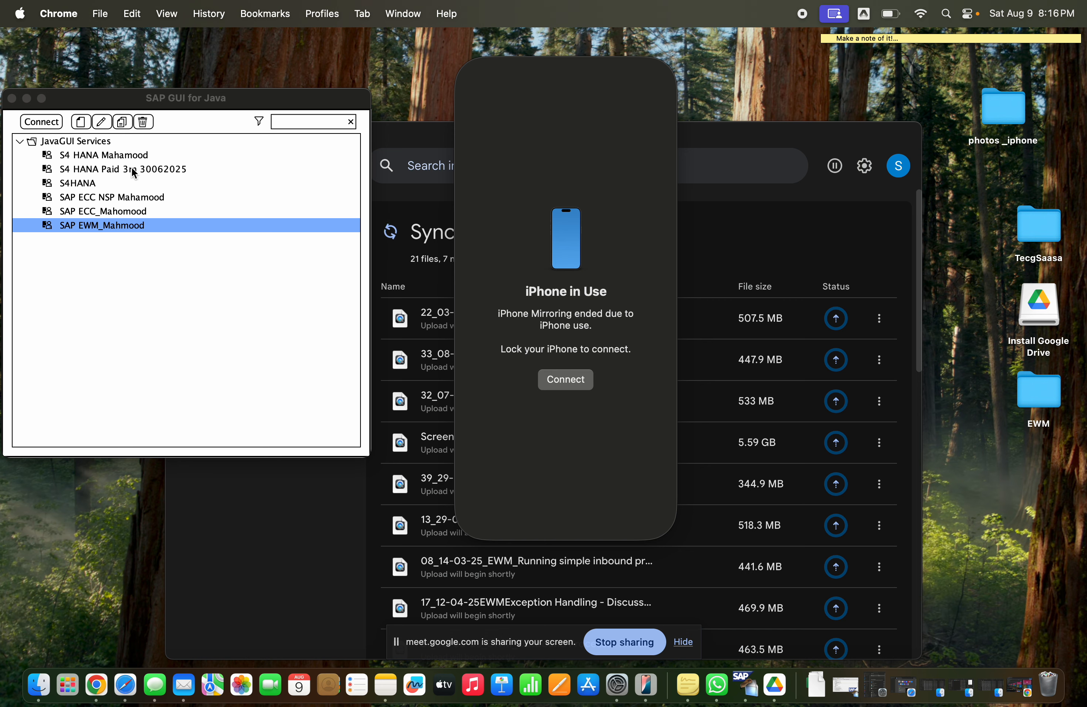
- Open the logon screen of the first S4 HANA connection and choose the saved EWM user for client 100
click(107, 159)
double_click(107, 159)
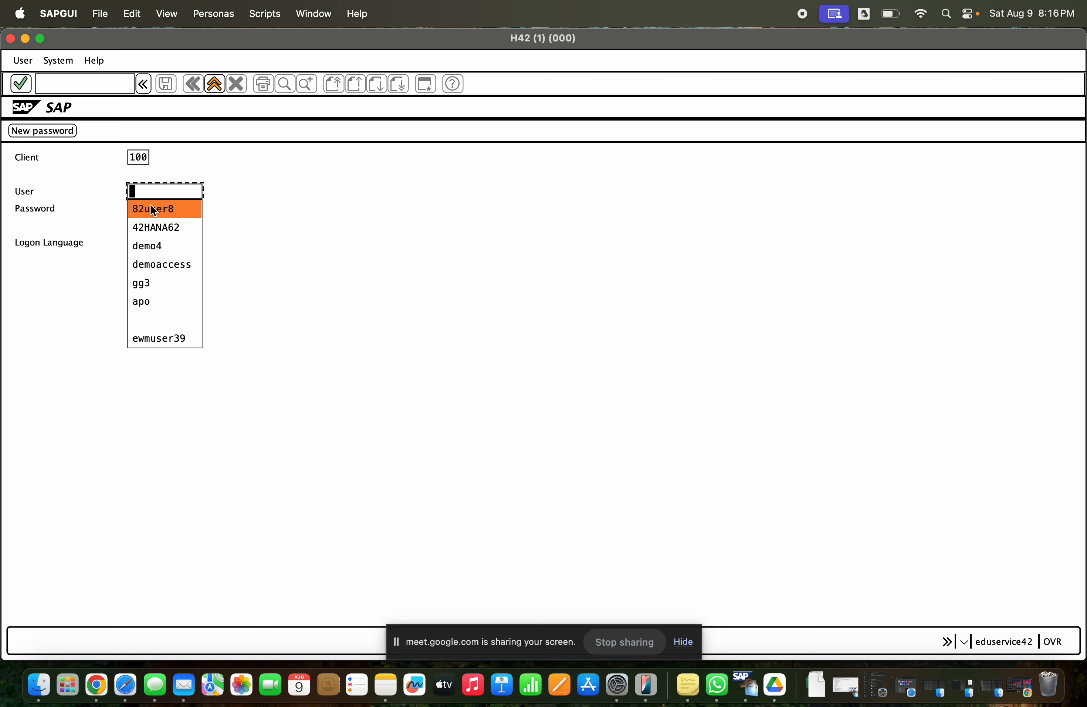
click(165, 338)
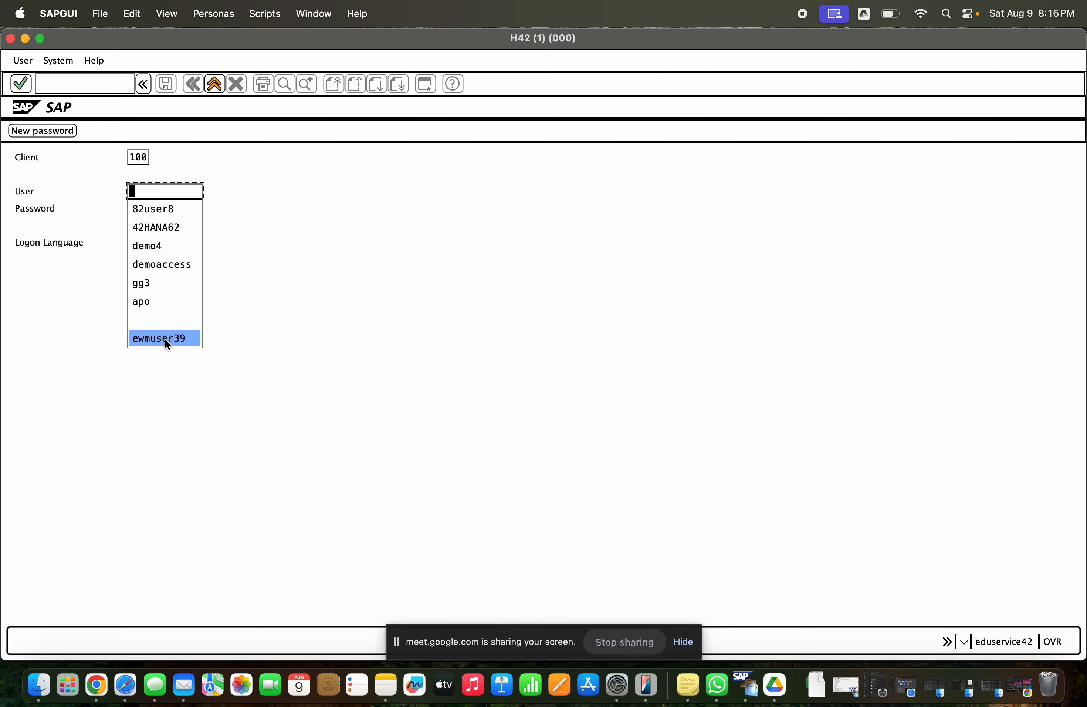
key(Tab)
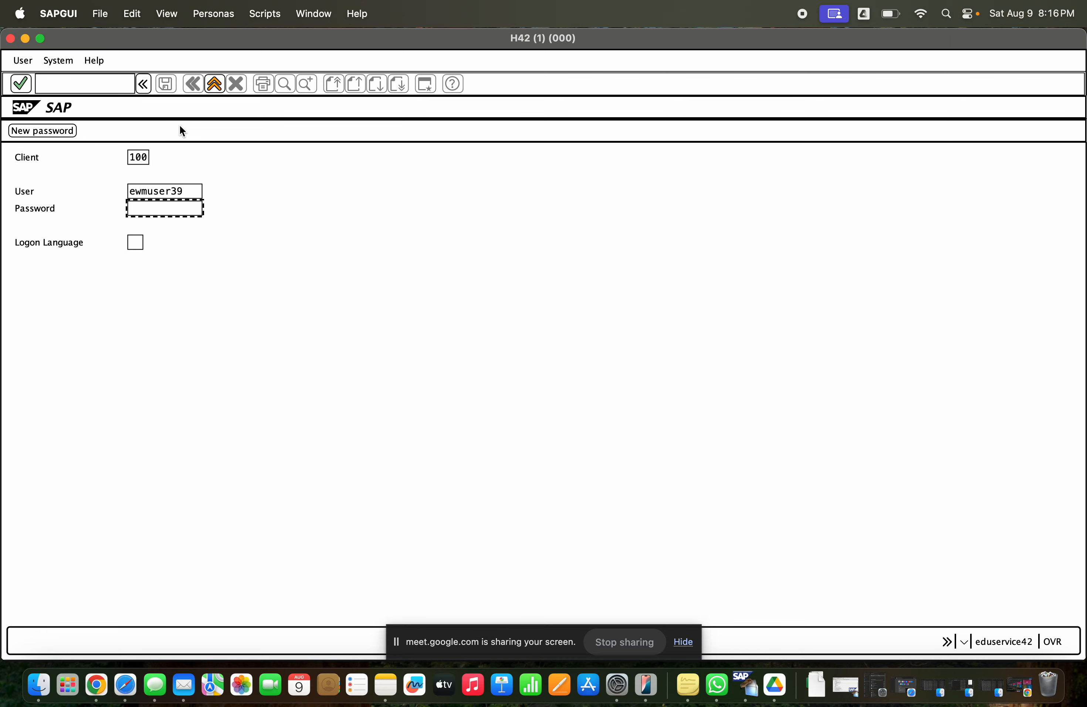
- Switch to Notes, copy the logon password from the note in the SAP folder, and return to the SAP logon screen
click(946, 14)
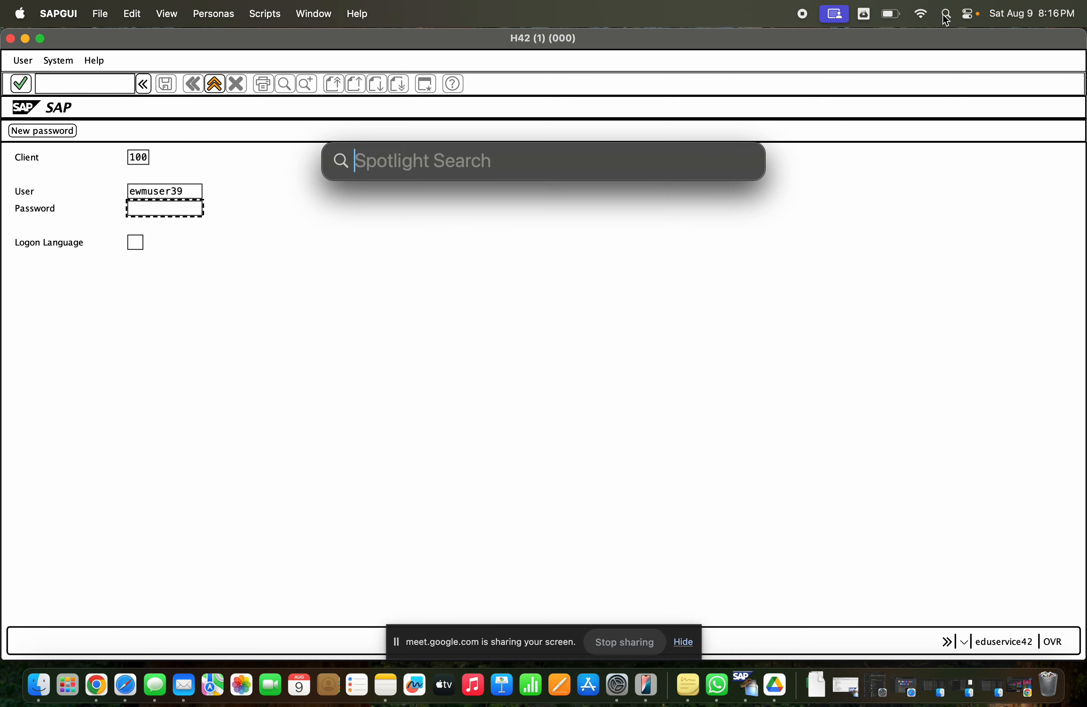
text(notes)
key(Return)
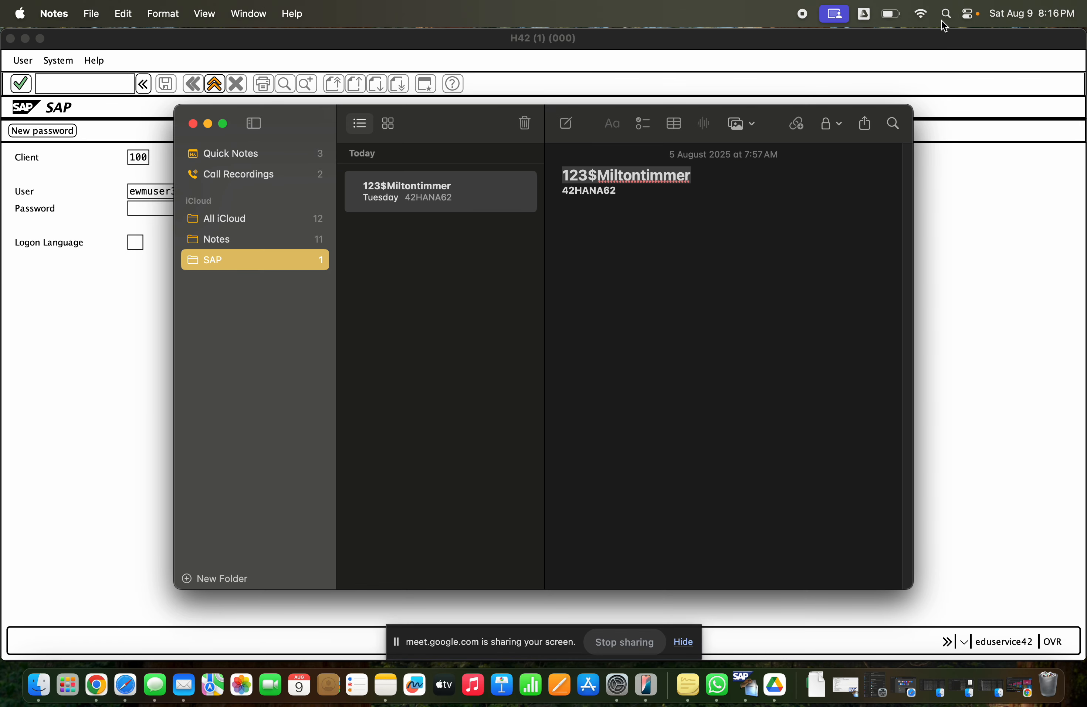
click(621, 175)
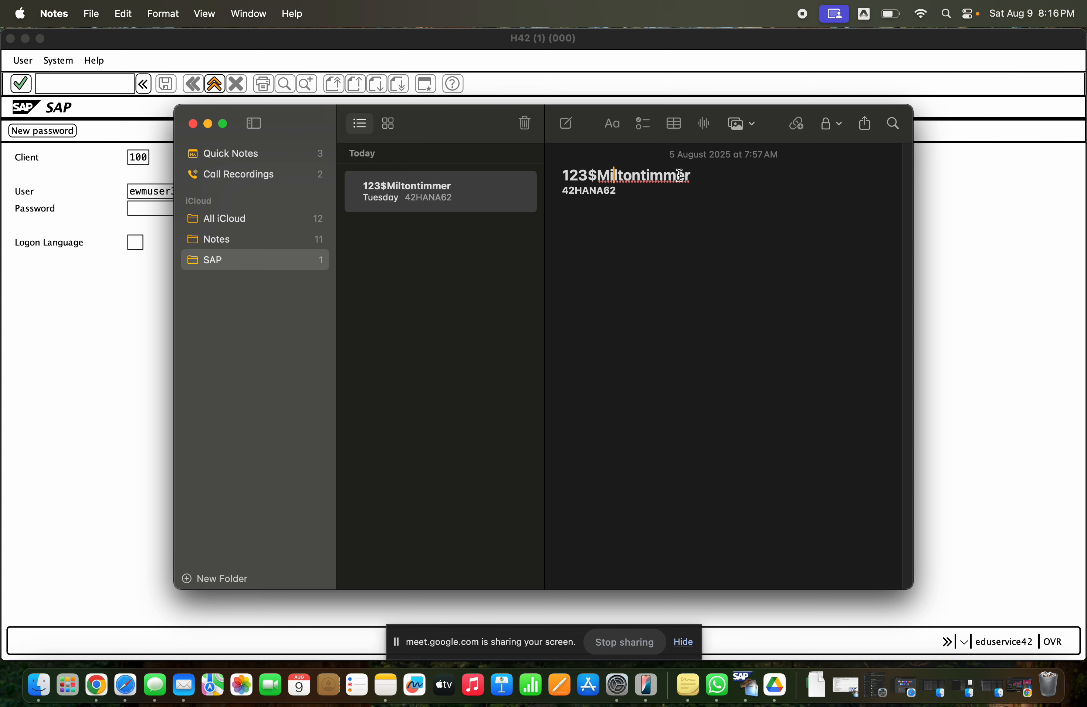
click(696, 176)
drag(695, 176, 560, 176)
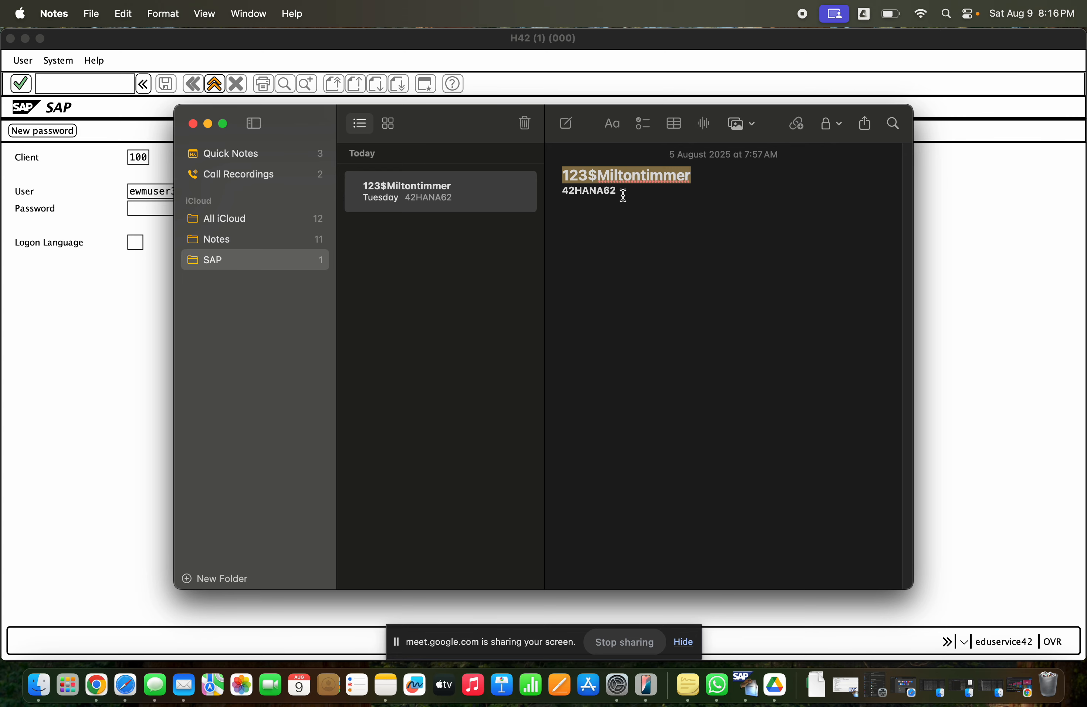
key(super+c)
key(super+Tab)
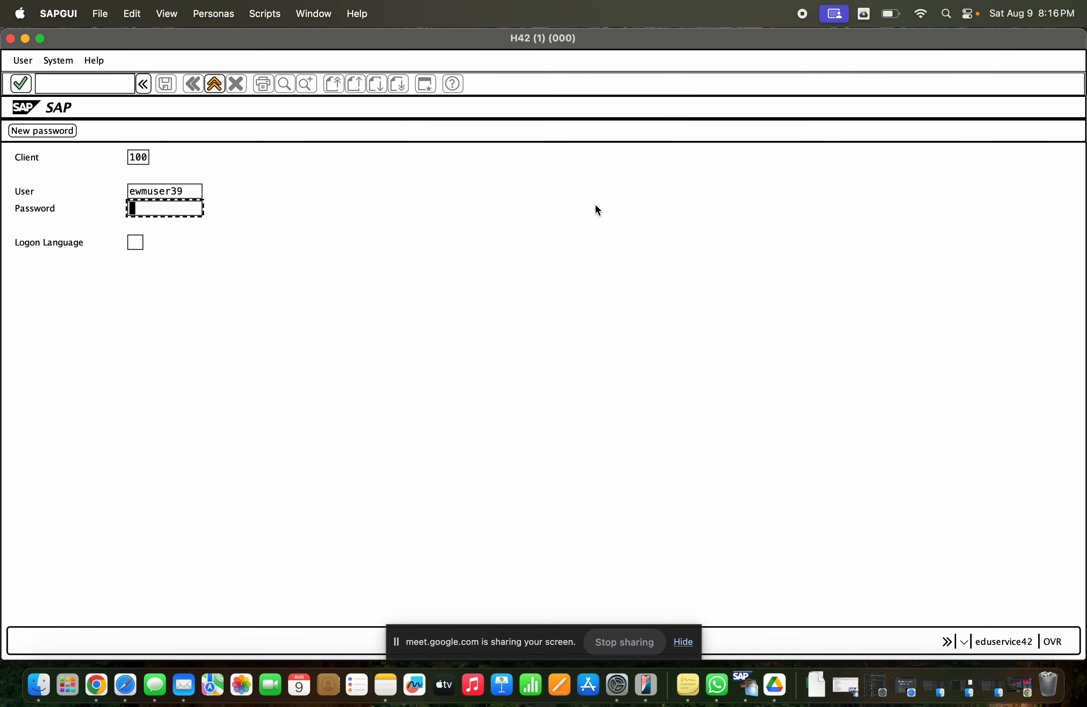
- Replace the logon user with the one listed in the note, enter the account password, and log on
key(shift+Tab)
key(BackSpace)
key(BackSpace)
key(BackSpace)
key(BackSpace)
key(BackSpace)
key(BackSpace)
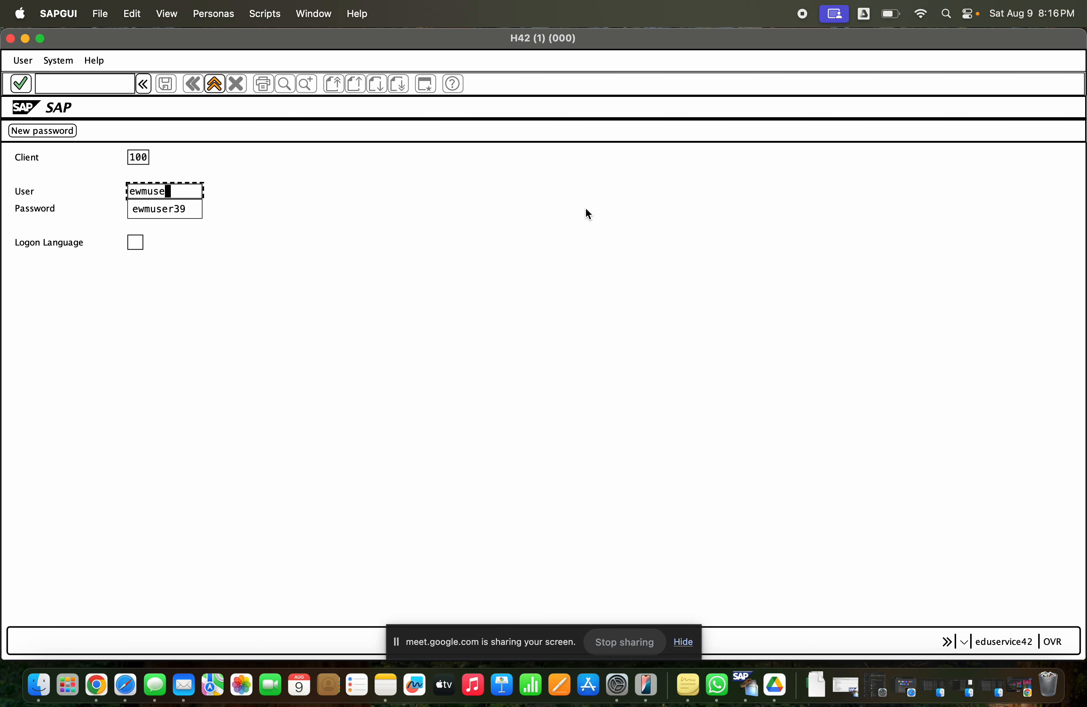
key(BackSpace)
key(BackSpace)
key(BackSpace)
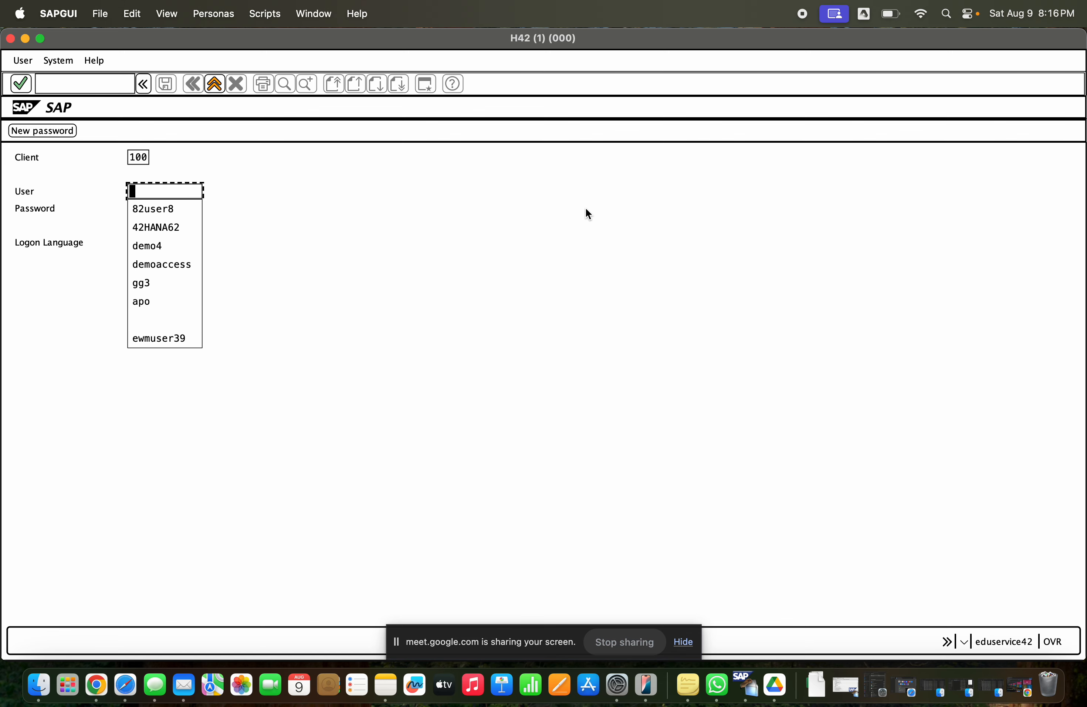
click(194, 224)
key(super+v)
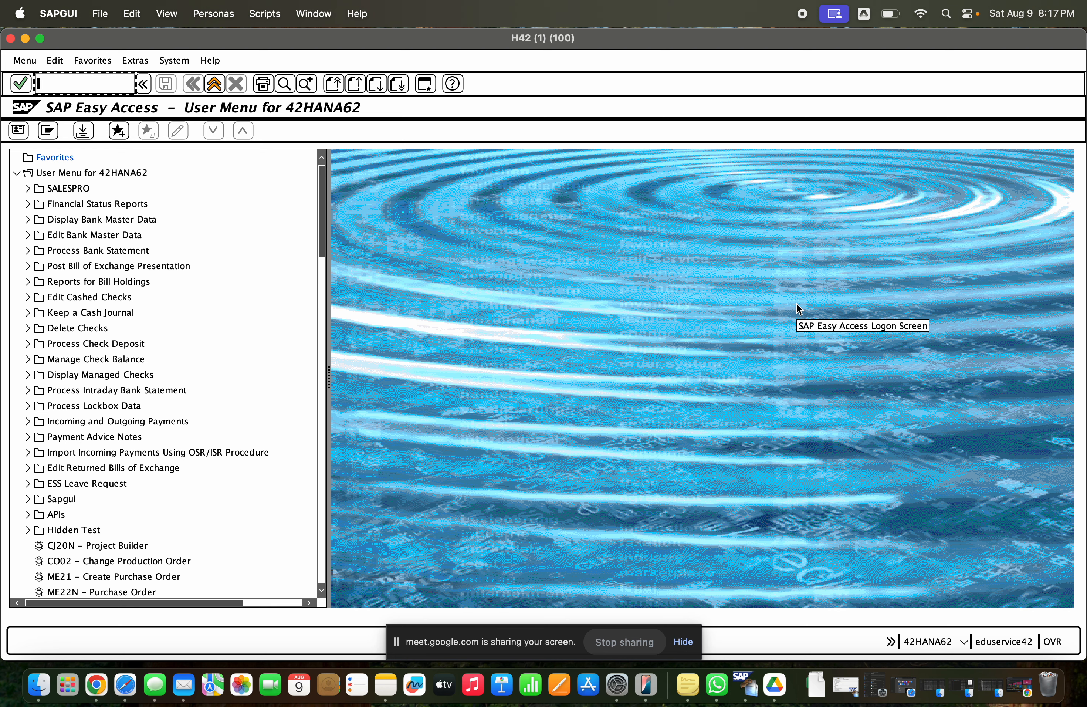
key(super+Tab)
key(super+Tab)
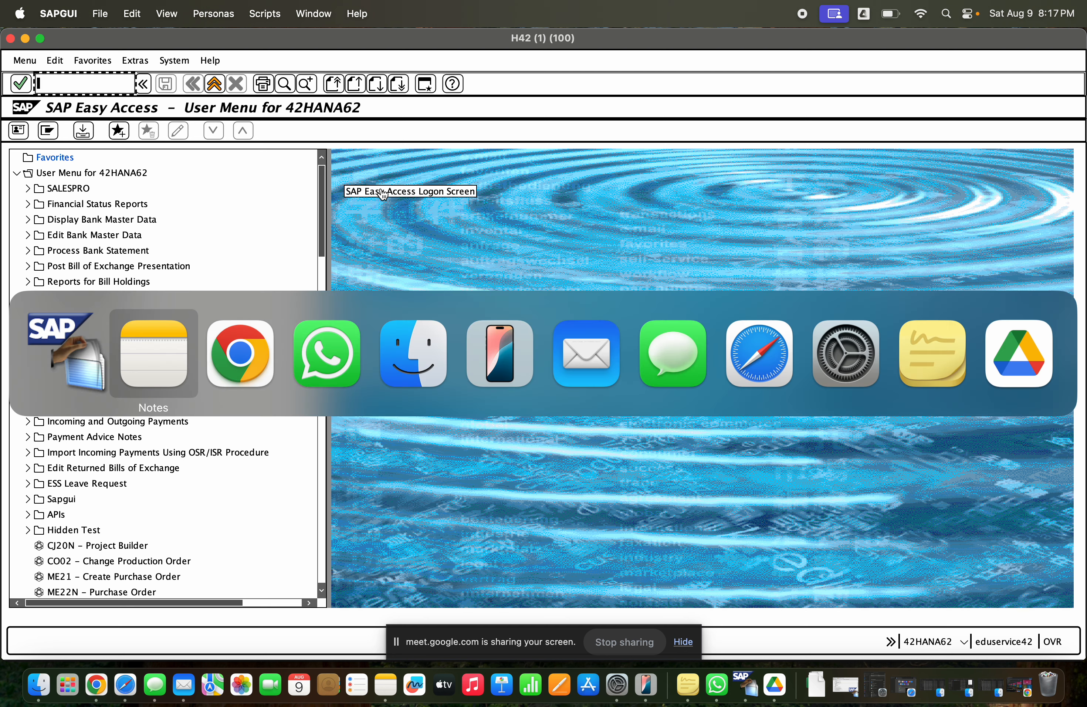
click(541, 217)
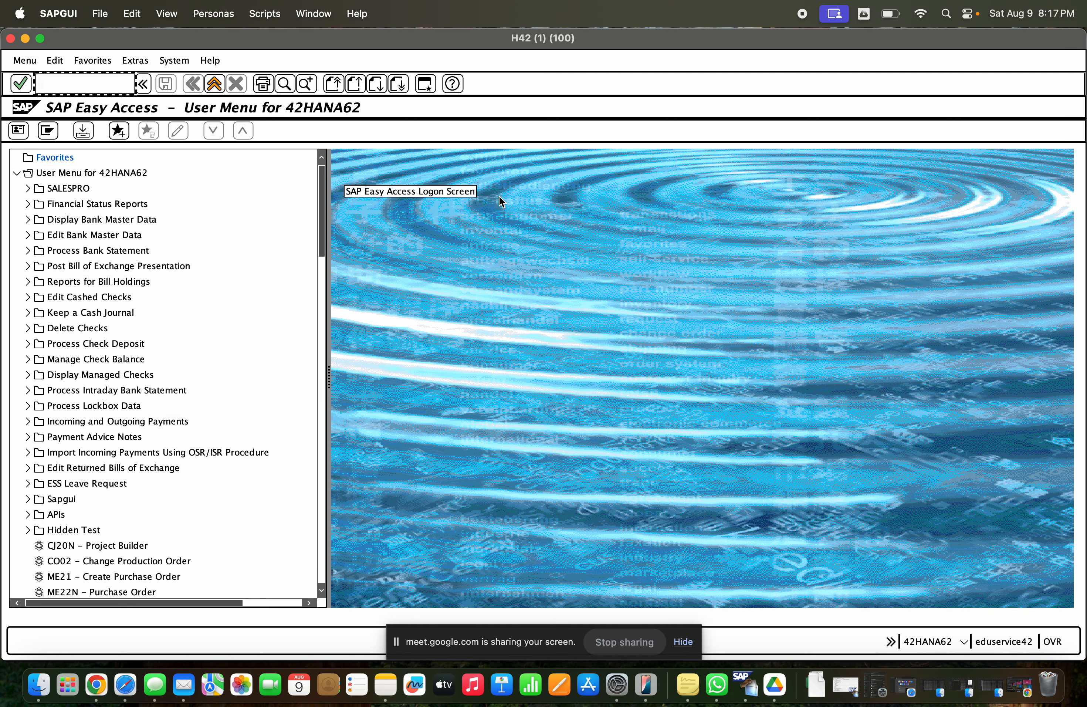
- Open the price comparison list using transaction code /nme49
text(/nme)
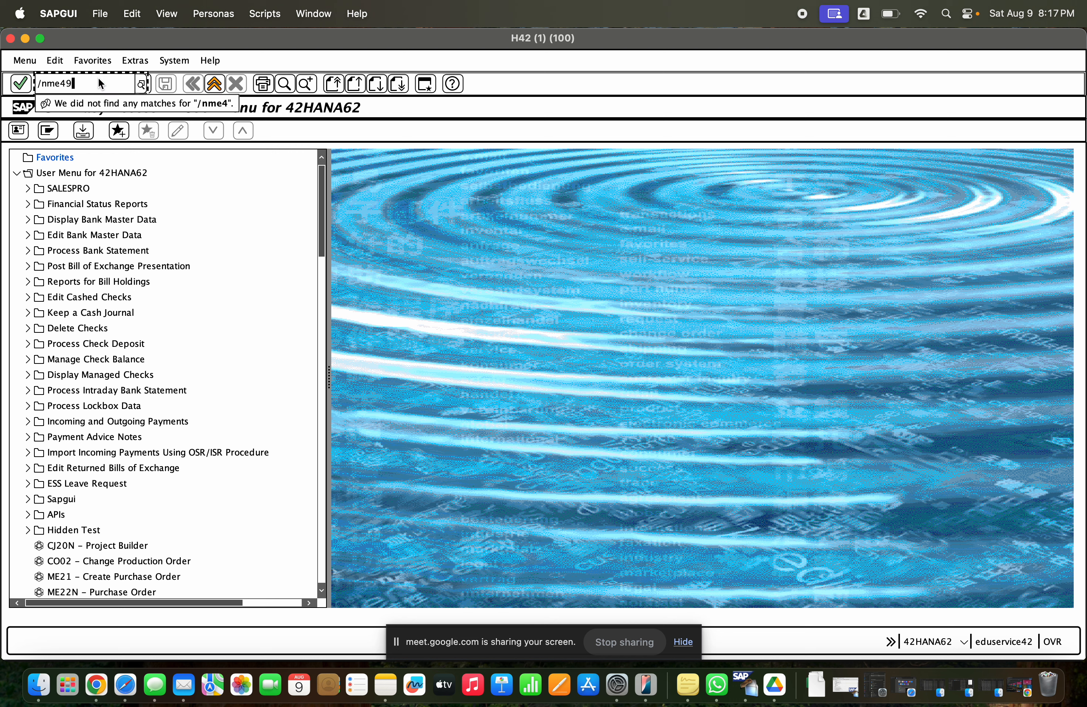
text(49)
key(Return)
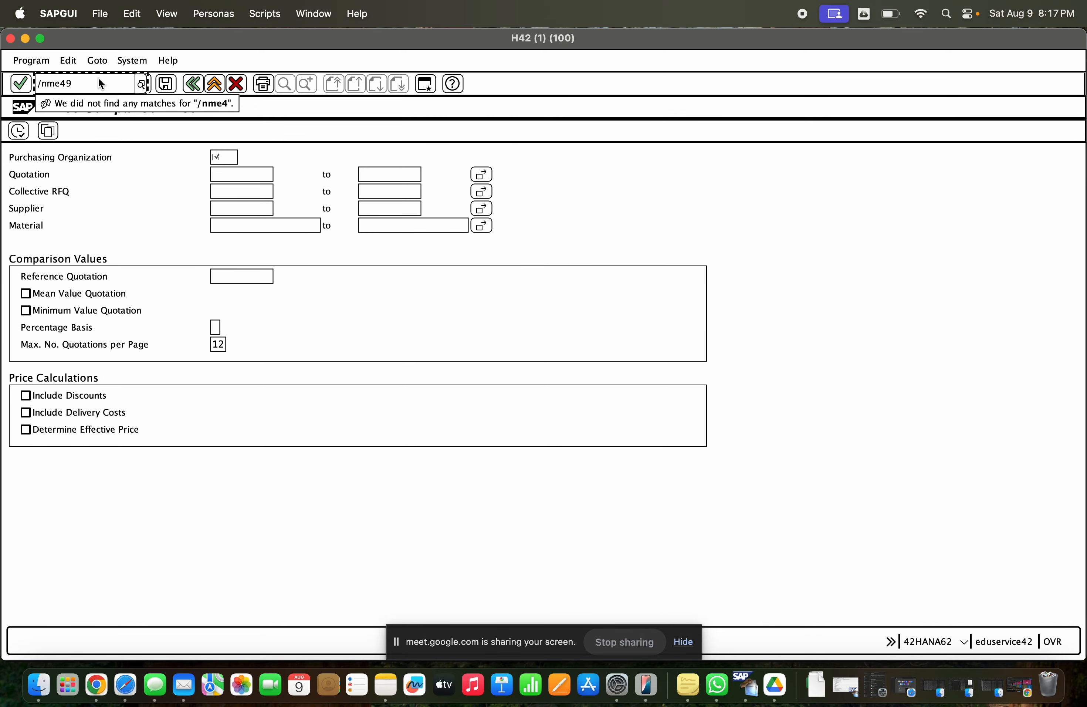
- Set the purchasing organization to GCEM and submit the selection without any quotation numbers
click(230, 160)
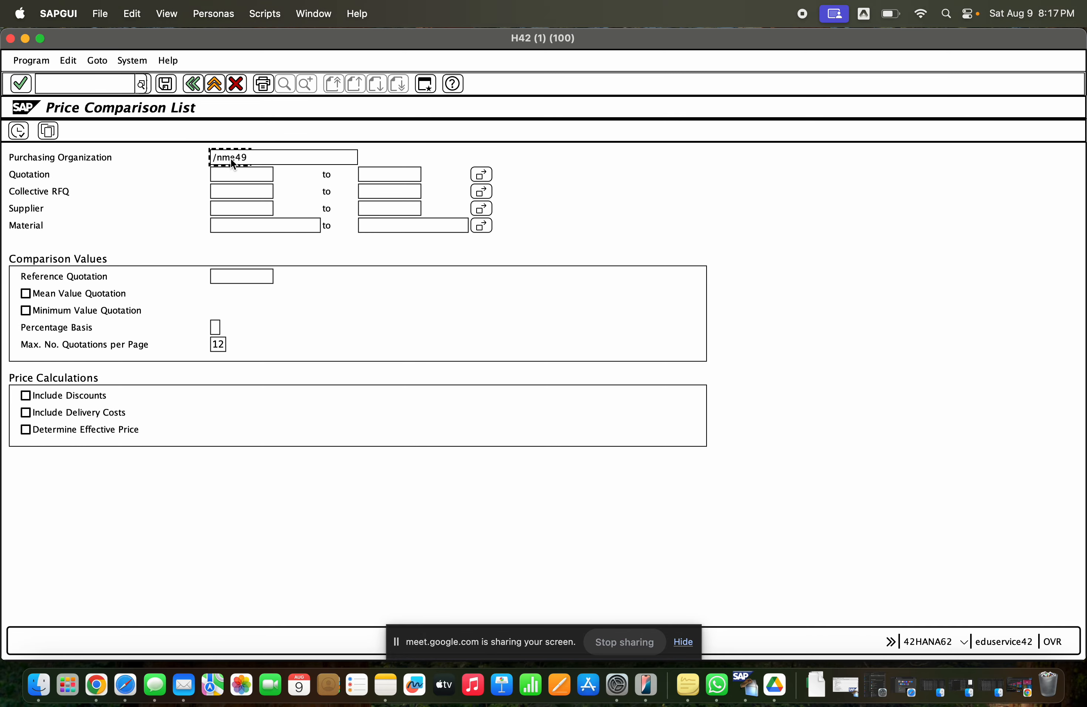
click(231, 159)
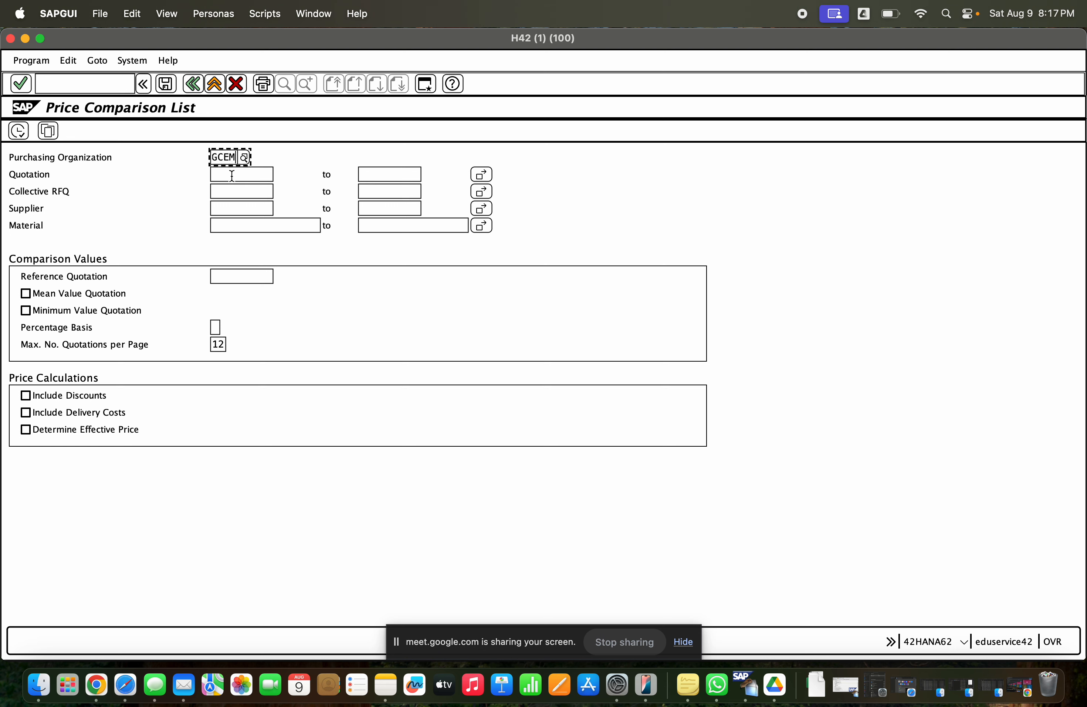
click(232, 176)
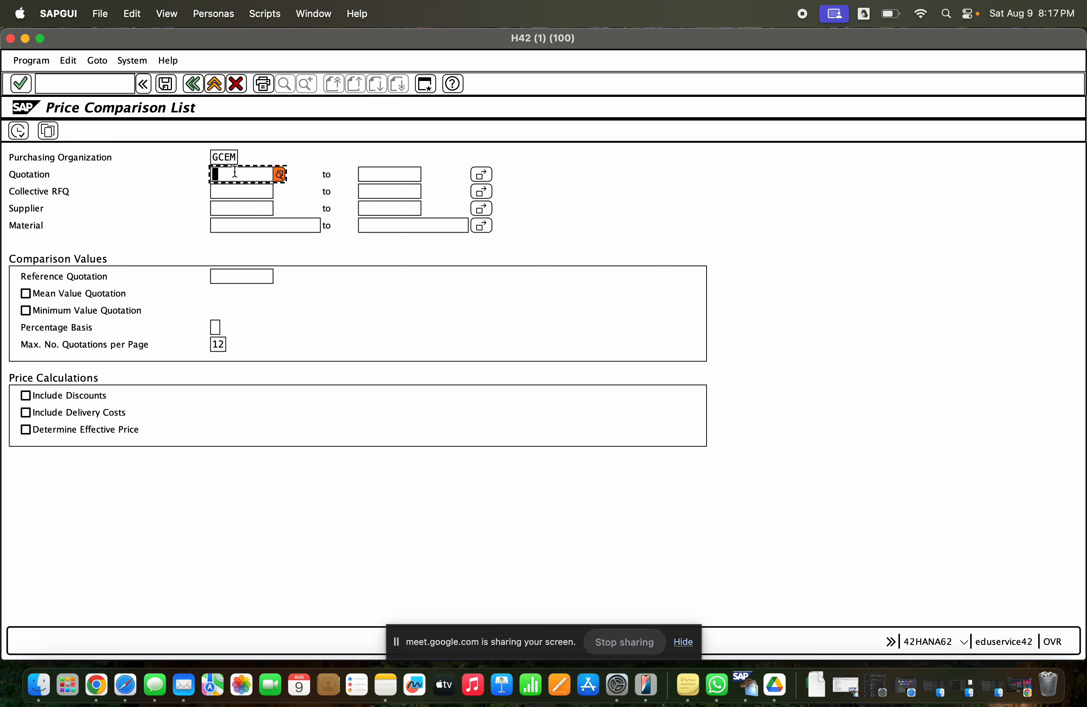
click(362, 170)
key(Return)
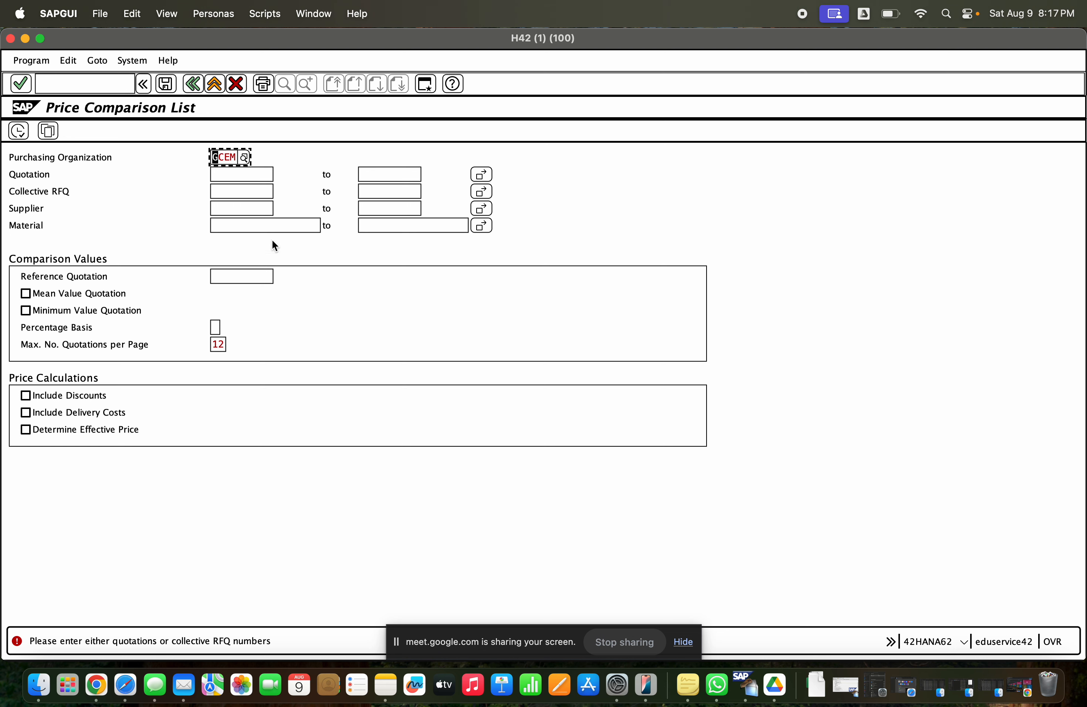
- Set the collective RFQ to SJ1234, include discounts, delivery costs and effective price determination, and run the price comparison
click(240, 187)
click(253, 191)
click(50, 393)
click(64, 412)
click(64, 428)
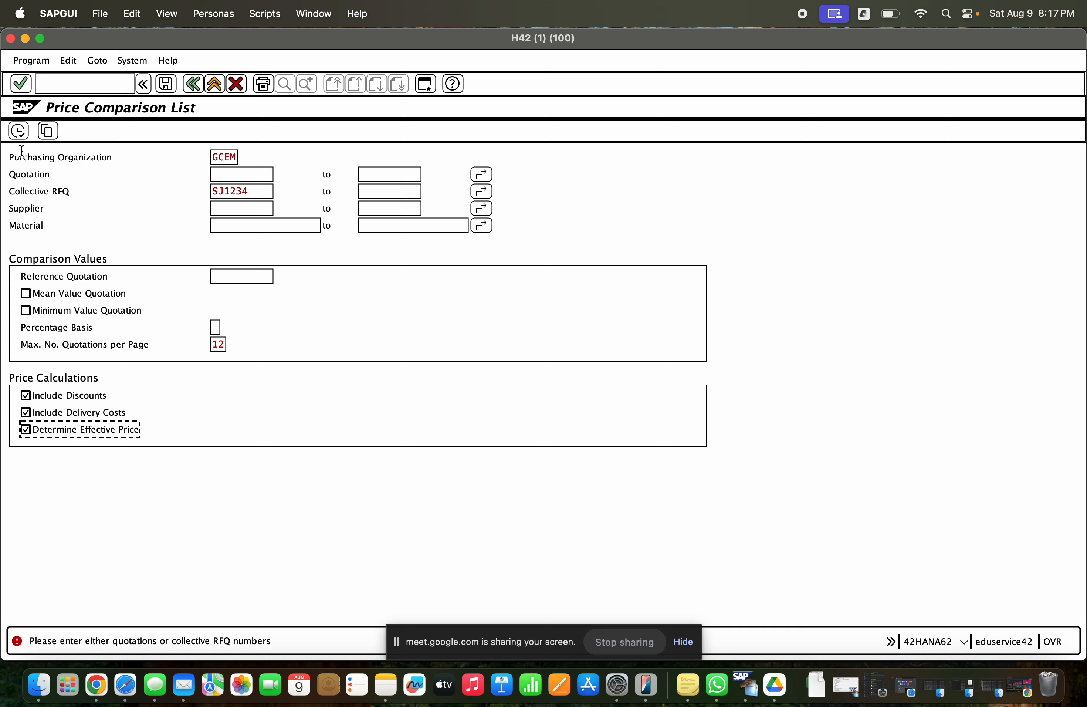
click(19, 131)
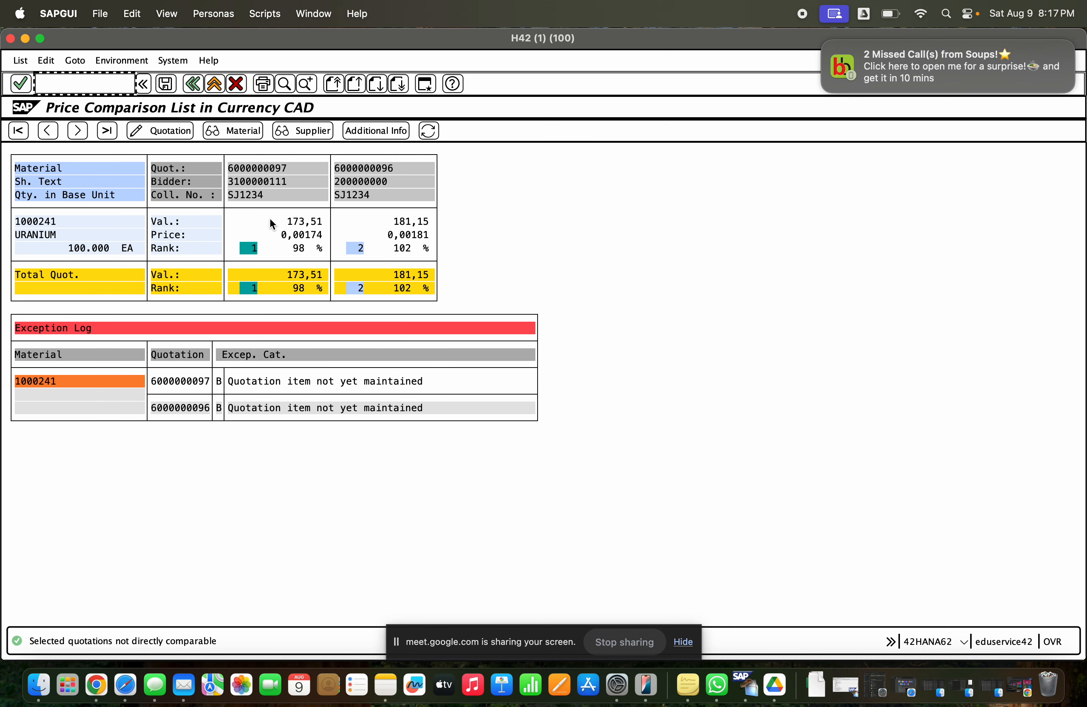
- Examine the values, prices, percentages and ranks of the two quotations for the URANIUM material
click(294, 221)
click(308, 247)
click(410, 221)
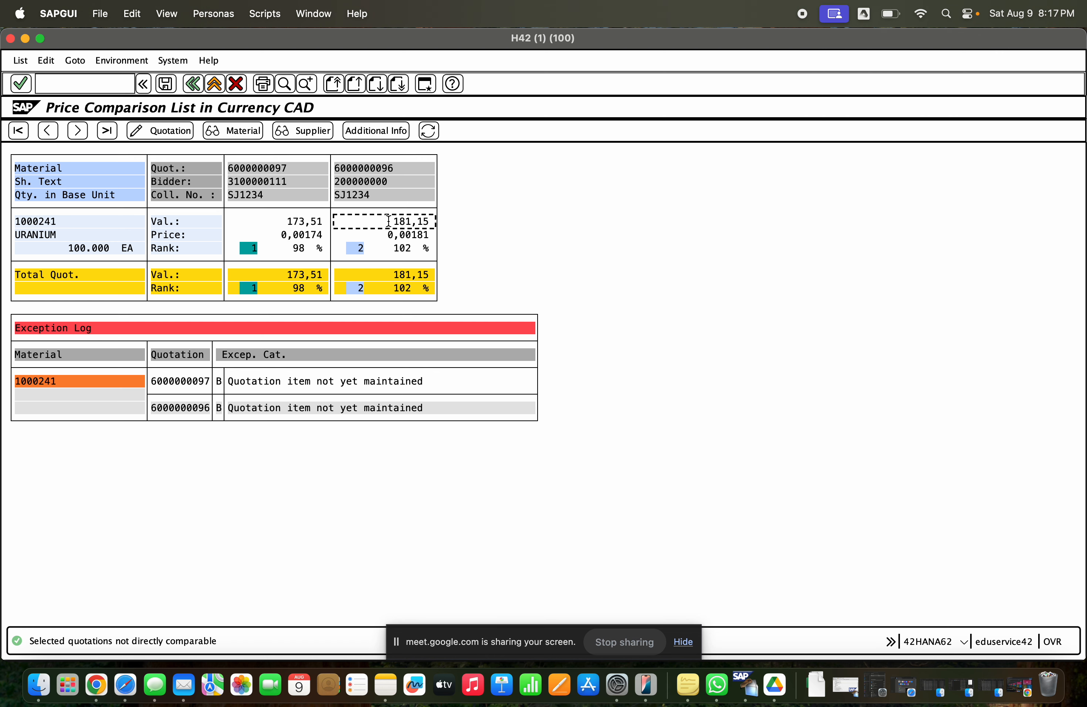
click(401, 248)
click(299, 221)
drag(289, 222, 329, 222)
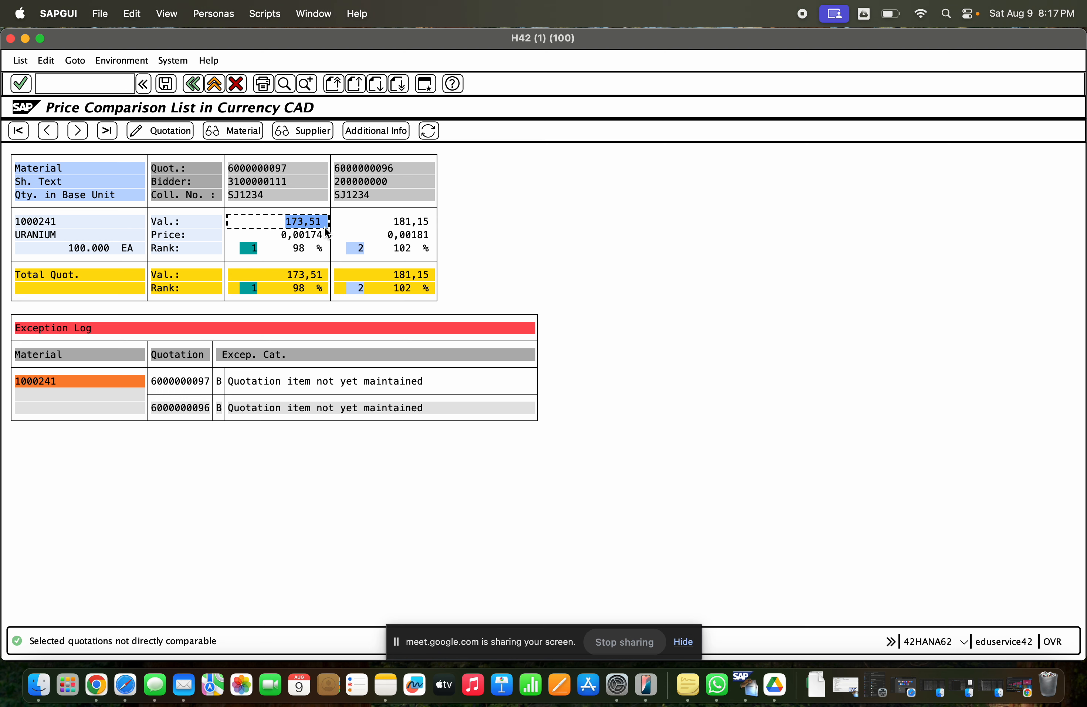
drag(286, 234, 326, 236)
click(289, 222)
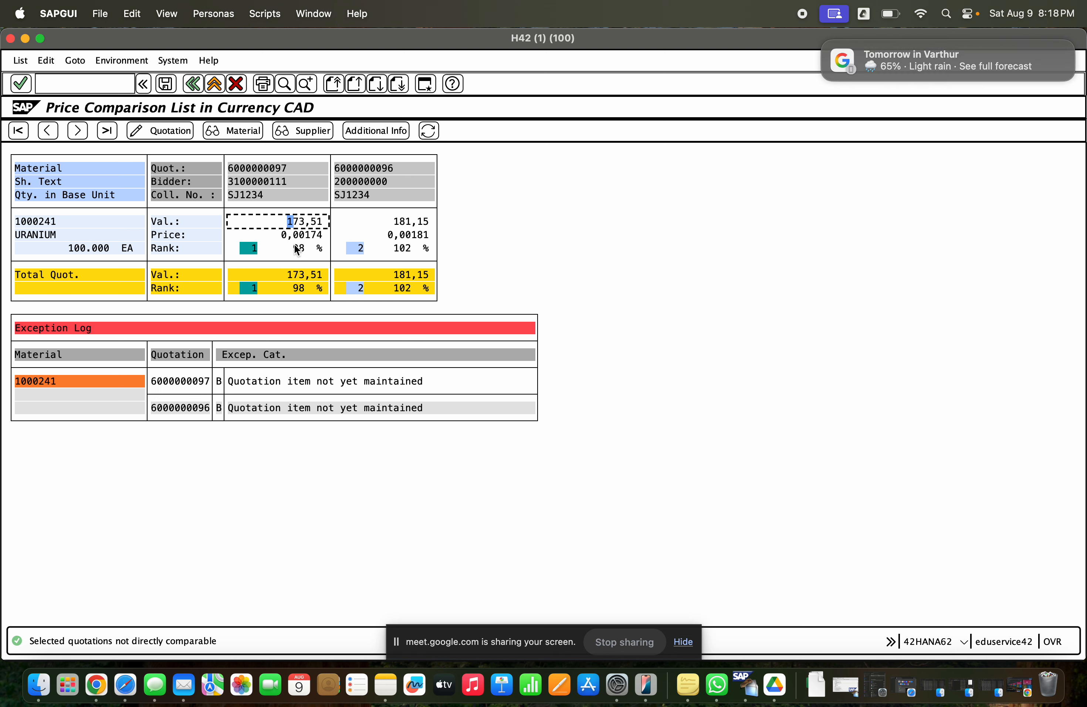
click(251, 250)
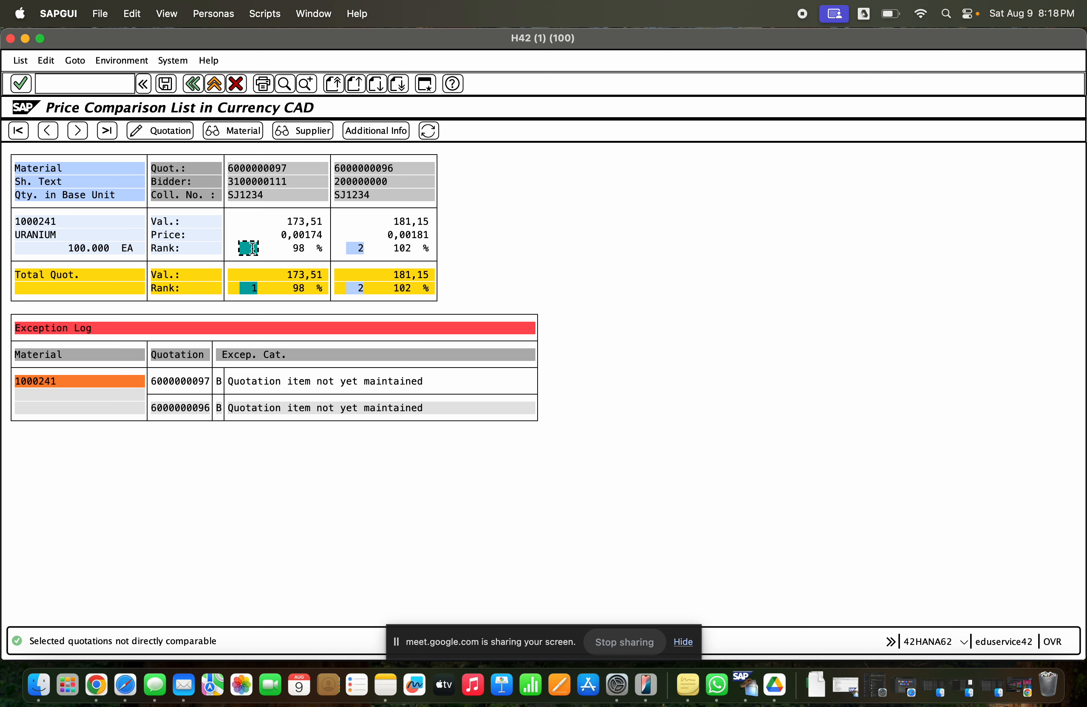
click(354, 245)
click(95, 87)
key(super+grave)
text(/ome47)
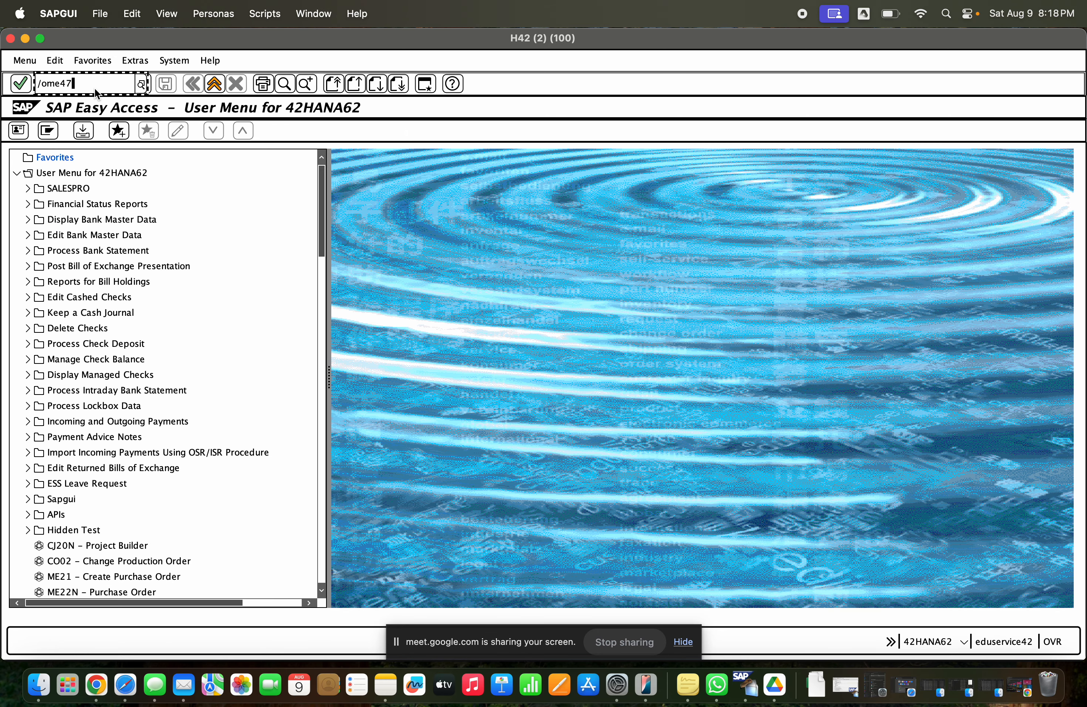
key(Return)
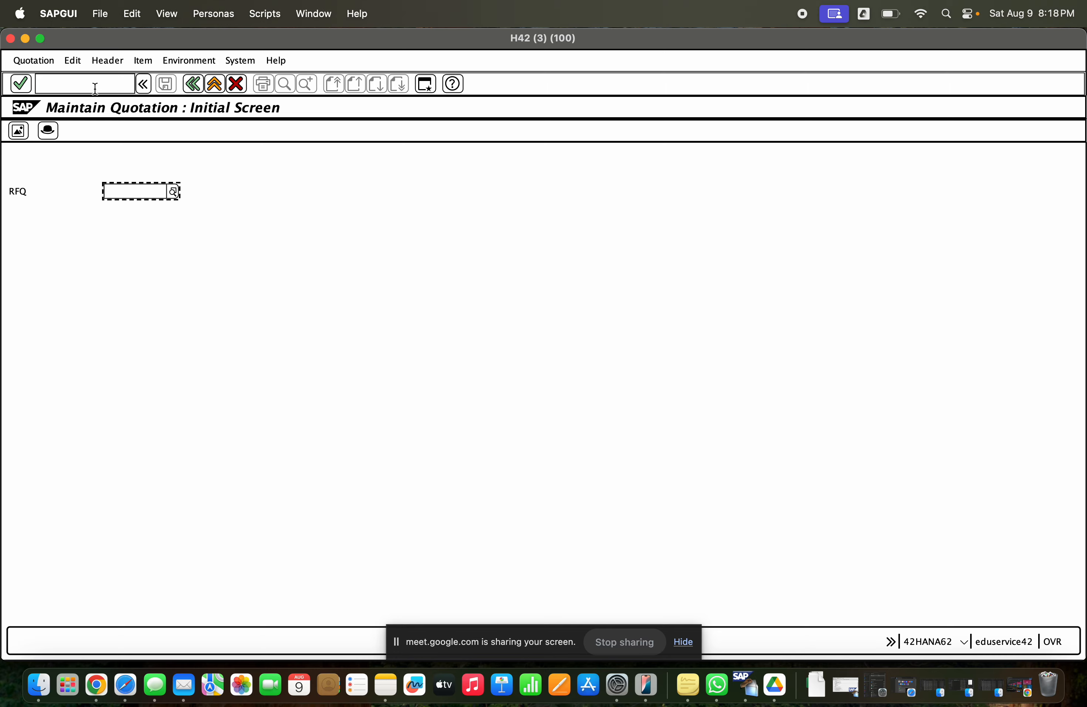
key(Down)
key(Return)
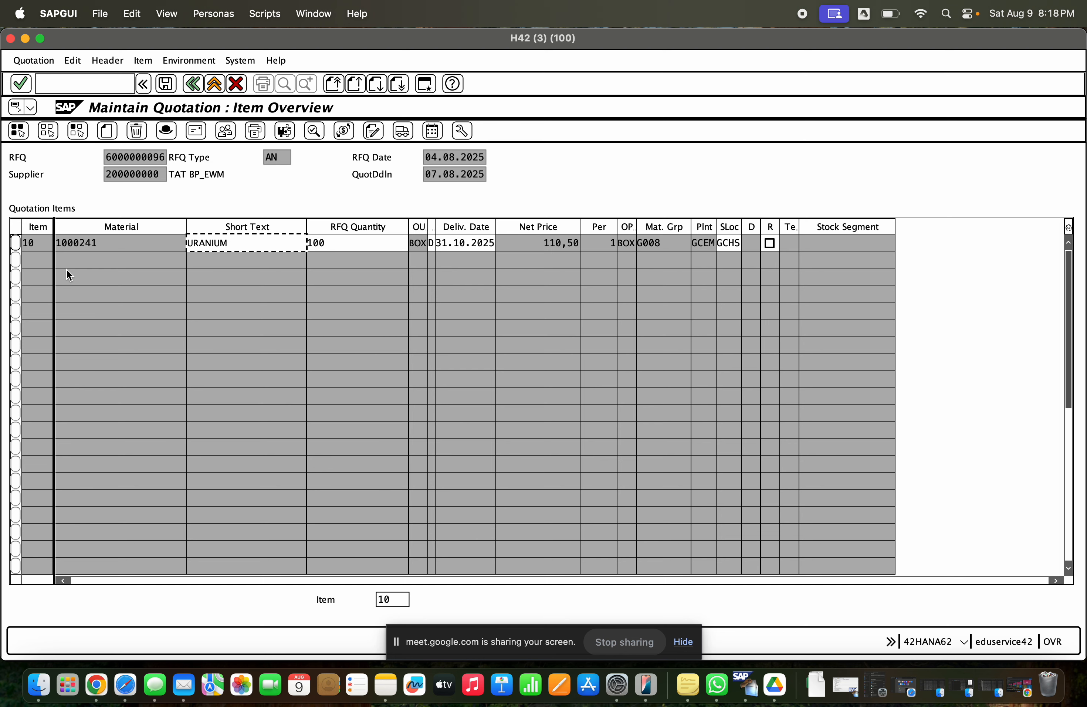
- Check the header data of the RFQ, including currency and exchange rate, and return to the item overview
click(15, 243)
click(165, 131)
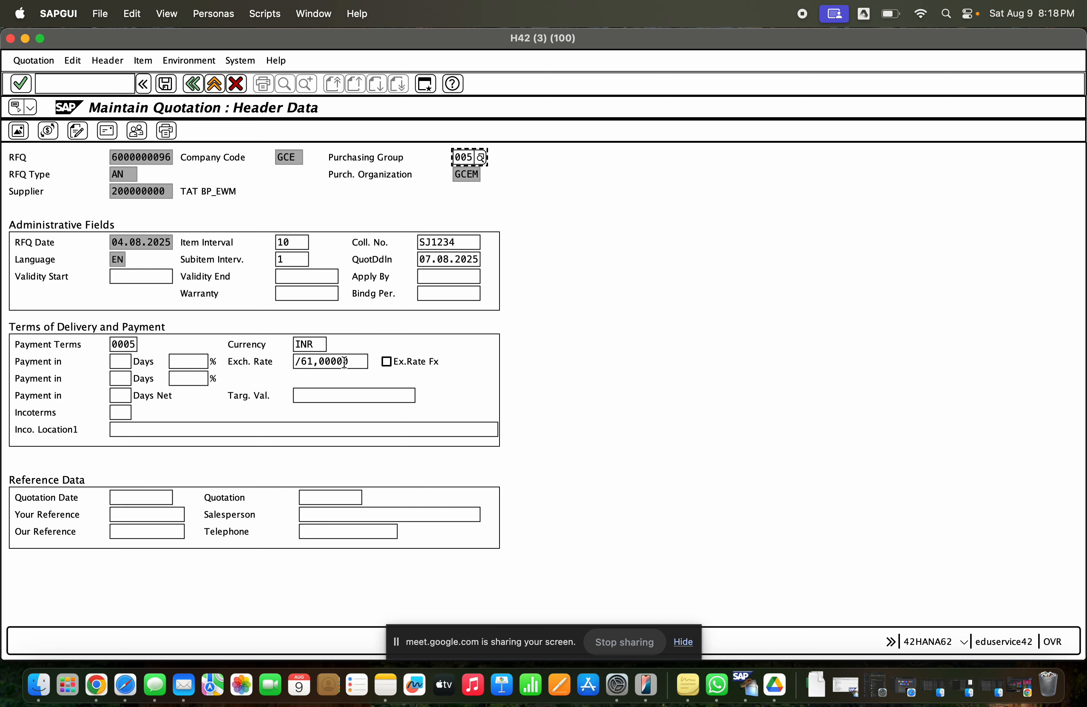
click(20, 131)
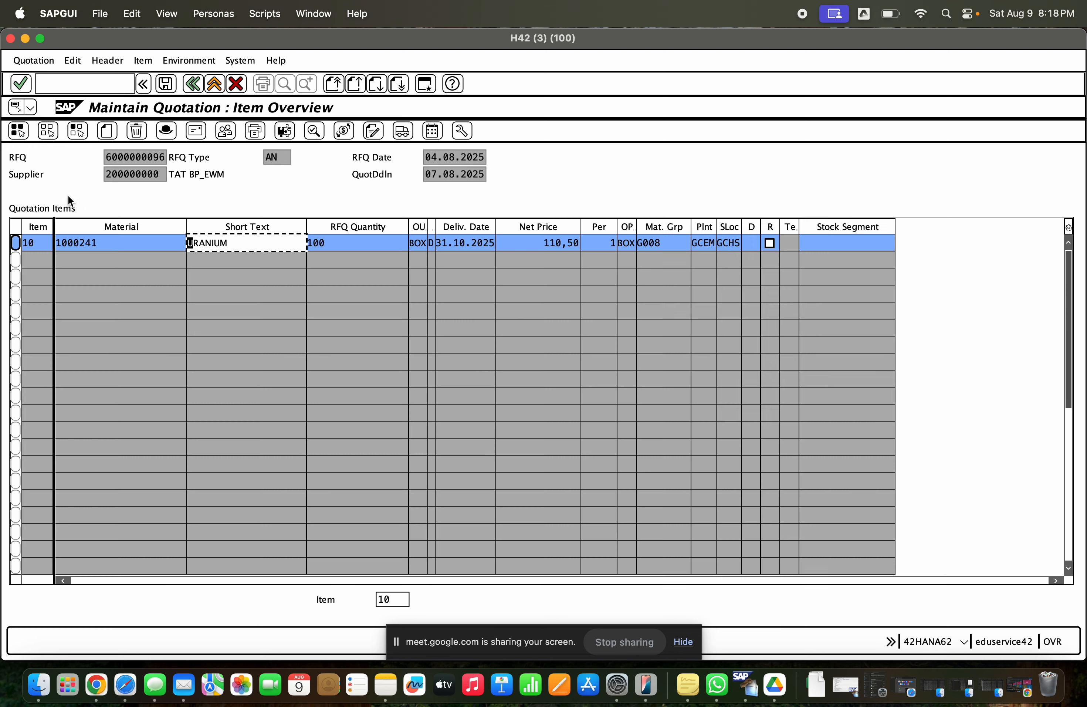
- Open the details of item 10 and review the possible entries for the InfoUpdate indicator without choosing one
double_click(153, 247)
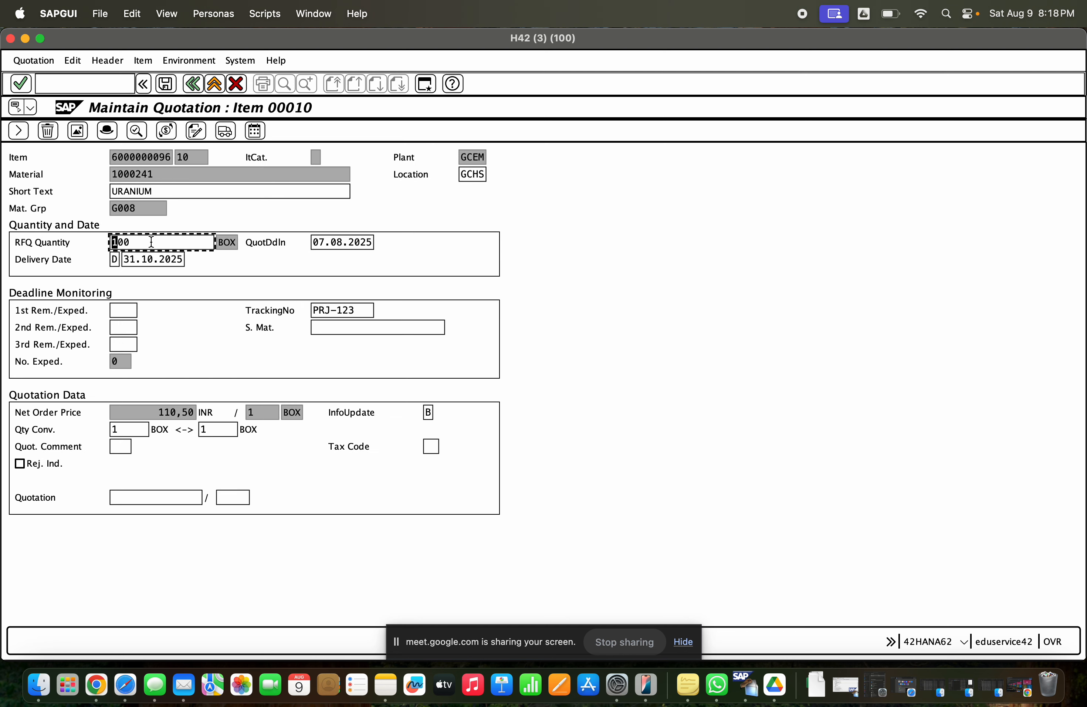
click(428, 413)
click(445, 411)
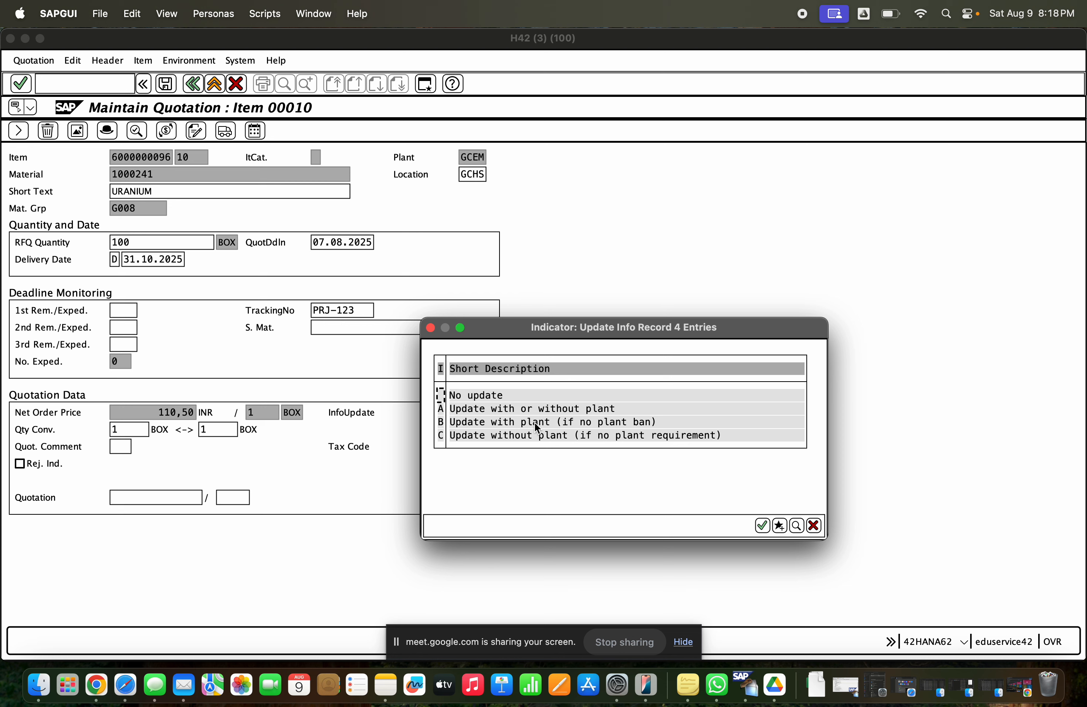
drag(533, 336, 655, 262)
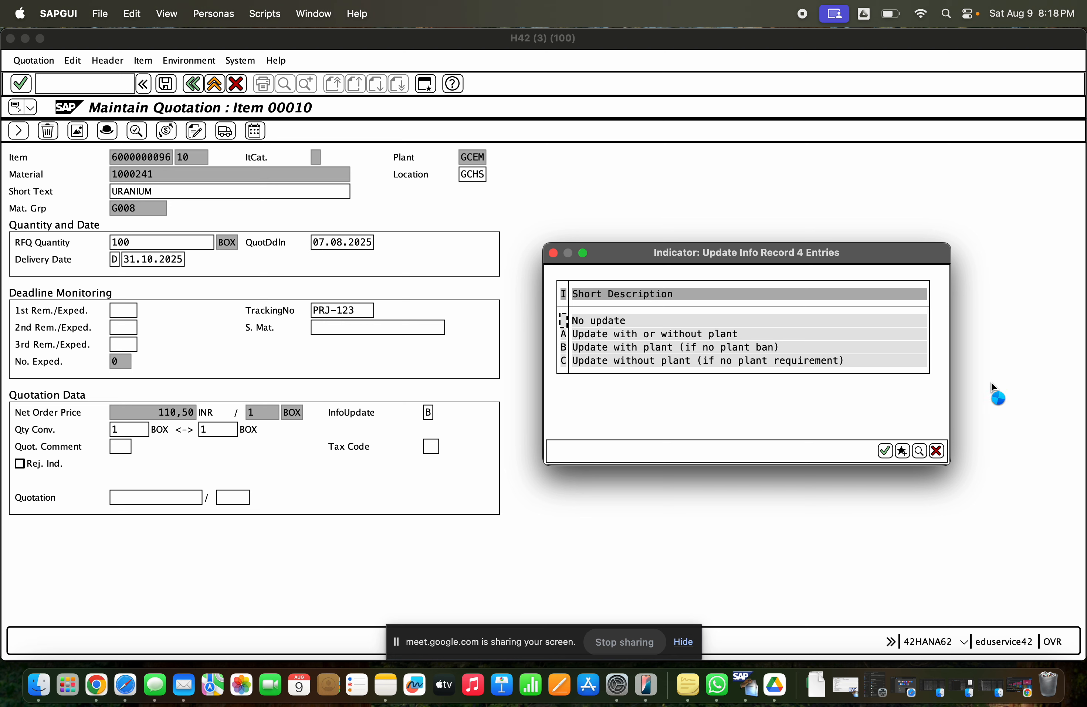
click(937, 451)
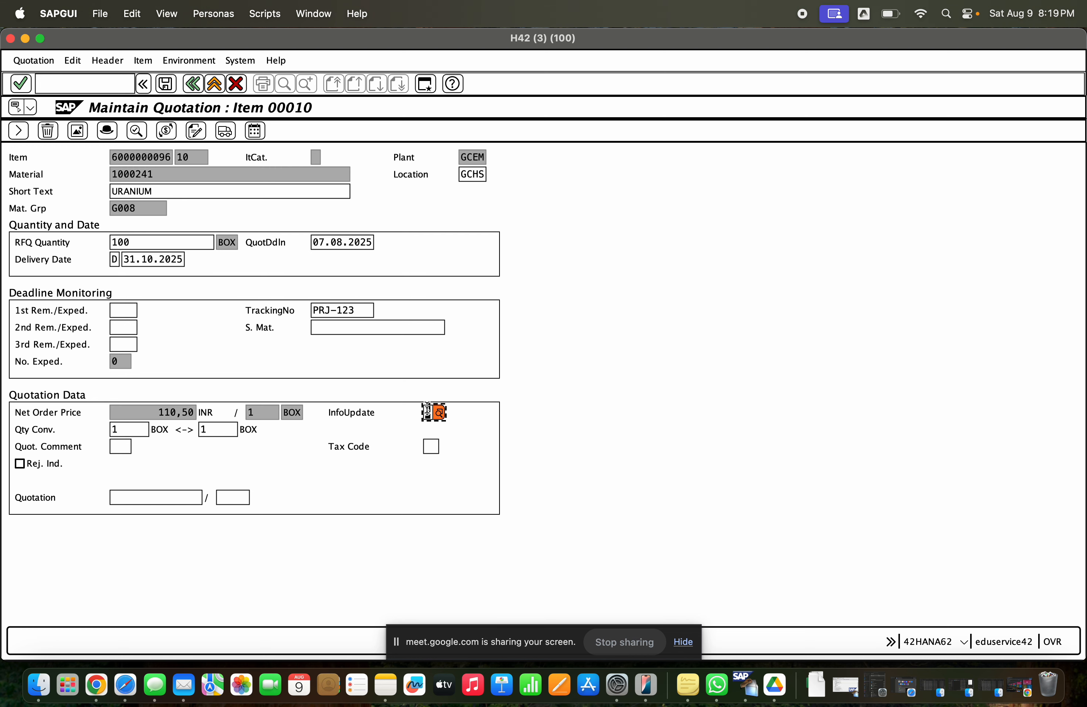
- Read the field help for the InfoUpdate indicator, including its use and procedure sections, and close it
key(F1)
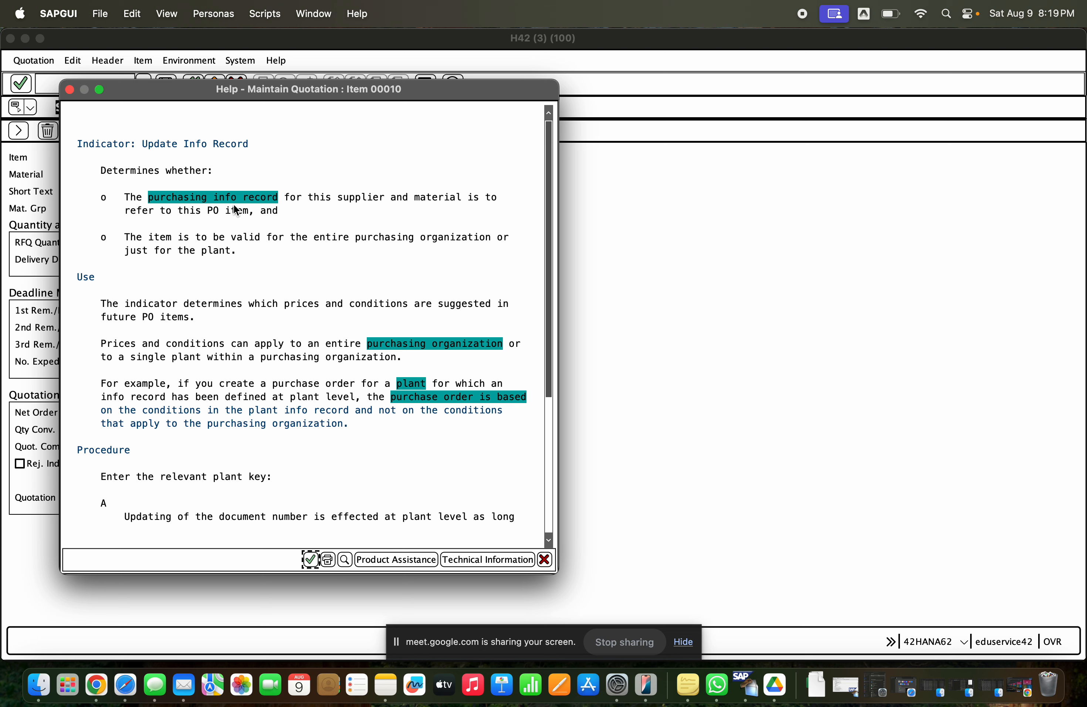
scroll(207, 223, down, 3)
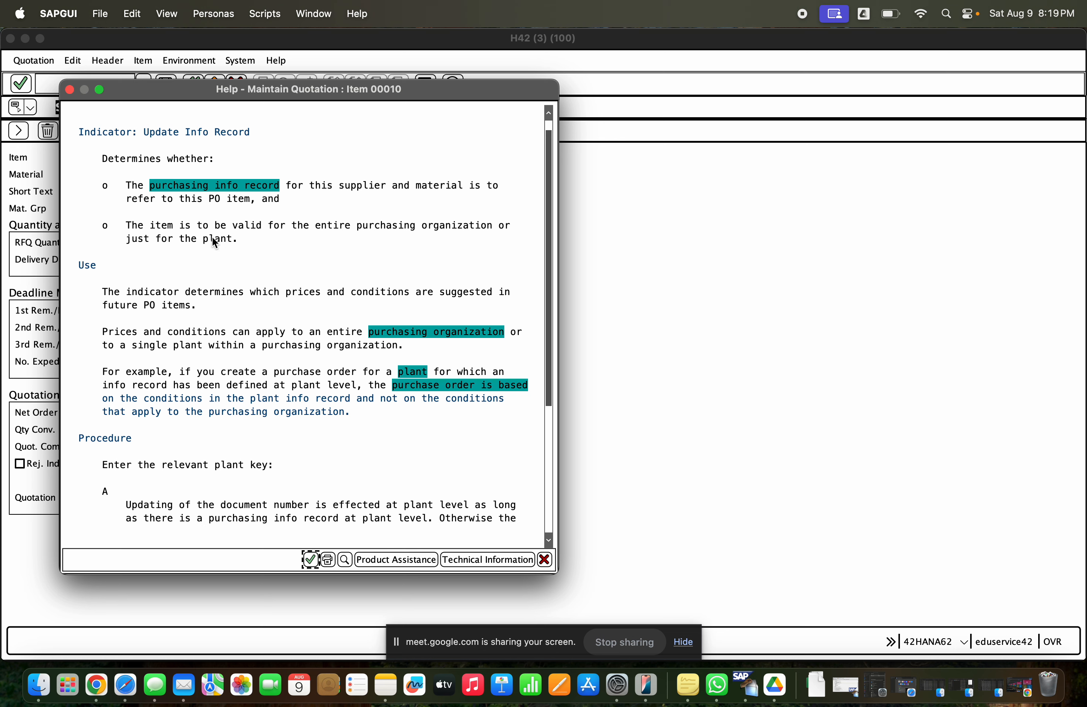
scroll(213, 237, down, 3)
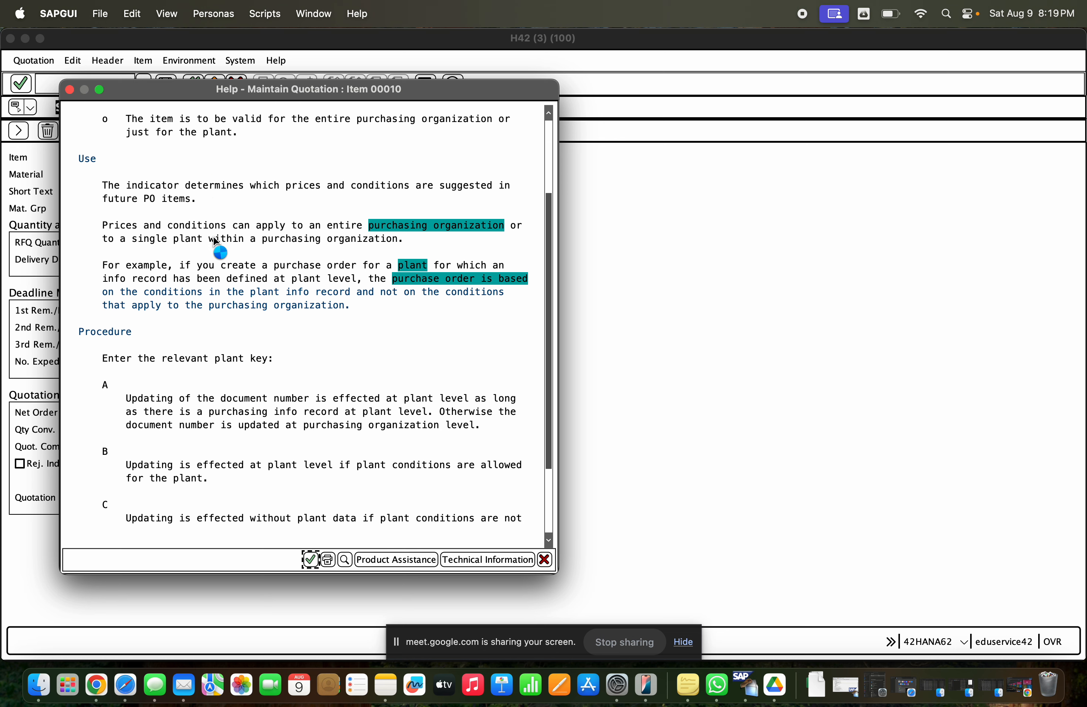
scroll(213, 240, up, 3)
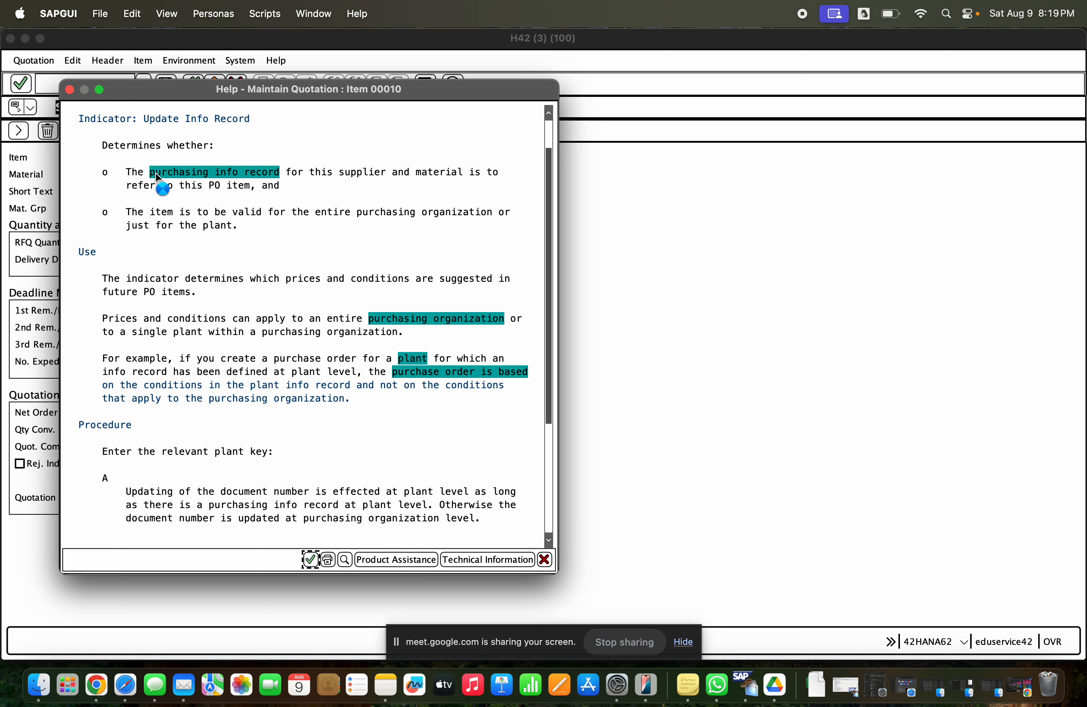
click(544, 559)
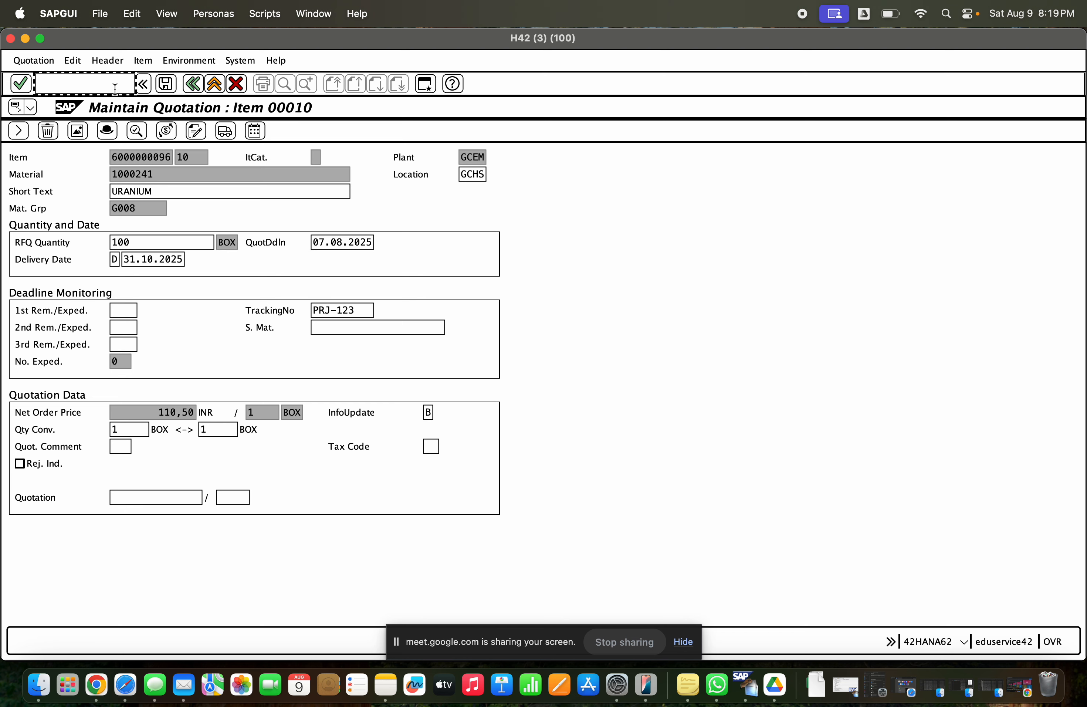
- Open the info record display in a new session and show the prefilled supplier's record for material 1000241 in purchasing organization GCEM
text(/nme49)
key(Return)
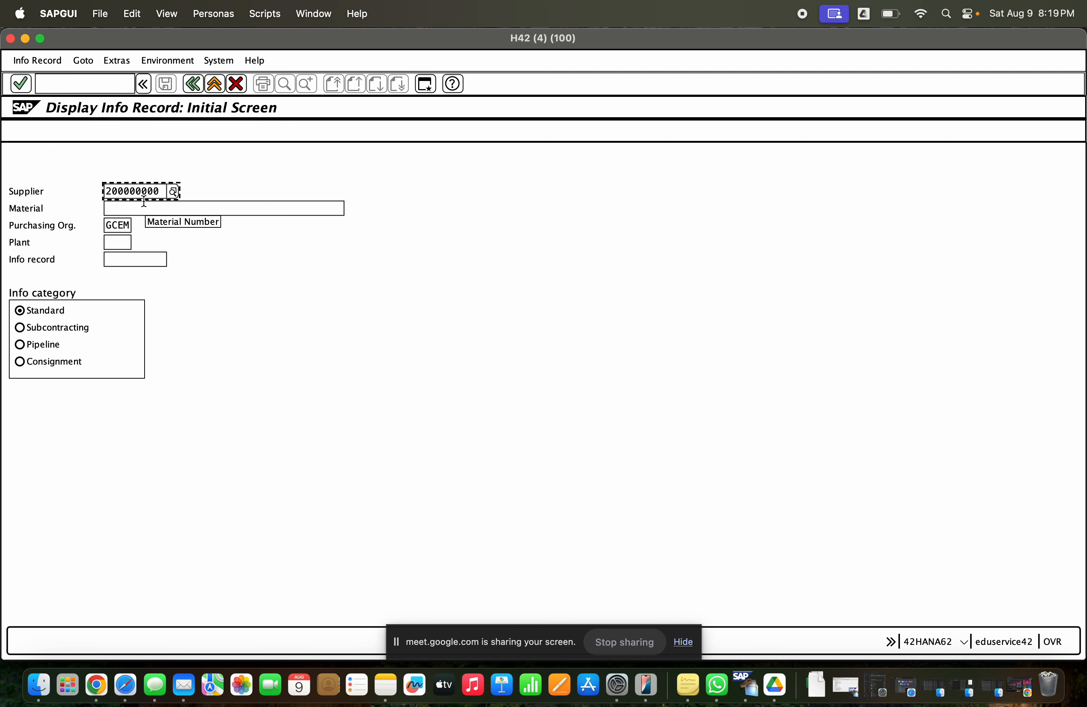
click(144, 202)
click(144, 202)
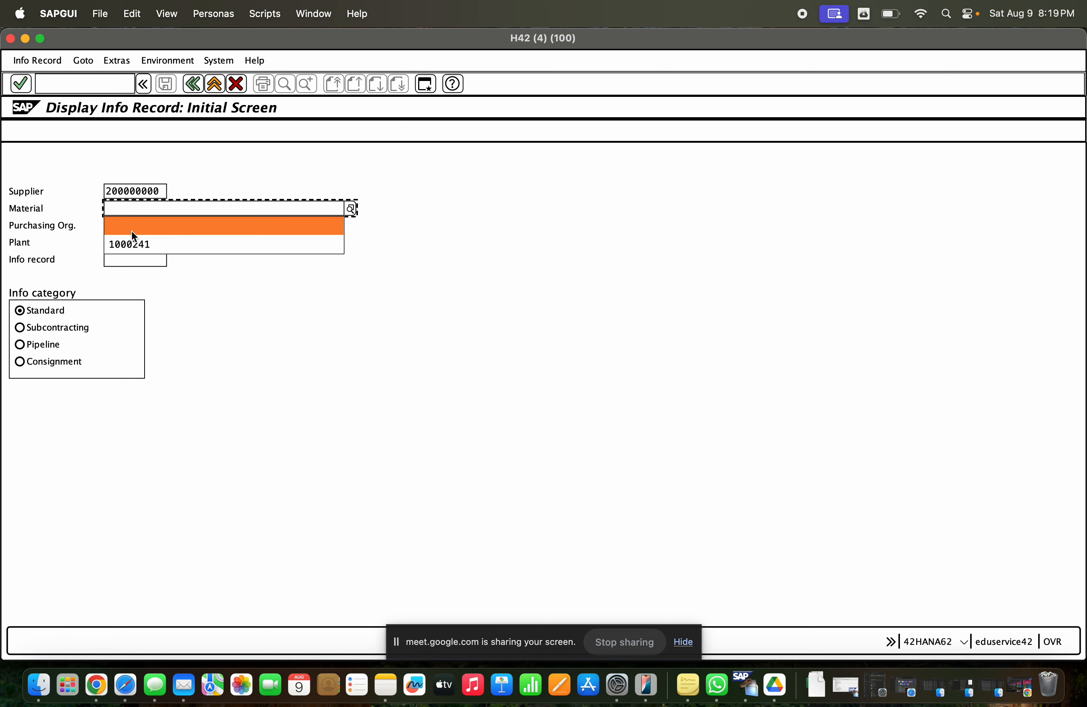
click(136, 244)
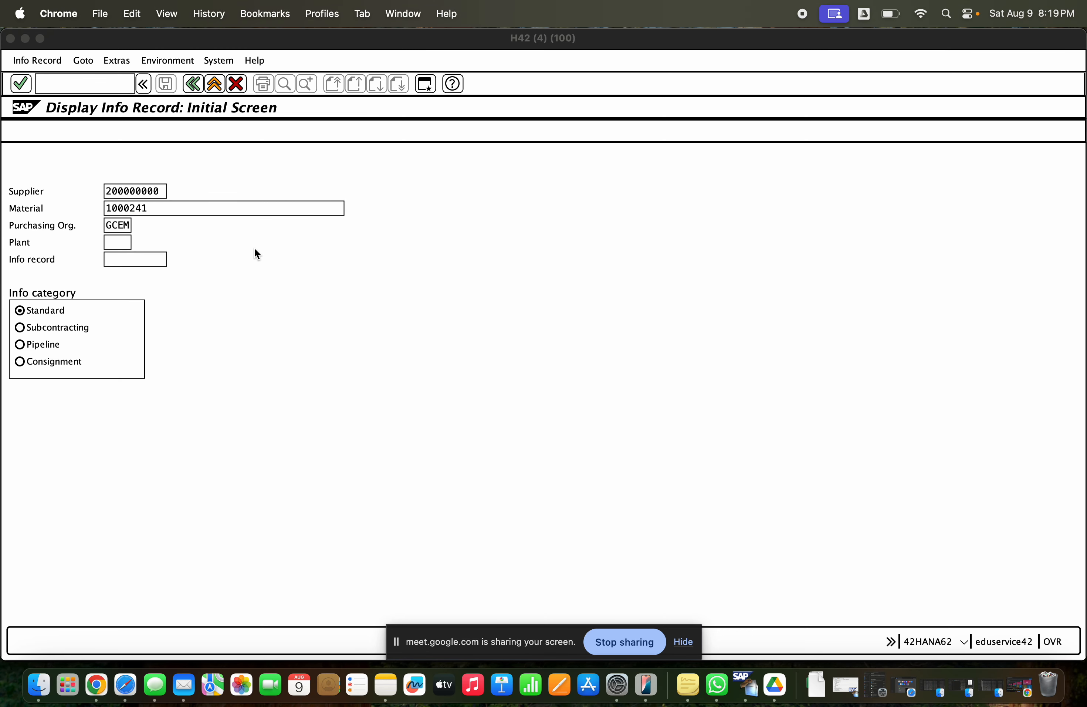
click(149, 171)
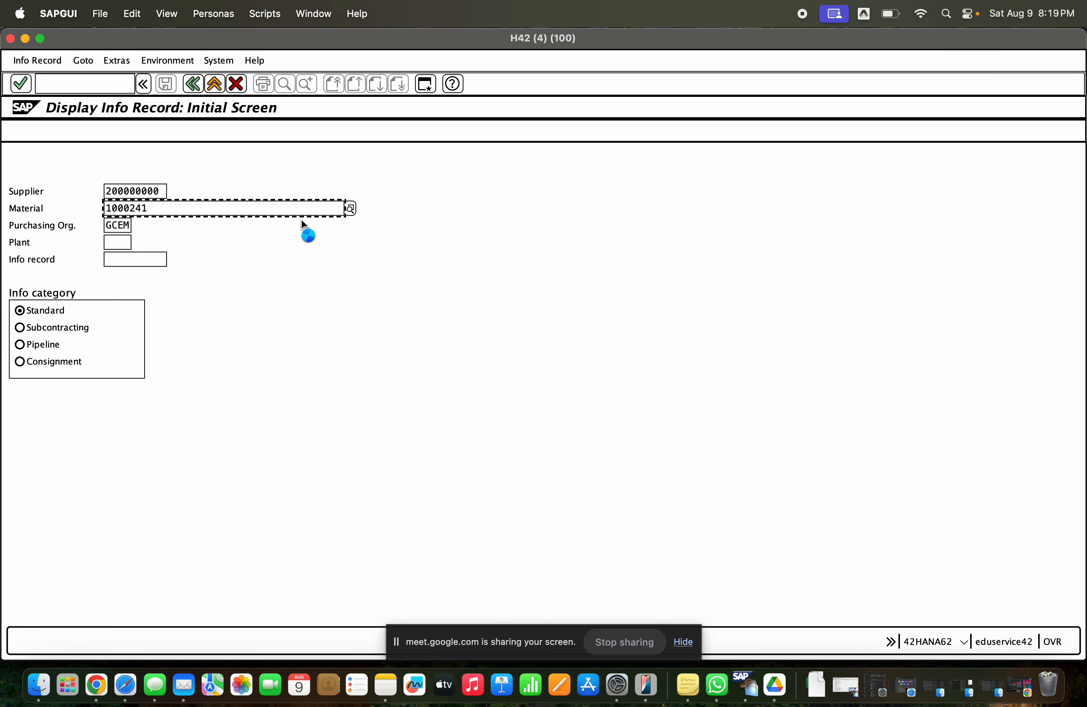
key(Return)
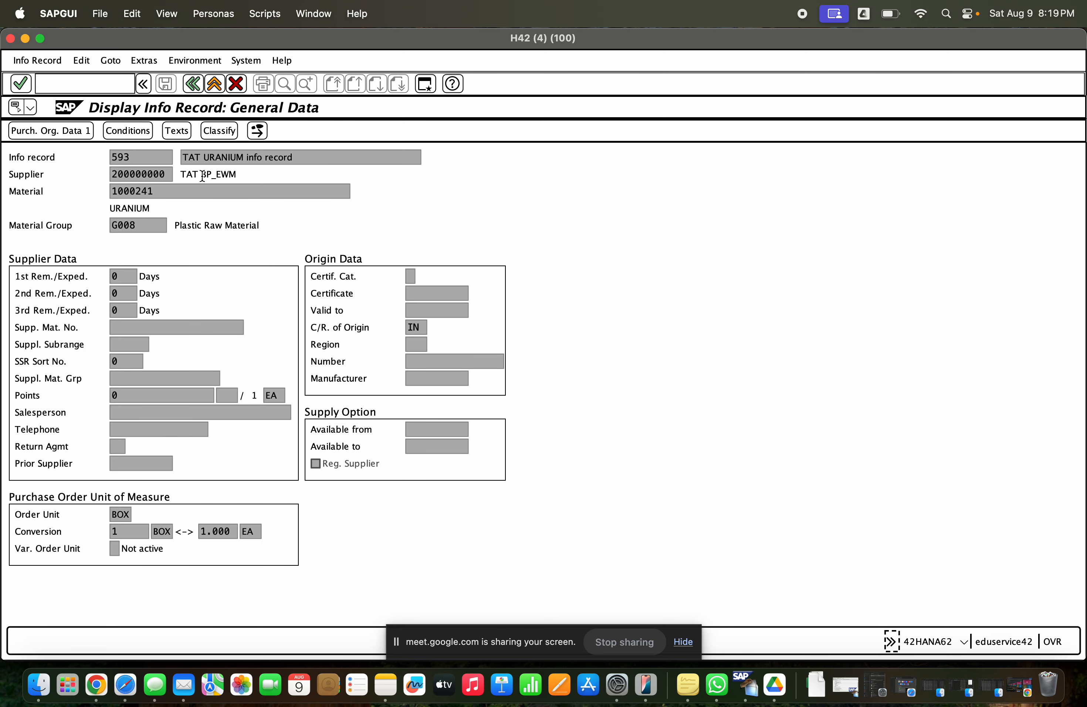
- Reopen the info record for plant GCEM and display the supplements of its gross price condition valid from 04.08.2025
click(193, 84)
click(126, 242)
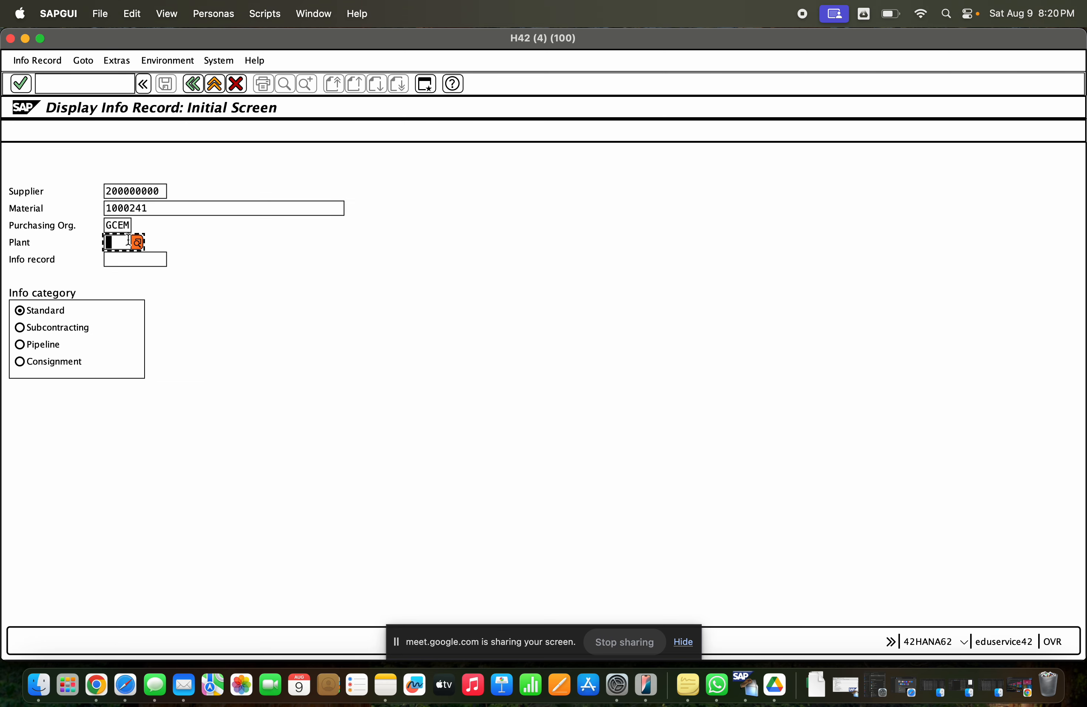
click(130, 260)
key(Return)
key(Return)
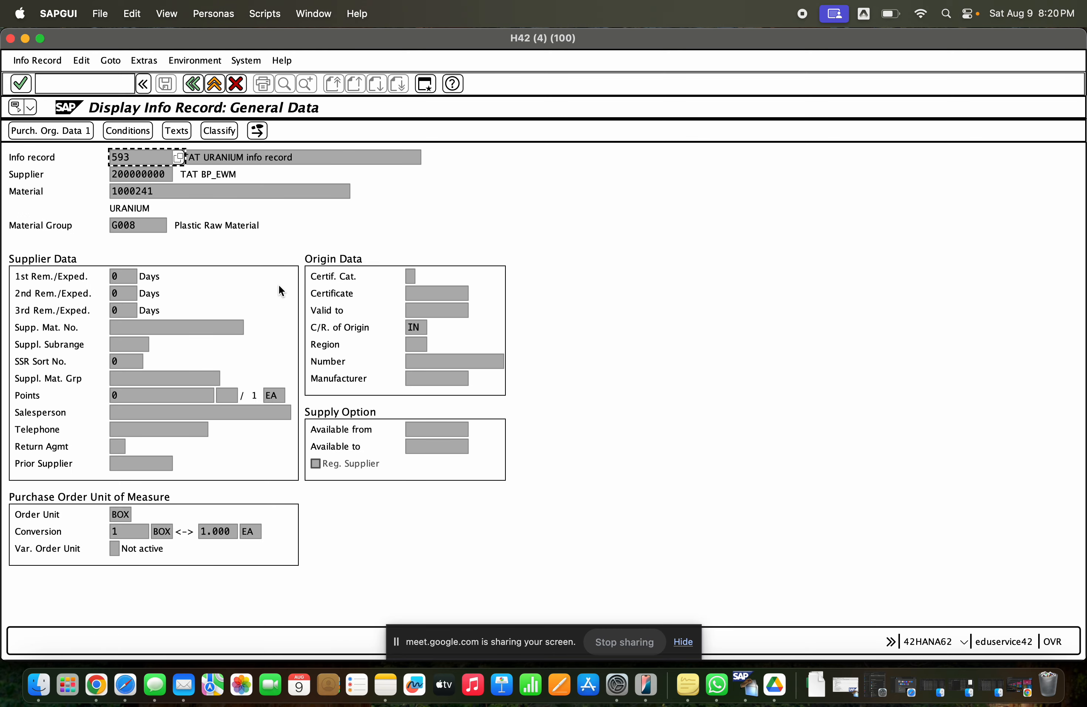
click(150, 136)
click(169, 342)
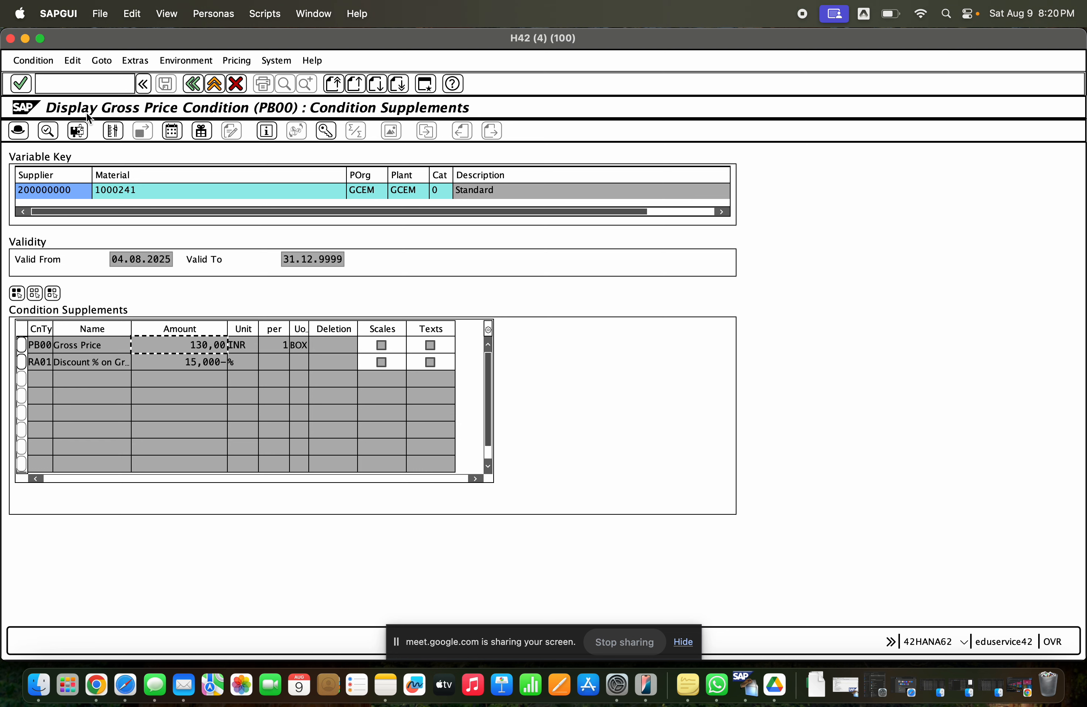
click(137, 60)
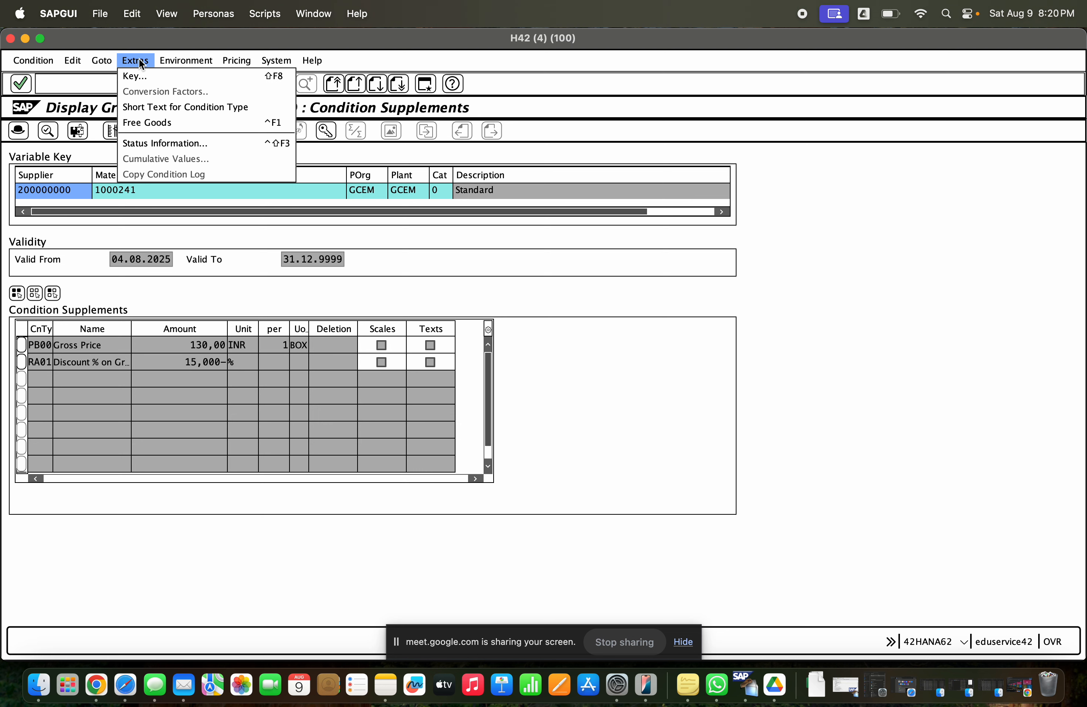
mouse_move(175, 57)
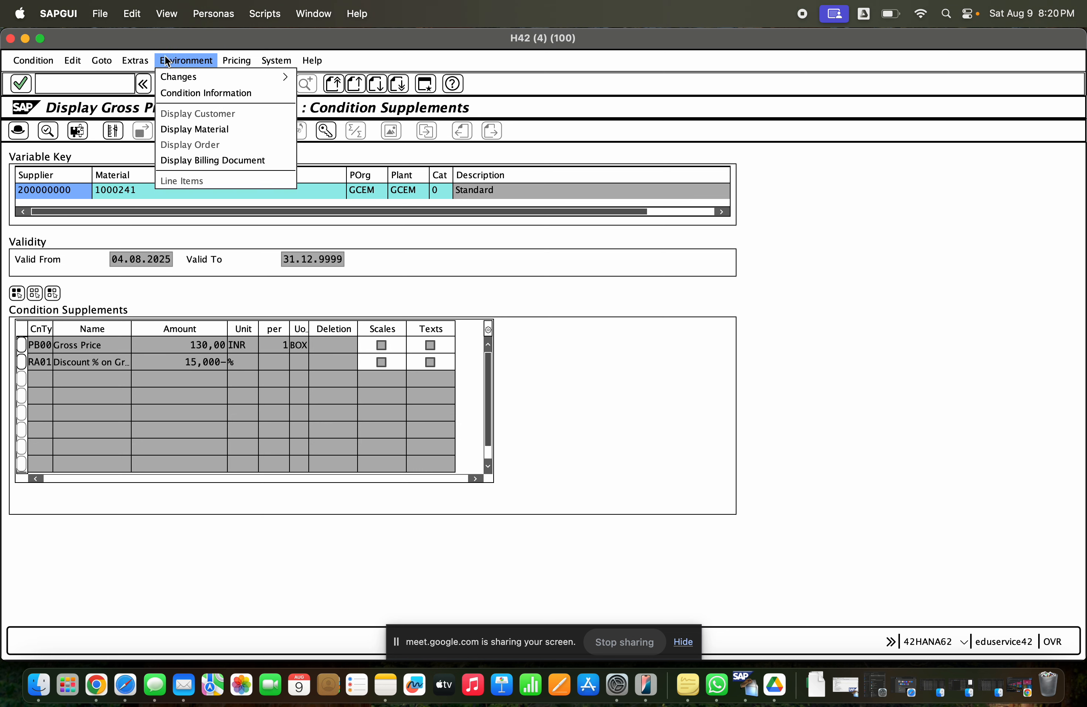
- Switch the computer's Wi-Fi connection to the known 5G network
mouse_move(103, 61)
click(921, 16)
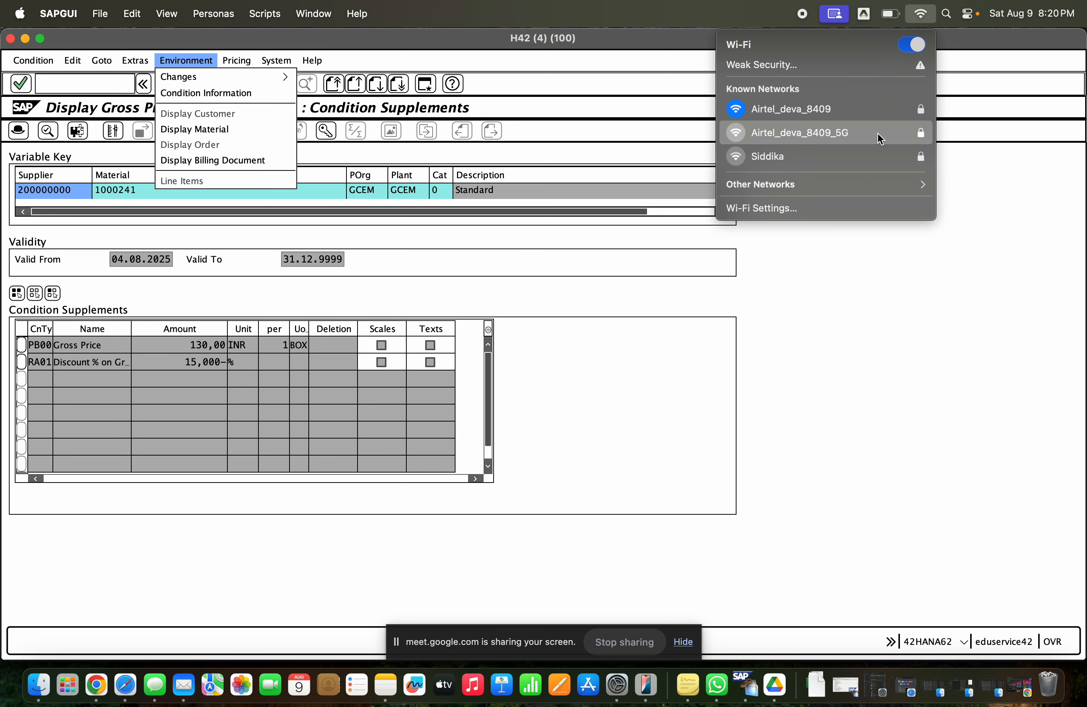
click(878, 133)
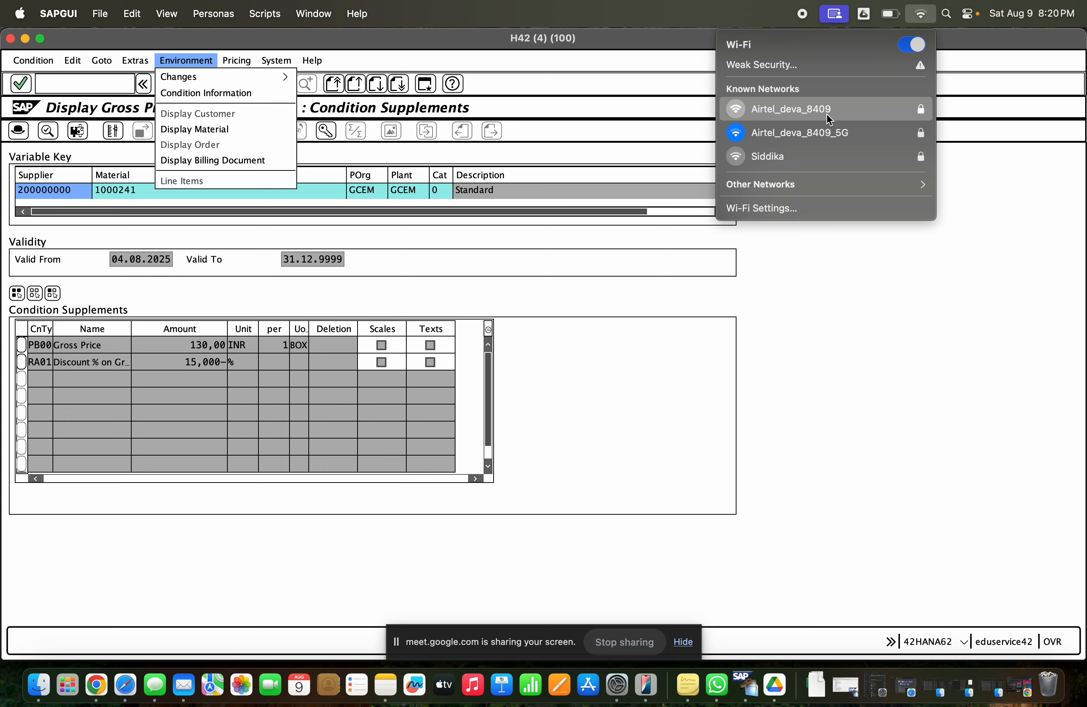
click(641, 275)
- Try to open the condition information for the displayed gross price condition
click(226, 59)
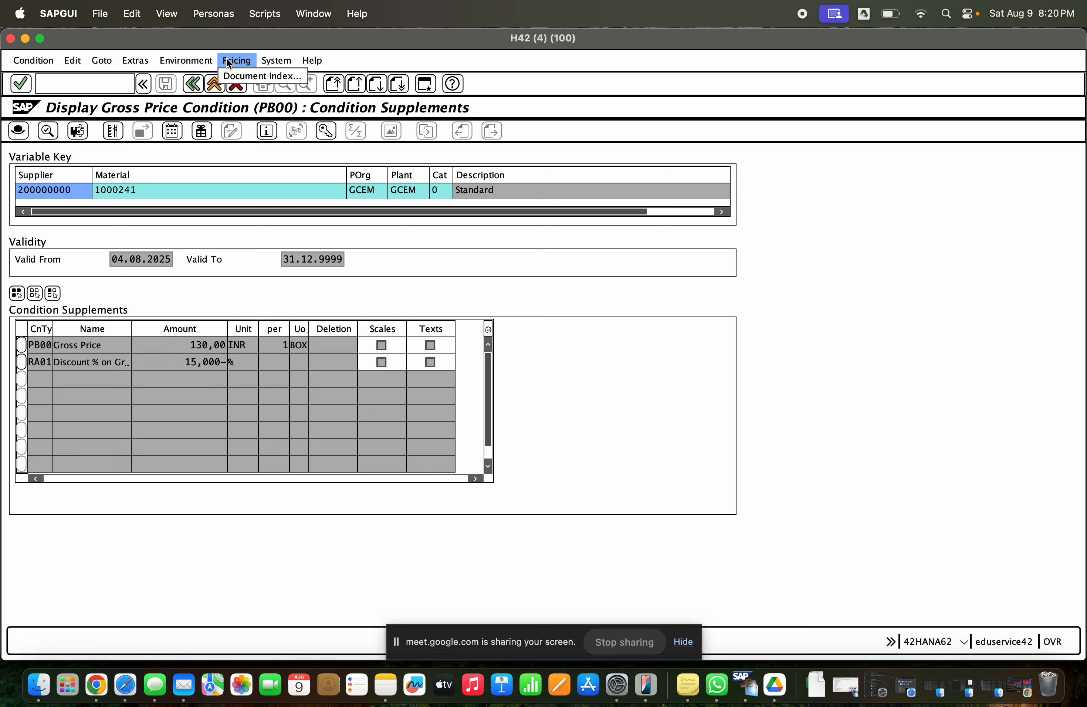
mouse_move(267, 62)
mouse_move(186, 61)
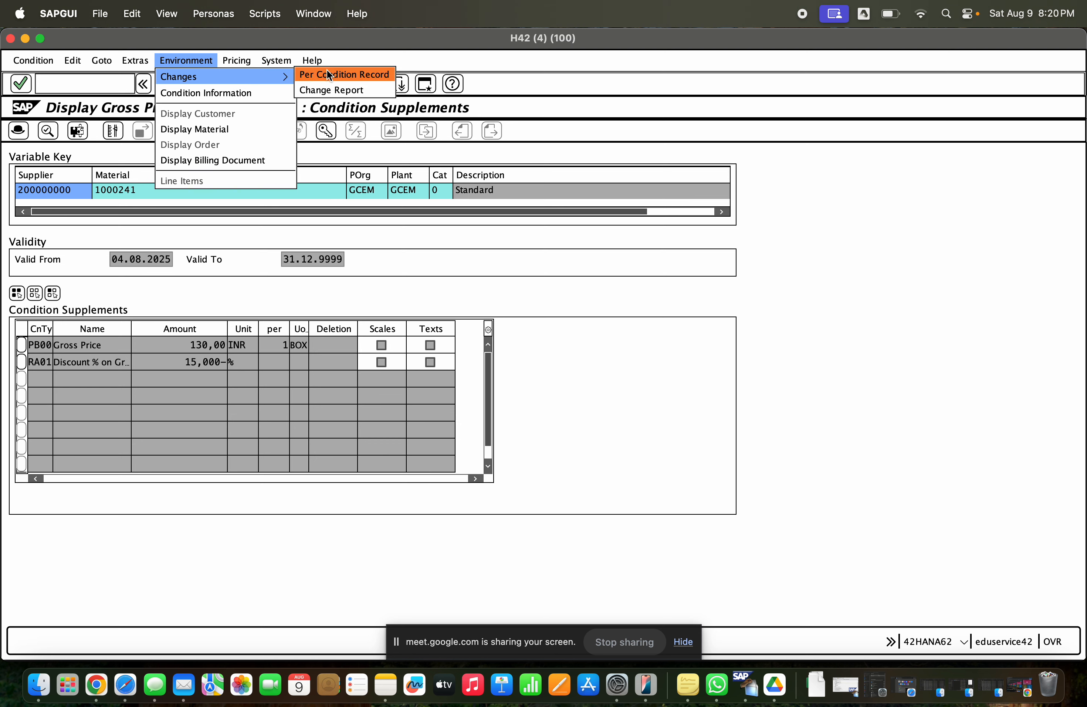
click(249, 93)
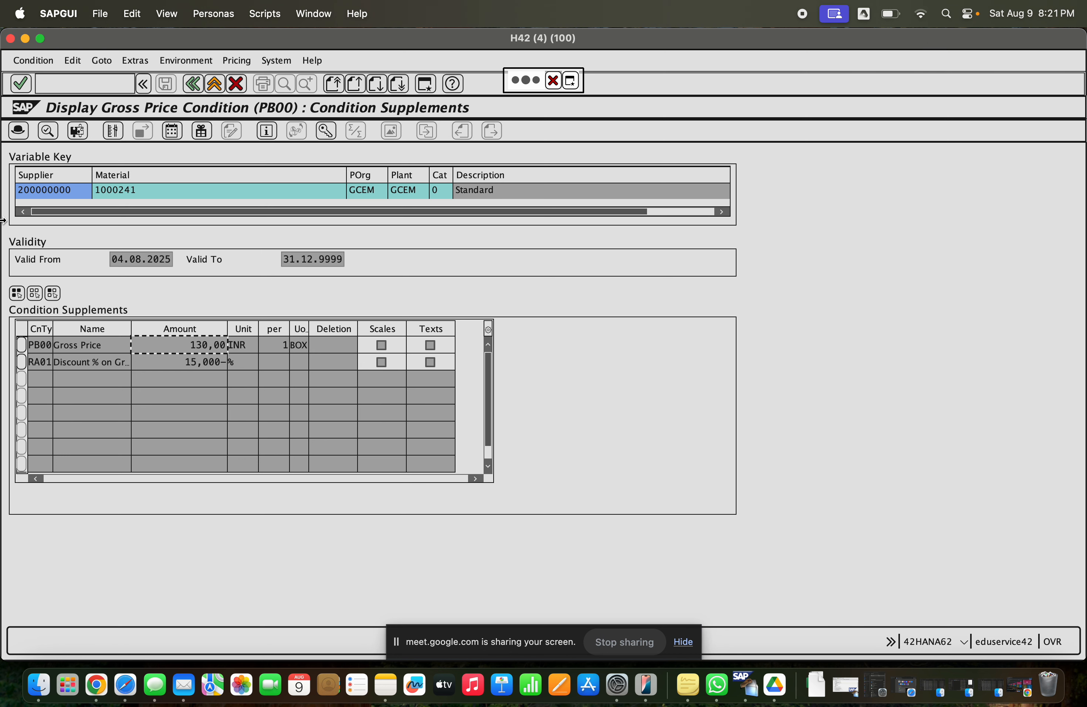
click(947, 14)
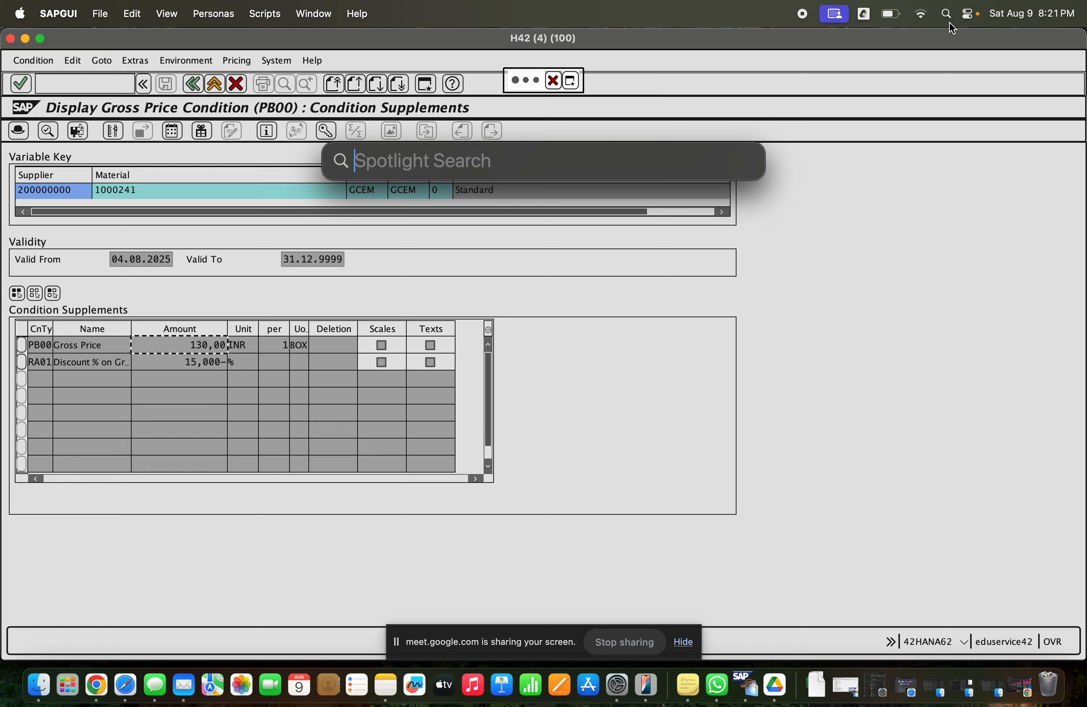
text(SA)
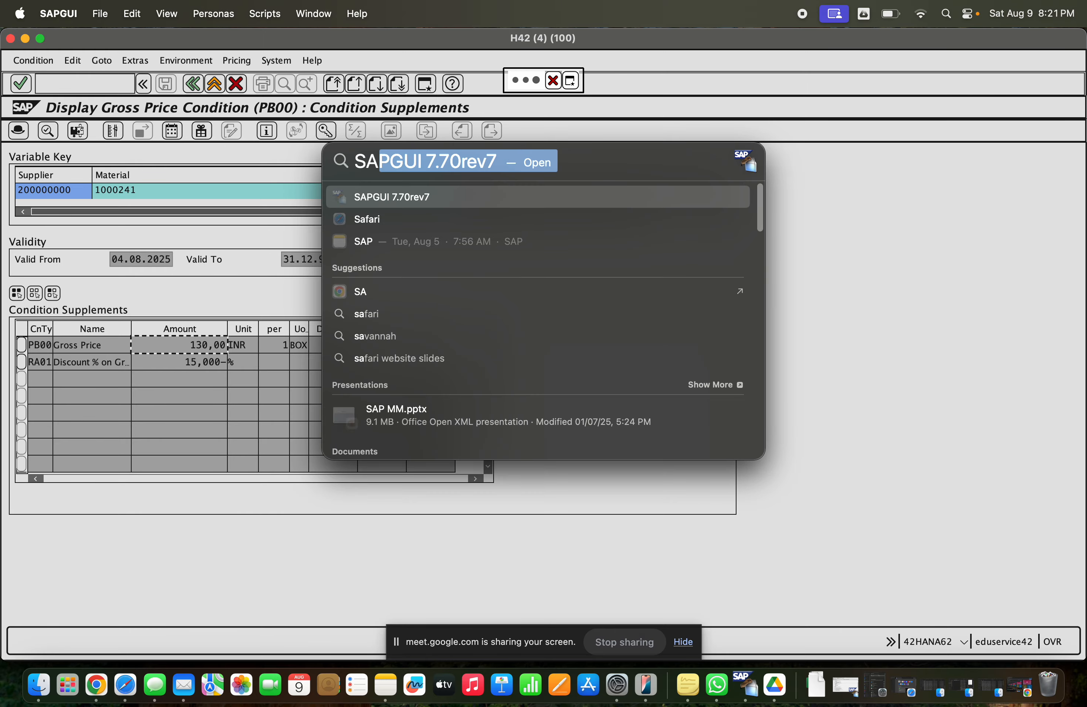
key(Escape)
key(Escape)
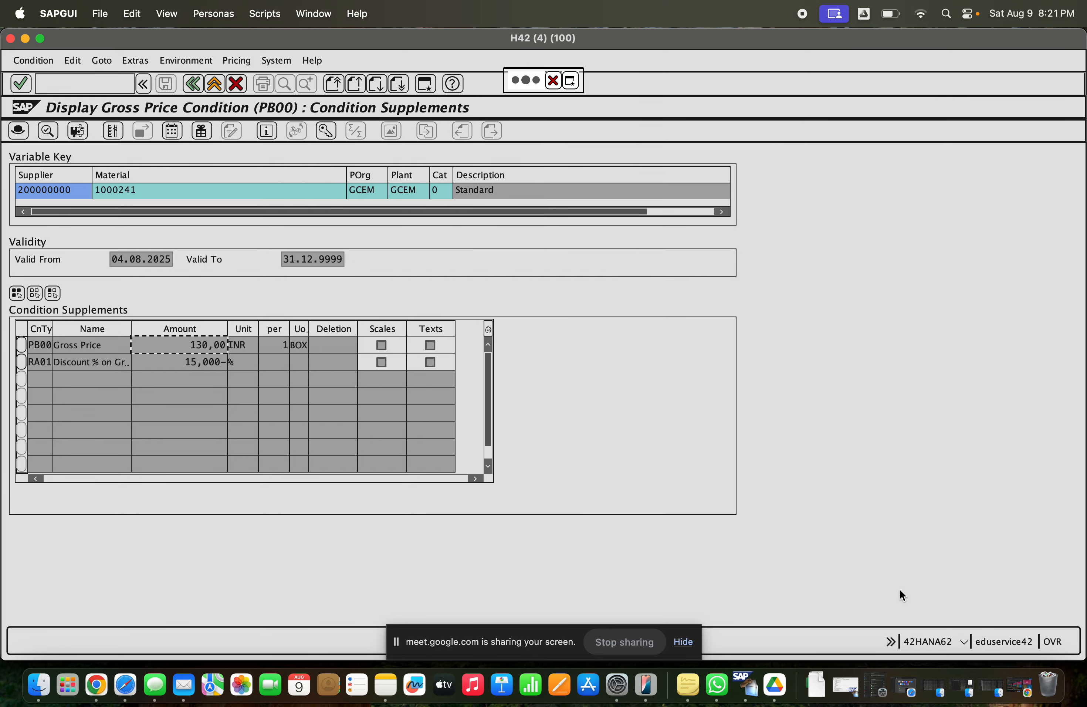
click(877, 685)
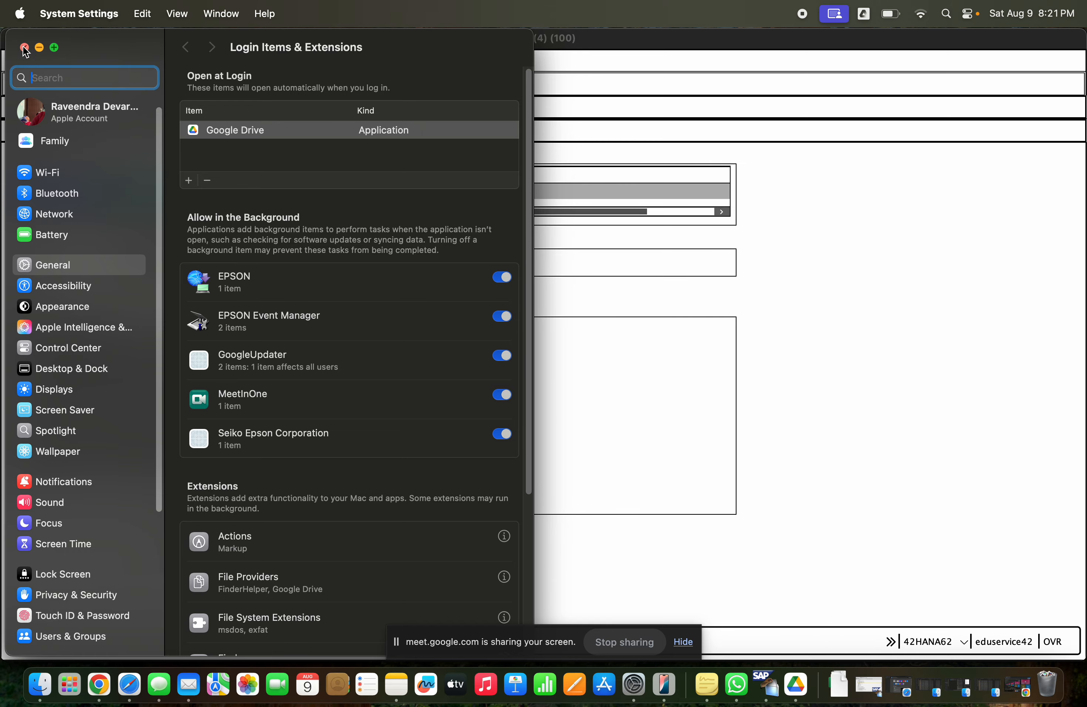
click(24, 48)
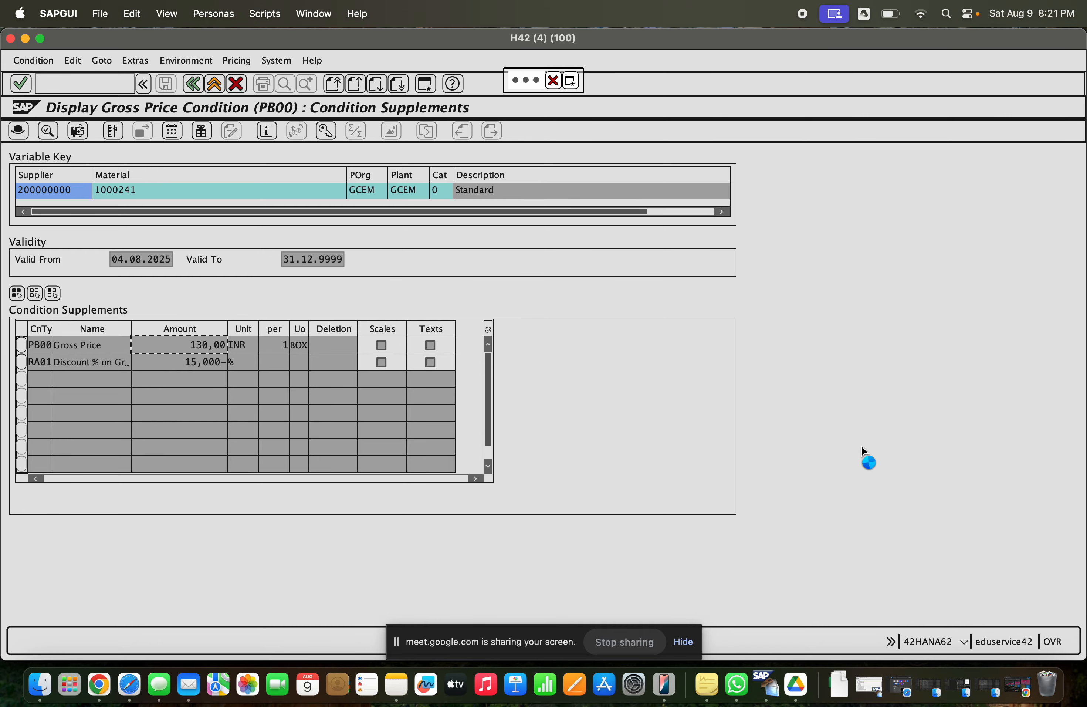
- Minimize the frozen session windows, dismiss the closed-connection error and reopen the first S4 HANA connection
click(26, 39)
click(23, 38)
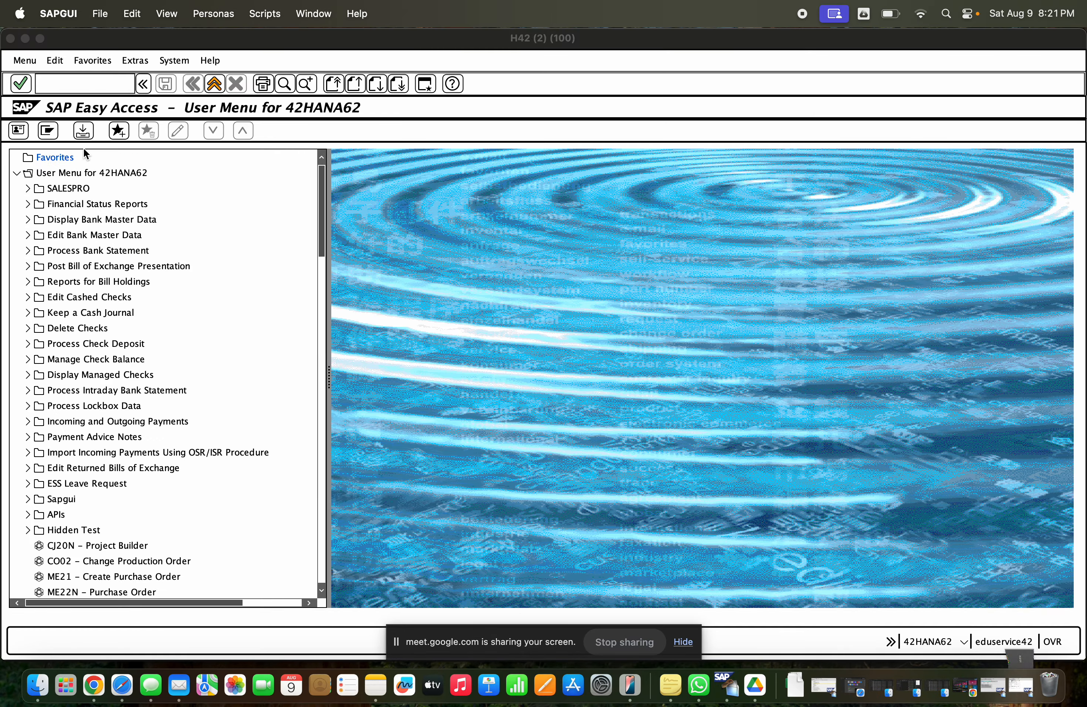
click(26, 39)
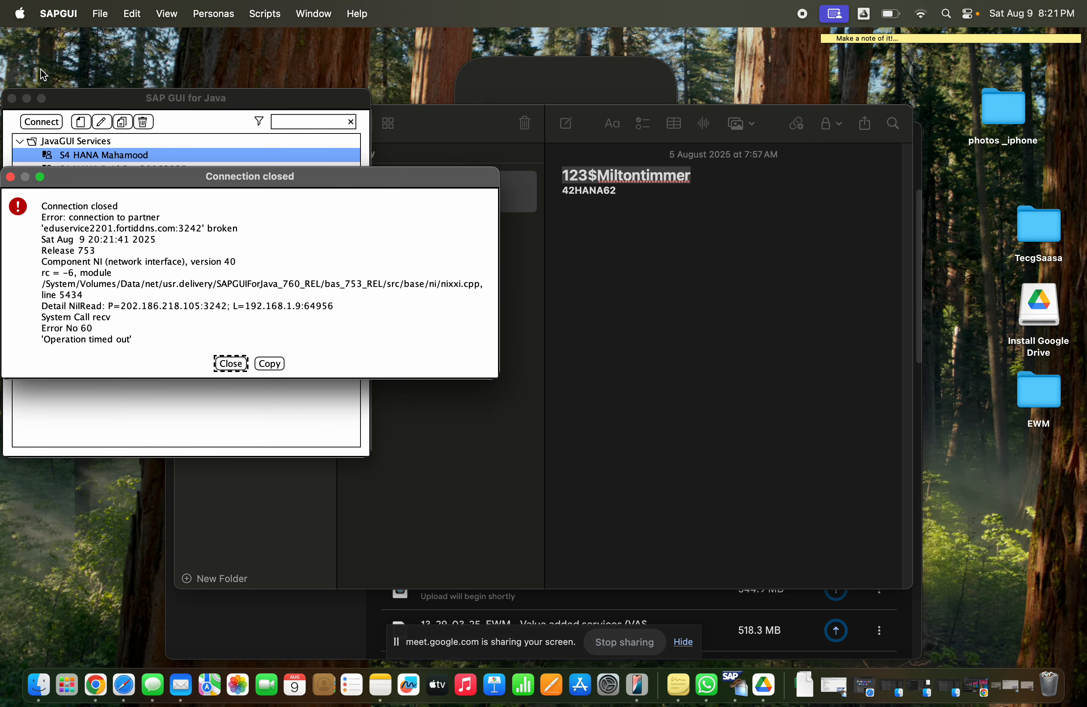
click(230, 365)
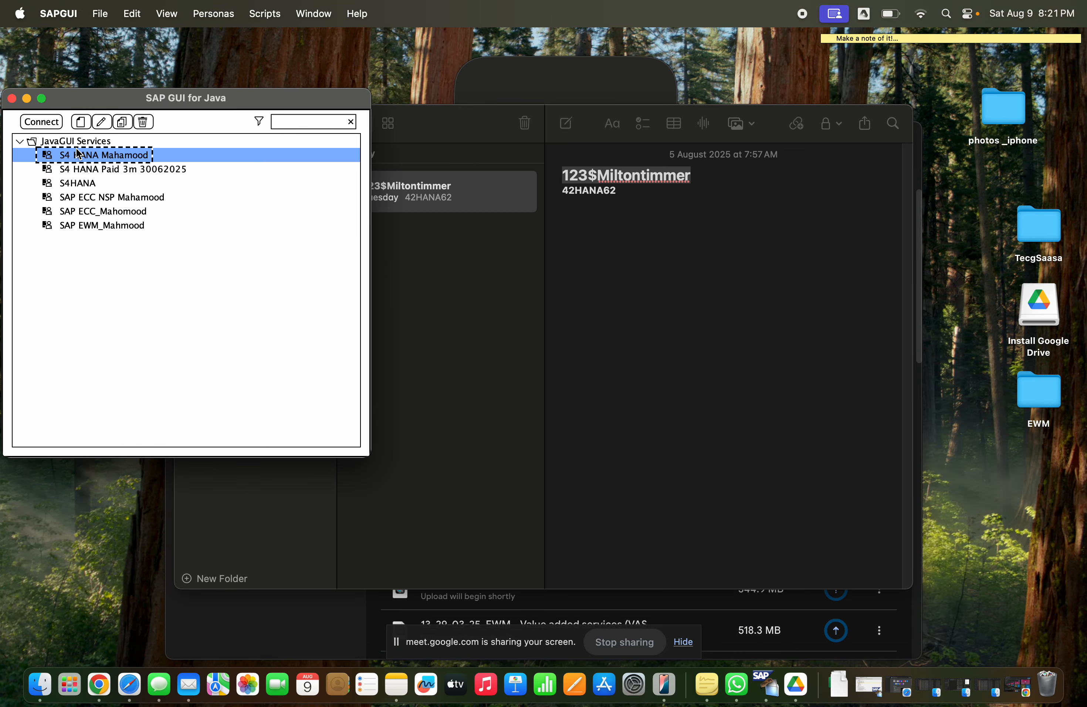
double_click(80, 154)
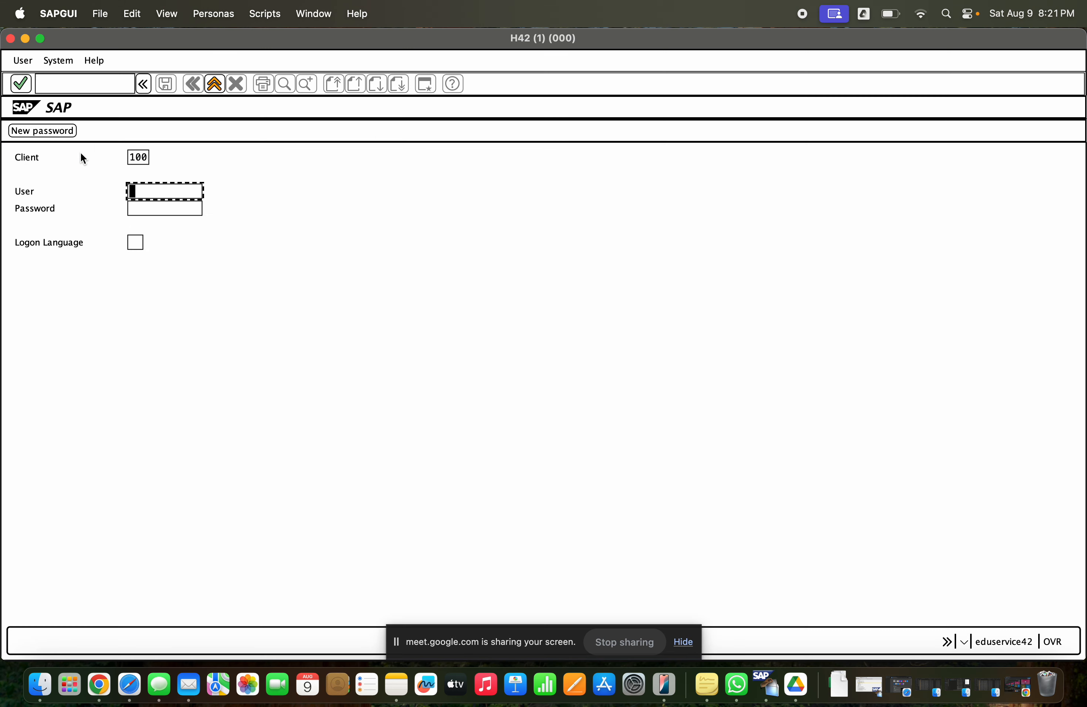
- Log on to client 100 with the saved user ID and the account password, ending any other logons in the system
key(Down)
key(Down)
key(Down)
key(Down)
key(Down)
key(Down)
key(Down)
key(Down)
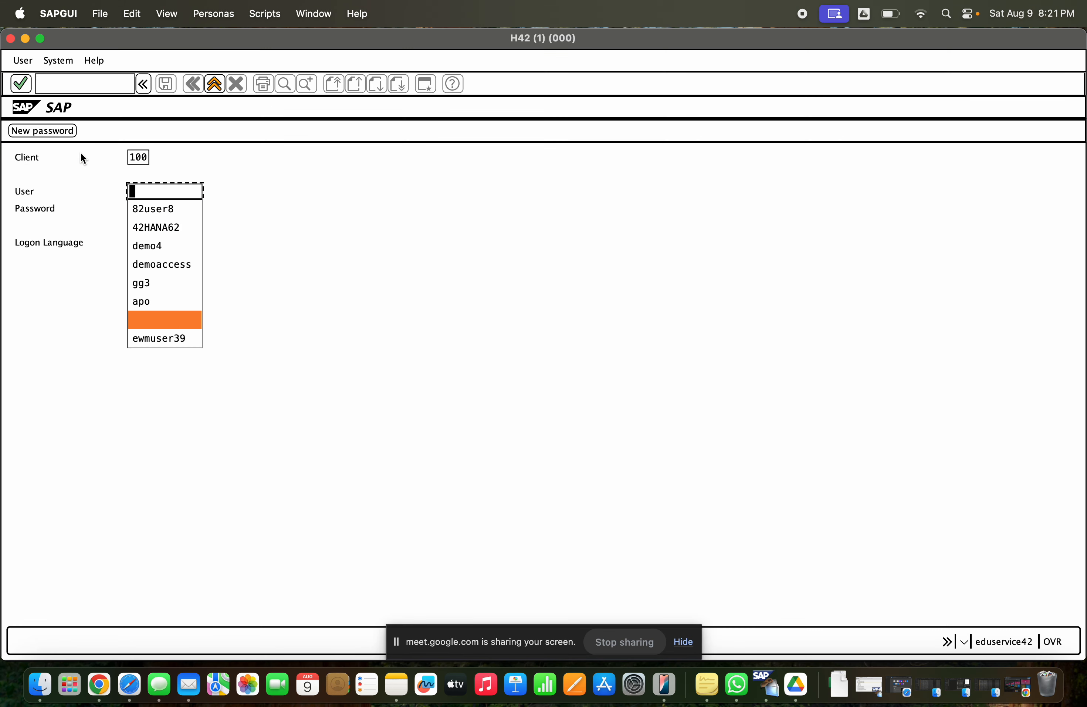
key(Up)
key(Up)
key(Up)
key(Up)
key(Up)
key(Up)
key(Tab)
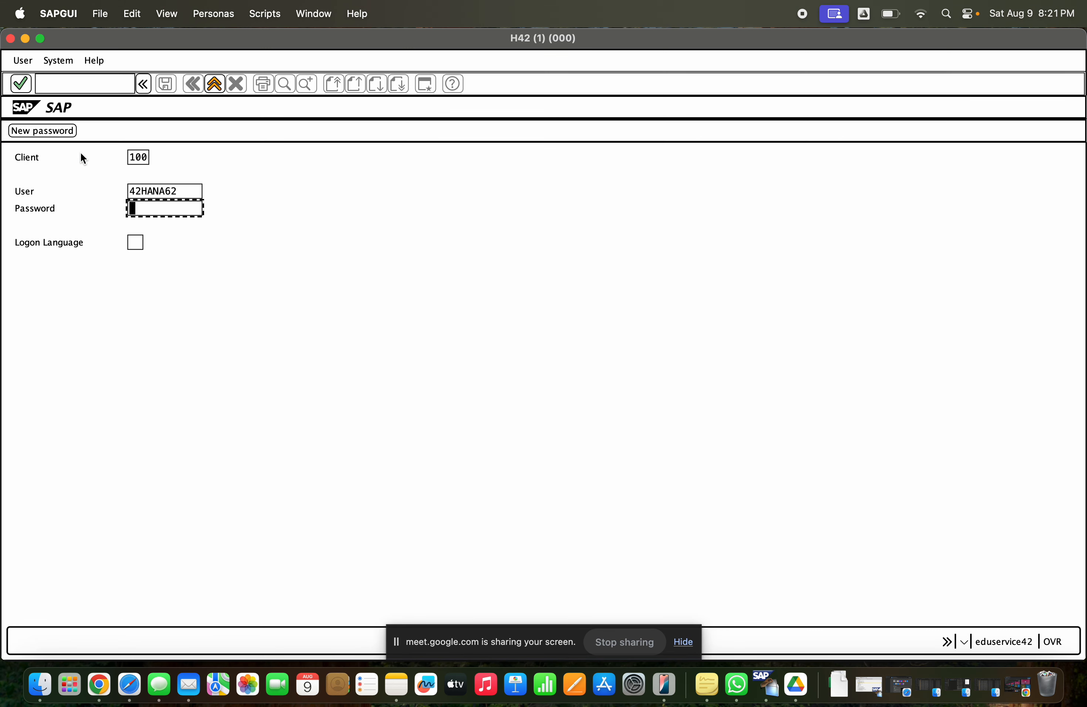
key(super+v)
key(Return)
click(211, 374)
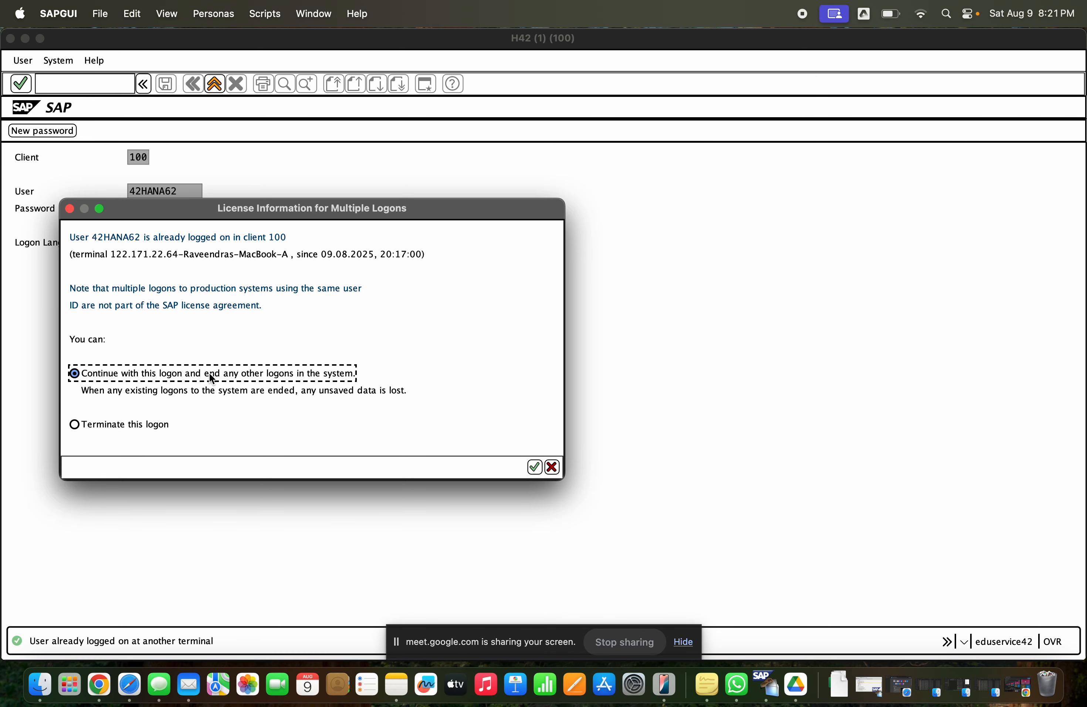
key(Return)
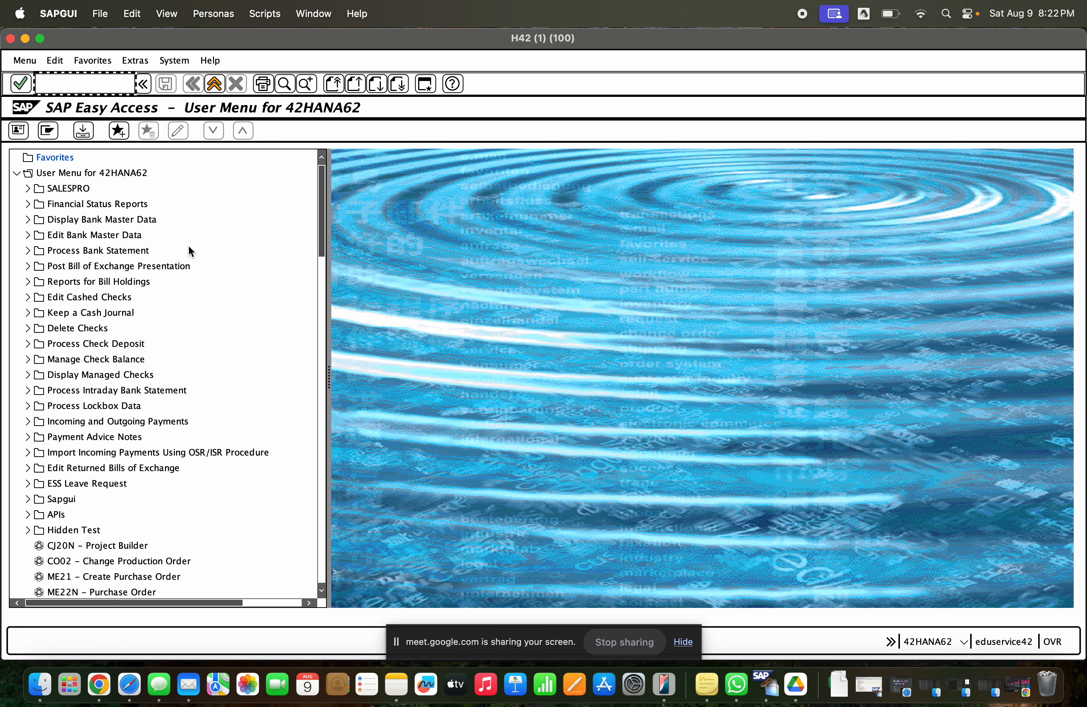
- Open the info record display with transaction me13
text(me13)
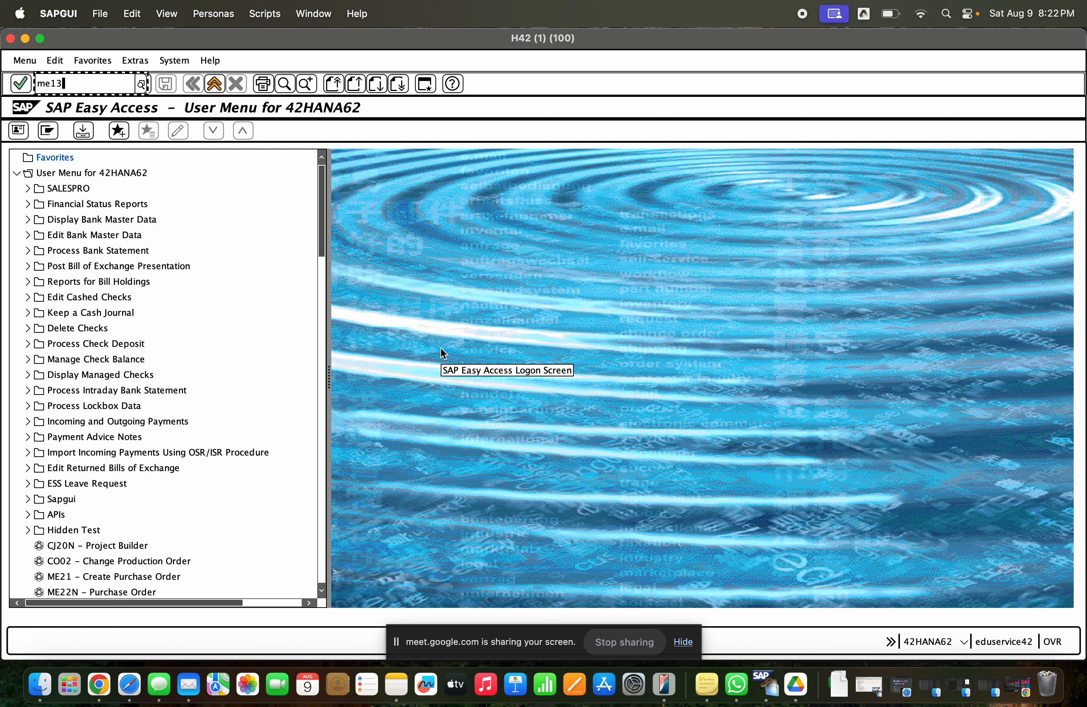
key(Return)
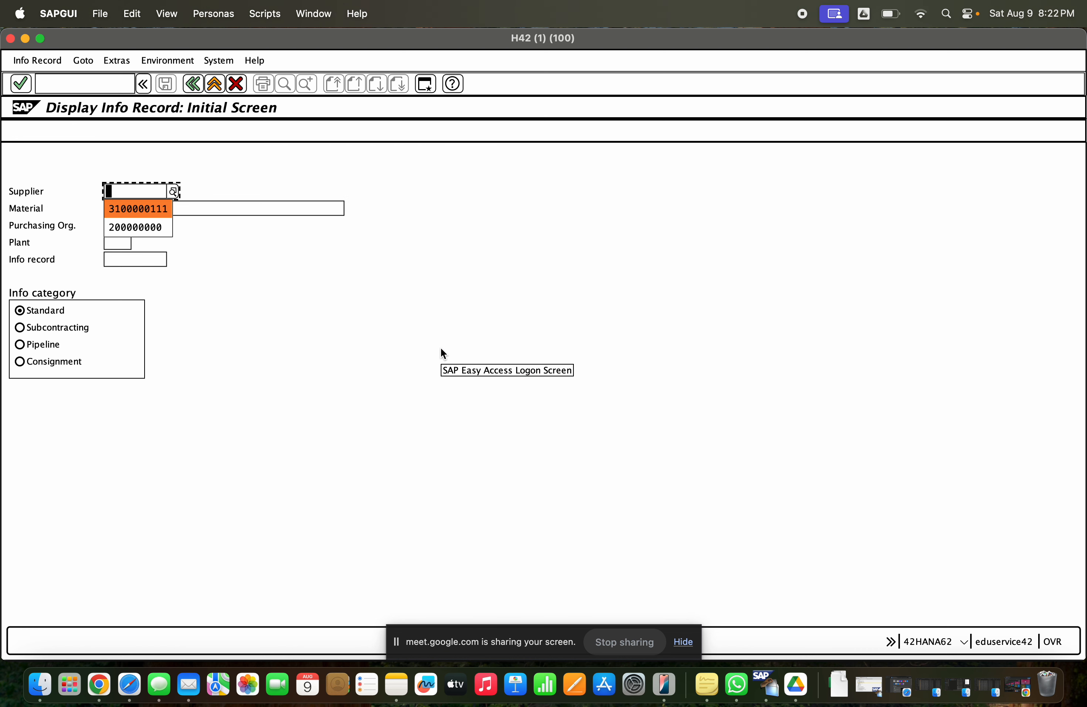
- Display the info record for the first suggested supplier, material 1000241 and purchasing organization GCEM
key(Tab)
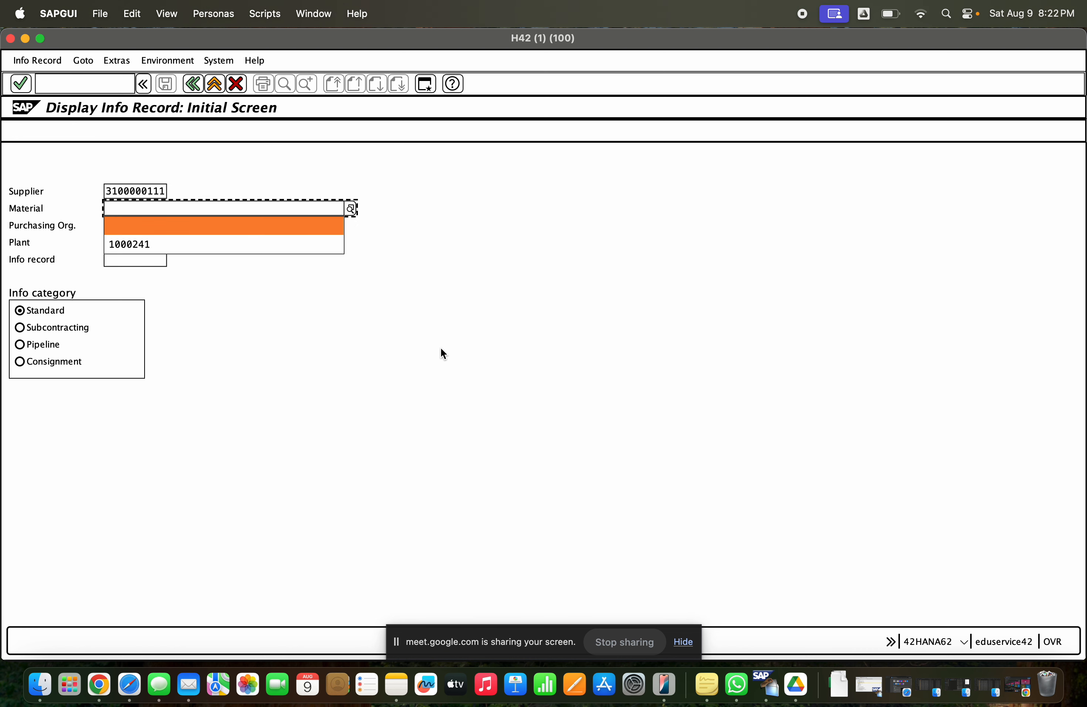
key(Down)
key(Tab)
key(Tab)
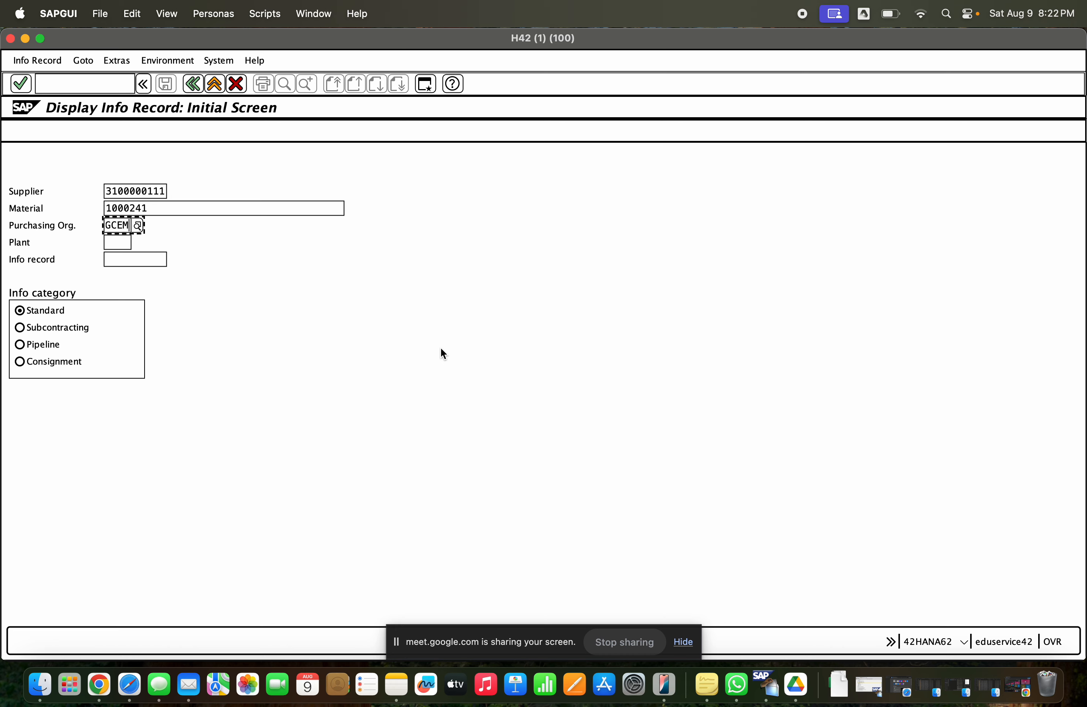
key(Return)
- Open the info record's conditions and examine the amounts of the gross price PB00 and discount RA01
click(121, 133)
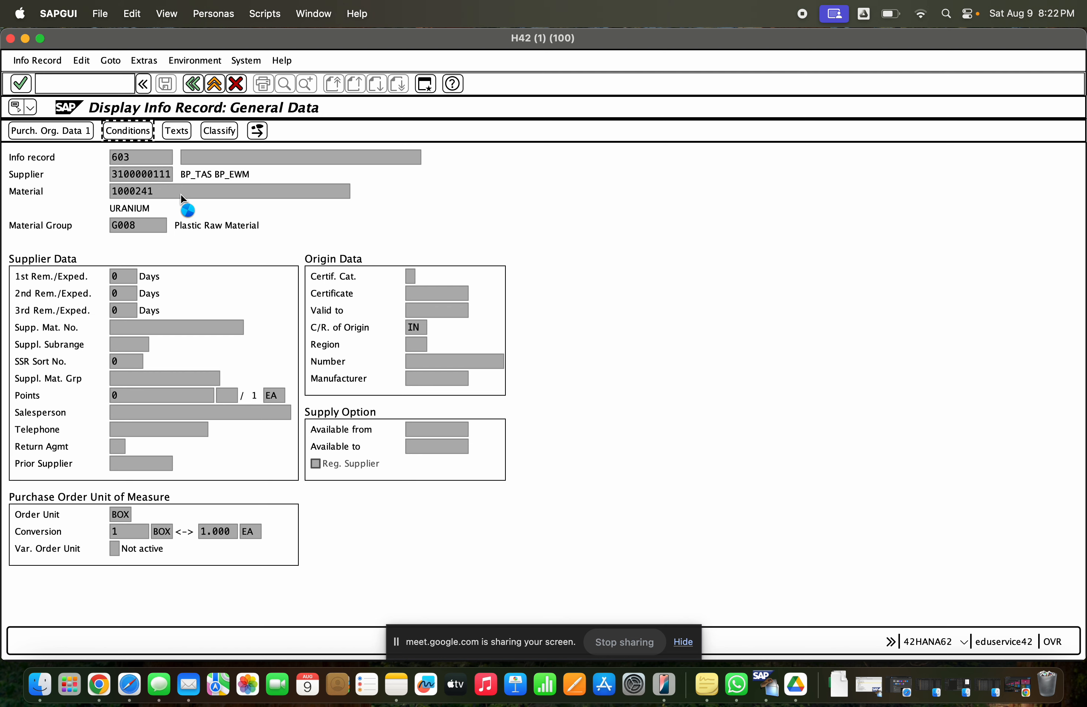
drag(186, 349, 255, 349)
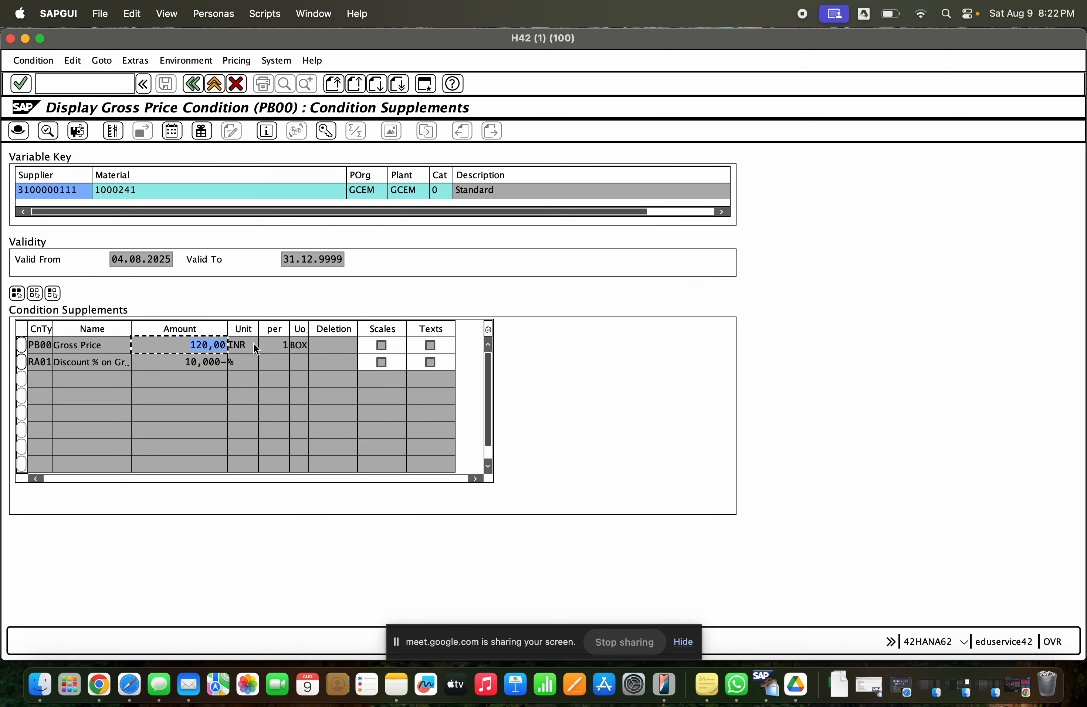
click(187, 359)
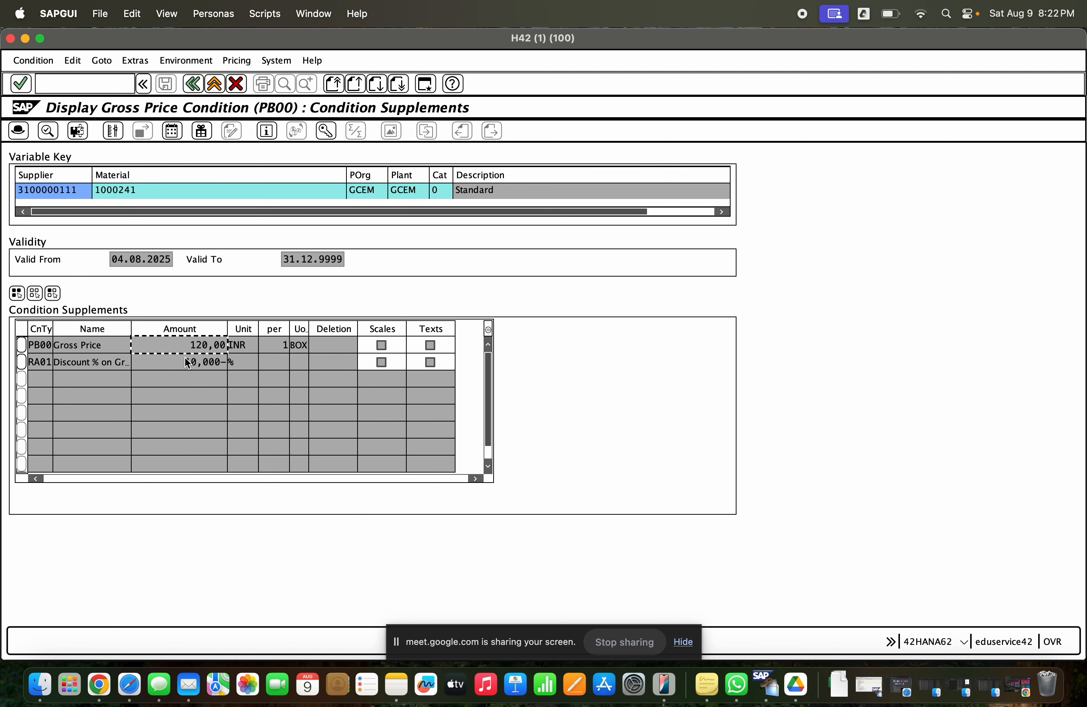
- List the condition records from the condition information using the prefilled selection, examine them, and return to the gross price condition
click(170, 59)
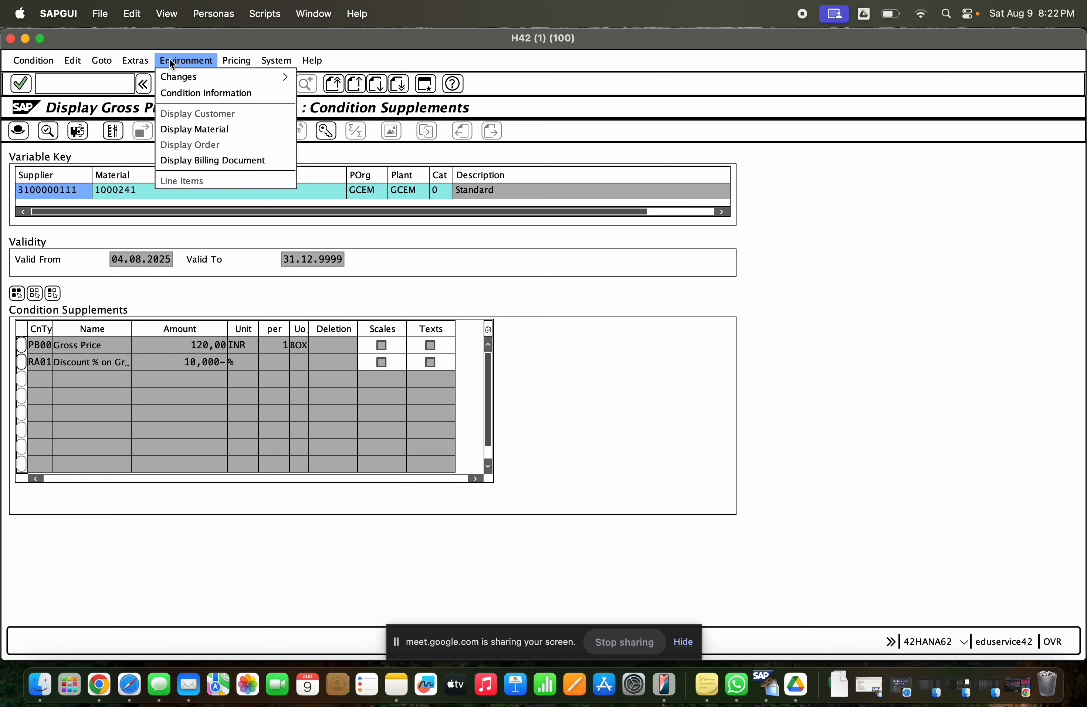
click(198, 93)
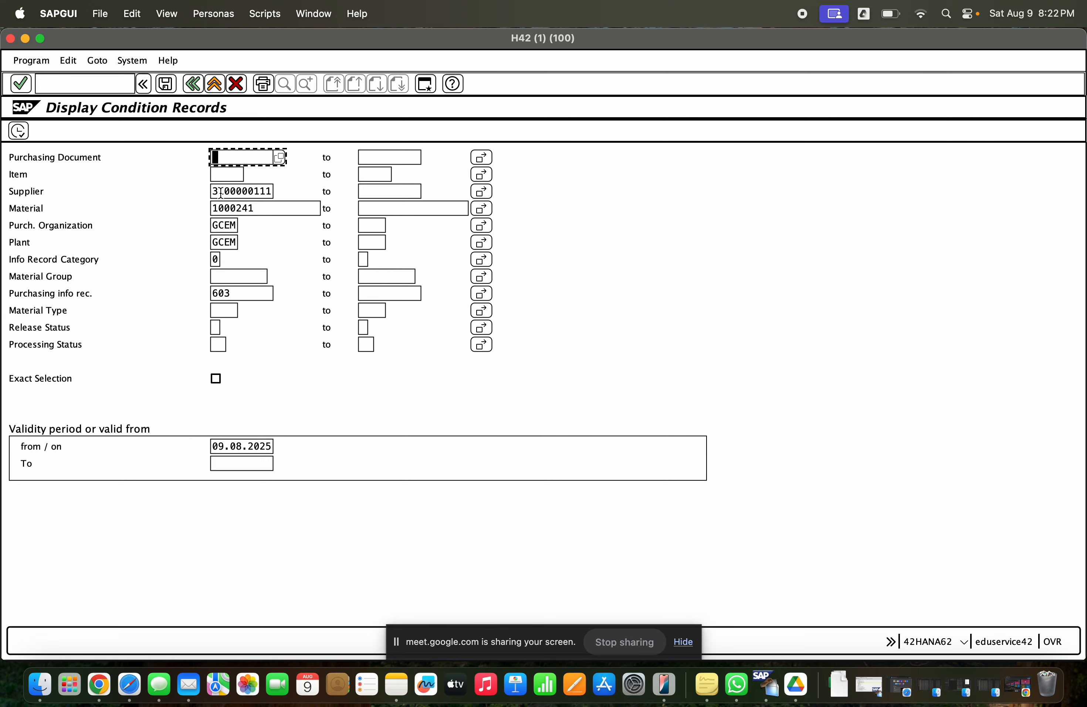
click(19, 131)
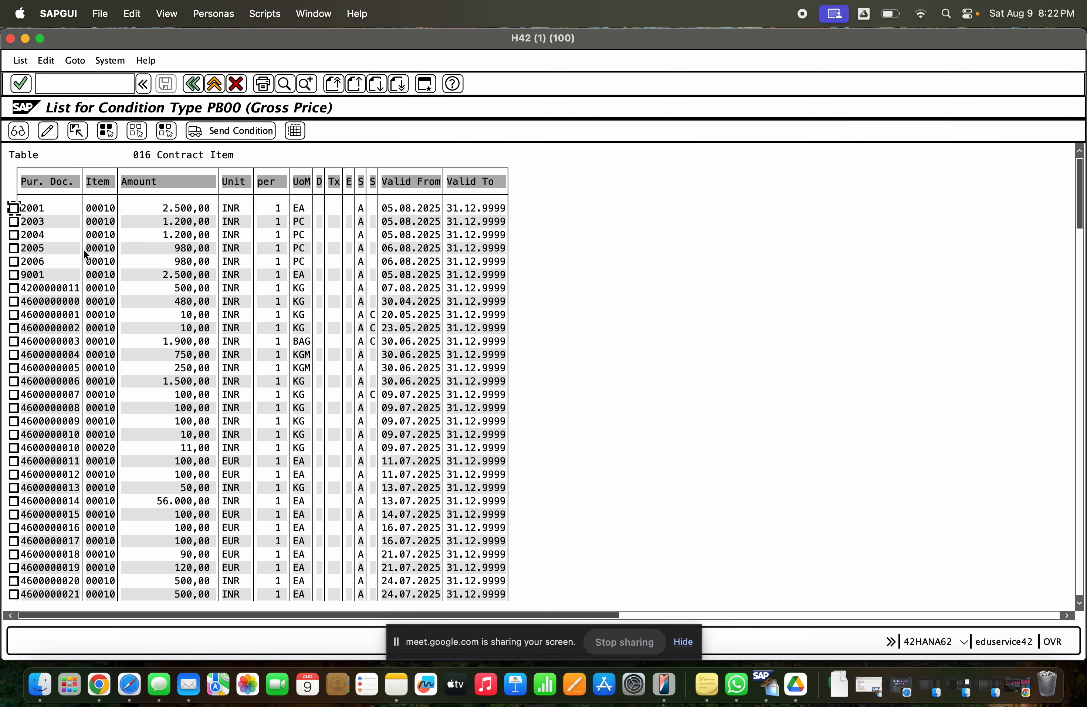
scroll(147, 256, down, 2)
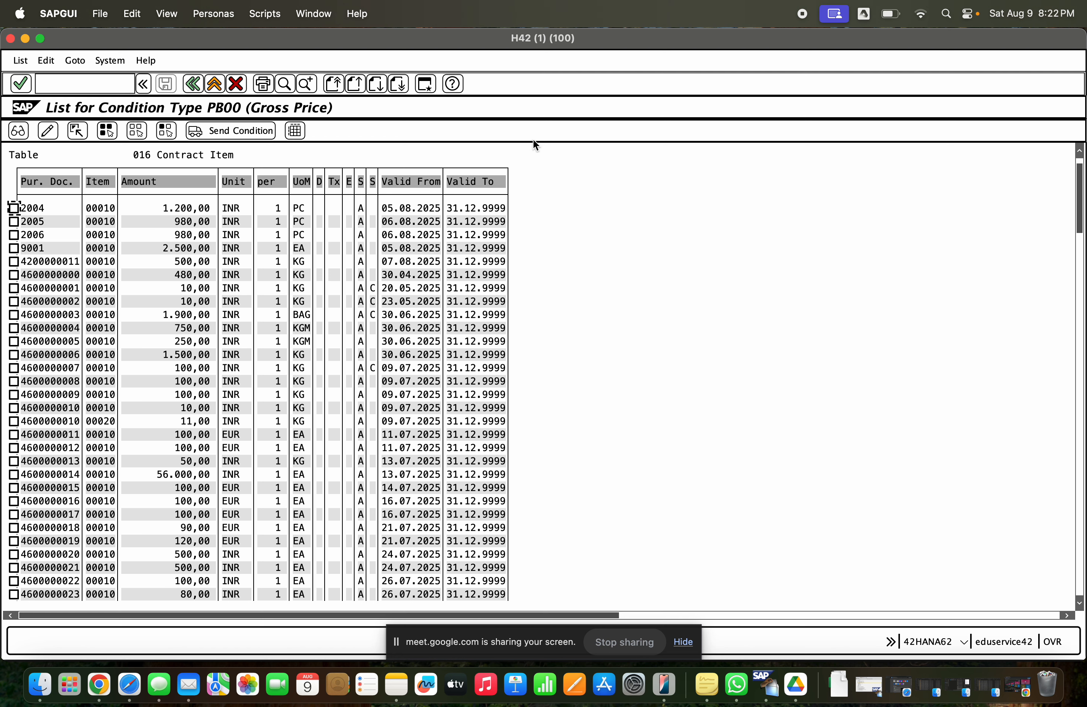
click(193, 84)
click(248, 190)
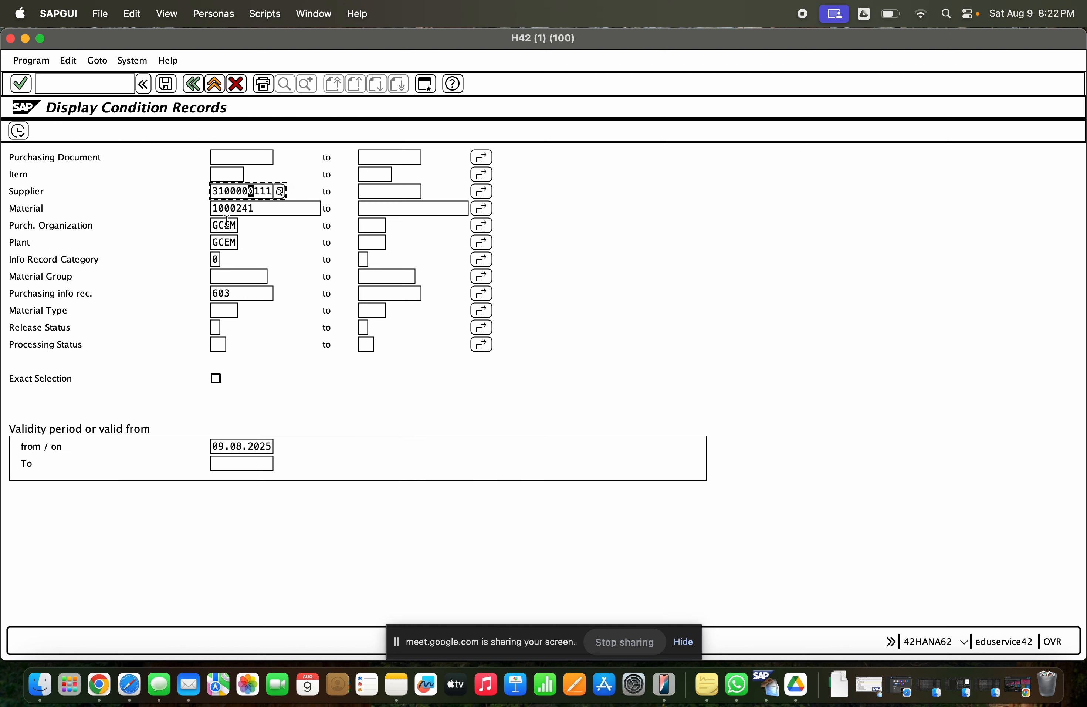
click(272, 208)
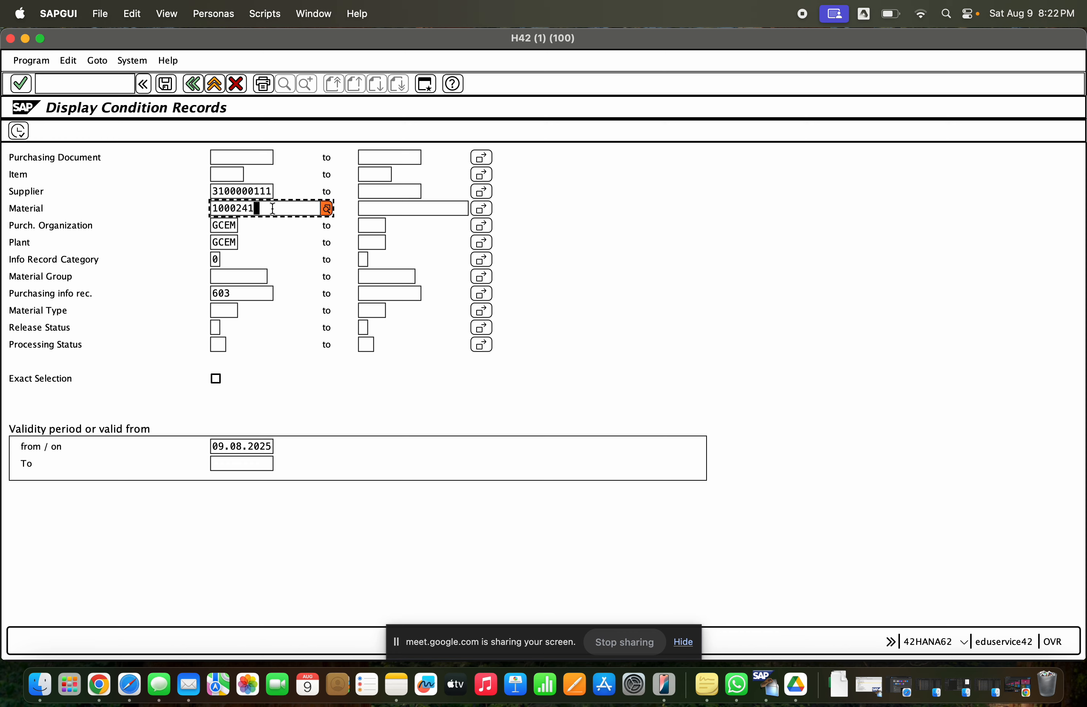
click(194, 86)
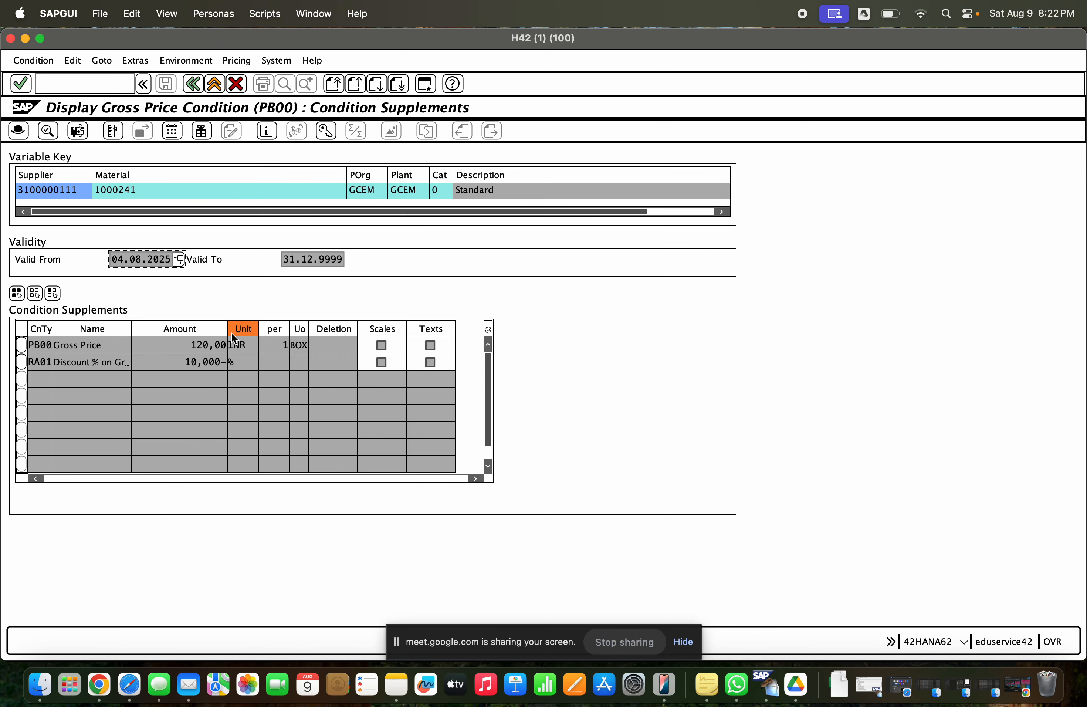
- Leave the condition display and open the price comparison list with transaction me49
click(214, 84)
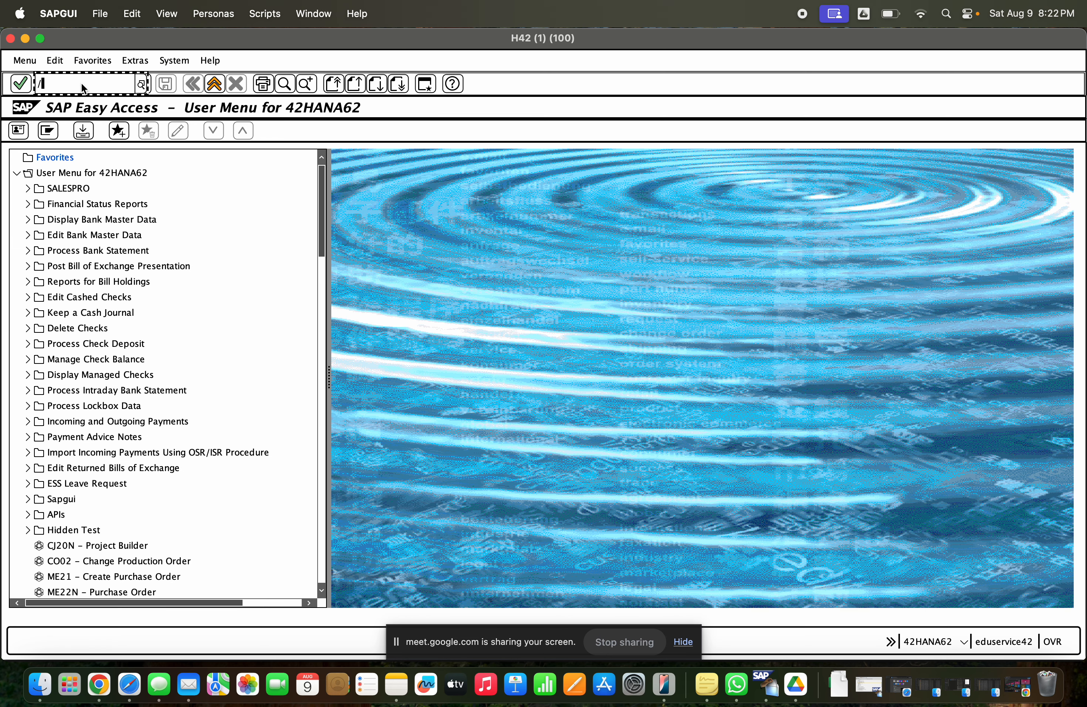
text(/nme49)
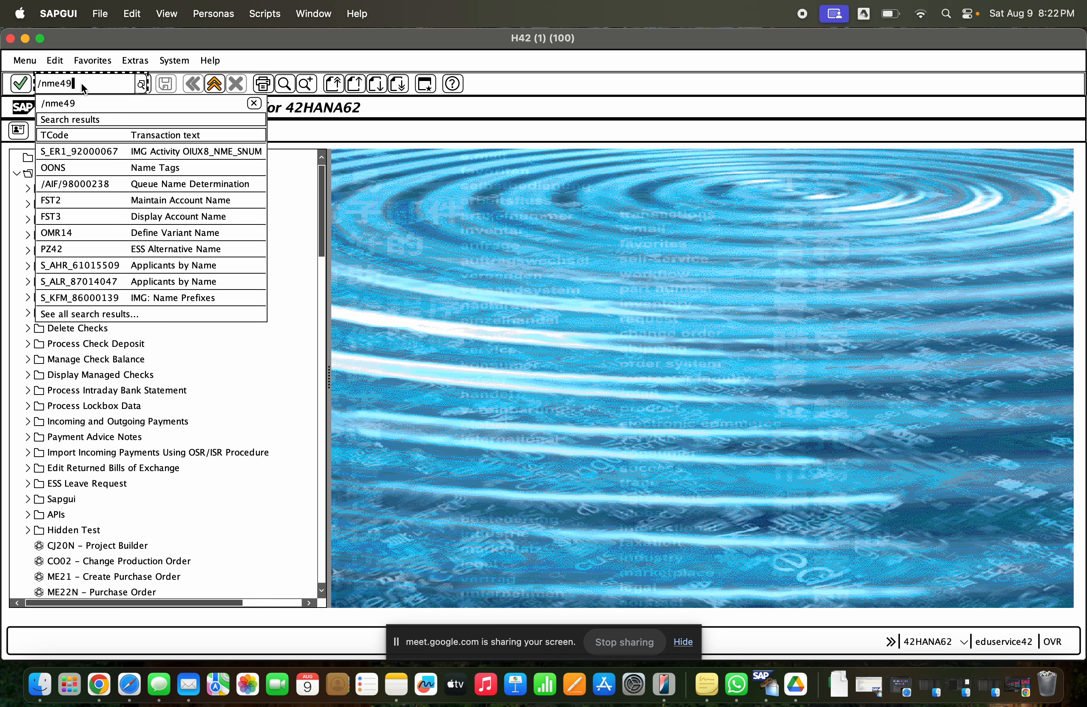
key(Return)
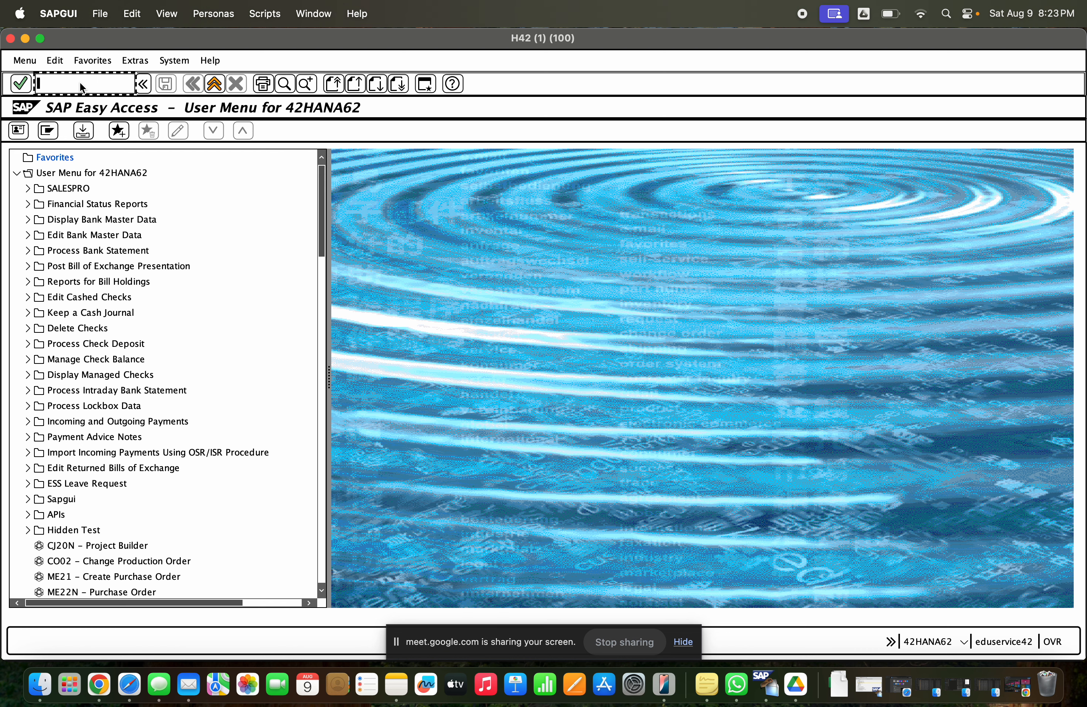
text(me49)
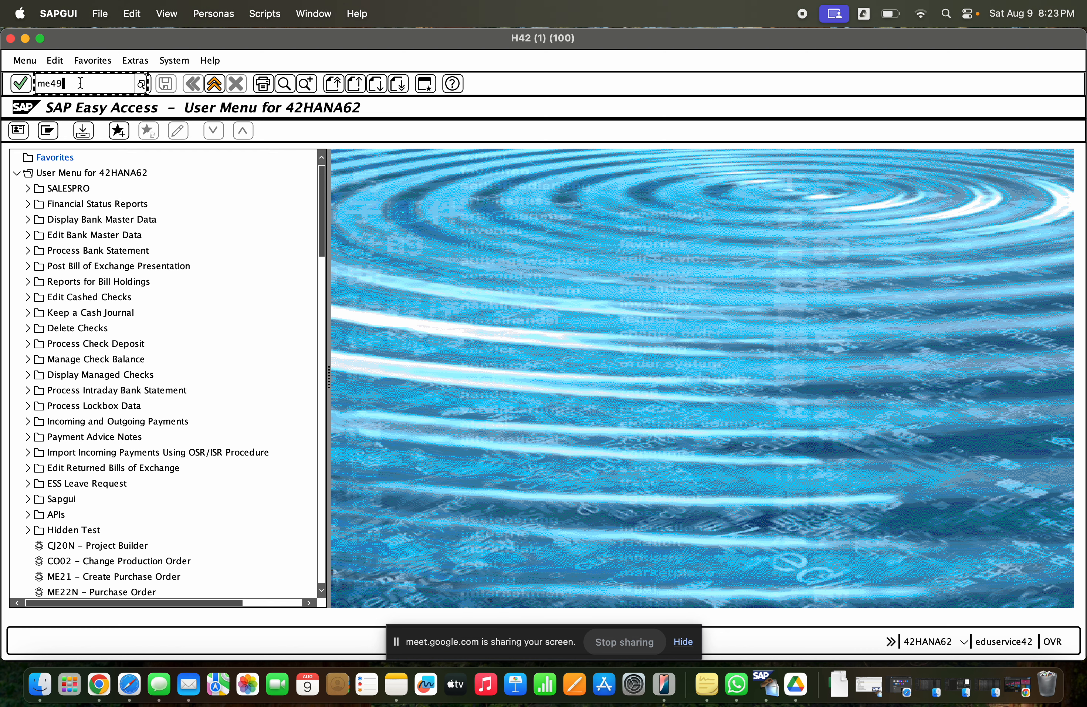
key(Return)
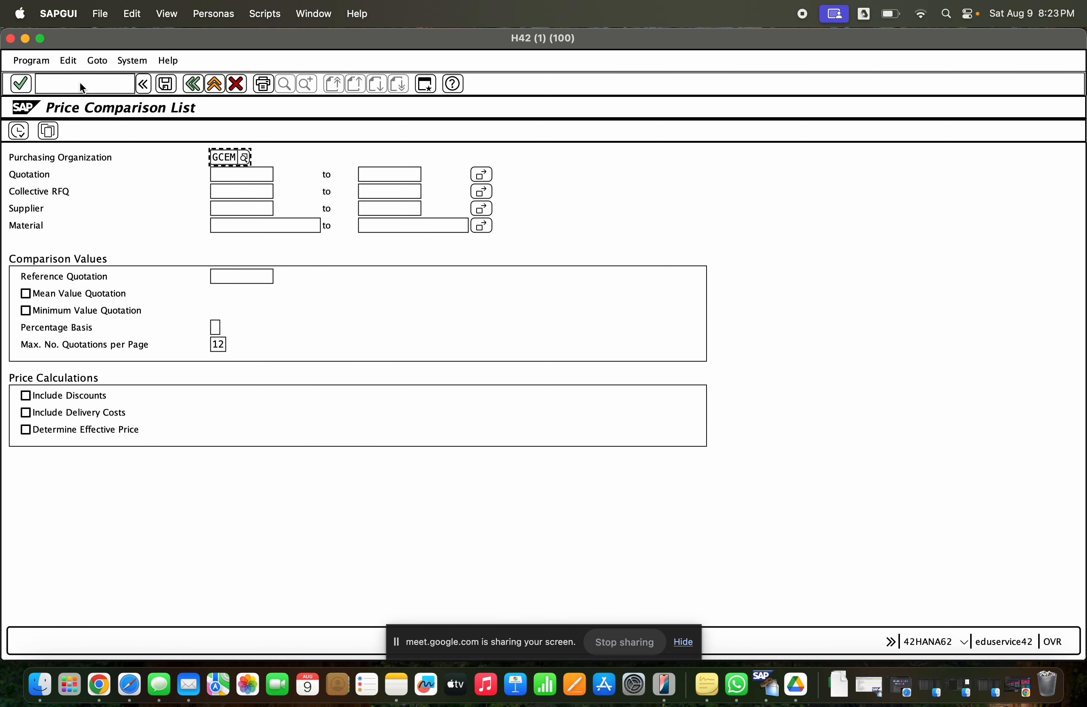
- Run the price comparison for collective RFQ SJ1234 without discounts, delivery costs or effective price, and compare the two quotation prices
click(245, 190)
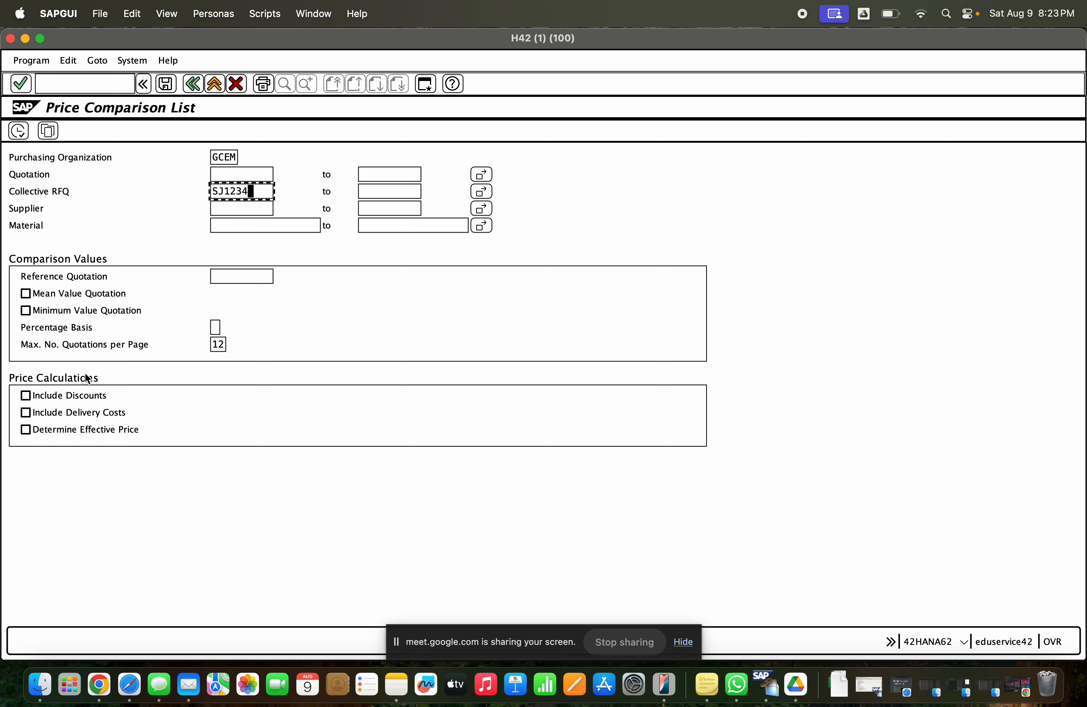
click(72, 395)
click(75, 412)
click(74, 428)
click(73, 413)
click(75, 399)
click(76, 429)
click(17, 131)
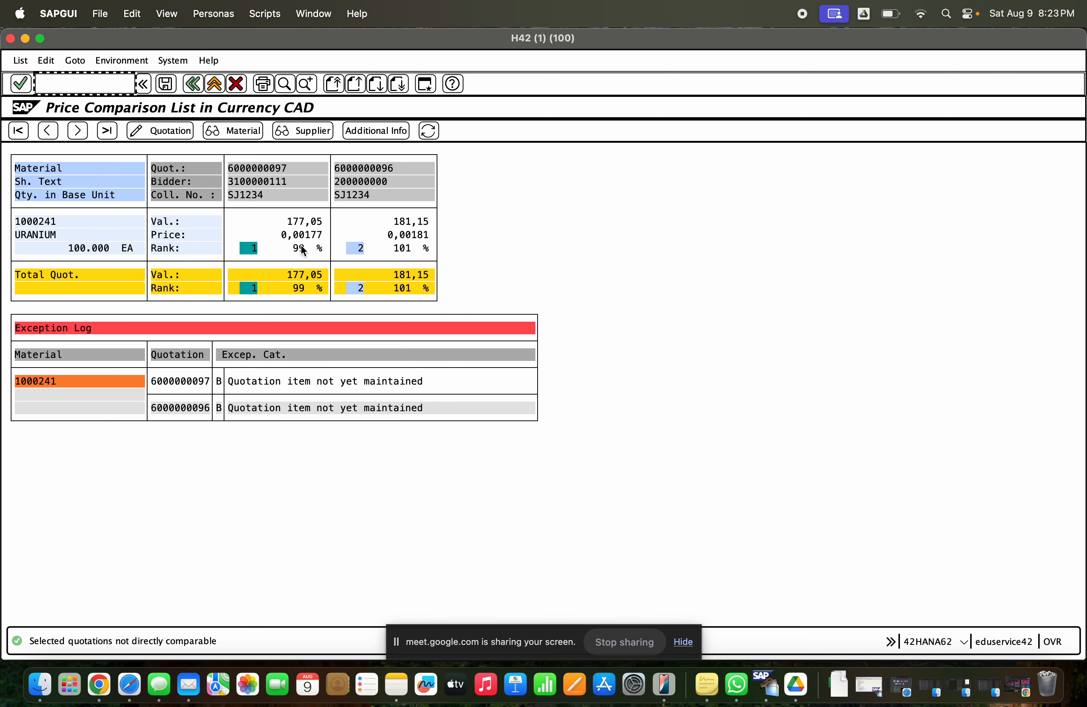
click(407, 238)
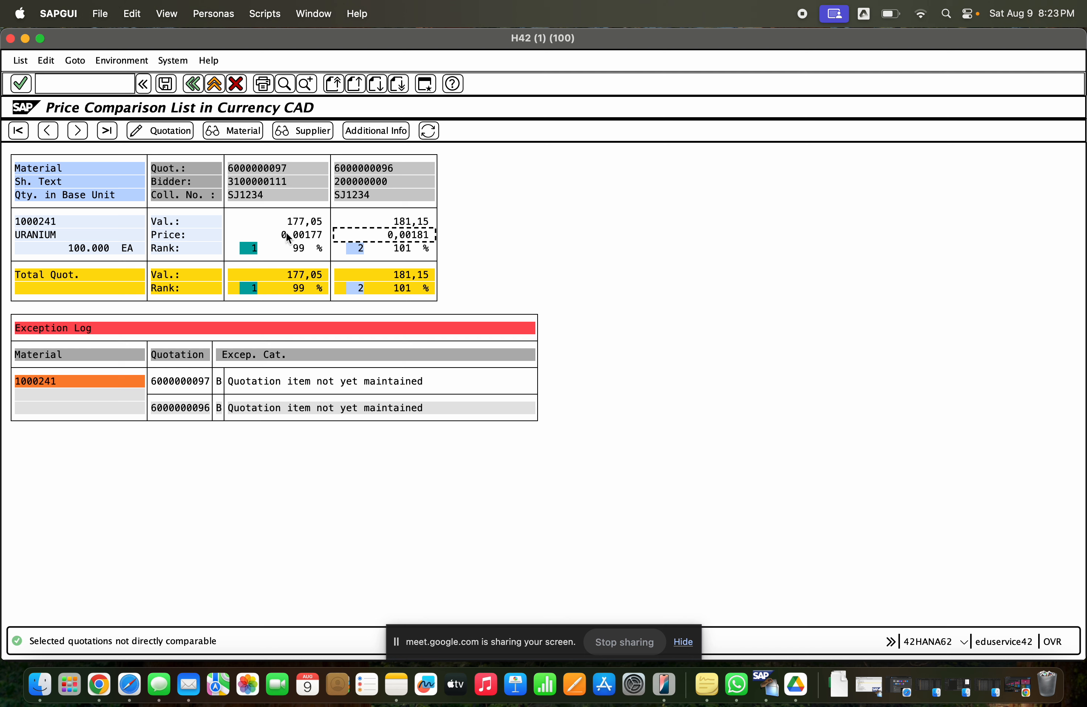
- Rerun the price comparison for collective RFQ SJ1234 with Include Discounts, Include Delivery Costs and Determine Effective Price enabled
click(194, 83)
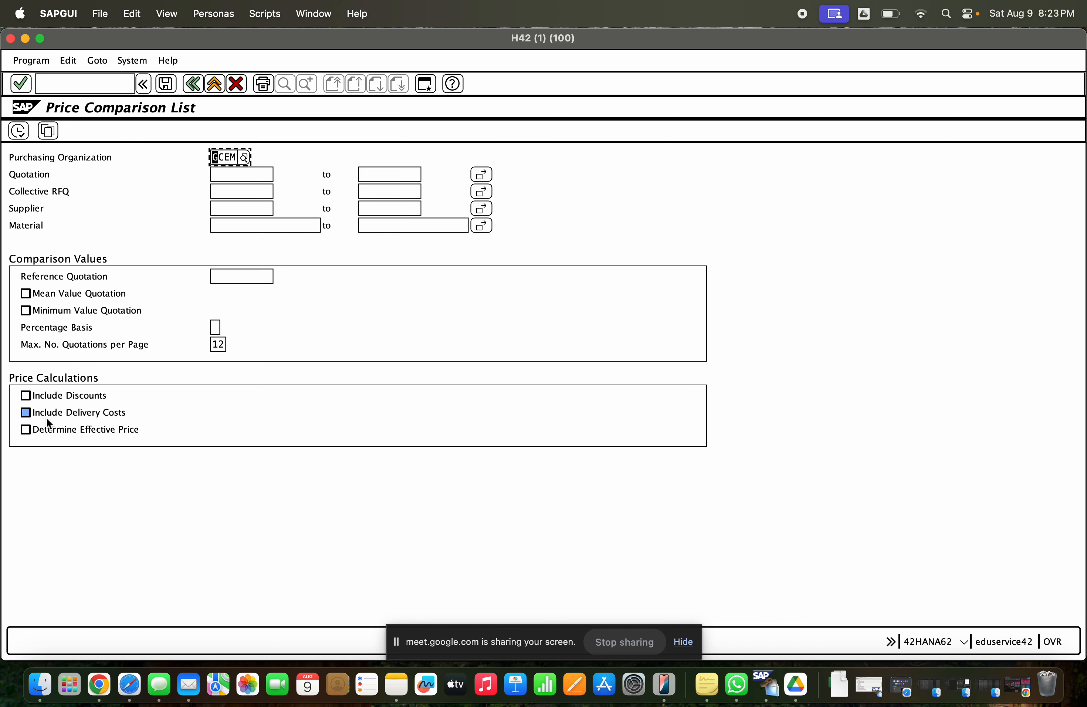
click(60, 396)
click(65, 411)
click(82, 429)
click(19, 131)
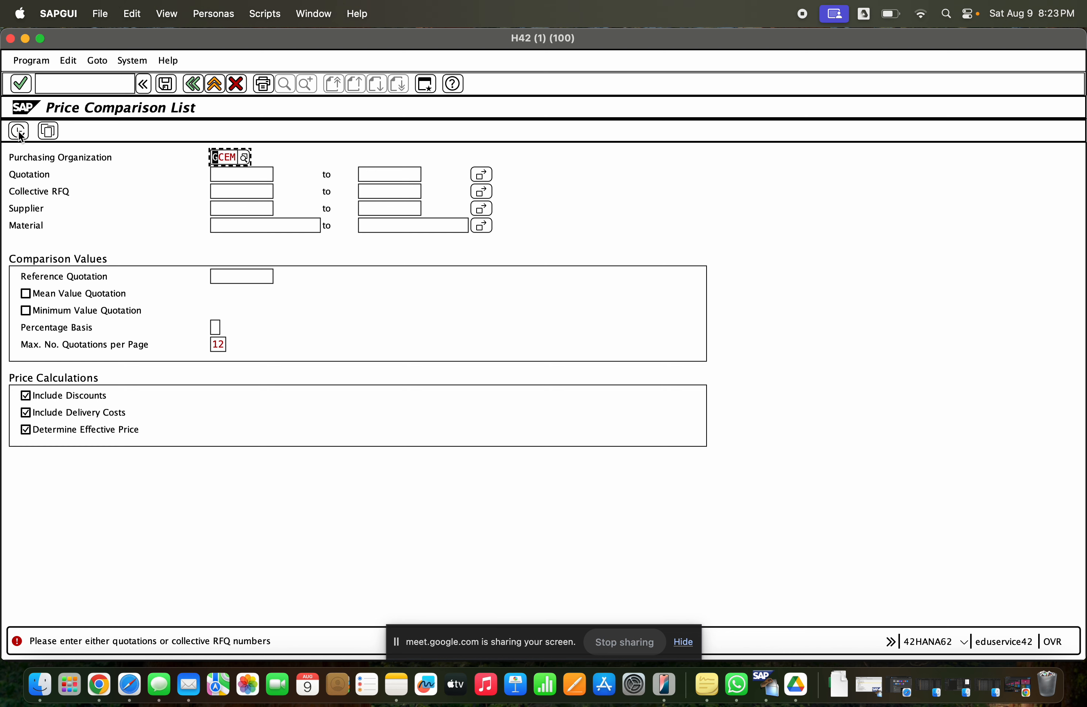
click(232, 190)
drag(242, 212, 236, 191)
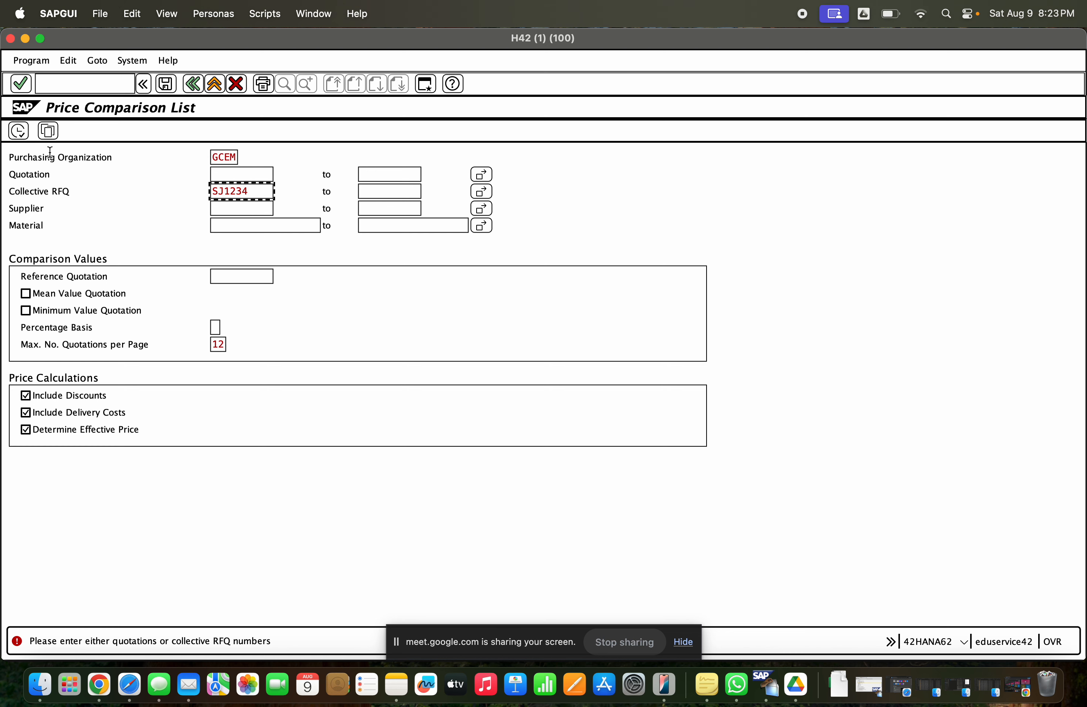
click(18, 132)
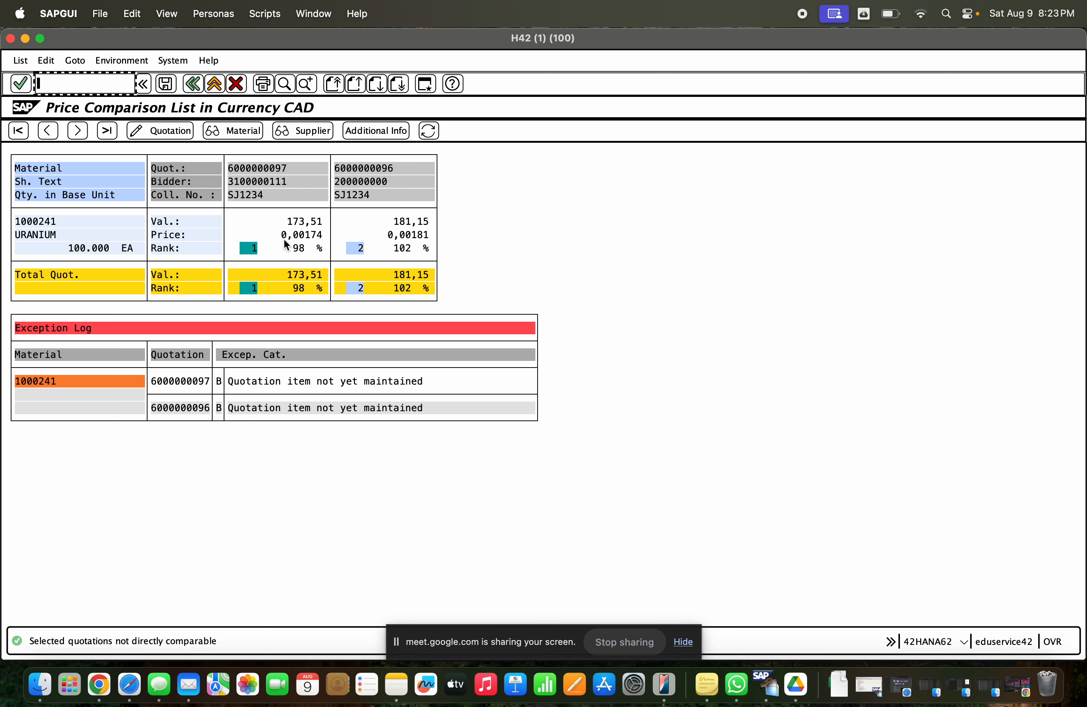
- Open the first quotation from the comparison list and examine its item's net price and RFQ quantity
double_click(255, 171)
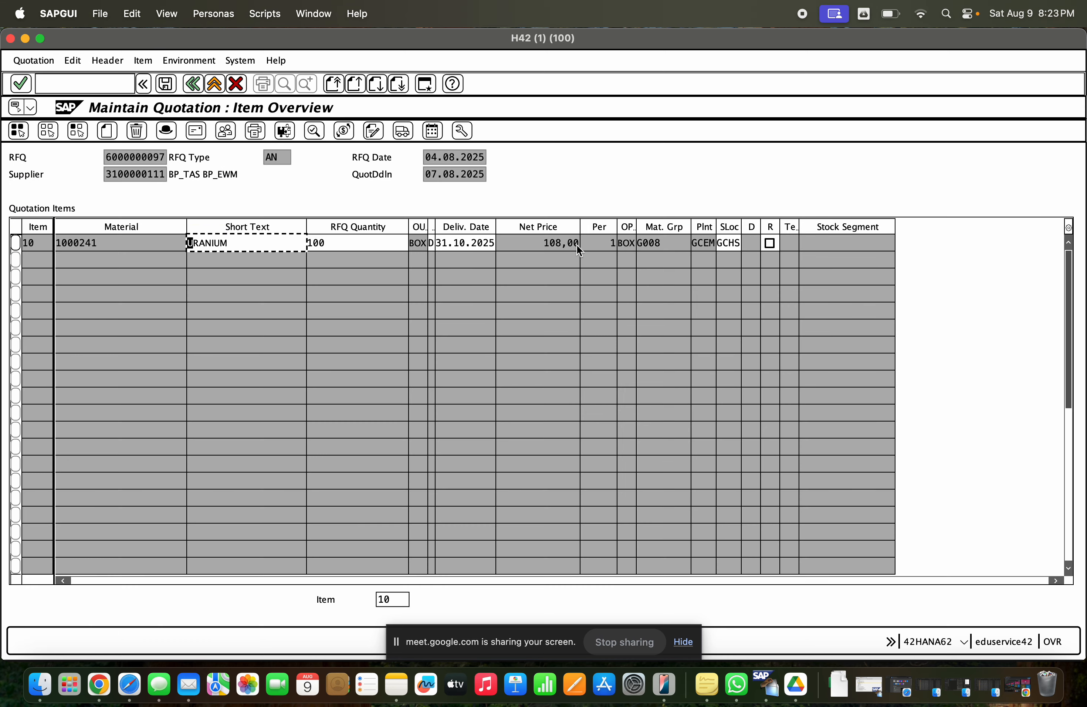
drag(524, 245, 583, 242)
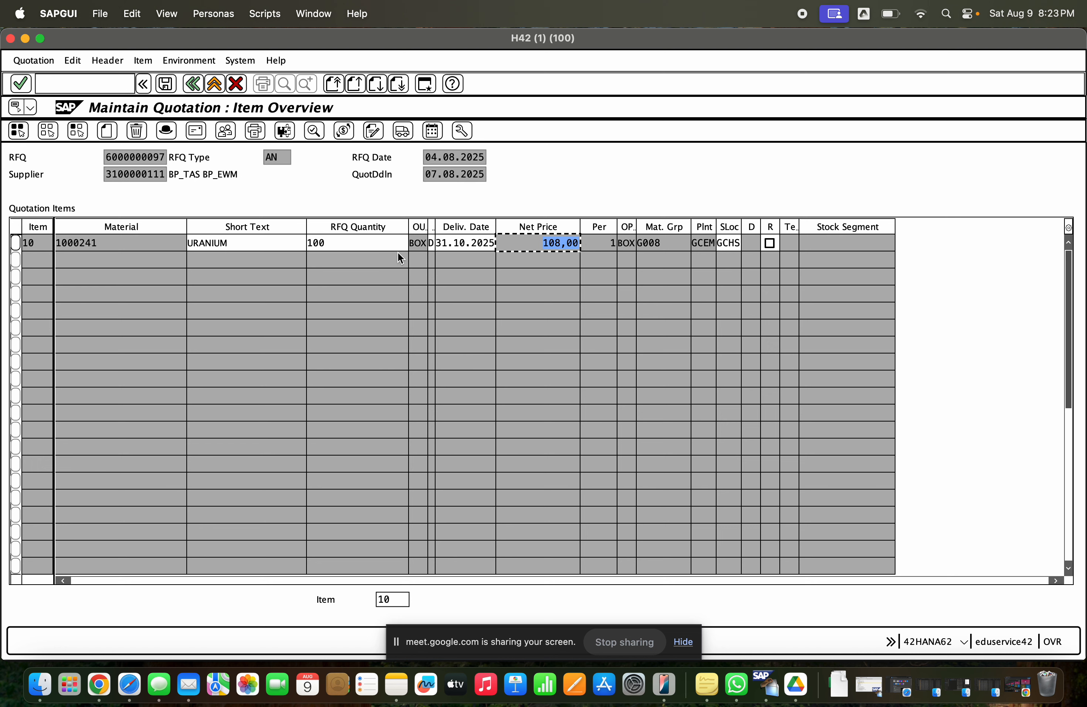
click(388, 247)
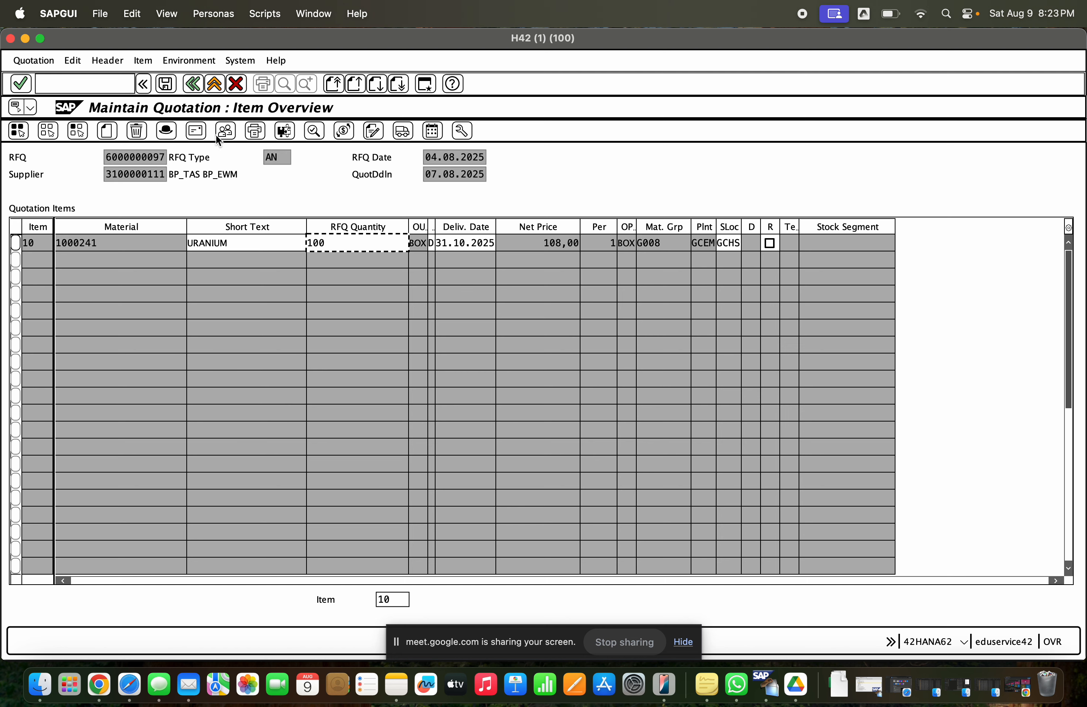
- Open the item's conditions for the validity period from 04.08.2025, examine the gross price and discount, and return to the comparison list
click(340, 133)
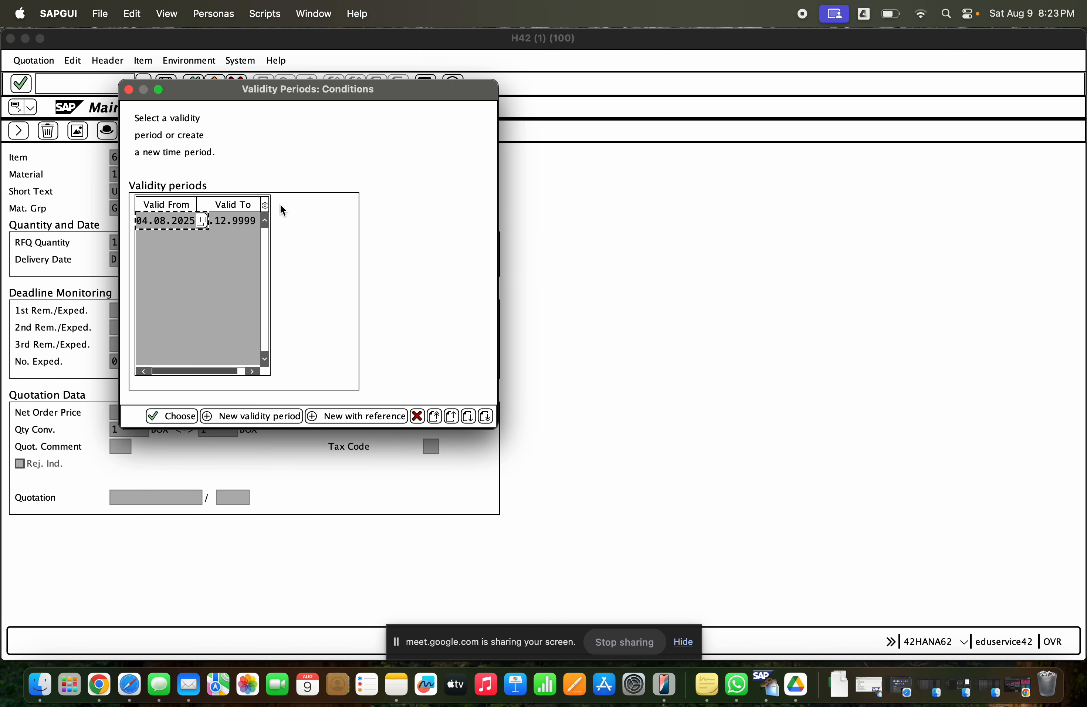
double_click(185, 220)
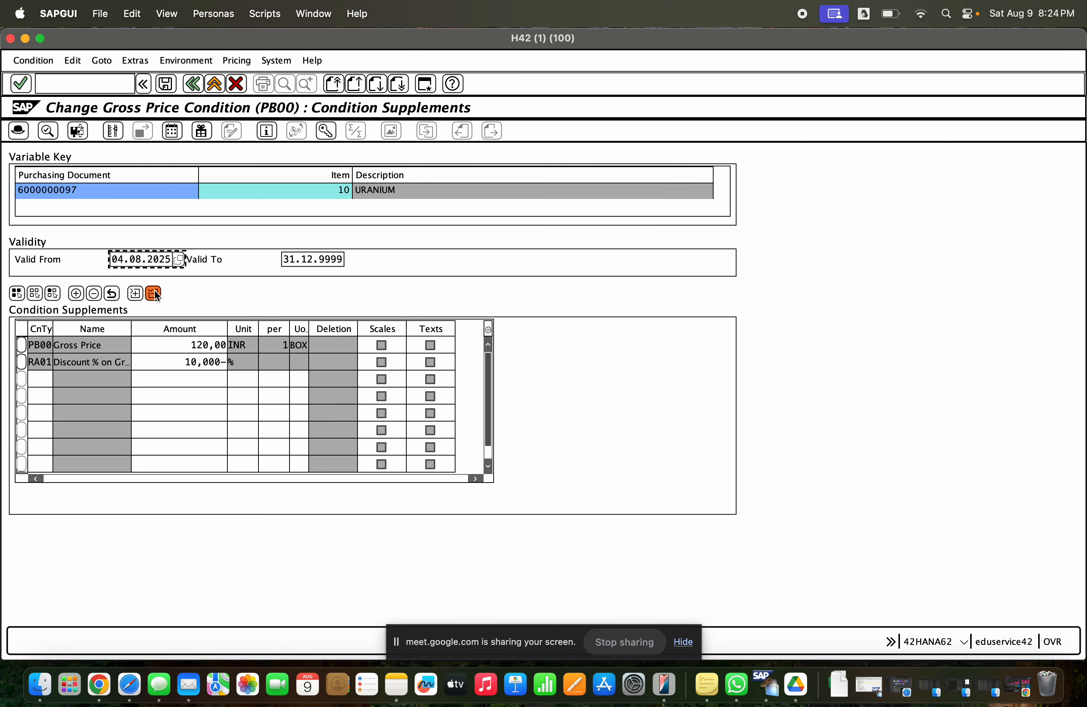
drag(188, 345, 235, 350)
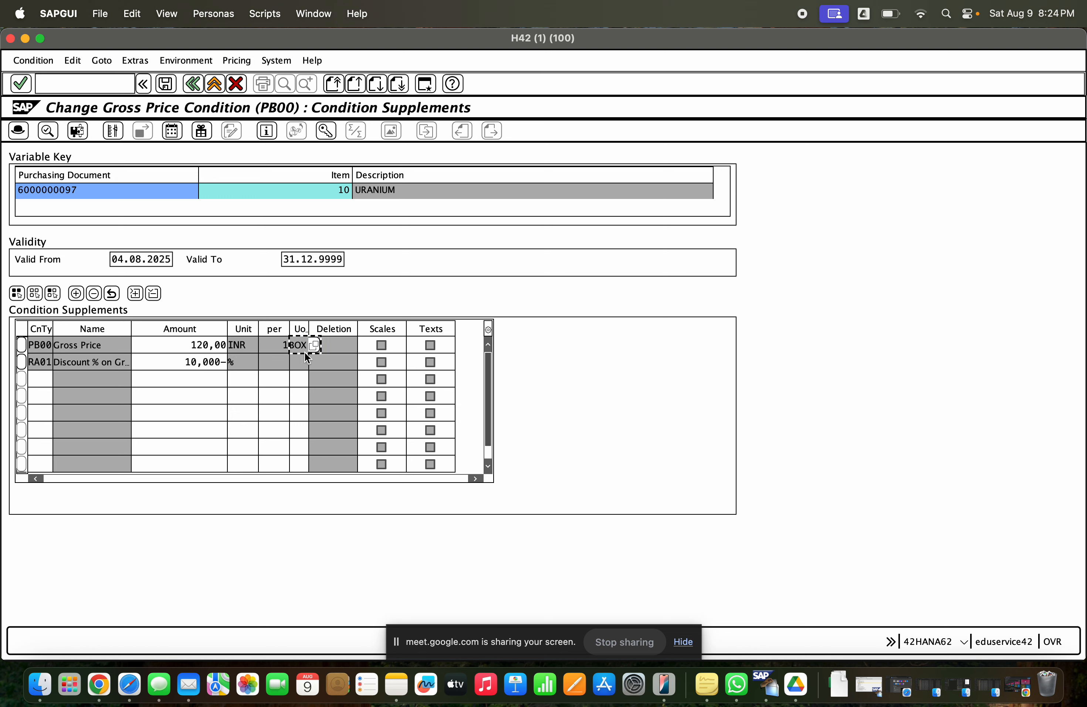
click(192, 345)
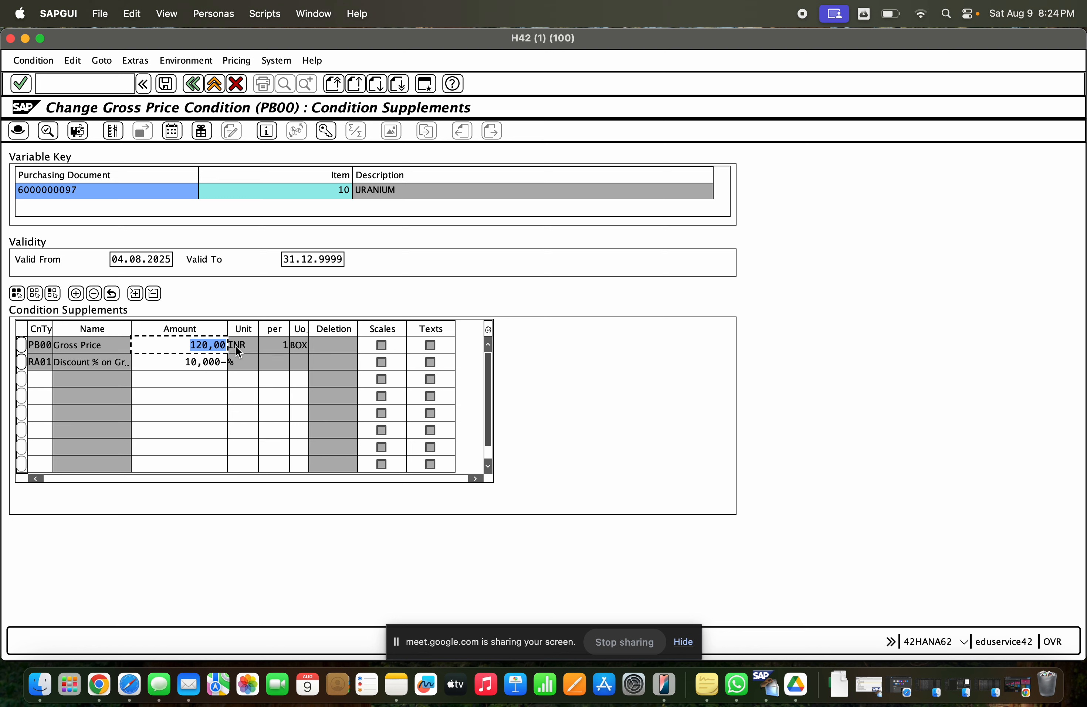
drag(171, 366, 227, 365)
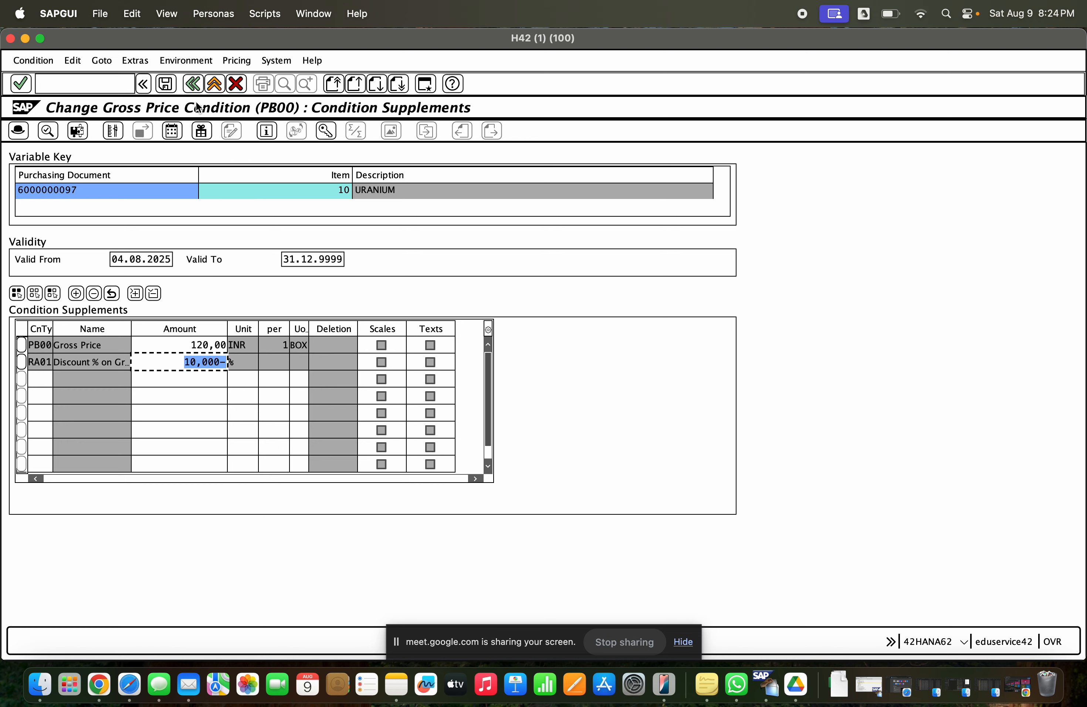
click(201, 86)
click(200, 86)
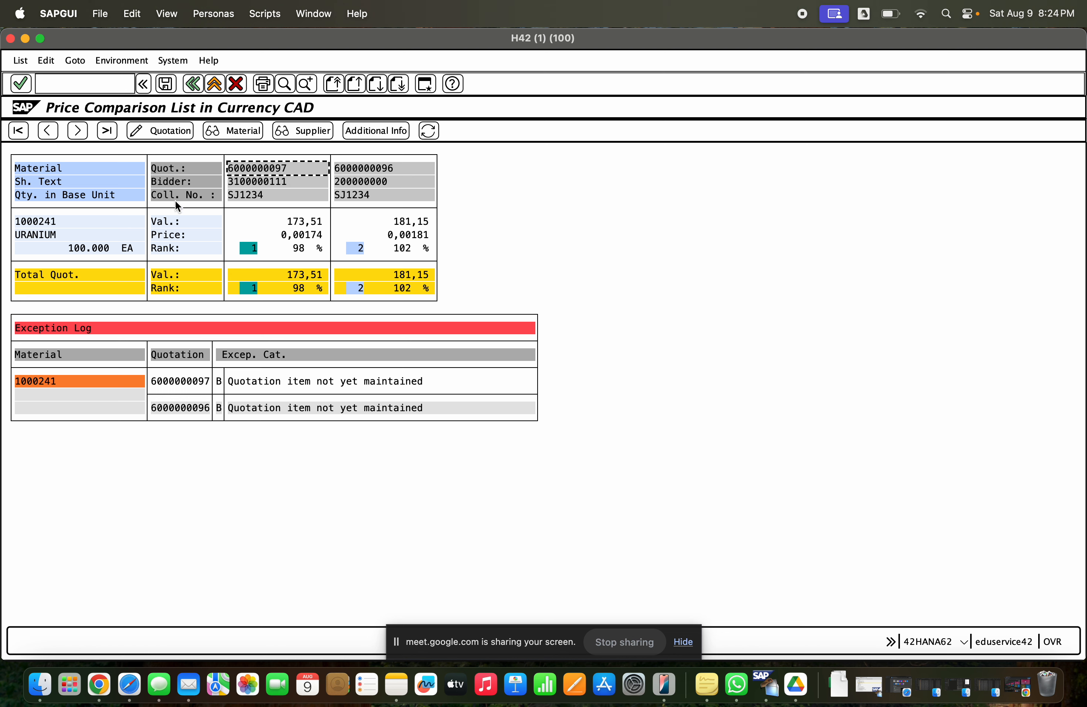
- Reopen the first quotation's item 10, display its material's purchasing data, and examine the base unit of measure
double_click(256, 169)
click(121, 243)
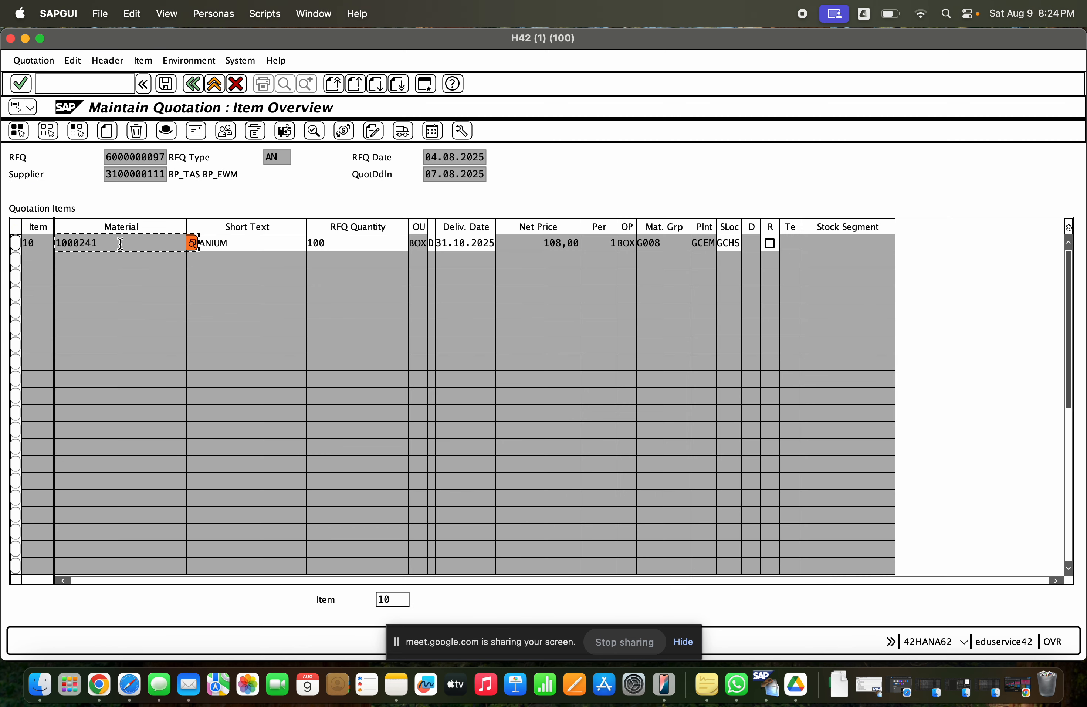
double_click(121, 244)
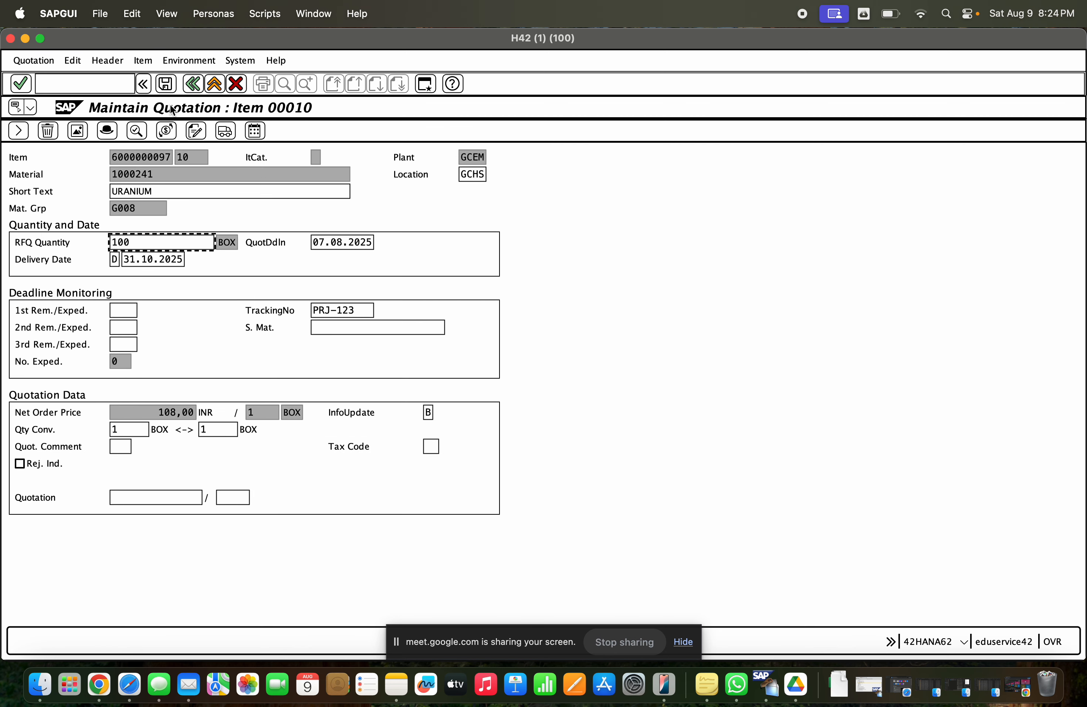
click(167, 60)
click(173, 73)
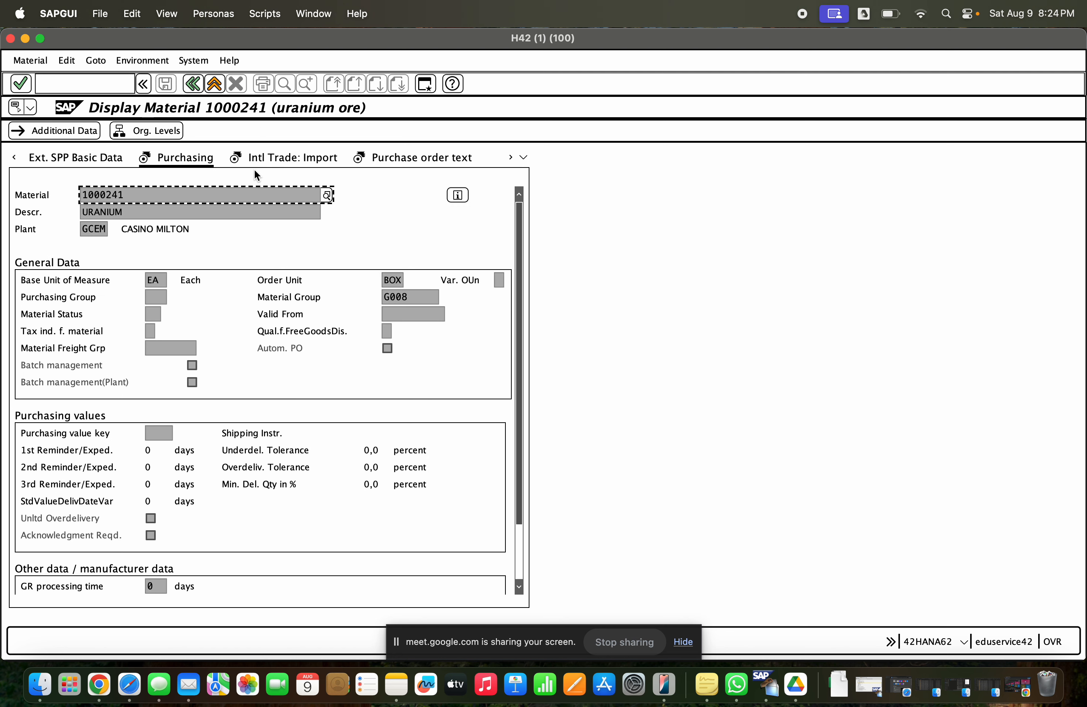
double_click(162, 280)
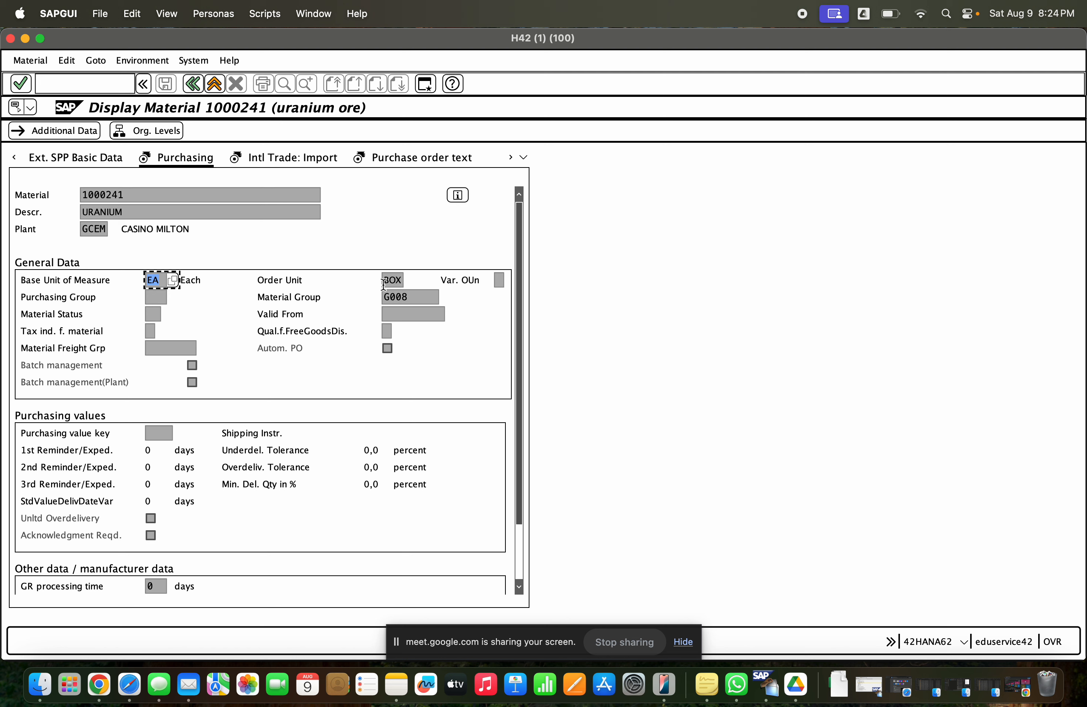
- Display the material's additional data and examine how the BOX unit of measure converts to the base unit
click(392, 280)
click(157, 276)
click(58, 130)
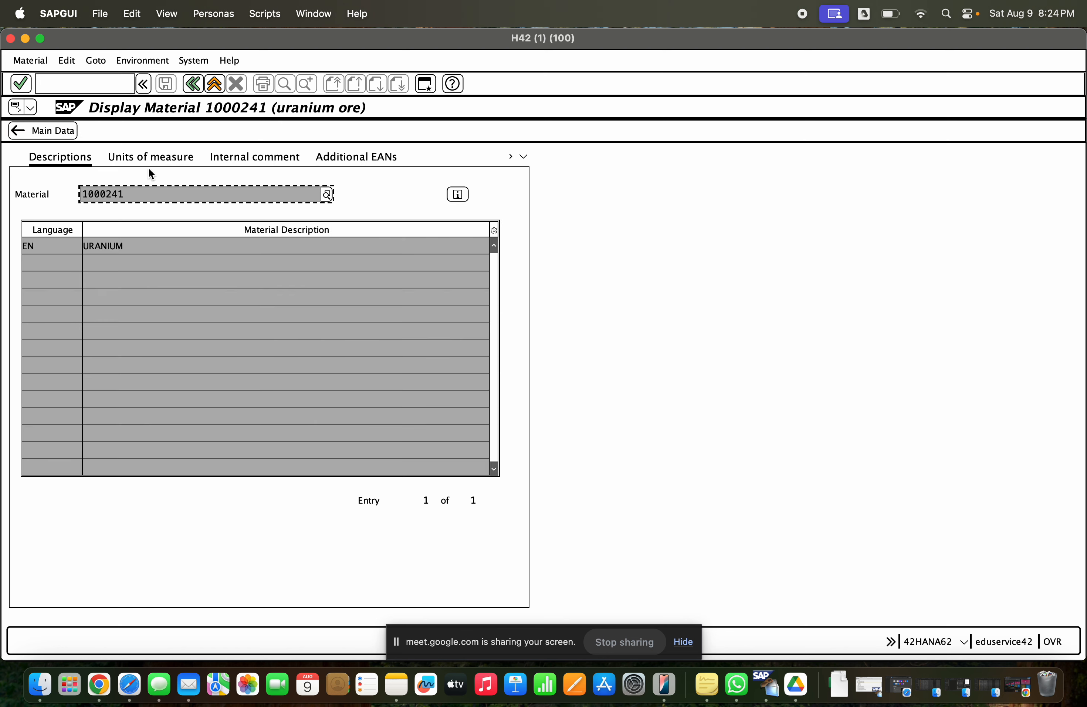
click(151, 157)
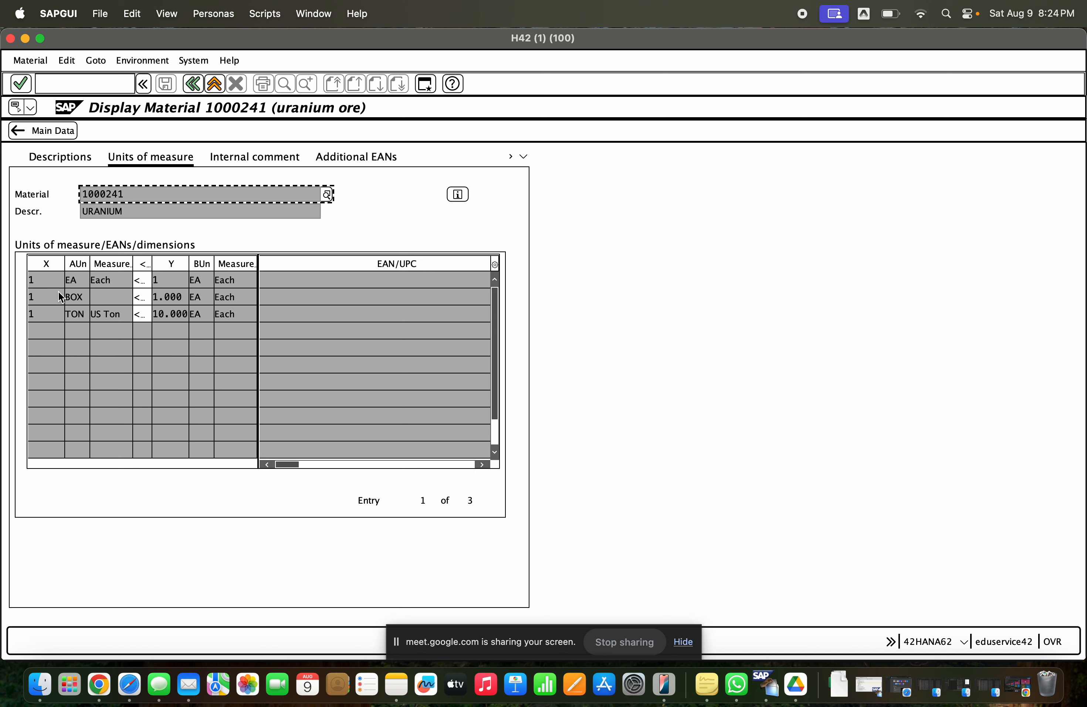
click(59, 296)
click(162, 294)
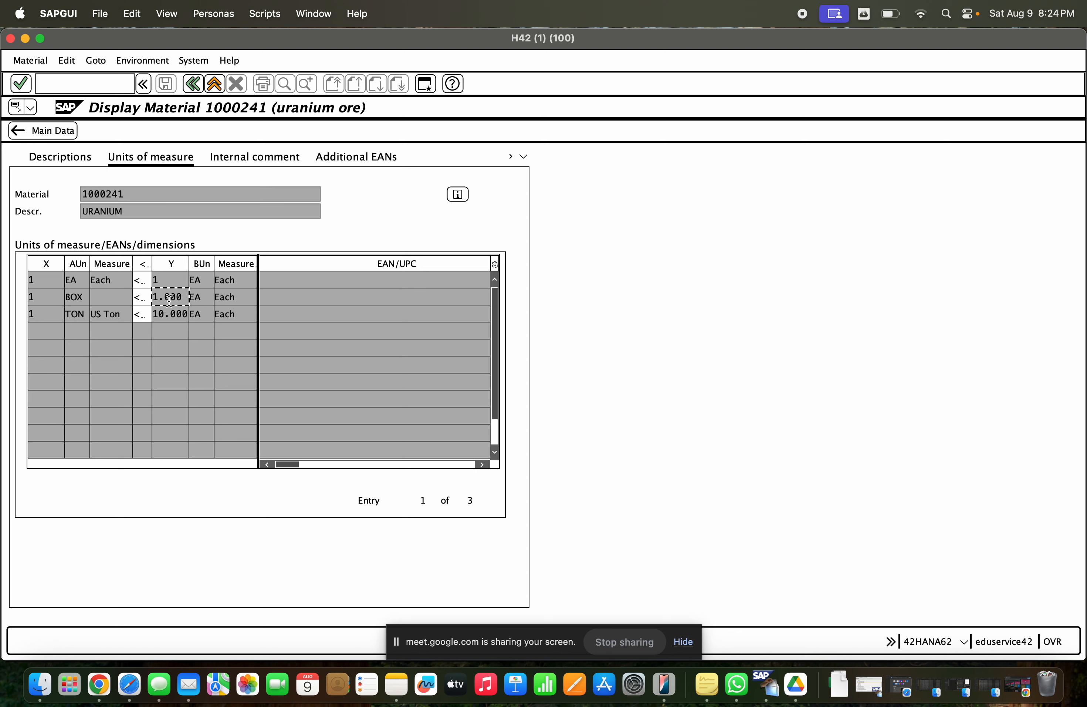
click(201, 302)
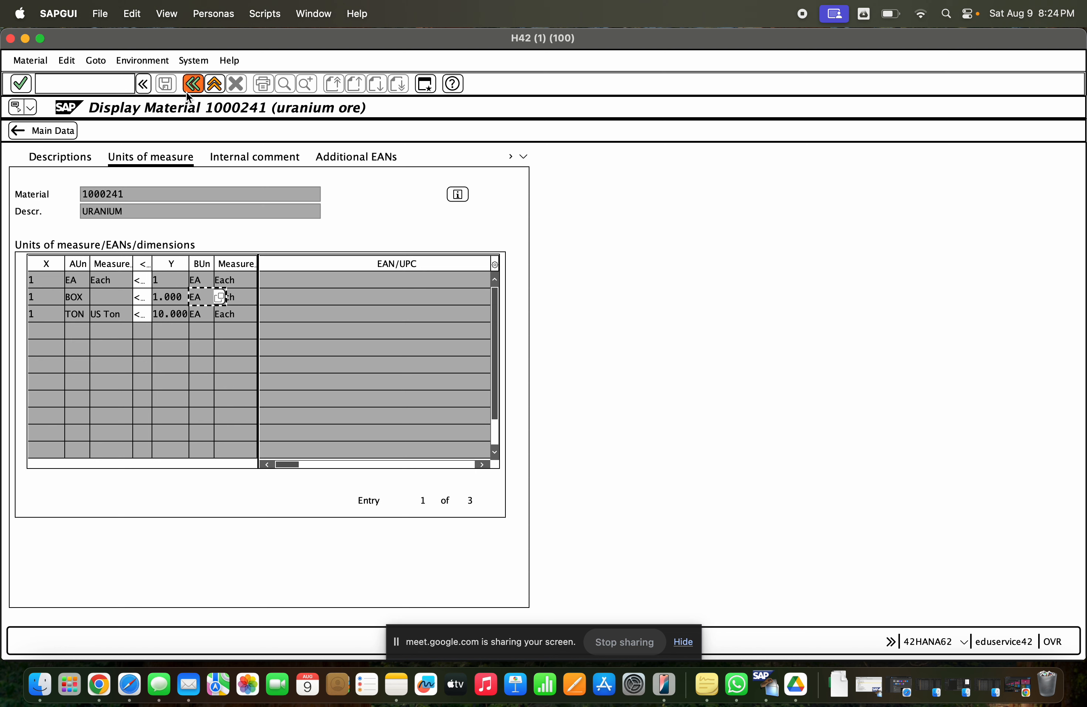
click(70, 298)
click(166, 295)
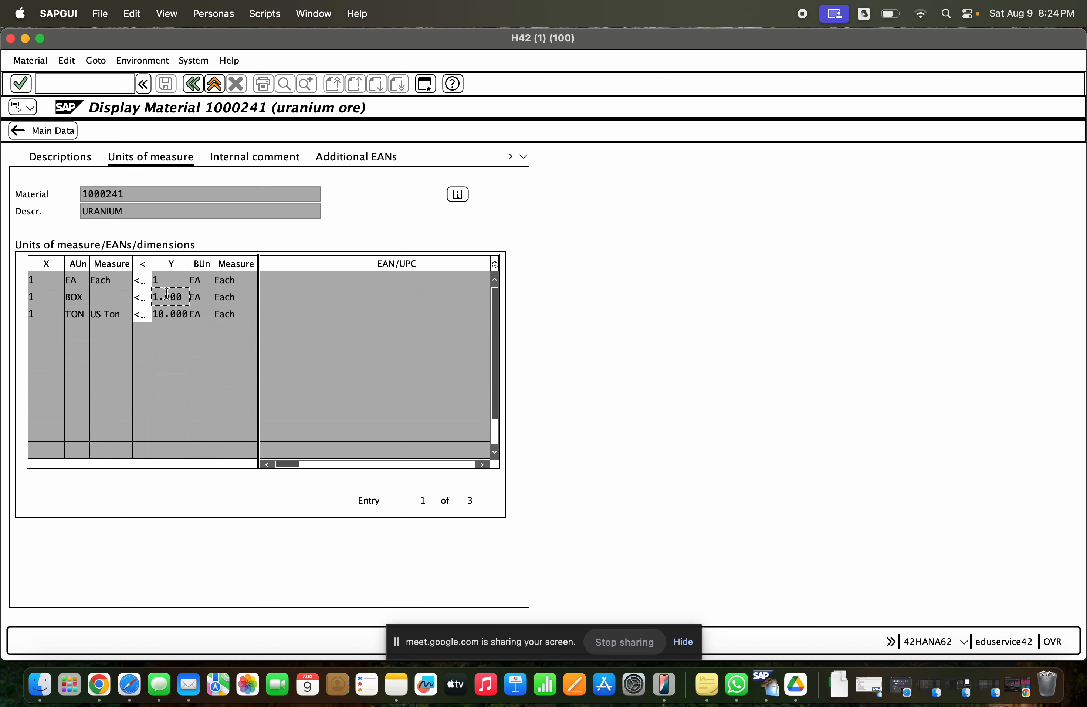
click(70, 297)
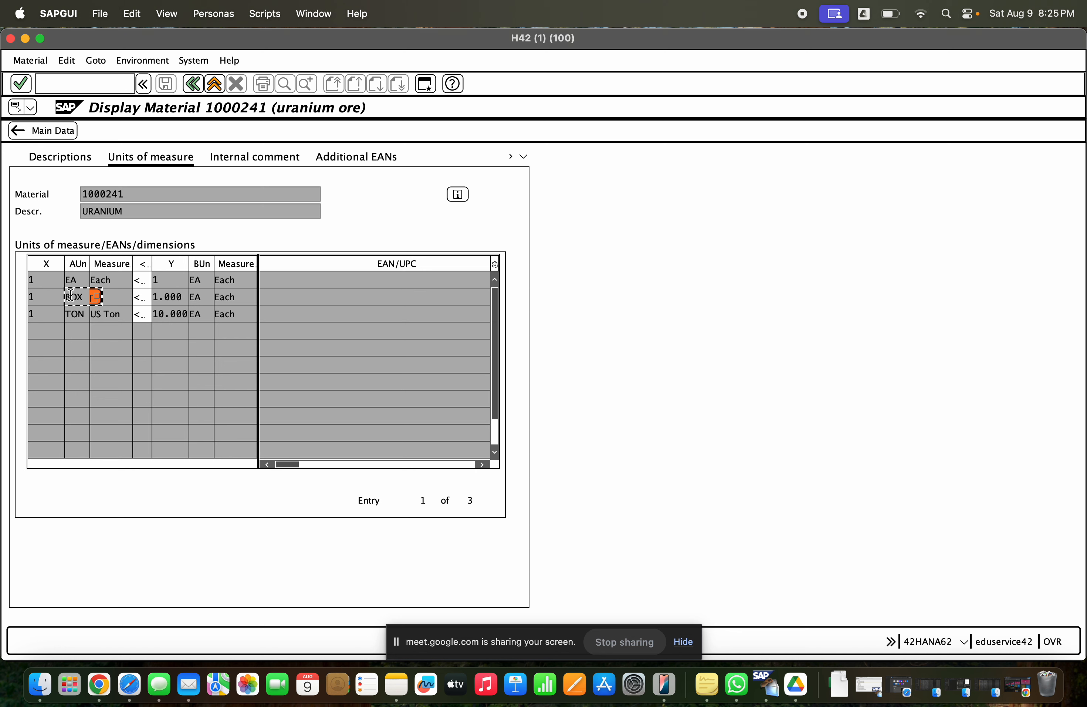
click(200, 296)
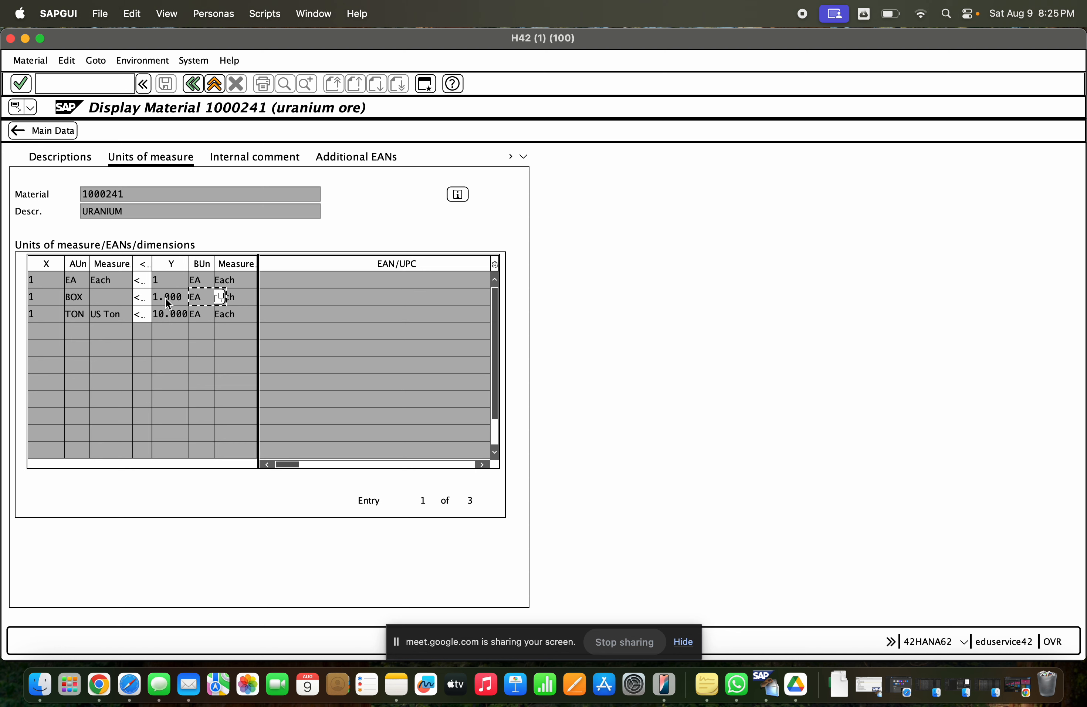
- Return to the price comparison list and examine both quotations' prices against the material's quantity in base unit
click(193, 90)
click(192, 90)
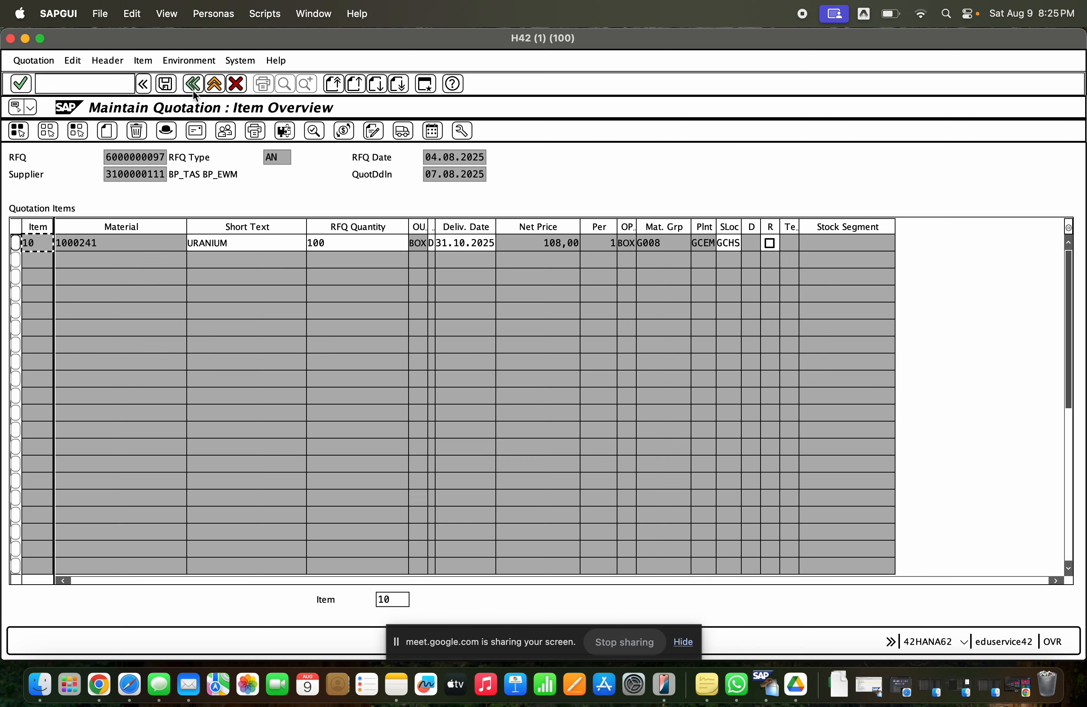
click(193, 90)
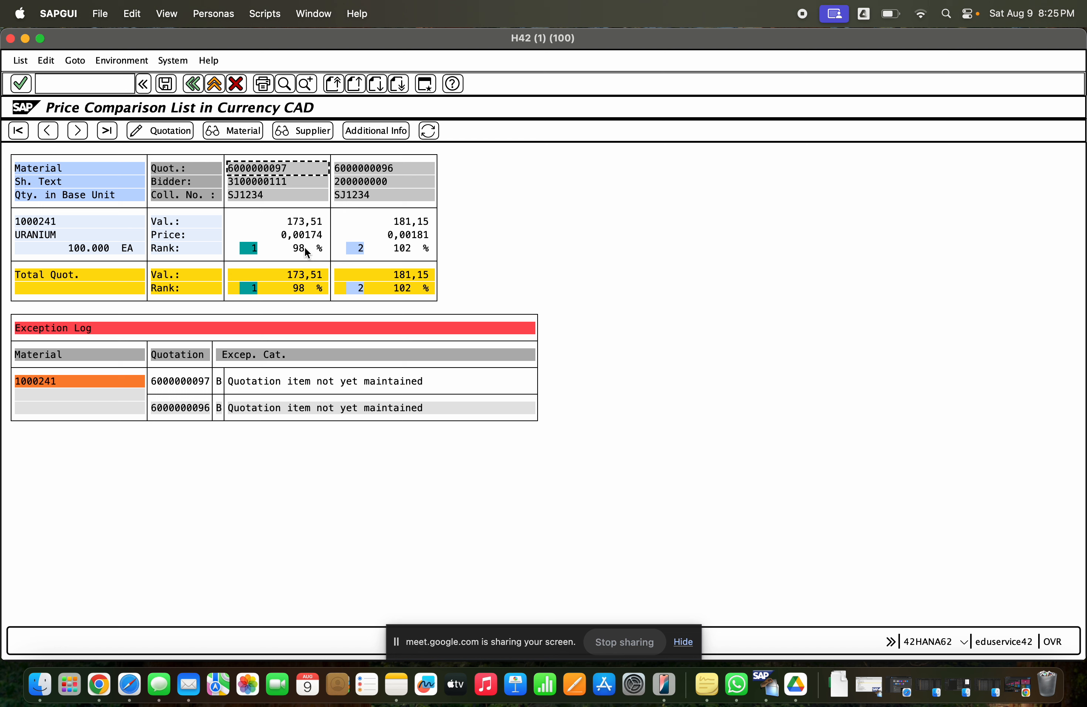
drag(280, 234, 433, 235)
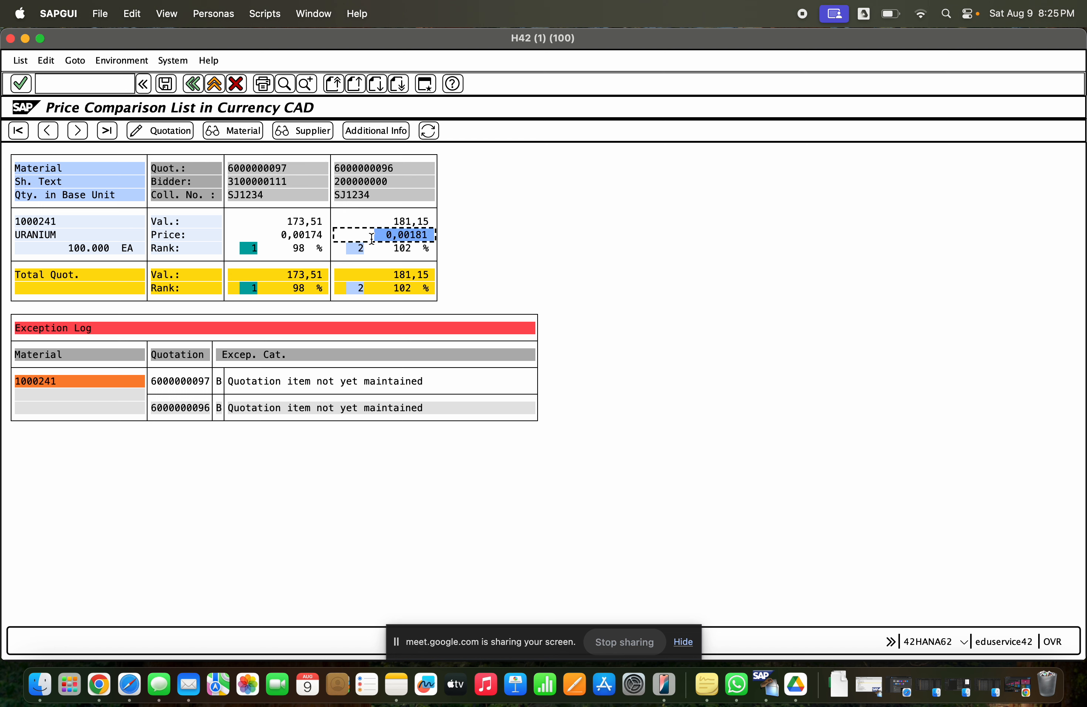
click(120, 248)
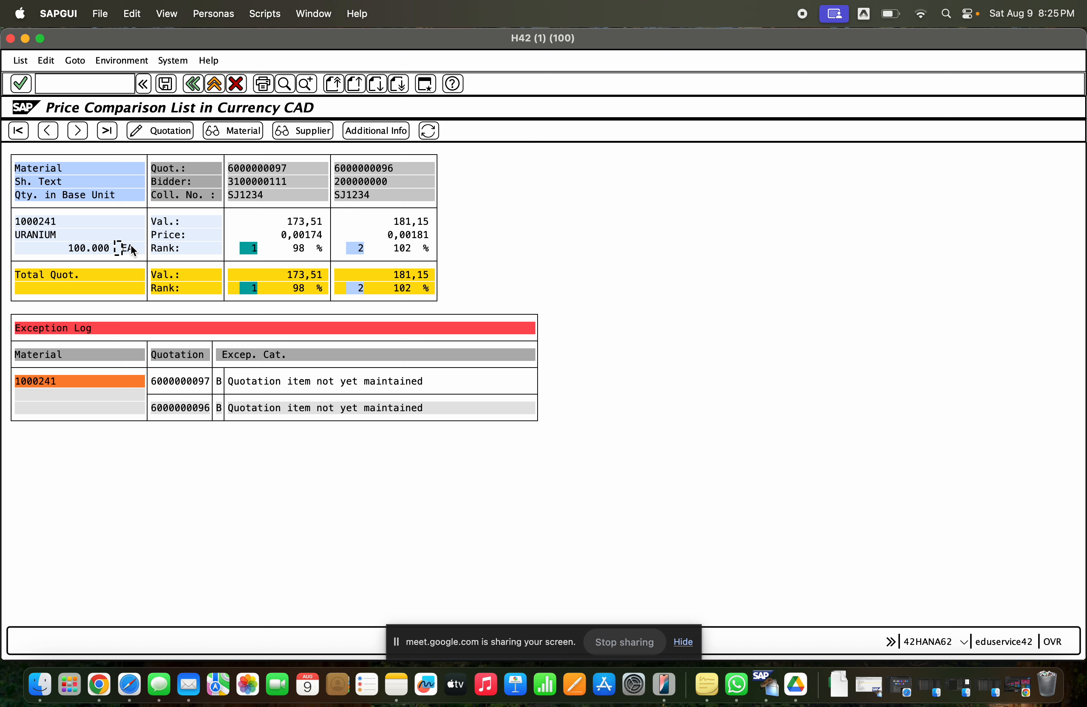
drag(131, 248, 123, 248)
- Restart the price comparison for collective RFQ SJ1234 with Include Discounts, Include Delivery Costs and Determine Effective Price enabled
click(198, 83)
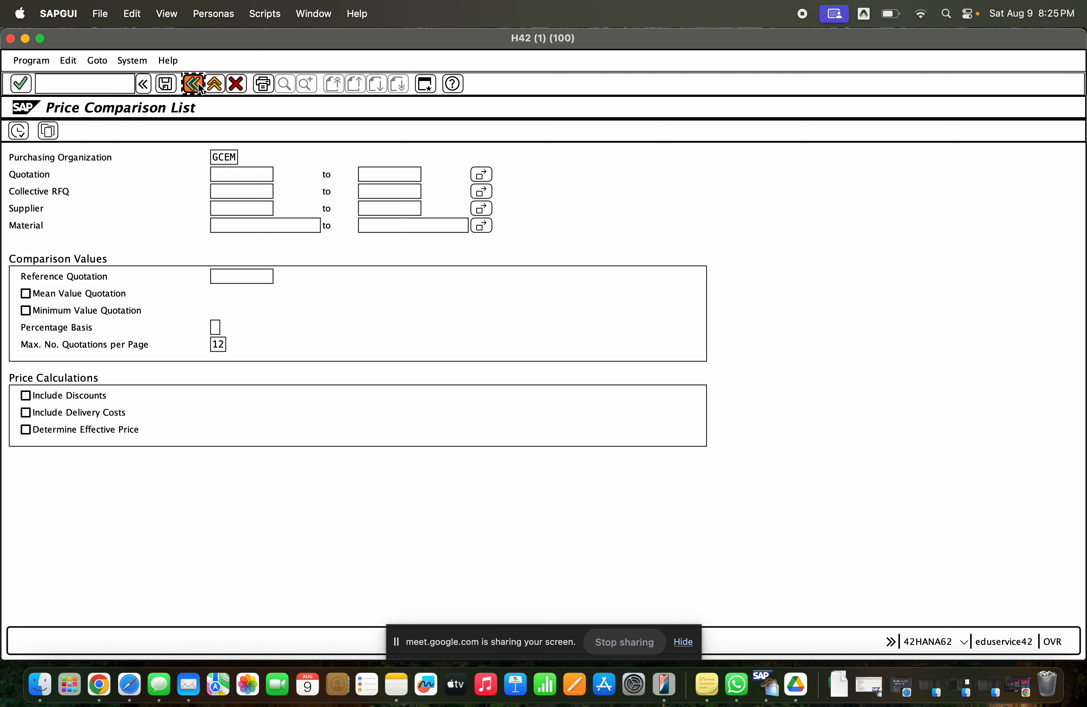
click(229, 207)
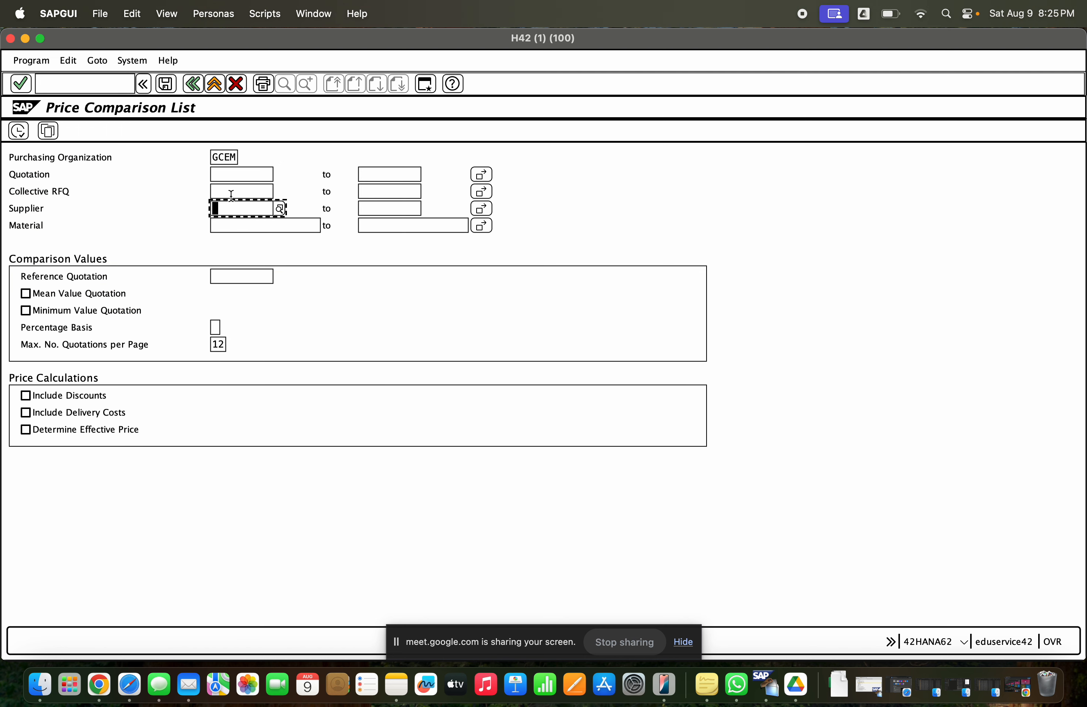
click(232, 193)
click(227, 210)
click(59, 395)
click(65, 413)
click(69, 428)
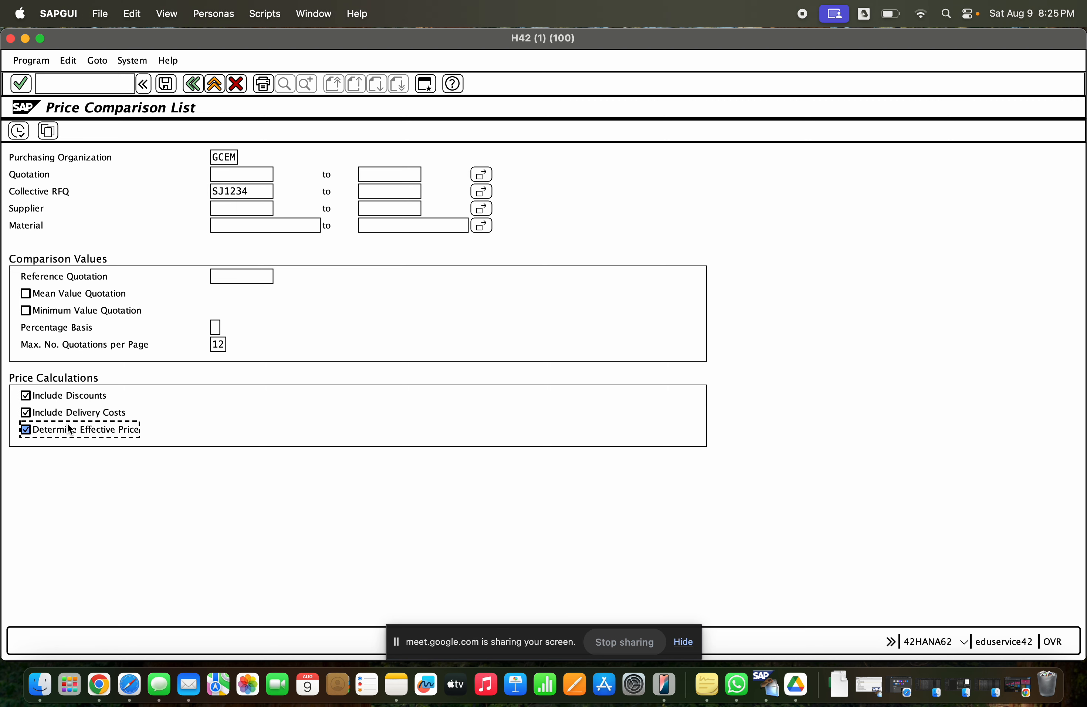
click(19, 131)
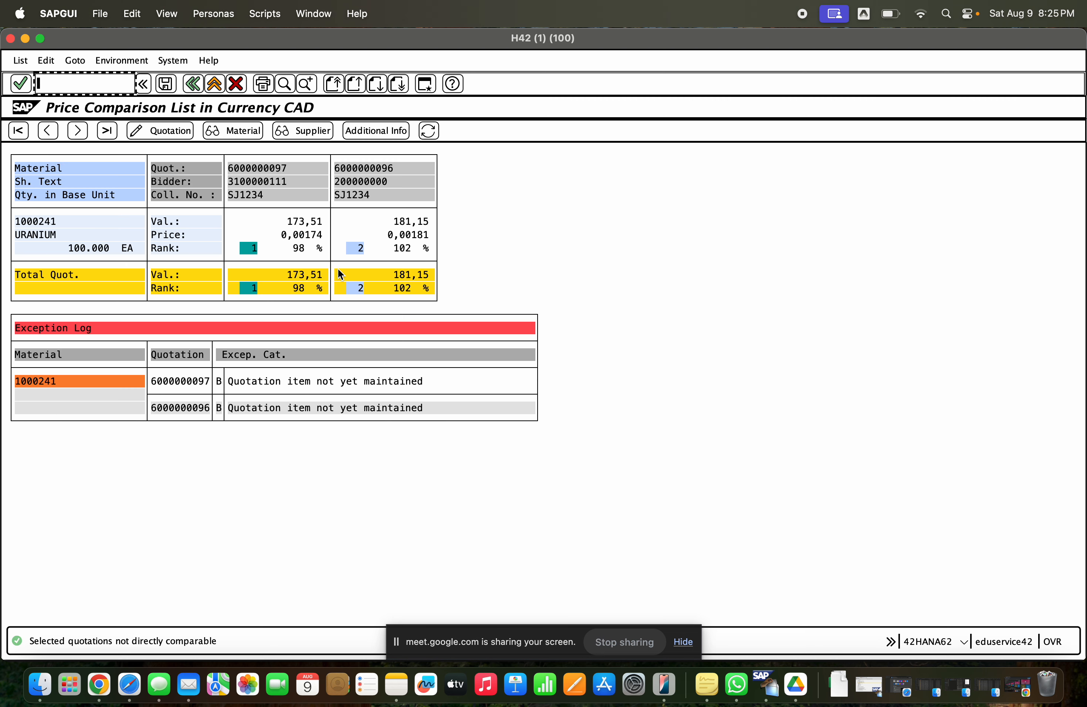
- Compare the rank percentages and unit prices of the two quotations in the comparison list
click(296, 245)
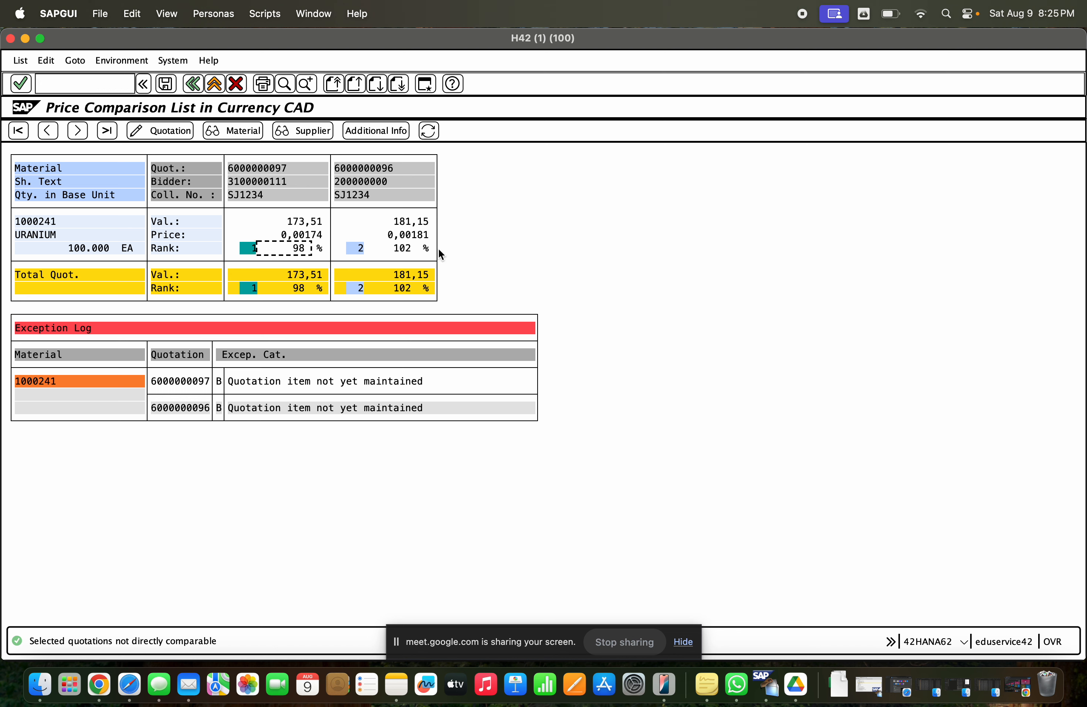
click(408, 236)
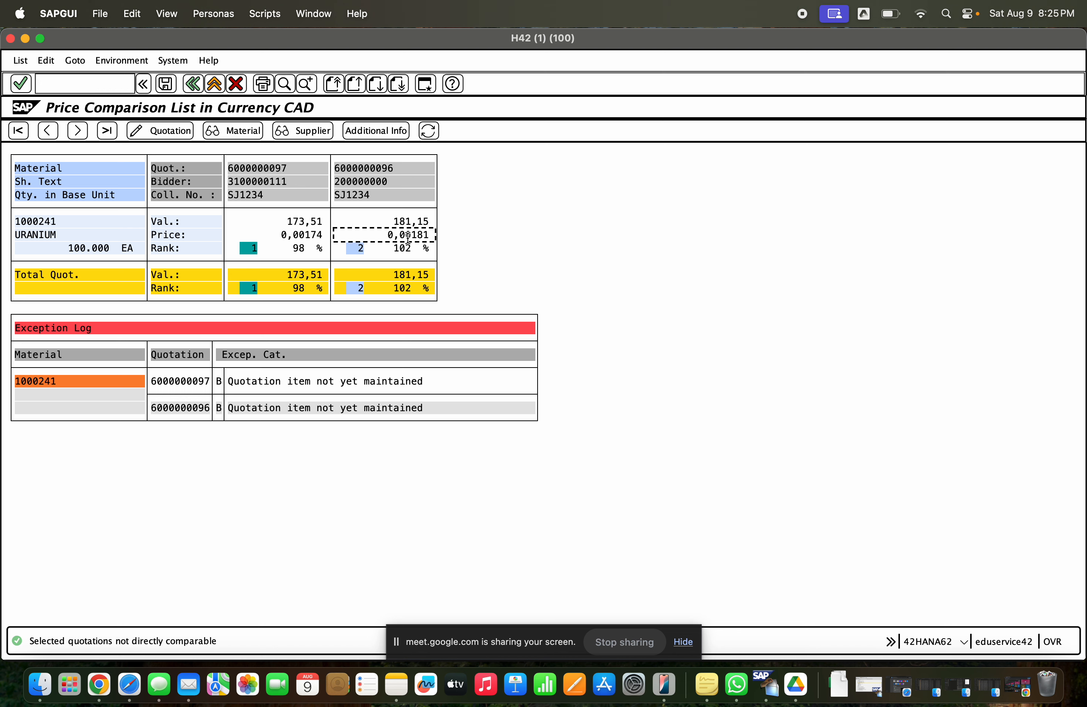
click(361, 252)
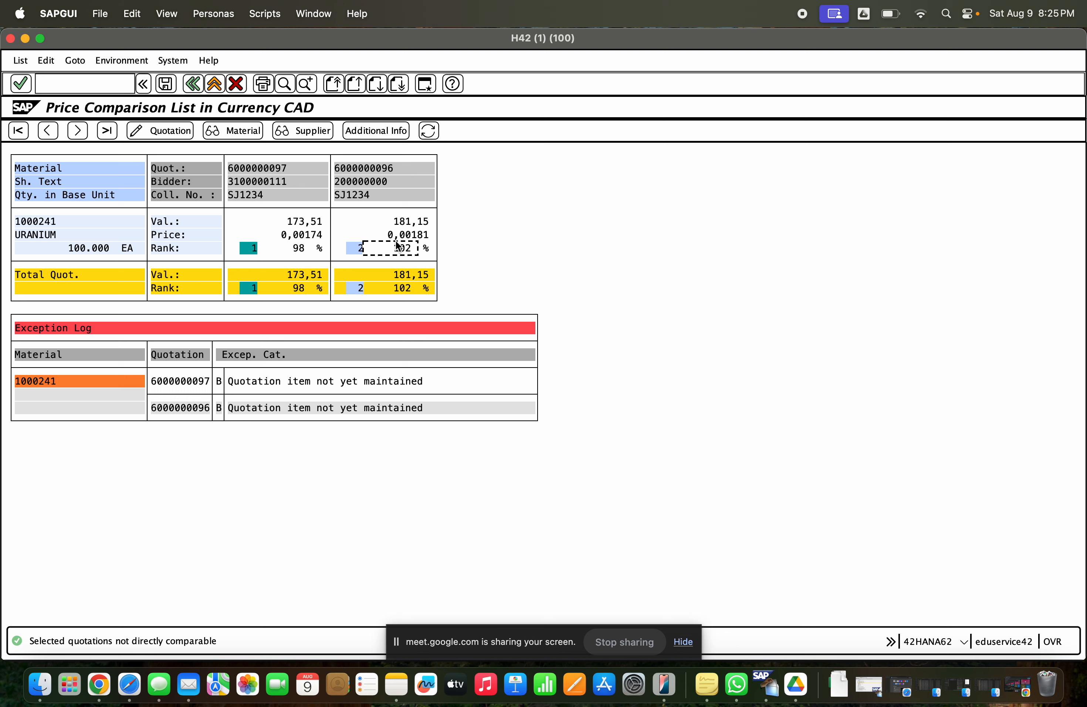
click(274, 236)
click(434, 234)
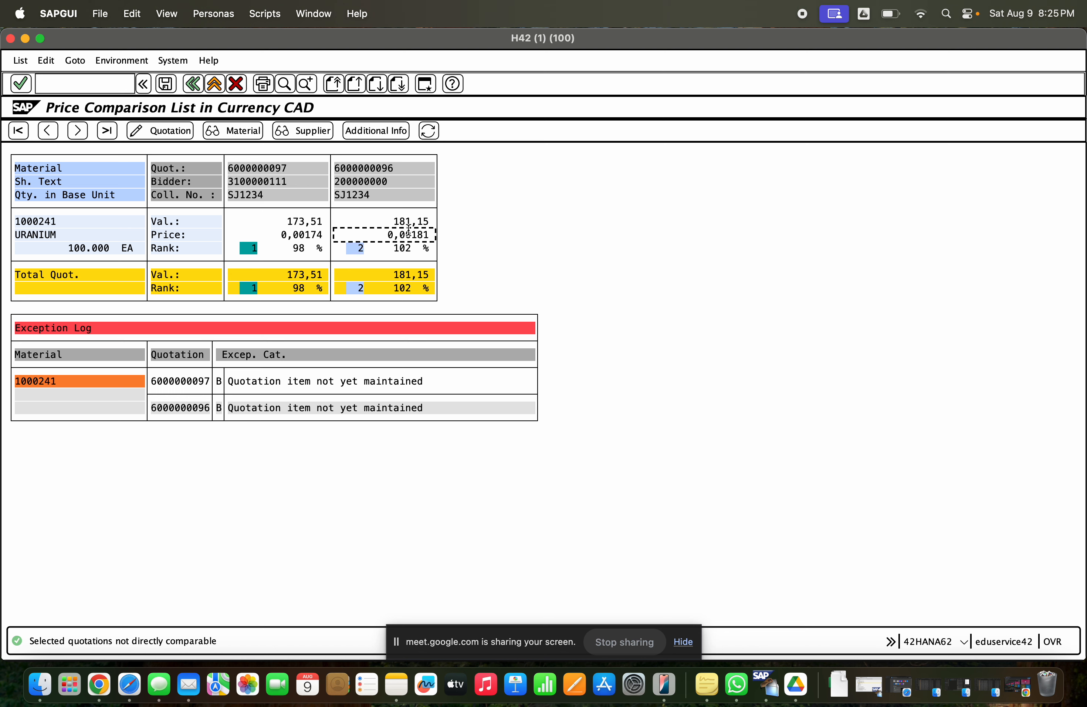
- Open the second-ranked quotation, set the rejection indicator on item 10, and try saving it before cancelling the save
click(382, 173)
click(390, 182)
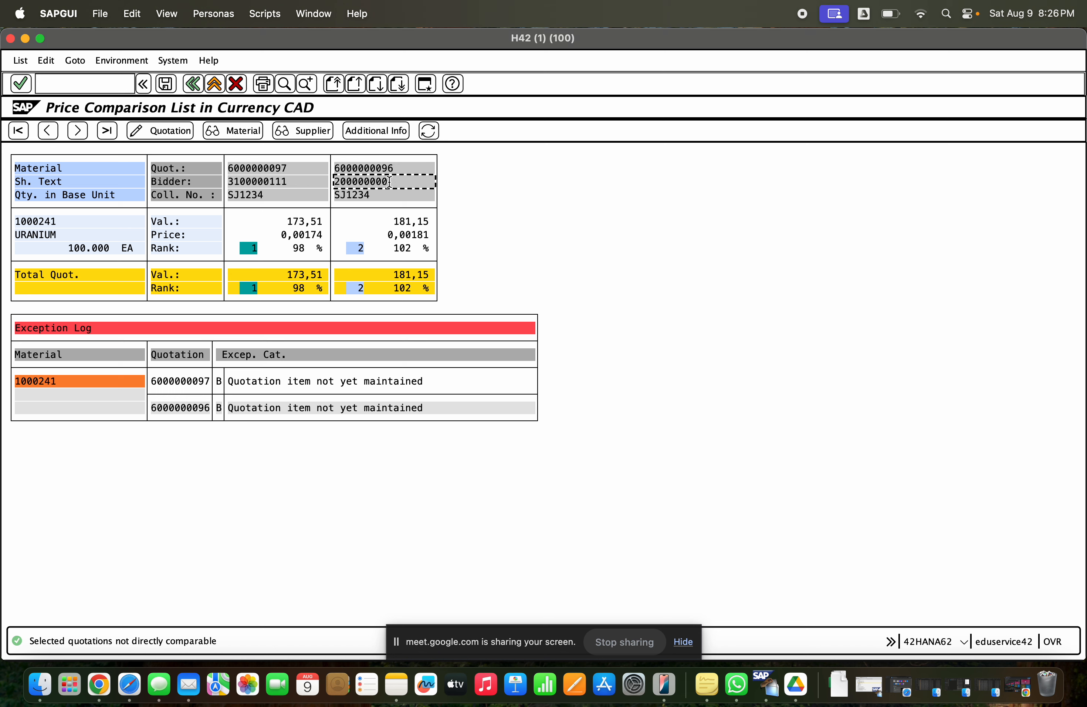
click(390, 168)
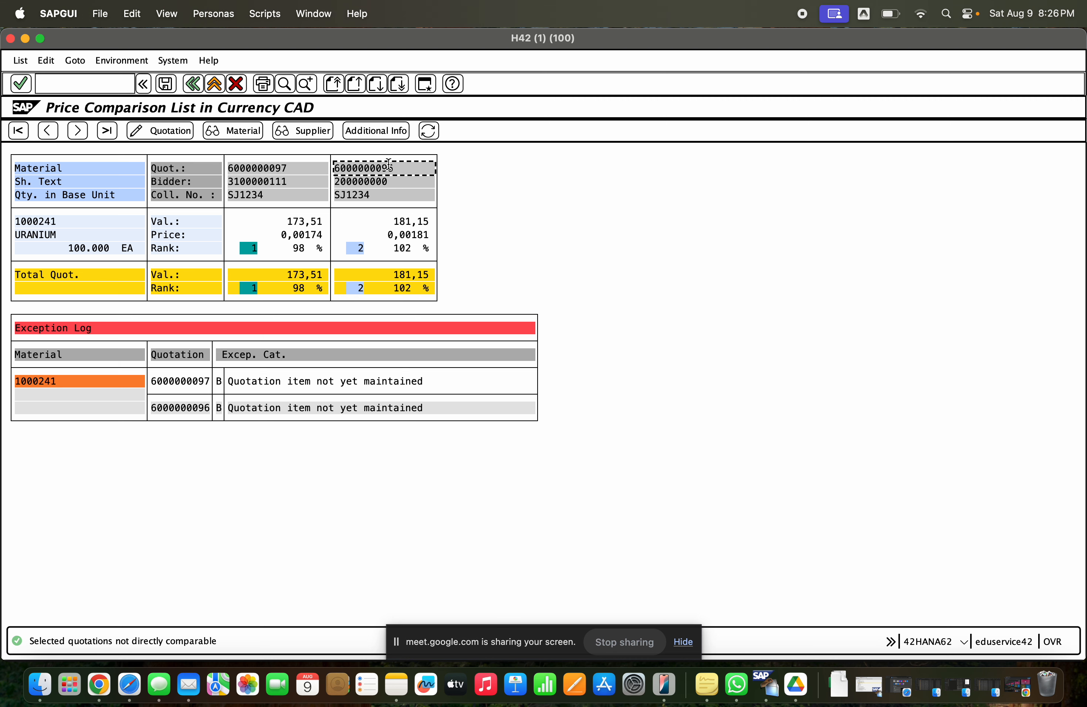
click(180, 130)
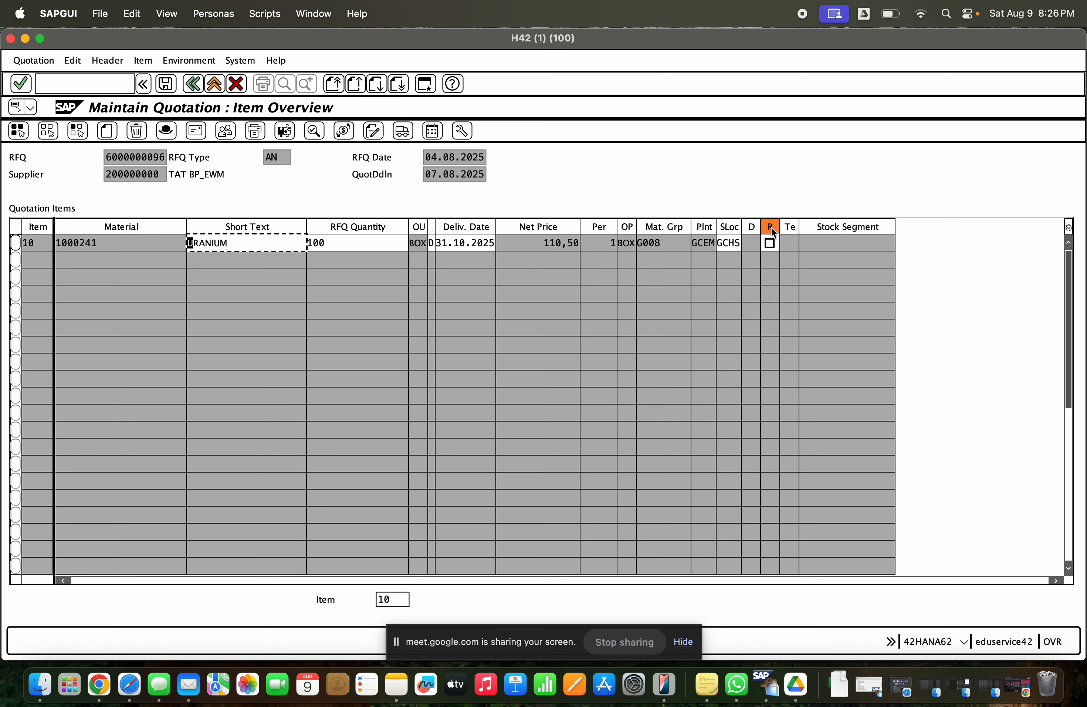
drag(779, 227, 804, 228)
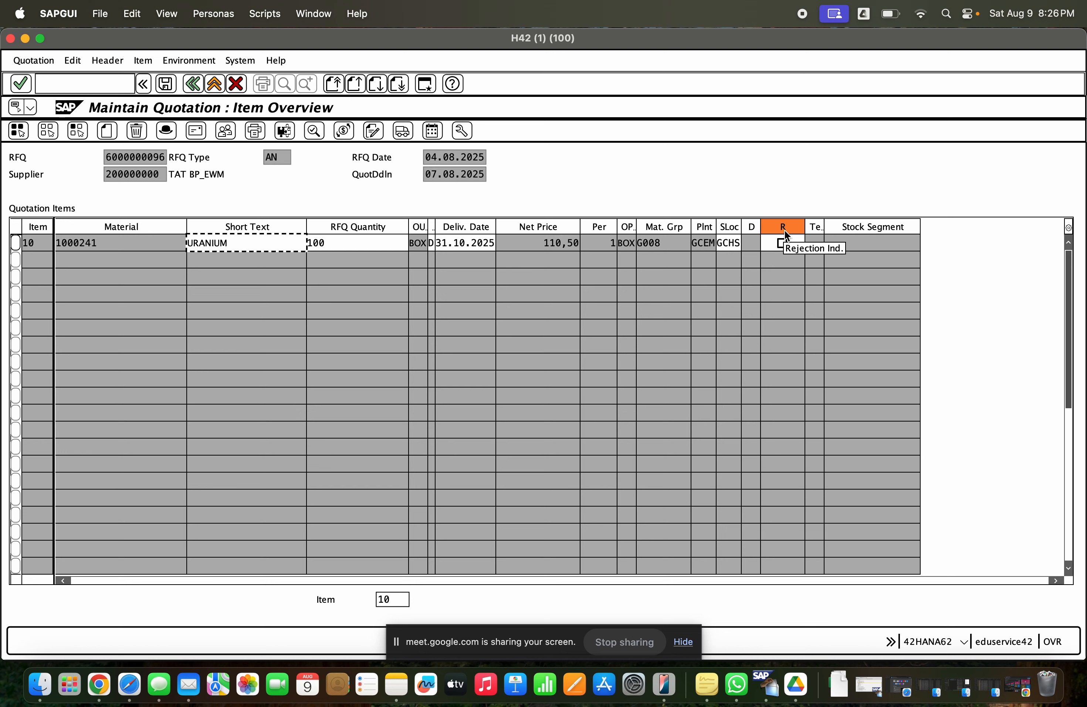
click(785, 243)
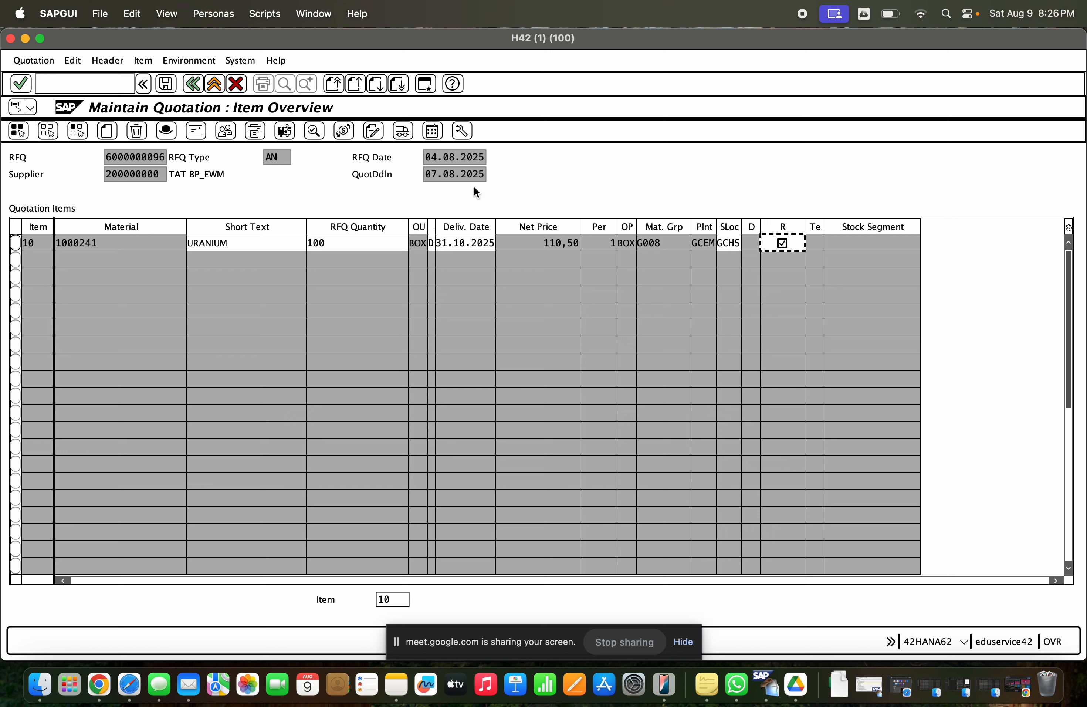
click(166, 84)
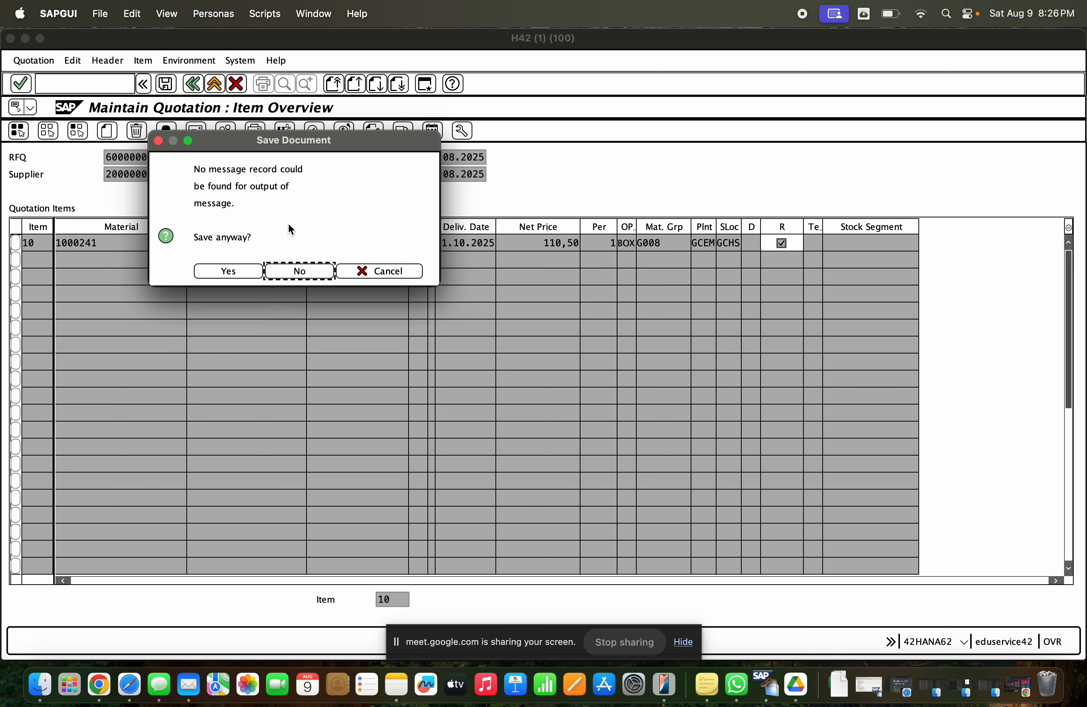
click(387, 271)
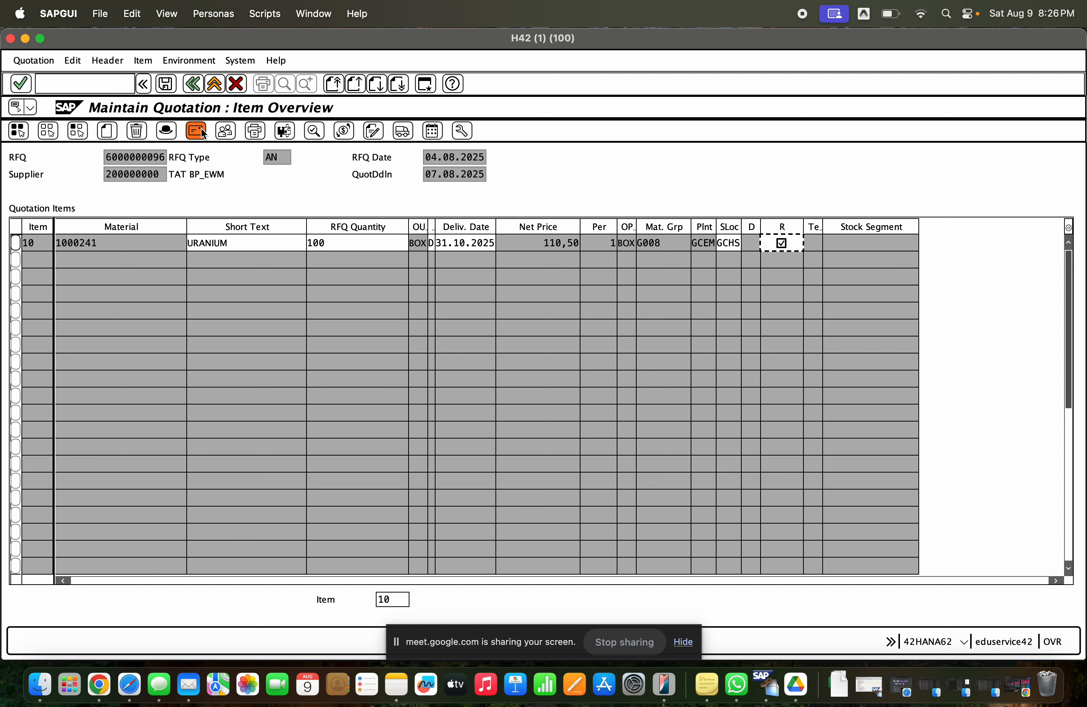
- Add output type ABSA (Quotation Rejection) with the medium Print output to the quotation's output messages
click(248, 131)
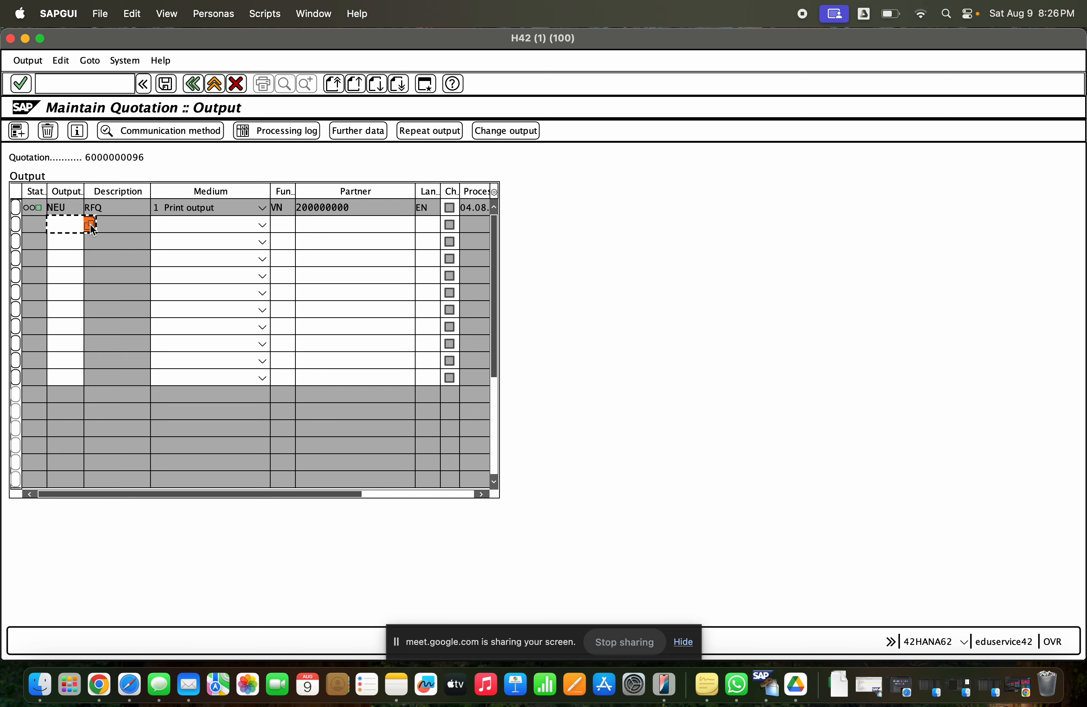
click(90, 225)
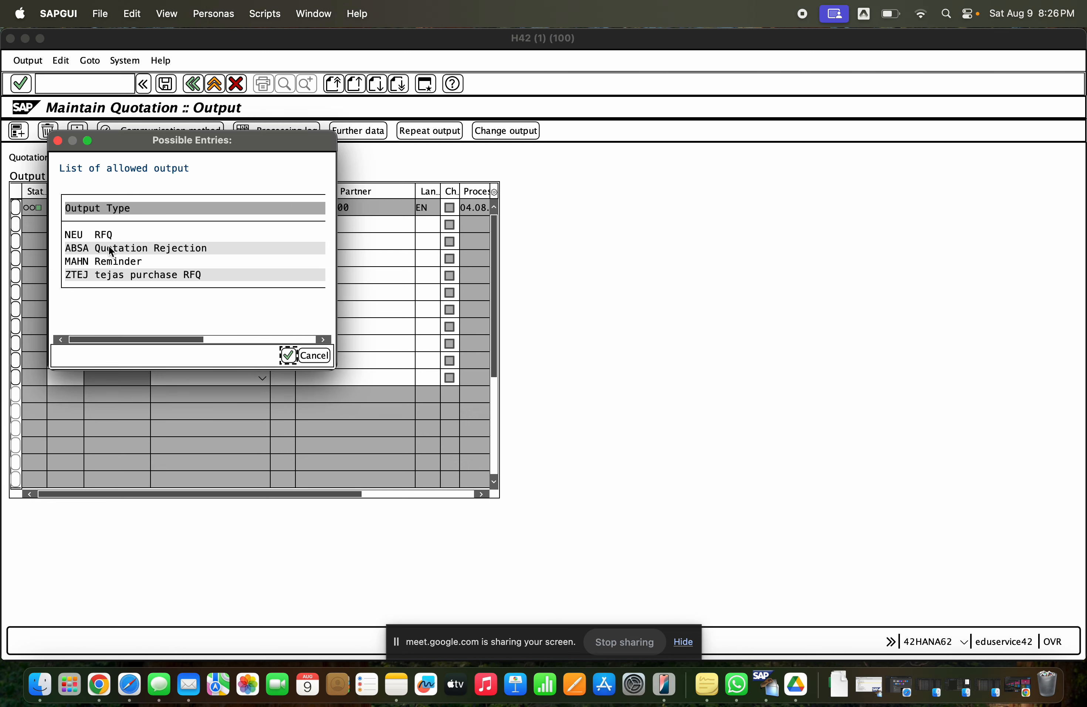
click(141, 250)
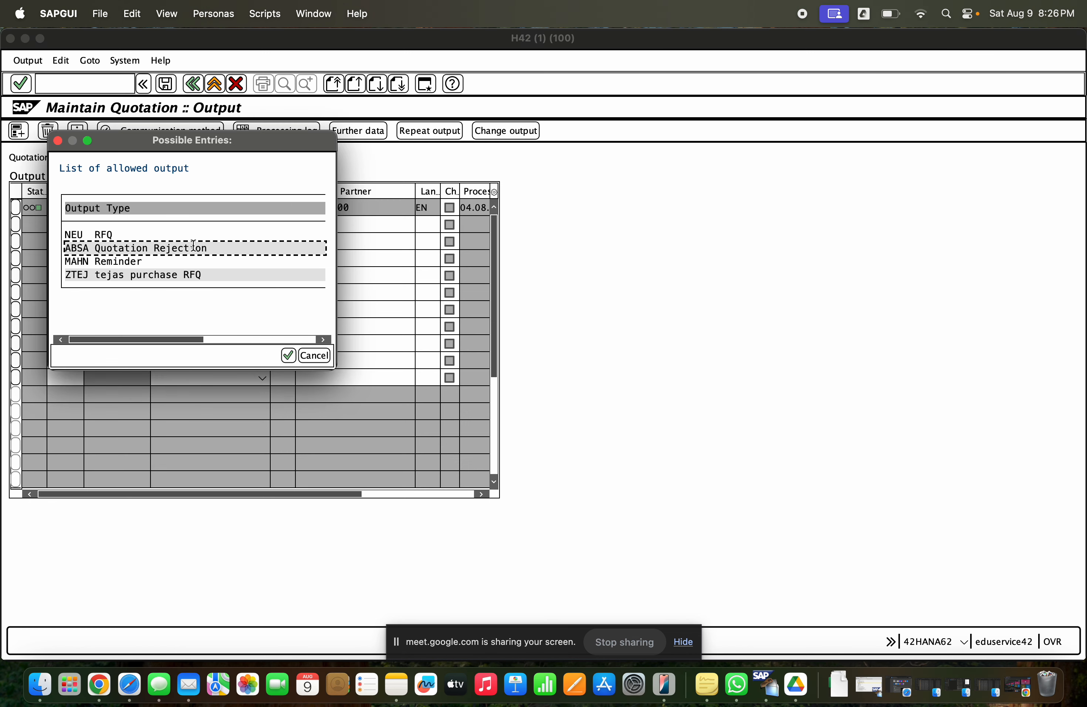
double_click(190, 248)
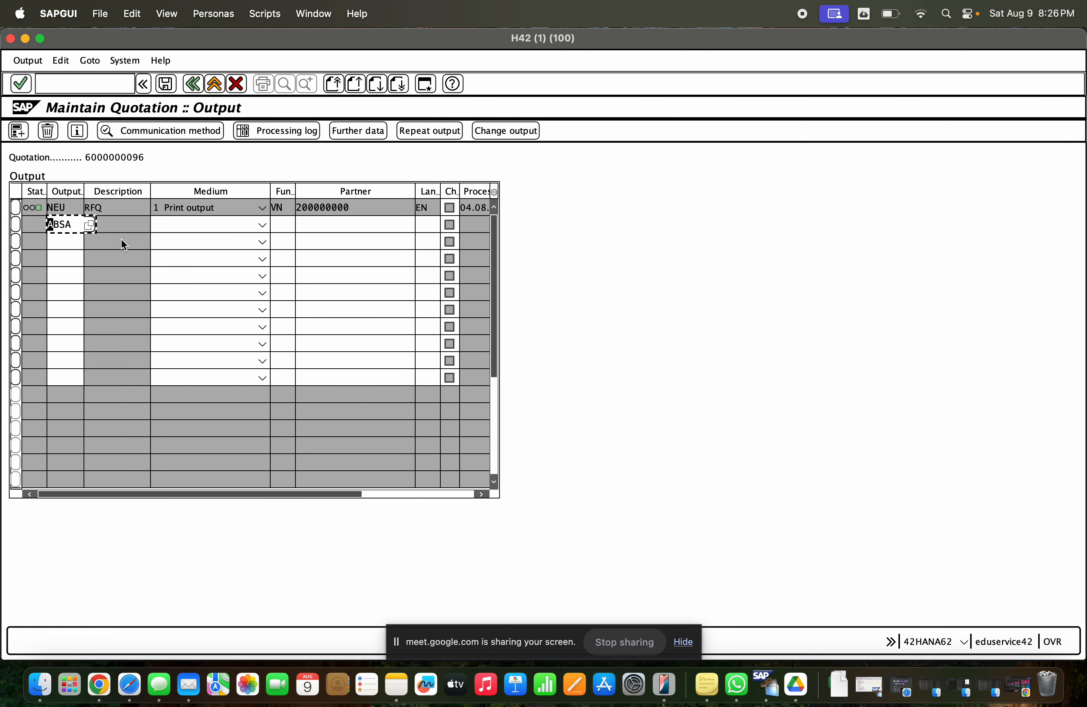
click(168, 224)
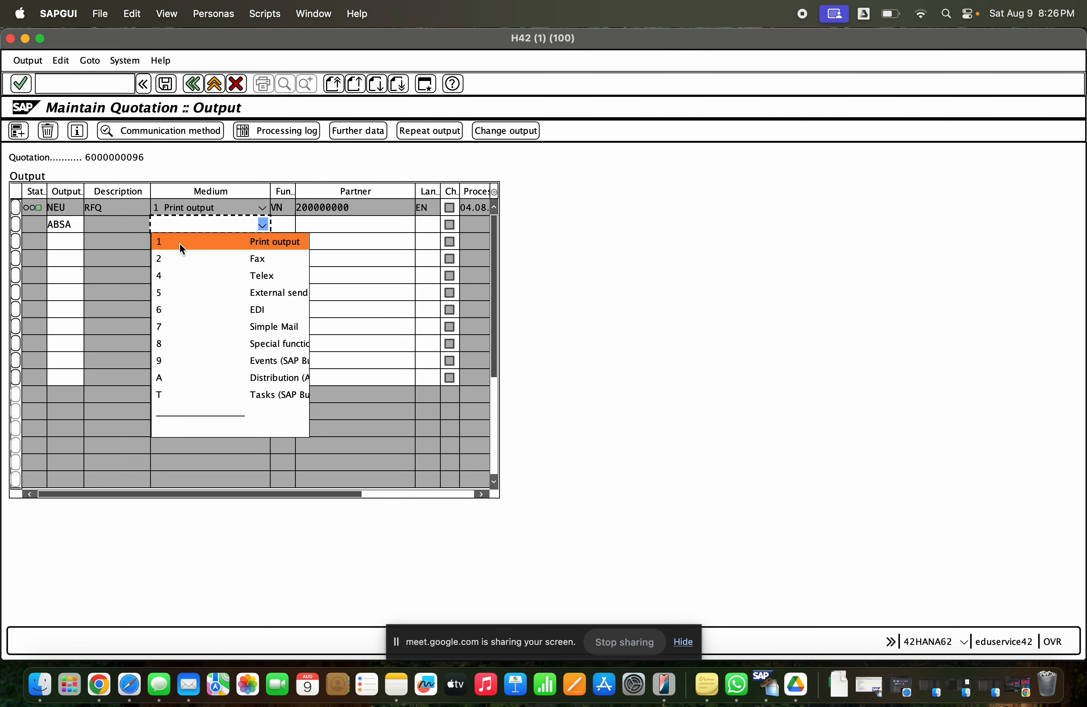
click(211, 245)
key(Return)
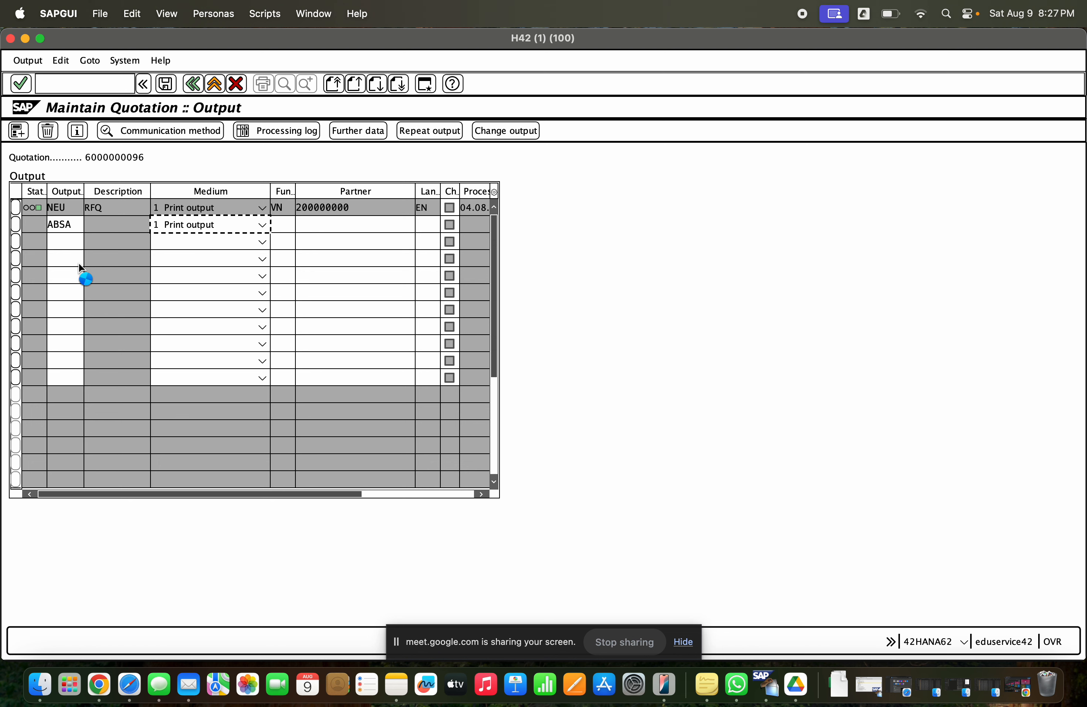
- Set the logical destination of the ABSA output to LP01 and return to the output list
click(123, 210)
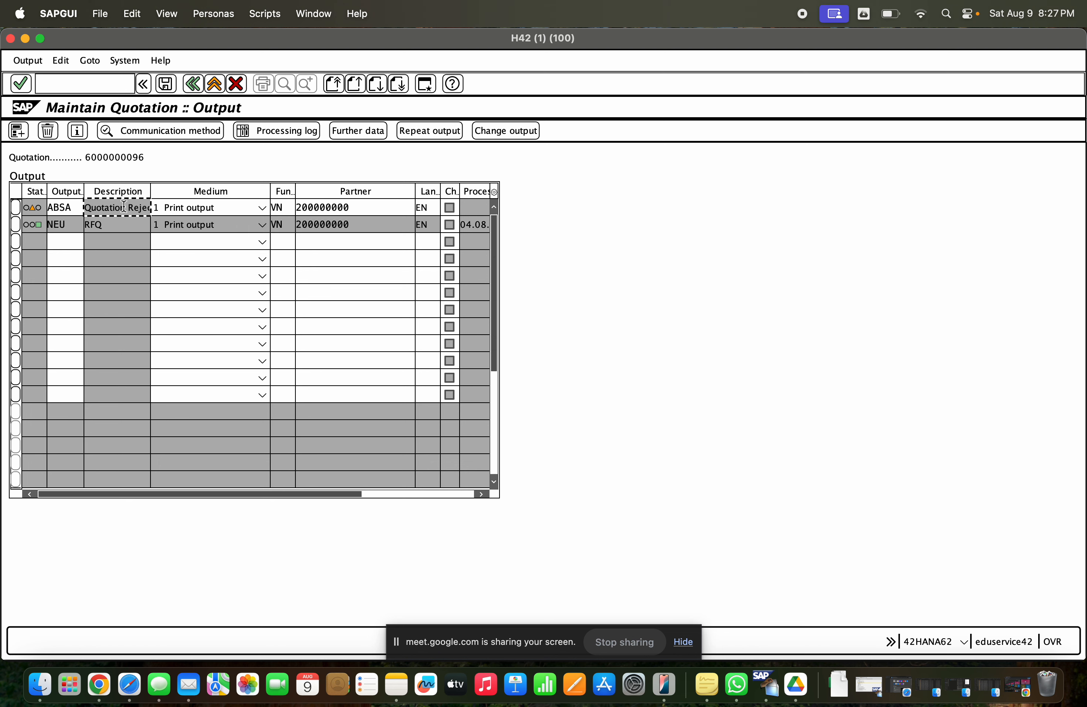
click(14, 209)
click(143, 135)
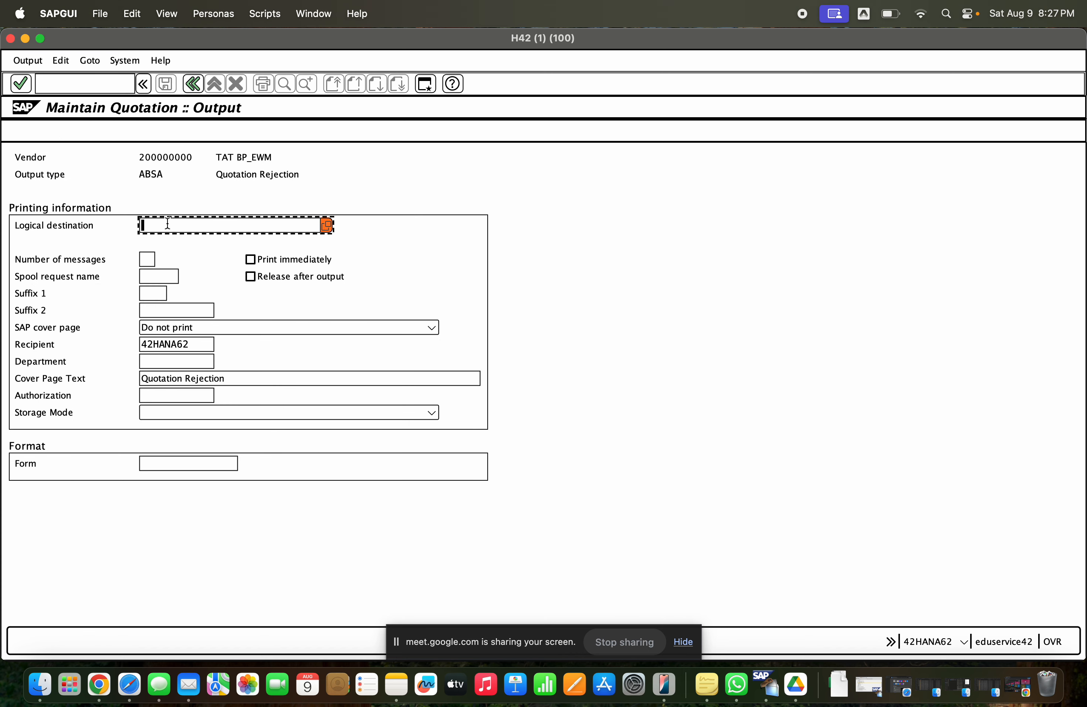
click(168, 229)
click(167, 238)
key(Return)
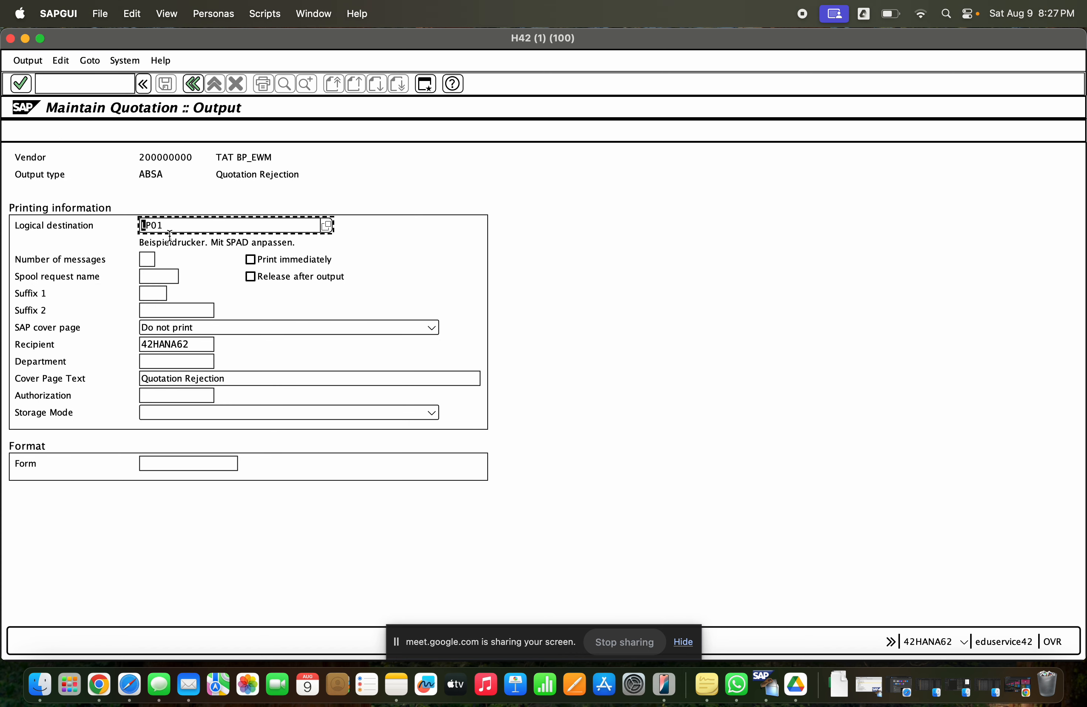
click(190, 84)
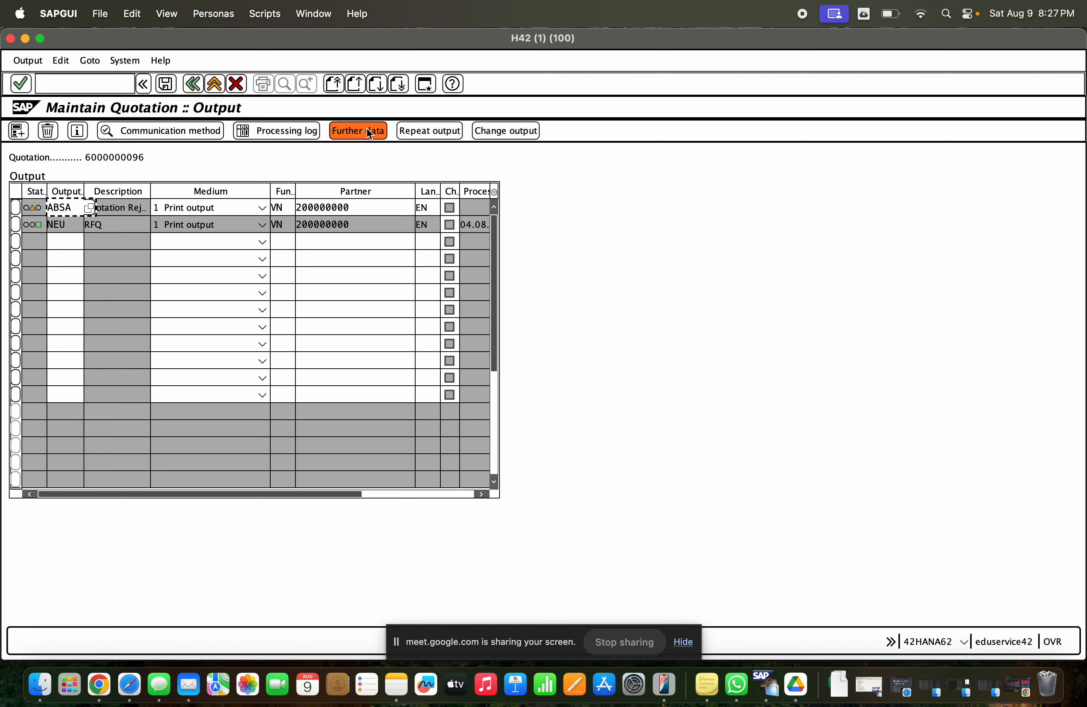
- Set the ABSA output's dispatch time to 4 Send immediately (when saving the application) and save the quotation
click(358, 129)
click(165, 275)
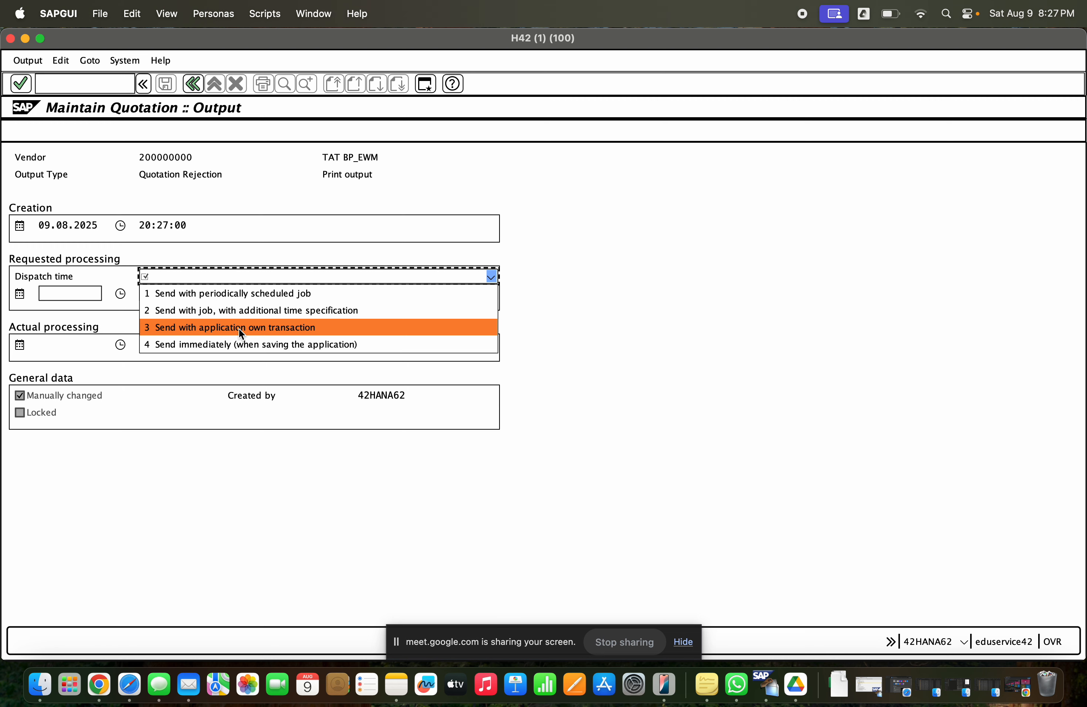
click(240, 338)
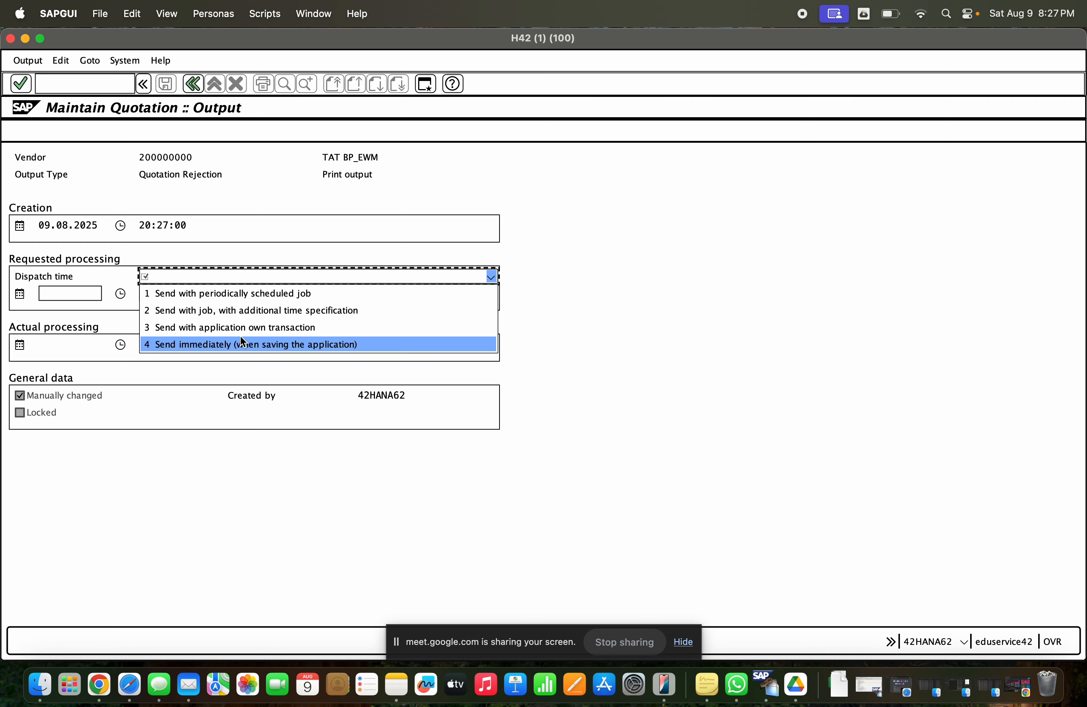
click(241, 335)
click(198, 90)
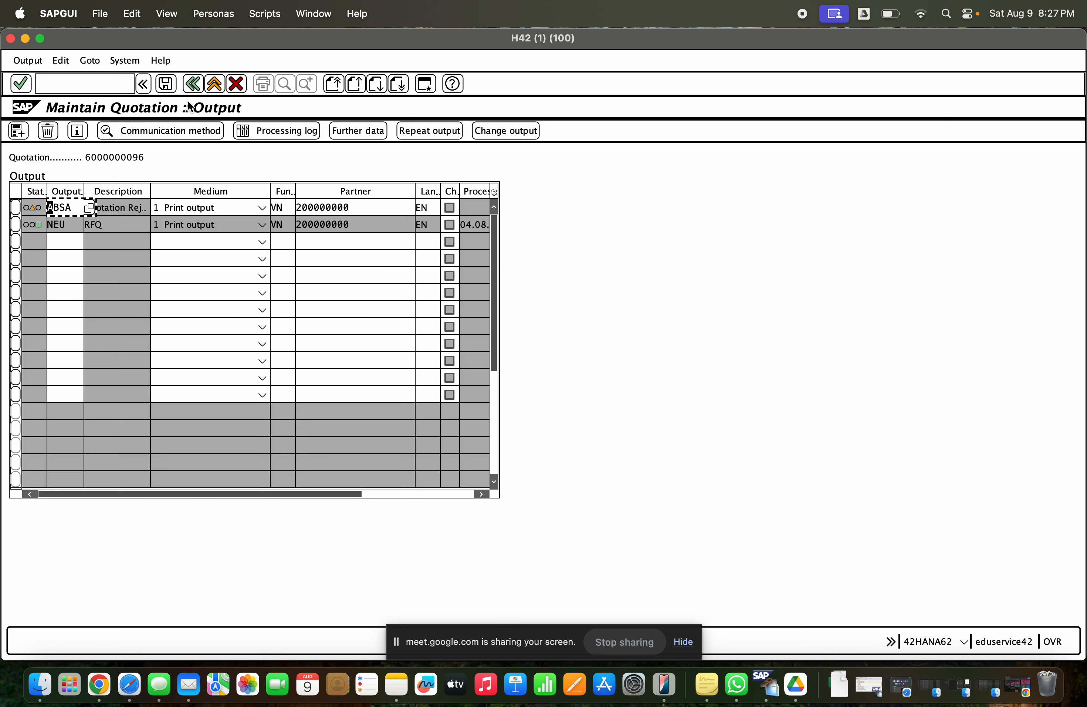
click(168, 83)
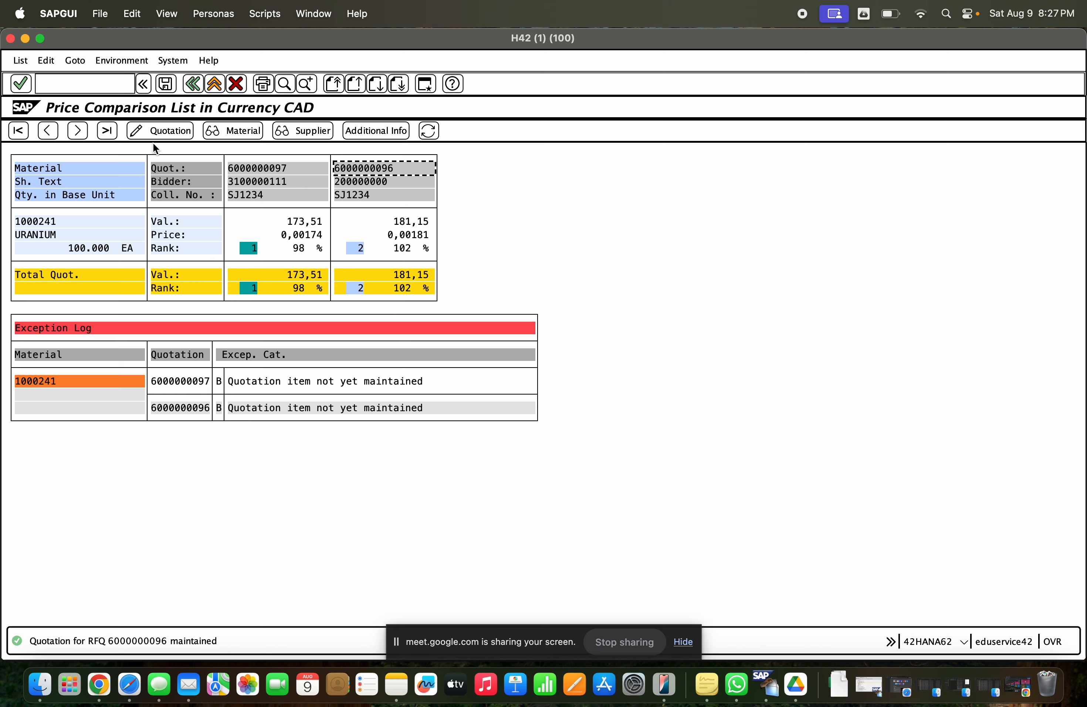
- Refresh the price comparison list, reopen the second-ranked quotation and display the output messages for item 10
click(423, 136)
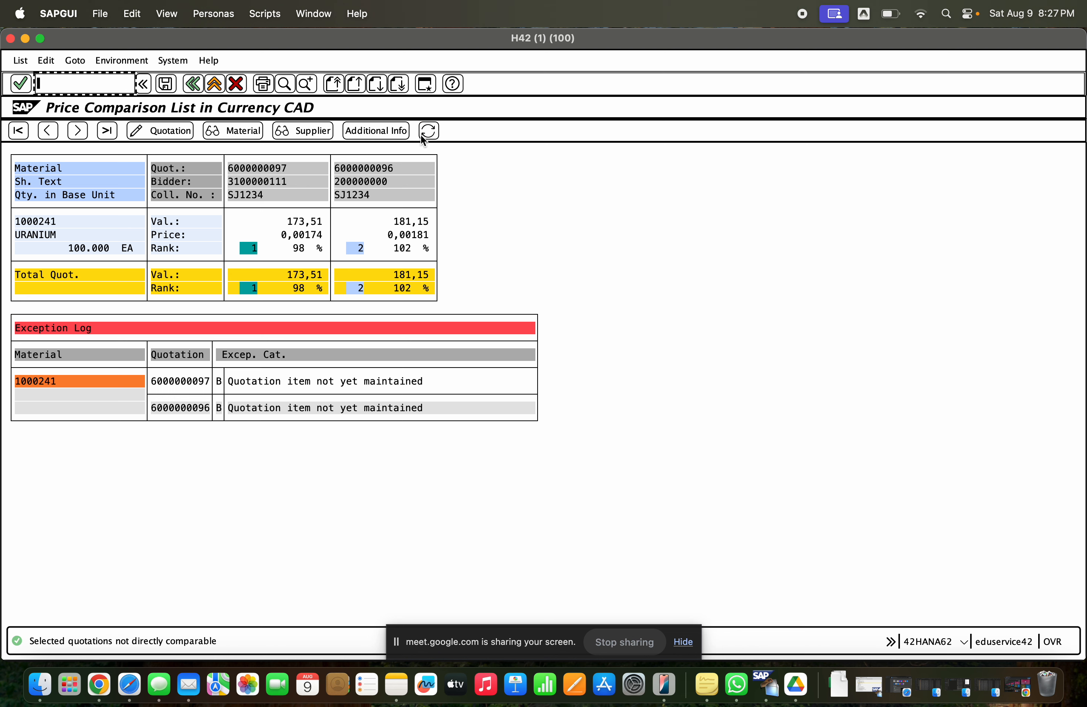
double_click(367, 168)
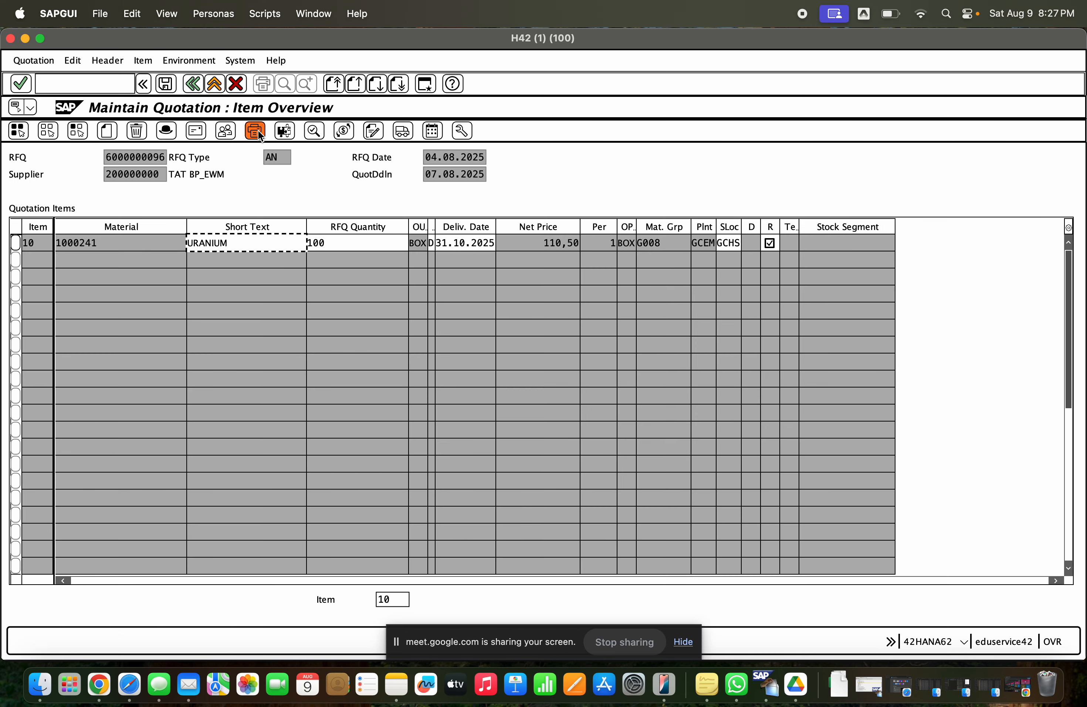
click(15, 242)
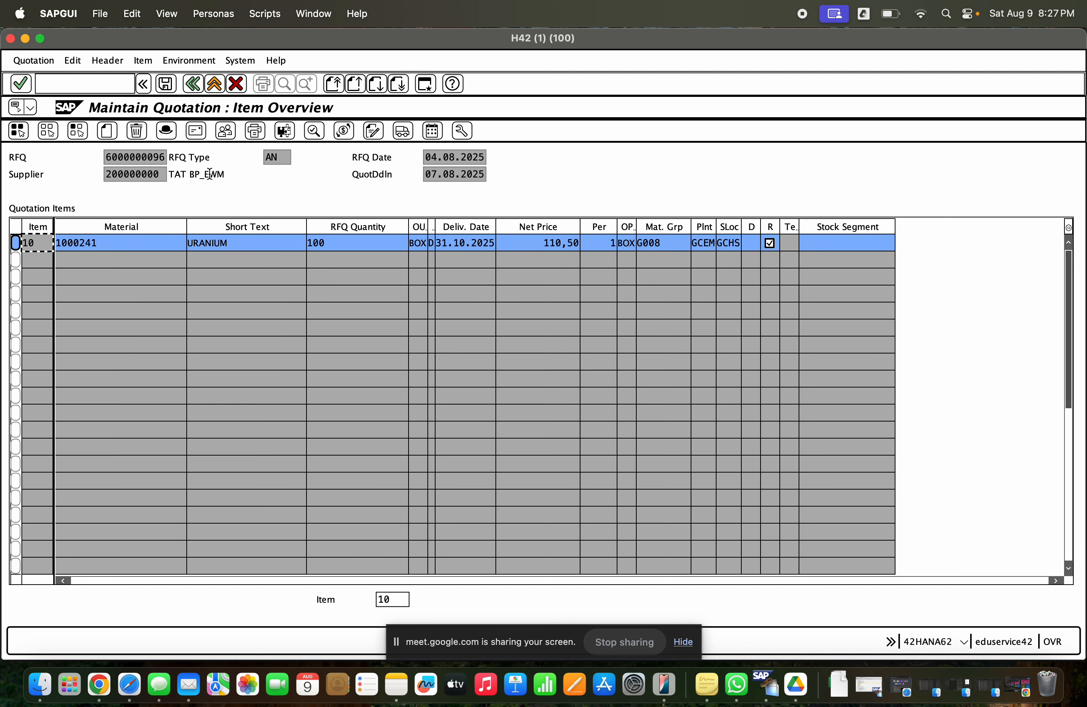
click(251, 131)
- Check the processing status and further data of the ABSA quotation rejection output, and return to the output list
click(64, 208)
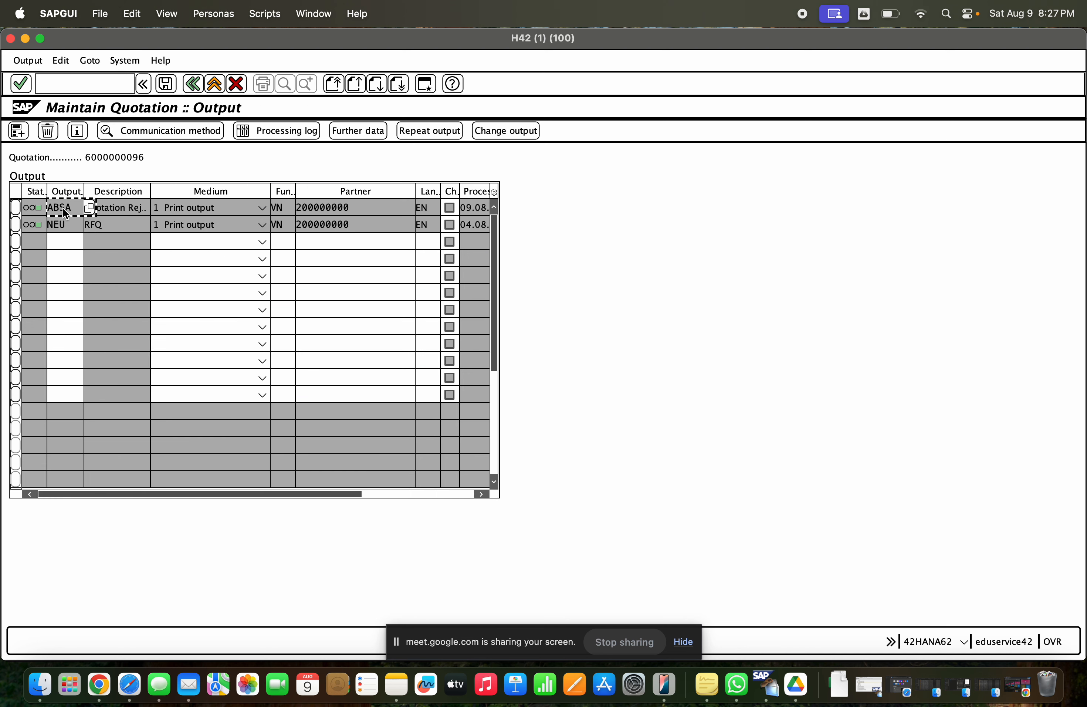
click(133, 209)
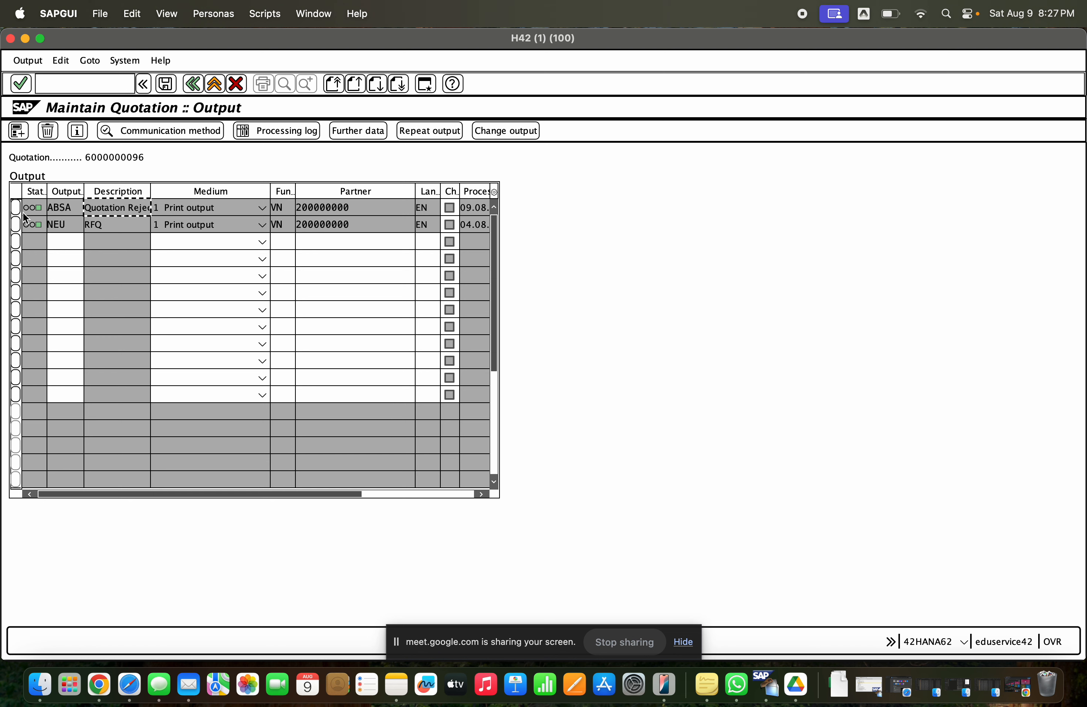
click(33, 207)
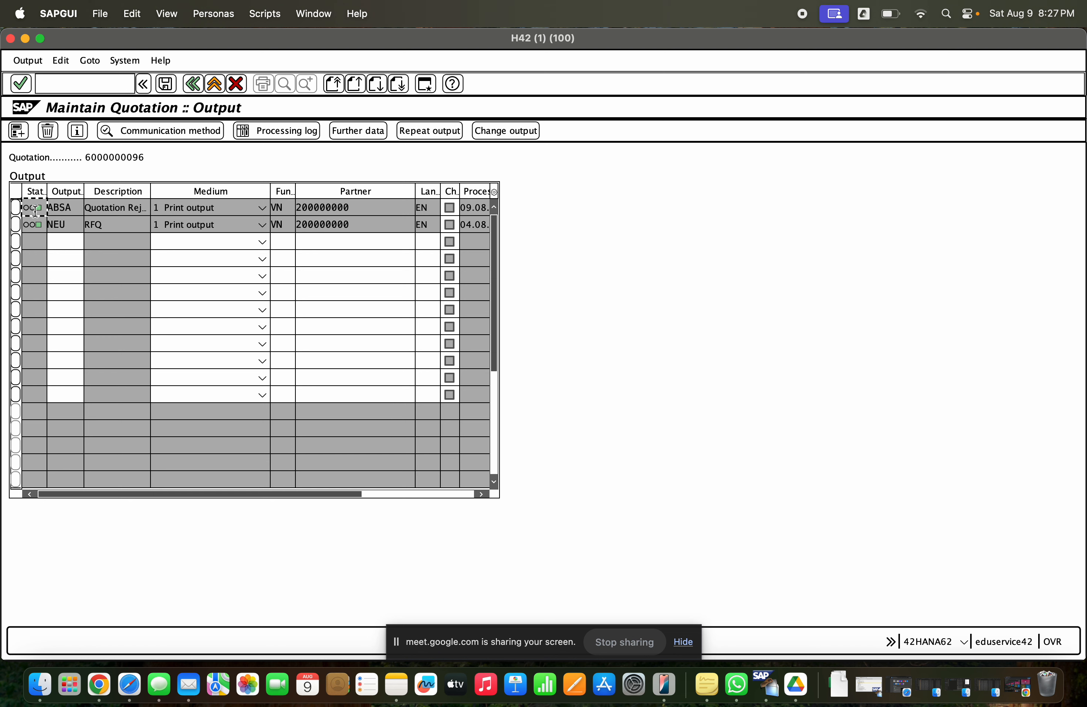
click(16, 208)
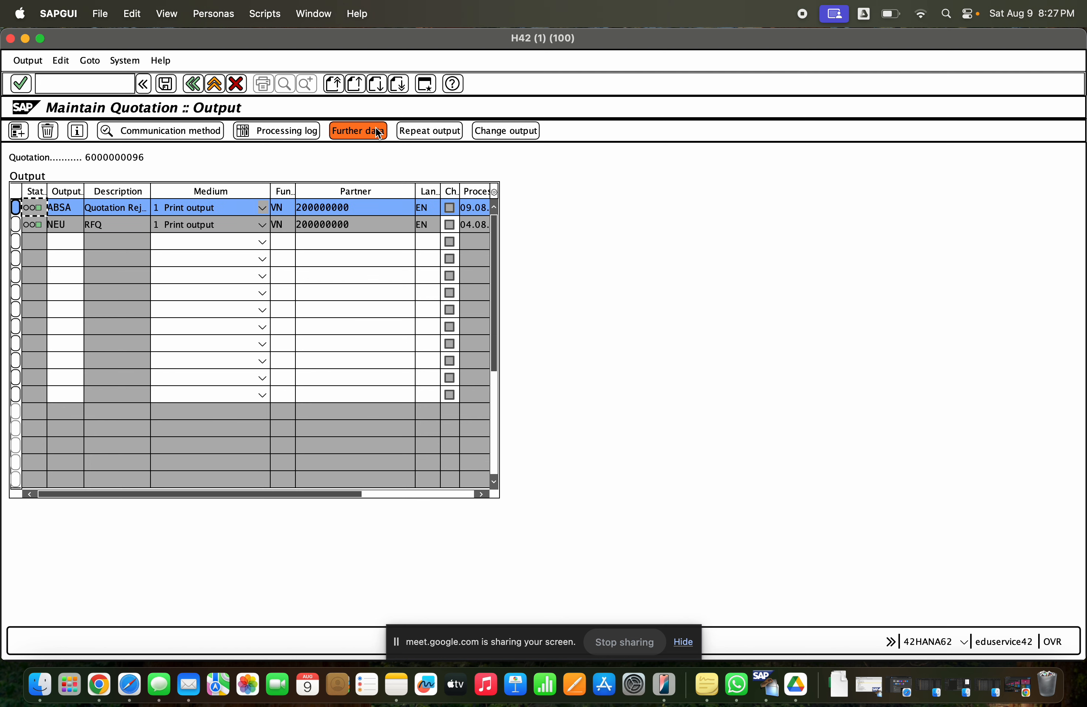
click(358, 131)
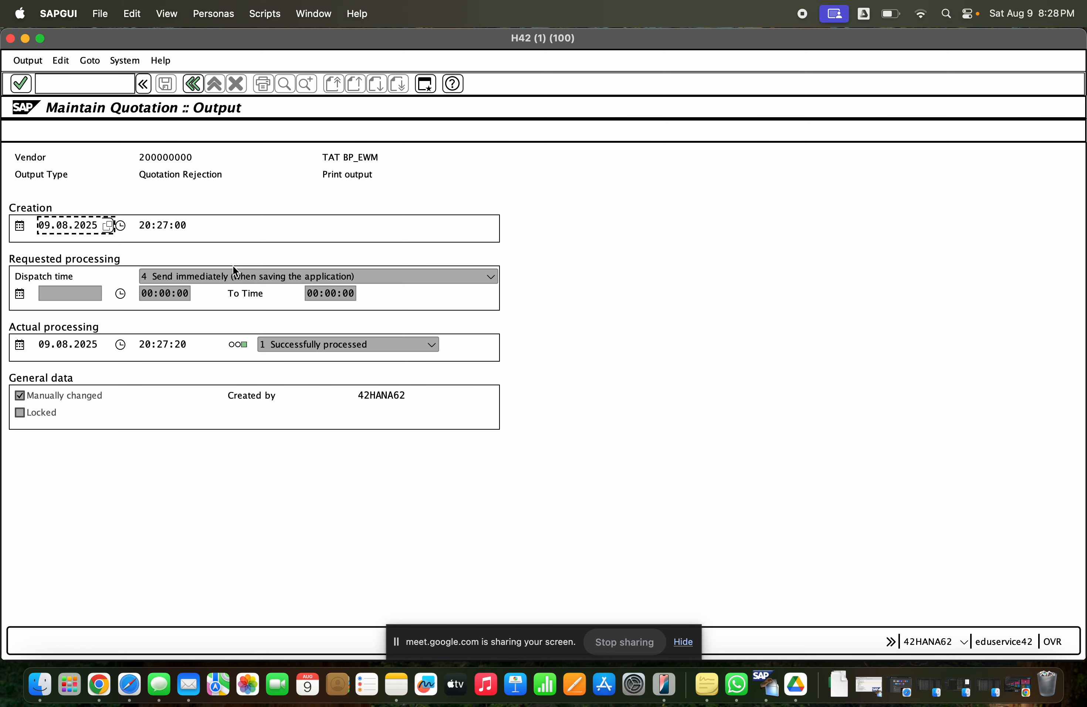
click(191, 87)
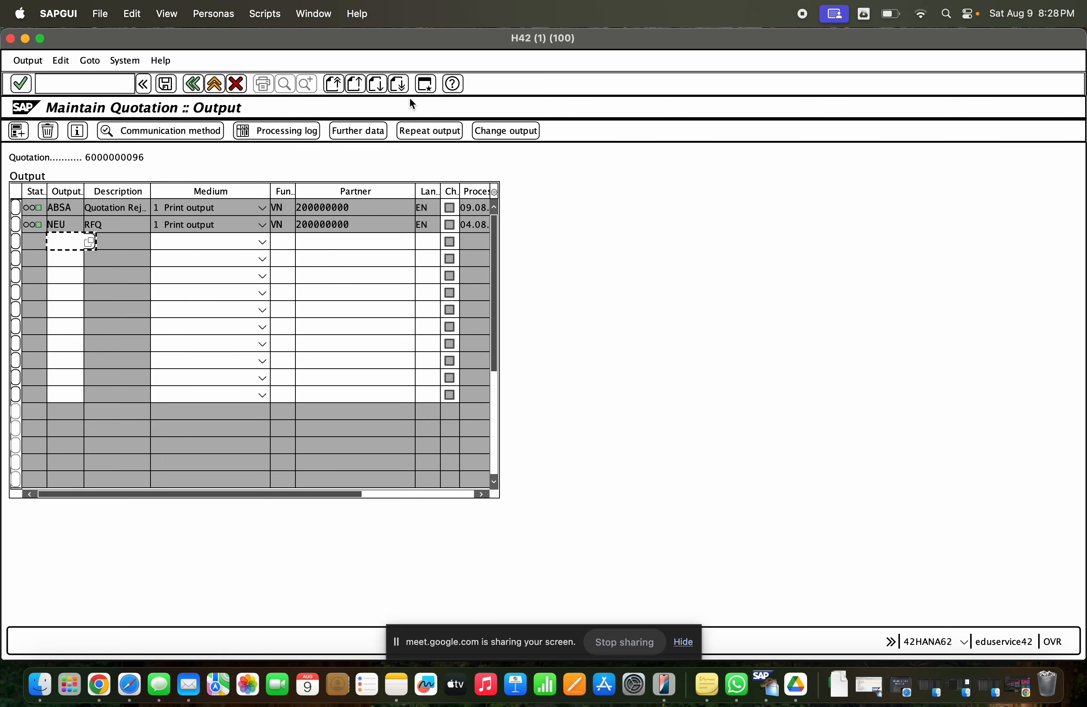
- Open transaction SP01 in a new session and list the spool requests with the default selection
click(424, 84)
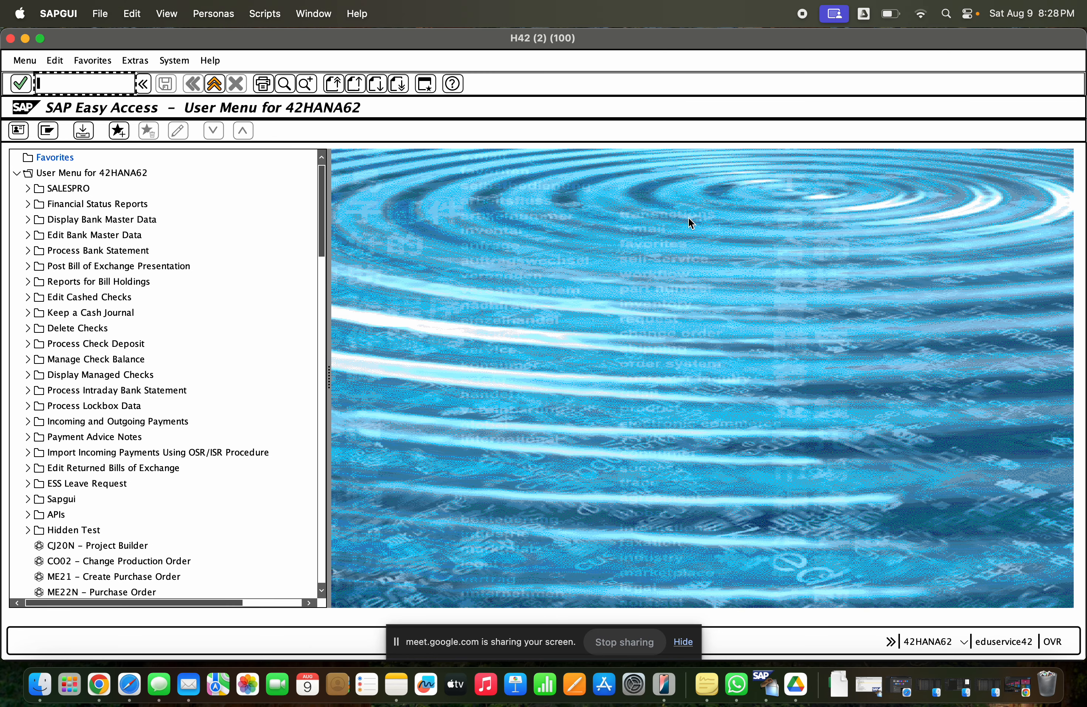
text(sp0)
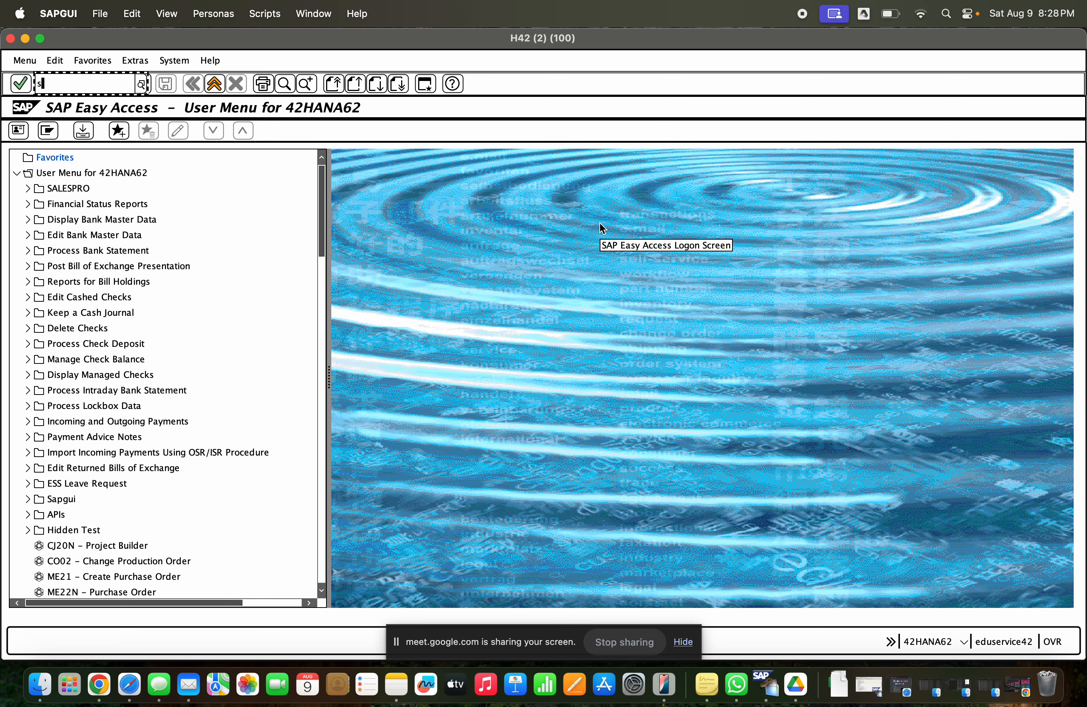
text(1)
key(Return)
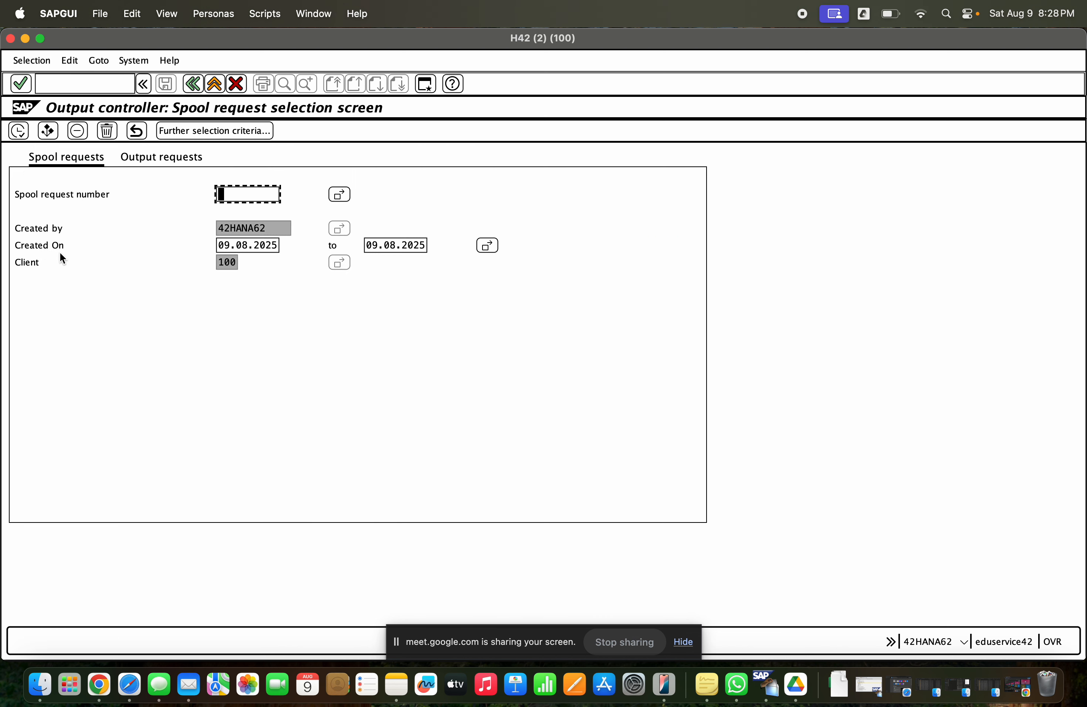
click(21, 131)
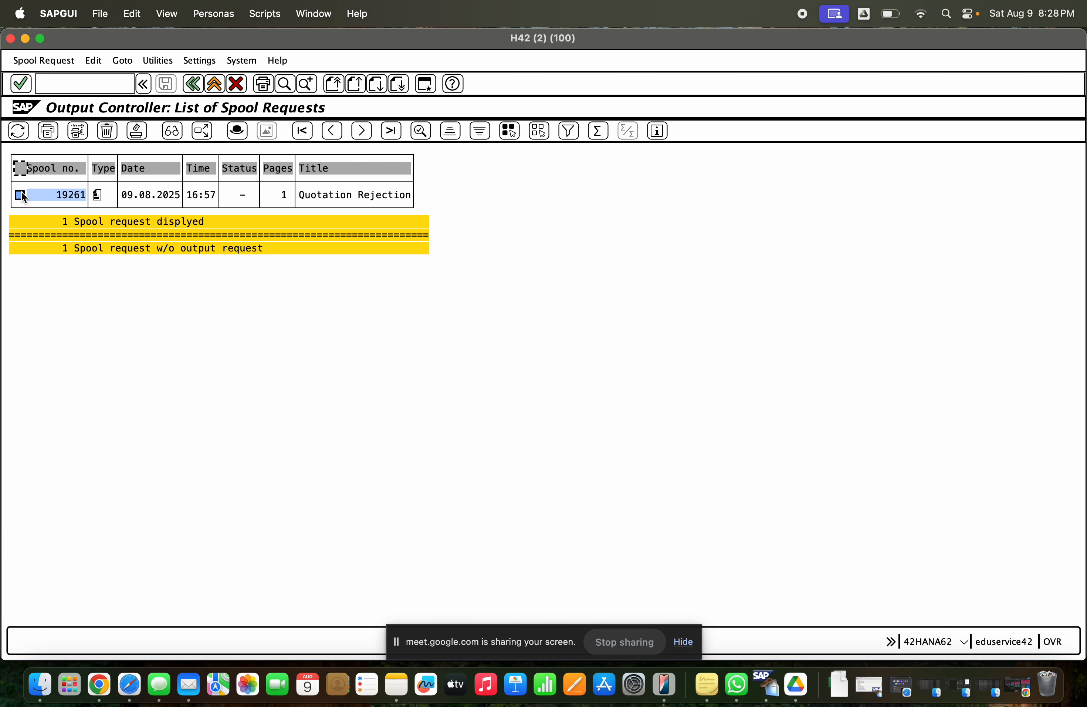
- Preview the Quotation Rejection spool request, review the rejection letter's contents, and return to the spool list
click(21, 195)
click(99, 195)
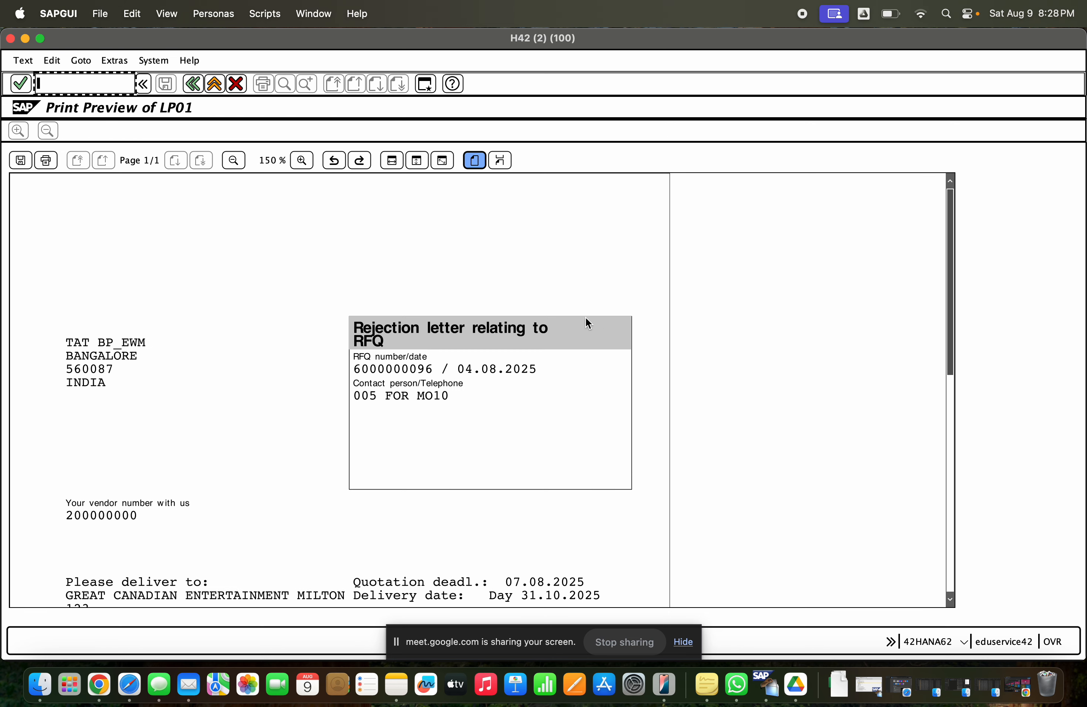
scroll(373, 373, down, 7)
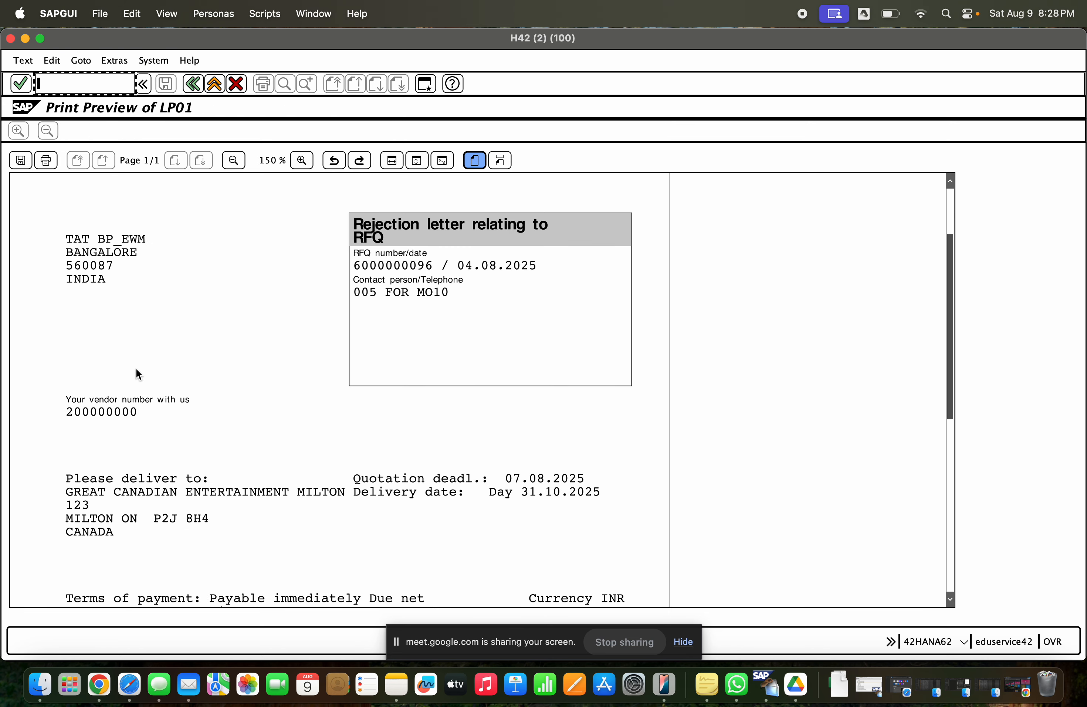
scroll(118, 451, down, 4)
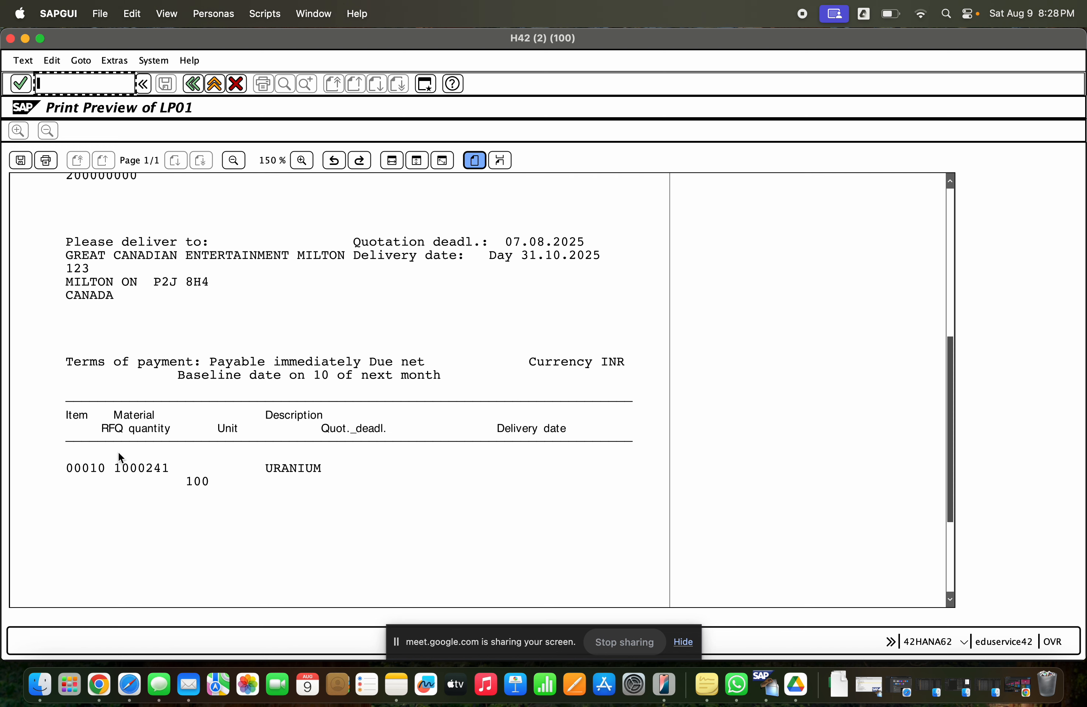
scroll(219, 433, up, 10)
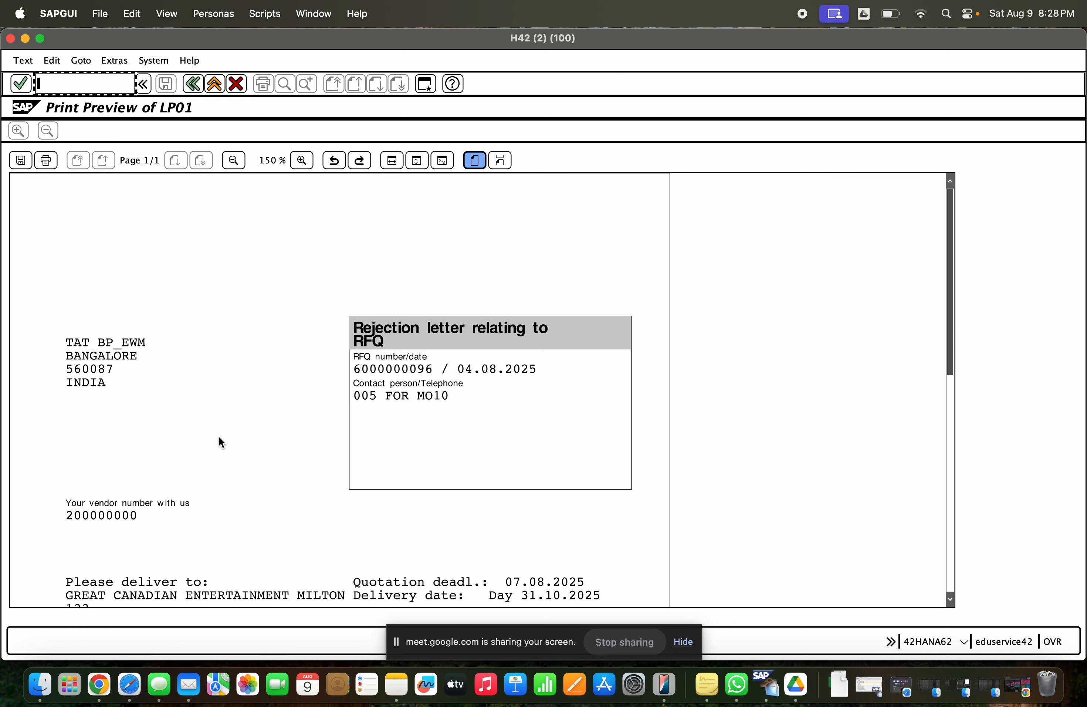
click(192, 84)
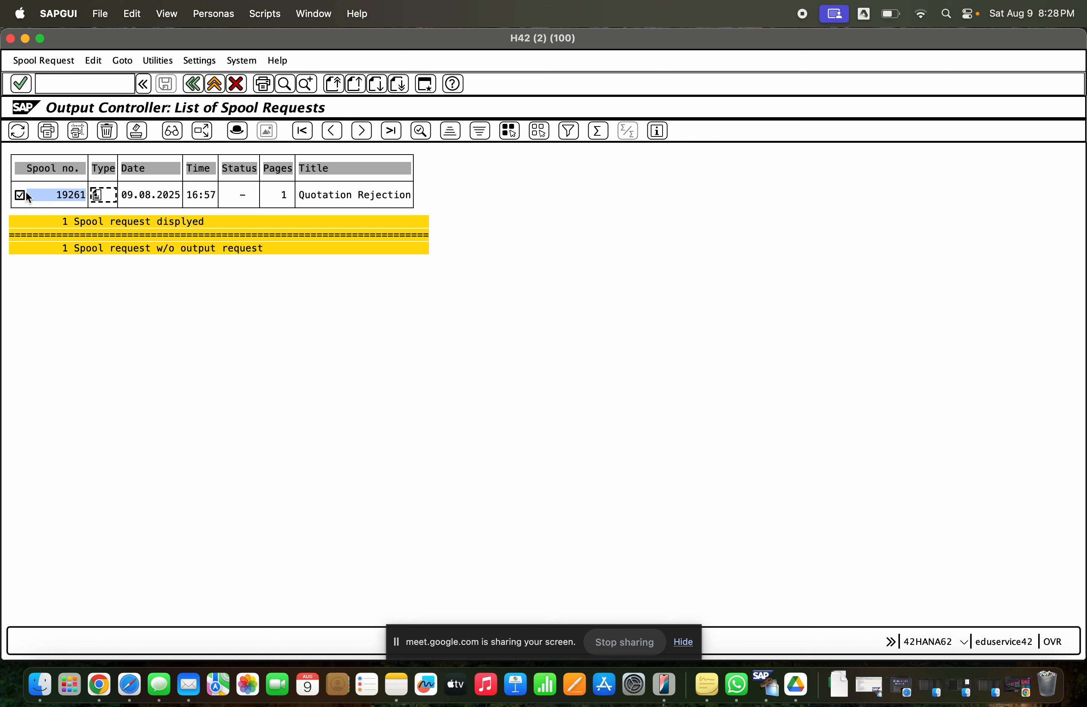
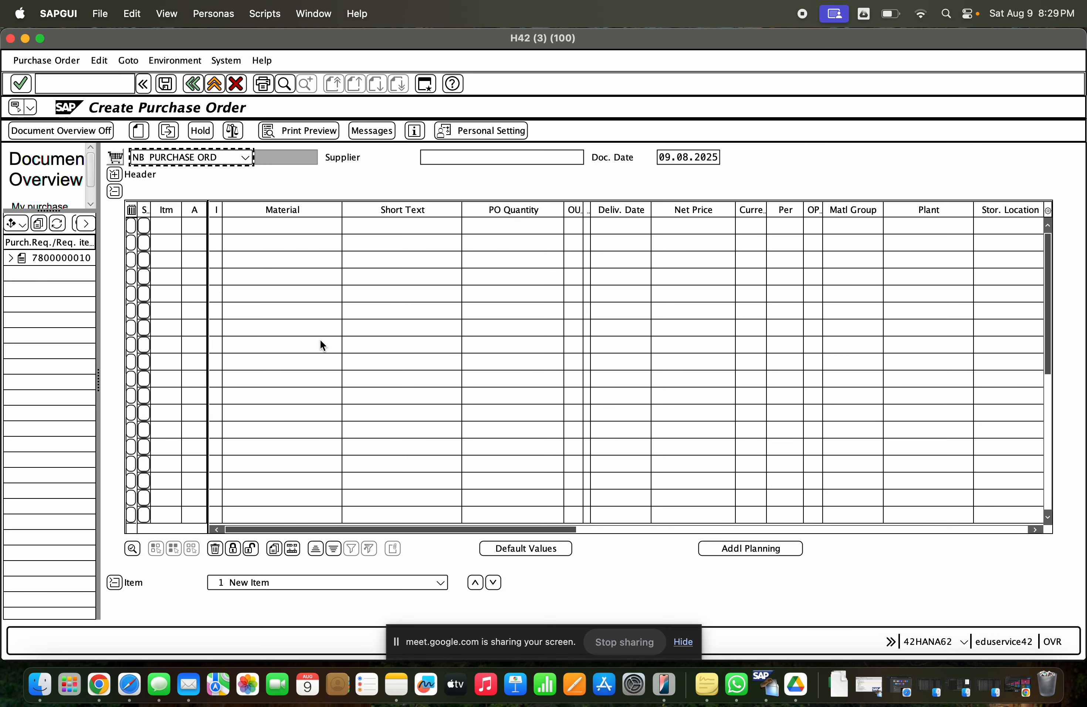
- Hide the document overview, exit to the SAP Easy Access screen and restart purchase order creation with transaction ME21N
click(74, 134)
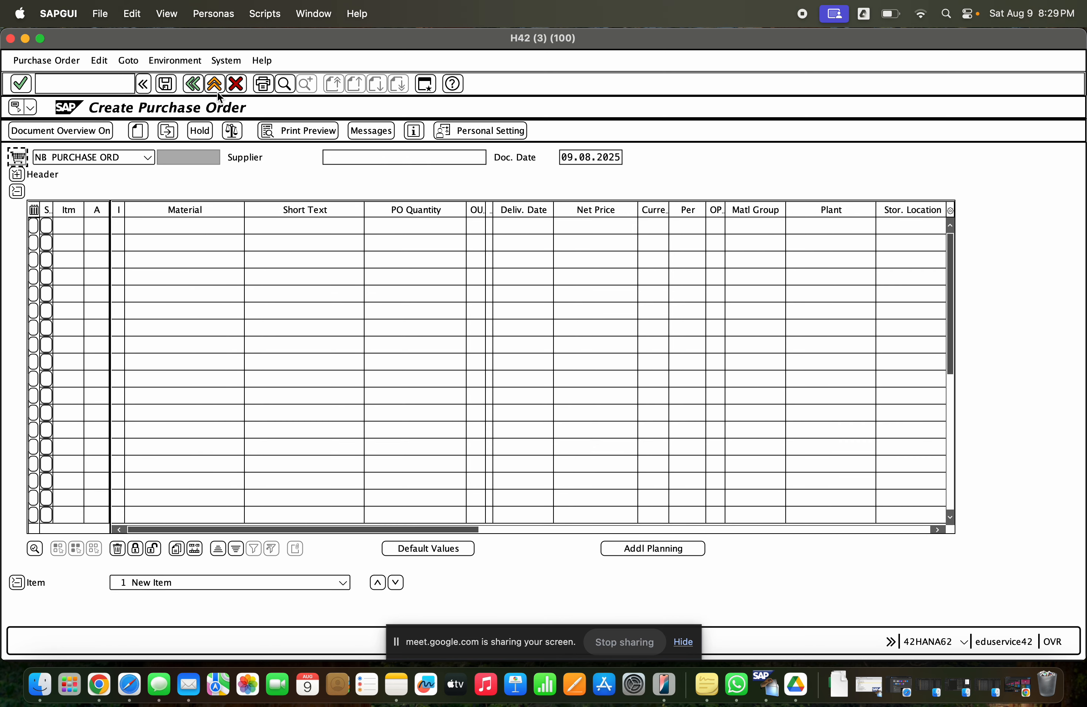
click(217, 89)
click(112, 90)
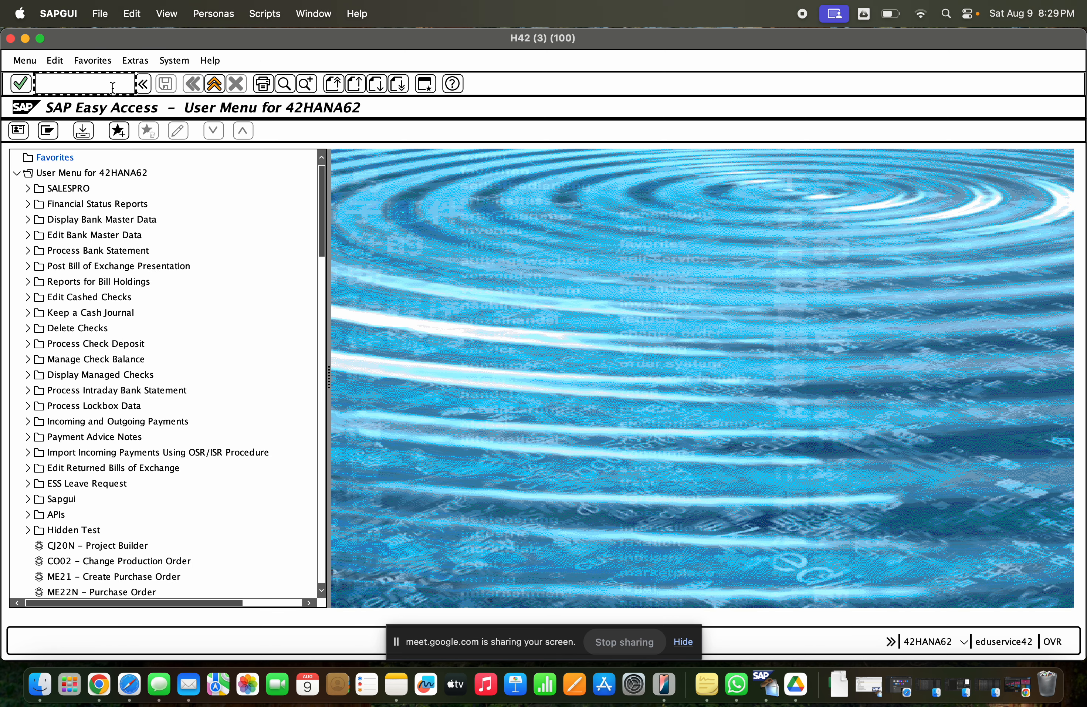
text(me21n)
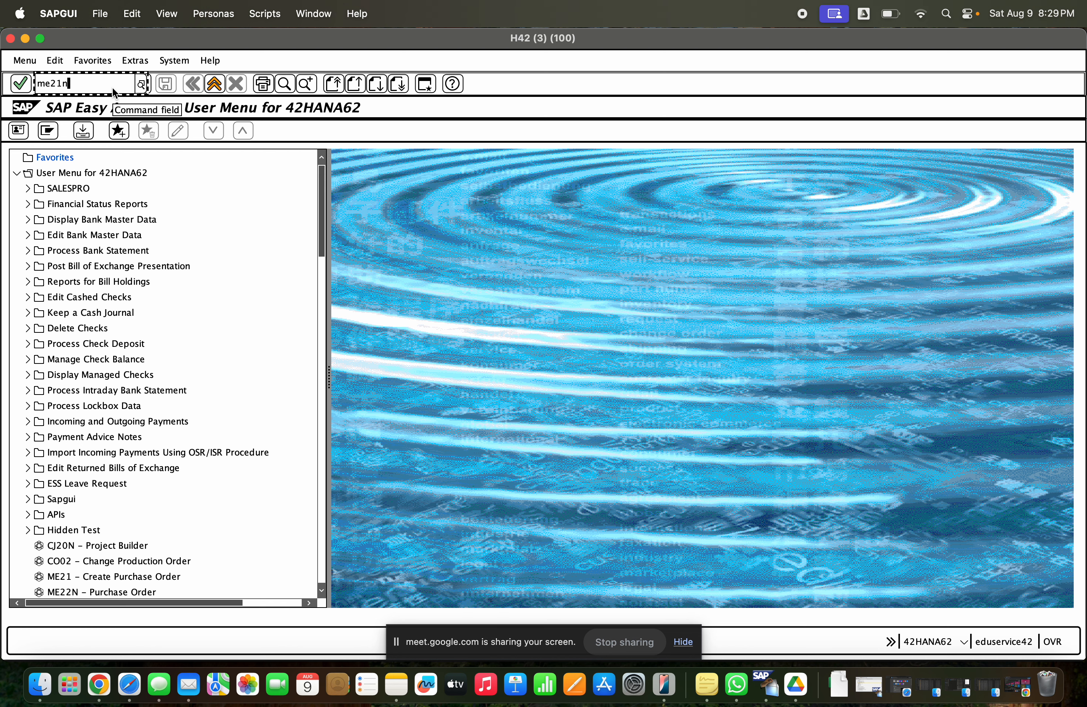
key(Return)
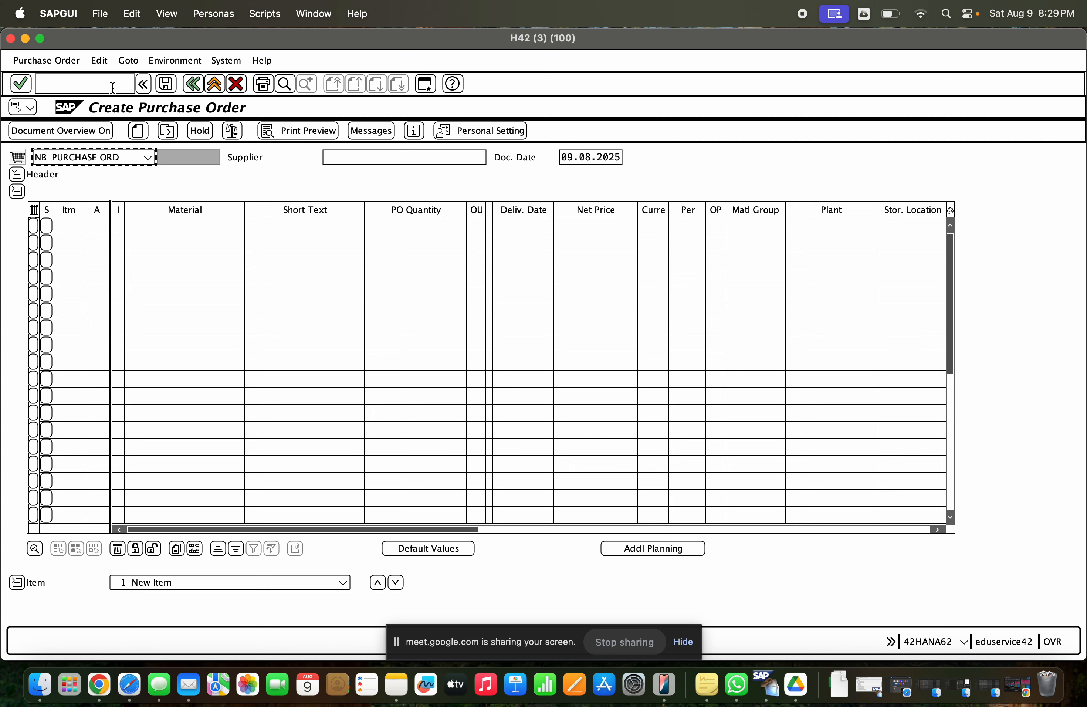
- Look through the available purchase order document types and keep NB PURCHASE ORD
click(110, 159)
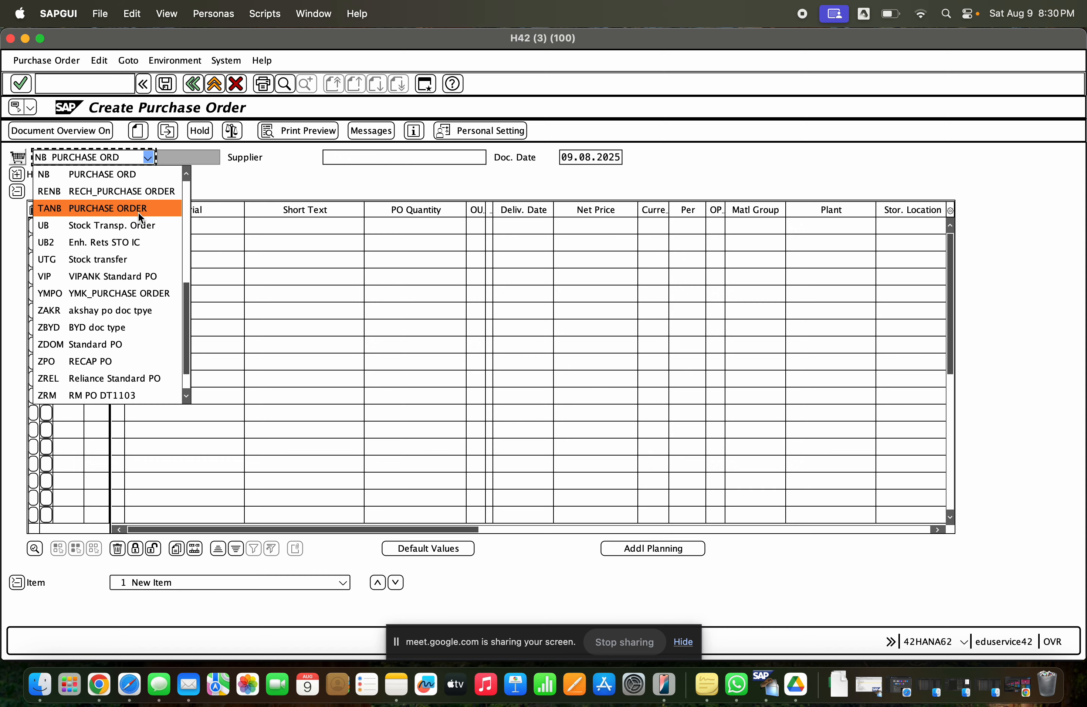
scroll(153, 294, down, 2)
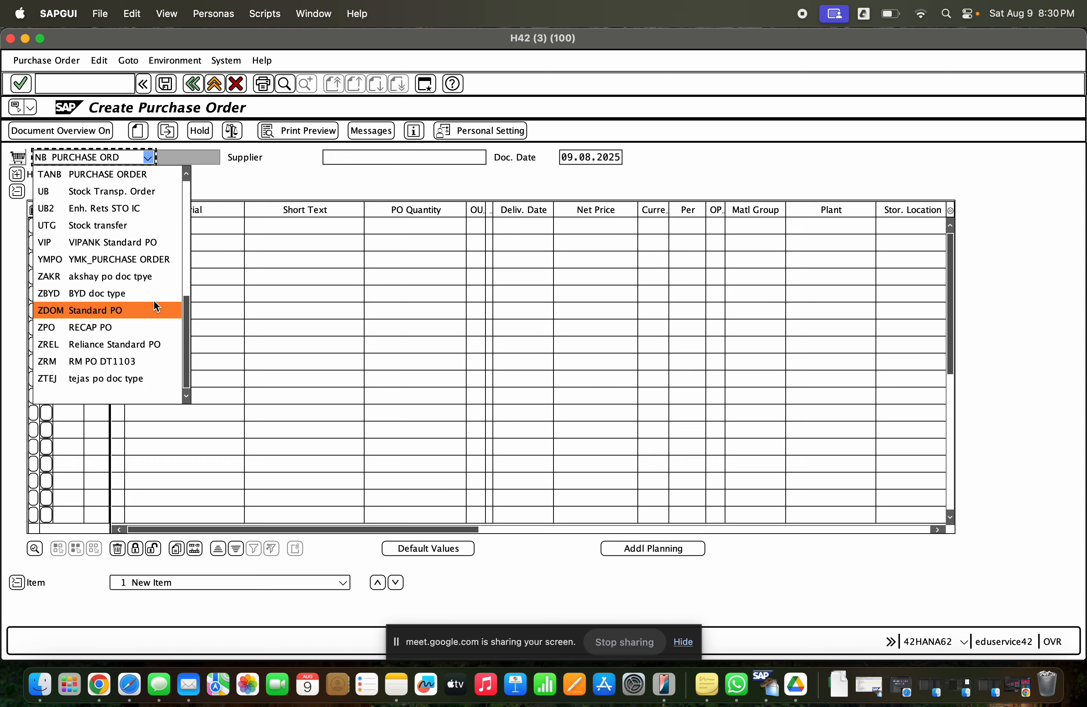
scroll(140, 294, up, 10)
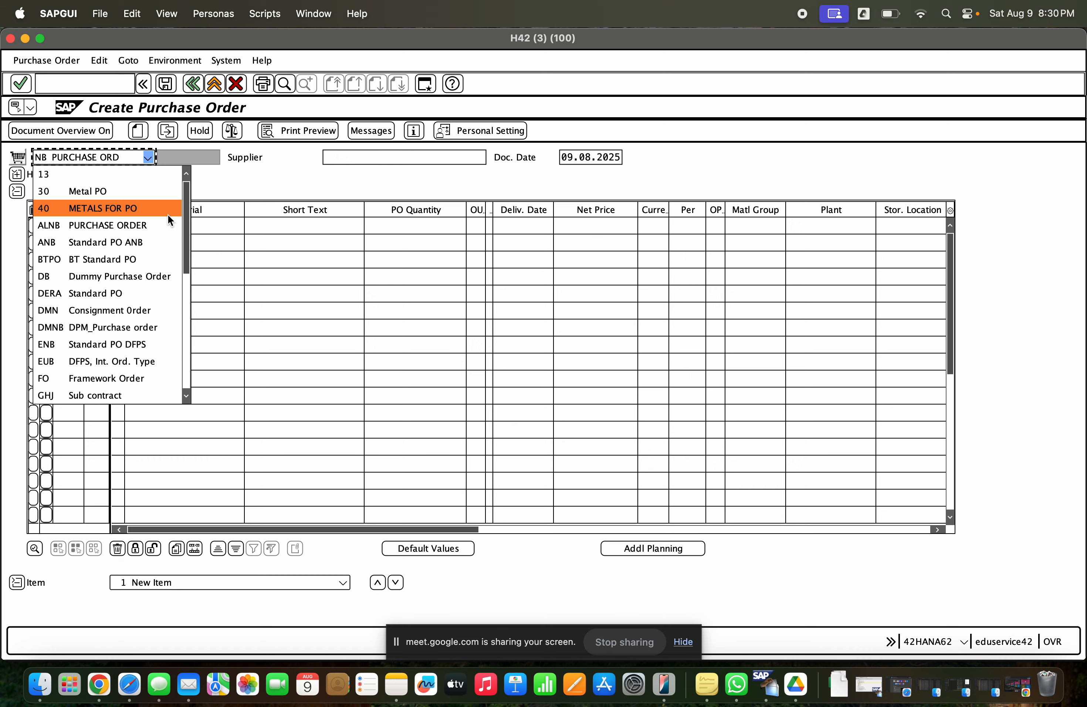
scroll(96, 317, down, 1)
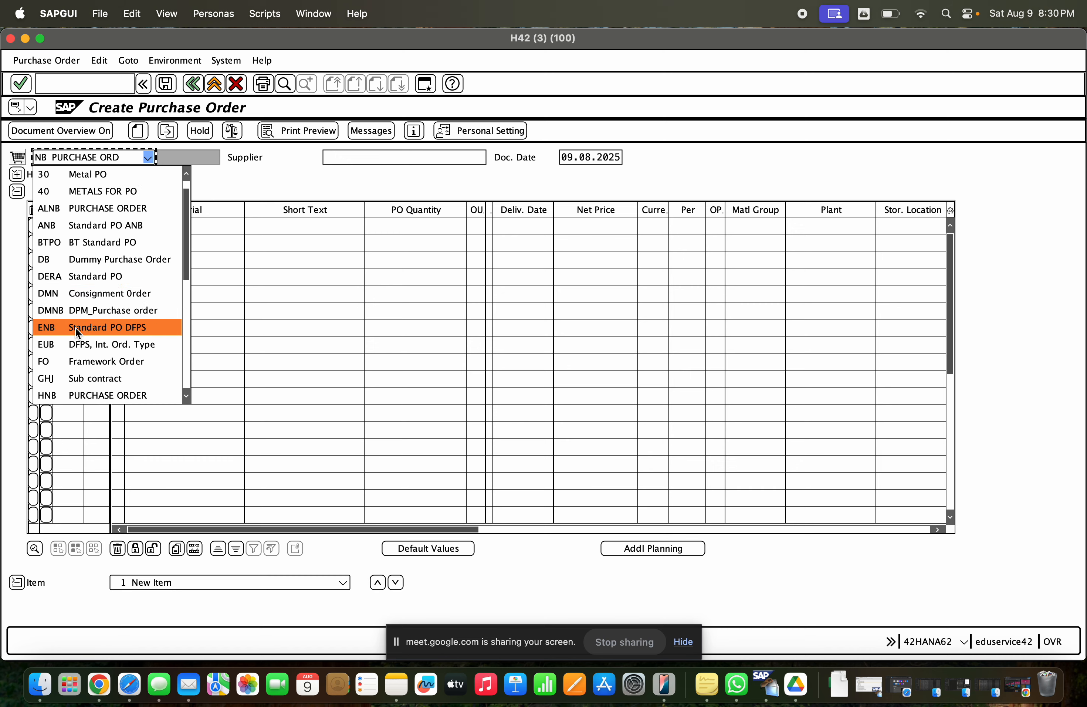
scroll(88, 232, down, 5)
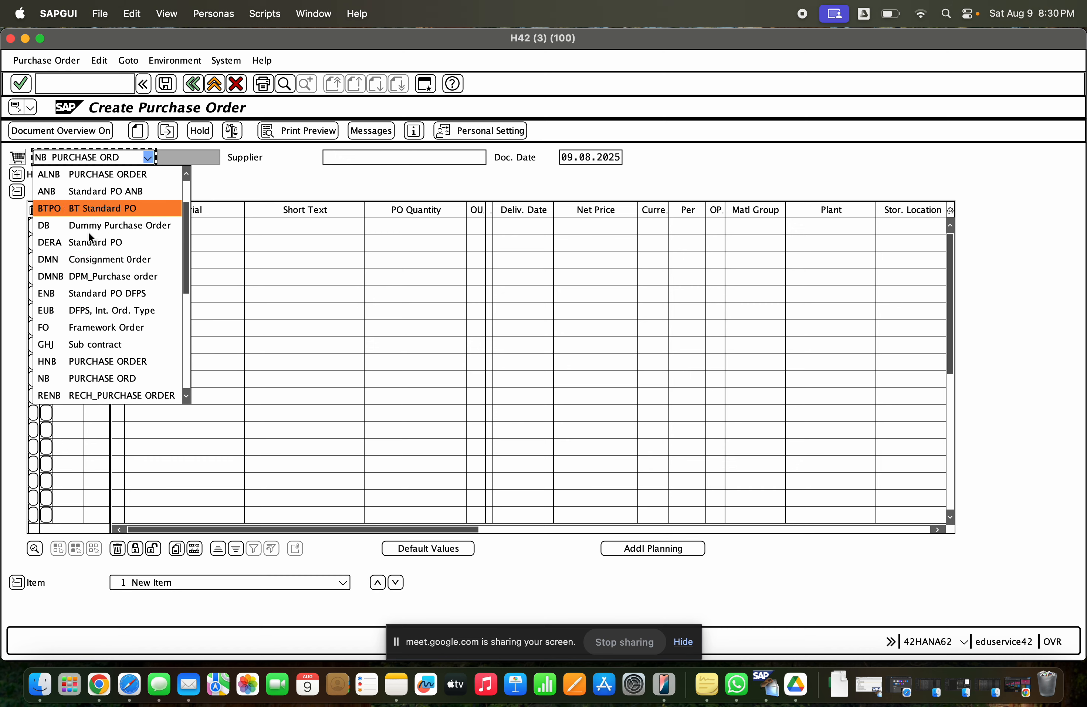
click(80, 324)
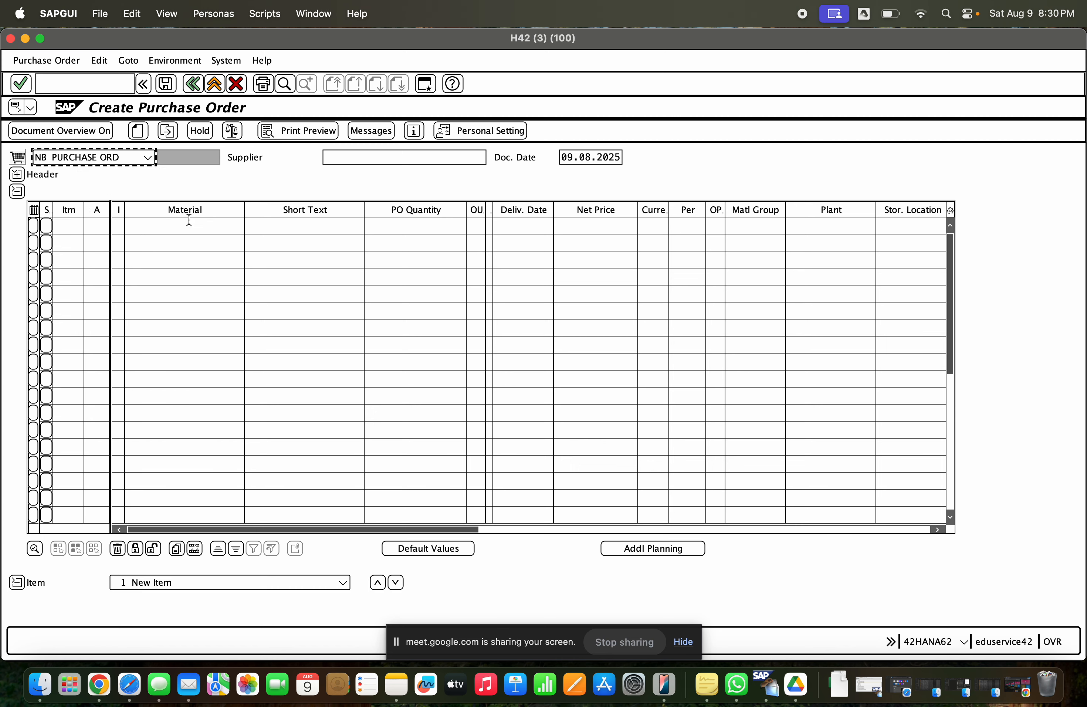
- Try to paste the clipboard value into the RFQ field of the first purchase order item
click(357, 154)
click(489, 529)
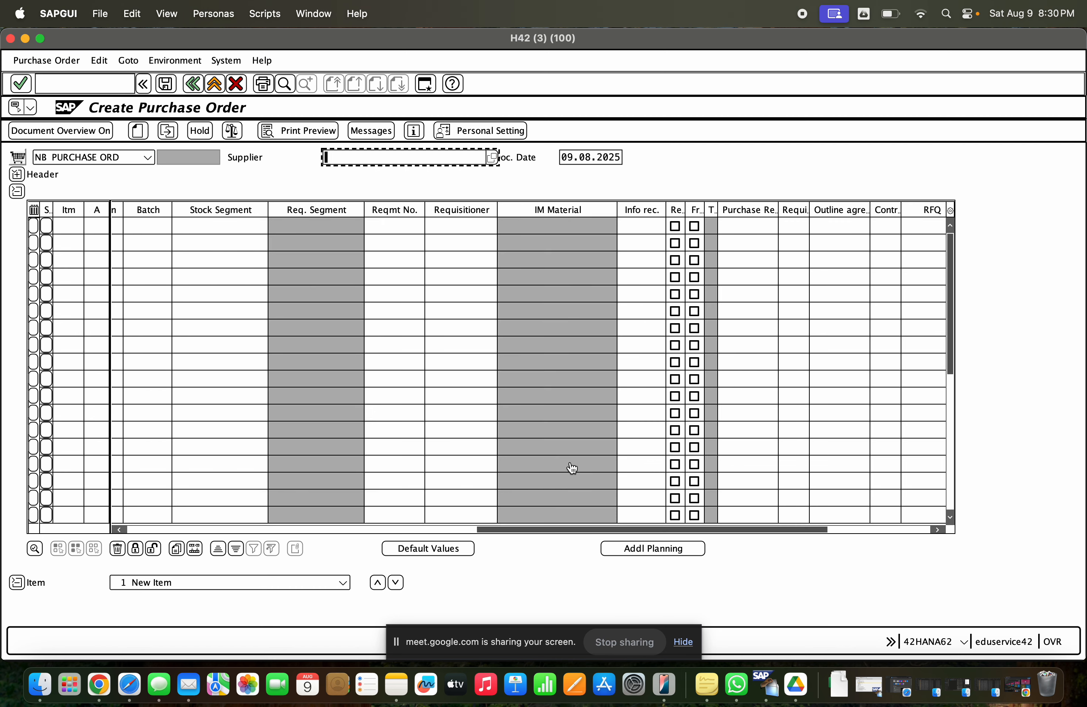
drag(592, 530, 694, 529)
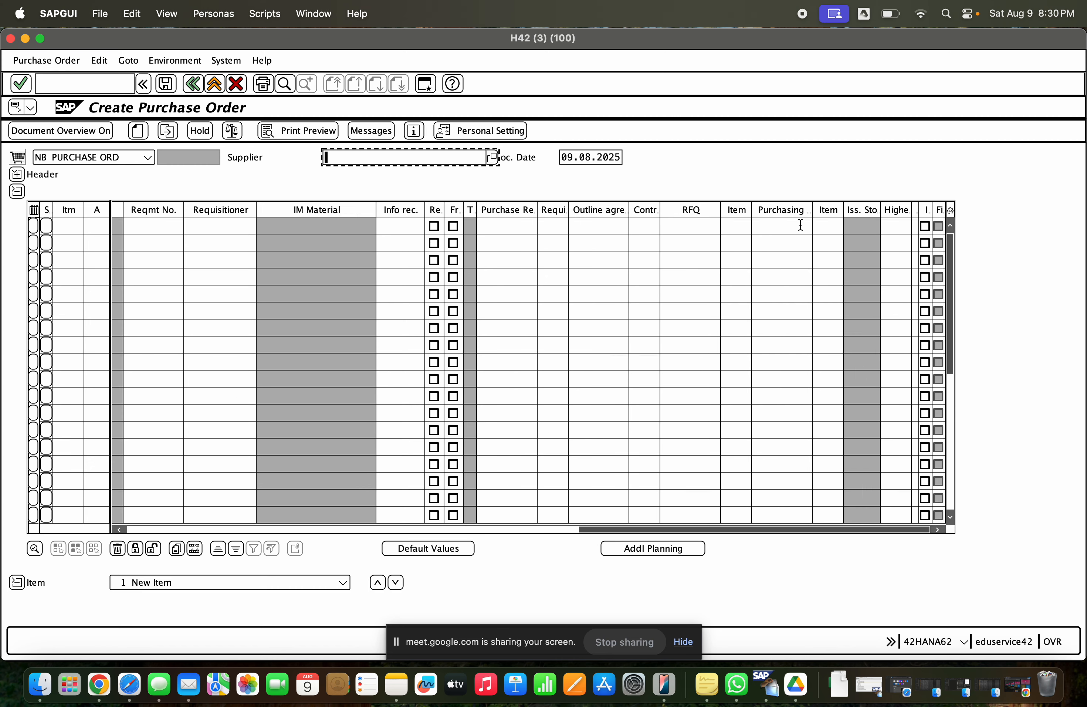
click(699, 226)
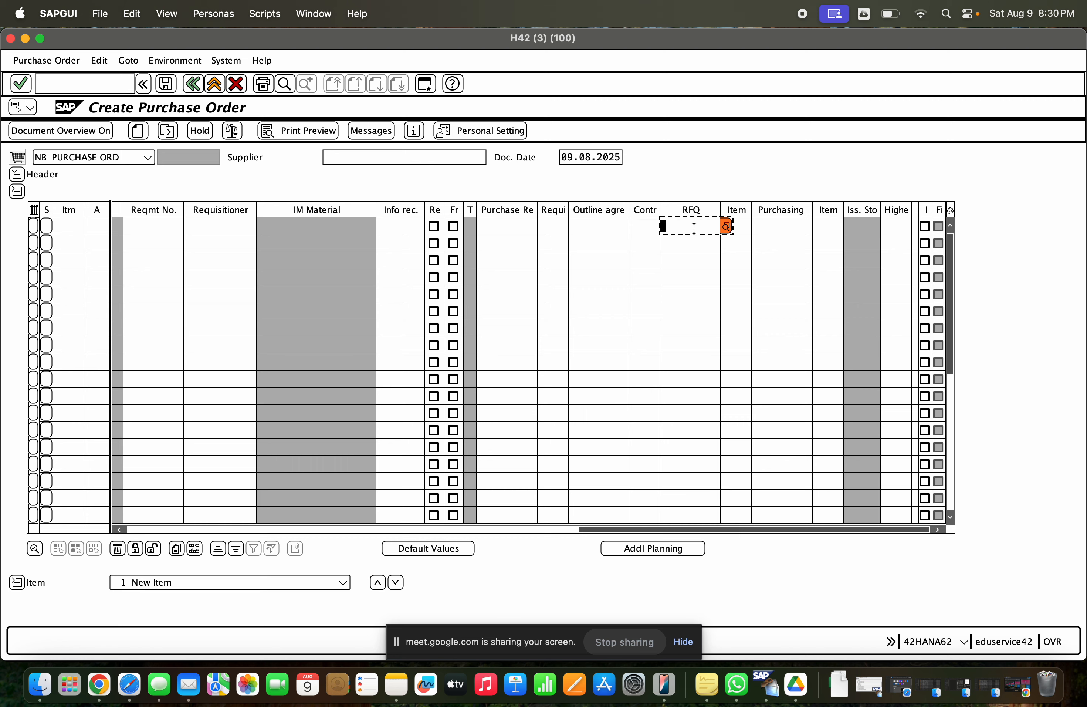
key(super+v)
key(super+z)
click(705, 229)
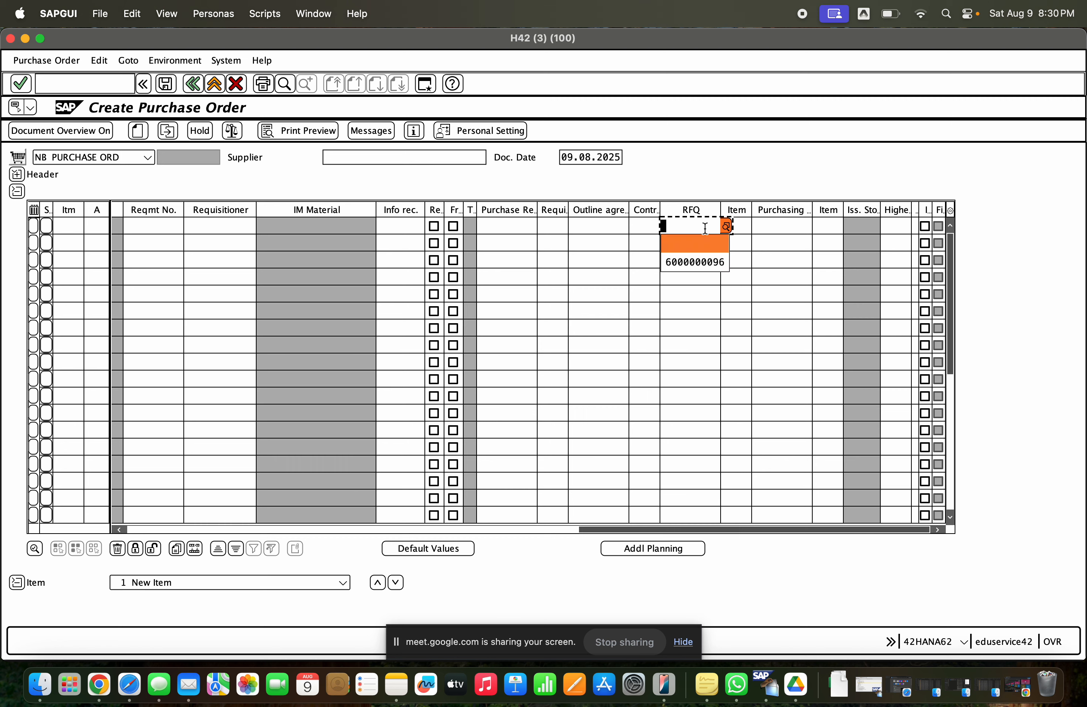
- Copy the RFQ number from the second-ranked quotation in the price comparison list and adopt it as the first purchase order item's RFQ reference
click(27, 38)
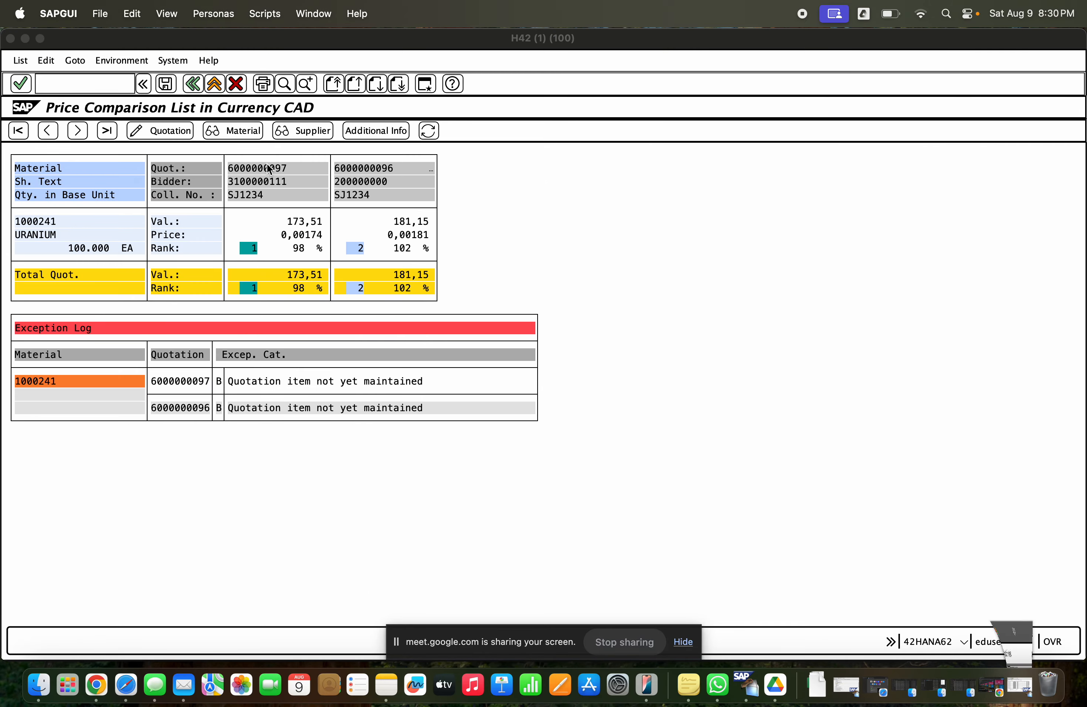
double_click(364, 169)
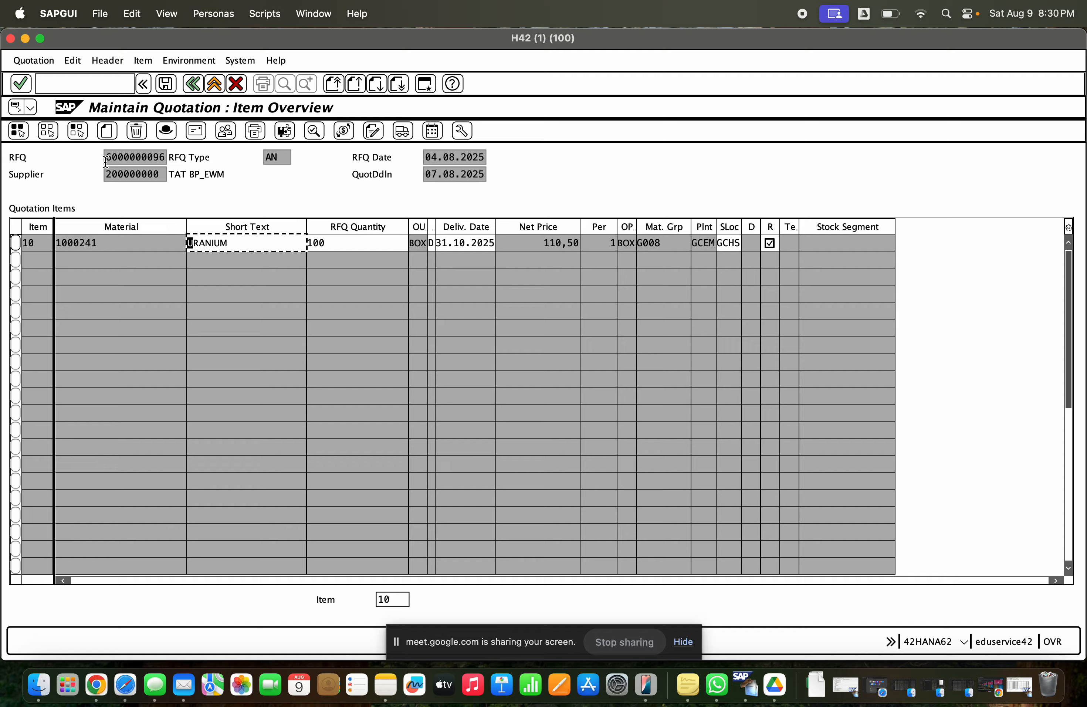
double_click(154, 158)
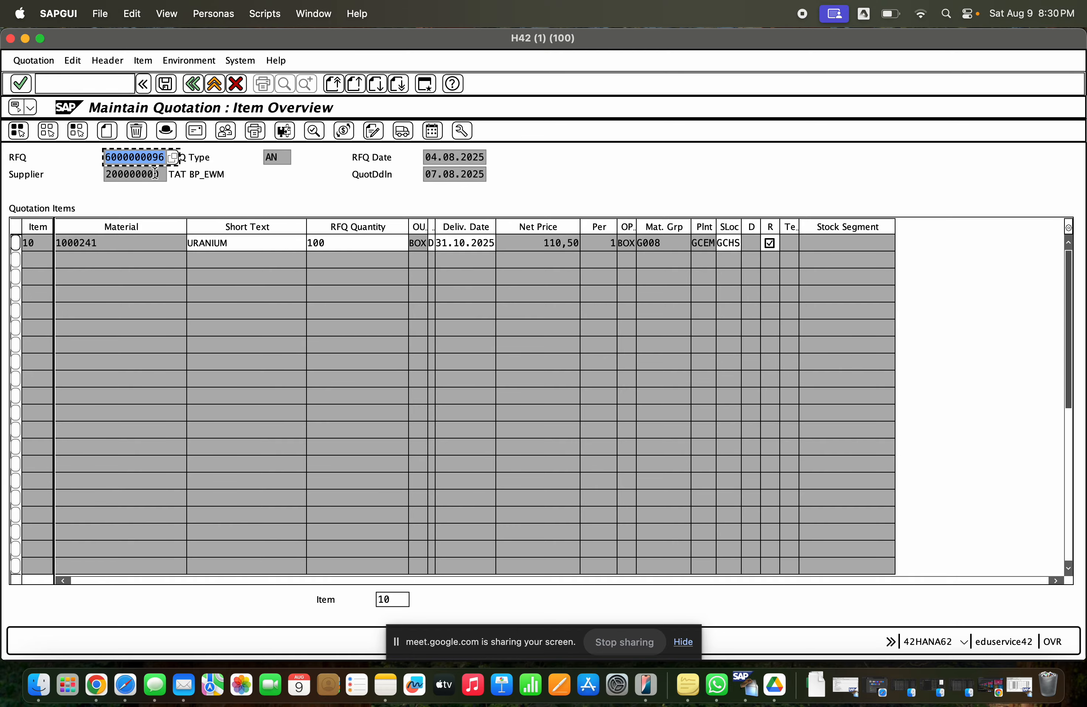
key(super+c)
click(1019, 685)
click(664, 226)
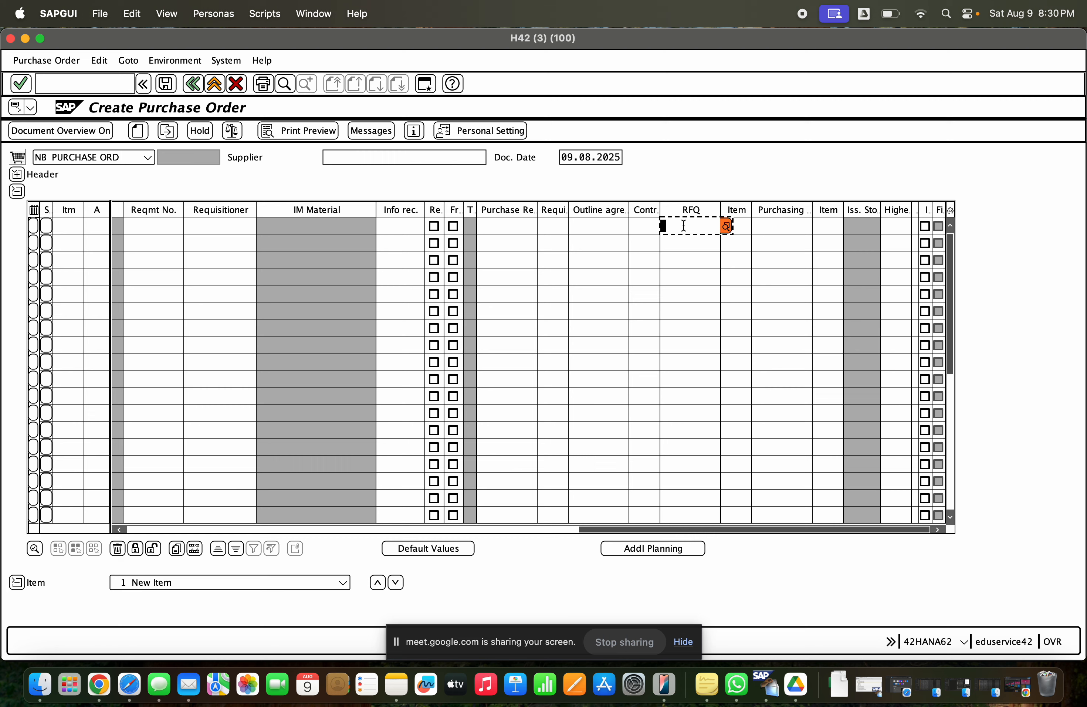
key(super+v)
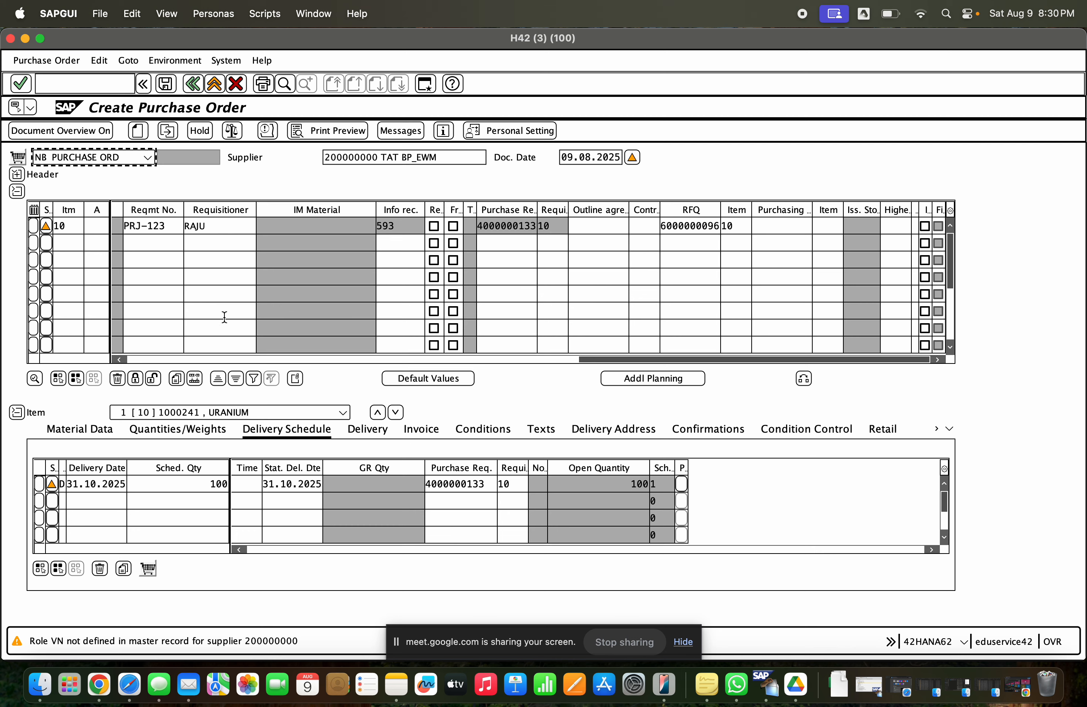
- Review the item data adopted from the RFQ, check the purchase order and open the long text of the rejected quotation item warning
click(198, 360)
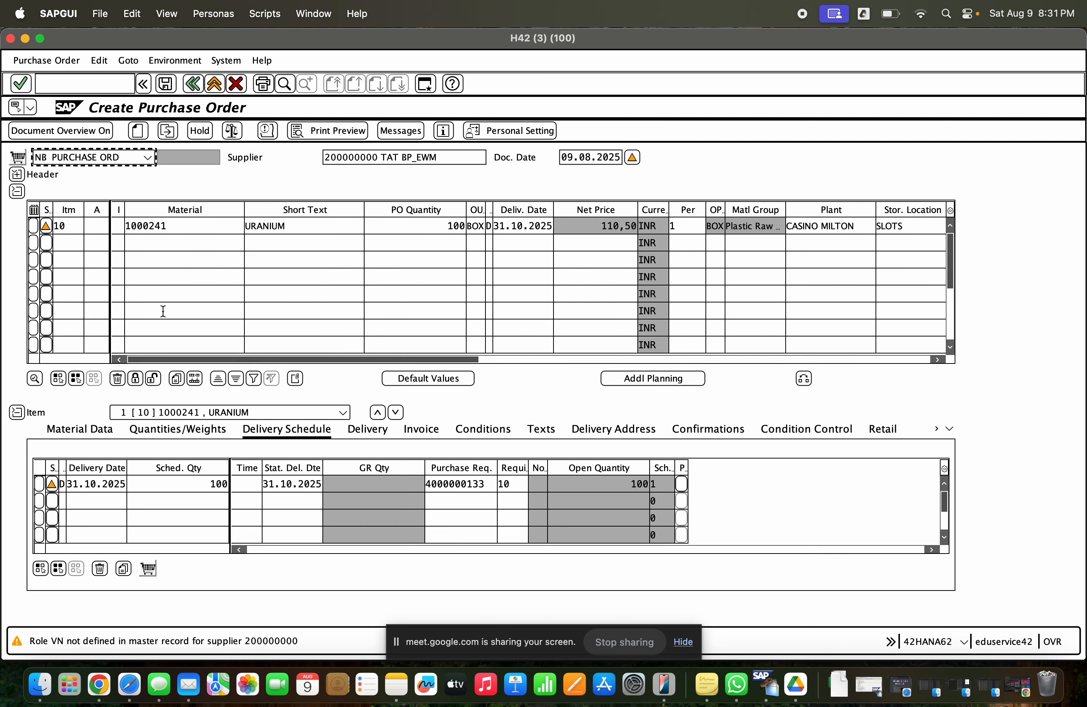
click(185, 226)
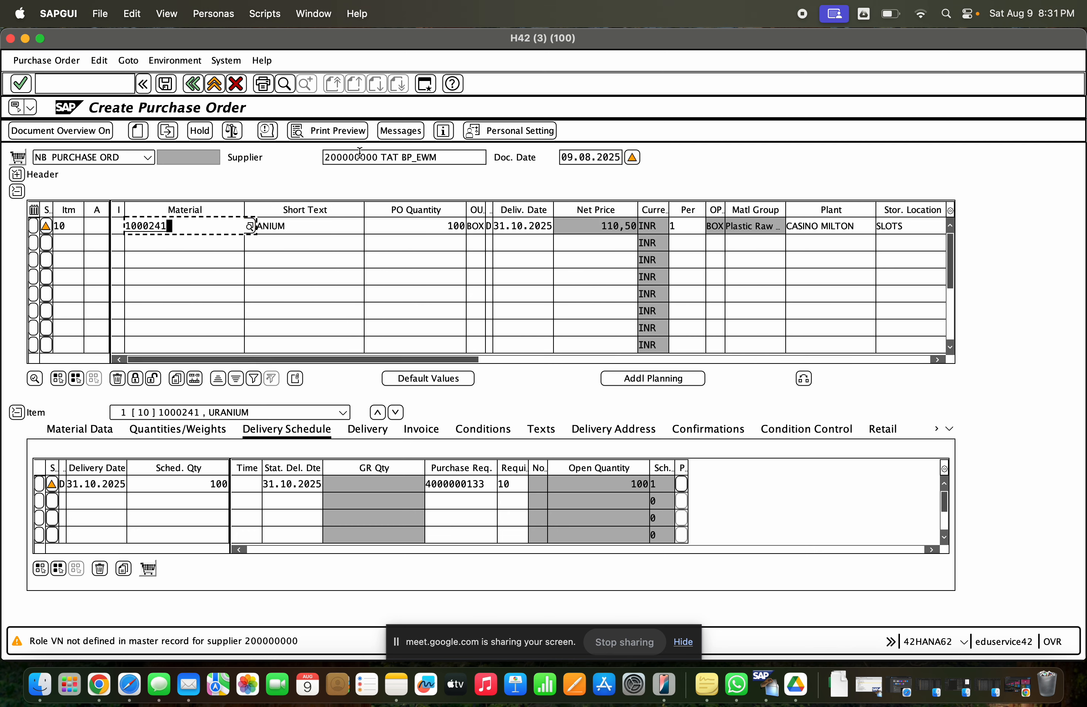
click(235, 137)
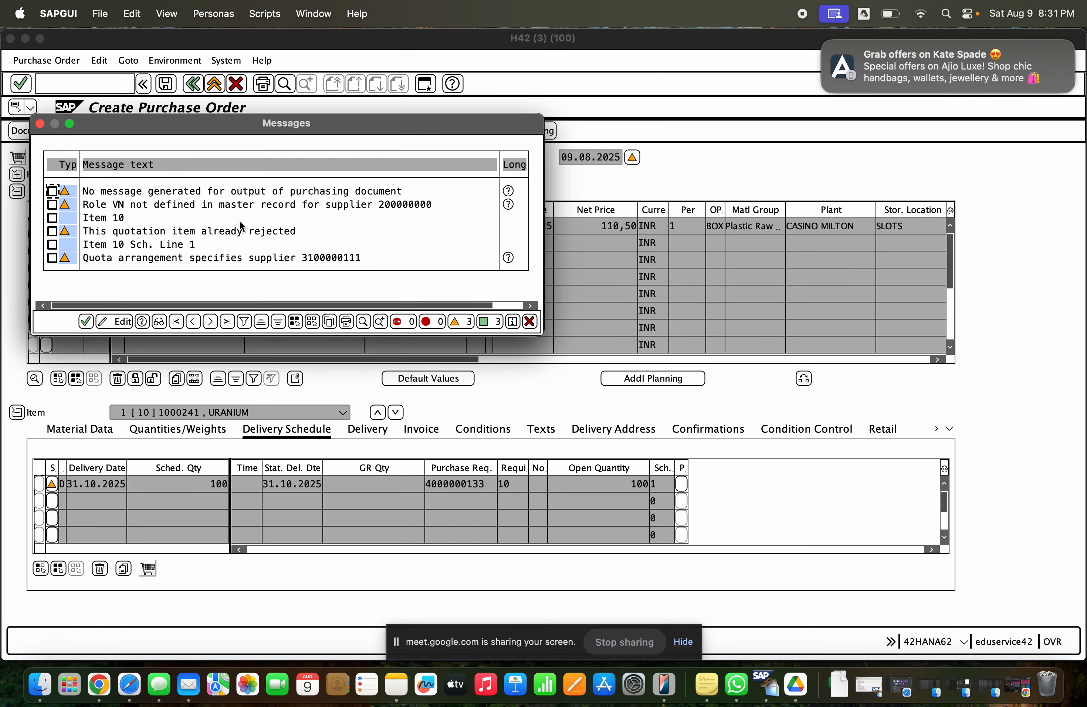
click(227, 232)
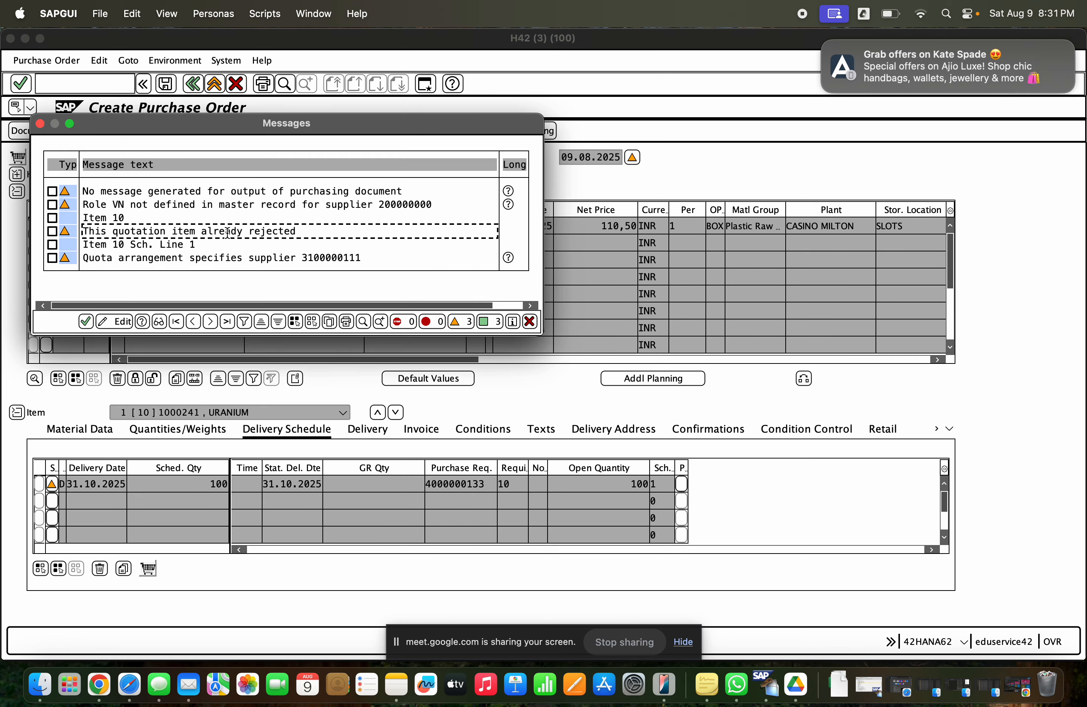
drag(85, 229, 304, 232)
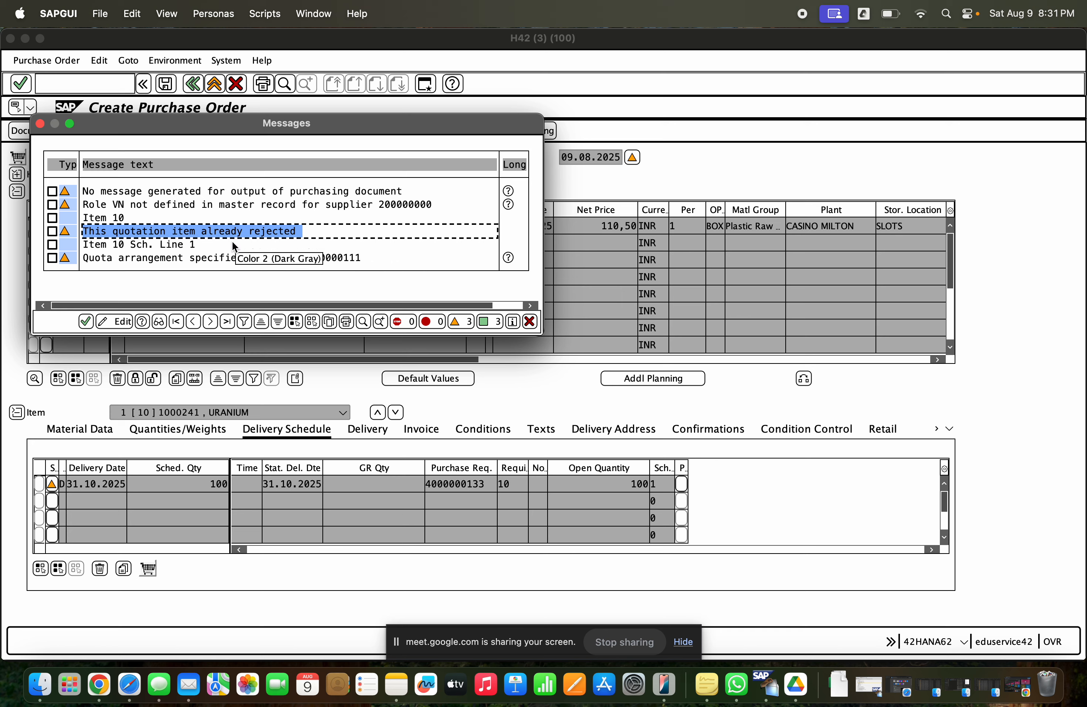
double_click(306, 230)
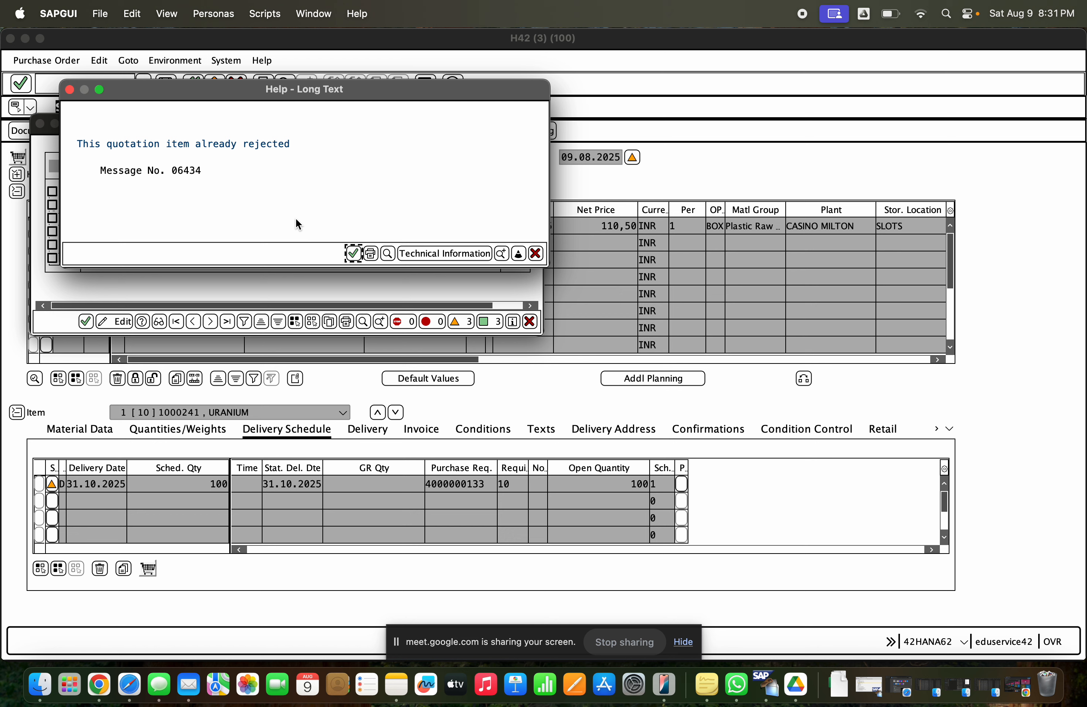
- Examine the message text and message number in the warning's long text, and close the long text and message list
click(194, 175)
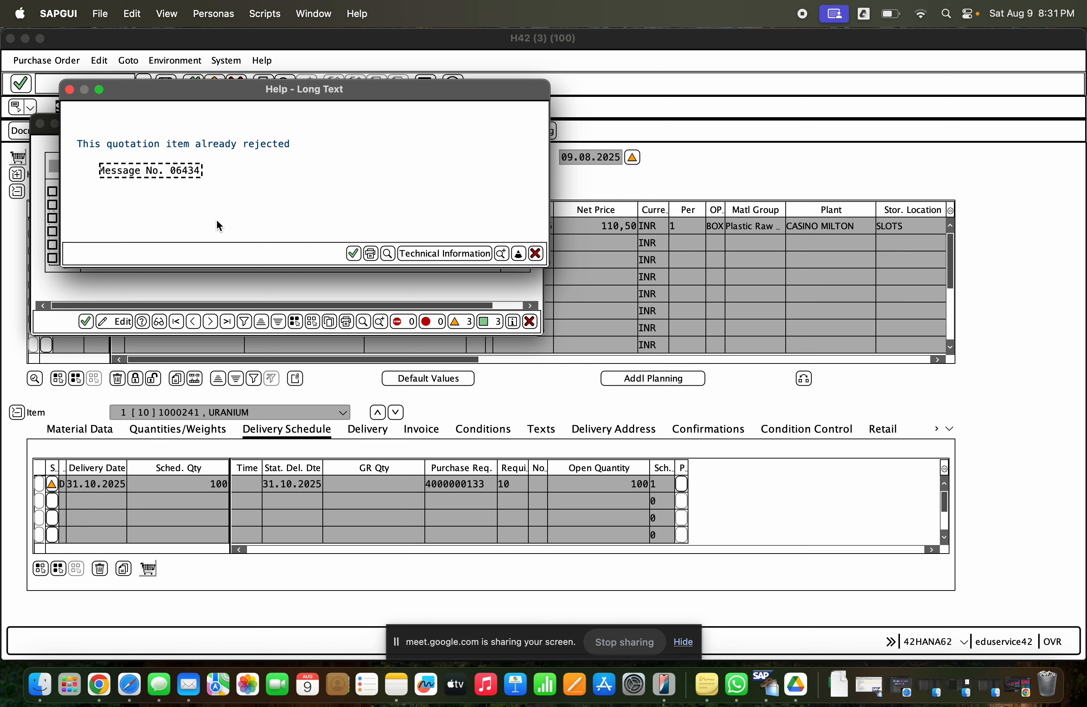
click(79, 144)
drag(79, 145, 301, 148)
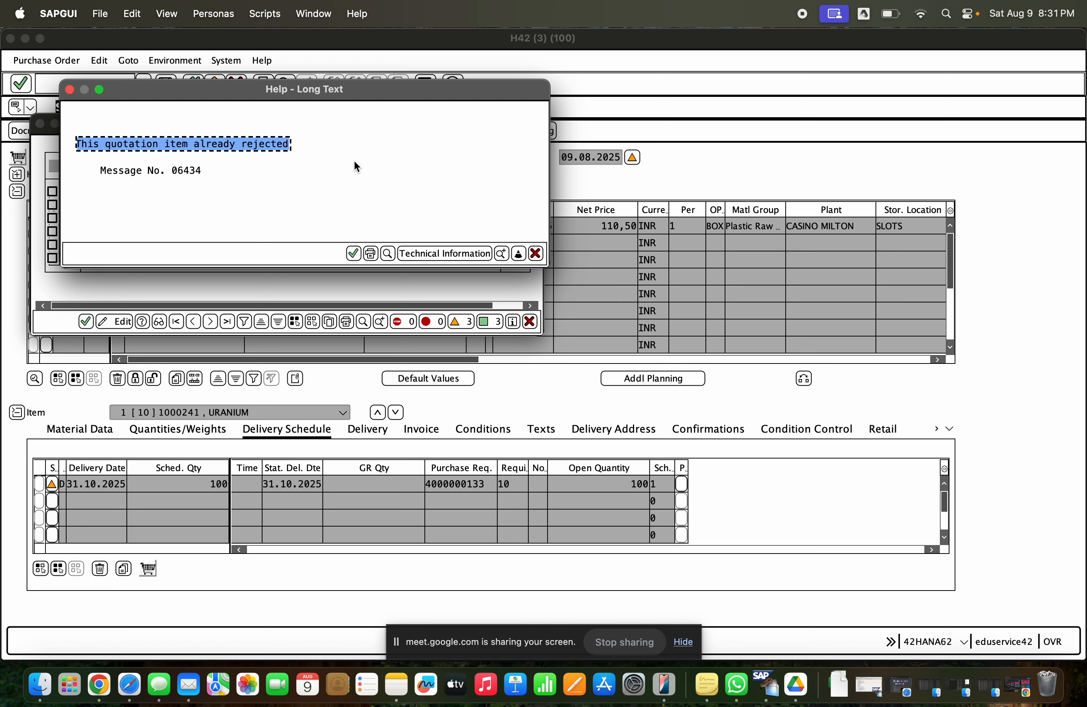
drag(222, 87, 380, 66)
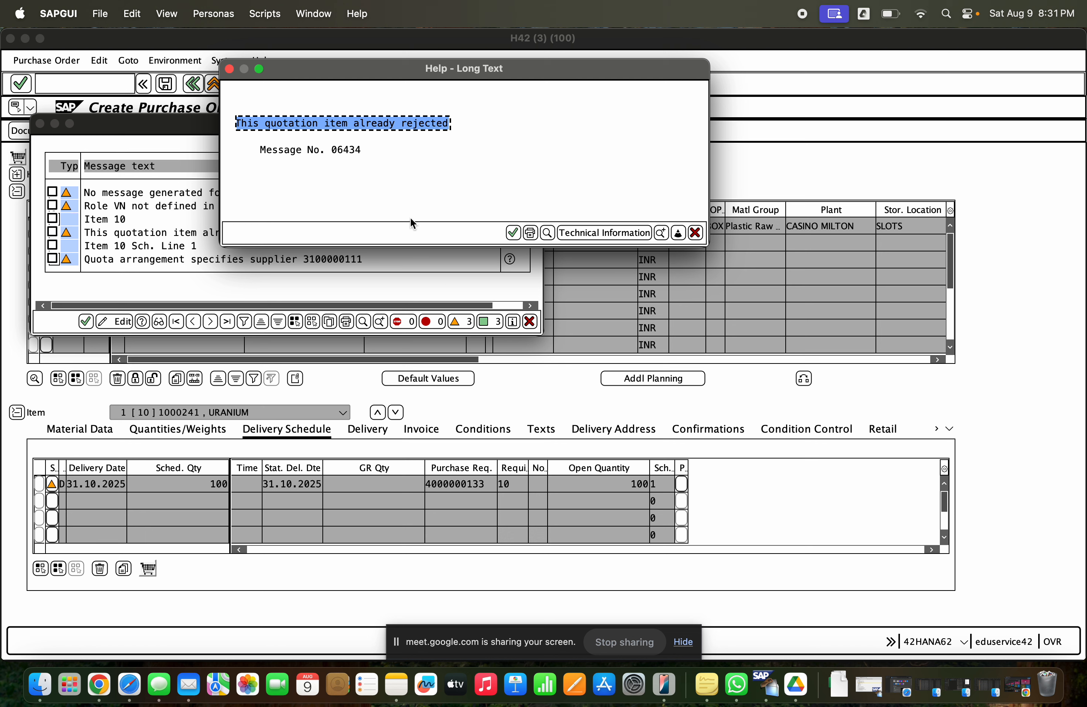
drag(332, 150, 364, 155)
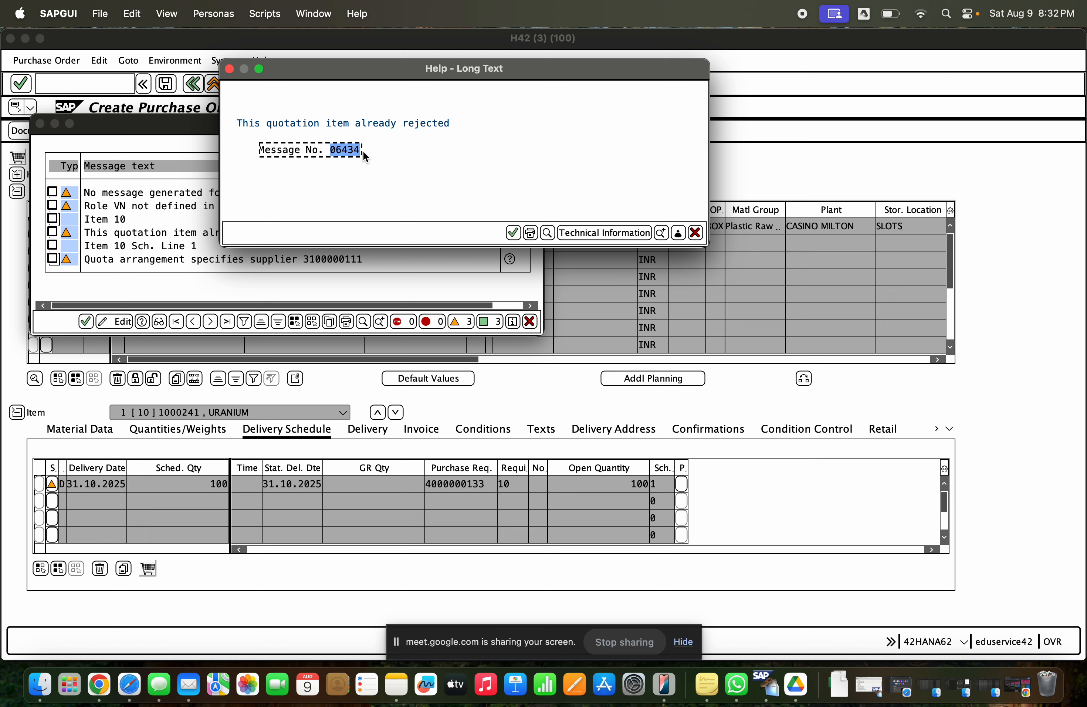
click(344, 150)
drag(344, 150, 333, 150)
click(344, 150)
drag(344, 150, 365, 151)
click(361, 149)
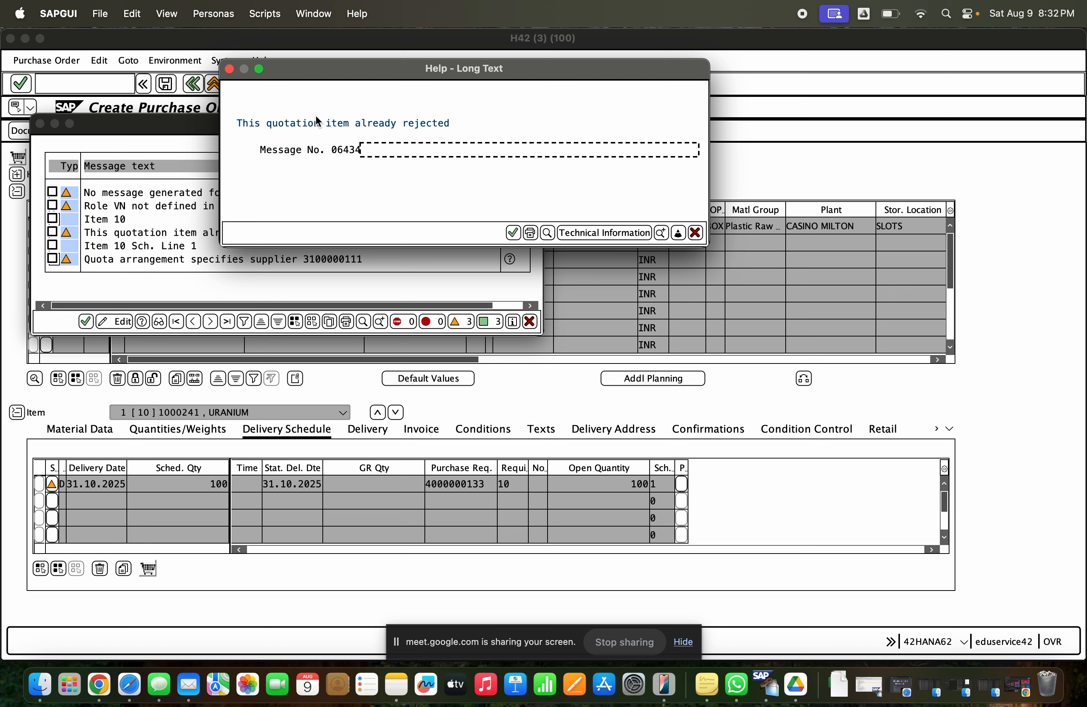
click(357, 149)
drag(332, 150, 362, 151)
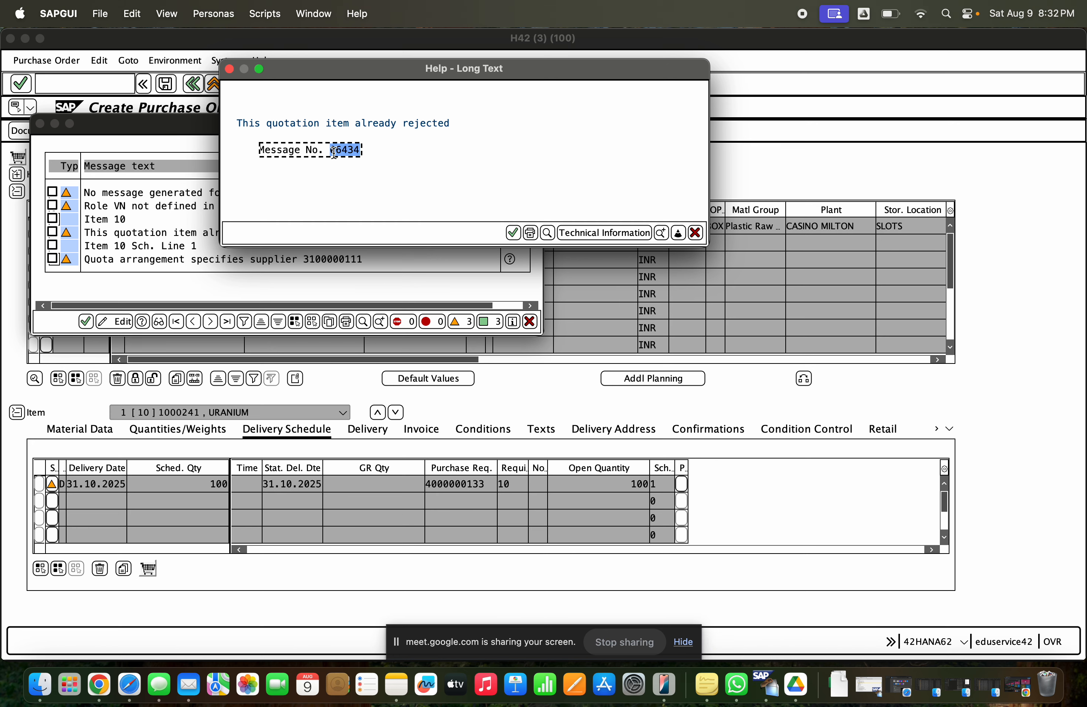
click(695, 233)
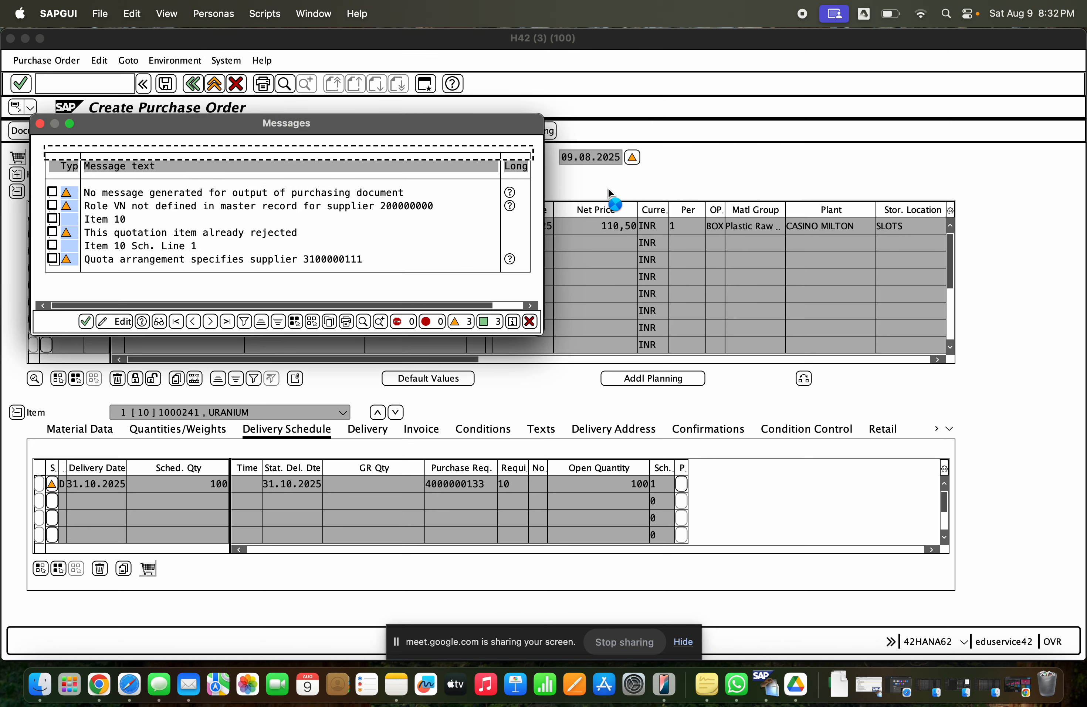
click(531, 321)
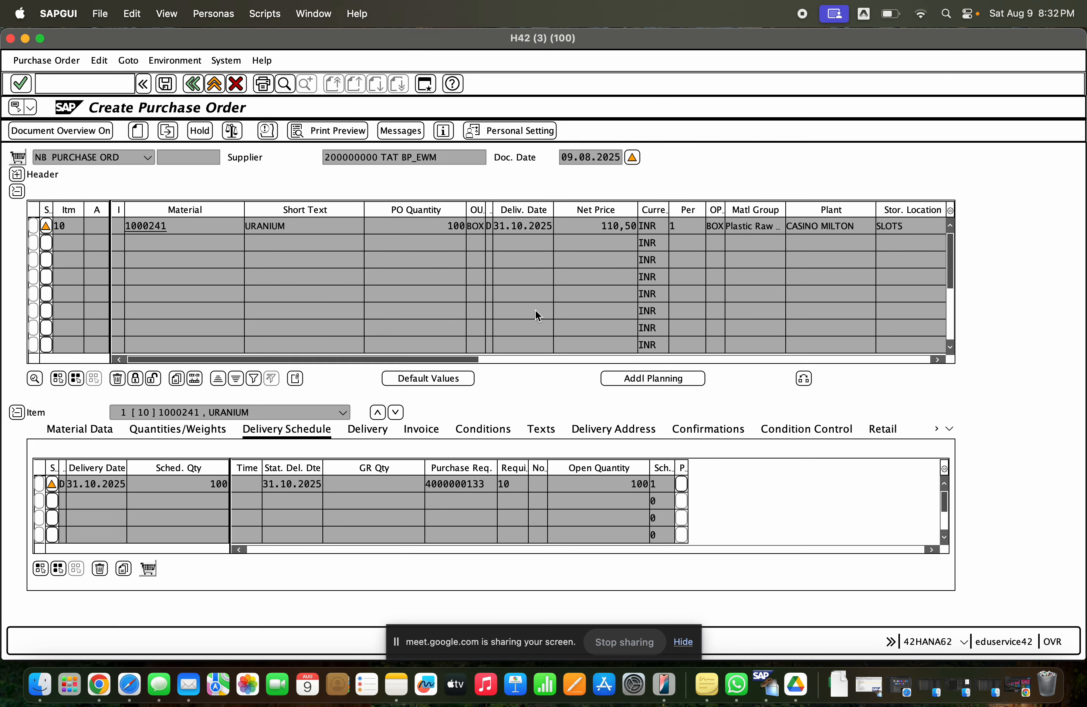
- Exit the purchase order without saving the document
click(110, 83)
text(/n)
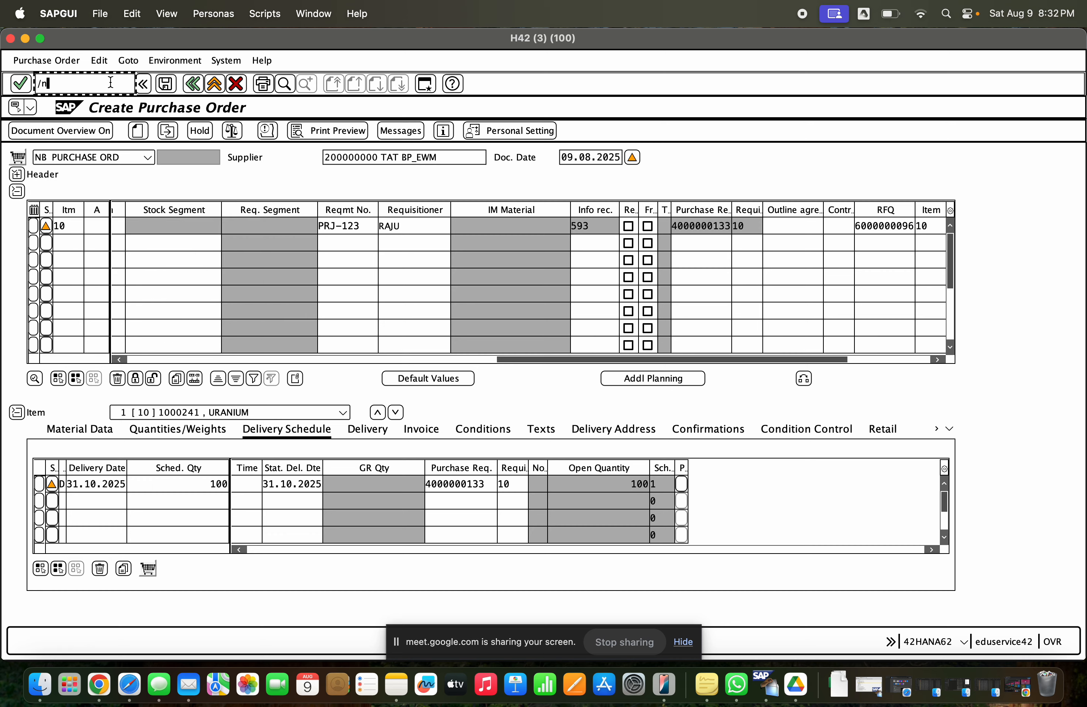
click(211, 85)
click(299, 220)
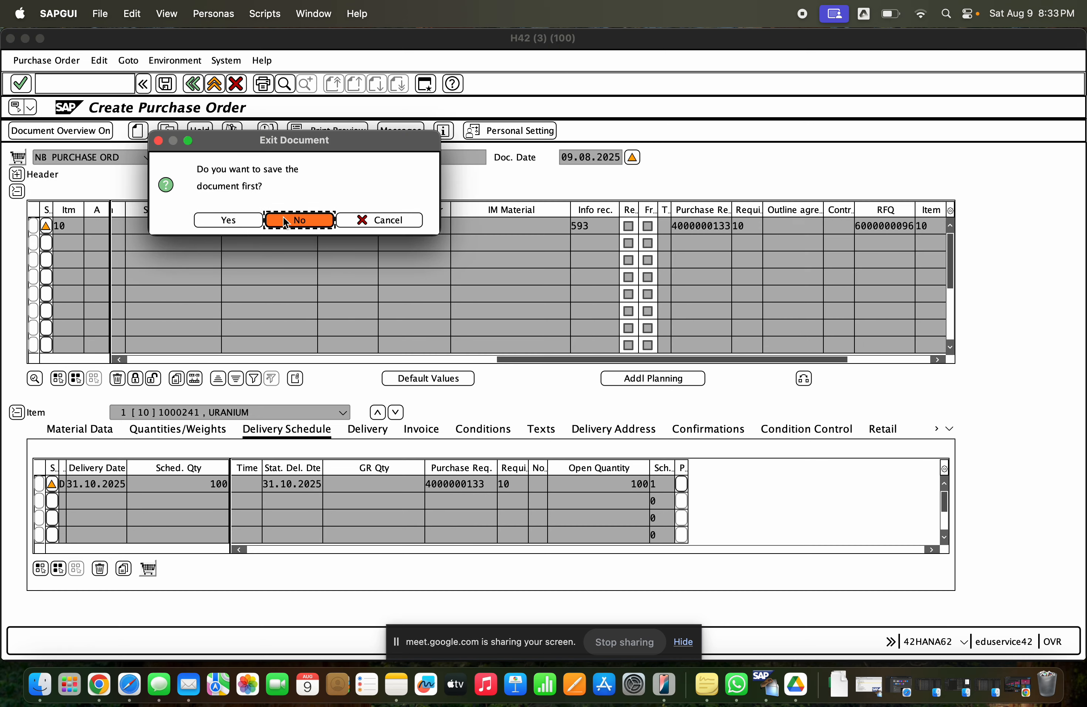
- Start transaction SPRO and open the SAP Reference IMG
text(spro)
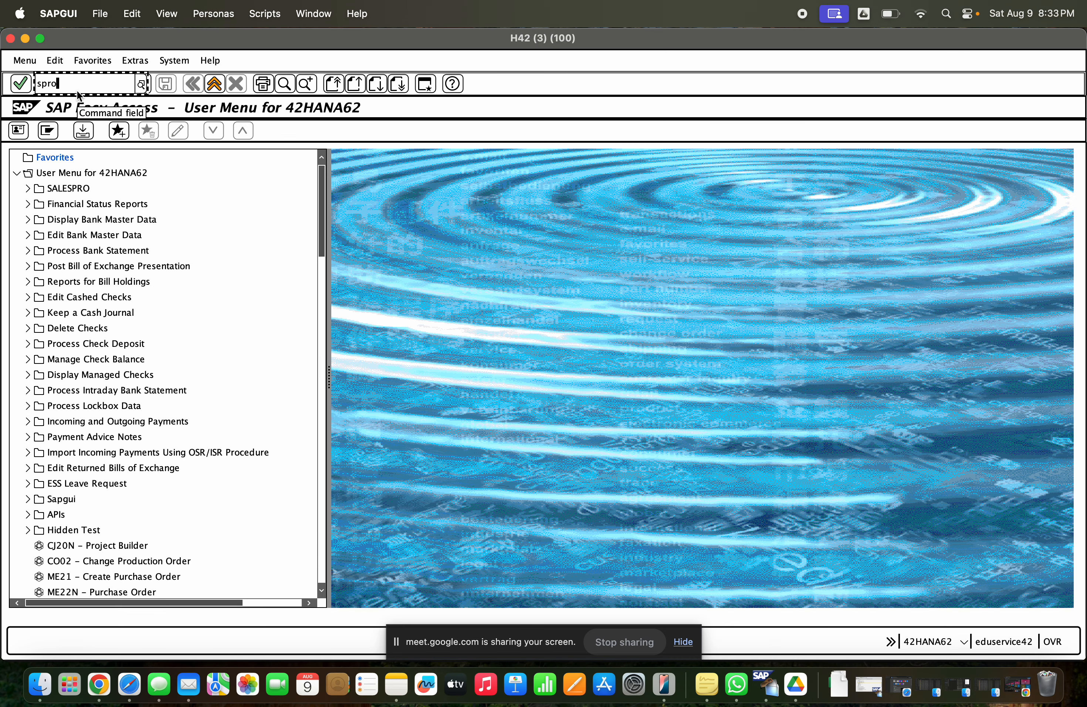
key(Return)
click(84, 130)
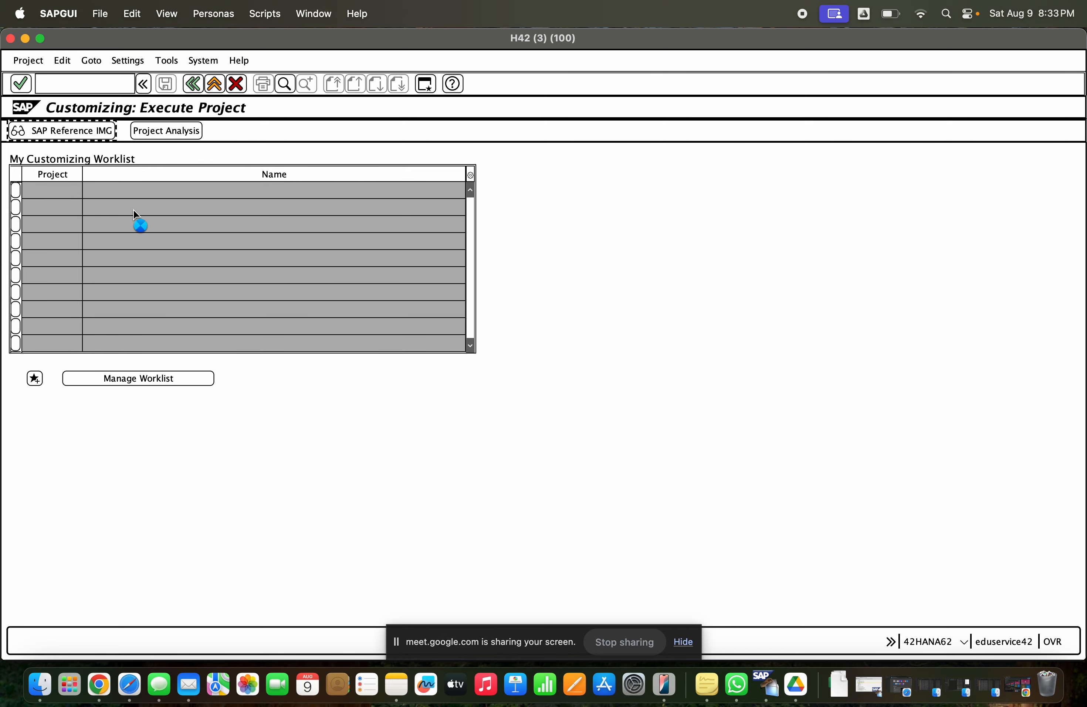
- Expand Materials Management, Purchasing and Environment Data in the Implementation Guide structure
scroll(137, 390, down, 4)
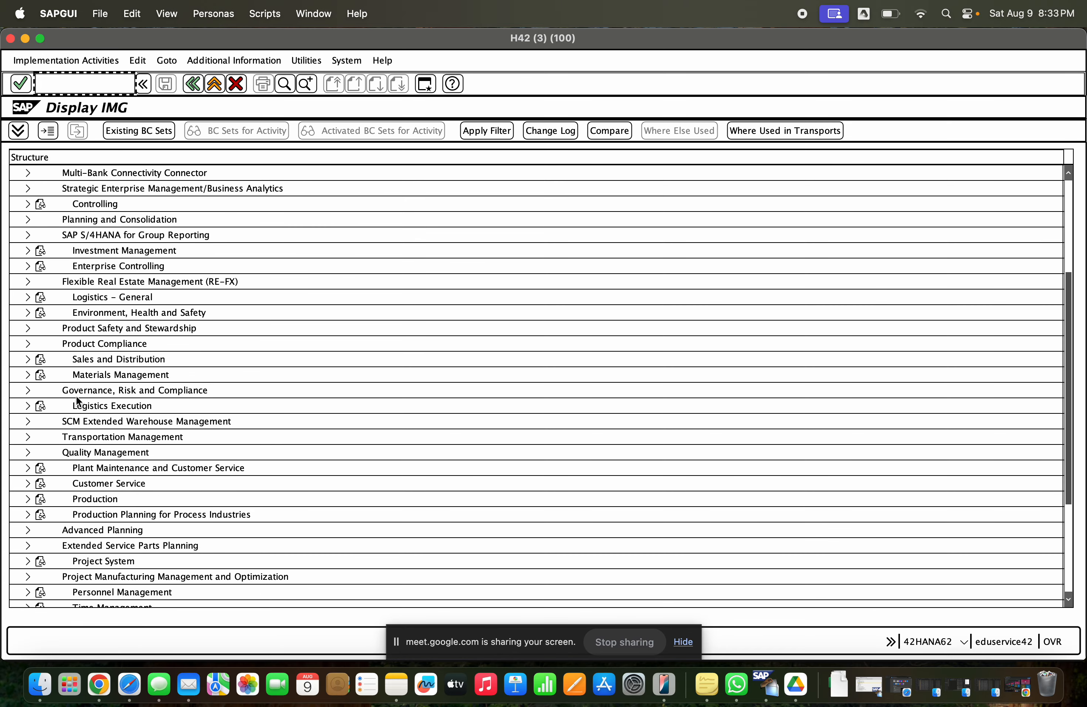
scroll(76, 399, down, 4)
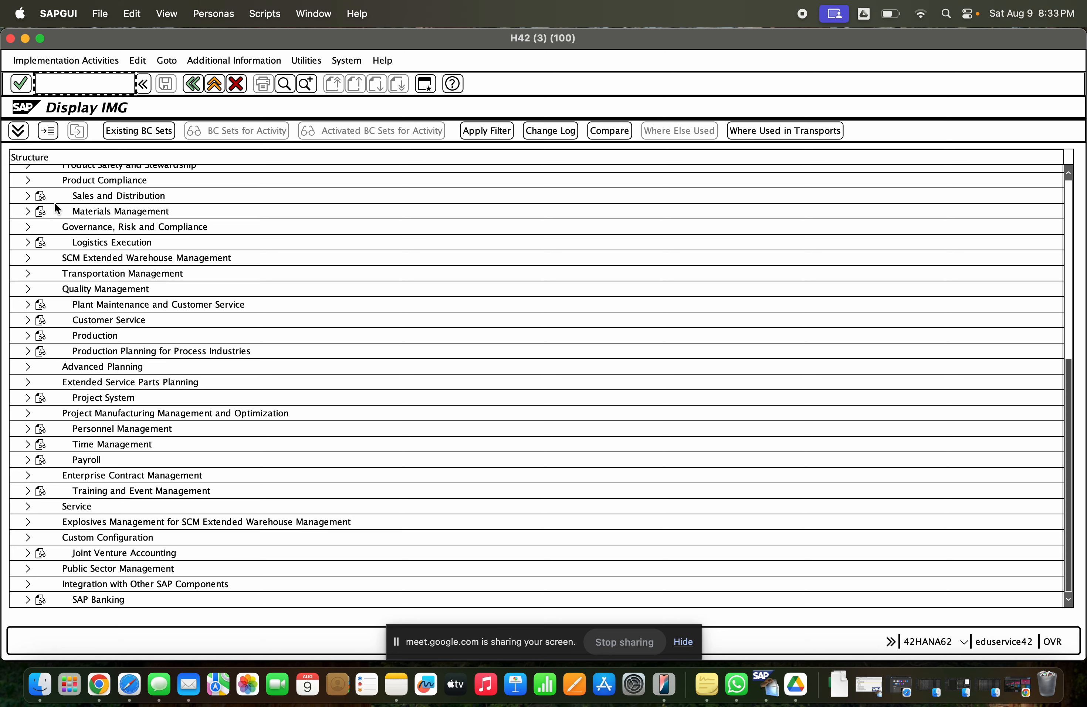
scroll(103, 261, up, 8)
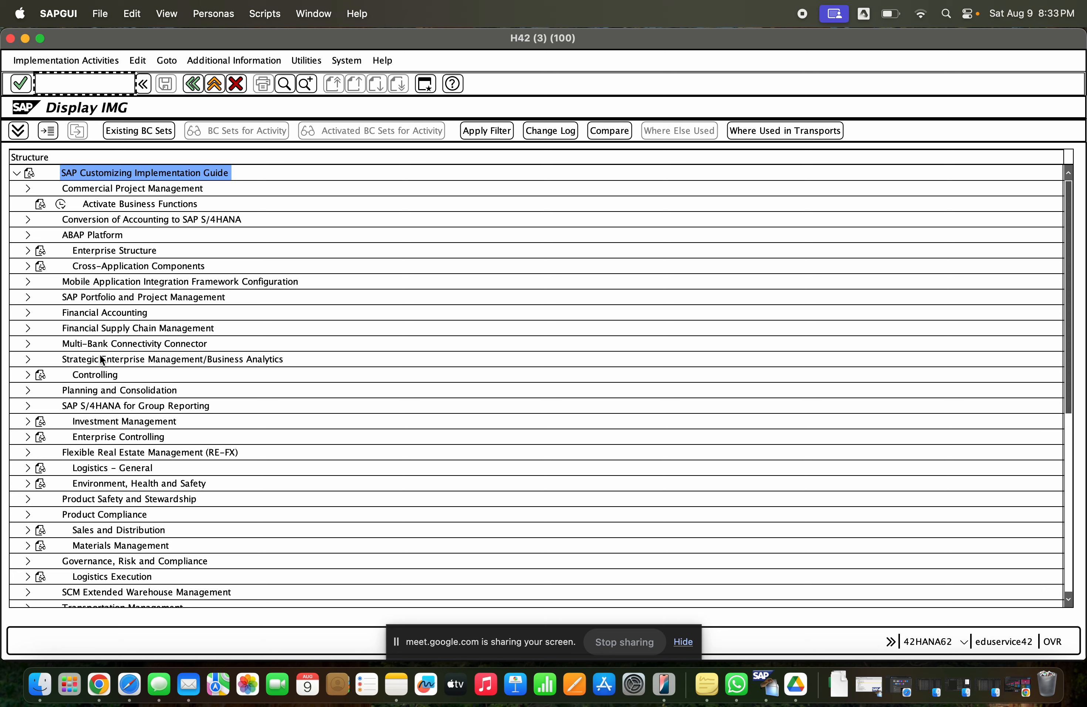
click(107, 391)
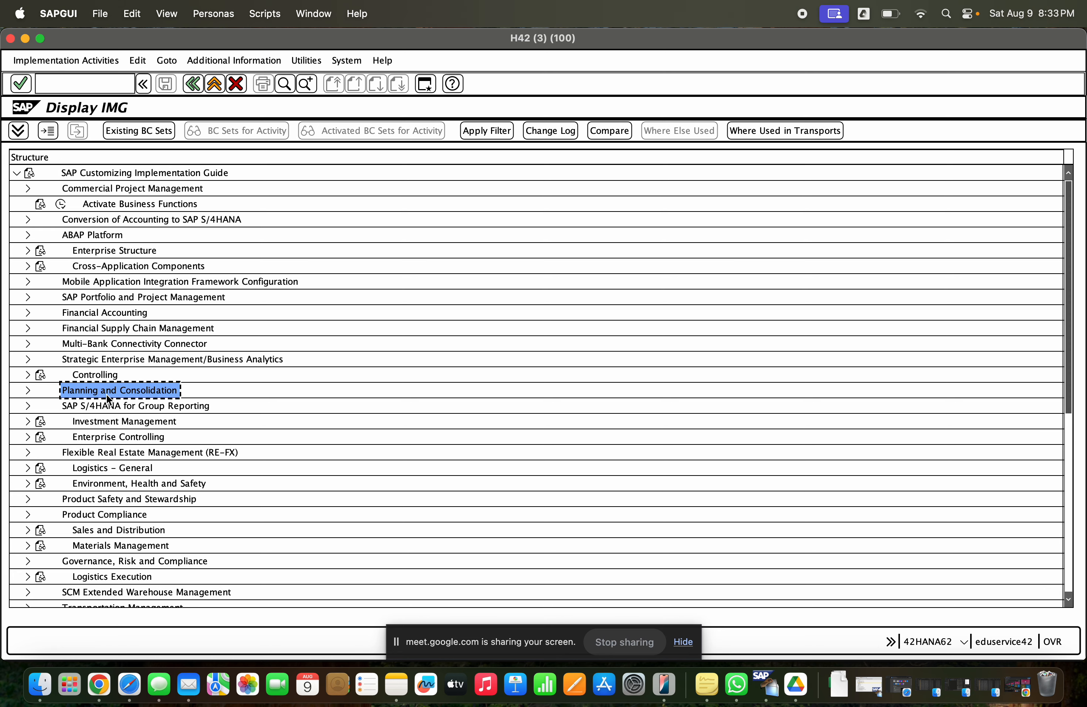
scroll(124, 415, down, 4)
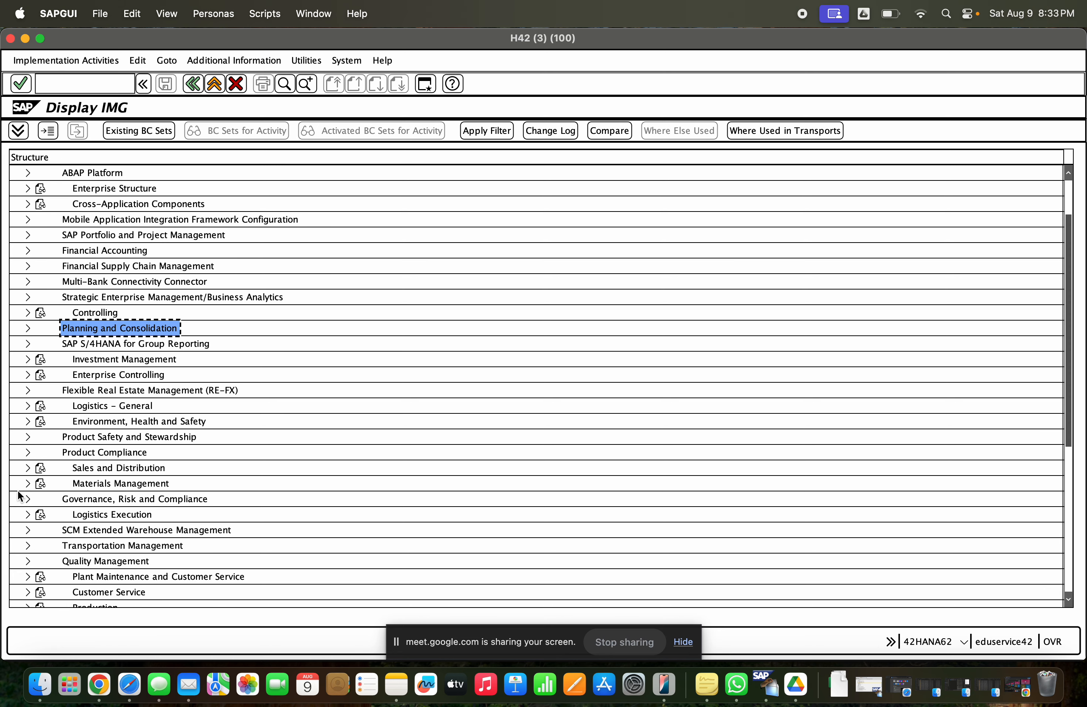
click(27, 484)
scroll(100, 455, down, 5)
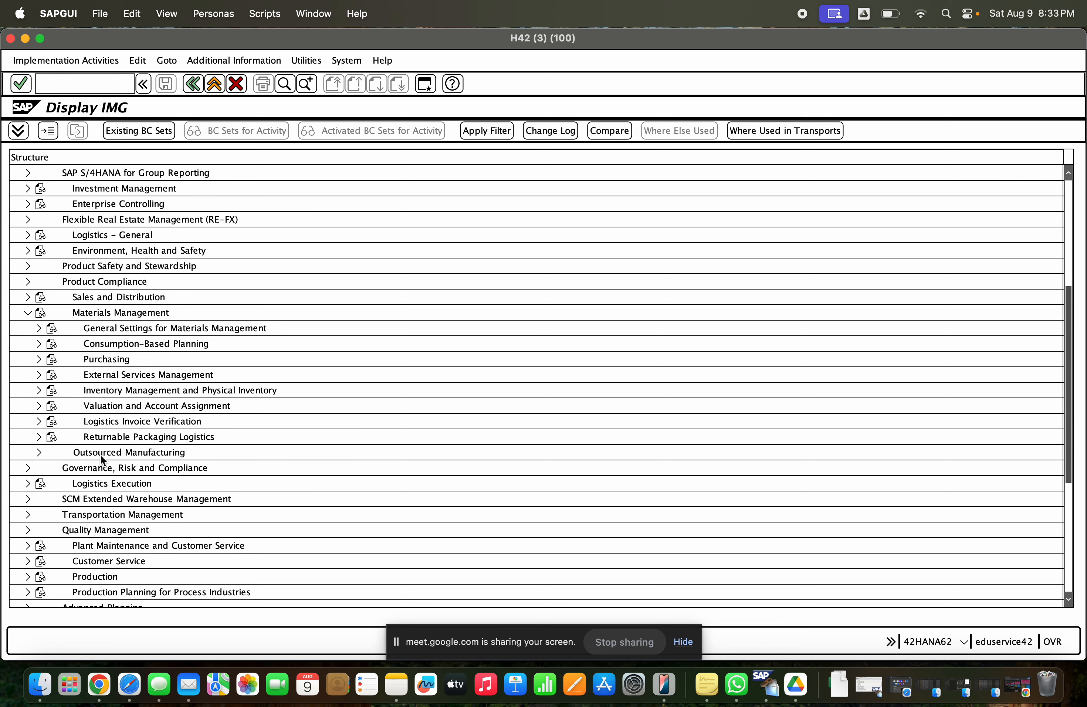
click(36, 358)
scroll(129, 342, up, 4)
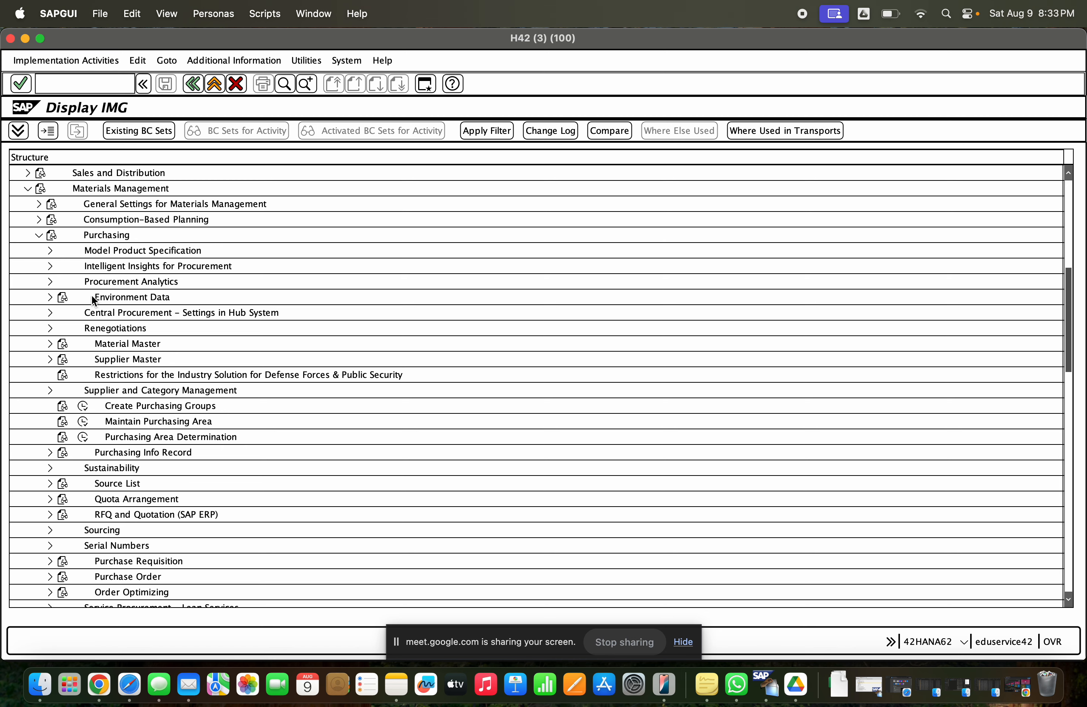
click(49, 296)
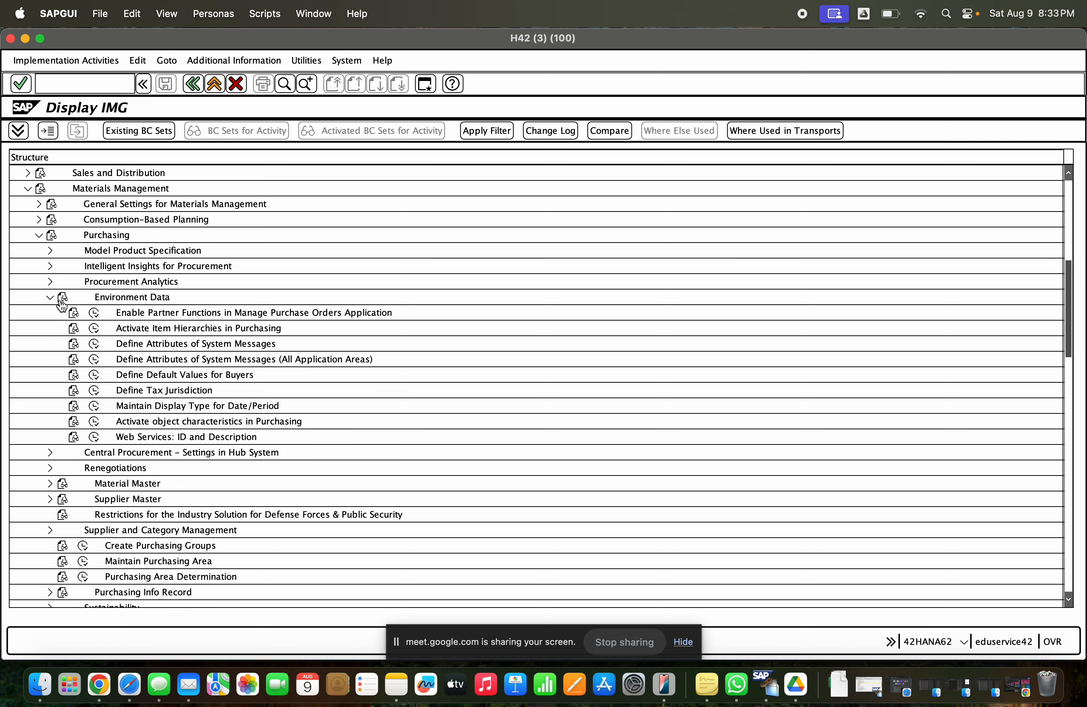
- Execute Define Attributes of System Messages and open its System messages activity
click(219, 327)
click(237, 348)
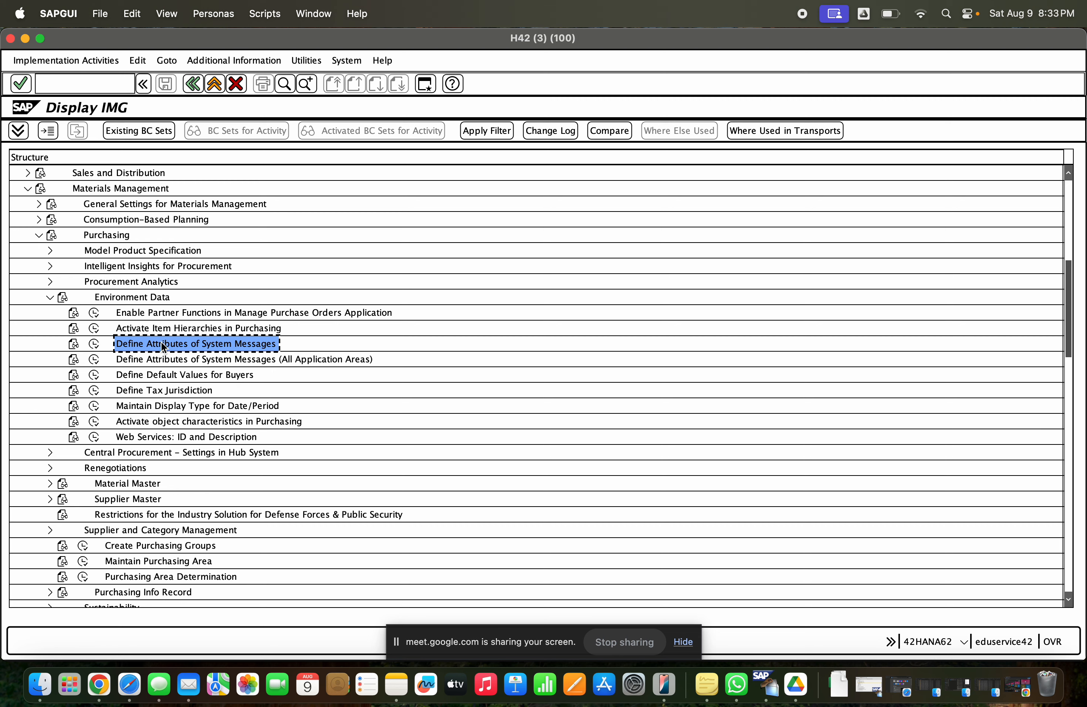
click(94, 346)
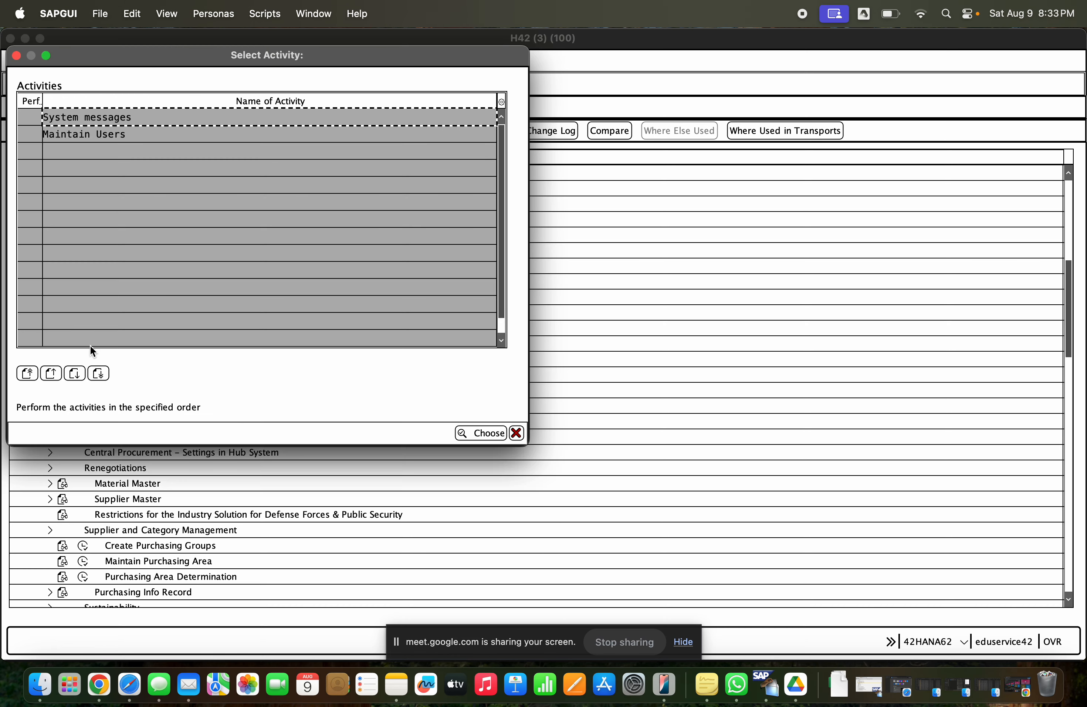
click(107, 136)
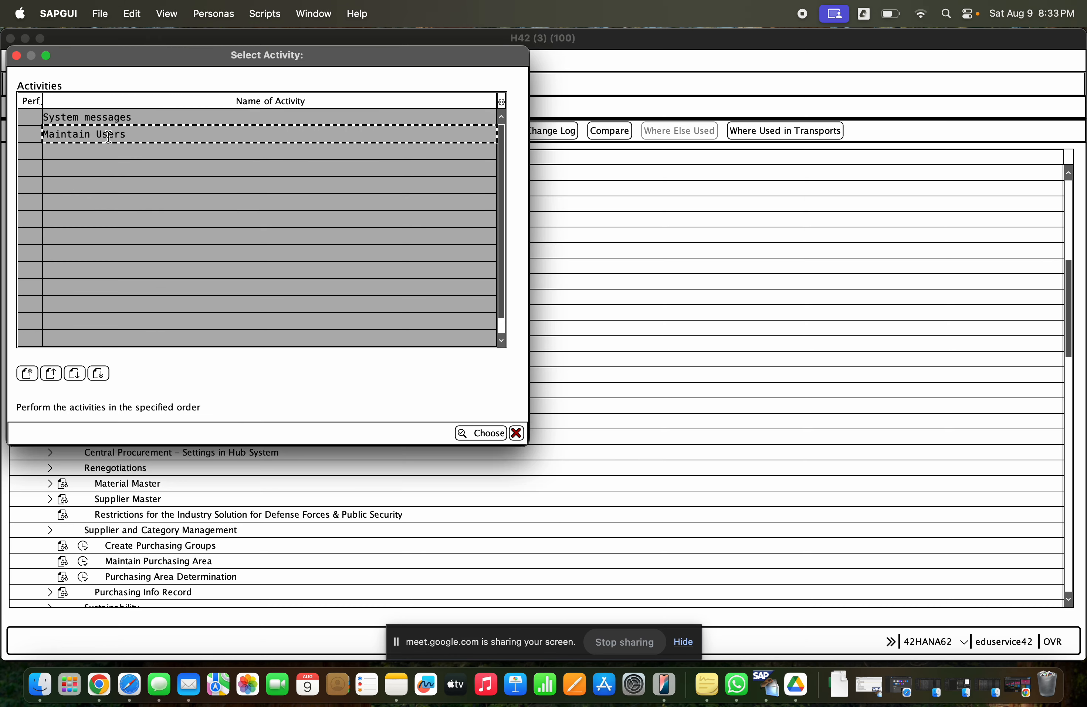
double_click(107, 120)
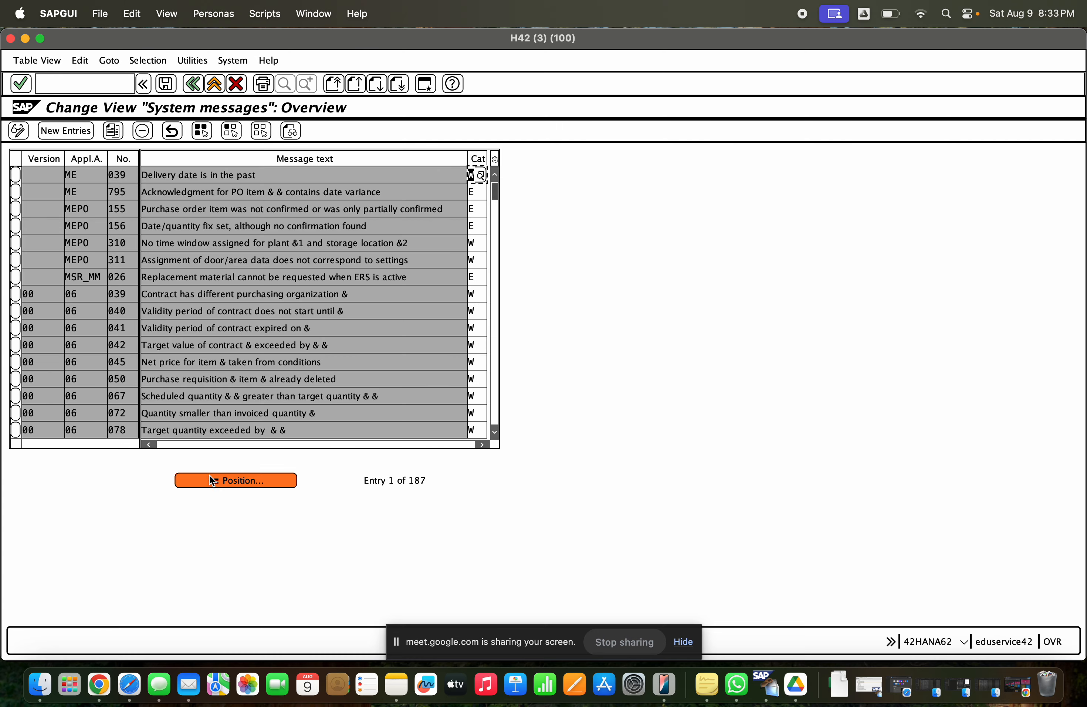
- Try to position the system messages list at area 06, message 434, with the version left blank
click(210, 478)
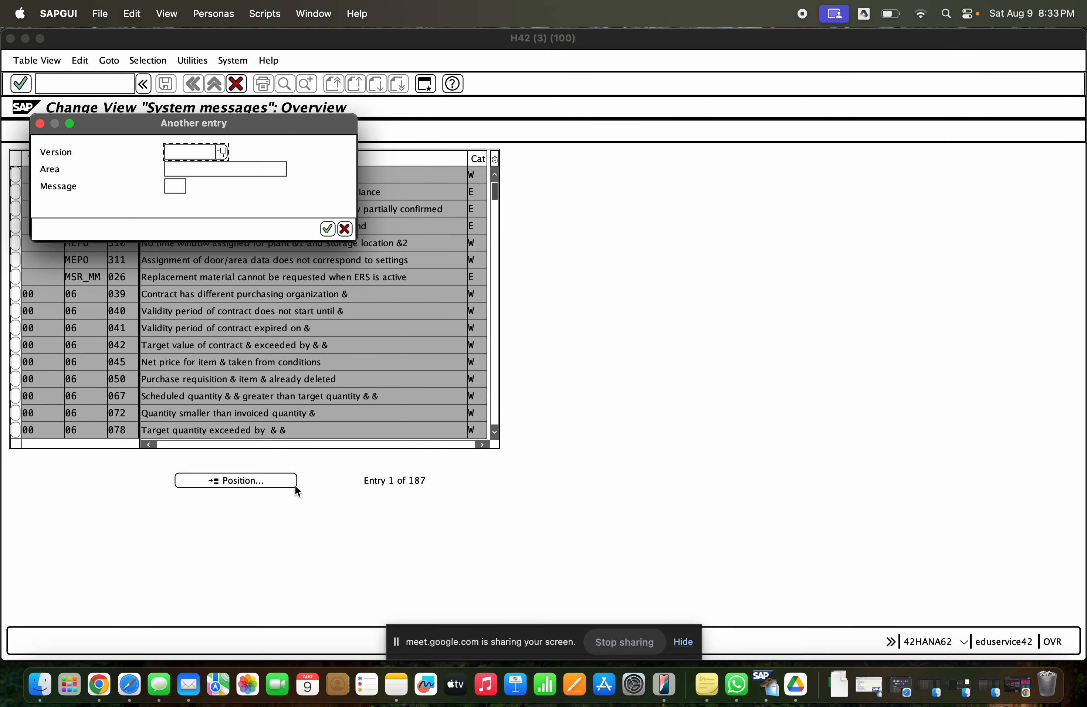
text(06)
key(Tab)
key(shift+Tab)
key(BackSpace)
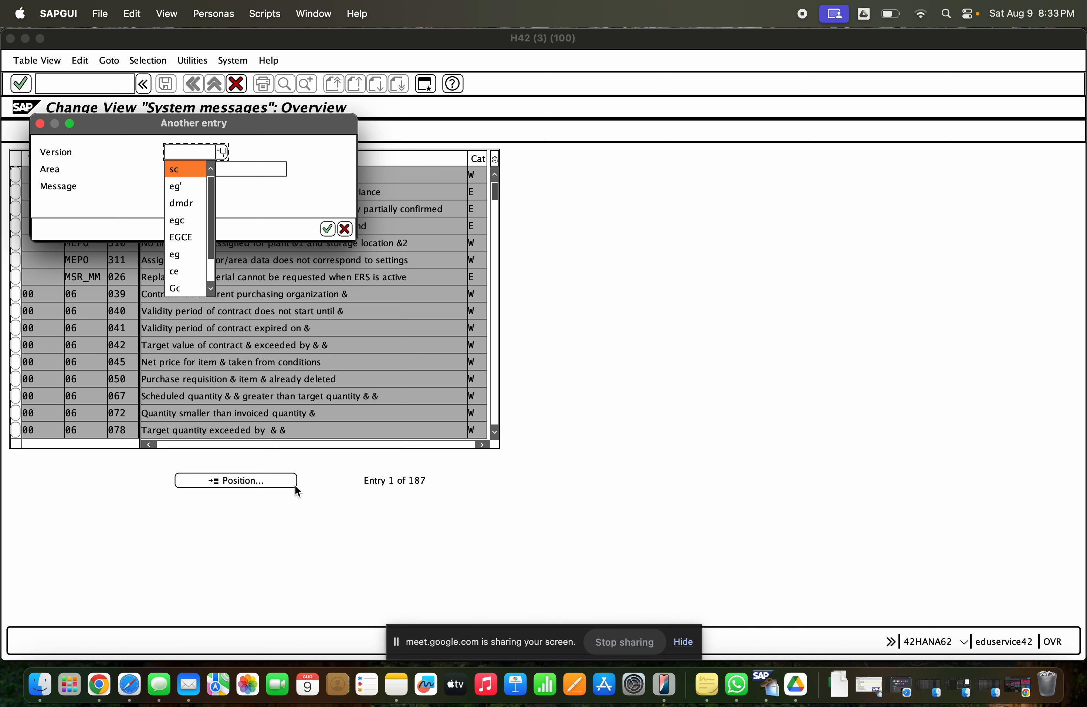
key(Return)
text(06)
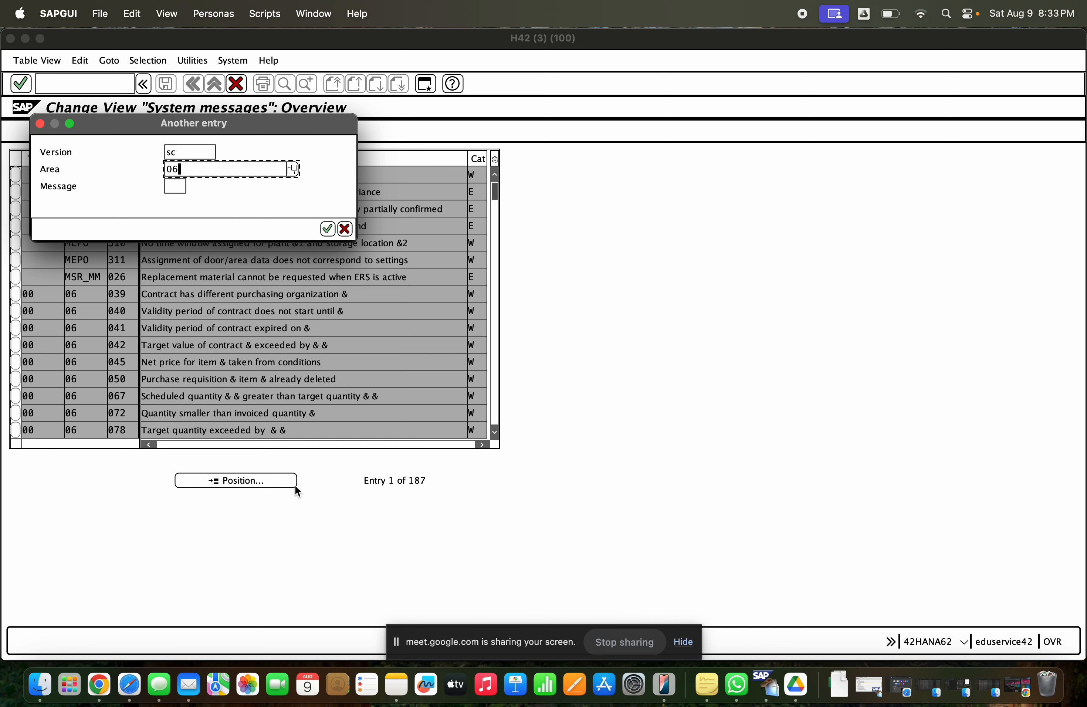
key(shift+Tab)
key(BackSpace)
key(BackSpace)
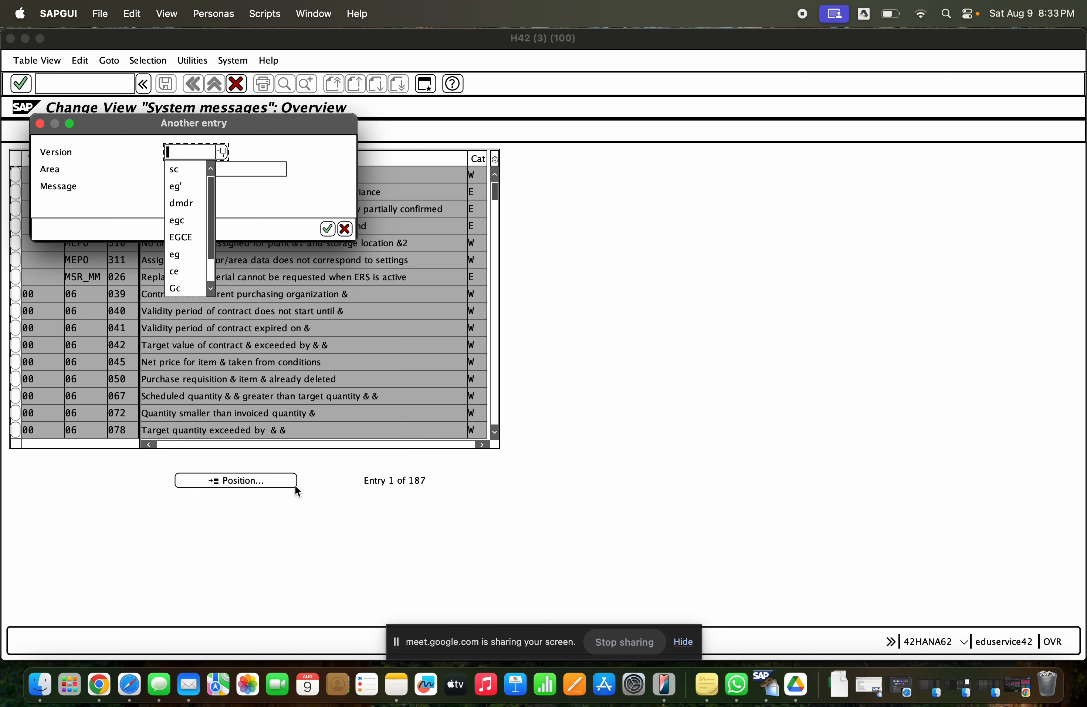
key(super+Tab)
key(super+Tab)
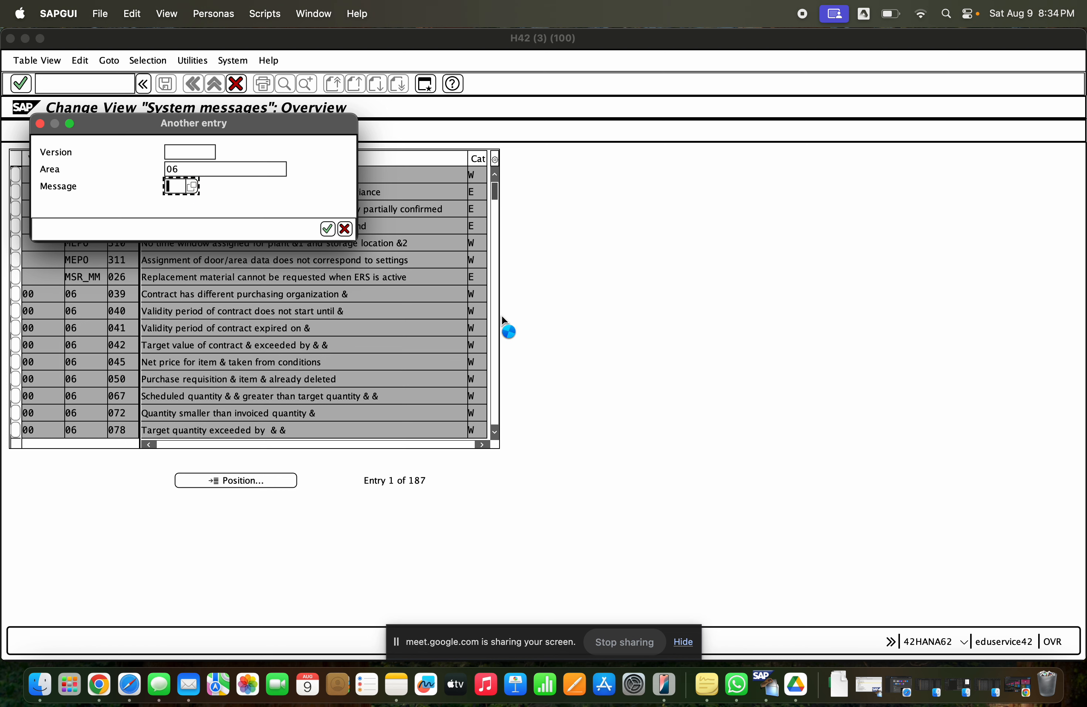
text(434)
click(327, 228)
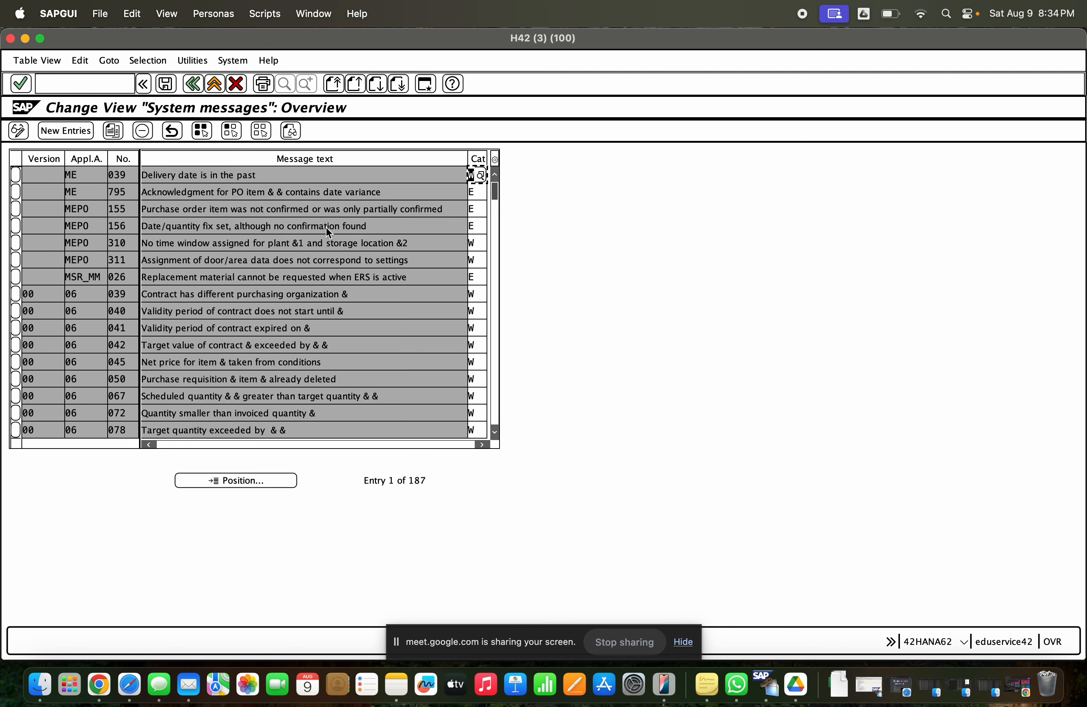
- Position the system messages list at version 00, area 06, message 434
scroll(124, 371, down, 1)
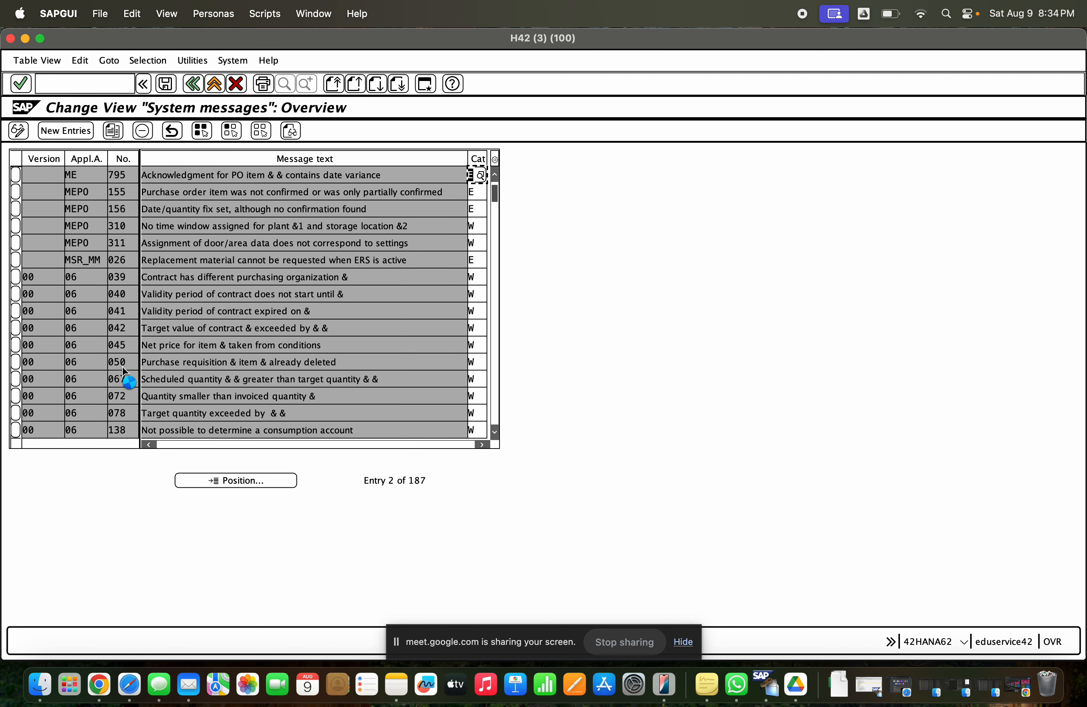
scroll(245, 358, down, 4)
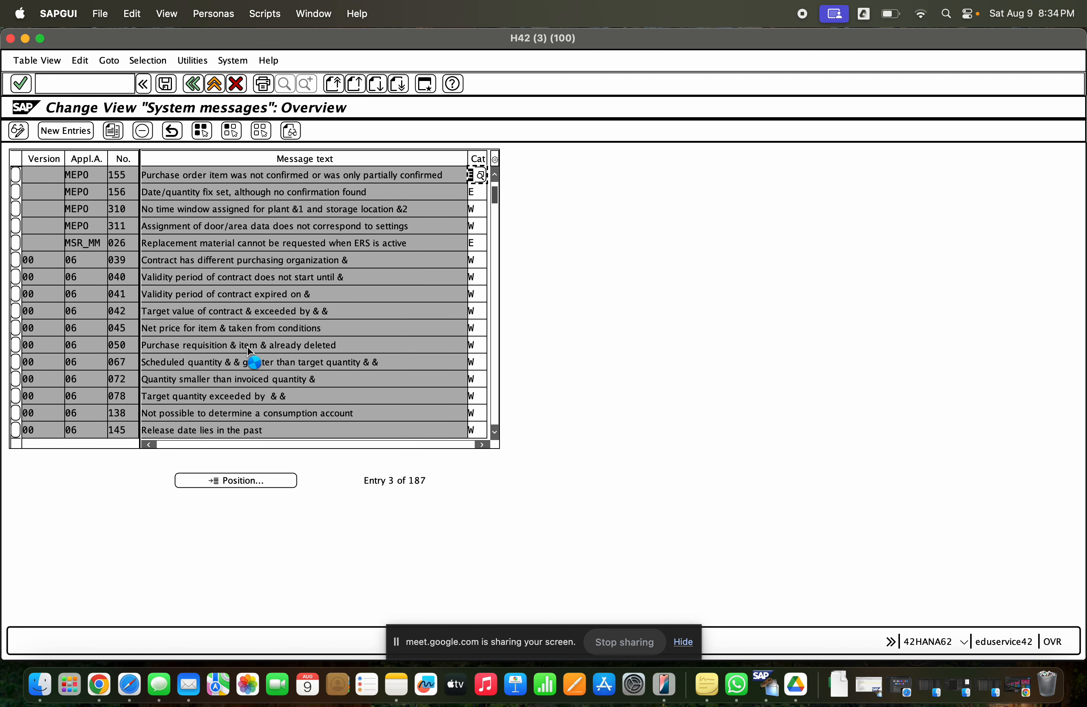
click(493, 290)
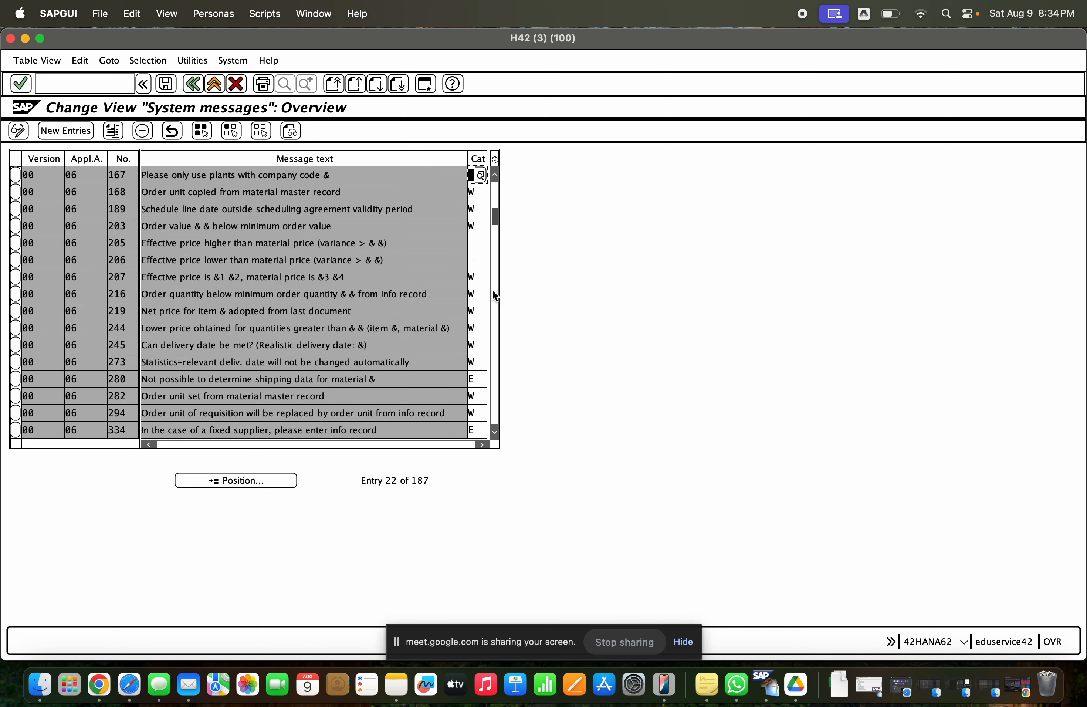
click(246, 481)
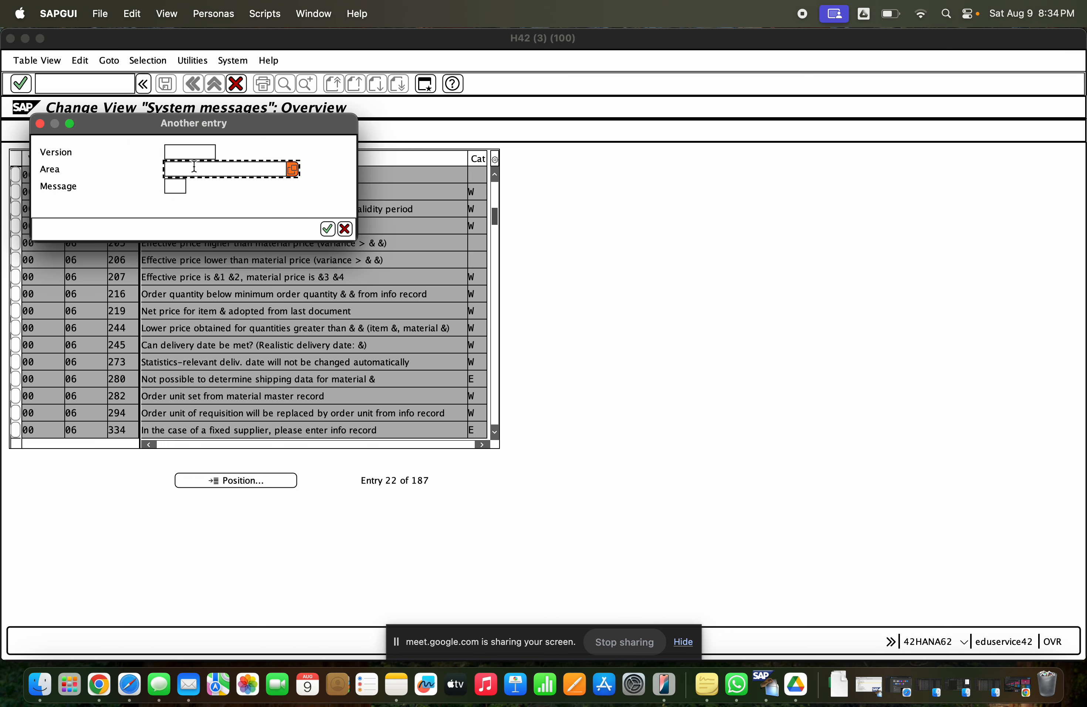
click(194, 166)
click(188, 196)
click(180, 184)
click(186, 198)
click(175, 148)
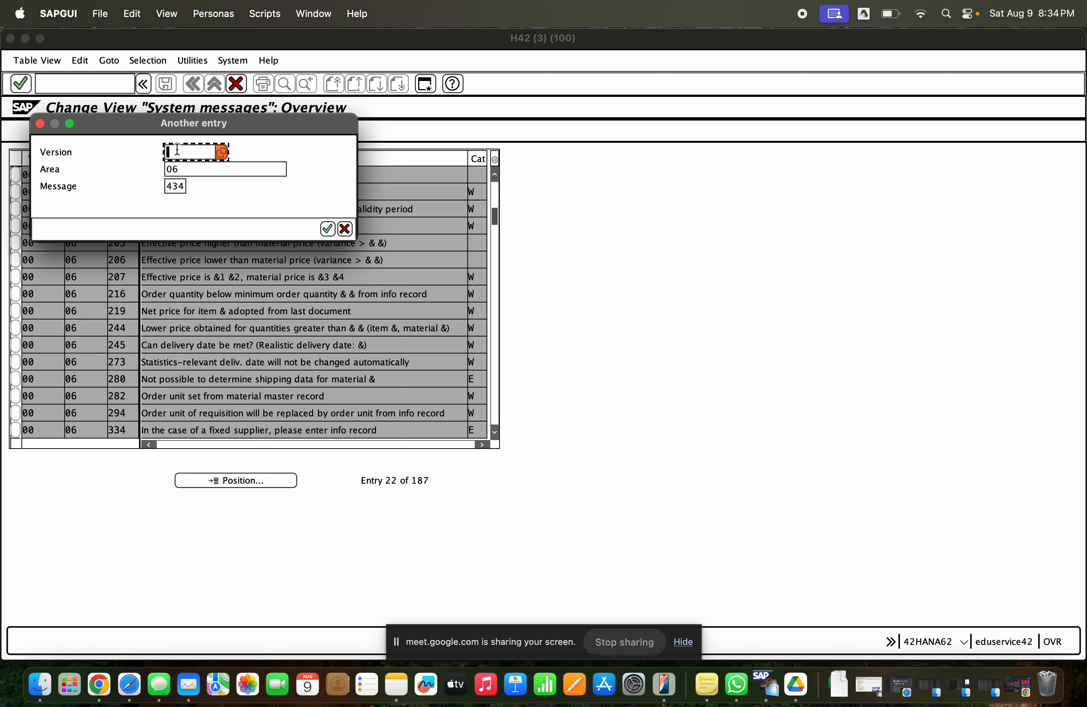
text(00)
click(327, 228)
- Set the category of message 434, "This quotation item already rejected", to E and save it in the proposed customizing request
click(153, 170)
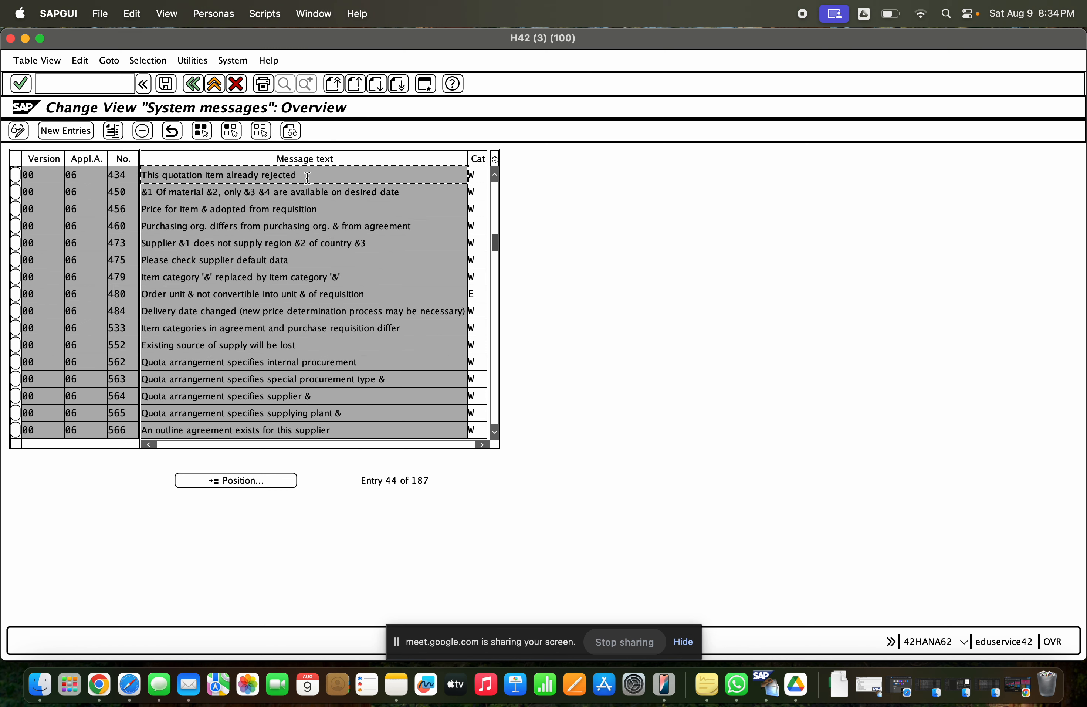
drag(306, 175, 144, 174)
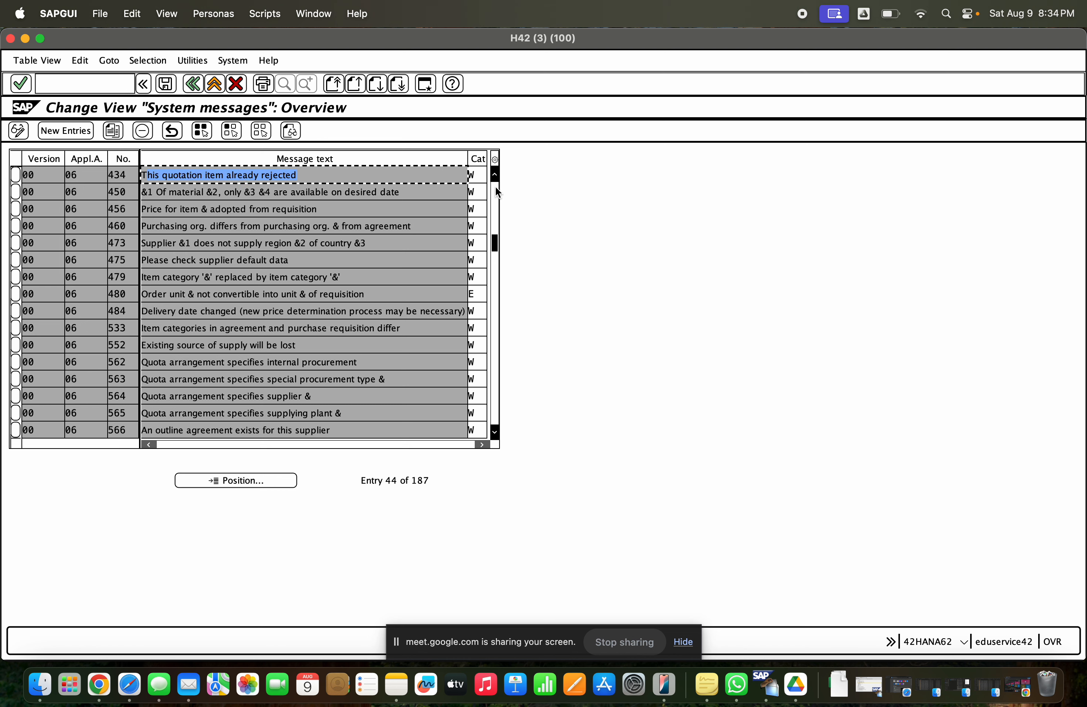
click(473, 177)
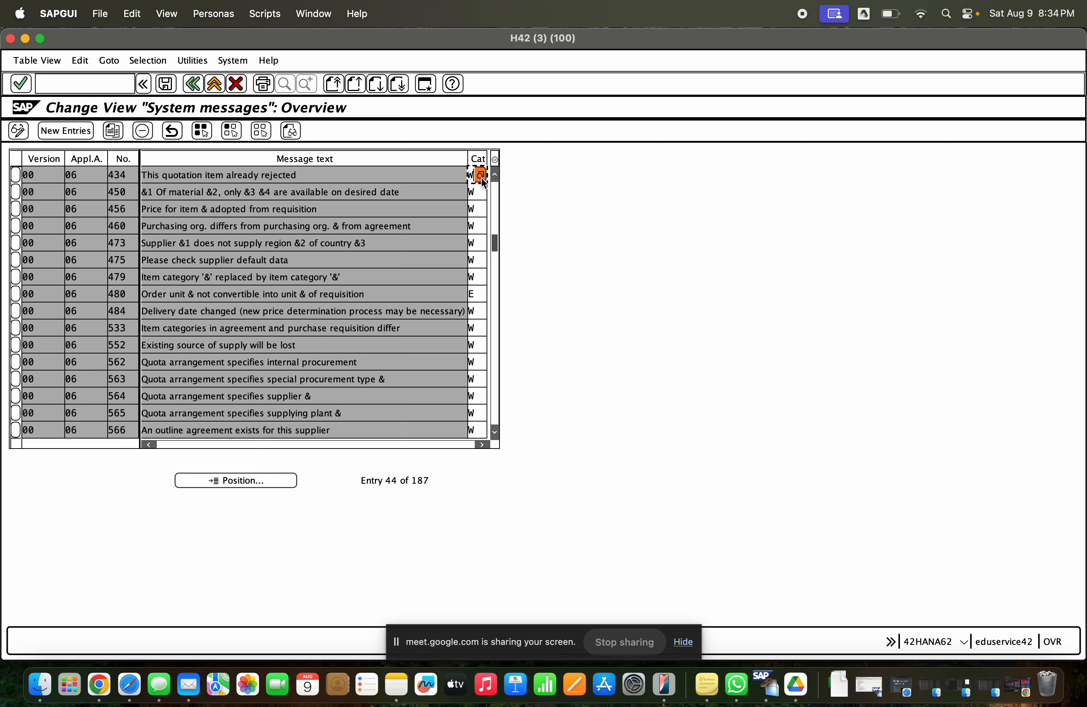
click(481, 176)
double_click(158, 151)
click(167, 89)
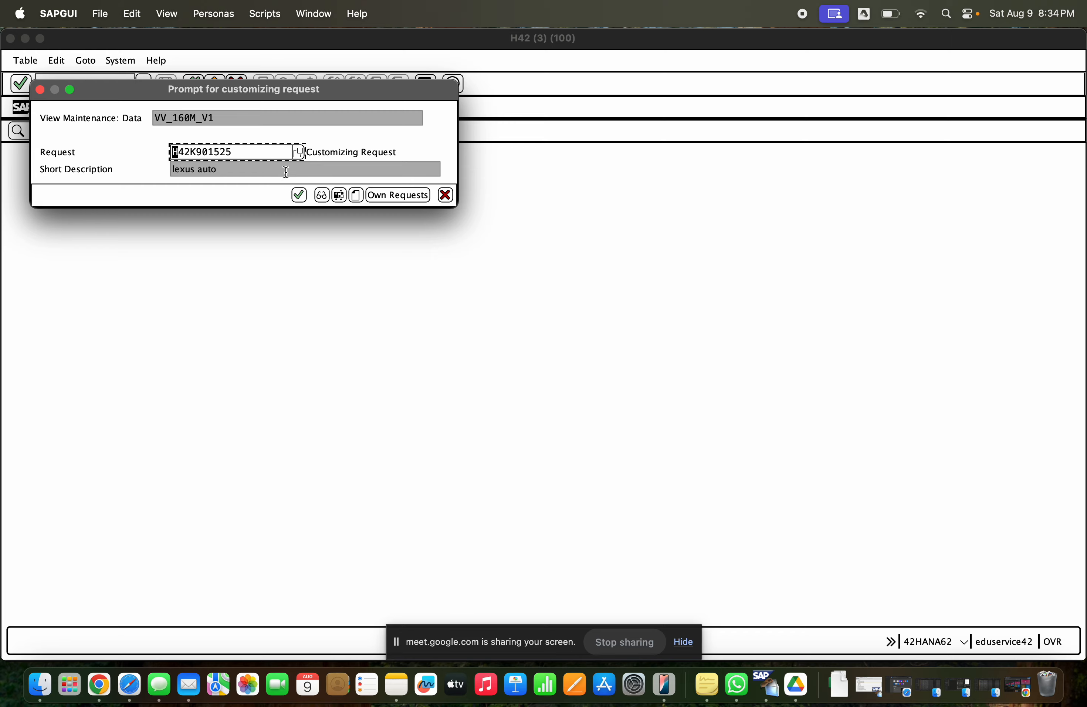
click(299, 191)
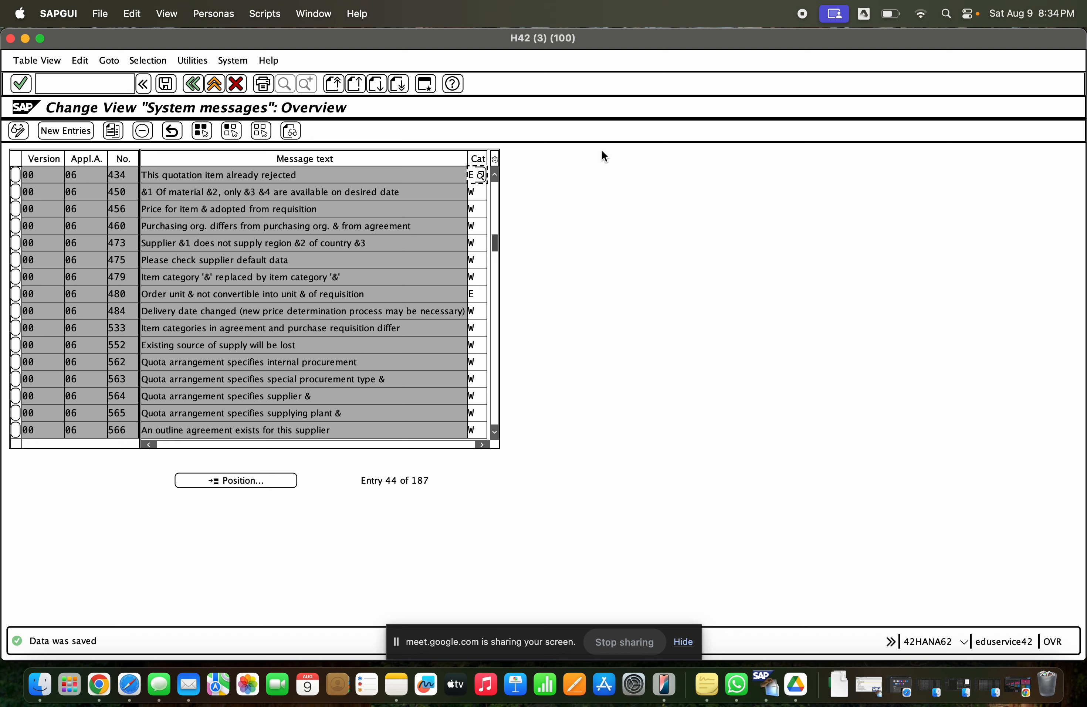
- Open a new SAP session and start purchase order creation with transaction ME21N
key(super+n)
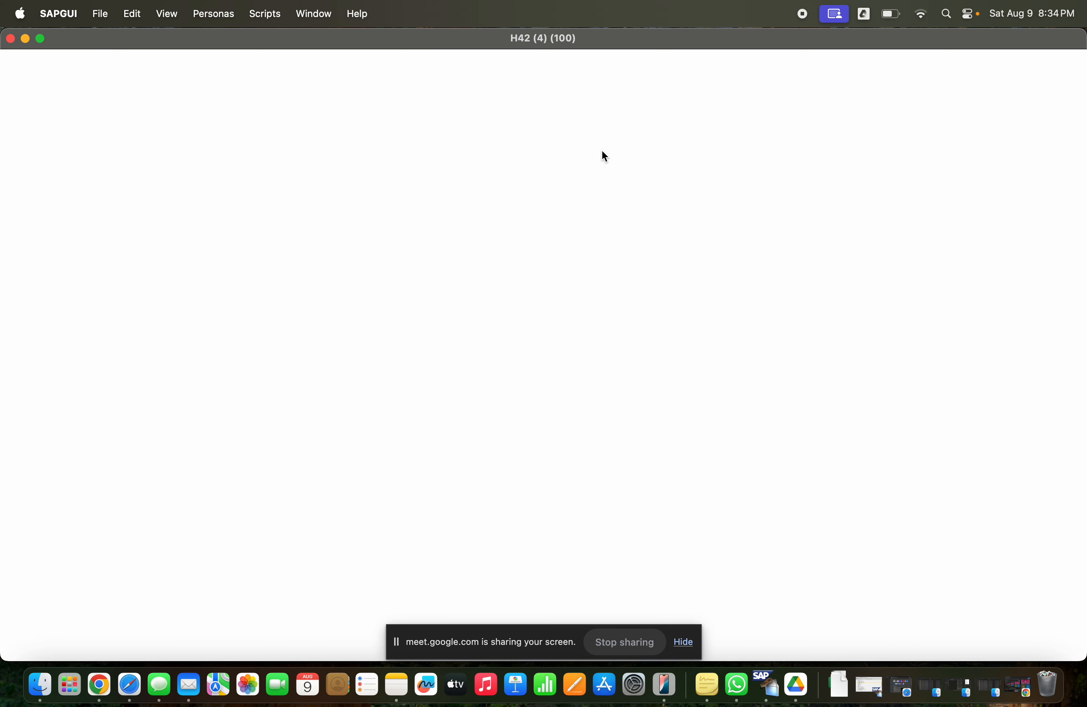
text(me21n)
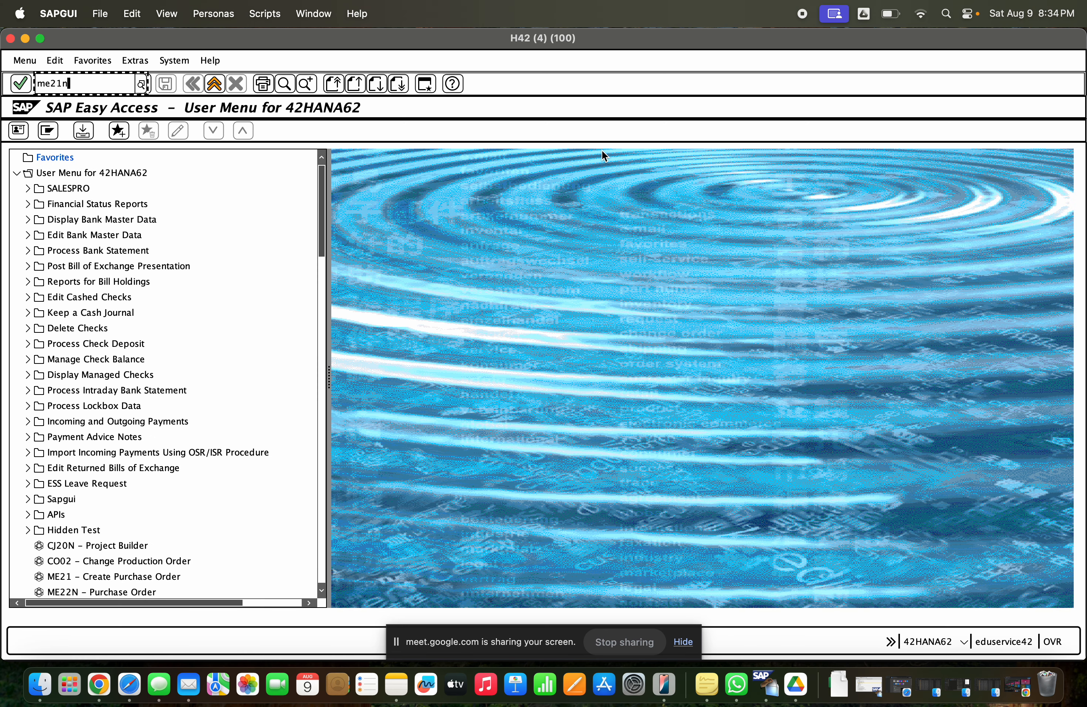
key(Return)
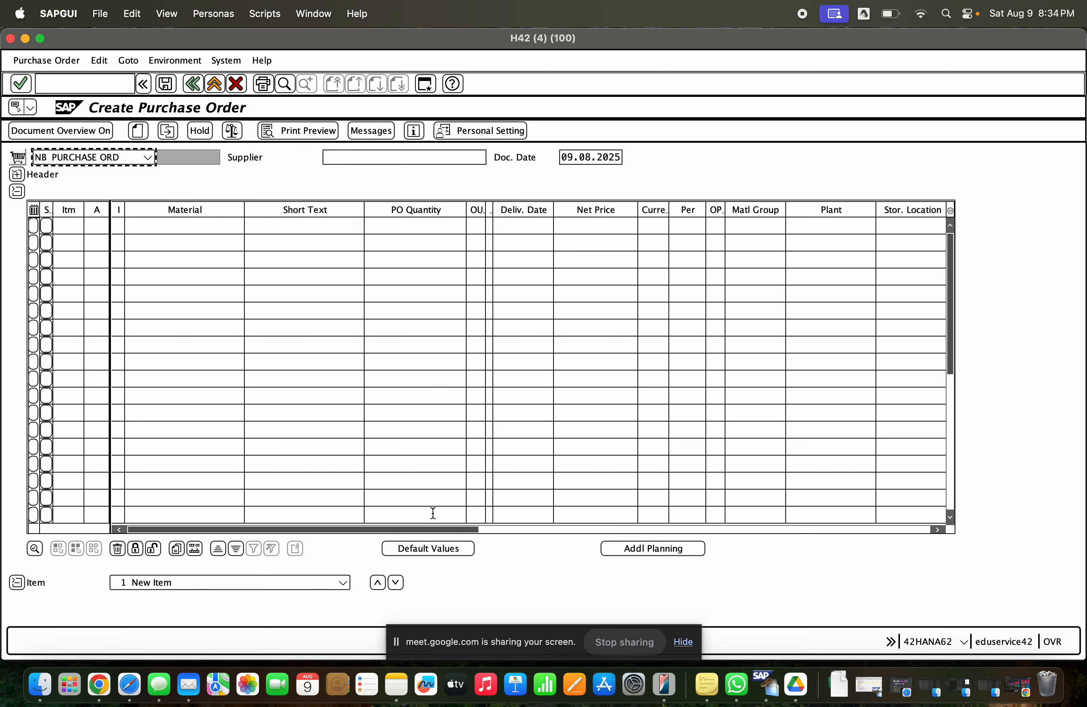
- Enter the rejected quotation's RFQ number with item 10 as the first purchase order item's RFQ reference and adopt its data
click(517, 530)
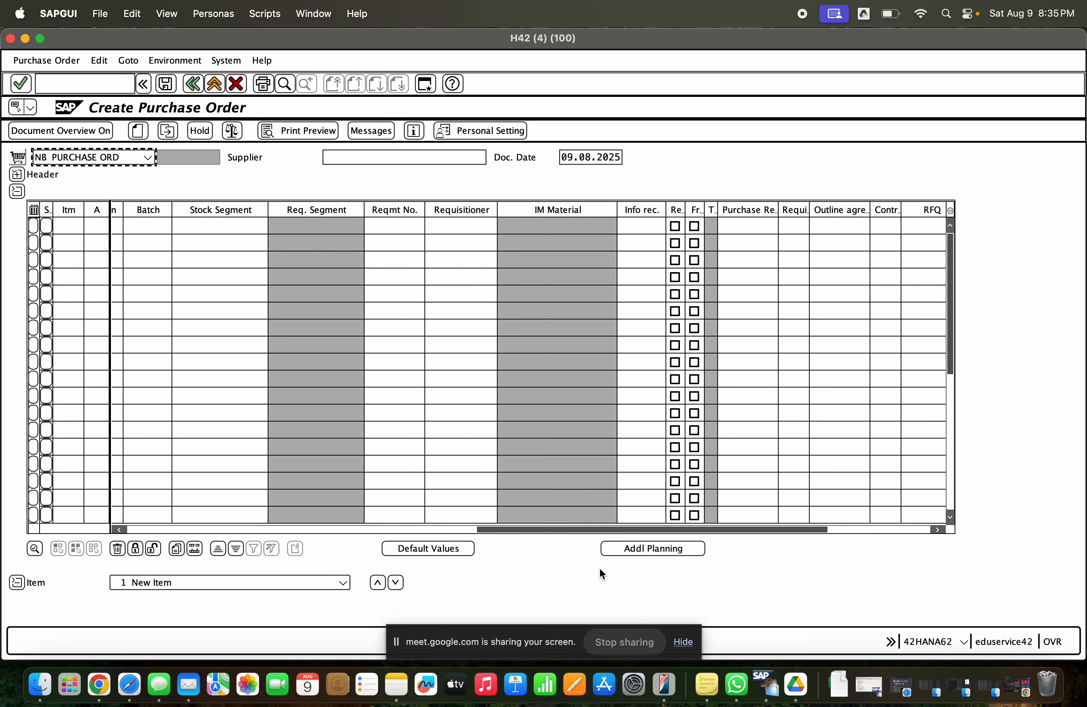
click(881, 530)
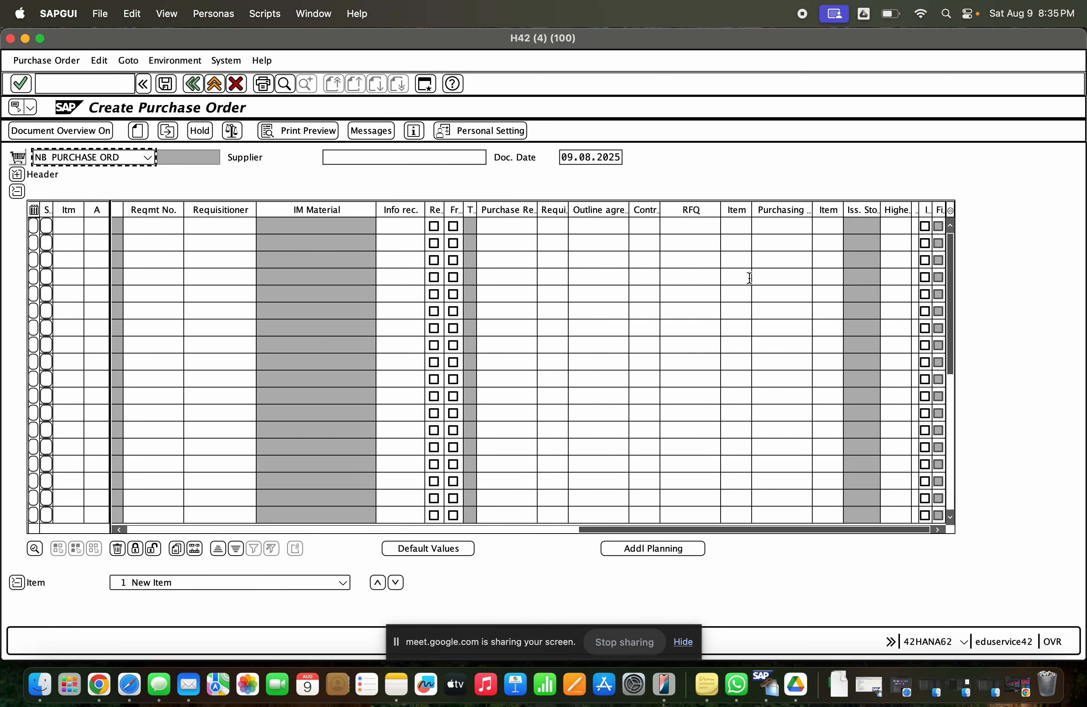
click(683, 226)
click(692, 254)
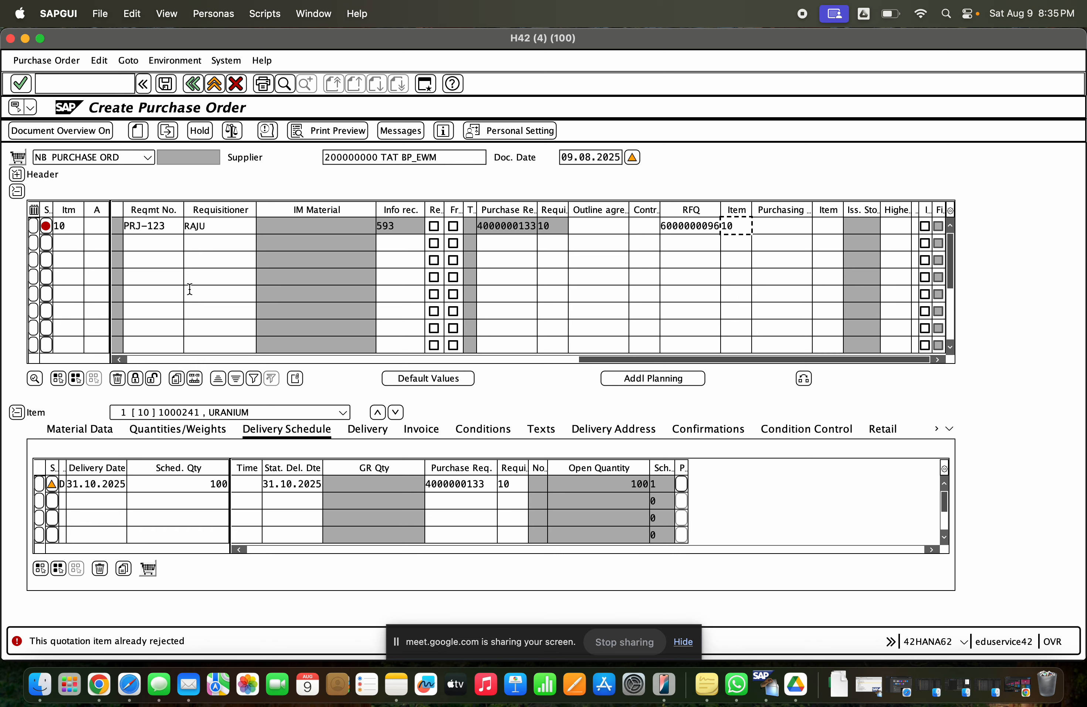
- Try to save the purchase order, review the messages on item 10, and leave the order without saving
click(156, 87)
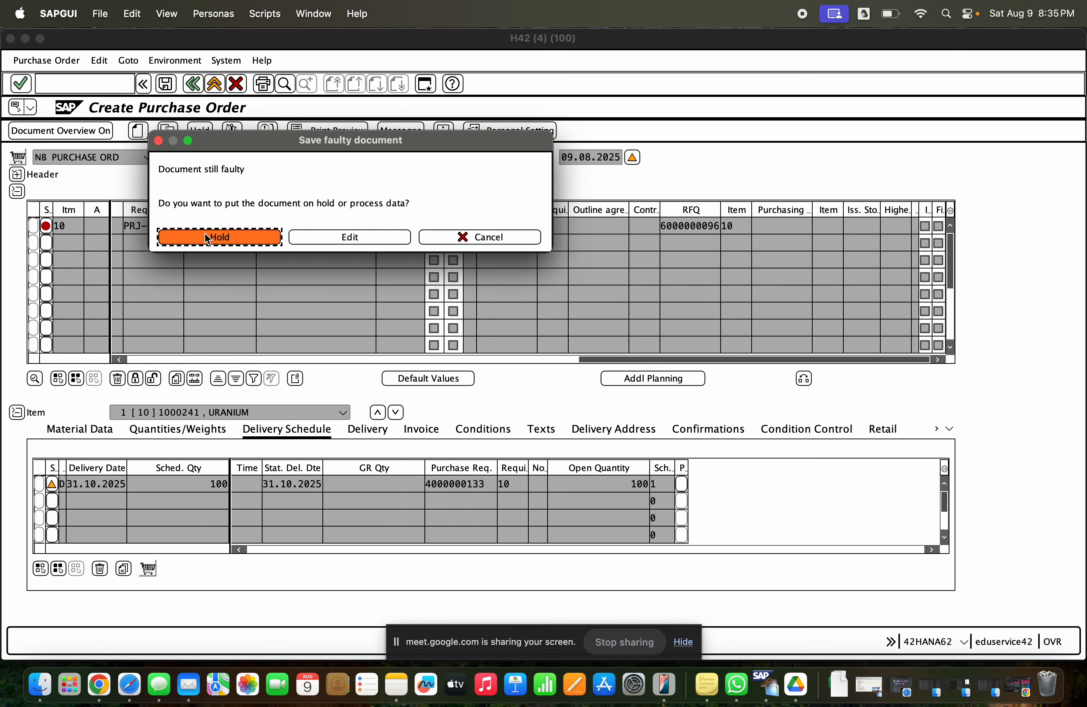
click(491, 237)
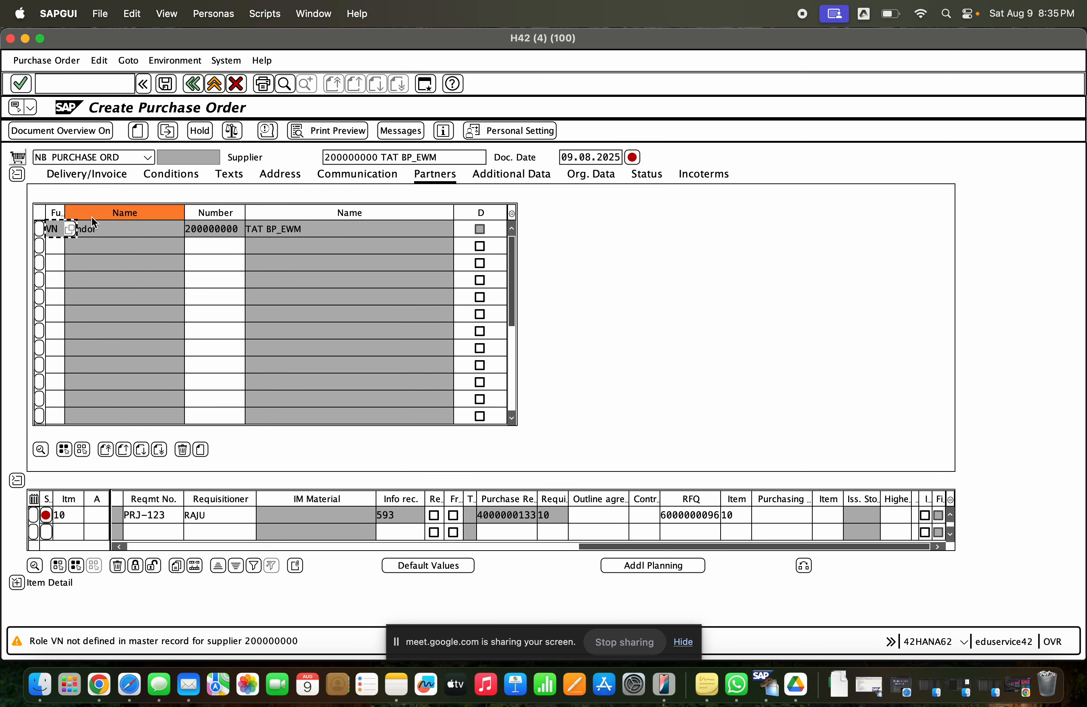
click(47, 514)
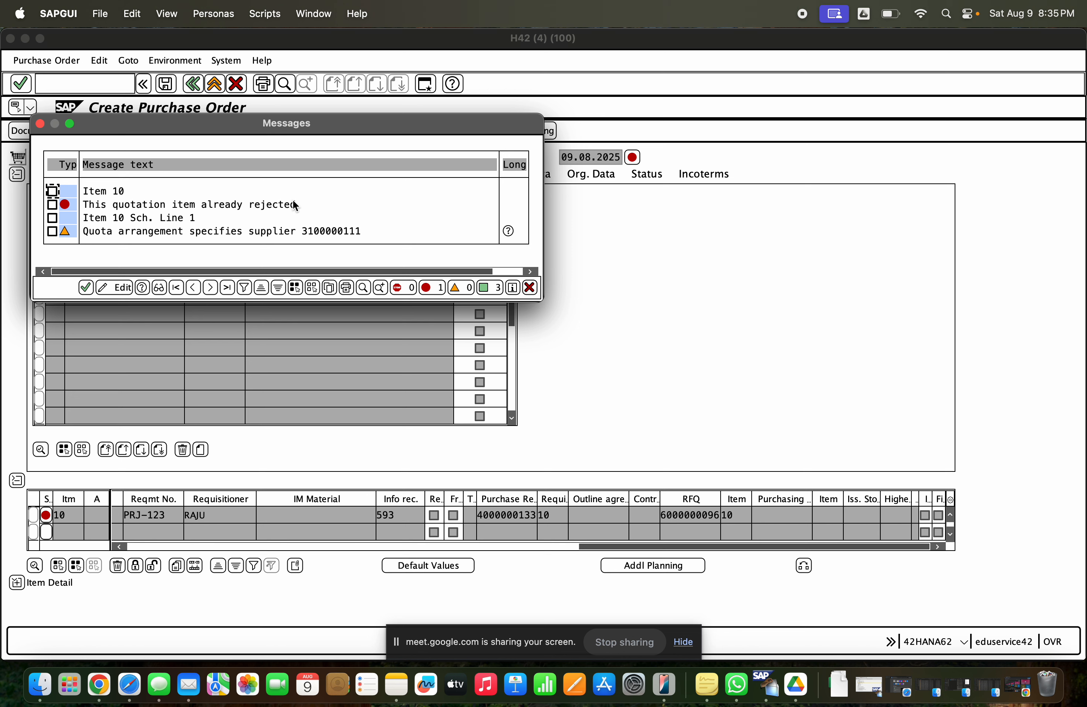
key(Return)
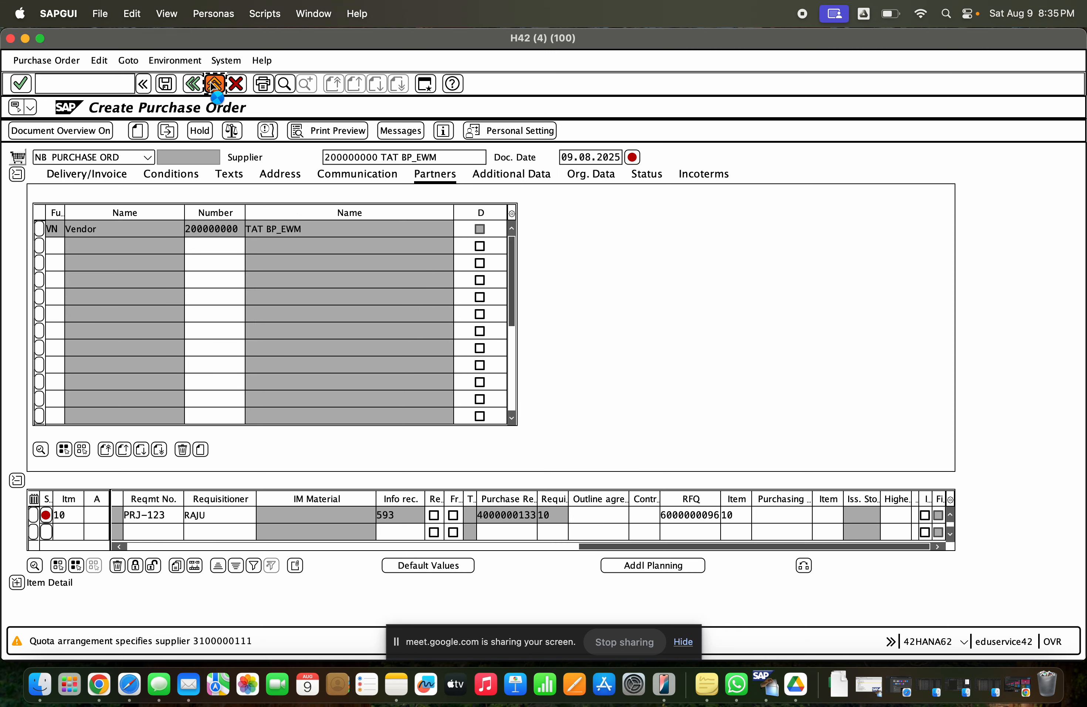
click(215, 84)
click(299, 220)
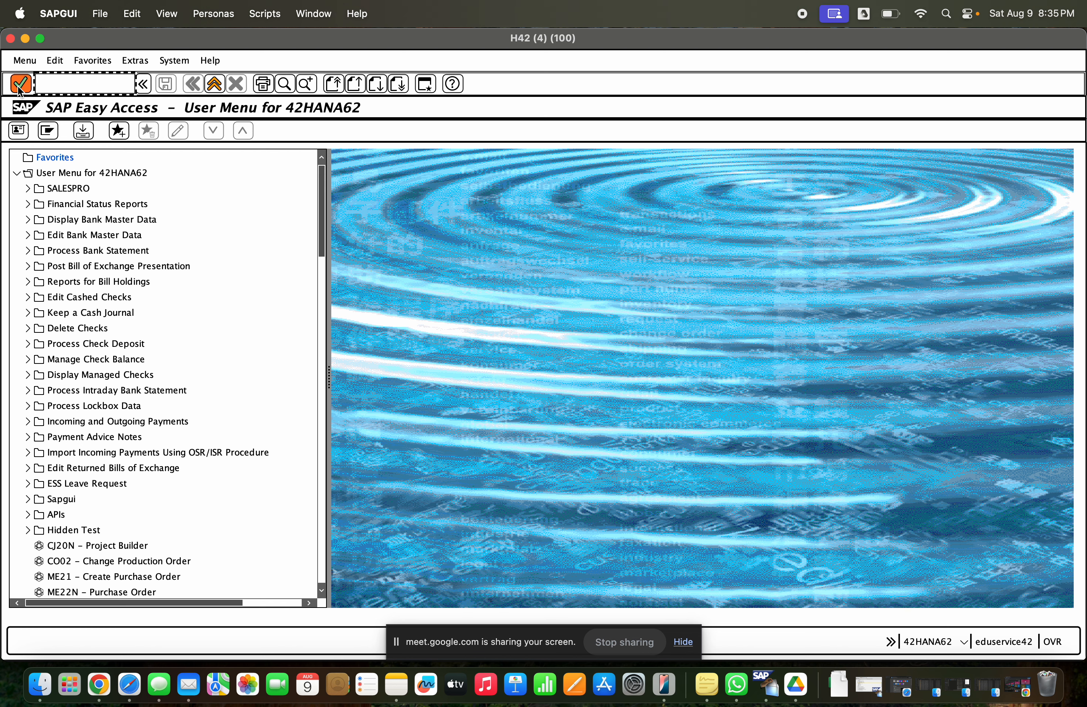
- Run the price comparison list (ME49) for collective RFQ SJ1234
text(me43)
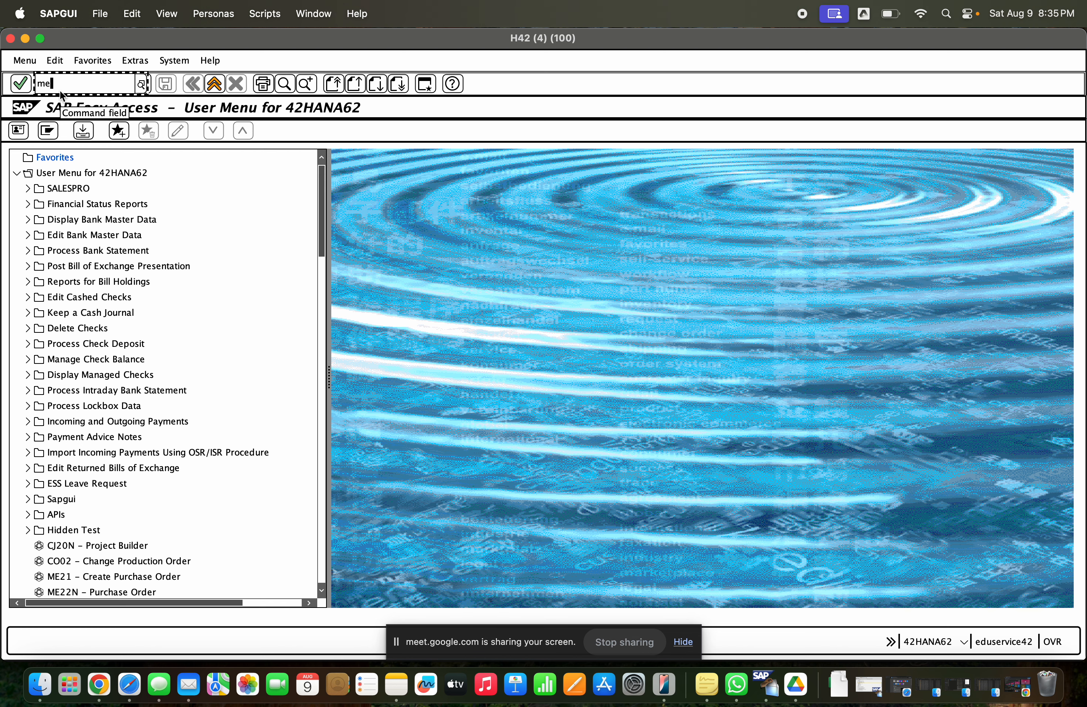
key(Return)
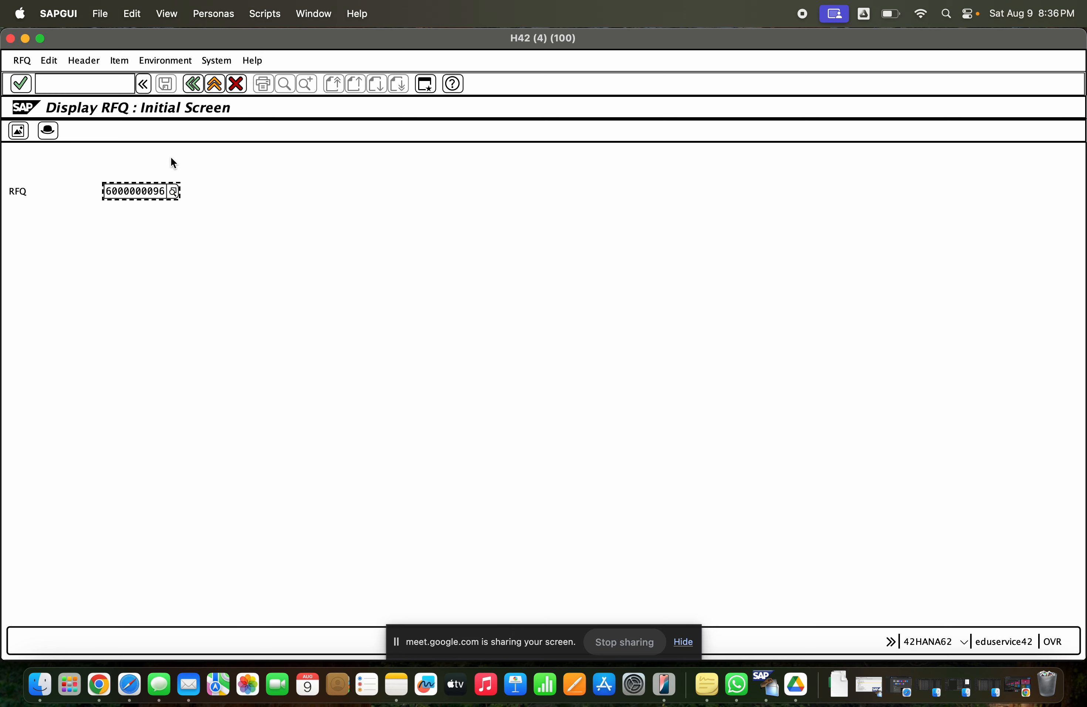
click(113, 85)
text(/nme49)
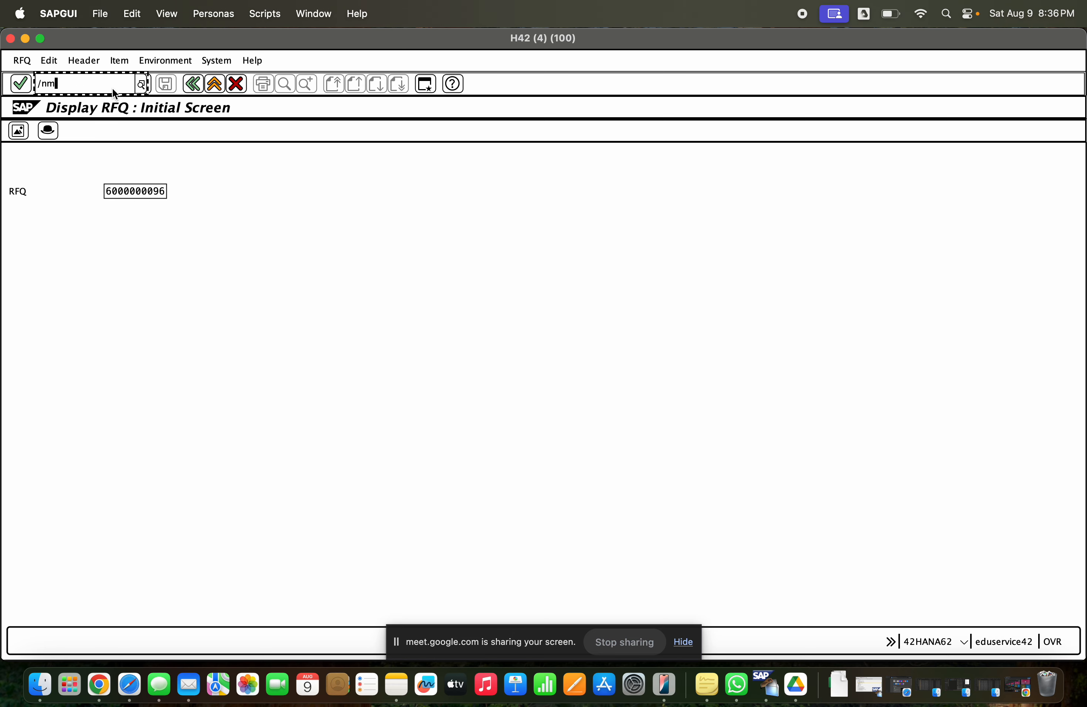
key(Return)
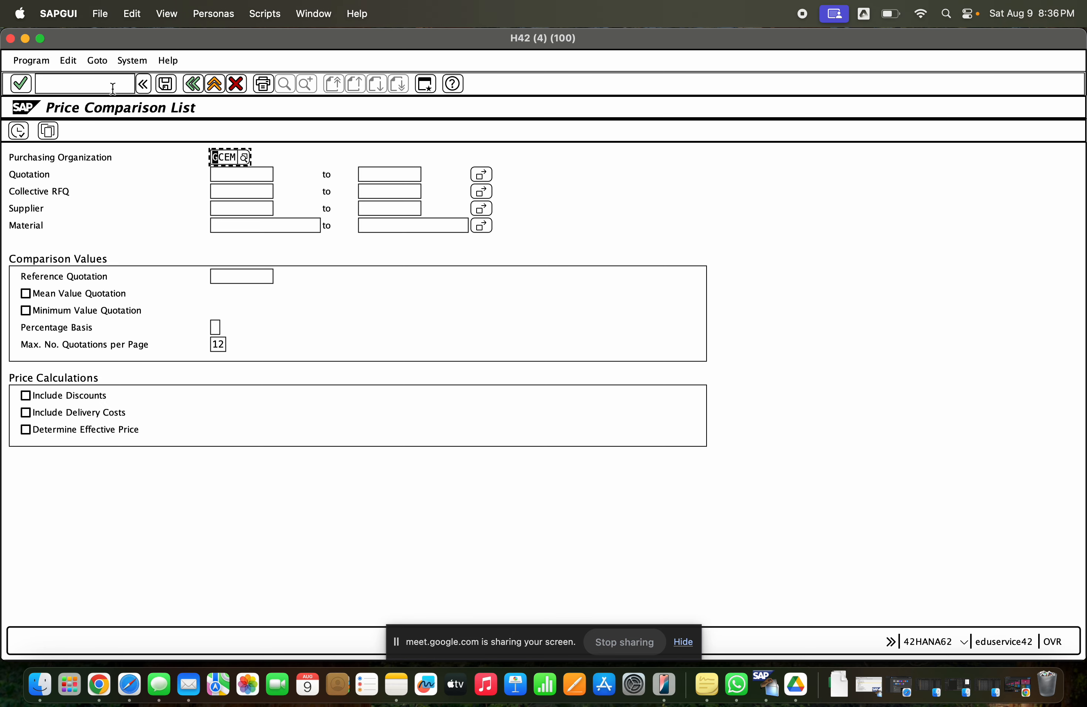
click(234, 190)
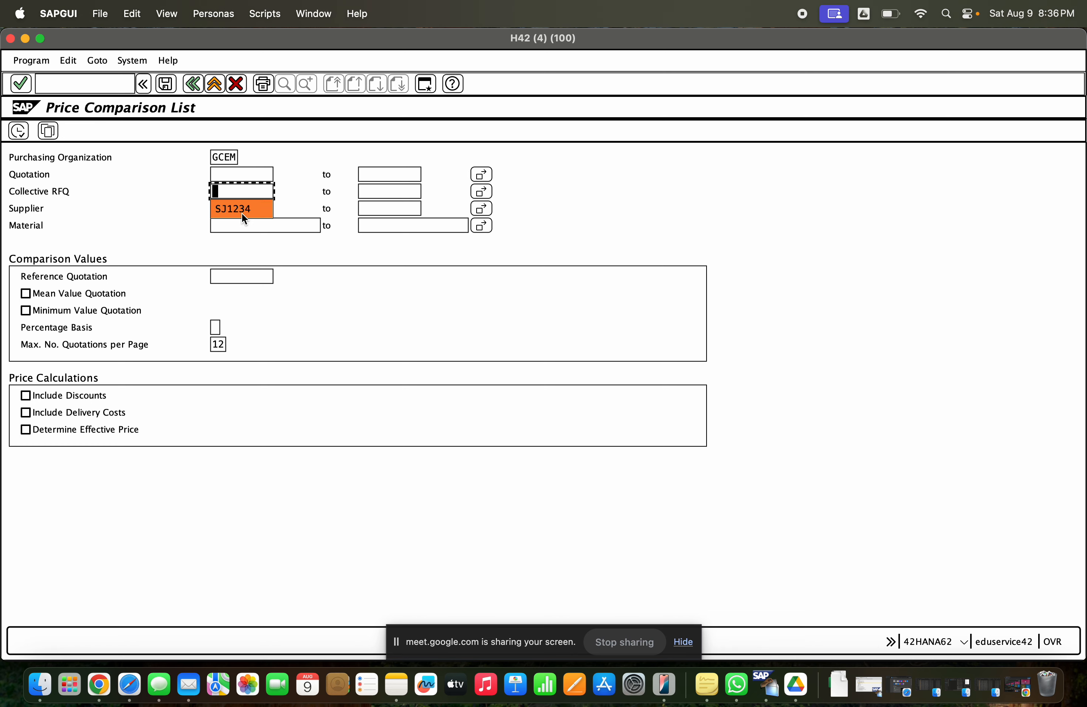
text(SJ1234)
click(21, 131)
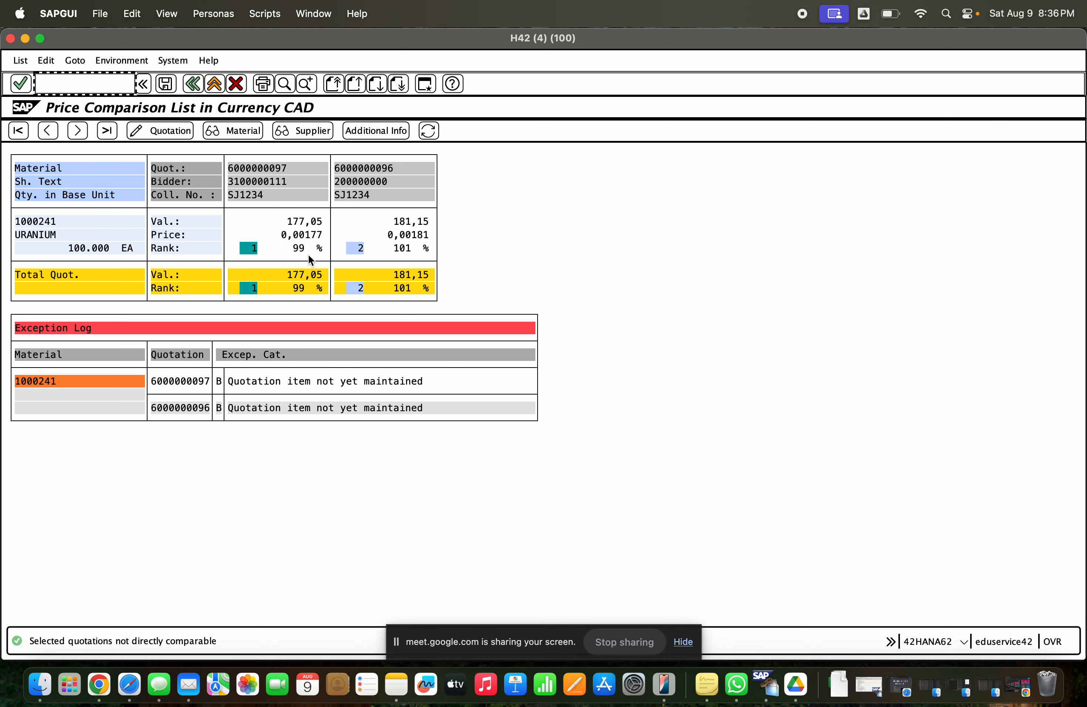
- Open the first-ranked quotation from the comparison, copy its RFQ number, and return to the list
click(299, 222)
click(266, 169)
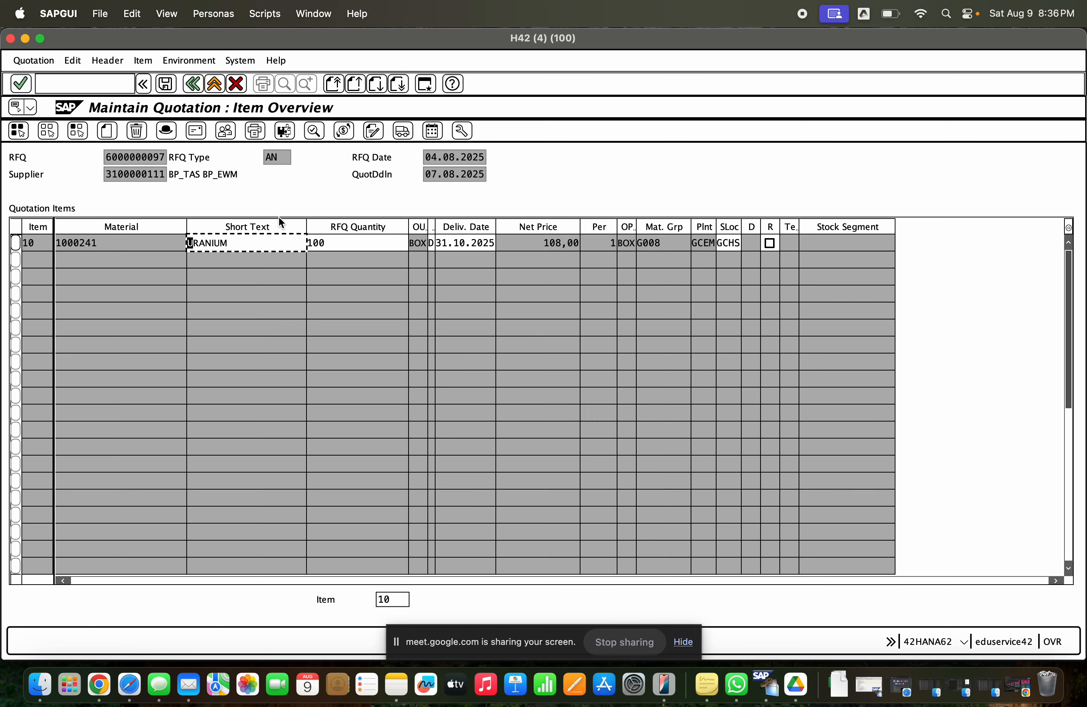
drag(165, 161, 97, 160)
key(super+c)
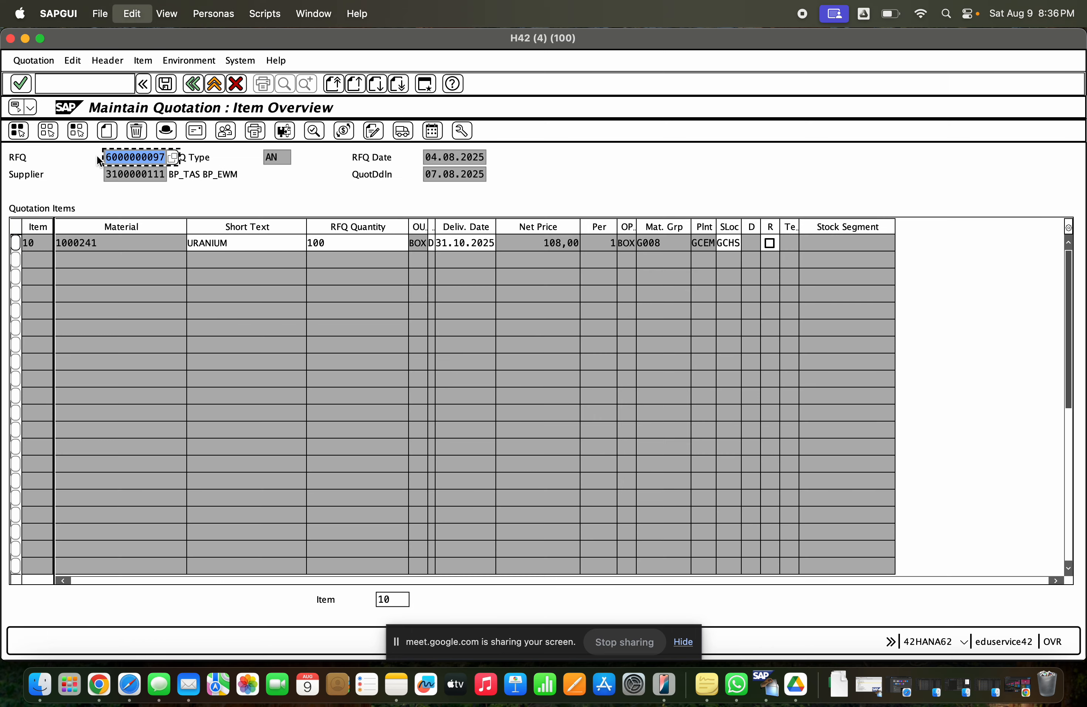
click(220, 86)
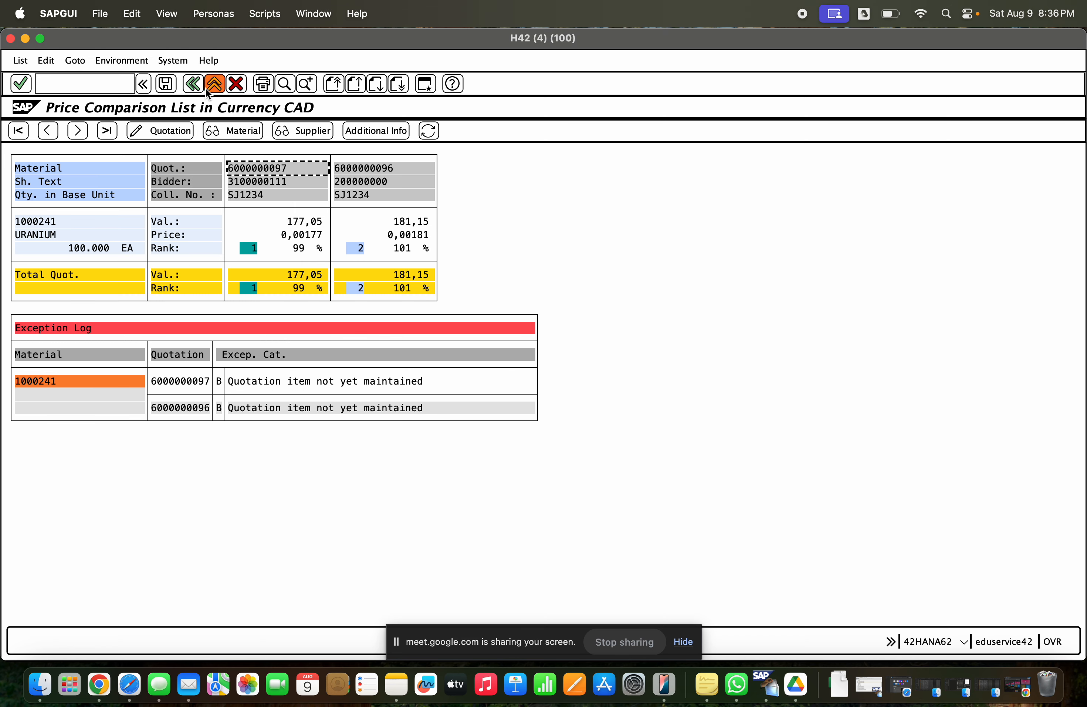
- Start creating a new purchase order with transaction ME21N
click(98, 88)
text(/nm)
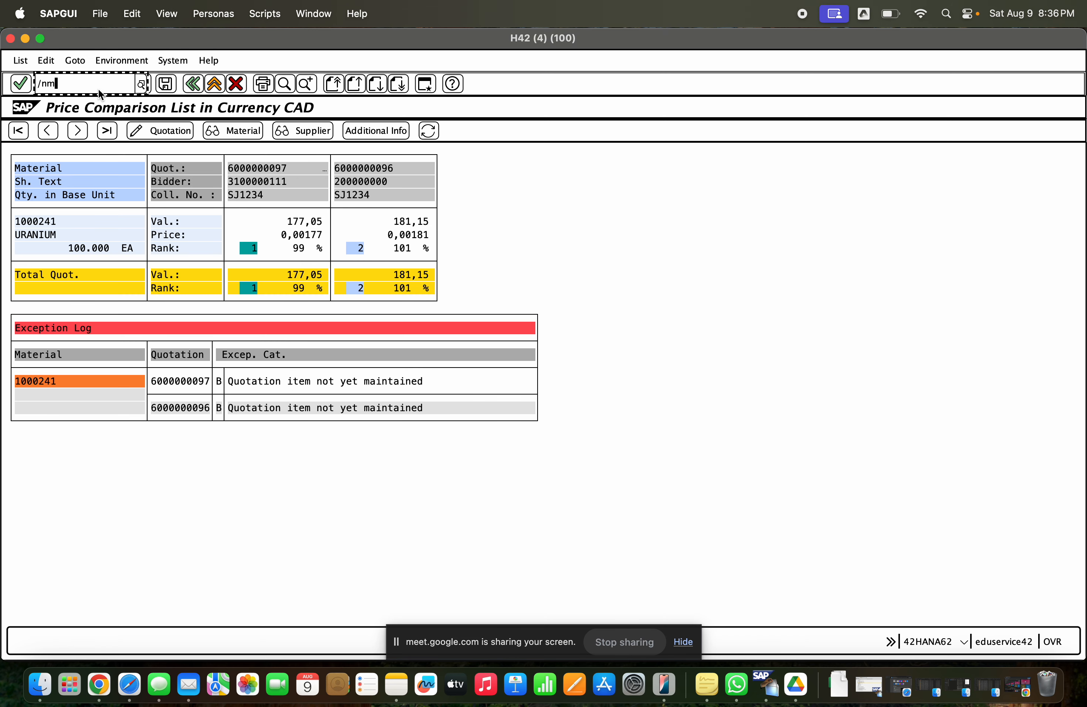
text(e)
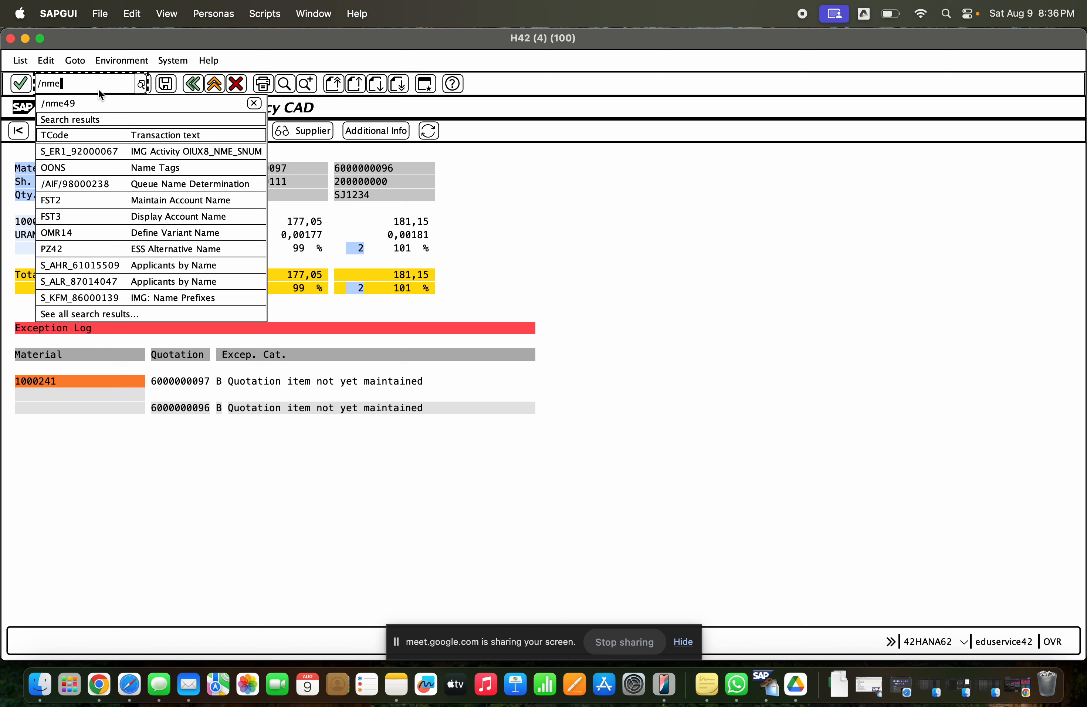
text(21n)
key(Return)
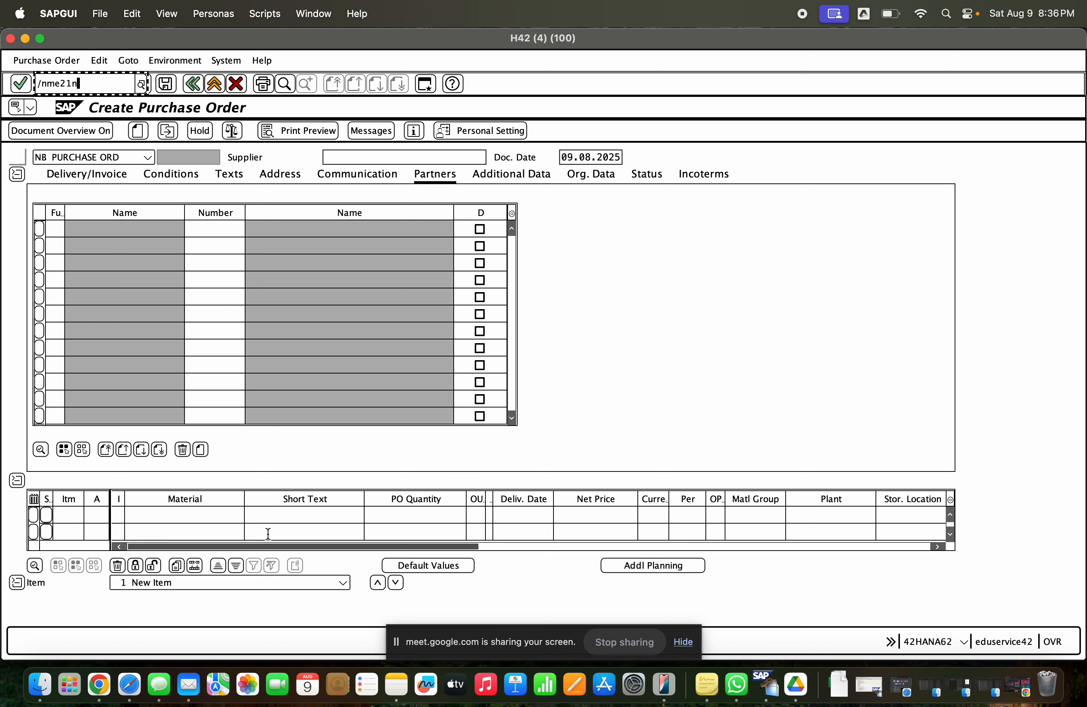
- Enter the copied RFQ number with item 10 as the first purchase order item's RFQ reference and adopt its data
drag(264, 546, 402, 550)
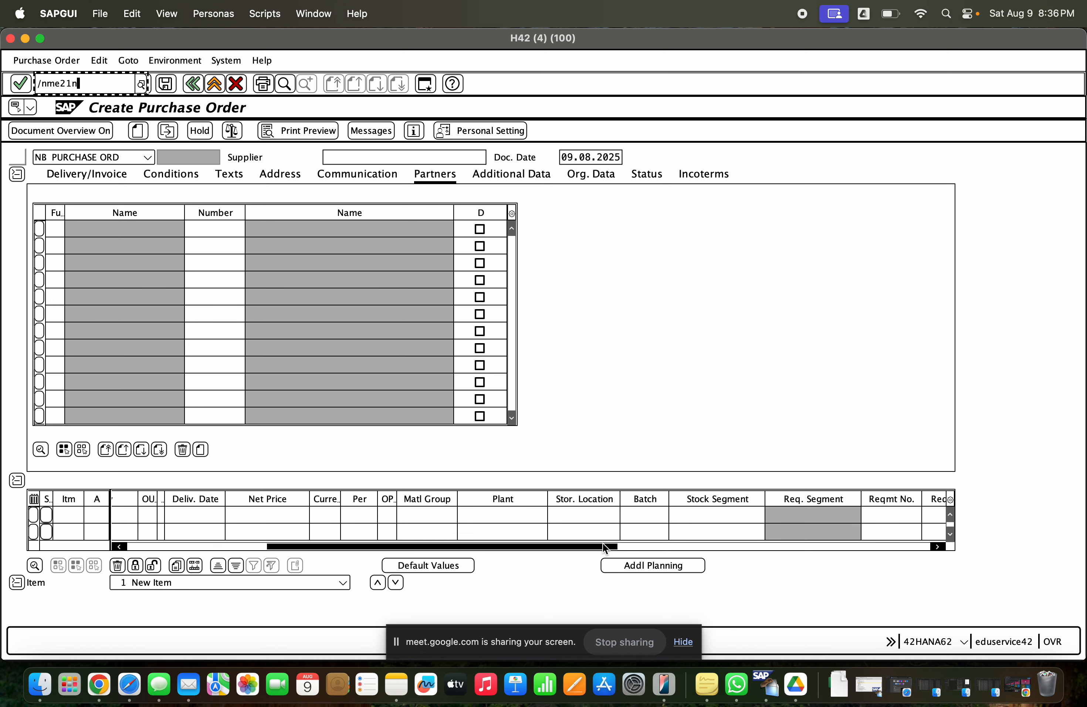
click(621, 546)
click(706, 513)
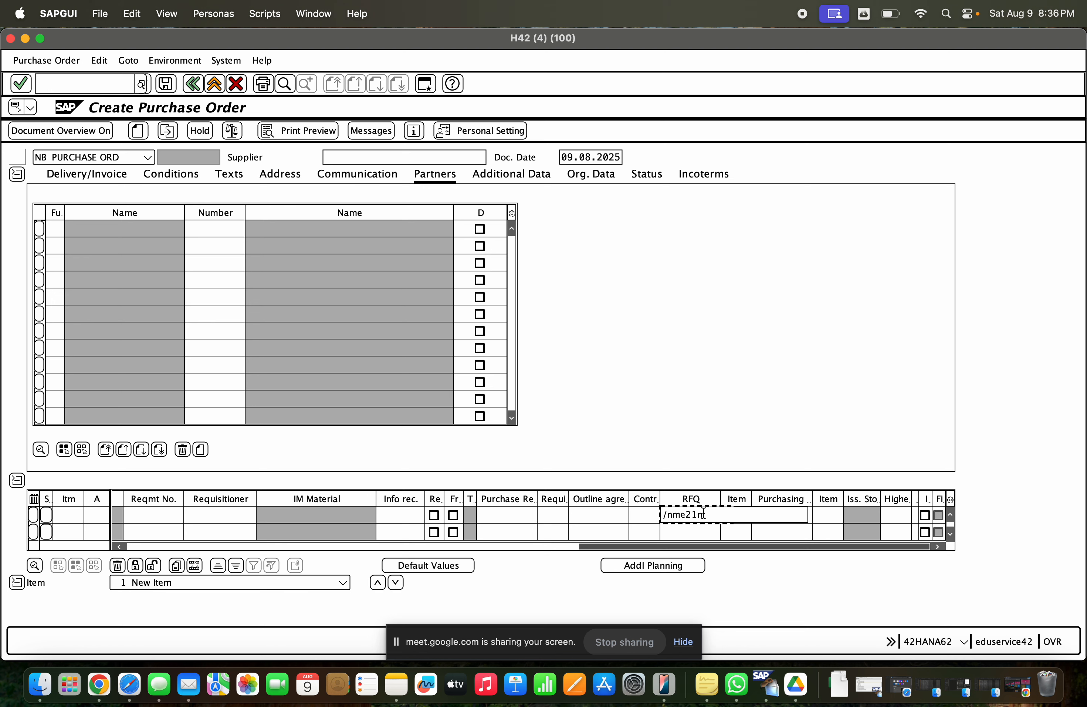
drag(704, 513, 649, 512)
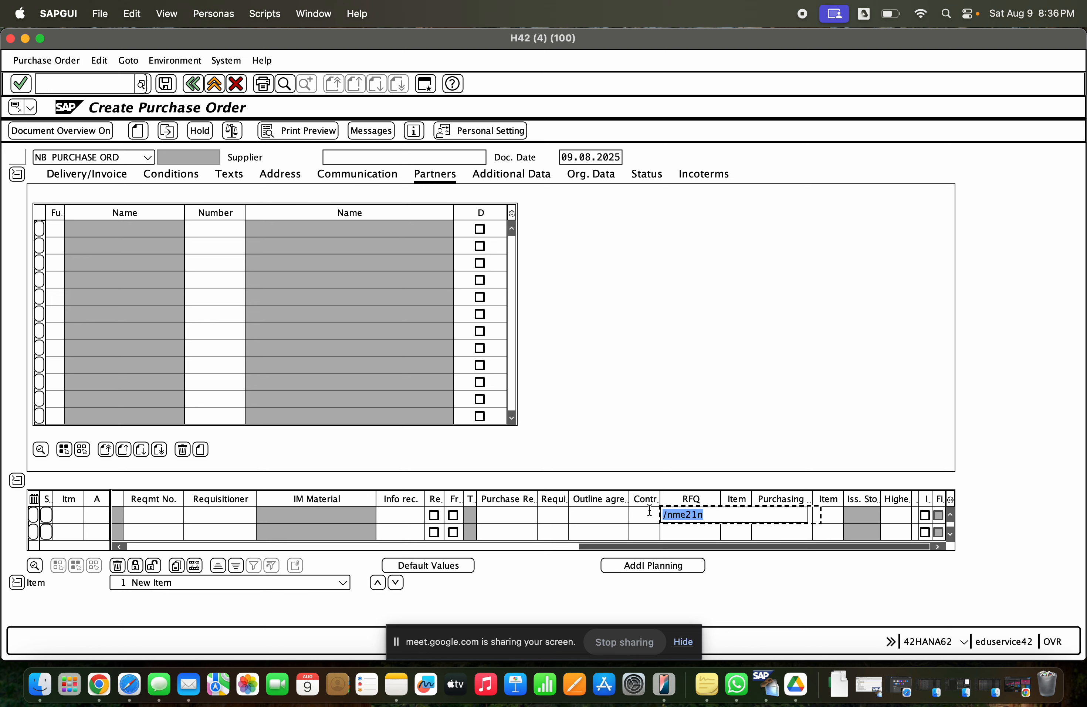
key(BackSpace)
key(Down)
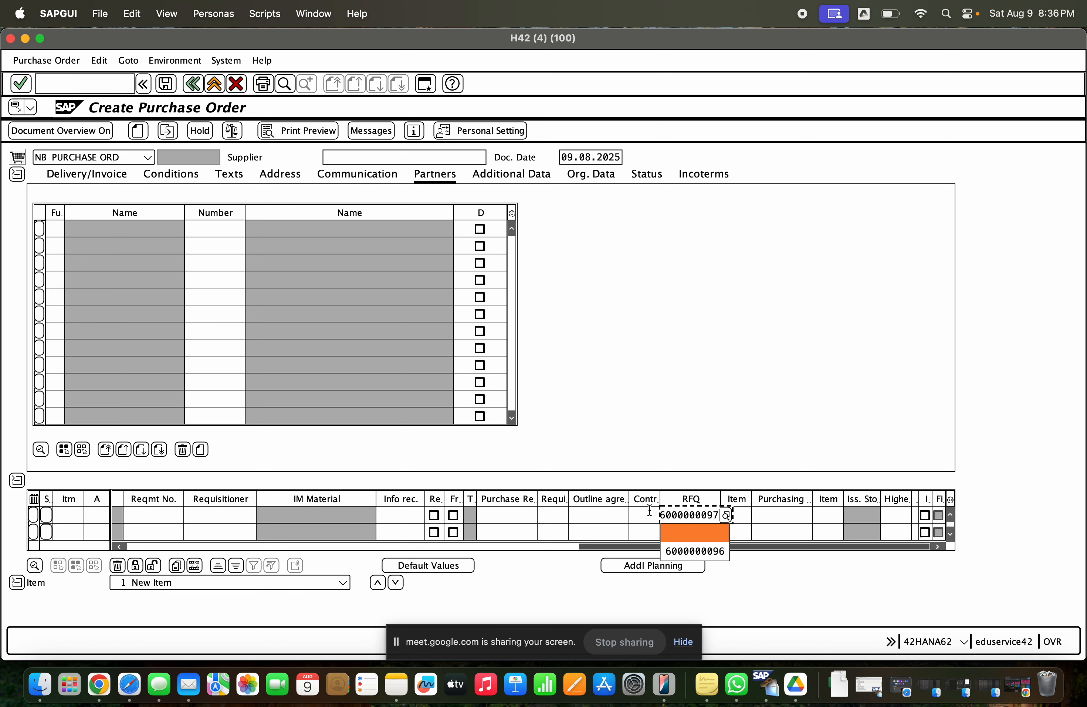
key(Tab)
key(shift+Tab)
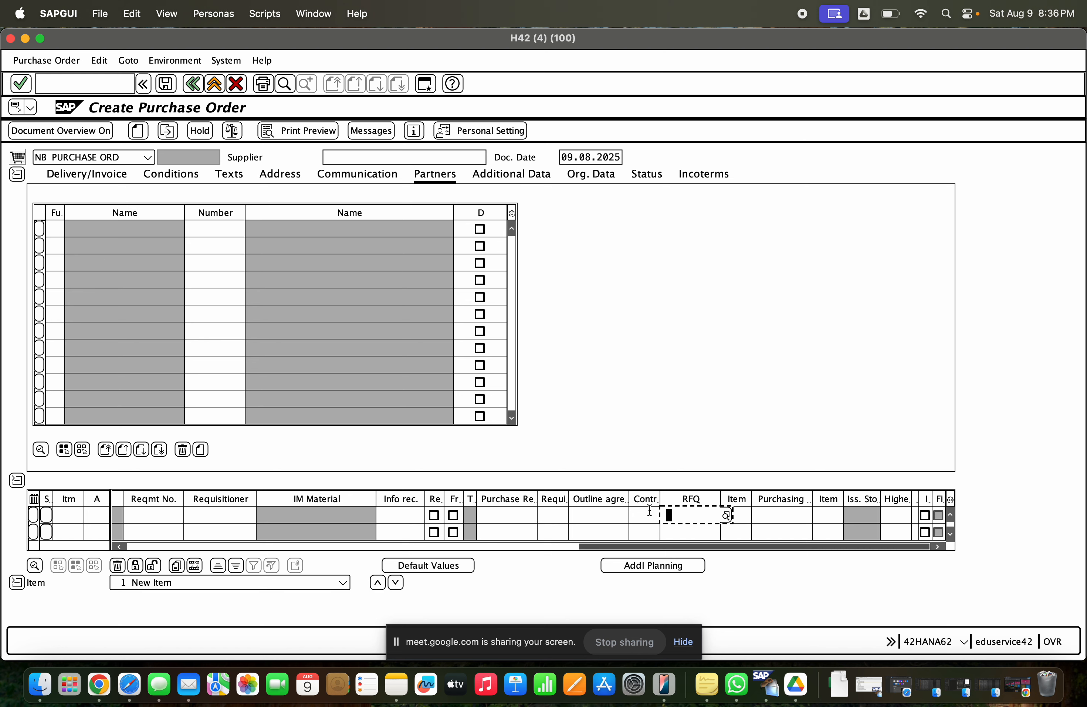
key(super+v)
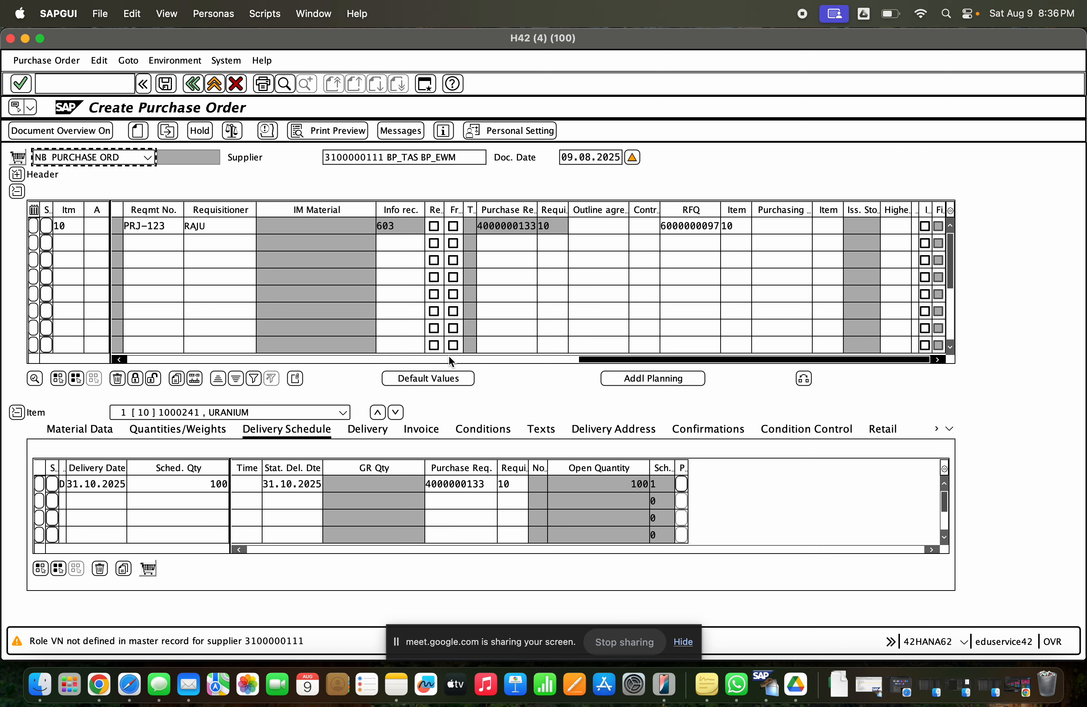
- Review the supplier and item 10's net price, then examine its gross price and discount conditions
click(401, 360)
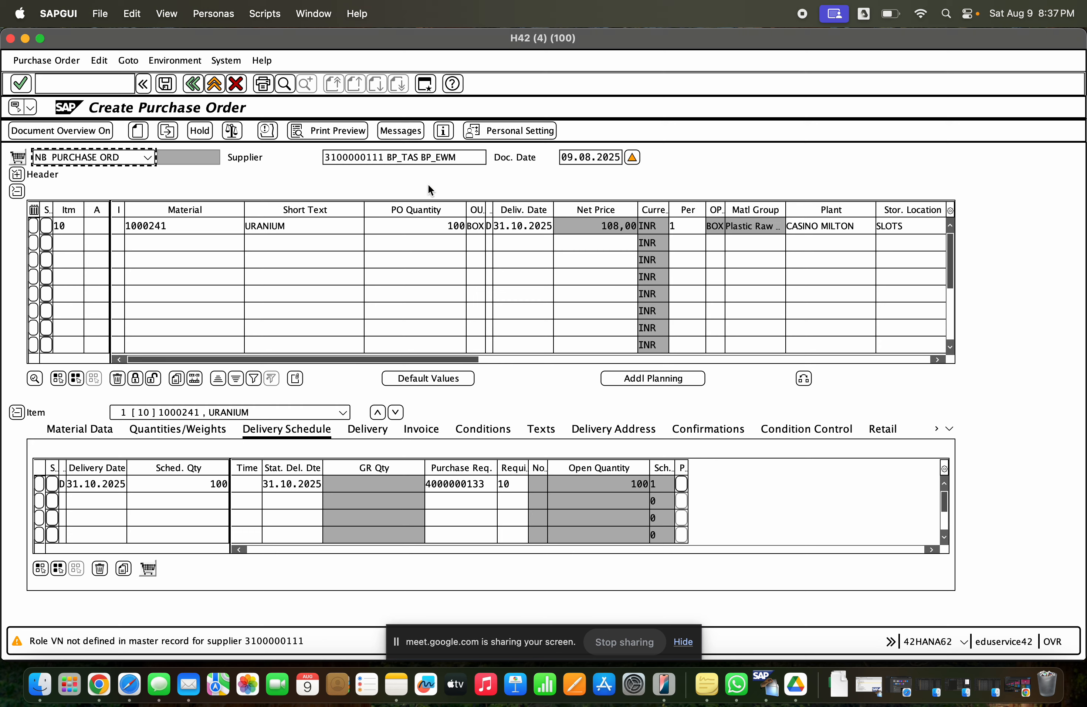
click(409, 158)
click(602, 230)
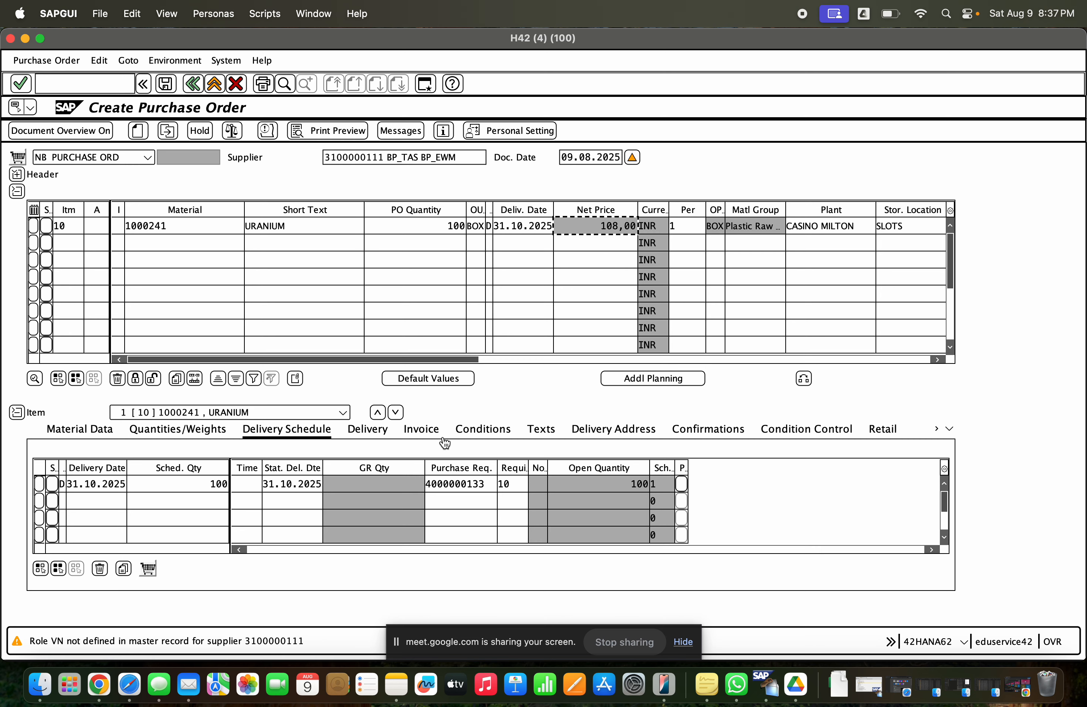
click(475, 432)
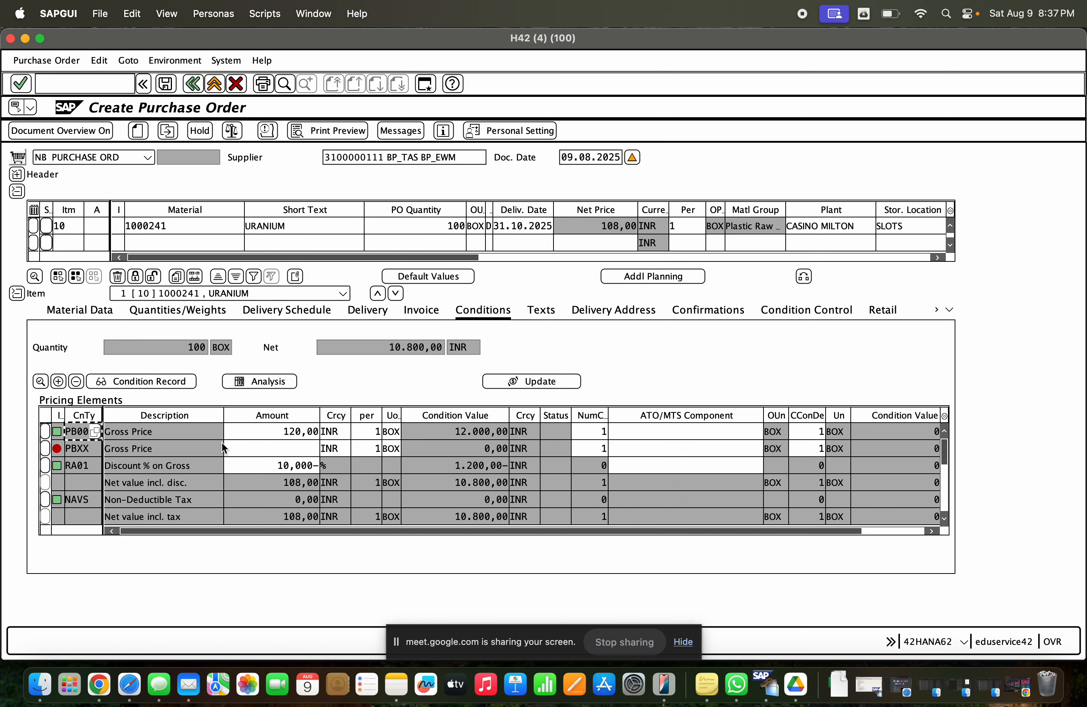
click(285, 431)
drag(285, 431, 329, 436)
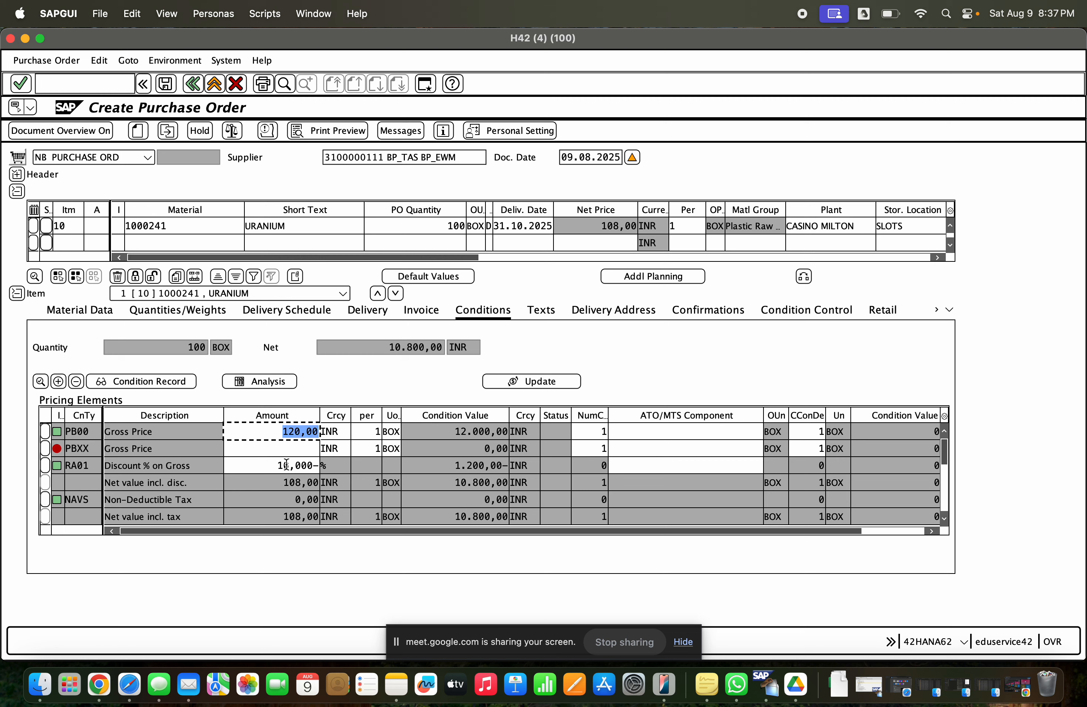
drag(279, 466, 327, 467)
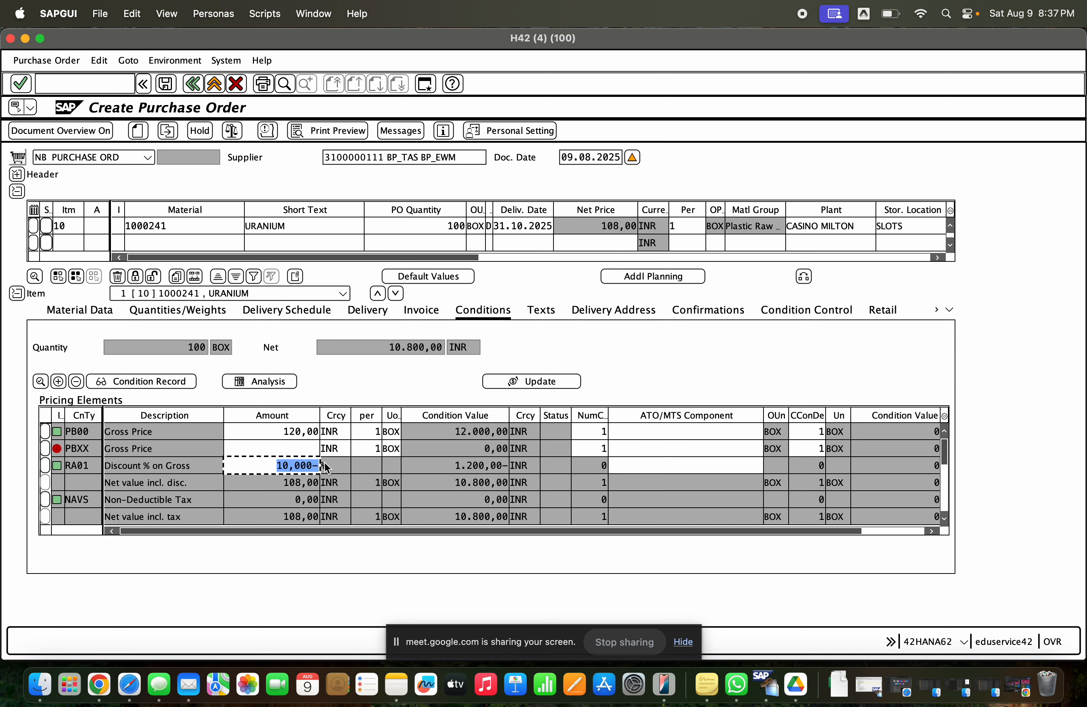
- Open the Header Note among the purchase order's header texts and try out its text area, leaving it empty
click(20, 179)
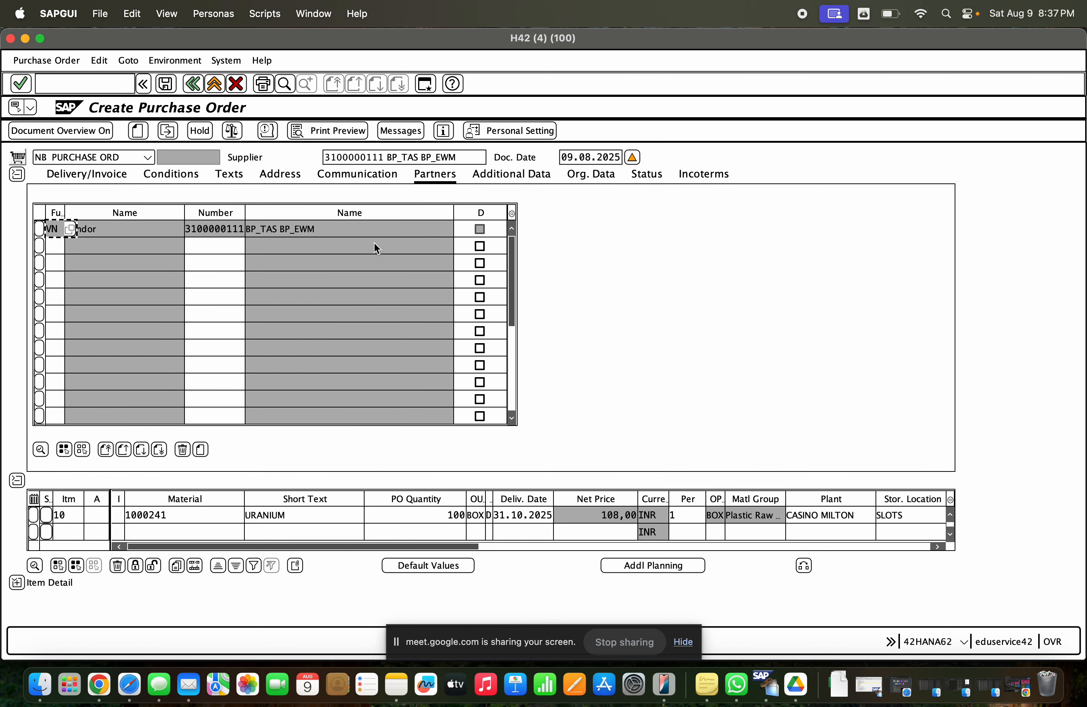
click(230, 177)
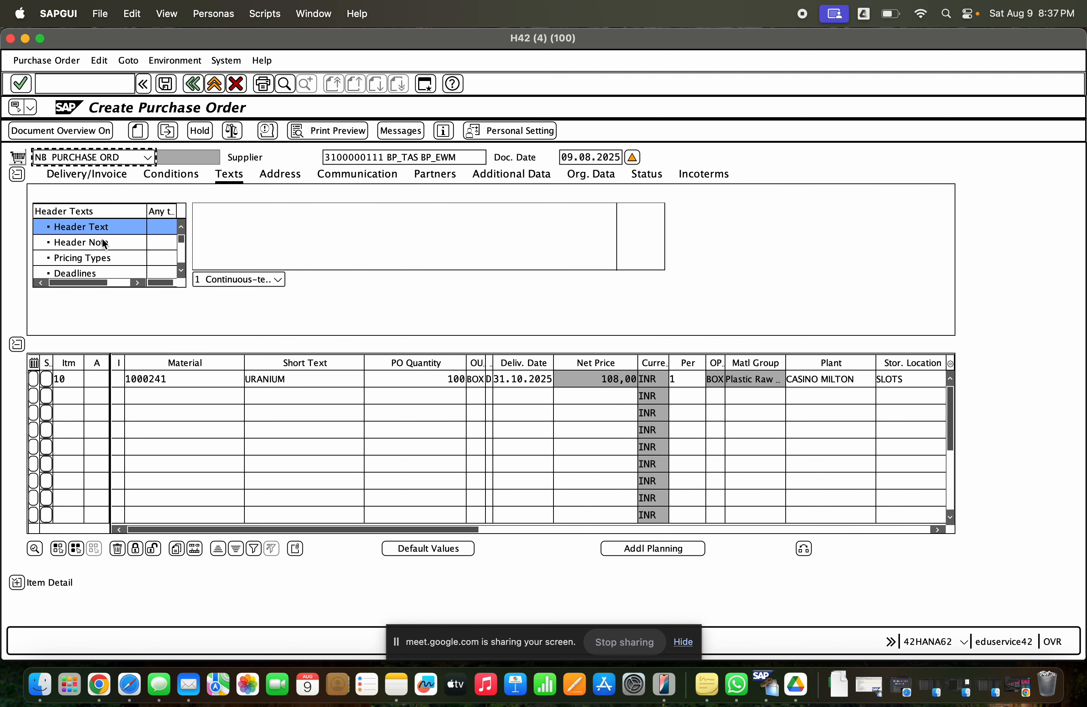
click(100, 244)
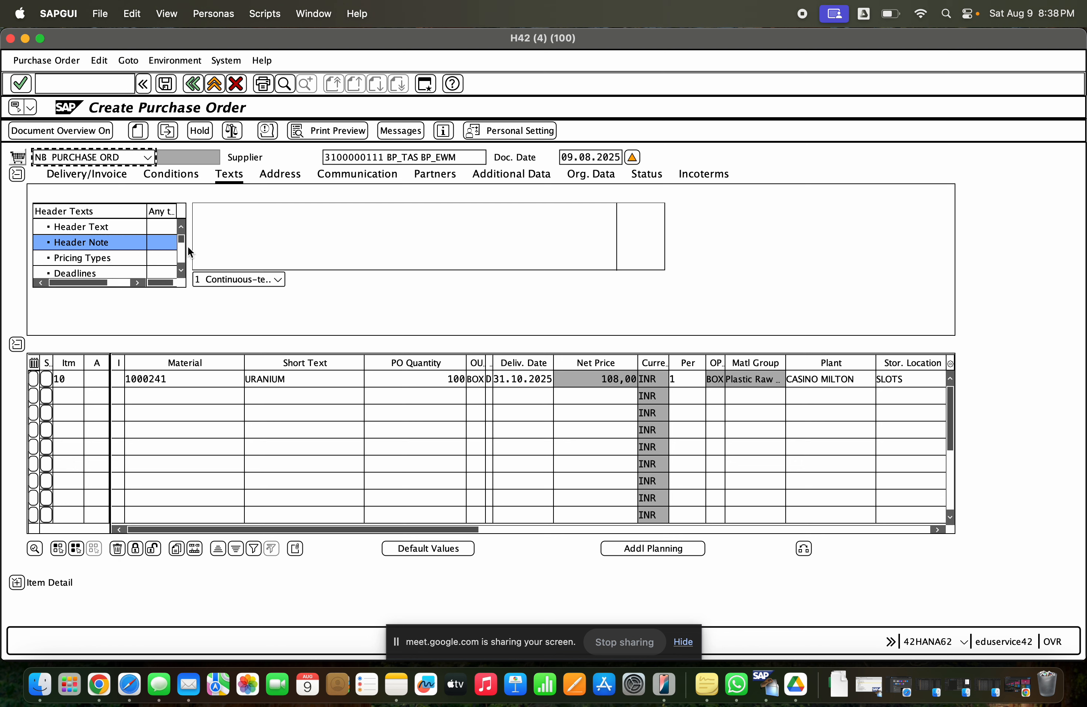
click(255, 216)
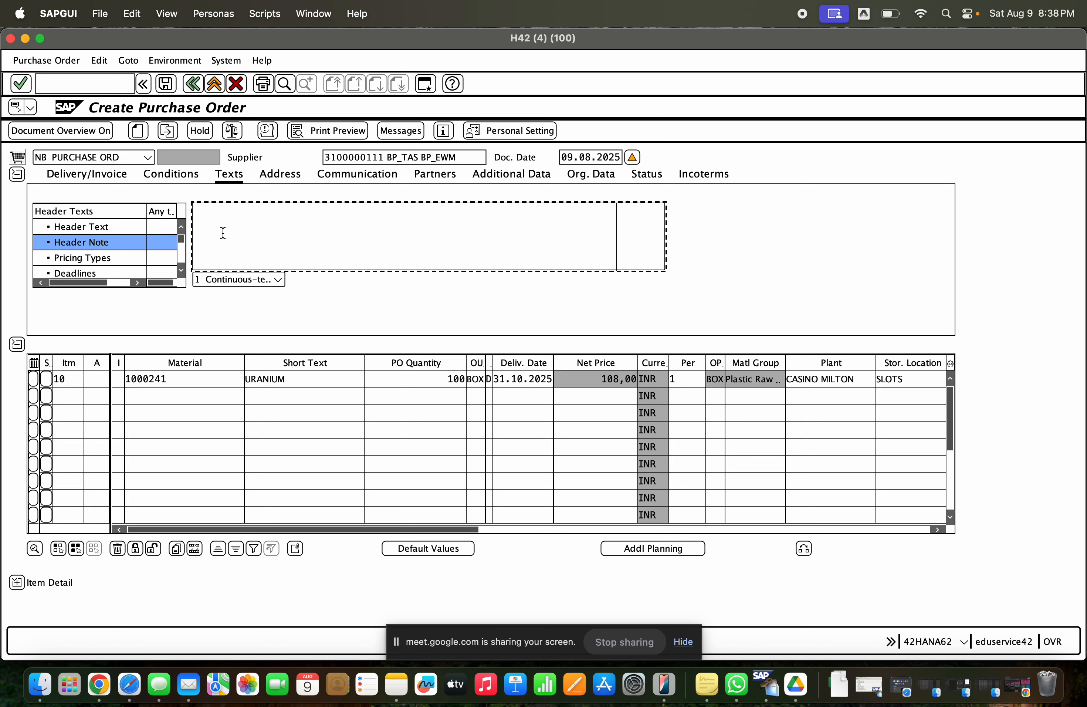
text(vff)
key(BackSpace)
key(BackSpace)
key(BackSpace)
- Collapse the header and item overview and display the texts of item 10
click(17, 344)
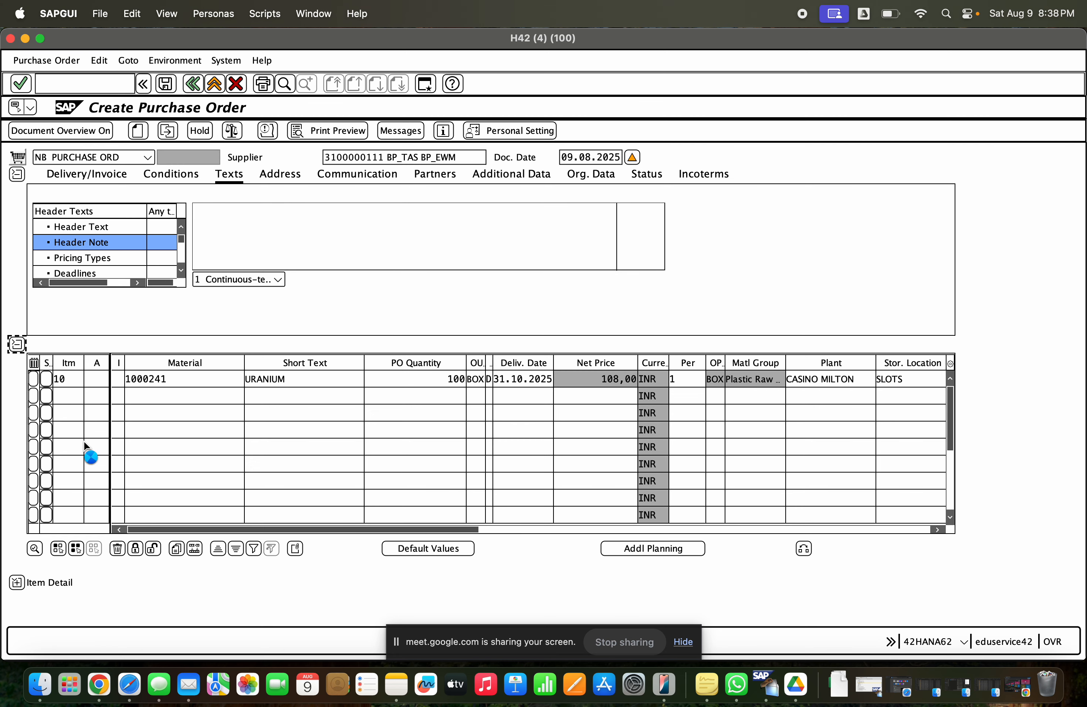
click(17, 378)
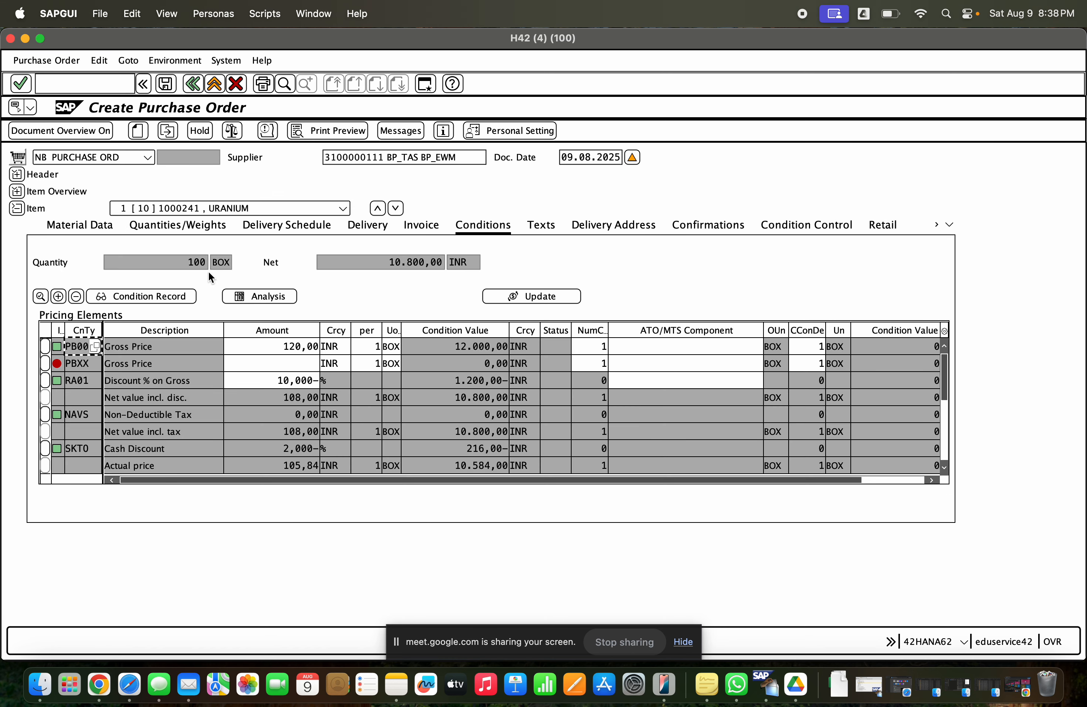
click(547, 230)
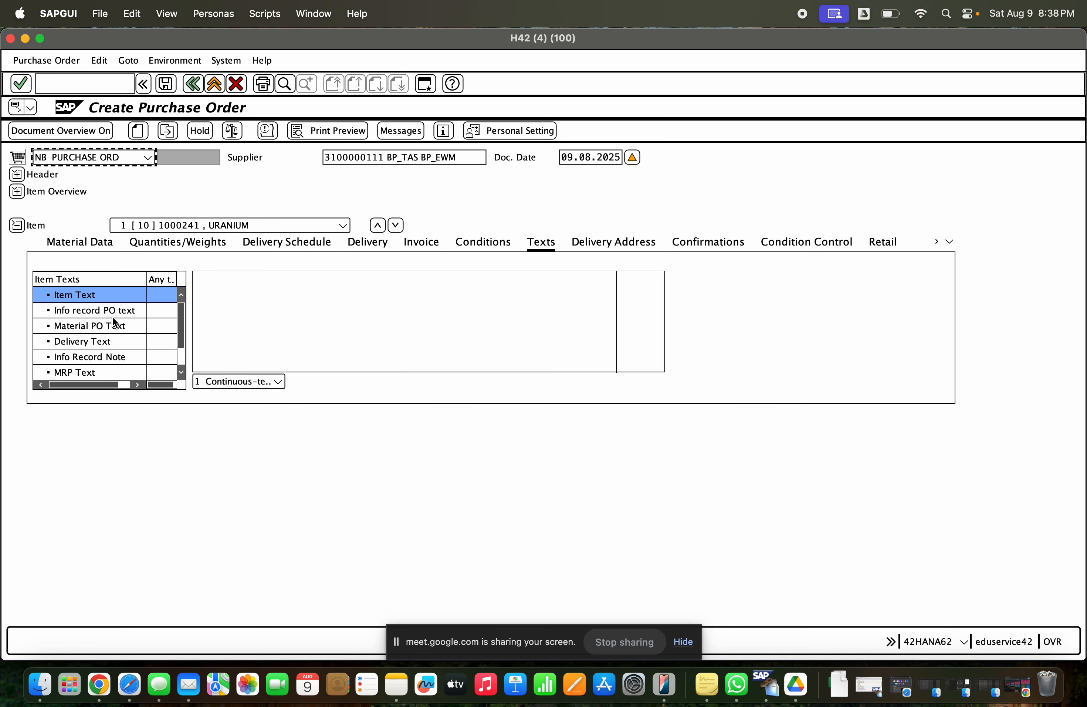
- Look through item 10's text types, from the info record and material PO texts to the MRP text and supplier comments
click(113, 319)
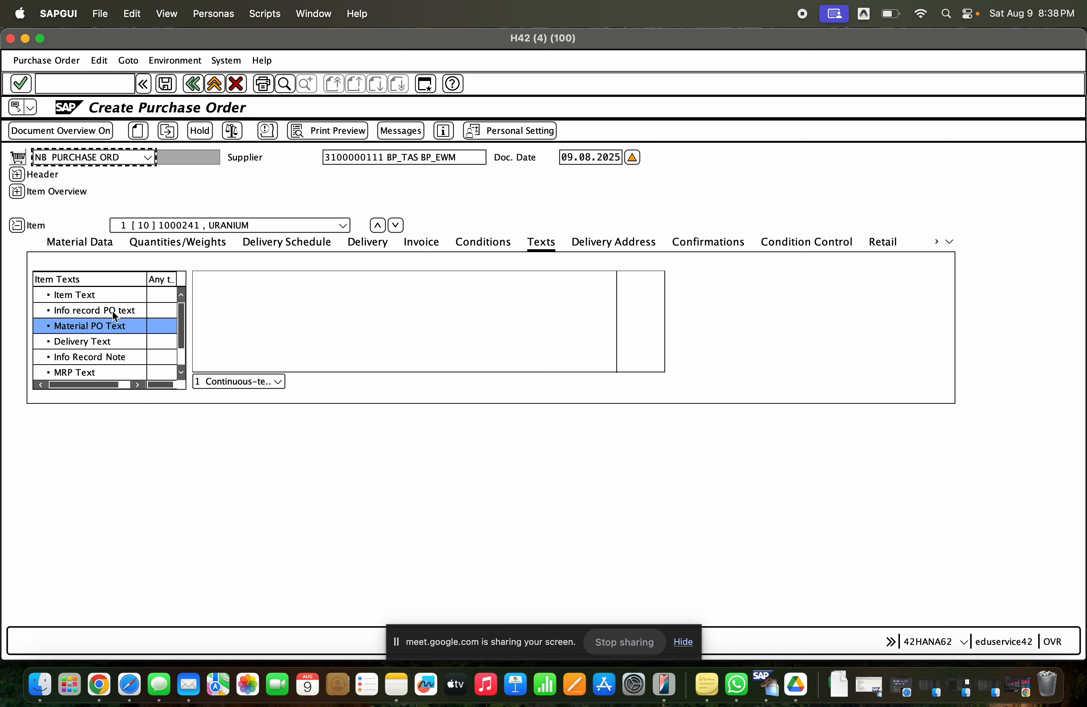
click(112, 311)
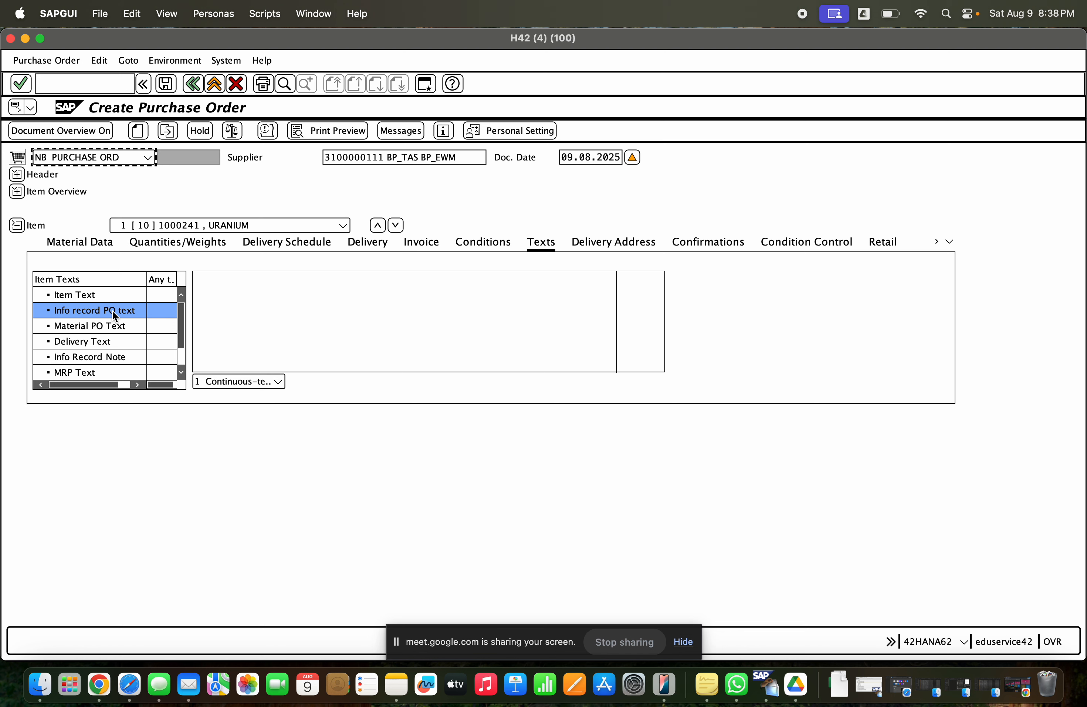
click(113, 326)
click(109, 341)
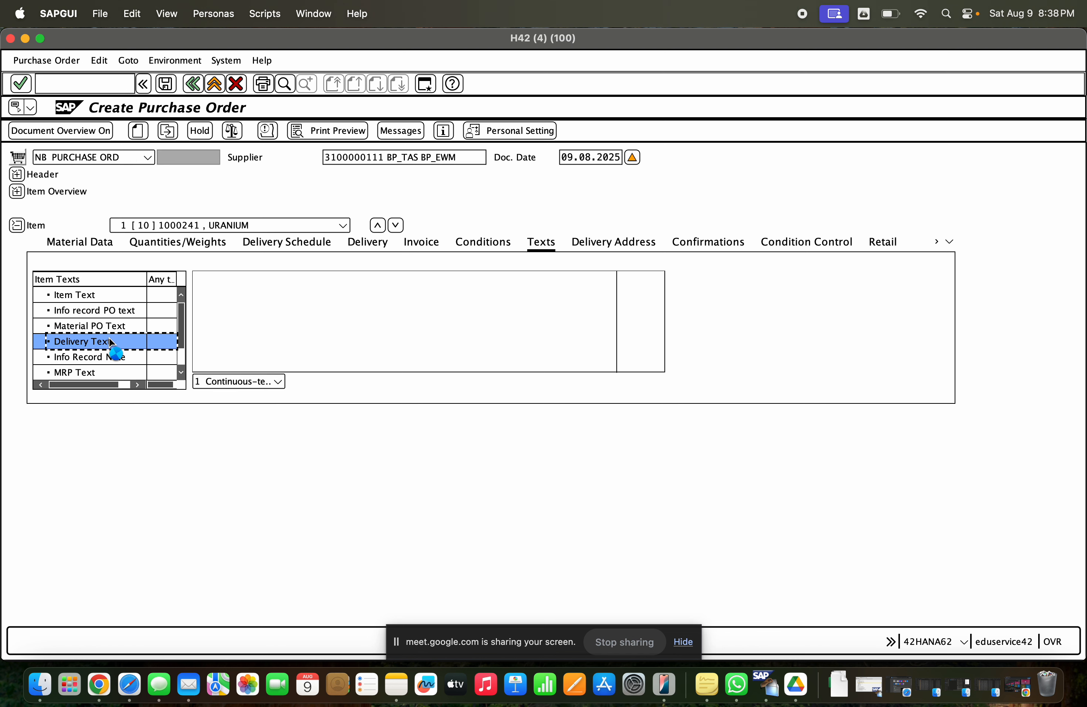
click(117, 356)
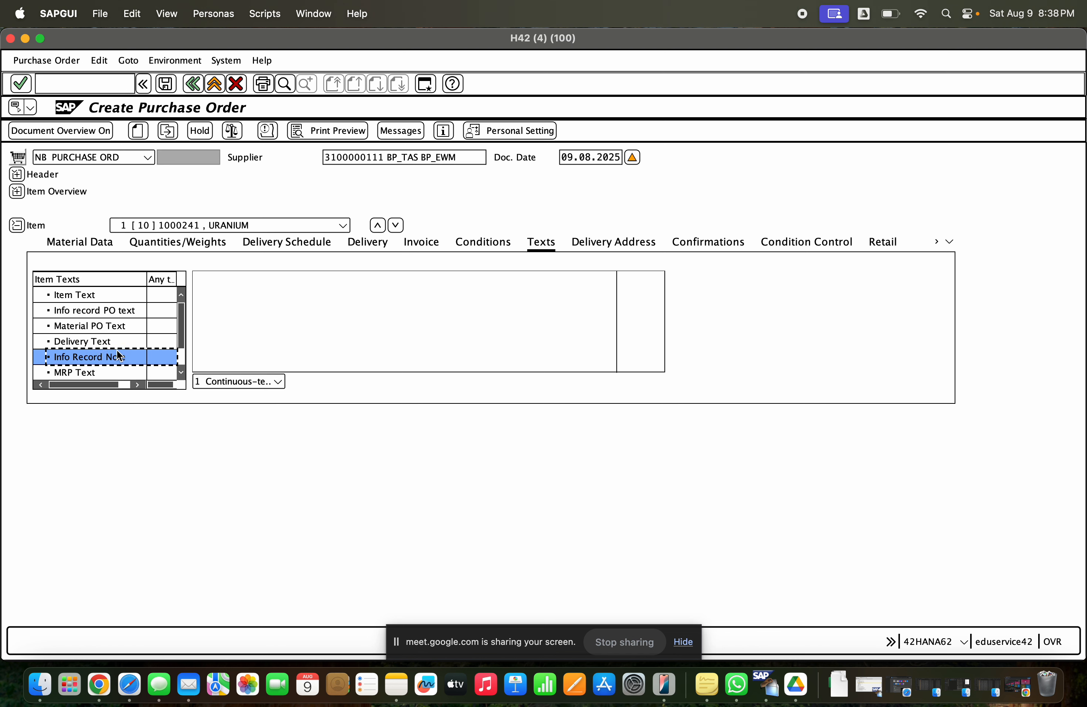
scroll(116, 349, down, 2)
click(106, 344)
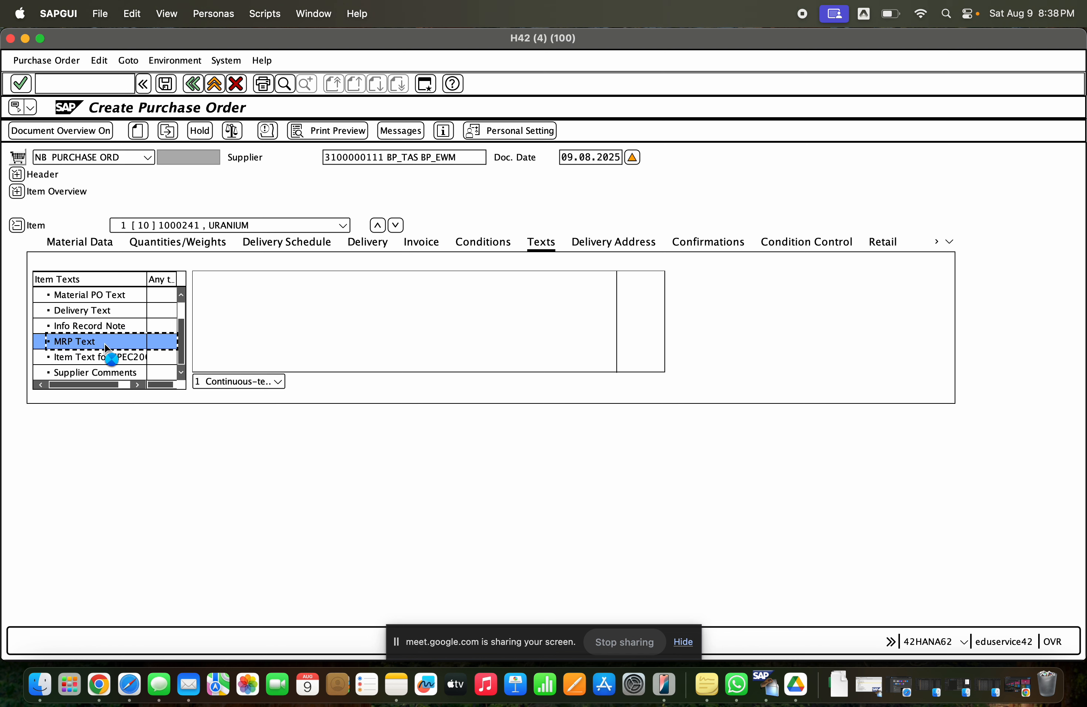
click(106, 357)
click(106, 371)
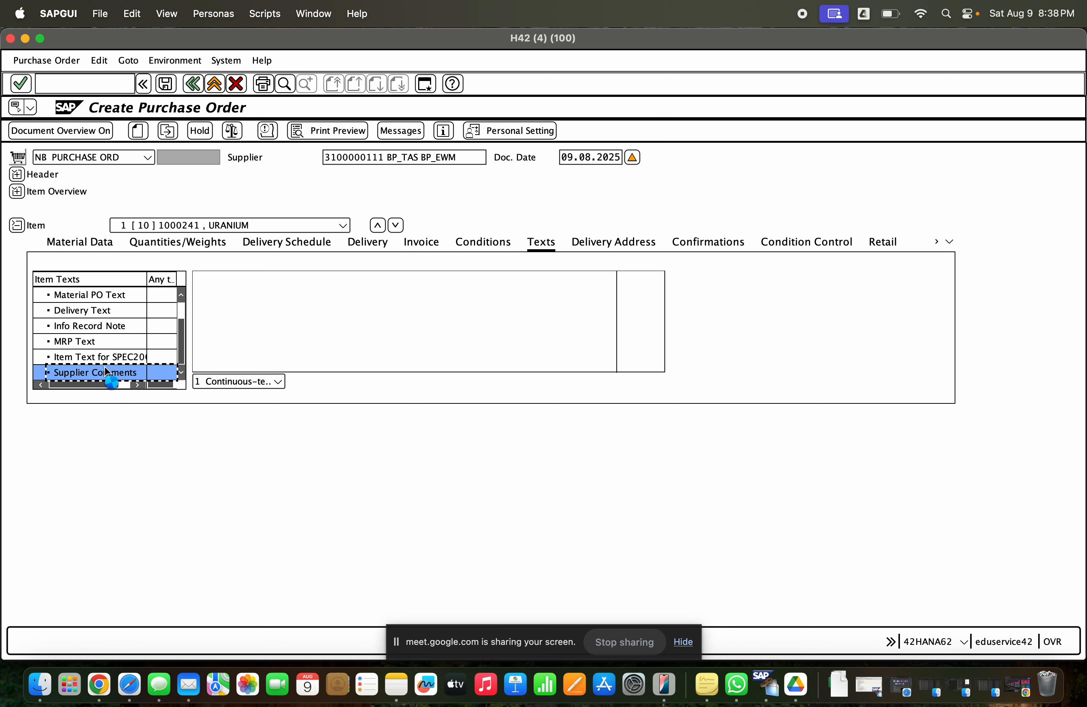
click(104, 325)
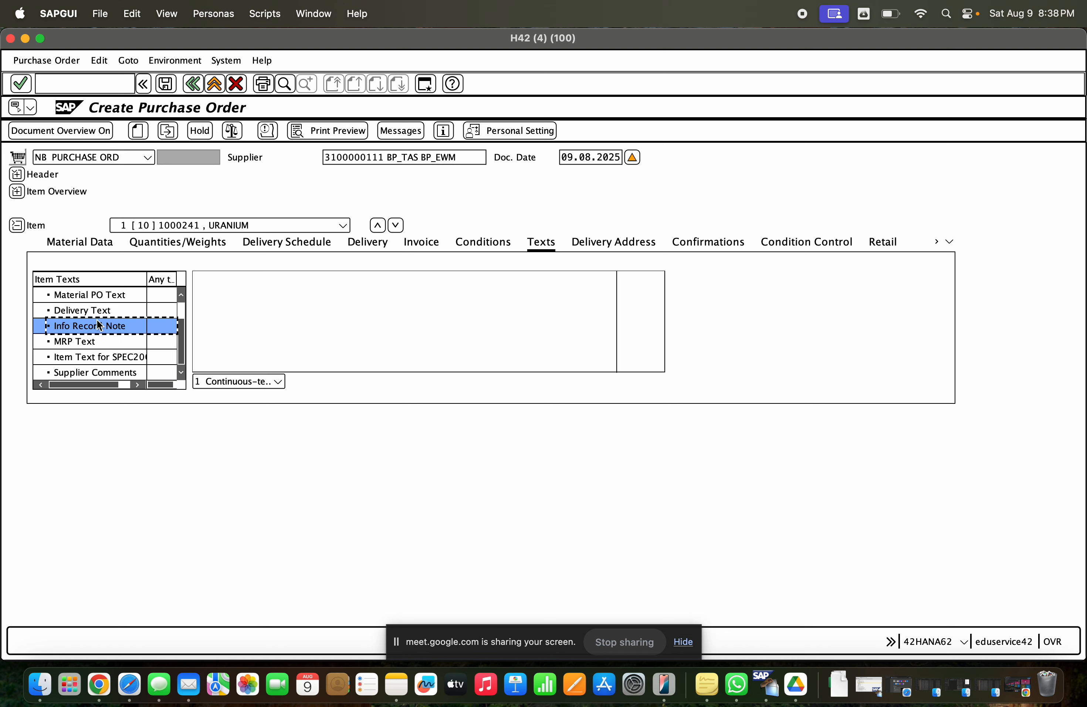
- Enter "This Item Should properly Packed with Auxilary Items and properly hold with Pallet" as the Item Text of item 10
scroll(97, 325, up, 2)
click(99, 298)
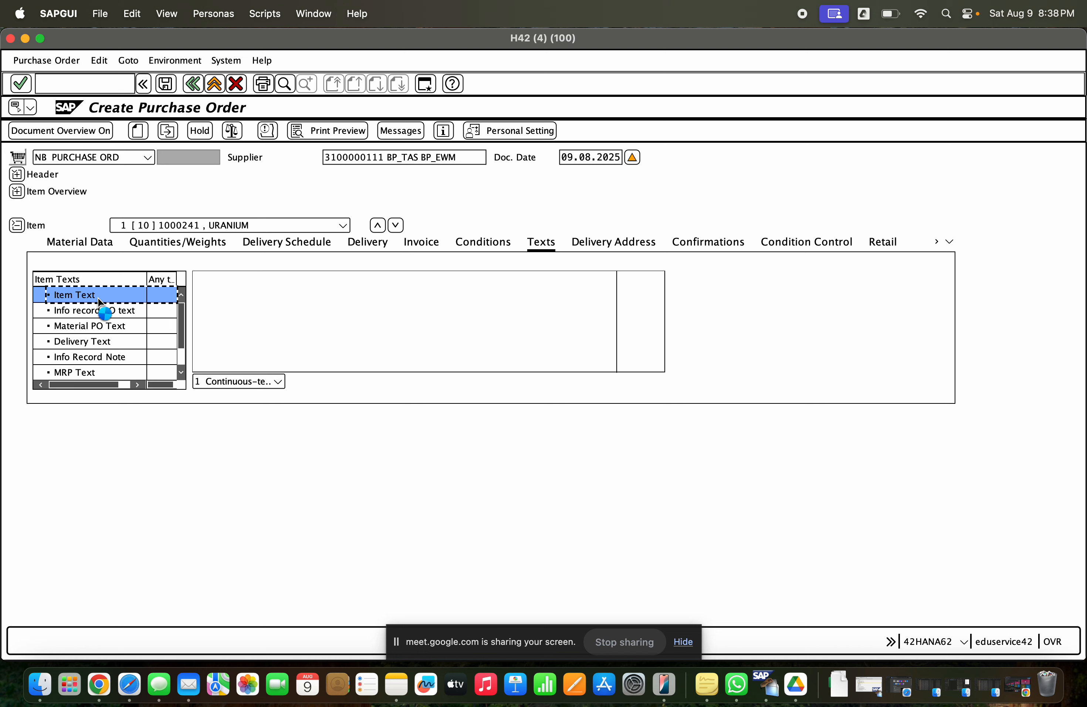
click(241, 313)
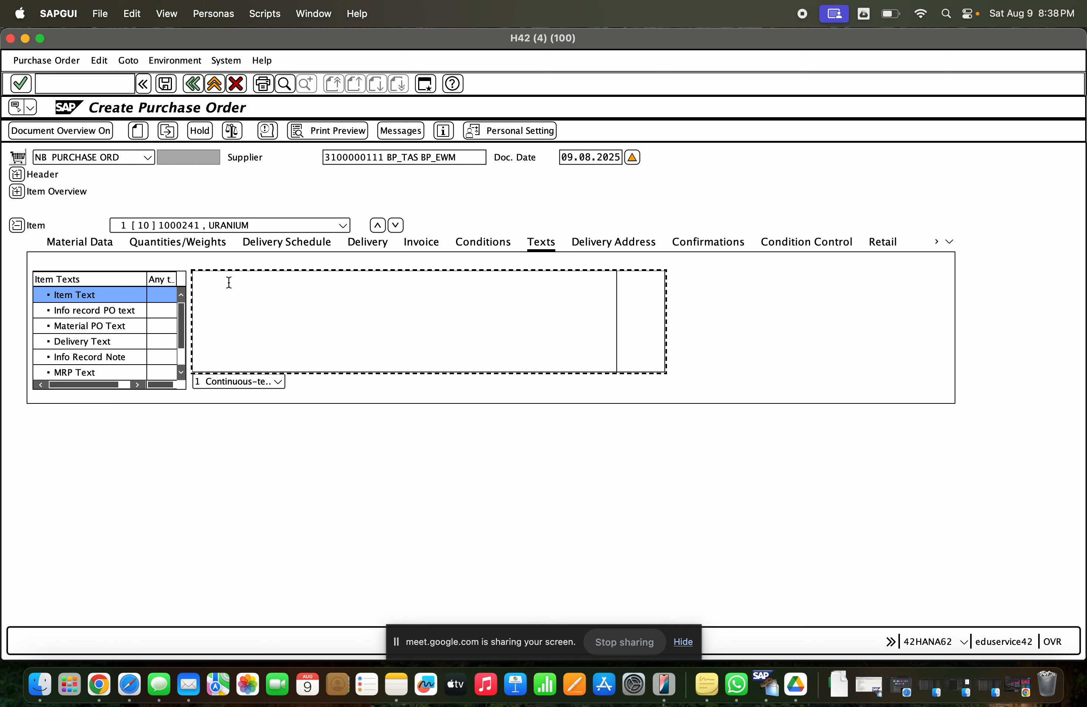
text(This item Should properly Packed w)
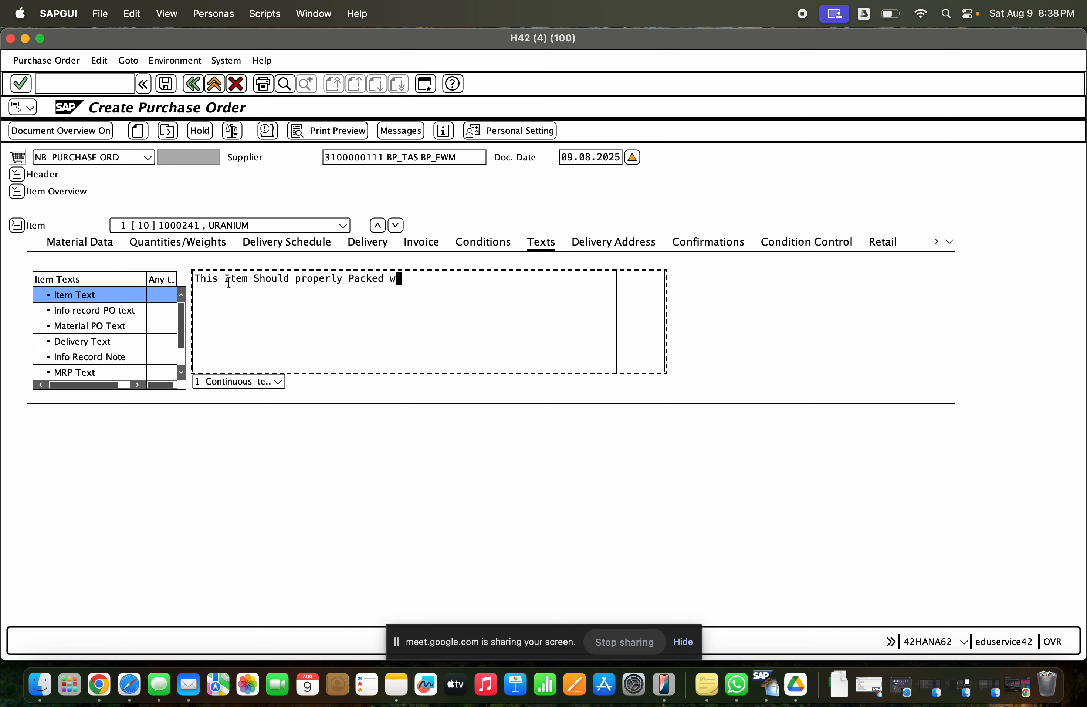
text(ith Auxilary Items and )
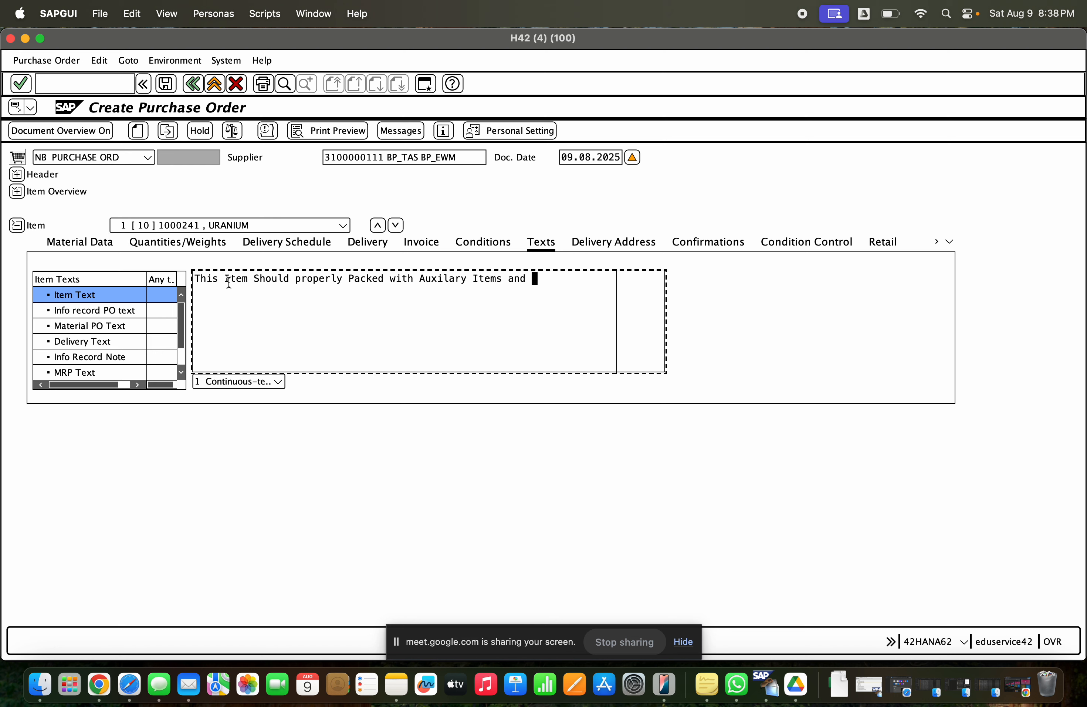
text(properly a)
key(BackSpace)
key(BackSpace)
text(hold)
key(BackSpace)
key(BackSpace)
key(BackSpace)
text(old with Pallet)
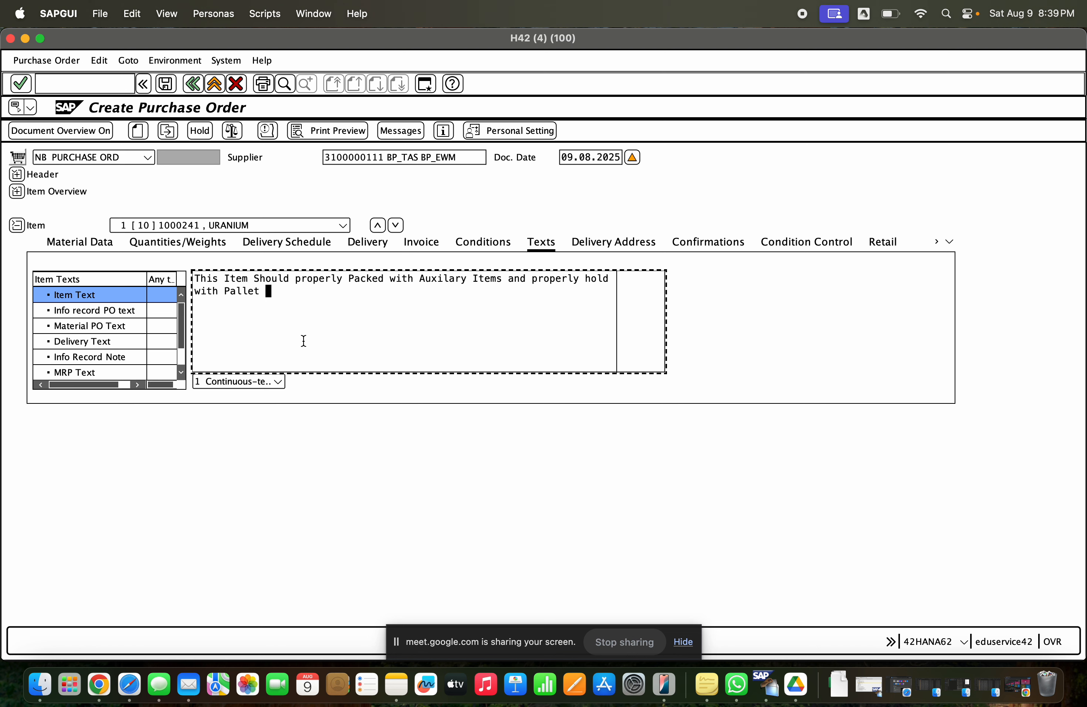
- Check the purchase order, review its two warnings and go to editing the one about missing document output
click(233, 134)
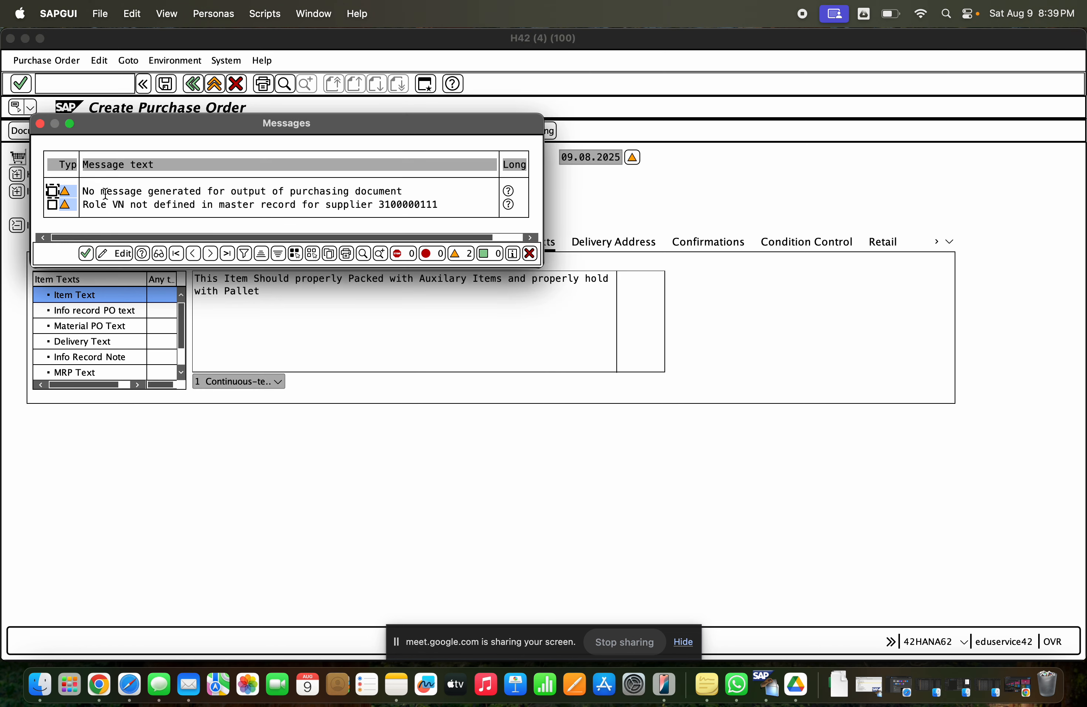
click(184, 190)
click(146, 206)
click(153, 189)
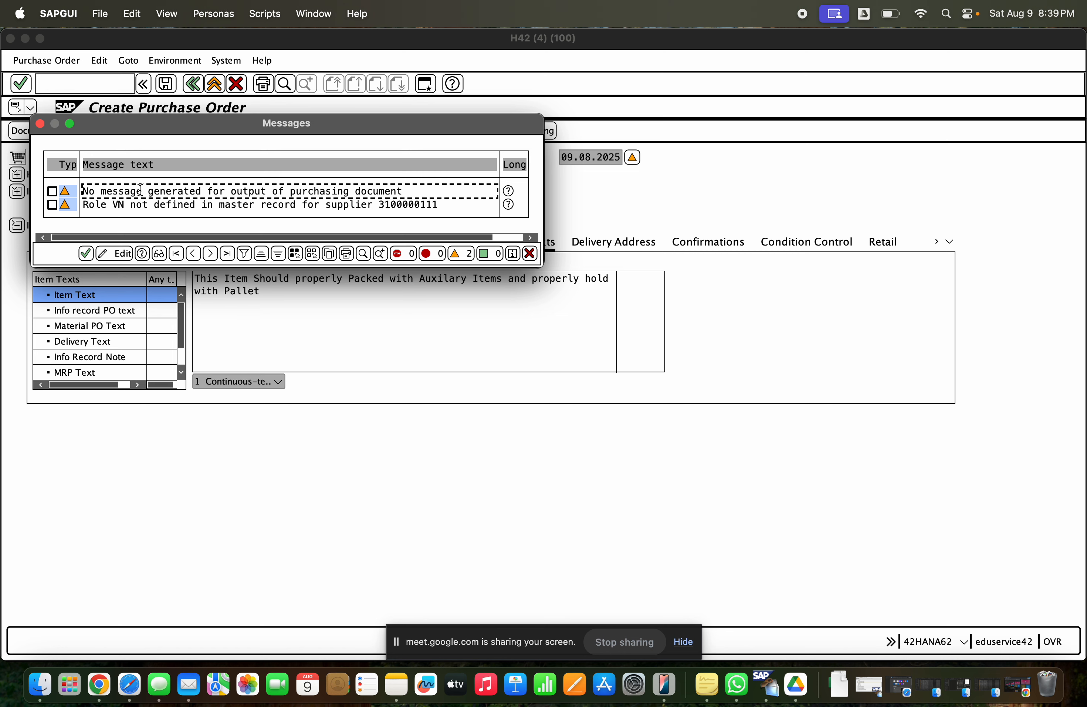
click(110, 254)
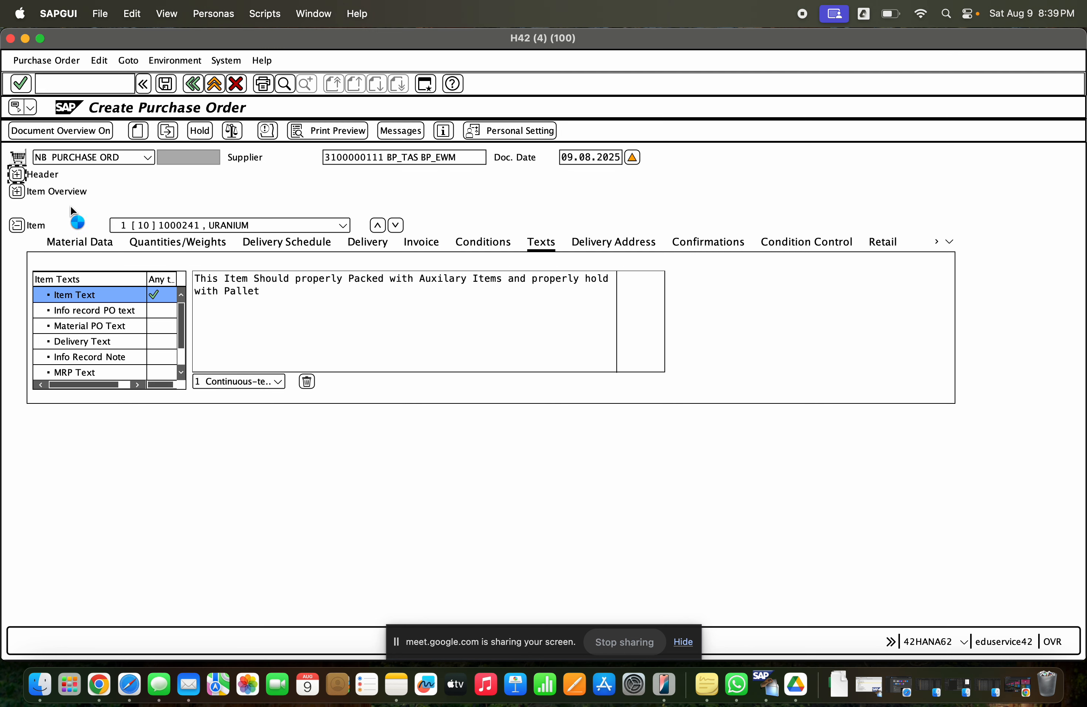
- Add output type NEU with medium Print output to the purchase order's output messages
click(398, 130)
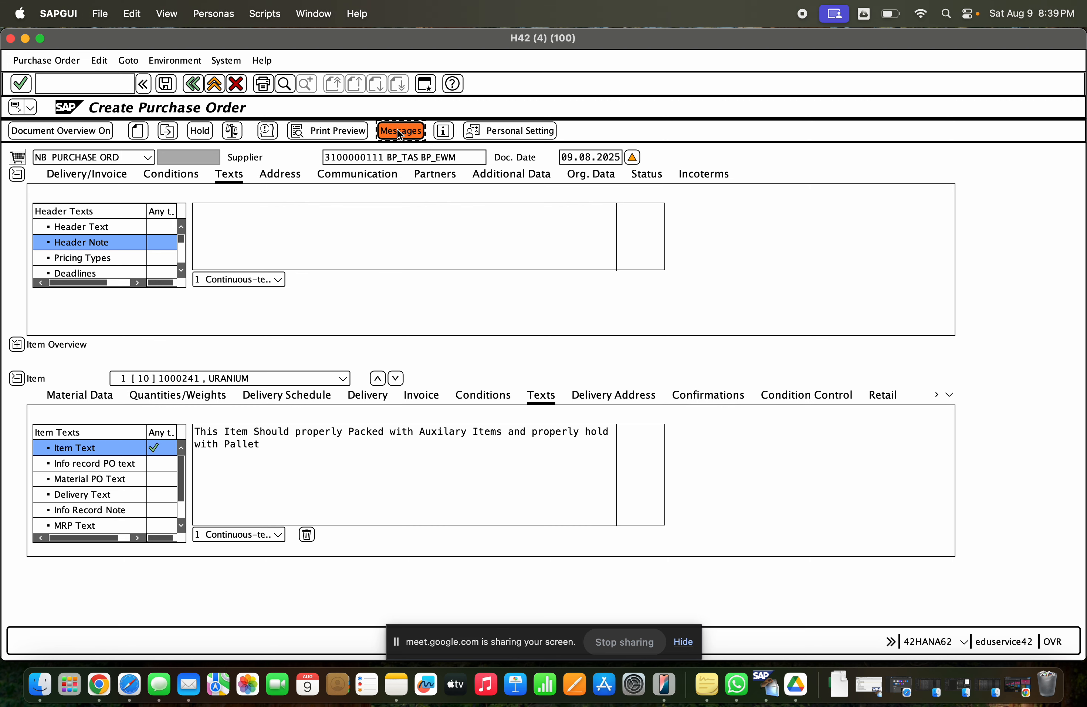
click(92, 207)
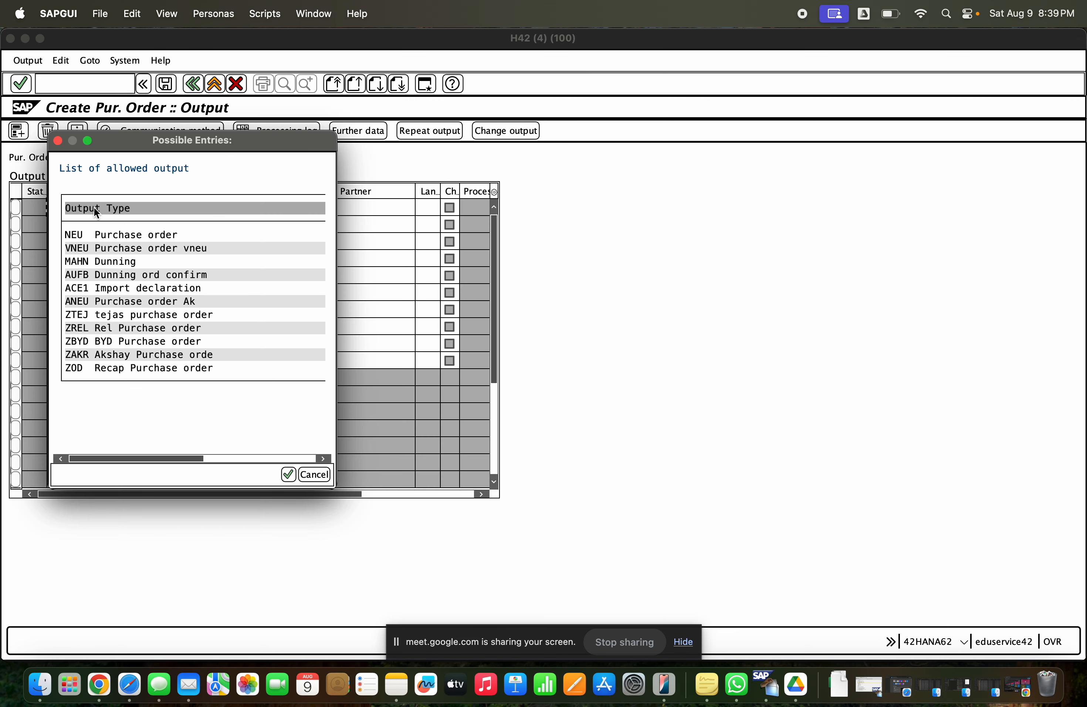
click(125, 239)
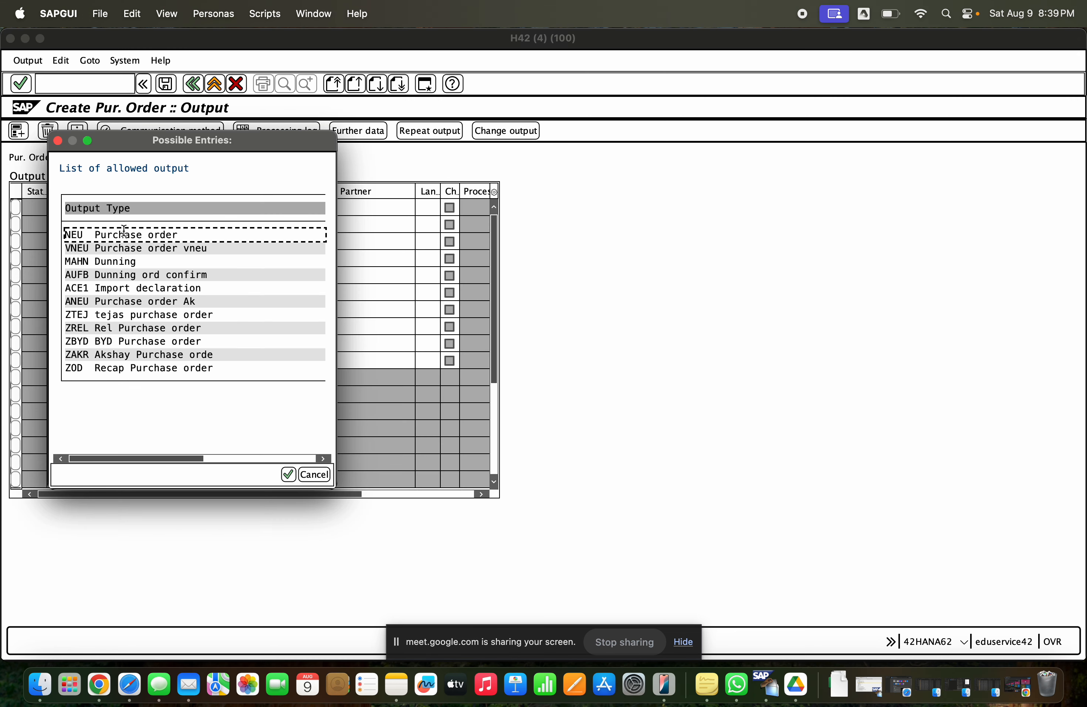
double_click(124, 233)
click(194, 209)
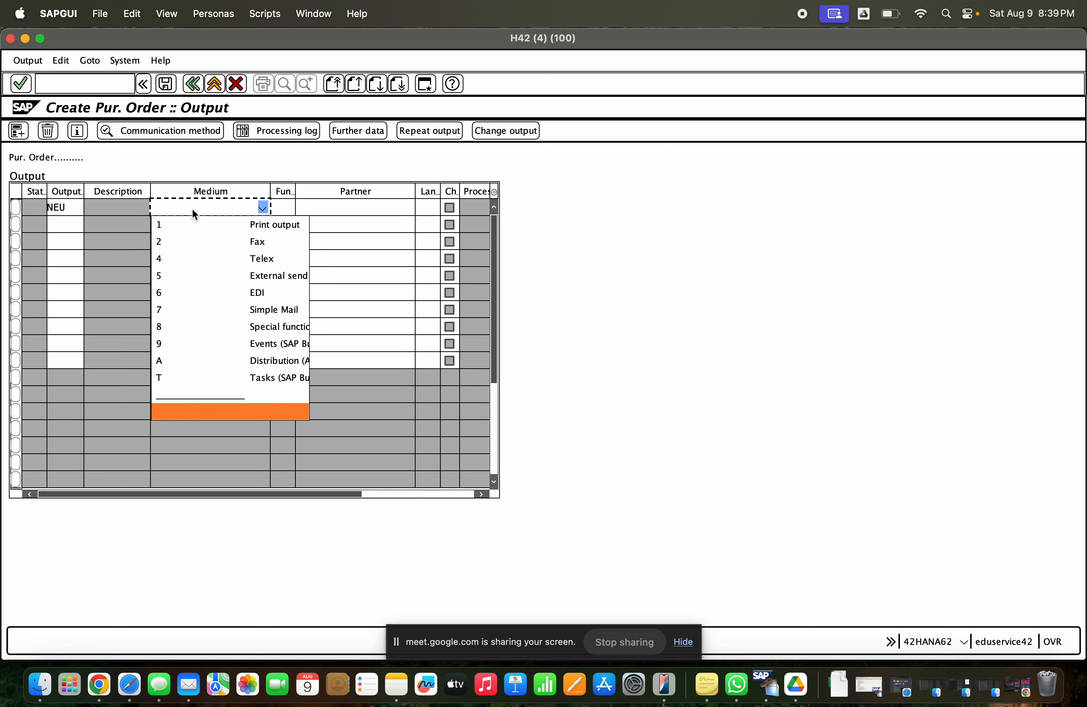
click(205, 225)
key(Return)
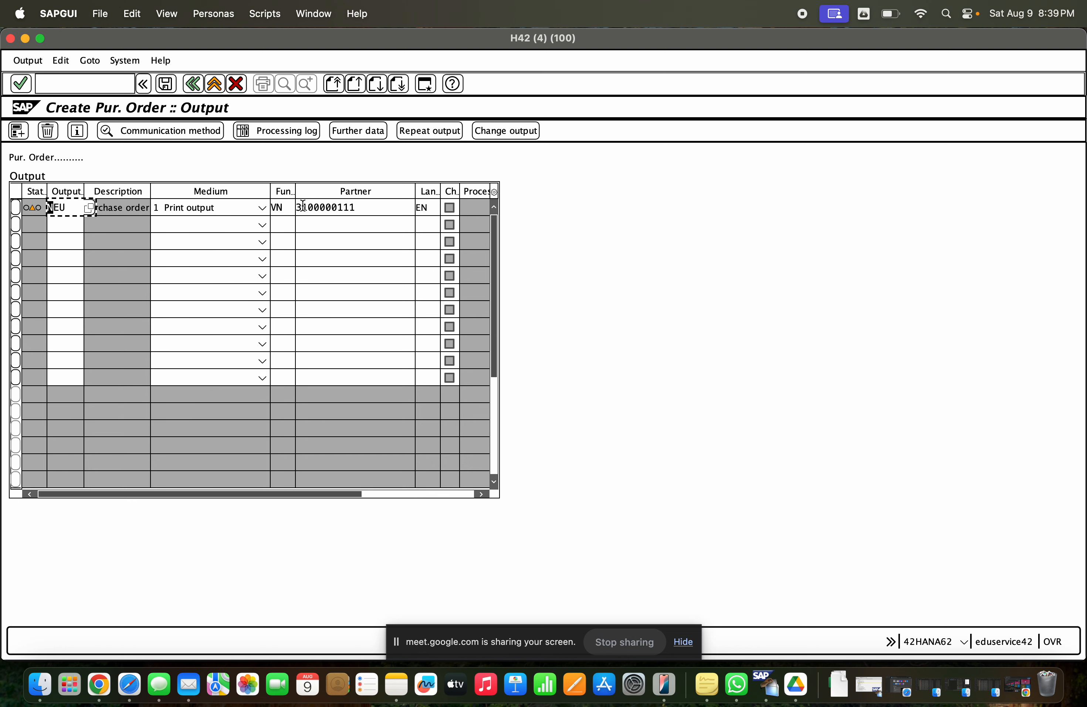
- Set LP01 as the logical destination in the NEU output's communication method
click(15, 208)
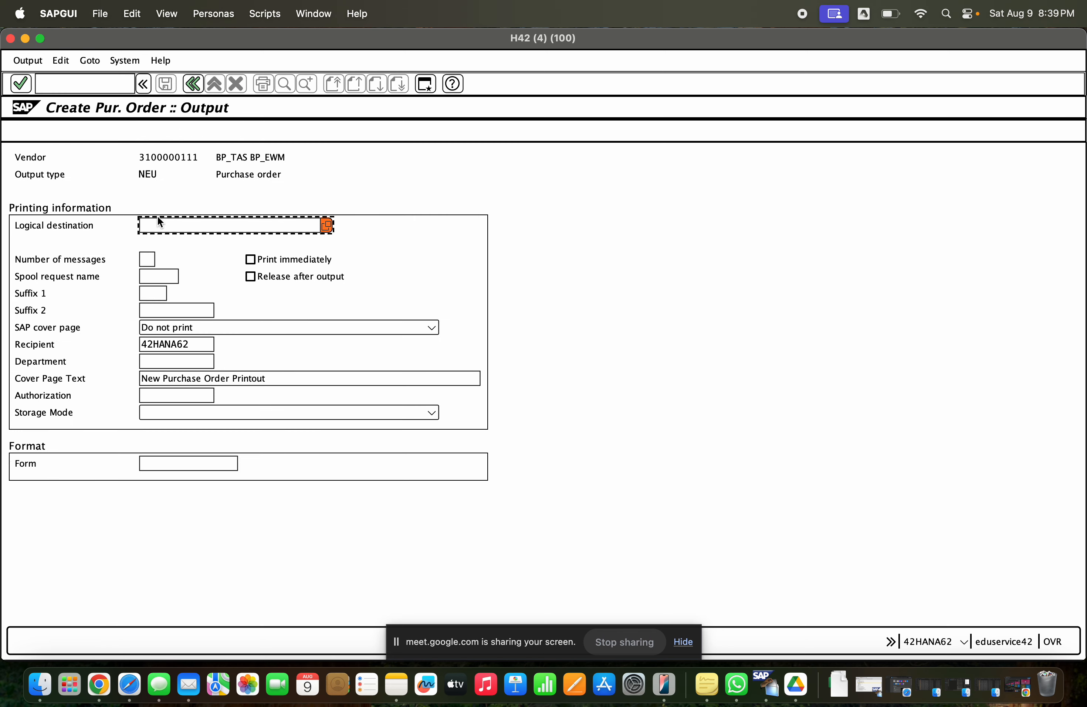
text(l)
click(161, 241)
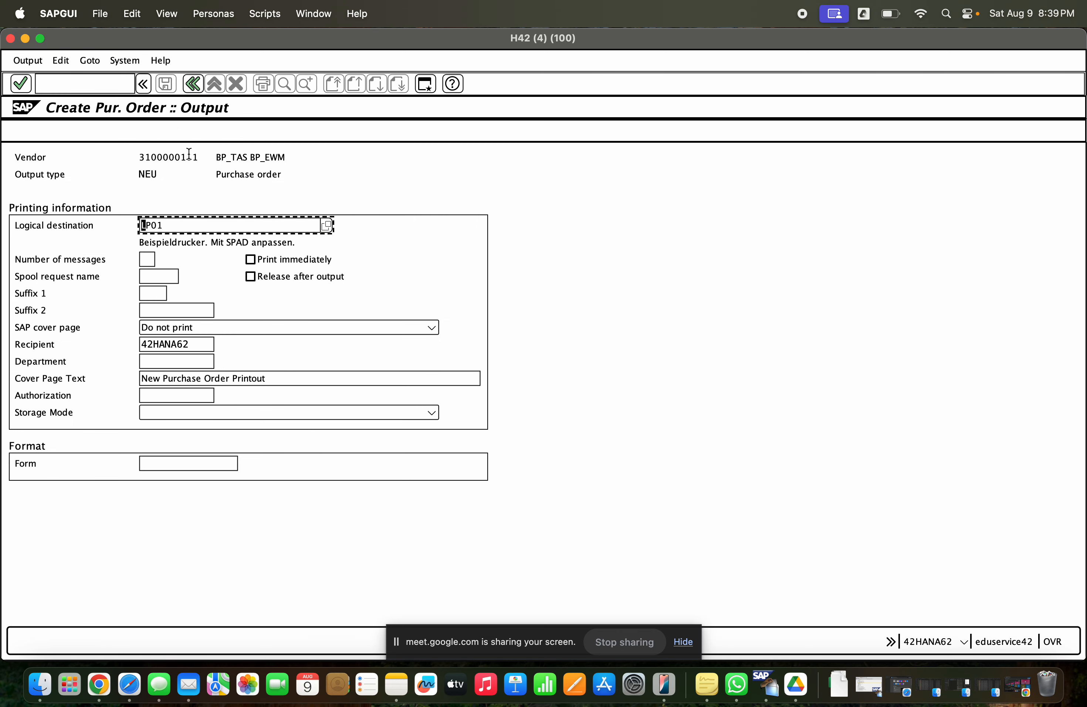
click(191, 84)
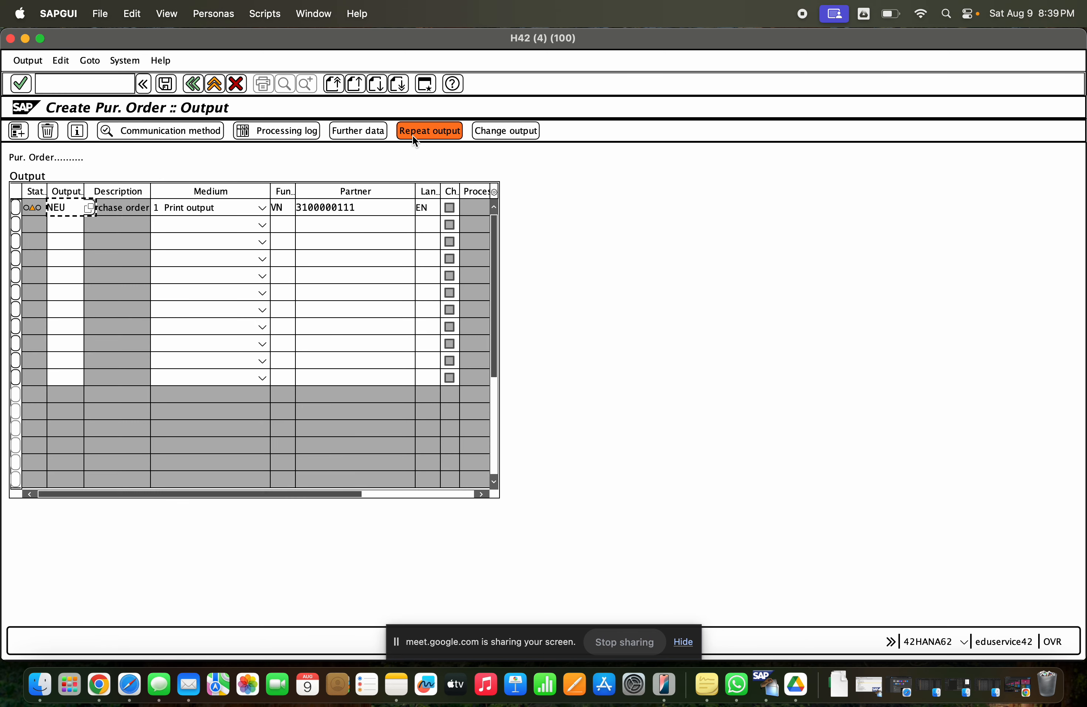
- Set the NEU output's dispatch time to "Send with application own transaction" and return to the purchase order
click(367, 134)
click(198, 276)
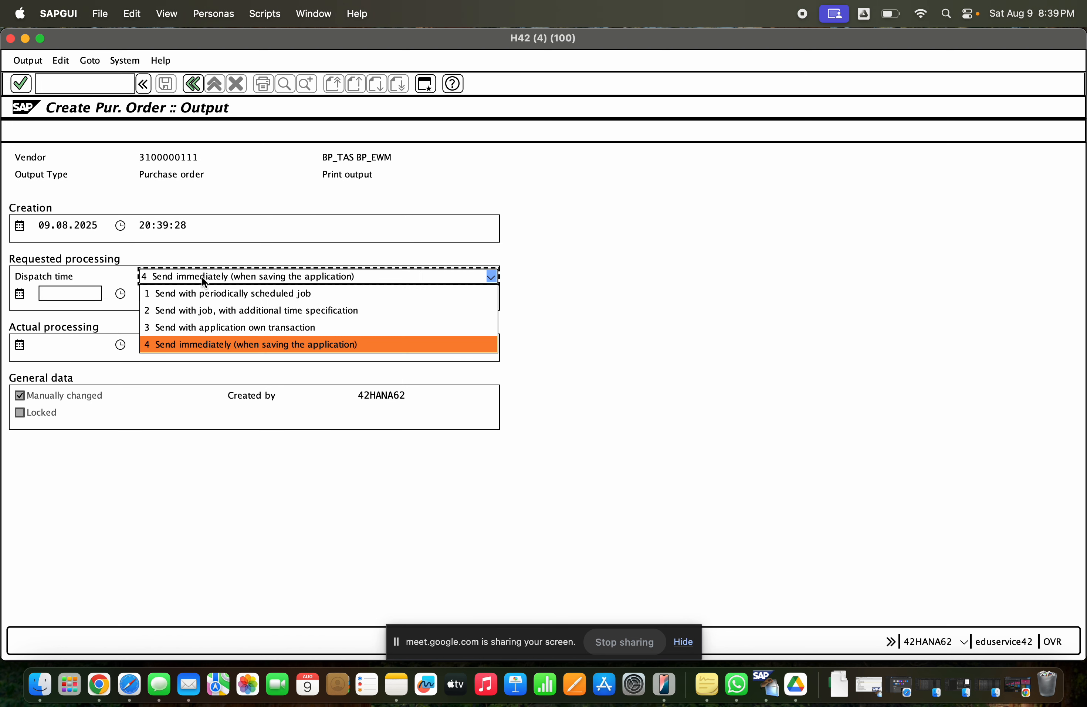
click(280, 327)
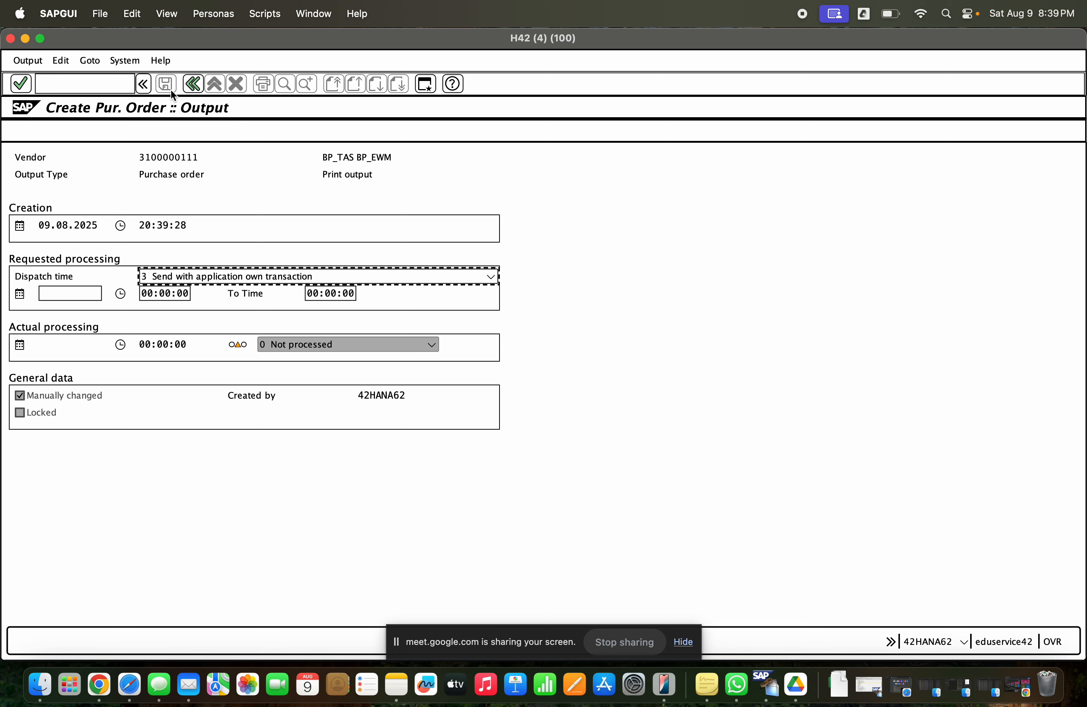
click(192, 85)
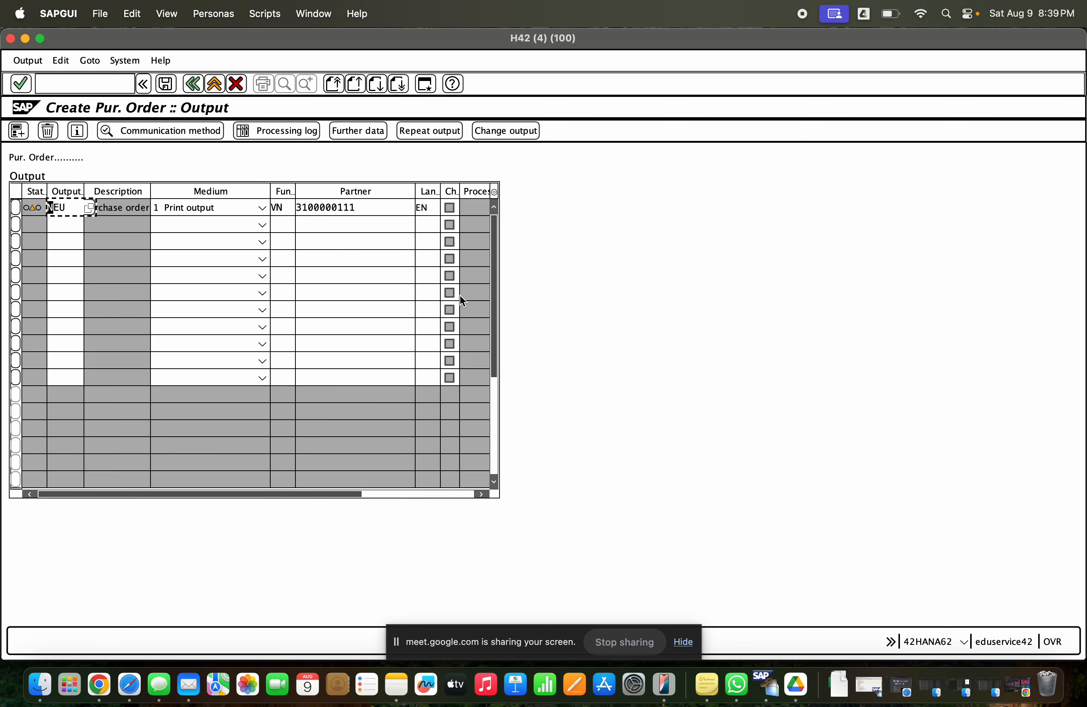
click(192, 85)
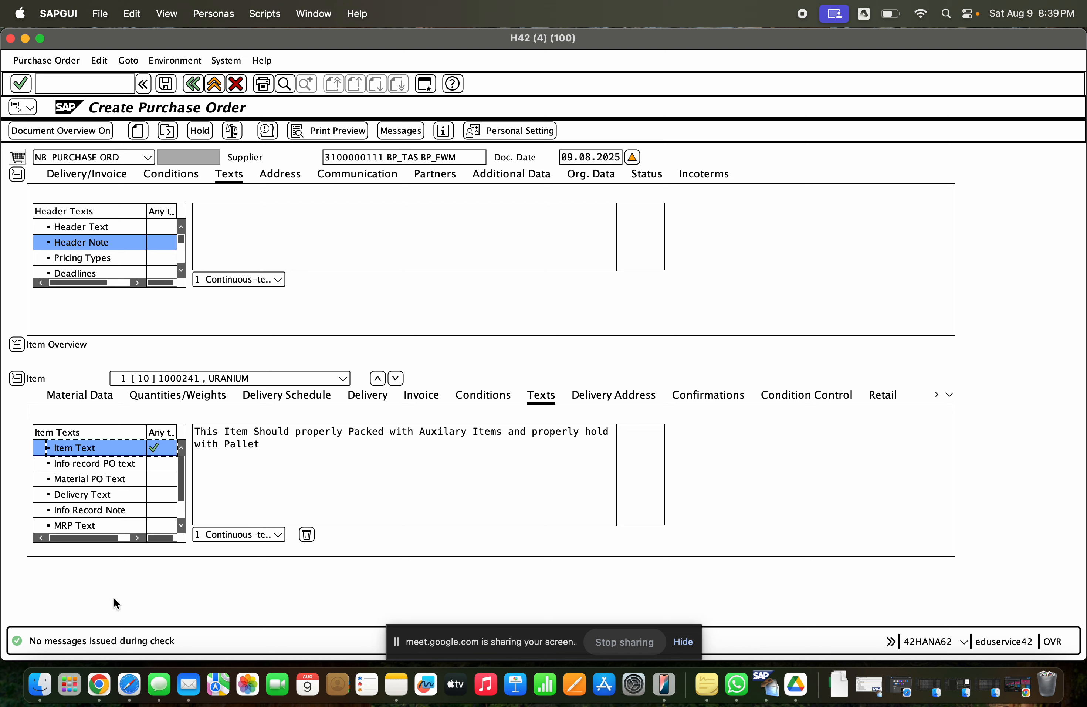
- Save the purchase order and open the newly saved document for display
click(164, 84)
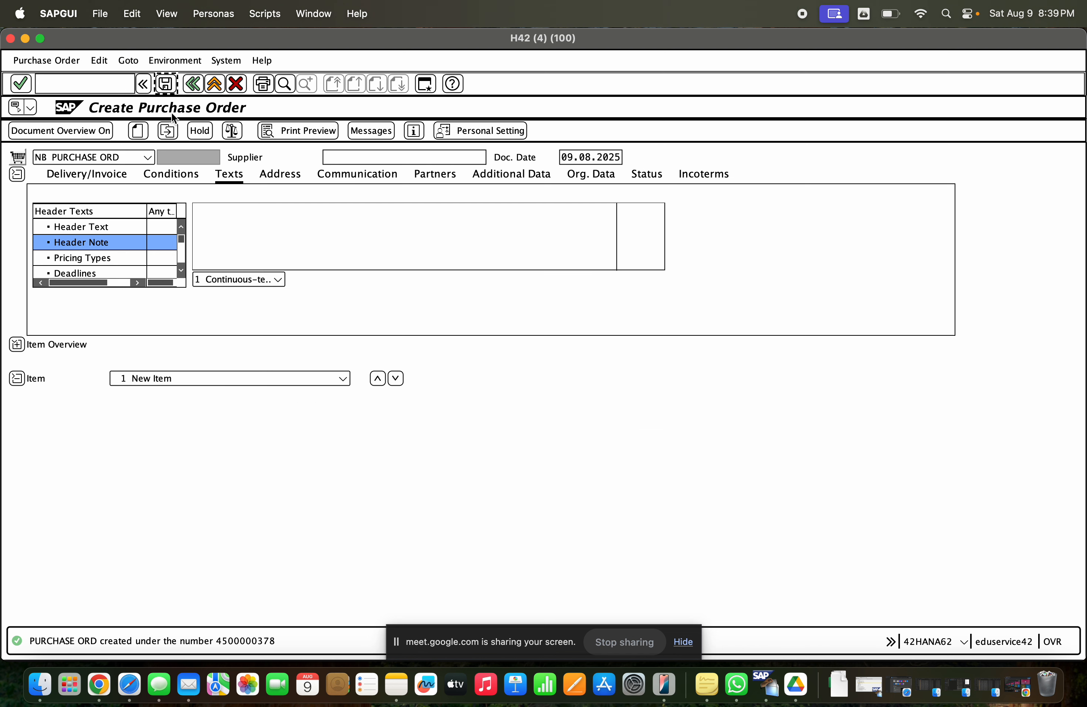
click(175, 134)
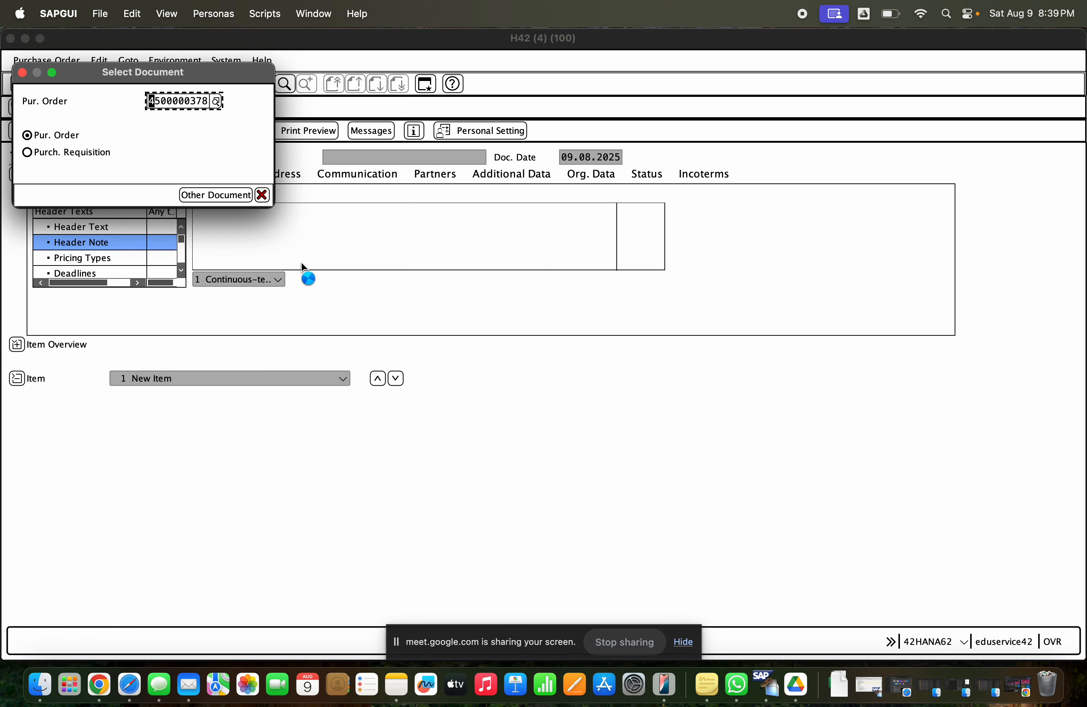
key(Return)
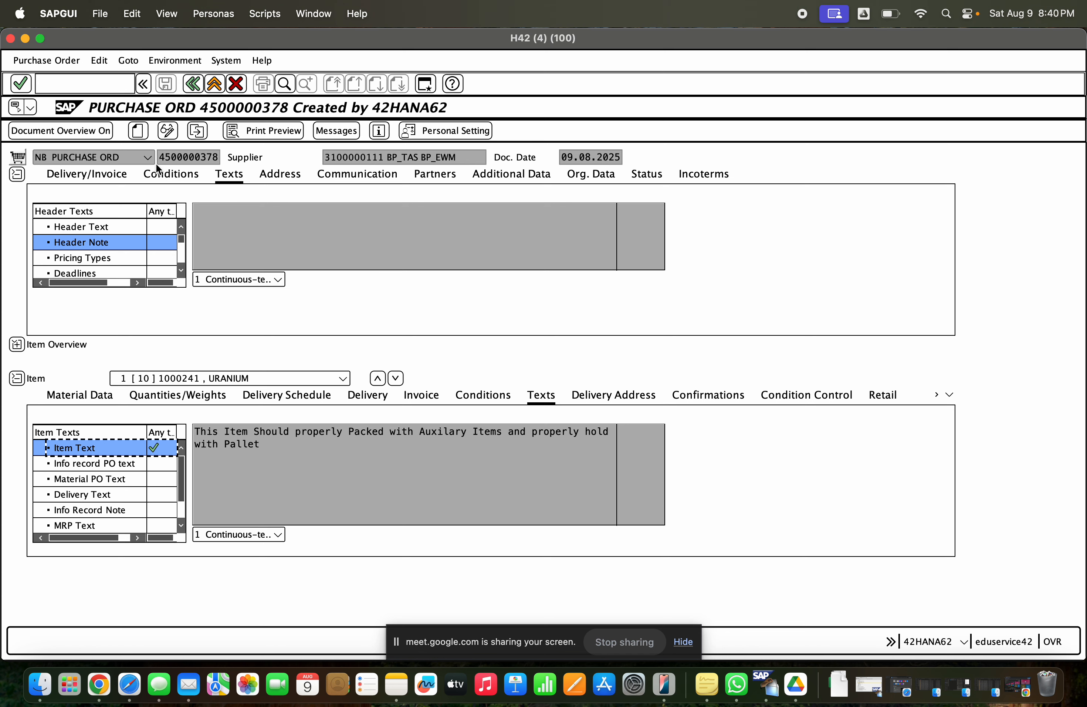
- Review item 10 of the saved purchase order: its purchase requisition and RFQ references, item text and pricing conditions
click(158, 162)
click(17, 345)
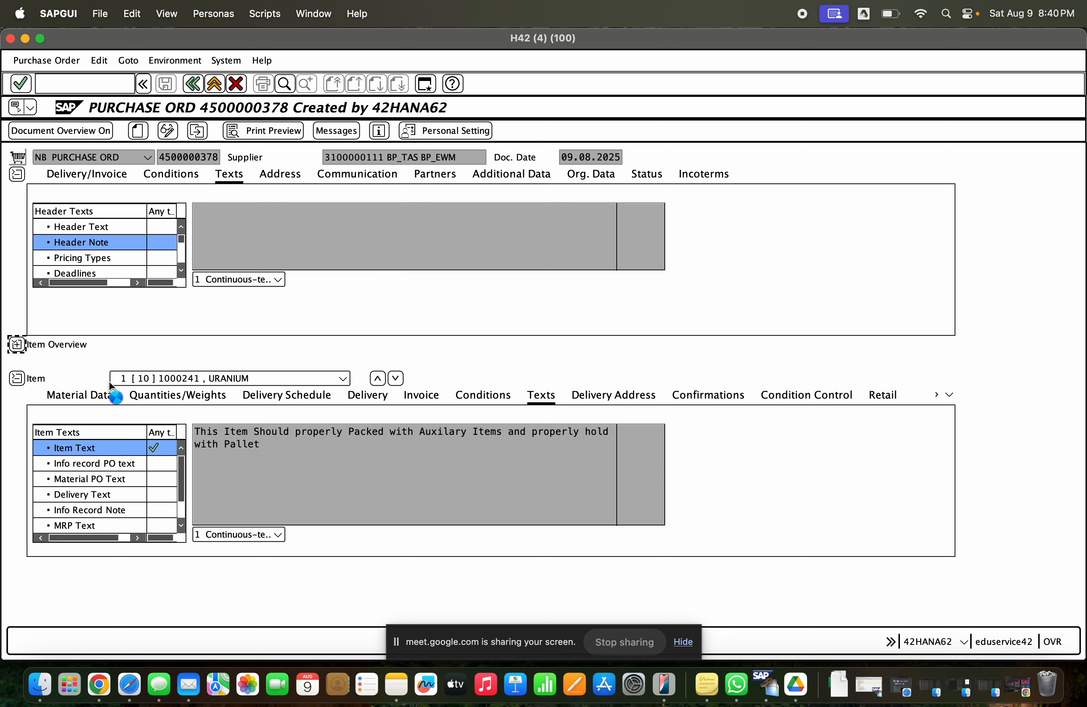
drag(155, 408, 216, 411)
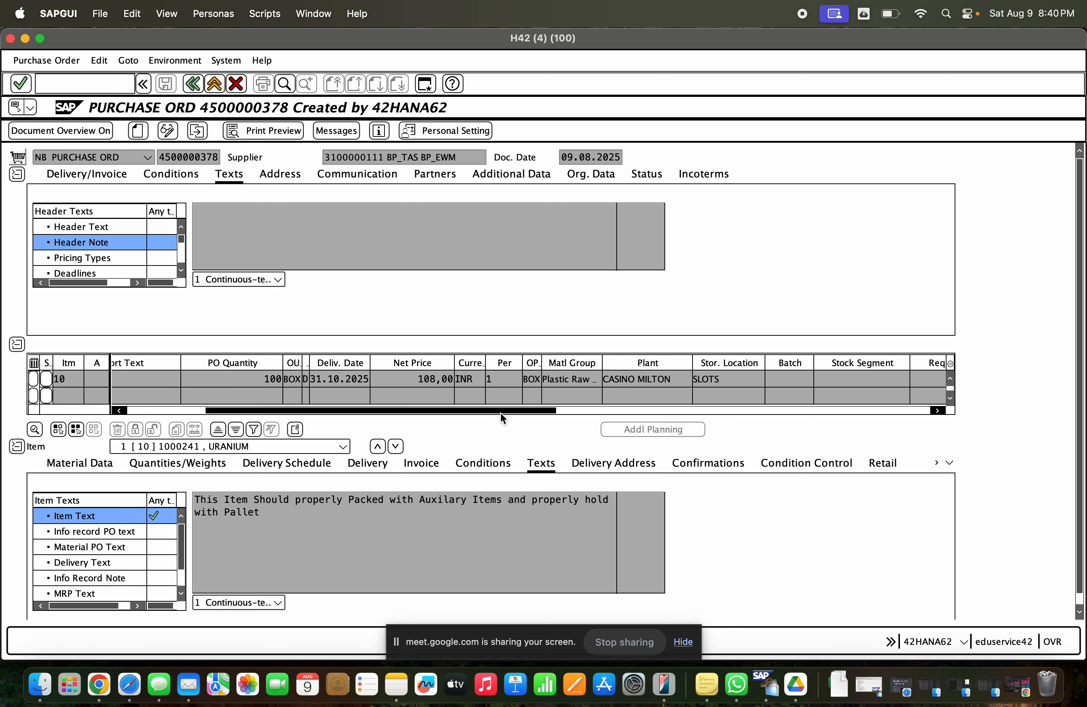
click(585, 410)
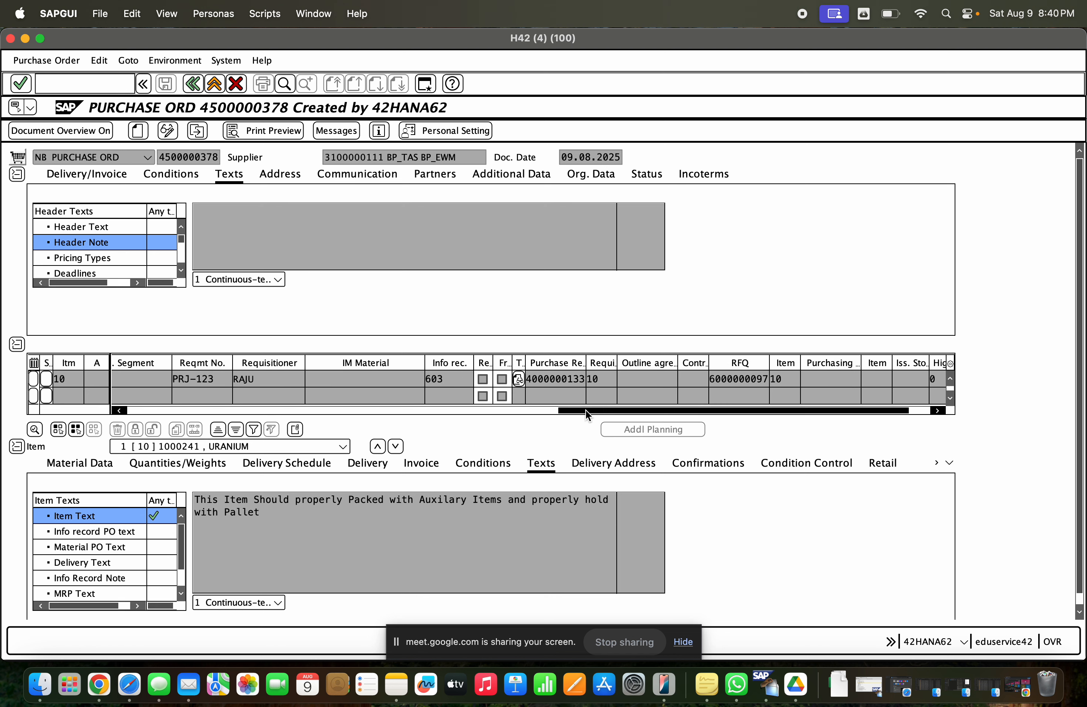
click(557, 378)
click(761, 380)
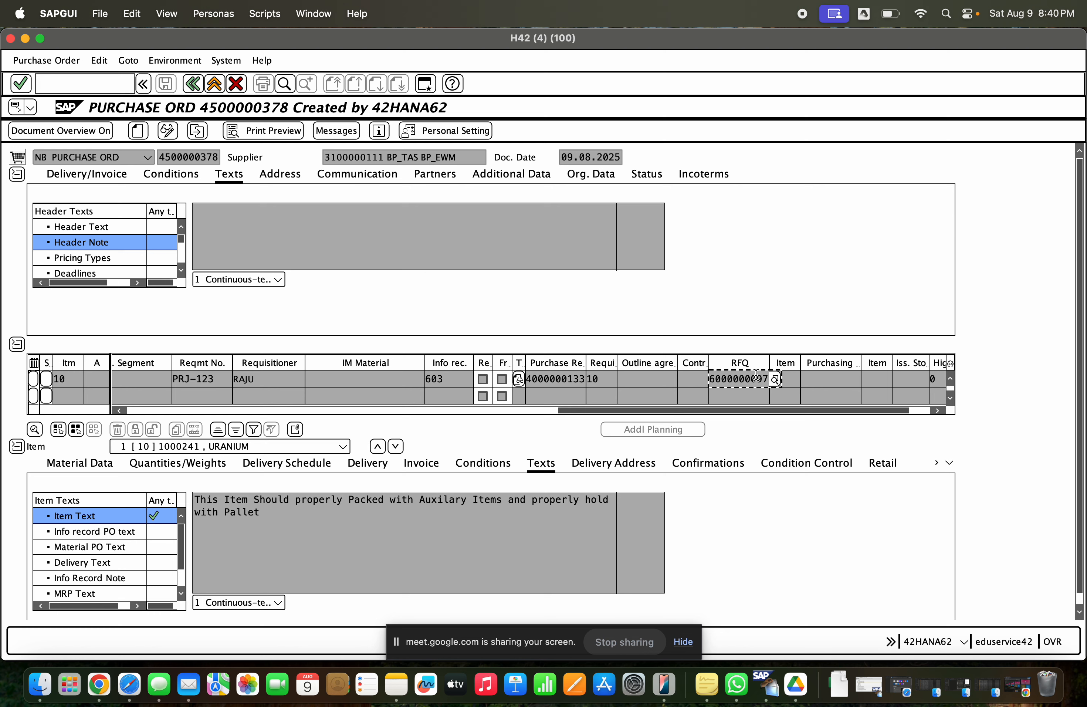
click(271, 514)
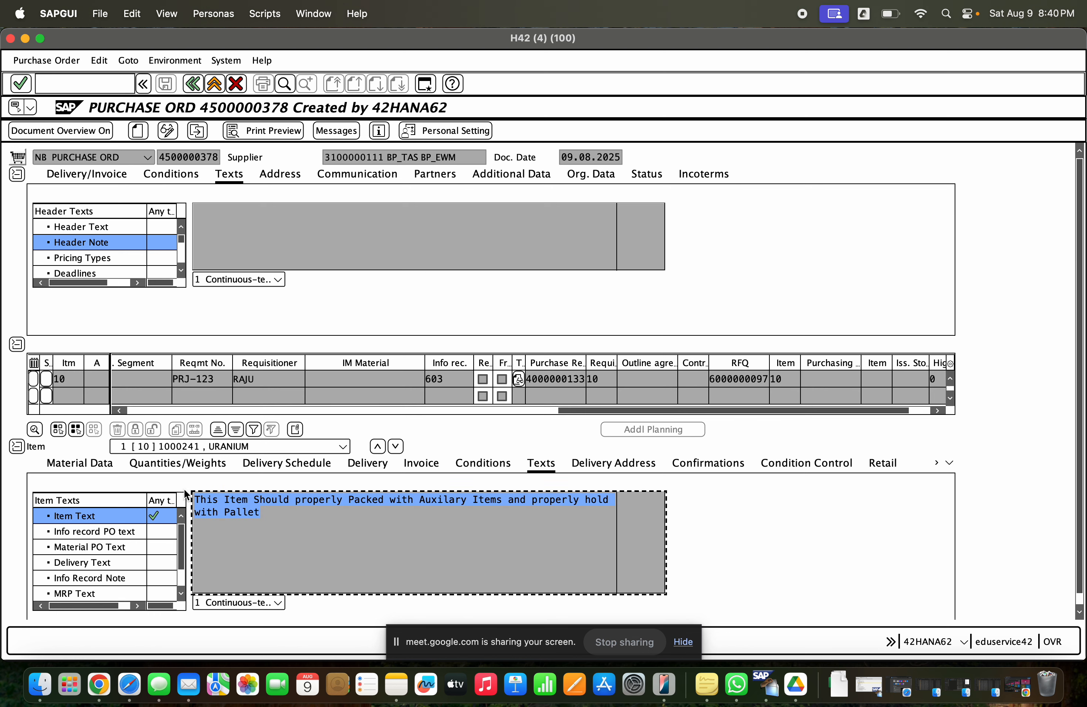
click(493, 473)
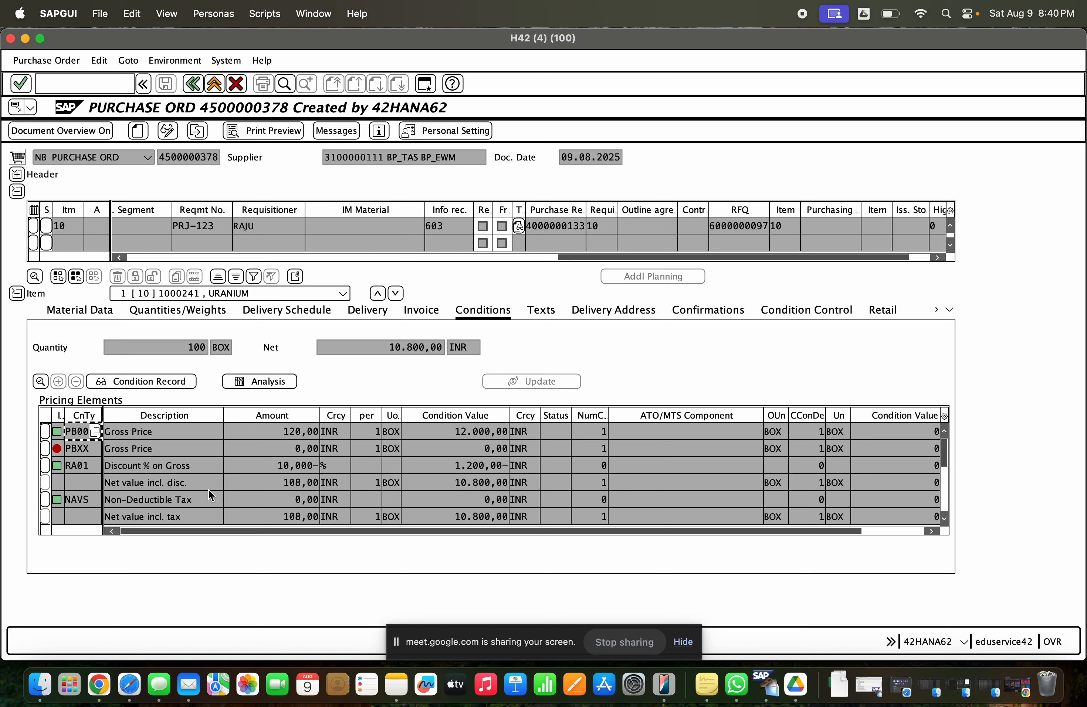
- Review item 10's material data and compare its PO quantity in order units with the quantity in SKU
click(80, 311)
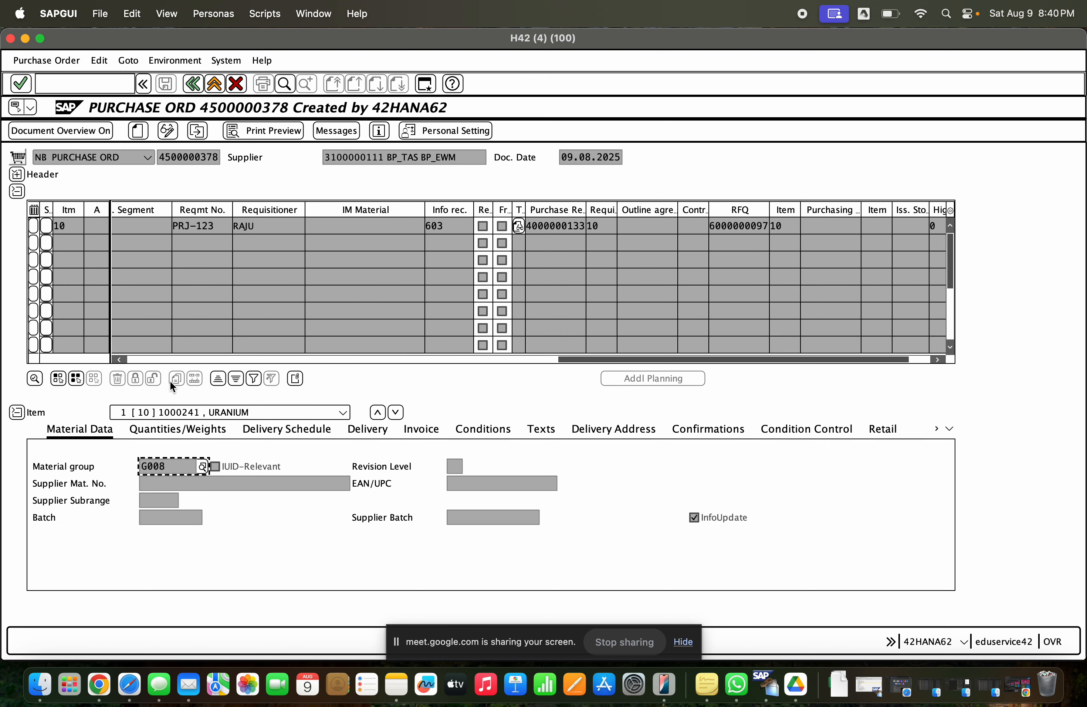
click(179, 430)
click(205, 482)
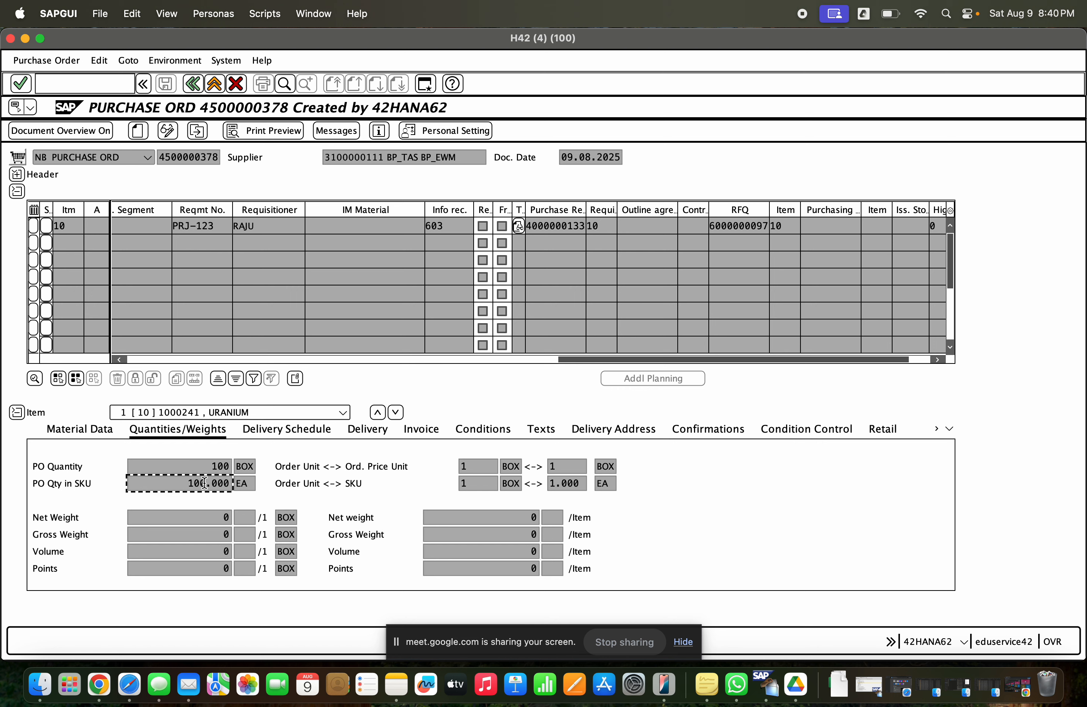
click(207, 471)
click(210, 484)
click(208, 470)
click(211, 483)
click(210, 468)
click(568, 484)
drag(165, 483, 229, 483)
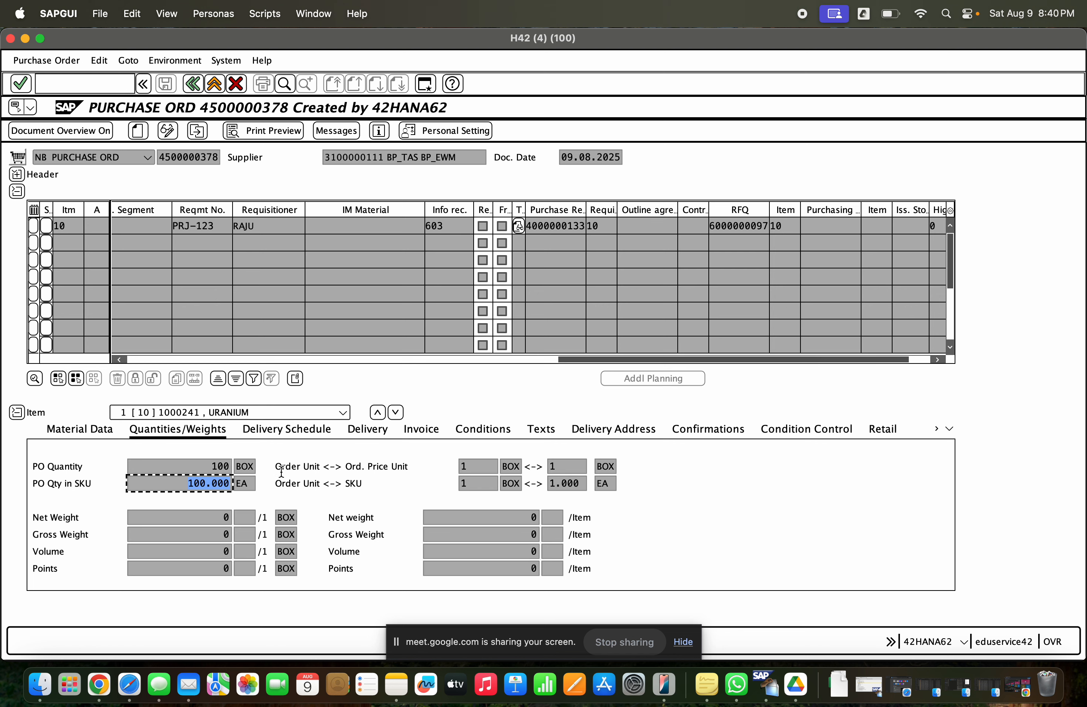
- Examine item 10's delivery schedule: delivery date, scheduled quantity, statistical delivery date and purchase requisition reference
click(316, 431)
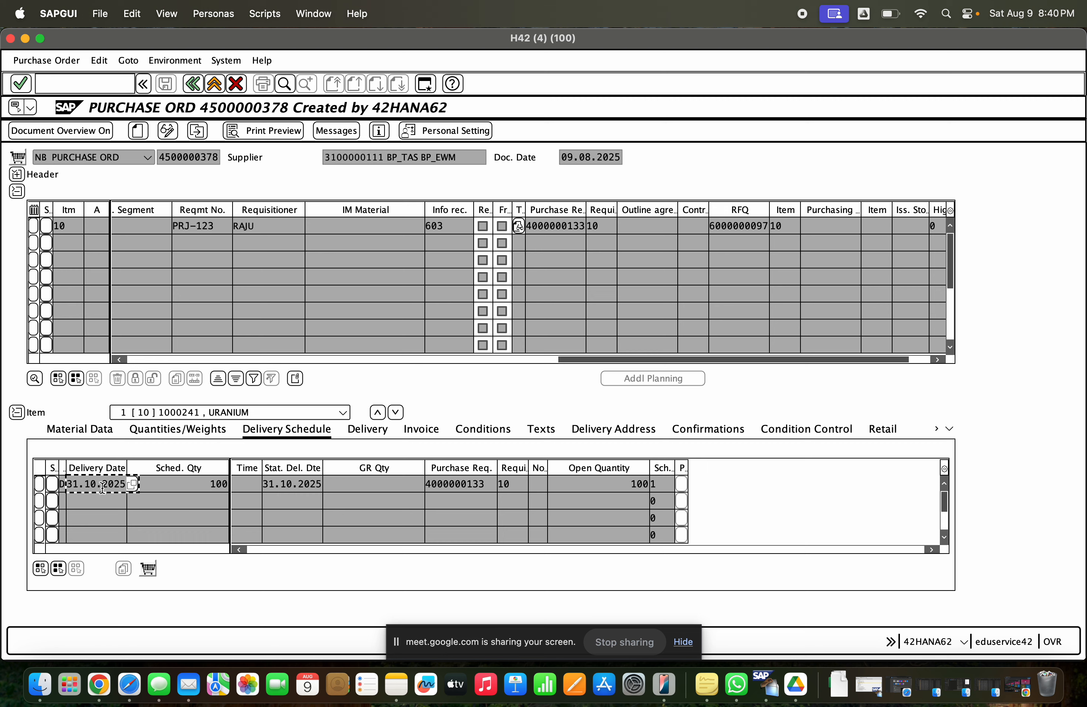
click(181, 485)
click(279, 485)
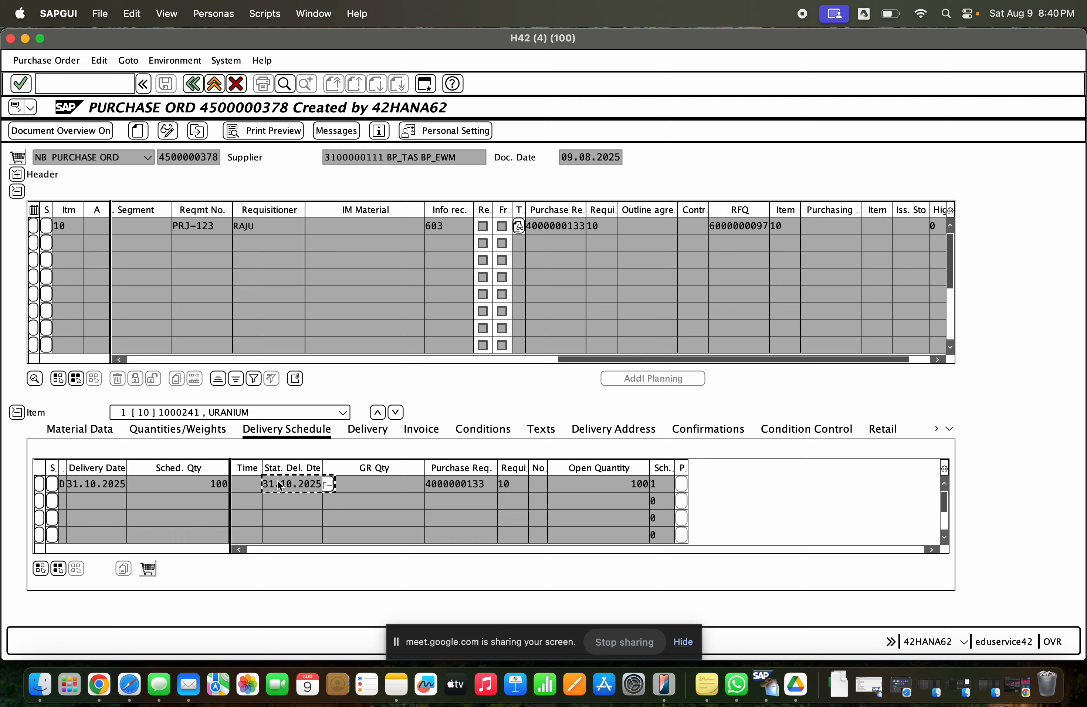
click(440, 491)
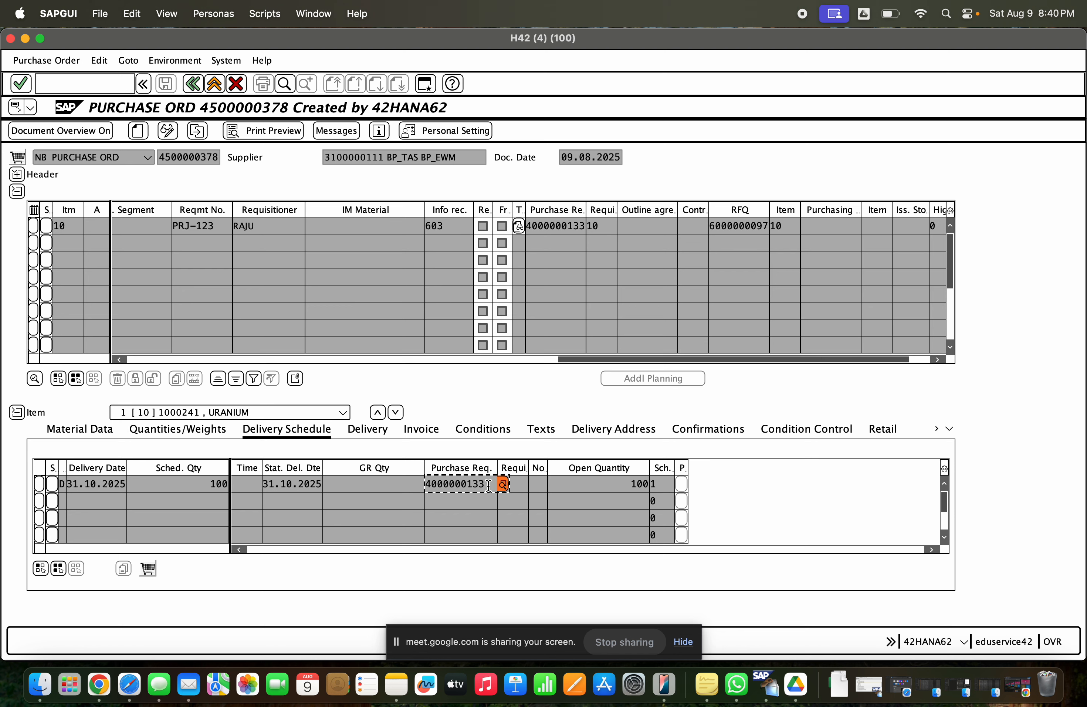
drag(489, 485, 397, 488)
- Examine item 10's delivery settings, including the available stock types, shipping instructions and planned delivery time
click(382, 439)
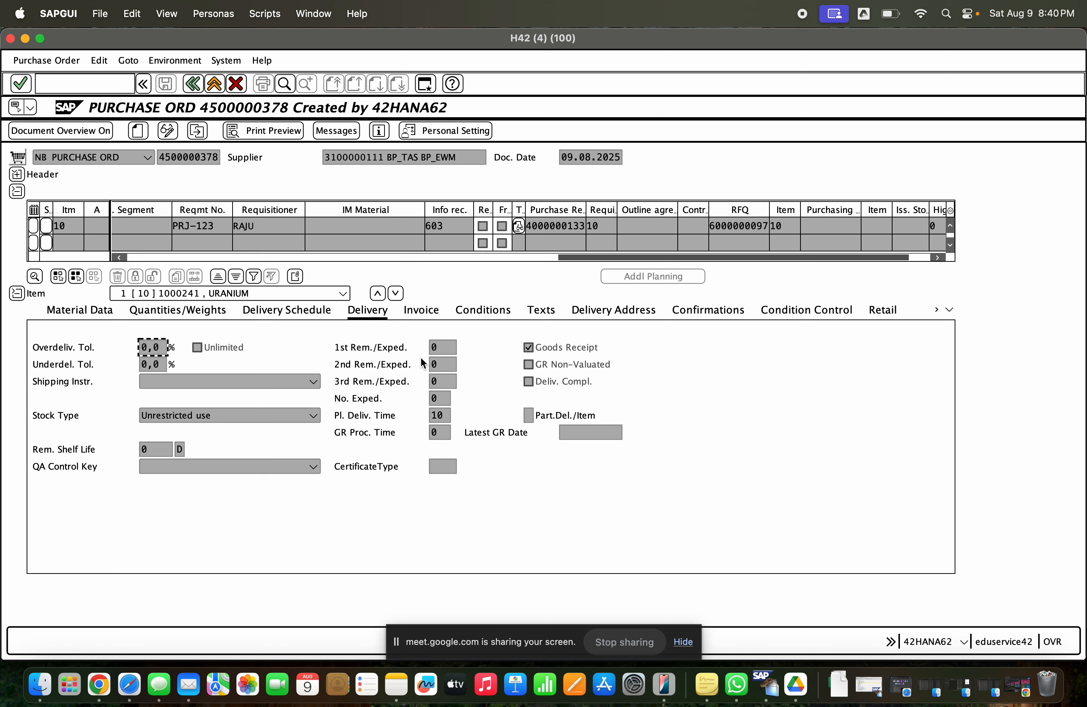
click(269, 417)
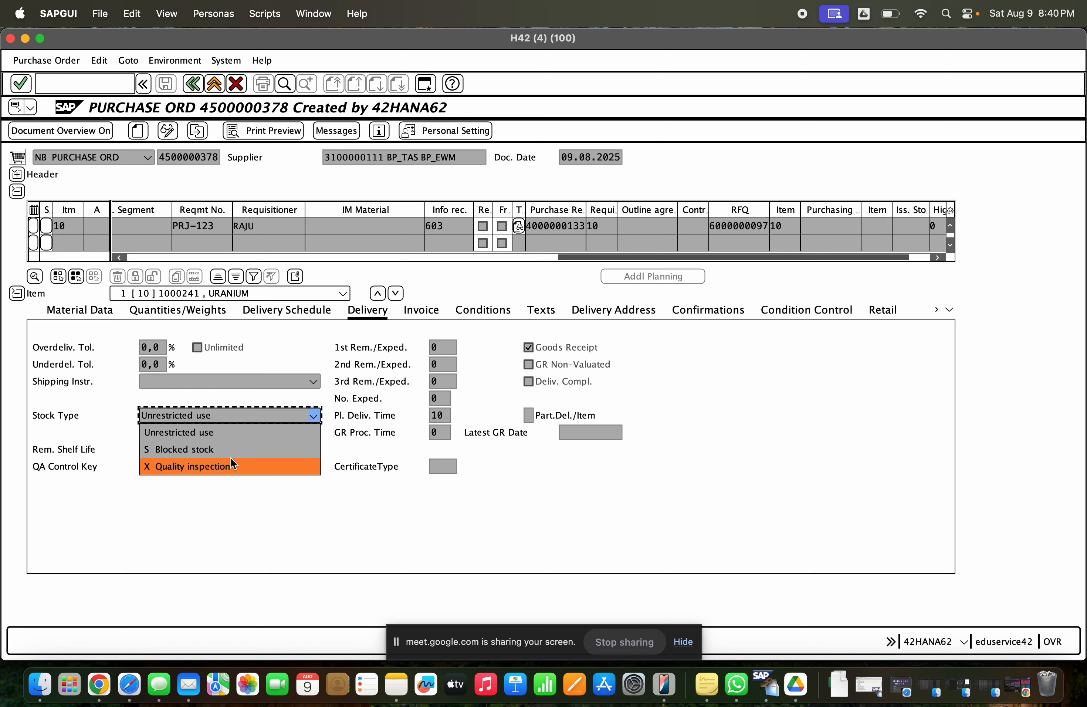
click(249, 495)
click(227, 384)
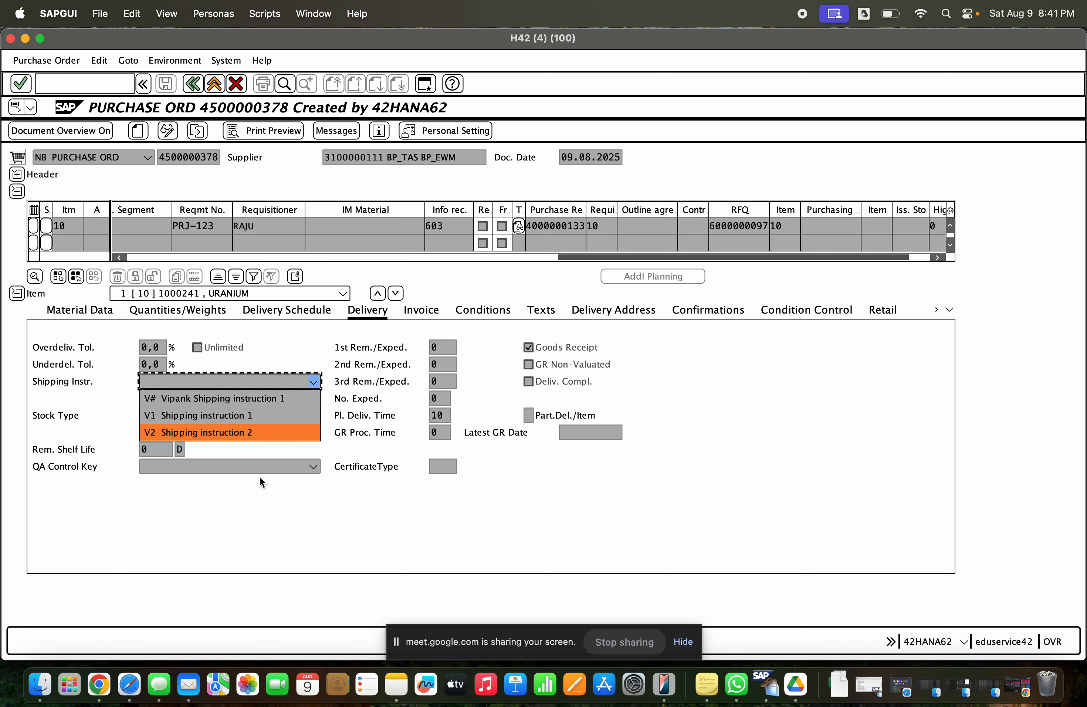
click(343, 481)
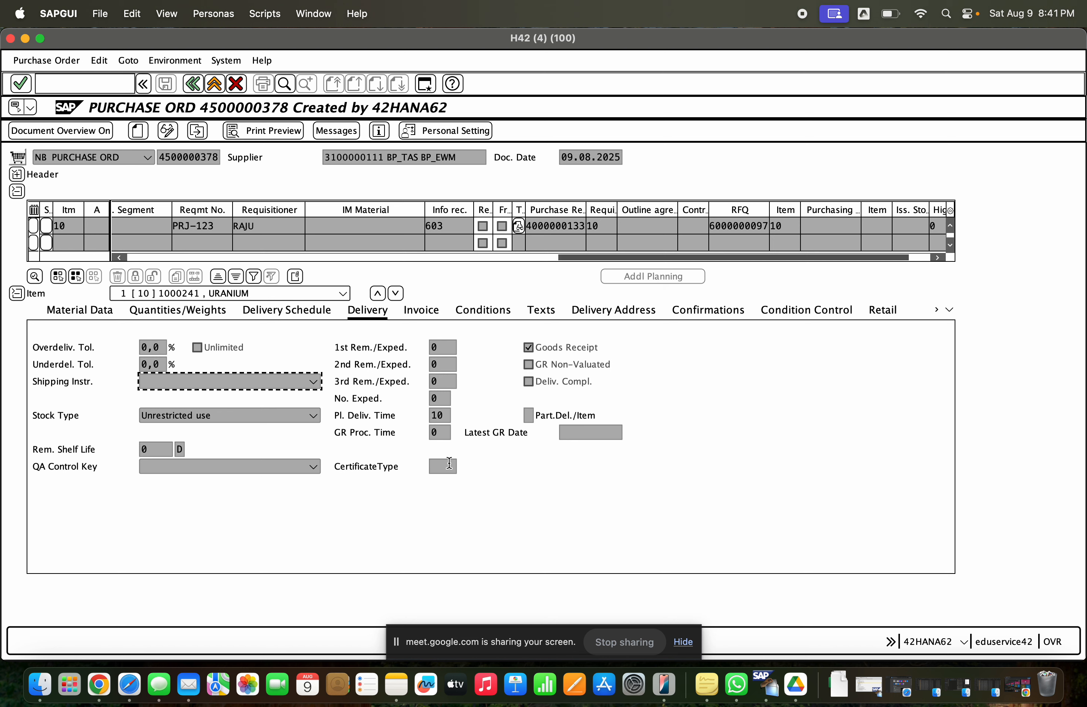
click(434, 415)
key(Tab)
- Check item 10's invoice settings and view the list of available tax codes without choosing one
click(435, 318)
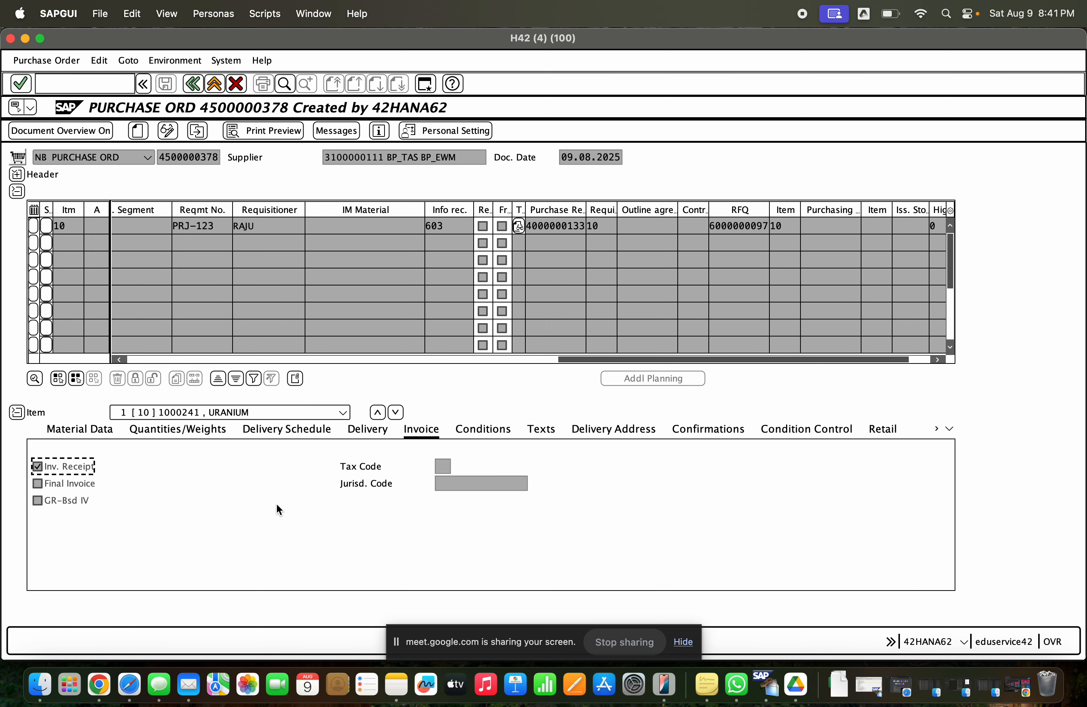
click(443, 466)
click(458, 466)
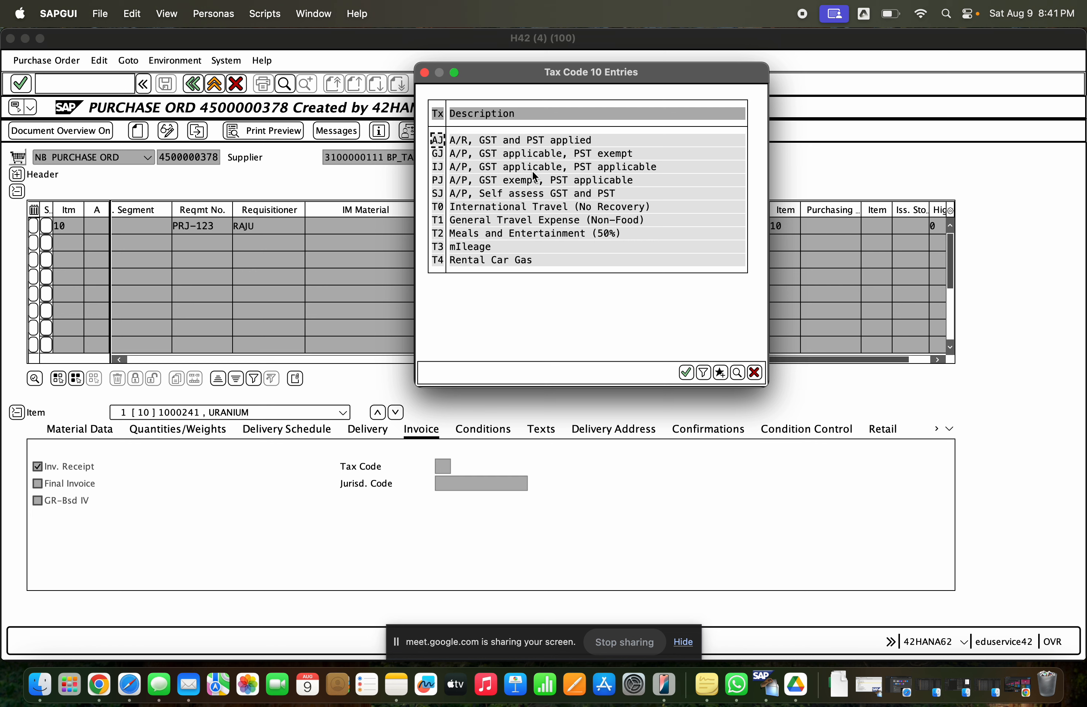
key(Return)
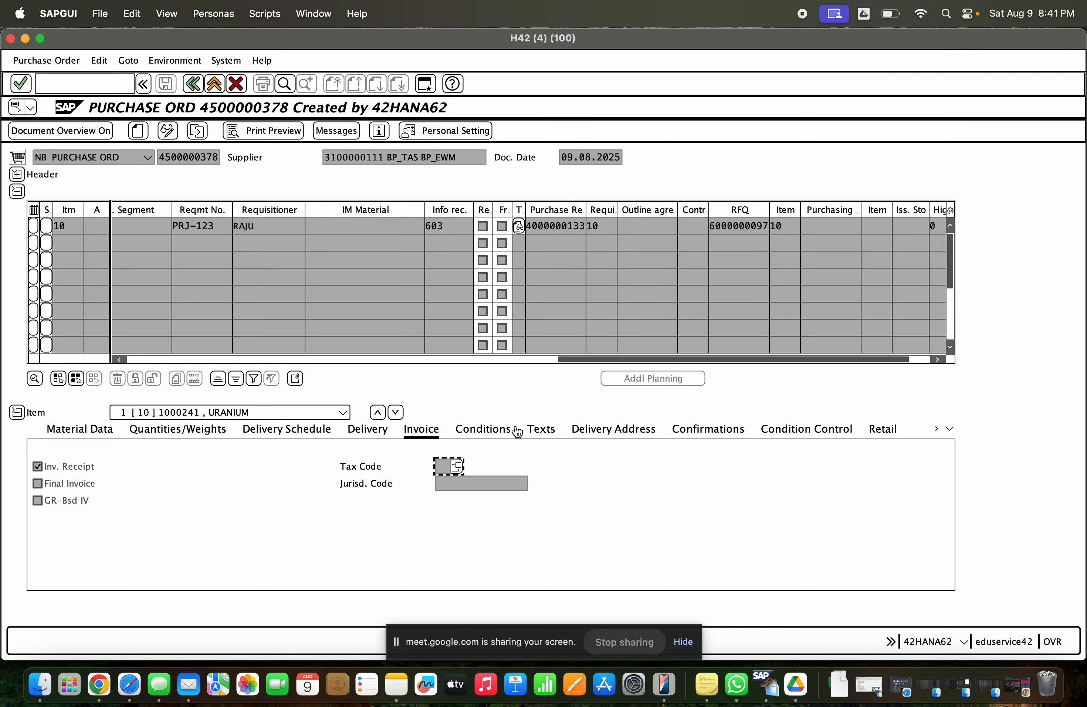
- Review item 10's text and the company name in its delivery address
click(546, 430)
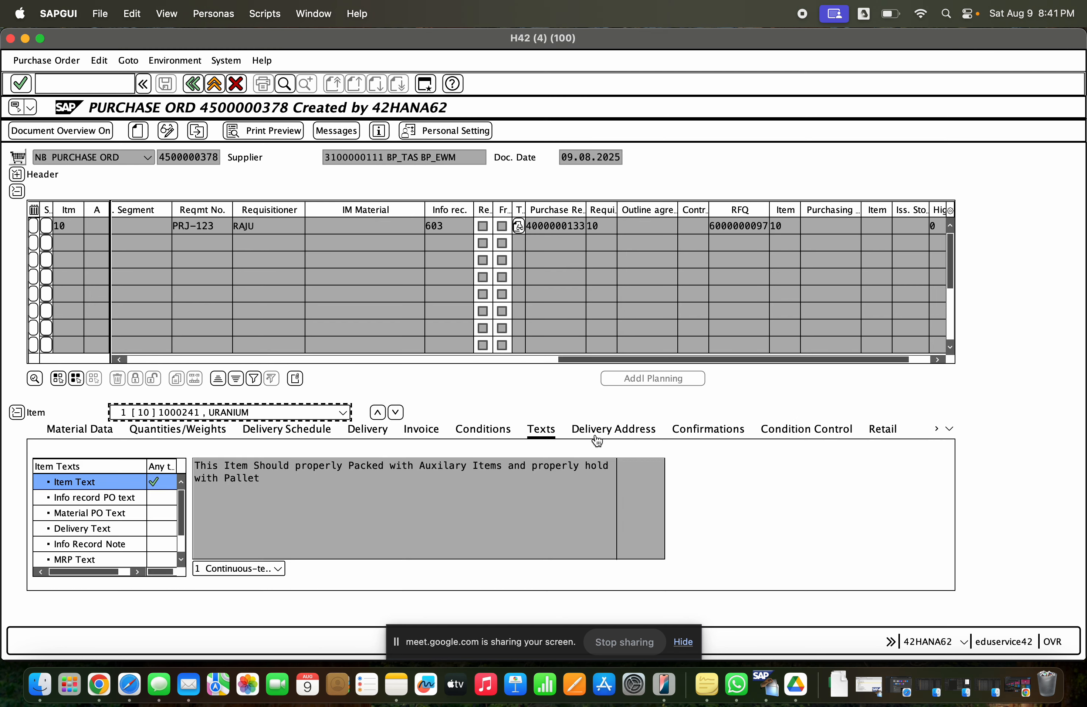
click(597, 436)
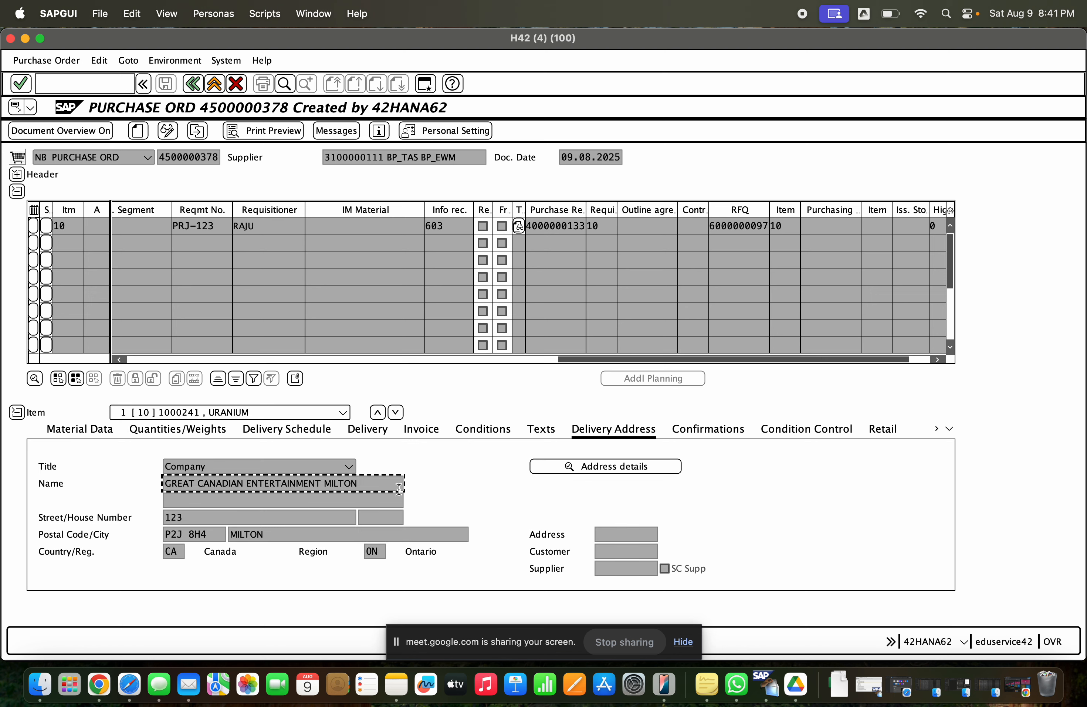
click(264, 495)
click(317, 486)
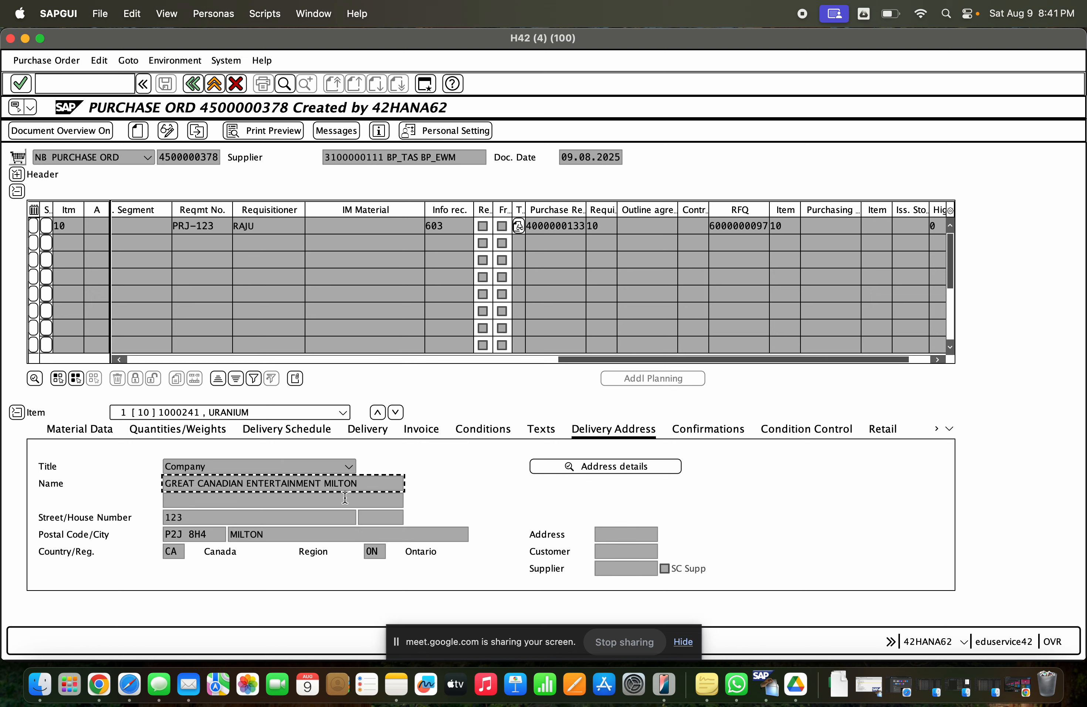
- Examine item 10's confirmation control options, condition control and order acknowledgment fields
click(725, 436)
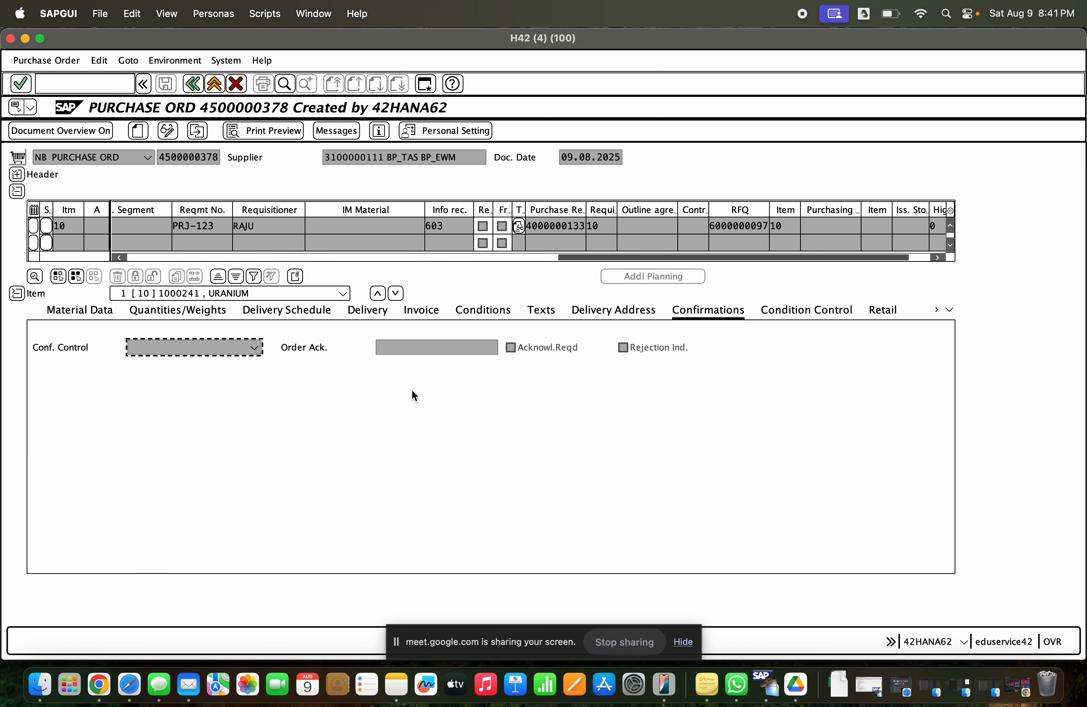
click(251, 350)
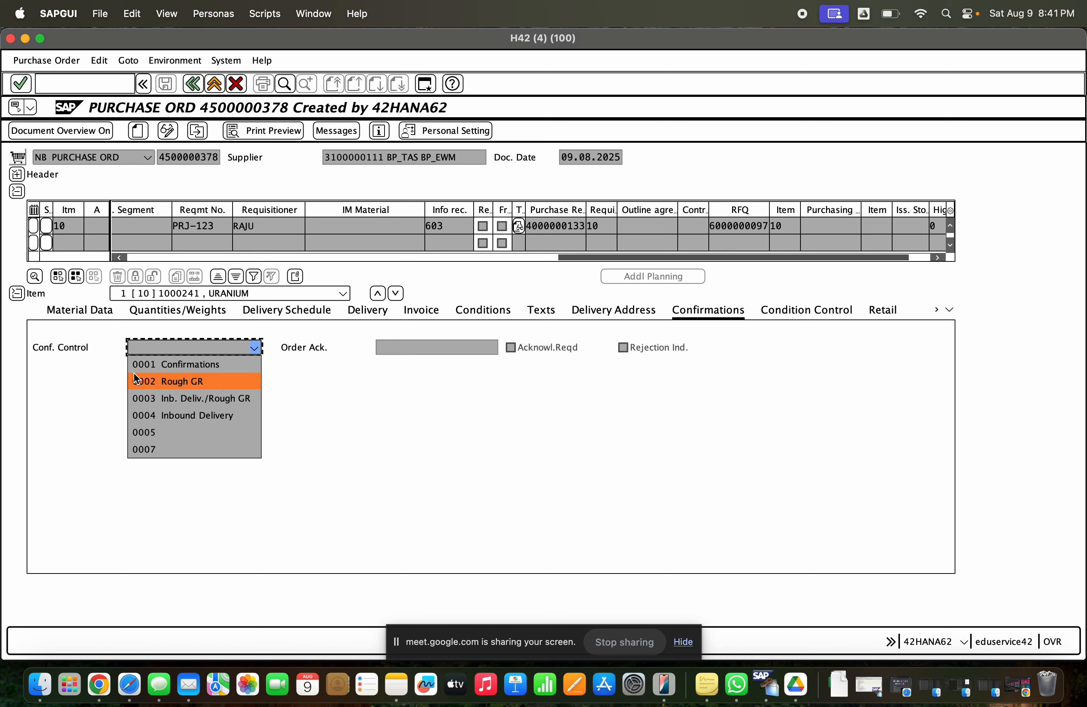
click(748, 388)
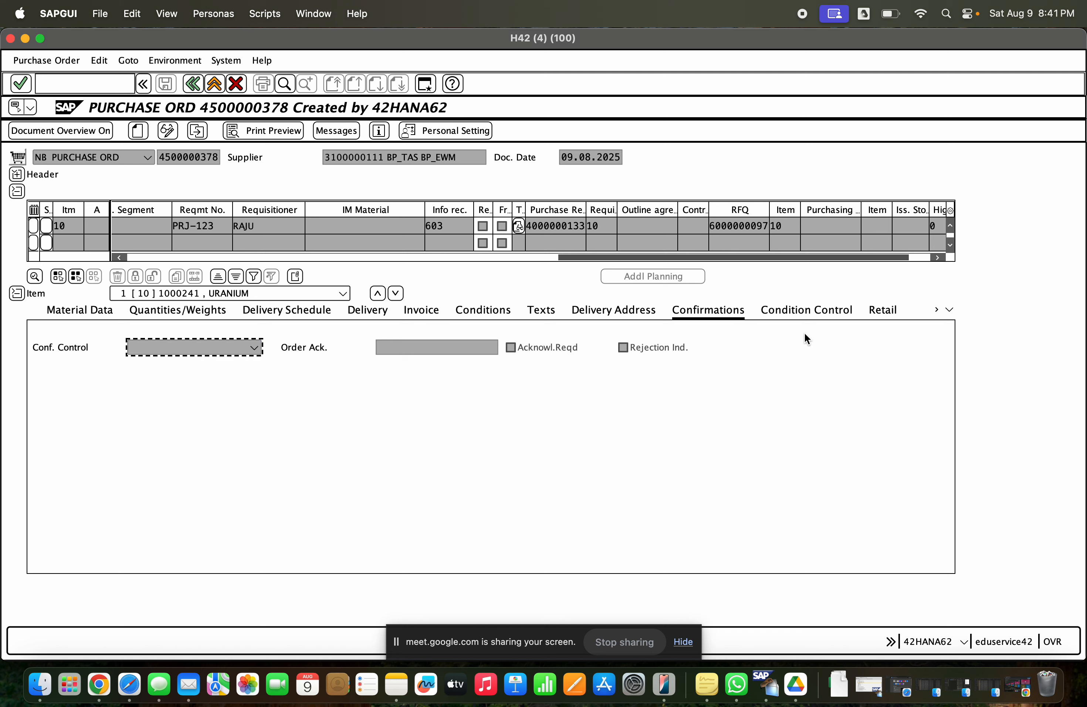
click(807, 310)
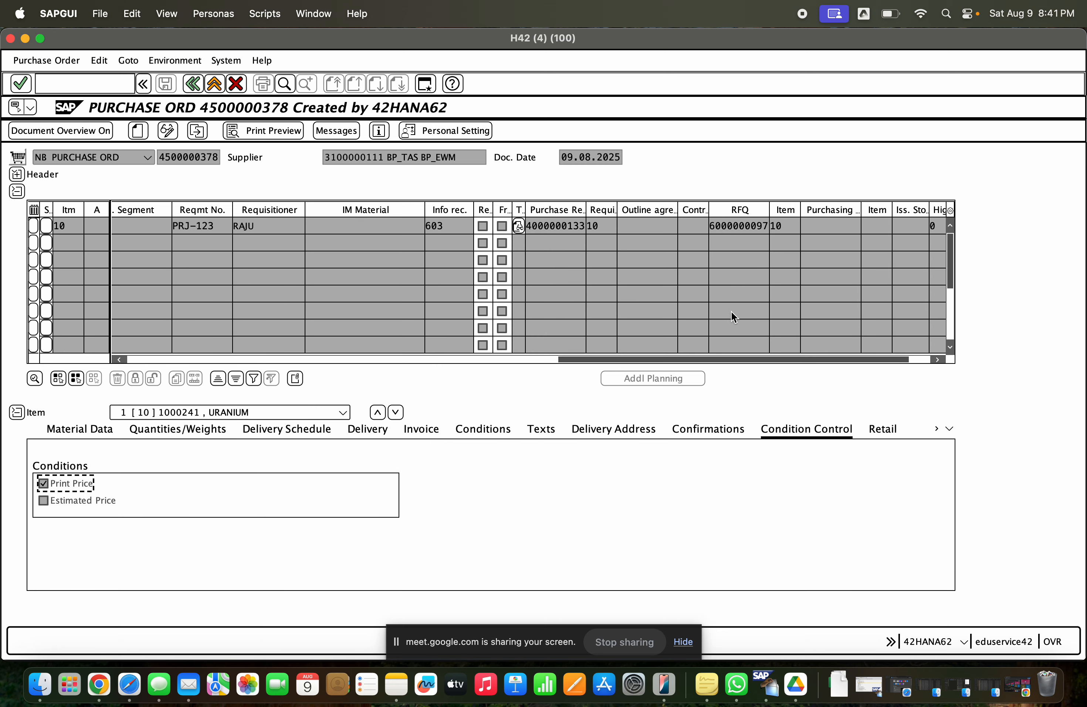
click(712, 431)
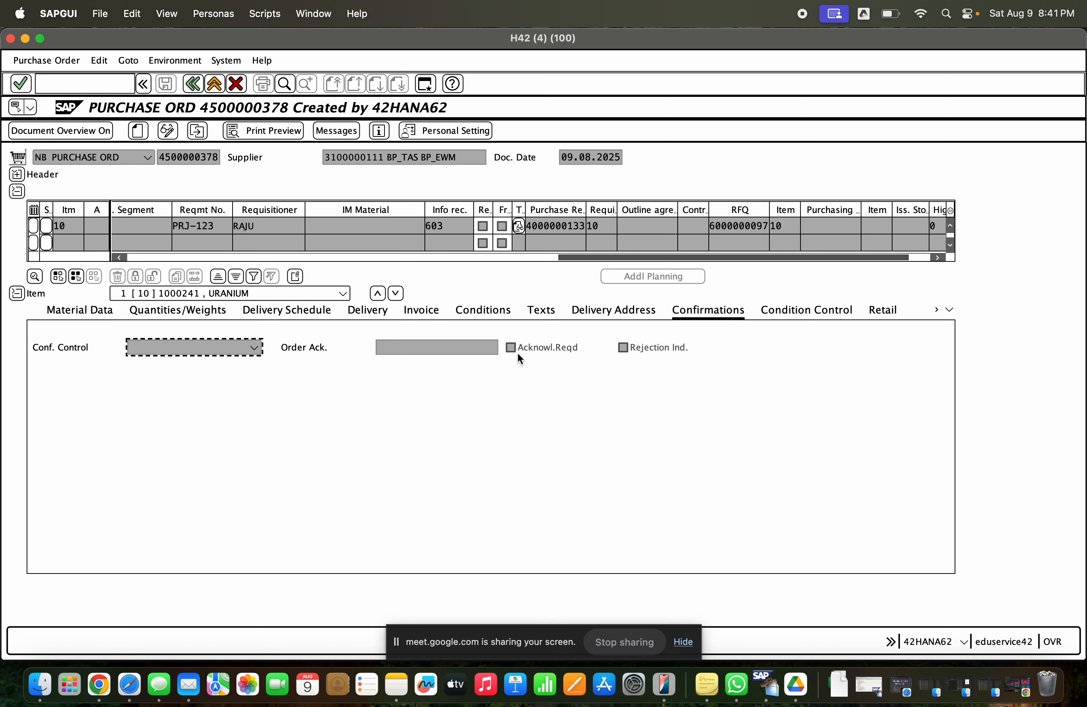
click(424, 349)
click(526, 344)
click(473, 344)
- Expand the purchase order header and review its payment terms and exchange rate, along with the first columns of the item overview
click(21, 176)
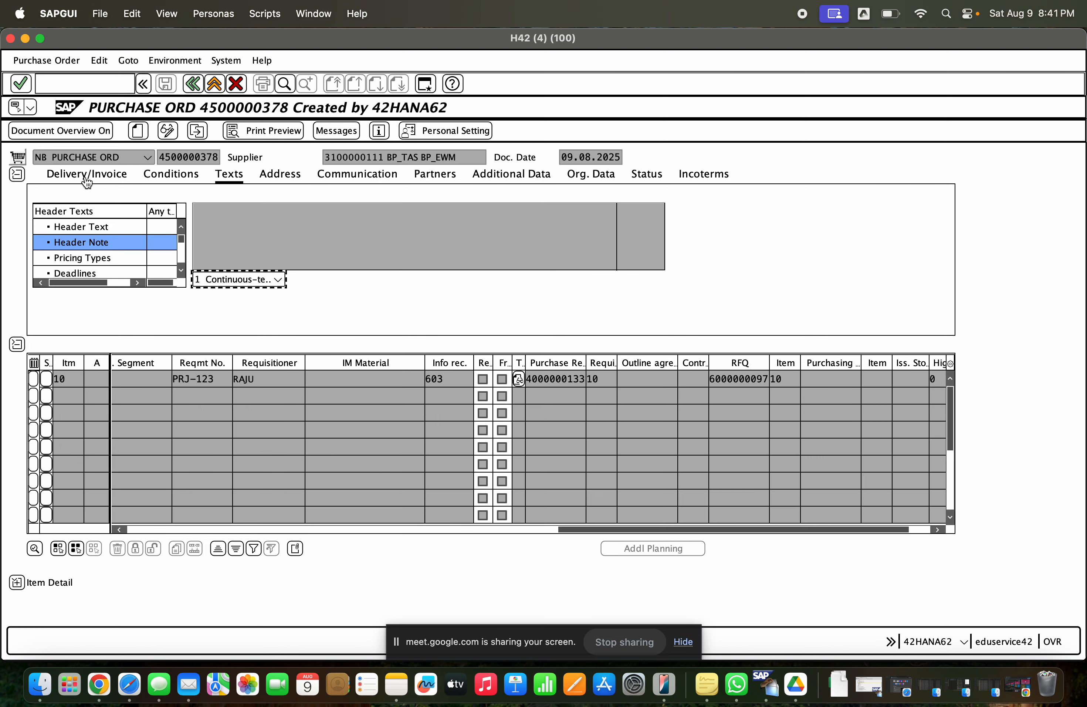
click(85, 176)
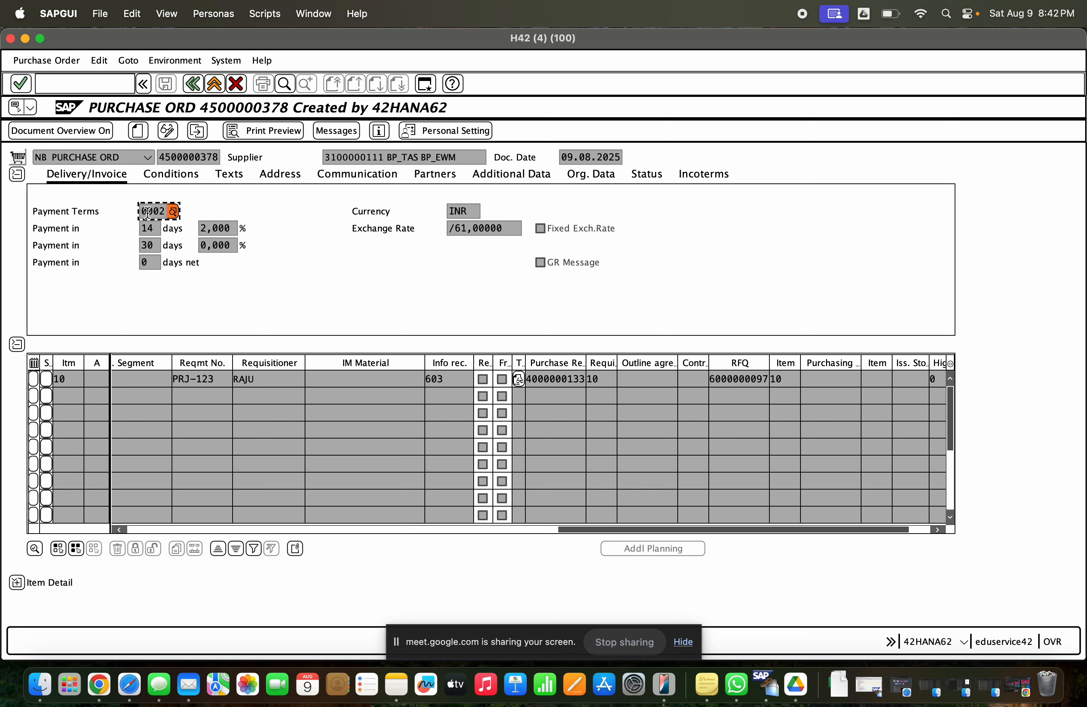
click(145, 226)
click(475, 228)
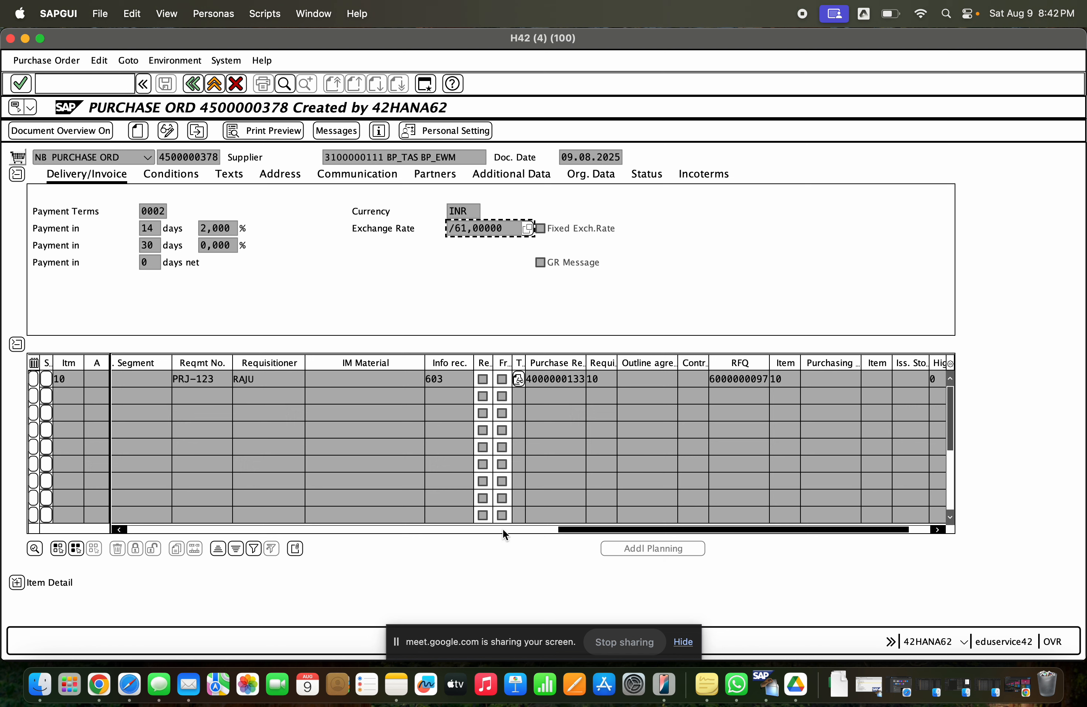
click(422, 530)
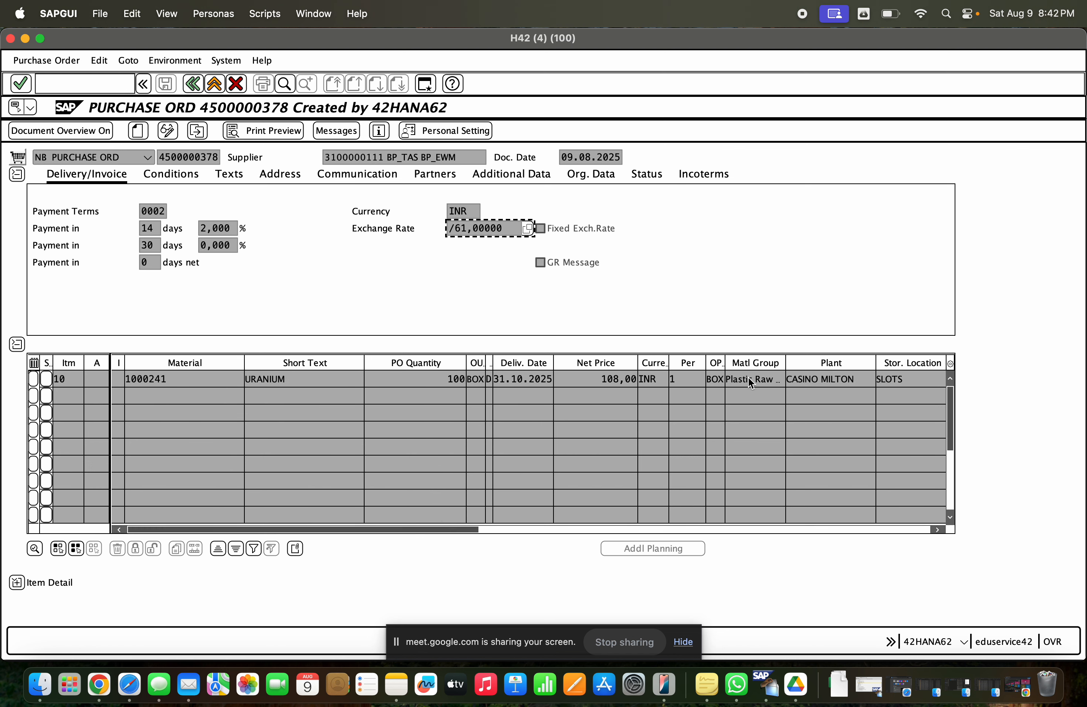
- Examine the header pricing conditions and compare the cash discount condition with the discount percentage in the payment terms
click(173, 176)
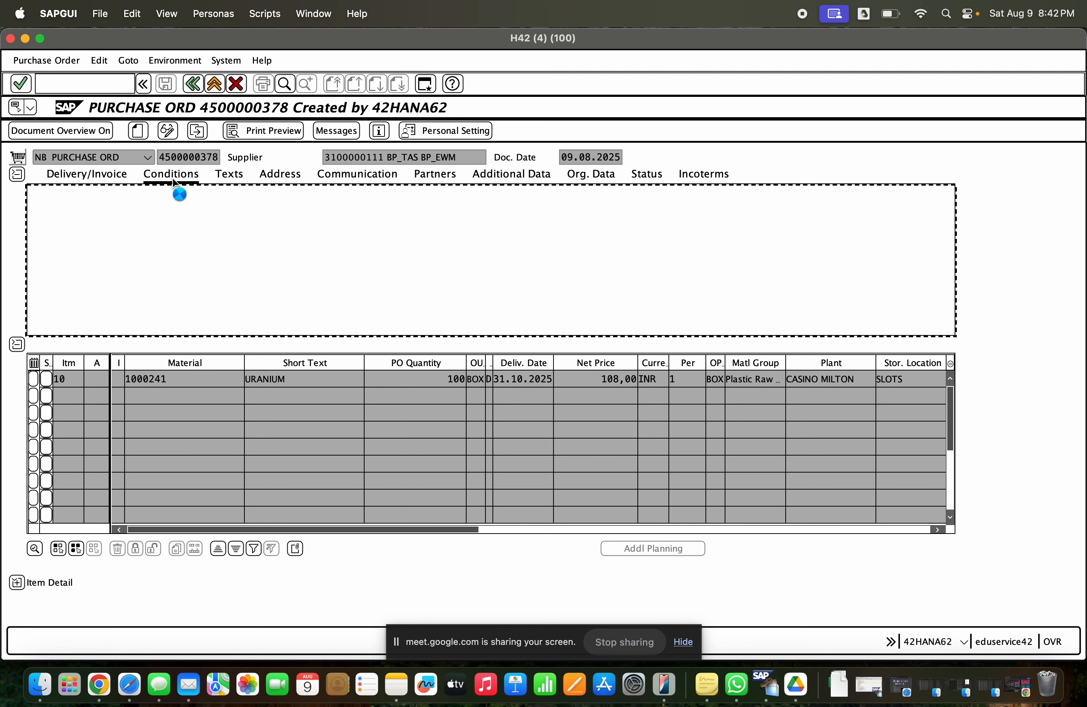
click(147, 298)
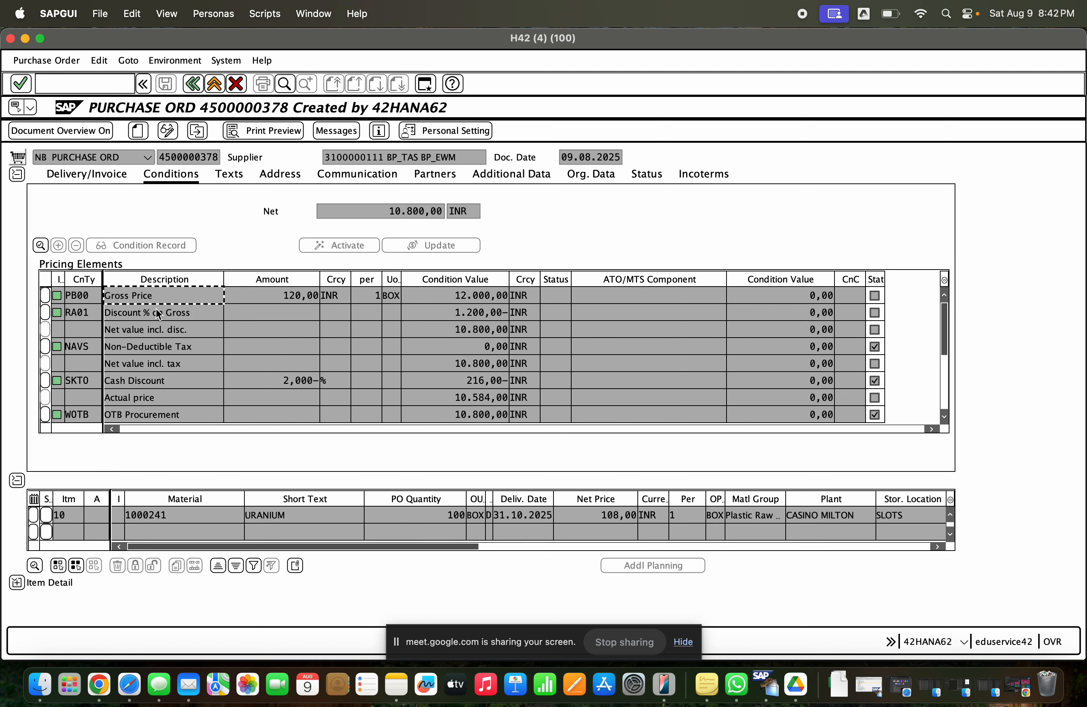
click(156, 311)
click(161, 331)
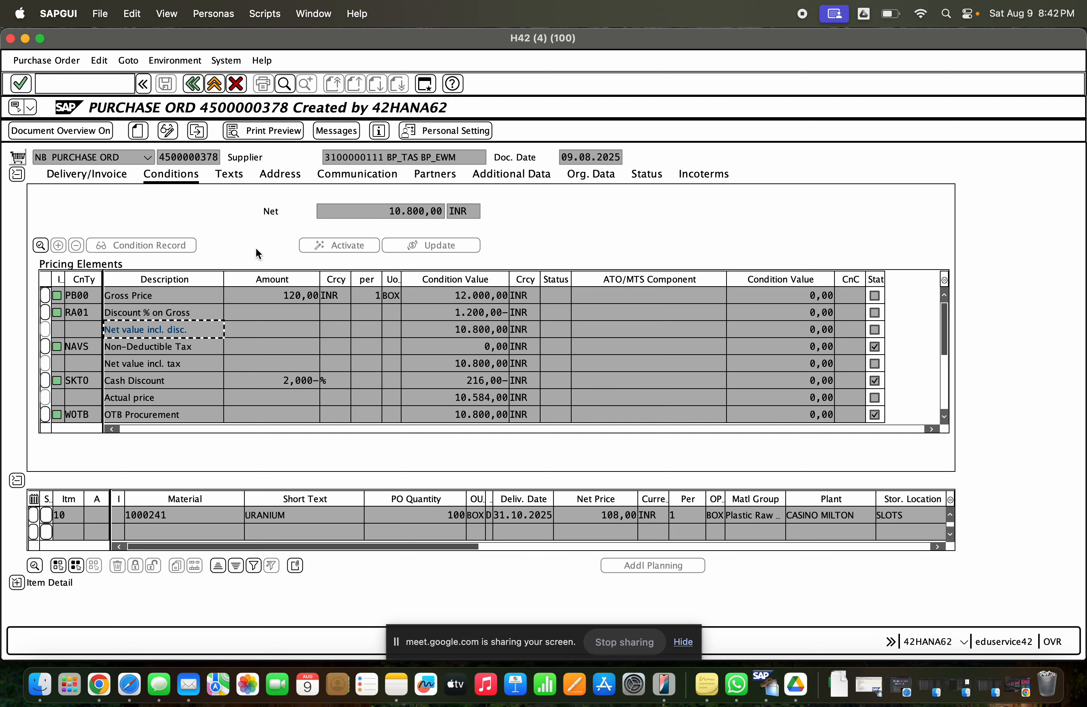
drag(174, 380, 102, 382)
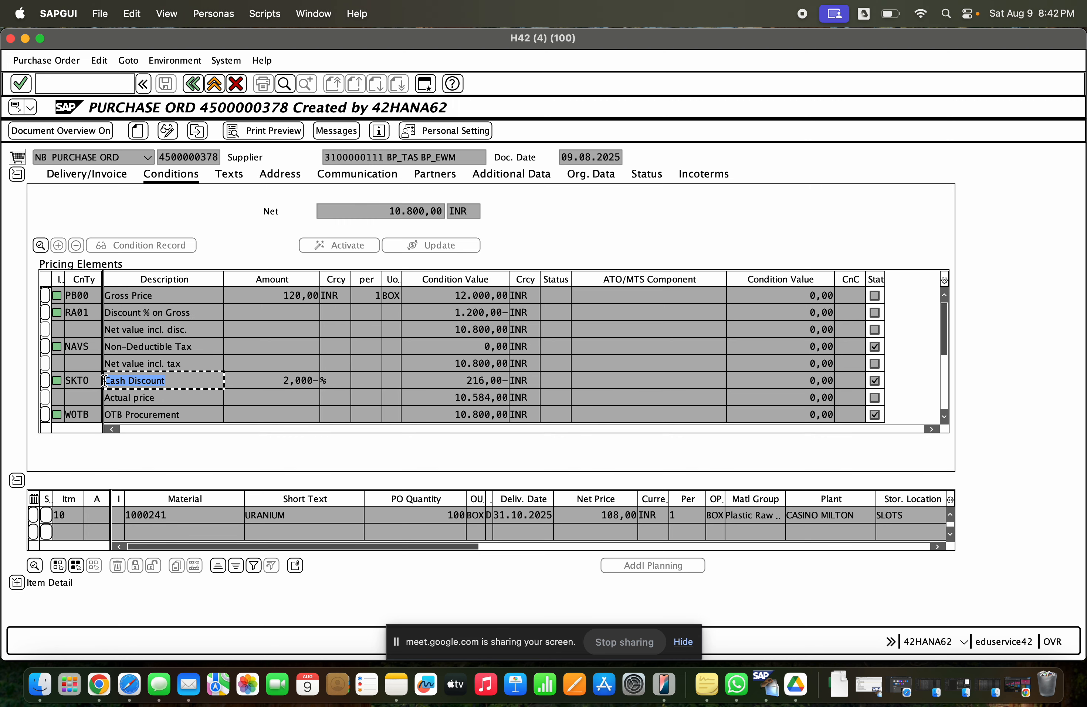
click(89, 180)
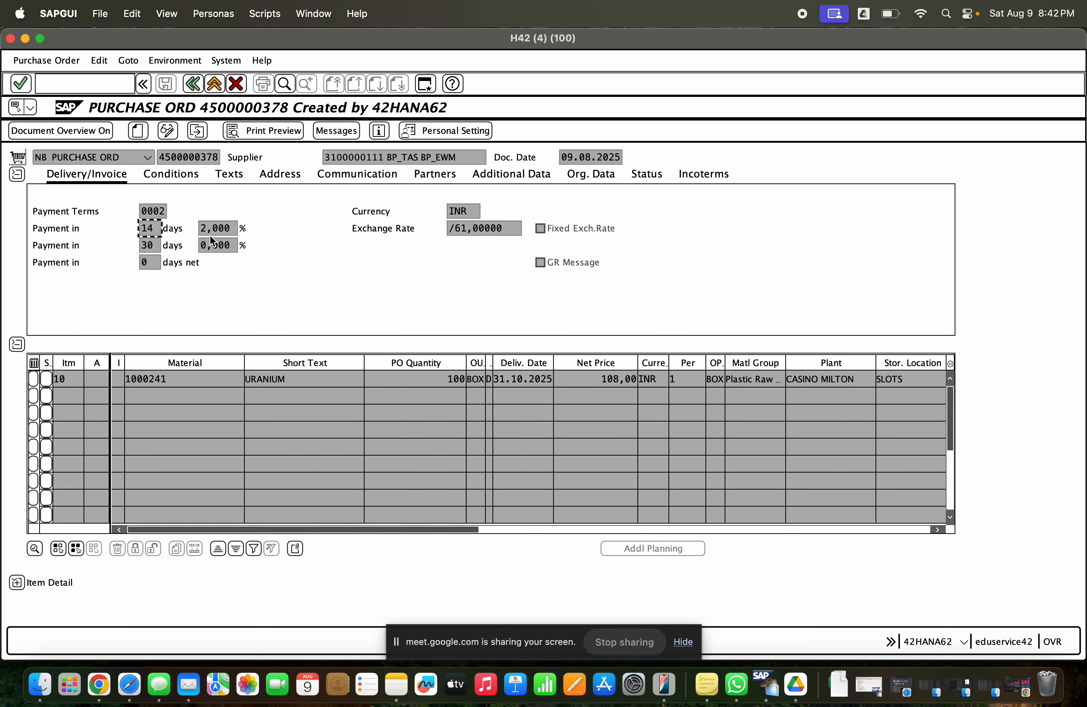
drag(232, 228, 200, 228)
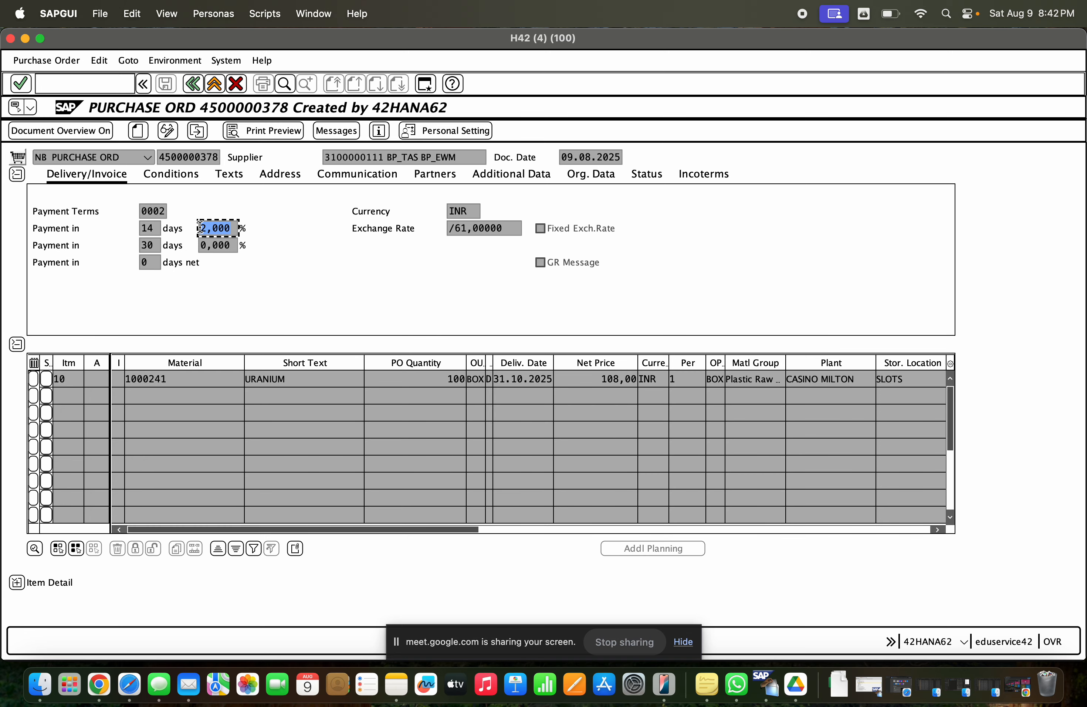
click(166, 179)
click(178, 380)
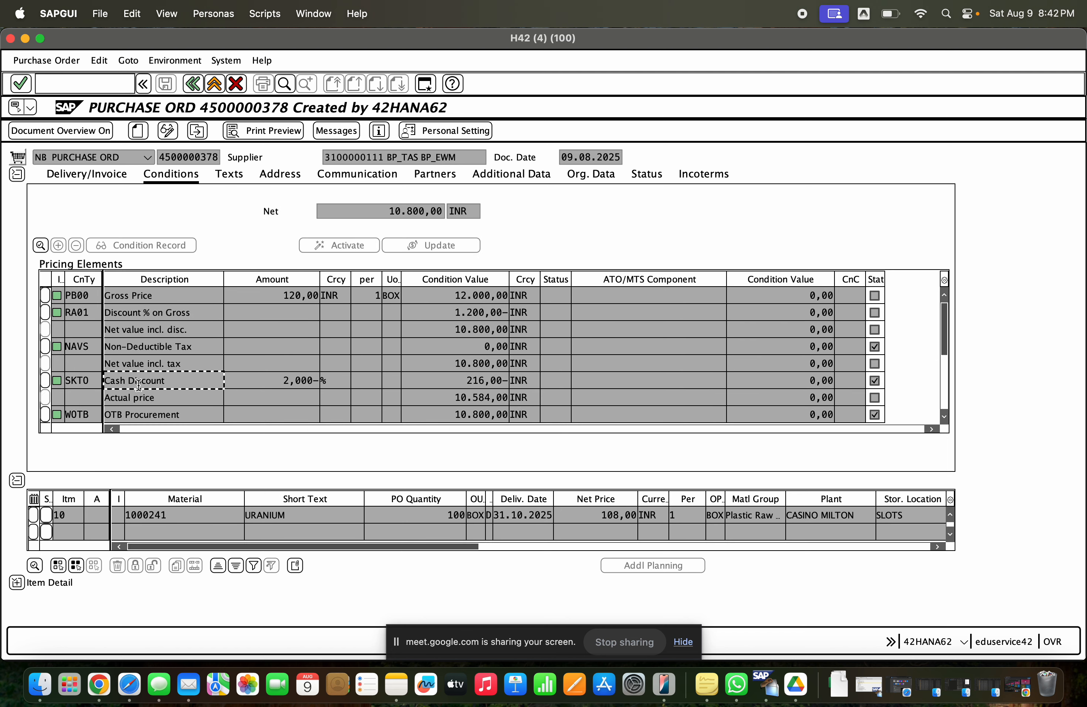
- Review the purchase order header's texts, supplier address, communication details and vendor partner function
click(244, 183)
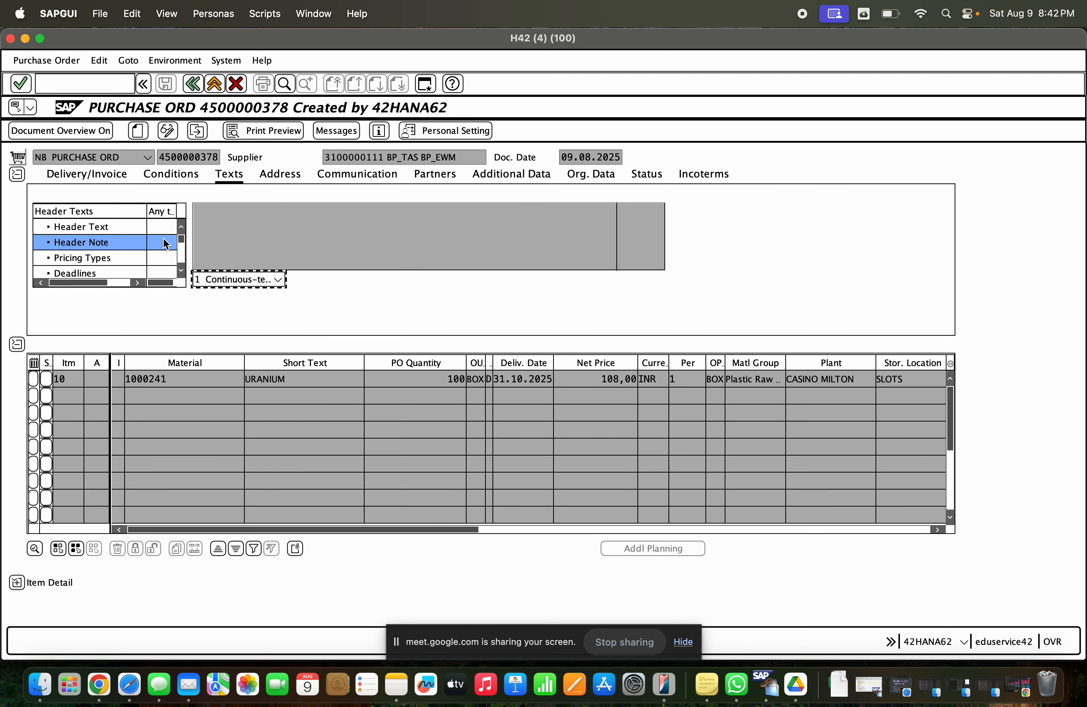
click(282, 178)
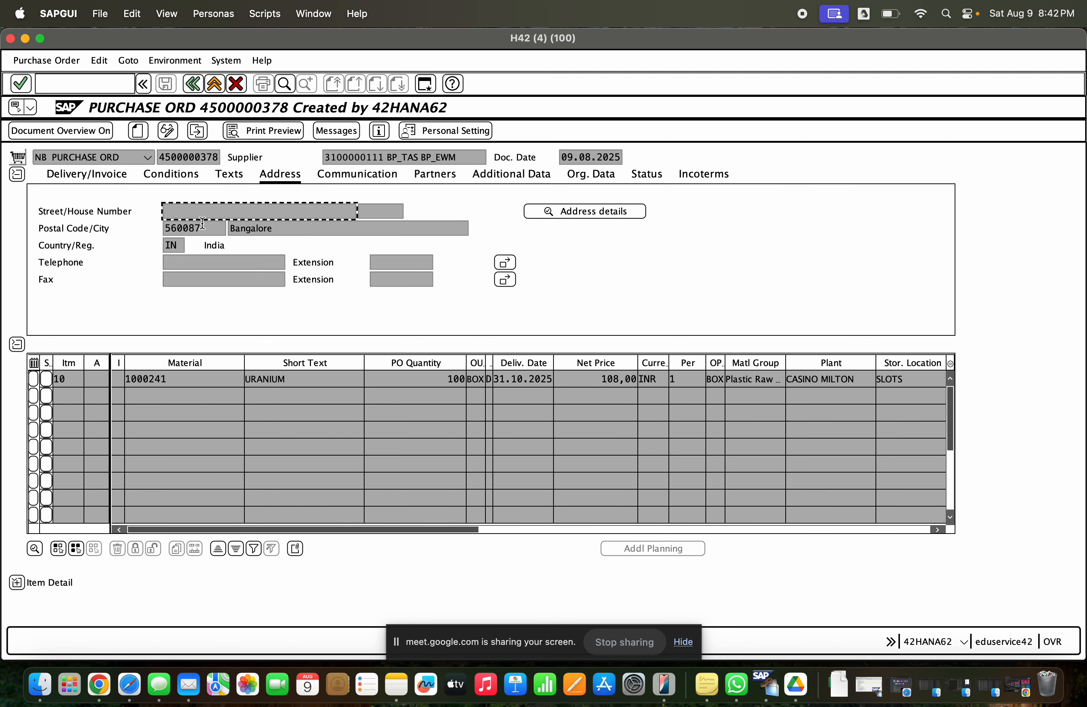
click(354, 177)
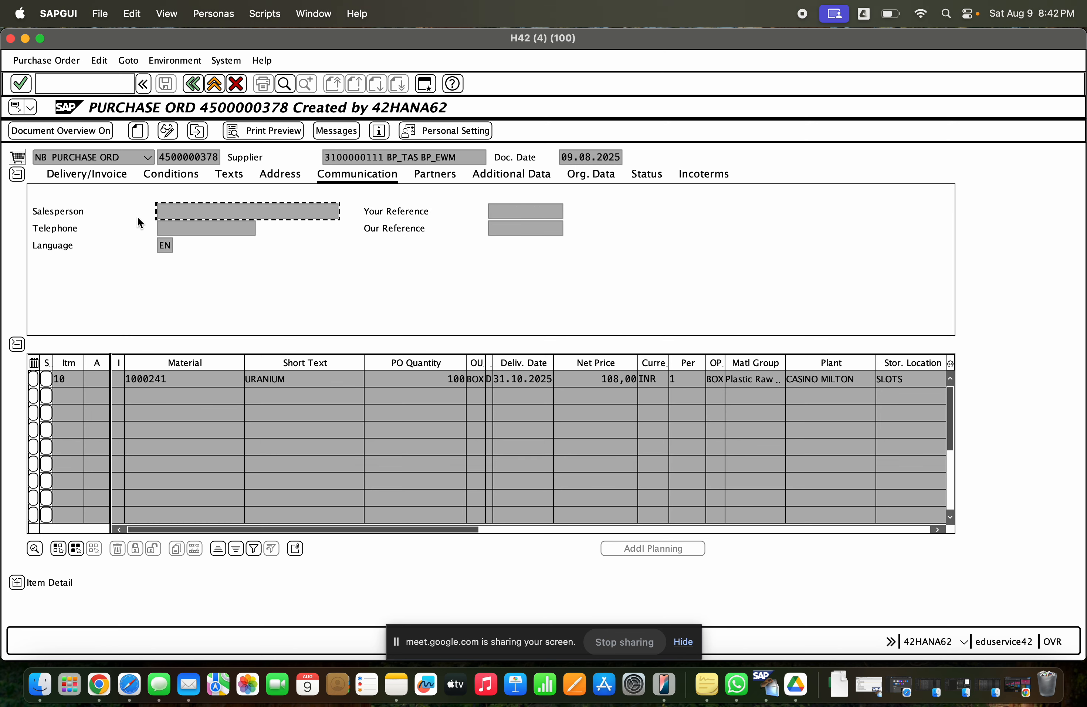
click(172, 228)
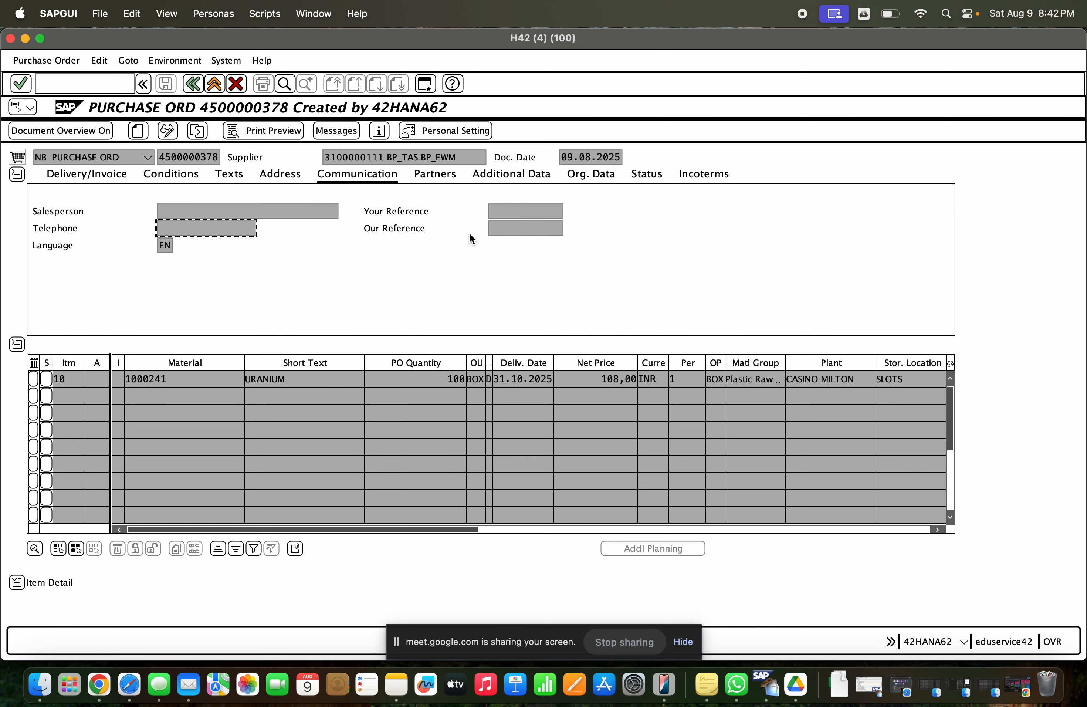
click(444, 182)
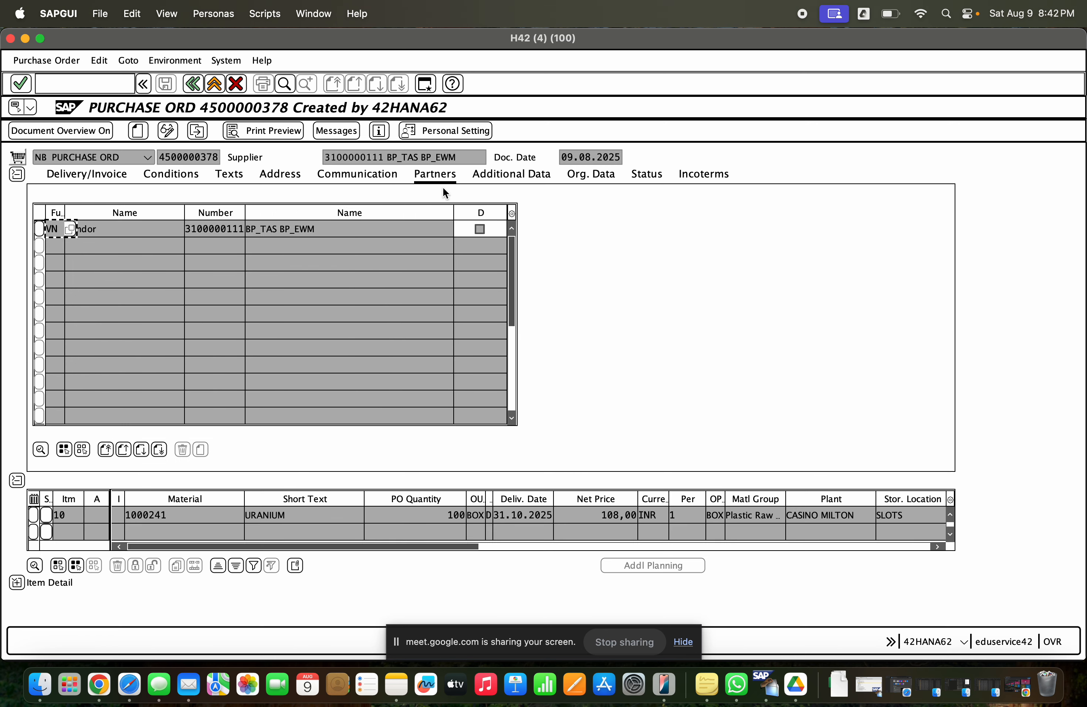
click(151, 227)
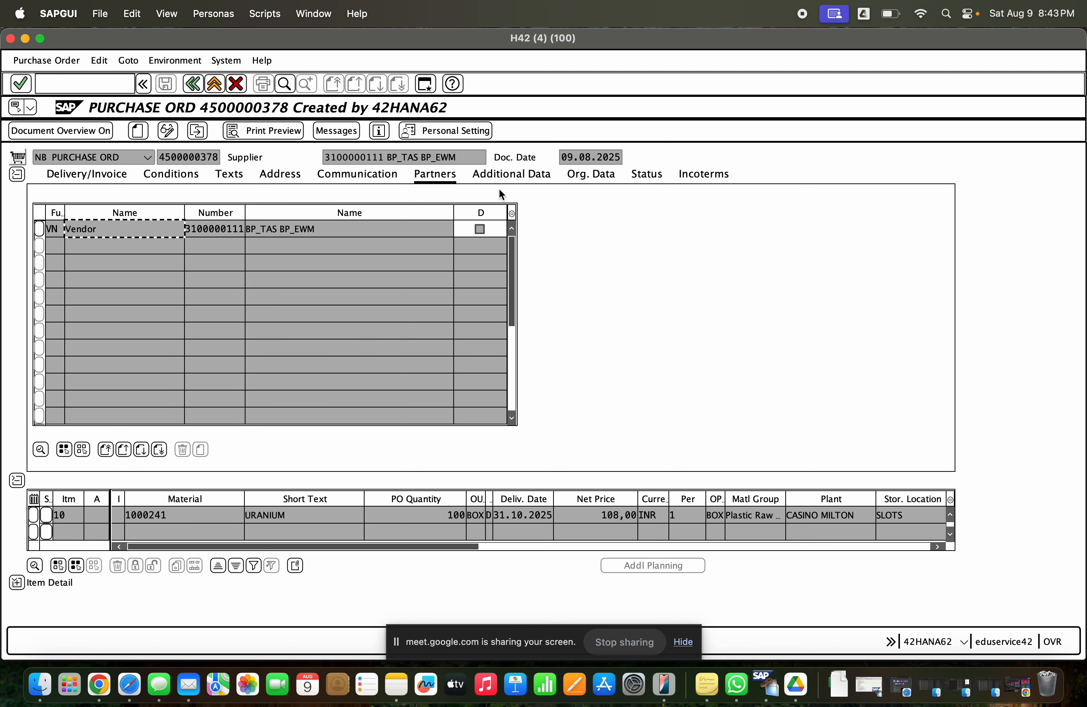
- Review the purchase order header's additional data and its organizational data: purchasing organization, purchasing group and company code
click(501, 177)
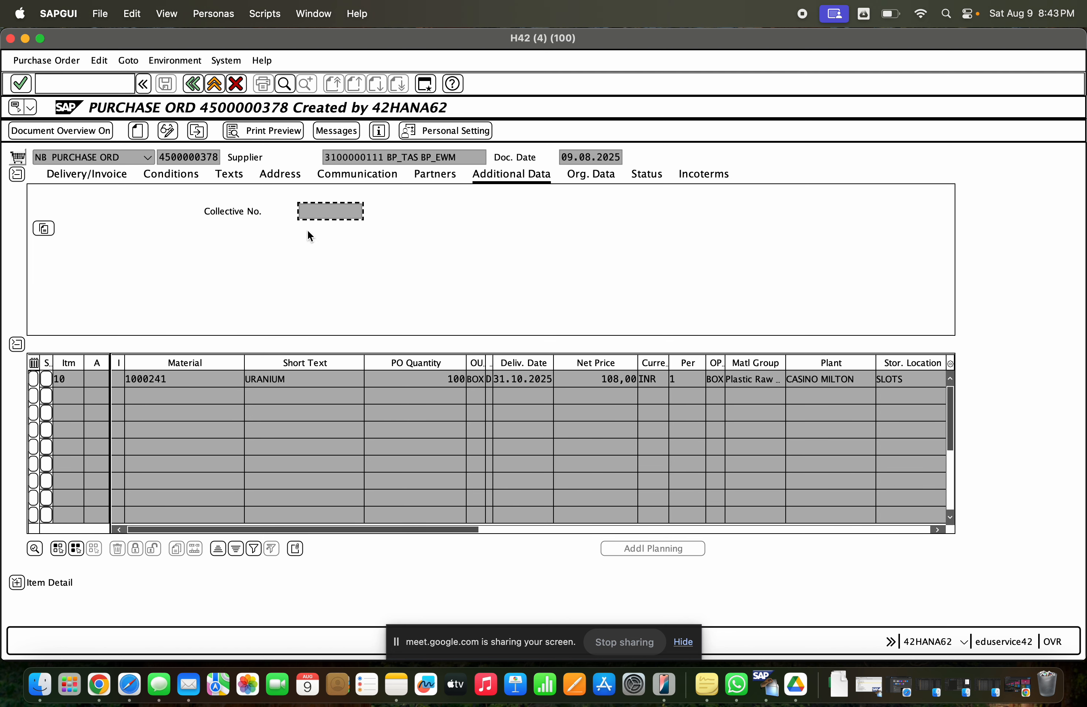
click(595, 178)
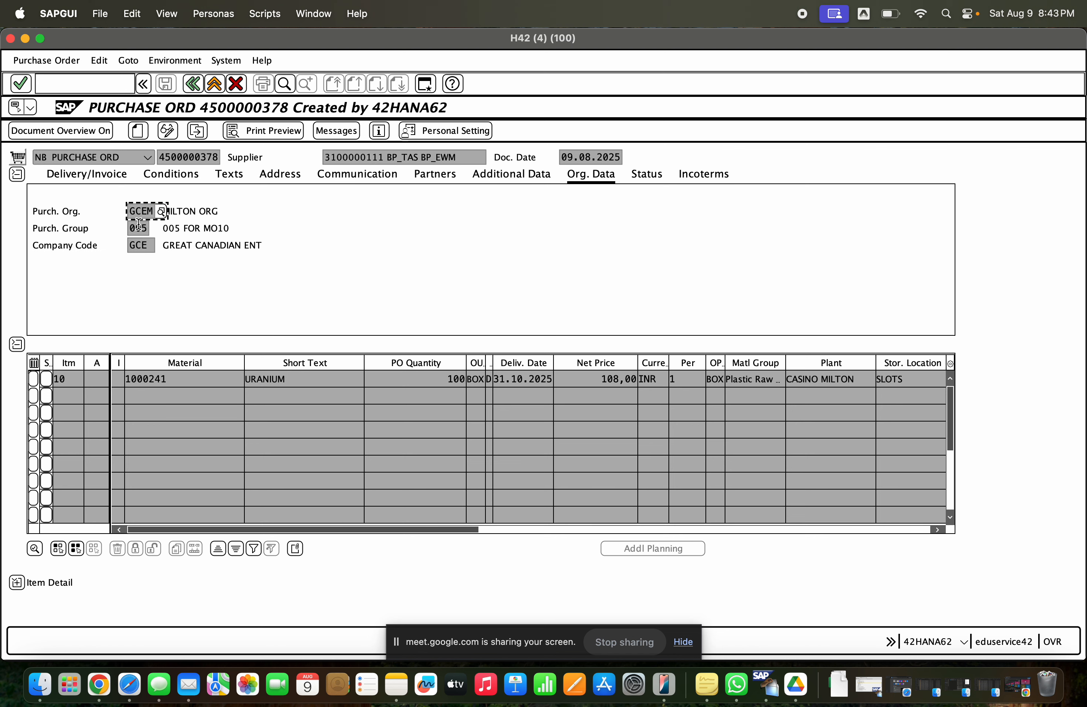
click(139, 225)
click(144, 245)
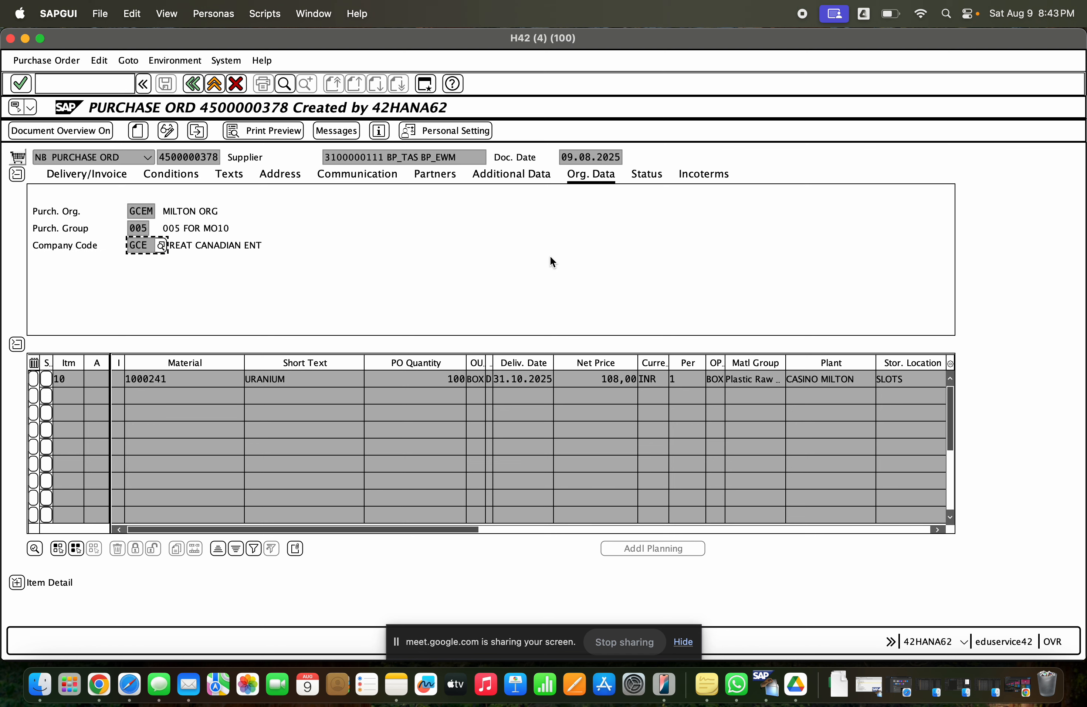
- Review the purchase order's header status for delivery and invoicing, along with its Incoterms and Incoterms location
click(645, 184)
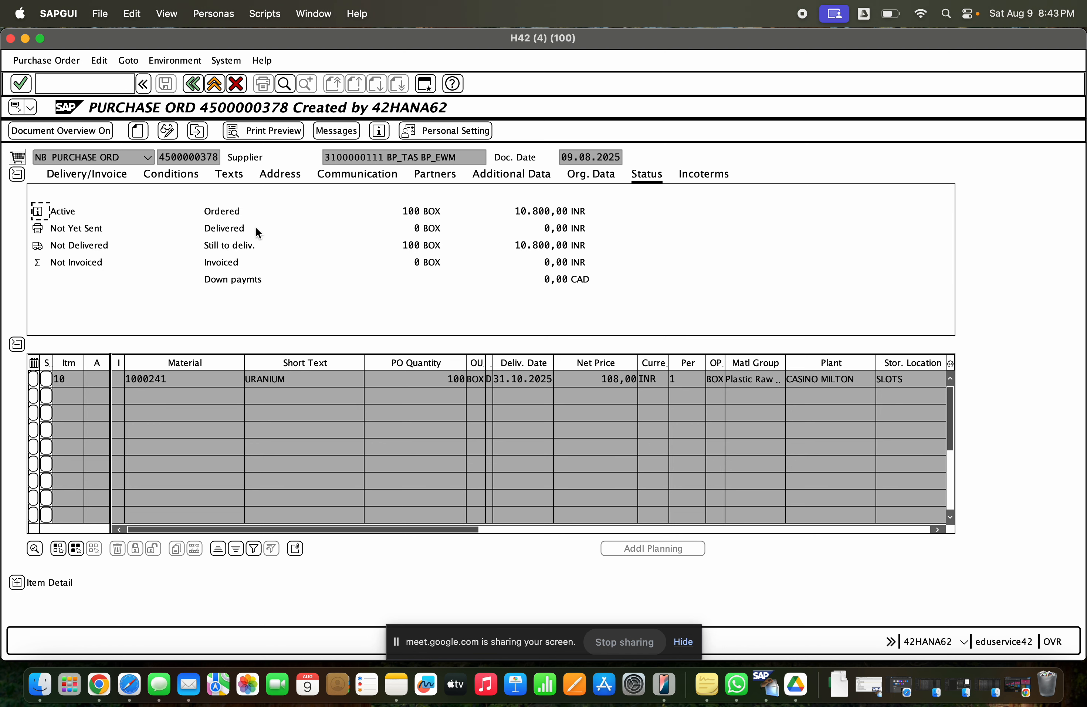
double_click(219, 262)
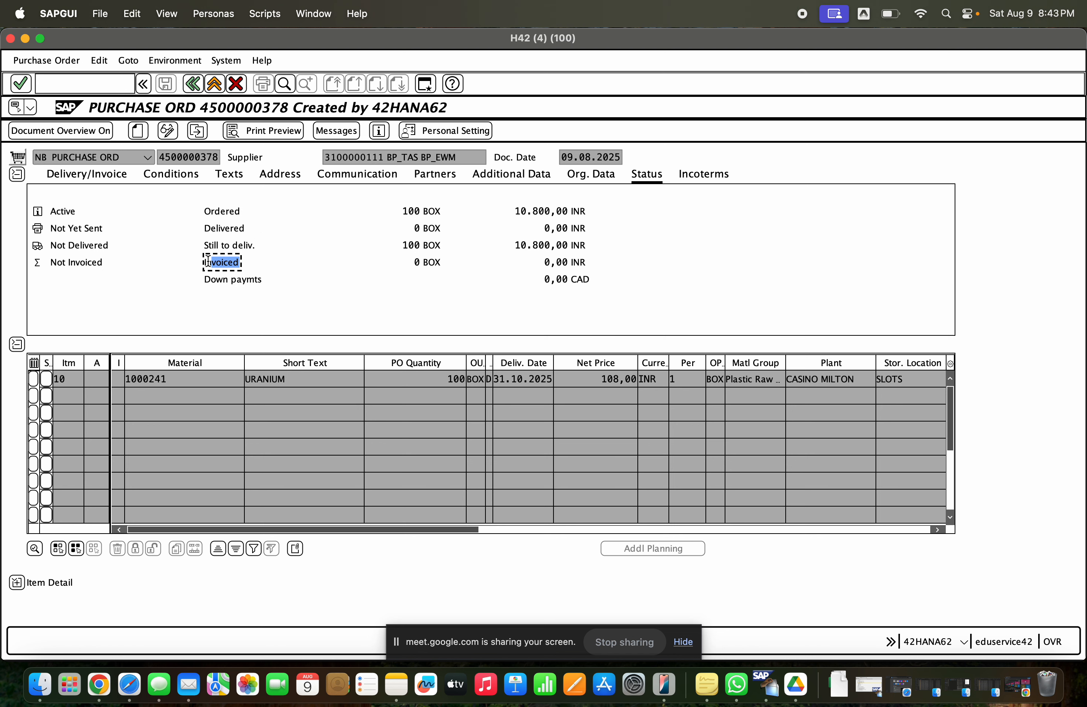
click(155, 257)
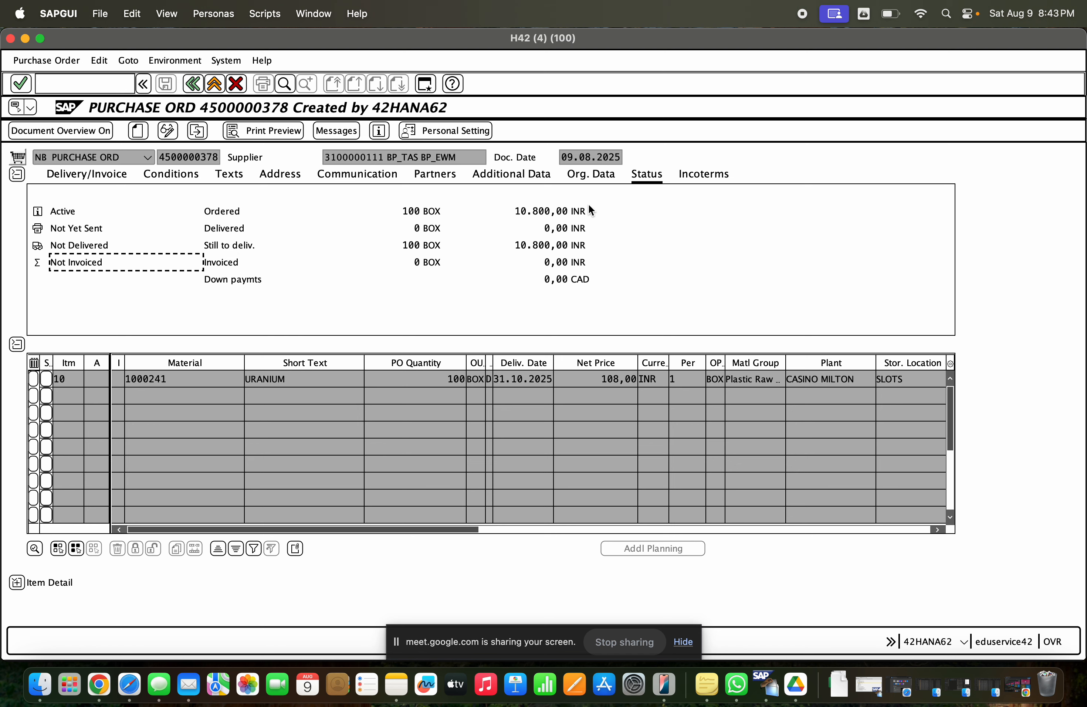
click(675, 177)
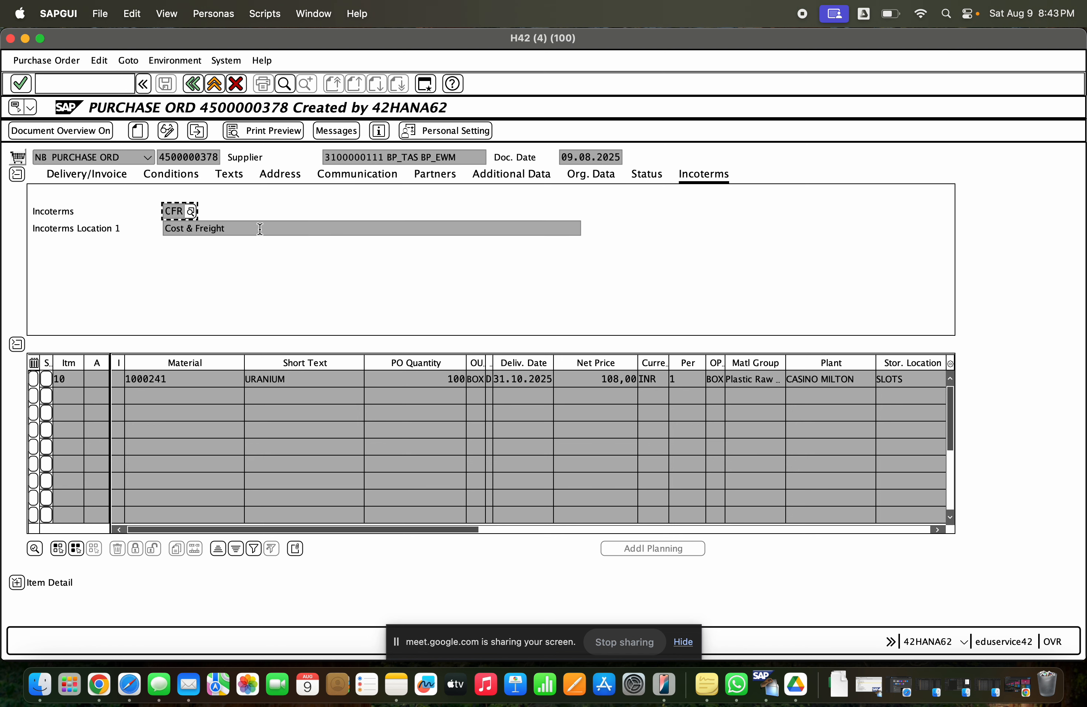
click(244, 229)
drag(226, 229, 150, 231)
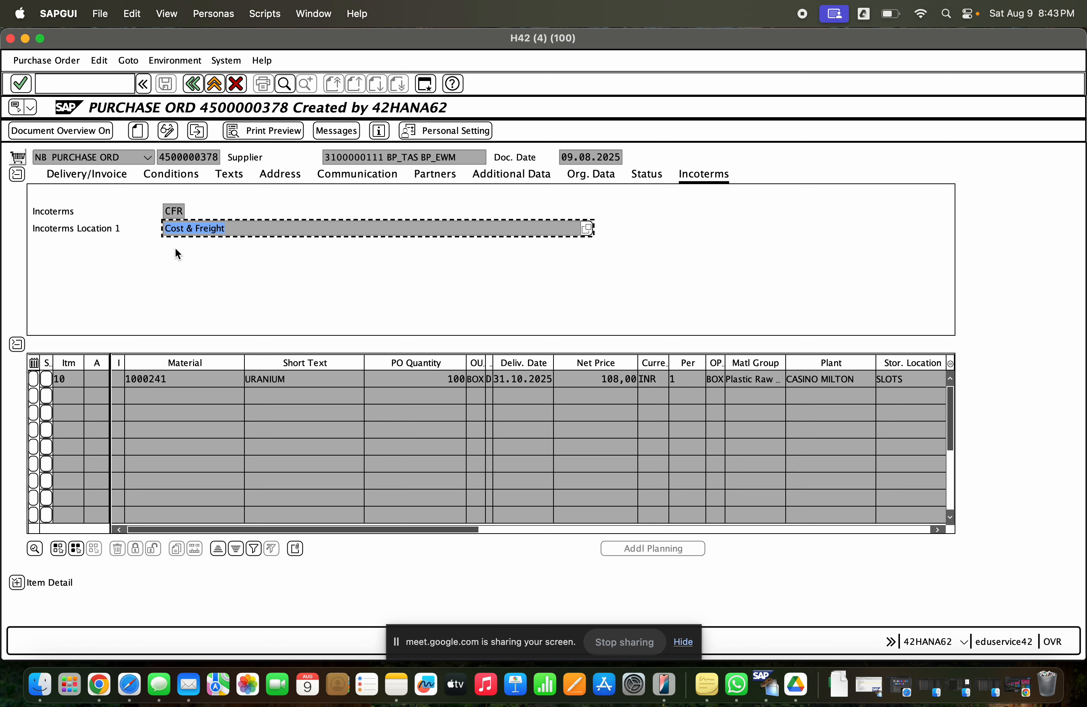
- Try to open the print preview of the purchase order
click(272, 136)
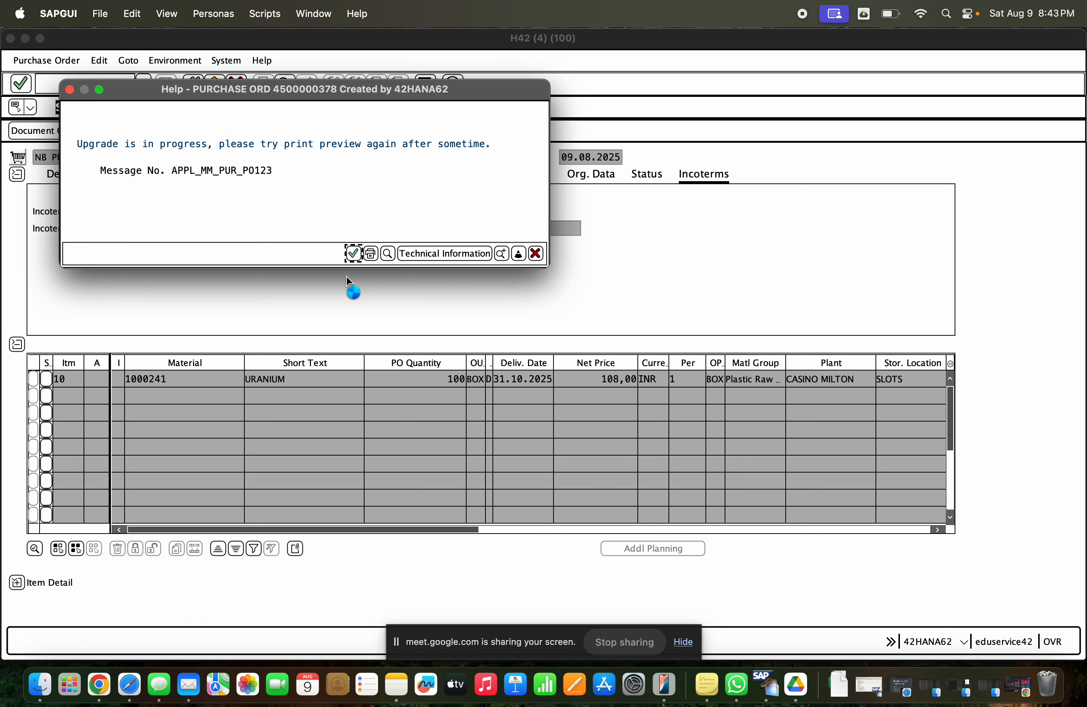
click(353, 253)
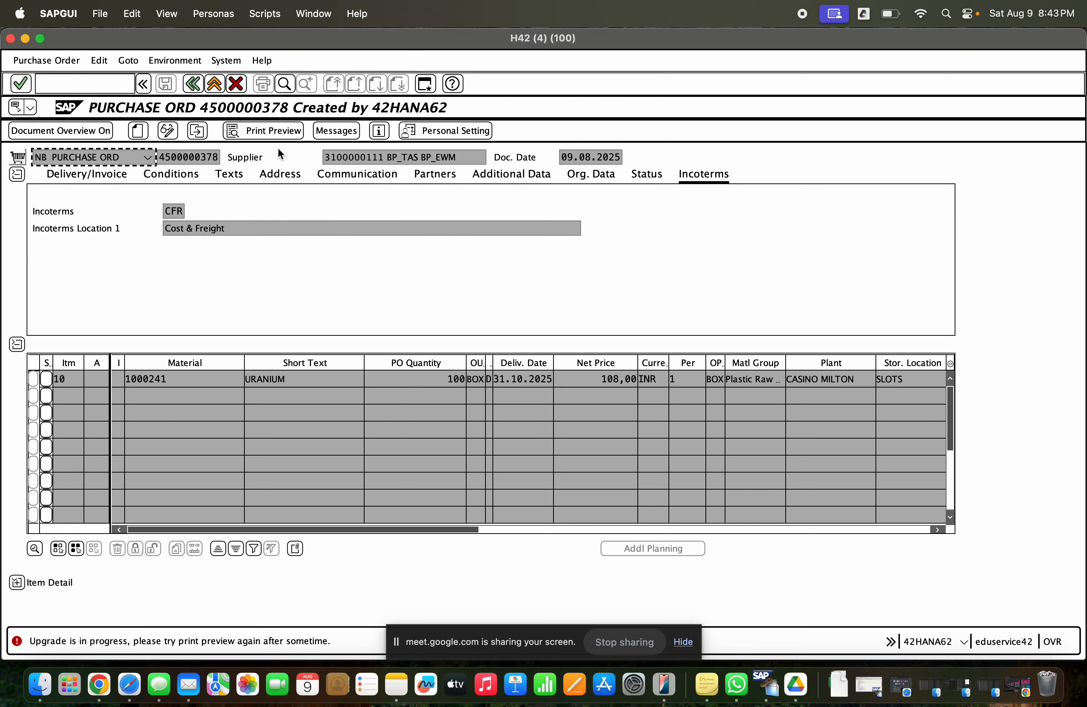
- Start transaction ME9F in a new session
click(91, 85)
text(/ome9)
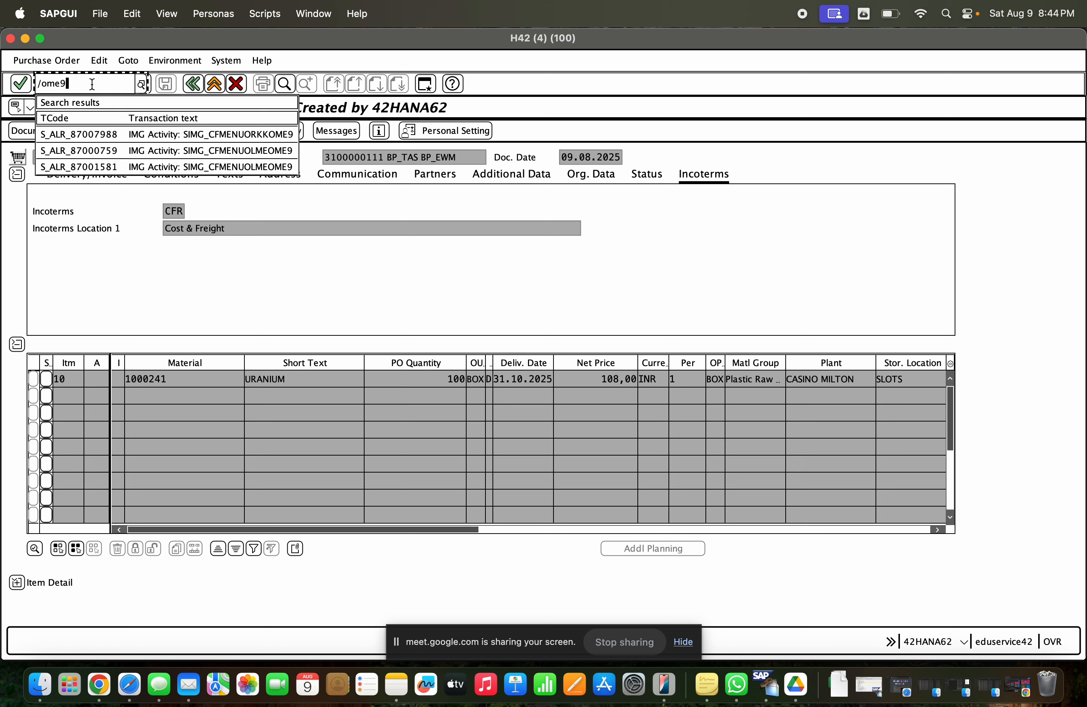
text(f)
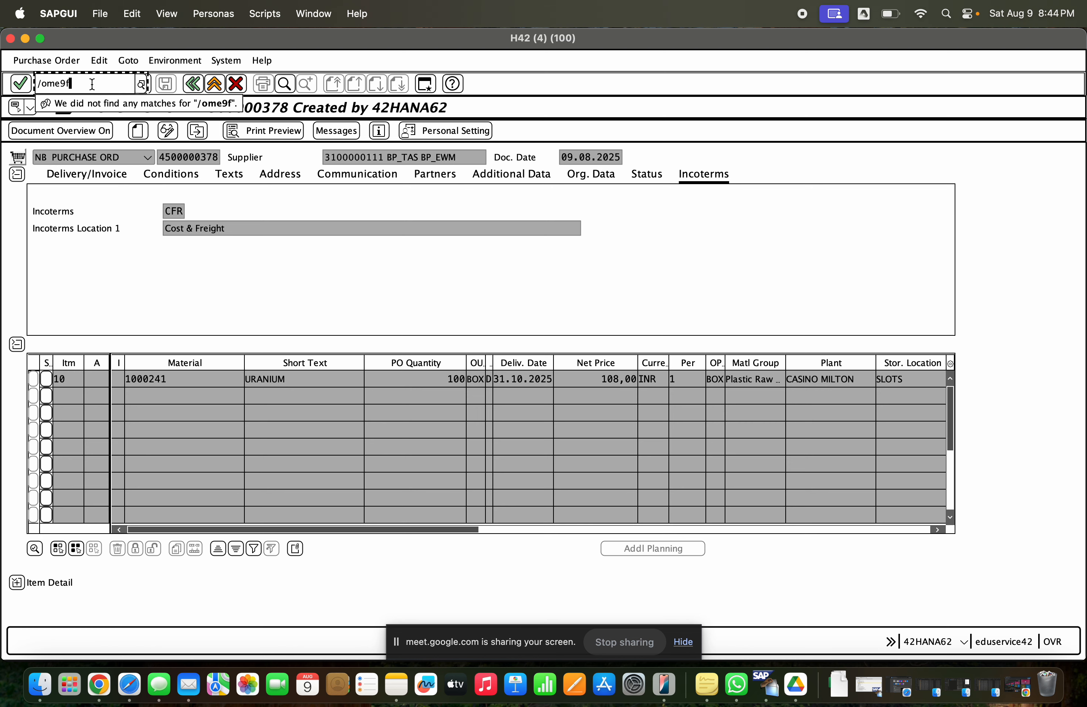
key(Return)
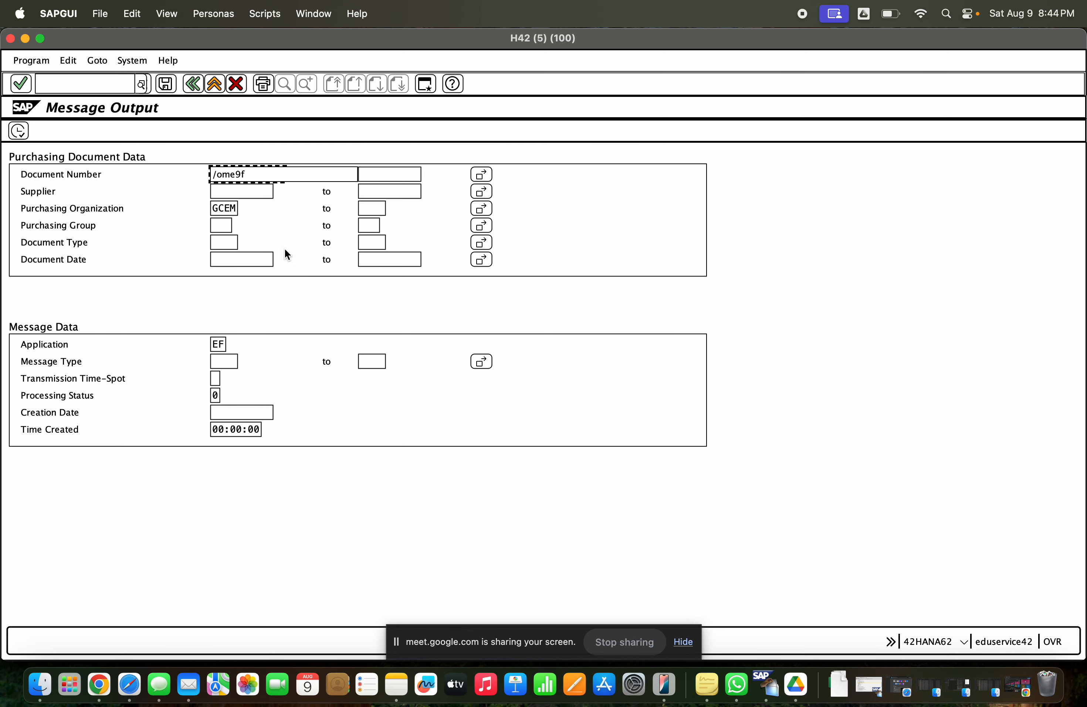
- Clear the document number in the message output selection and minimize that session window
drag(275, 174, 165, 171)
key(BackSpace)
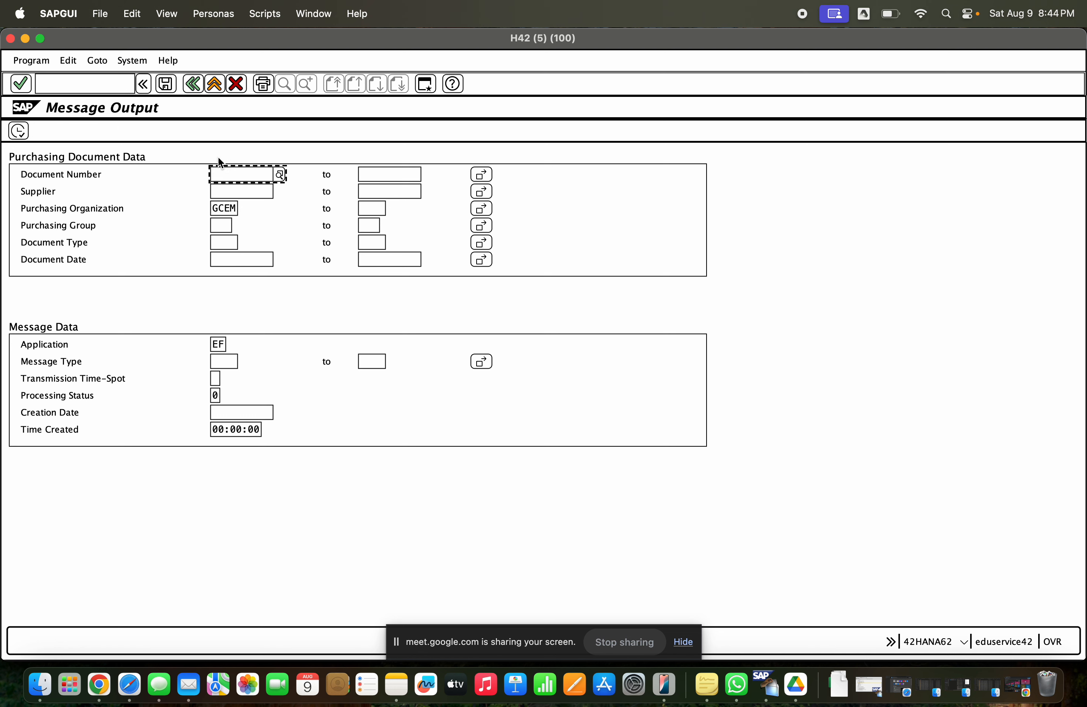
key(super+v)
key(BackSpace)
key(BackSpace)
key(BackSpace)
key(BackSpace)
key(BackSpace)
key(BackSpace)
key(BackSpace)
key(BackSpace)
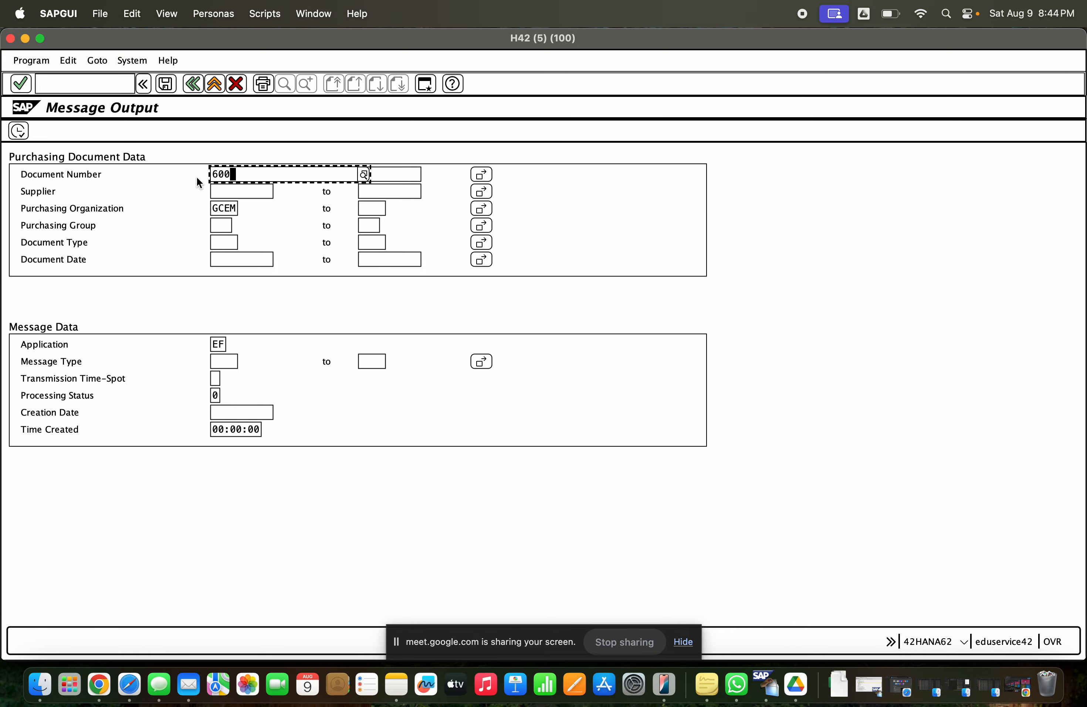
key(BackSpace)
key(BackSpace)
click(176, 170)
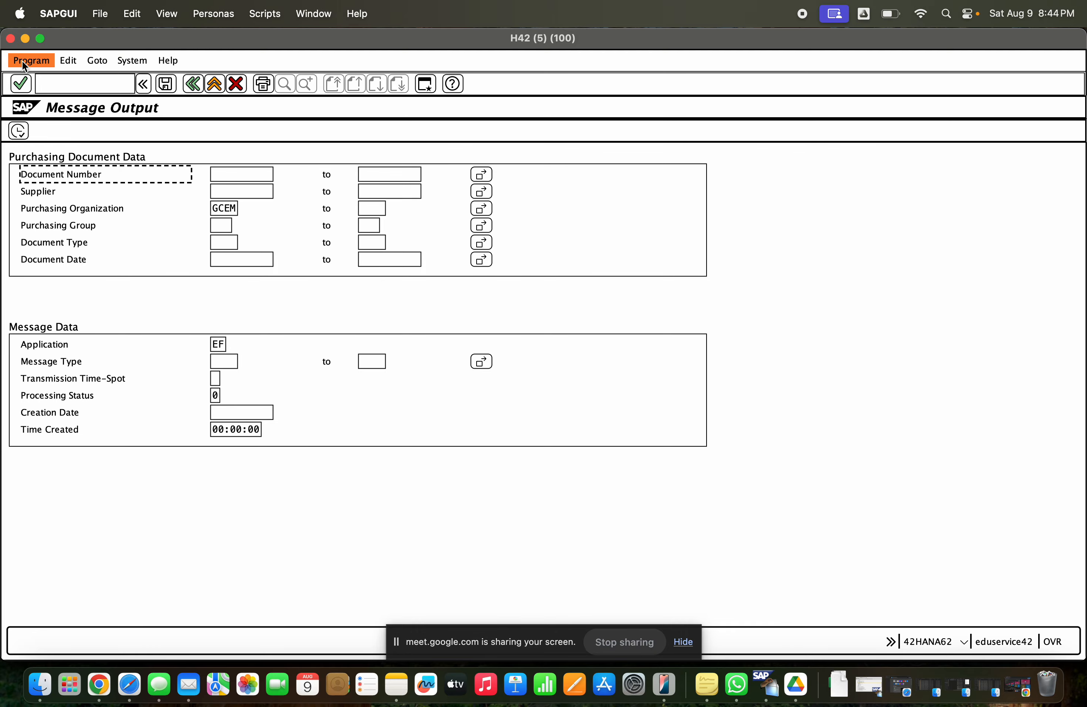
click(25, 38)
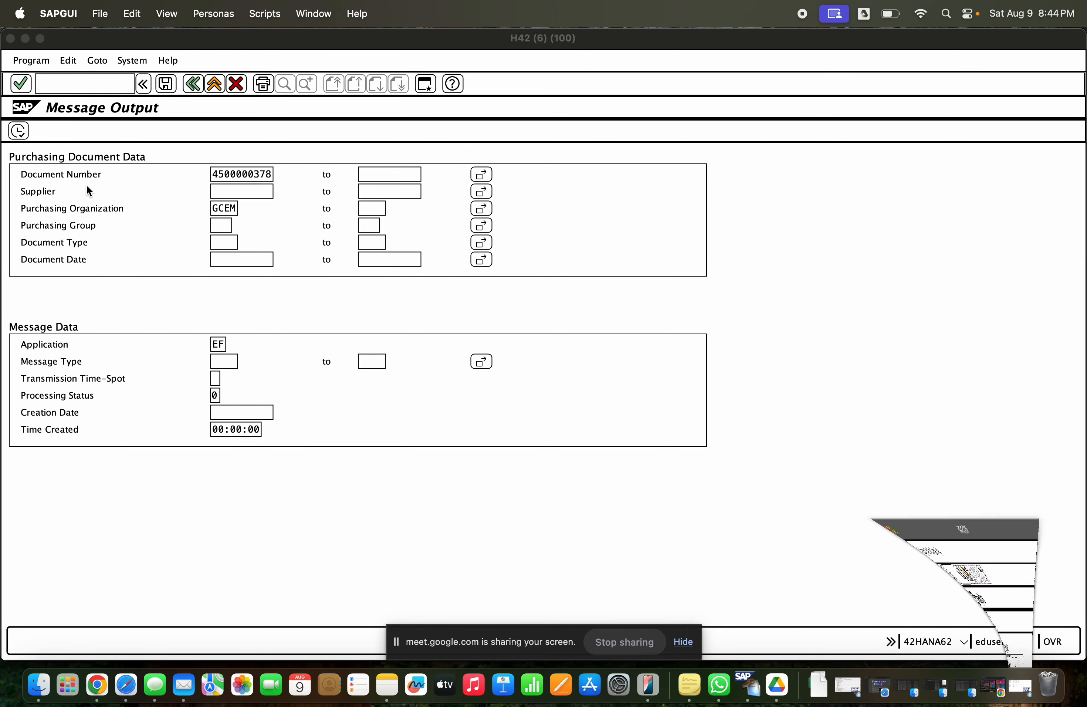
- Leave message output in the other session, return to the purchase order window and select the purchase order number
click(195, 84)
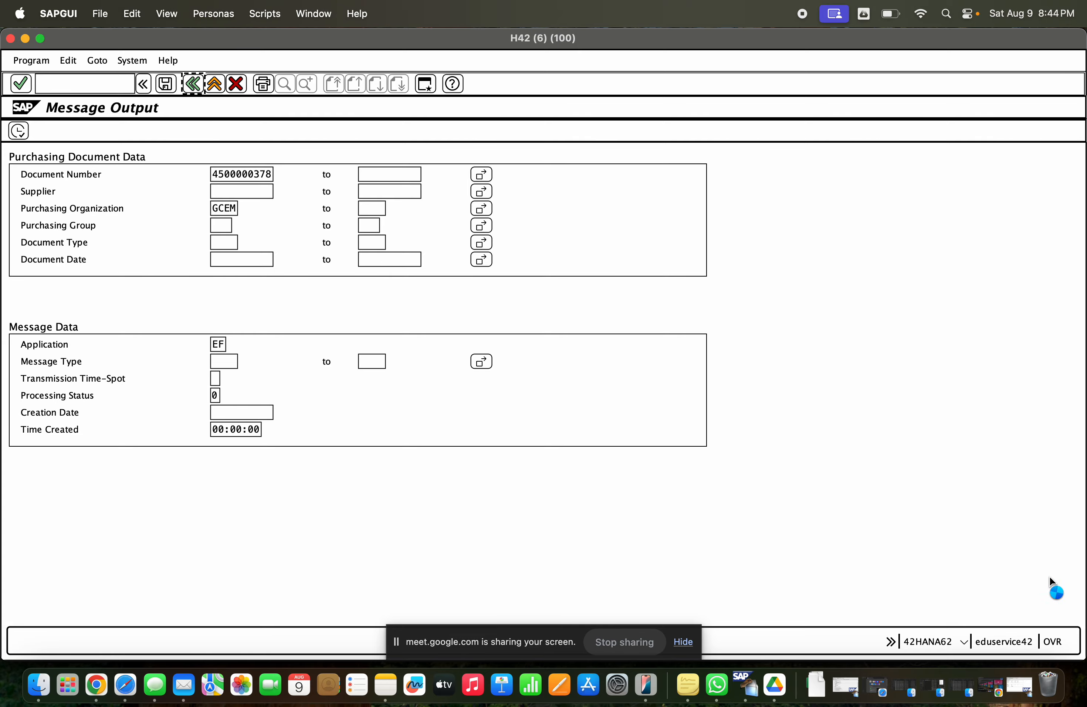
click(1021, 685)
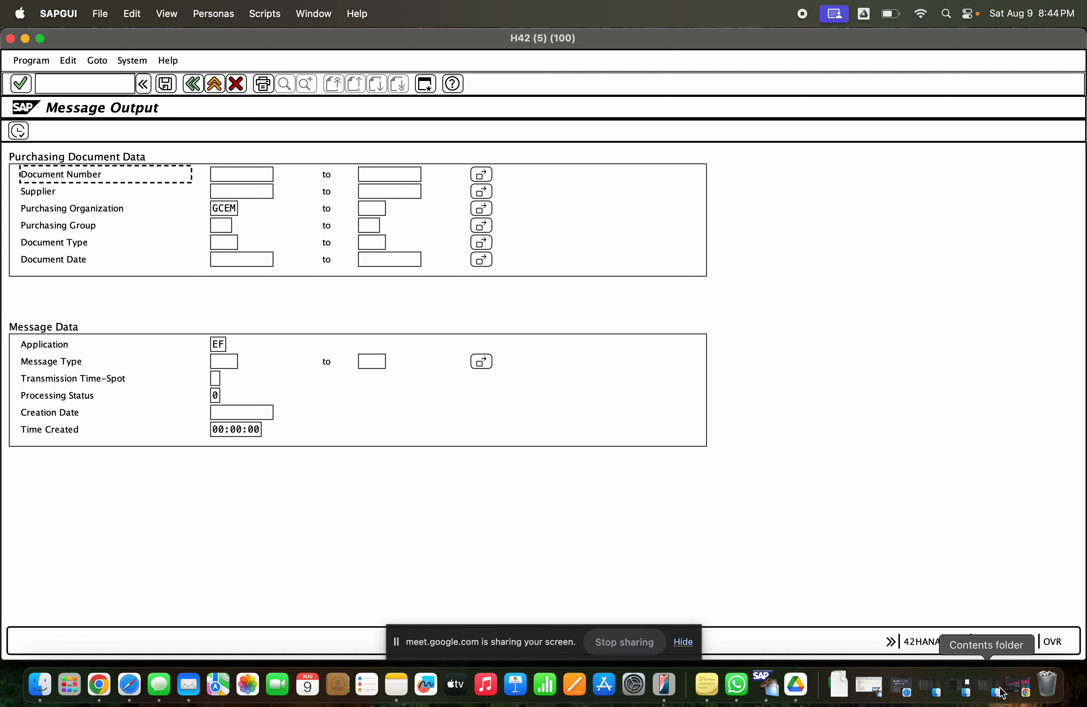
click(26, 39)
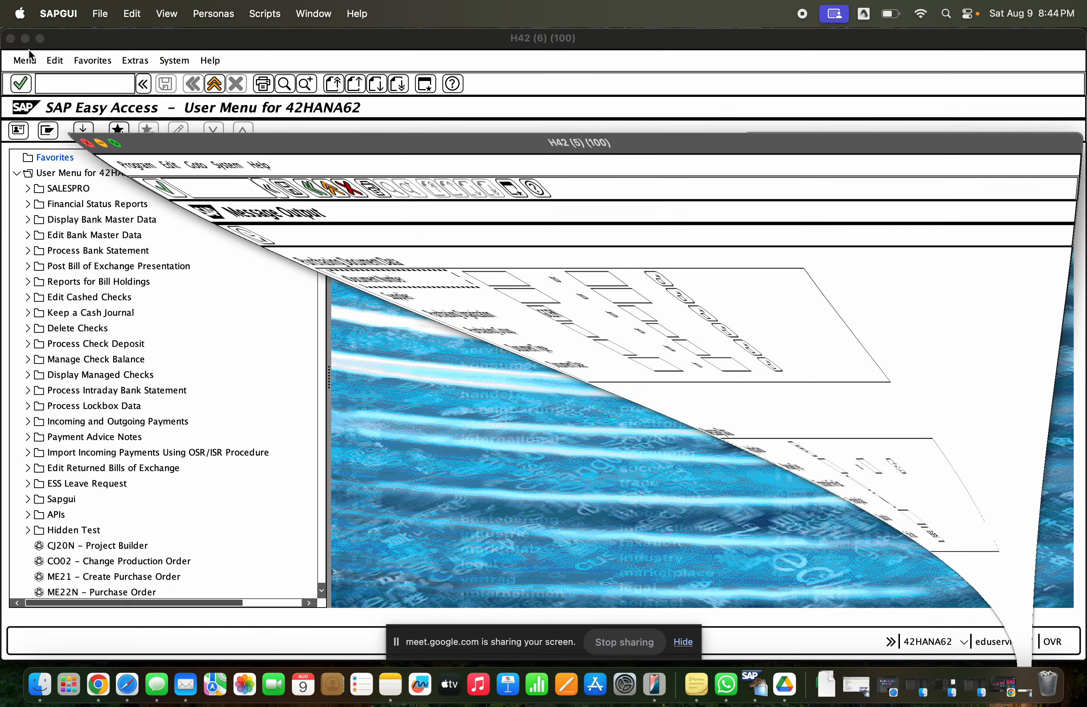
click(26, 40)
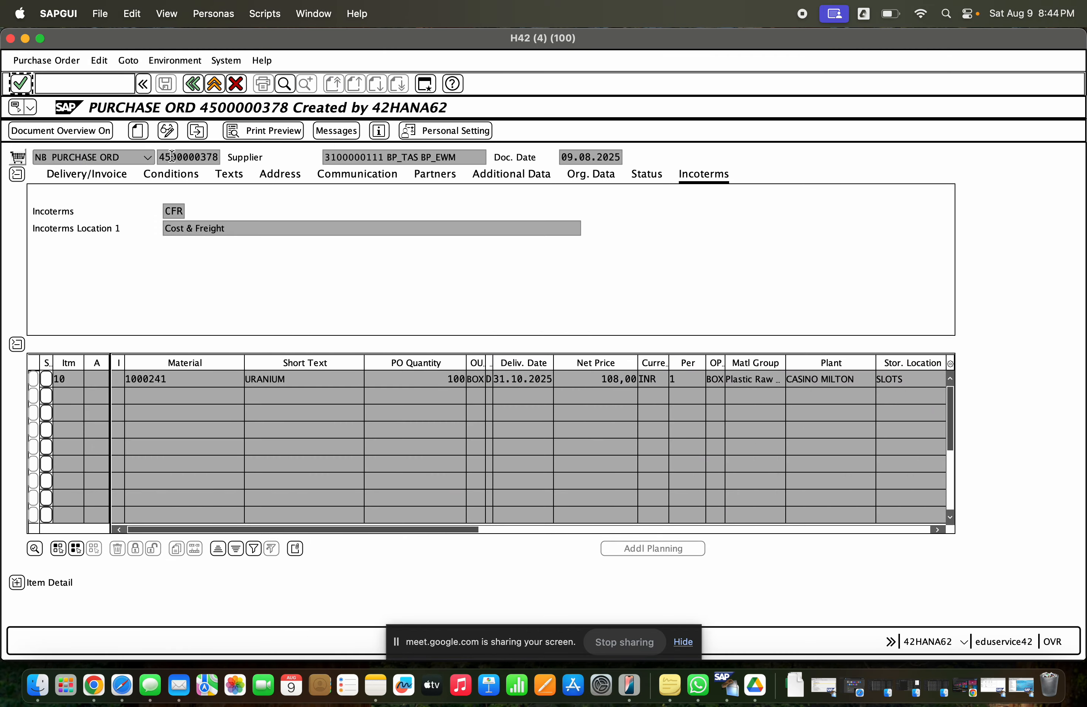
double_click(163, 156)
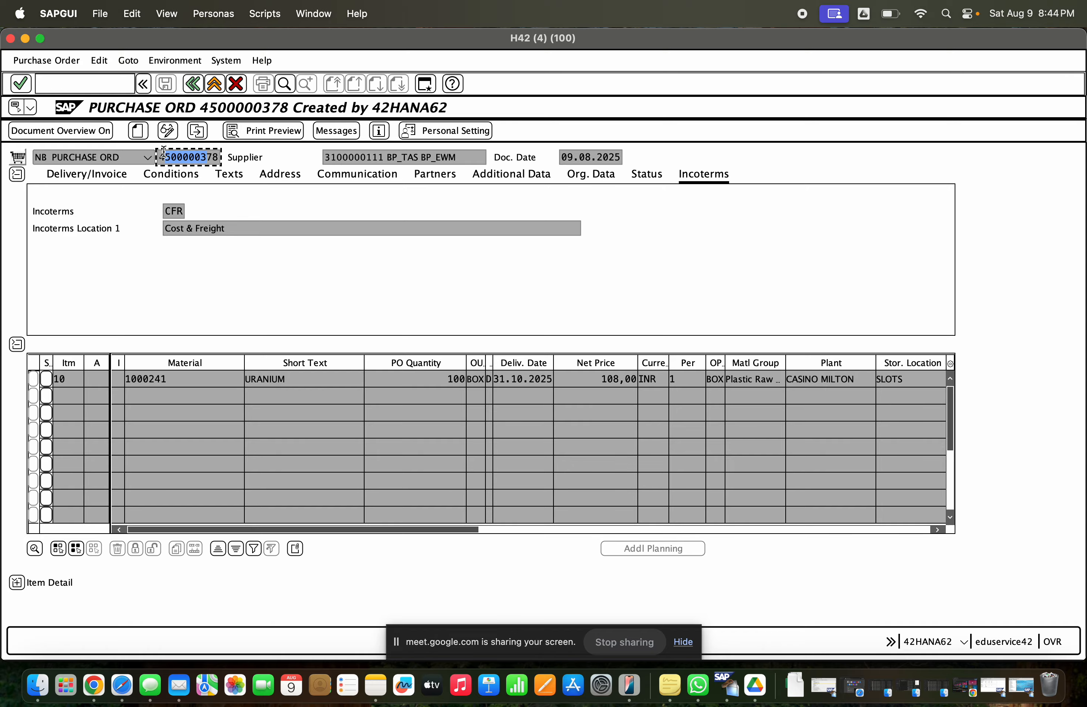
drag(161, 153, 219, 156)
- Restore the SAP Easy Access session and run transaction ME9F in it
click(1020, 685)
text(m)
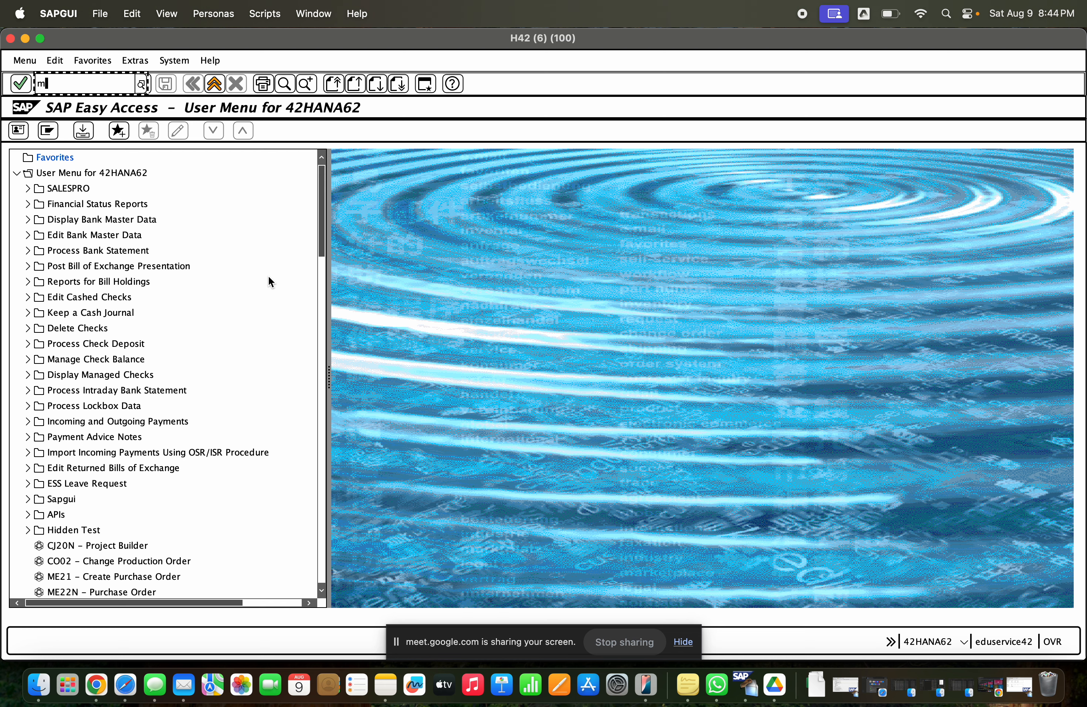
text(e9f)
key(Return)
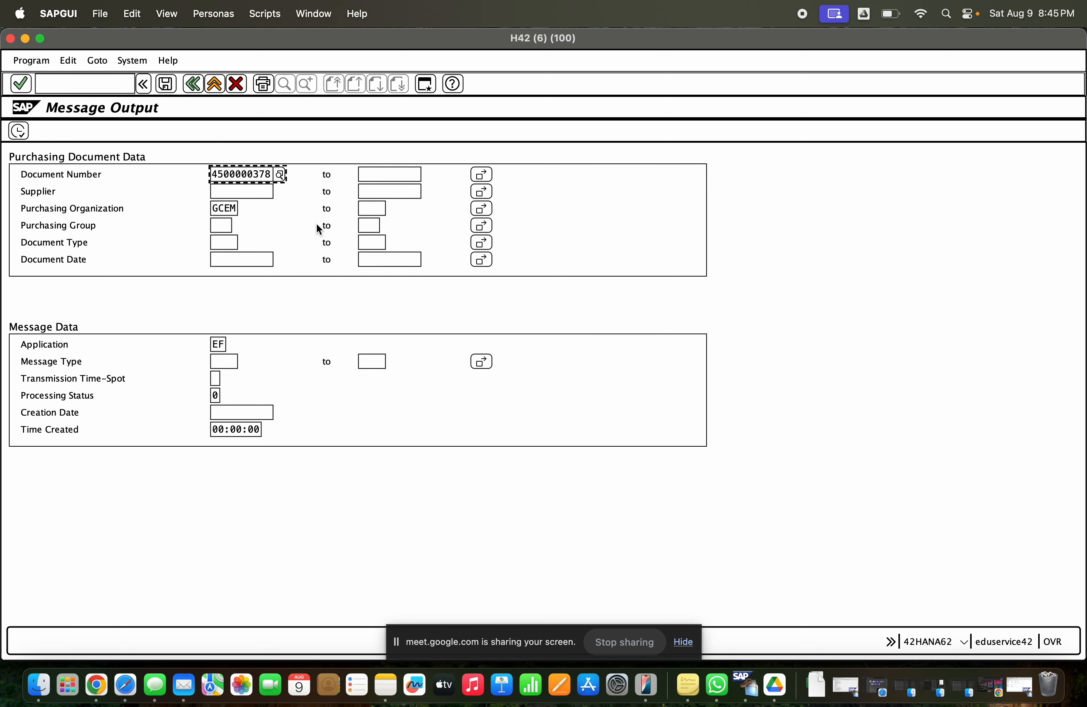
- Examine the possible Application entries for the message data, comparing Purchase Order with Purchasing RFQ, and close the list without a choice
click(220, 344)
click(233, 346)
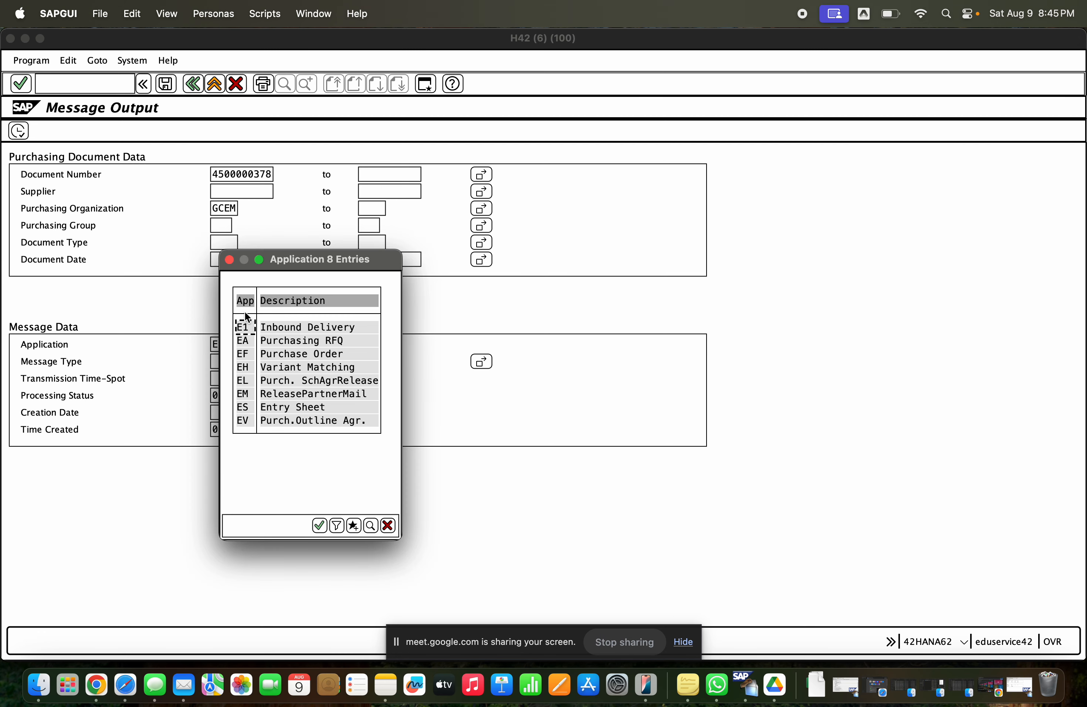
click(282, 356)
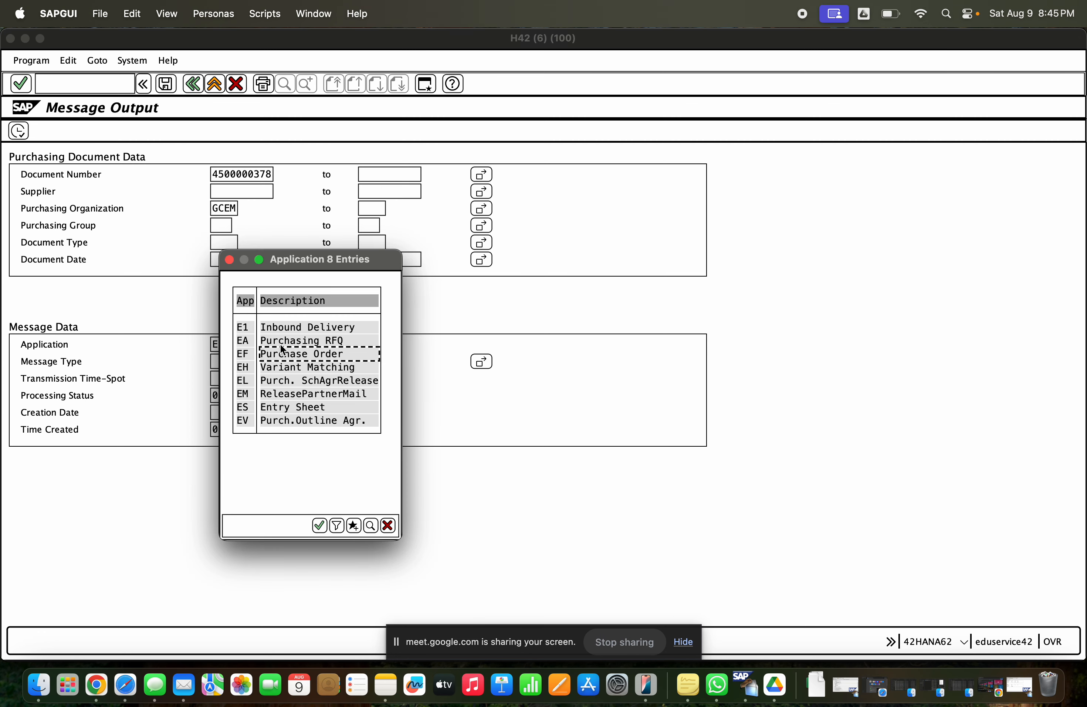
click(281, 342)
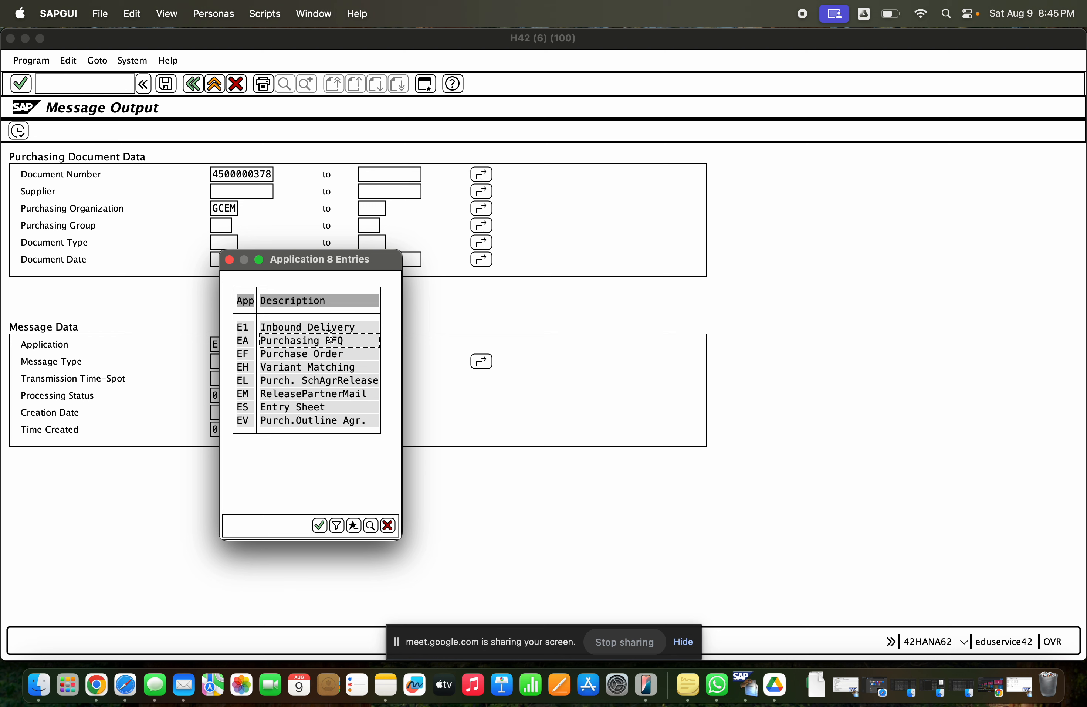
click(388, 525)
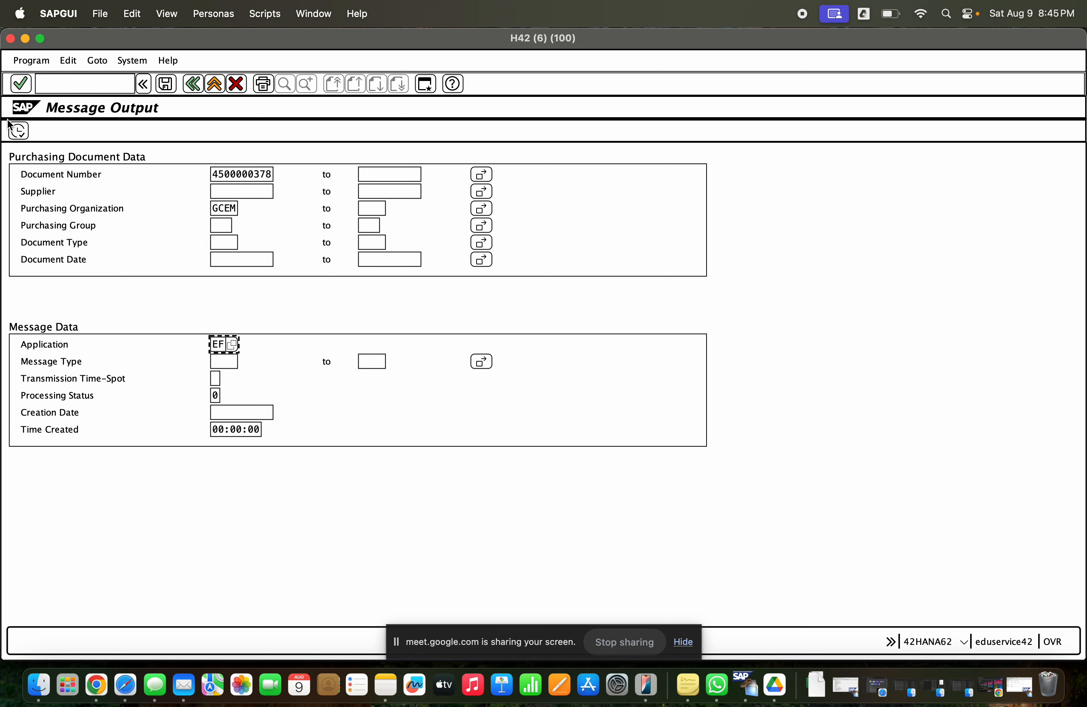
- Execute the message output selection, mark the purchase order's NEU message and display it as a print preview
click(17, 131)
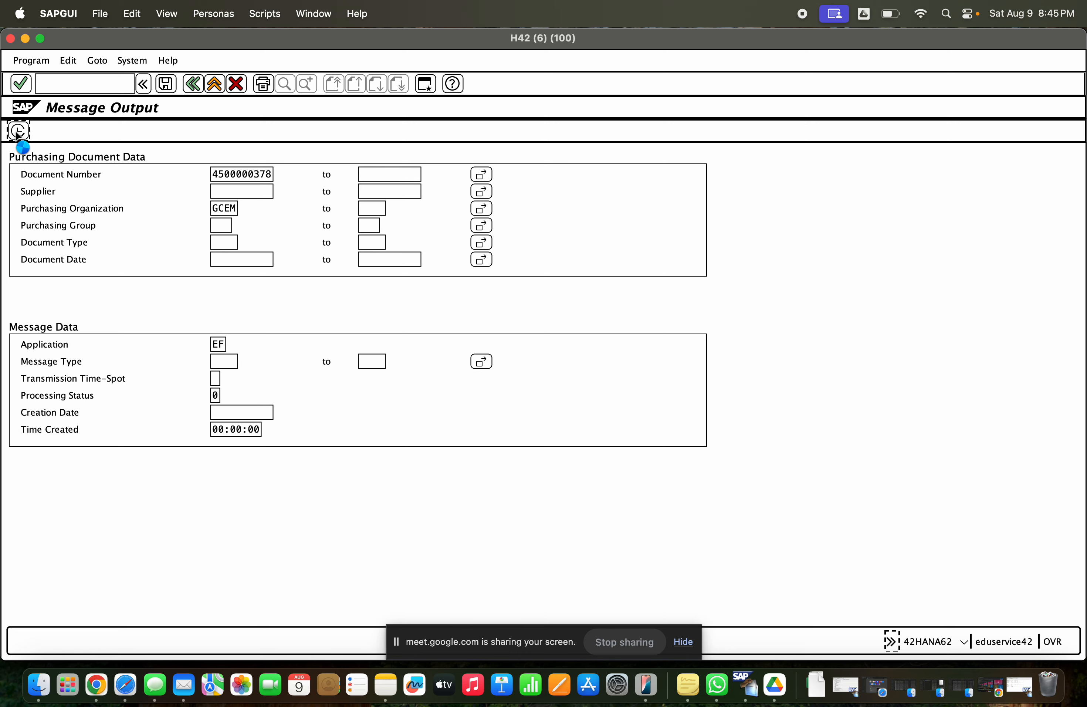
click(21, 246)
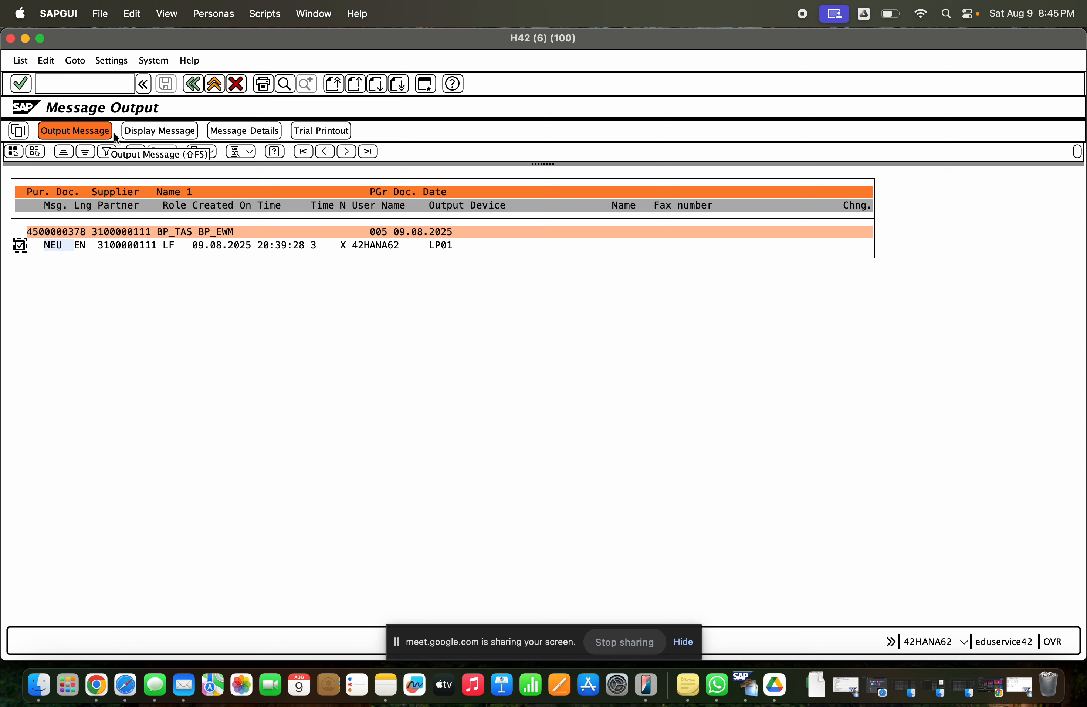
click(160, 132)
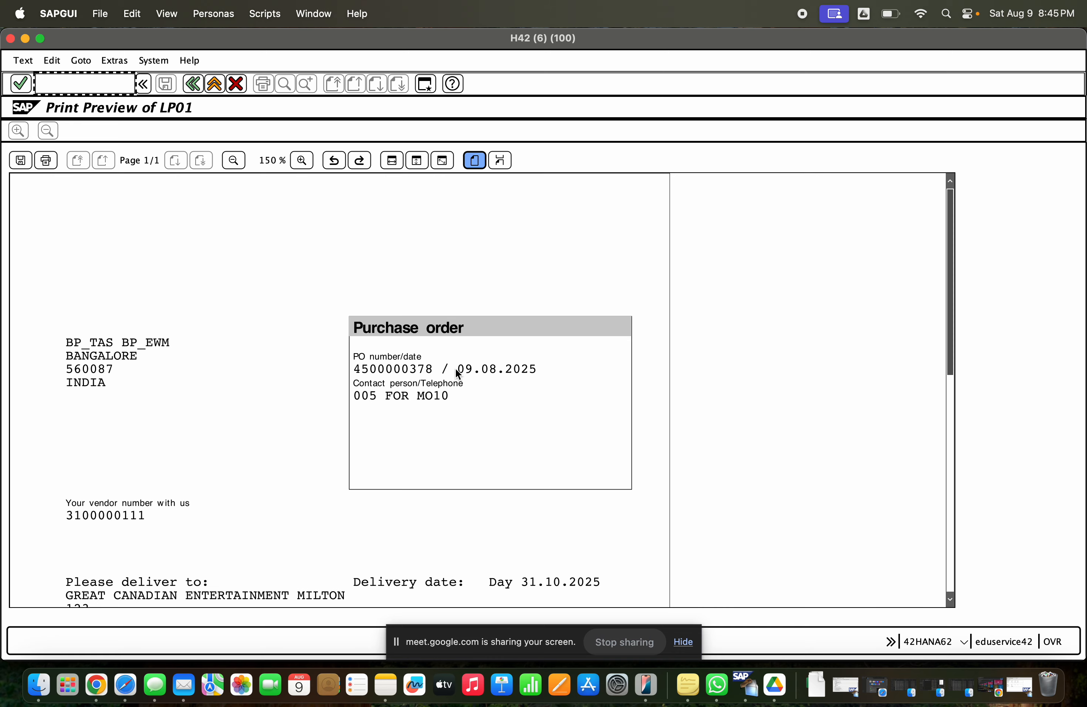
- Review the purchase order print preview: supplier, delivery address and date, delivery and payment terms, item text and pricing
scroll(85, 349, down, 3)
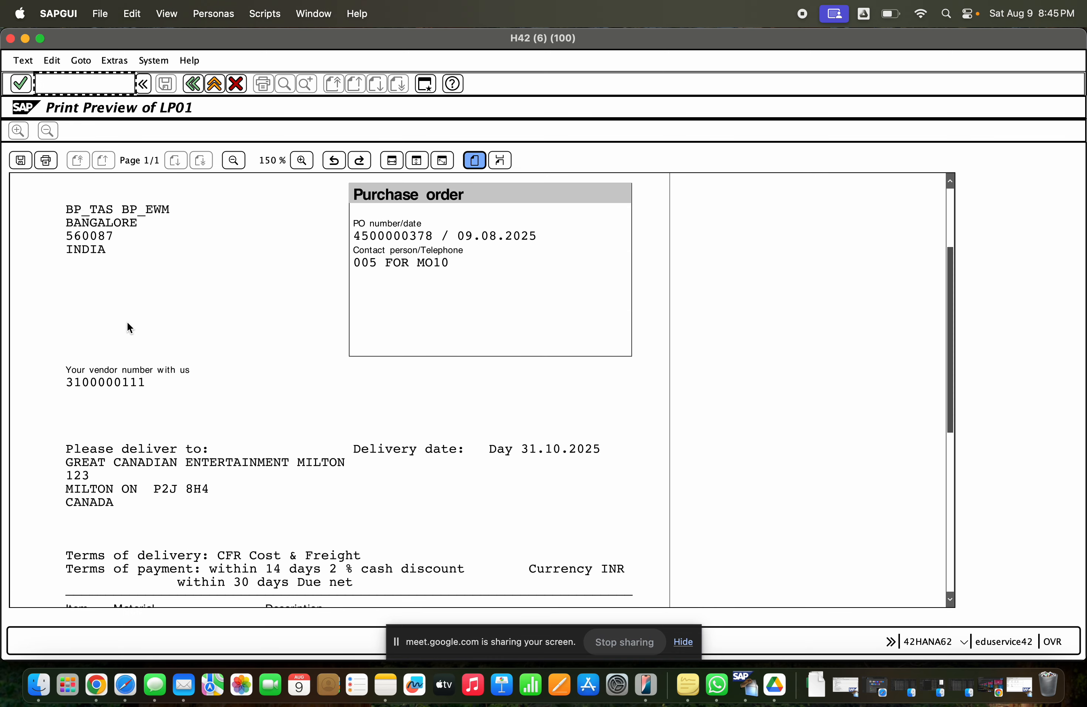
scroll(130, 331, down, 2)
scroll(144, 322, down, 3)
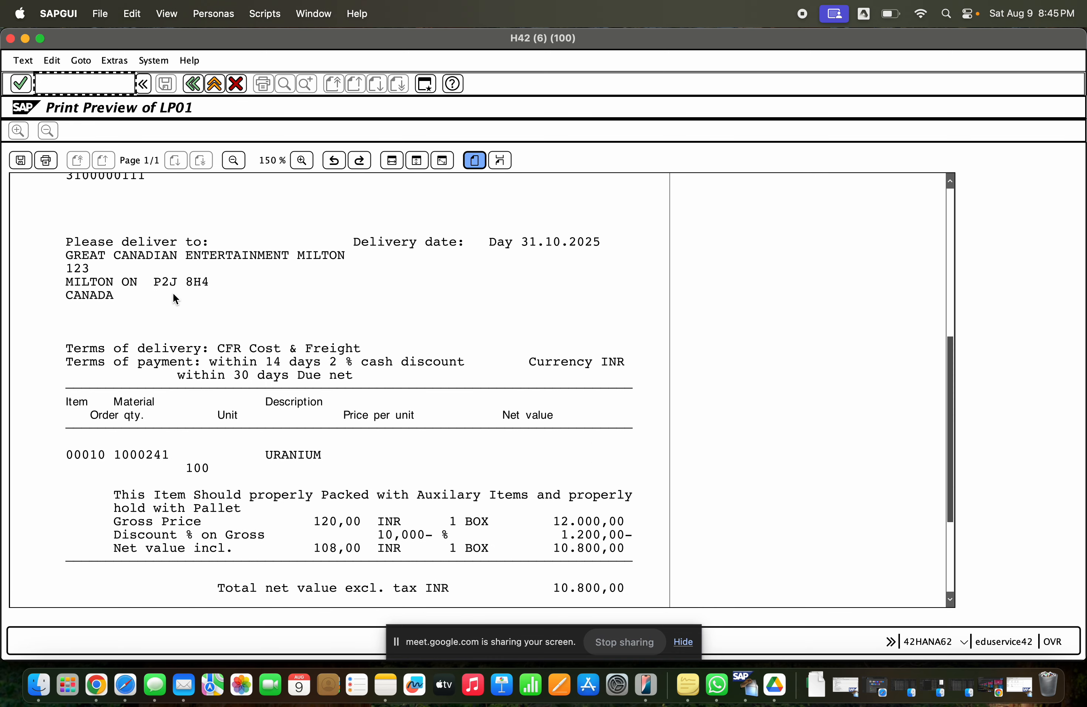
scroll(184, 298, down, 4)
scroll(198, 306, up, 5)
scroll(262, 329, down, 1)
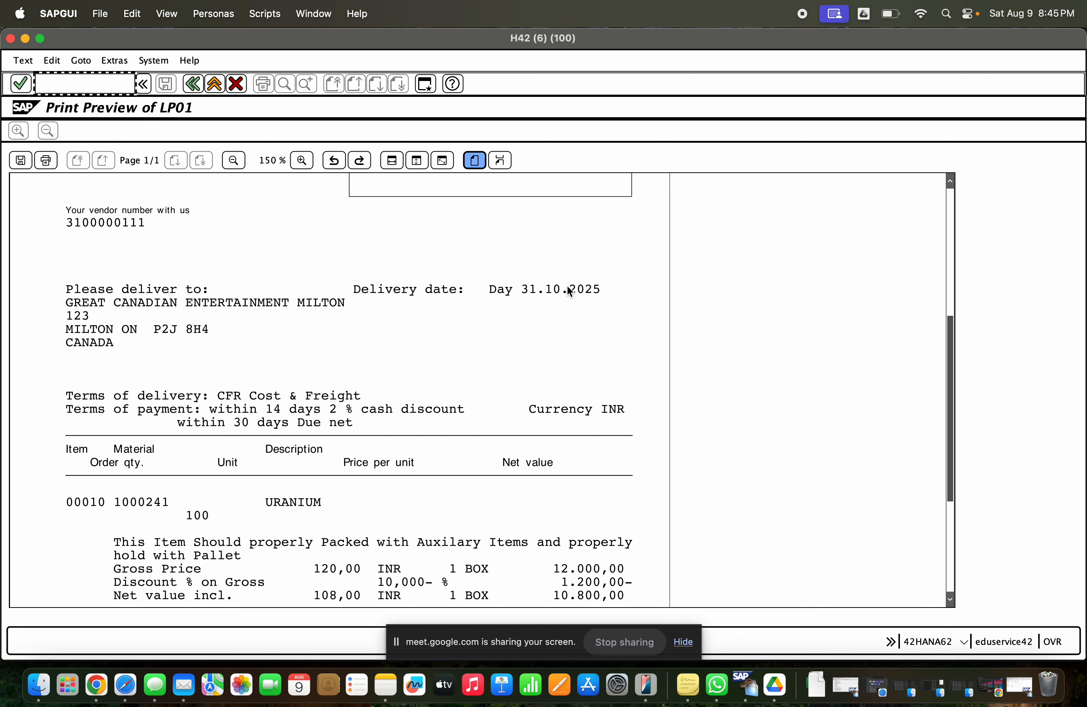
scroll(542, 296, down, 2)
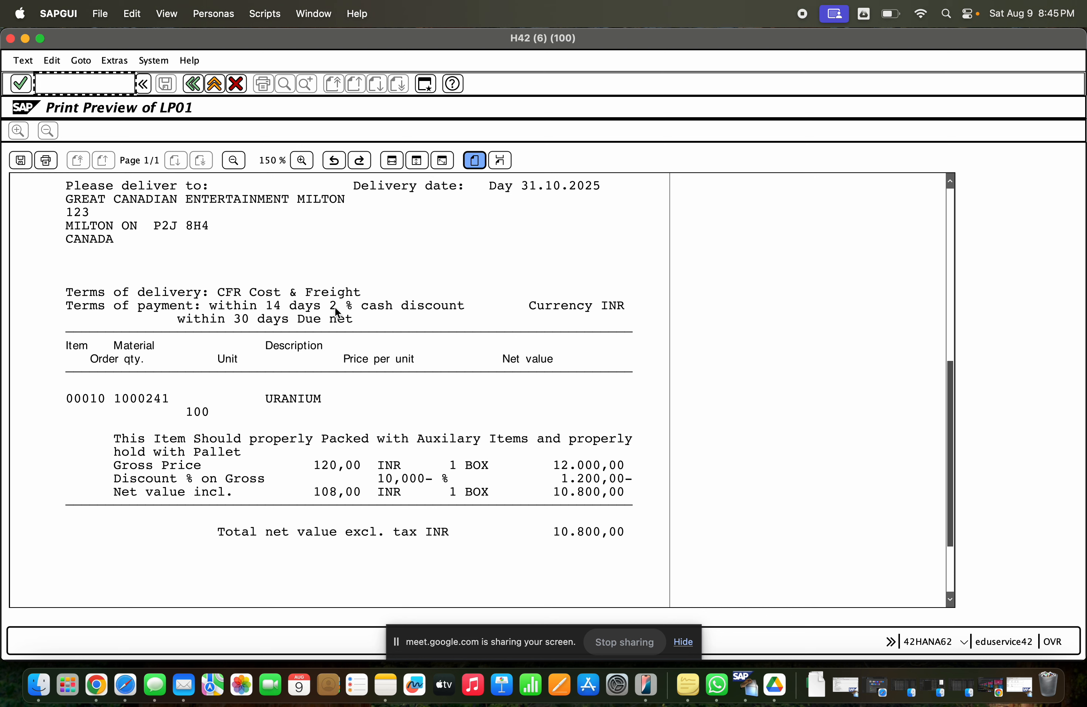
- Finish reviewing the print preview, return to the message list, mark the purchase order's NEU message and output it
scroll(403, 312, down, 5)
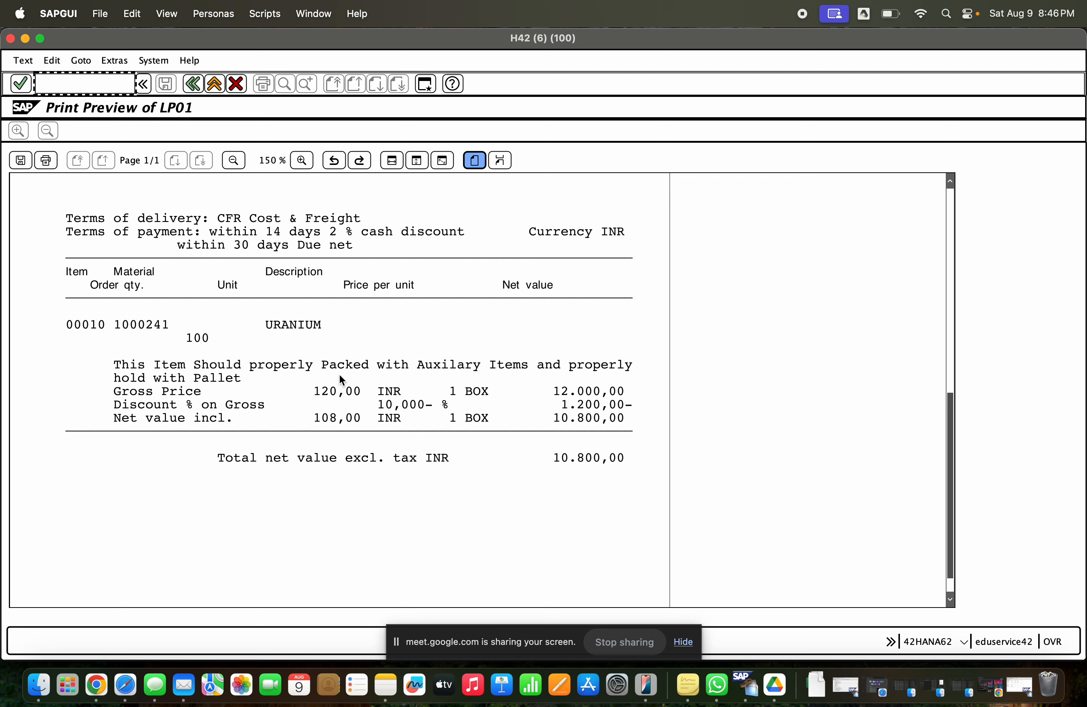
scroll(526, 337, up, 10)
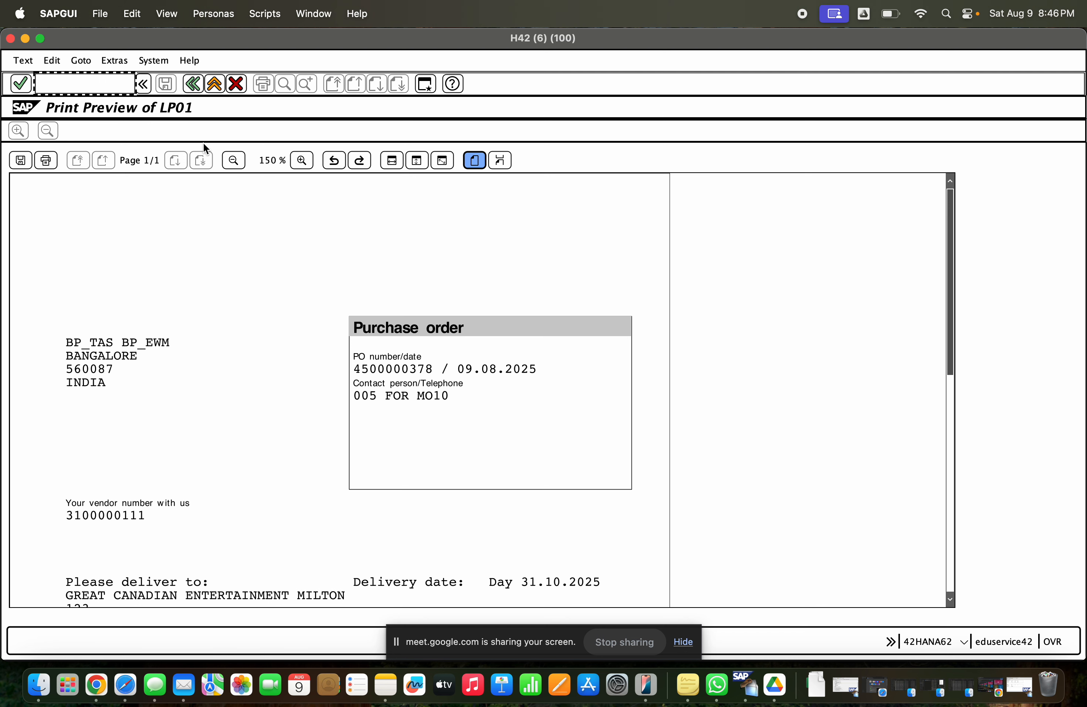
click(198, 84)
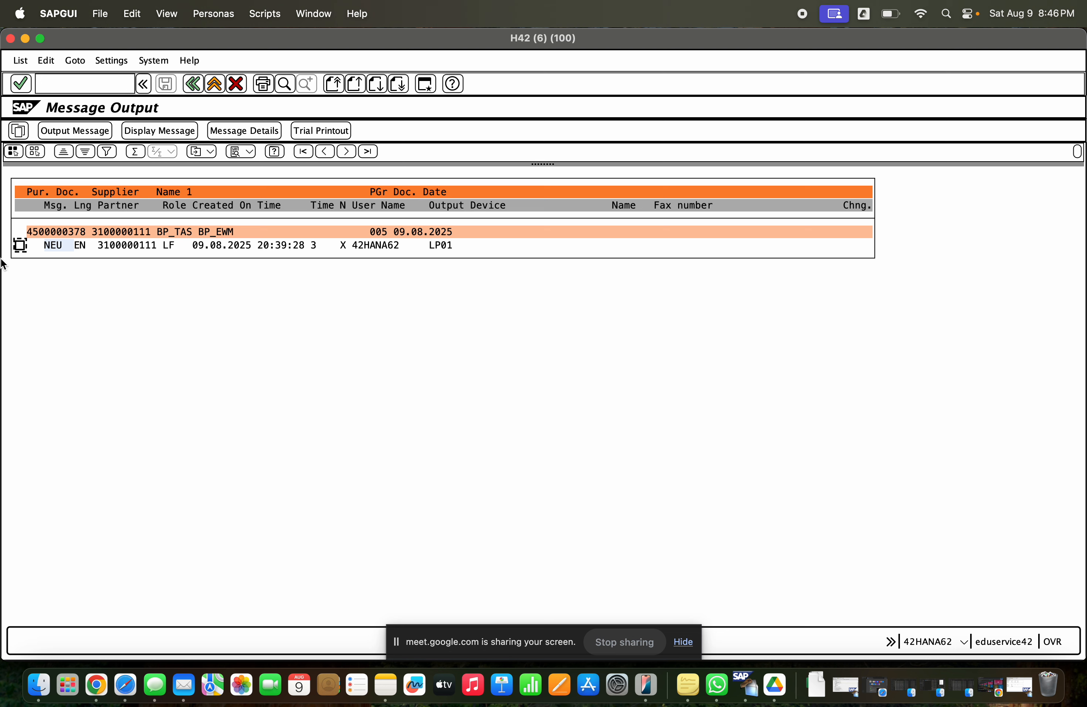
click(20, 245)
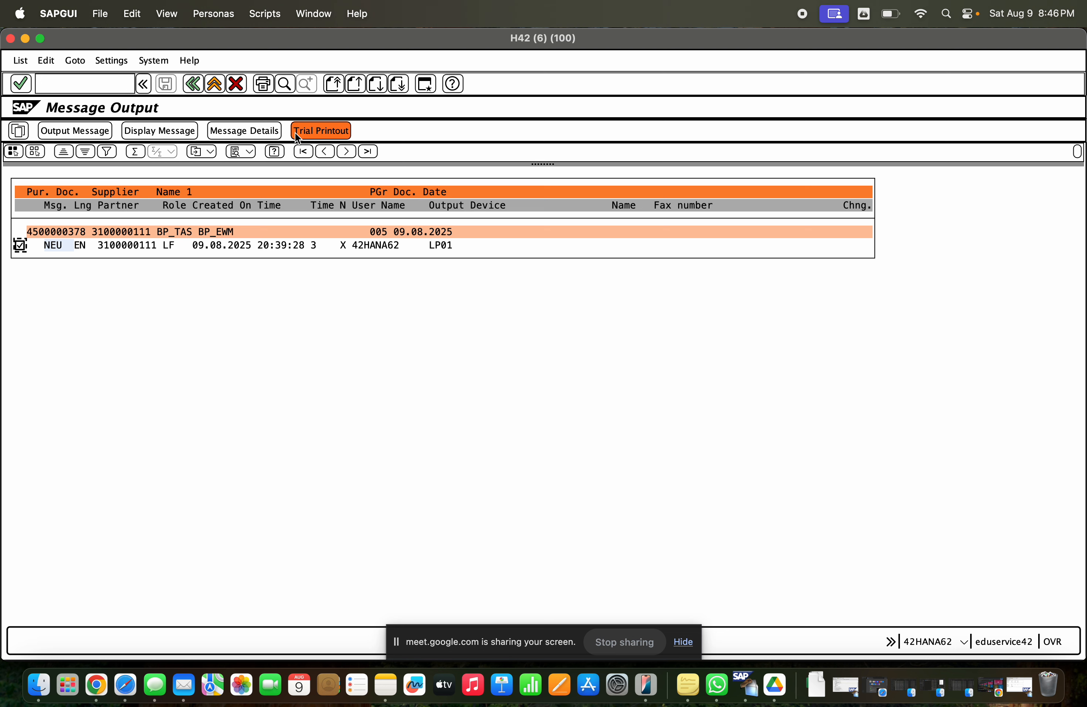
click(65, 130)
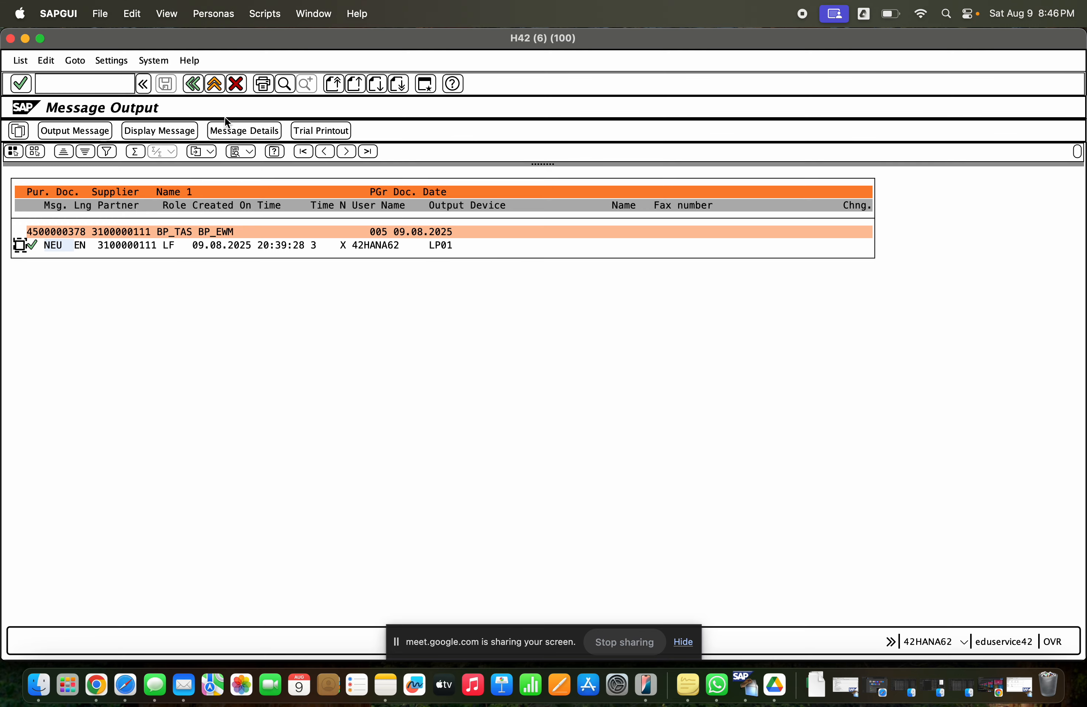
- Leave Message Output for the SAP Easy Access menu and run transaction SP01
click(213, 86)
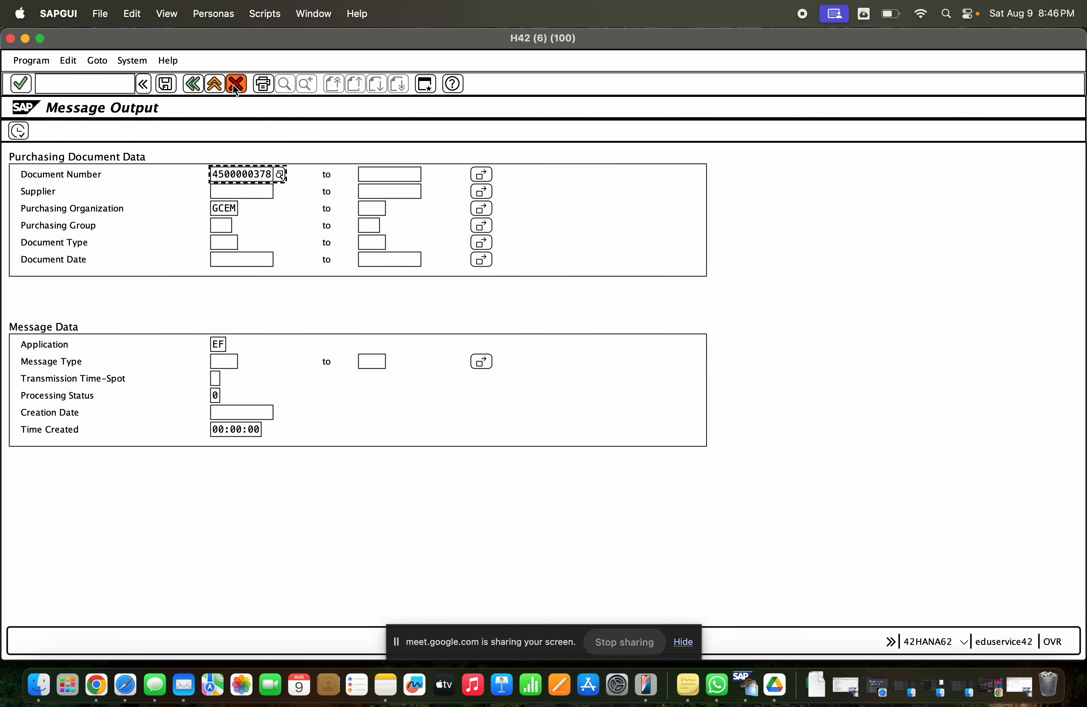
click(218, 86)
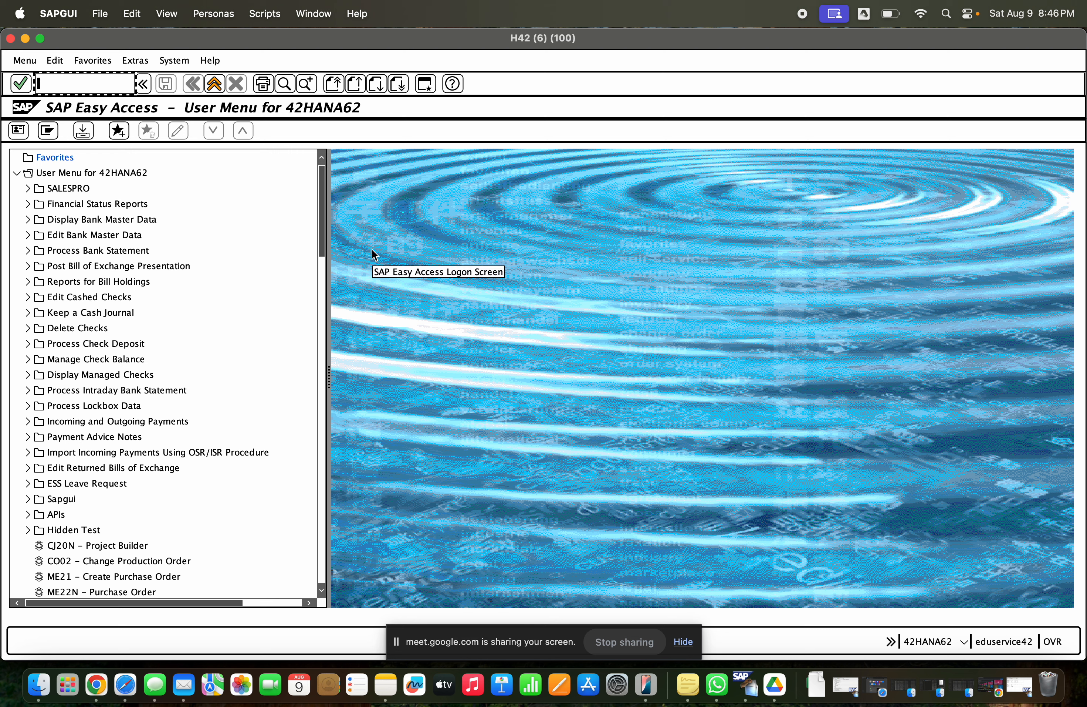
text(sp01)
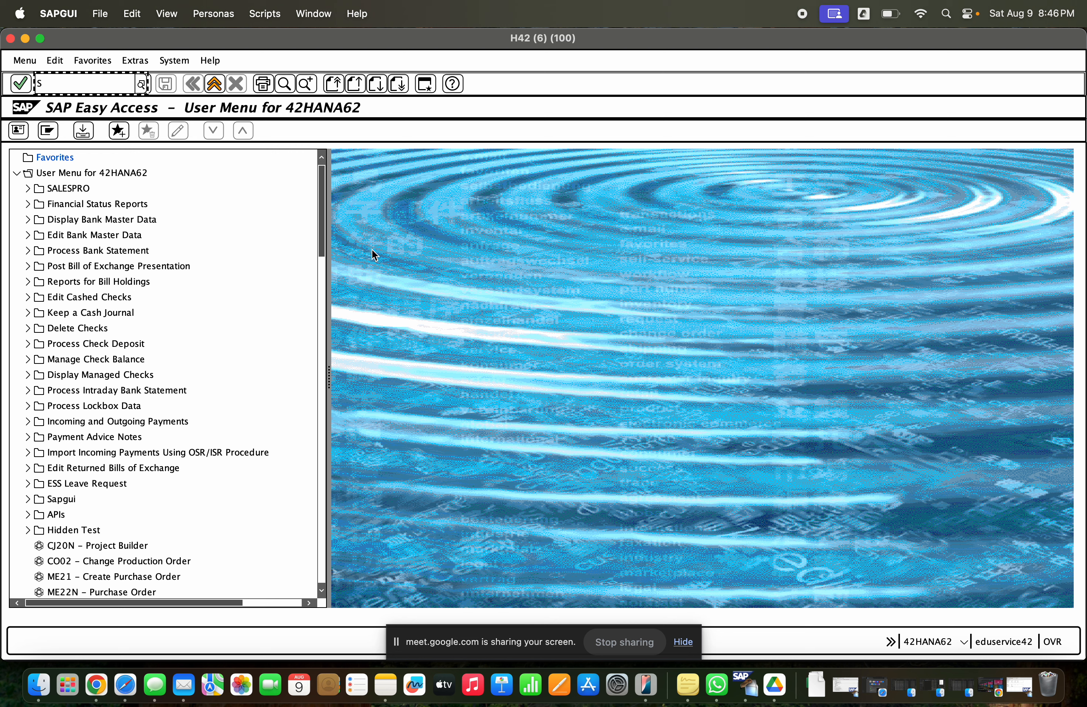
key(Return)
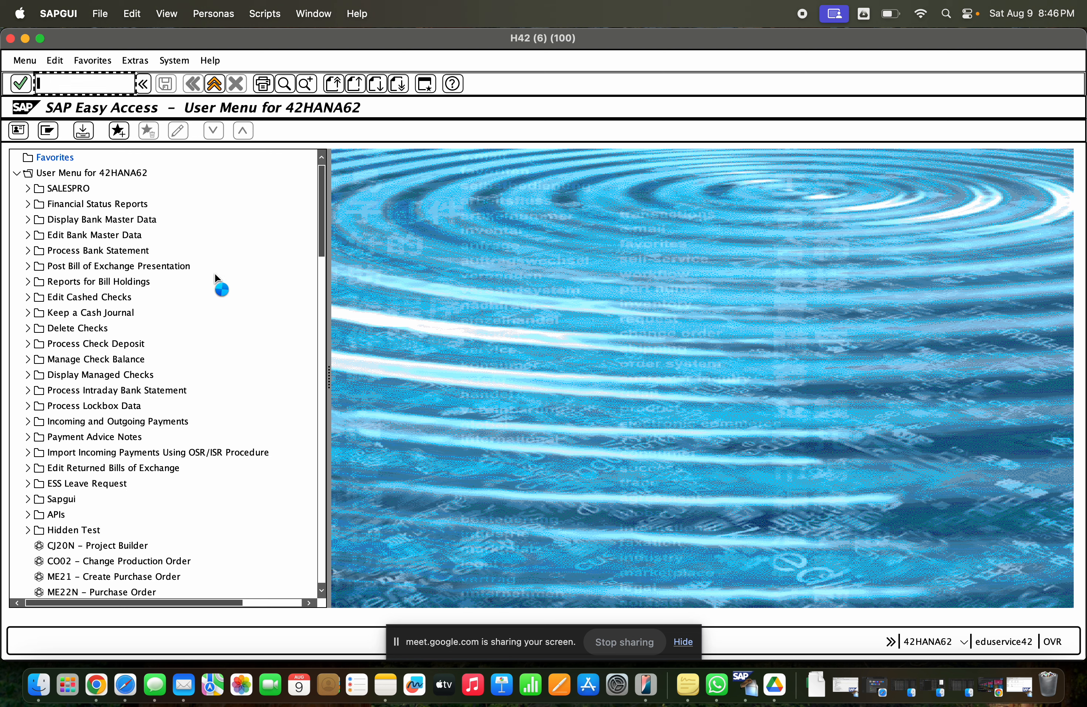
scroll(37, 285, down, 1)
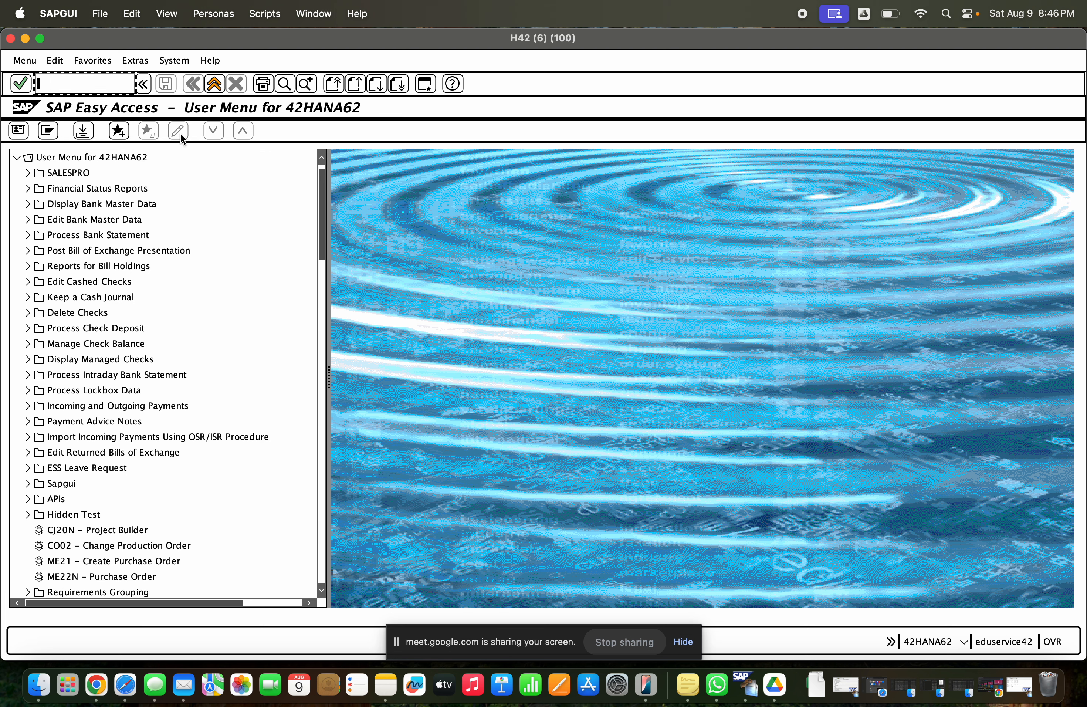
text(/nspo)
text(1)
key(Return)
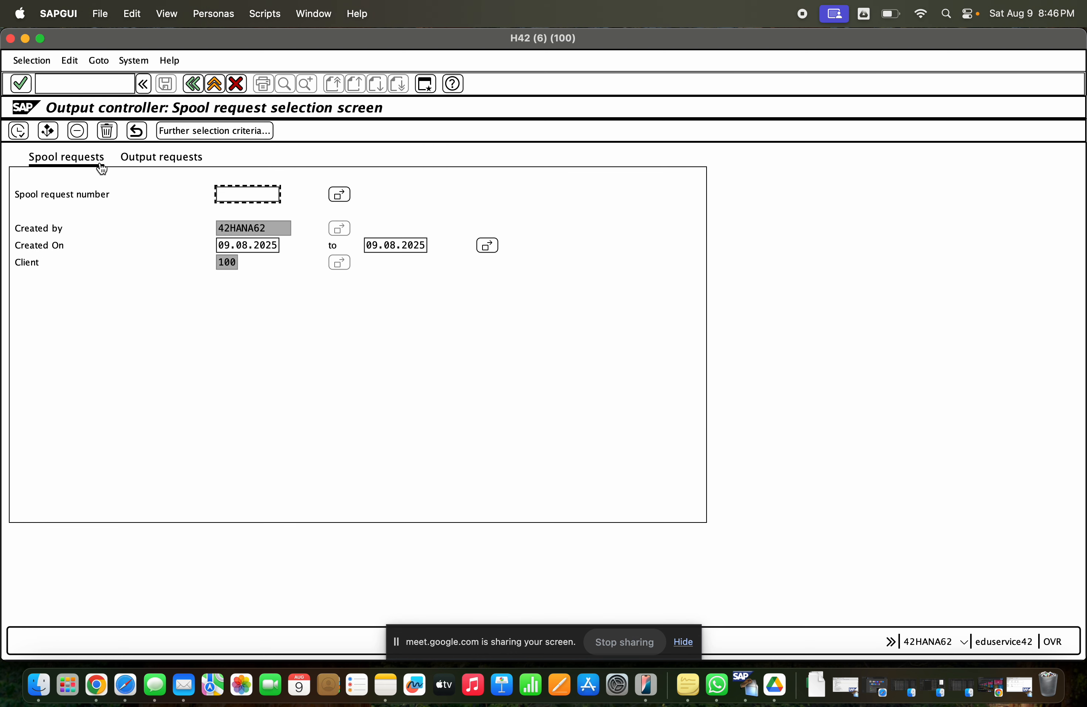
- Execute the spool request selection, mark and display the New Purchase Order Printout request, and return to the list
click(18, 130)
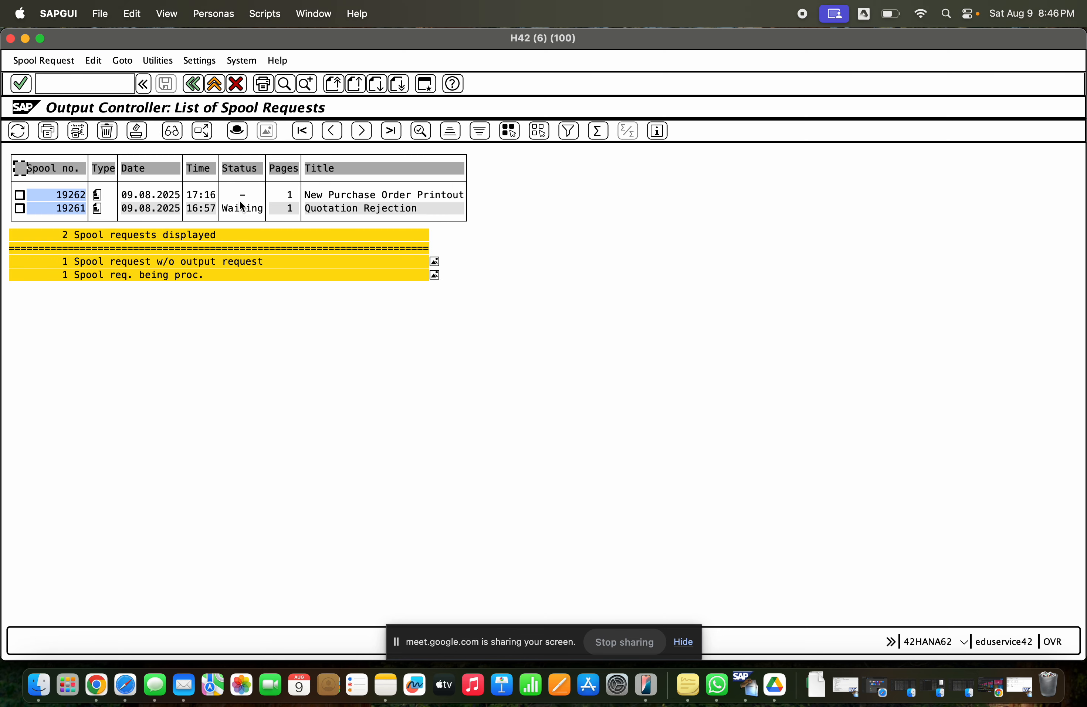
click(207, 194)
click(19, 195)
click(102, 197)
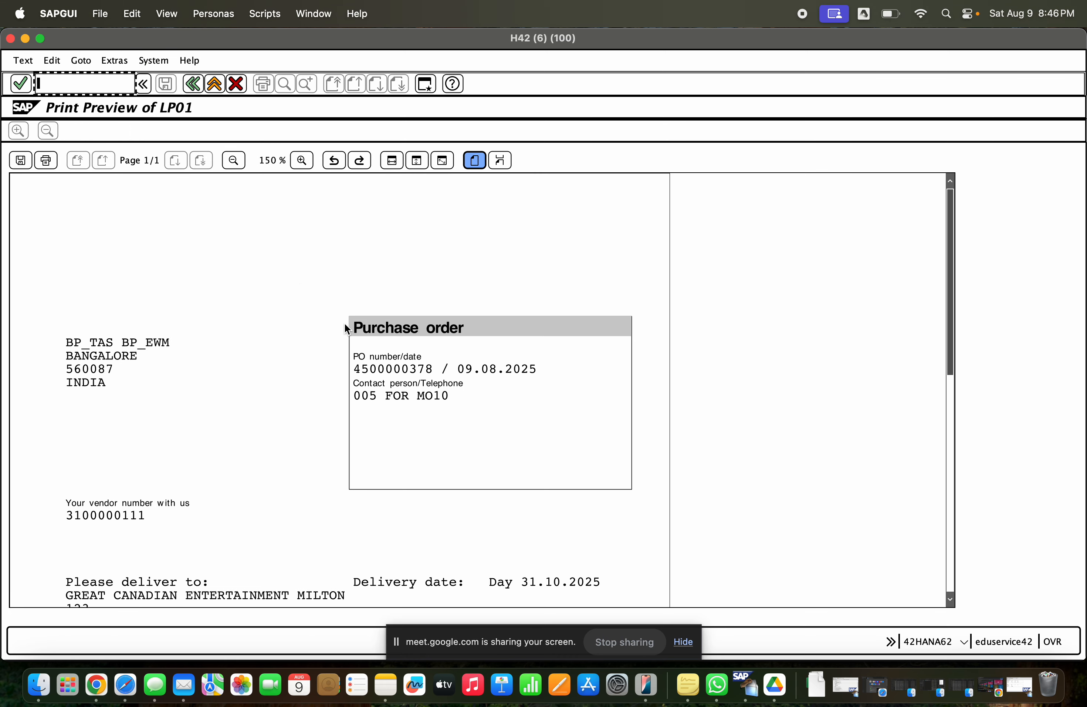
click(193, 91)
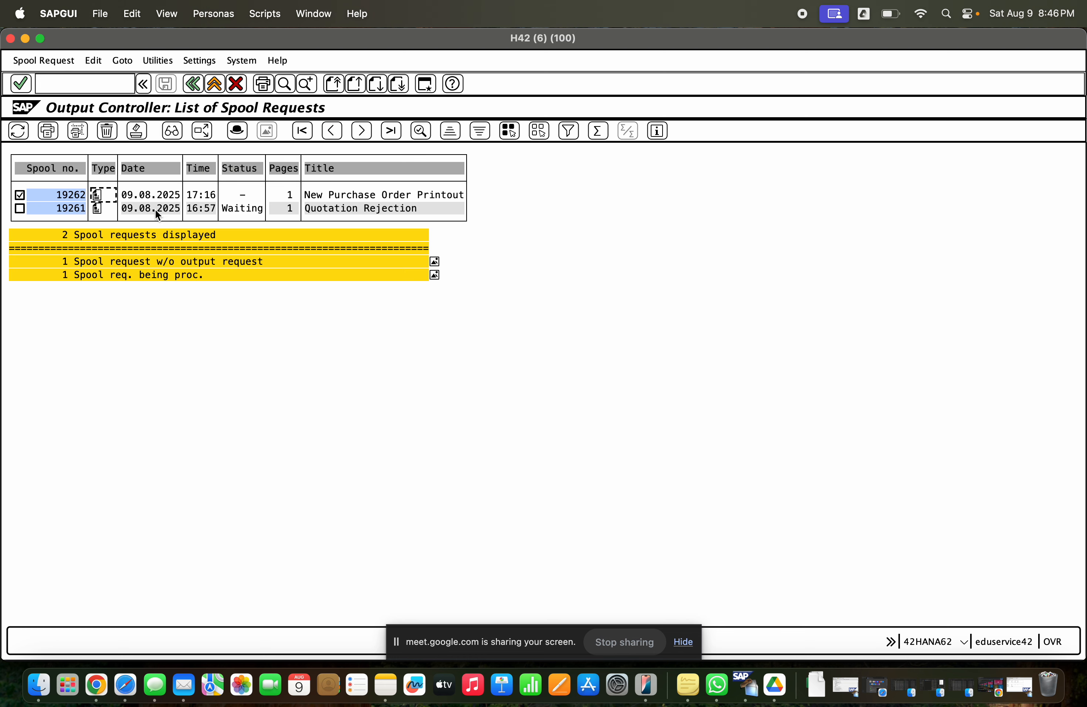
- Print the marked New Purchase Order Printout spool request directly and exit back to the displayed purchase order session
click(59, 133)
click(432, 201)
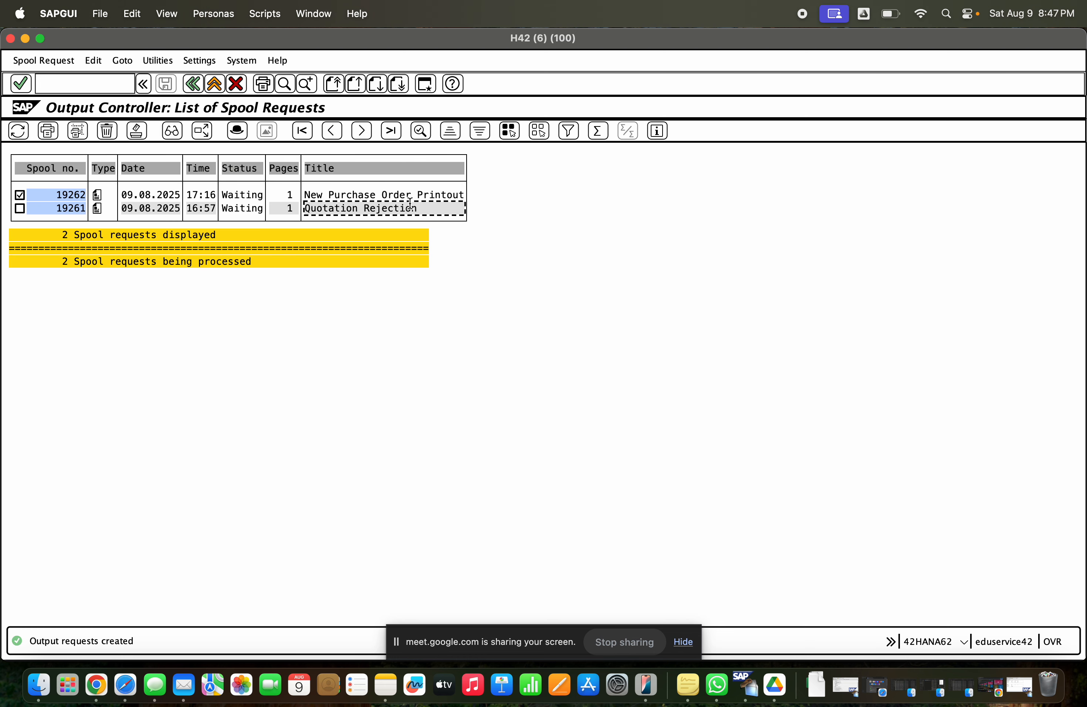
click(215, 86)
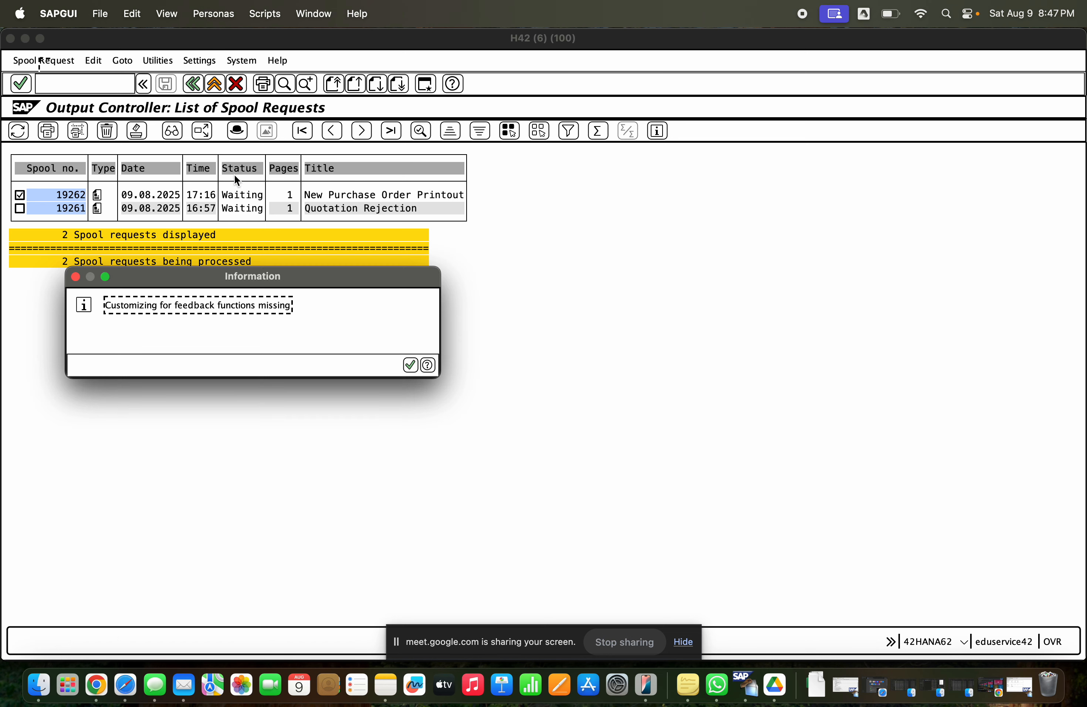
click(404, 367)
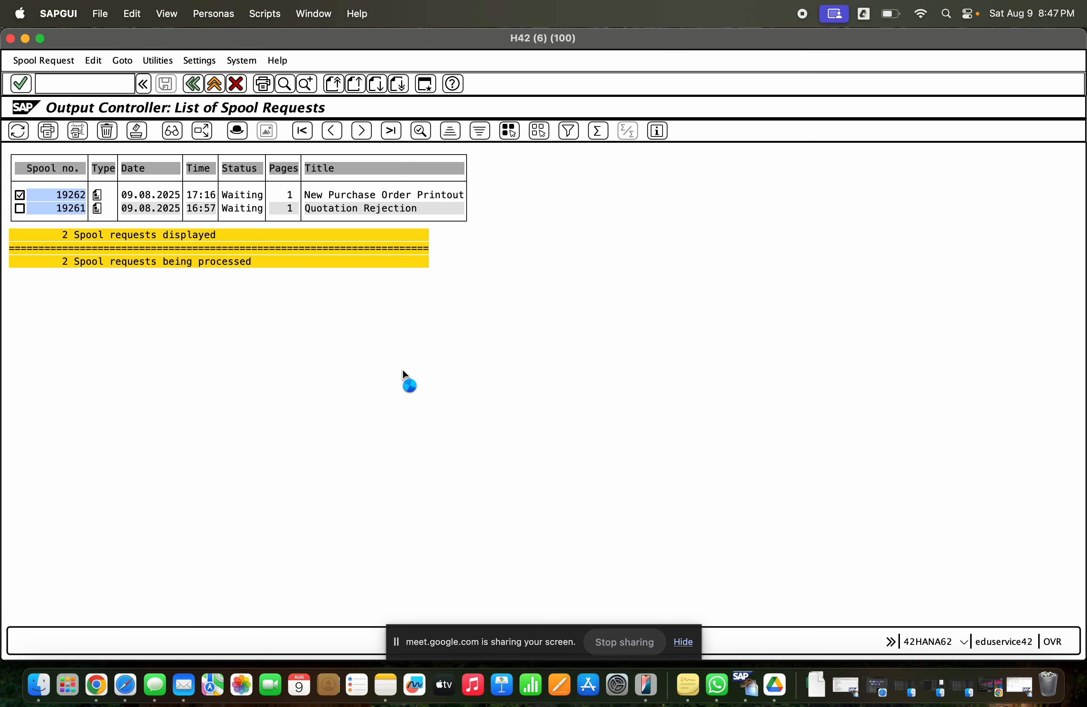
click(215, 84)
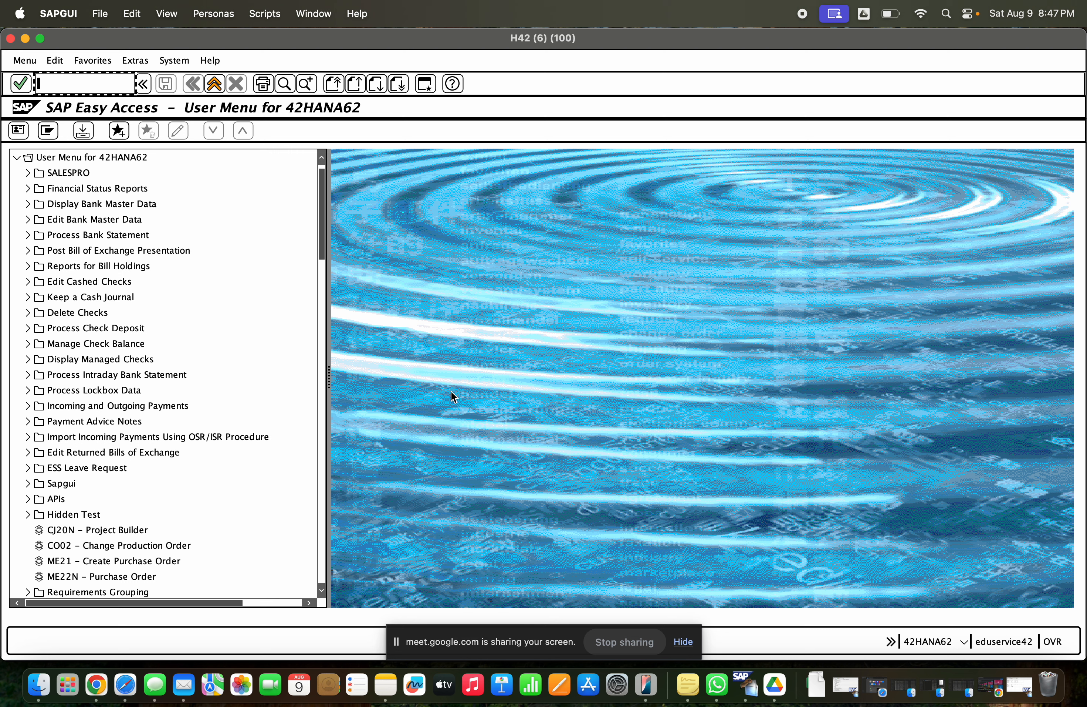
click(214, 84)
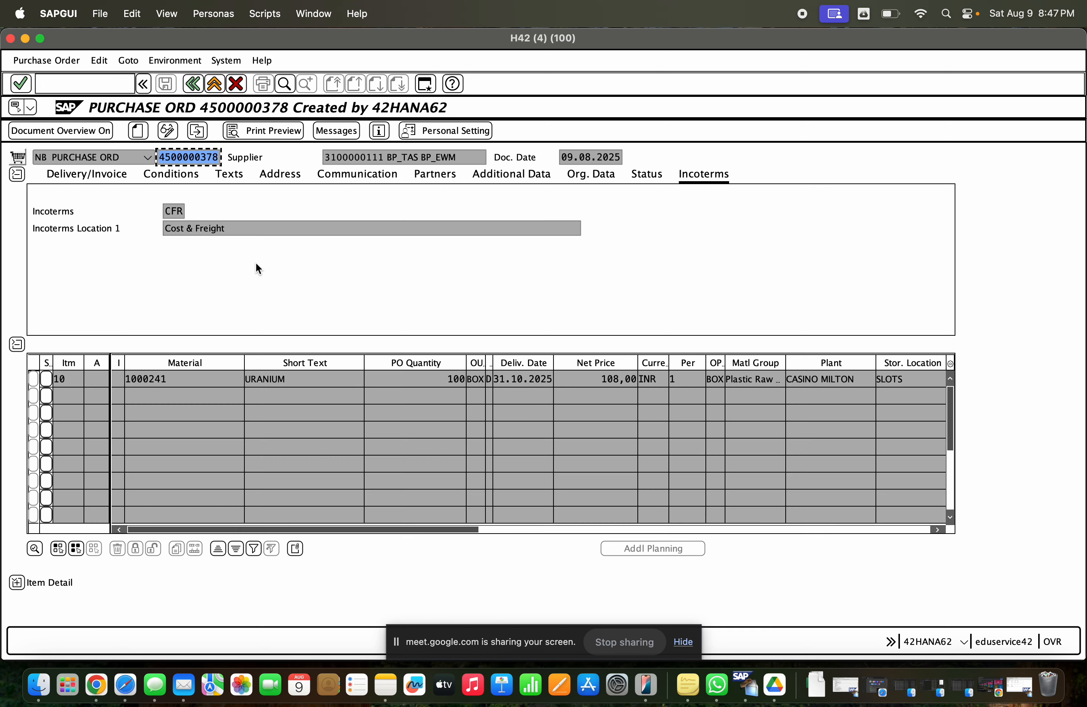
- Switch to Google Chrome, open a new tab and allow Google Meet picture-in-picture for this time only
click(97, 685)
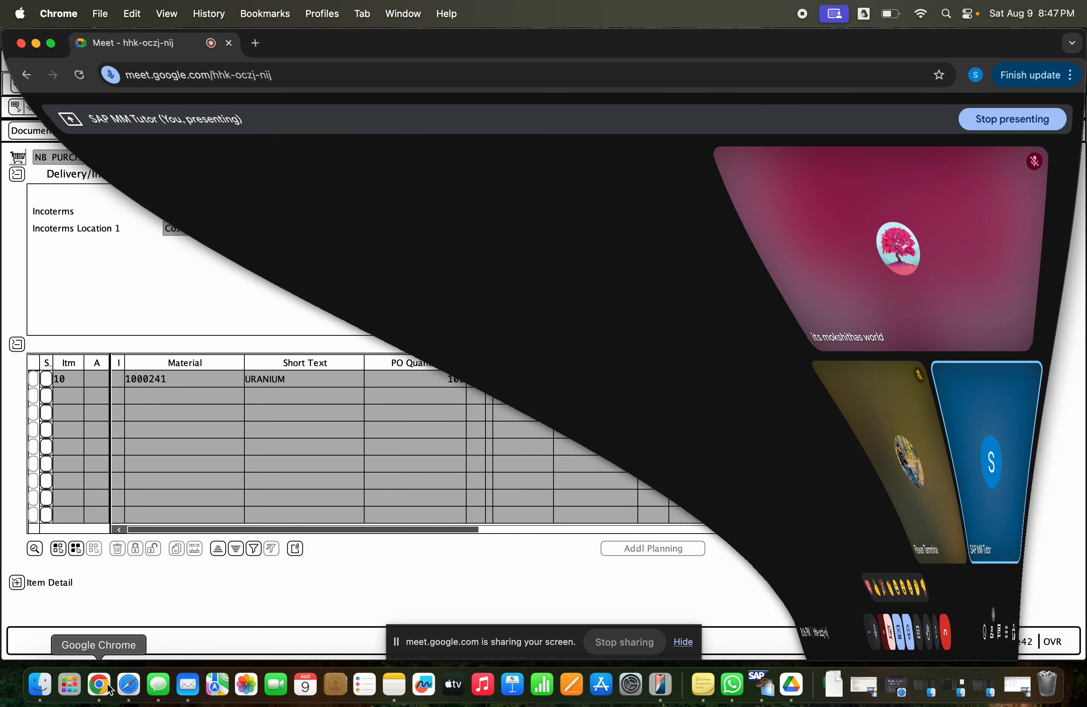
key(super+t)
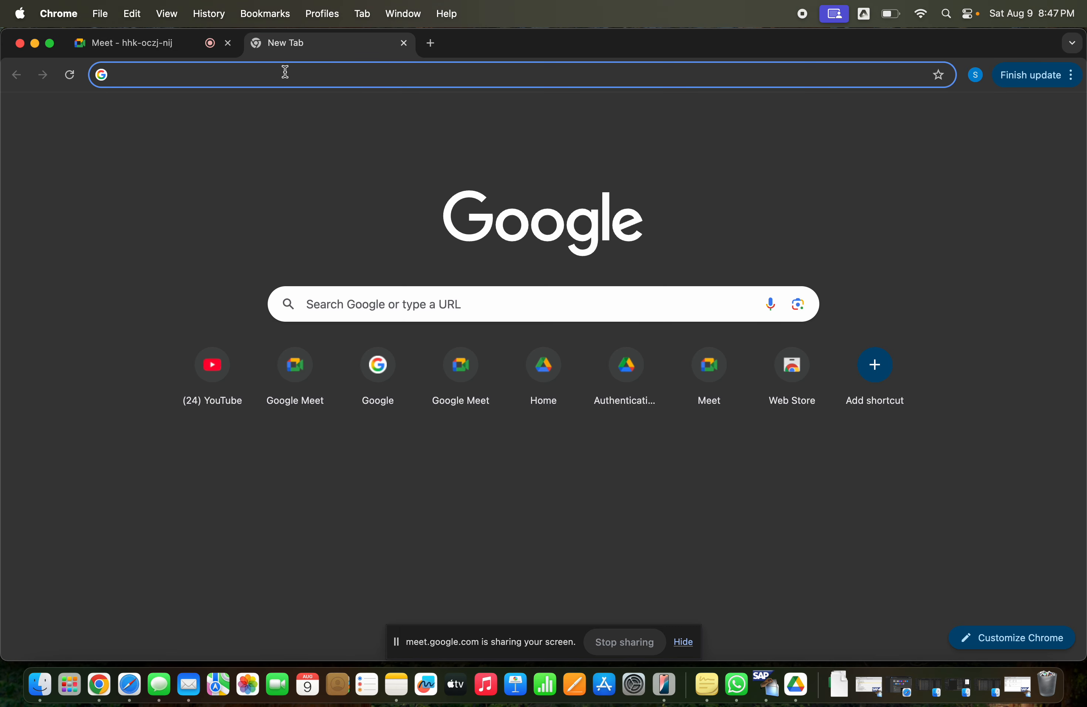
click(976, 76)
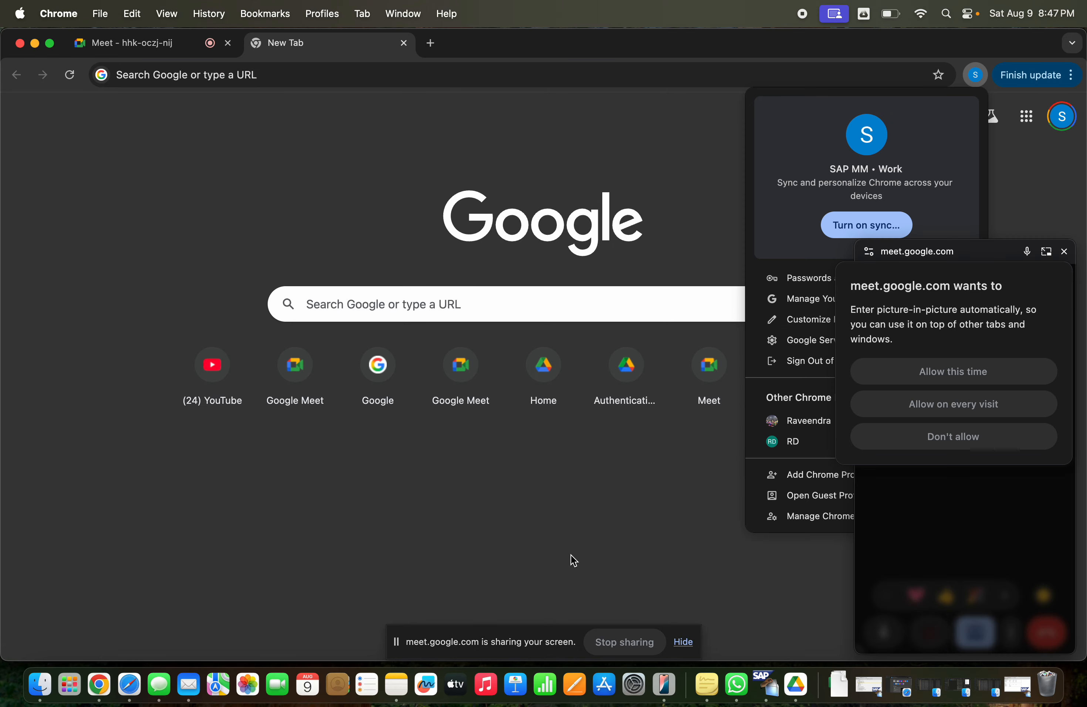
click(972, 367)
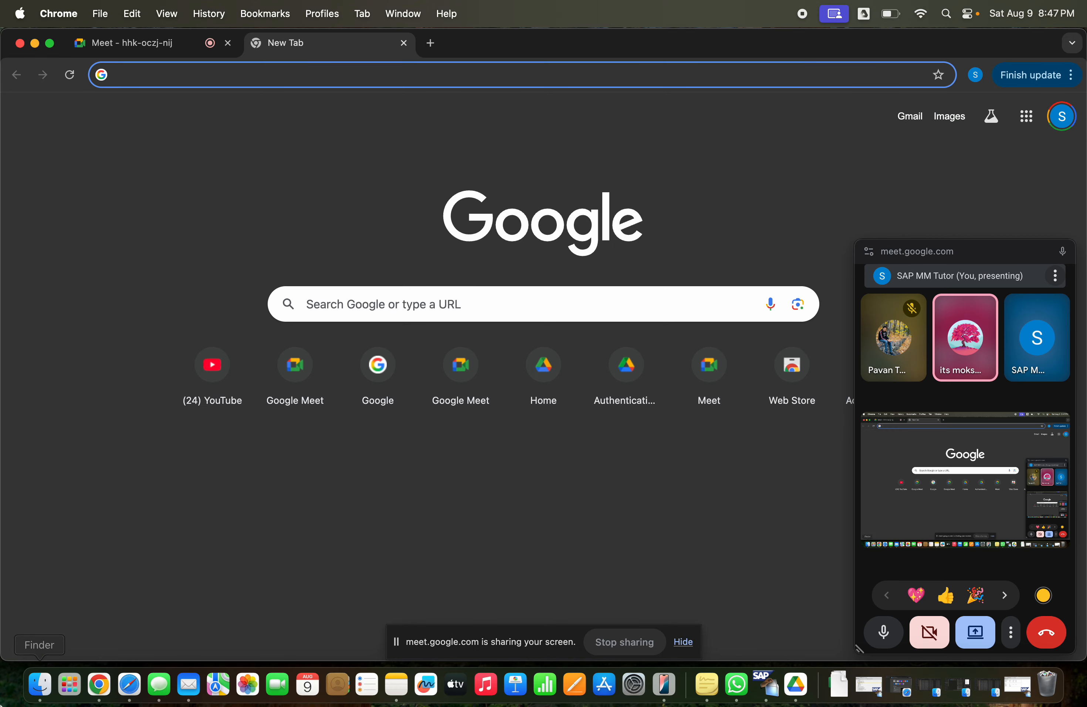
- Open a Chrome window under the initials-only profile and load the SAP MM1.pptx presentation in it
right_click(99, 684)
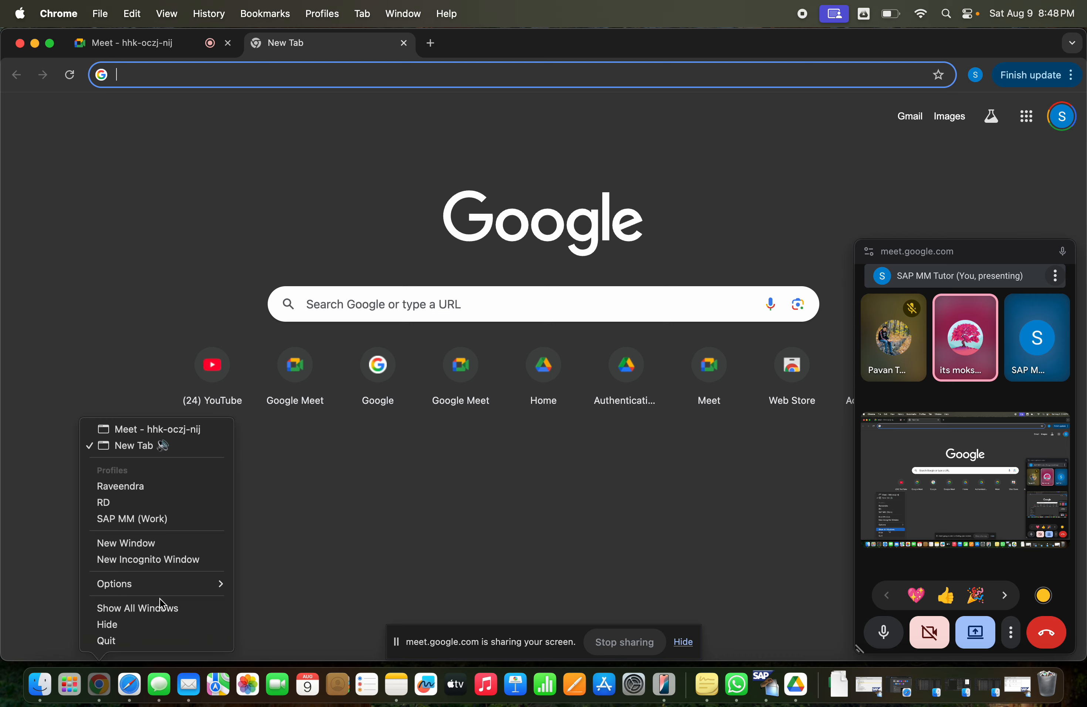
click(174, 508)
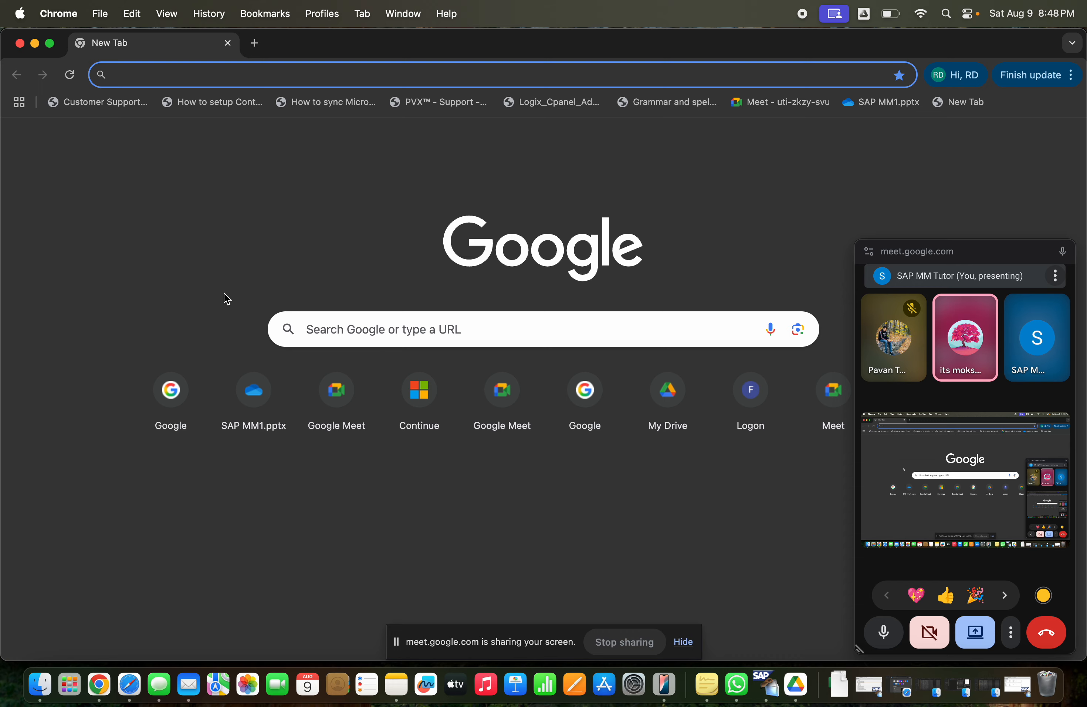
text(sap)
key(Return)
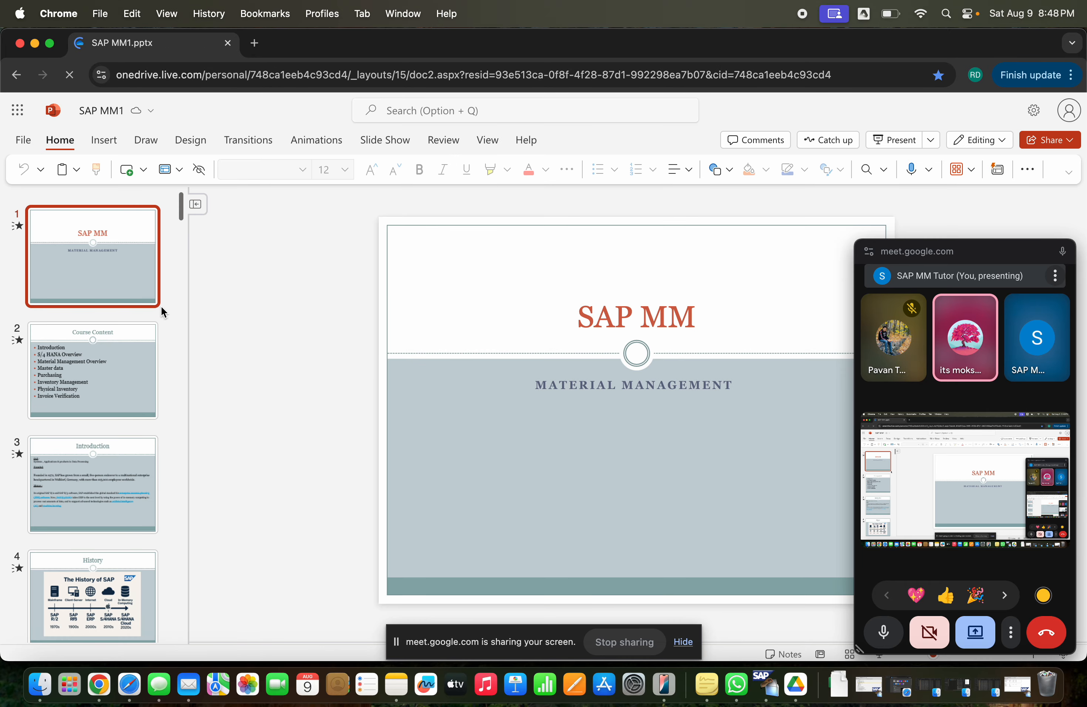
- Look through the SAP MM1 deck's slides for the procurement process section and select the Procurement to Pay Cycle slide after End to End Procurement Process
scroll(183, 316, down, 20)
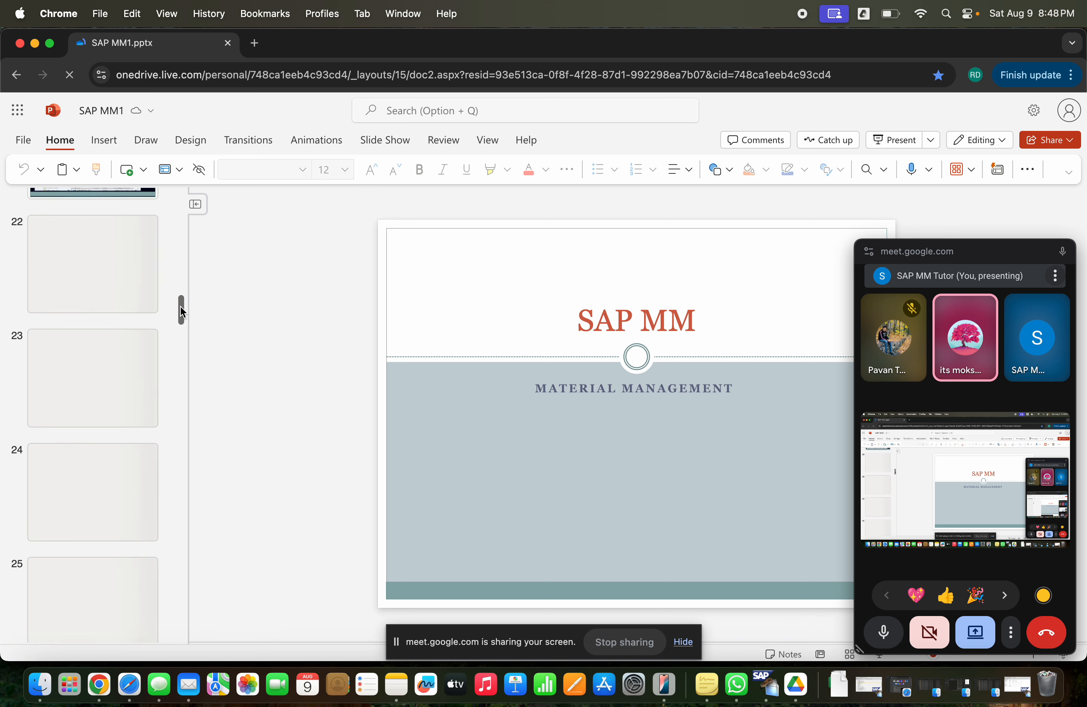
drag(181, 311, 185, 453)
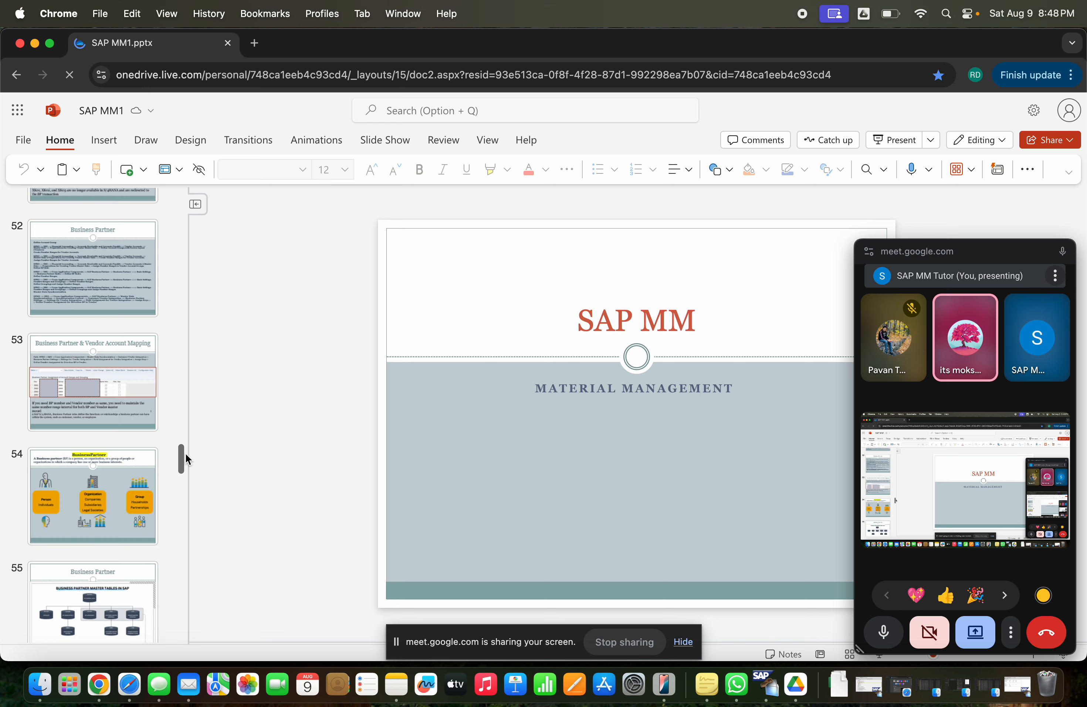
click(177, 455)
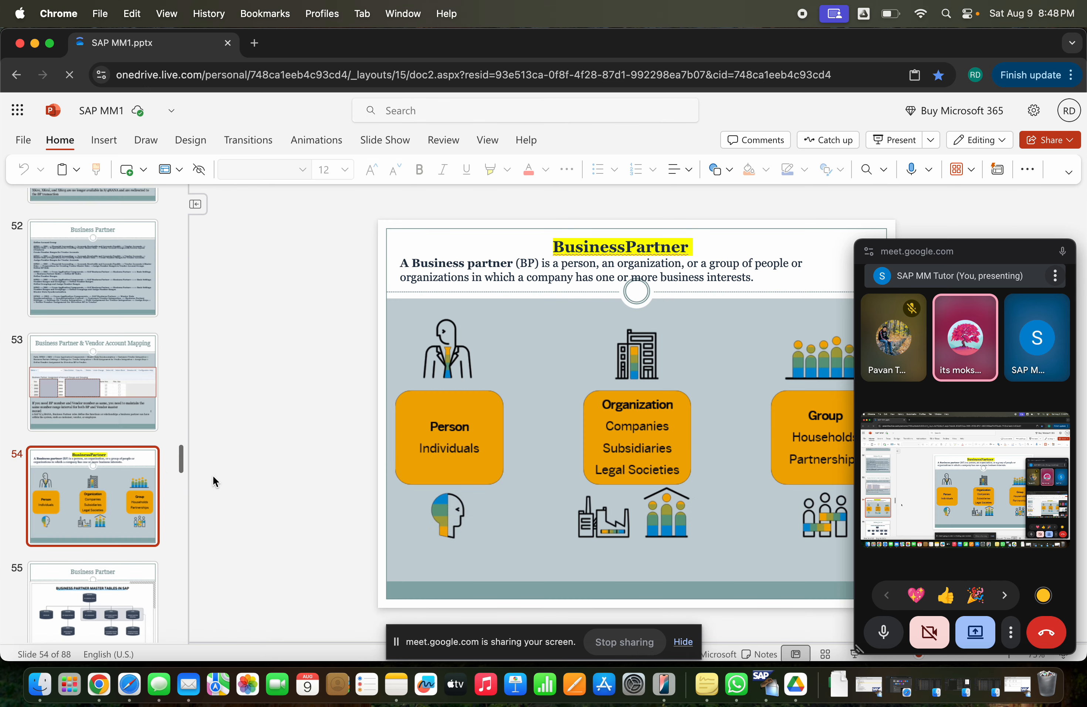
drag(179, 461, 187, 521)
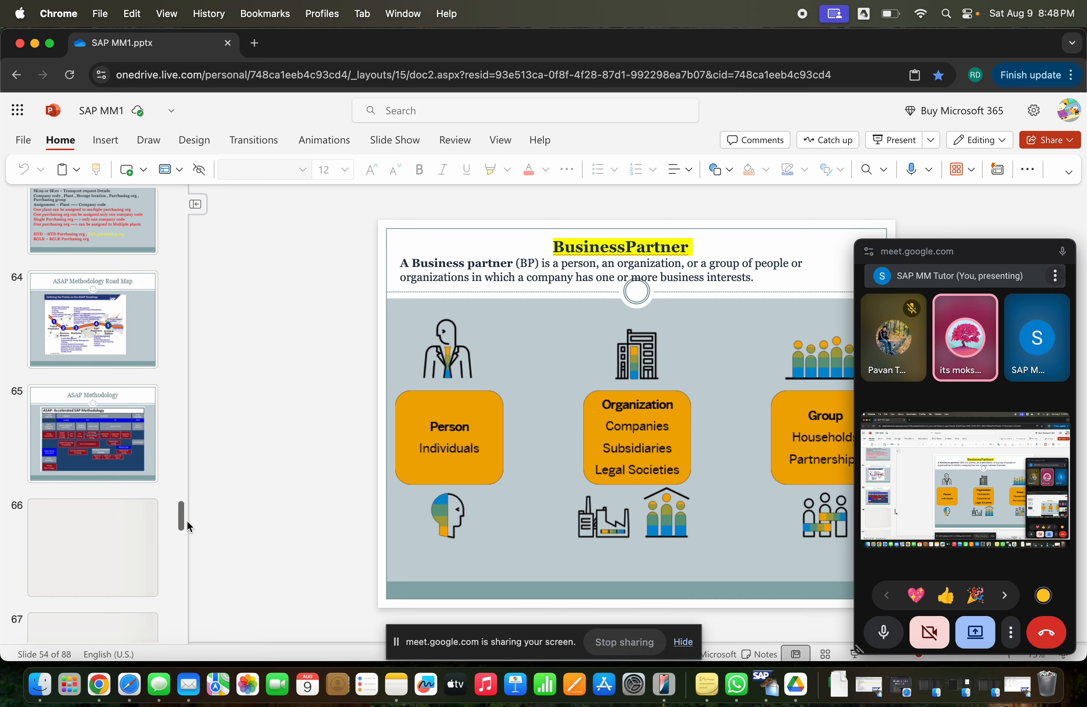
click(149, 476)
scroll(138, 515, down, 10)
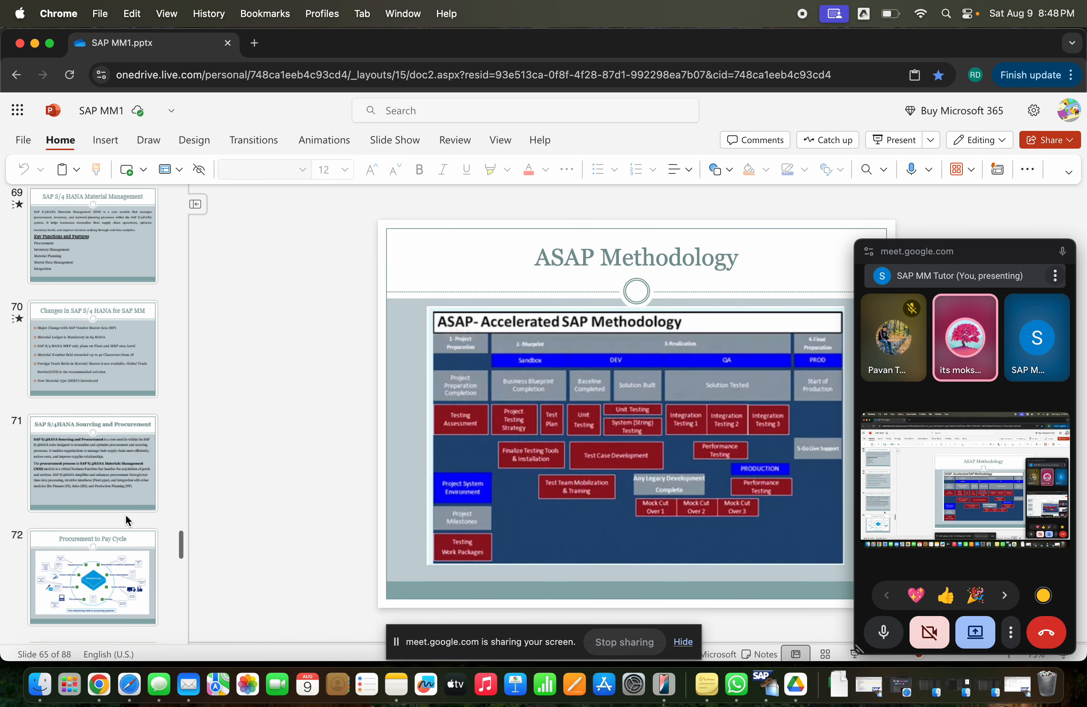
scroll(128, 505, up, 20)
click(114, 456)
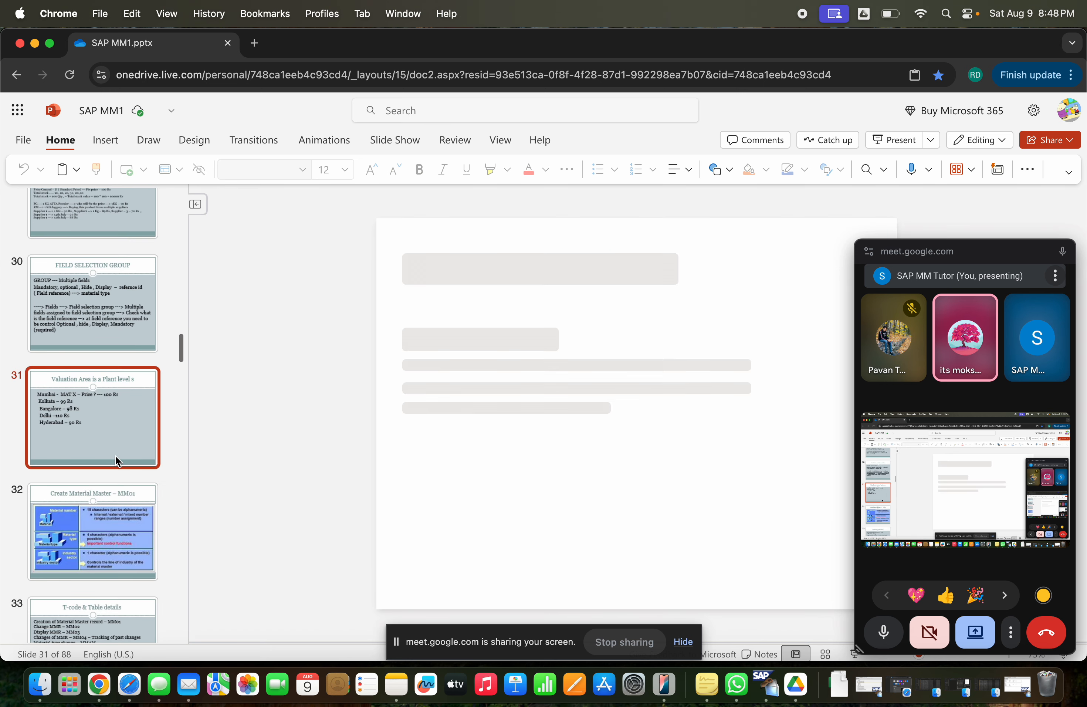
scroll(115, 455, down, 3)
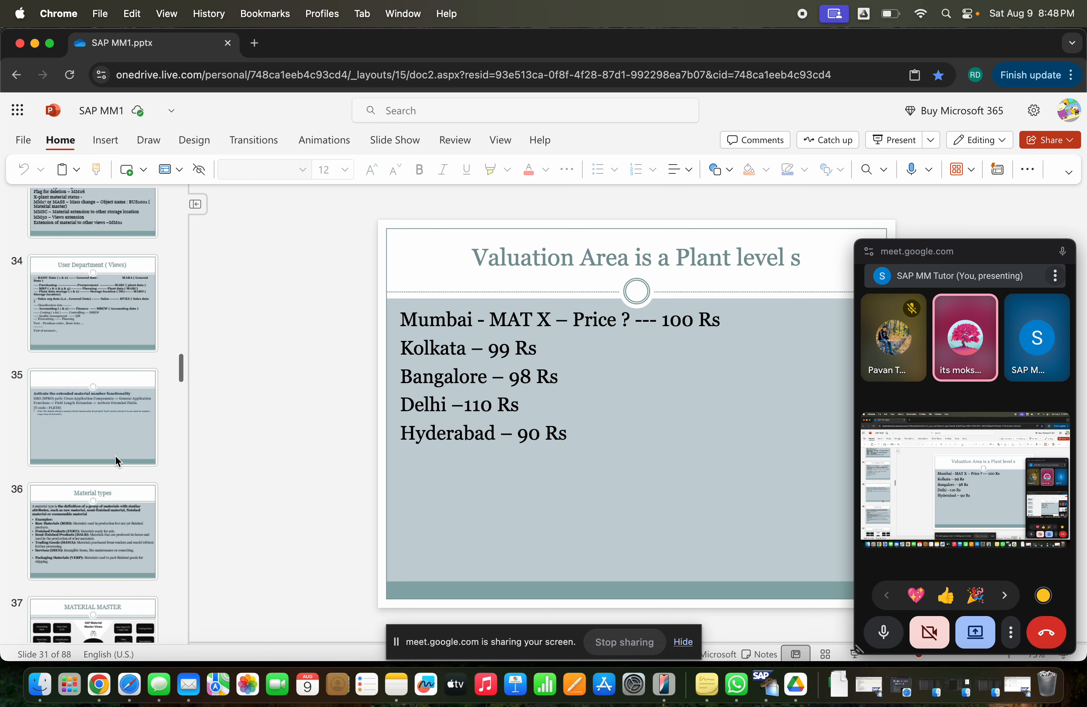
click(114, 455)
scroll(114, 455, down, 5)
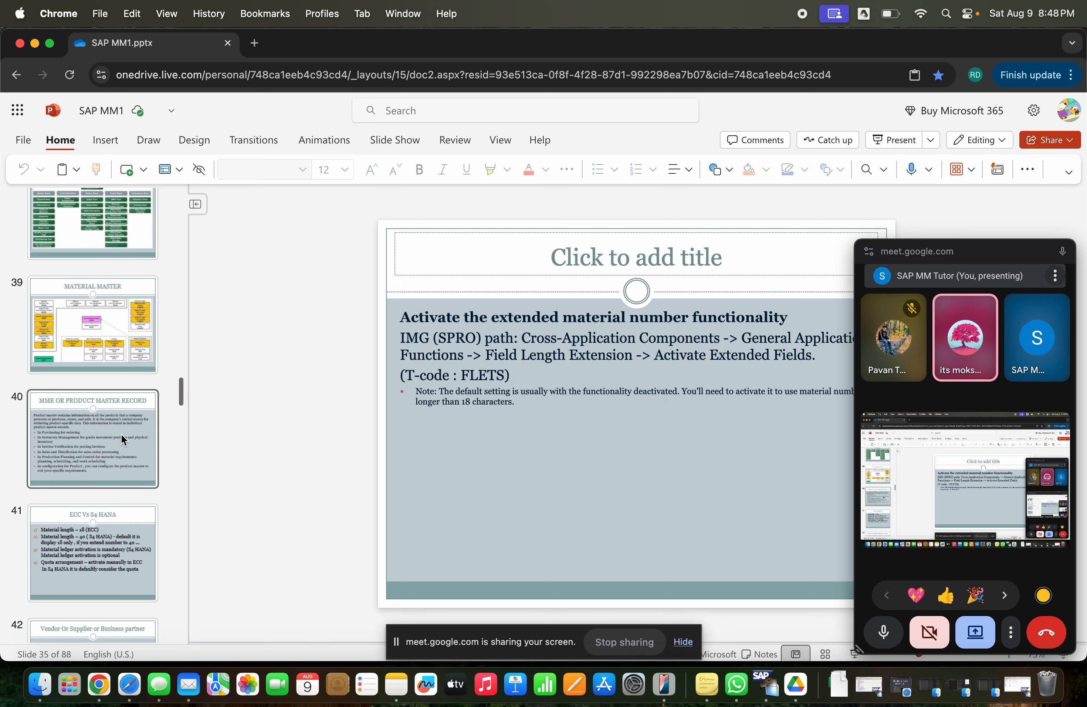
click(115, 366)
scroll(112, 372, down, 8)
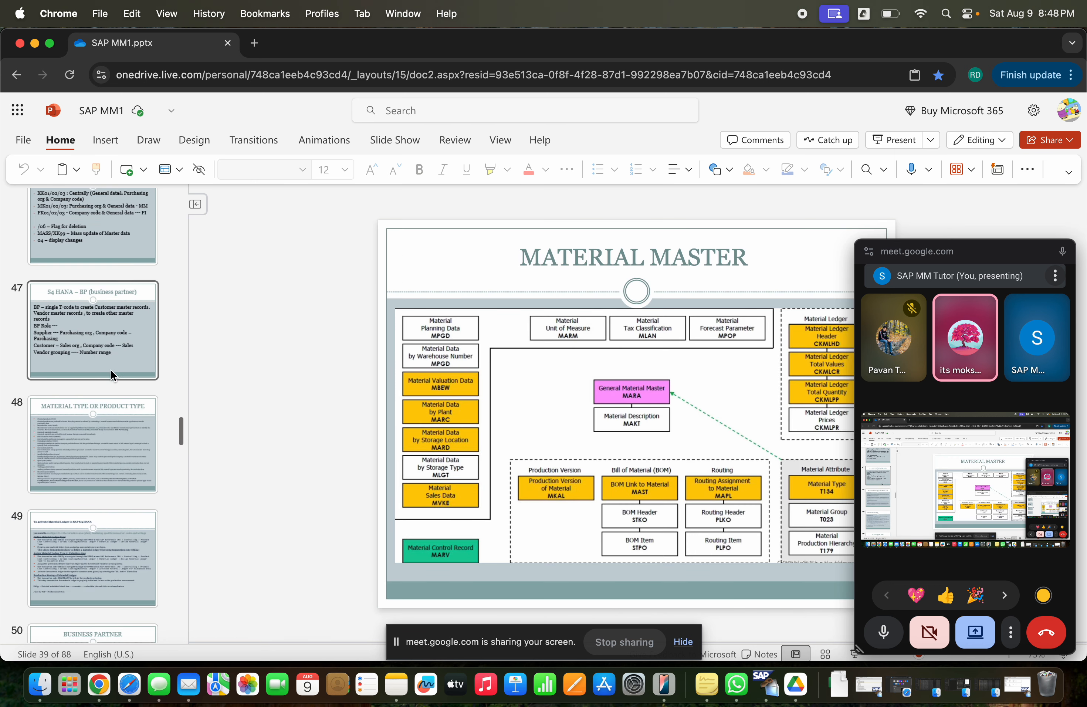
click(104, 434)
scroll(104, 433, down, 20)
click(104, 390)
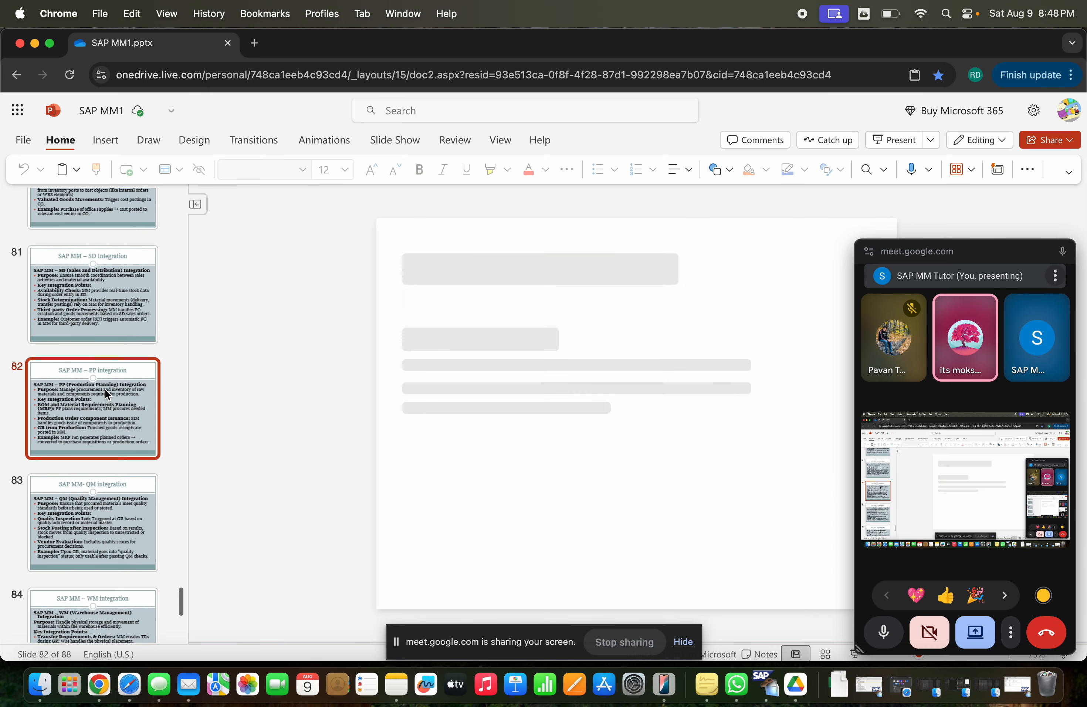
scroll(105, 389, up, 5)
click(104, 389)
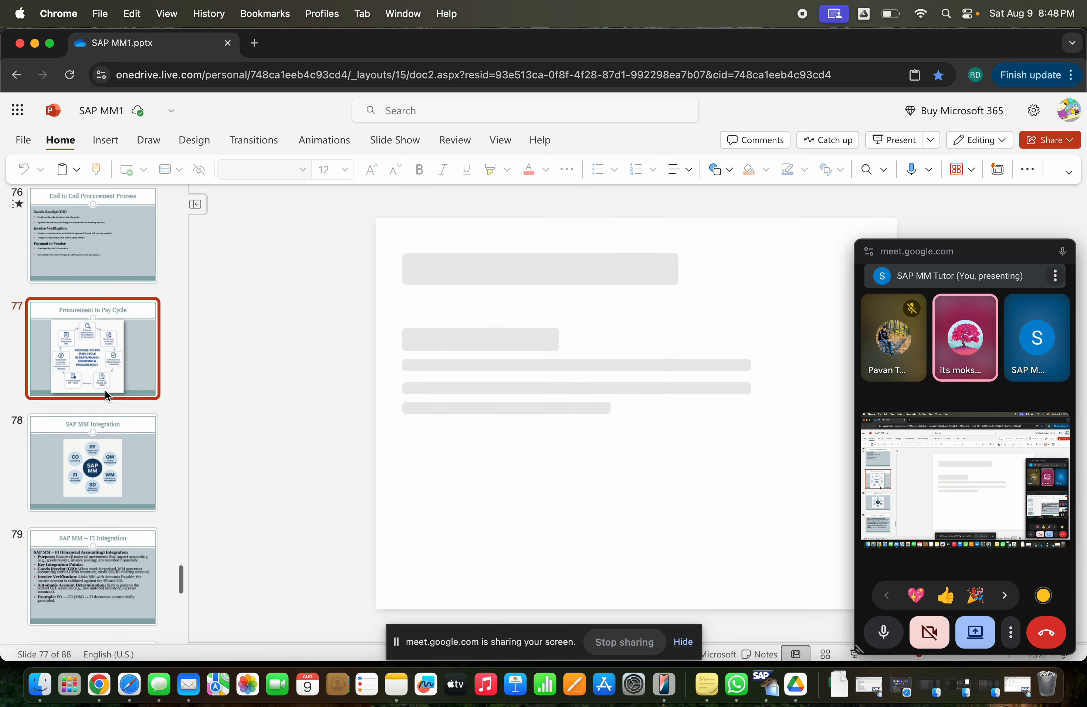
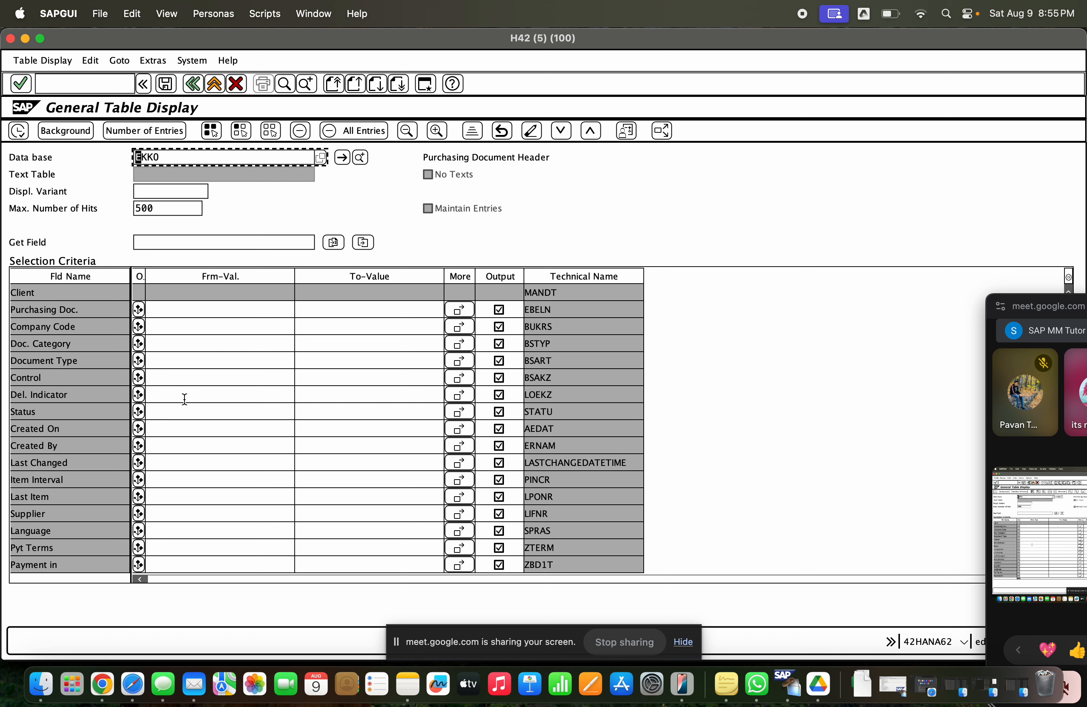
- Restrict the EKKO selection to documents created by the logged-in user's ID and run the table display
click(170, 426)
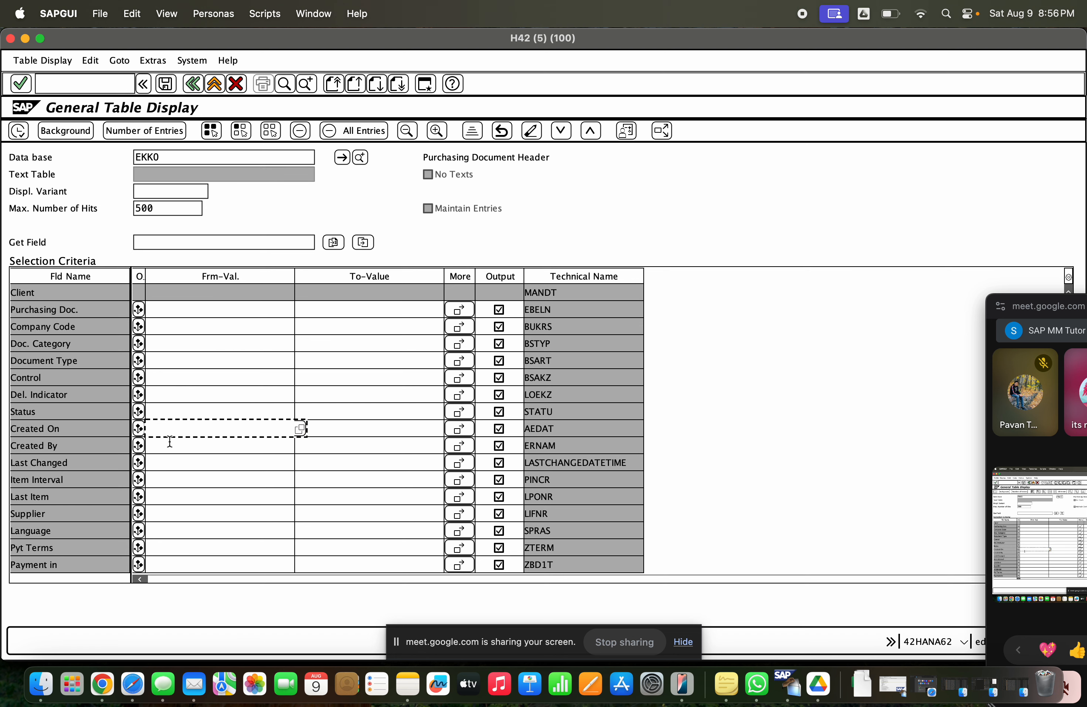
click(170, 442)
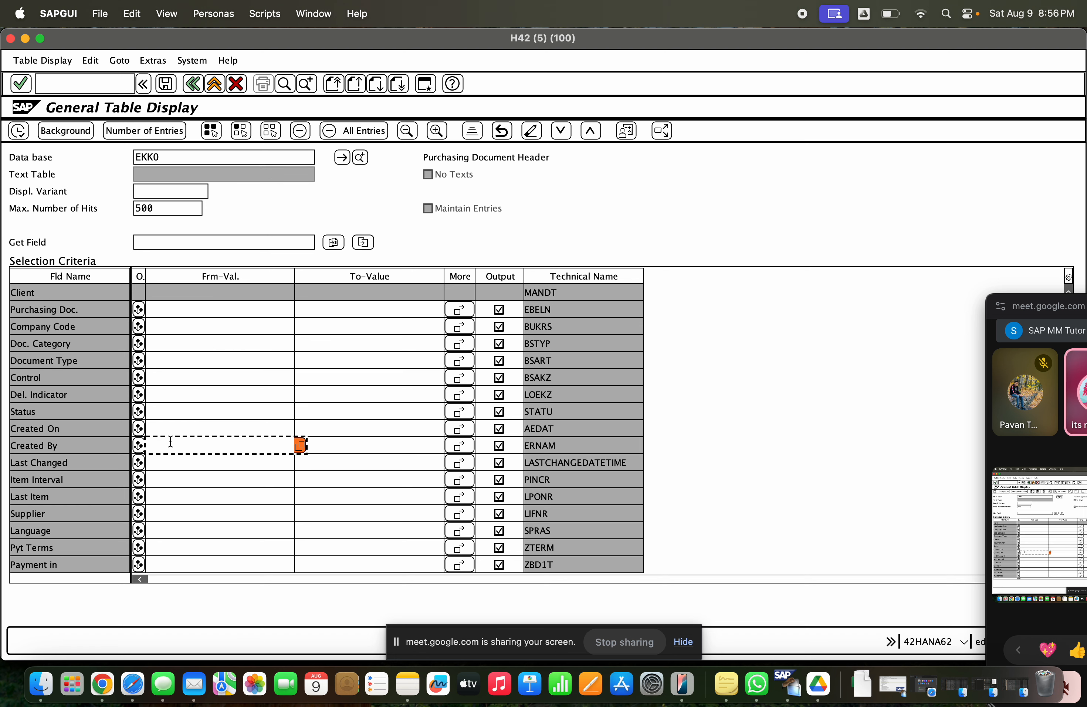
text(41HAN)
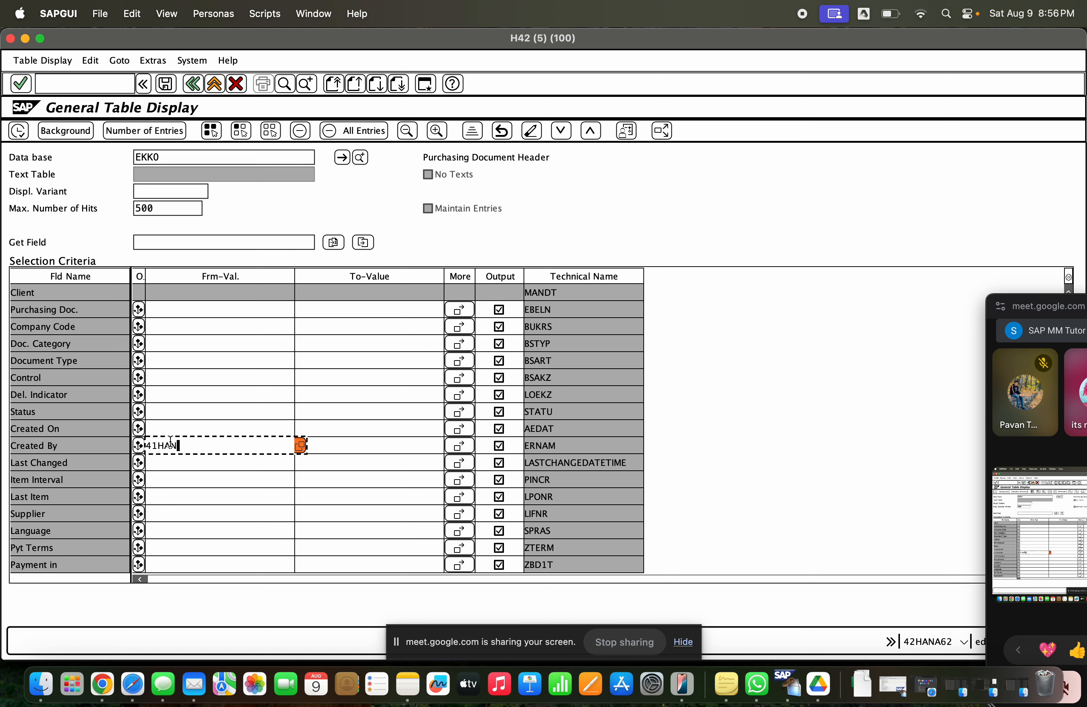
text(A62)
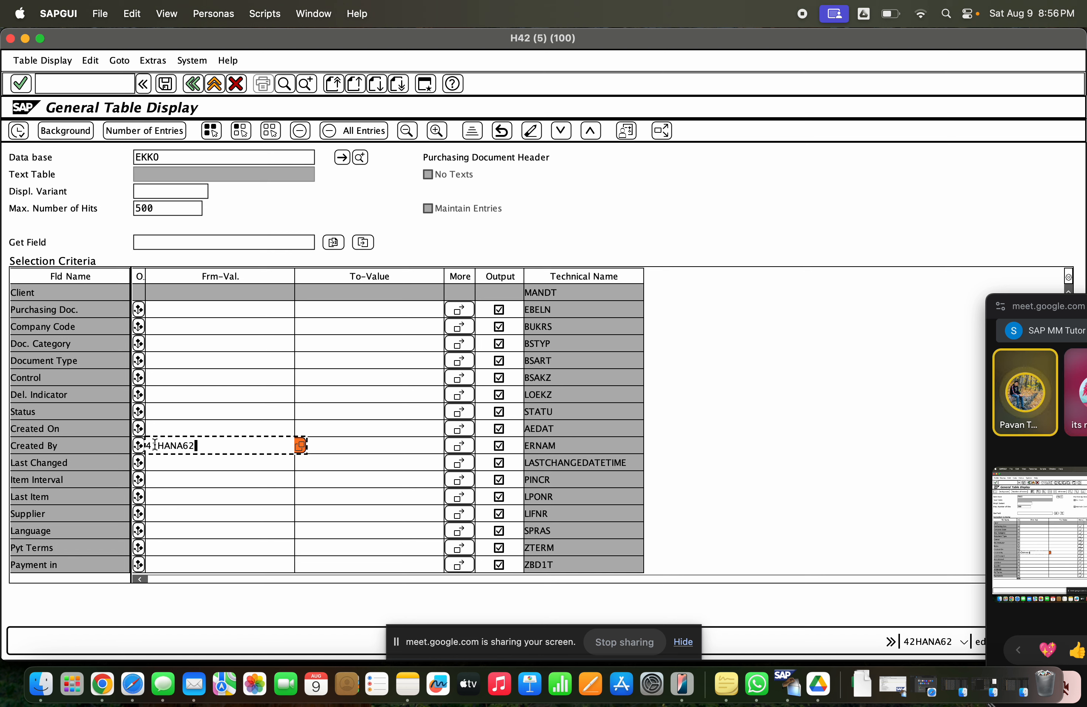
key(Left)
key(Left)
key(Left)
key(Left)
key(Left)
key(Left)
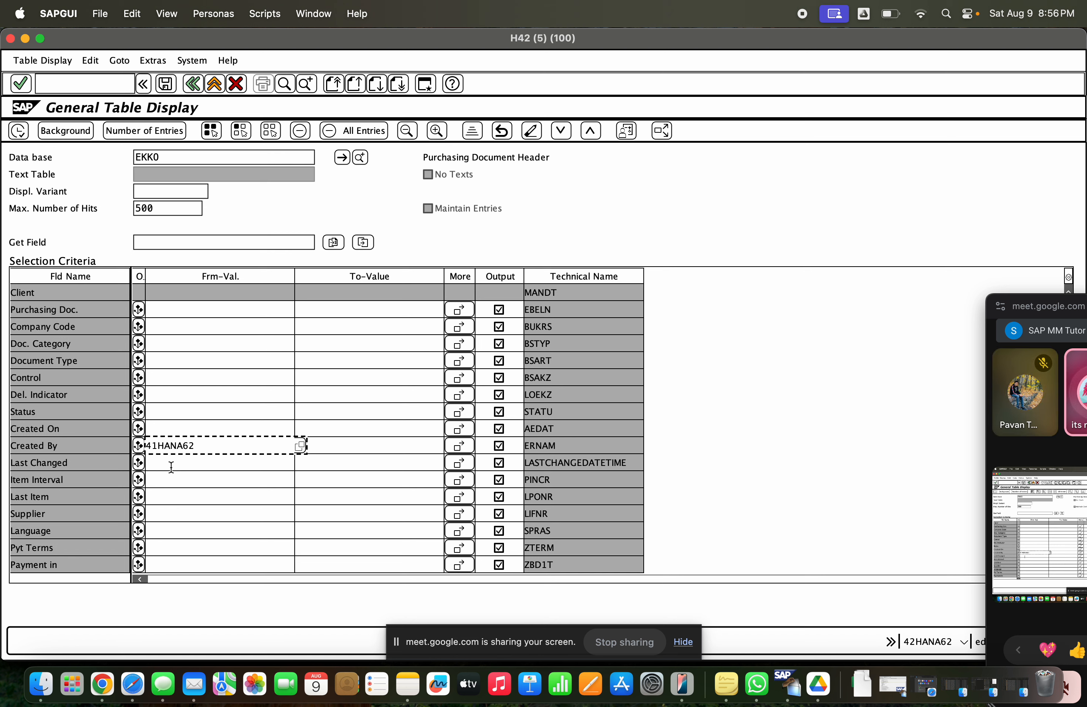
text(2)
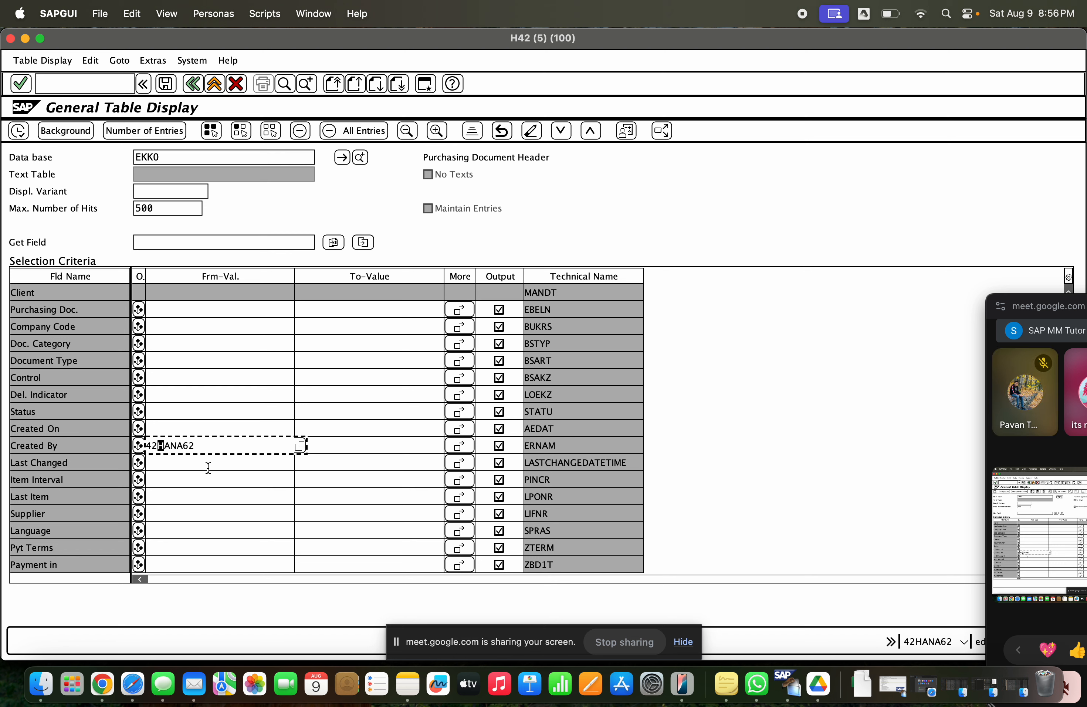
click(19, 135)
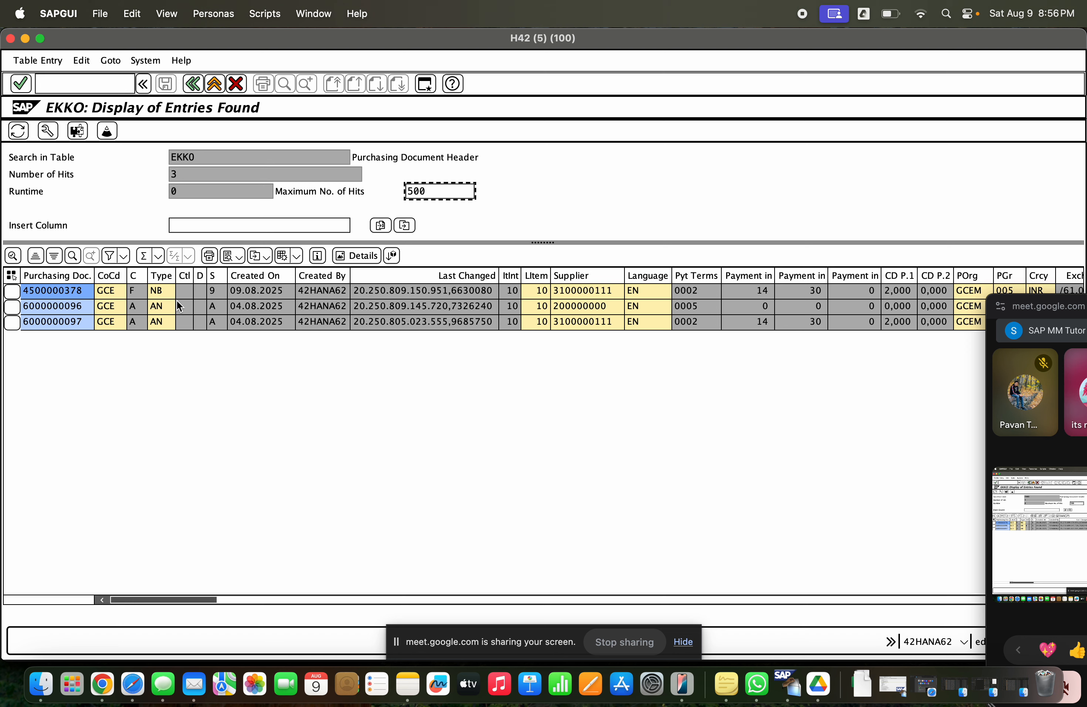
- Widen the Purch. Doc. Category column and open the possible category values for the last listed document
drag(147, 275, 269, 277)
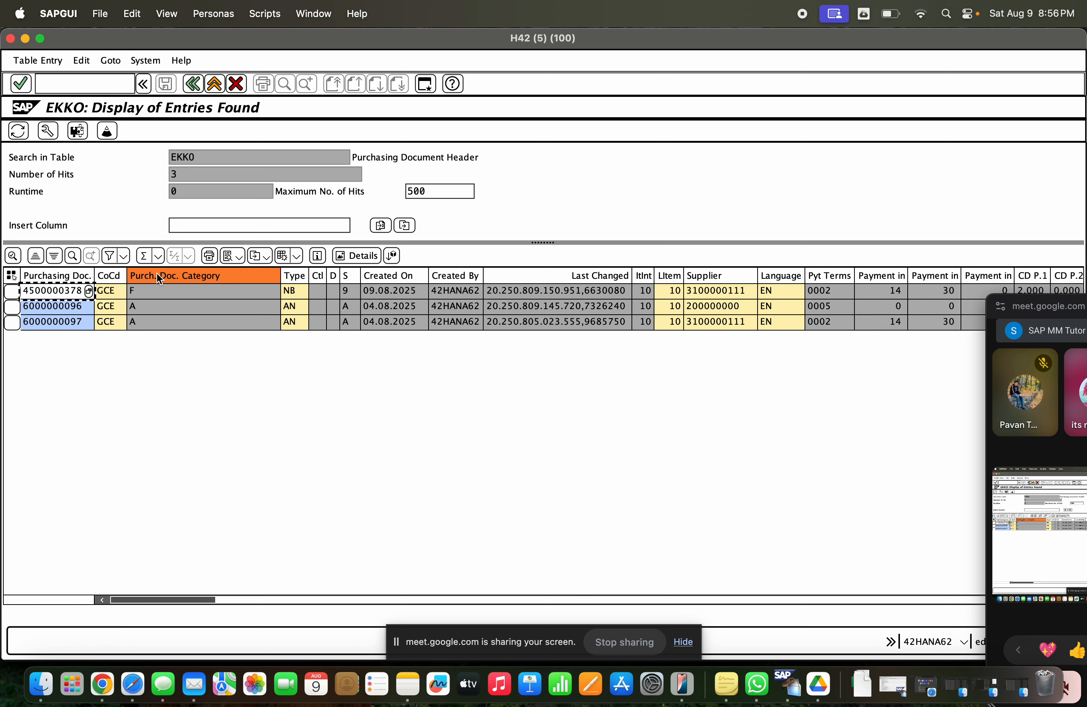
click(170, 322)
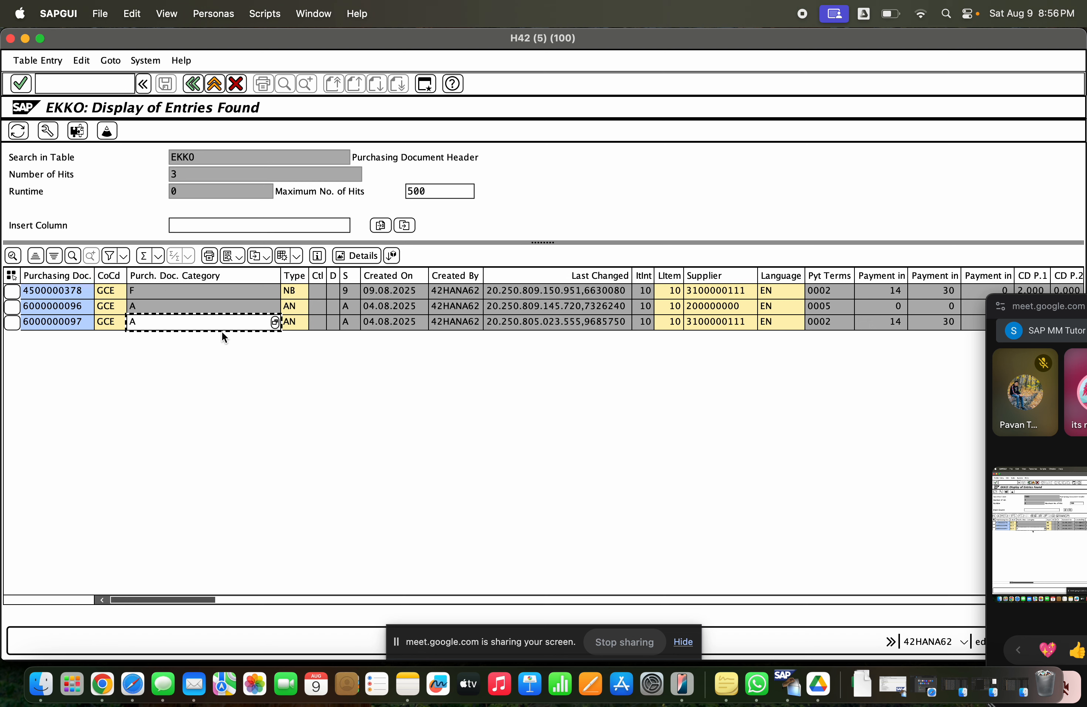
click(275, 322)
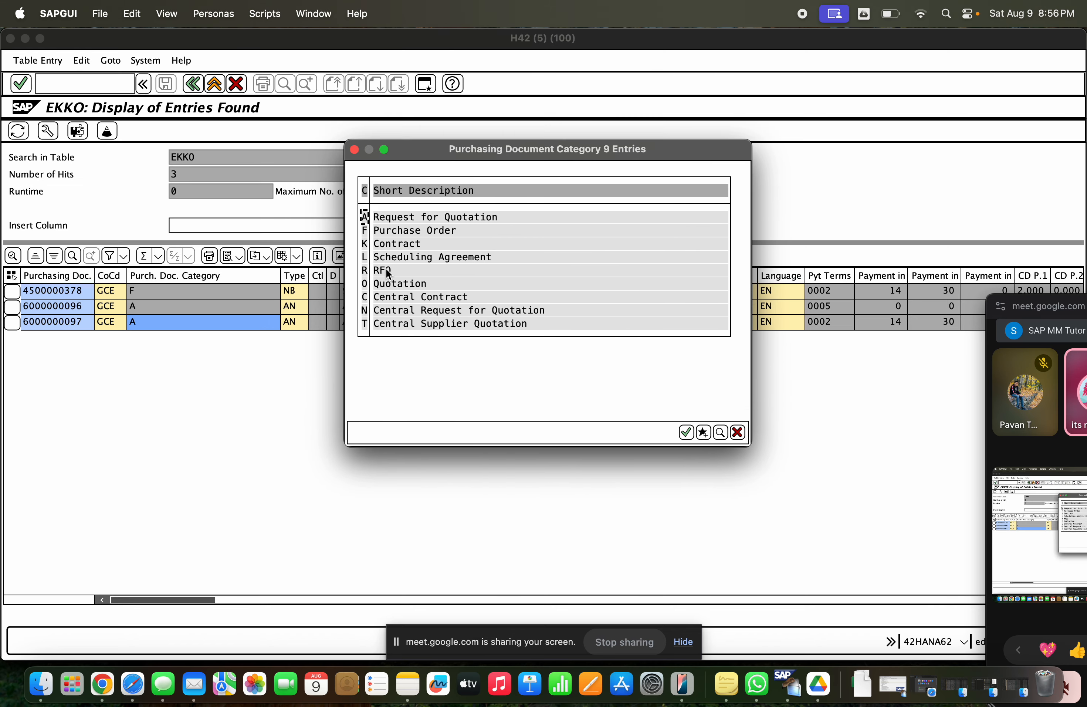
- Examine the category descriptions from Request for Quotation to RFQ, comparing codes A and R, and close the value list
click(408, 218)
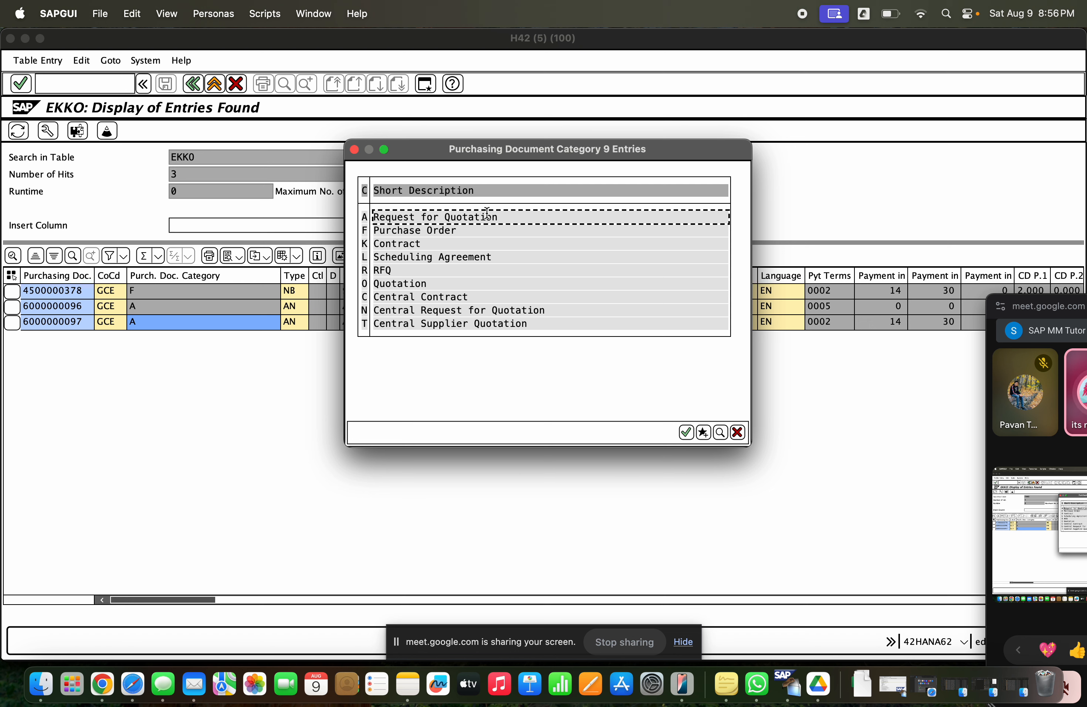
drag(504, 216, 372, 216)
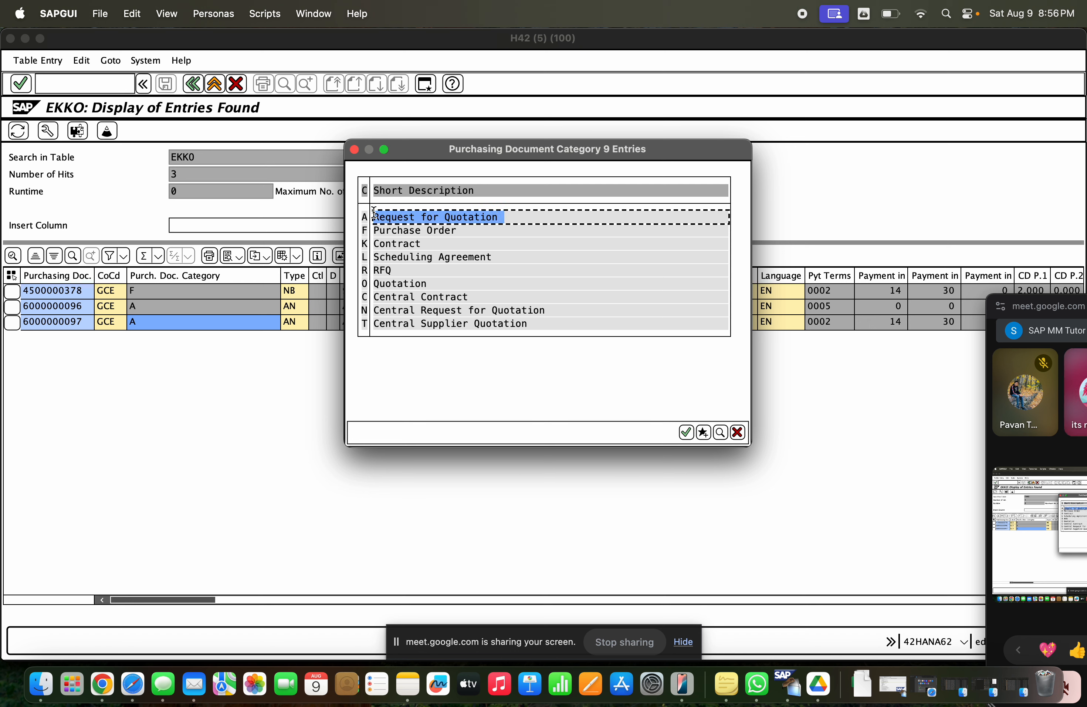
click(455, 226)
drag(455, 226, 386, 222)
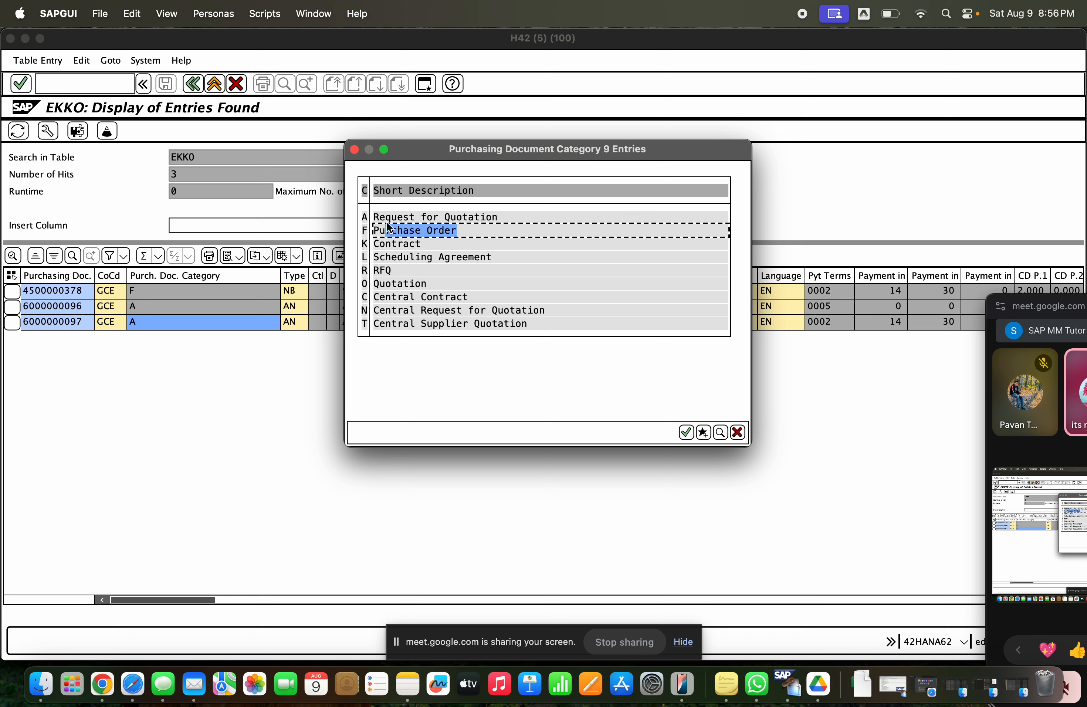
click(415, 245)
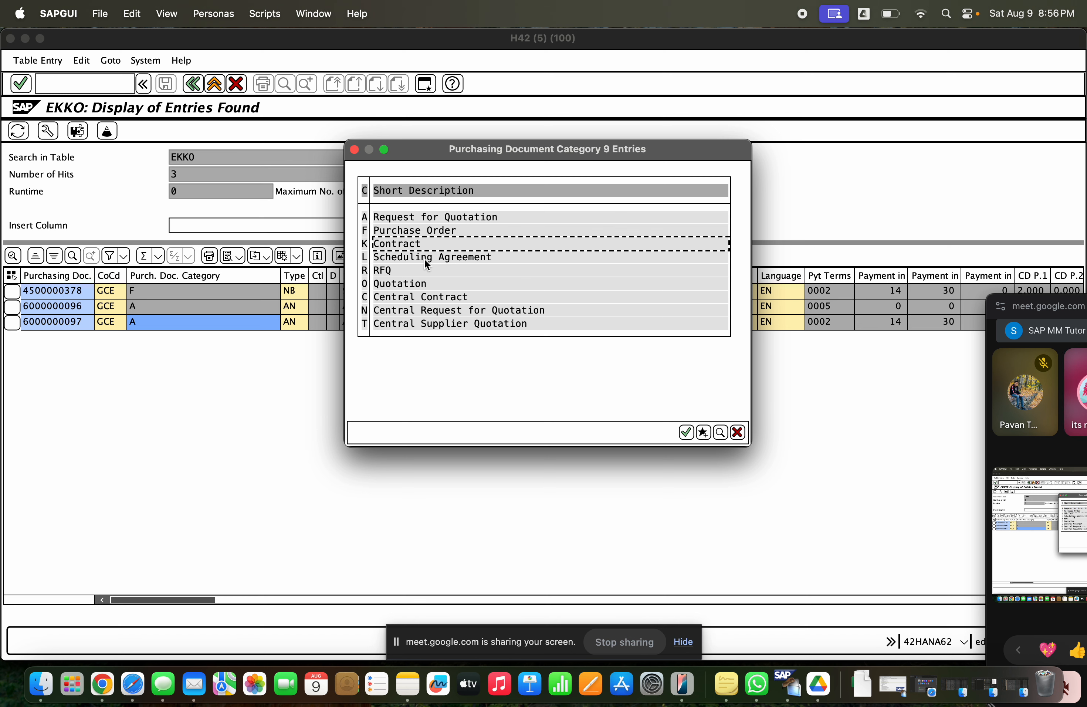
click(424, 255)
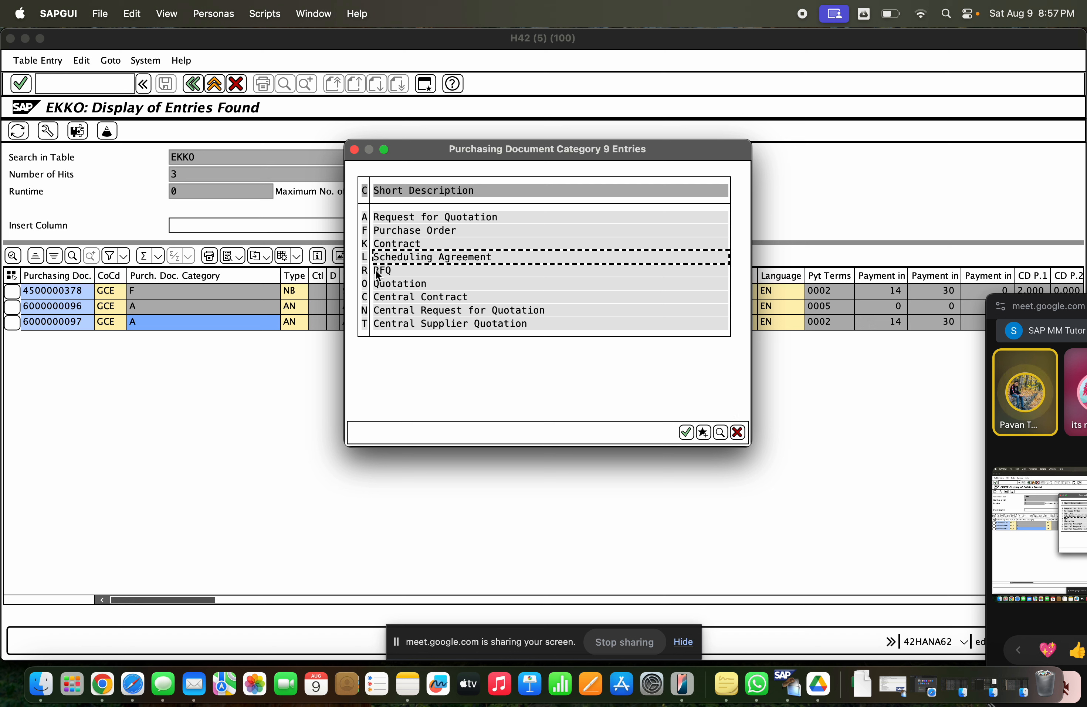
click(388, 269)
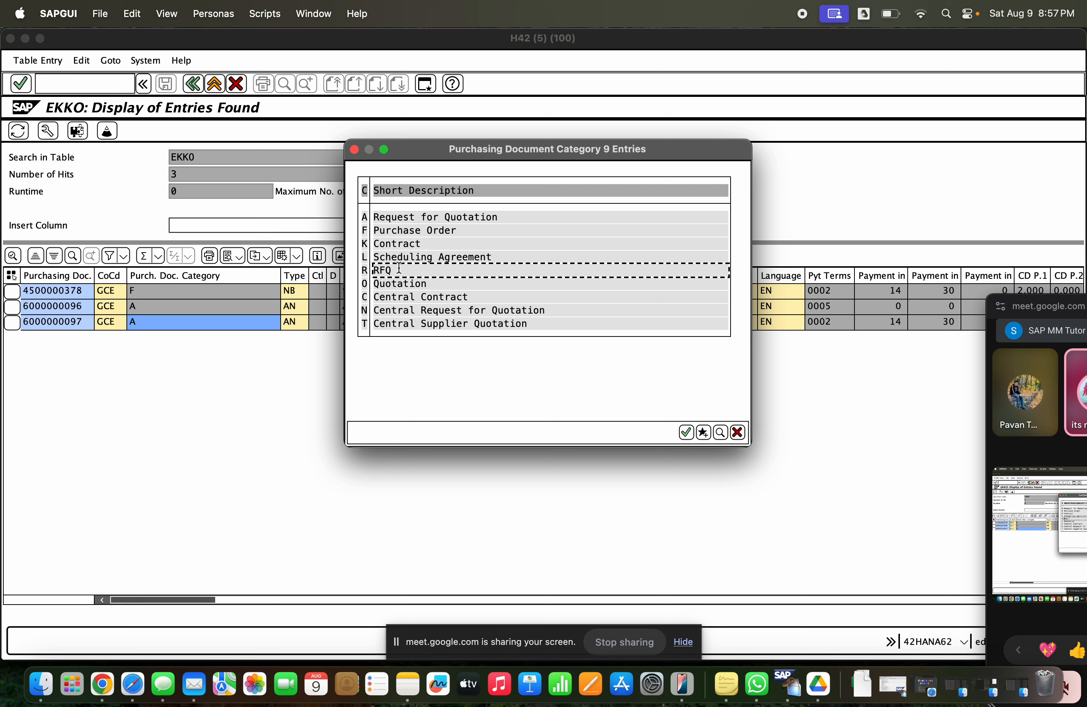
click(496, 216)
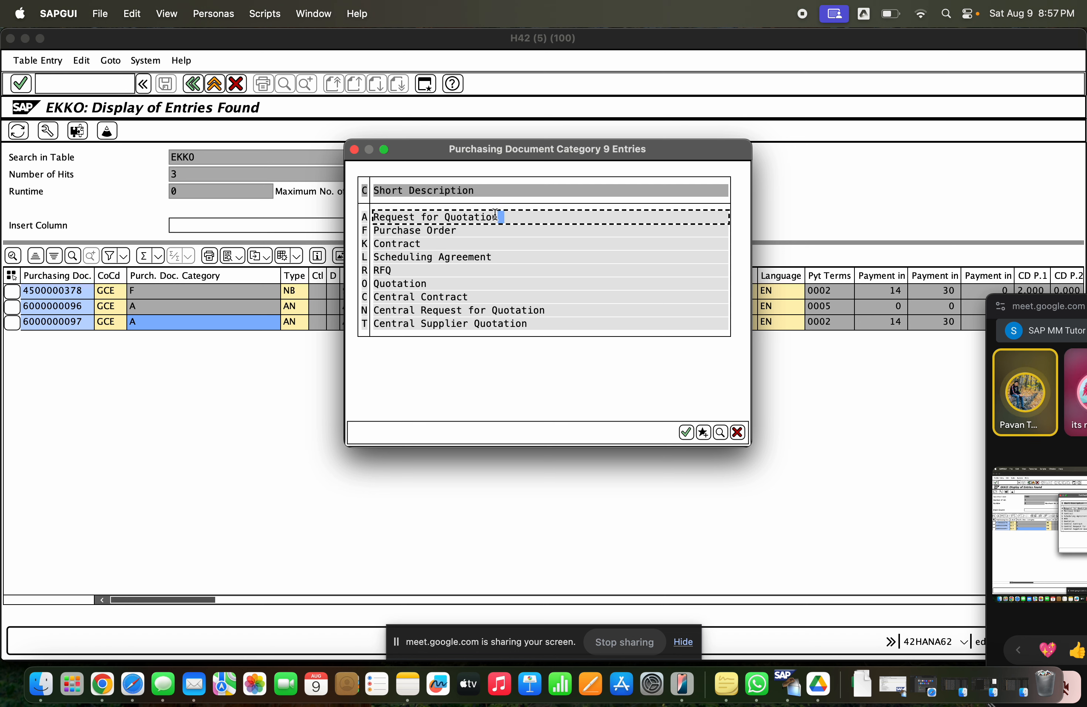
click(390, 270)
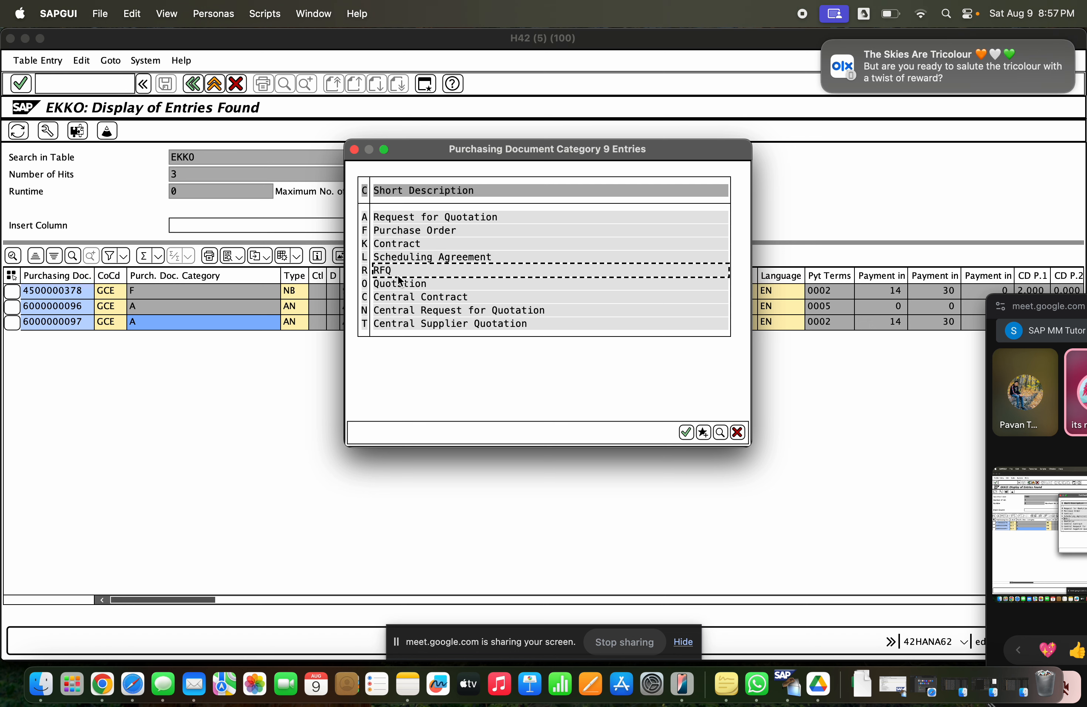
click(737, 432)
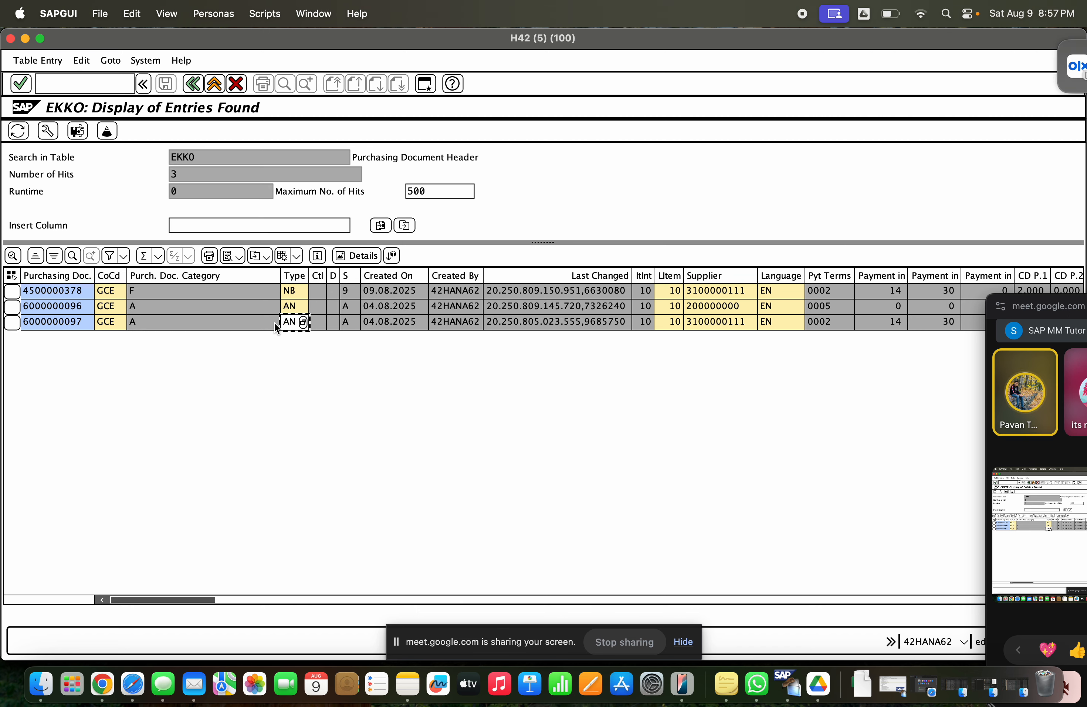
- Exit the EKKO table display to SAP Easy Access and open the customizing implementation guide with transaction spro
click(209, 89)
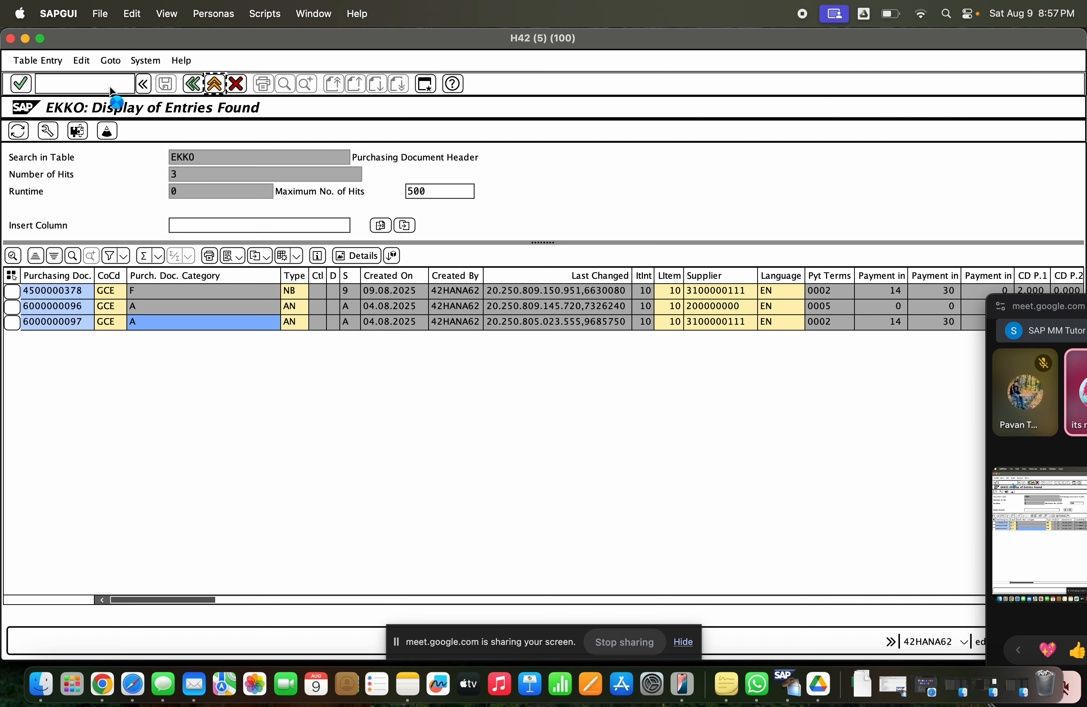
click(198, 84)
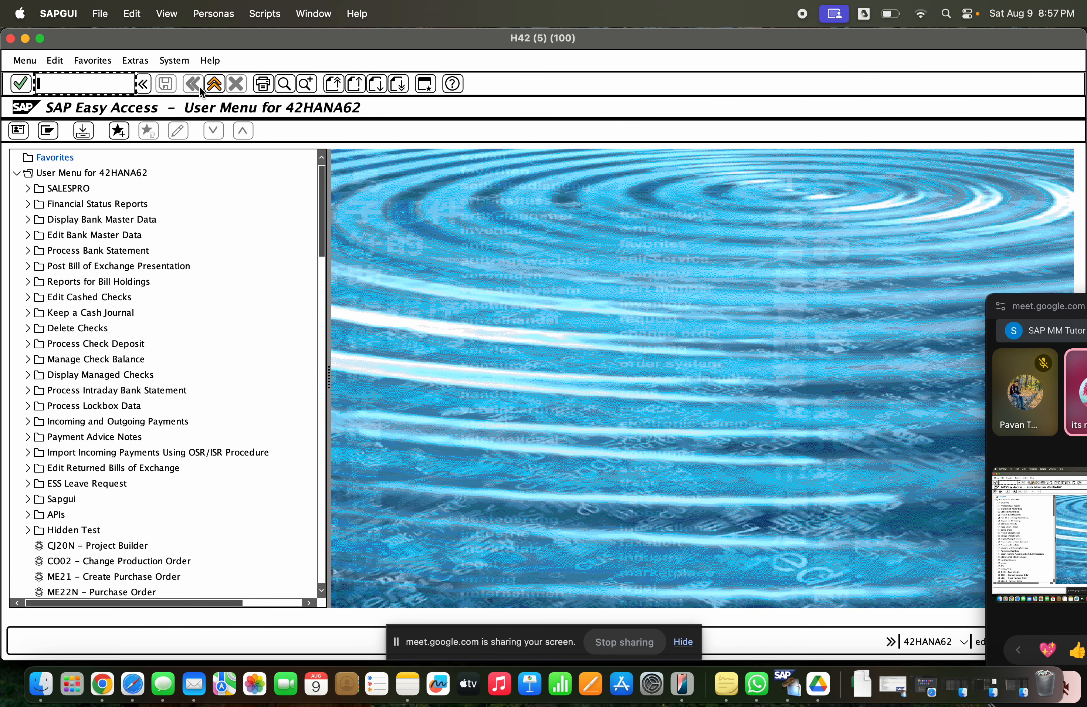
text(spro)
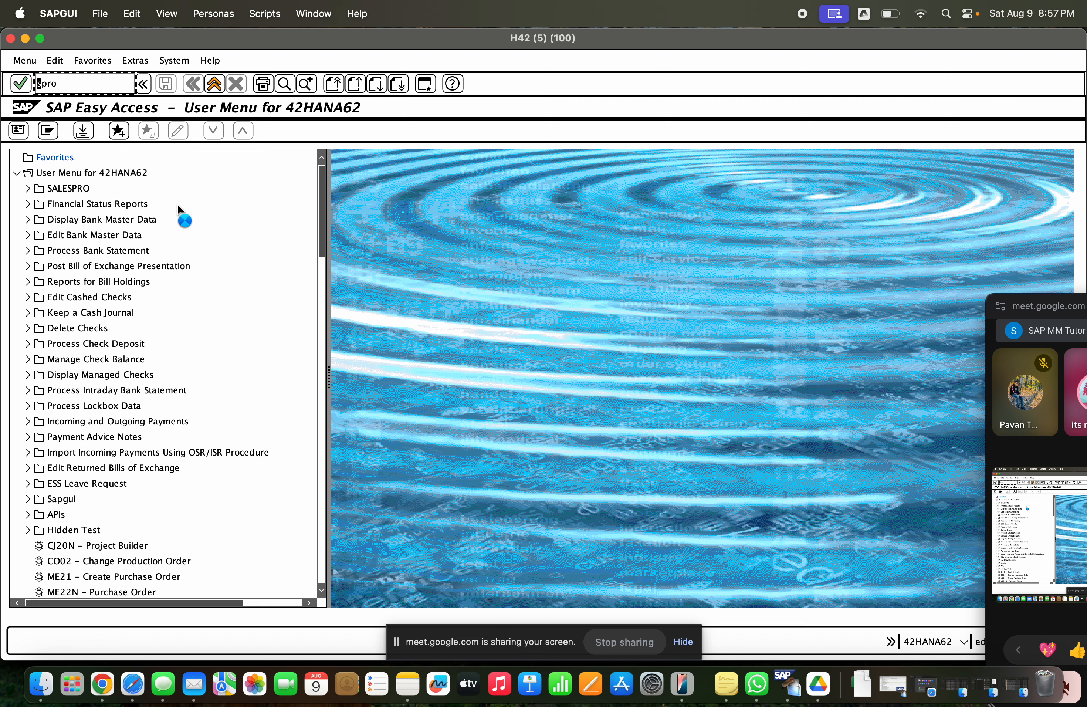
key(Return)
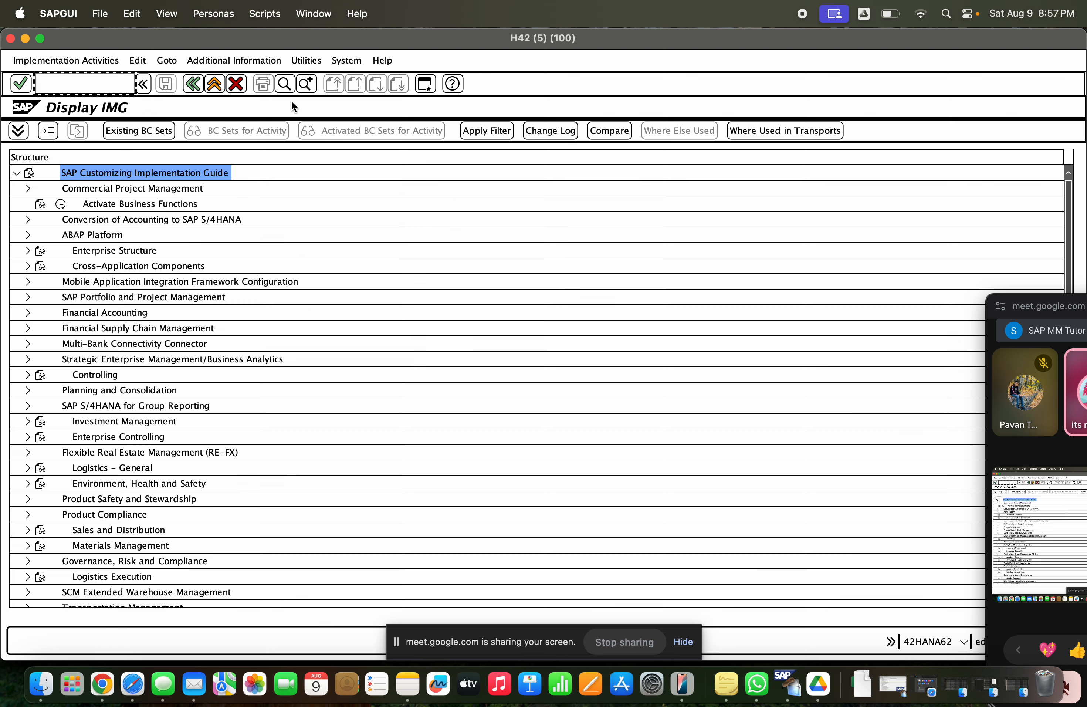
- Search the implementation guide structure for "category"
click(285, 84)
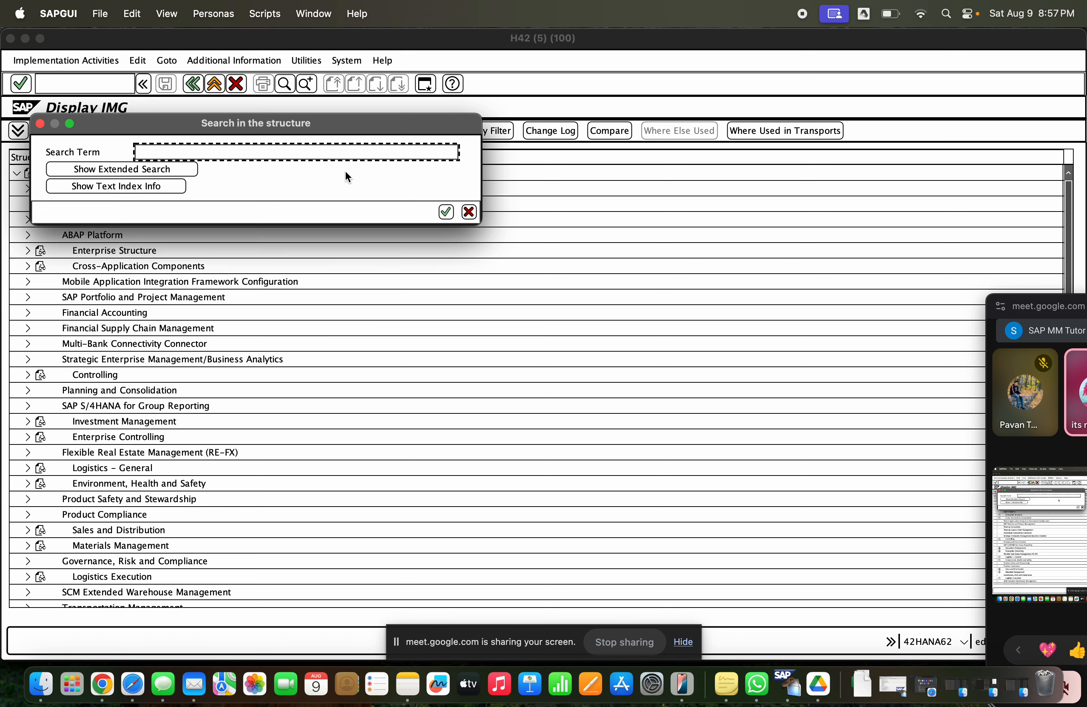
text(category)
key(Return)
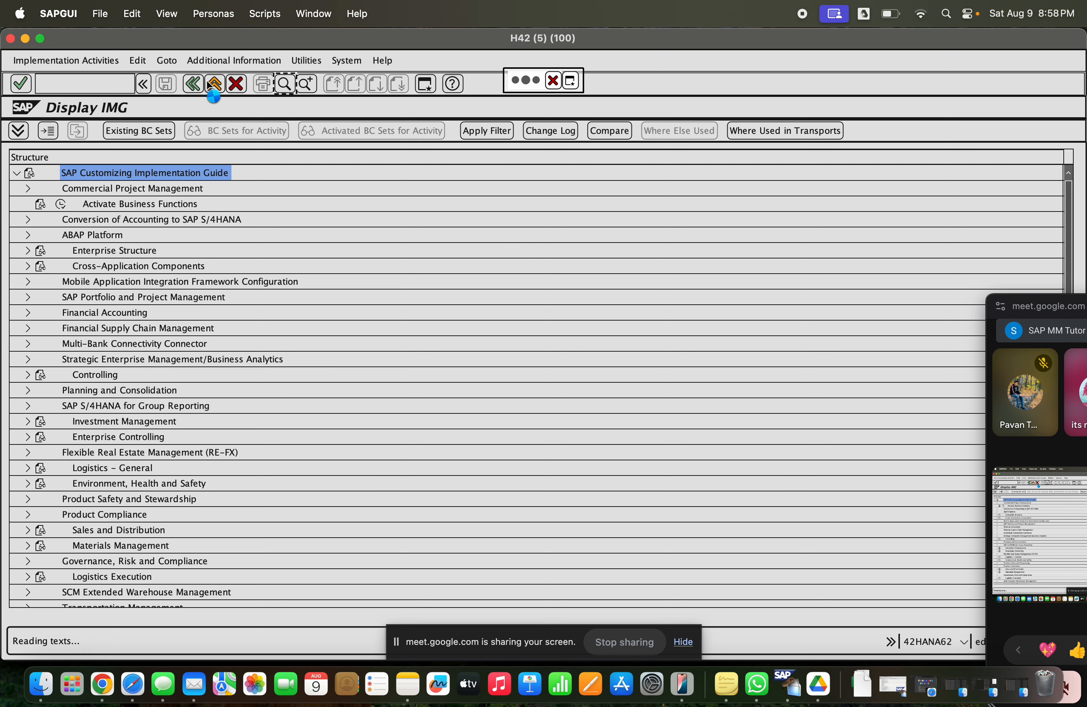
- Switch to Google Chrome and go over the T-code slide's purchase requisition, request for quotation and Maintain Quotation entries
key(super+Tab)
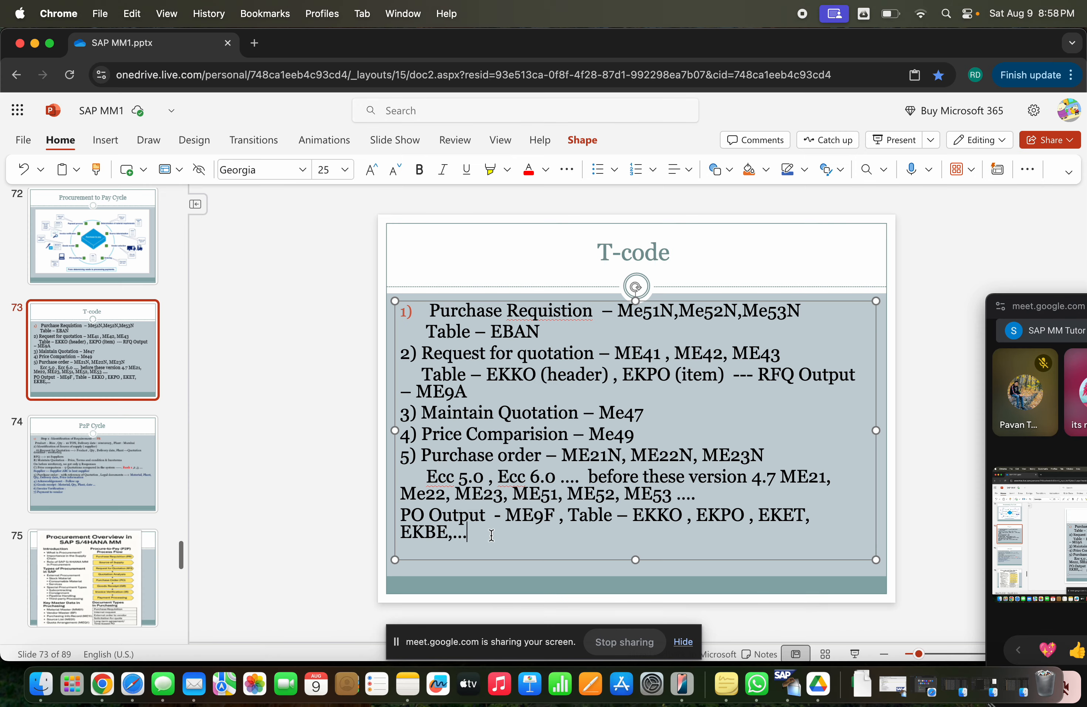
click(451, 315)
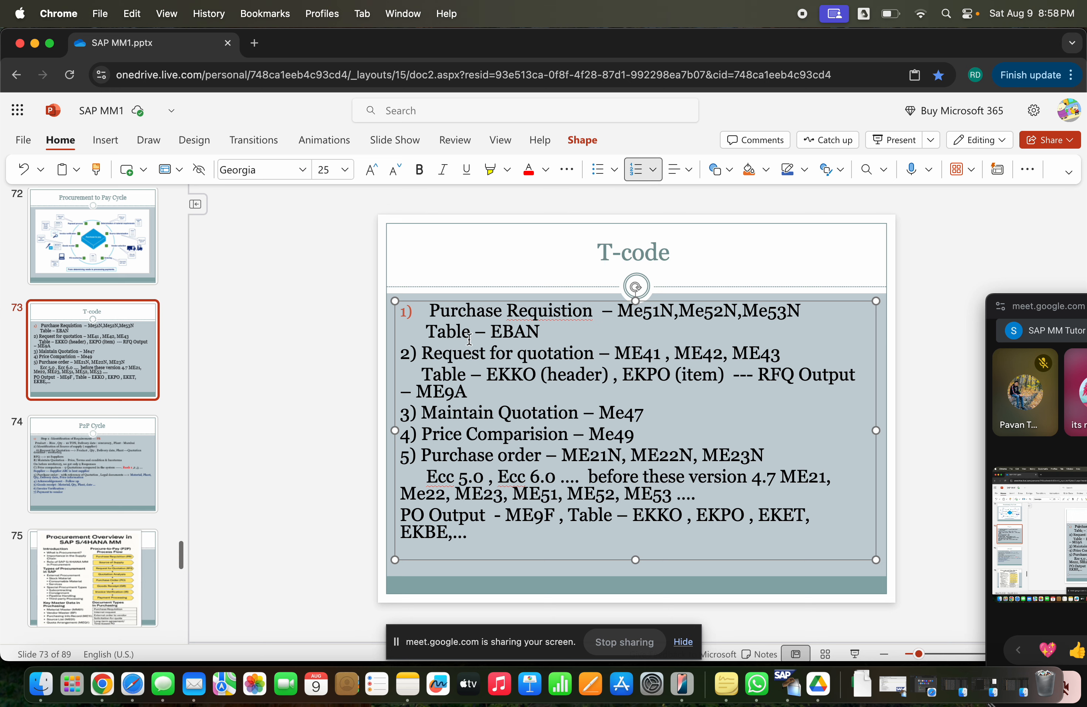
click(471, 352)
click(495, 412)
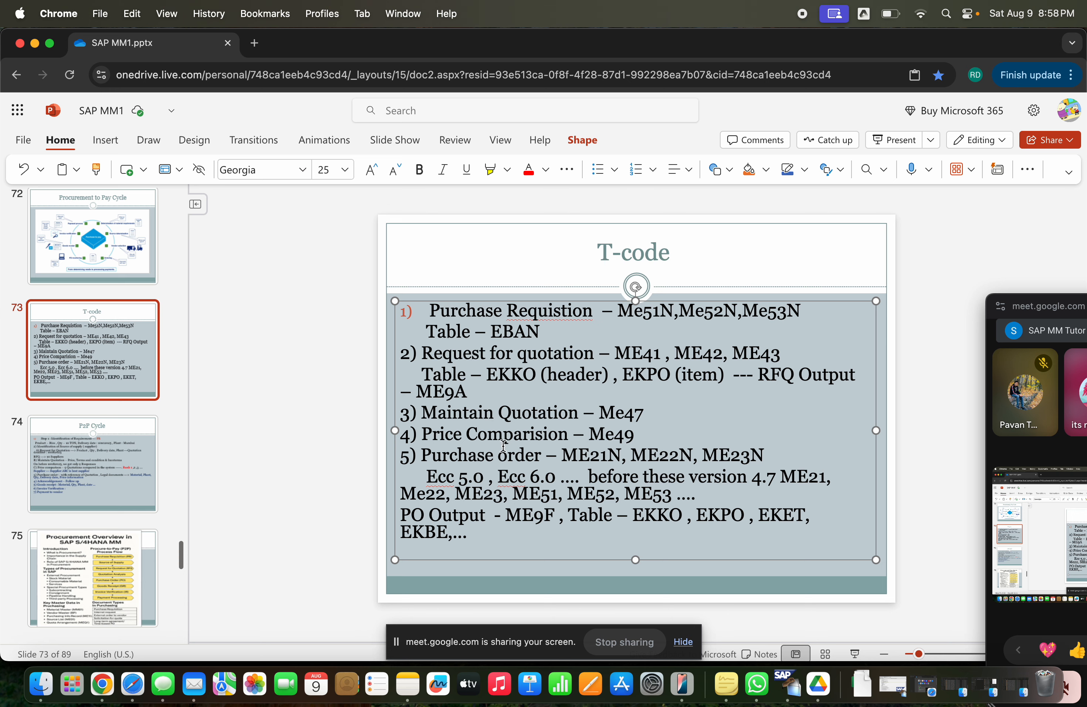
- Add the line "6) MIGO - Goods receipt" after the PO Output entry on the T-code slide
click(473, 537)
key(super+Tab)
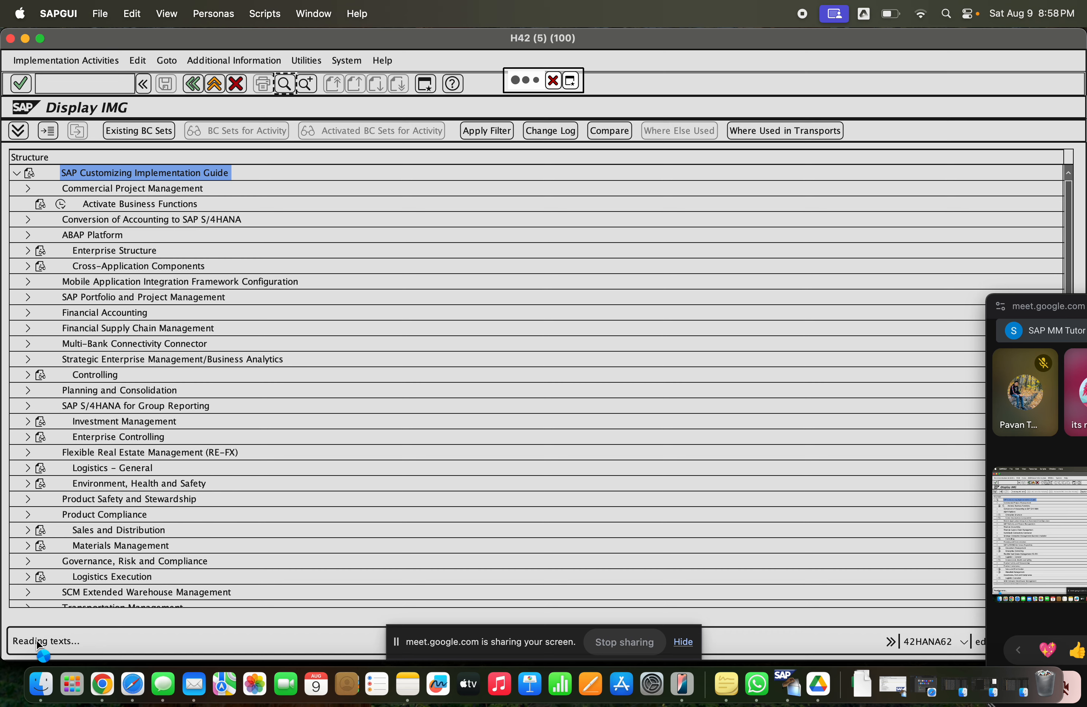
key(super+Tab)
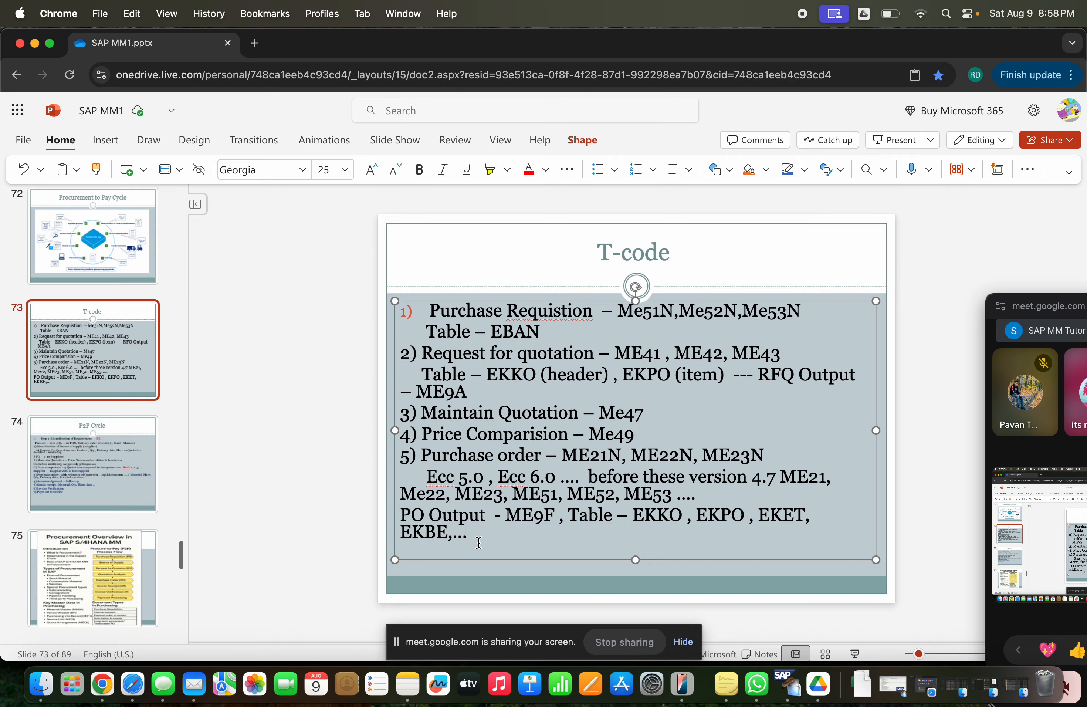
key(Return)
text(6))
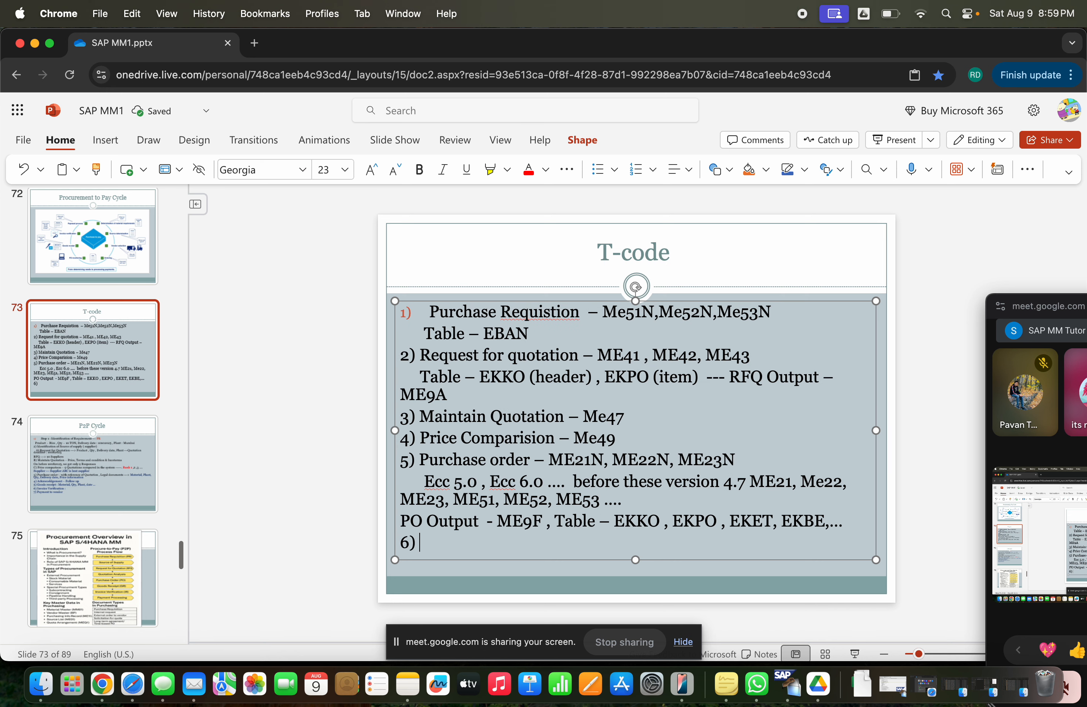
text(MIGO - Goods receipt)
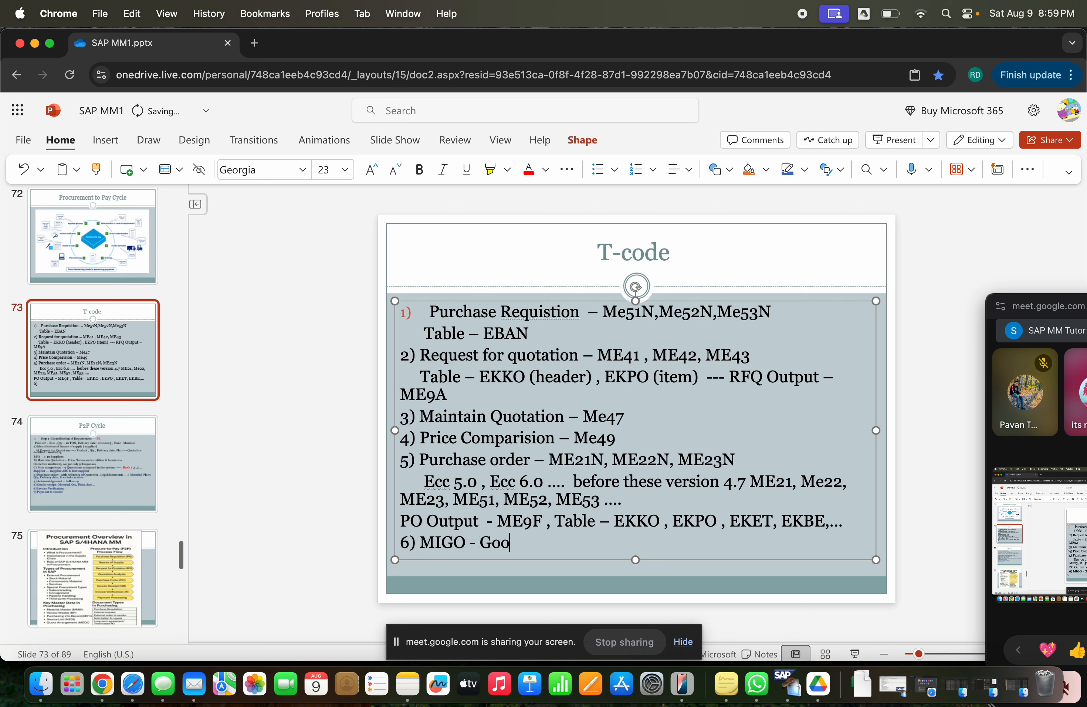
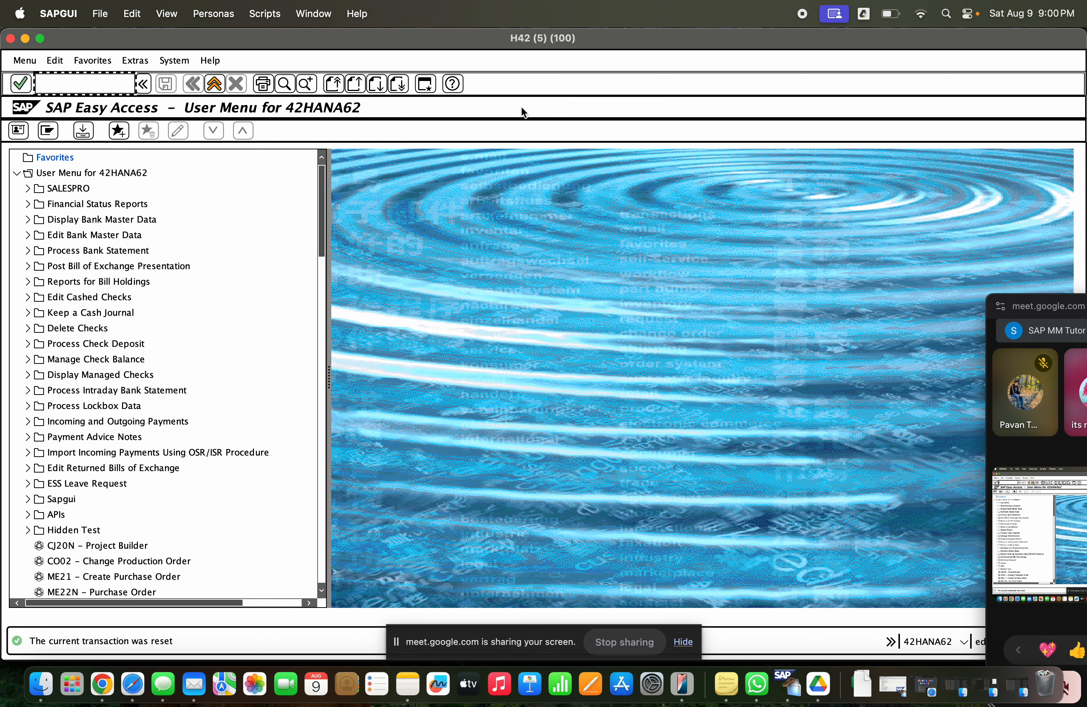
- Start transaction spro and open the SAP Reference IMG
text(spro)
key(Return)
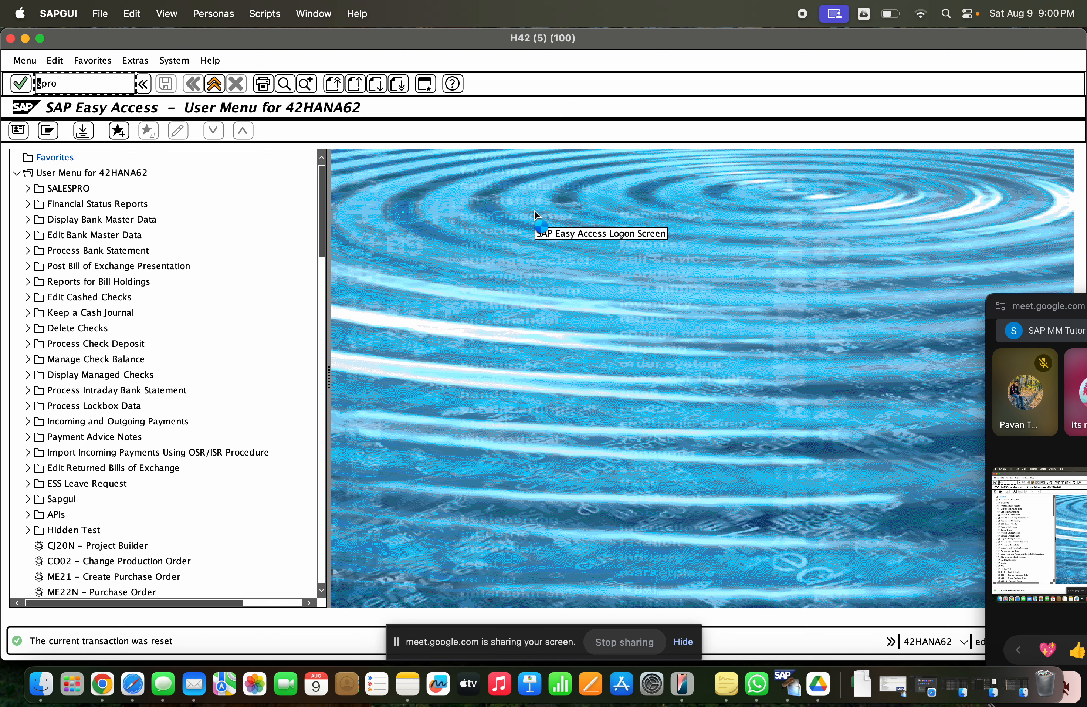
click(112, 131)
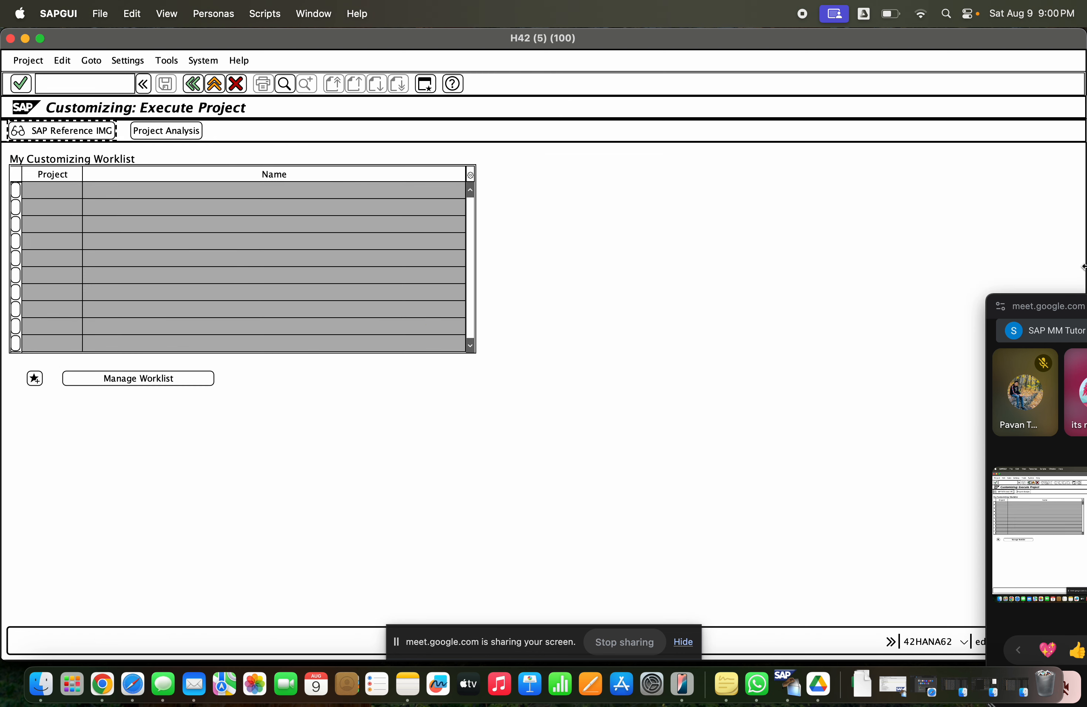
- Expand Materials Management and its Purchasing node in the implementation guide structure
scroll(144, 398, down, 2)
scroll(144, 398, down, 10)
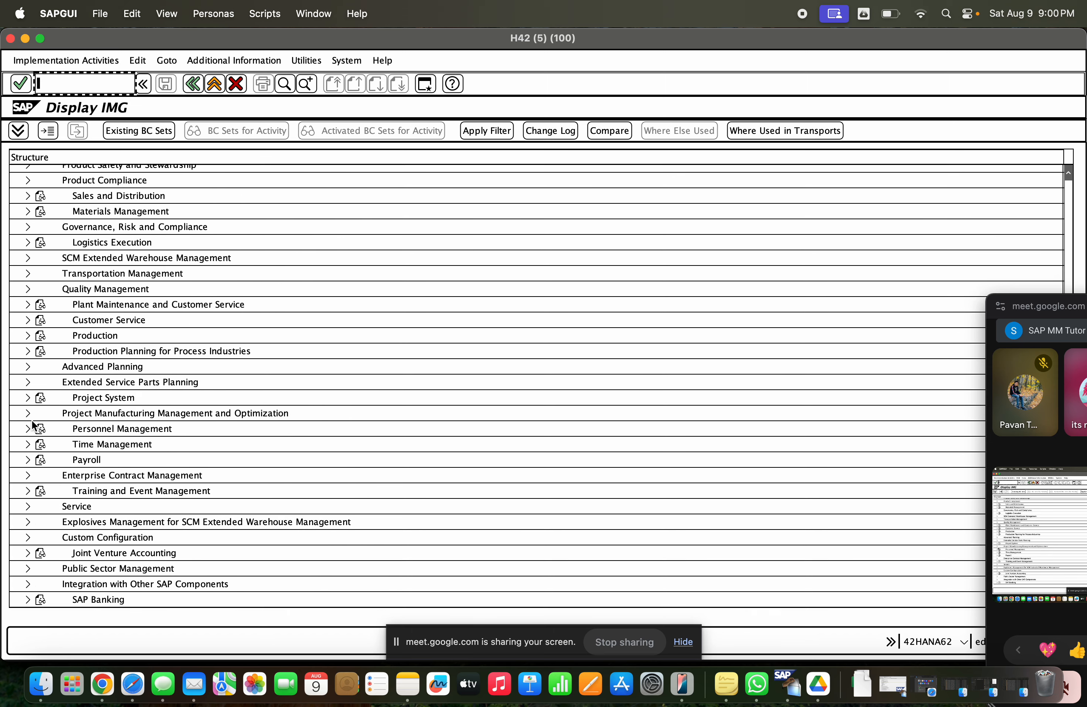
scroll(33, 422, up, 9)
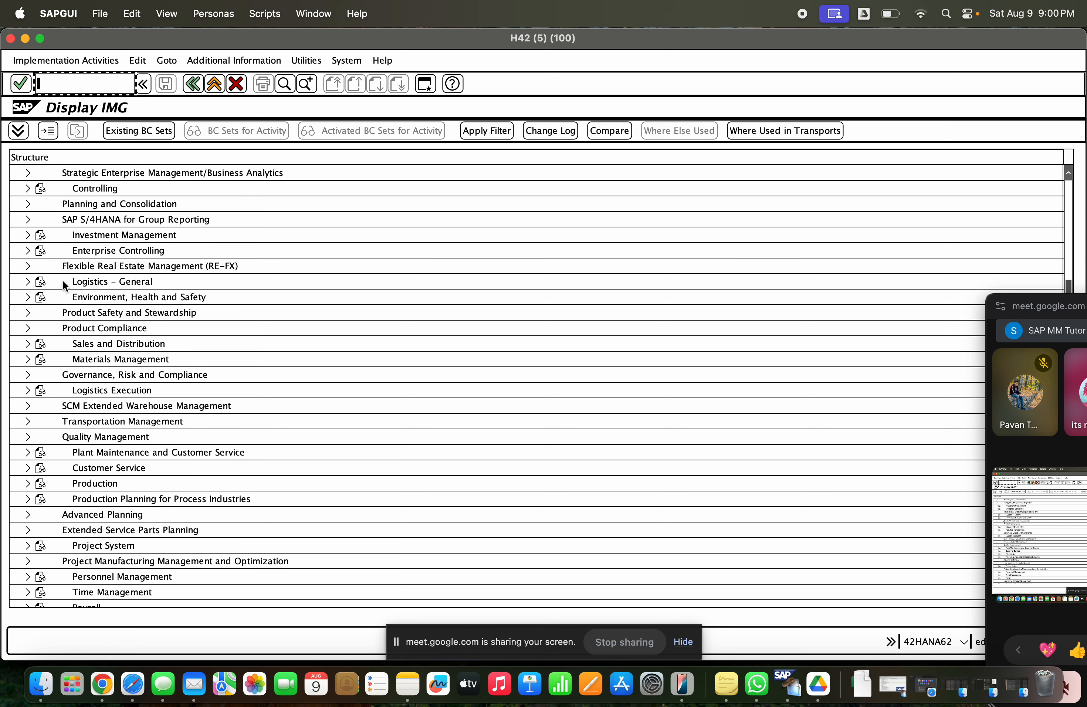
scroll(101, 328, down, 9)
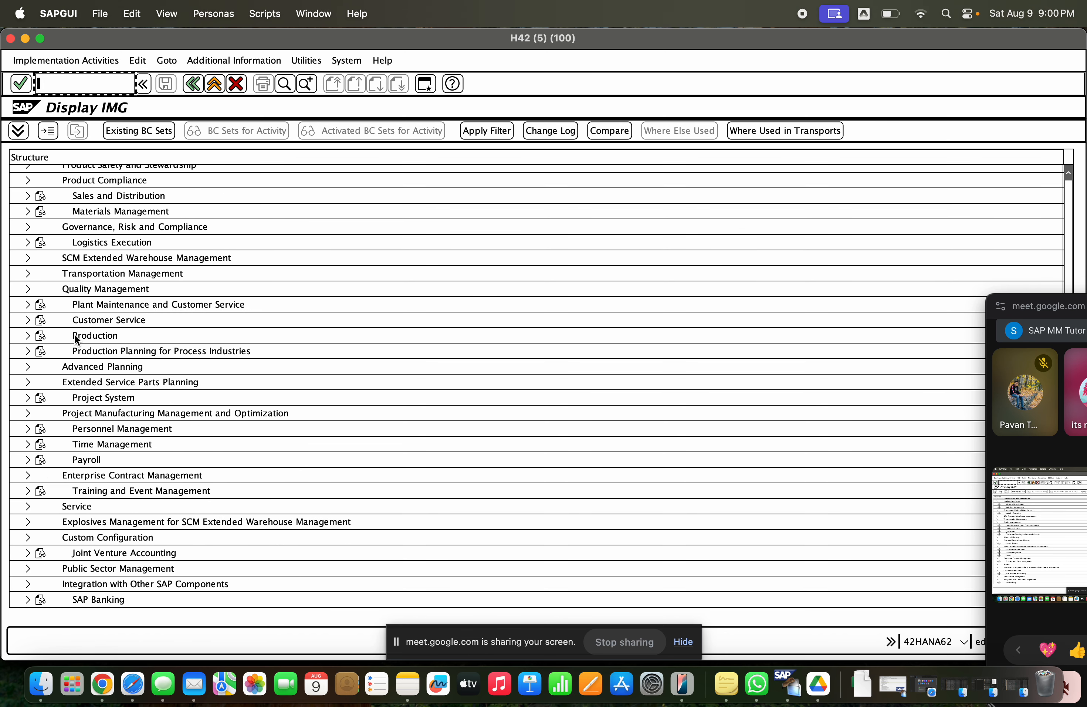
click(78, 335)
click(92, 274)
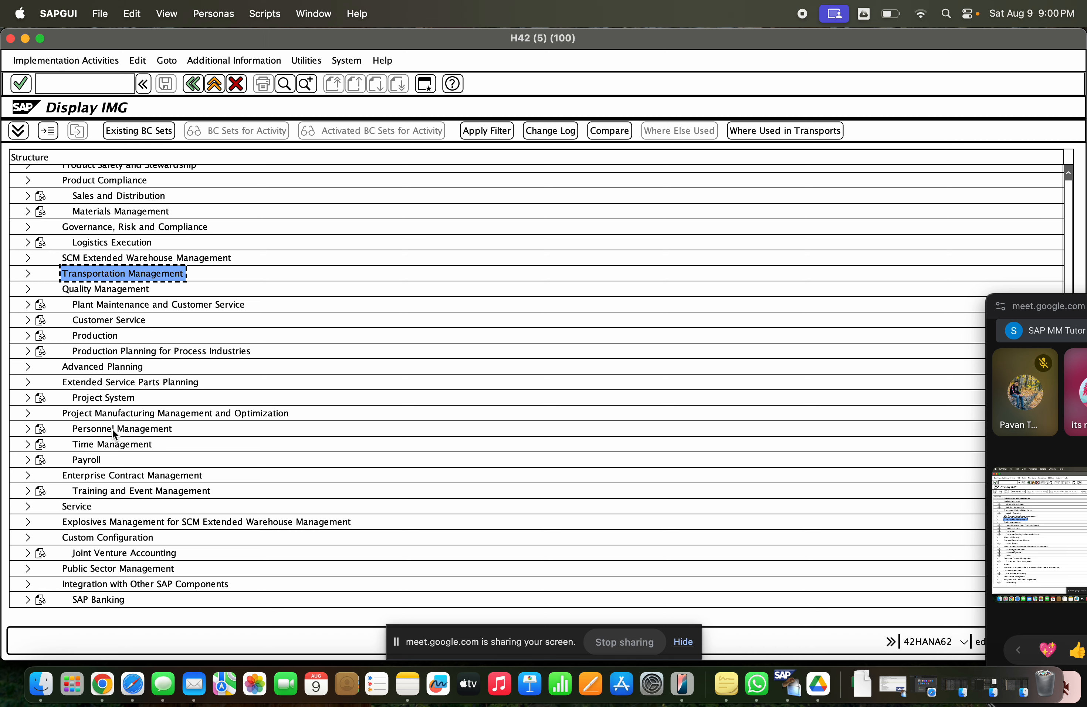
click(84, 213)
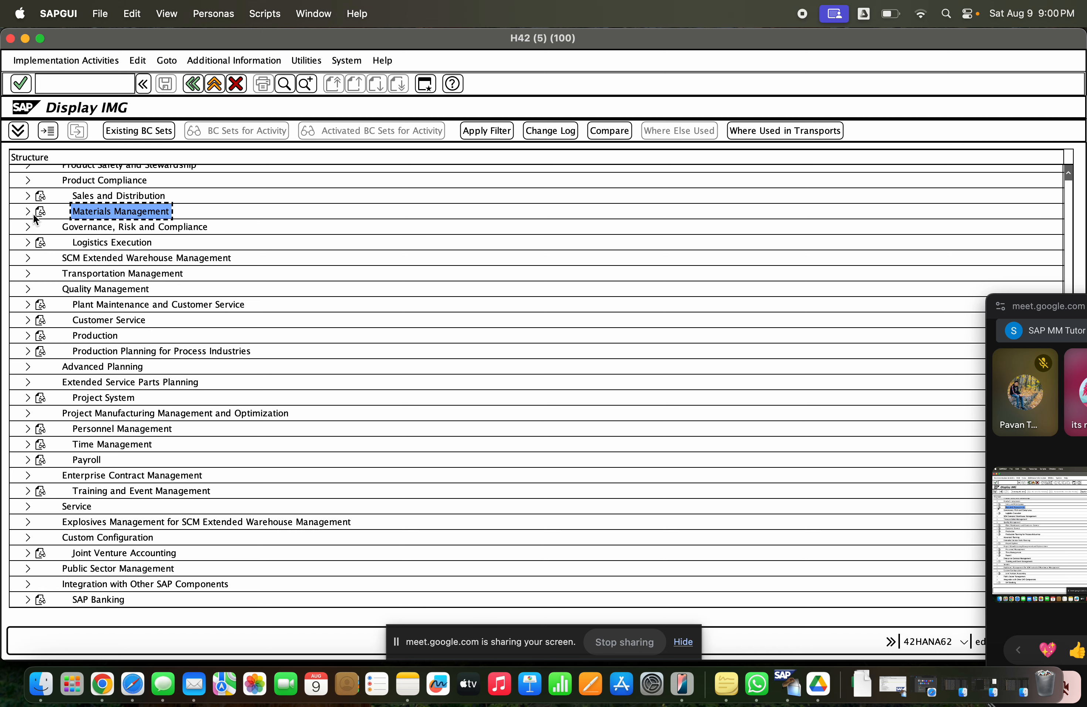
click(28, 212)
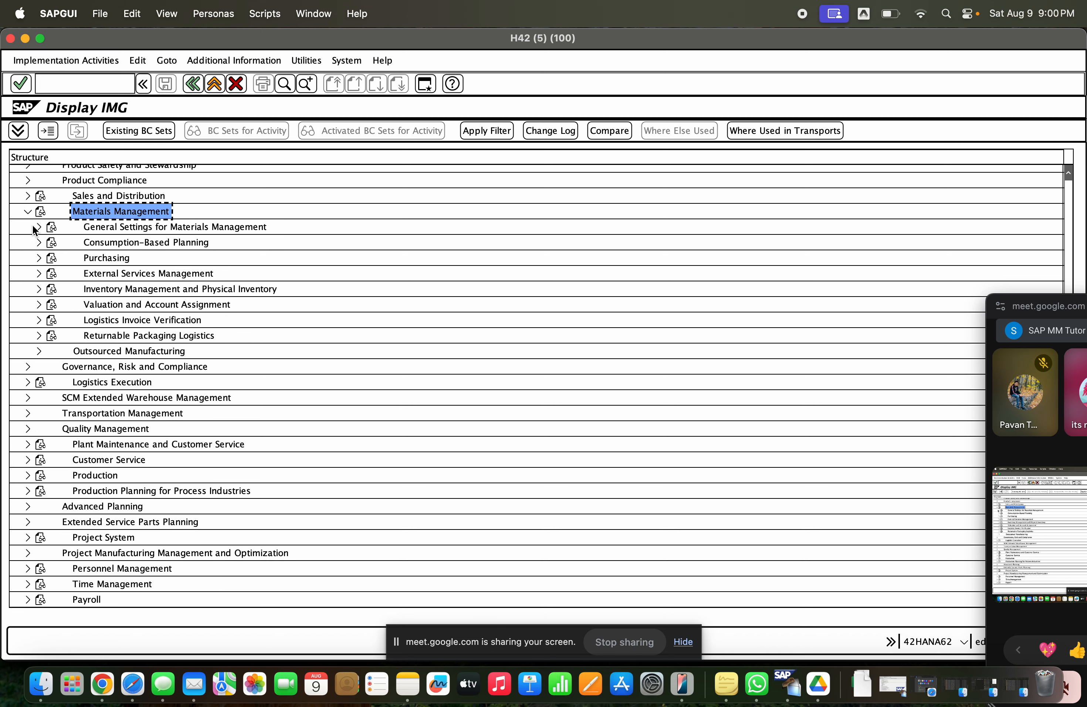
click(39, 257)
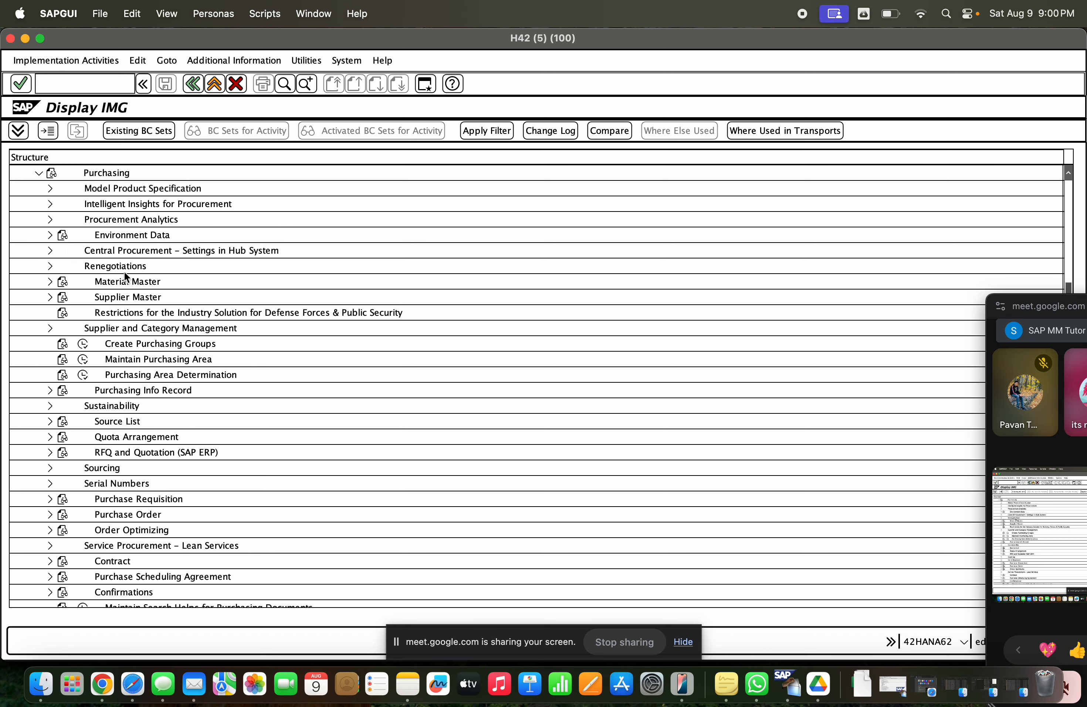
- View the Create Purchasing Groups activity under Purchasing and return to the implementation guide
click(113, 188)
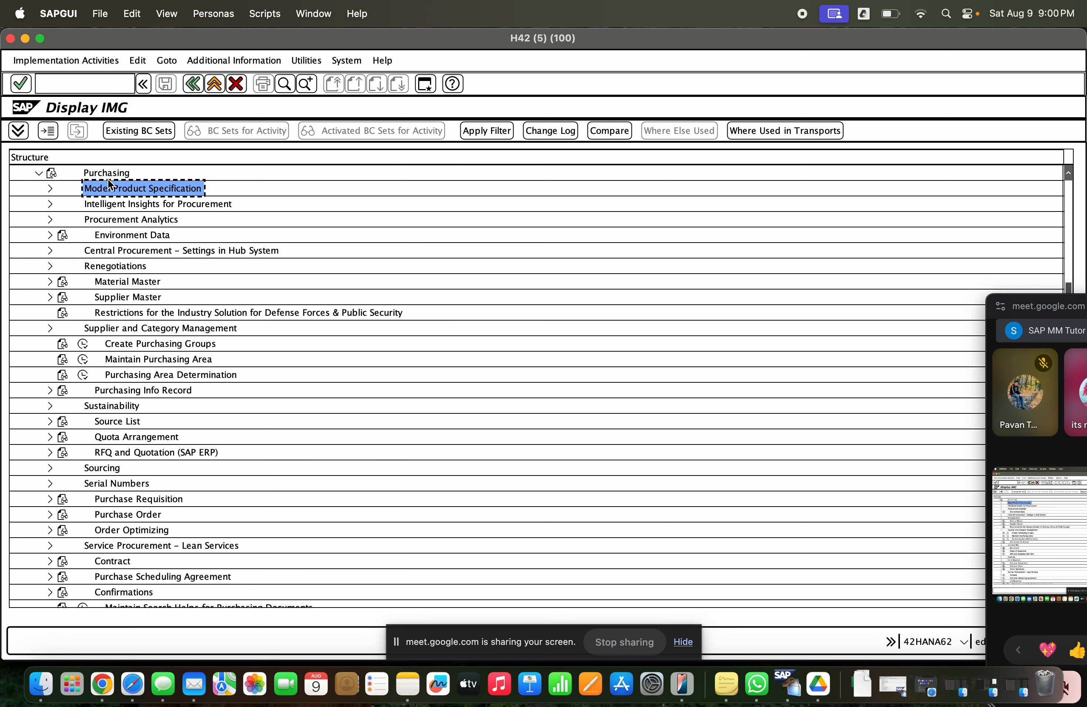
click(129, 203)
click(137, 219)
scroll(152, 289, down, 5)
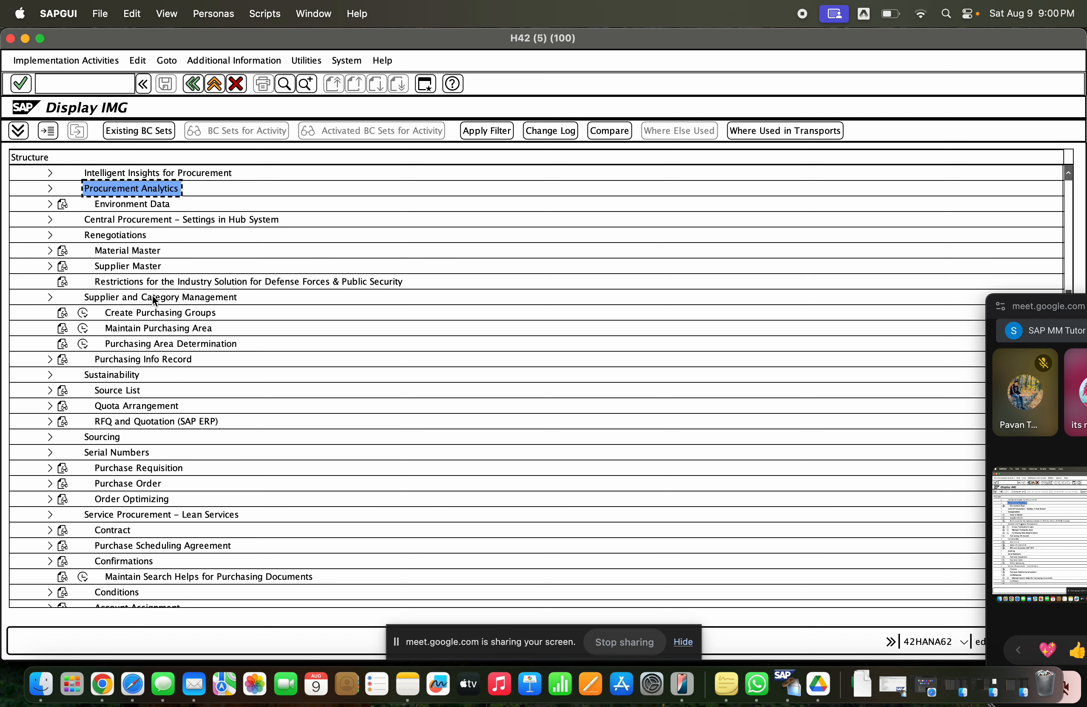
click(156, 267)
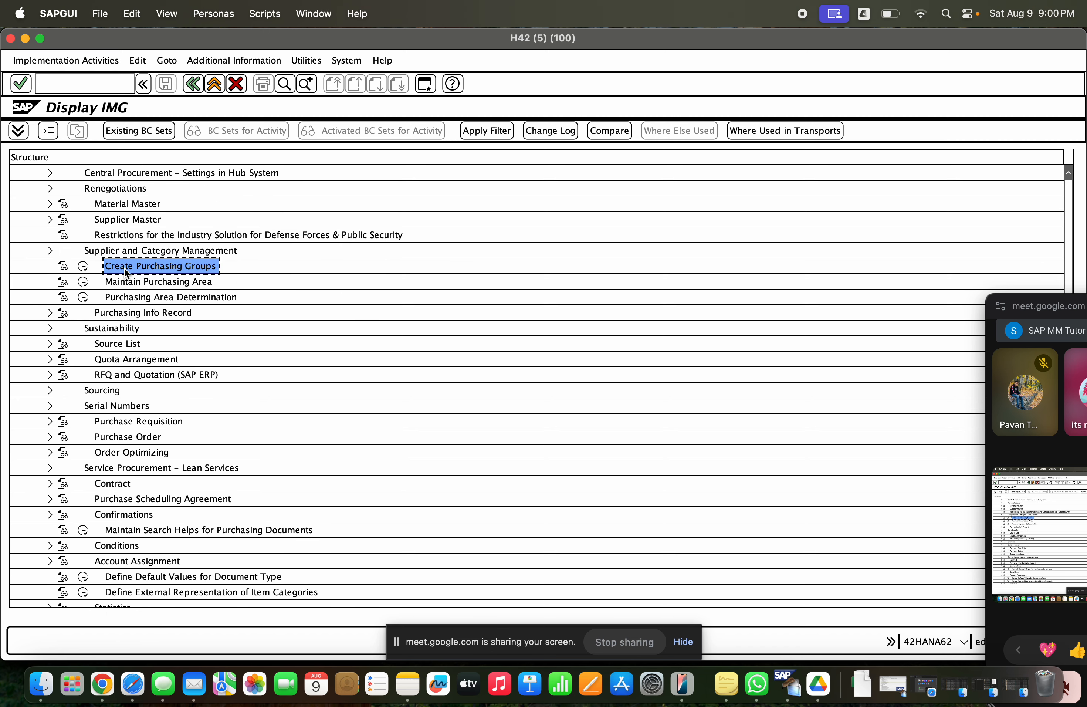
click(84, 267)
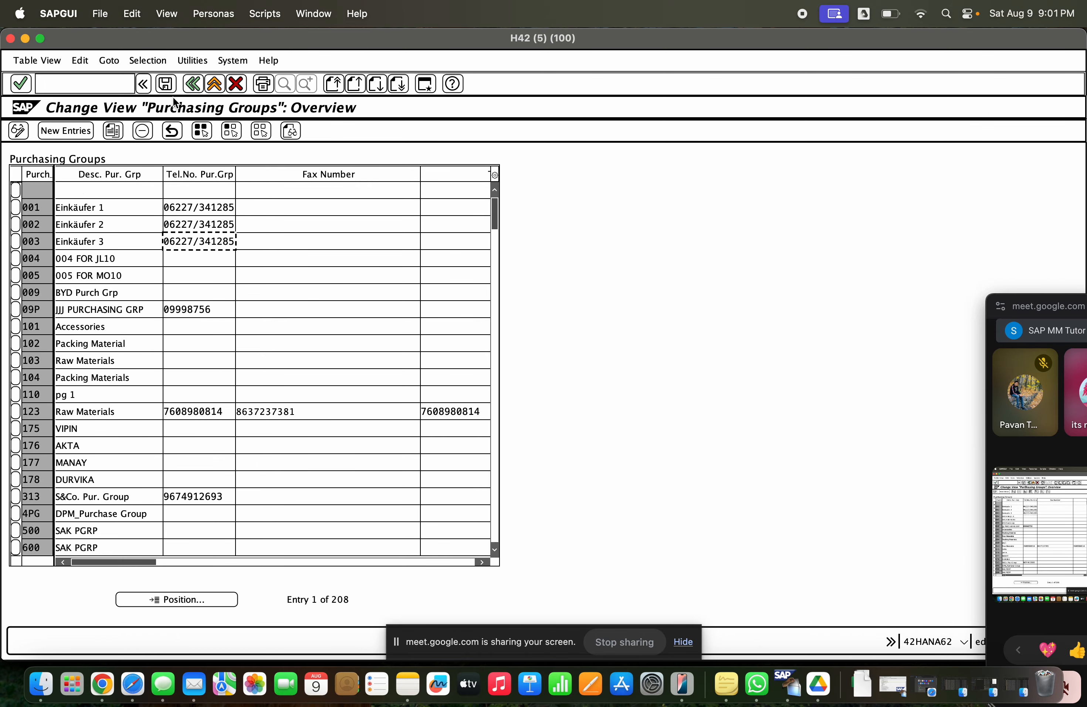
click(192, 84)
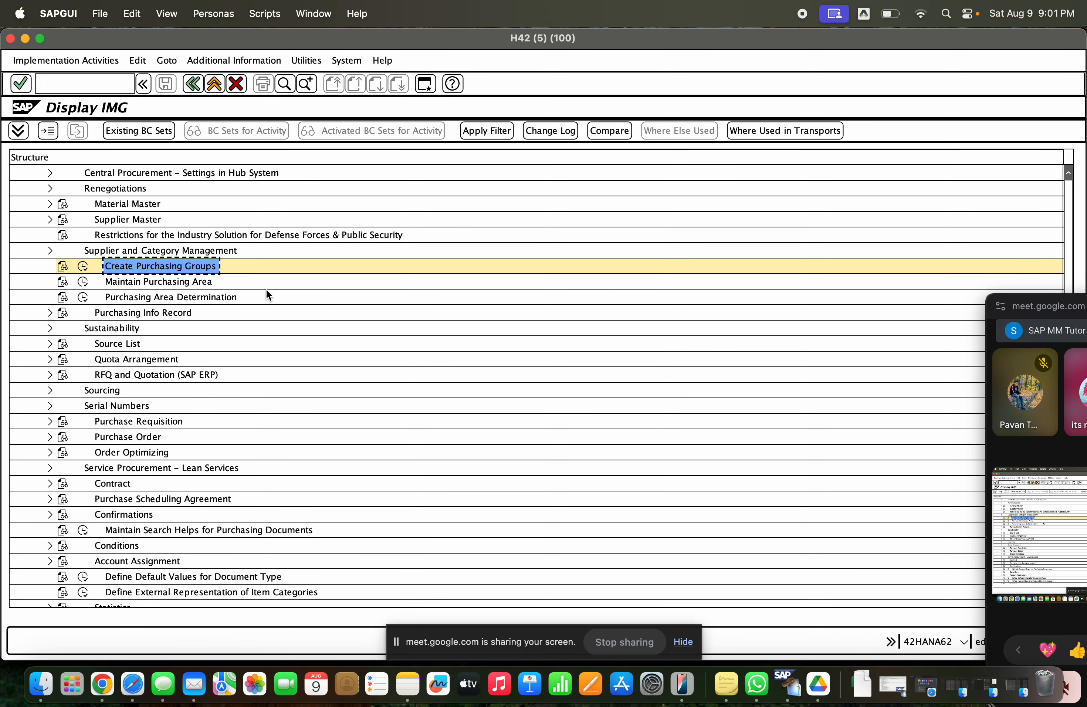
- Expand Purchasing Info Record, open Define Number Ranges and display the intervals of number range object INFOSATZ
scroll(255, 298, down, 2)
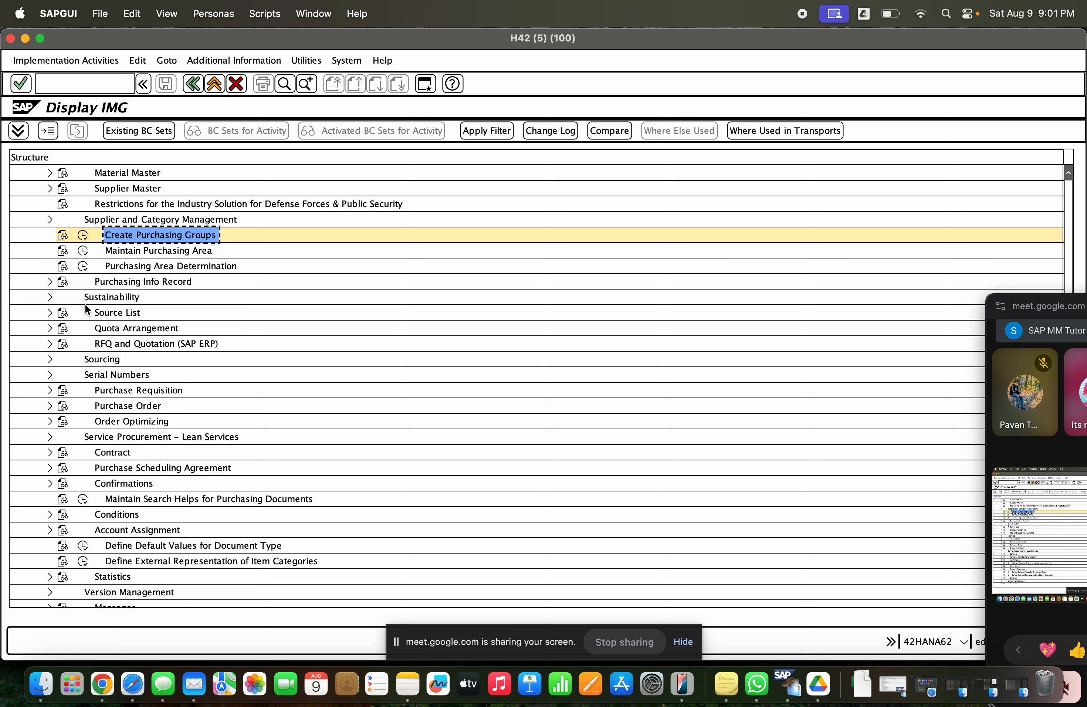
click(51, 282)
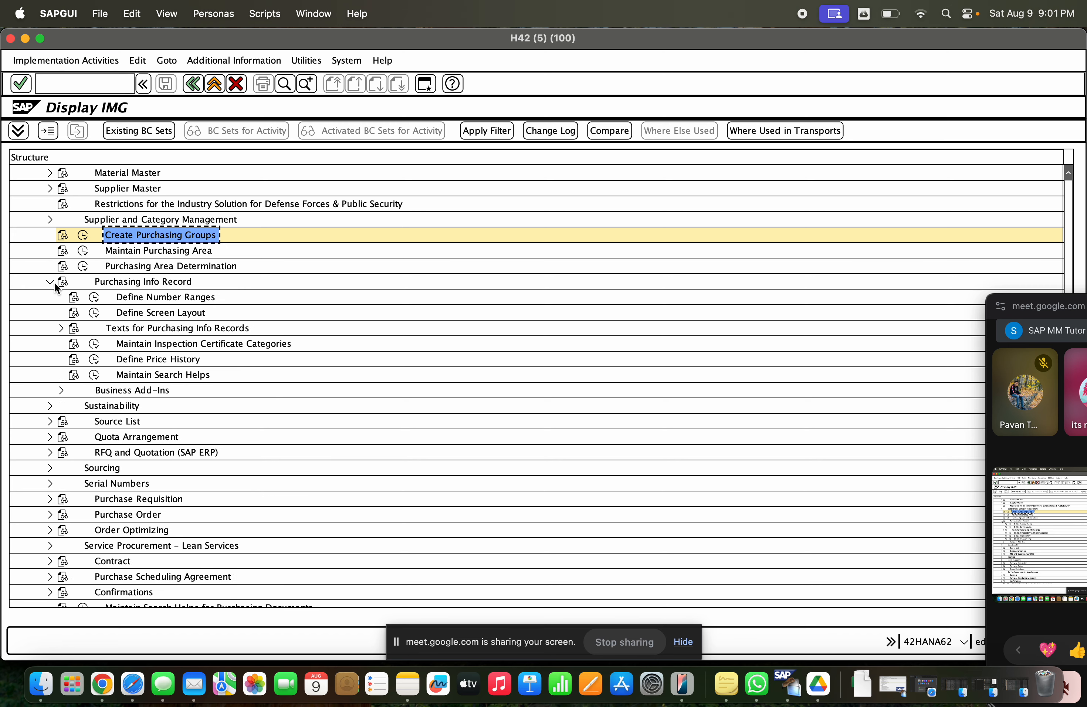
click(181, 299)
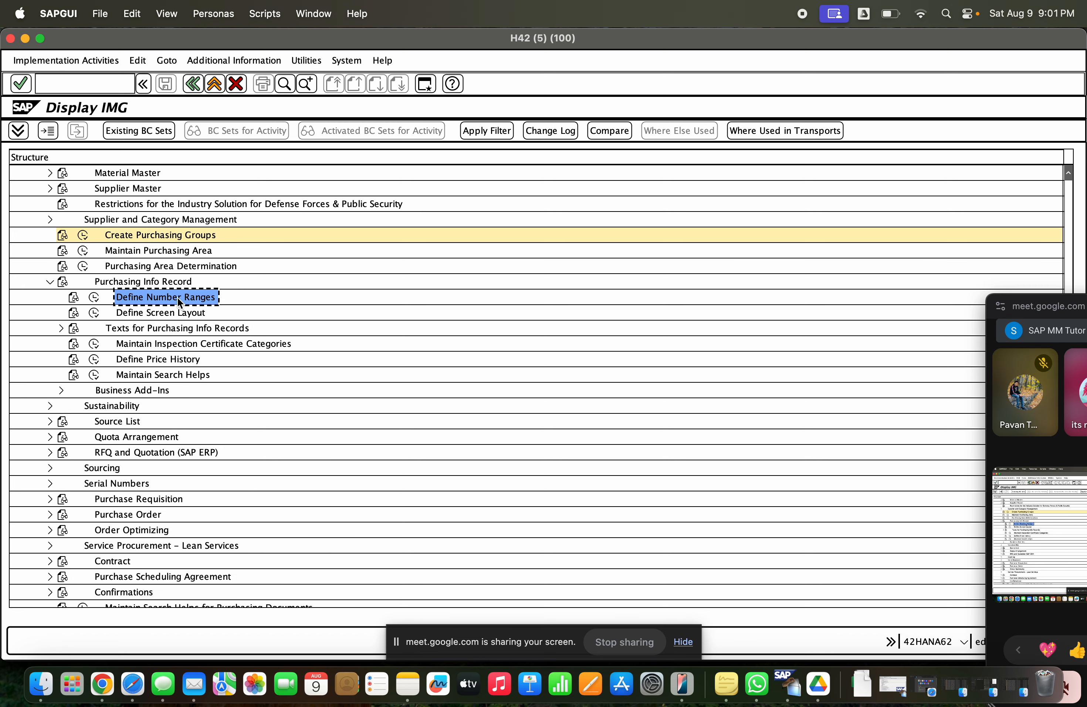
click(93, 298)
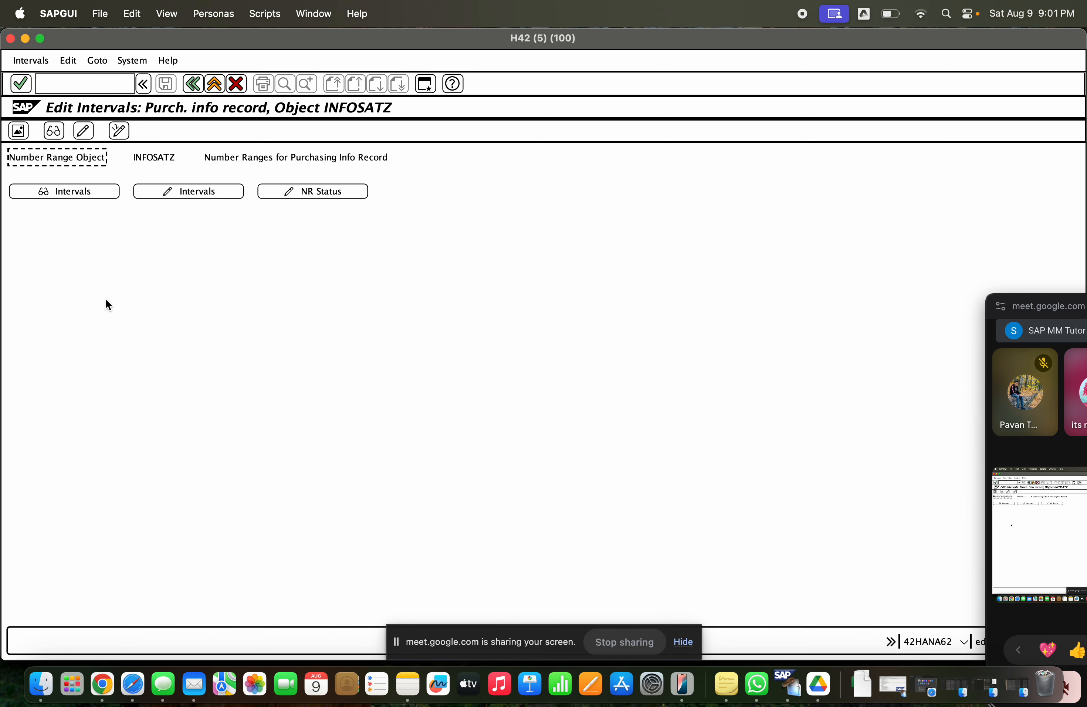
click(192, 85)
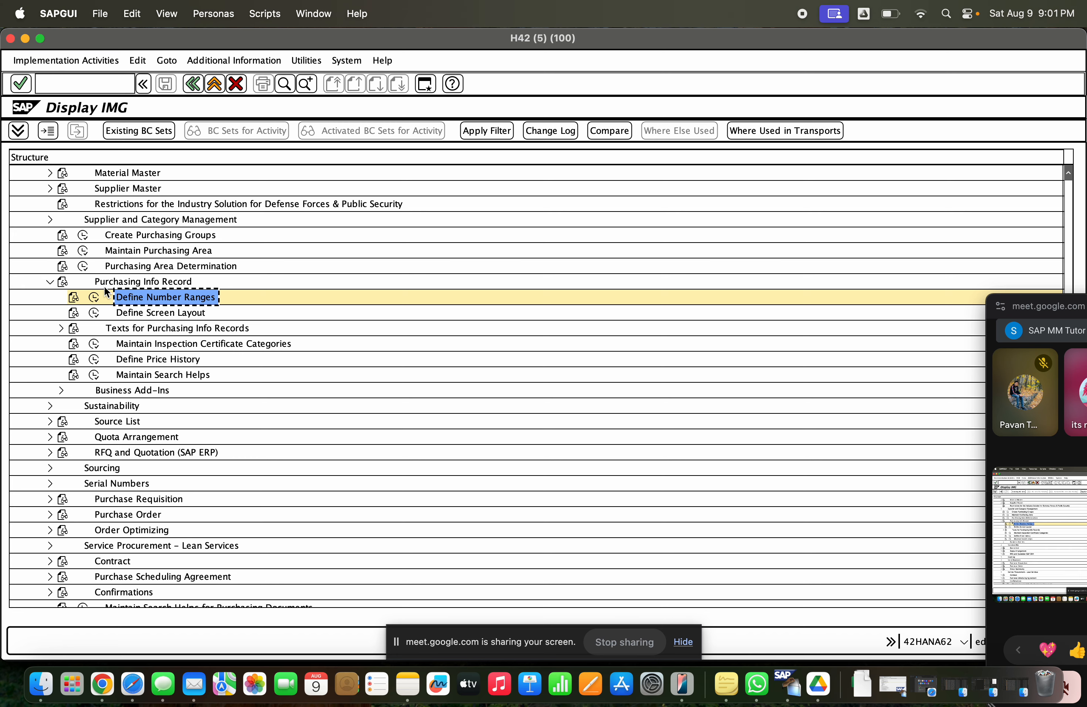
click(95, 298)
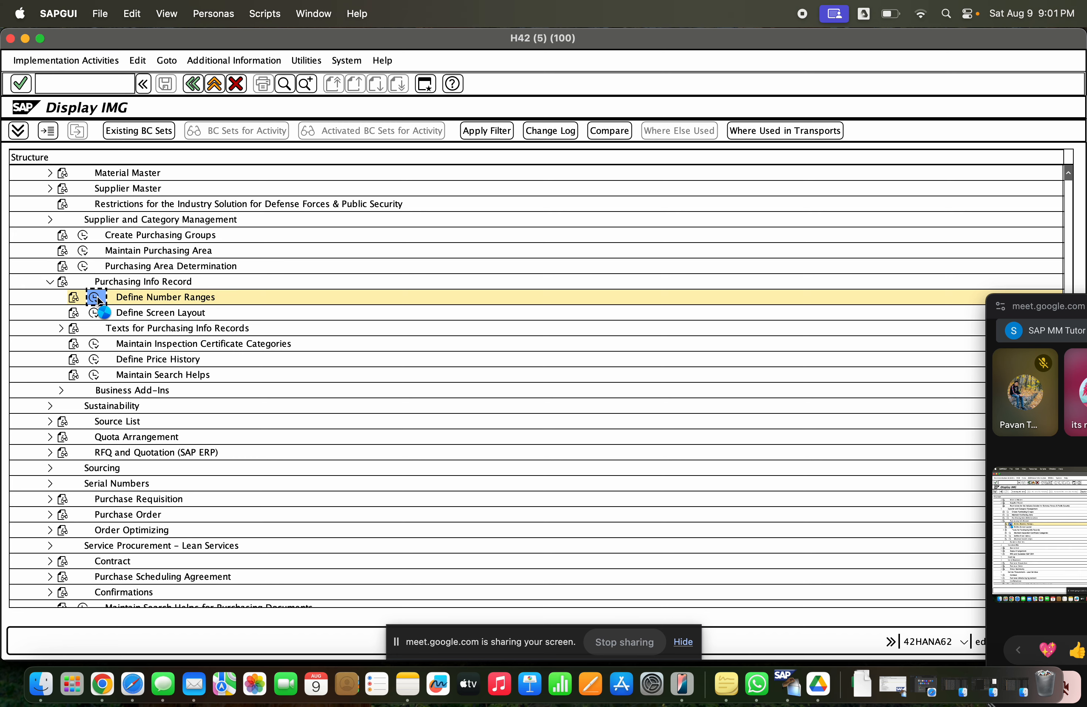
click(98, 192)
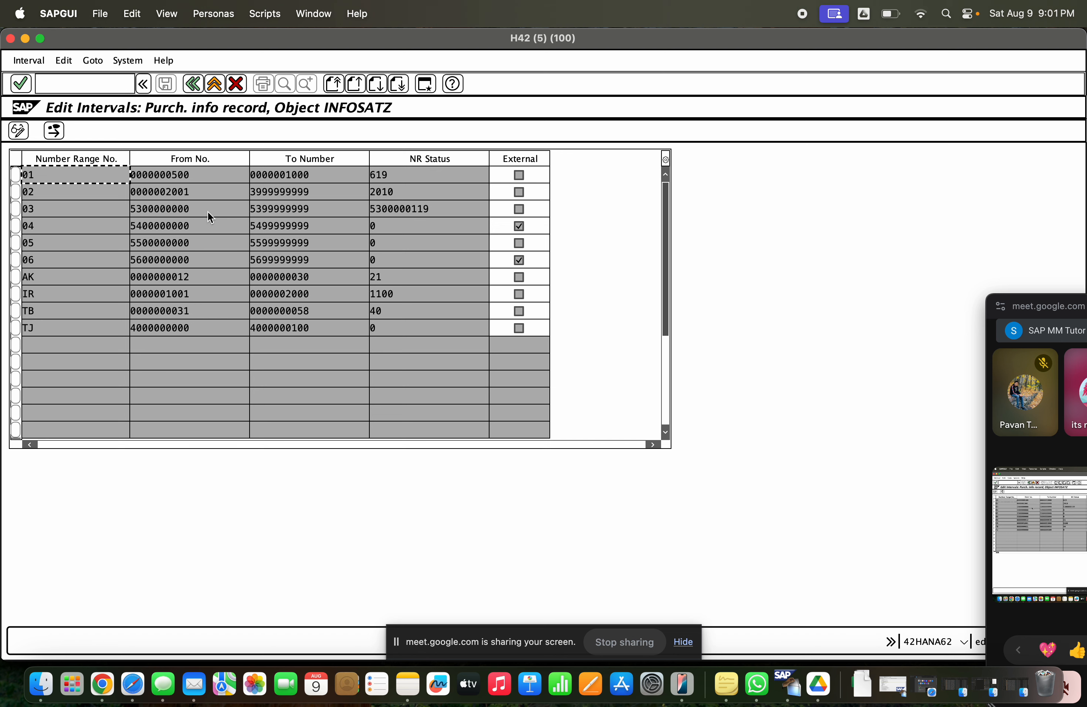
click(192, 84)
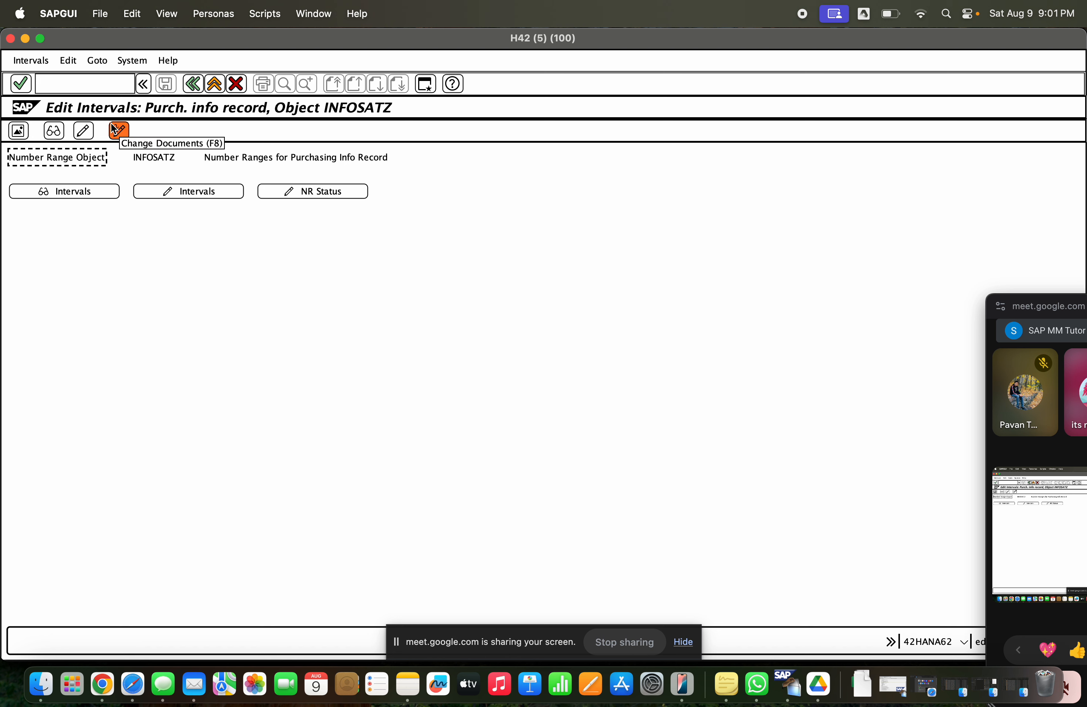
- Review the group overview of the info record number ranges, moving the meeting window clear of the list
click(19, 131)
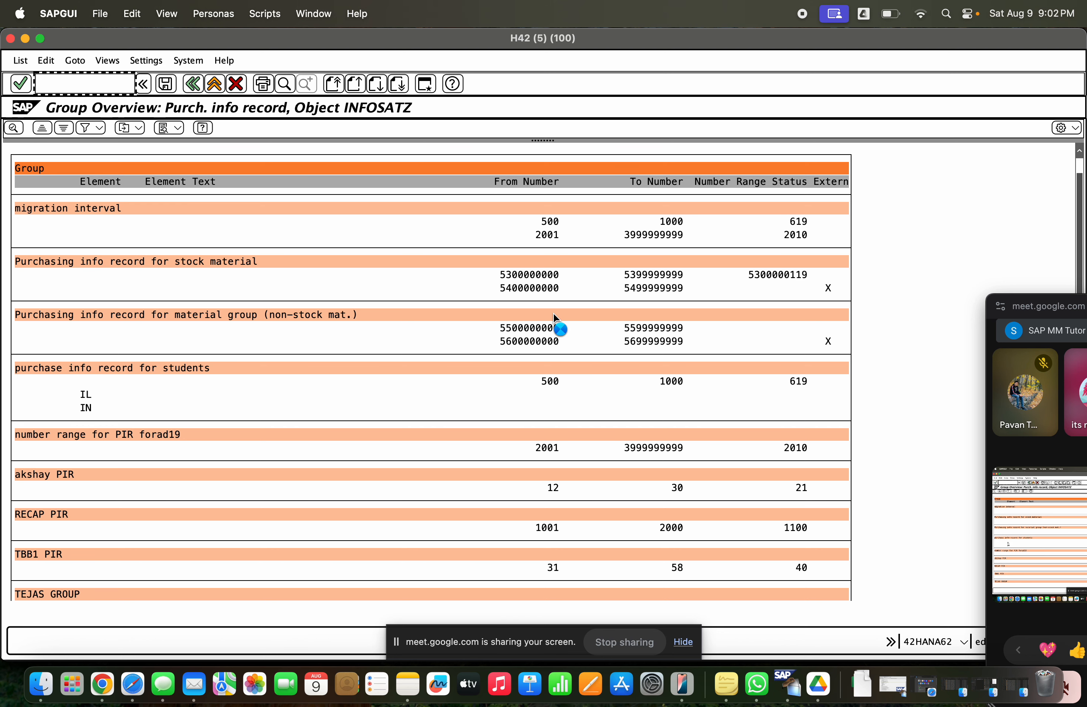
scroll(553, 313, down, 1)
click(95, 396)
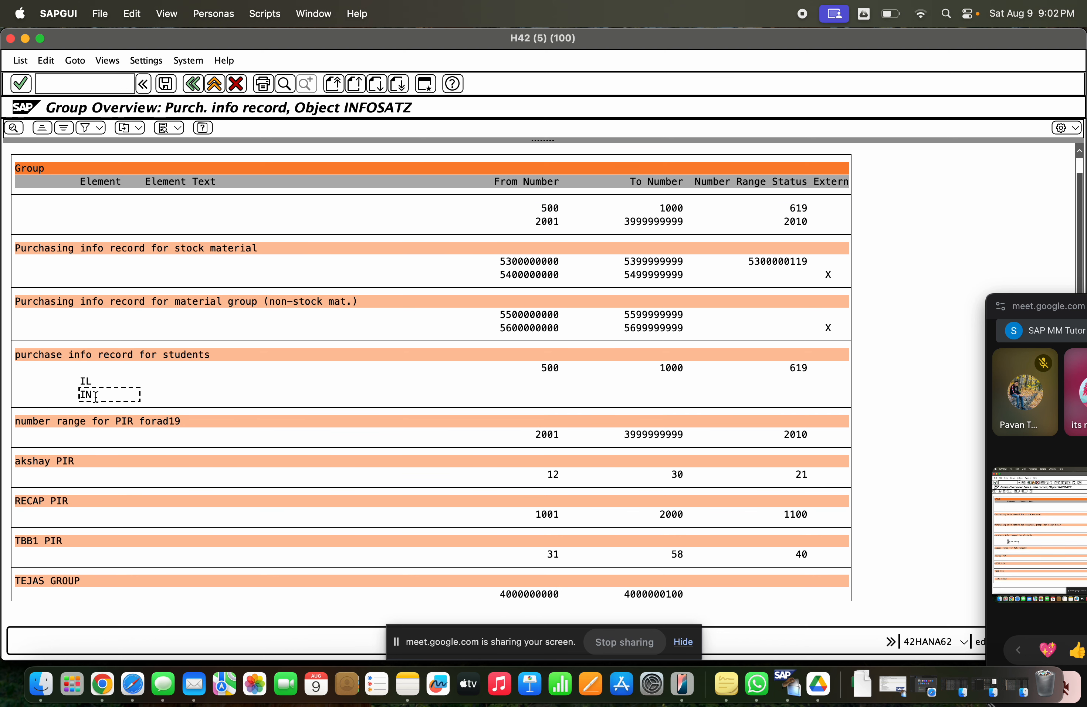
scroll(108, 400, down, 1)
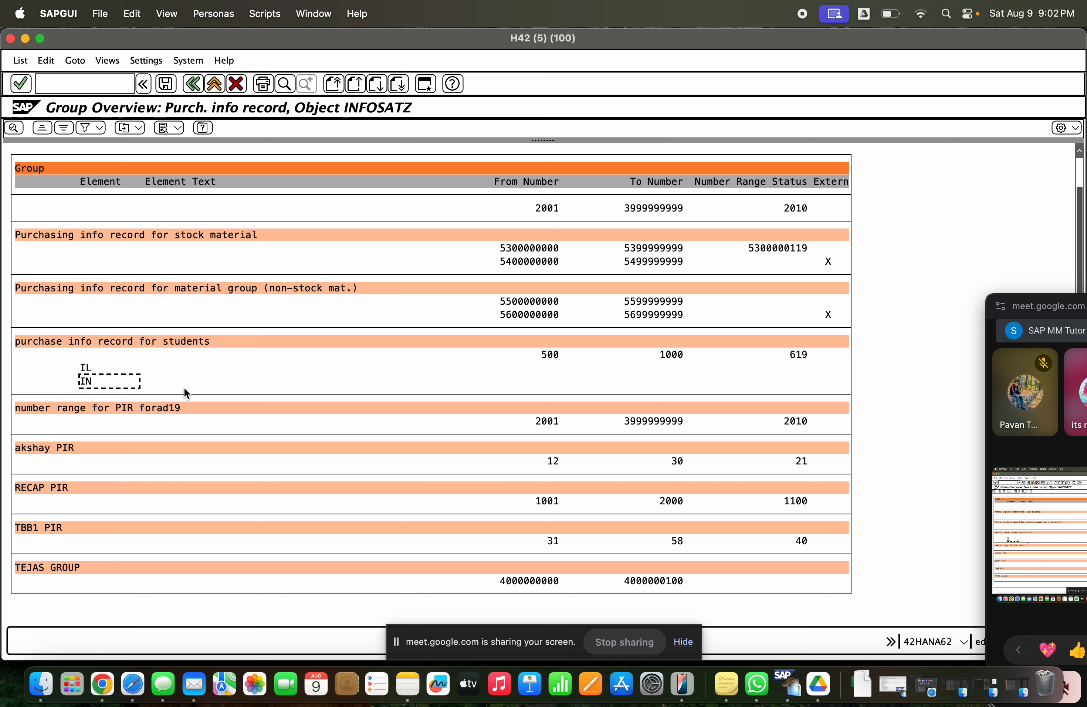
drag(1045, 312, 1002, 168)
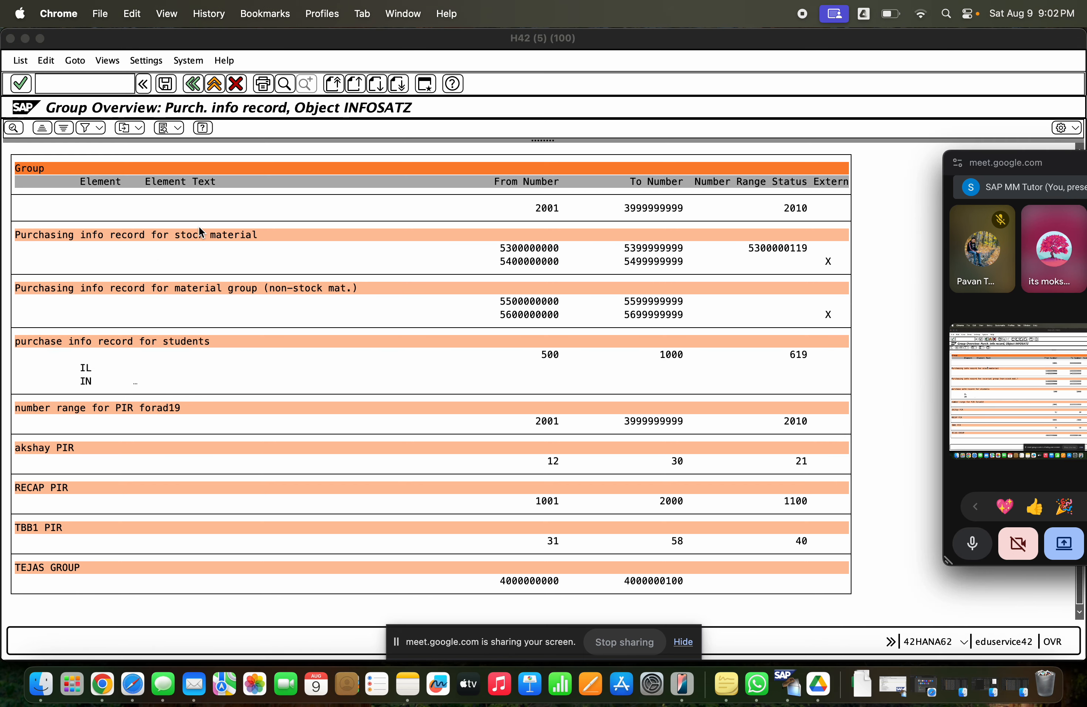
click(191, 88)
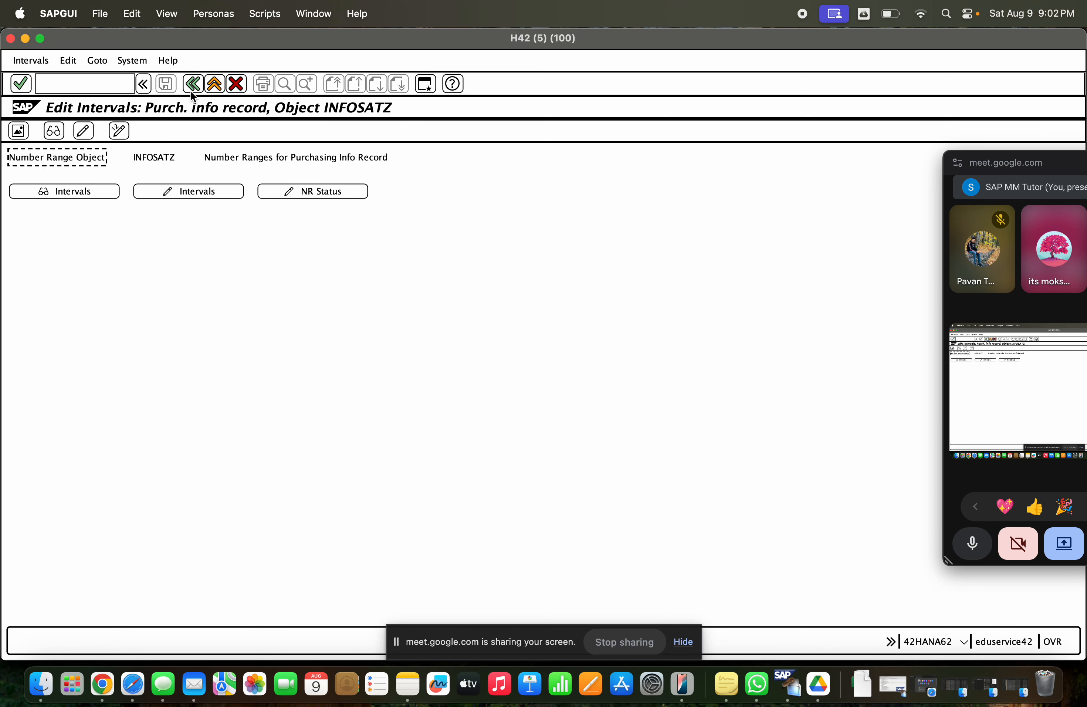
- Try to open the NR status and interval editing for the info record, and return to the implementation guide
click(320, 193)
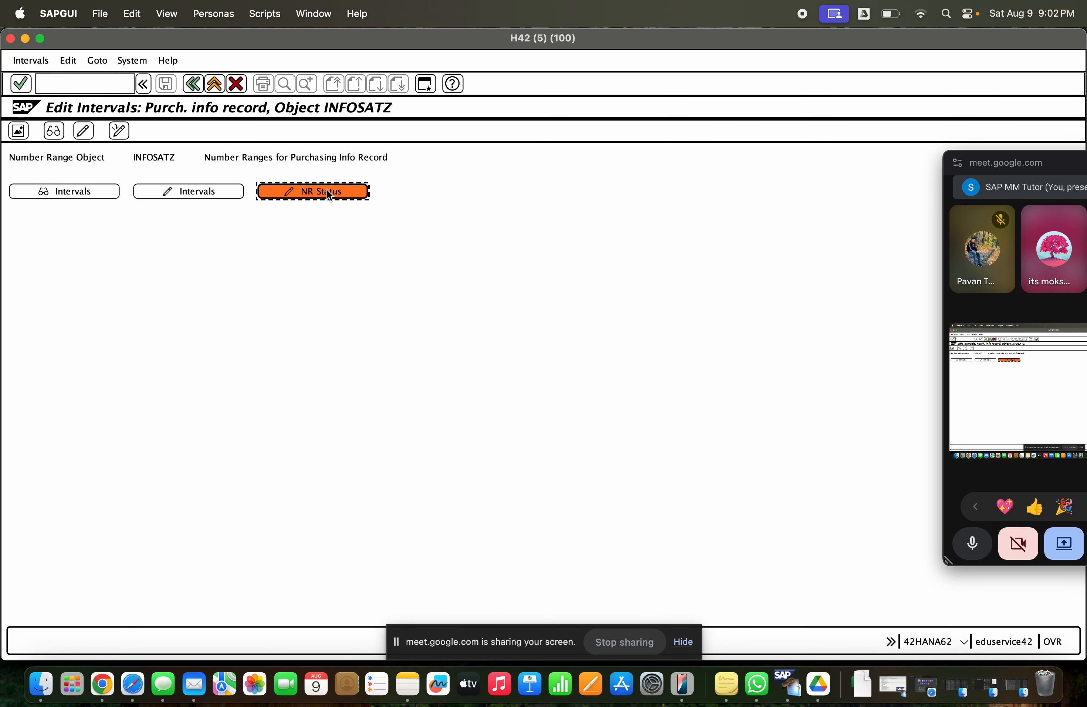
click(91, 129)
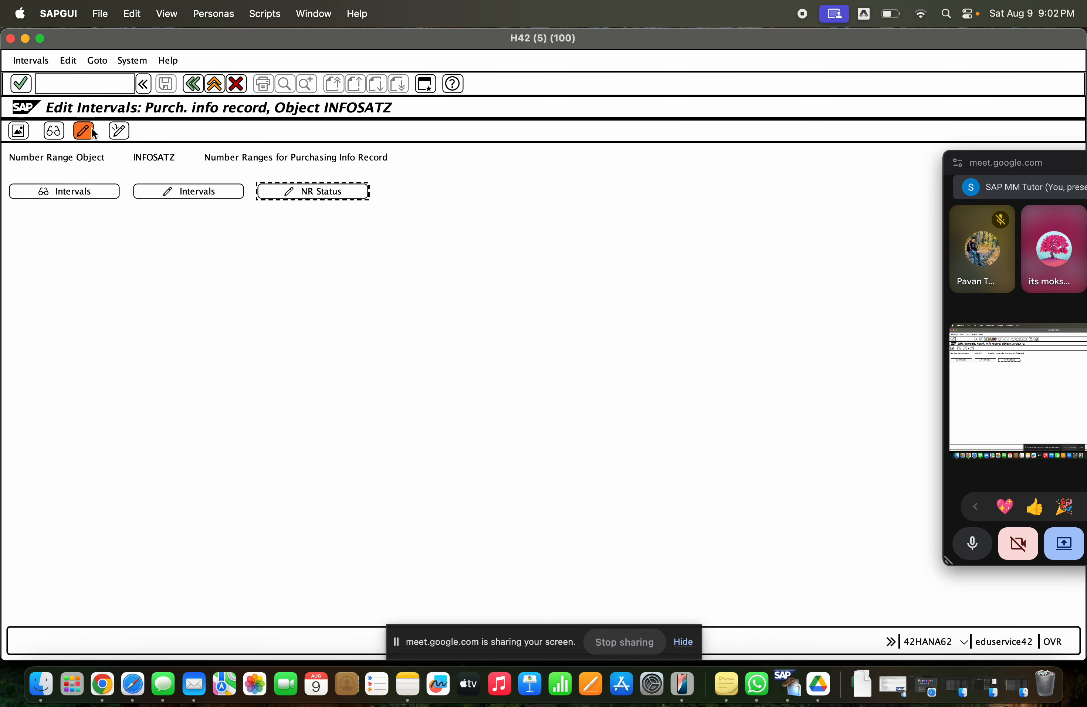
click(196, 90)
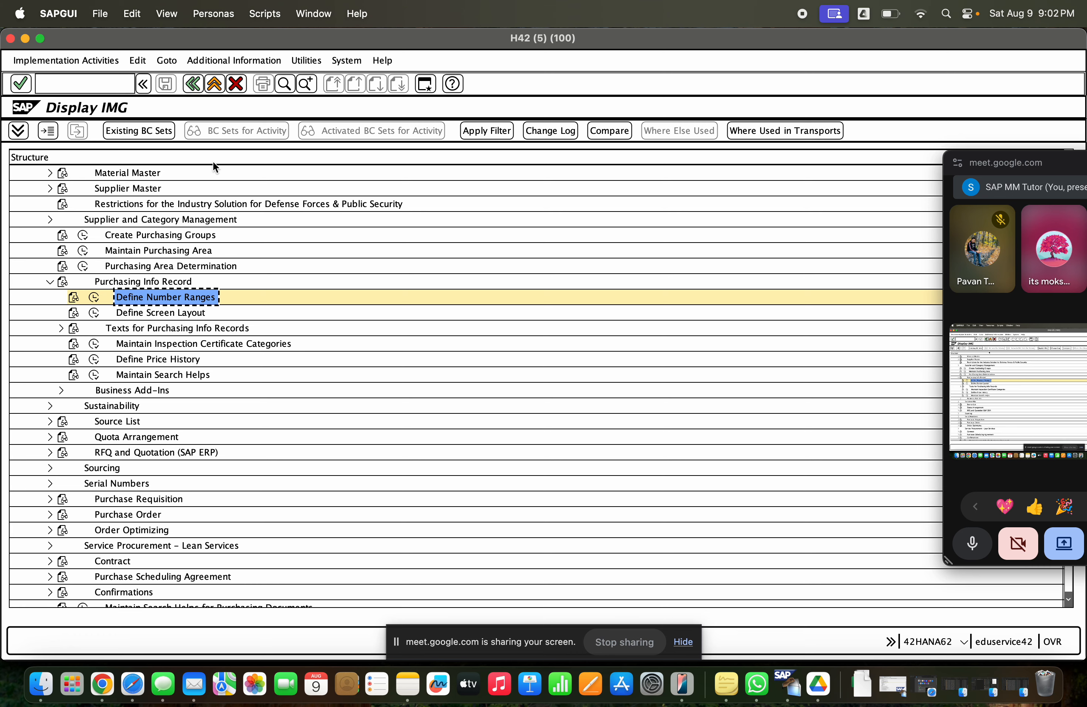
- Open Define Screen Layout for purchasing info records and examine the Basic Data field settings of selection key ME11
click(188, 311)
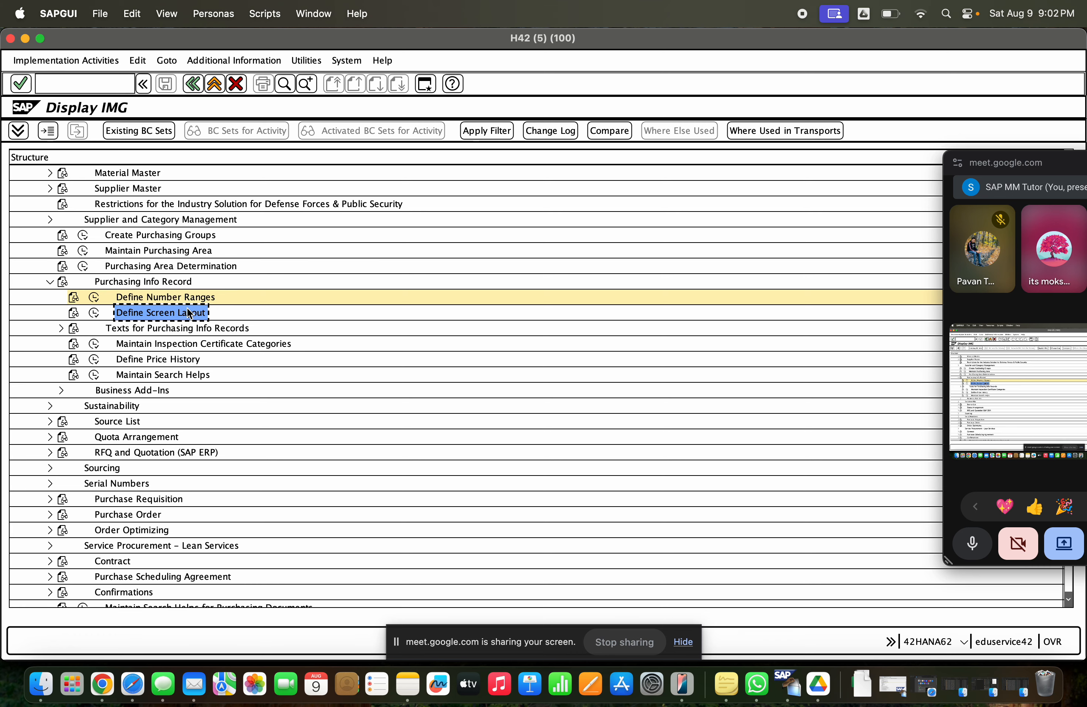
click(95, 313)
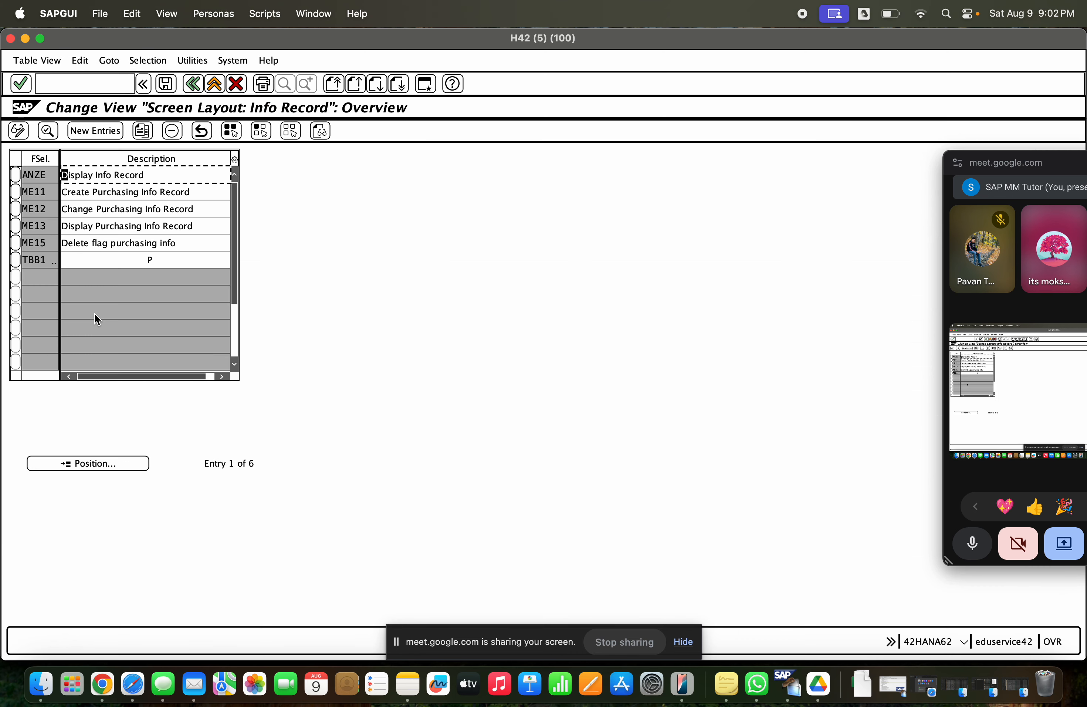
click(91, 192)
double_click(101, 191)
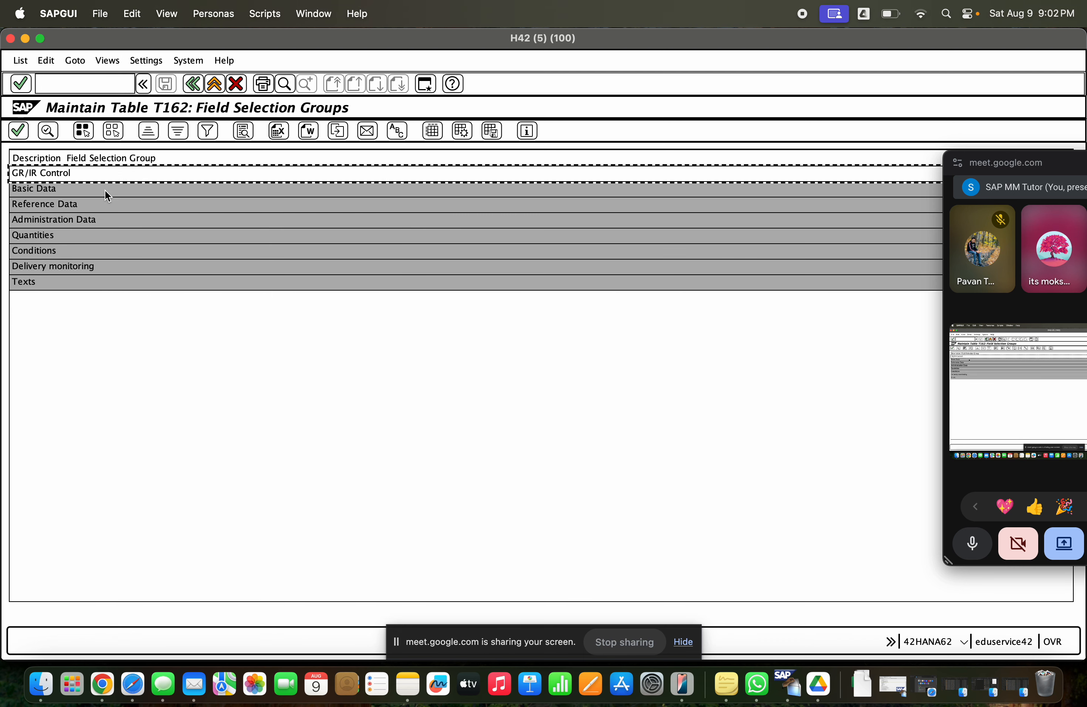
double_click(53, 192)
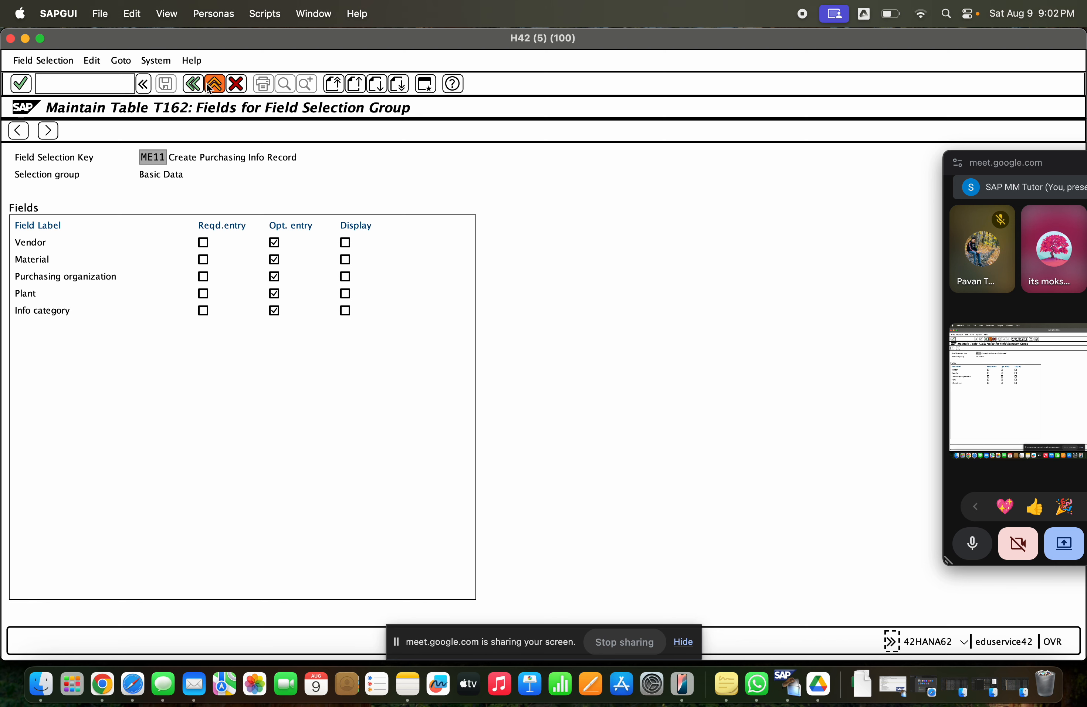
click(113, 211)
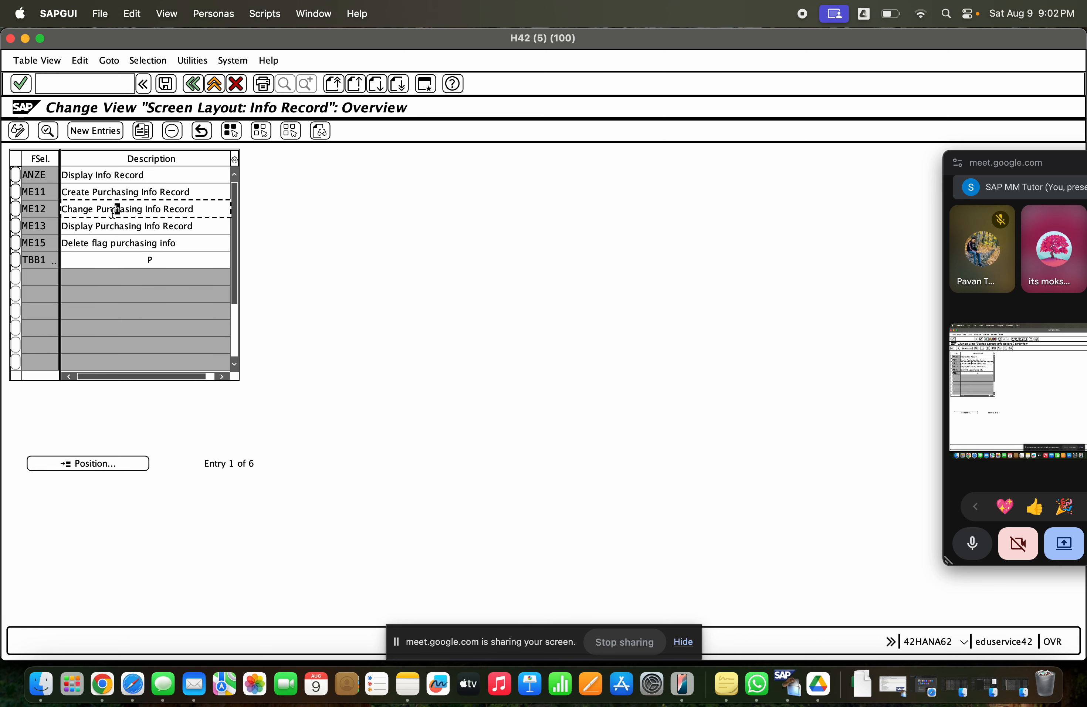
- Examine the Quantities field selection settings of key ME12 for changing purchasing info records, and return to the implementation guide
click(105, 207)
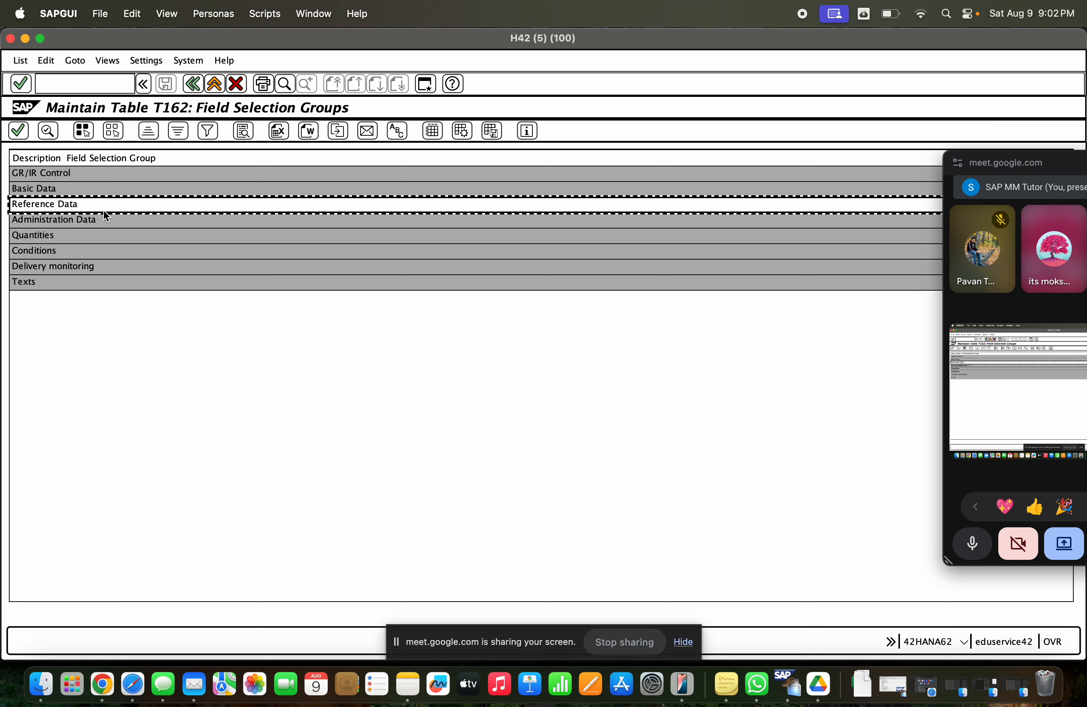
click(99, 192)
click(109, 235)
click(110, 251)
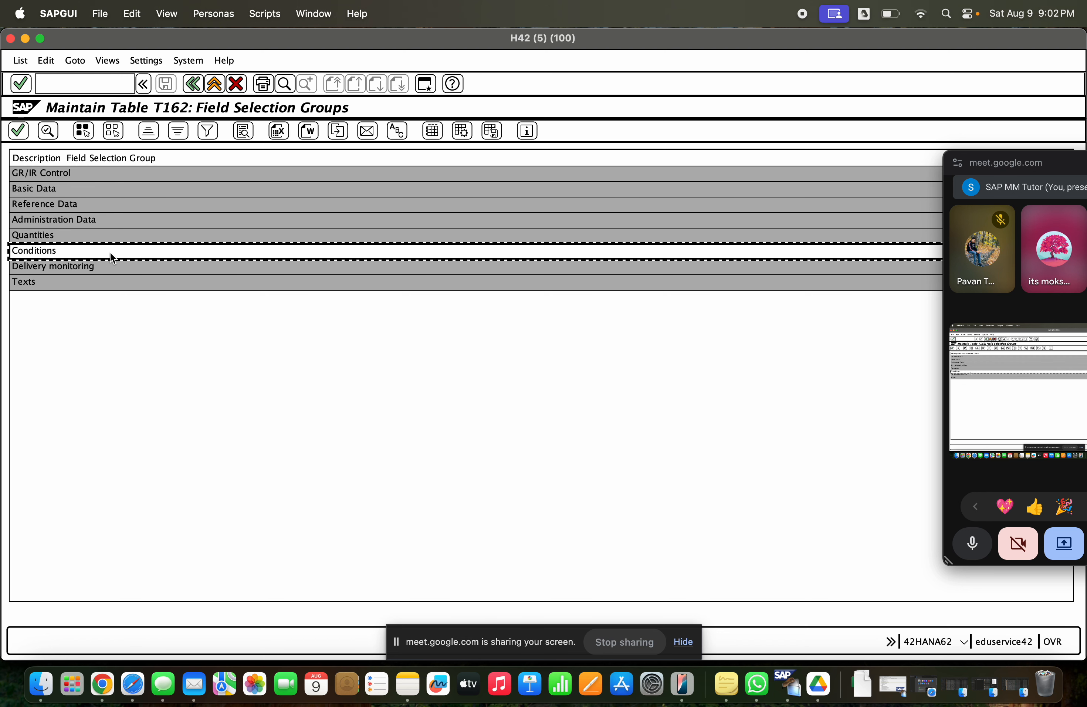
click(104, 235)
double_click(121, 238)
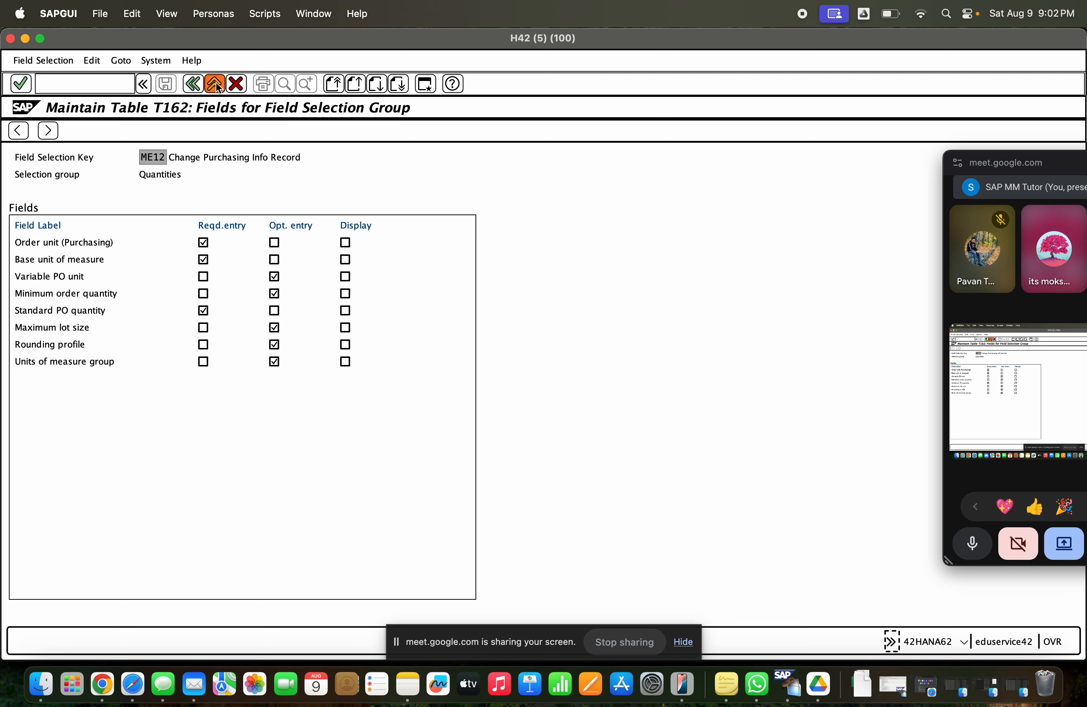
click(201, 81)
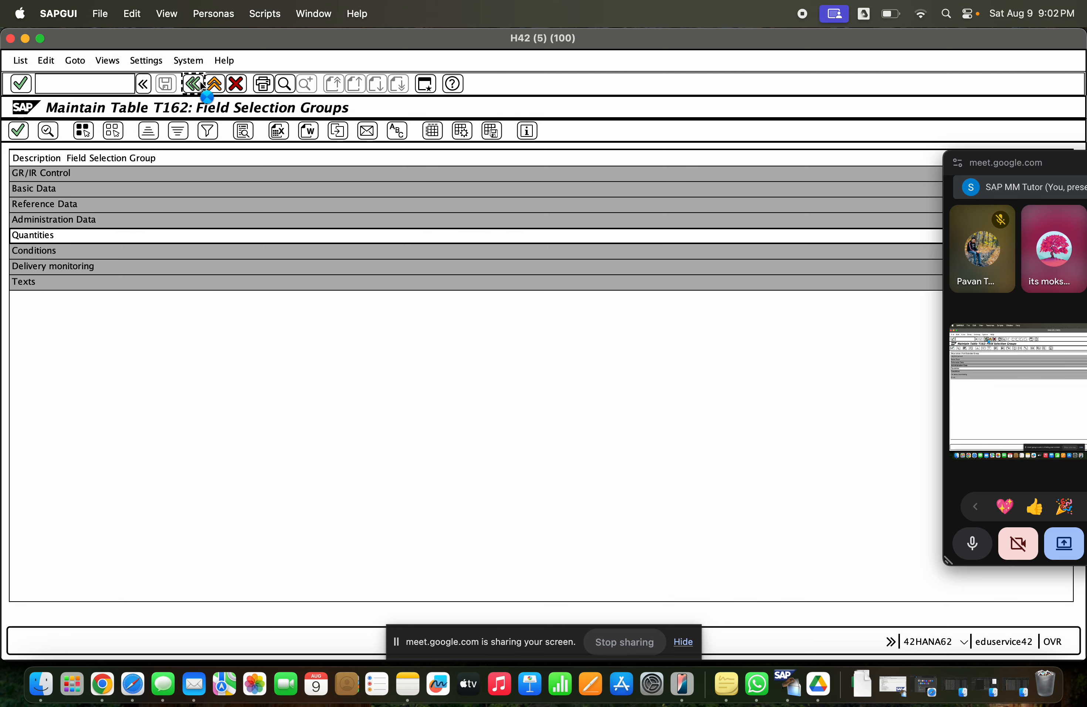
click(194, 84)
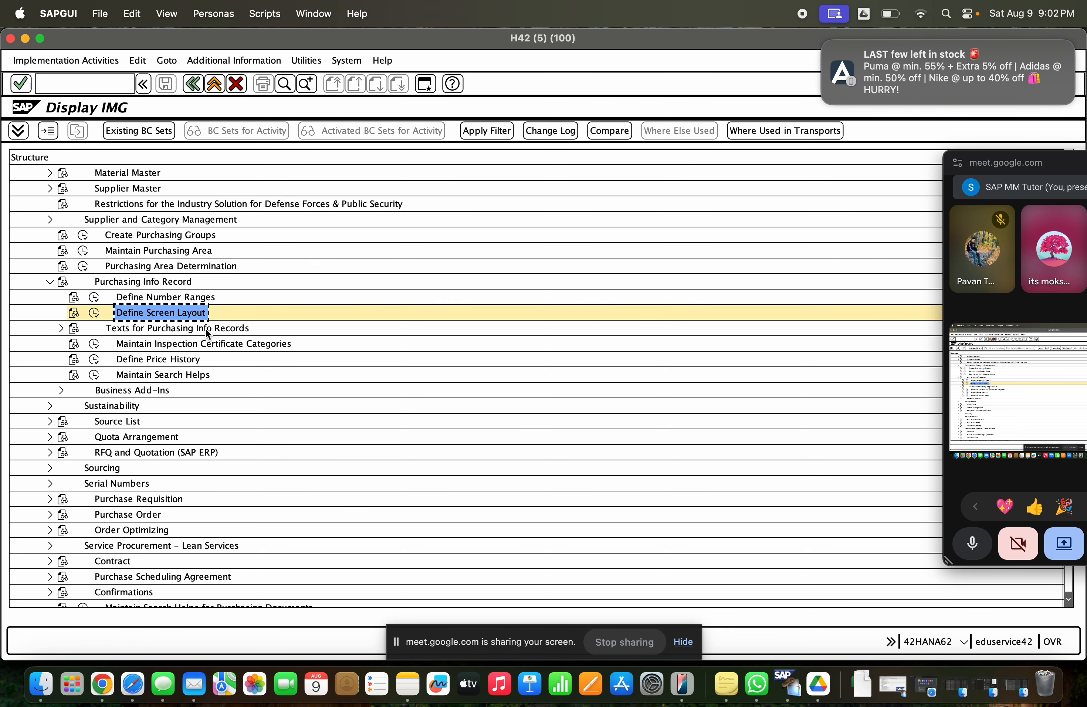
- Expand Texts for Purchasing Info Records, review the text types under Define Texts, and return to the implementation guide
click(206, 328)
click(60, 328)
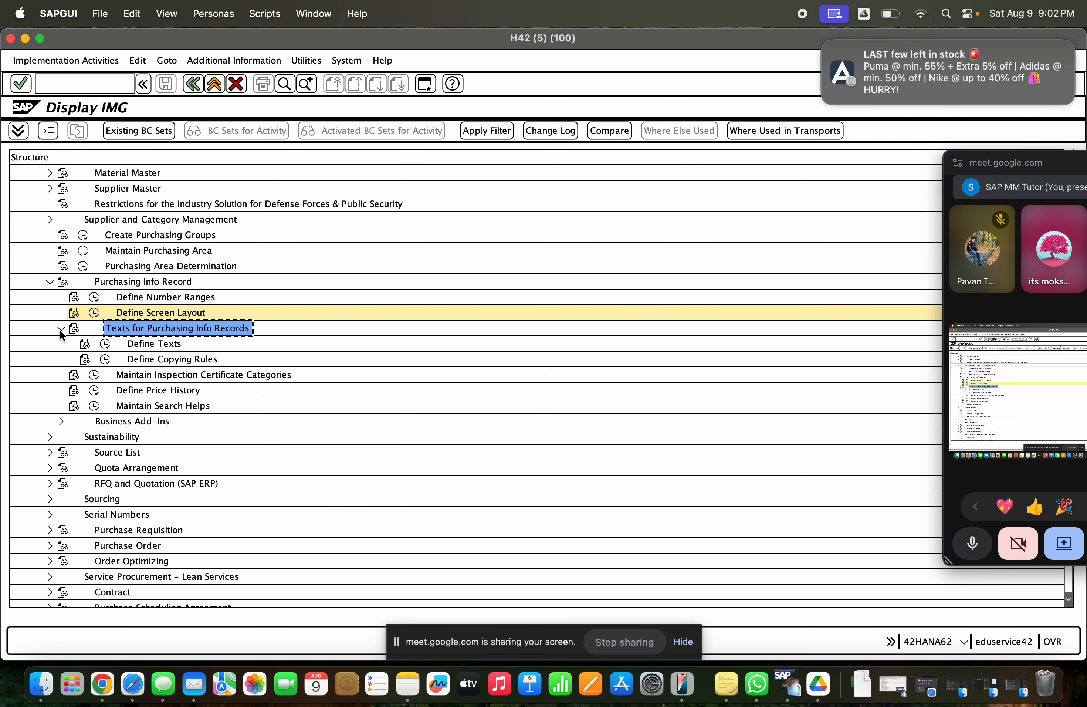
click(137, 344)
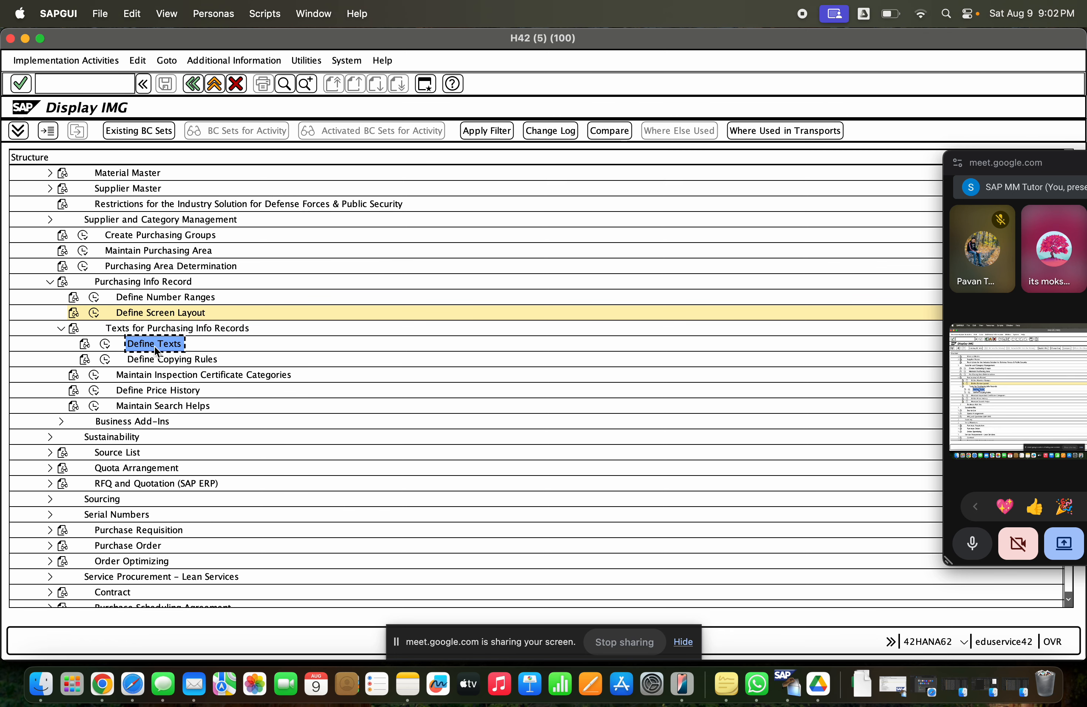
click(106, 344)
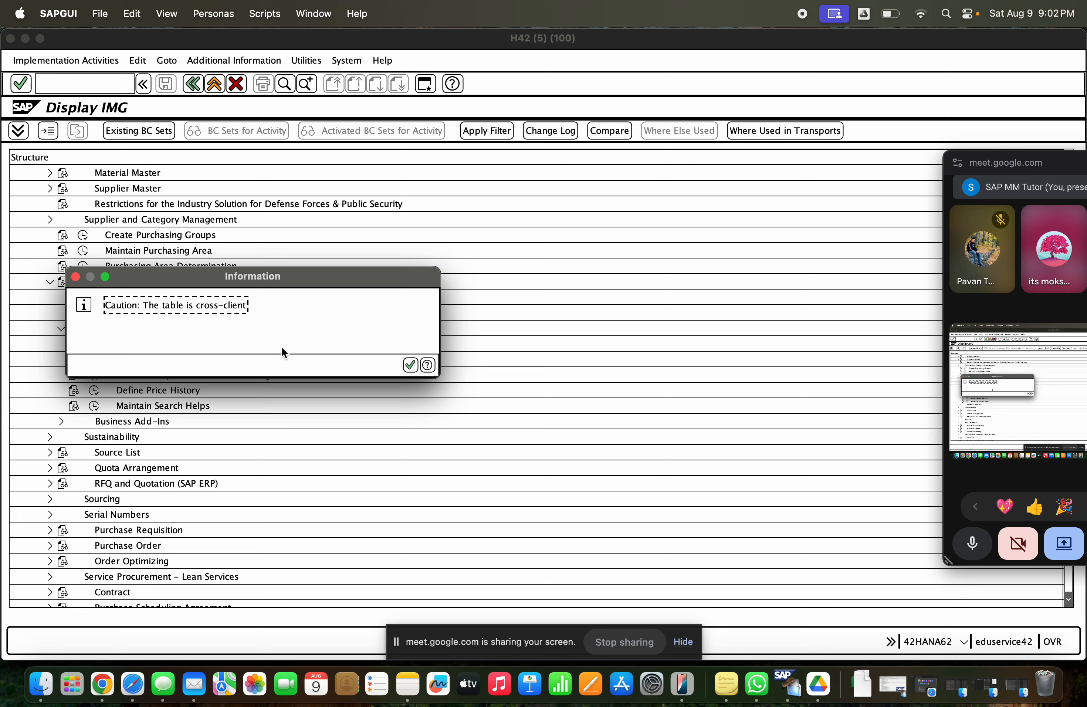
click(410, 365)
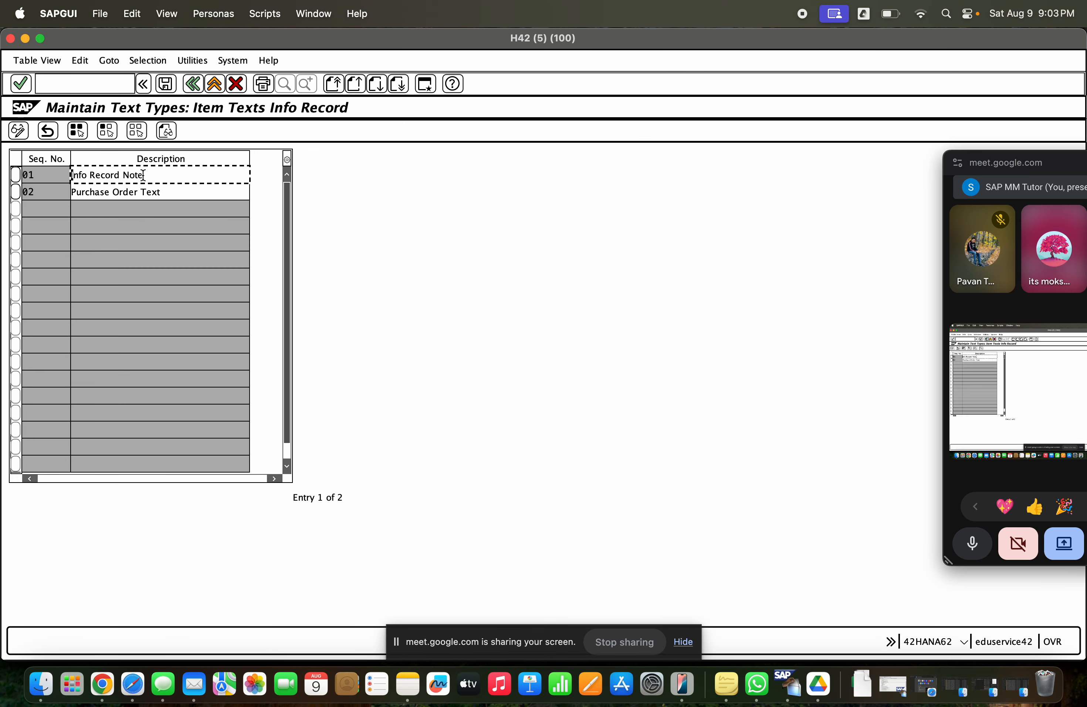
click(155, 190)
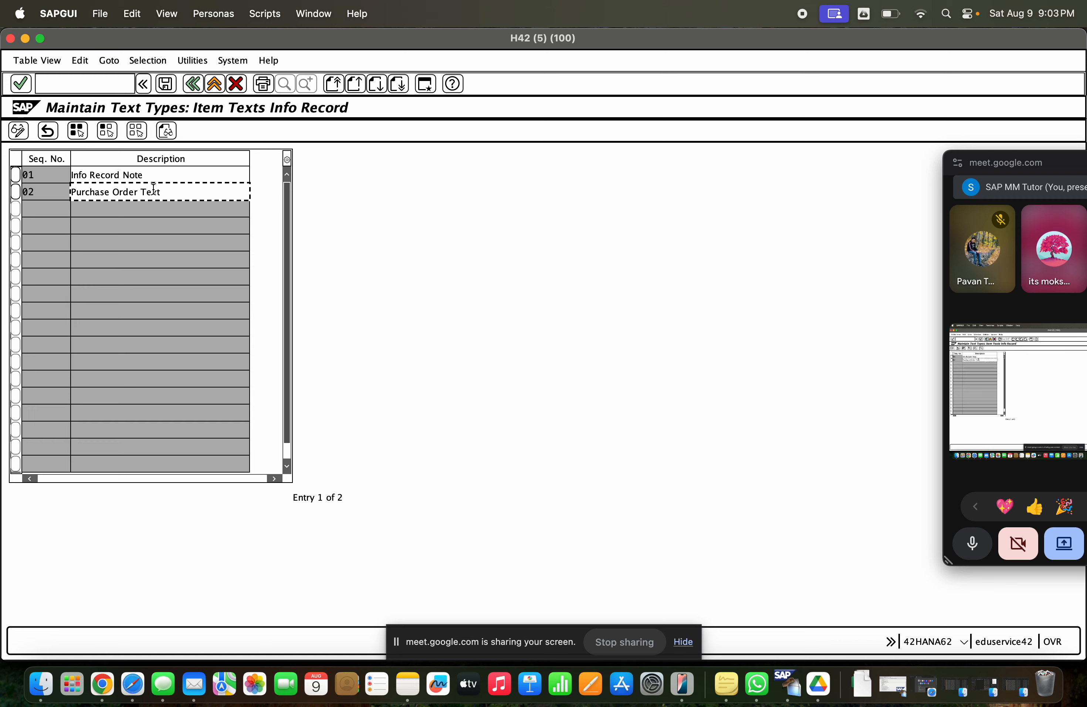
click(170, 177)
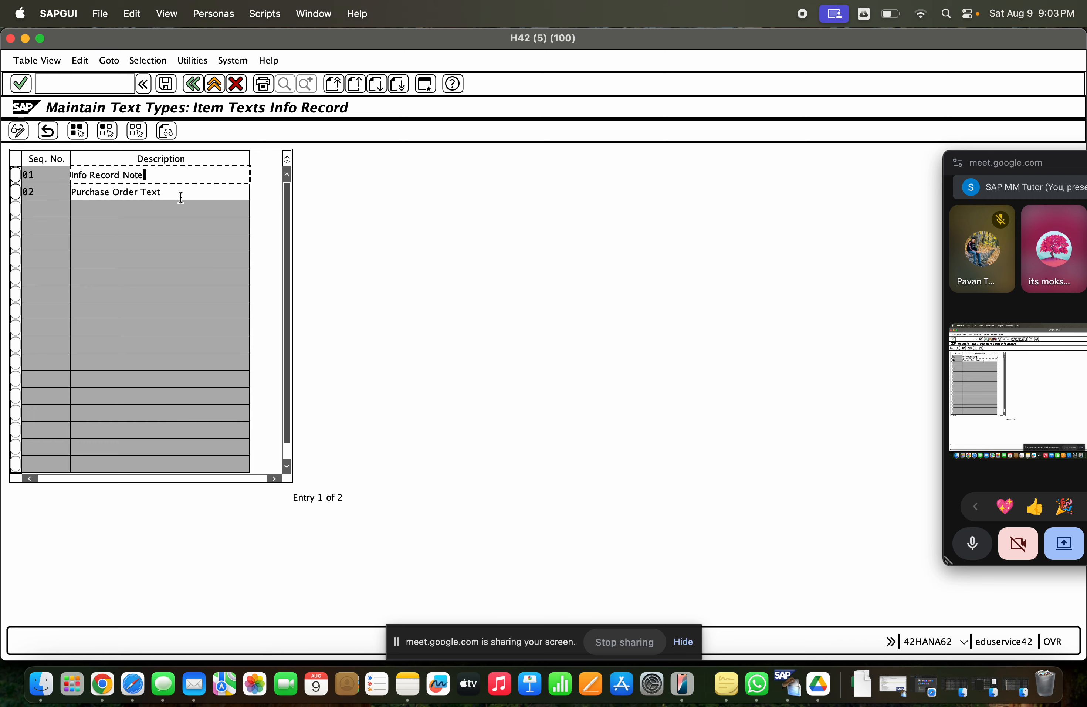
click(195, 88)
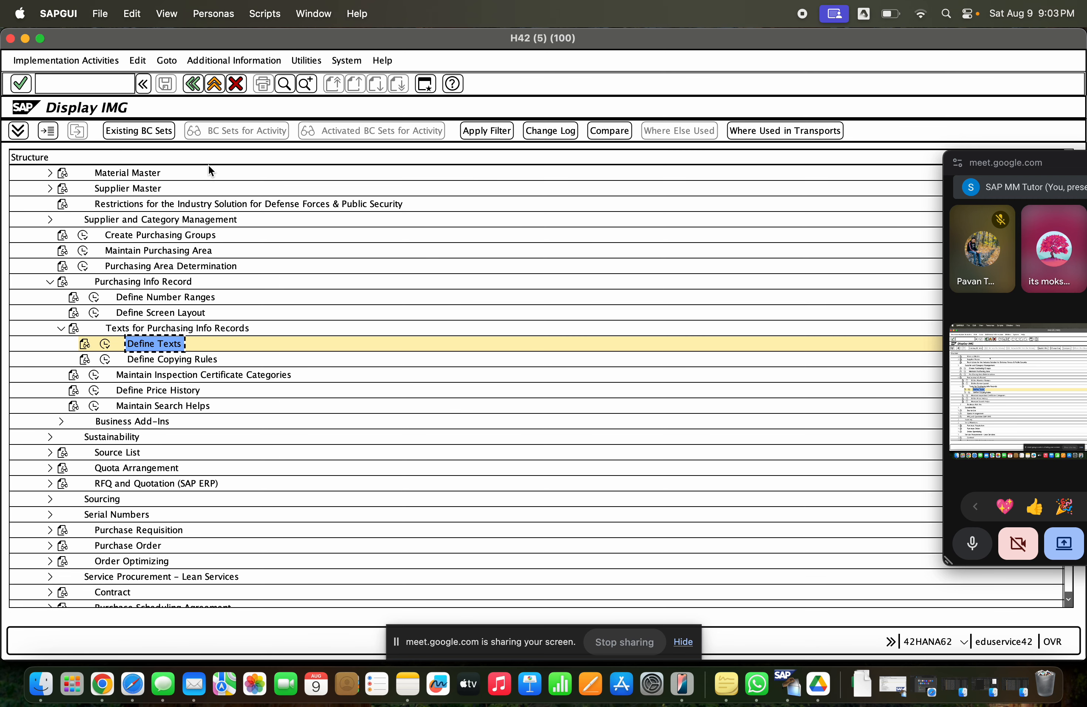
- Open Define Copying Rules for info record texts and display the text linkages of the Info Record Note type
click(182, 361)
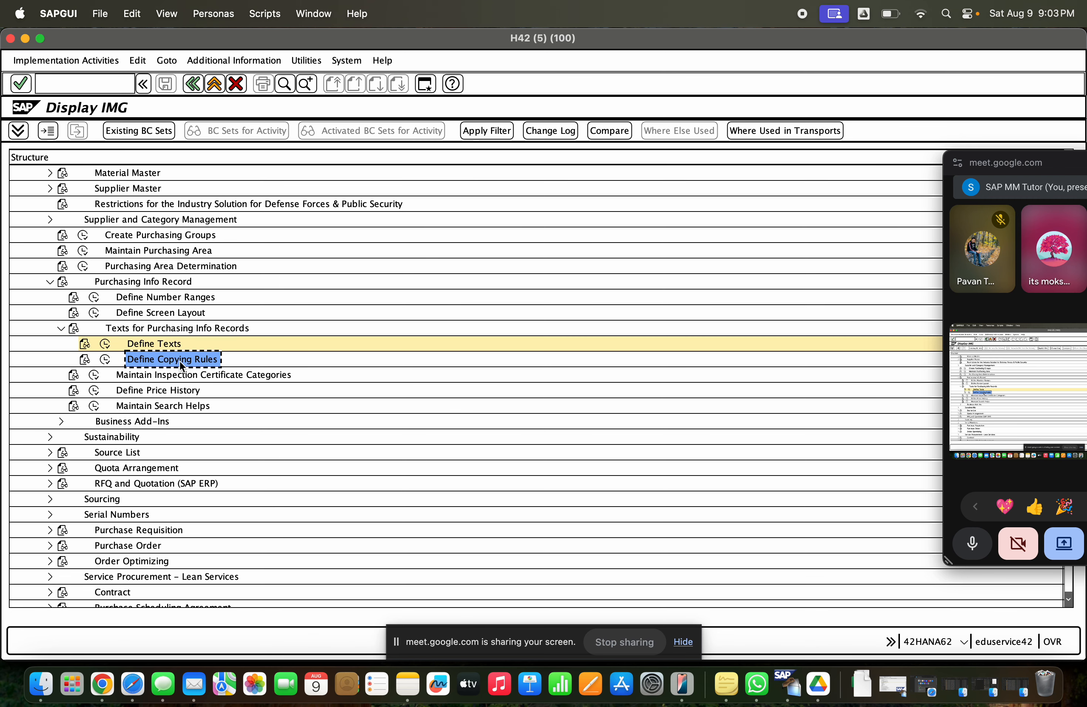
click(106, 361)
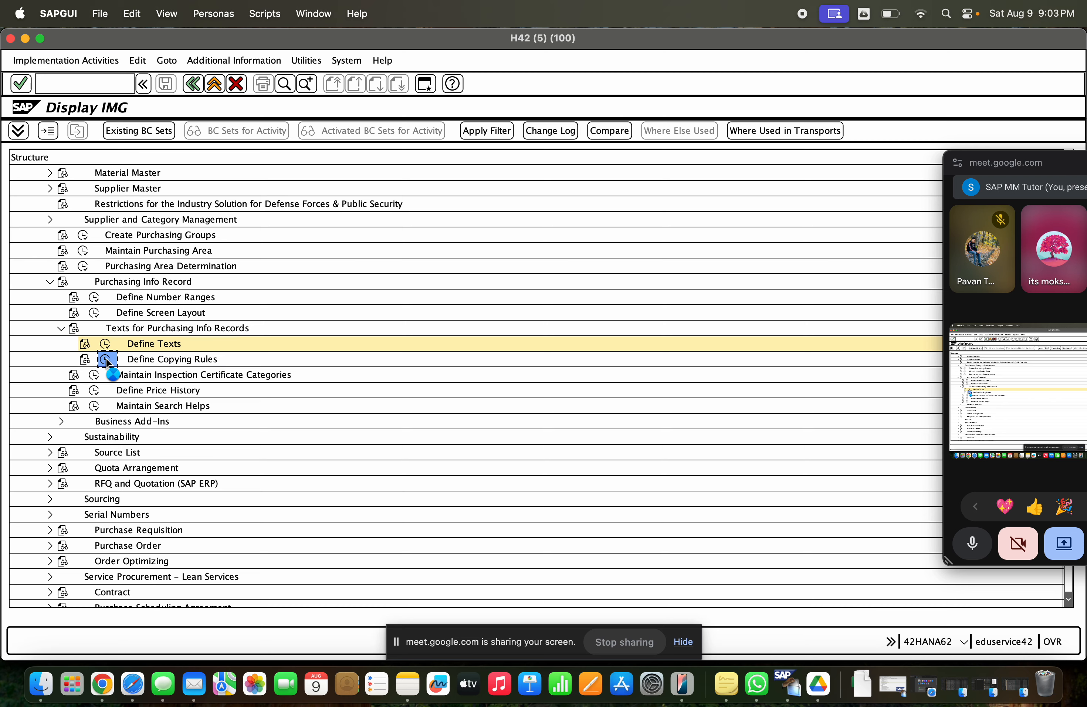
click(237, 174)
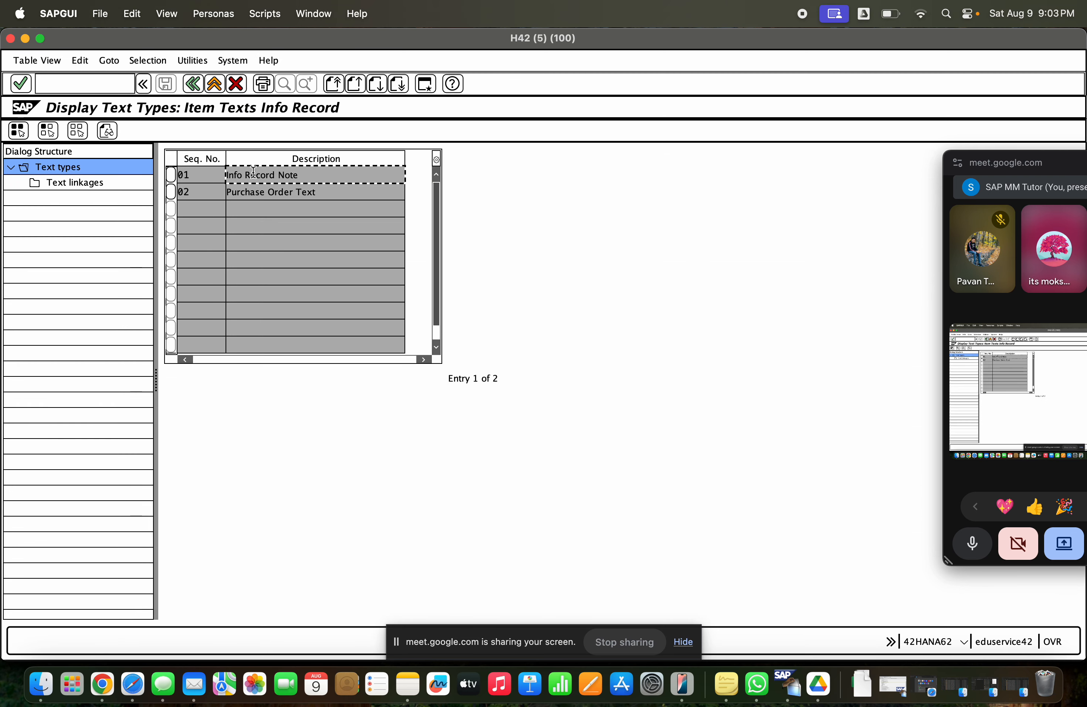
click(171, 176)
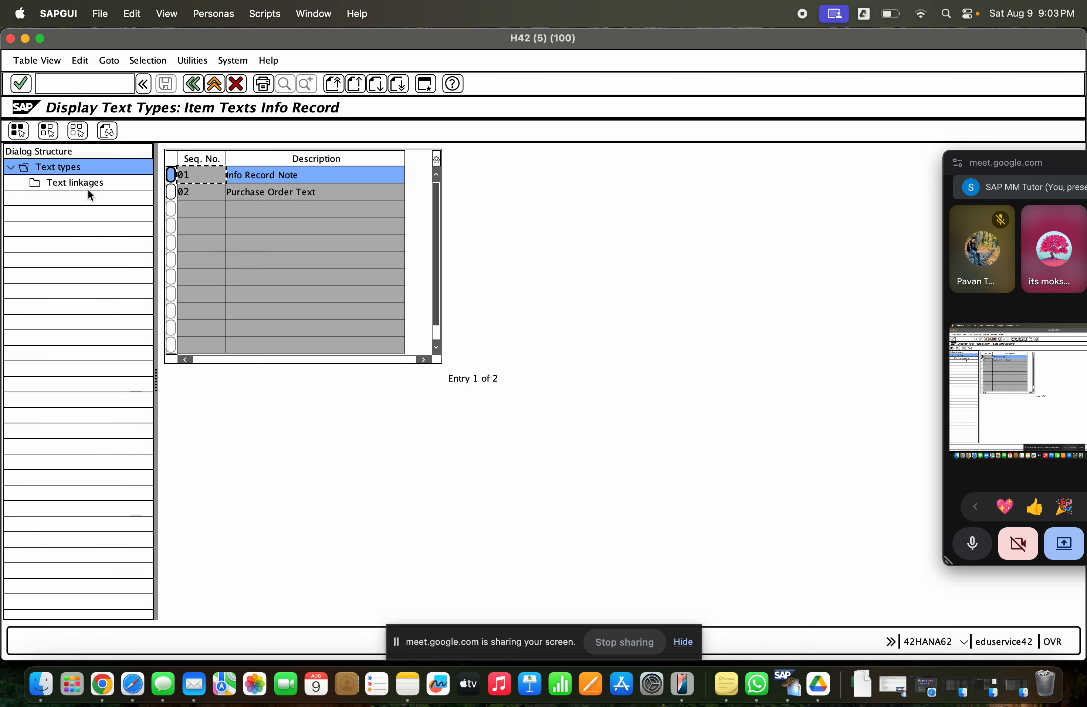
double_click(80, 182)
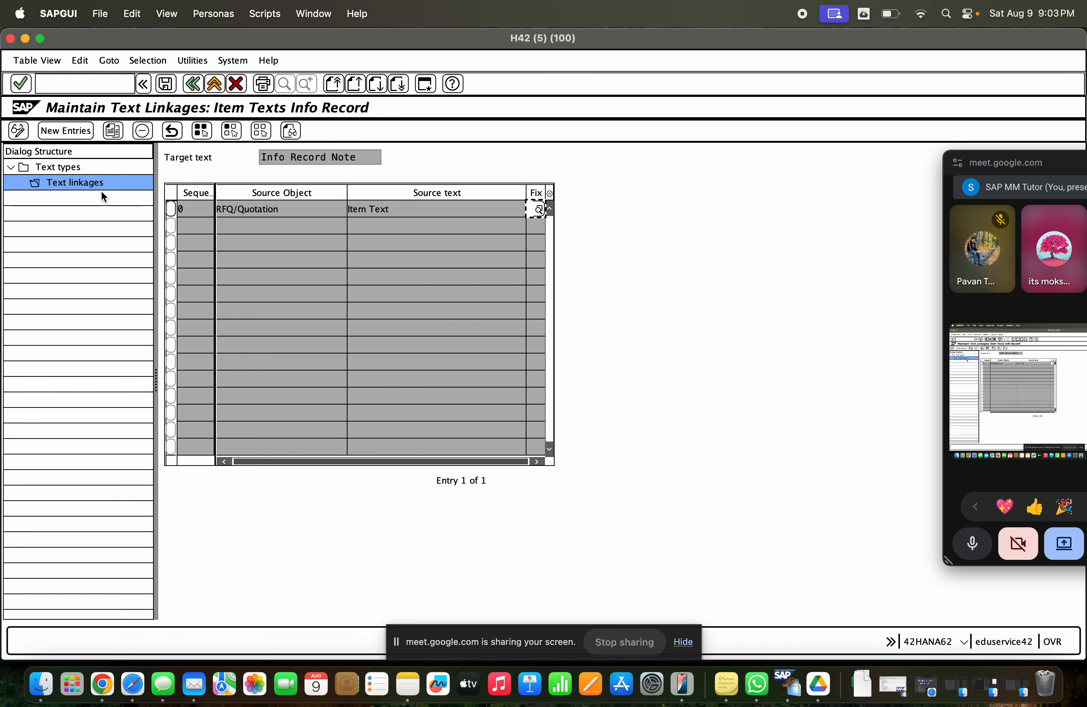
- Examine the RFQ/Quotation linkage and the possible values of its Fixed indicator, leaving the indicator unchanged
click(278, 210)
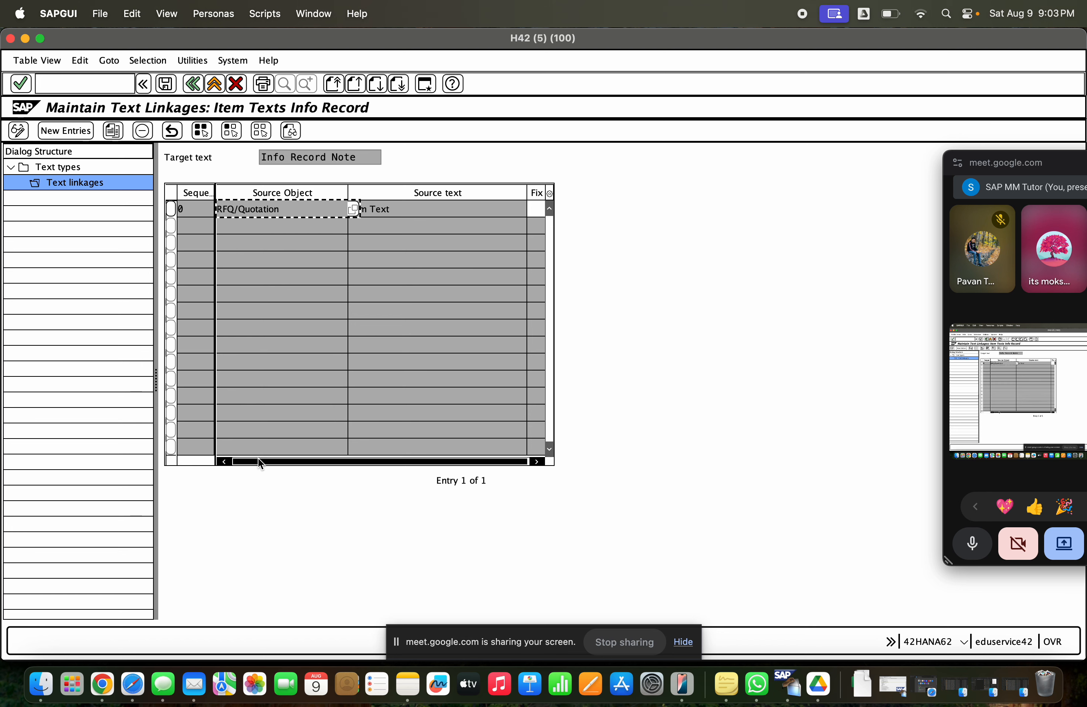
drag(279, 463, 330, 462)
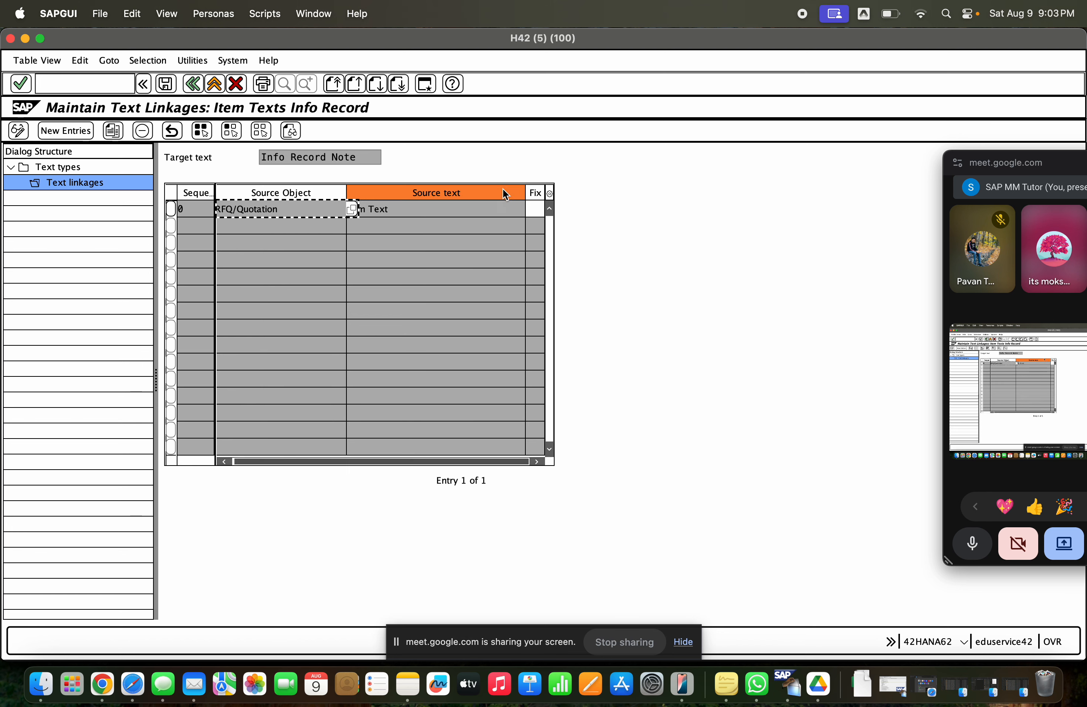
click(534, 209)
click(538, 208)
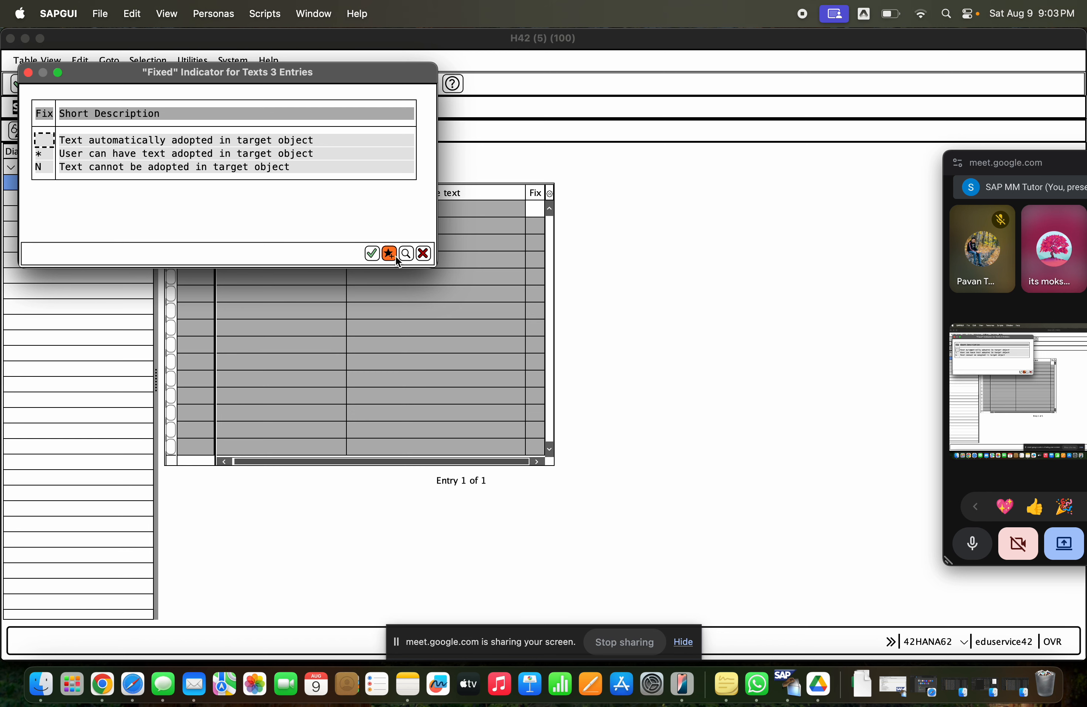
click(424, 253)
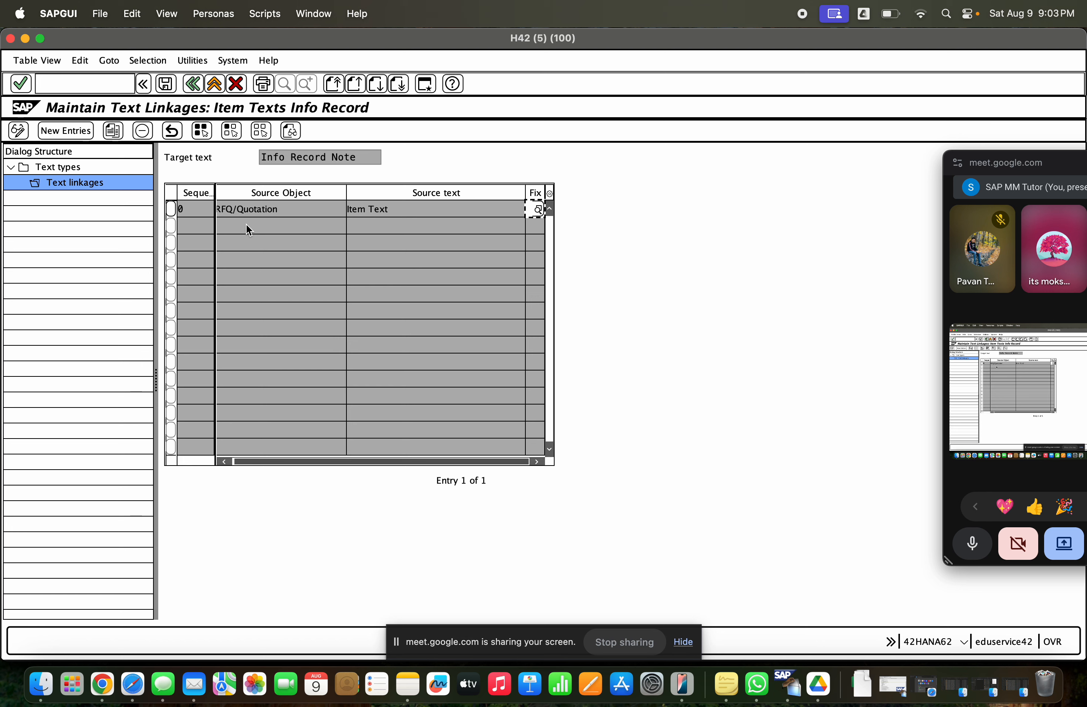
- Review the source objects available for a new text linkage, discard the entry and return to the implementation guide
click(66, 131)
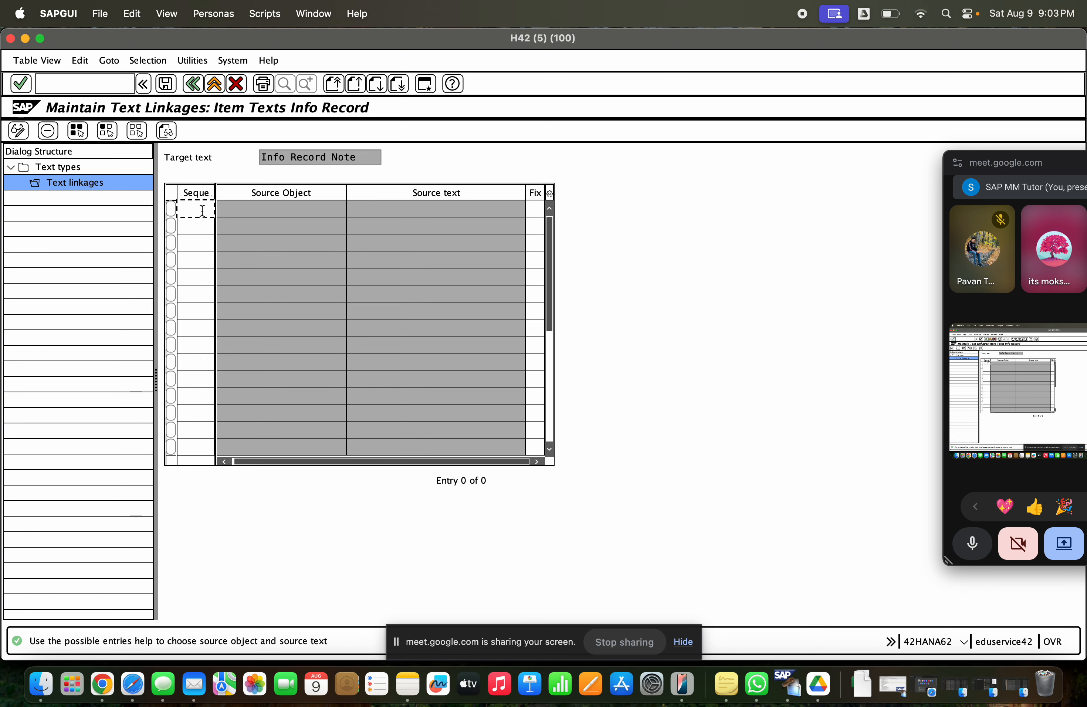
click(292, 212)
click(412, 209)
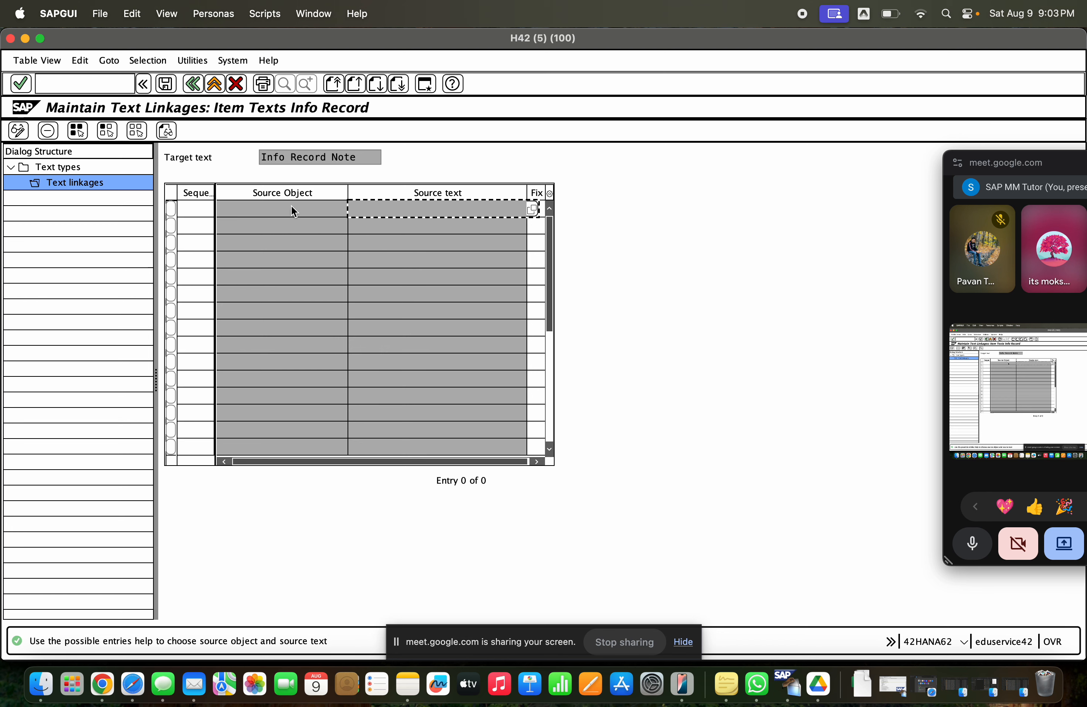
click(292, 211)
click(353, 208)
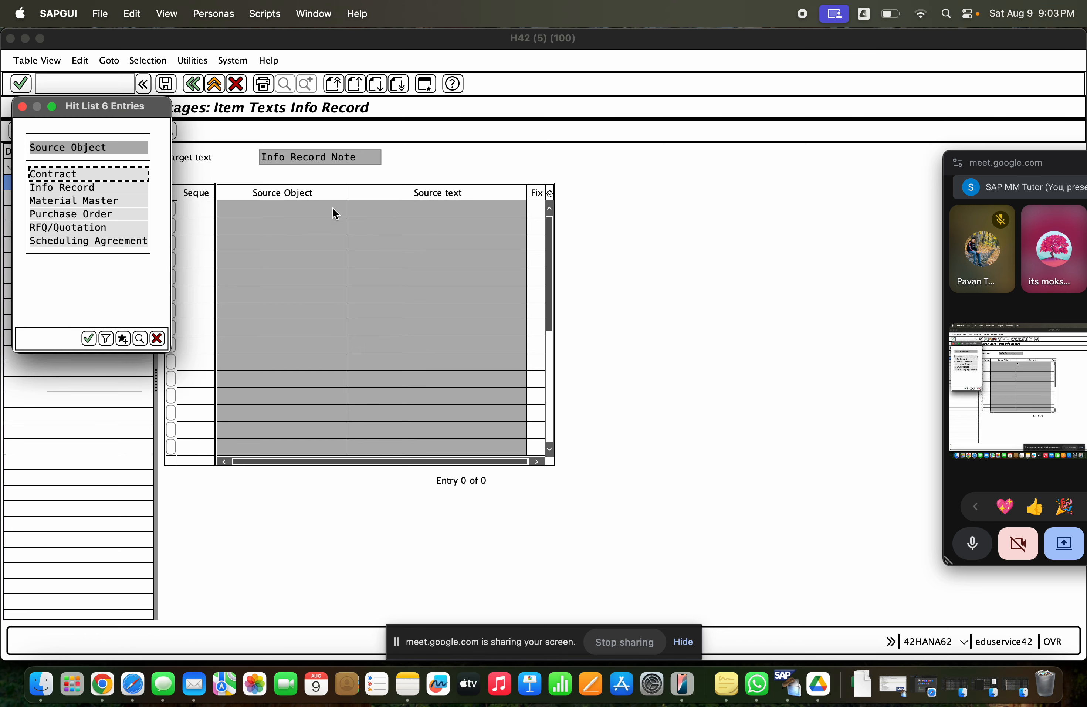
click(66, 187)
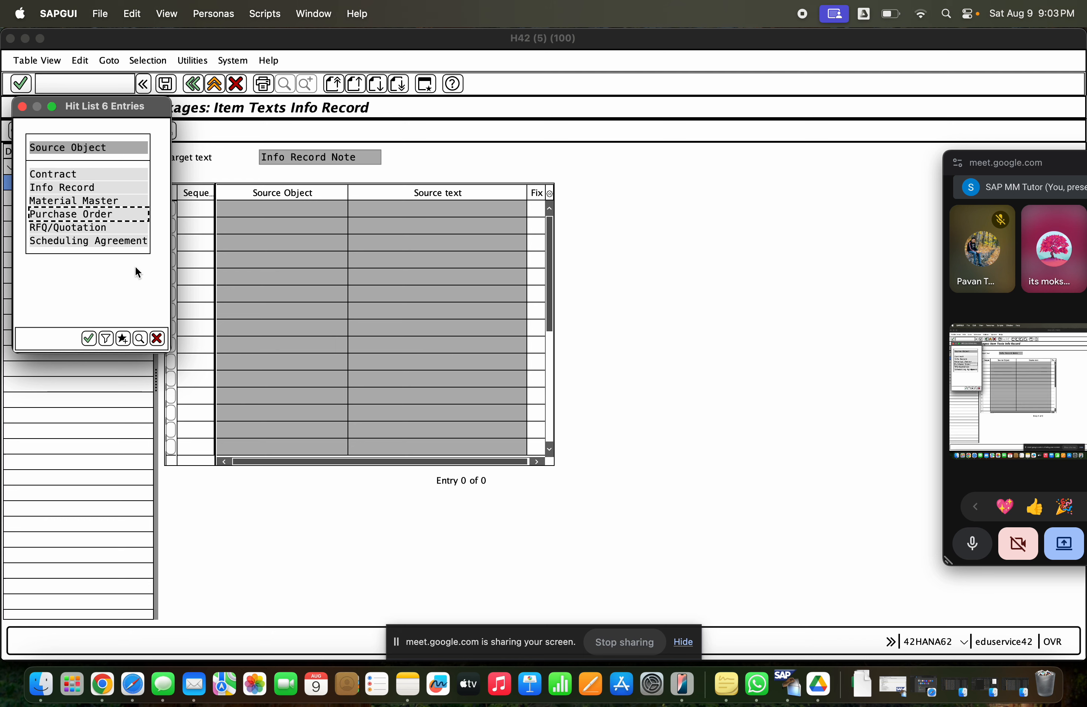
click(157, 338)
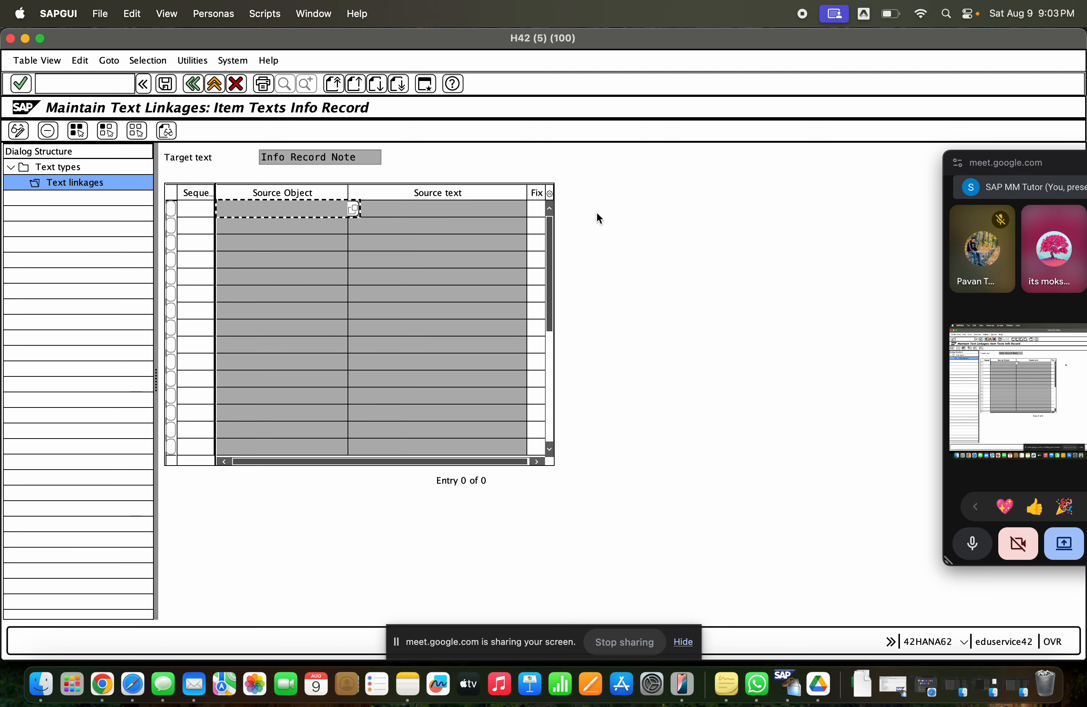
click(194, 84)
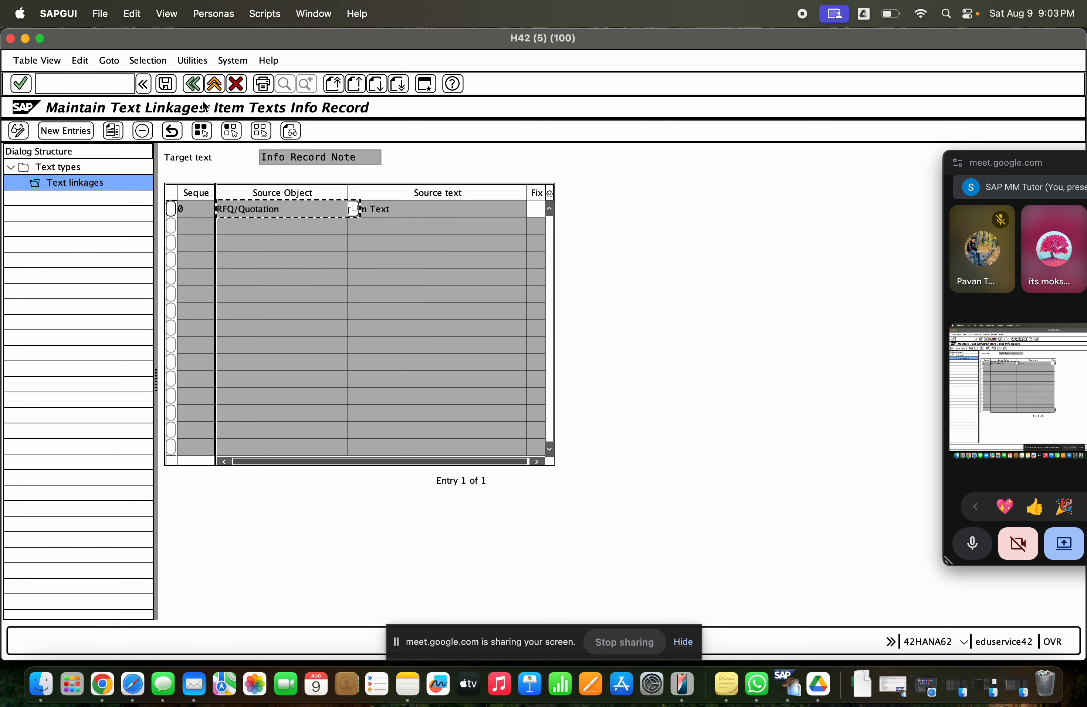
click(209, 86)
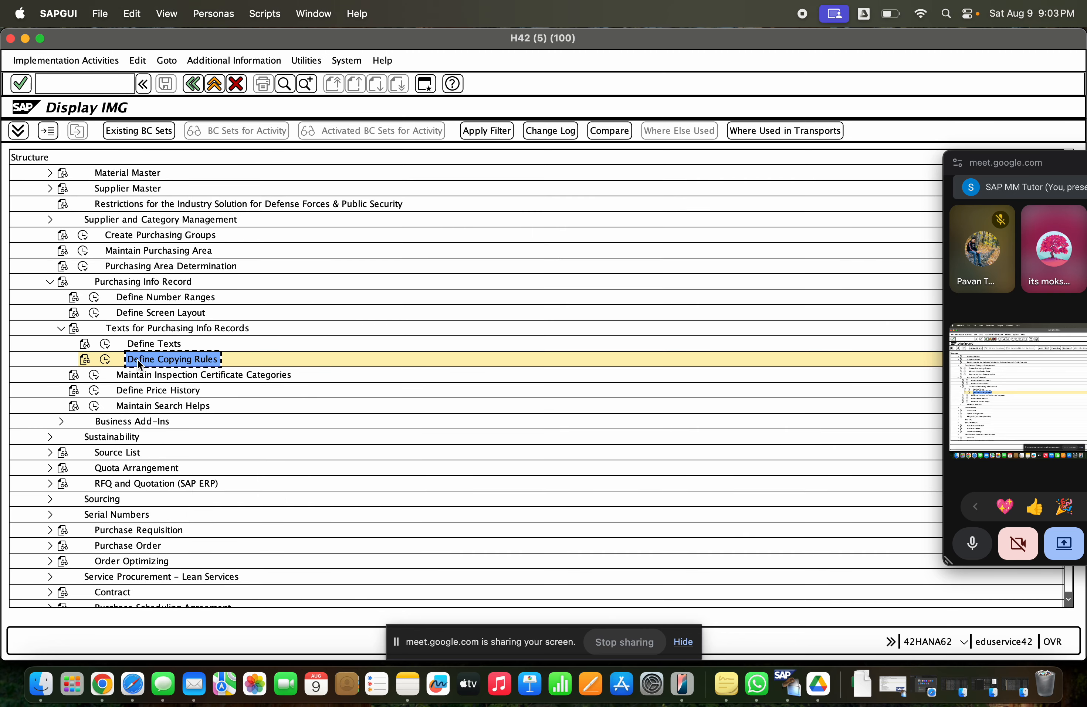
- Read the Define Copying Rules documentation and its linked purchase order definition, and return to the implementation guide
click(86, 361)
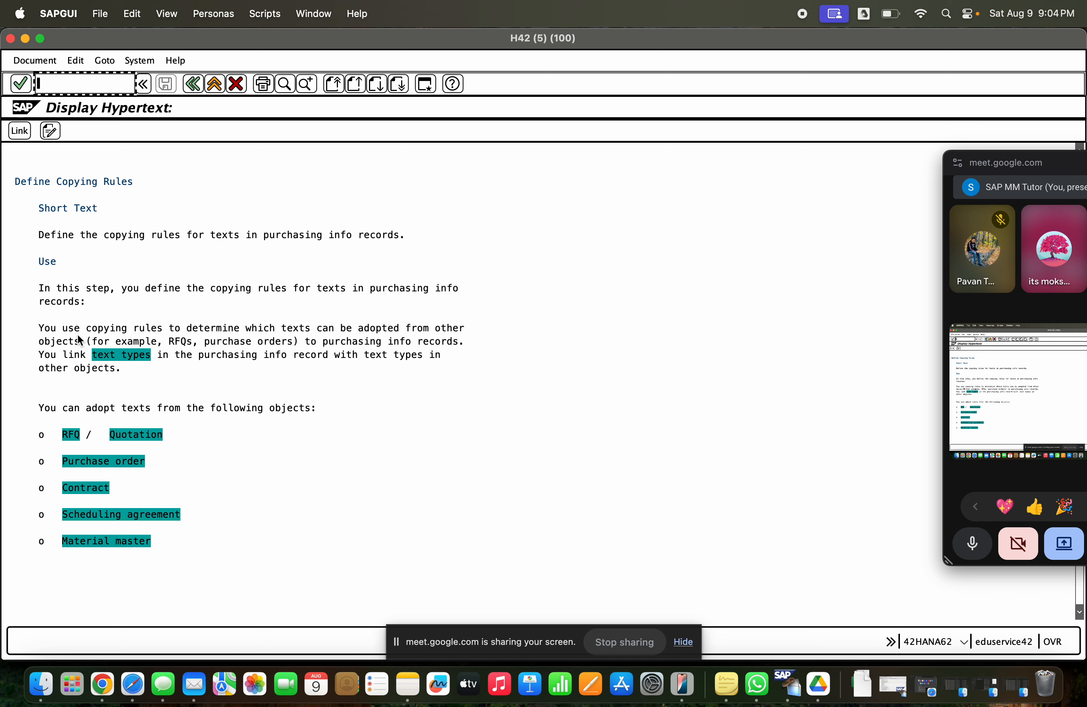
click(135, 462)
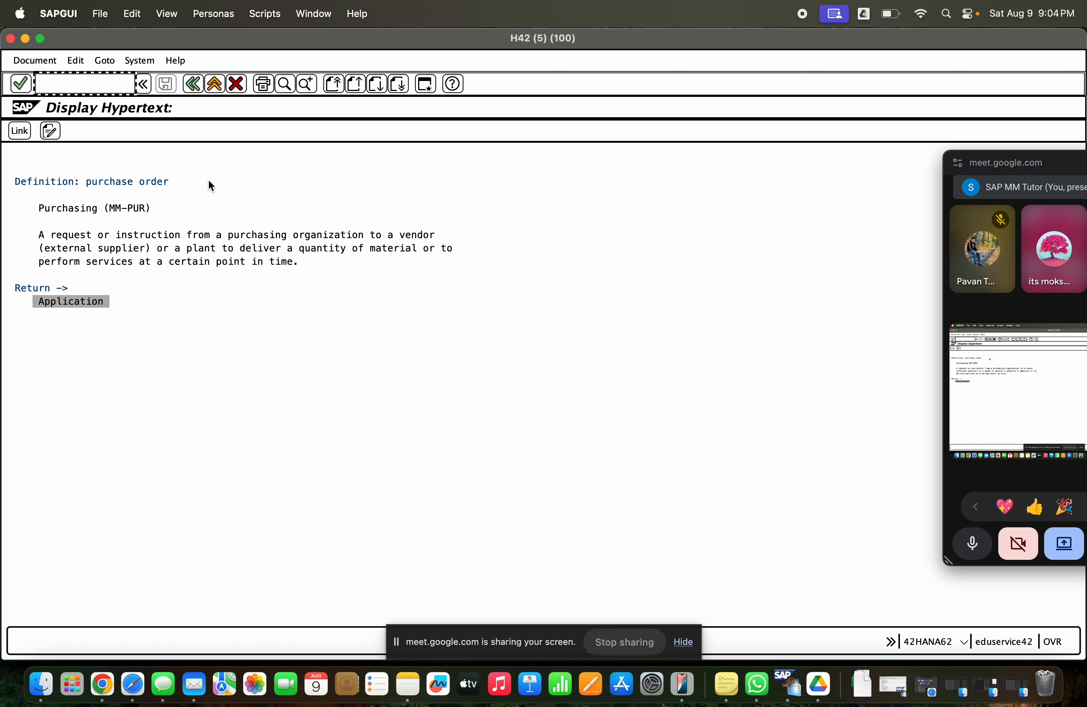
click(192, 91)
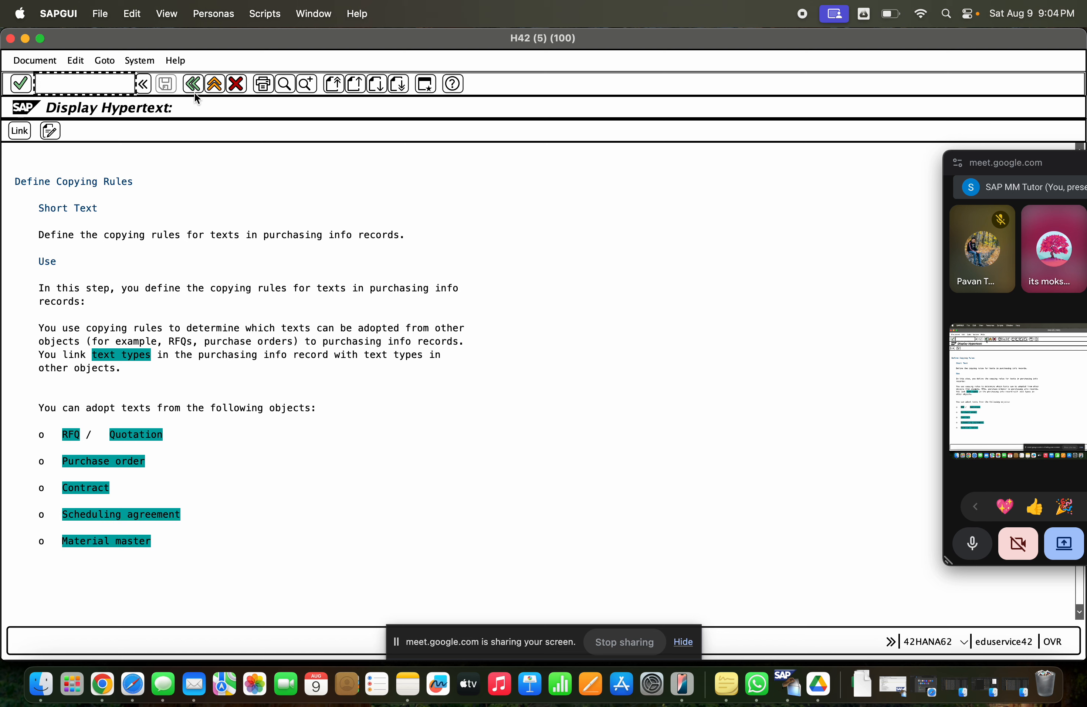
drag(216, 288, 237, 288)
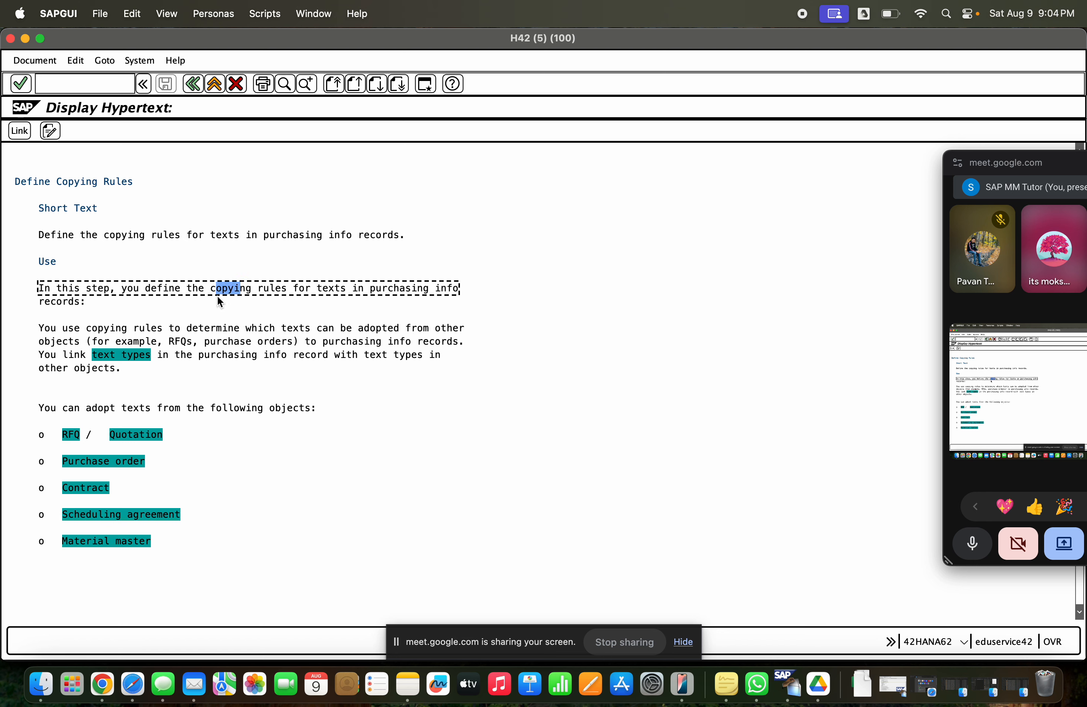
click(219, 298)
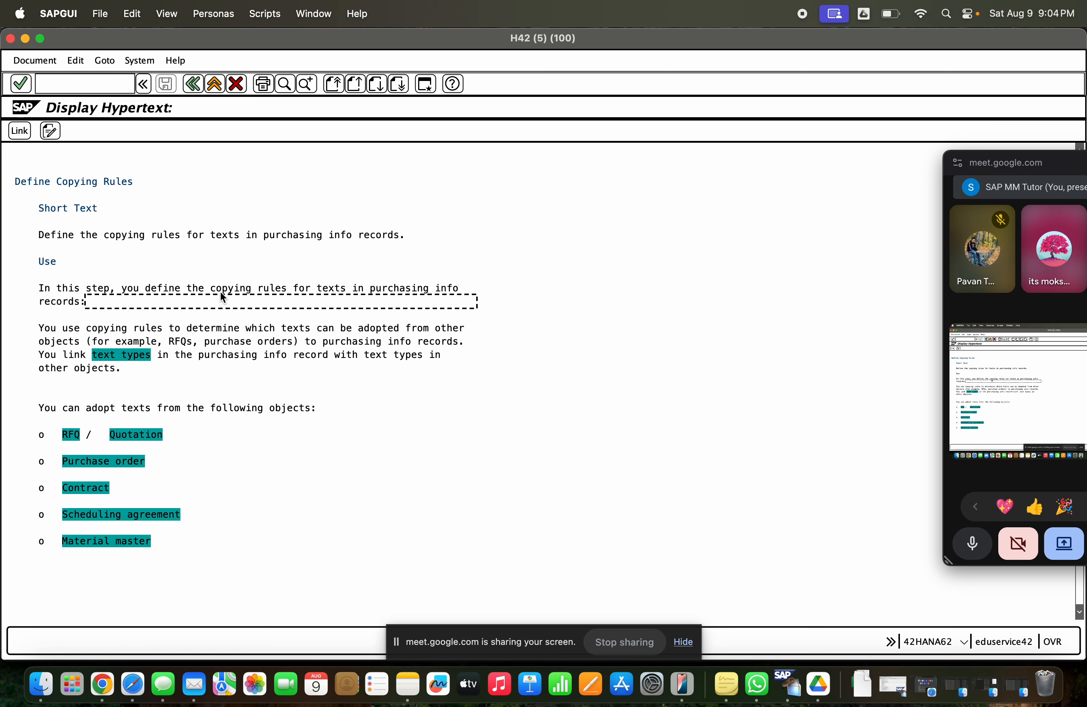
click(190, 90)
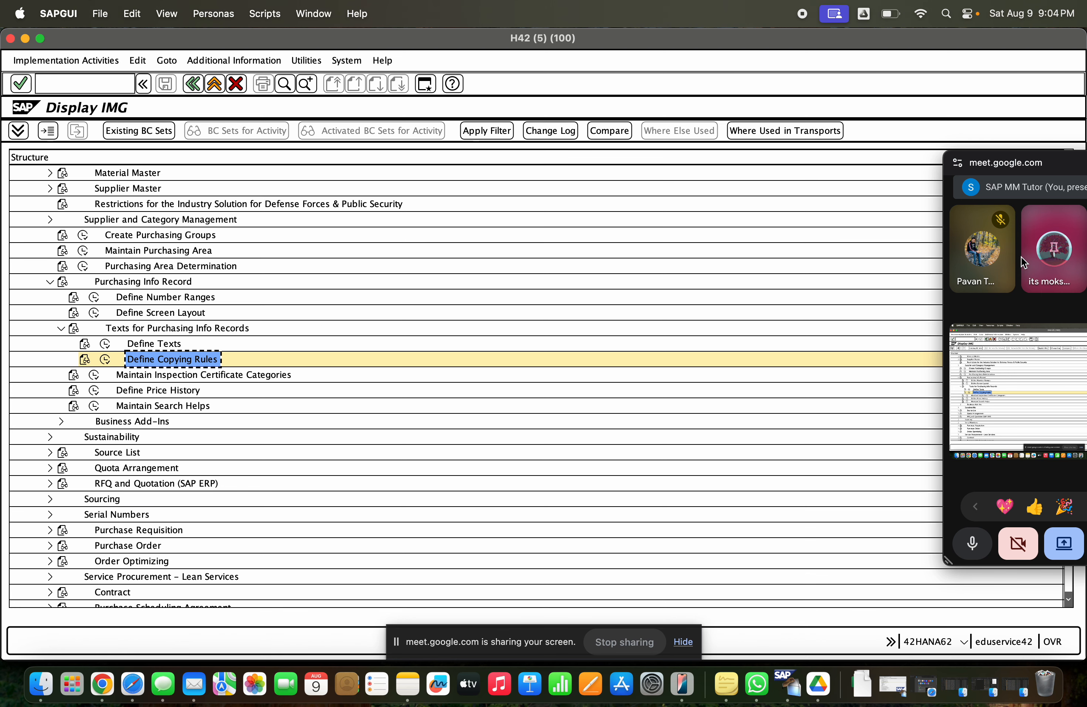
scroll(702, 413, down, 3)
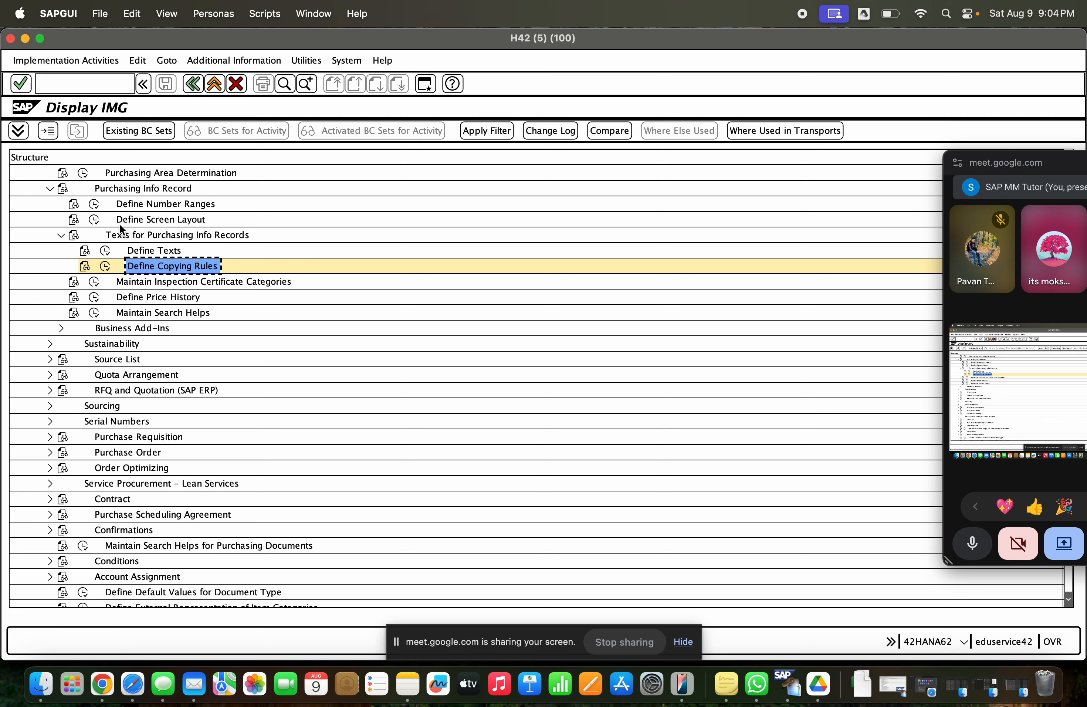
- Collapse the Purchasing Info Record section and expand Source List with its Business Add-Ins in the implementation guide
click(58, 234)
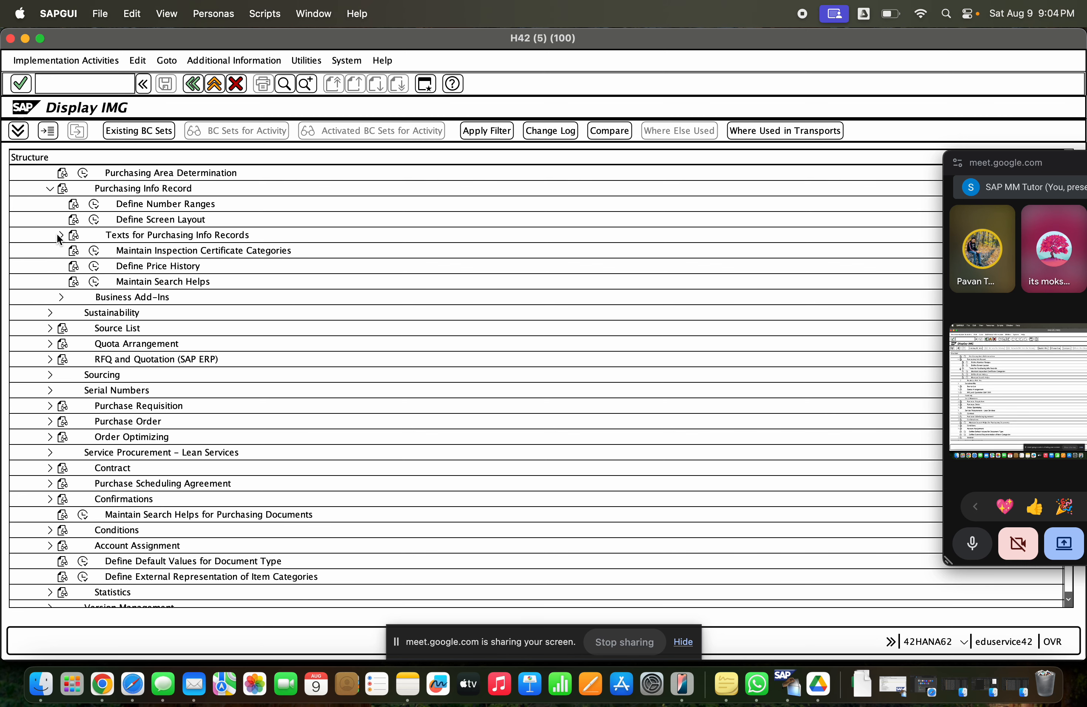
click(50, 191)
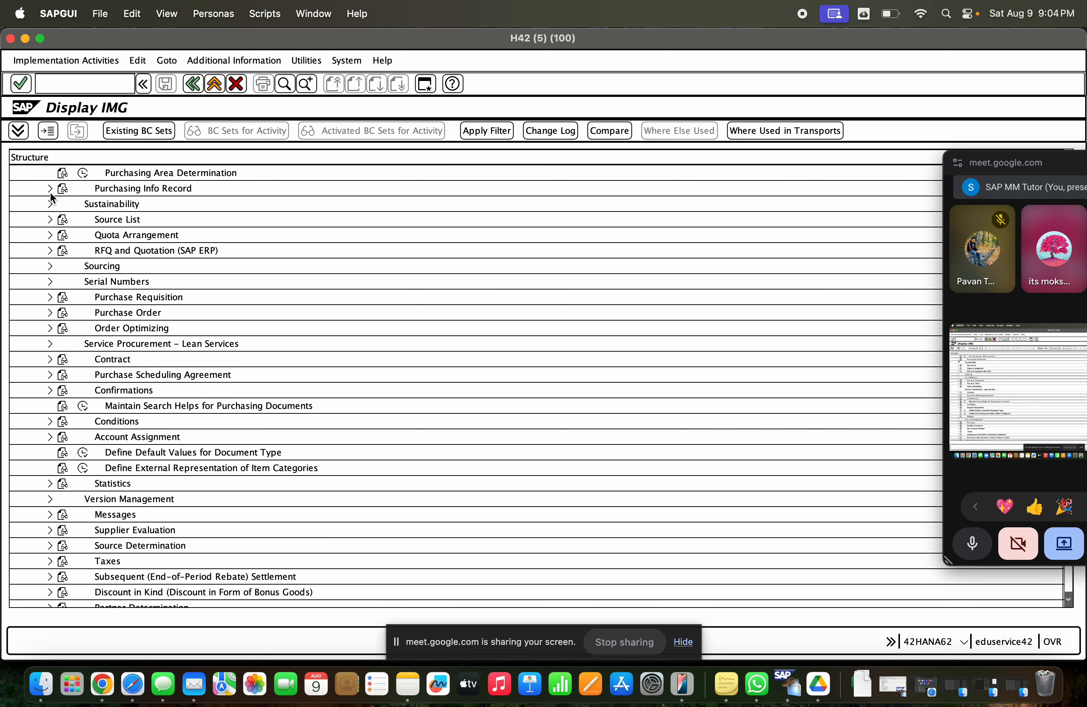
click(47, 220)
- Examine the Source List add-in Check Source of Supply During Source Determination up to its Create Enhancement Implementation prompt, and cancel it
click(181, 251)
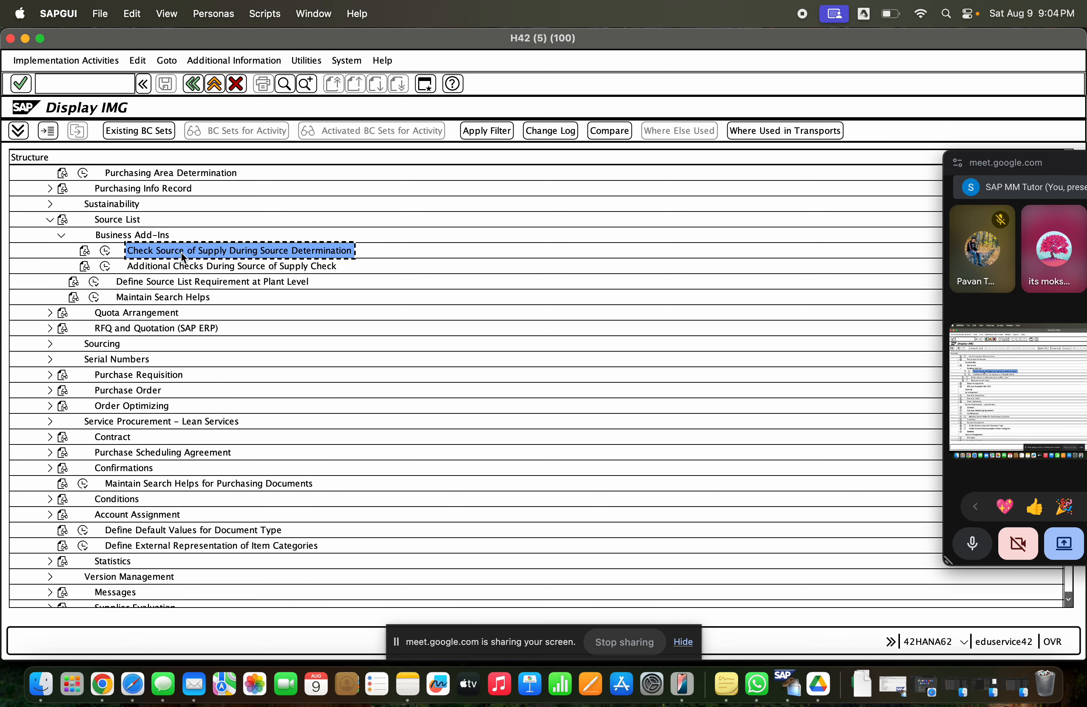
click(188, 265)
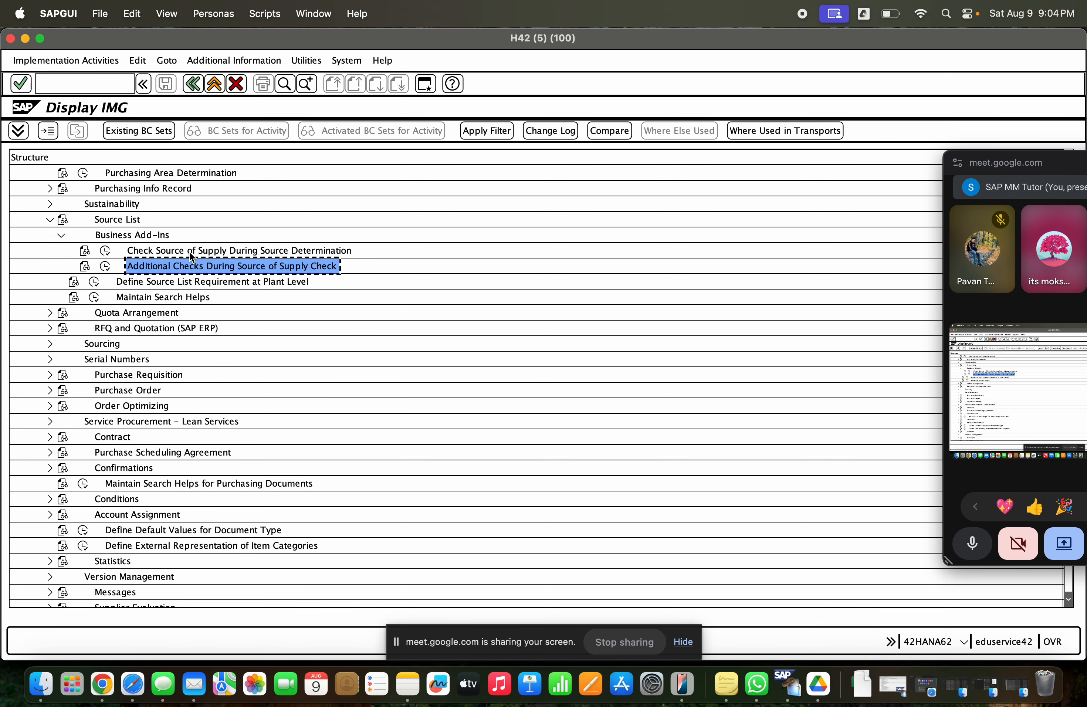
click(189, 251)
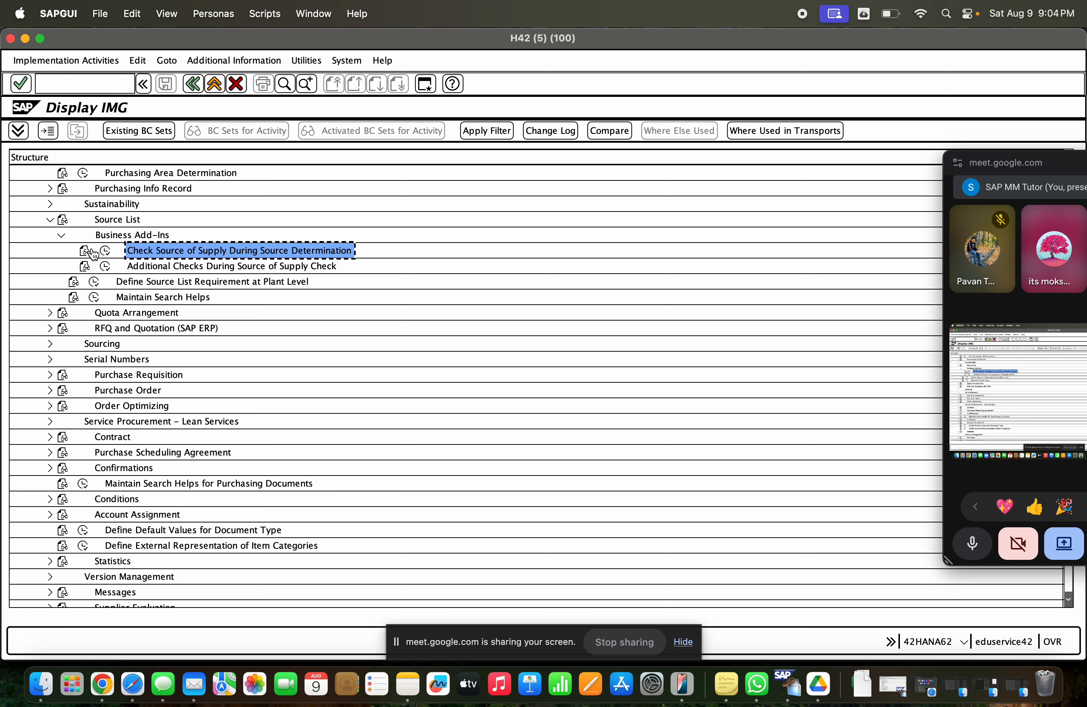
click(105, 251)
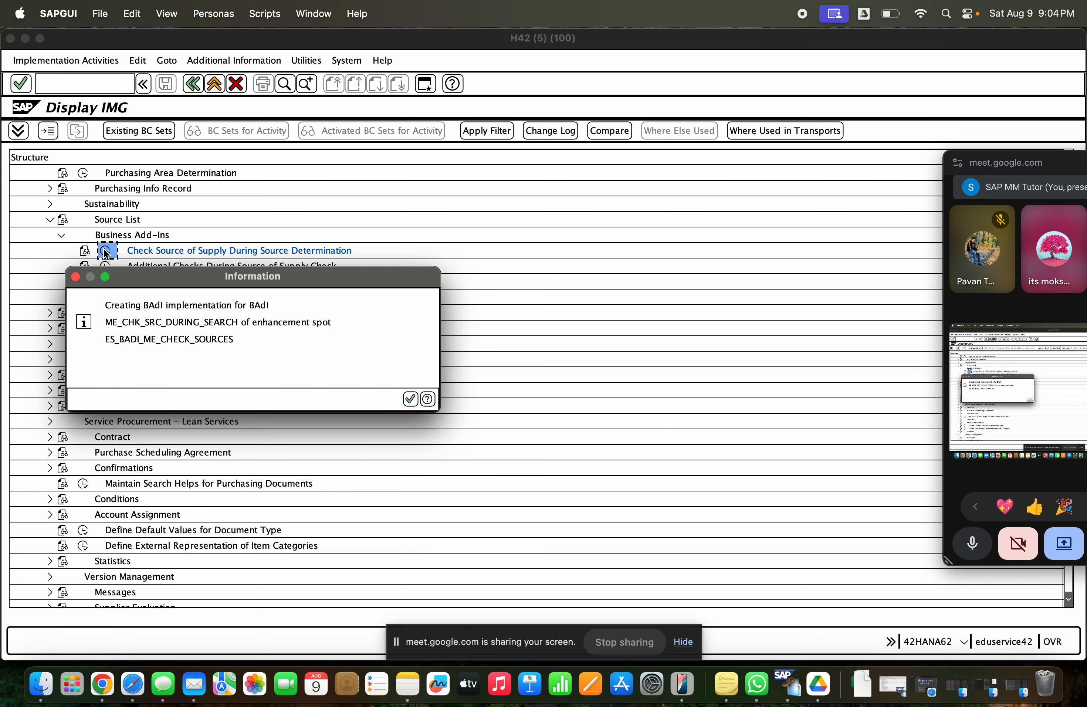
key(Return)
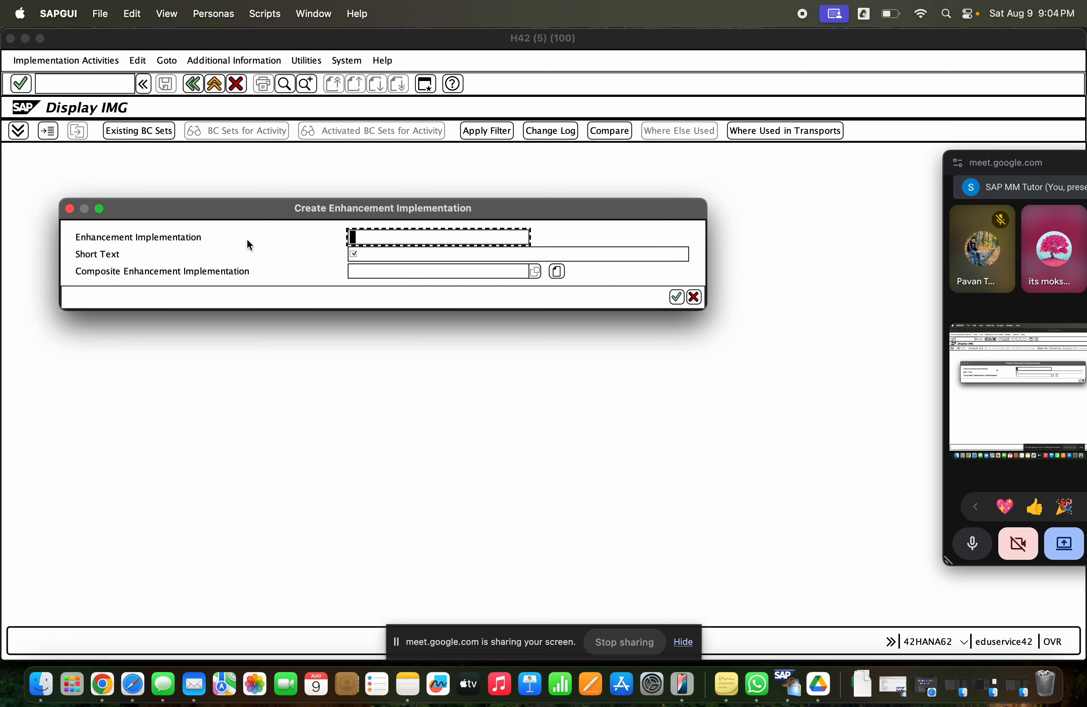
key(Escape)
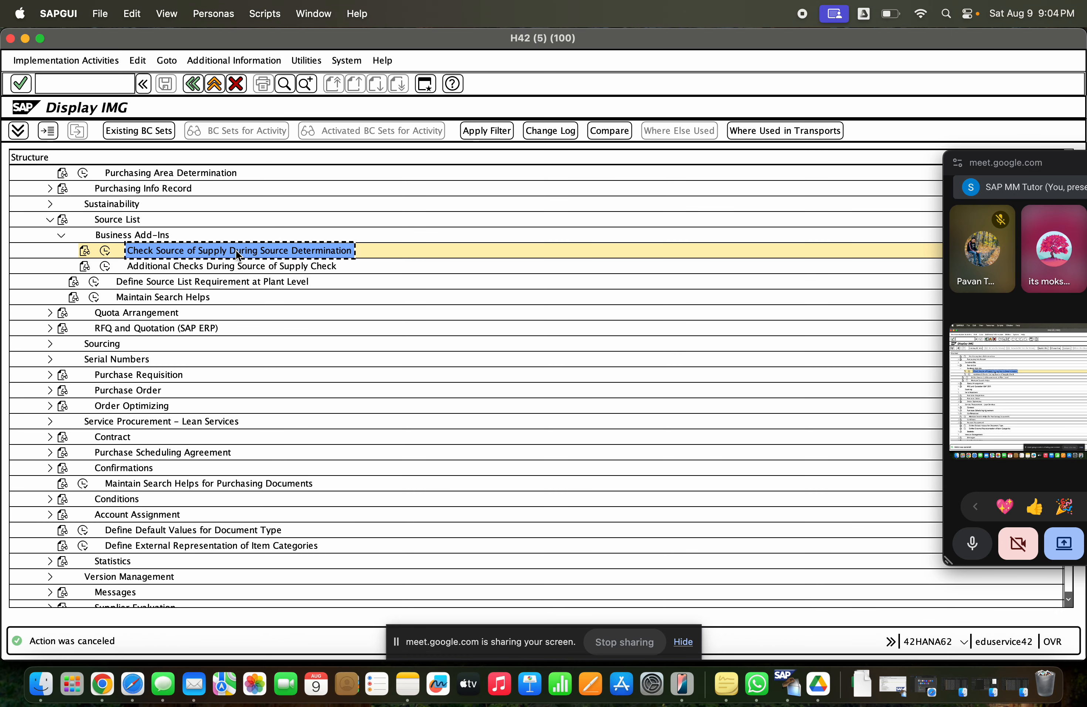
- Open Define Source List Requirement at Plant Level and position the plant overview at GCEM
click(224, 266)
click(188, 282)
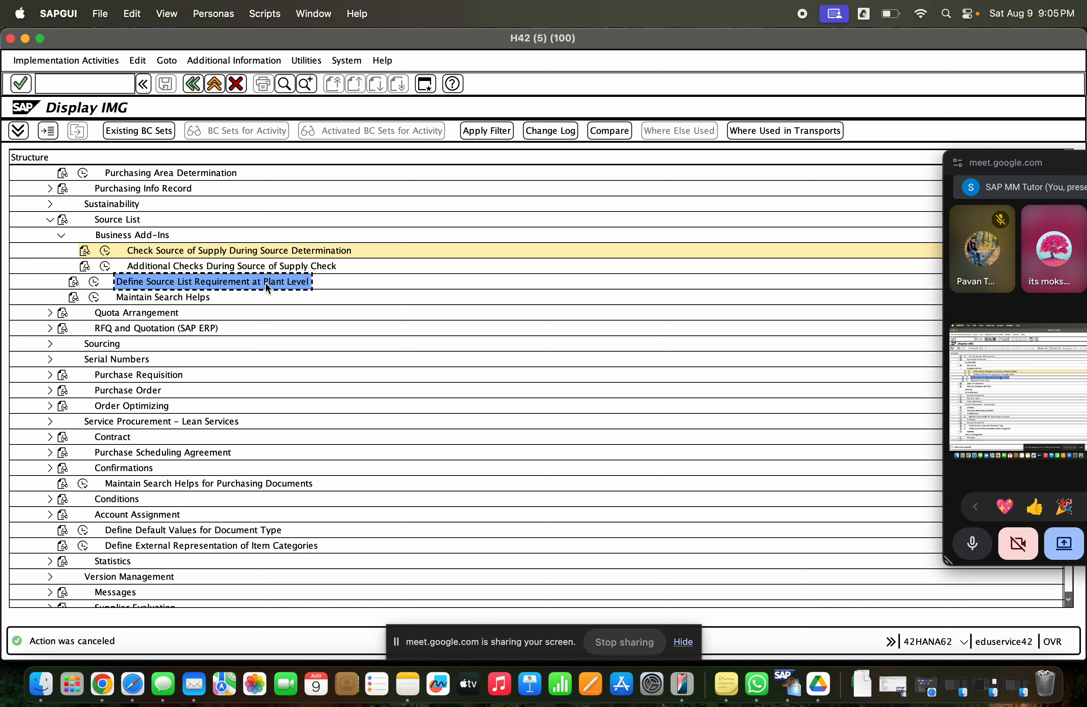
click(94, 282)
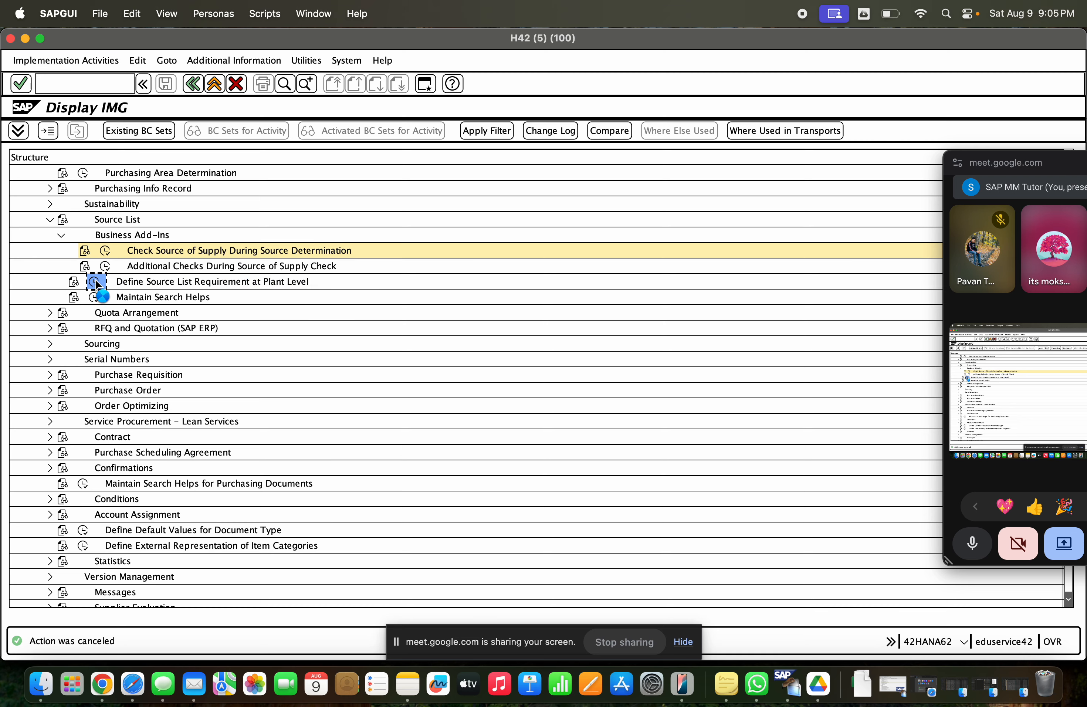
click(179, 480)
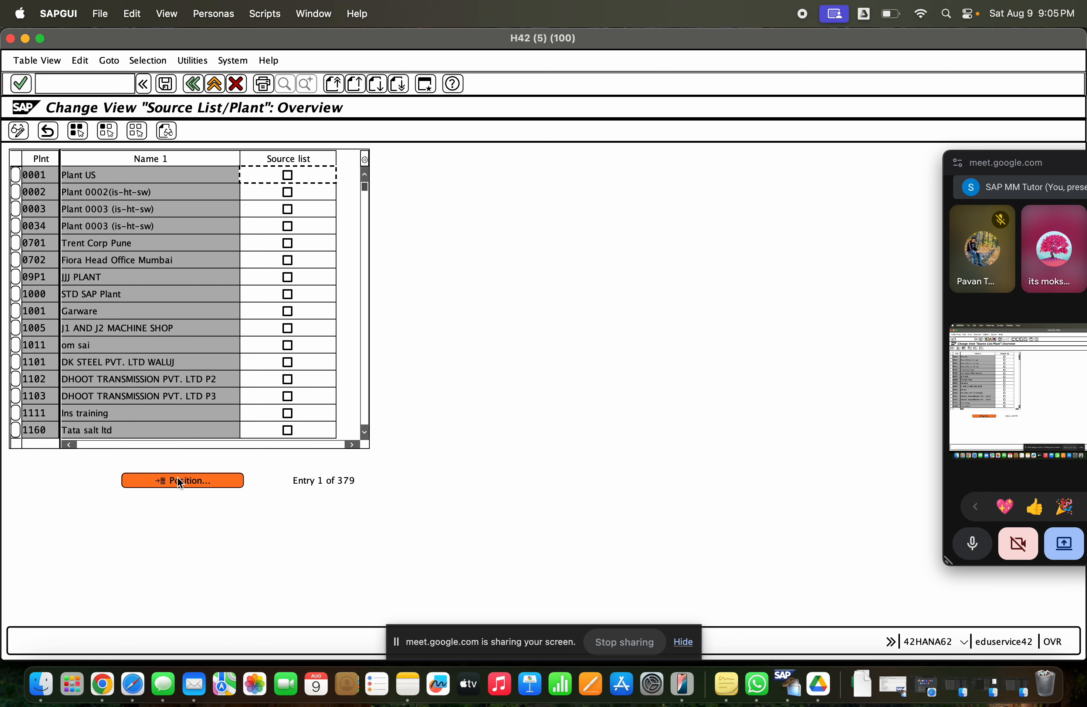
text(eg)
key(Return)
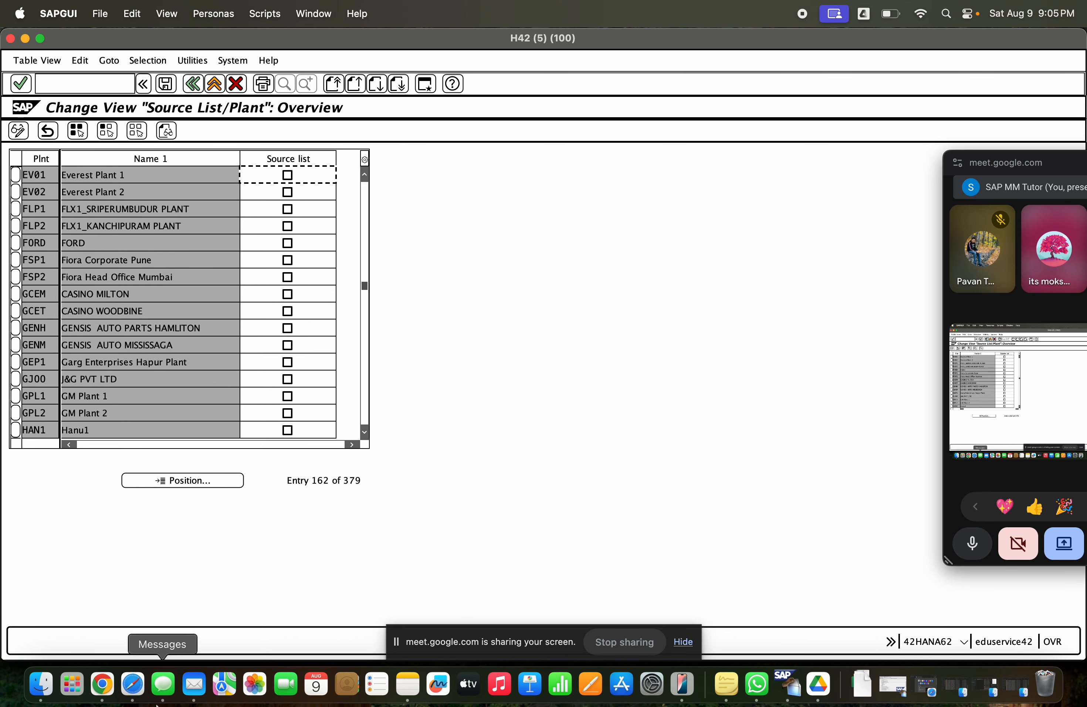
click(201, 481)
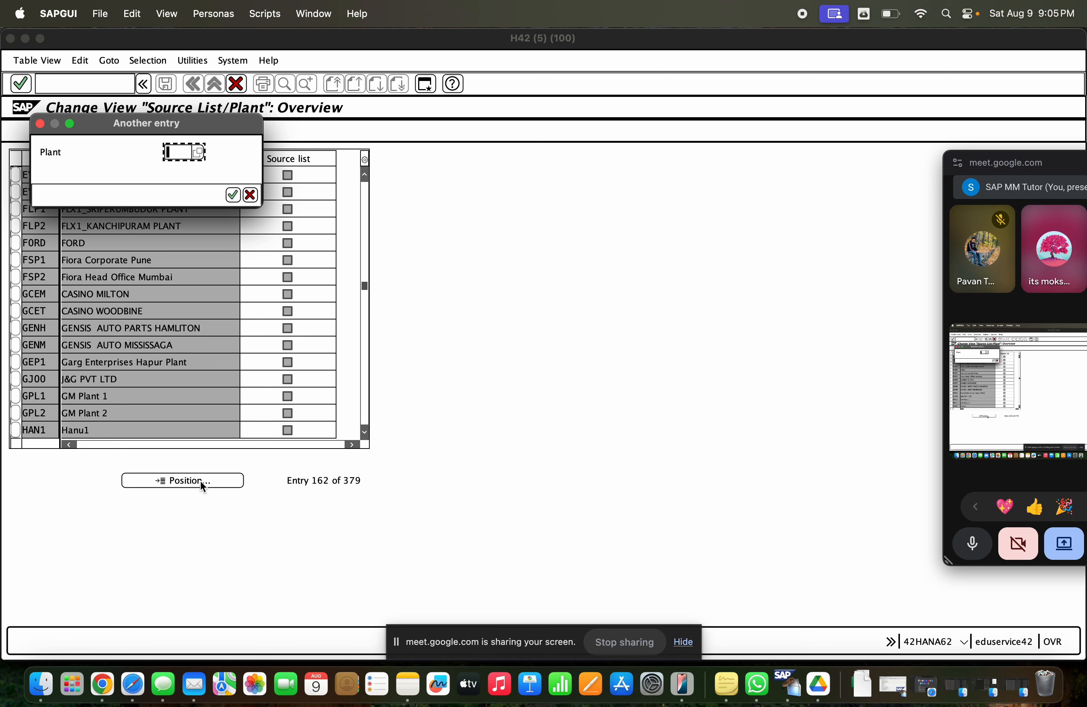
text(gcem)
key(Return)
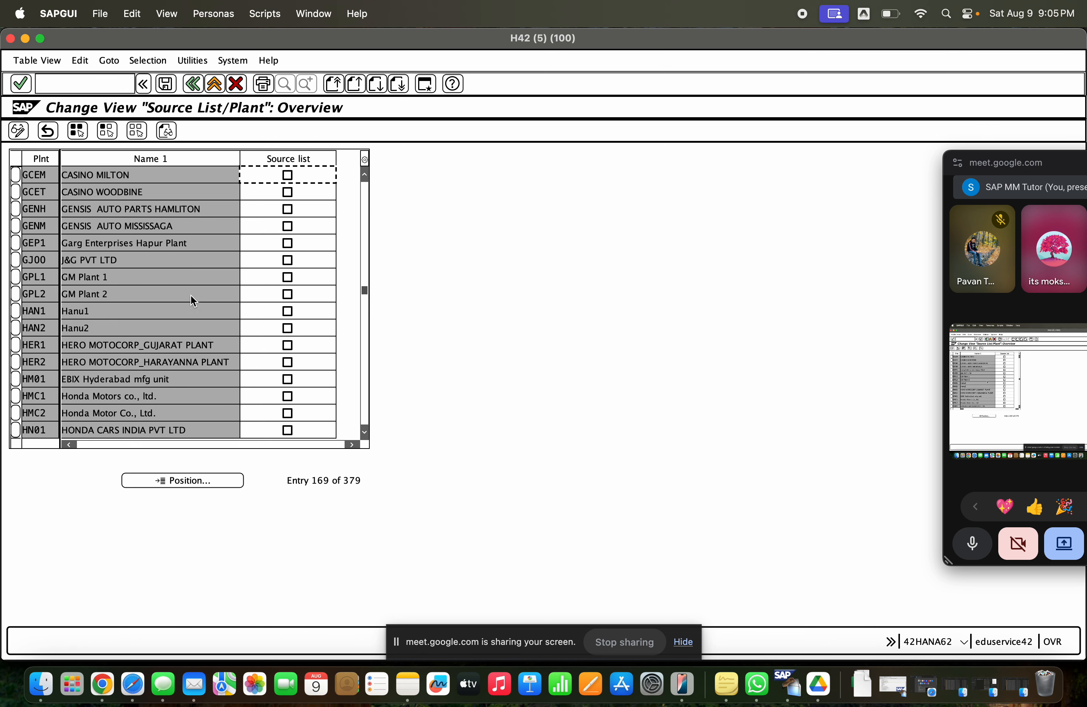
- Activate the source list requirement for plant GCEM and save it to customizing request H42K901525
click(291, 175)
click(277, 174)
click(288, 175)
click(171, 88)
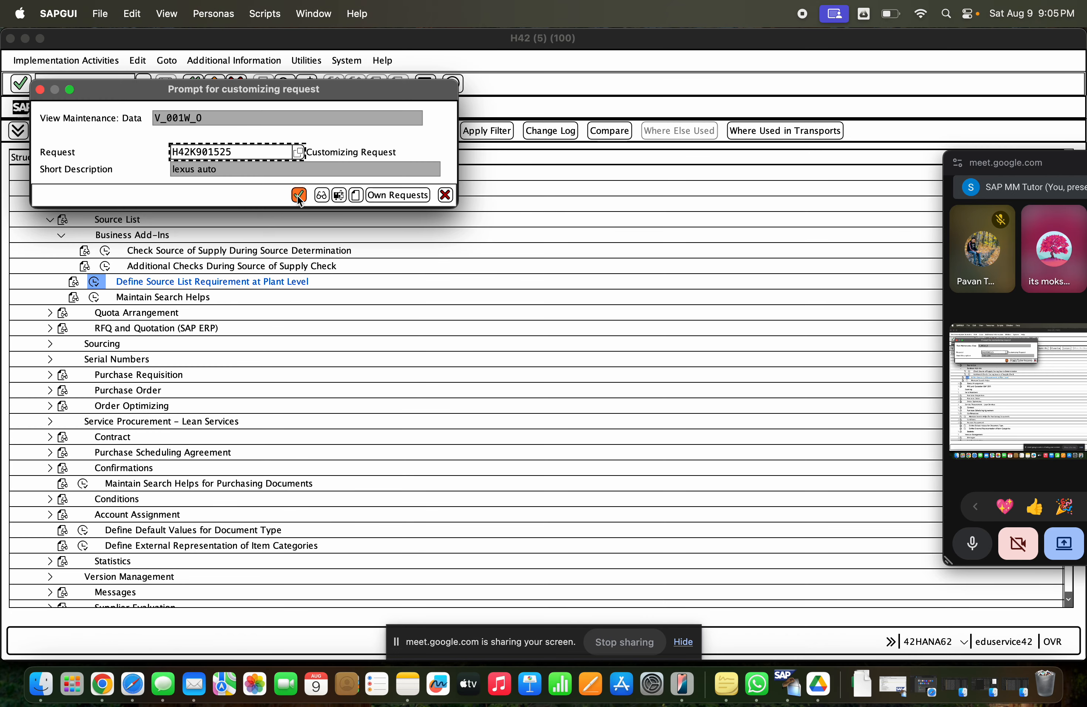
click(298, 195)
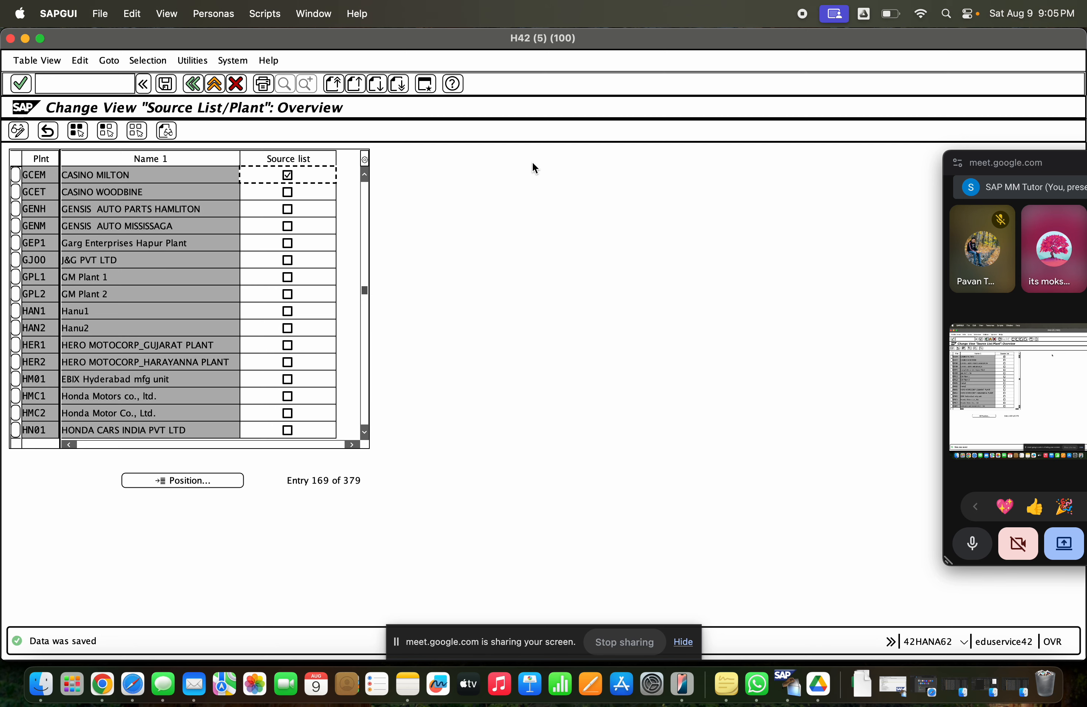
- Switch to the Easy Access session and start MM01 for a Mechanical engineering material of type ROH RAW MATERIAL STD
key(super+grave)
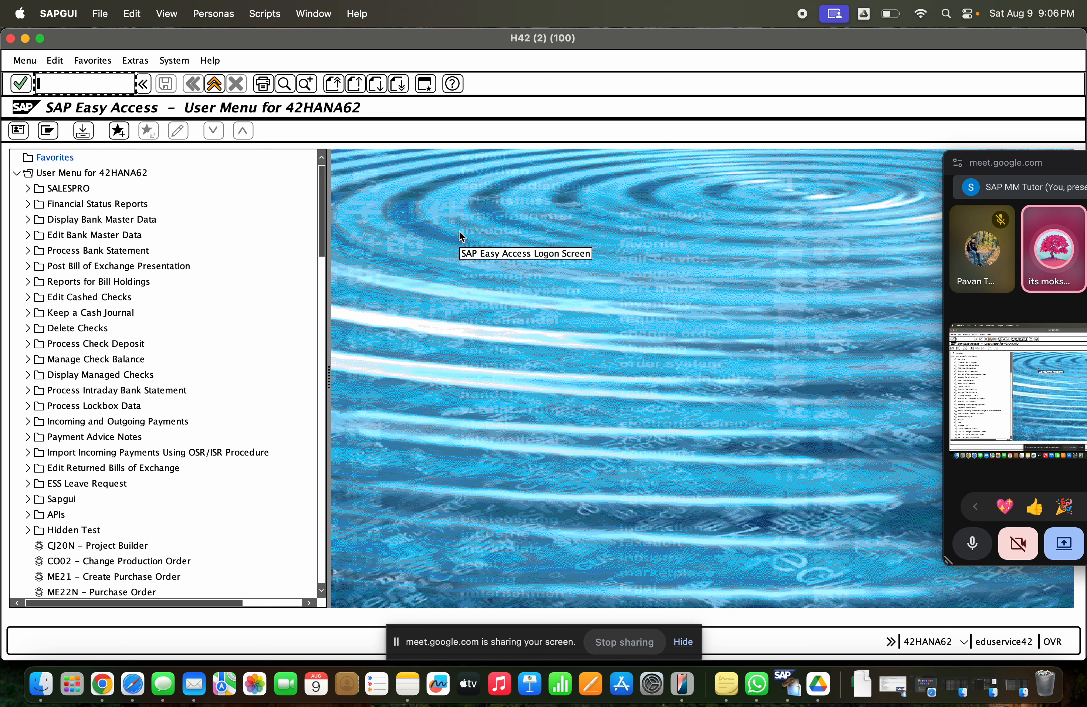
text(mm01)
key(Return)
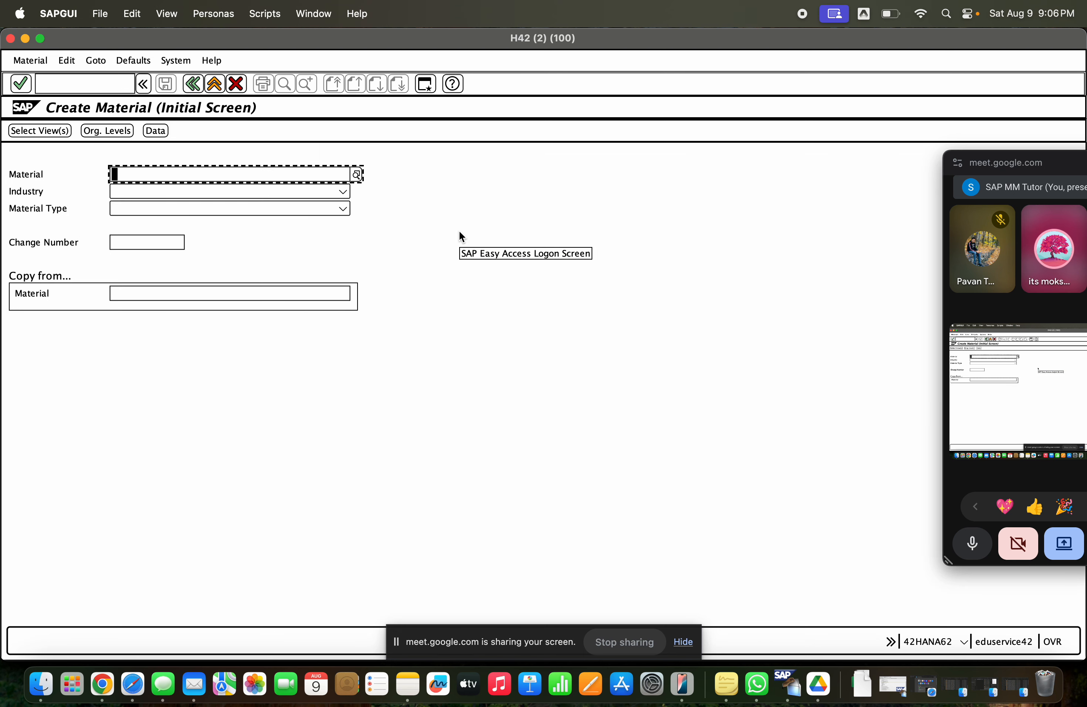
click(145, 193)
key(m)
key(Return)
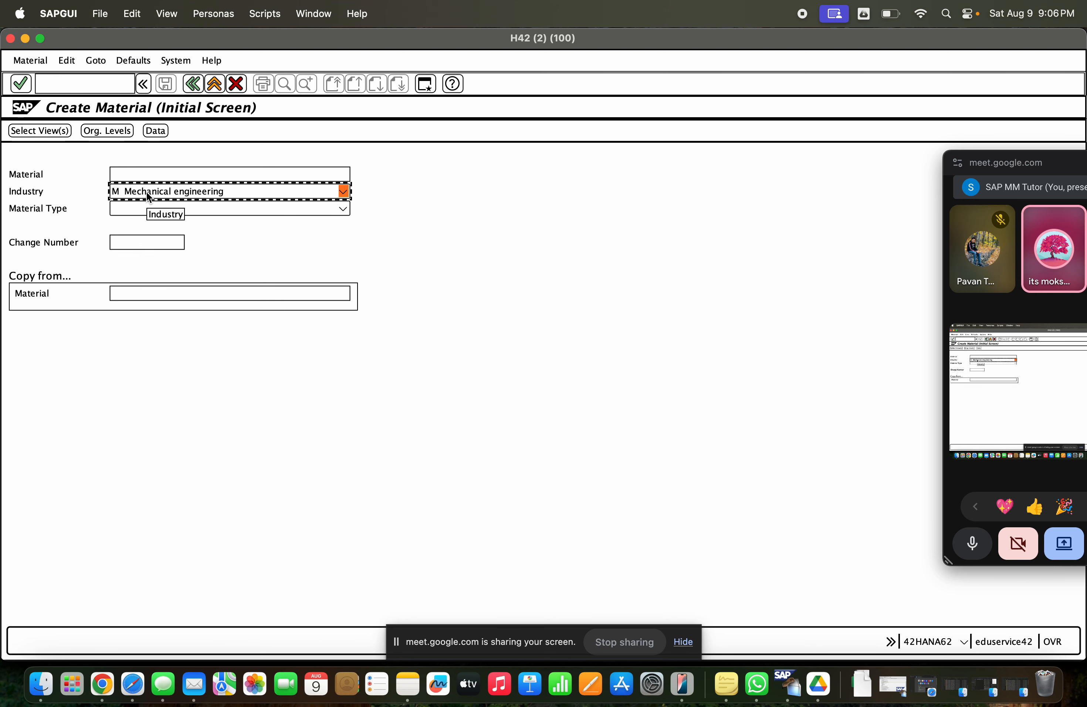
click(134, 209)
key(r)
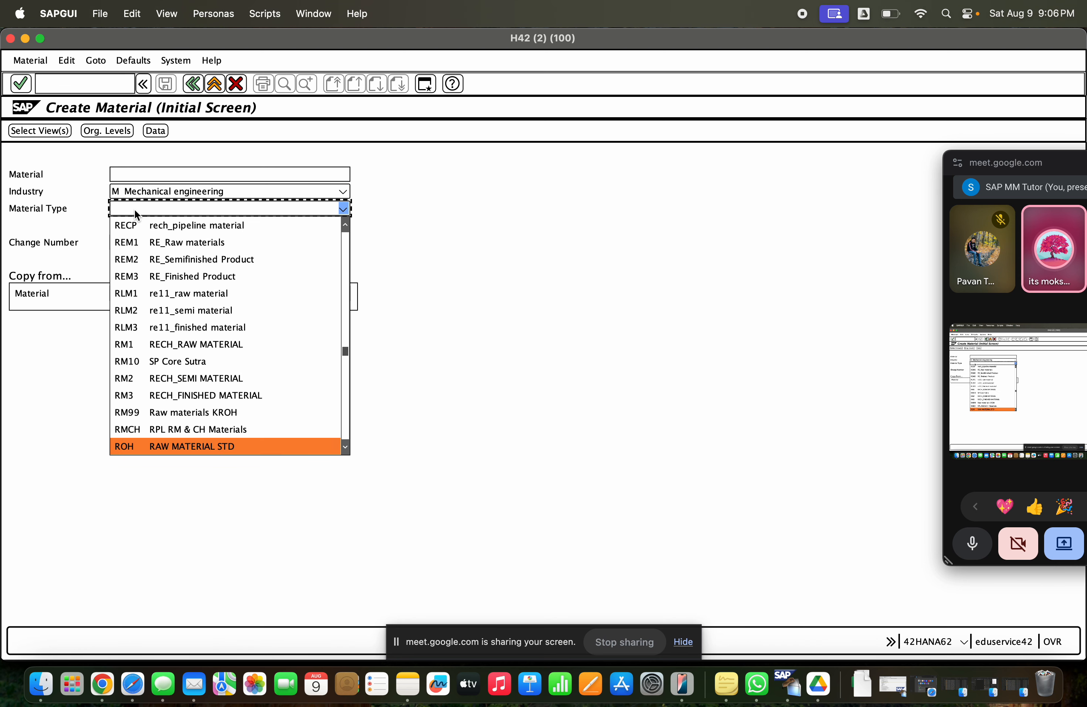
key(Return)
key(Return)
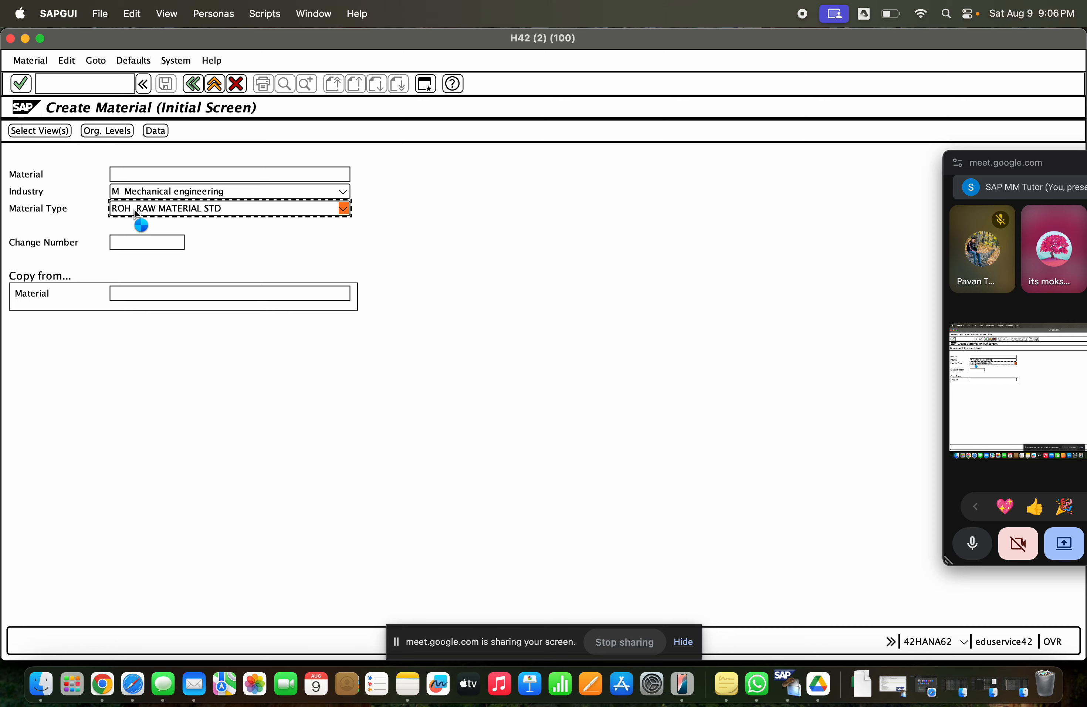
- Select the views Basic Data 1 and 2, Purchasing, General Plant Data / Storage 1 and 2, and Accounting 1 and 2
click(254, 153)
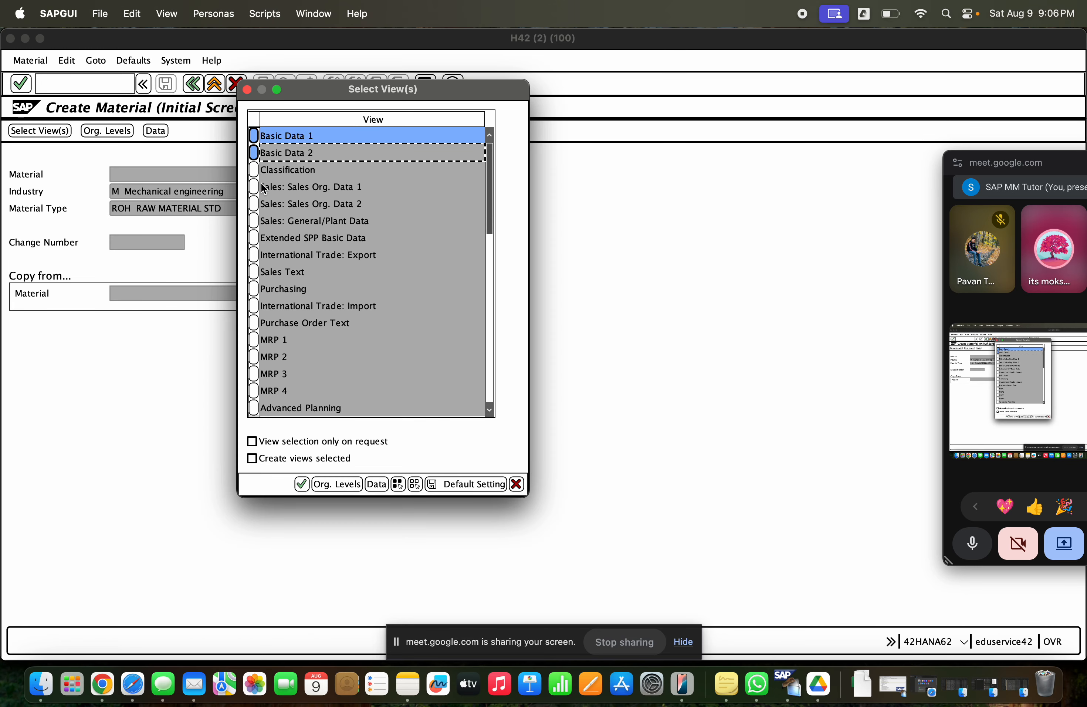
click(255, 292)
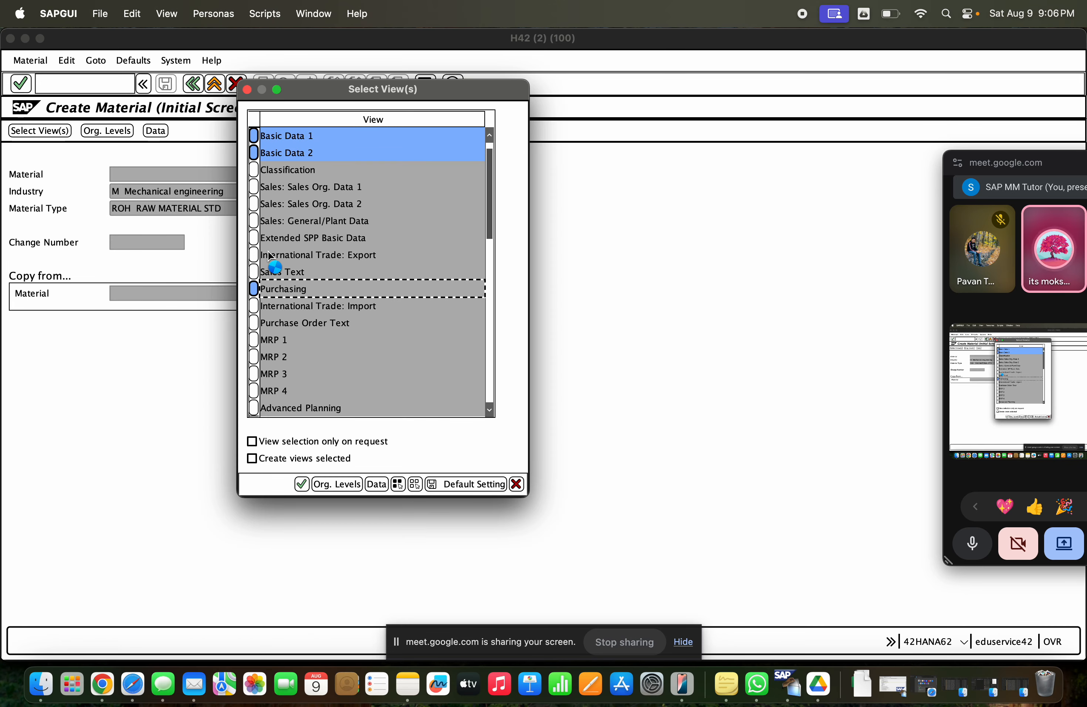
scroll(294, 303, down, 2)
scroll(274, 319, down, 1)
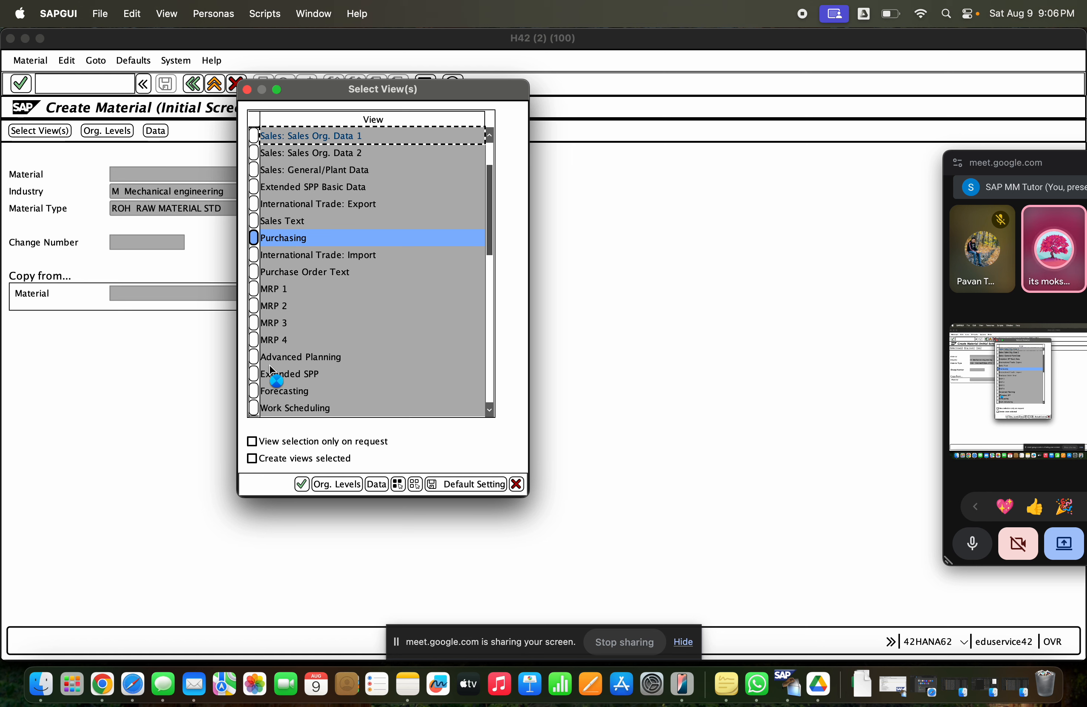
scroll(277, 367, down, 1)
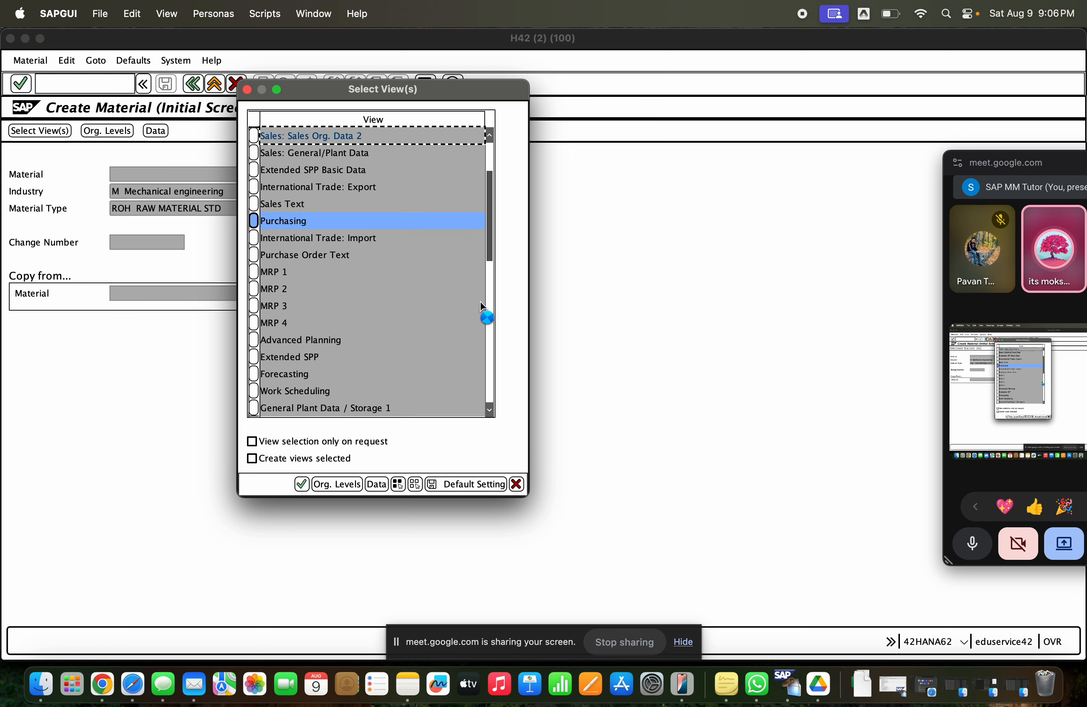
scroll(482, 301, down, 1)
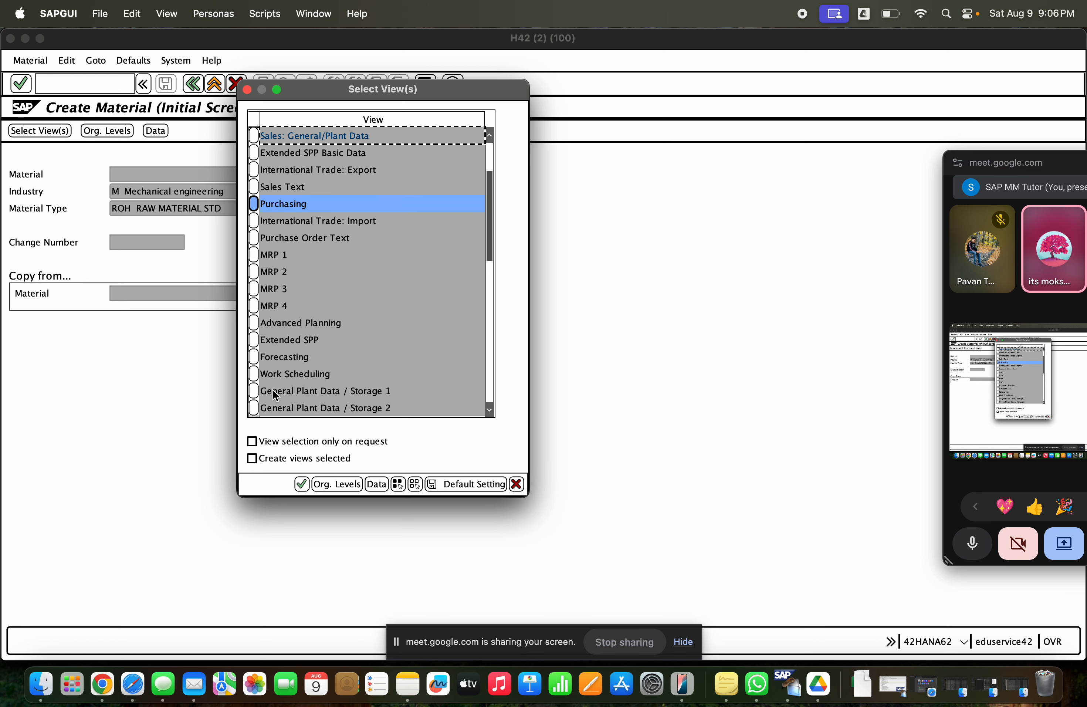
click(253, 391)
click(254, 408)
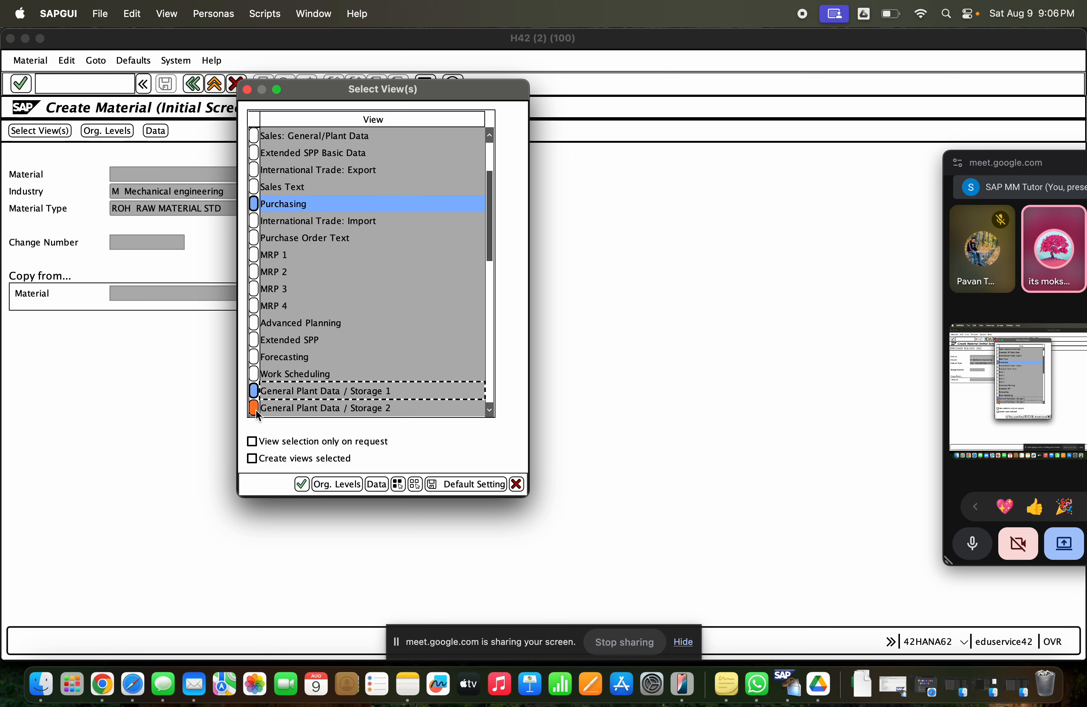
click(489, 322)
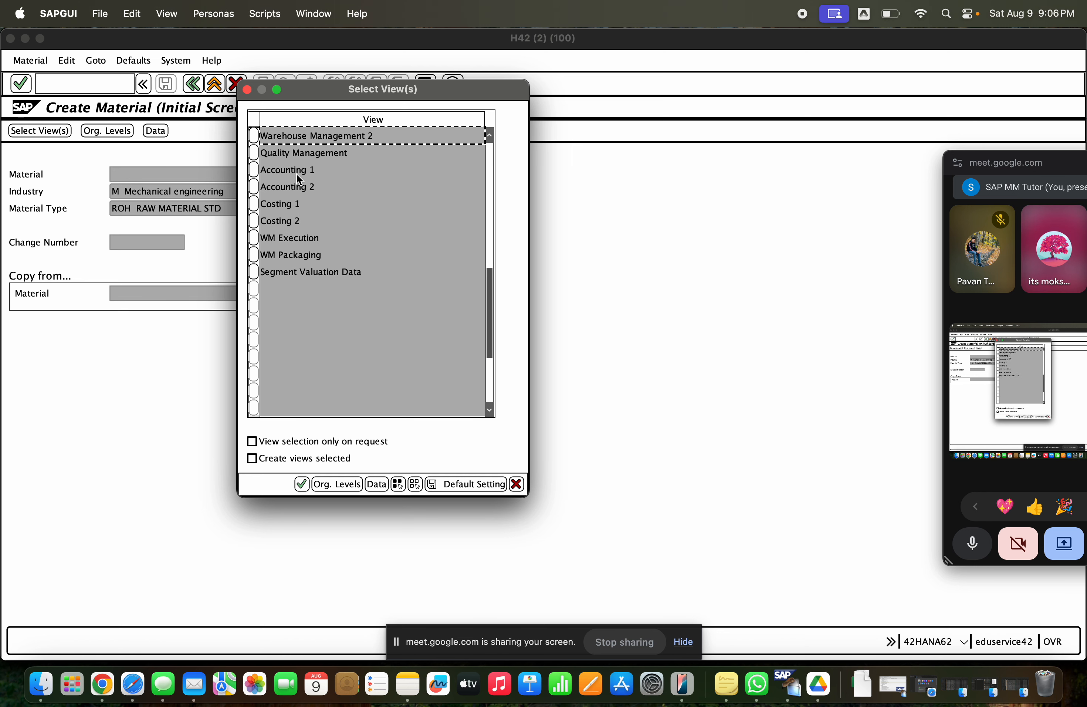
click(254, 169)
click(254, 187)
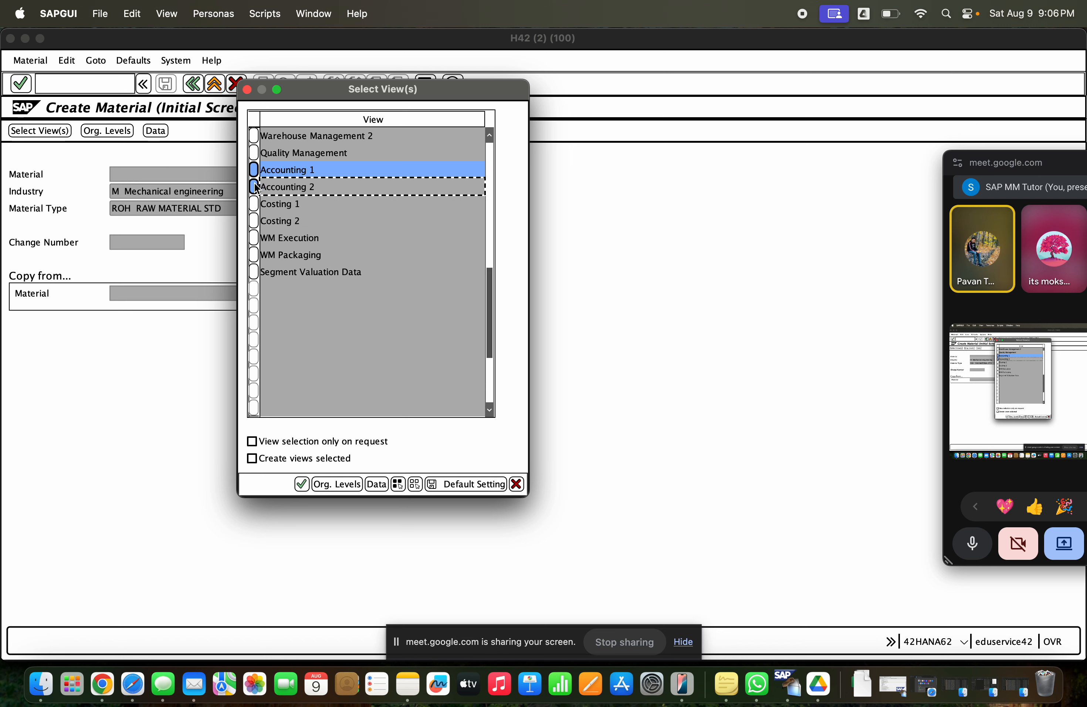
- Set the organizational levels to plant GCEM and storage location GCHS, and continue to the material's basic data
click(337, 484)
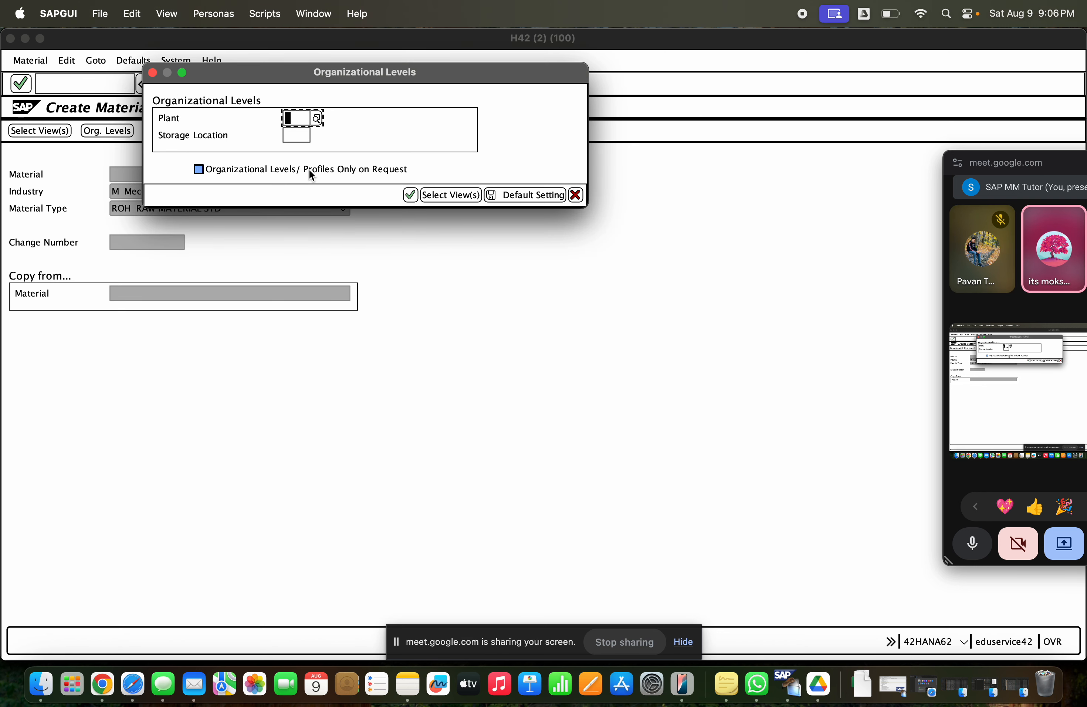
text(gcem)
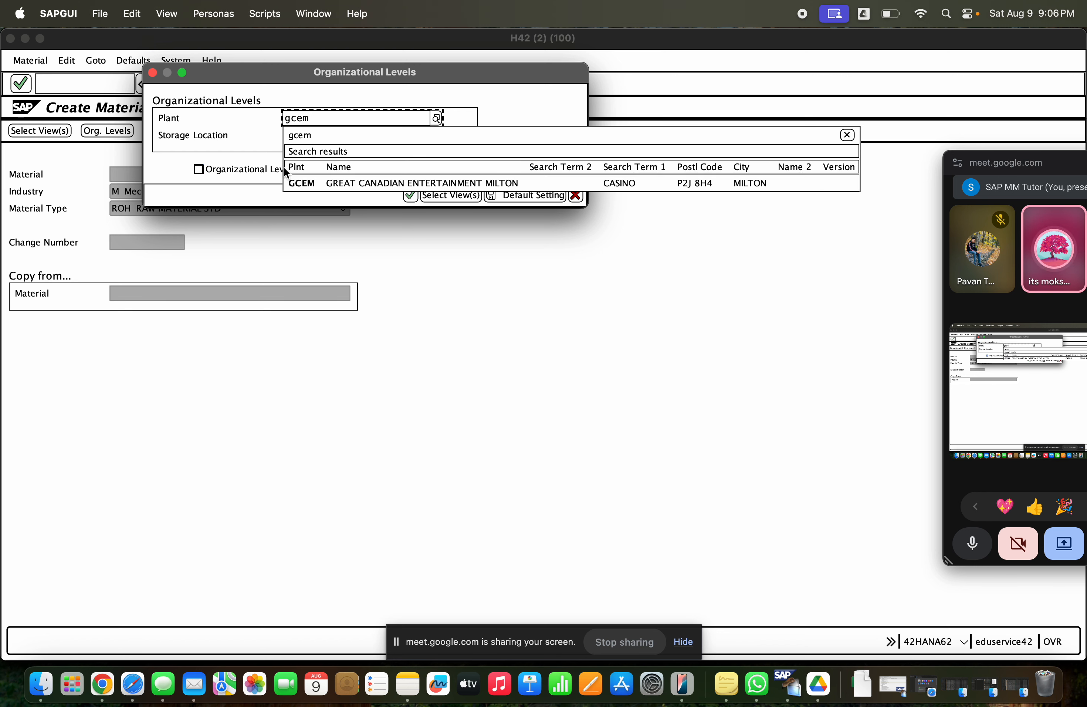
click(297, 183)
click(294, 137)
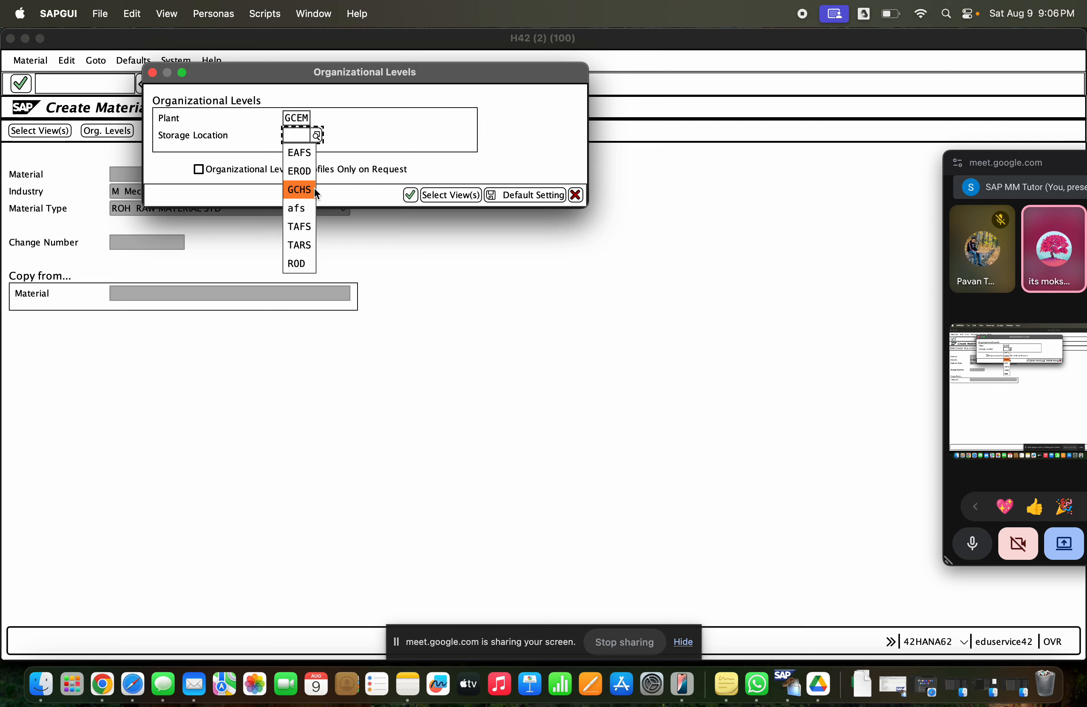
click(301, 189)
click(409, 195)
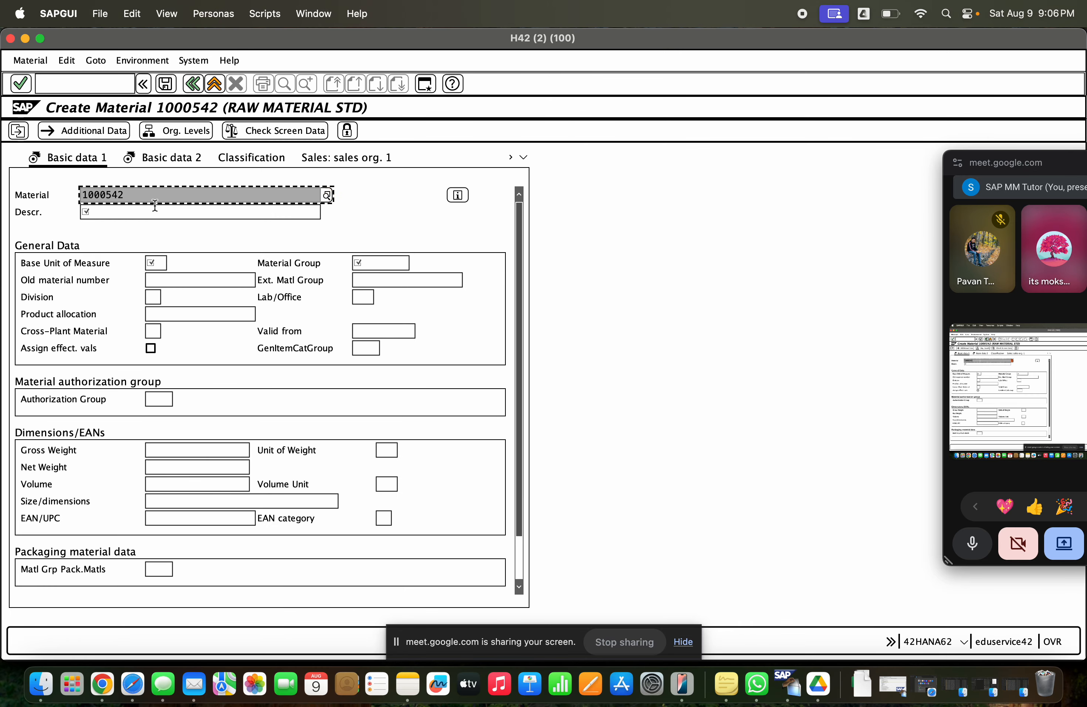
- Enter the description Test material, base unit of measure KG and try material group 001 in the basic data
click(131, 215)
text(T)
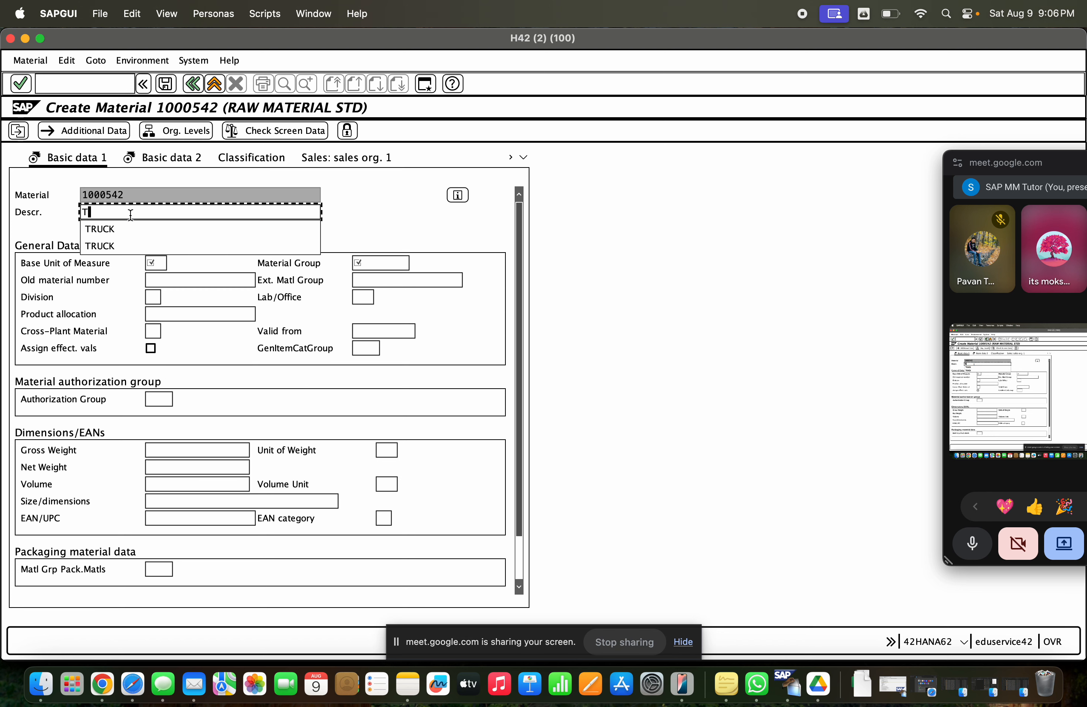
text(est materi)
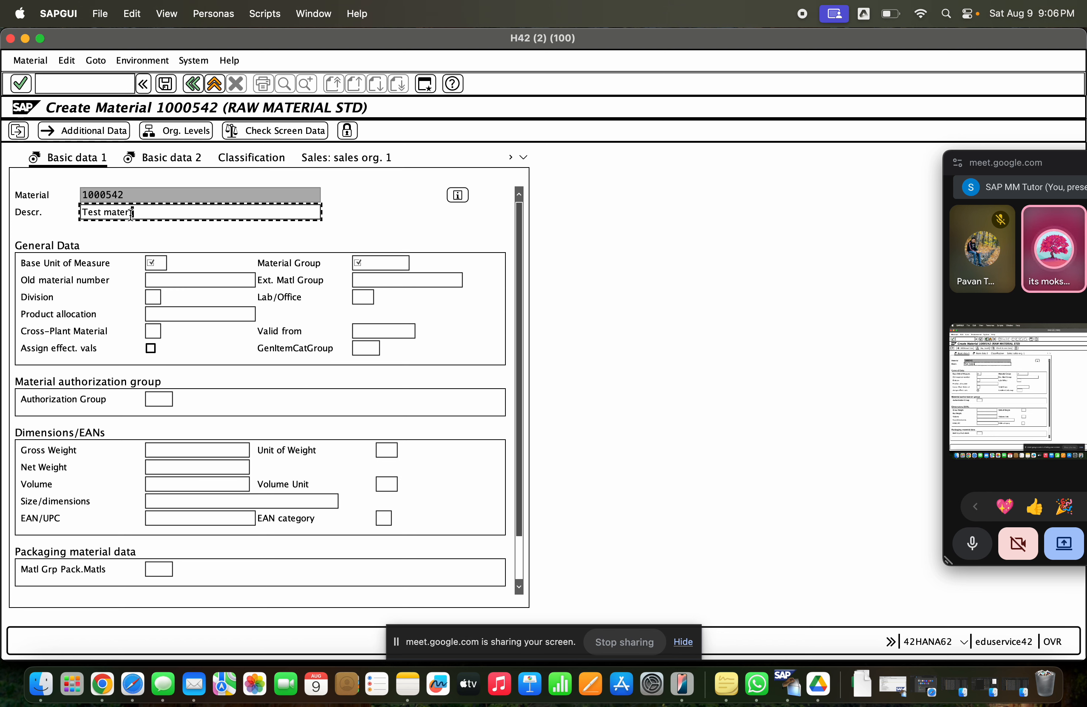
text(al)
key(Tab)
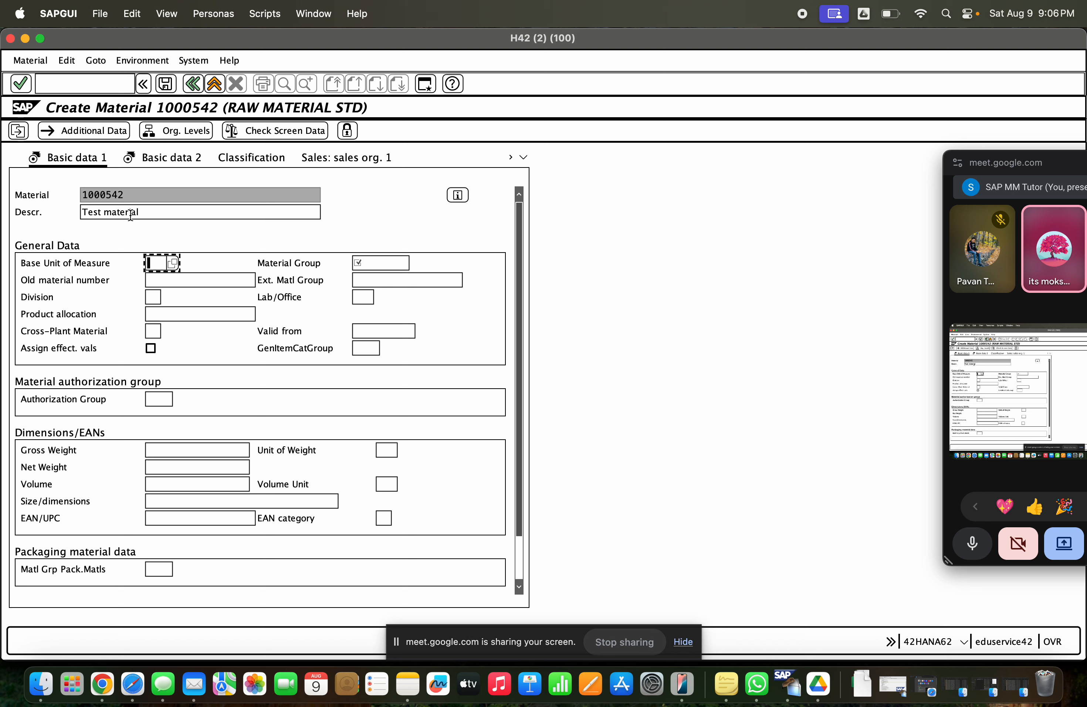
text(KG)
key(Tab)
text(001)
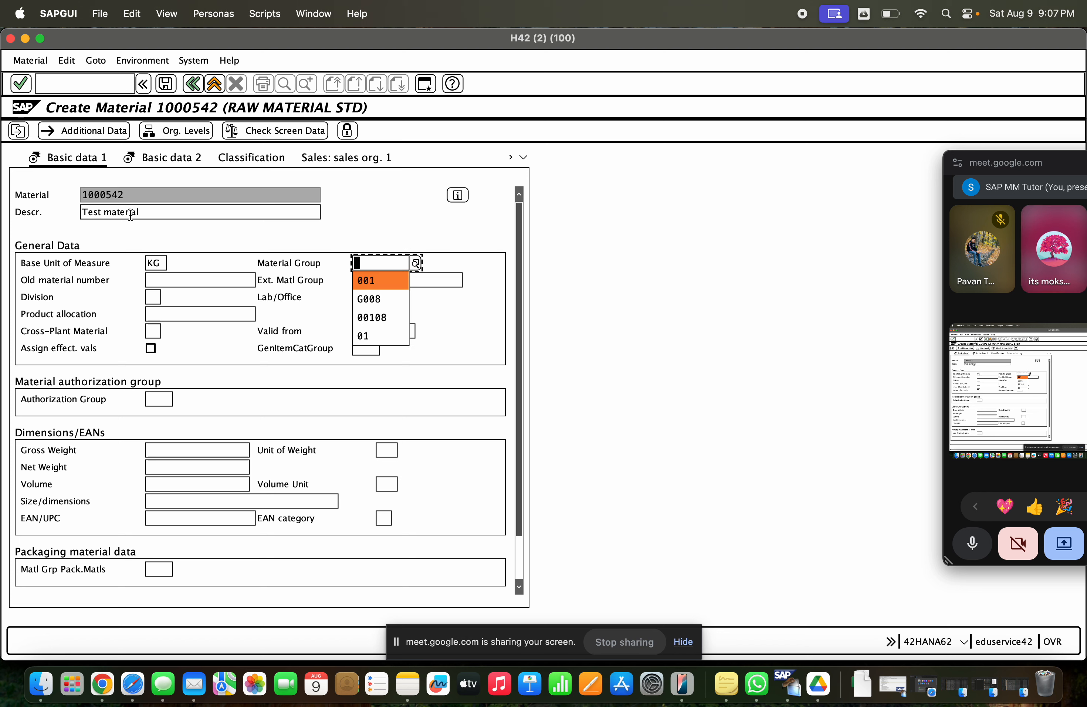
key(Return)
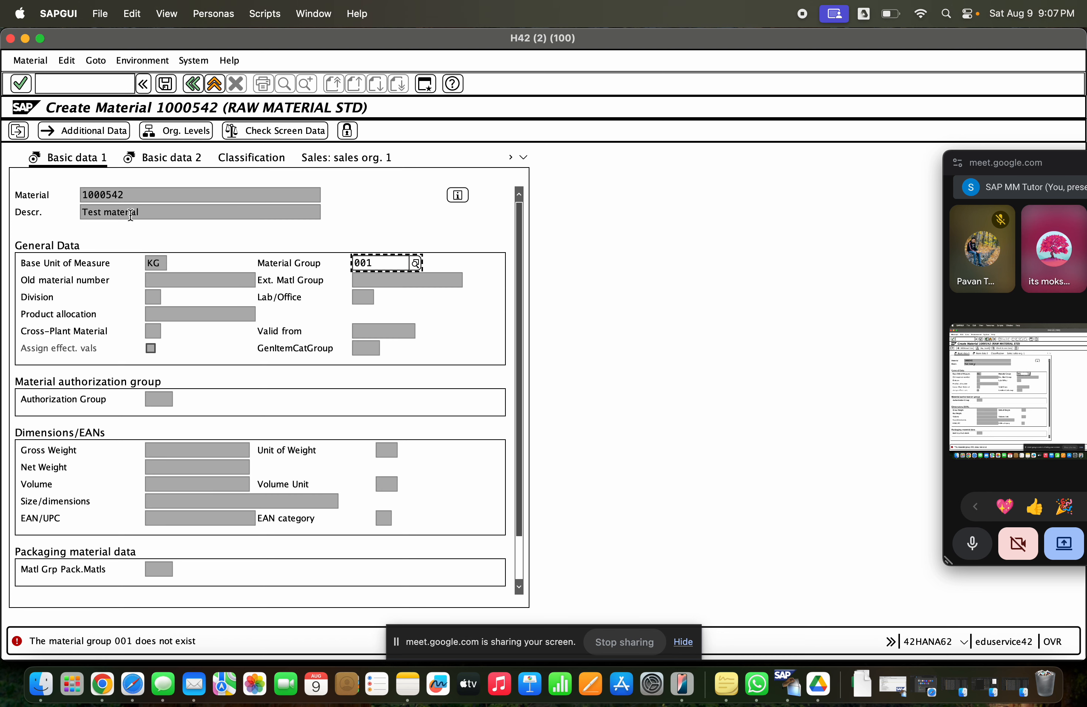
- Replace the material group with G008 and continue to Basic Data 2
key(BackSpace)
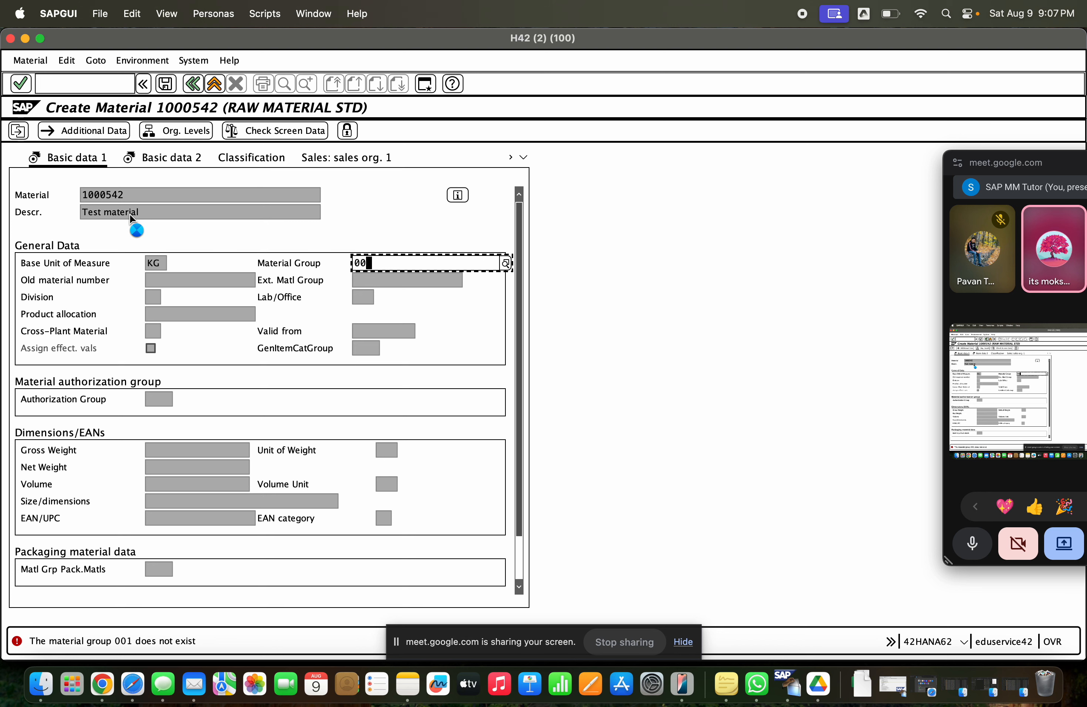
key(BackSpace)
key(Down)
key(Down)
key(Down)
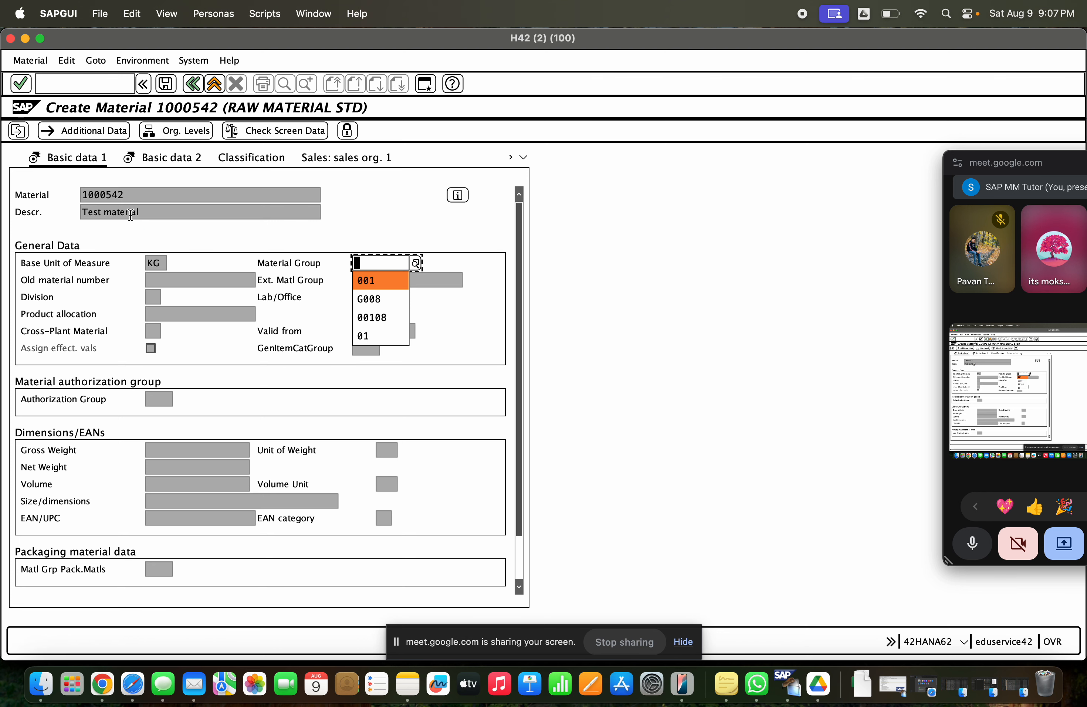
key(Up)
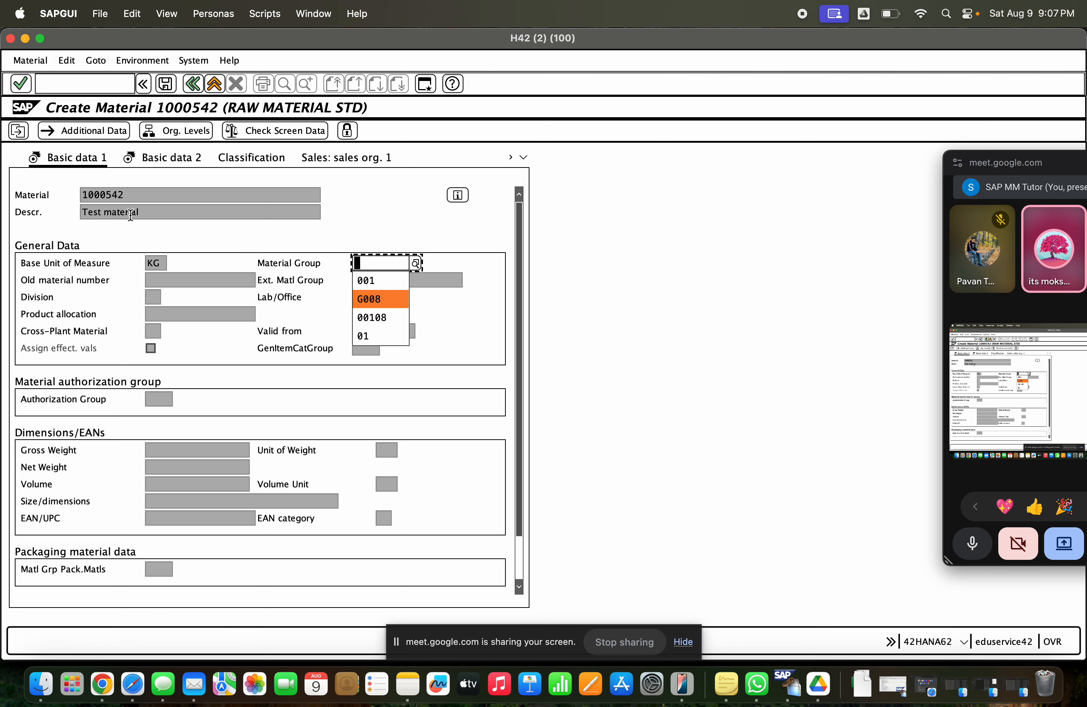
key(Return)
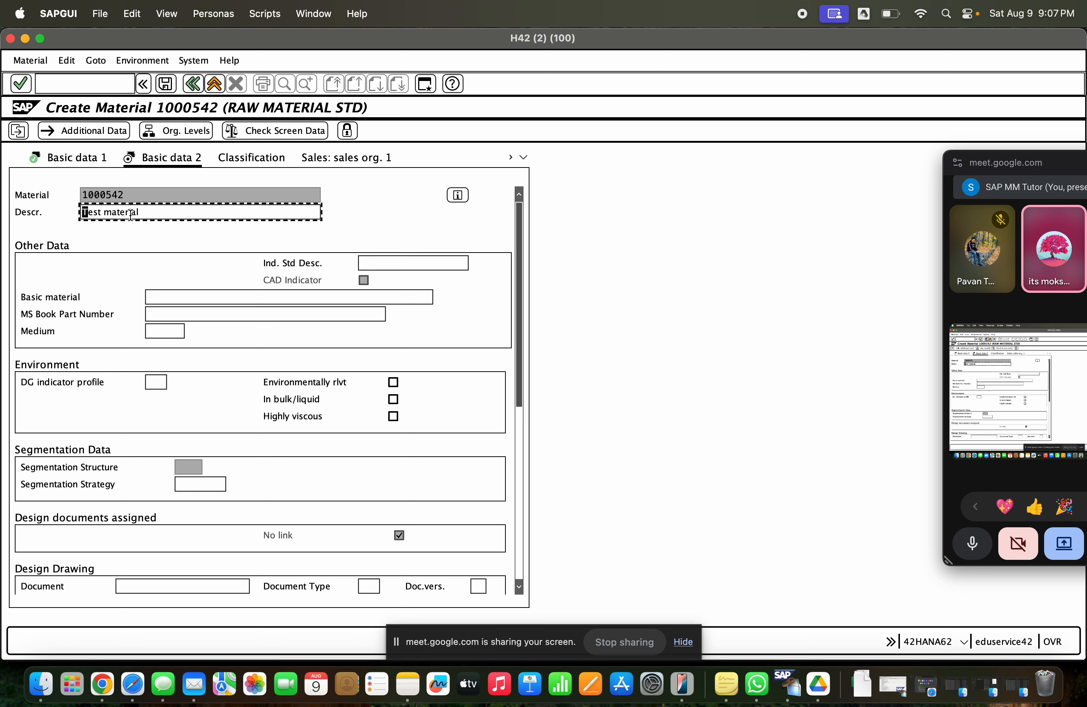
- Advance through Basic Data 2, Purchasing and both plant data / storage views to Accounting 1 without additional entries
key(Return)
key(Return)
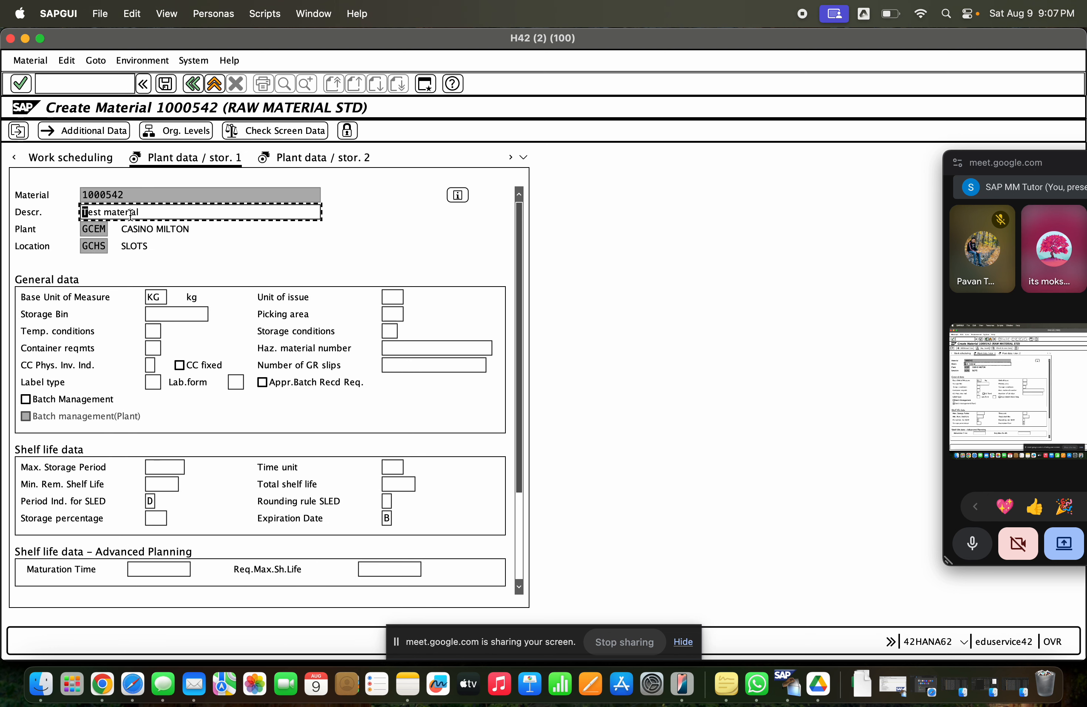
key(Return)
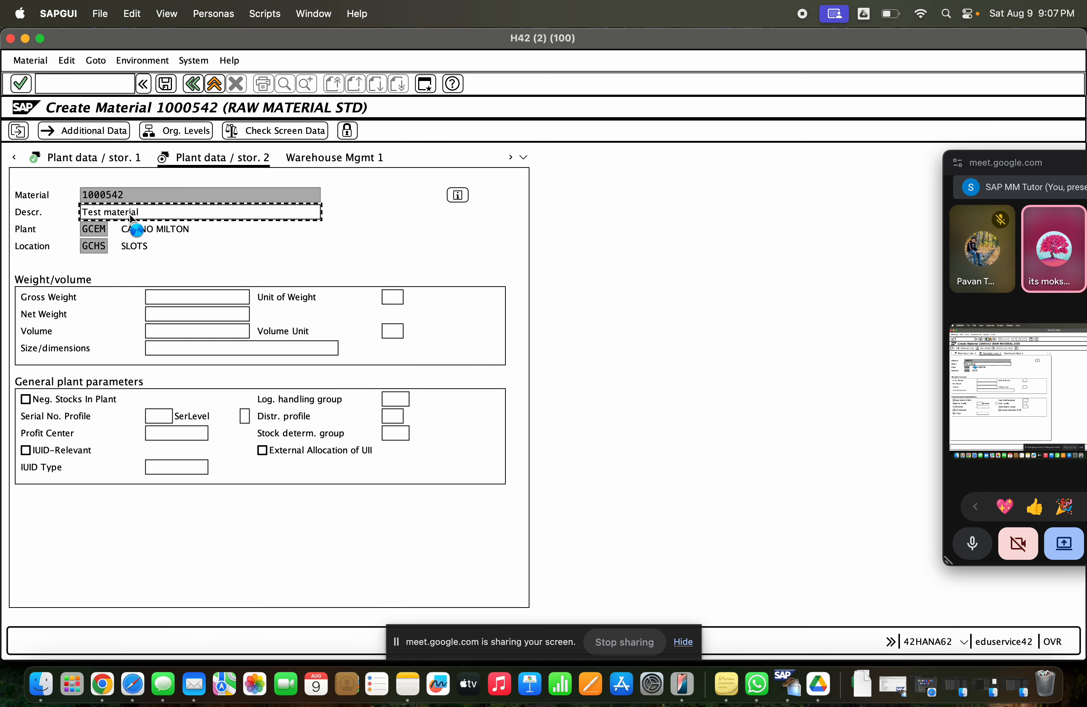
key(Return)
key(Return)
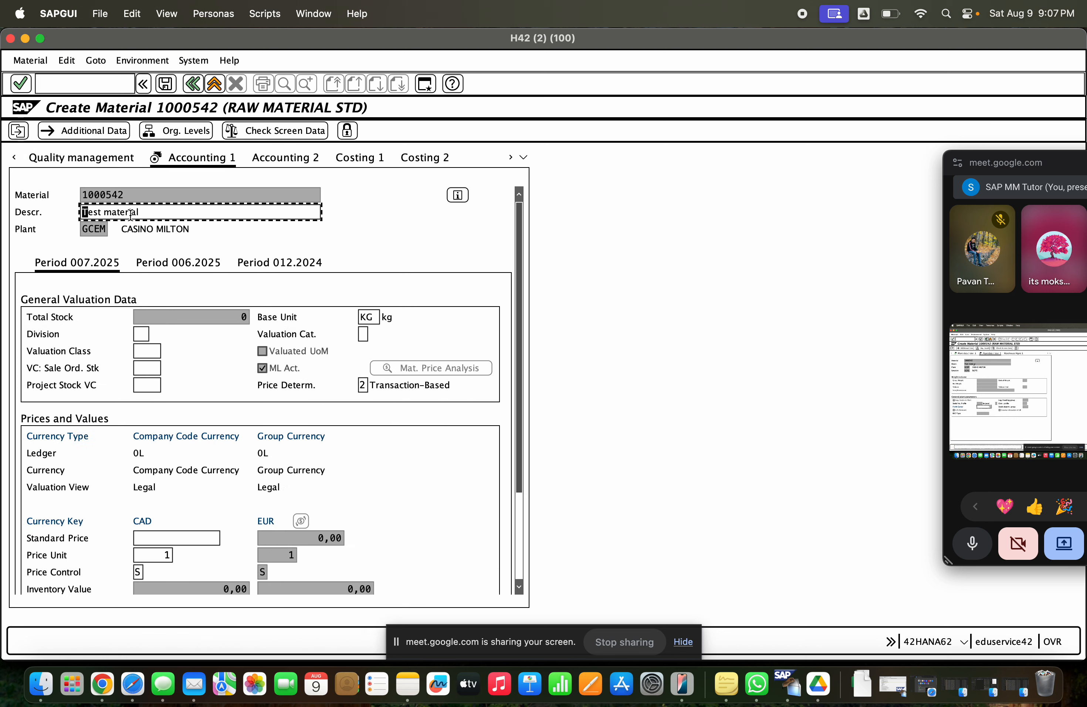
key(Return)
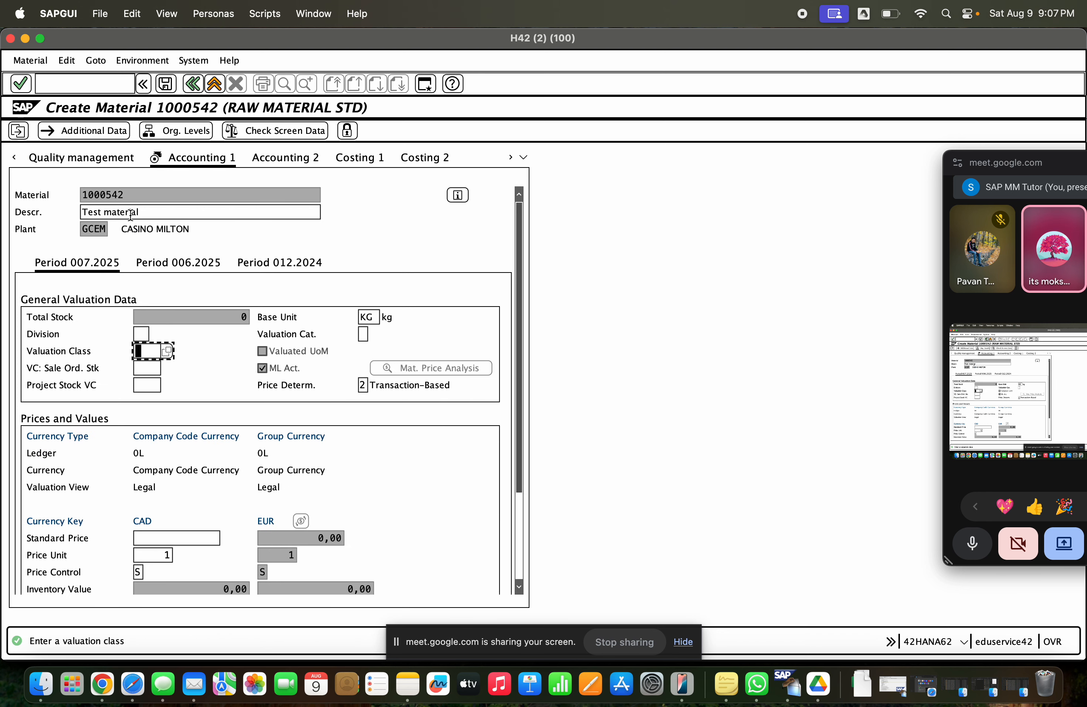
- Set the valuation class to 3000 and save the new material without entering a standard price
click(173, 348)
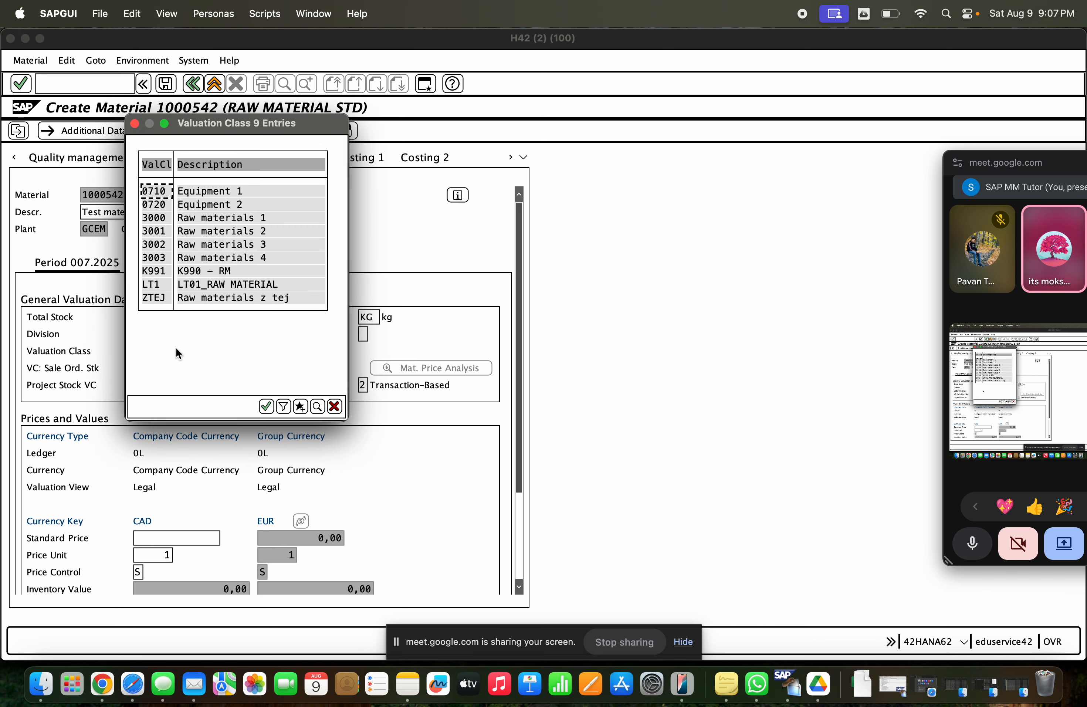
double_click(204, 232)
key(Return)
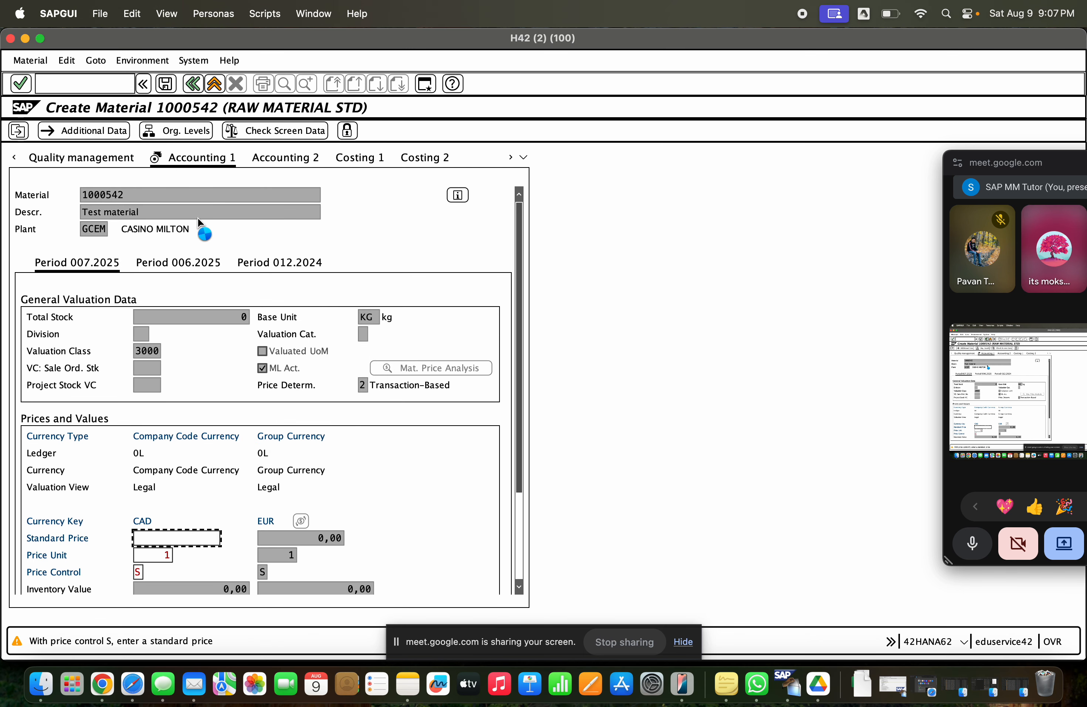
key(Return)
key(Return)
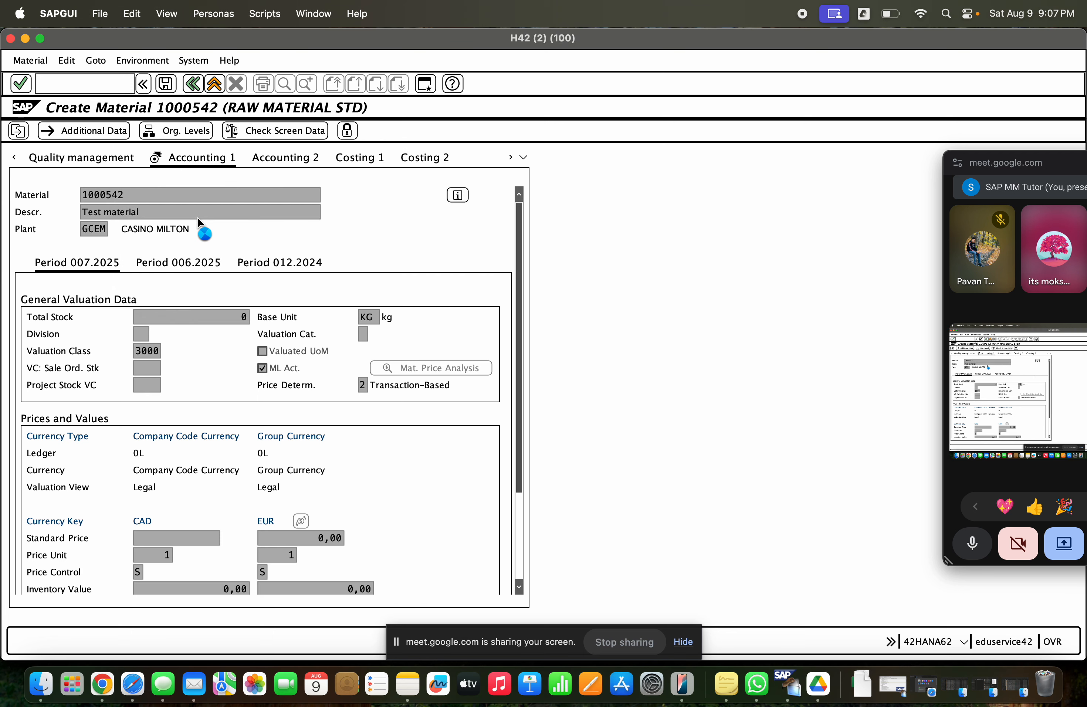
click(46, 61)
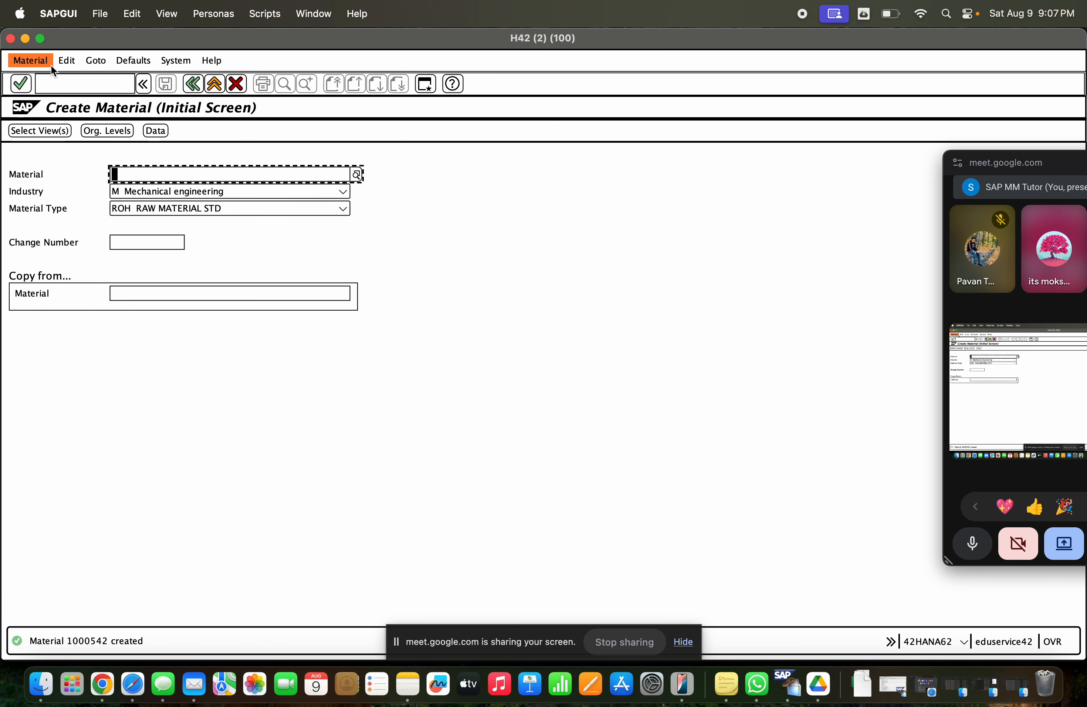
mouse_move(69, 126)
click(151, 120)
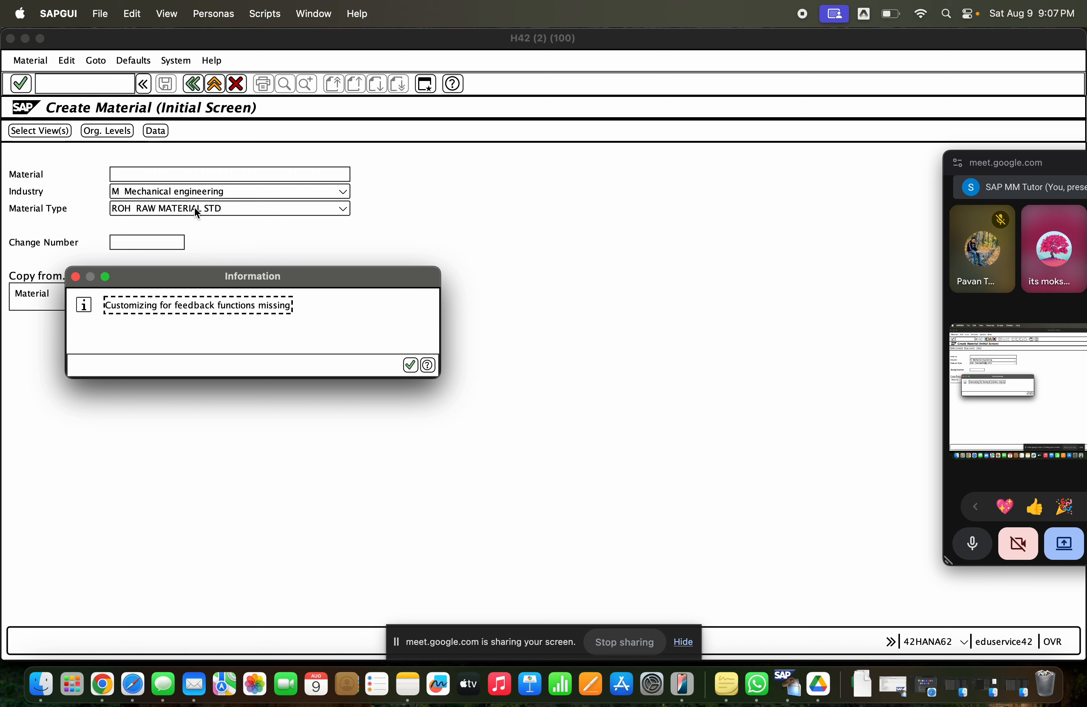
click(410, 365)
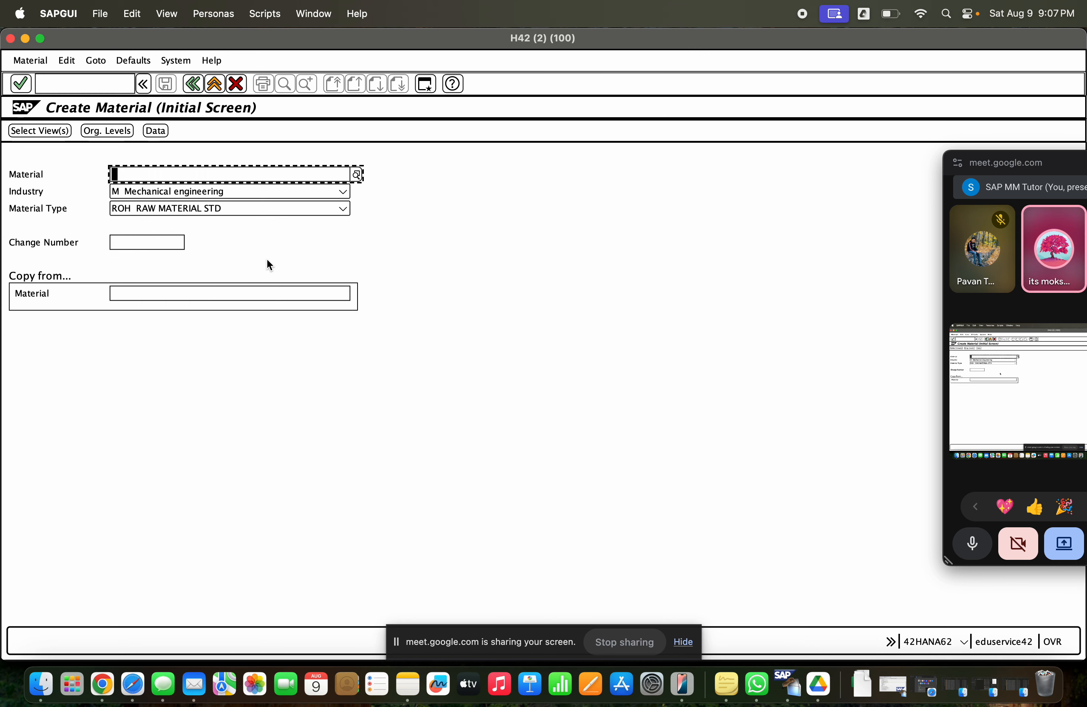
- Open Display Material for the newly created material 1000542, select its number and check the available views
click(33, 62)
mouse_move(64, 125)
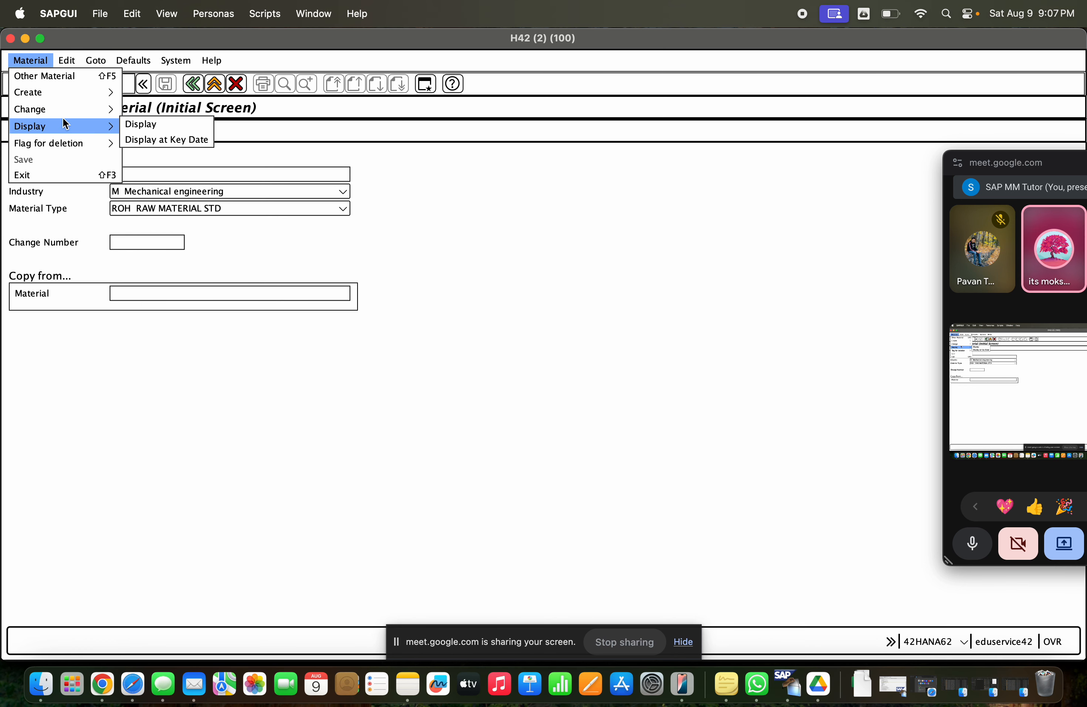
click(124, 125)
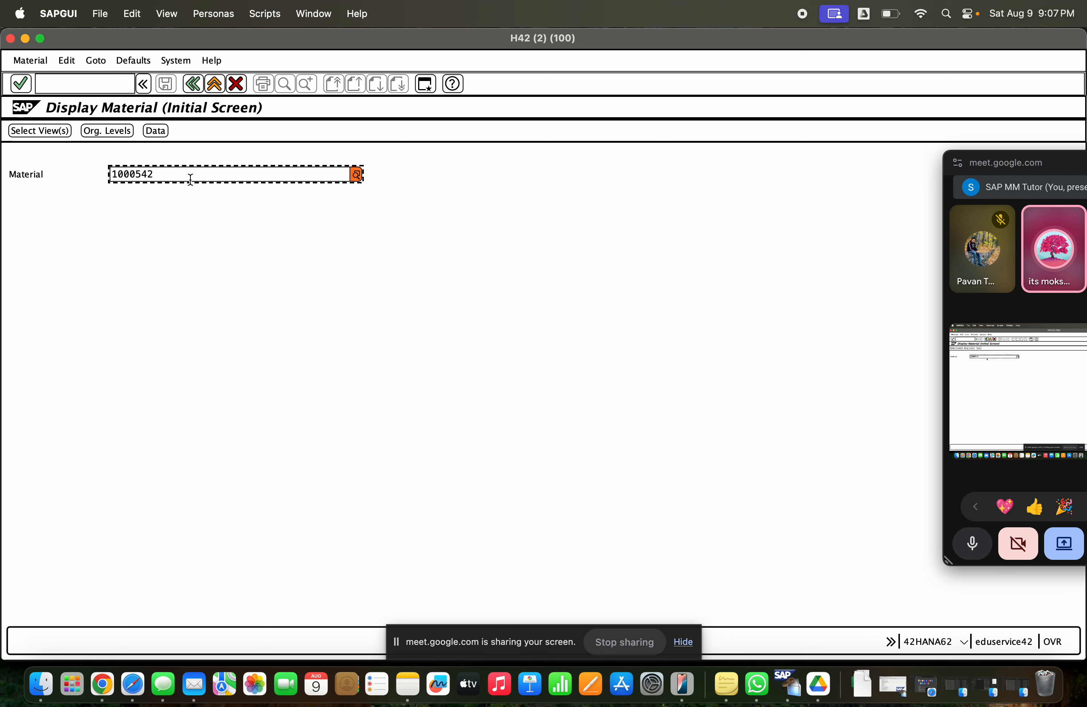
double_click(110, 173)
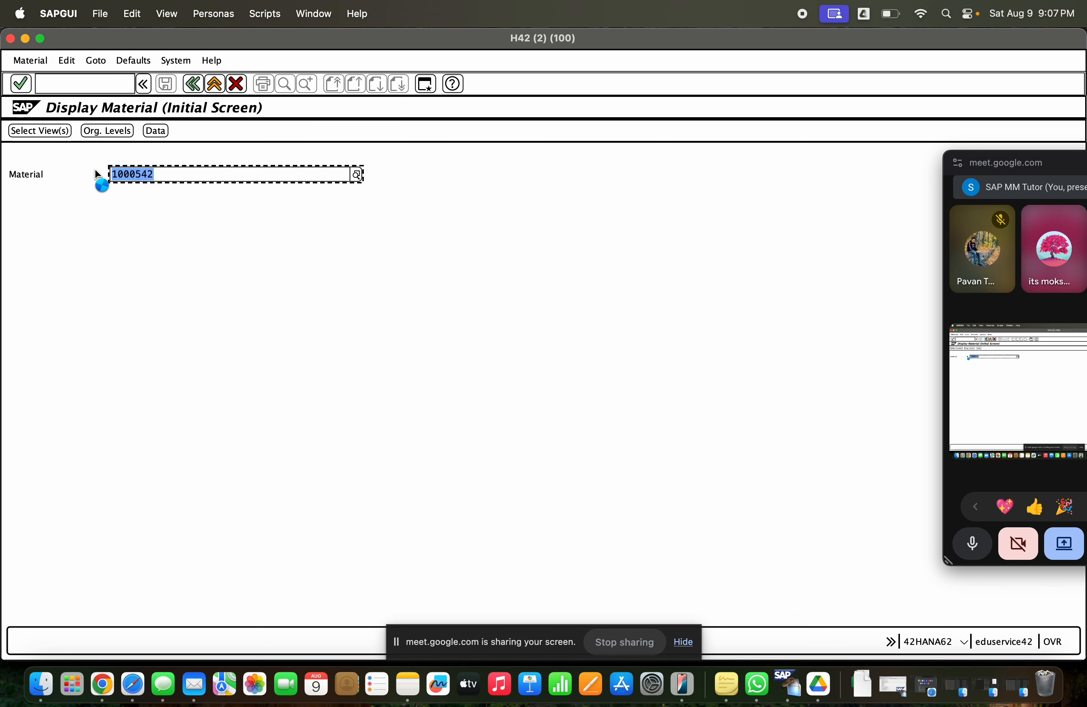
key(Return)
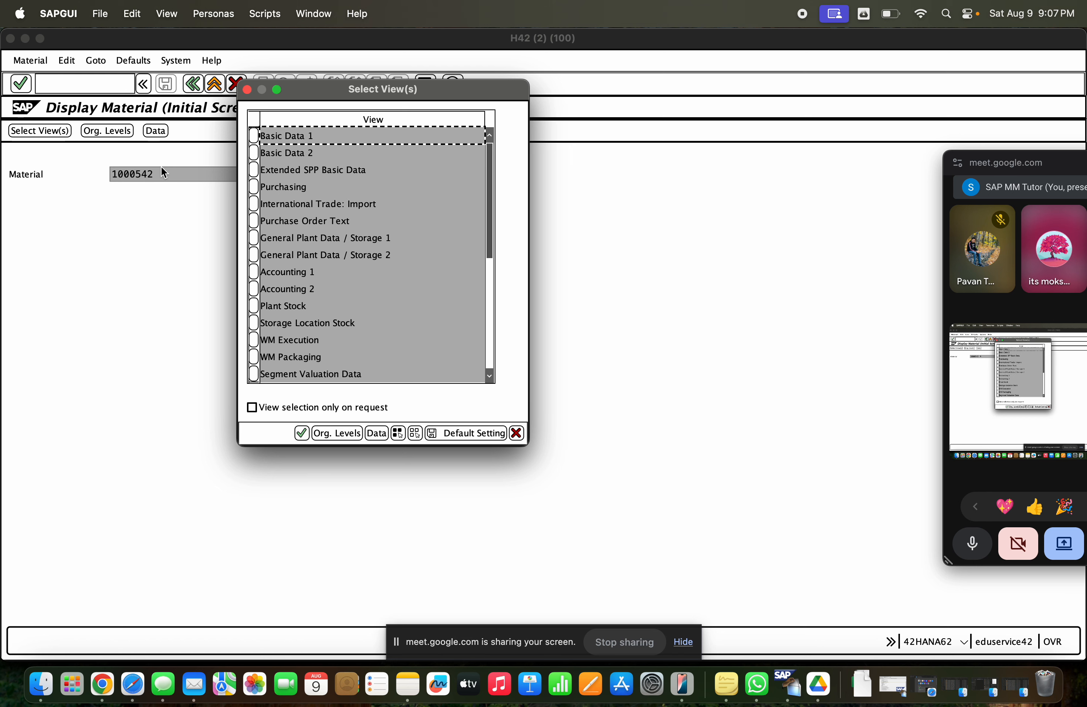
key(Escape)
- Leave the material display and start transaction ME21N to create a purchase order
click(92, 85)
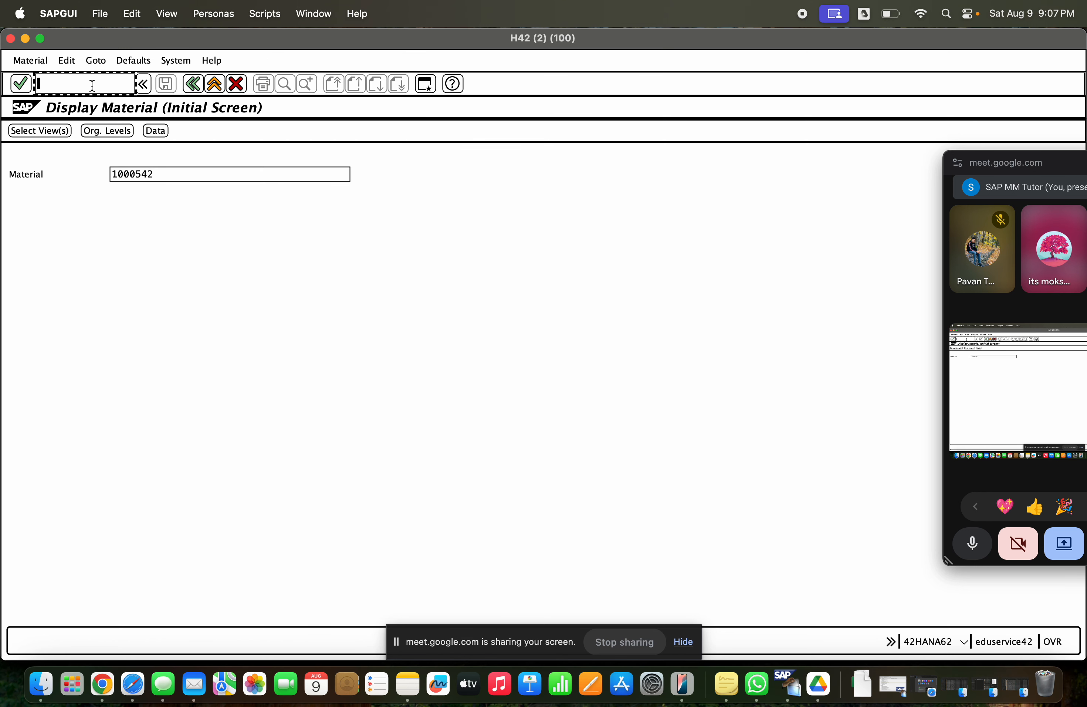
text(/nme21n)
key(Return)
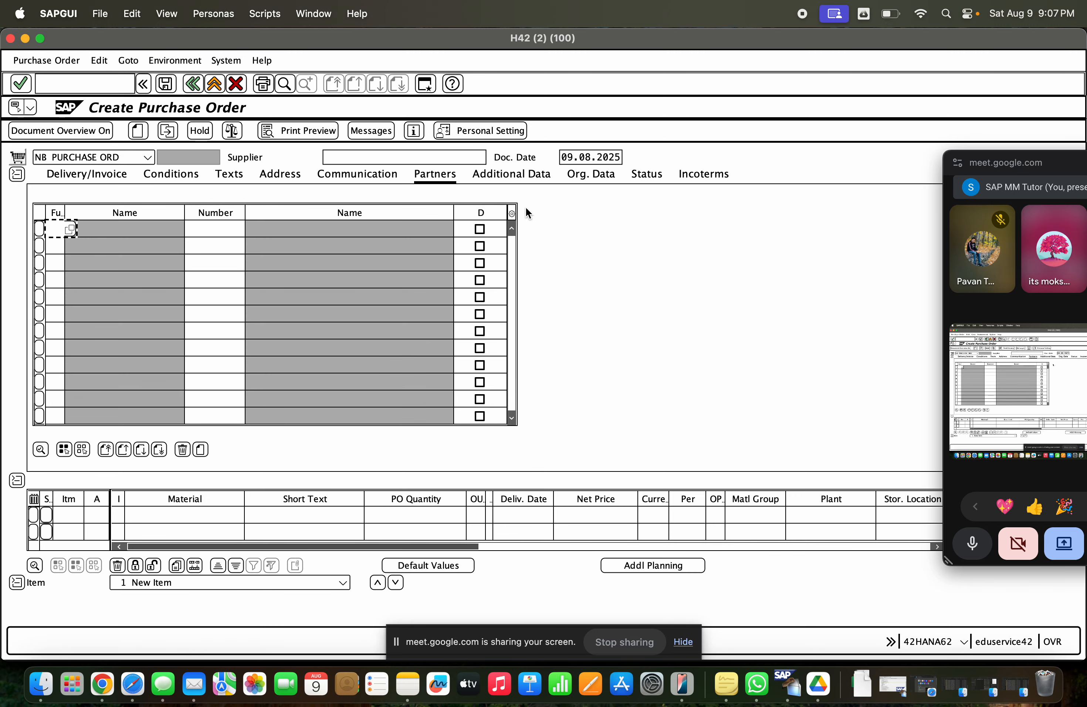
- Set the supplier of the NB purchase order to BP_TAS BP_EWM and confirm it
click(416, 156)
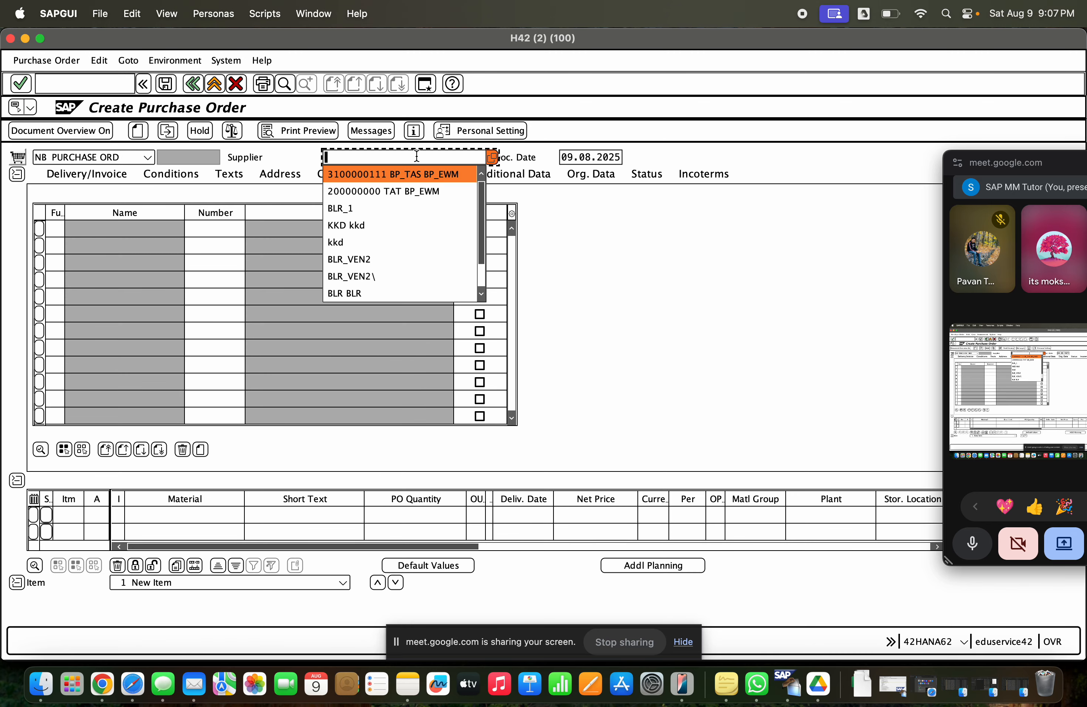
click(407, 173)
key(BackSpace)
key(BackSpace)
key(BackSpace)
key(BackSpace)
key(BackSpace)
key(BackSpace)
key(BackSpace)
key(BackSpace)
key(BackSpace)
key(BackSpace)
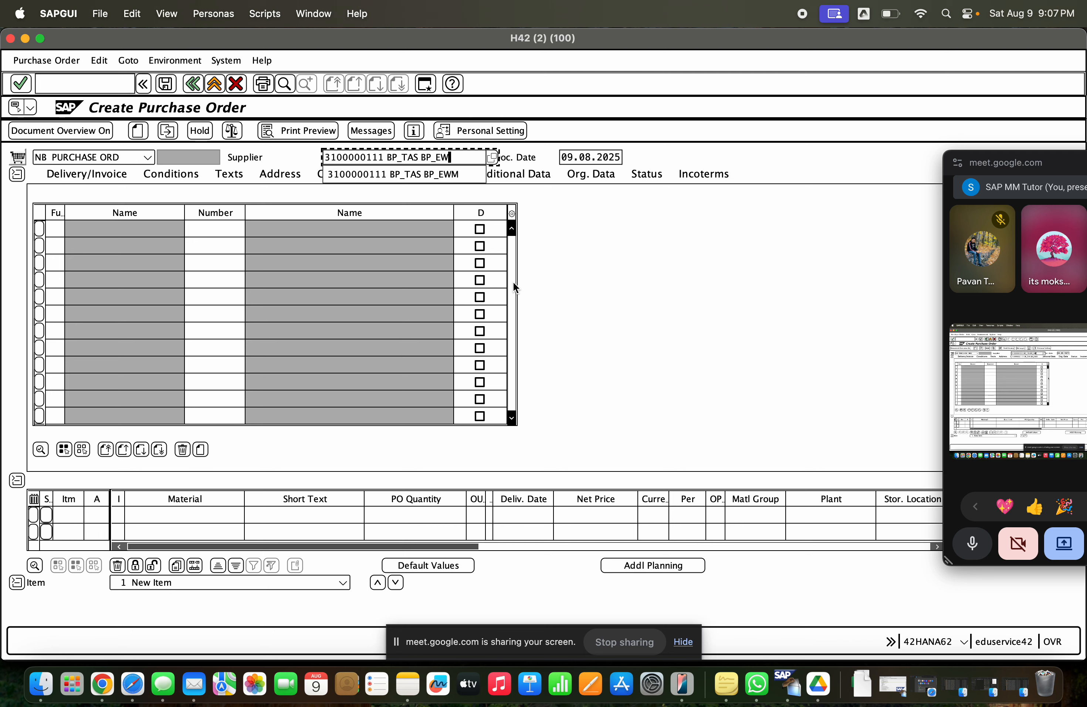
key(BackSpace)
key(BackSpace)
key(BackSpace)
key(BackSpace)
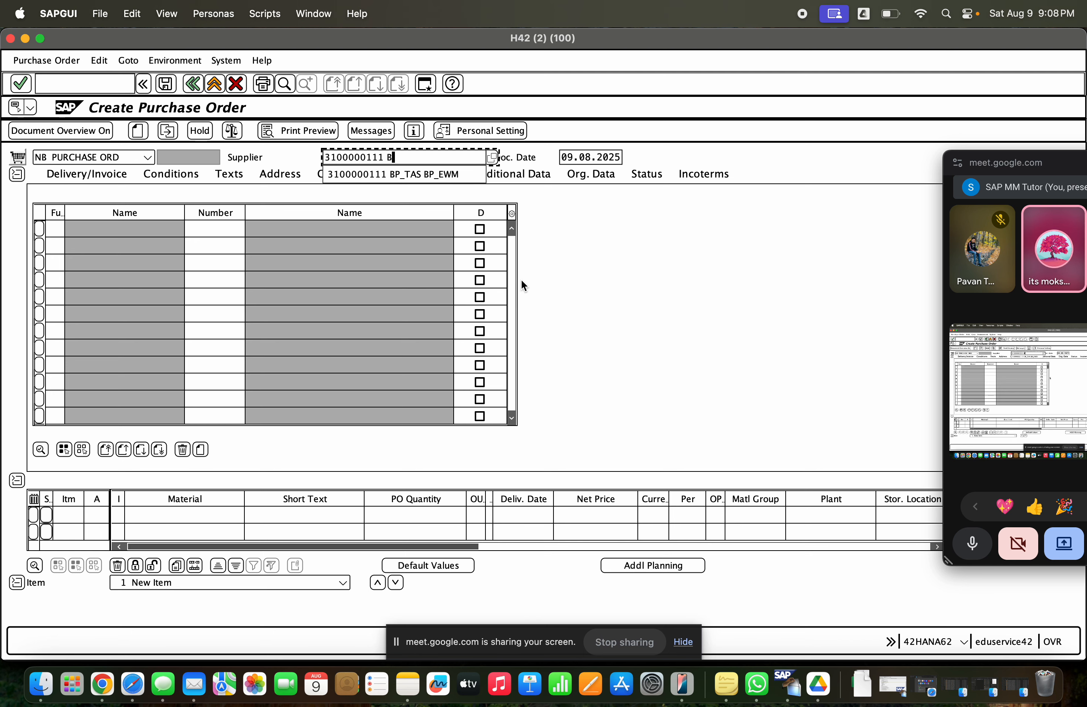
key(Return)
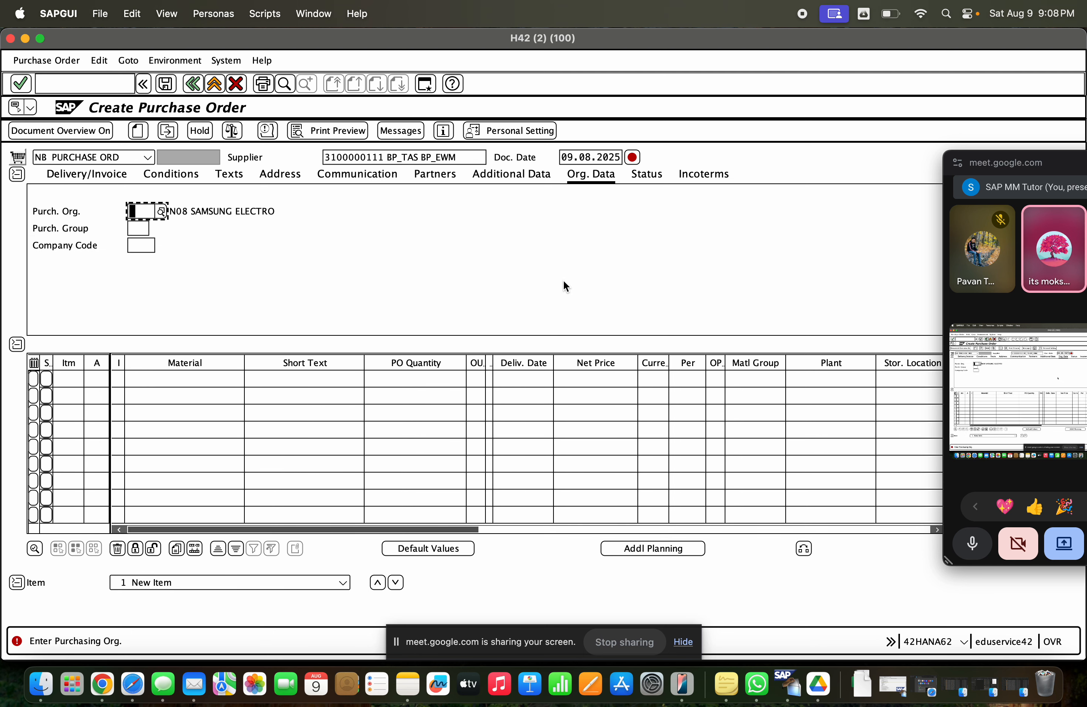
- Set the purchasing organization to GCEM in the purchase order's organizational data
key(Down)
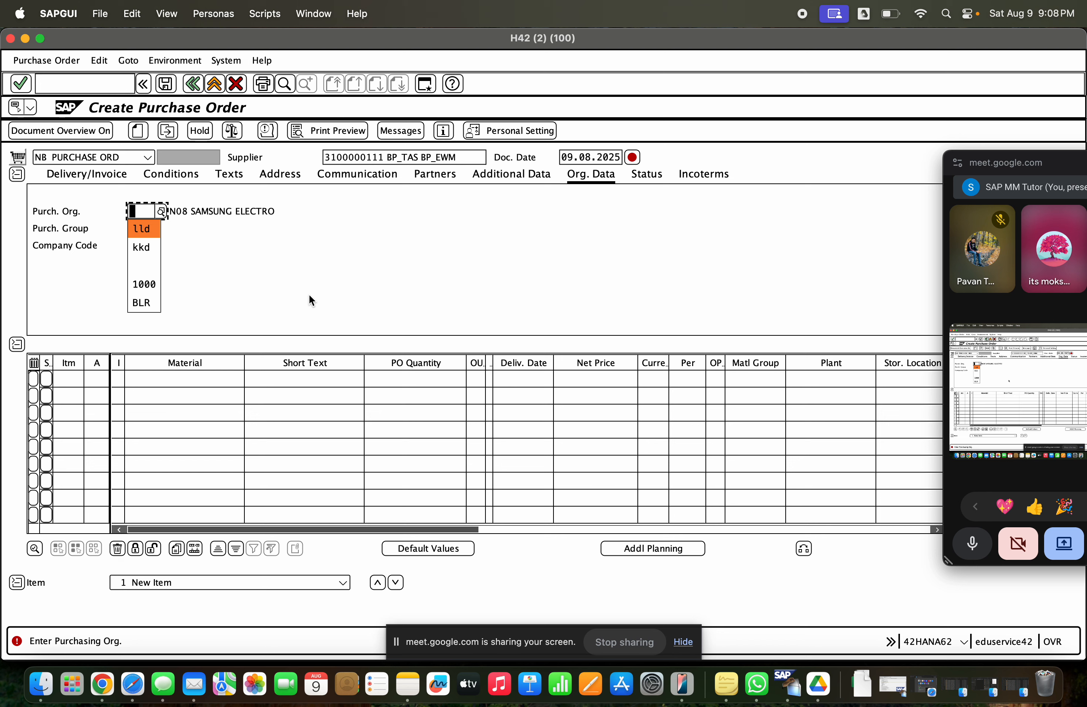
key(Down)
key(Down)
key(Up)
key(Up)
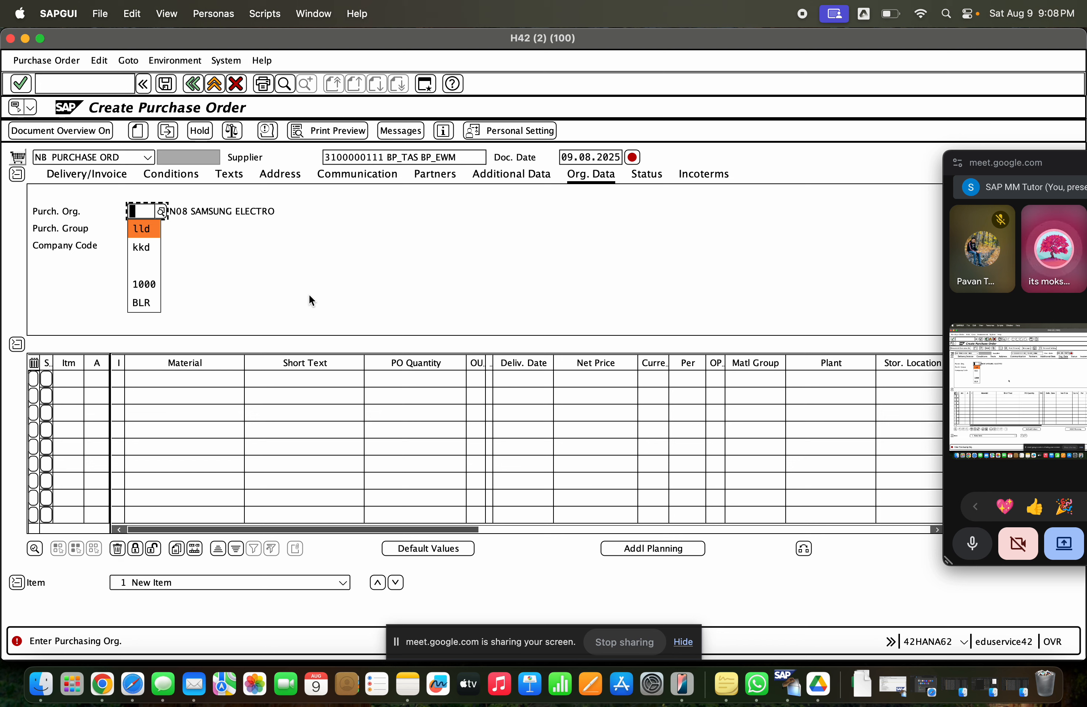
text(gcem)
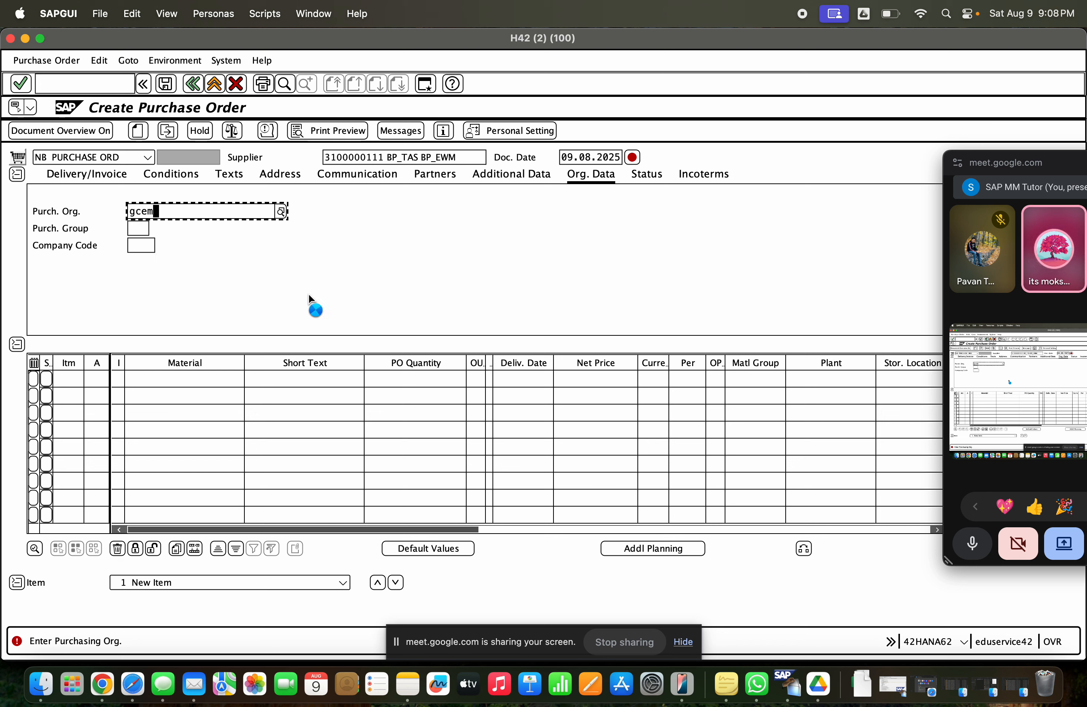
key(Down)
key(Return)
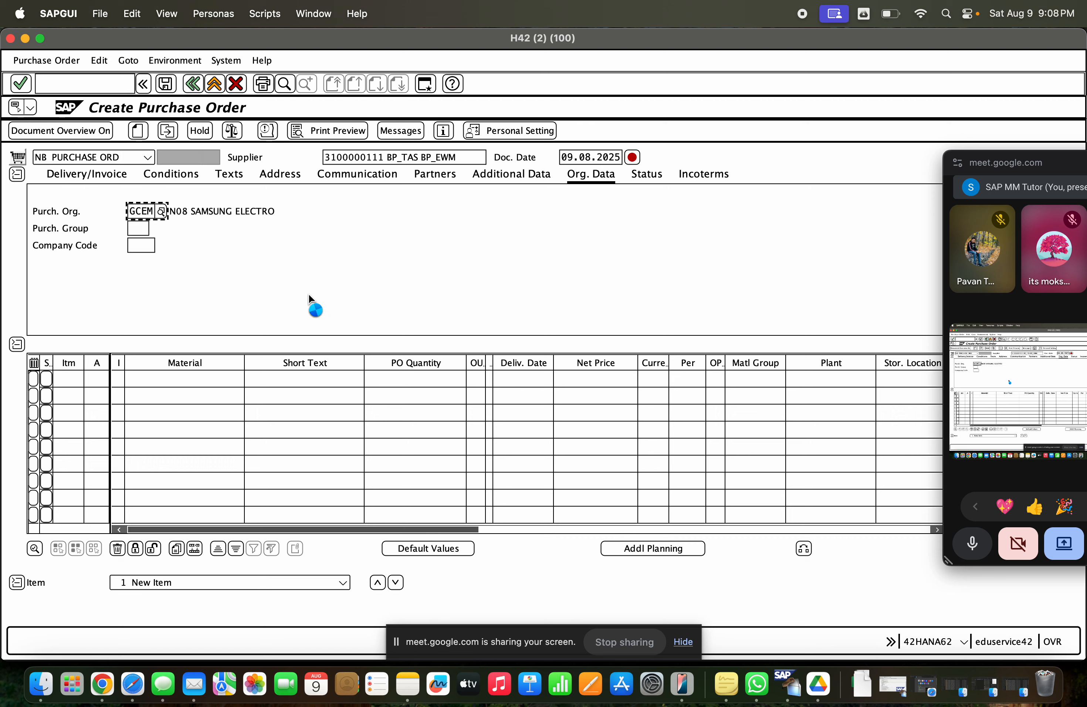
key(Return)
- Try to set the purchase order's purchasing group to 000
text(000)
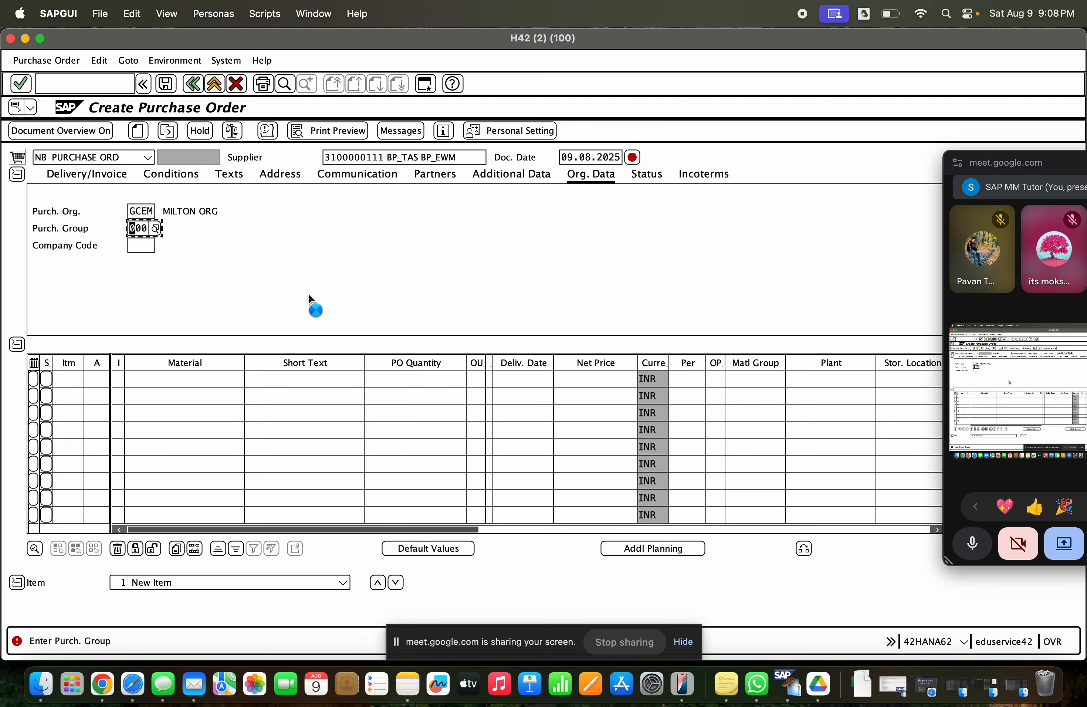
key(Return)
click(146, 248)
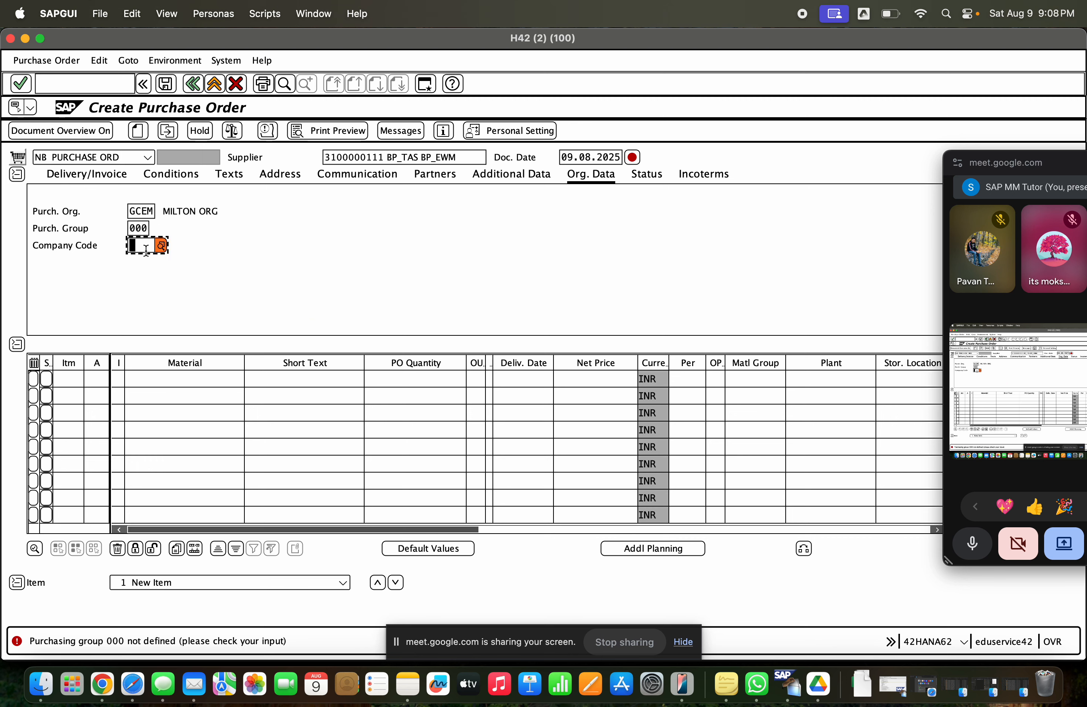
- Set the purchasing group to 001 (Einkäufer 1) in the organizational data
key(shift+Tab)
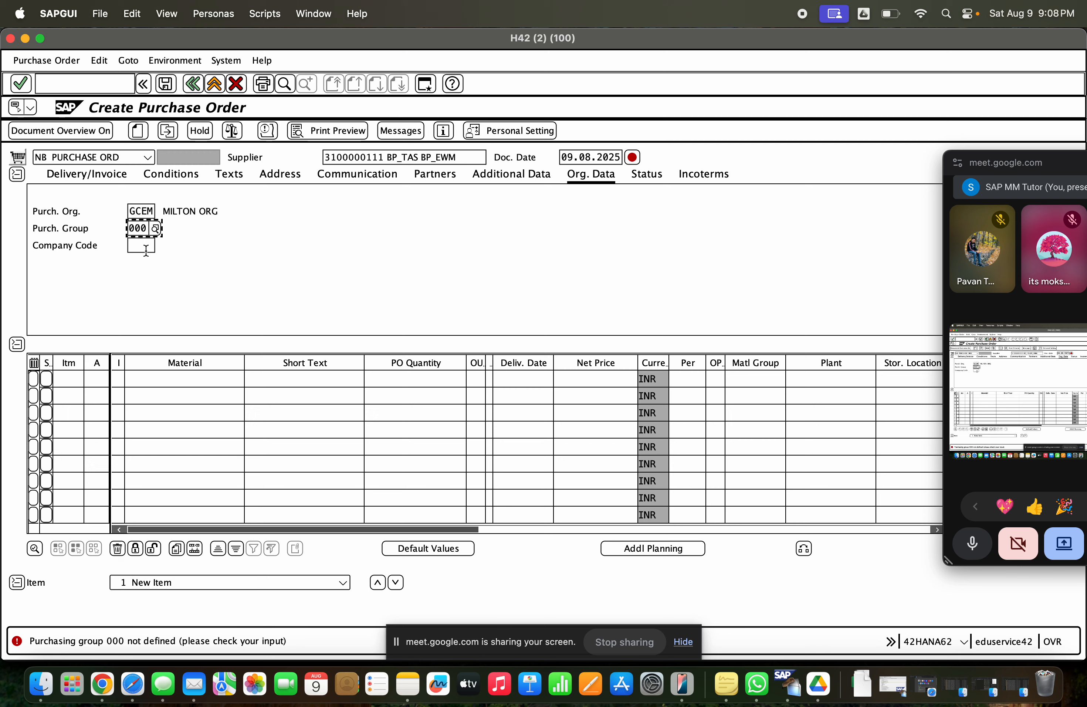
text(=)
key(BackSpace)
key(BackSpace)
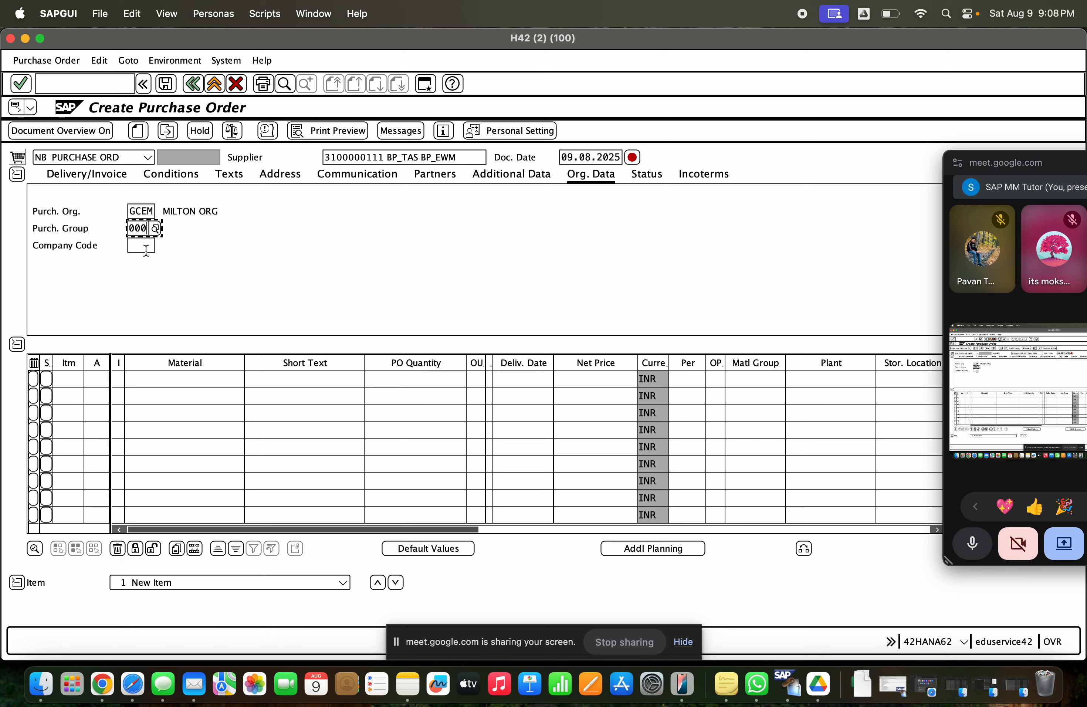
key(BackSpace)
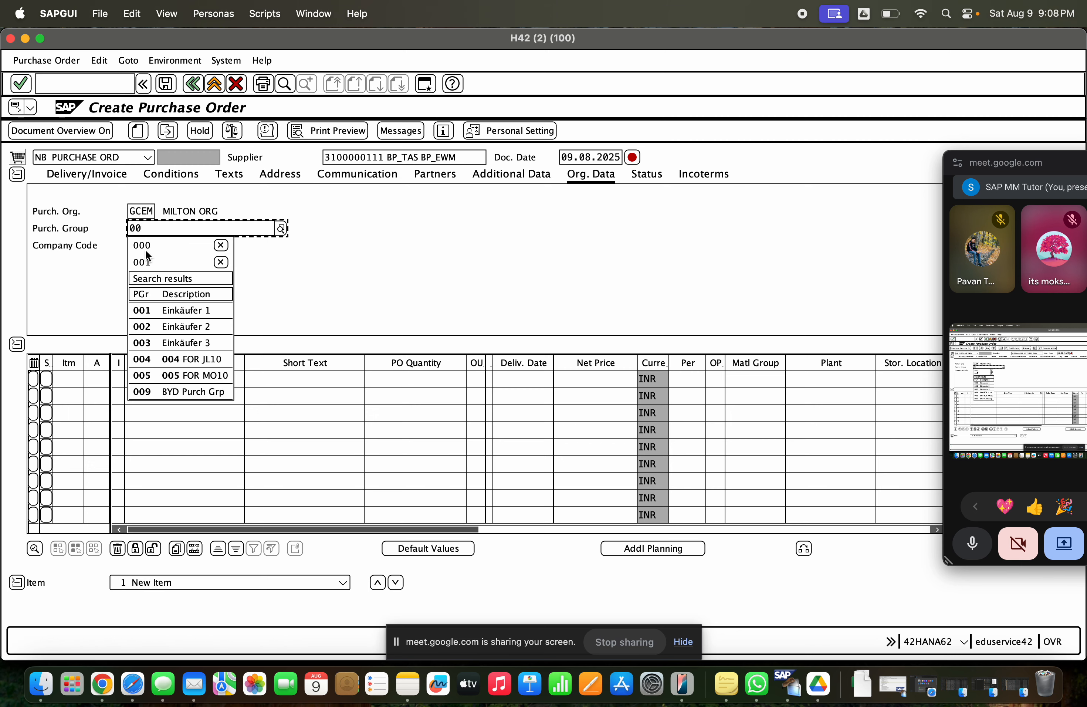
click(149, 312)
- Try to set the purchase order's company code to GCEM
click(145, 245)
text(gcem)
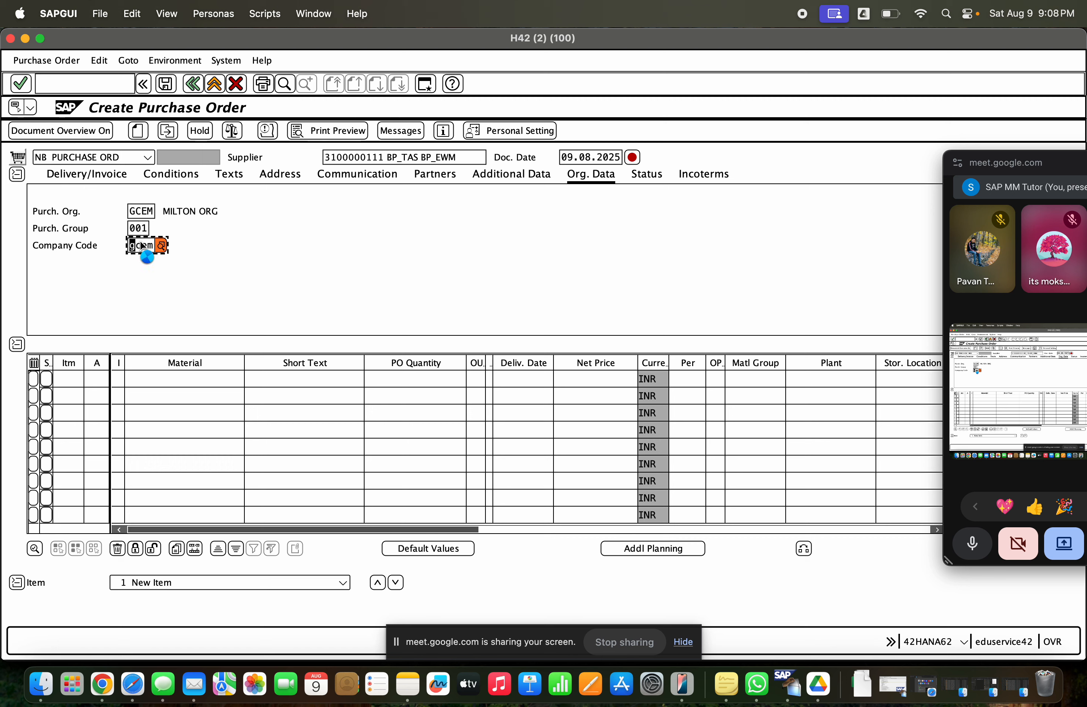
key(Return)
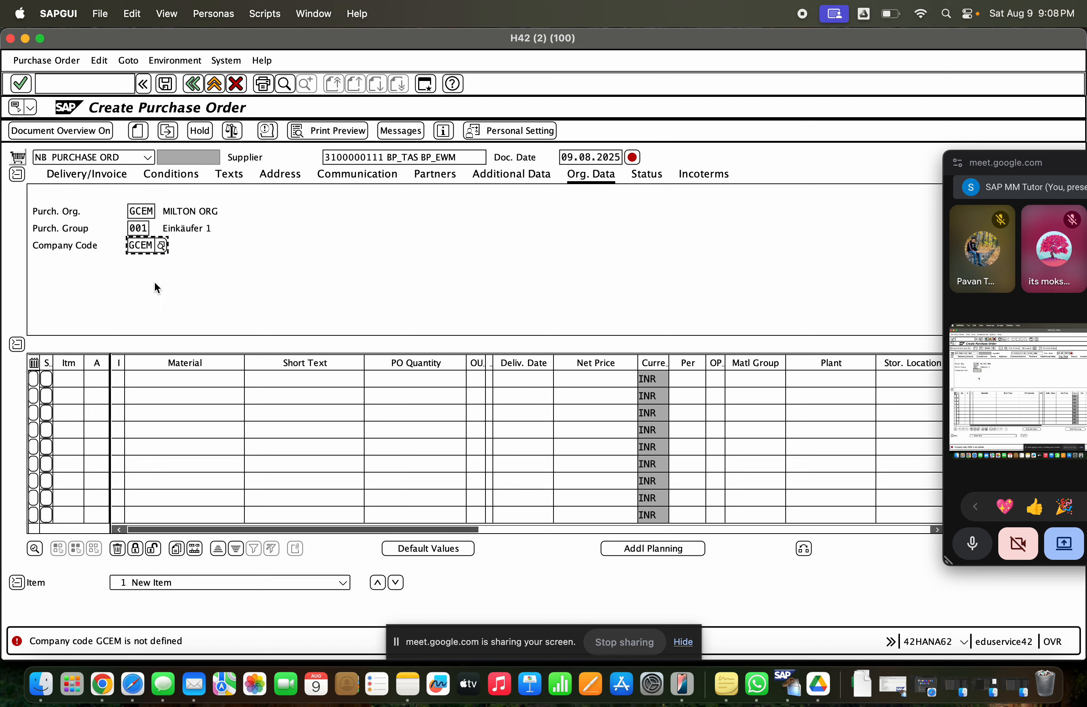
click(131, 244)
text(g)
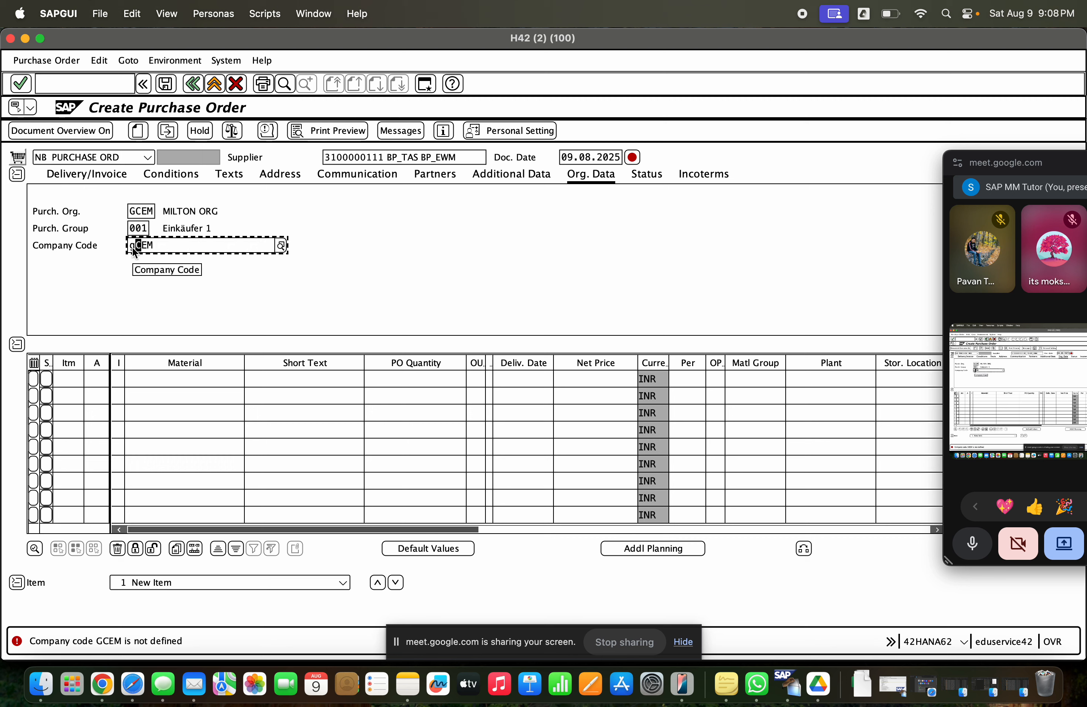
text(ccc)
key(Return)
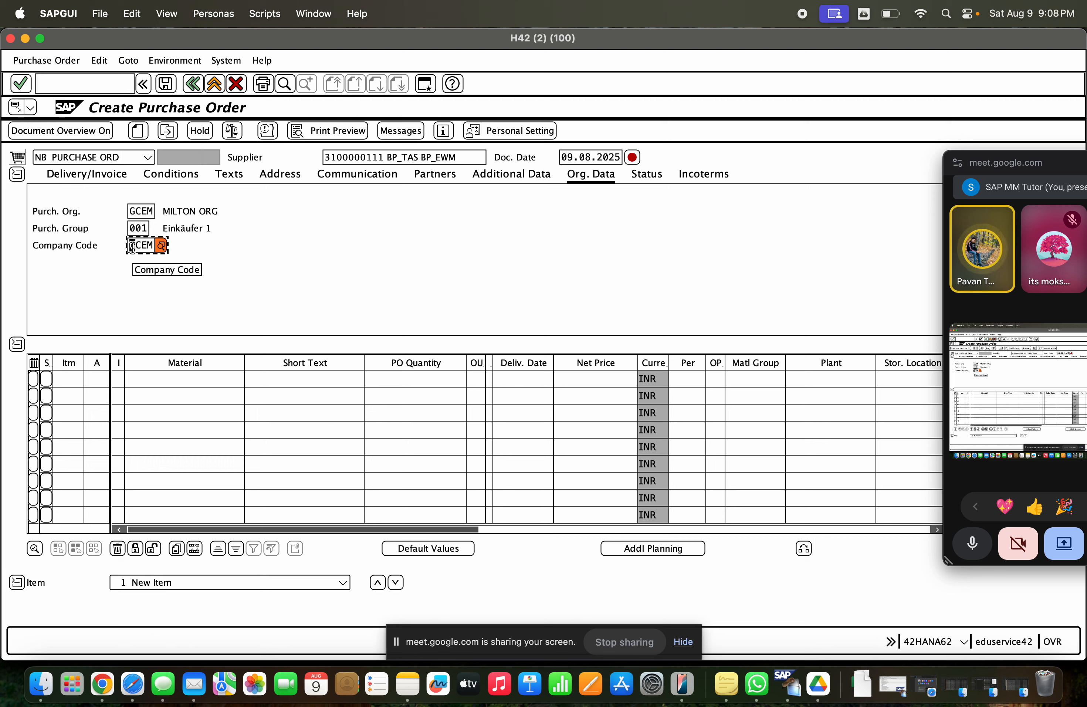
- Search for the company code with gccc and try GC as the company code
text(gccc)
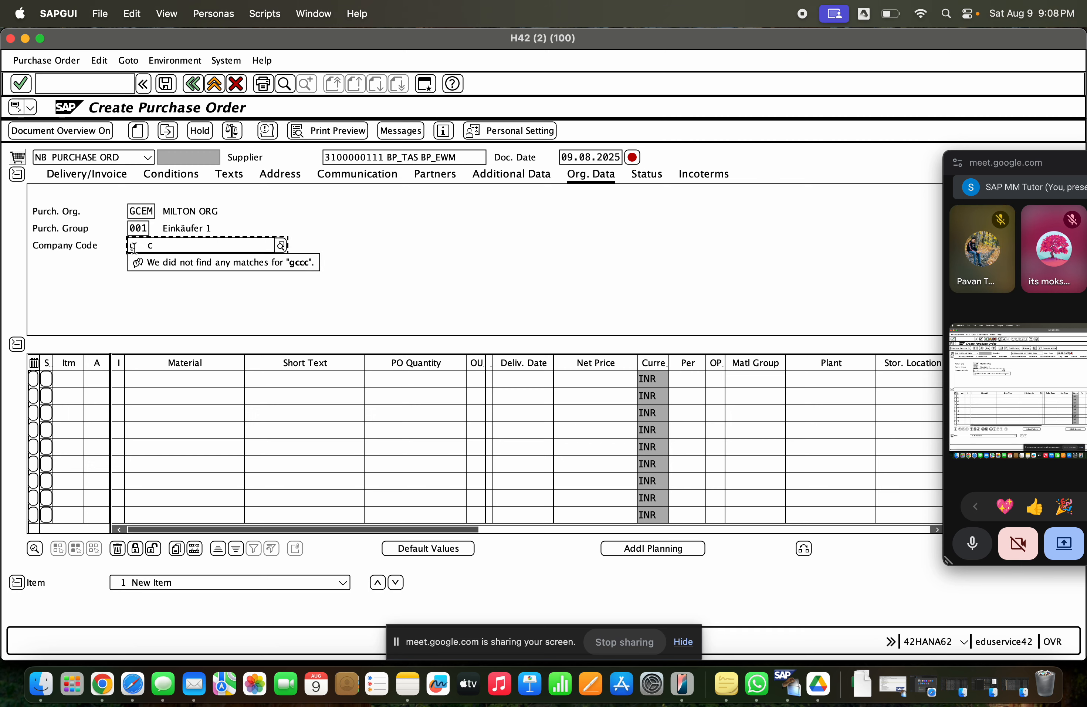
key(BackSpace)
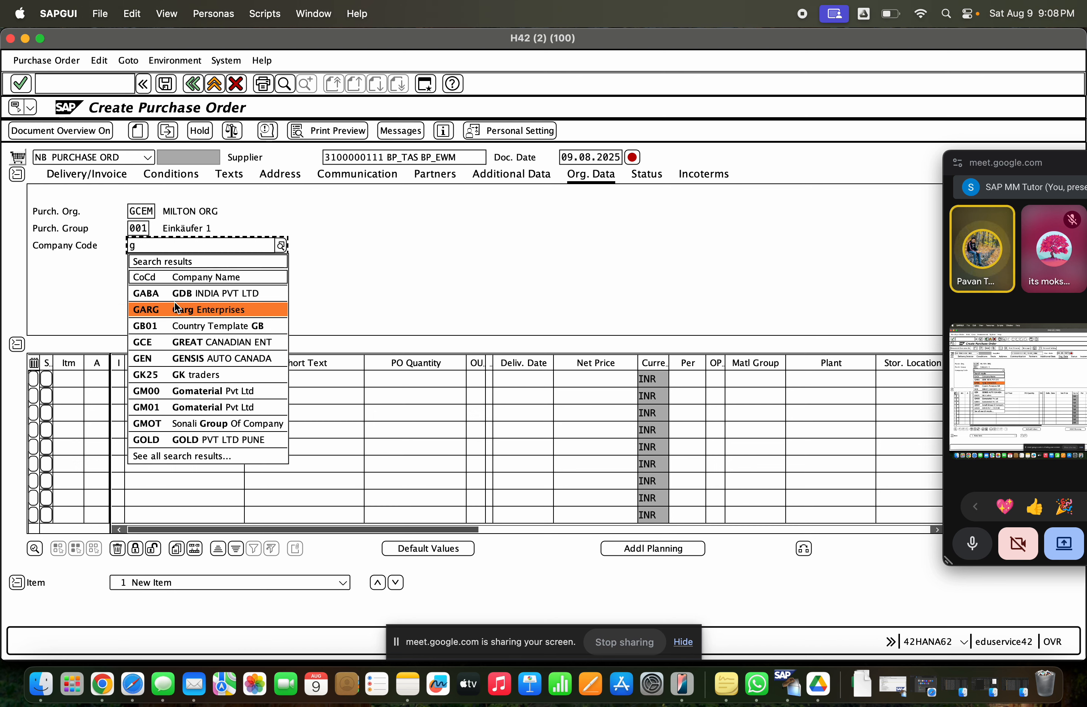
key(BackSpace)
key(BackSpace)
text(c)
key(Return)
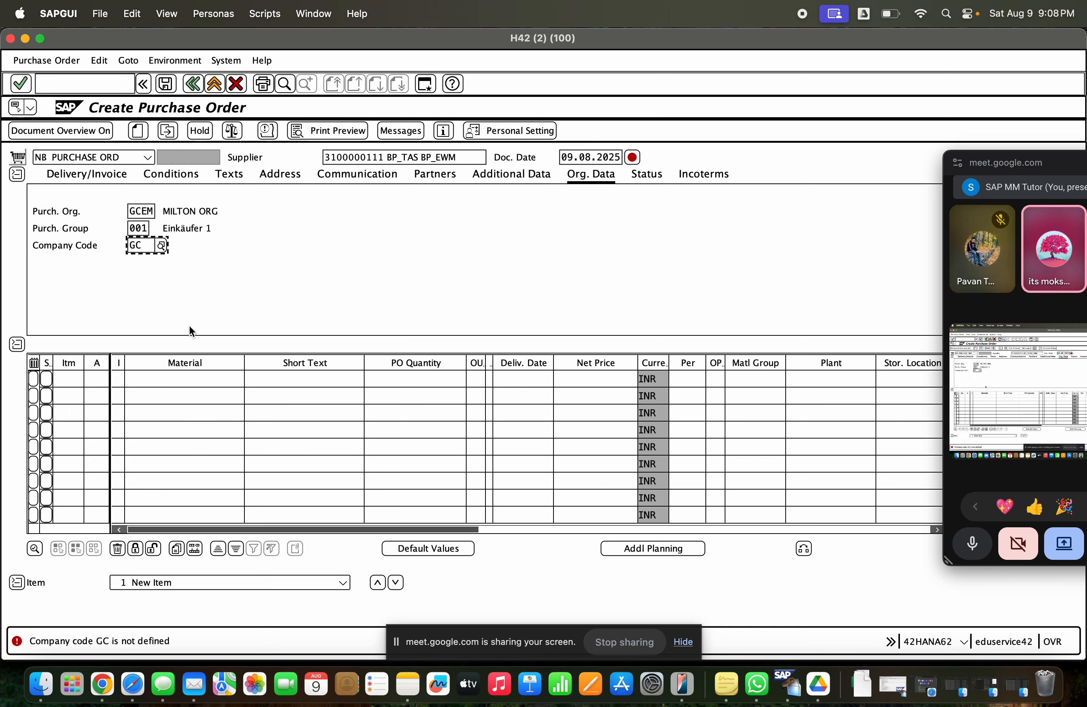
- Set the company code to GCE and enter material 1000542 in the first item row
text(GCe)
key(Return)
click(196, 377)
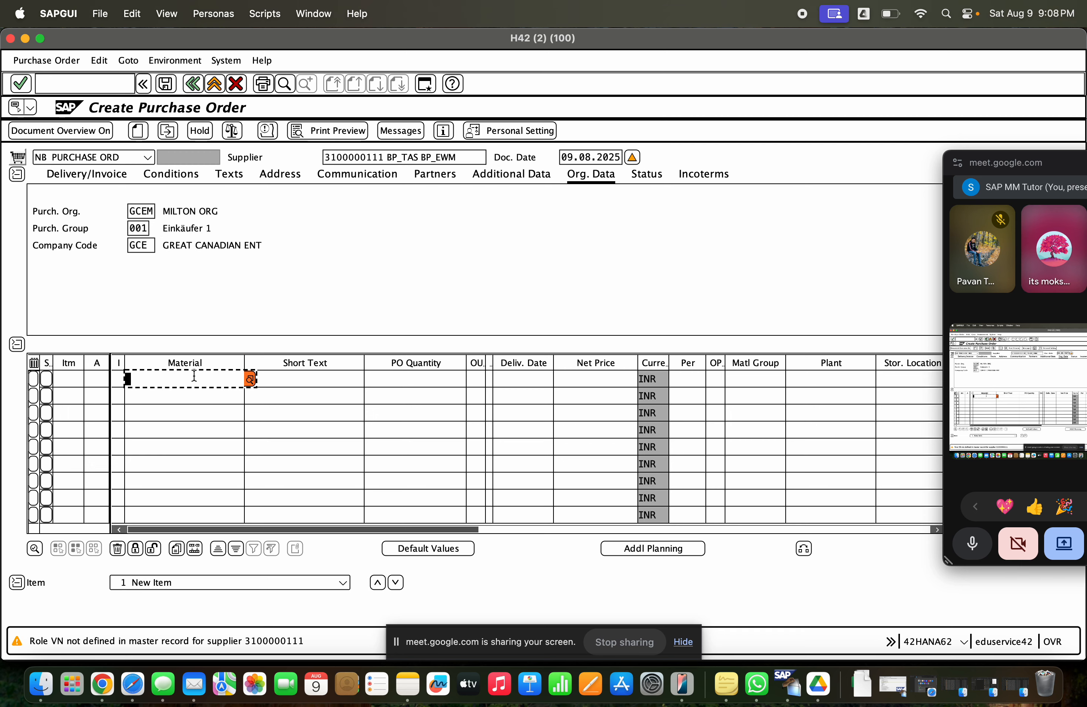
text(1000542)
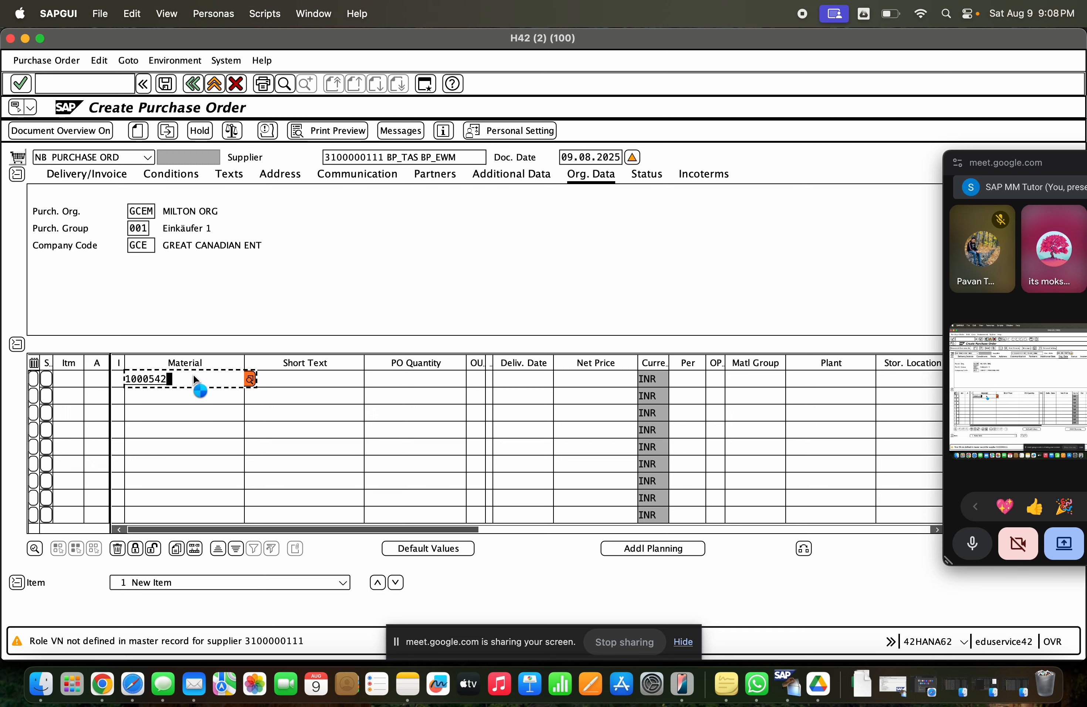
key(Return)
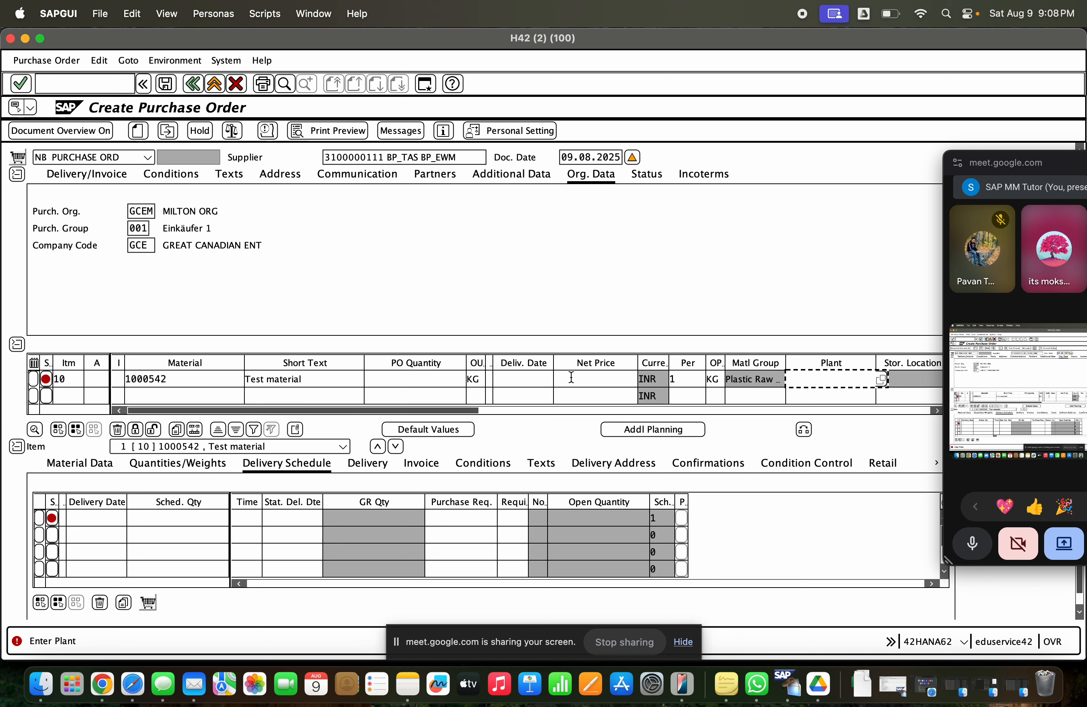
- Assign plant gcem to the item for material 1000542 and confirm it
key(Down)
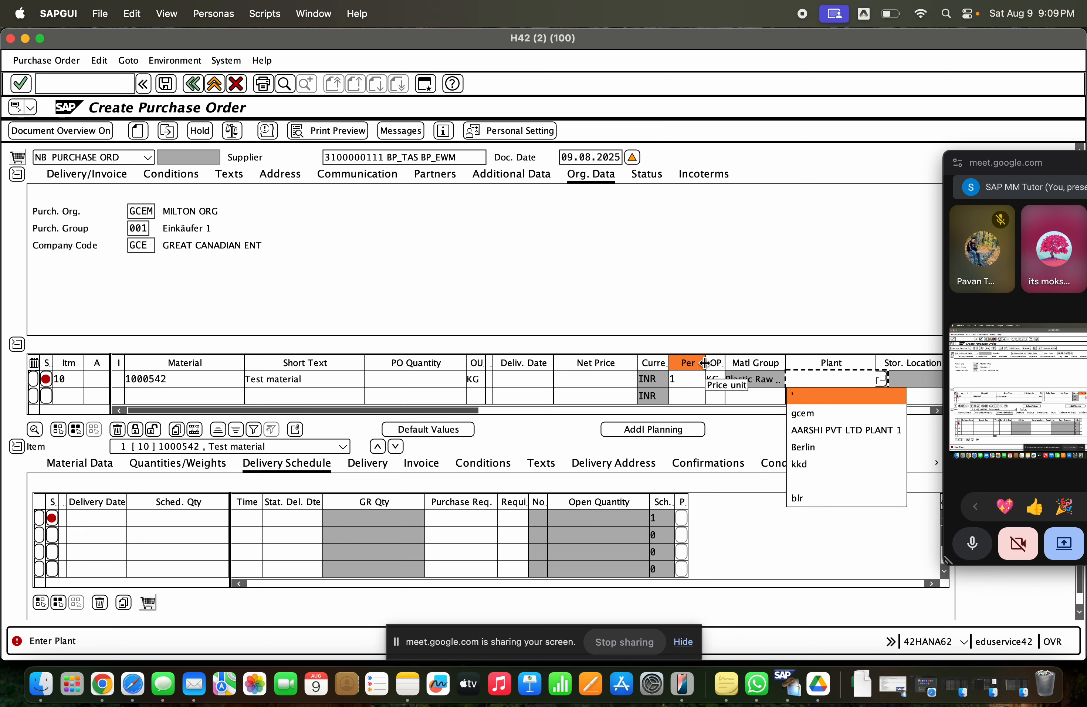
key(Down)
key(Down)
key(Up)
key(Return)
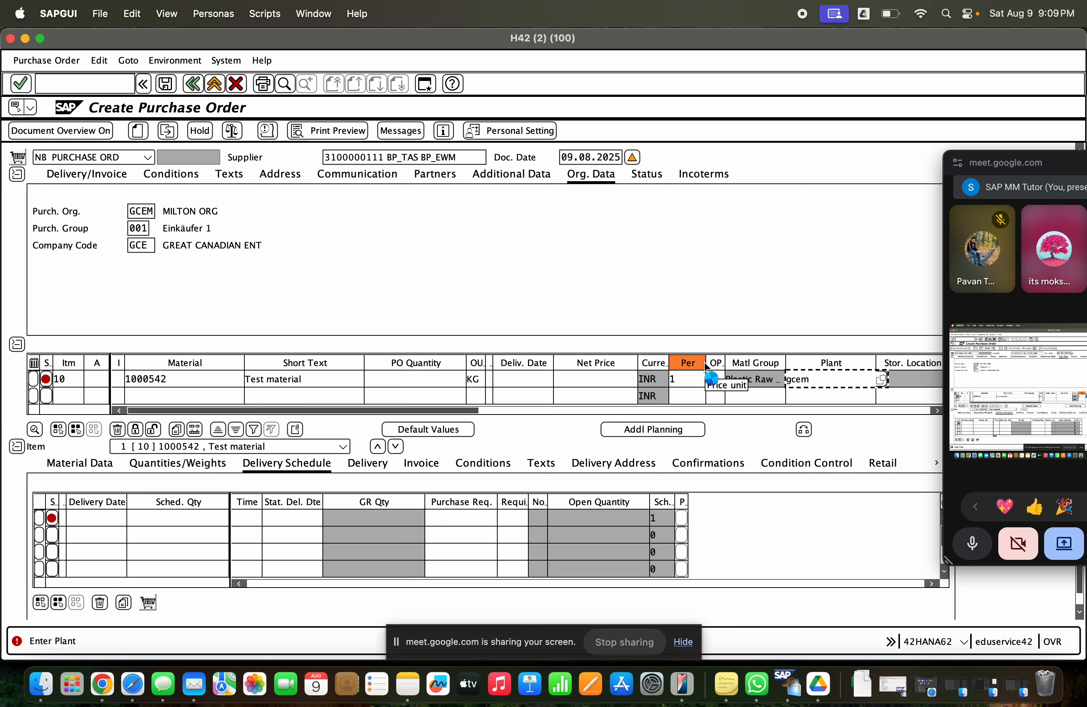
key(Return)
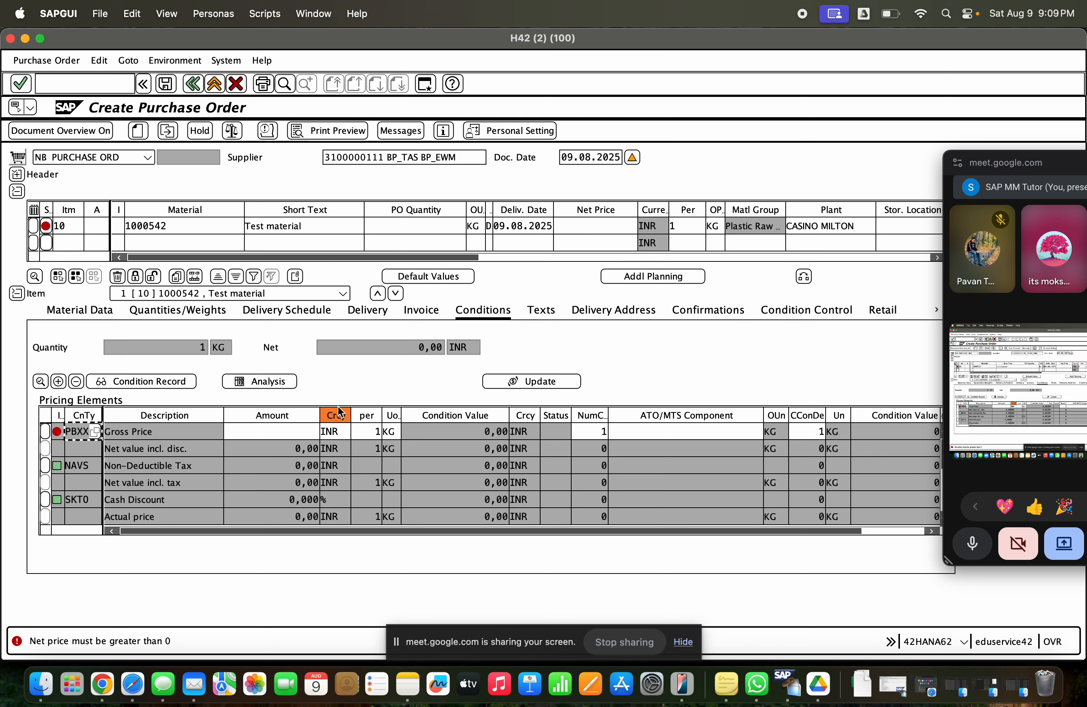
- Set the item's gross price to 100 INR per KG and its PO quantity to 100 KG
click(303, 427)
text(100)
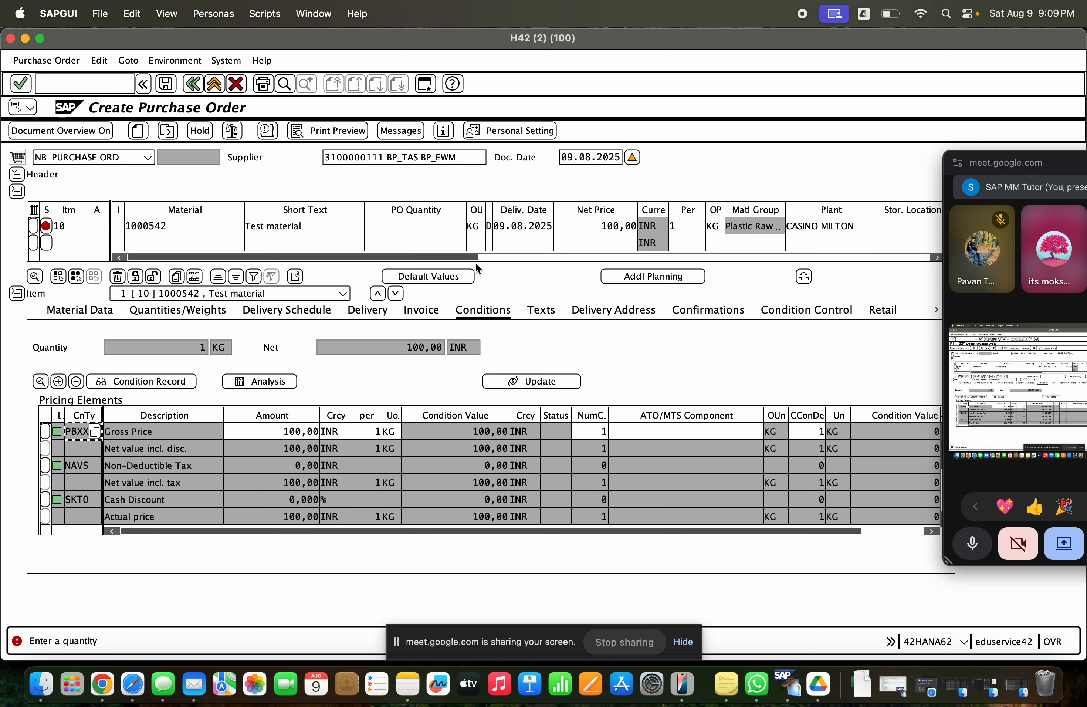
click(403, 226)
text(100)
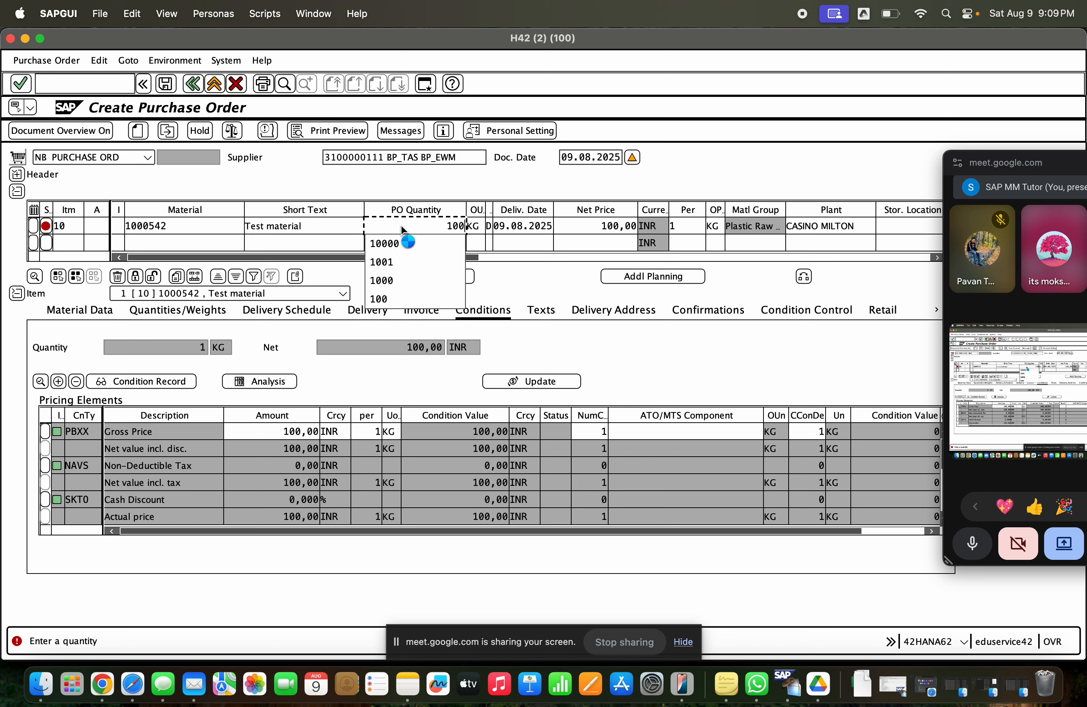
key(Return)
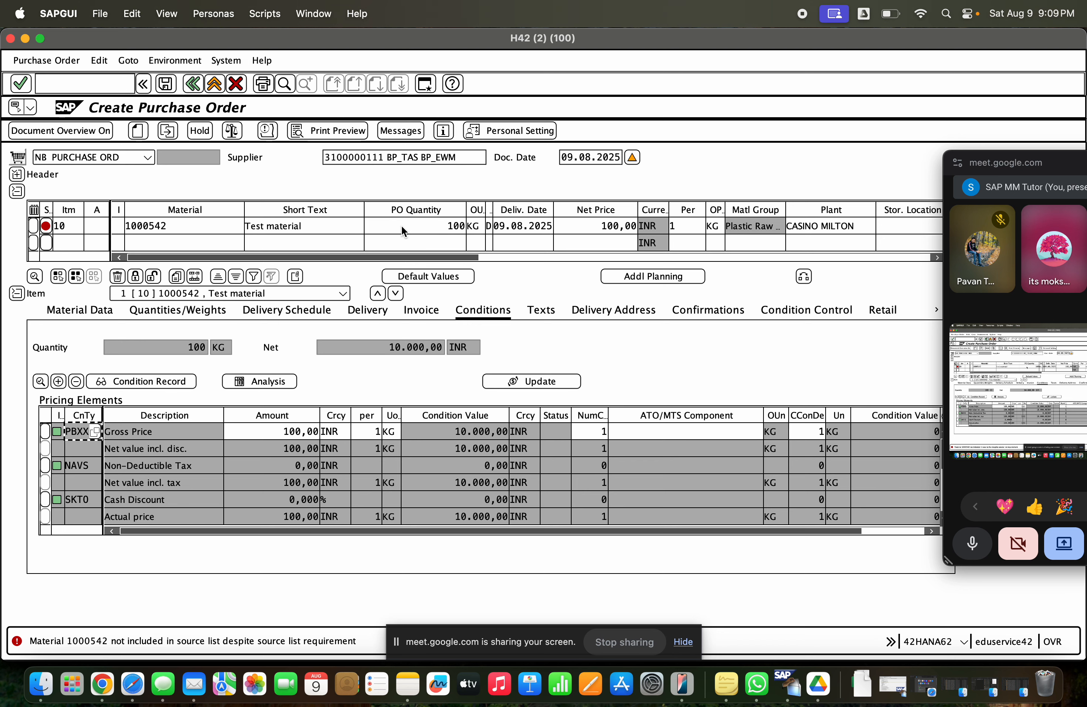
- Open the detailed help for the item's source list message and examine its explanation
click(231, 637)
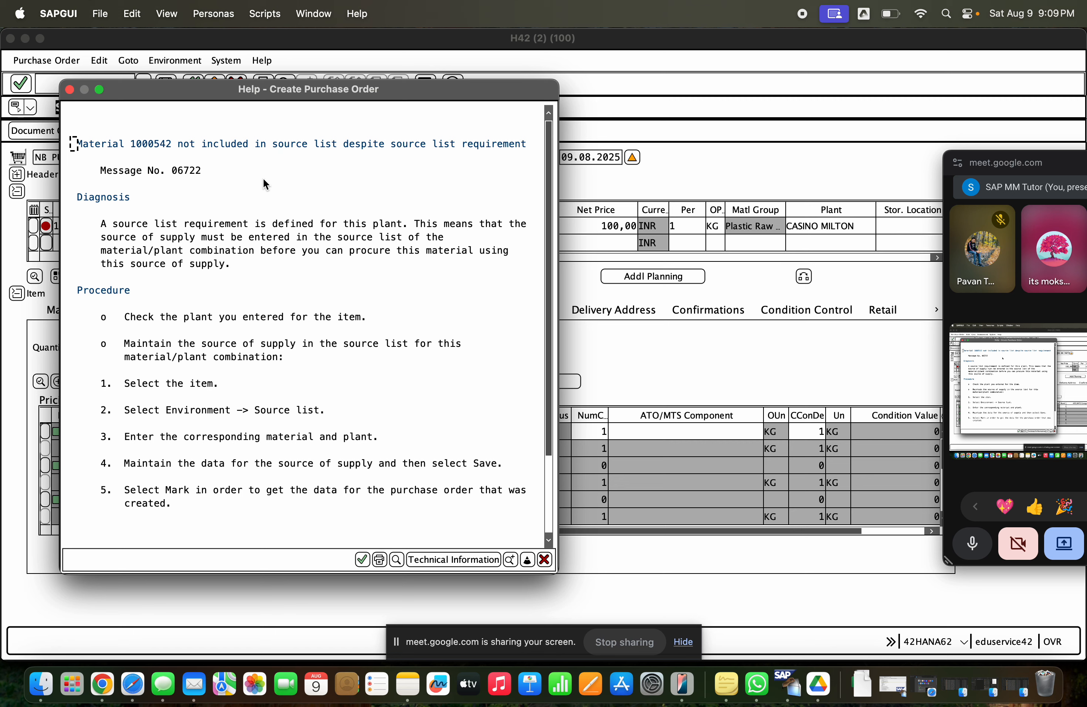
click(102, 145)
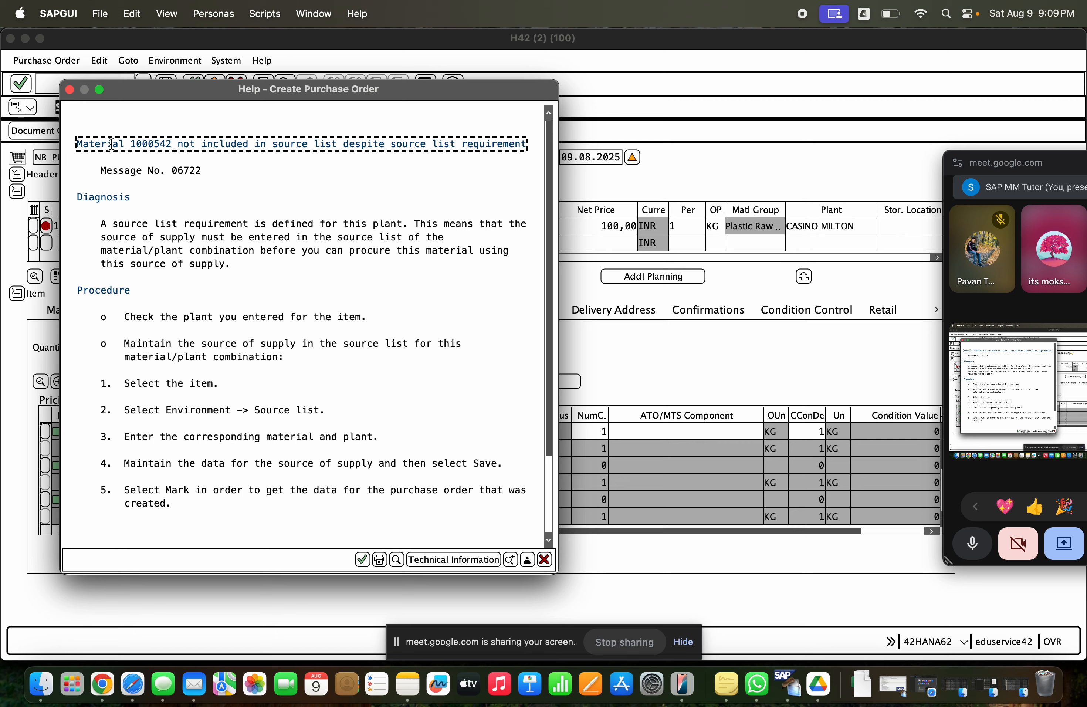
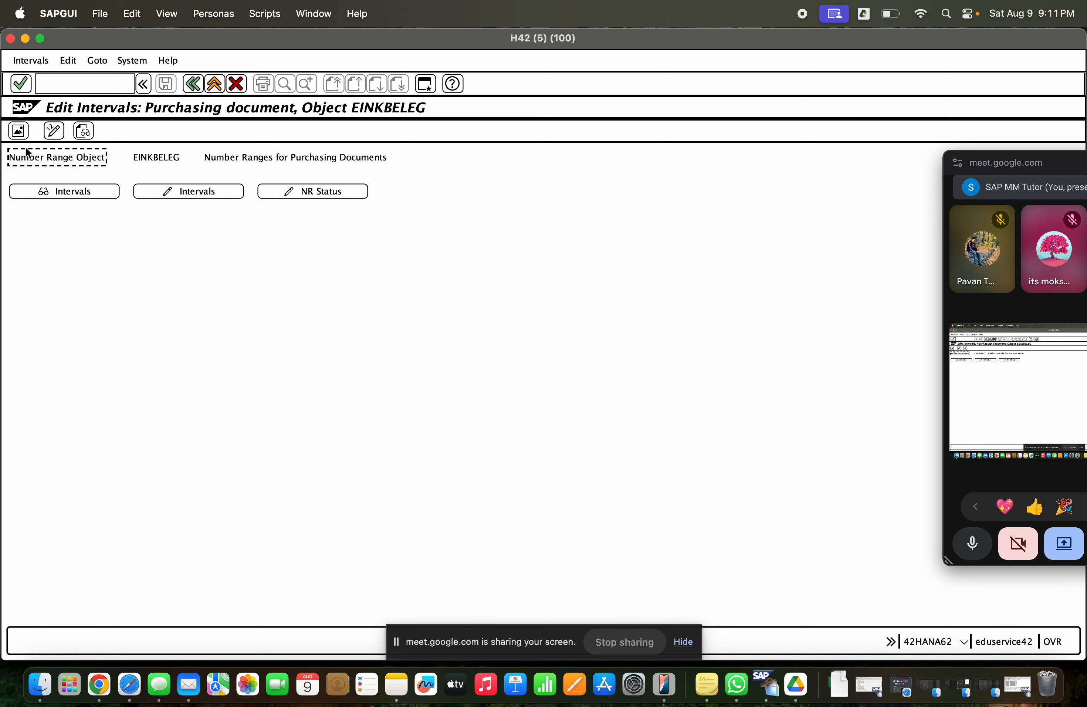
- Review the overview of number range intervals for purchasing documents and return to the customizing structure
click(18, 131)
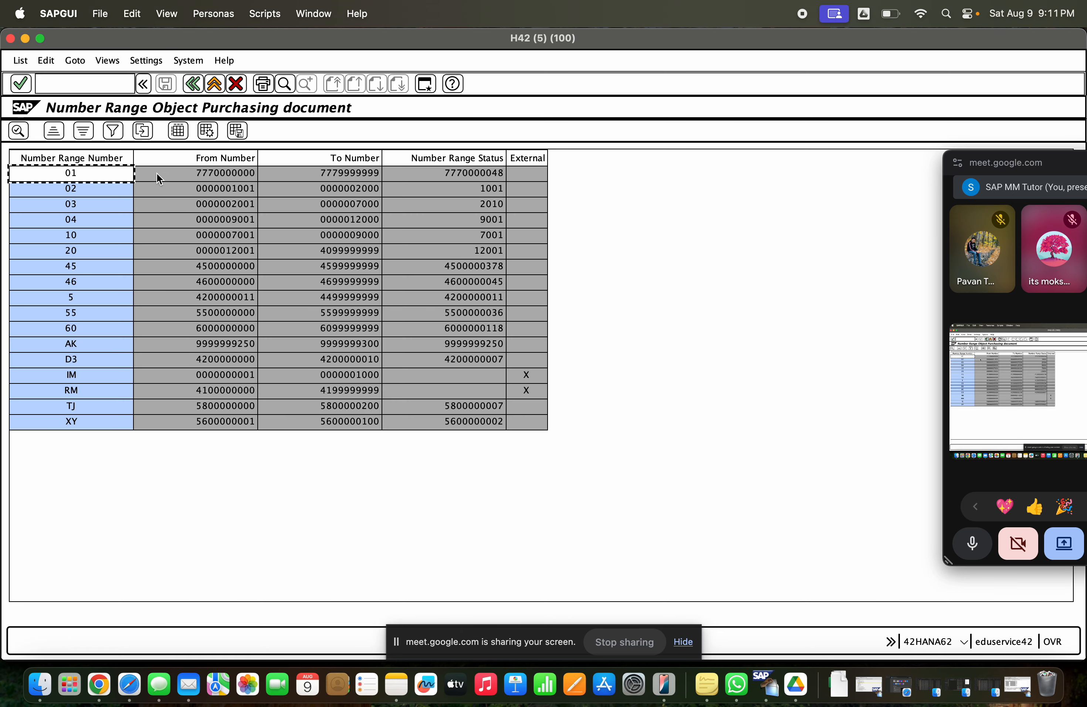
click(193, 83)
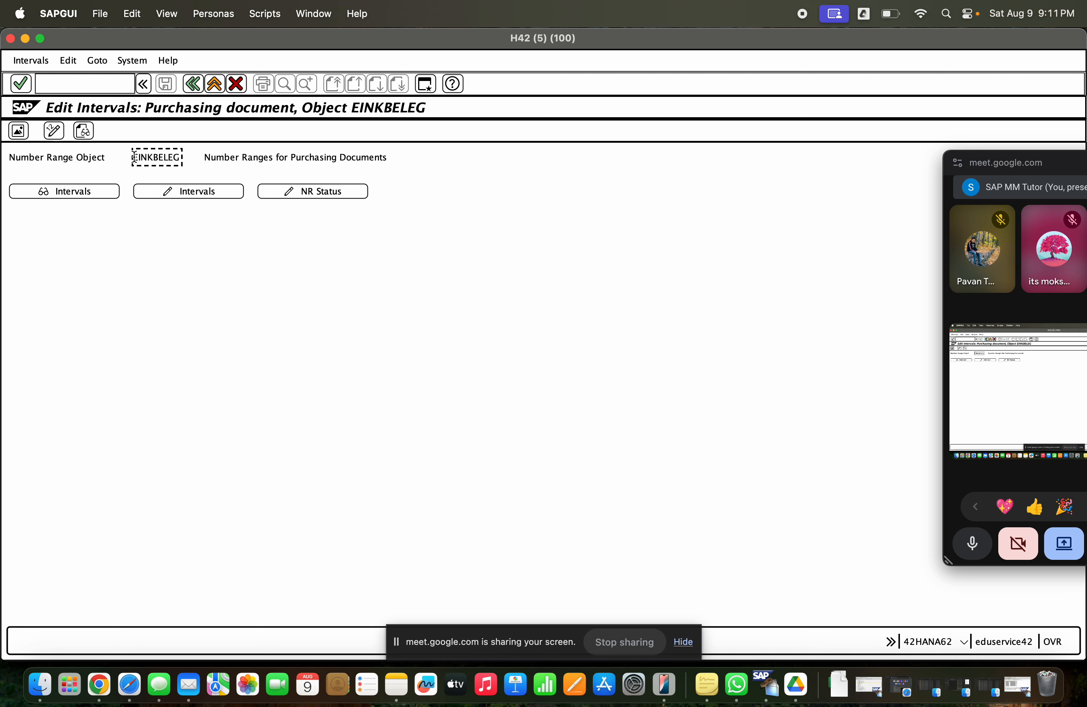
drag(133, 157, 176, 157)
click(176, 156)
click(190, 88)
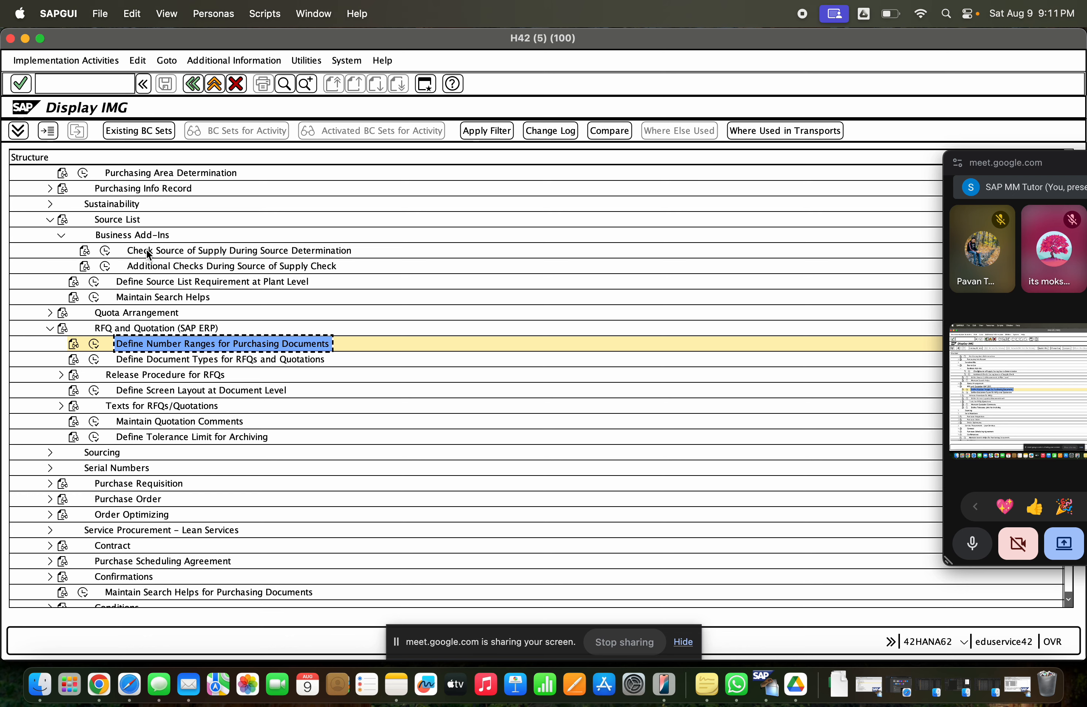
- Copy the object name EINKBELEG from the purchasing document number range activity and enter it in transaction SNRO in a new session
click(94, 343)
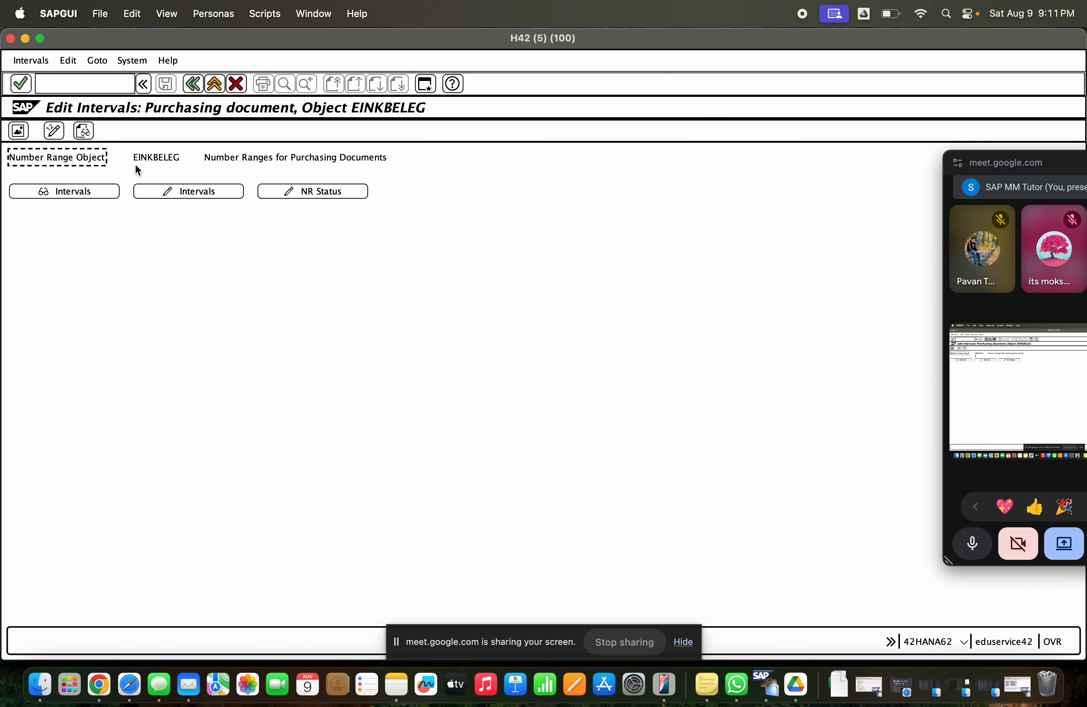
drag(135, 158, 181, 157)
key(super+c)
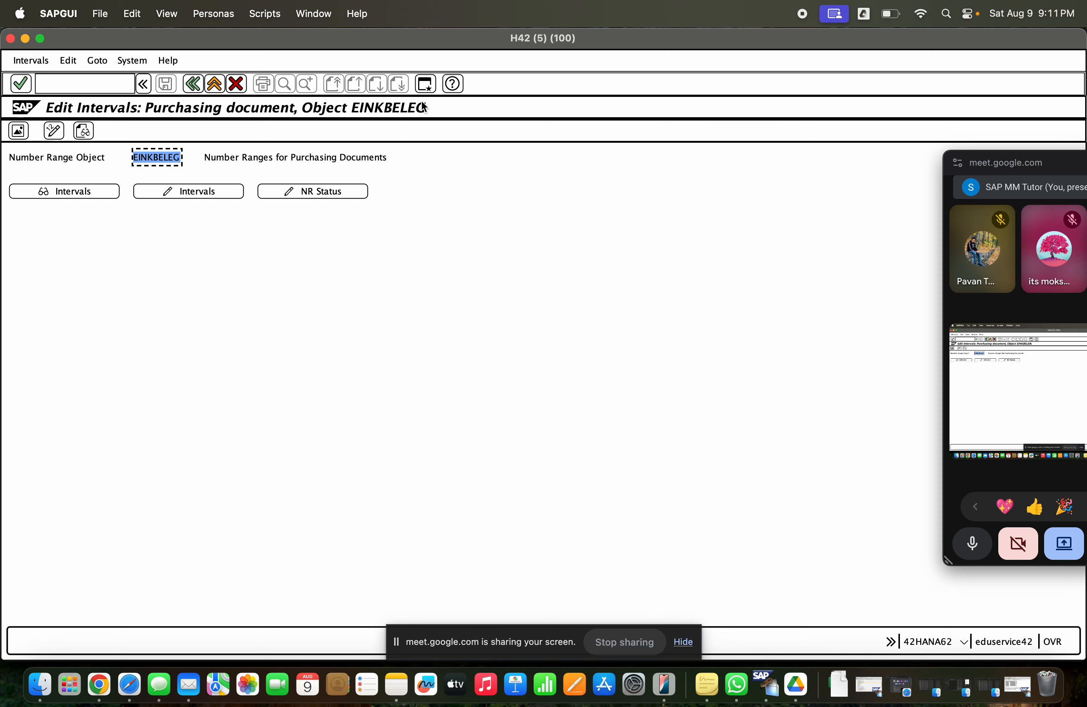
click(424, 86)
text(s)
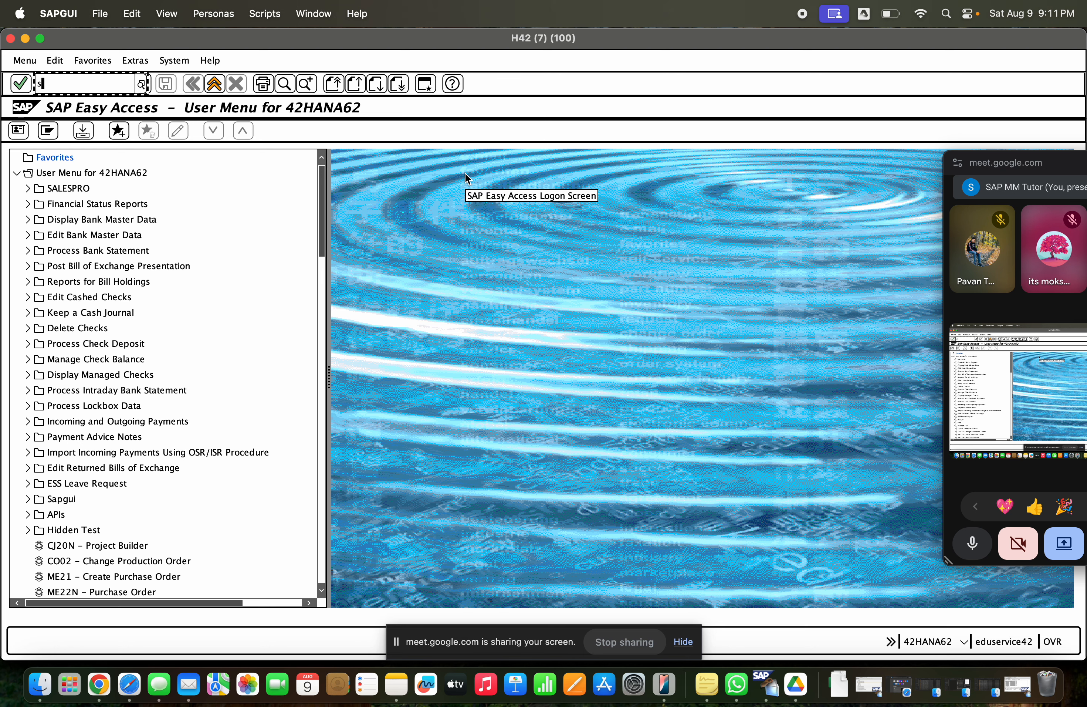
text(nro)
key(Return)
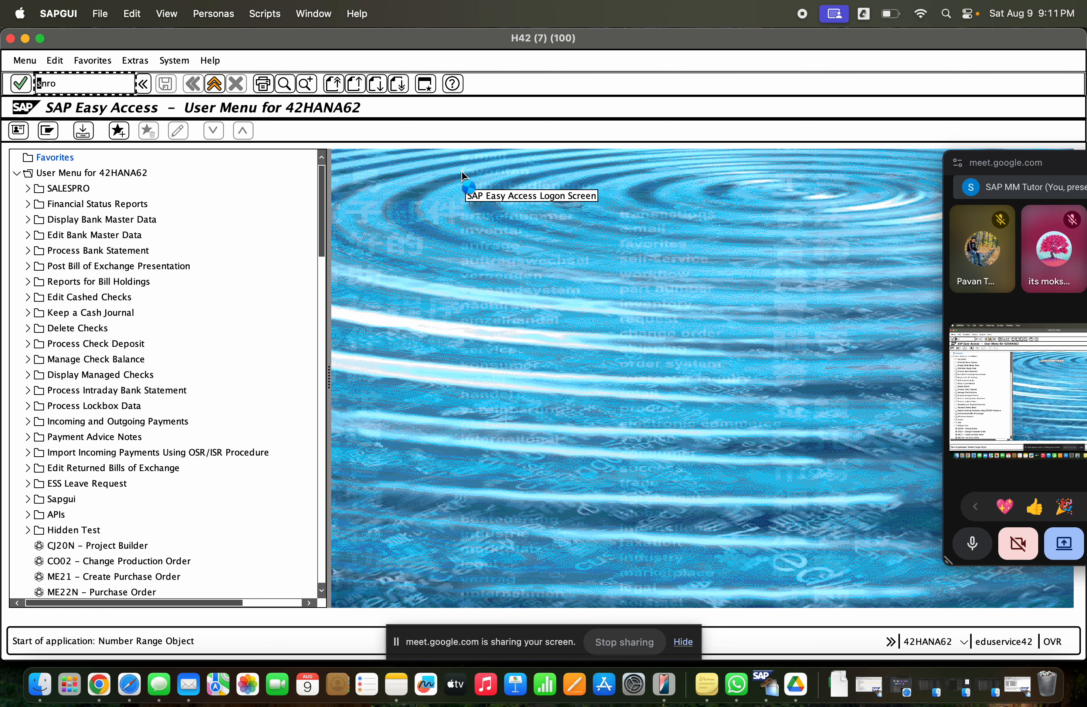
key(super+v)
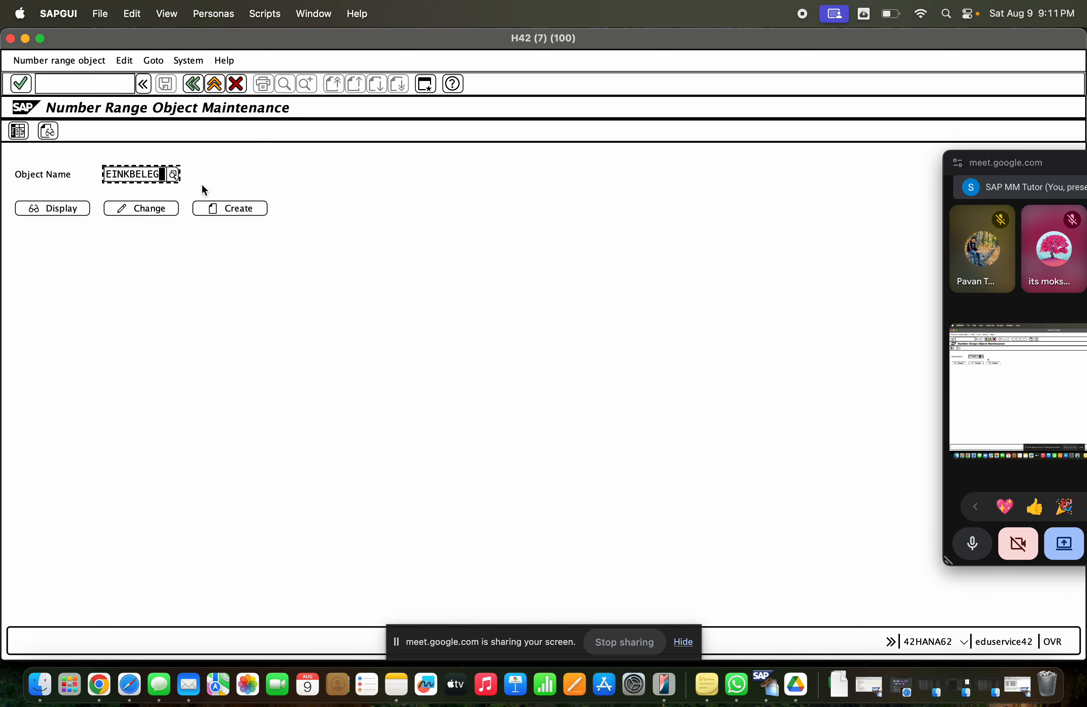
- Display number range object EINKBELEG and examine its interval and customizing settings
click(42, 207)
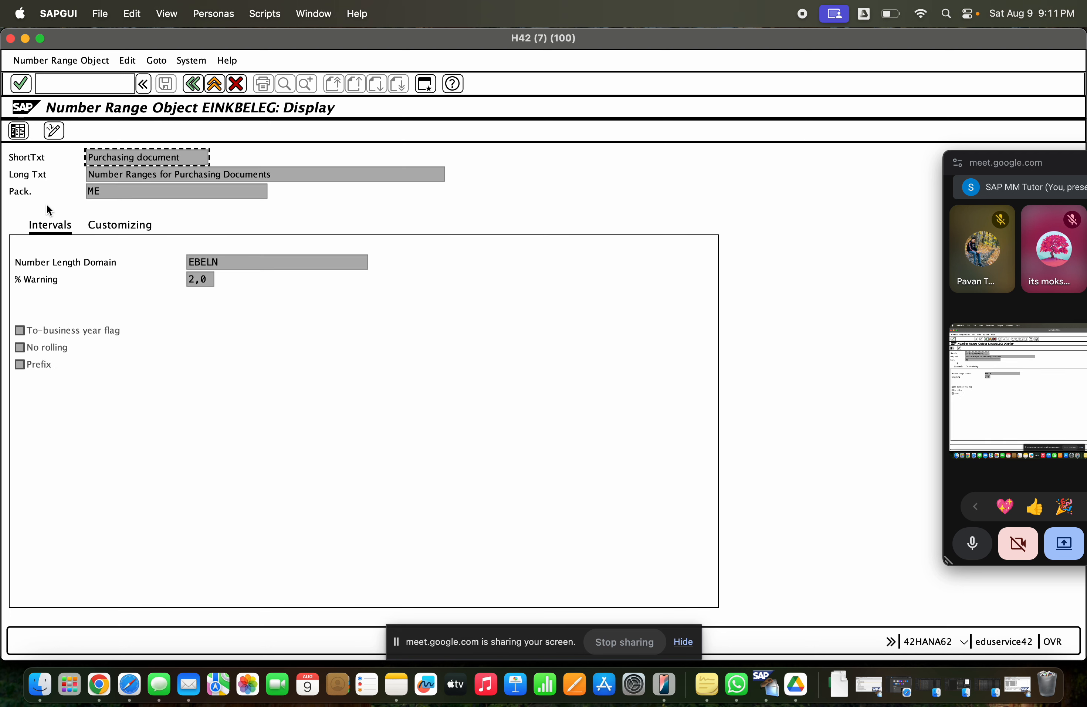
click(213, 262)
click(122, 226)
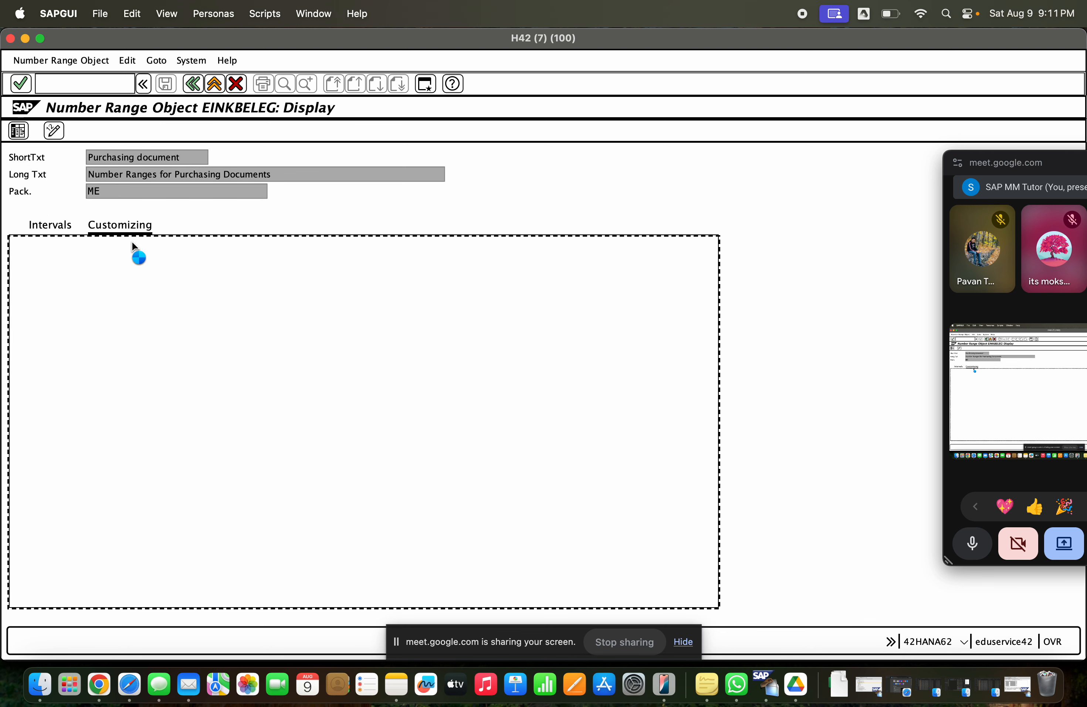
click(195, 86)
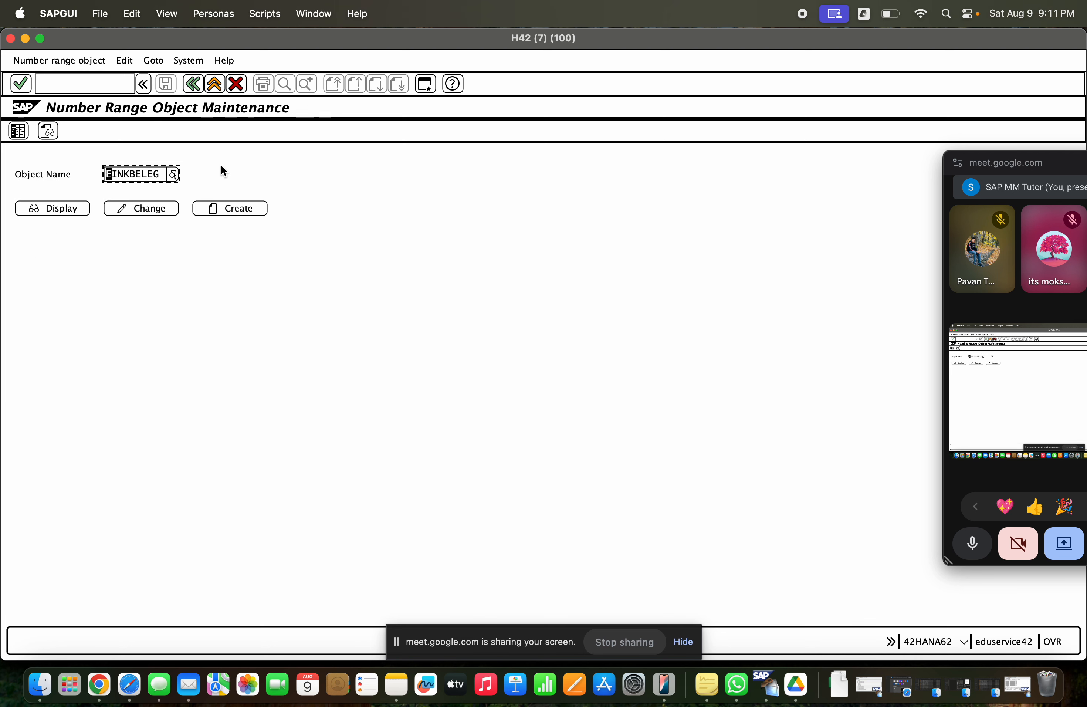
- Examine the number range intervals of object EINKBELEG from object maintenance, then return and minimise the SNRO session
click(20, 130)
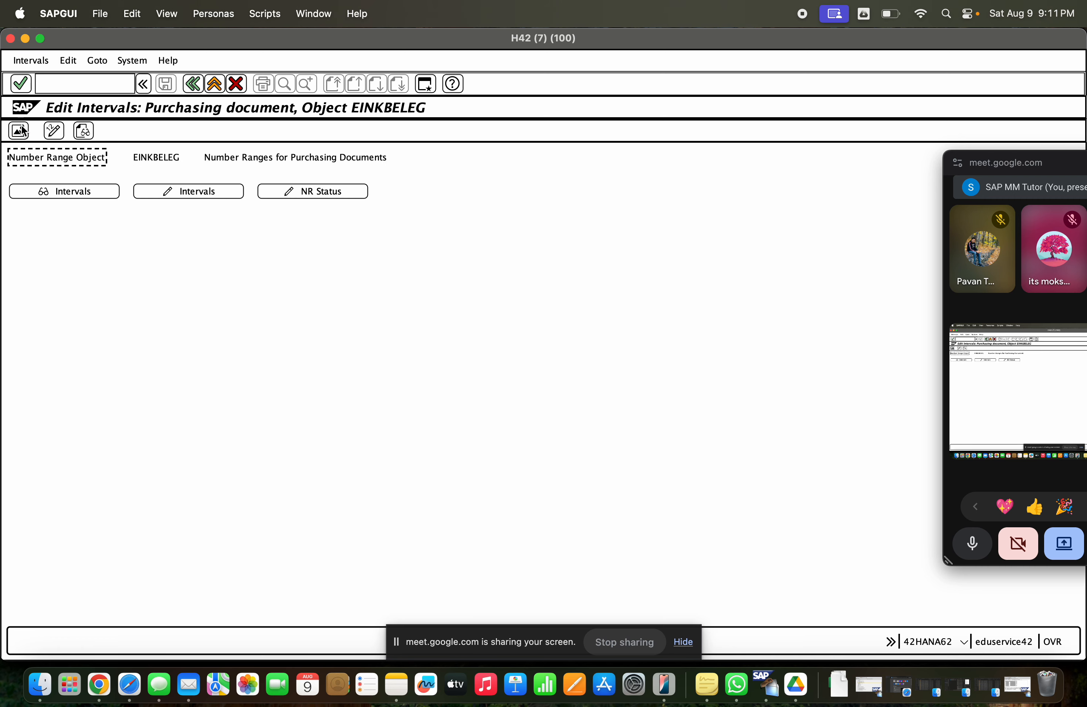
click(193, 84)
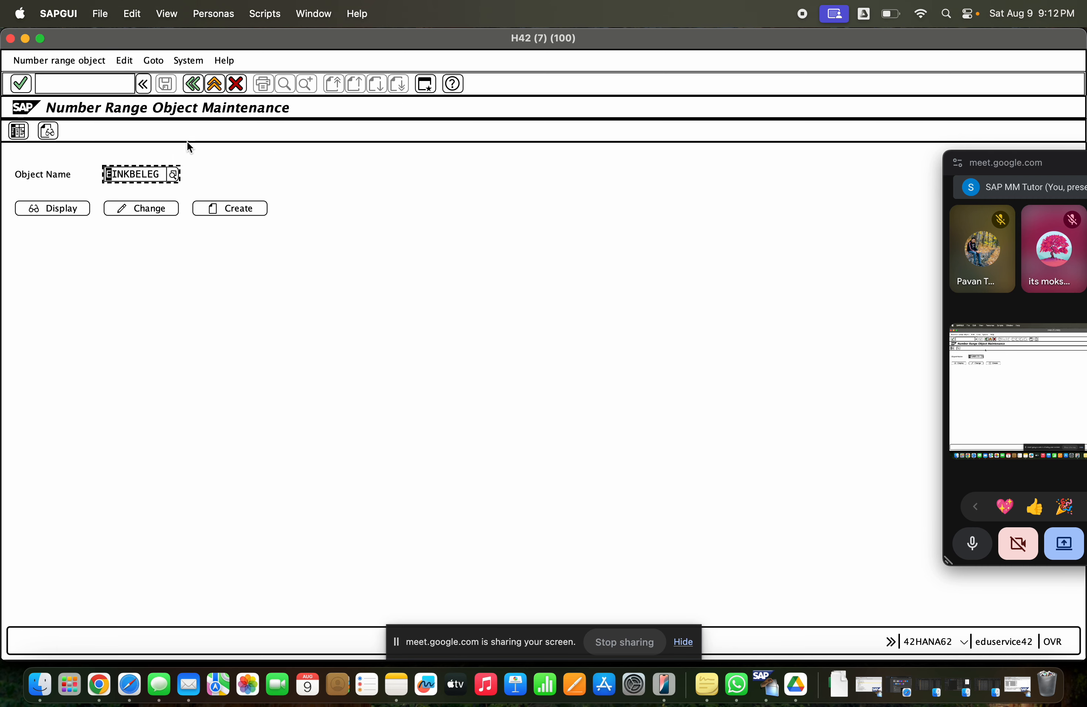
click(49, 132)
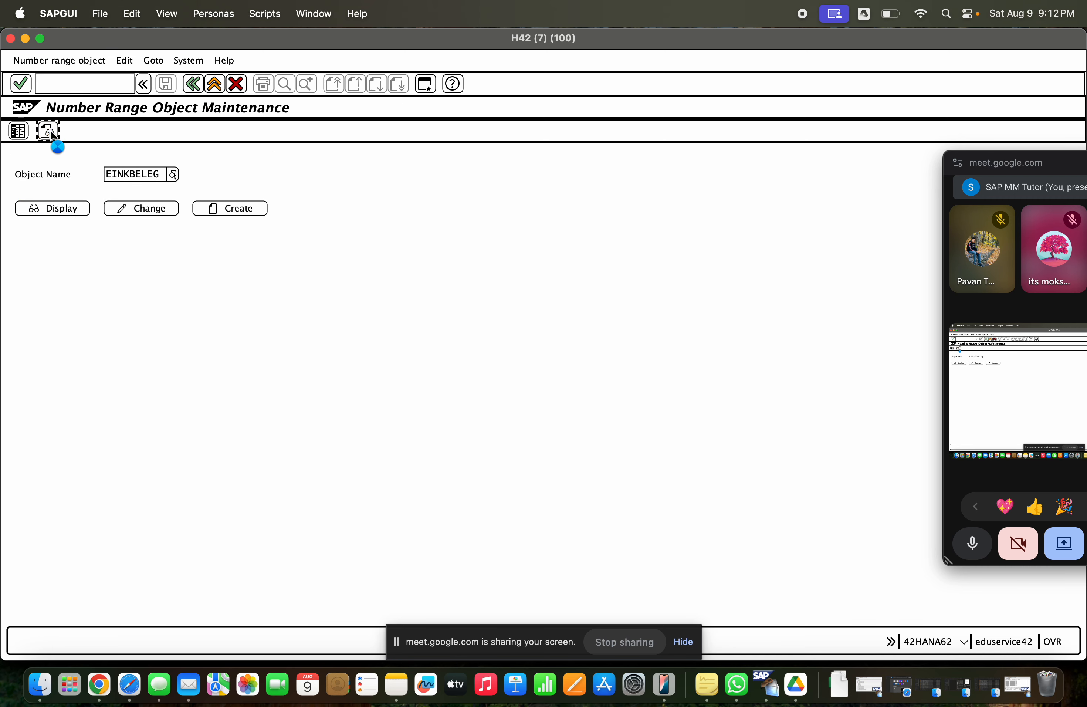
key(F3)
click(74, 209)
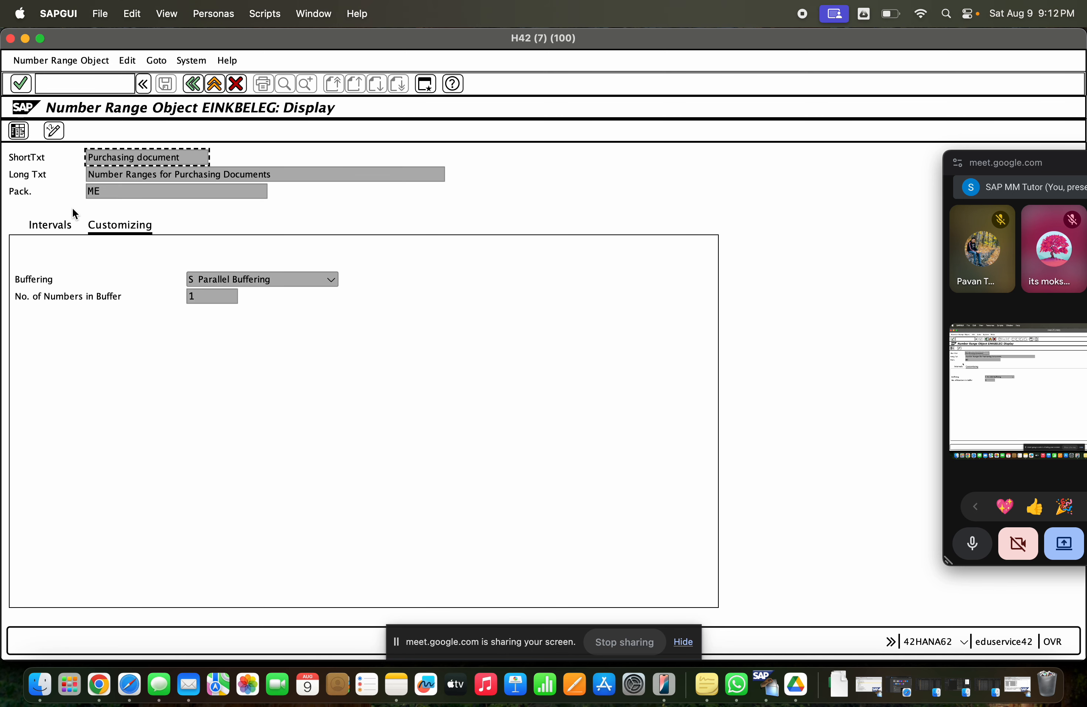
click(69, 227)
click(22, 136)
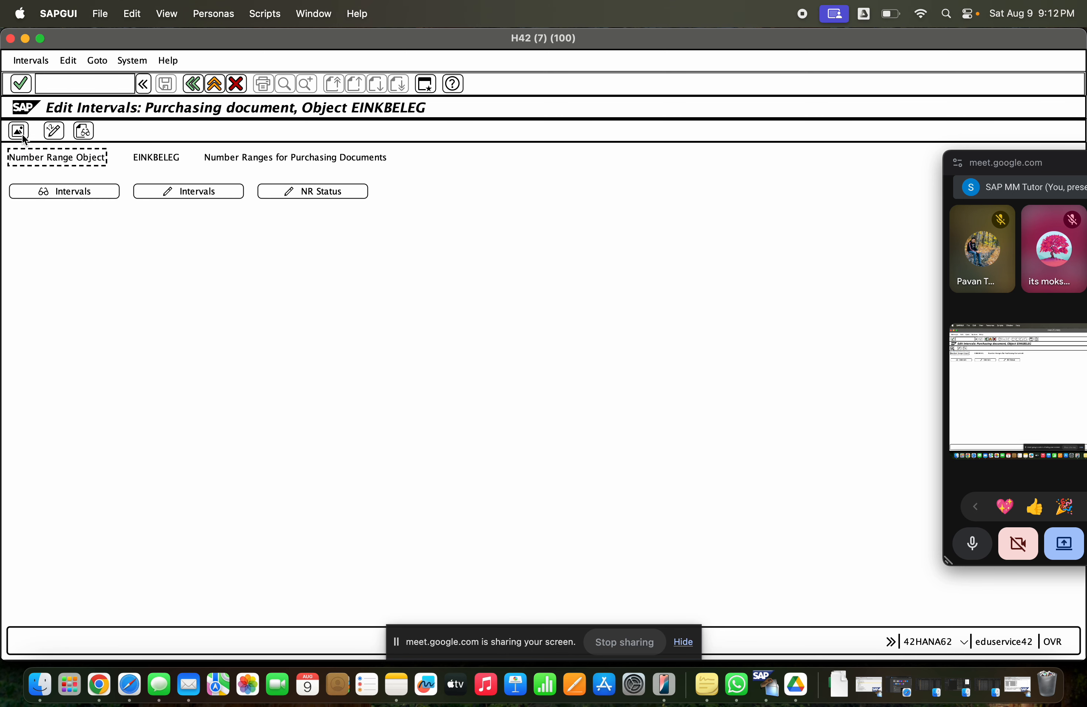
click(60, 193)
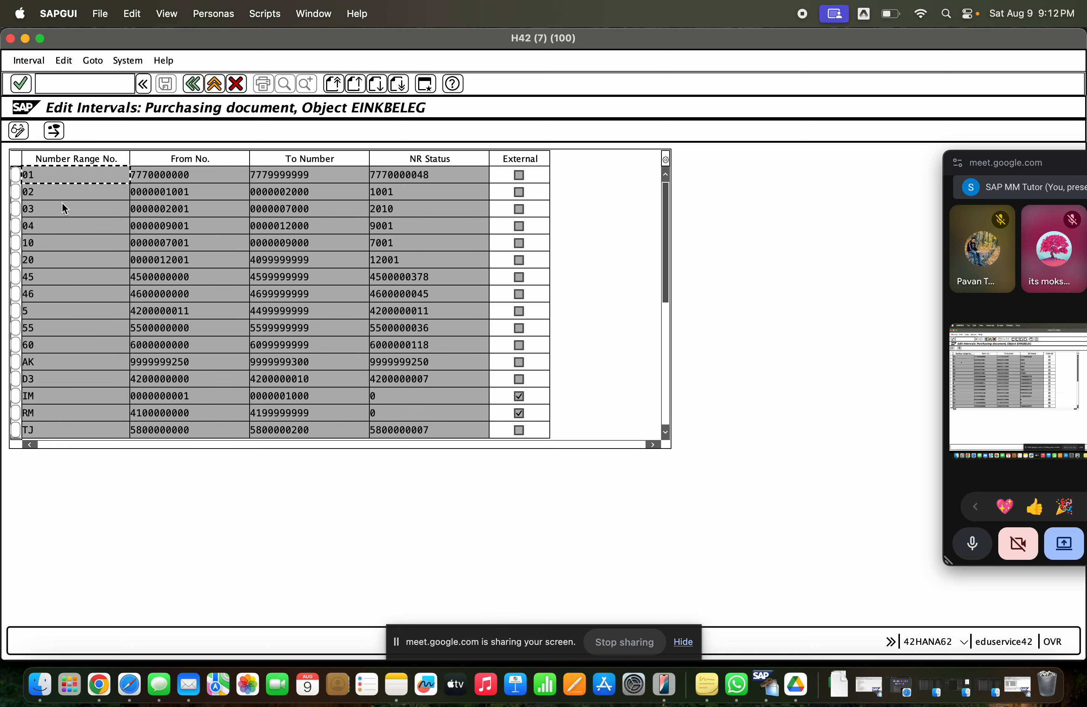
click(191, 84)
click(189, 85)
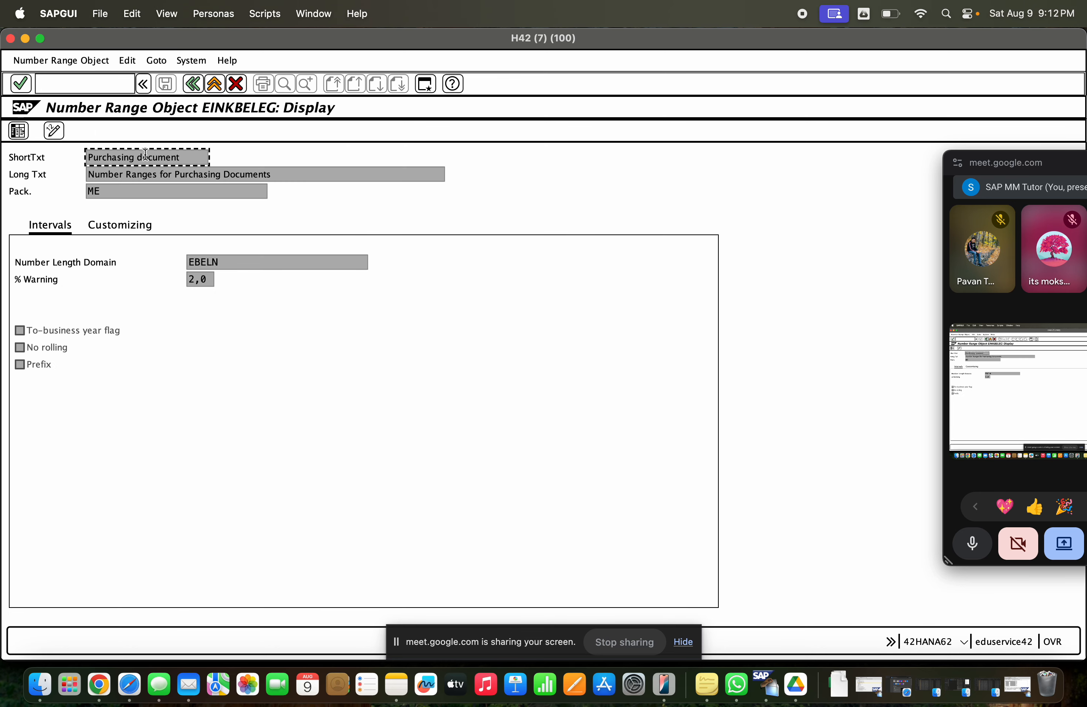
click(192, 84)
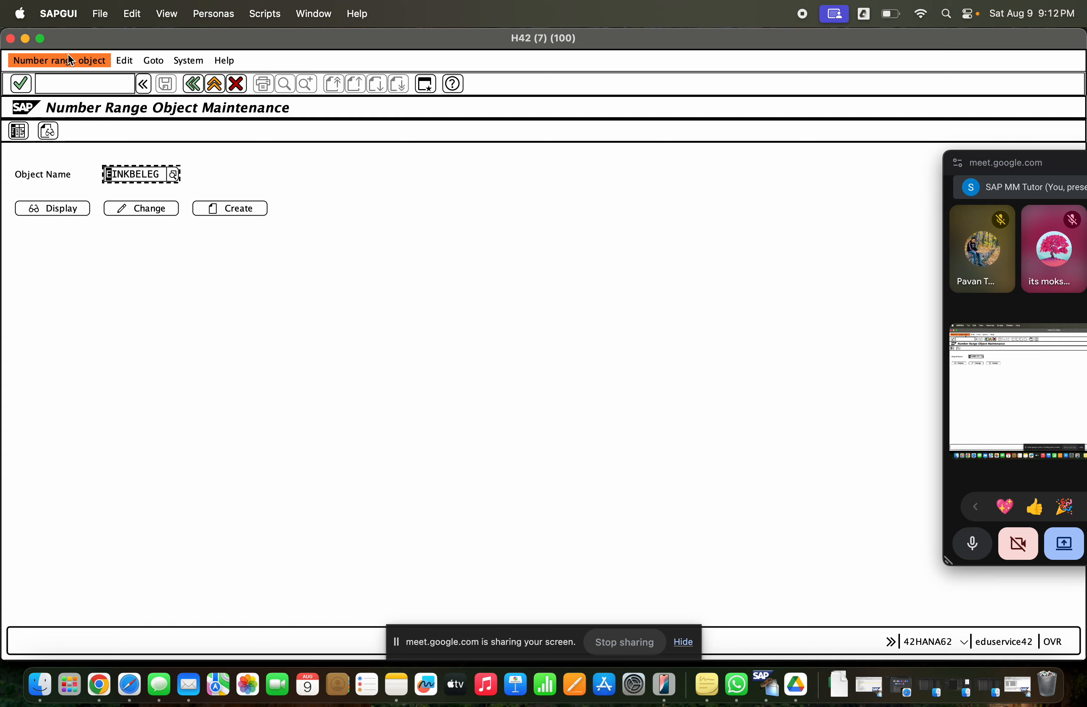
click(25, 38)
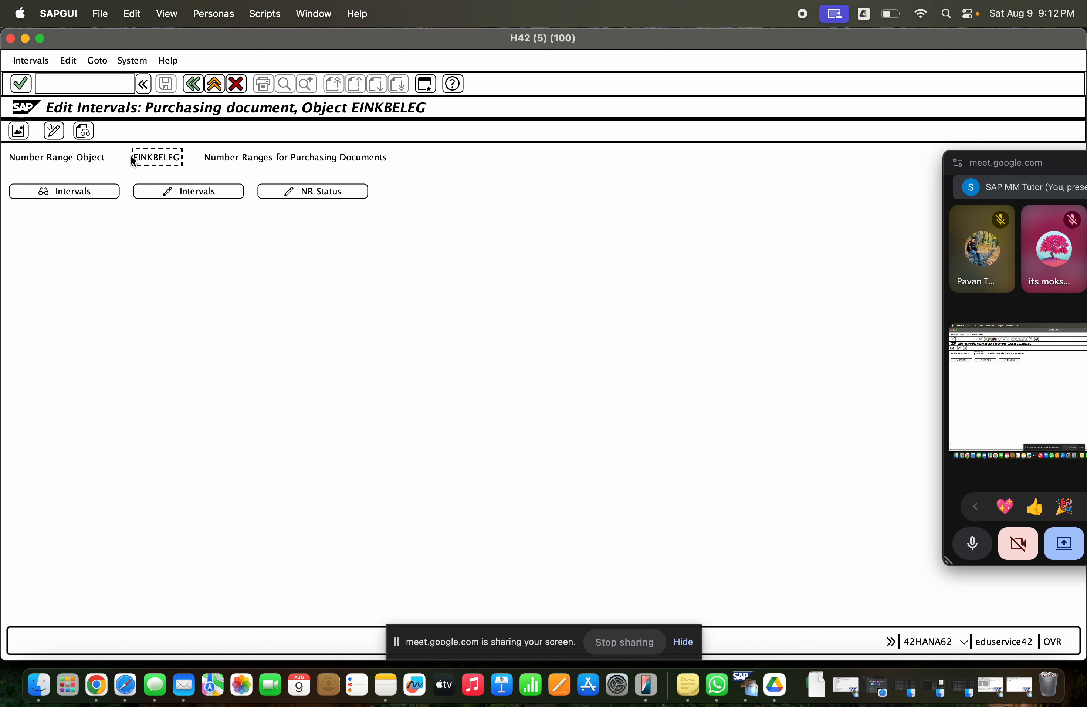
- Copy the number range object name EINKBELEG and open transaction SE16N in a new session
drag(136, 155, 183, 158)
key(super+c)
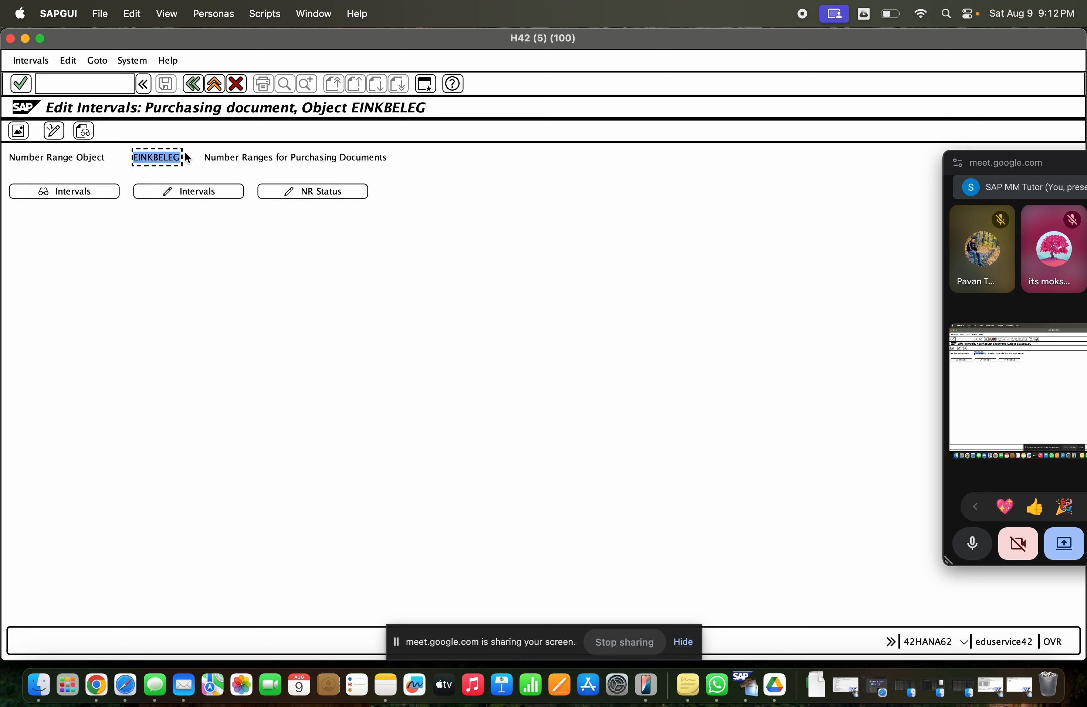
click(154, 152)
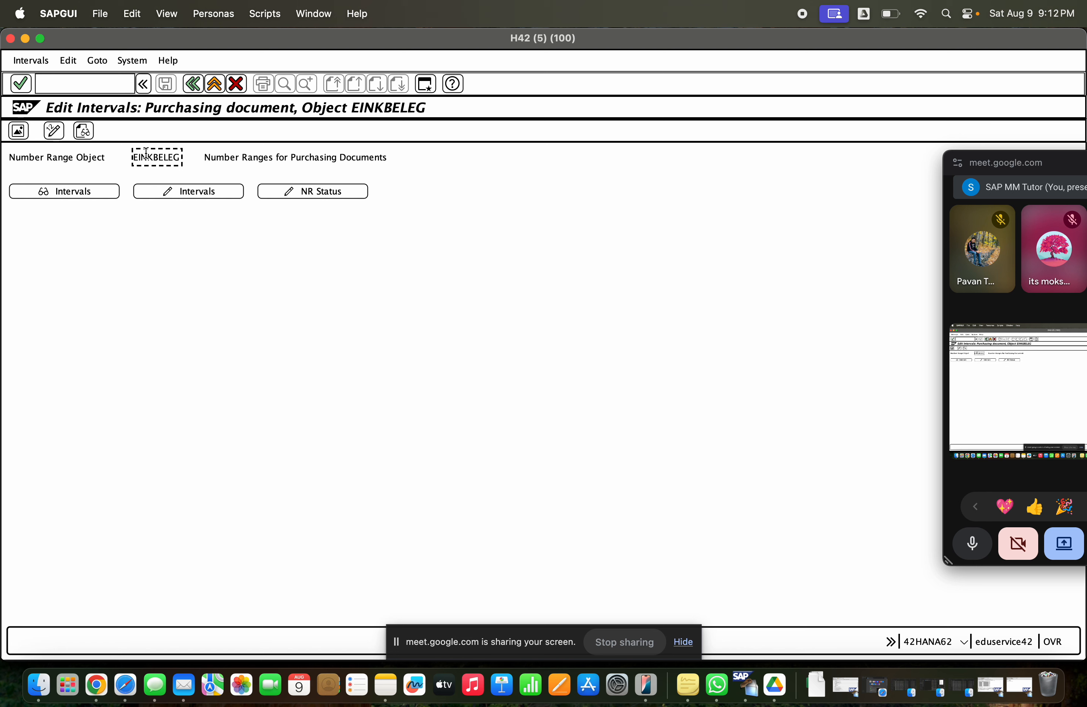
click(425, 84)
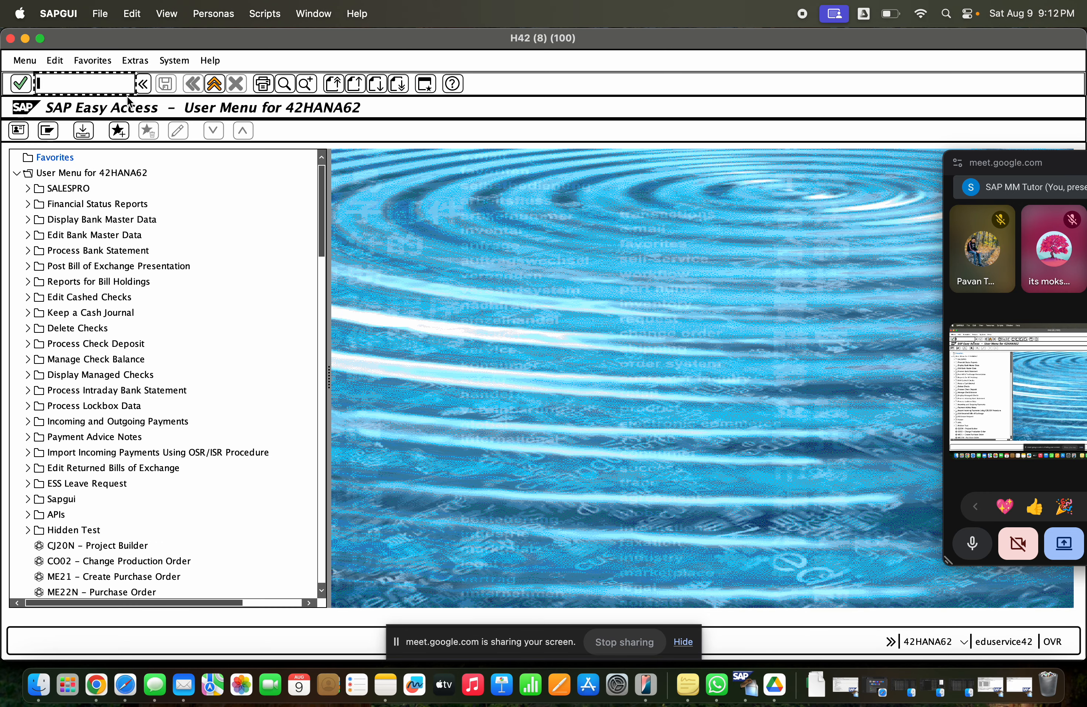
text(se16nse16n)
key(Return)
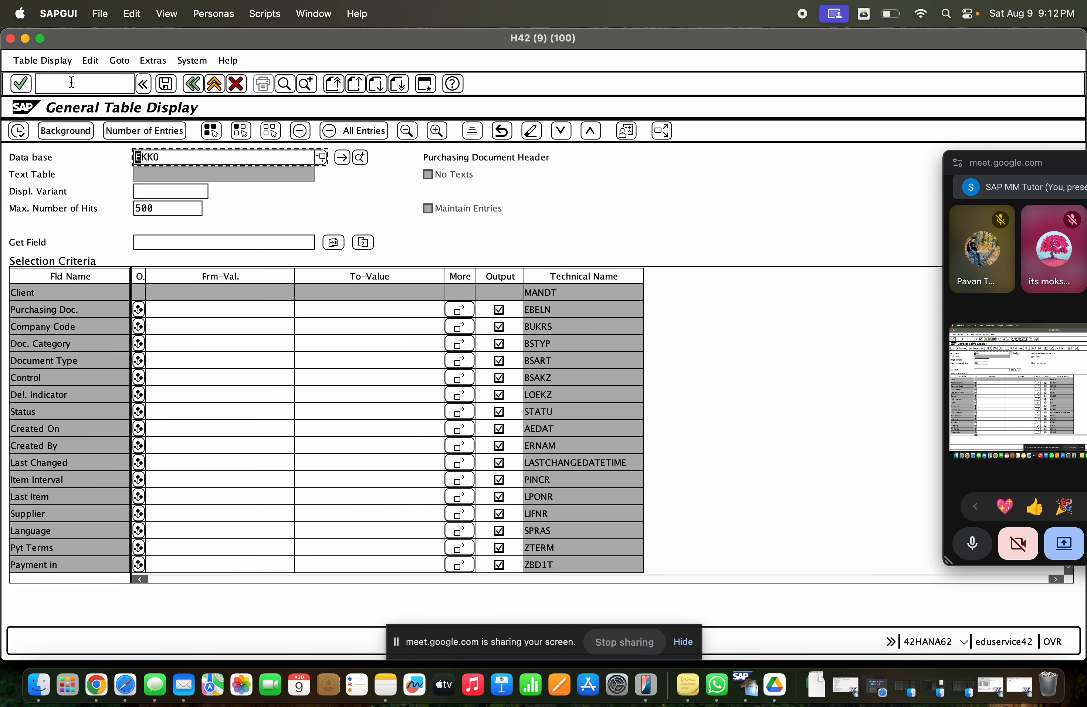
- Replace the table in the general table display with NRIV and load its selection fields
text(m)
key(BackSpace)
key(Right)
key(Right)
key(BackSpace)
key(BackSpace)
key(BackSpace)
text(NRIV)
key(Return)
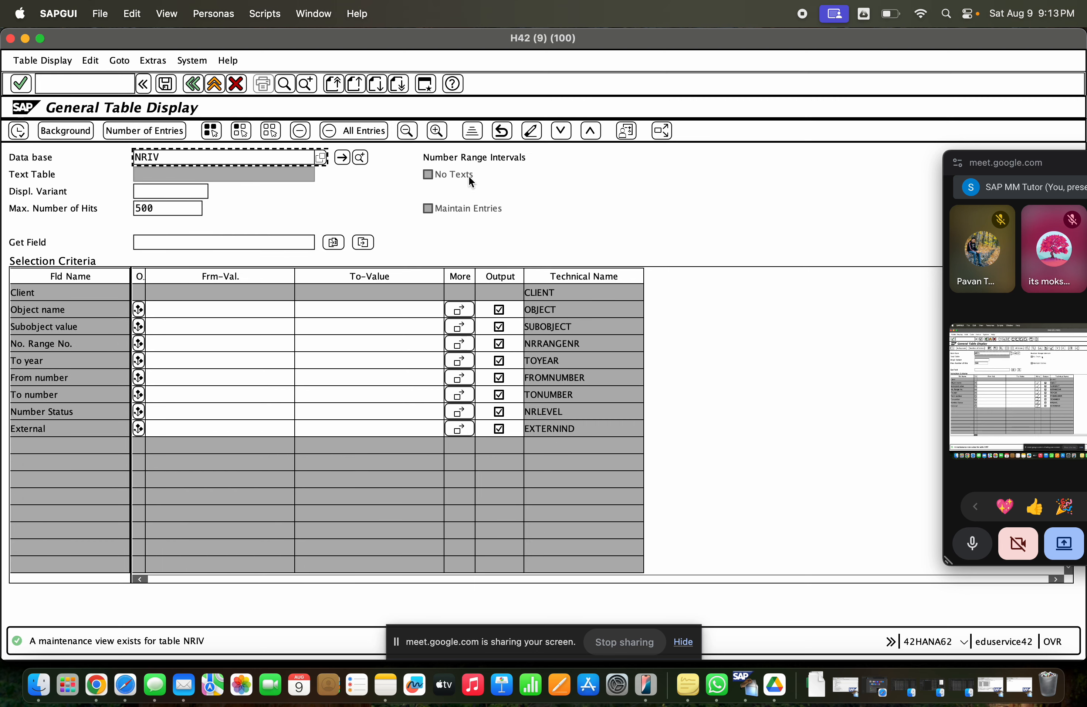
- List the NRIV entries for object name EINKBELEG, review them and return to the selection criteria
click(195, 309)
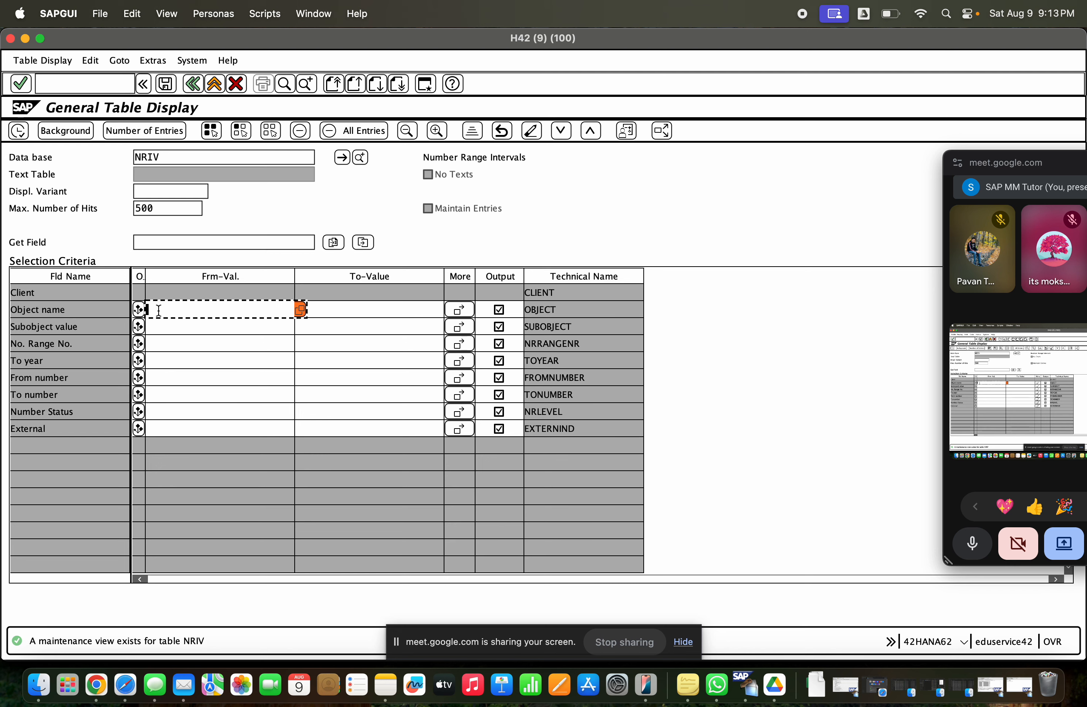
key(super+v)
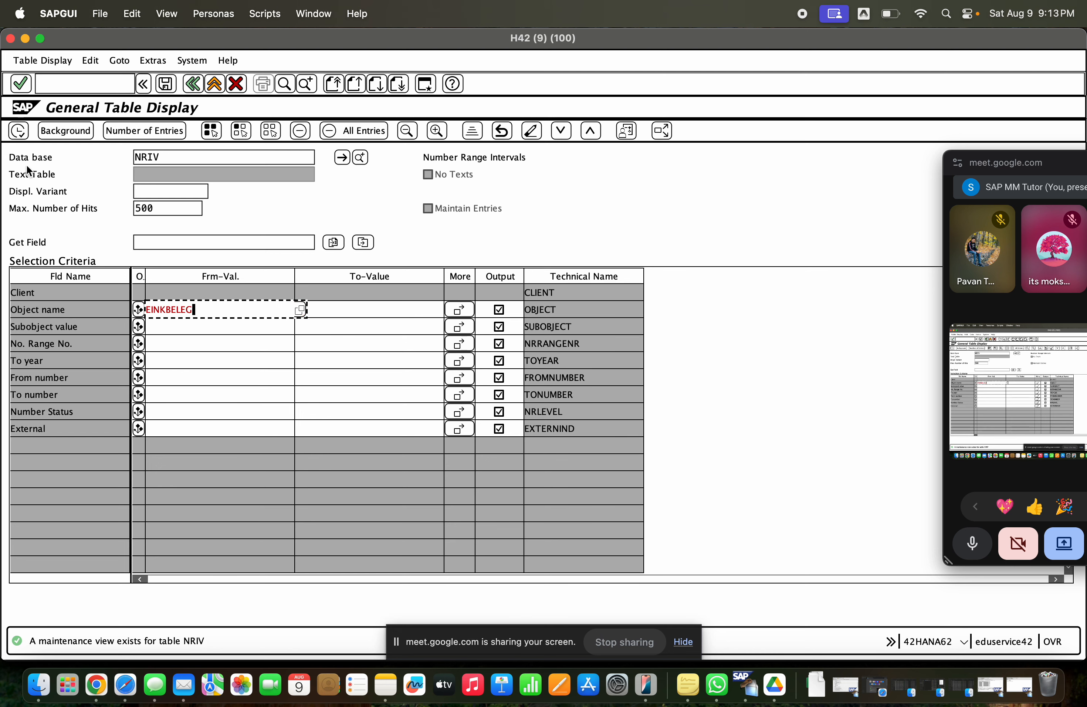
click(17, 131)
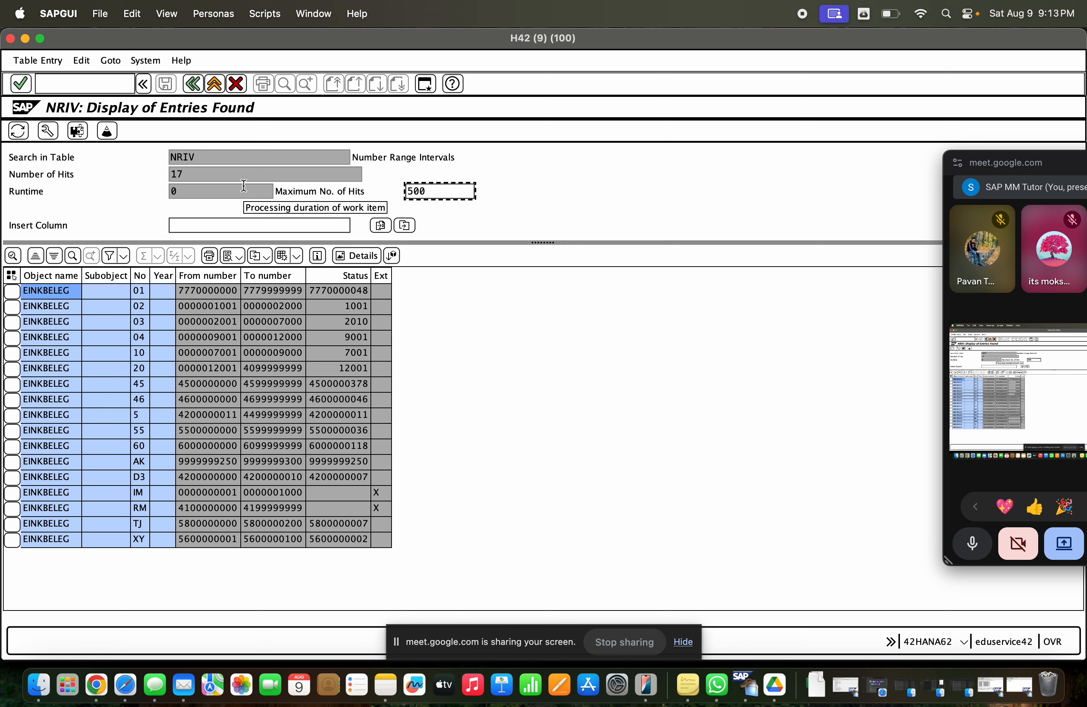
click(209, 87)
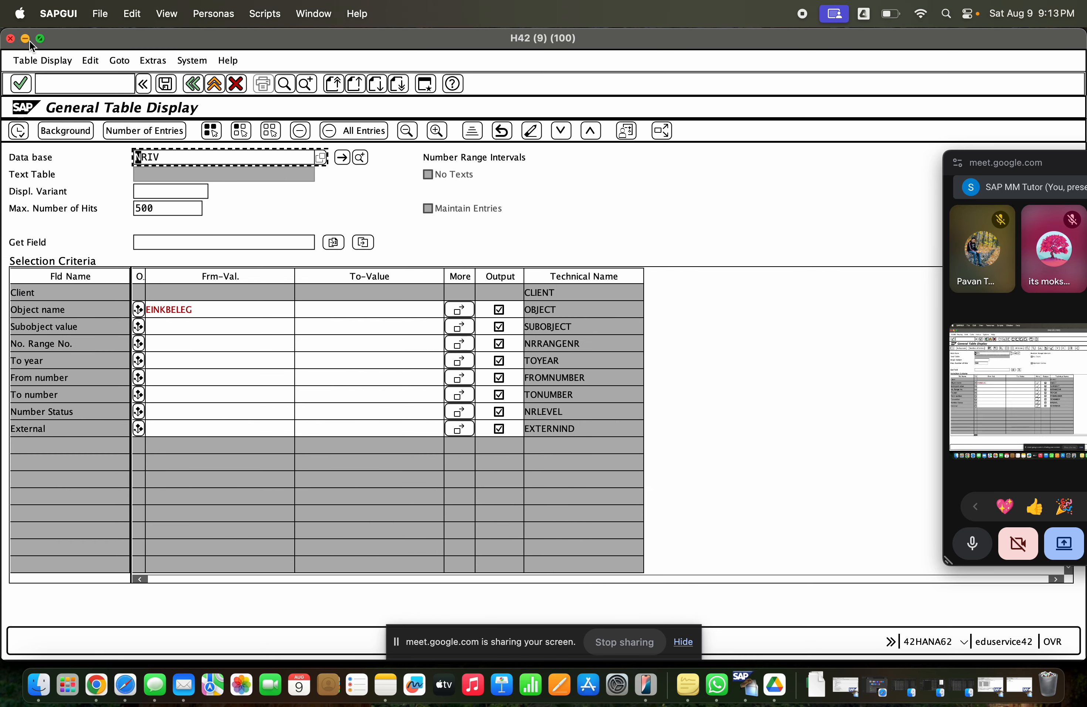
- Clear the object name criterion, list the NRIV entries for all objects and return to the selection criteria
click(211, 309)
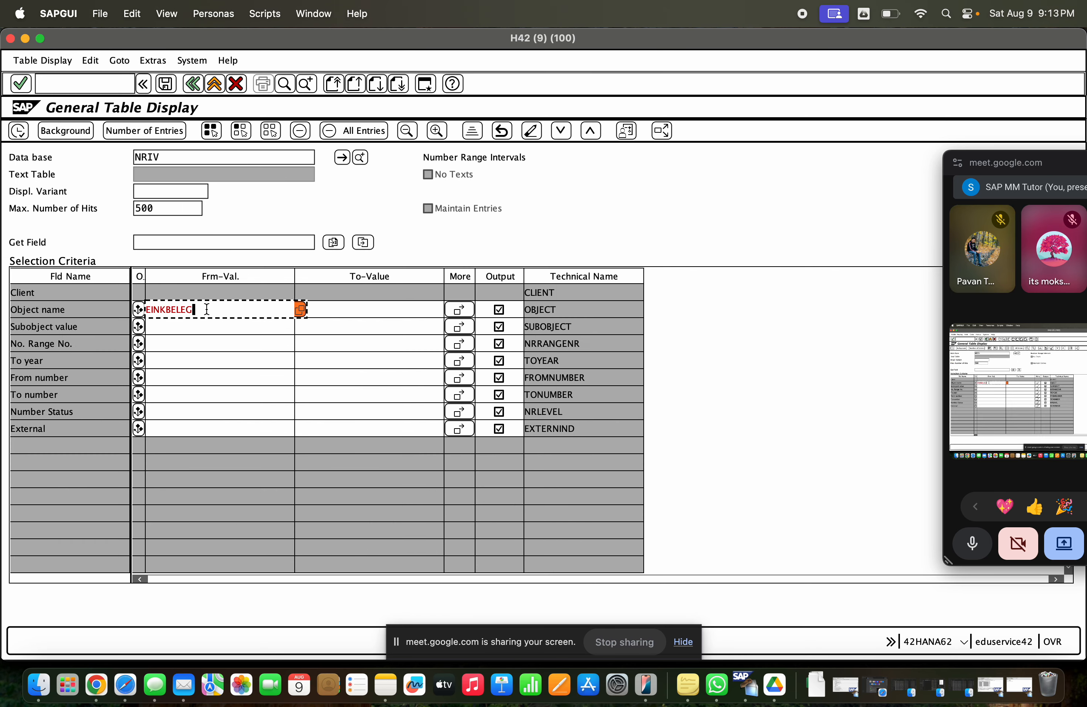
drag(298, 308, 138, 307)
key(BackSpace)
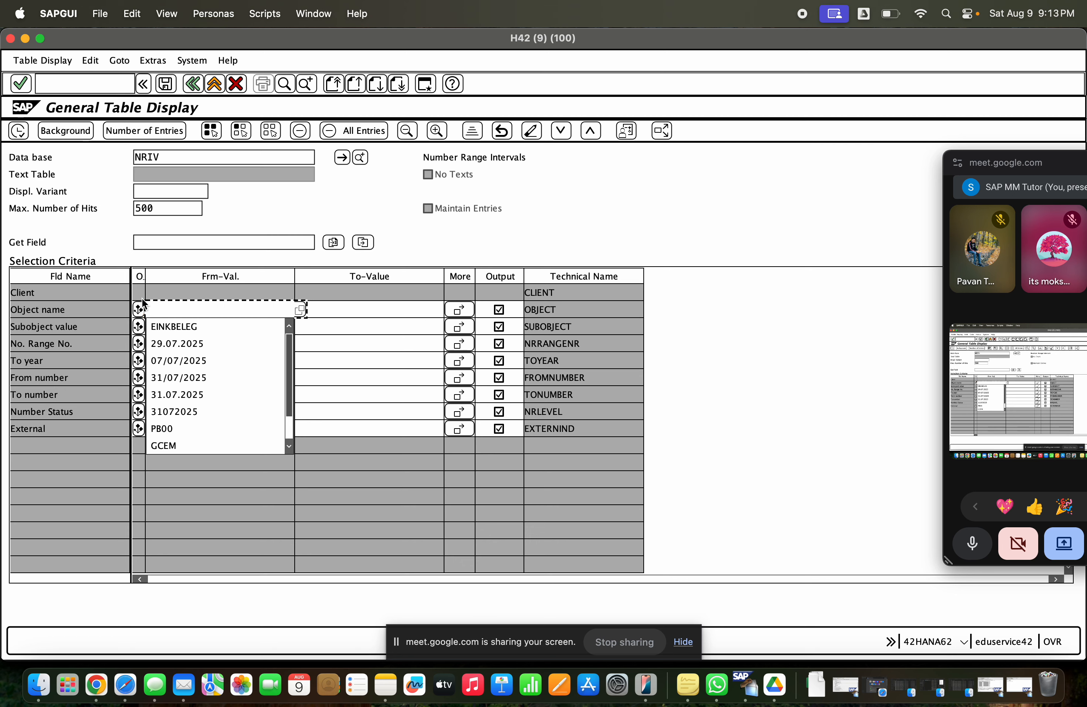
click(15, 131)
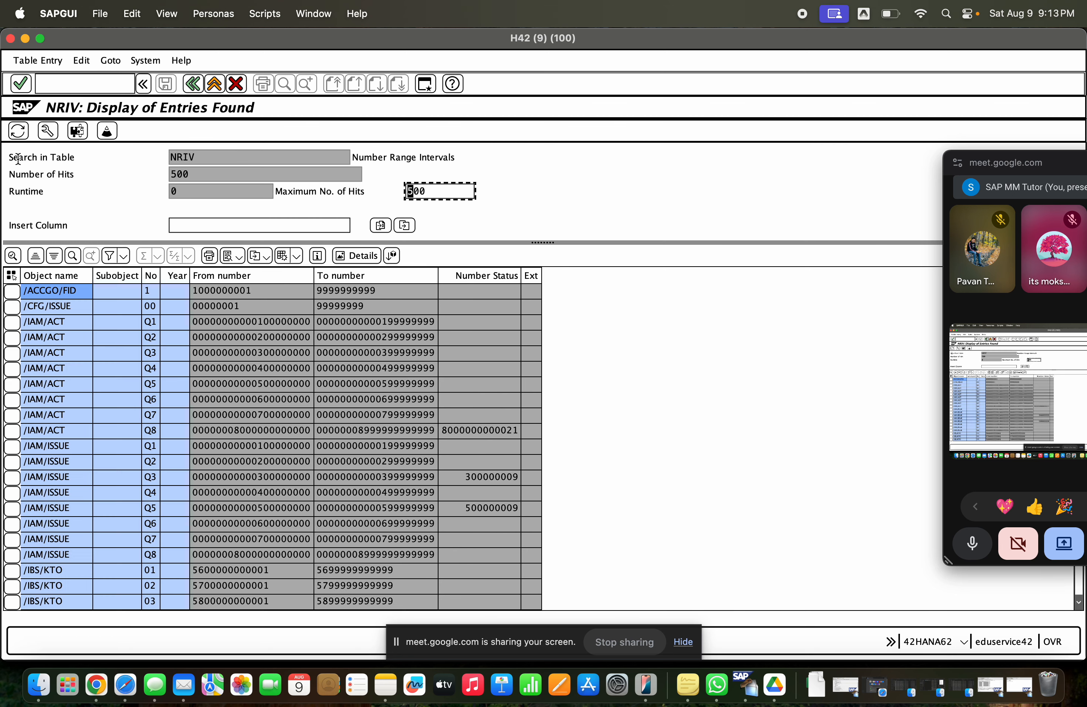
scroll(130, 379, down, 20)
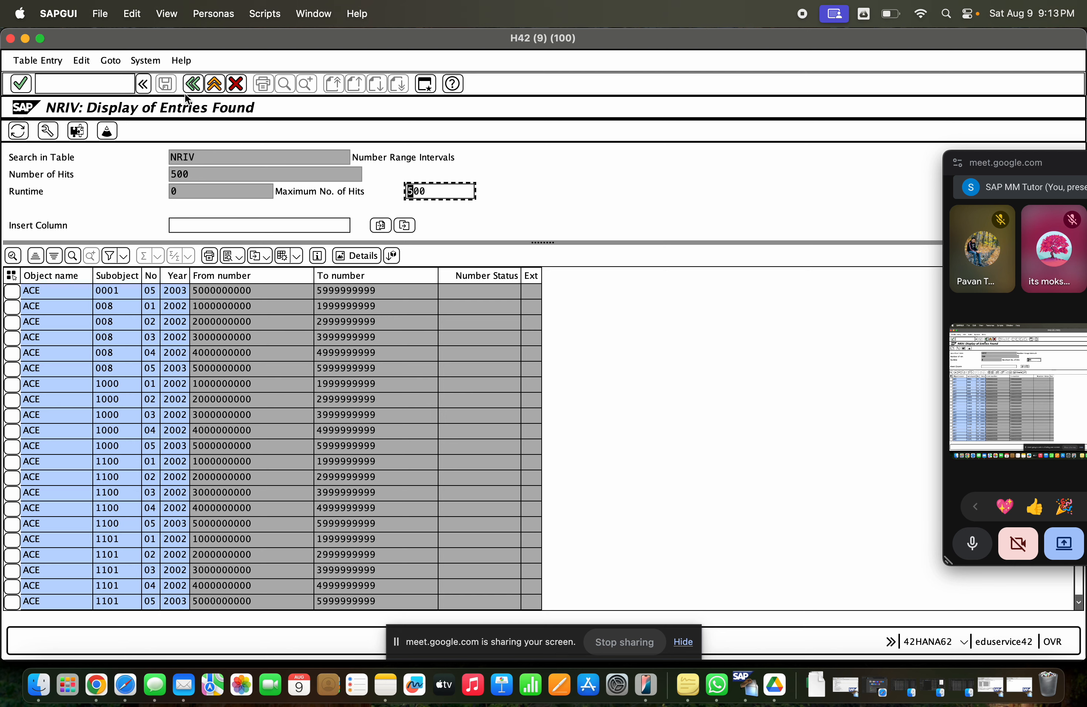
click(193, 83)
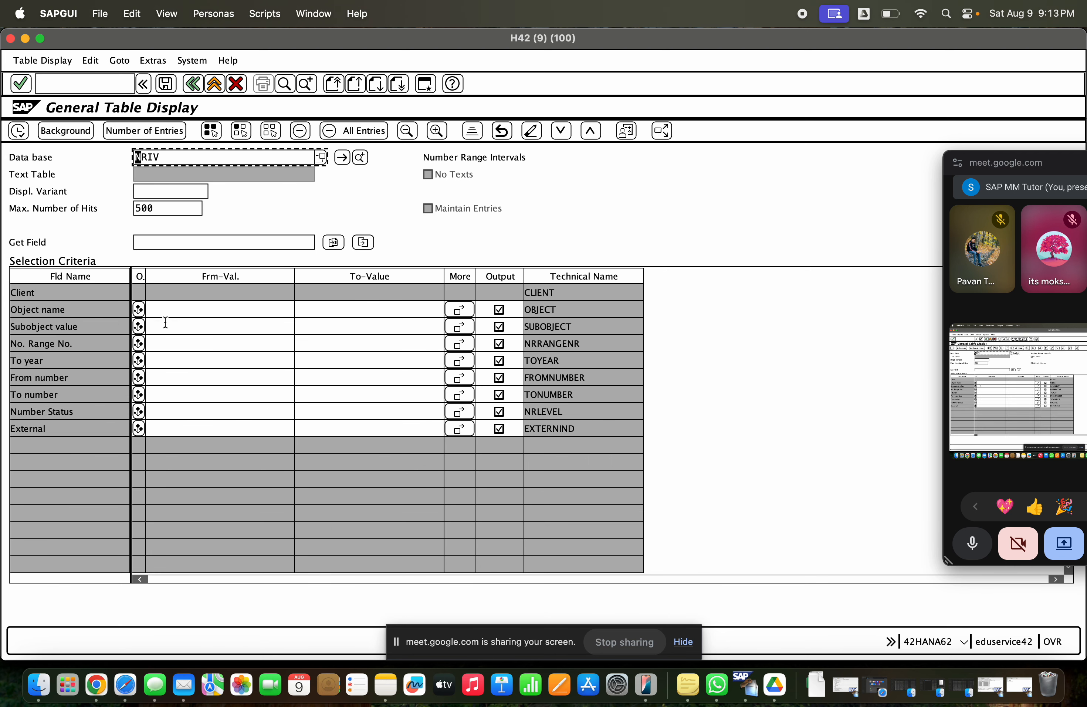
- Search the possible values of the object name criterion for number range objects matching *MAT*
click(186, 308)
text(*MAT)
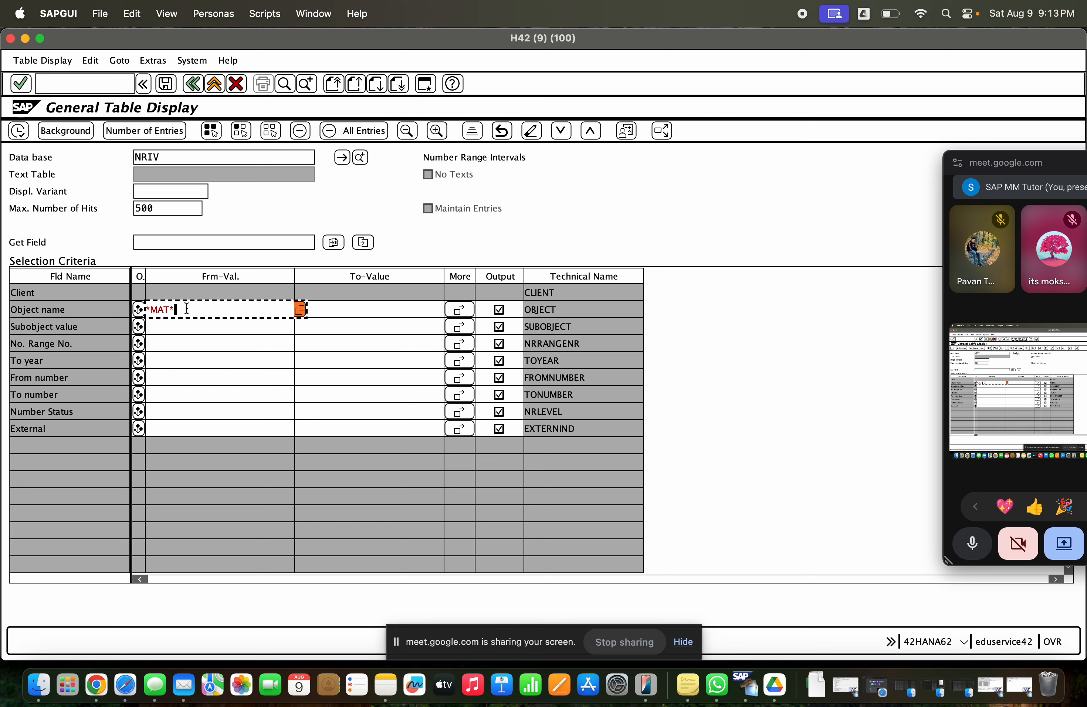
text(*)
click(298, 309)
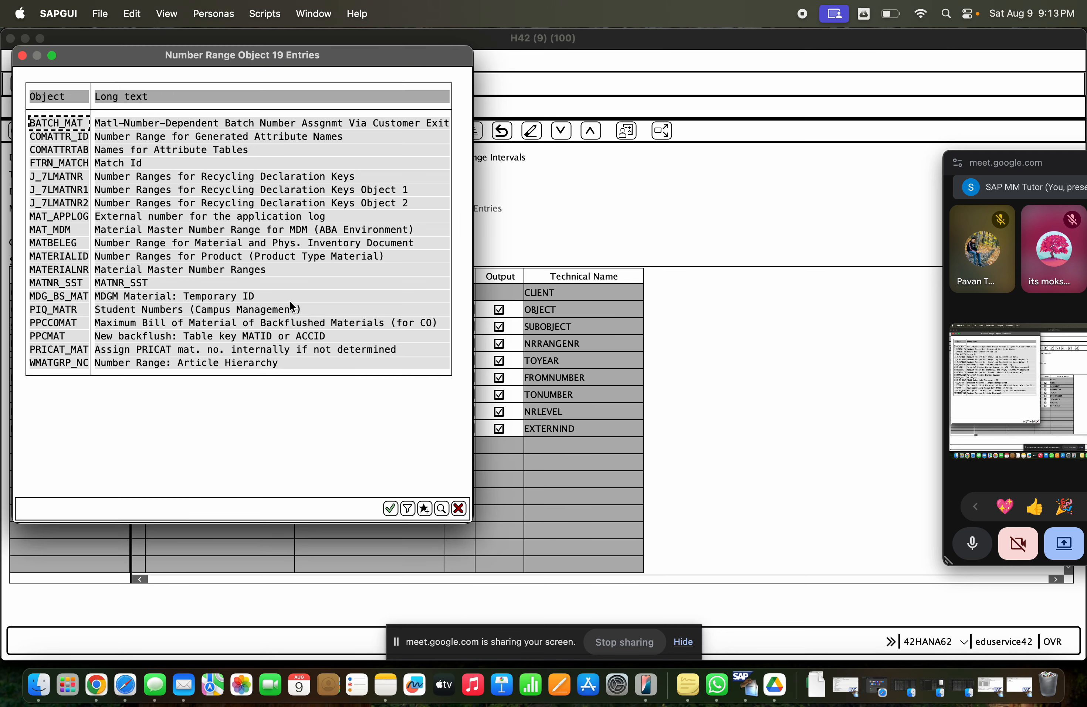
- Review the material-related number range objects in the hit list and choose MATERIALNR as the object name
click(64, 243)
click(153, 244)
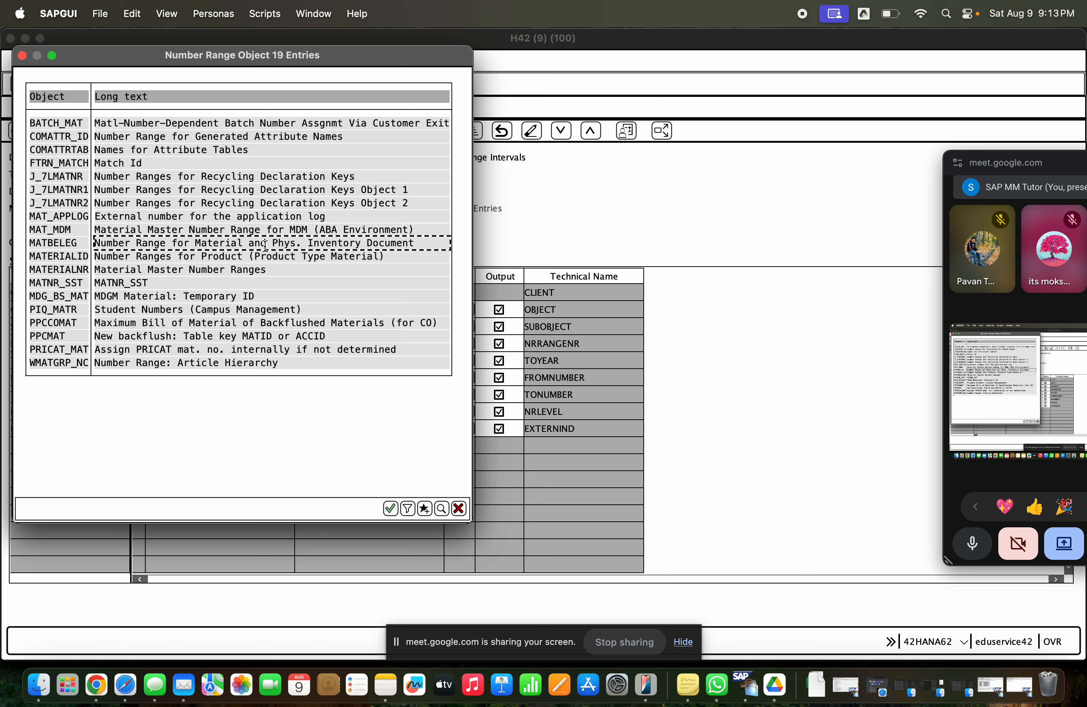
click(70, 230)
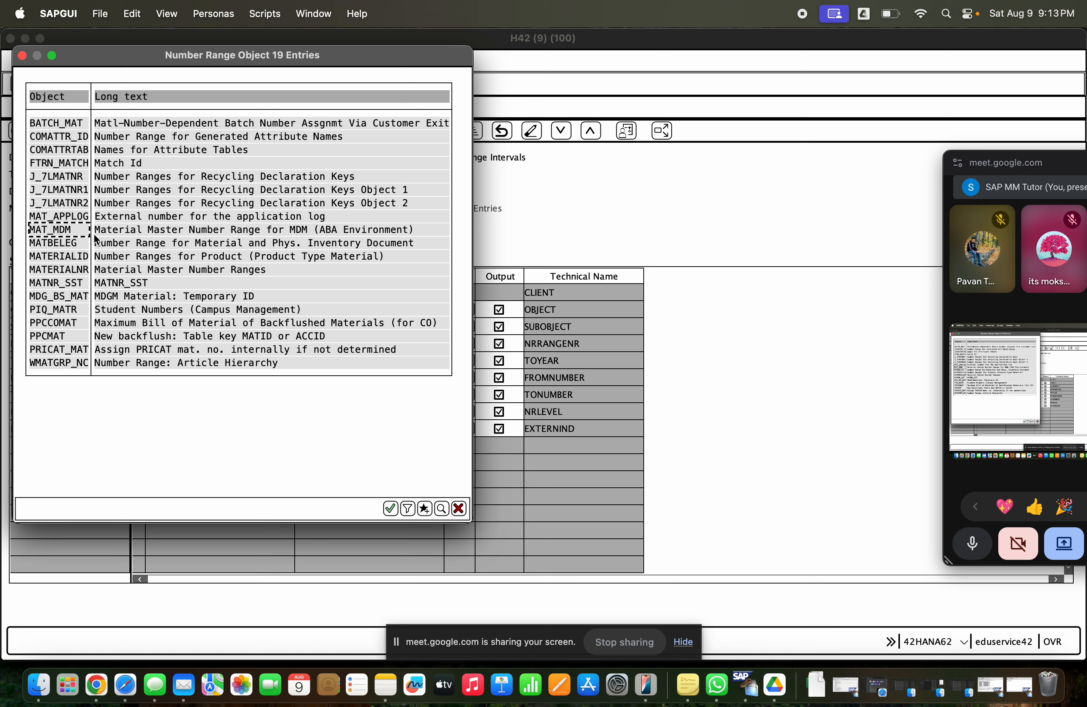
click(143, 215)
click(172, 229)
click(175, 243)
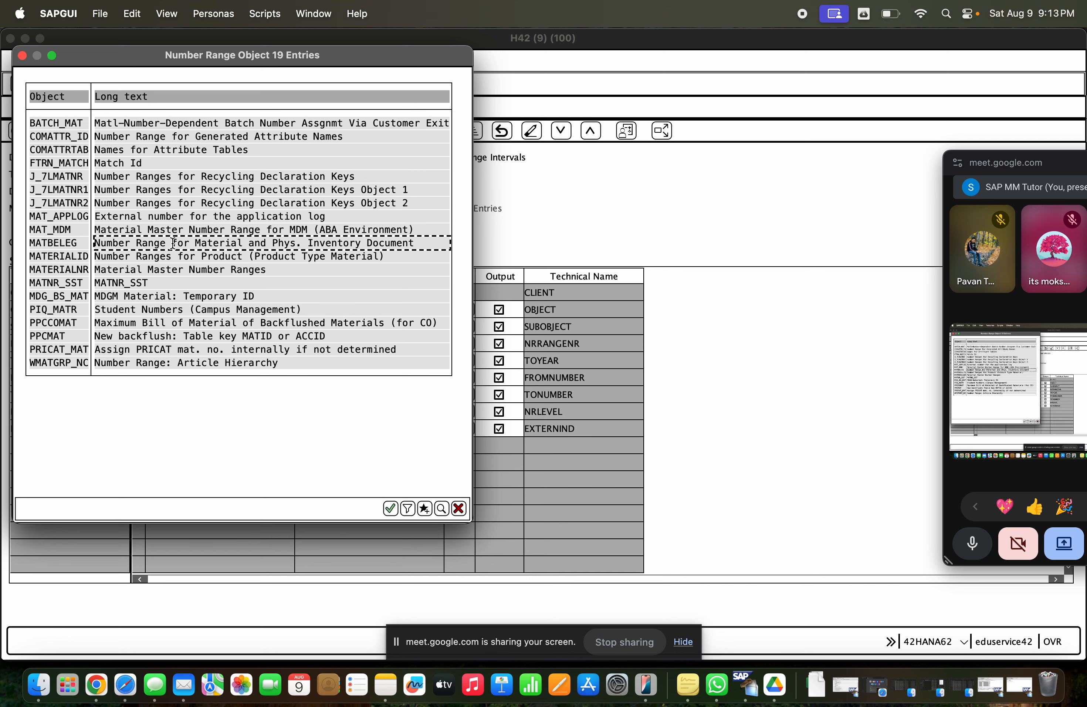
click(187, 269)
click(56, 268)
double_click(55, 268)
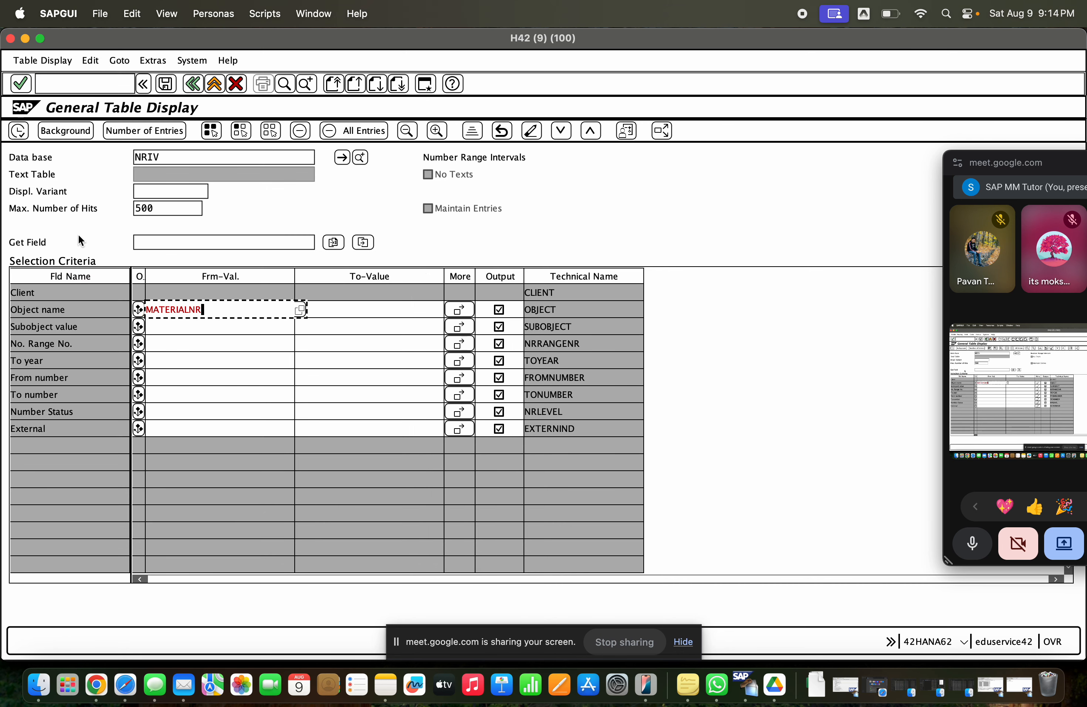
- List the NRIV entries for object MATERIALNR, review the object and range number columns, and return to the selection criteria
click(19, 131)
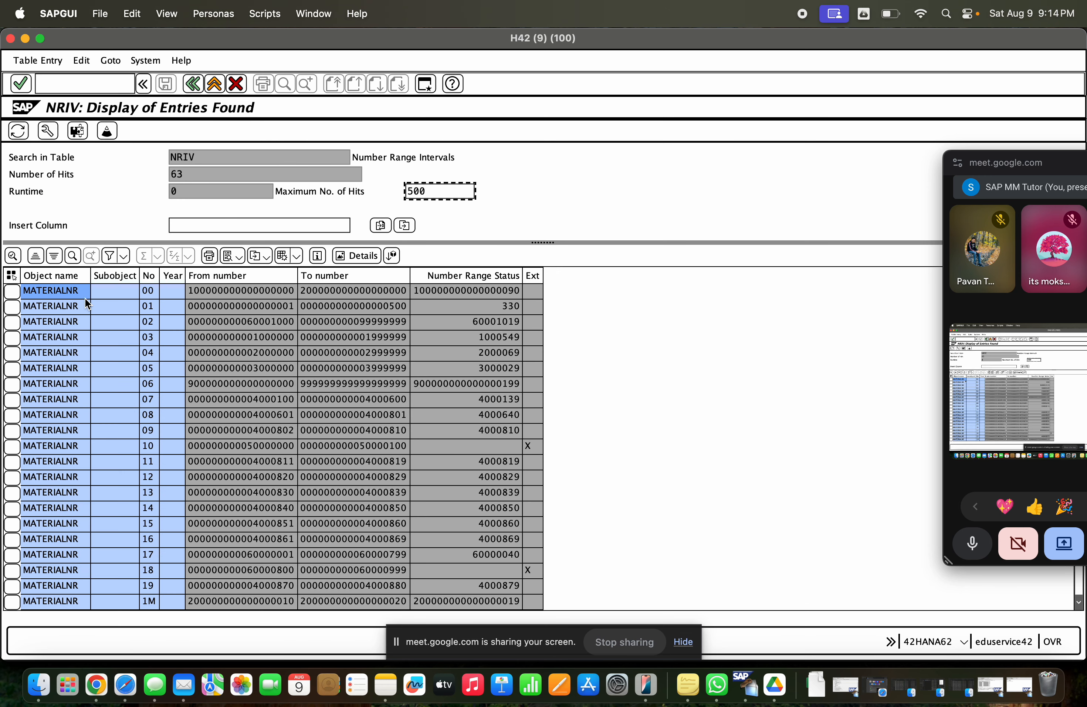
click(49, 278)
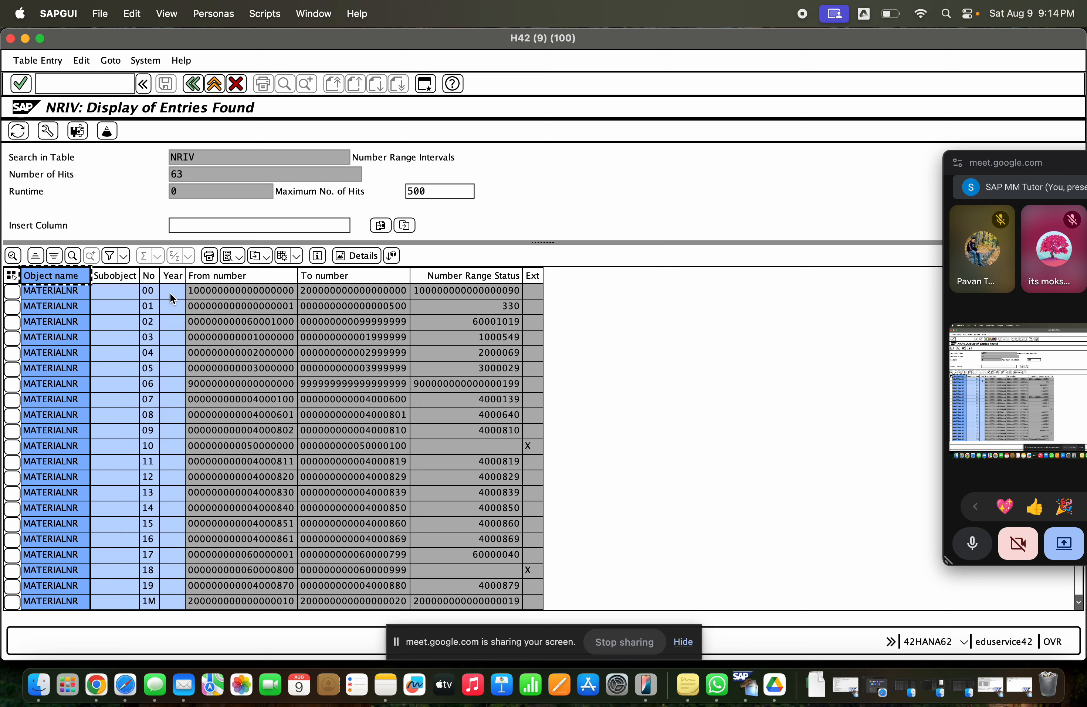
click(144, 275)
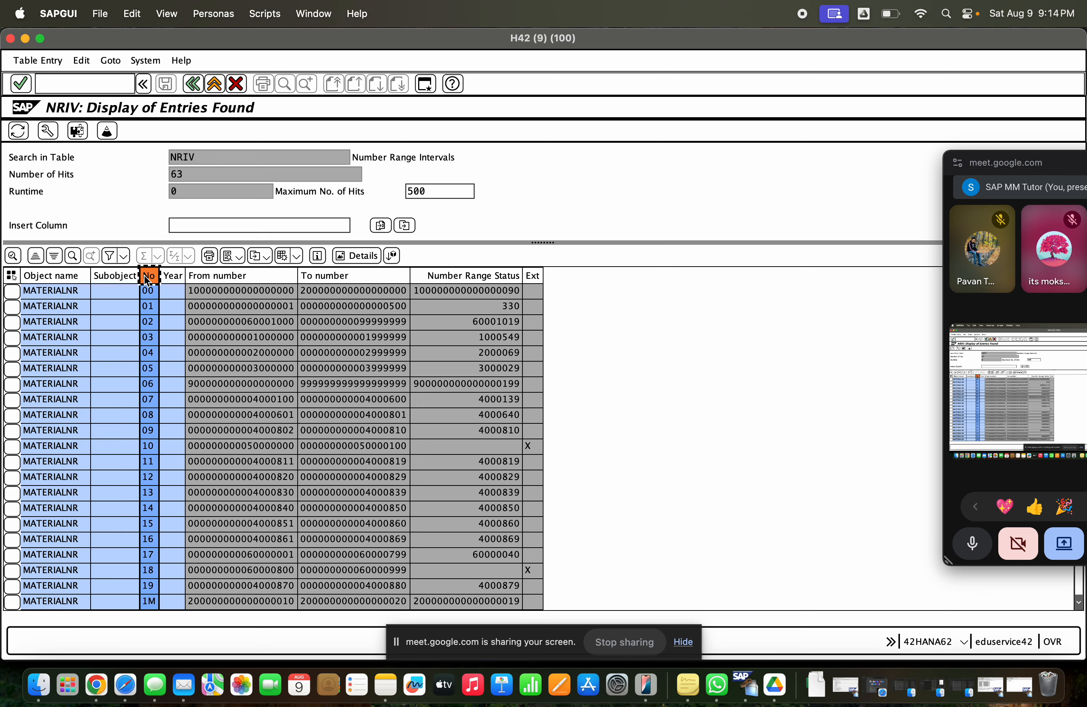
click(201, 87)
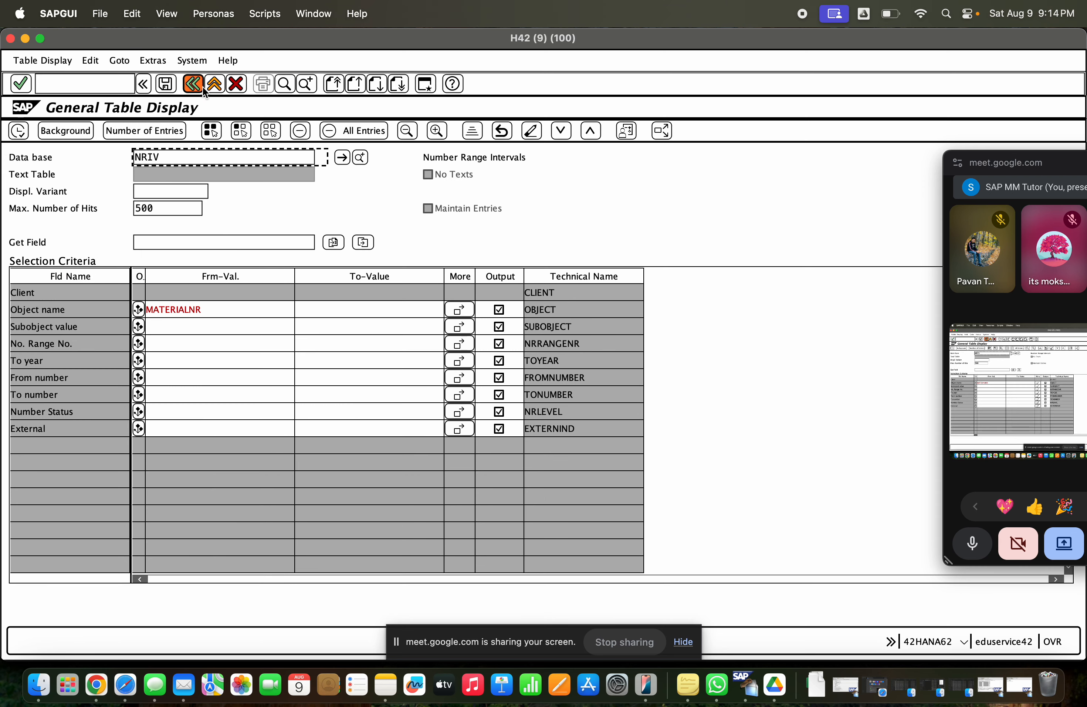
- Exit the NRIV table display and minimize that session window and the EKKO table display window
click(202, 86)
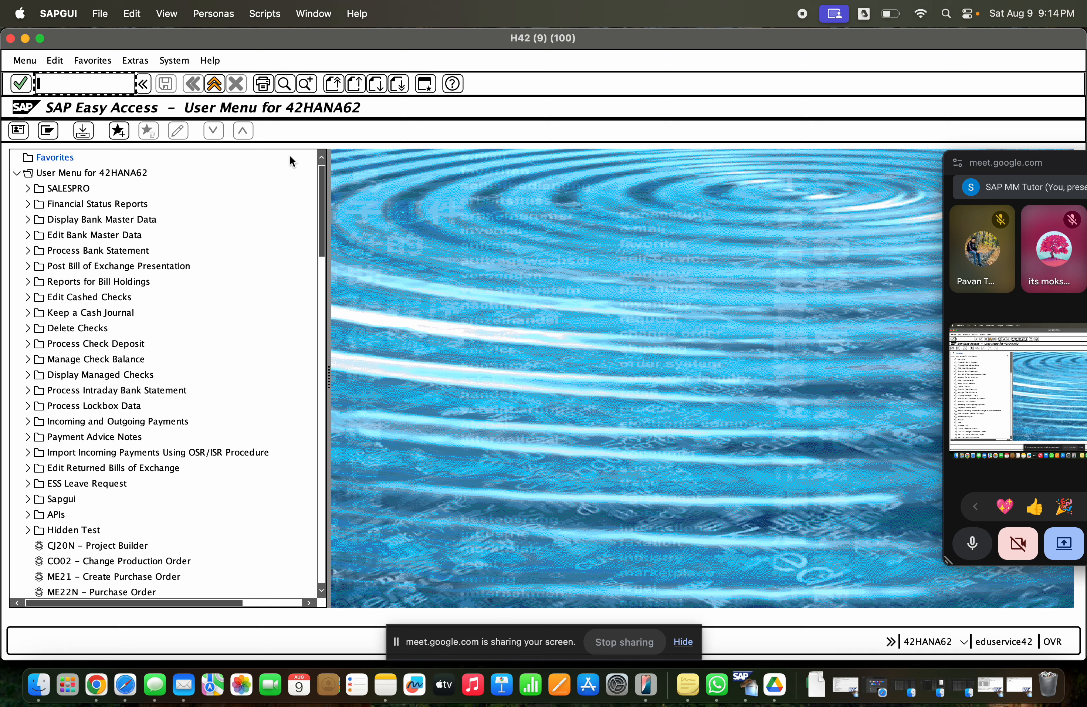
click(25, 39)
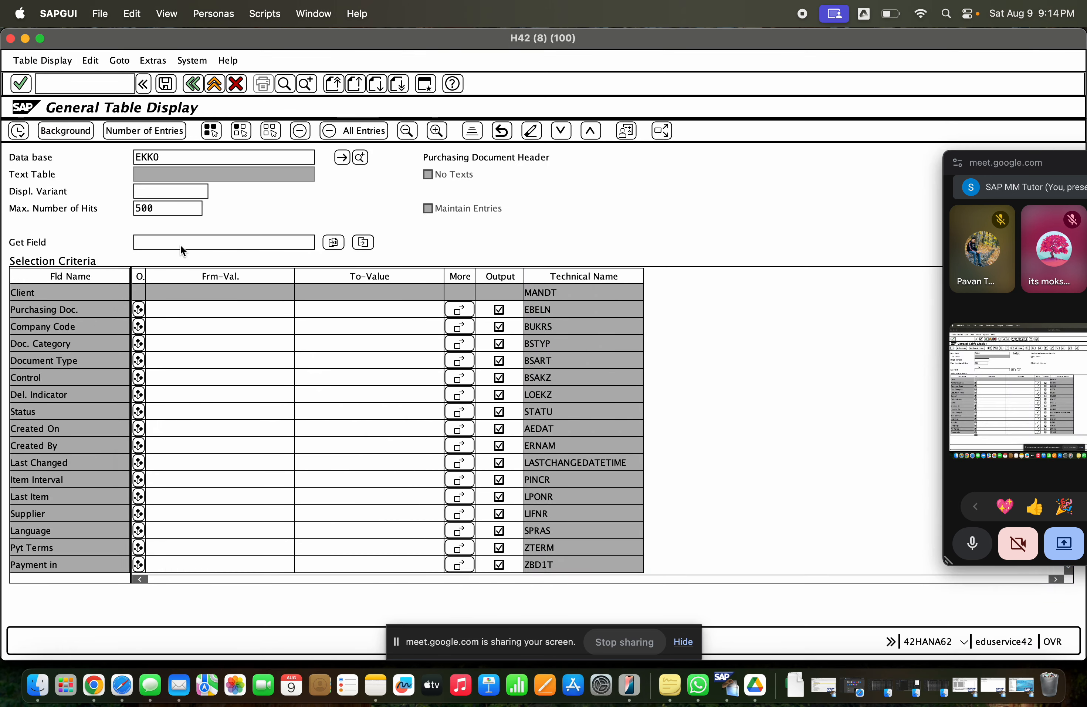
click(27, 39)
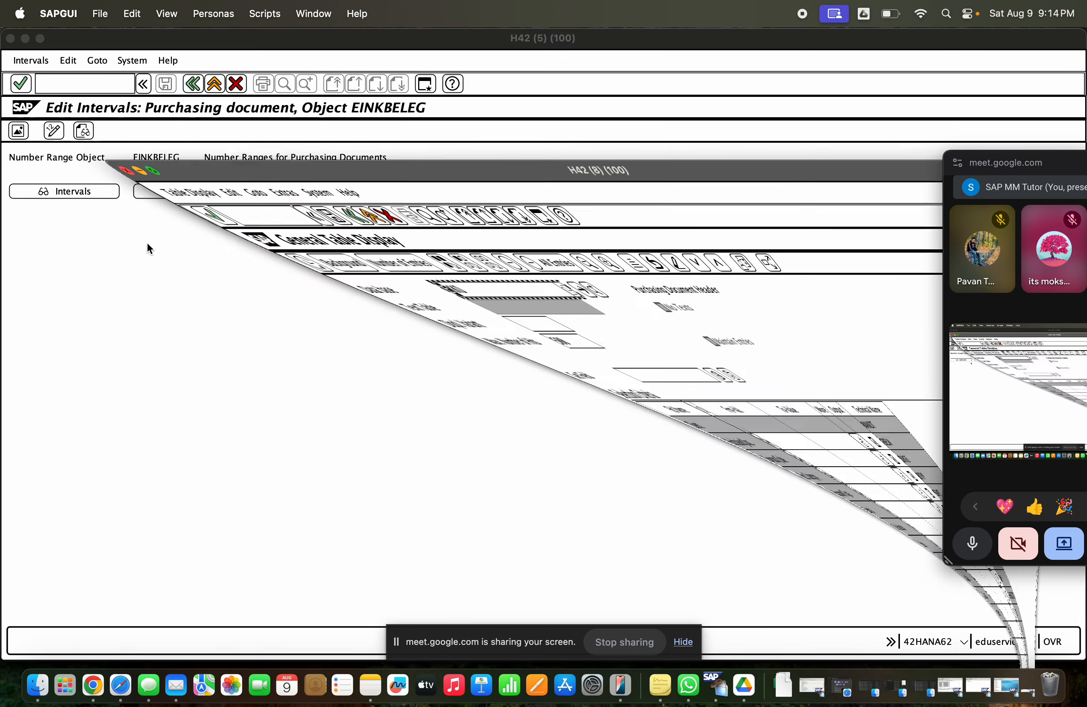
- Return from the EINKBELEG interval maintenance to the IMG and open Define Document Types for RFQs and Quotations
click(195, 87)
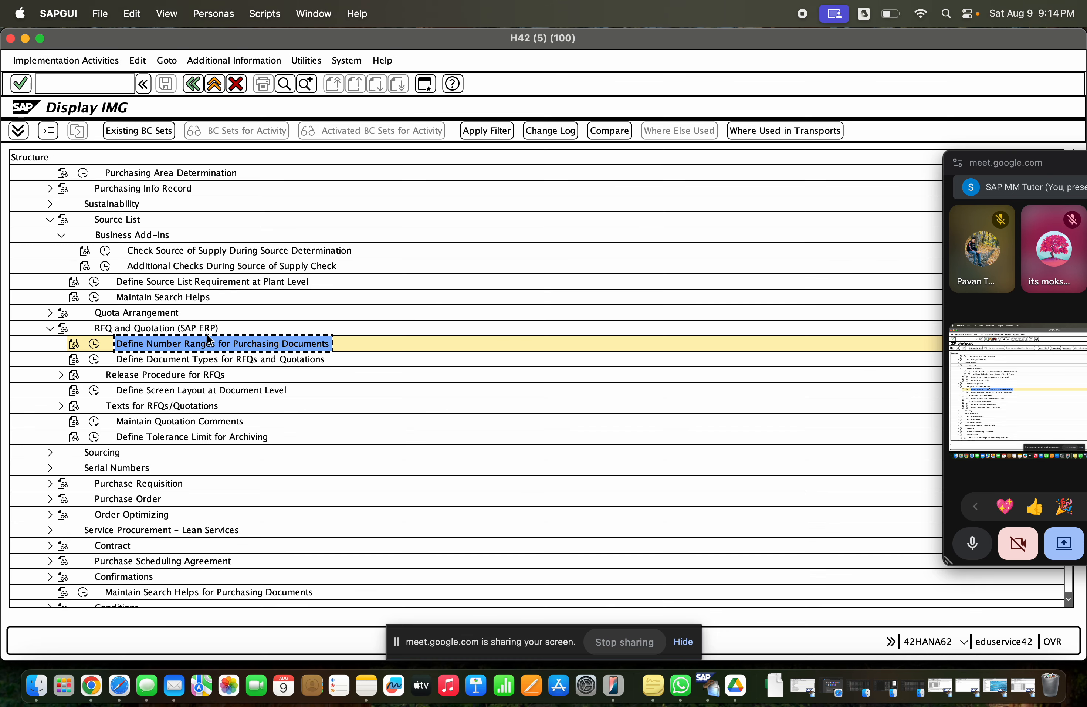
click(178, 360)
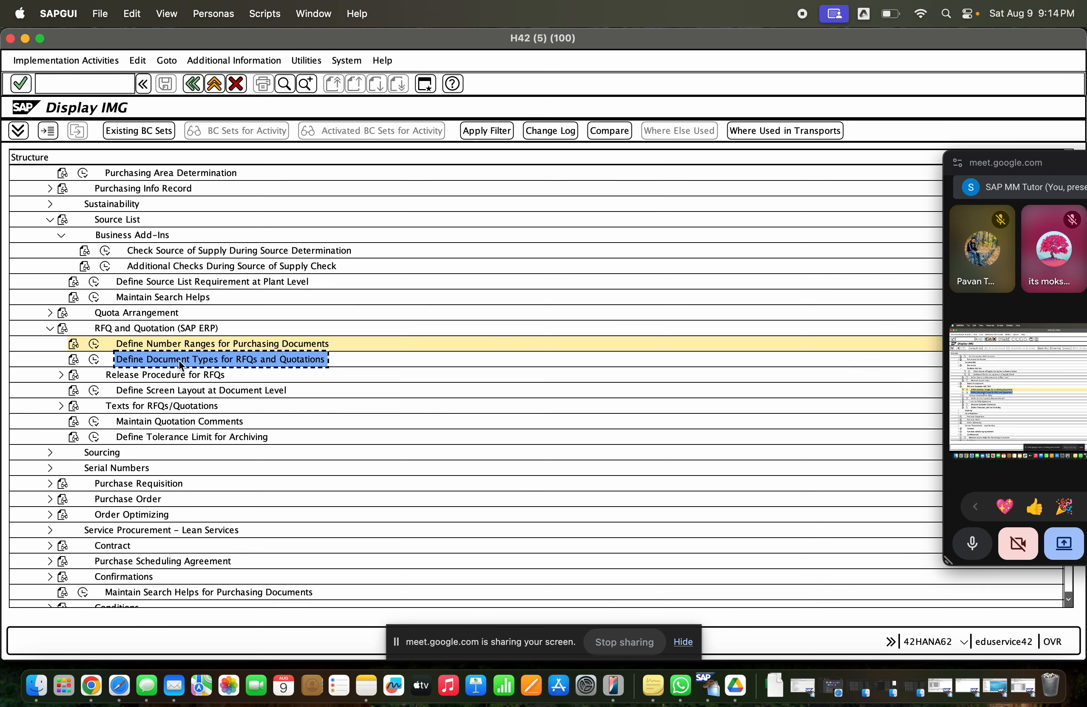
click(95, 359)
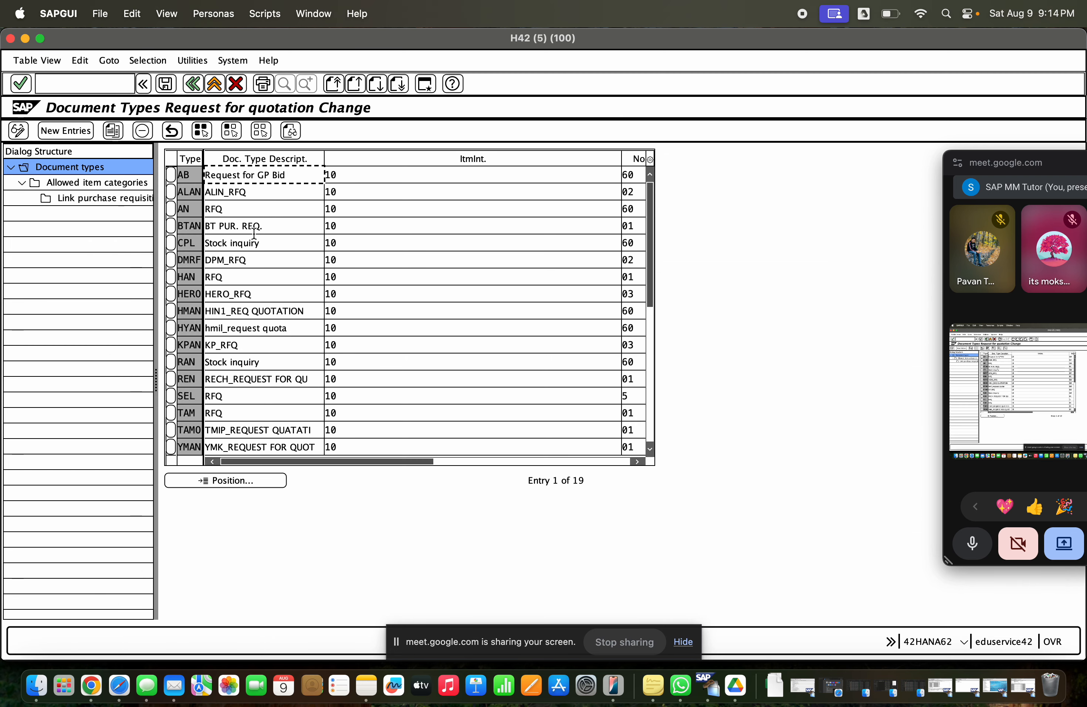
- Select document type AN (RFQ) in the document types table and look at its description and item interval
drag(289, 175, 205, 175)
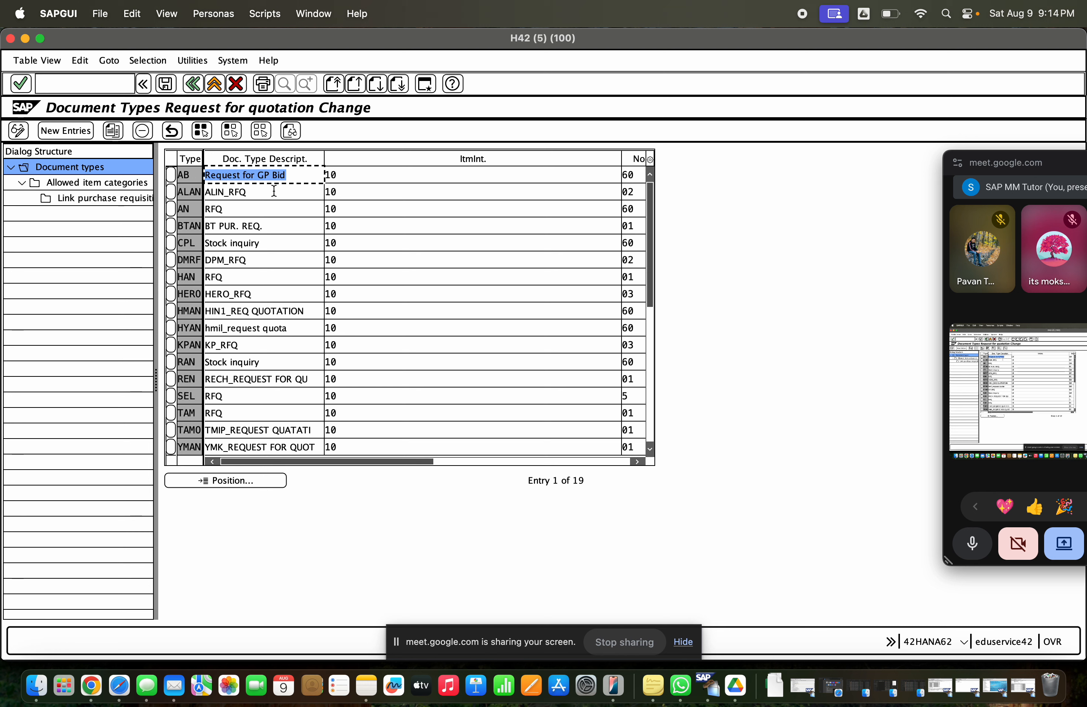
click(239, 207)
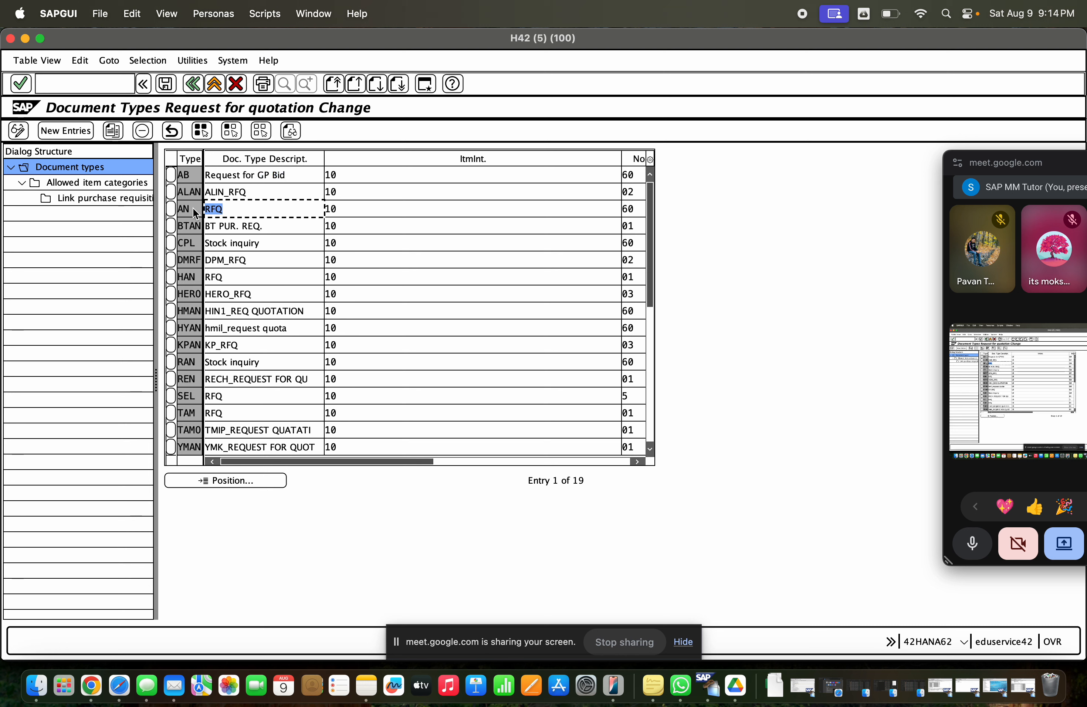
click(171, 209)
click(225, 208)
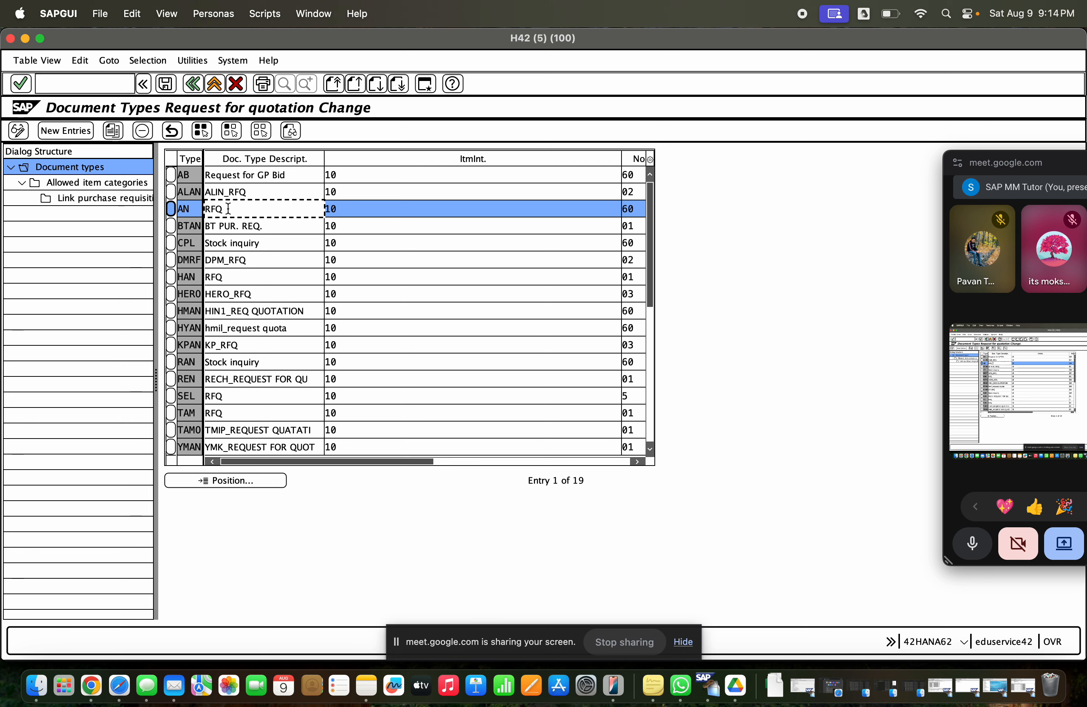
click(359, 209)
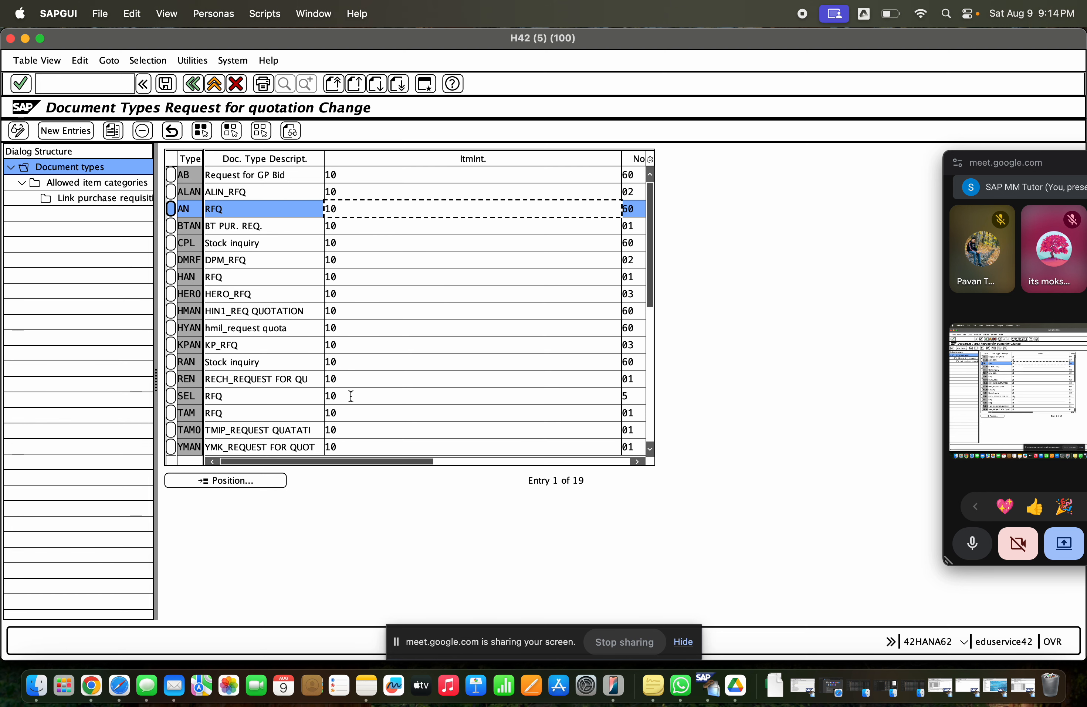
- Examine the internal and external number range assignments of document type AN
click(454, 462)
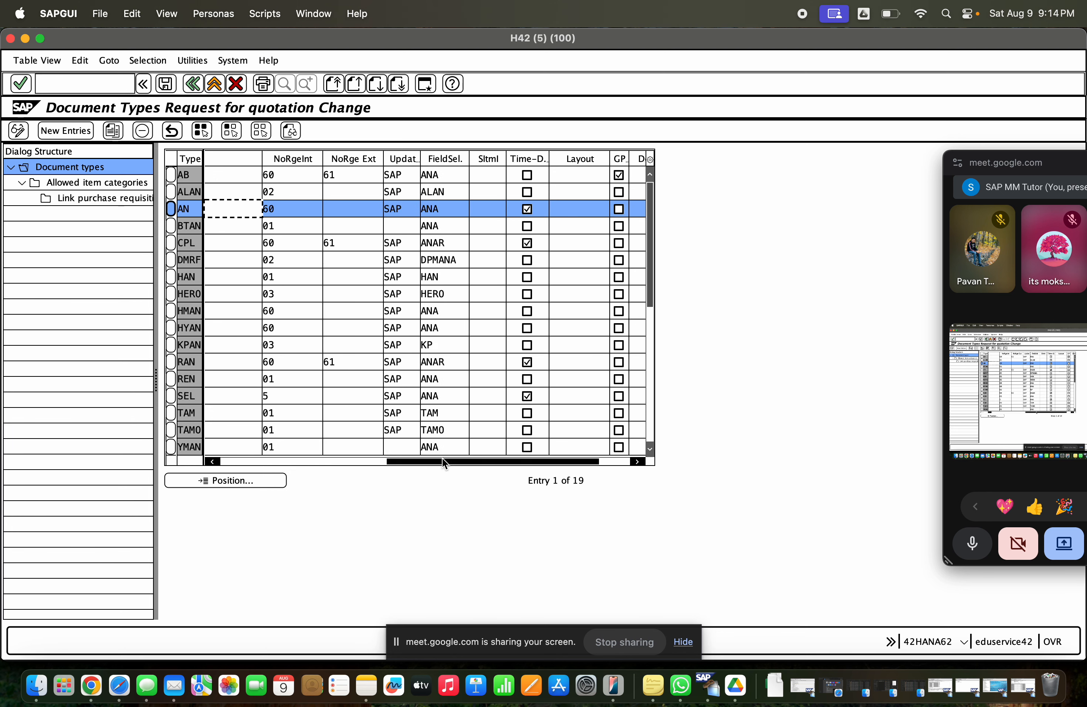
drag(443, 461, 385, 456)
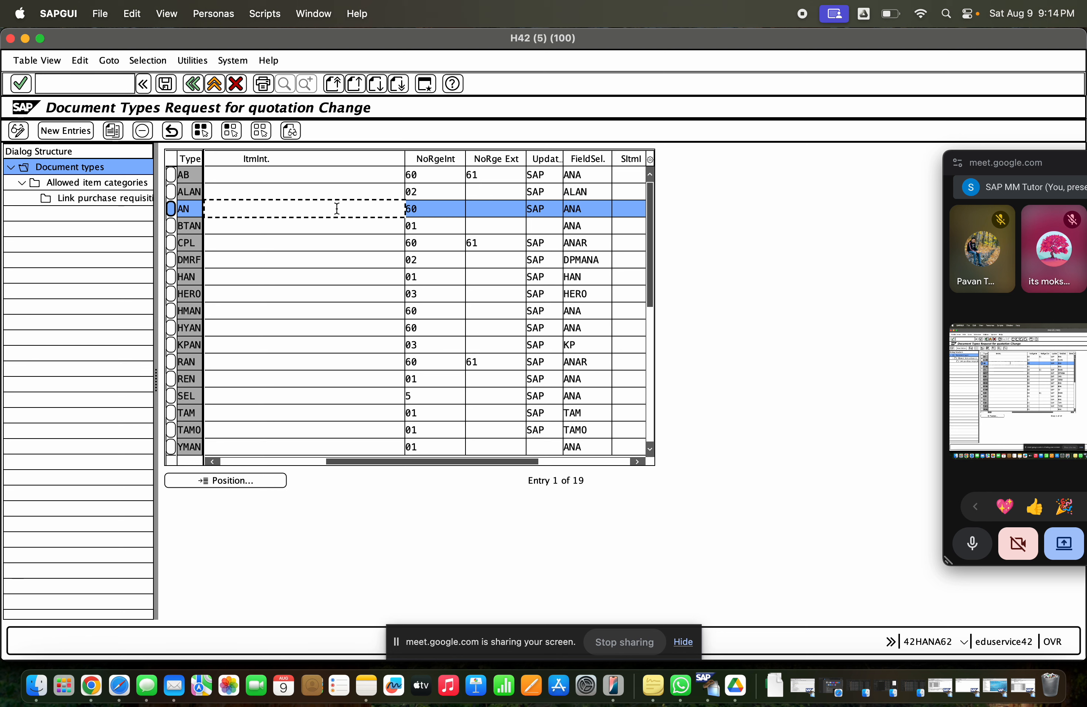
click(449, 207)
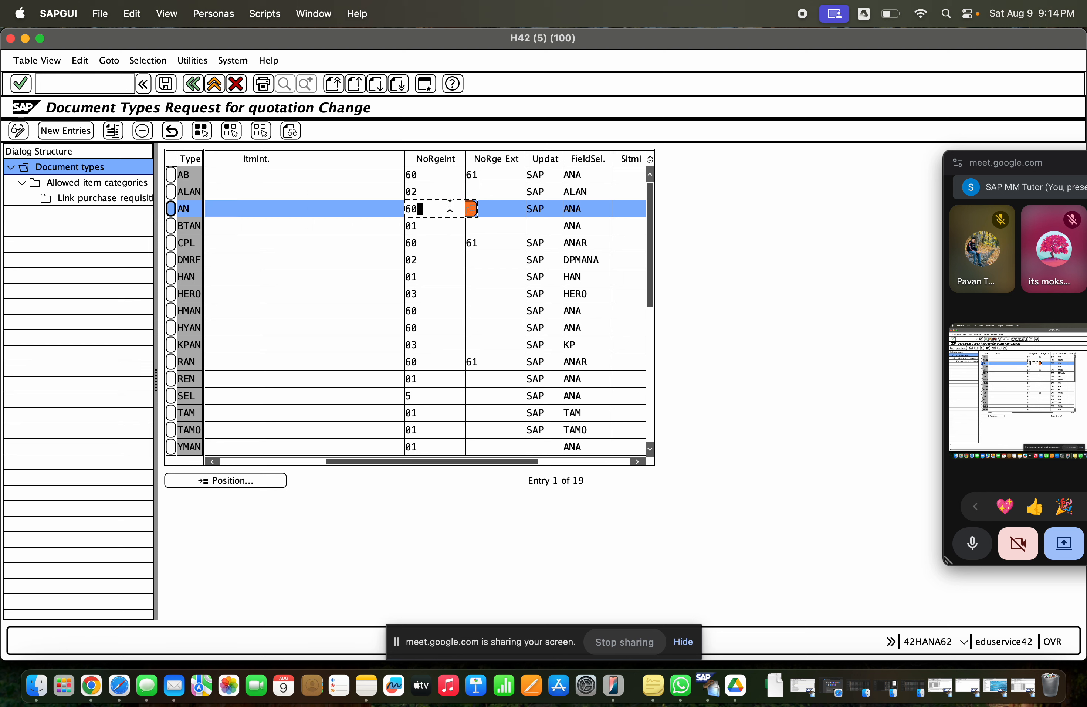
click(498, 203)
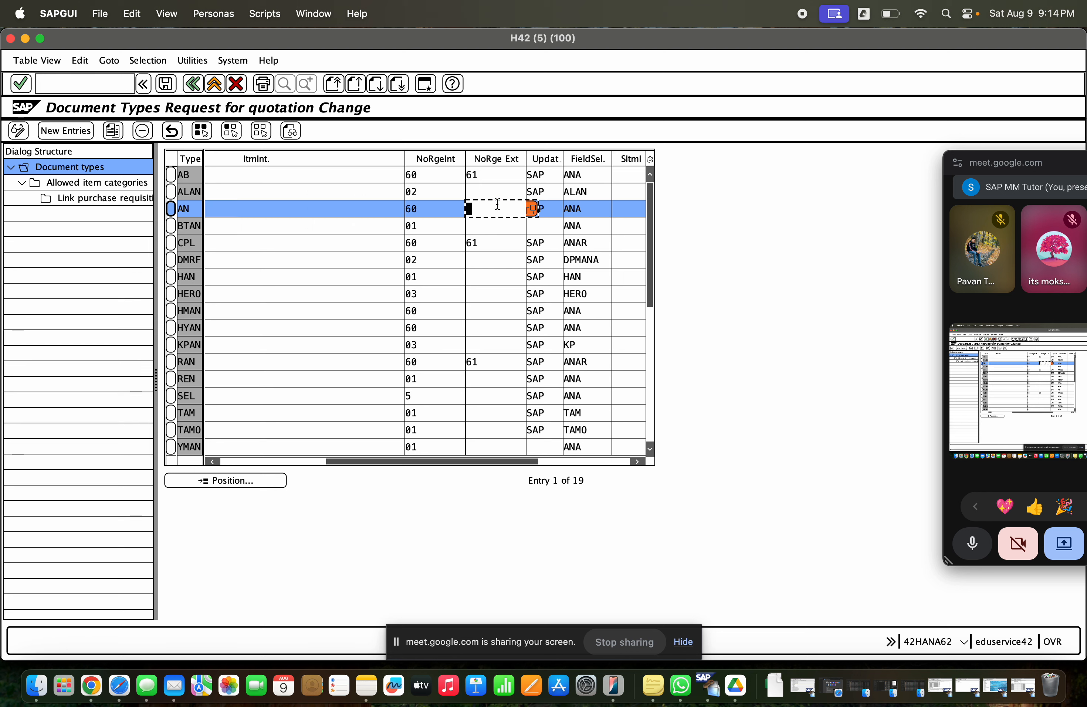
drag(461, 460, 320, 461)
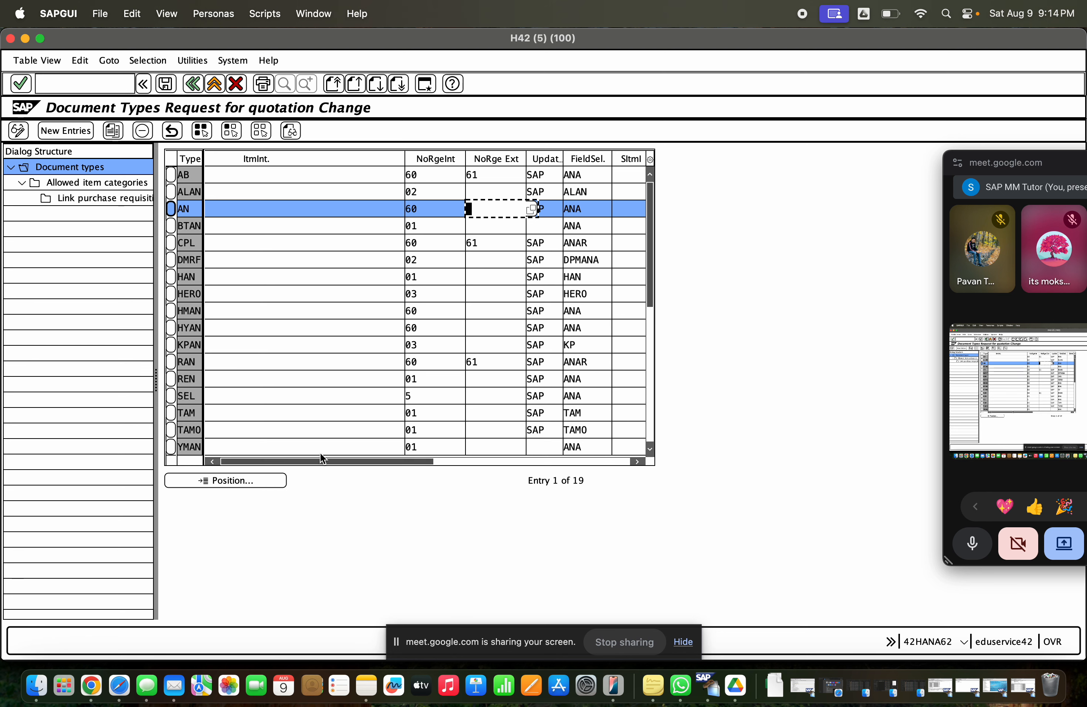
- Go over the item interval of document type AN once more together with its NoRgeInt and NoRge Ext fields
click(366, 215)
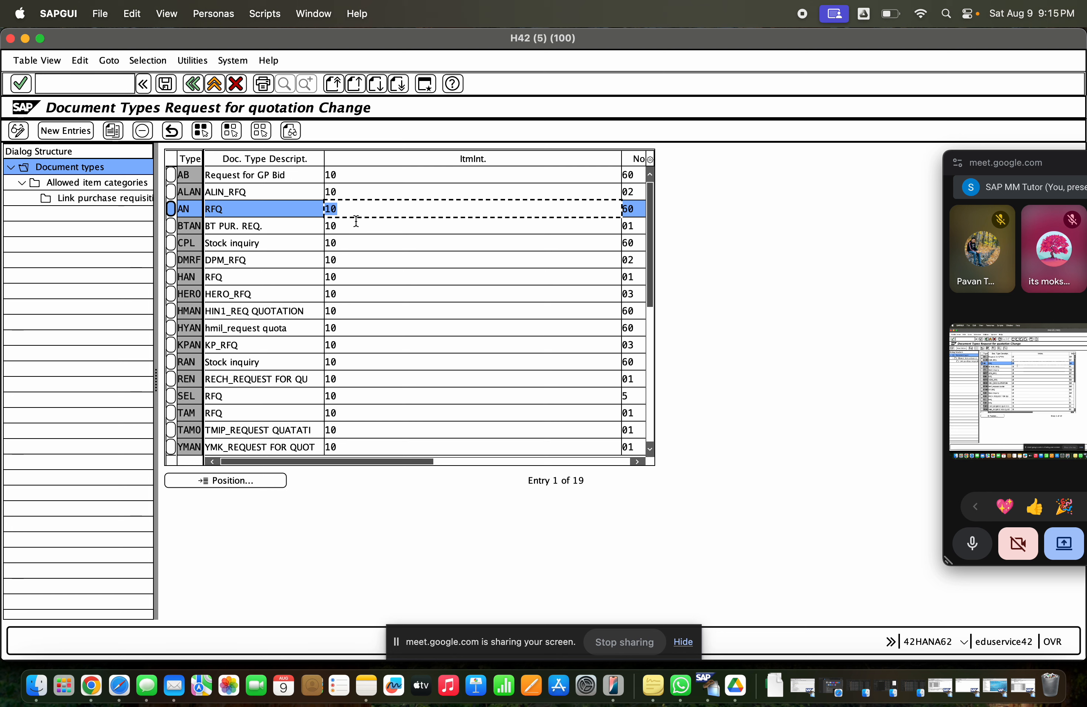
click(342, 209)
double_click(360, 211)
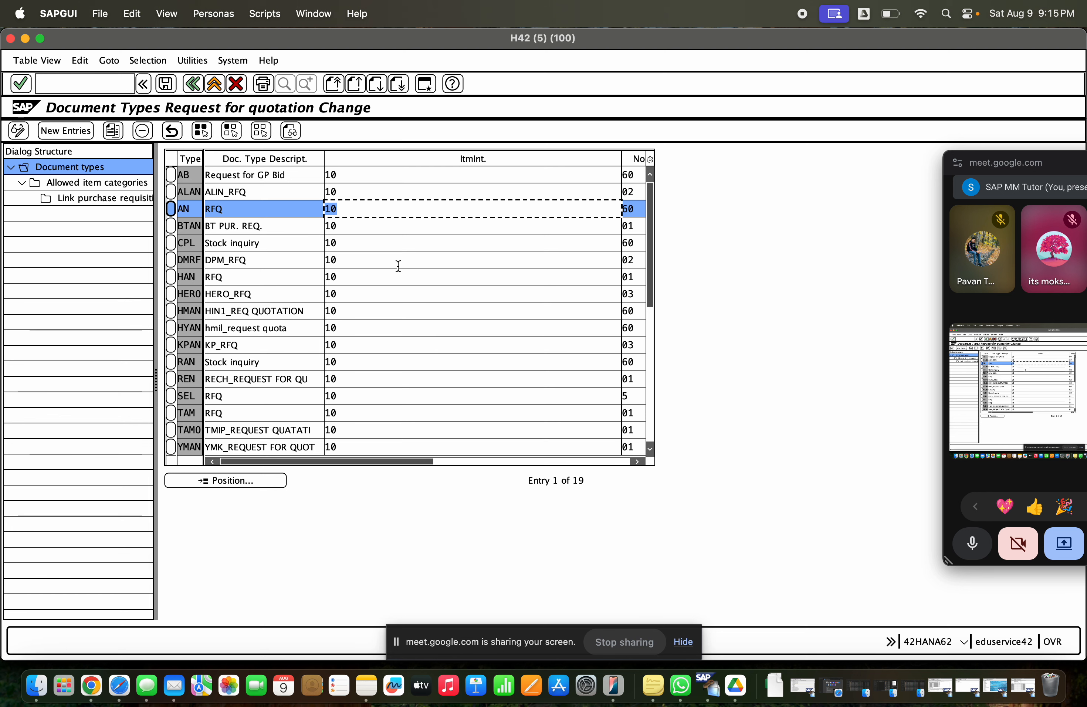
click(456, 461)
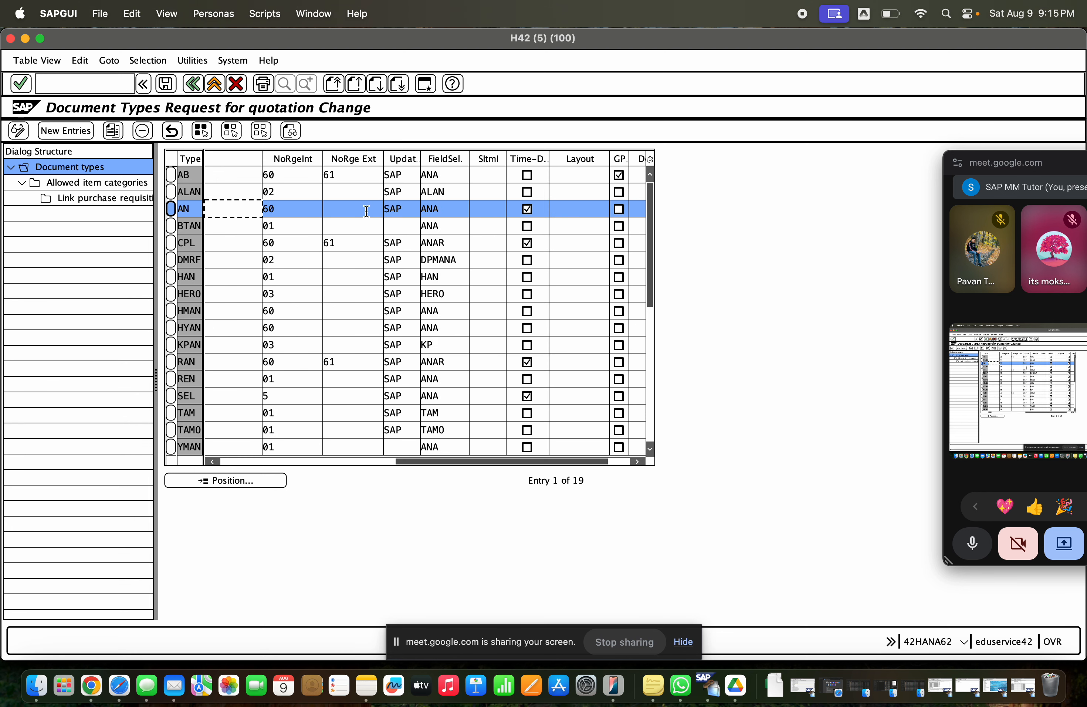
click(278, 207)
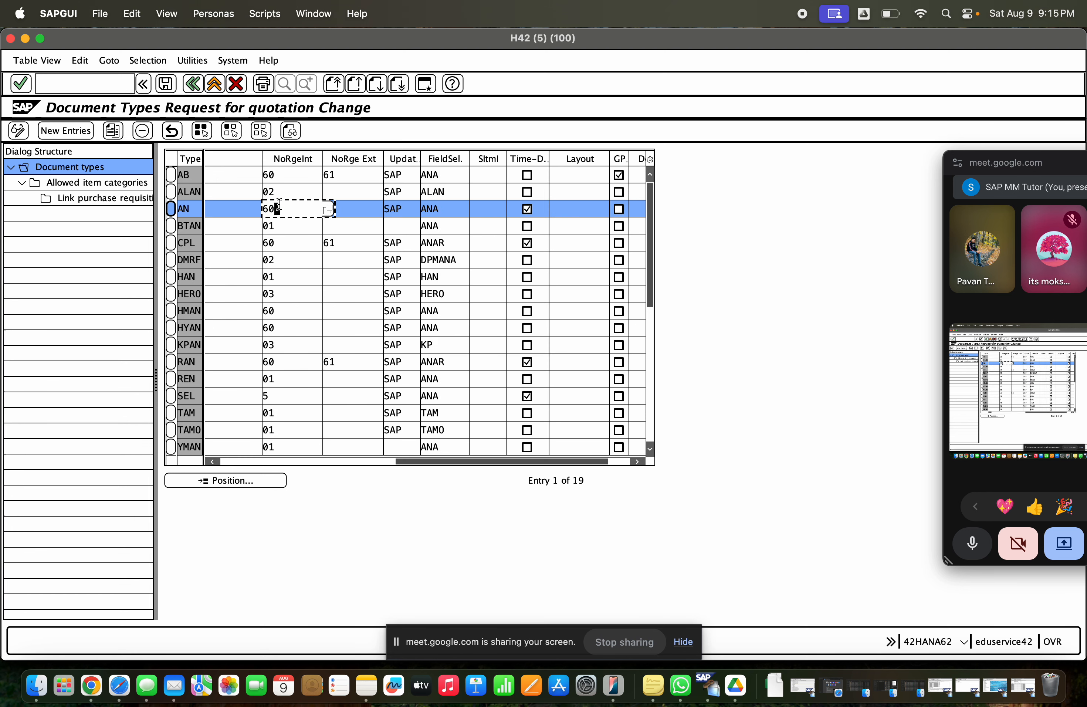
click(347, 208)
- Display the field help for the item number interval of document type AN and close it
drag(436, 462, 241, 464)
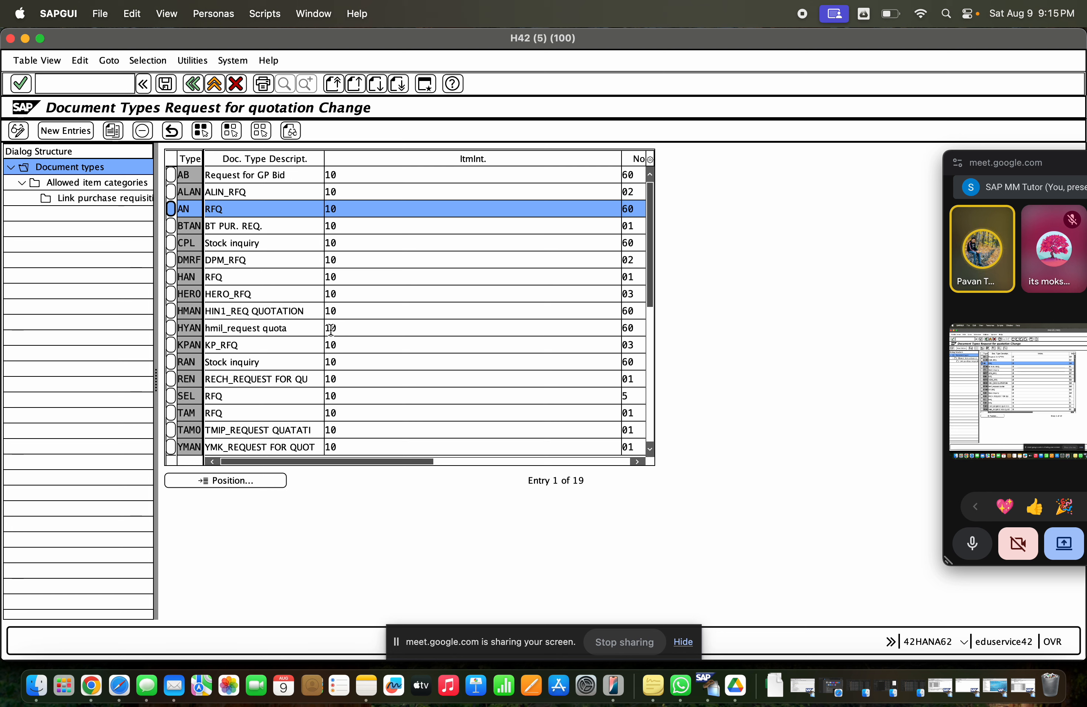
click(361, 207)
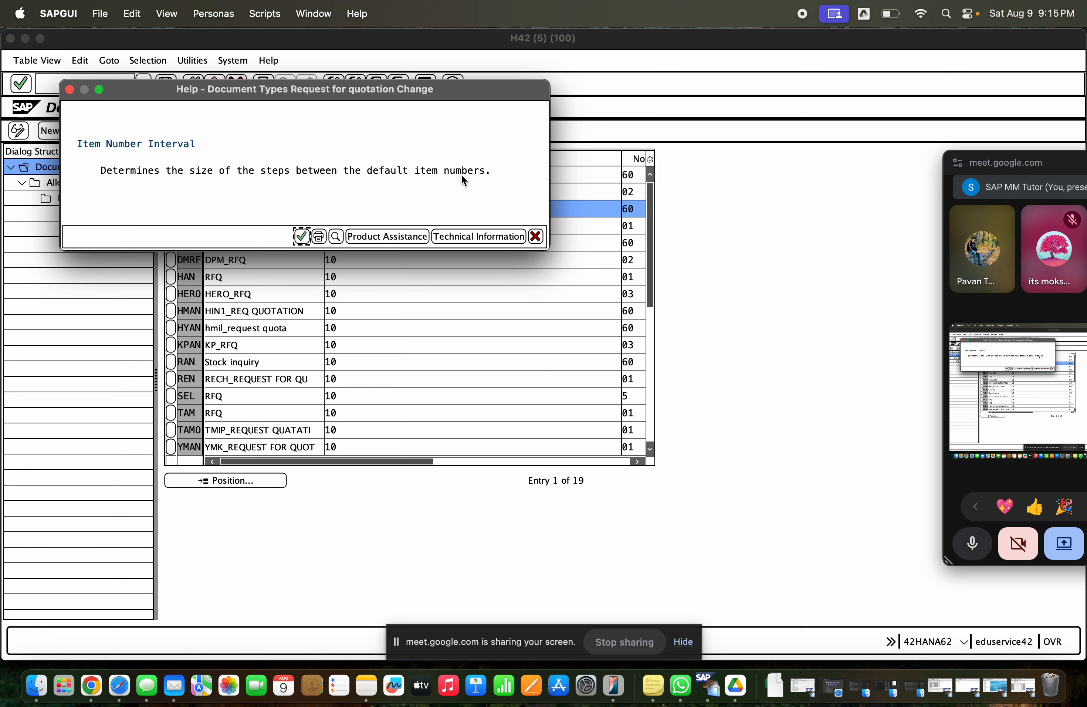
key(Escape)
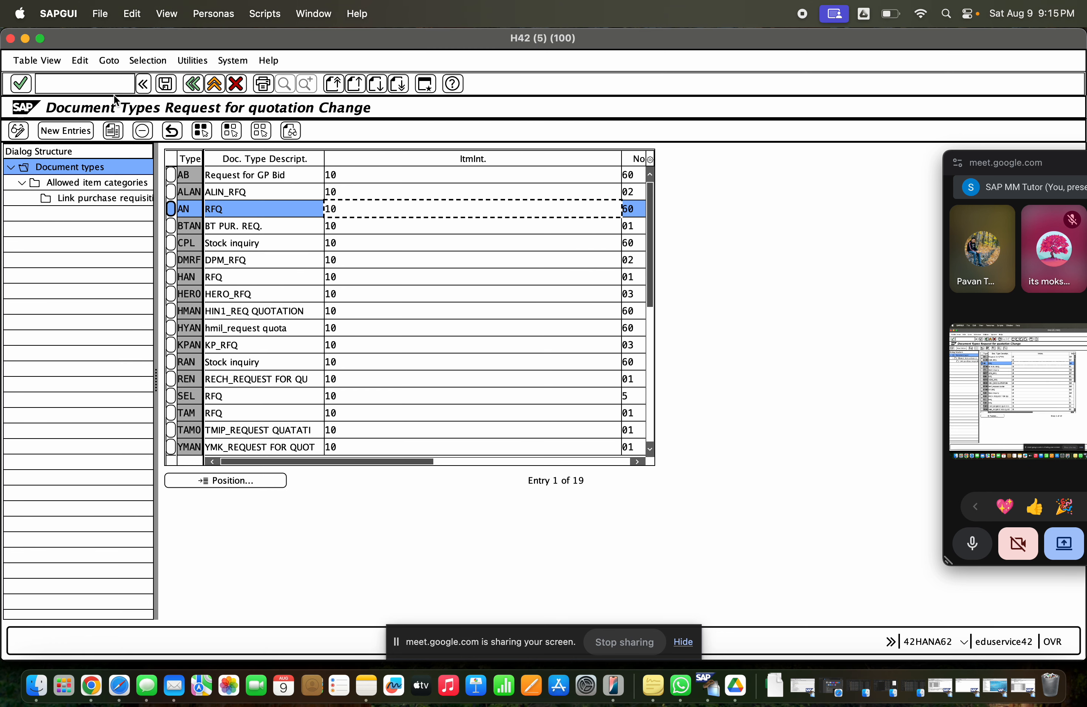
- Try to open transaction ME53N from the RFQ document types view
click(105, 83)
text(/om)
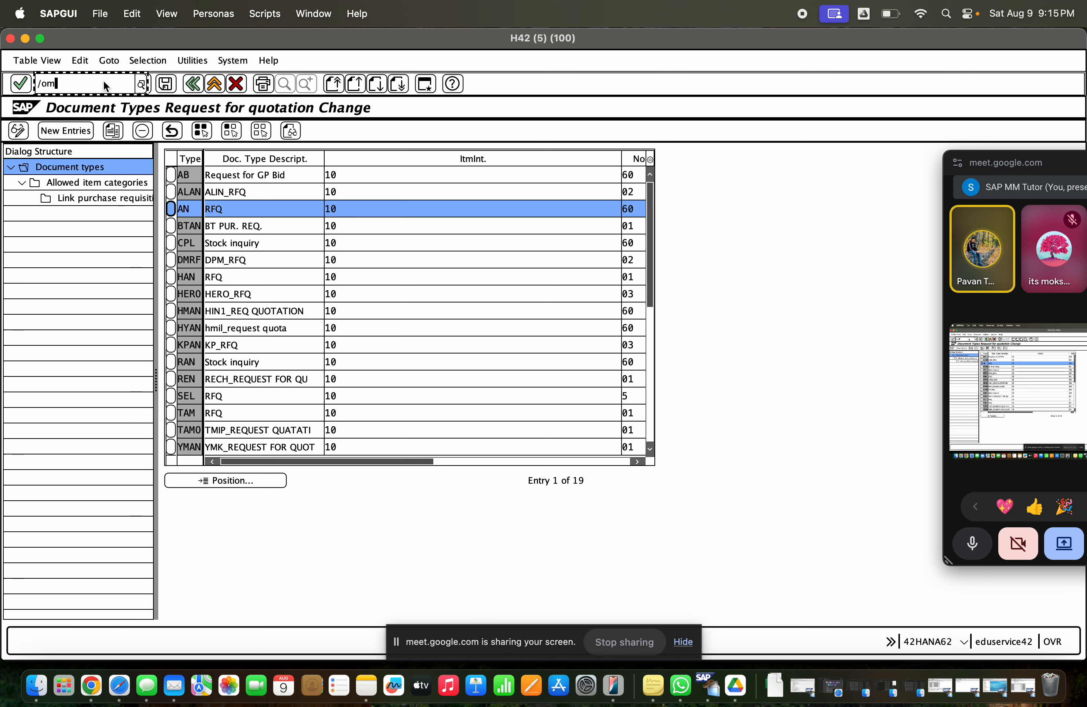
key(BackSpace)
key(BackSpace)
key(BackSpace)
text(nme53n)
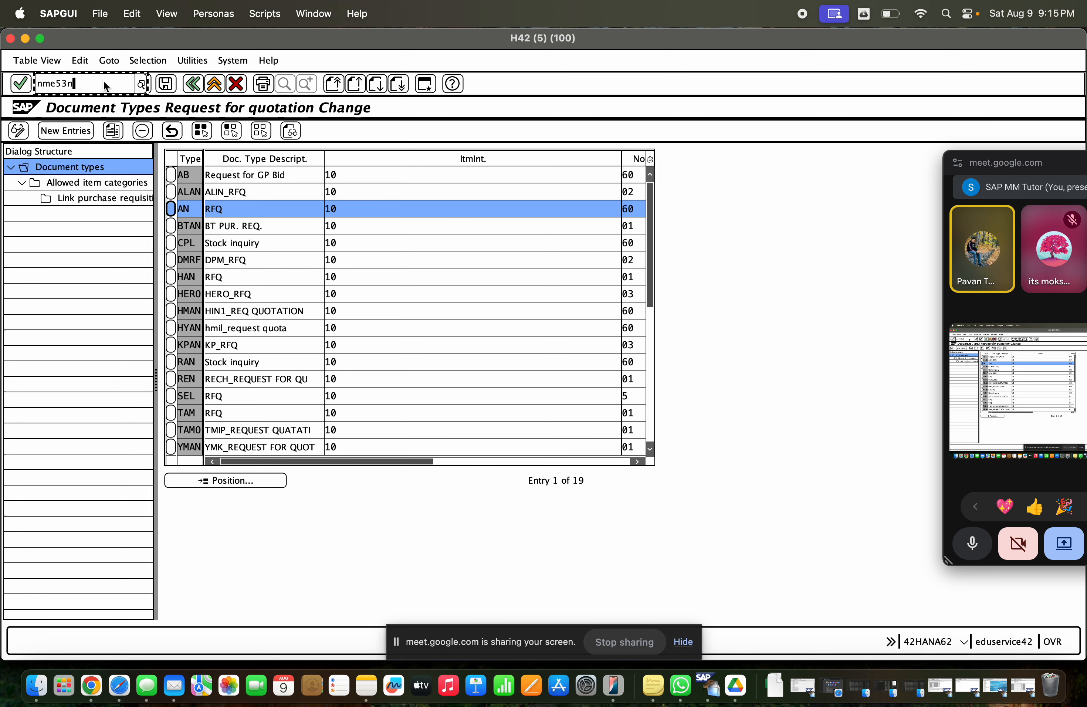
key(Return)
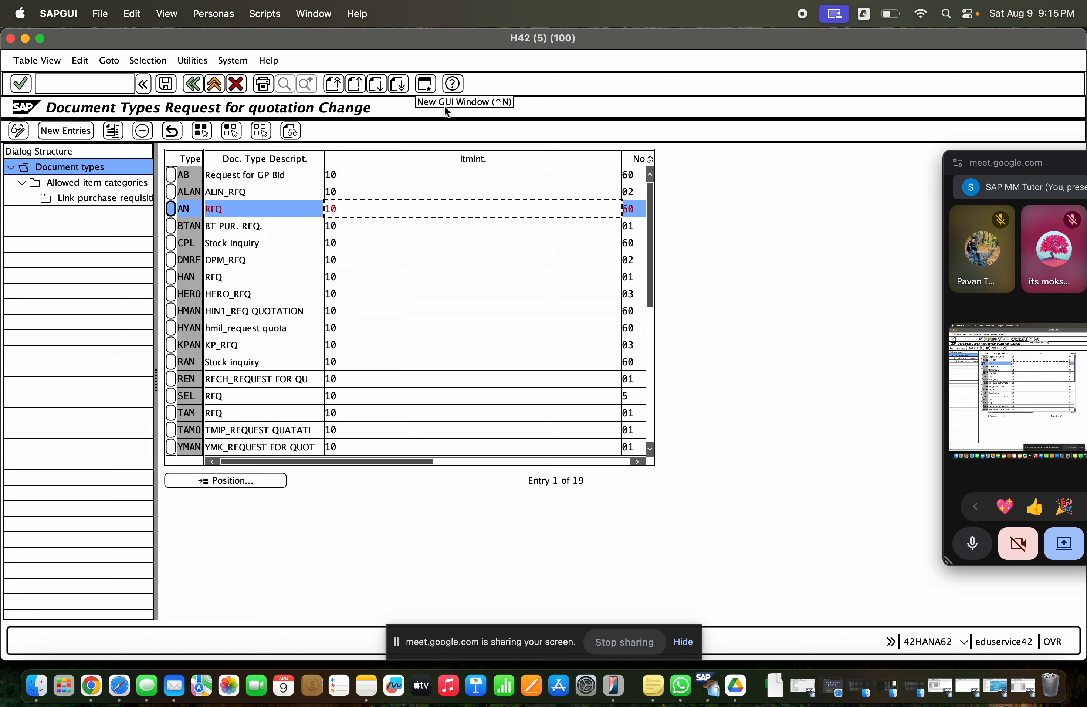
- Display a purchase requisition through transaction ME53N in a new session, check its item number, and return to the RFQ document types
click(73, 88)
text(/ome53n)
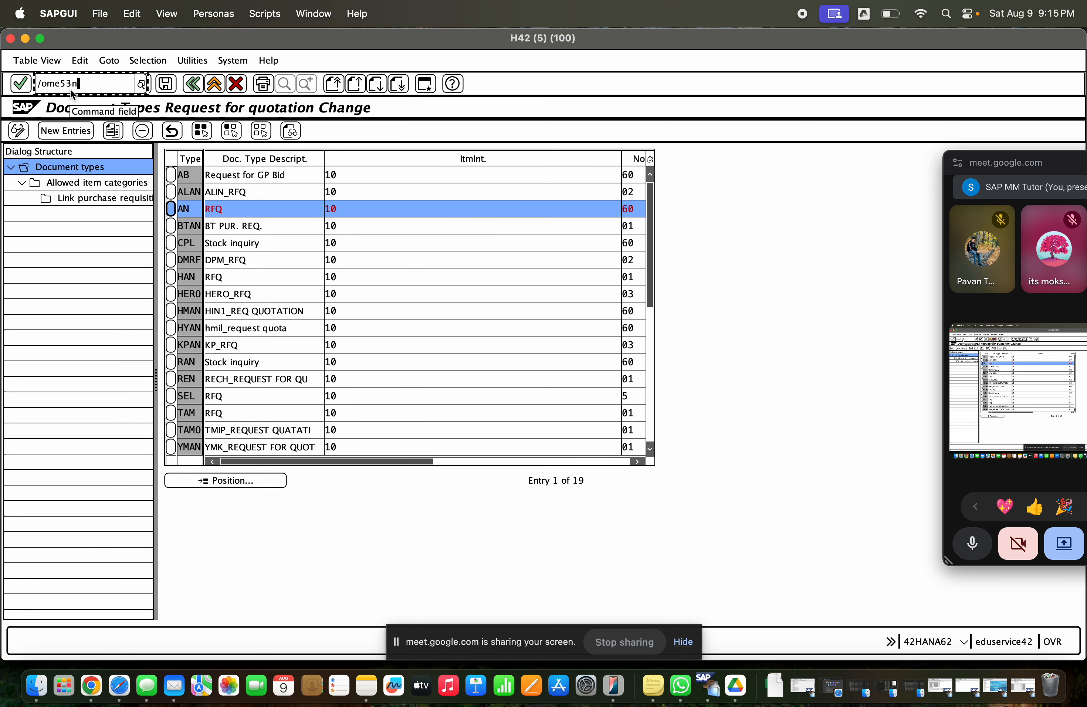
key(Return)
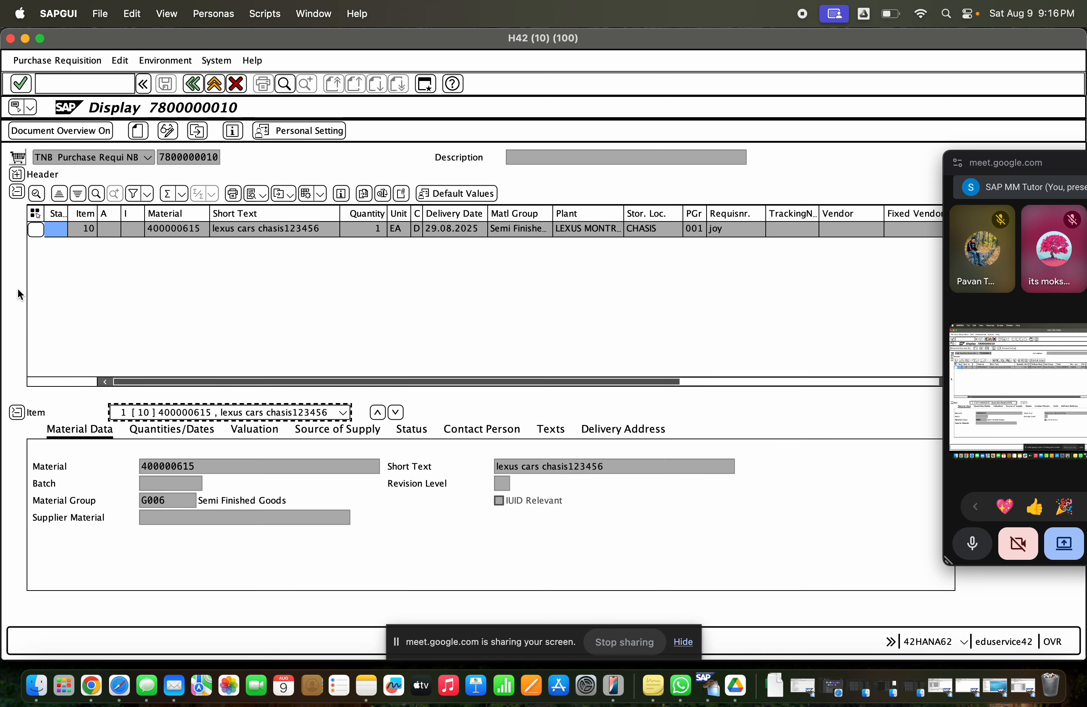
click(83, 230)
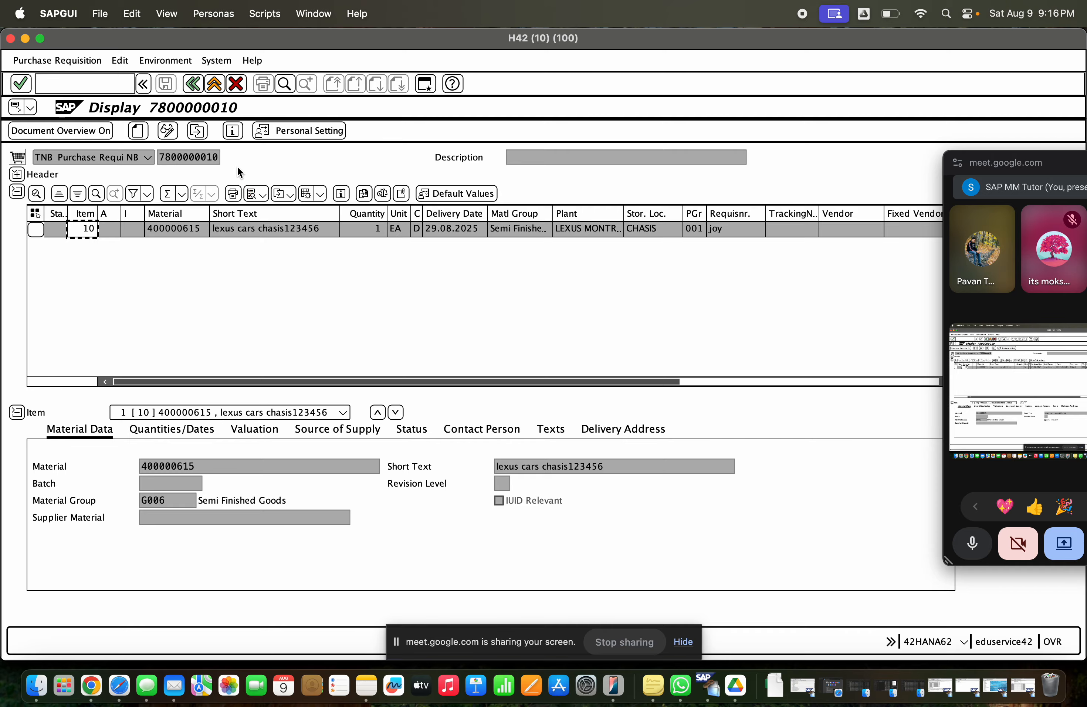
click(25, 38)
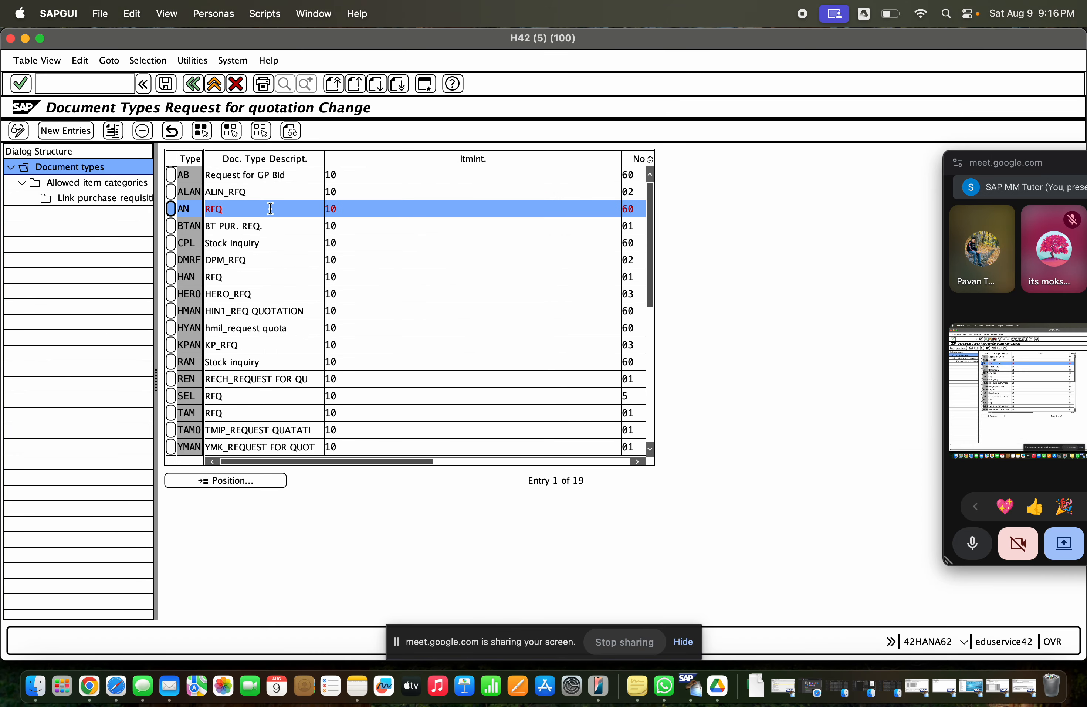
- Go through the item interval, number range, update group and subitem interval settings of document type AN
click(337, 207)
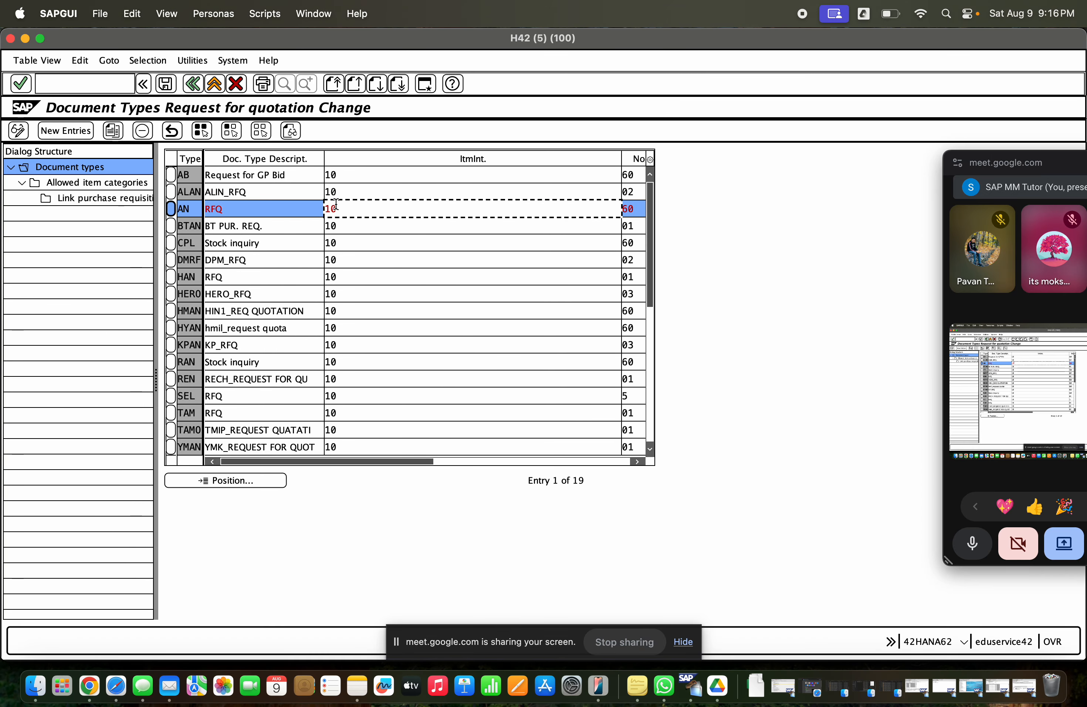
key(Tab)
key(Tab)
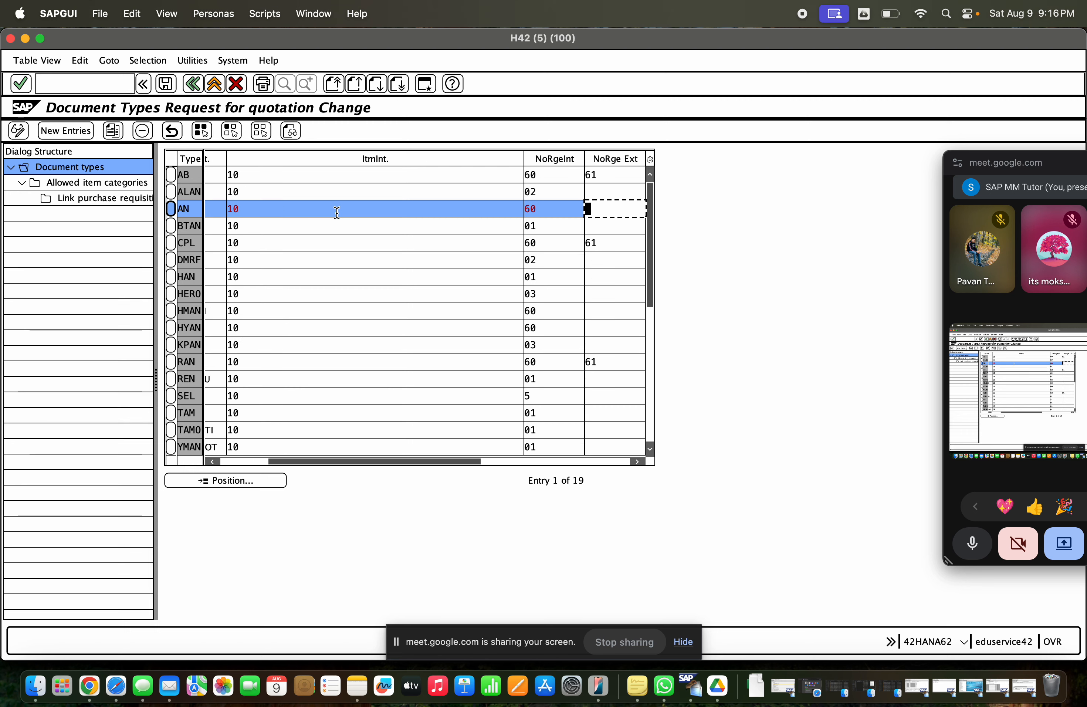
key(Tab)
key(Tab)
key(Tab)
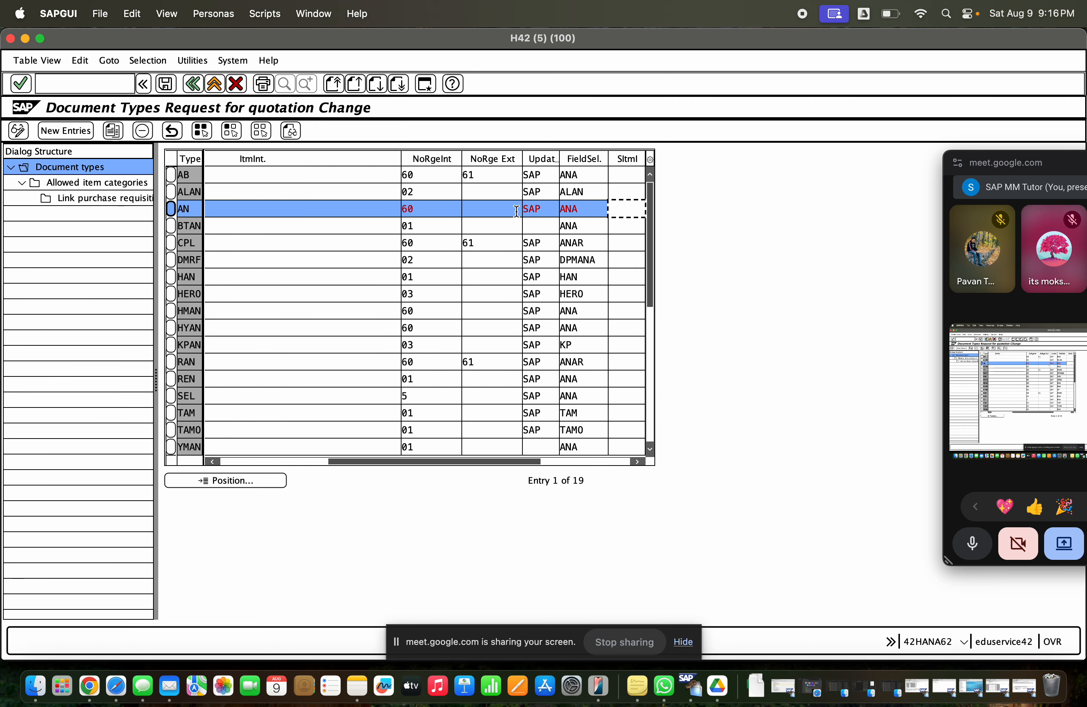
key(Tab)
- Examine the field selection key assigned to document type AN
click(534, 208)
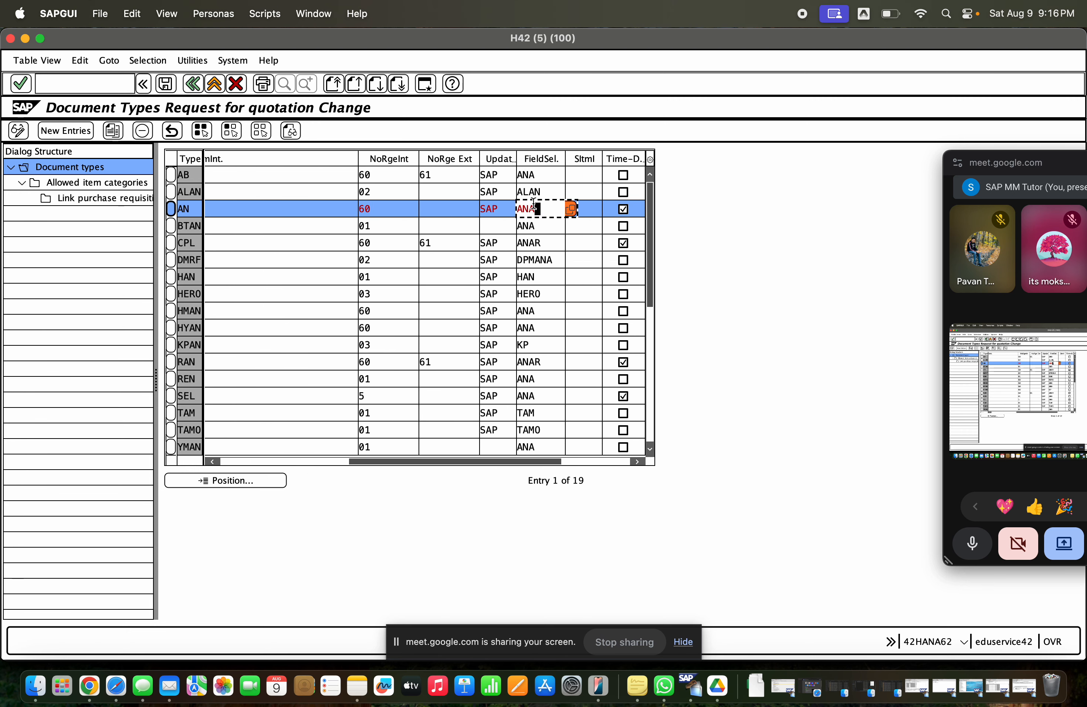
drag(534, 208, 513, 208)
click(539, 208)
drag(545, 209, 522, 207)
- Display the allowed item categories for document type AN and check the Service category
click(136, 187)
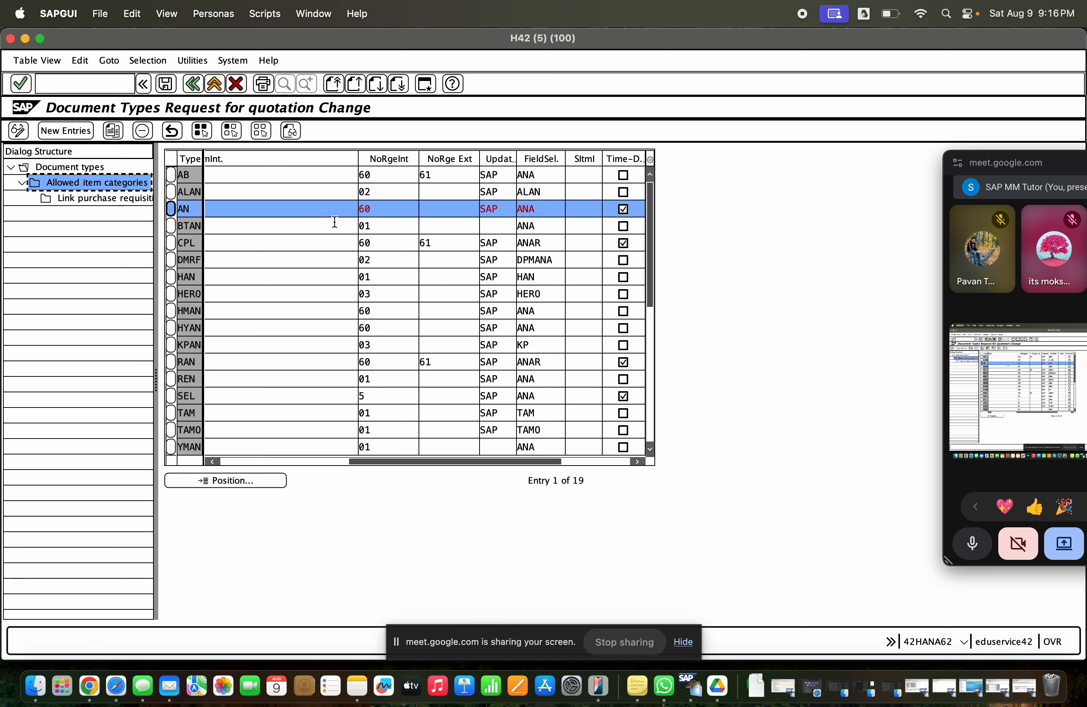
double_click(104, 185)
click(257, 208)
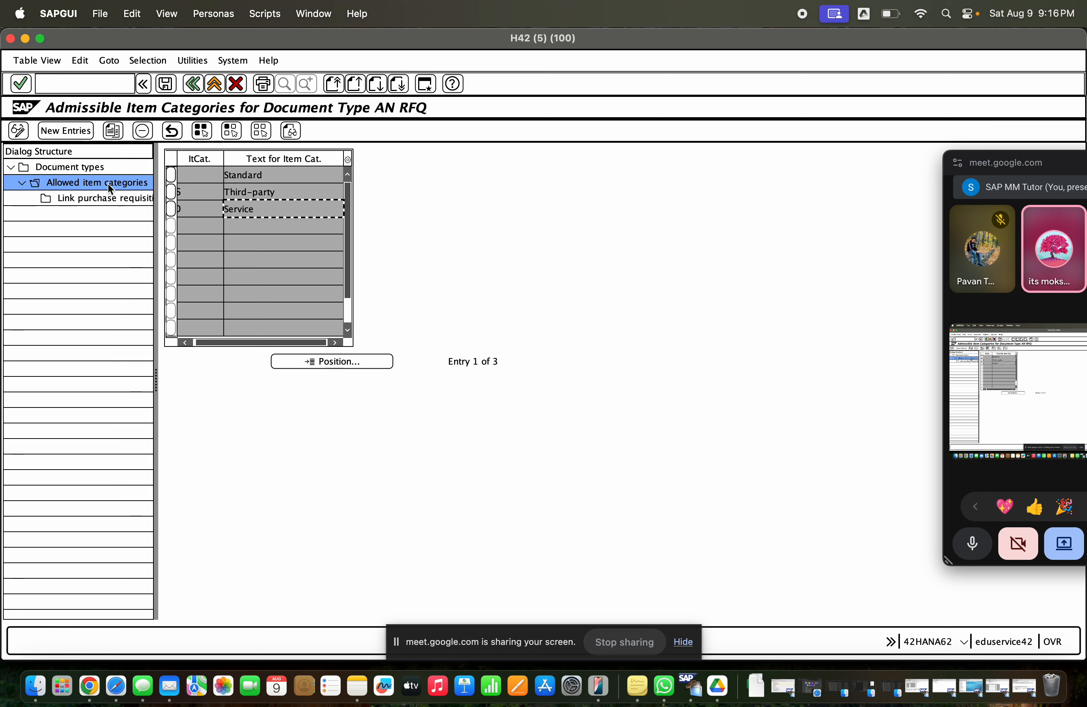
- Try to open the purchase requisition link from the allowed item categories, and go back to the document types
click(85, 198)
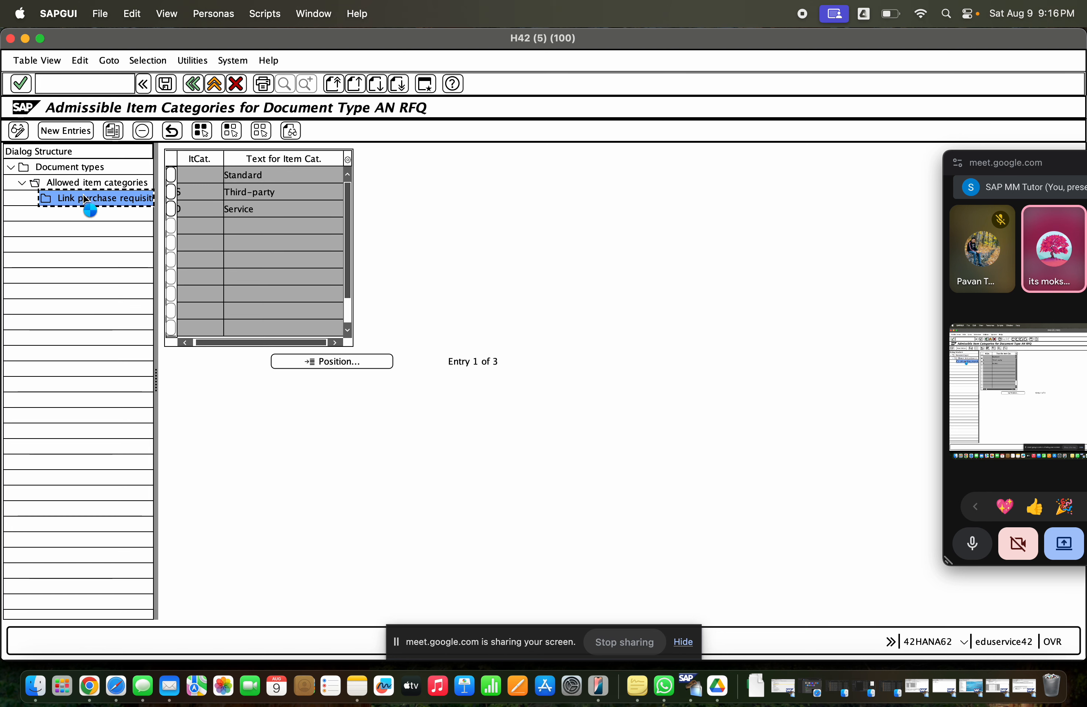
click(192, 91)
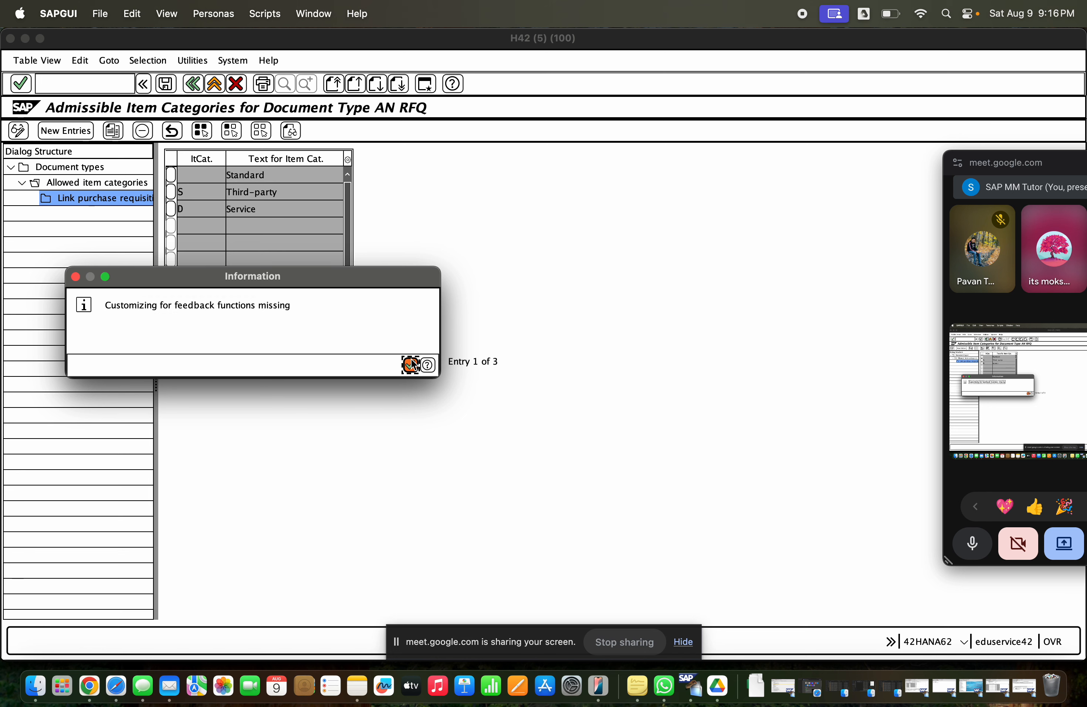
click(412, 365)
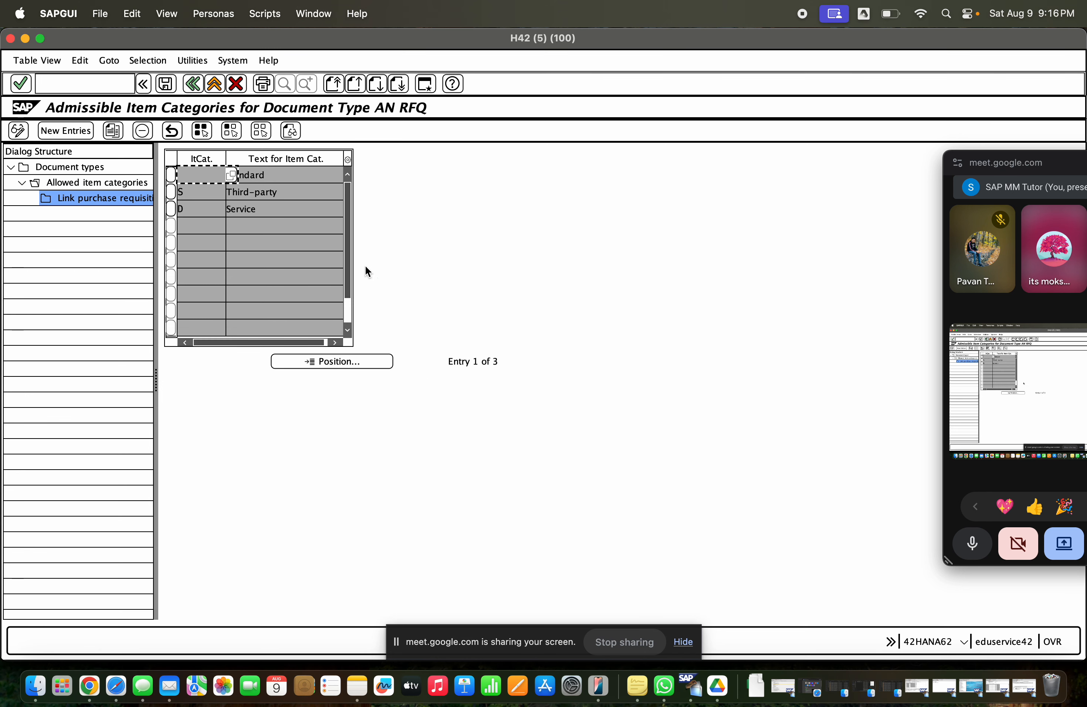
click(192, 86)
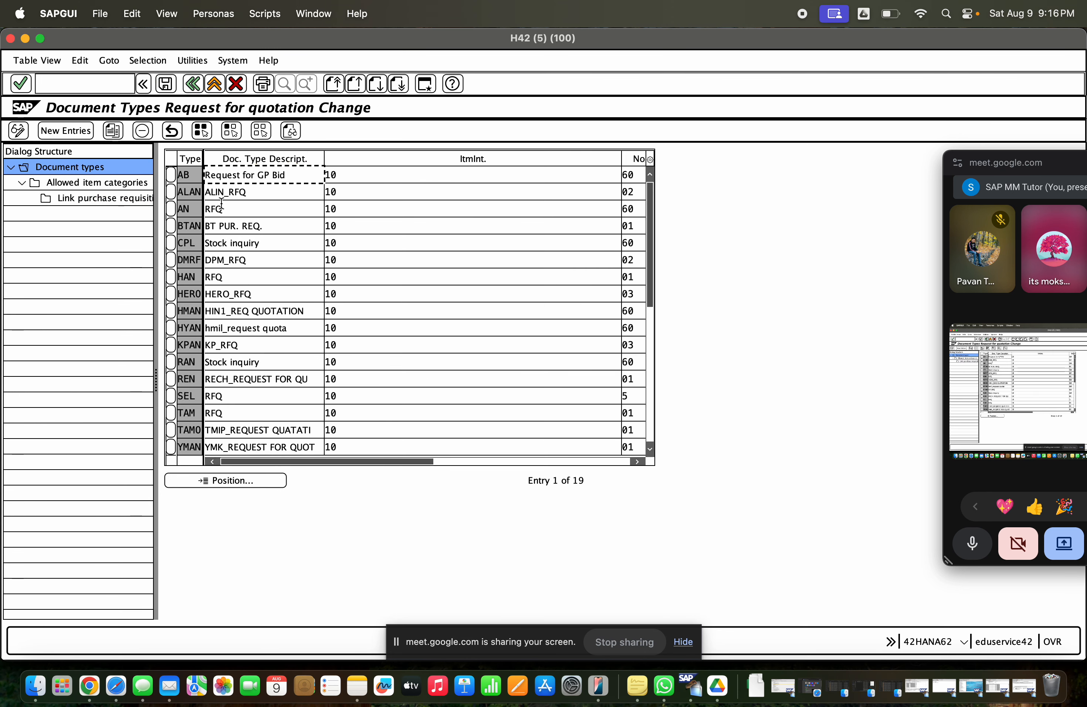
- Open the purchase requisition link settings for RFQ document type AN
click(170, 209)
click(131, 197)
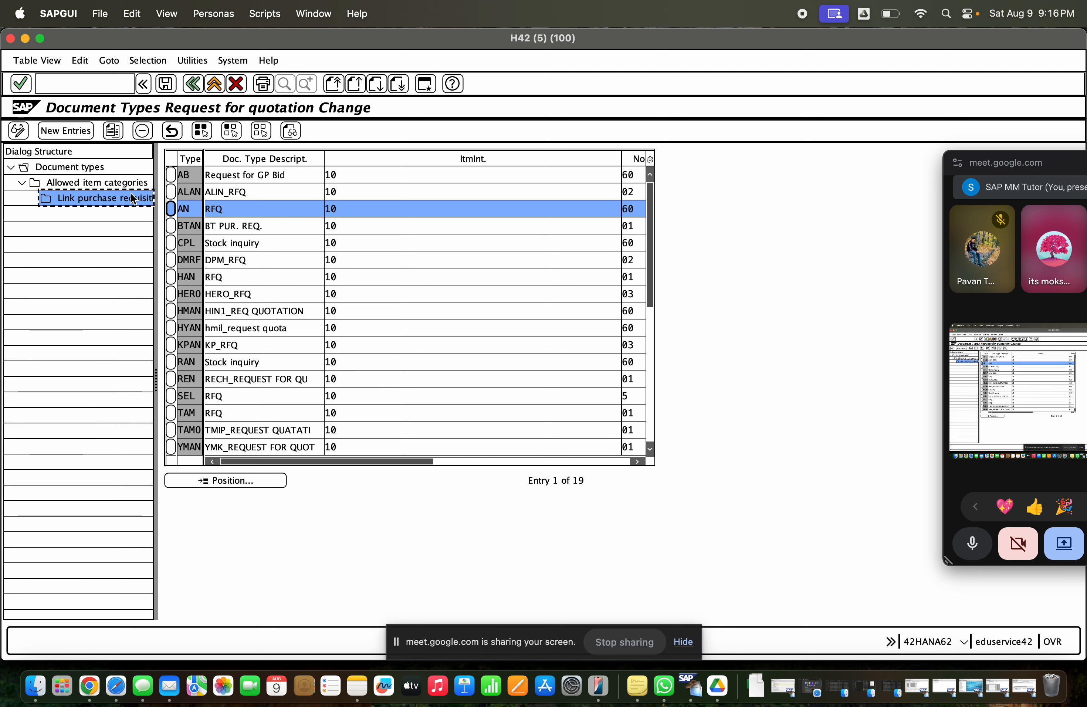
double_click(131, 196)
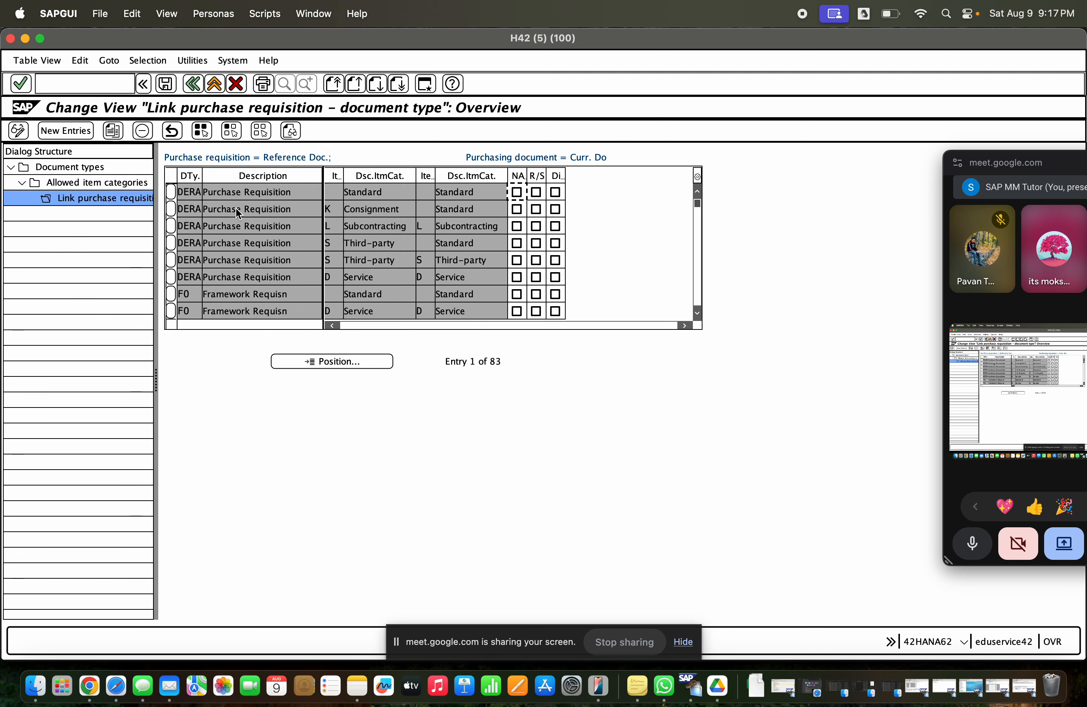
- Examine which purchase requisition document types and item categories are linked to document type AN
click(388, 188)
click(247, 207)
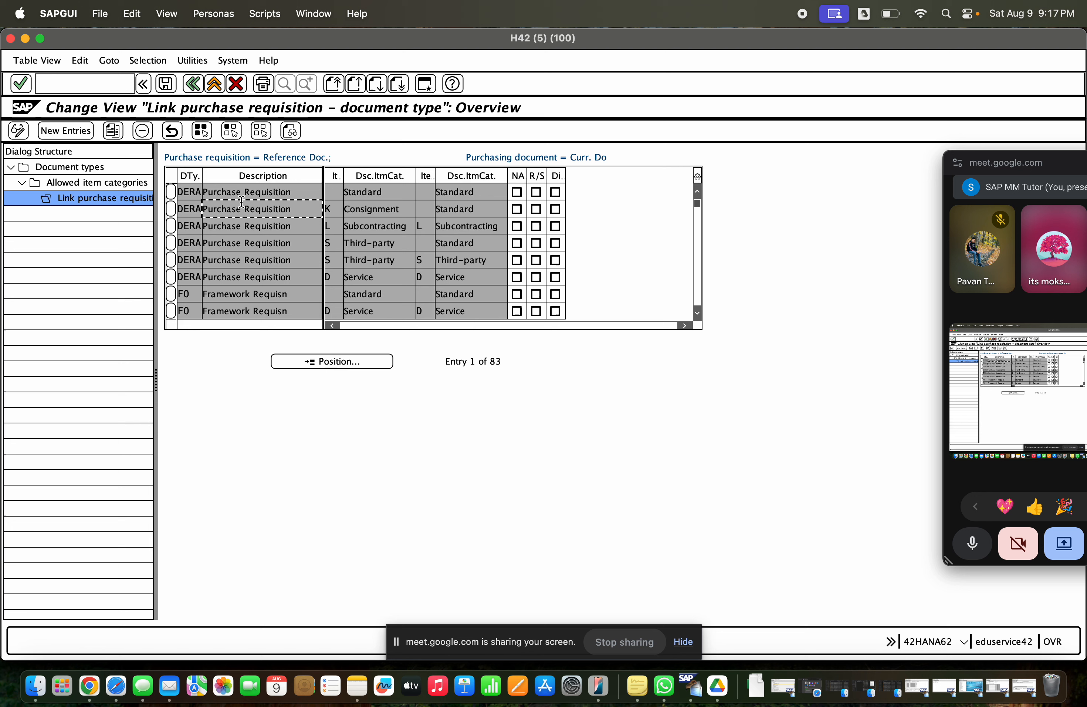
click(247, 242)
click(369, 225)
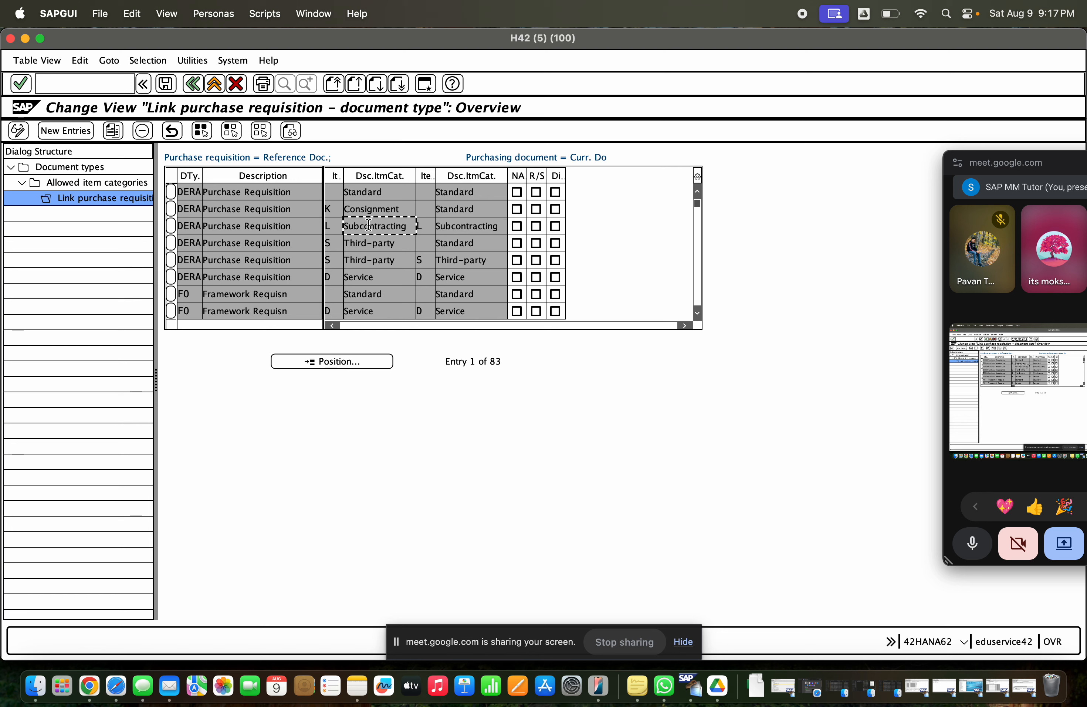
click(371, 265)
scroll(371, 266, down, 2)
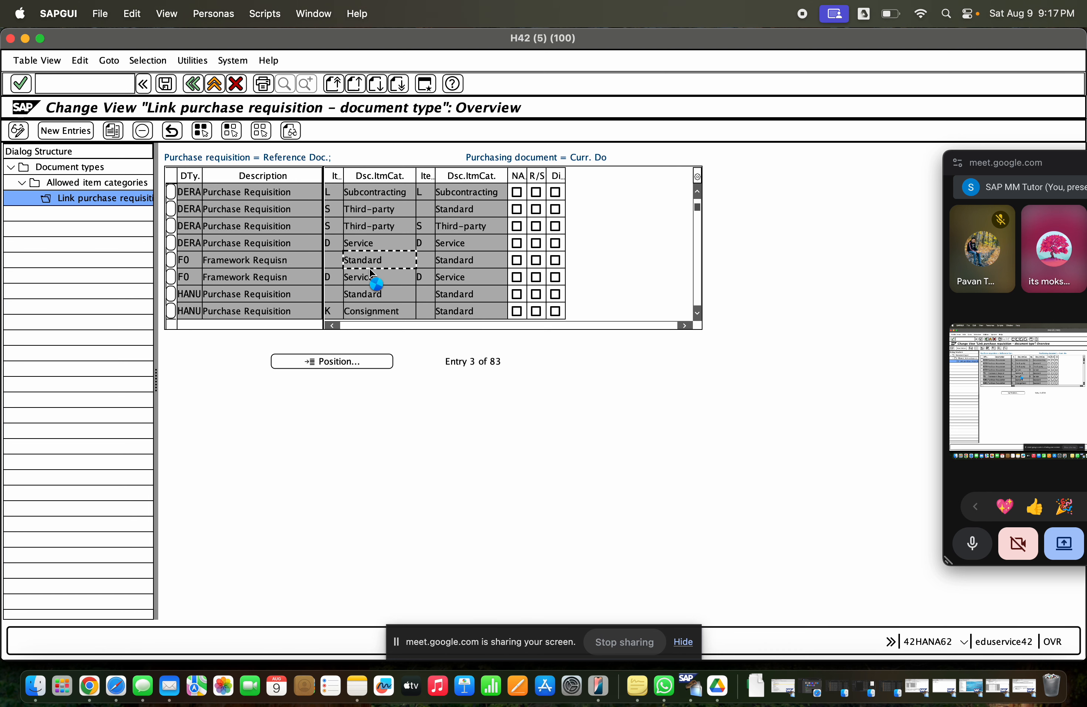
scroll(371, 274, down, 2)
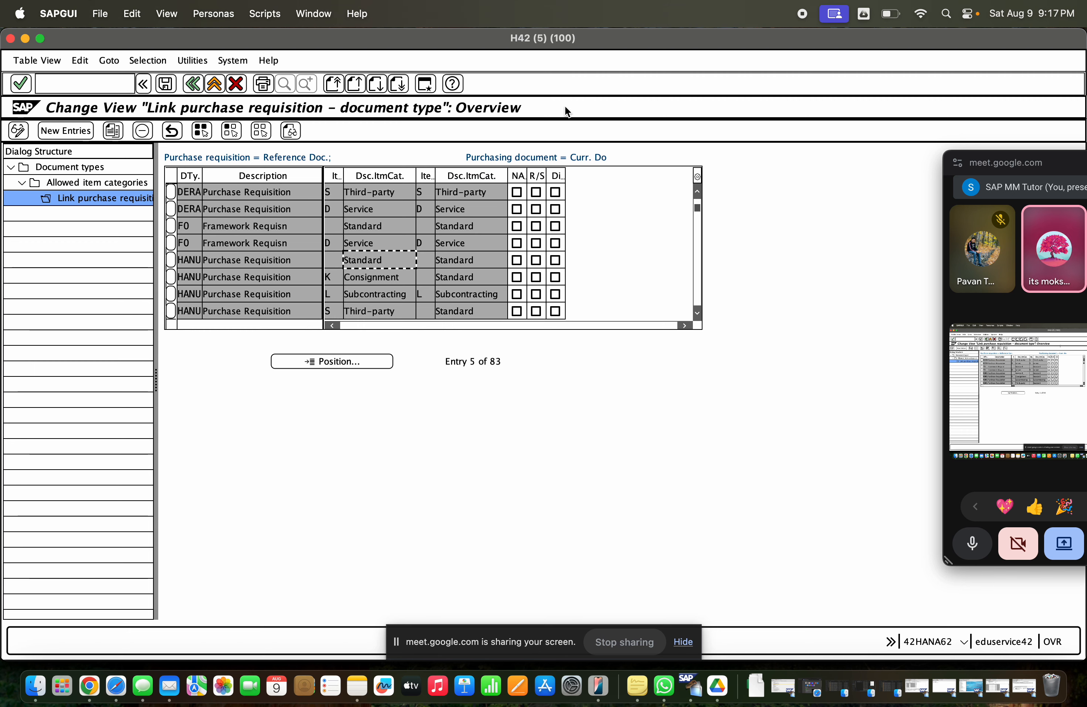
- Open transaction ME51N in a new session to create a purchase requisition
key(super+grave)
text(me)
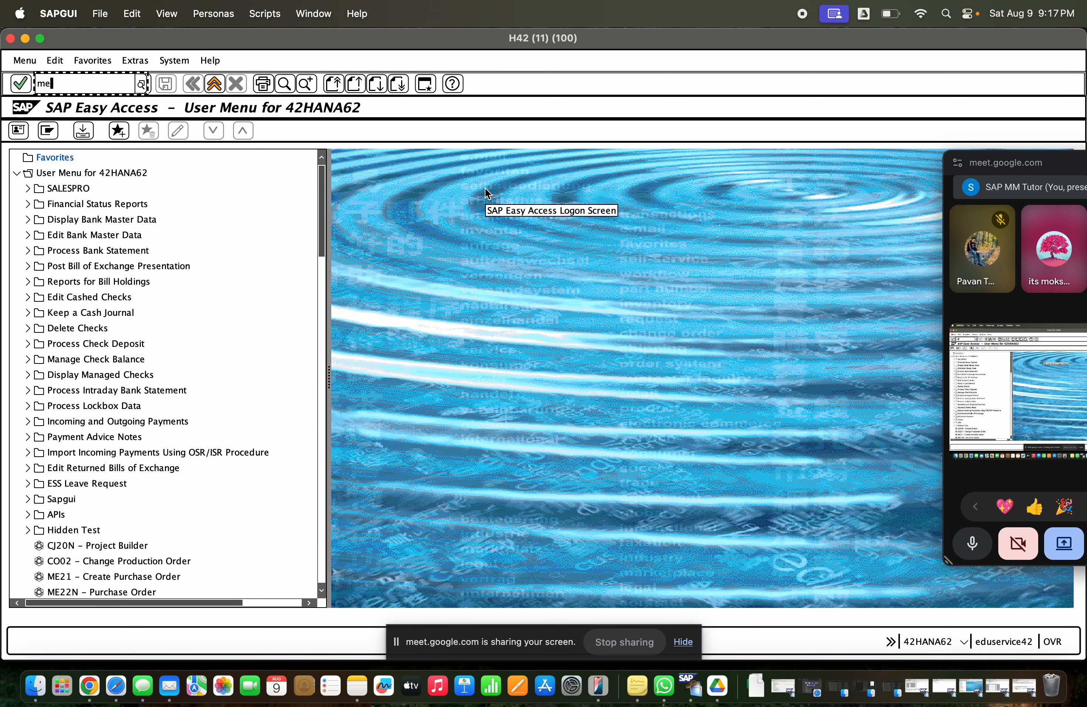
text(51n)
key(Return)
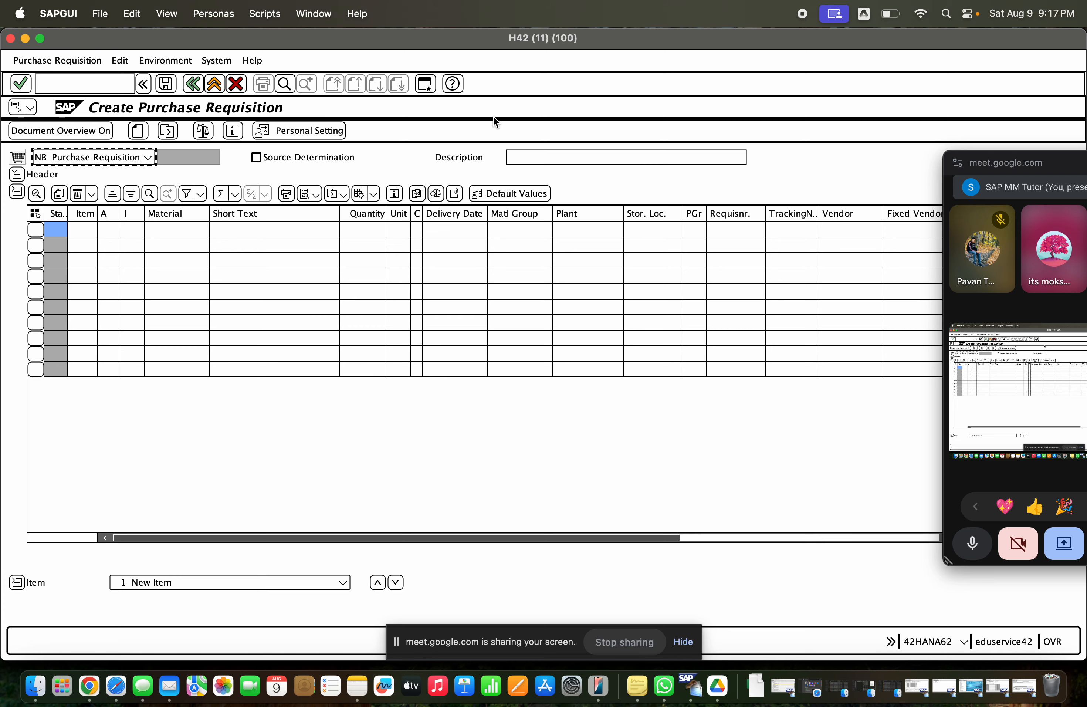
- Display the existing purchase requisition with ME53N in another session, check its number, and return to the requisition creation session
key(super+n)
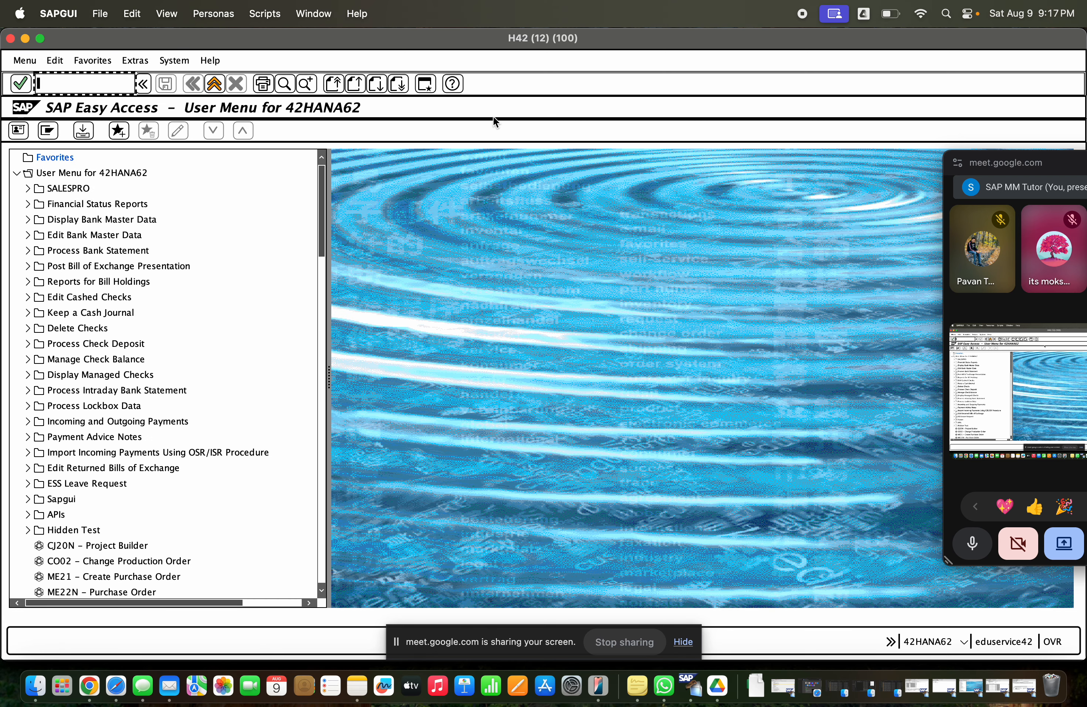
text(me53n)
key(Return)
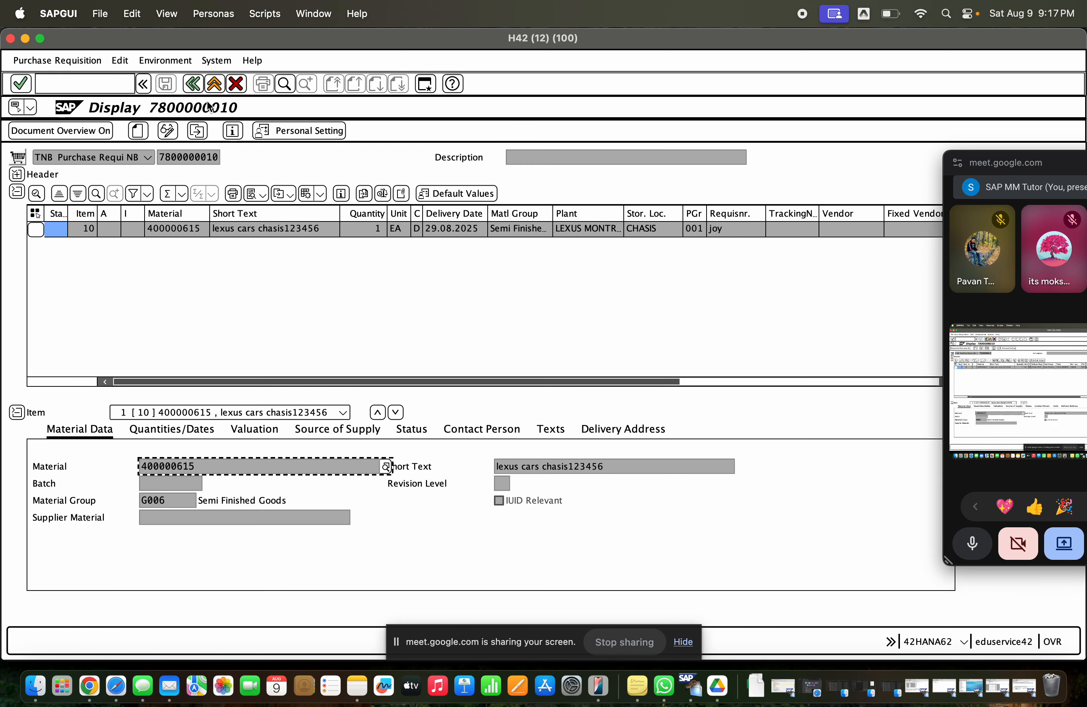
double_click(164, 157)
drag(200, 157, 229, 154)
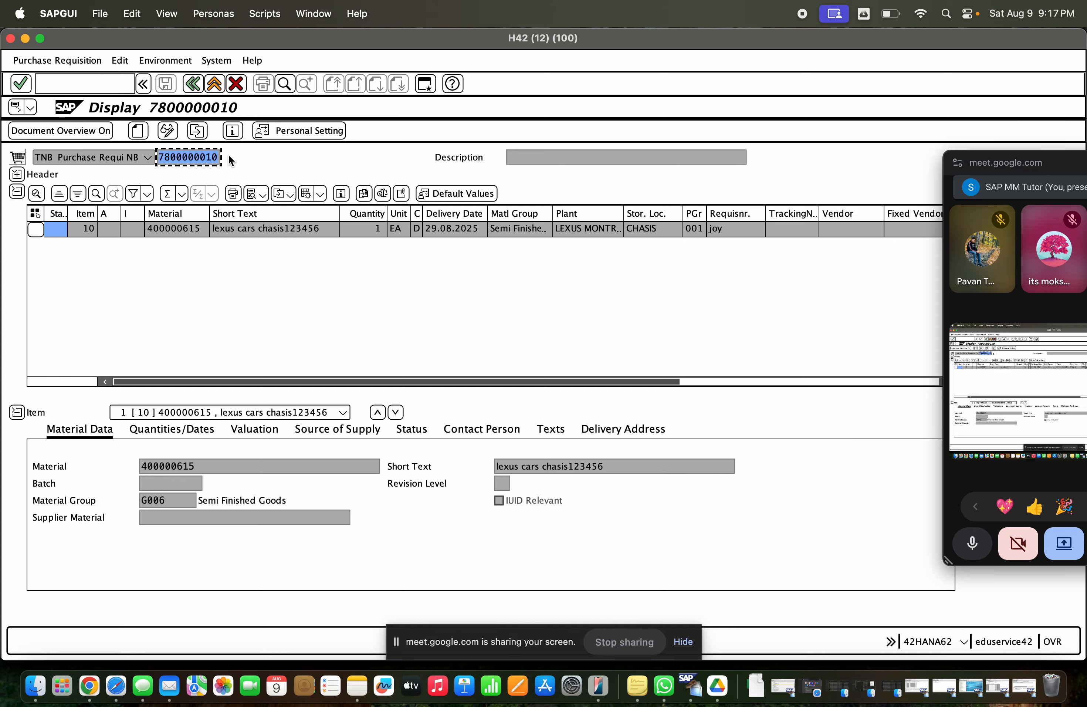
click(25, 39)
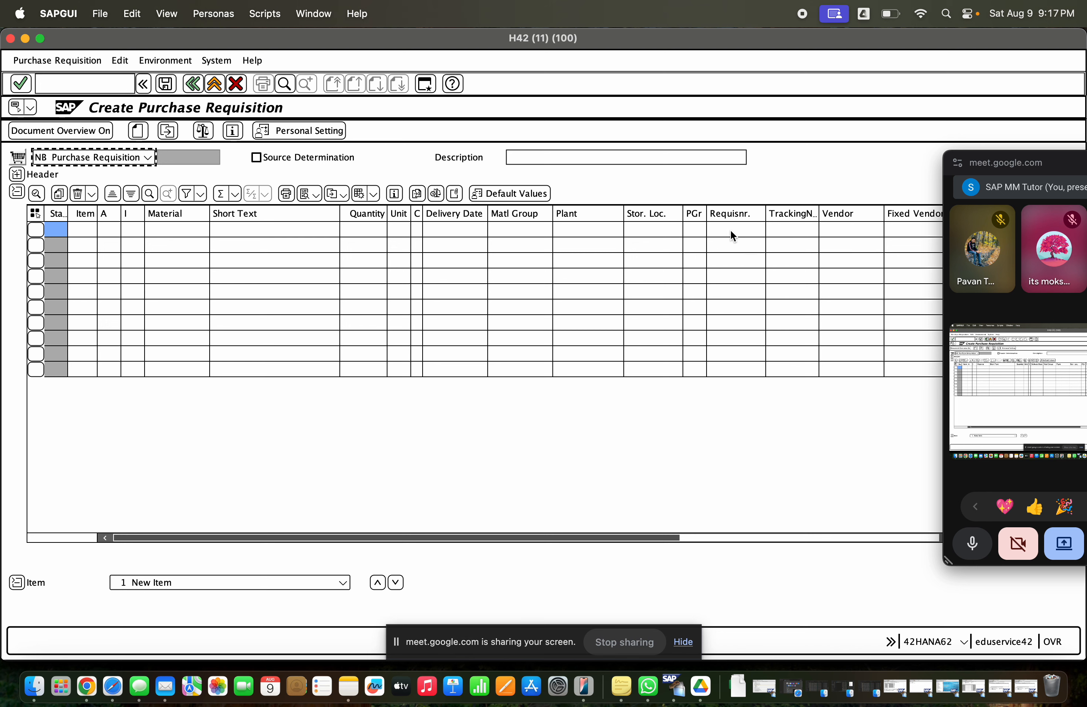
- Turn on the document overview and adopt the existing purchase requisition into the new NB requisition
drag(1021, 163, 1054, 193)
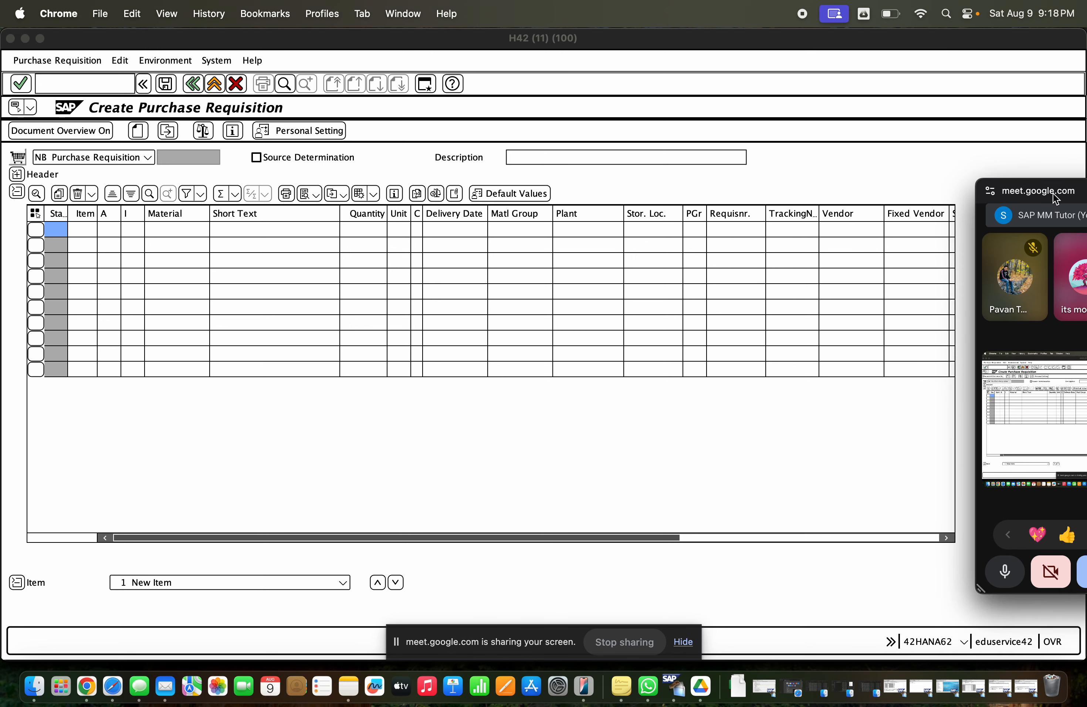
click(701, 532)
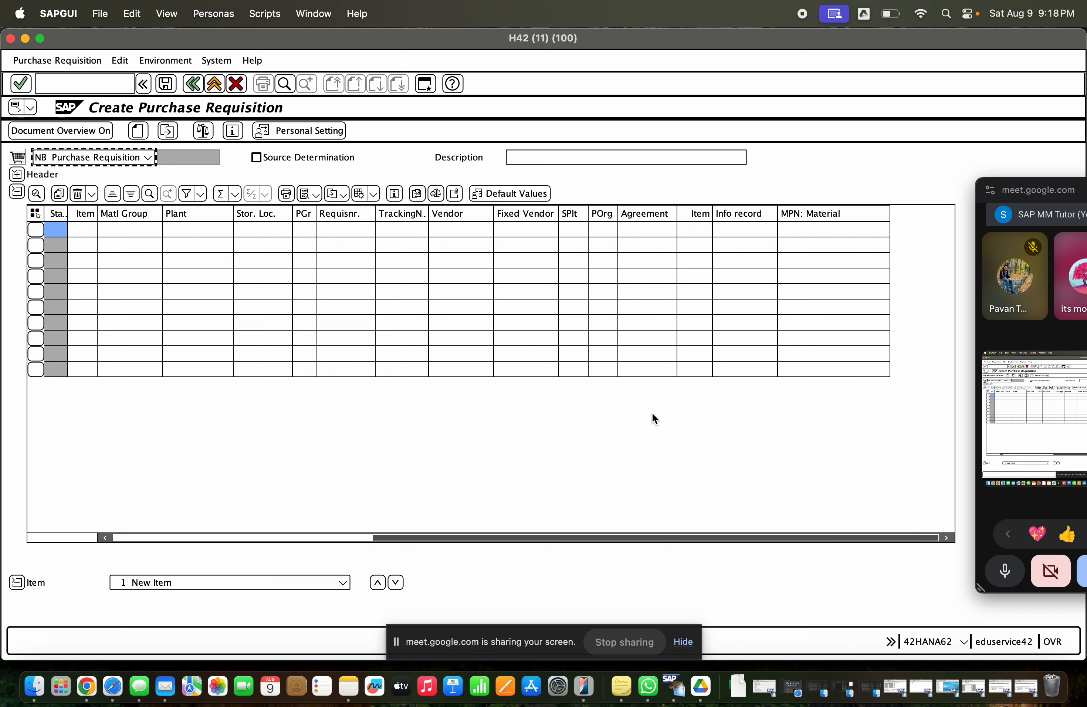
click(45, 130)
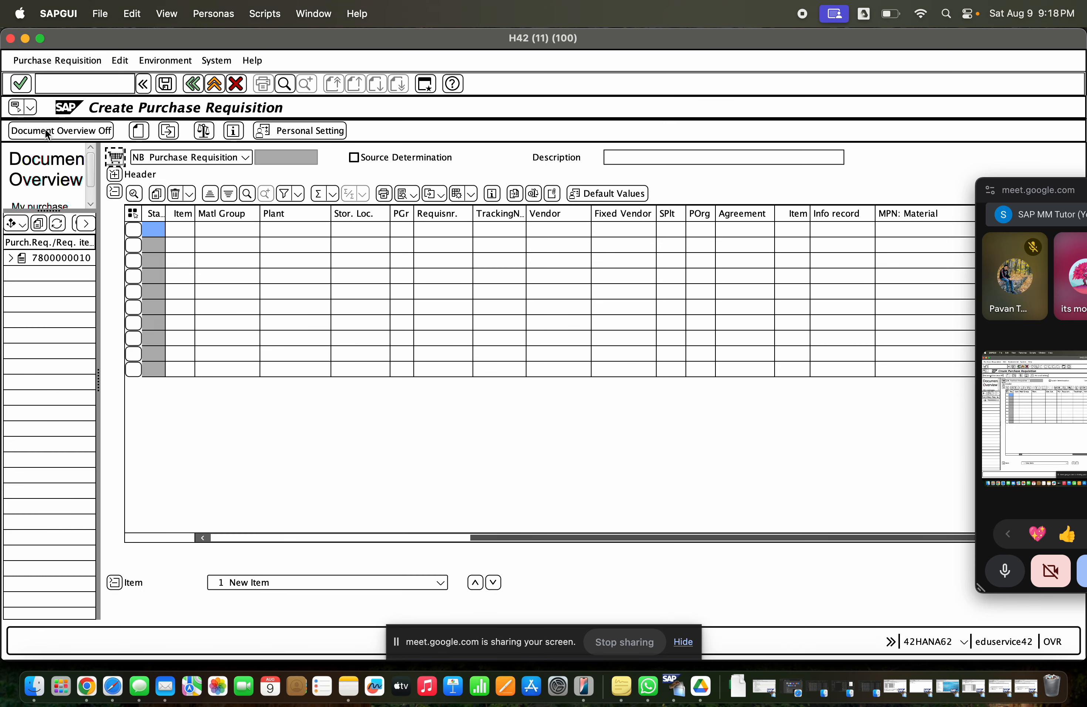
click(46, 258)
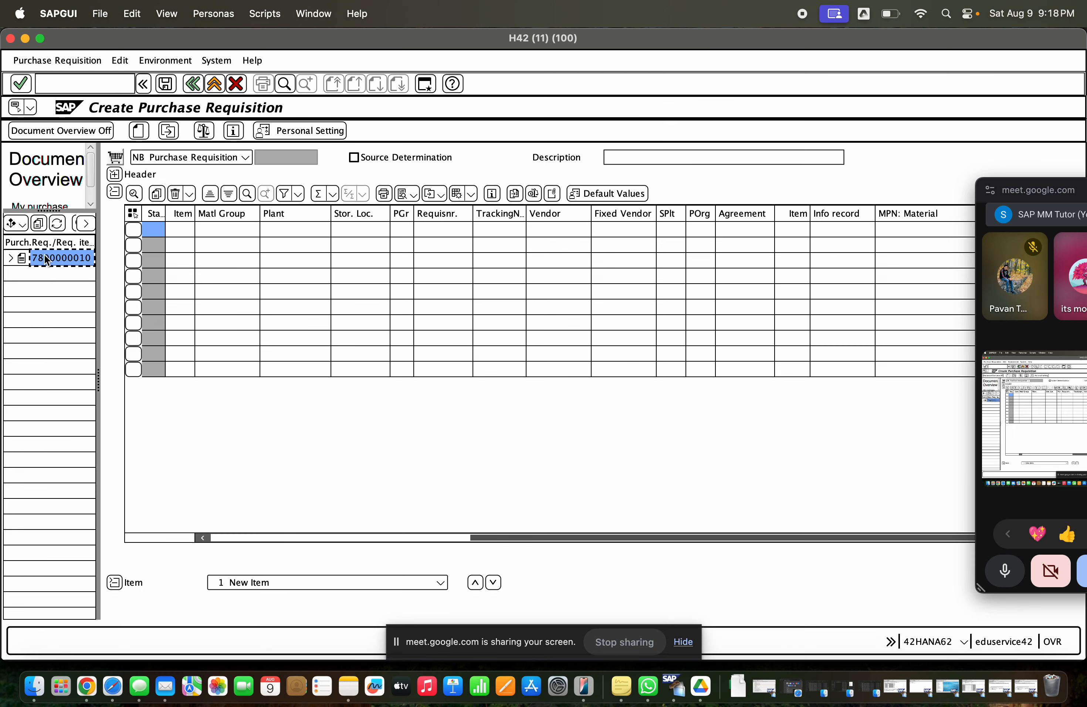
click(39, 223)
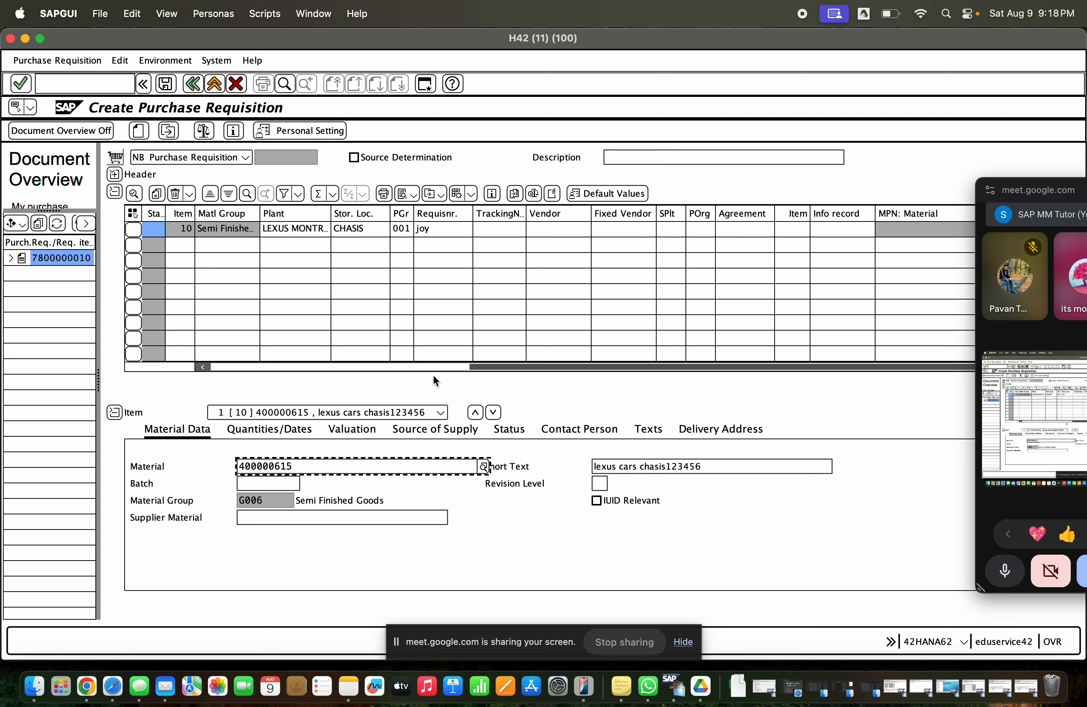
- Review the adopted item's material, delivery date and plant, and return to the purchase requisition link view
click(394, 366)
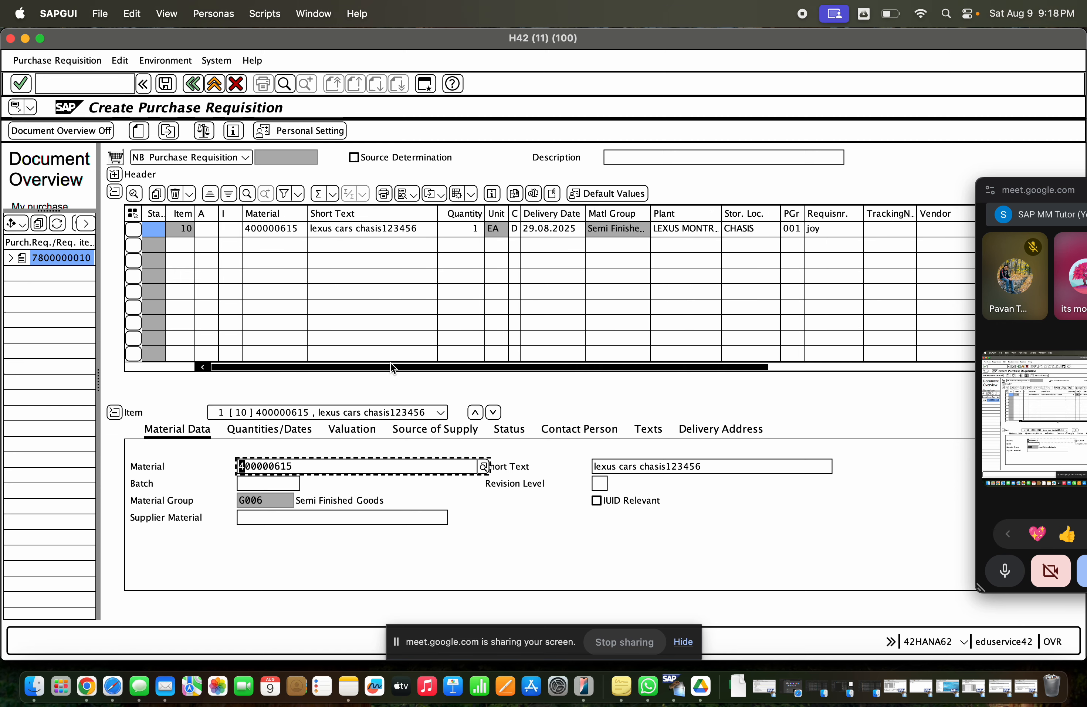
click(271, 230)
click(564, 230)
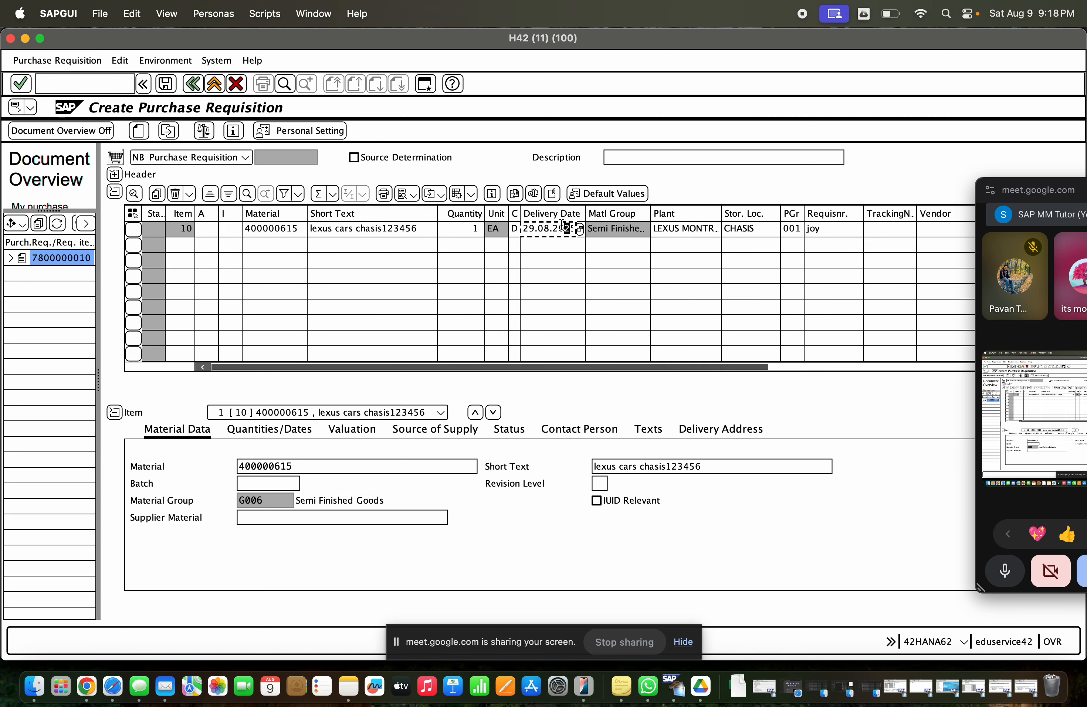
click(688, 230)
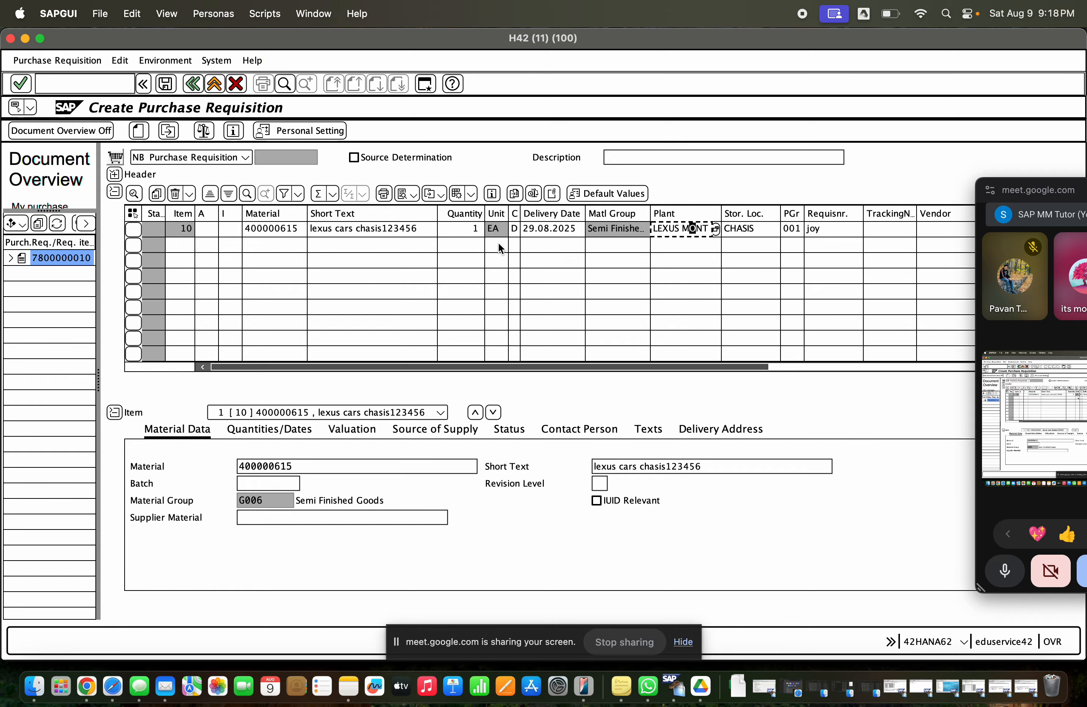
click(28, 39)
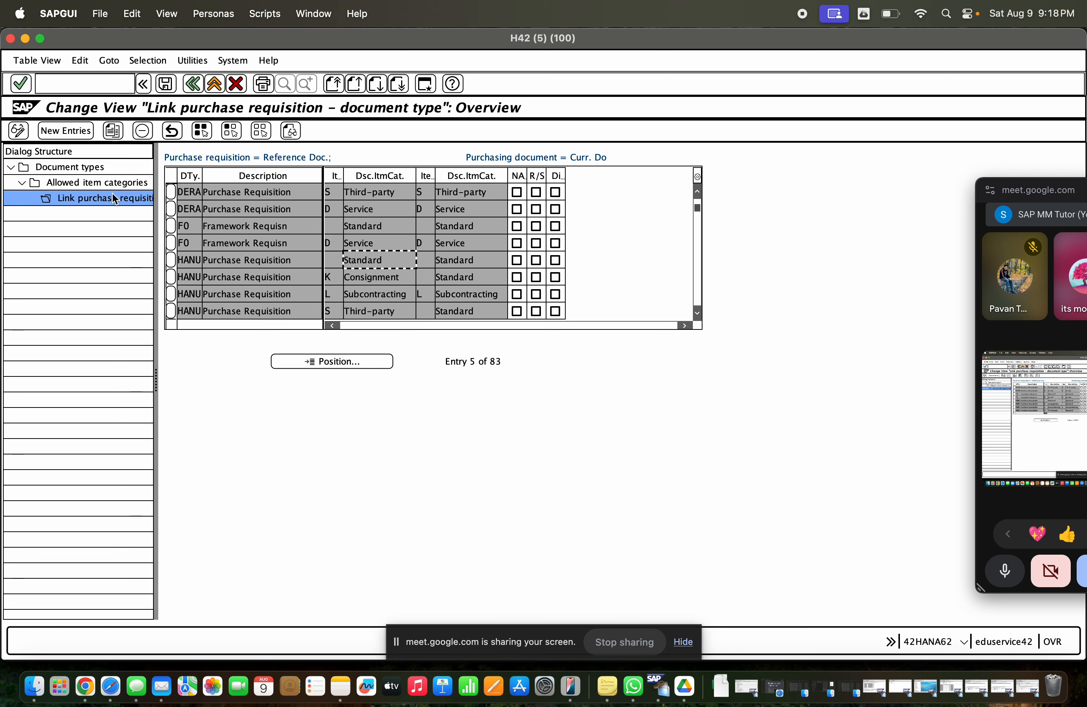
- Return to the RFQ document types overview, select type AN and look through the list of document types
click(63, 167)
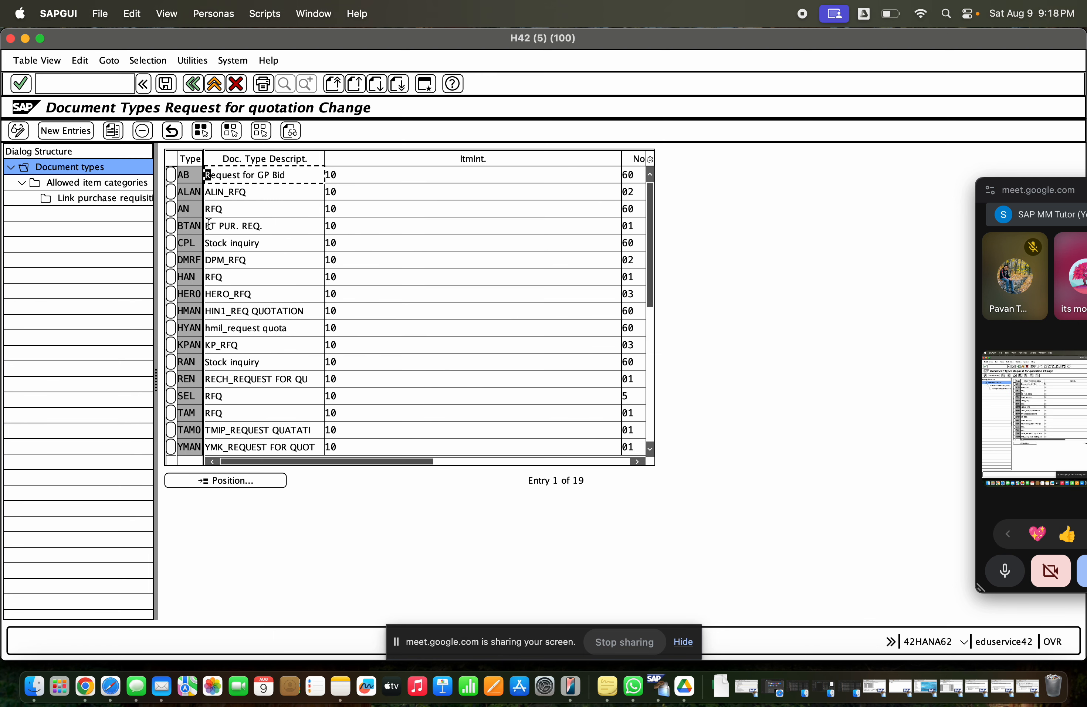
click(171, 210)
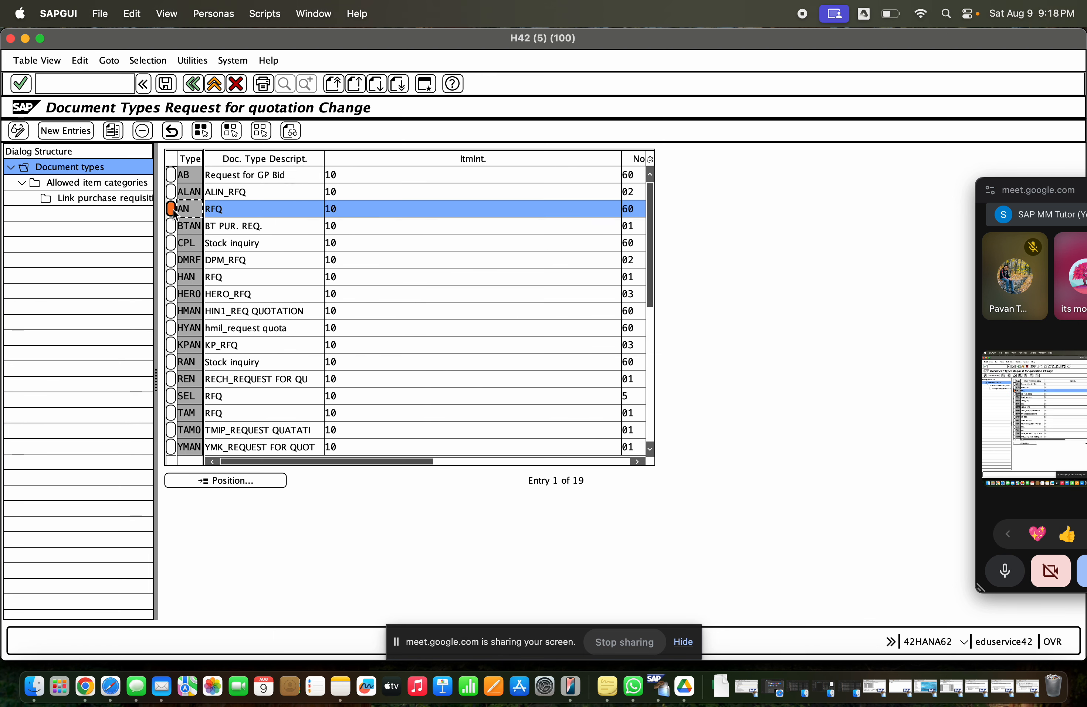
click(171, 210)
scroll(275, 340, down, 1)
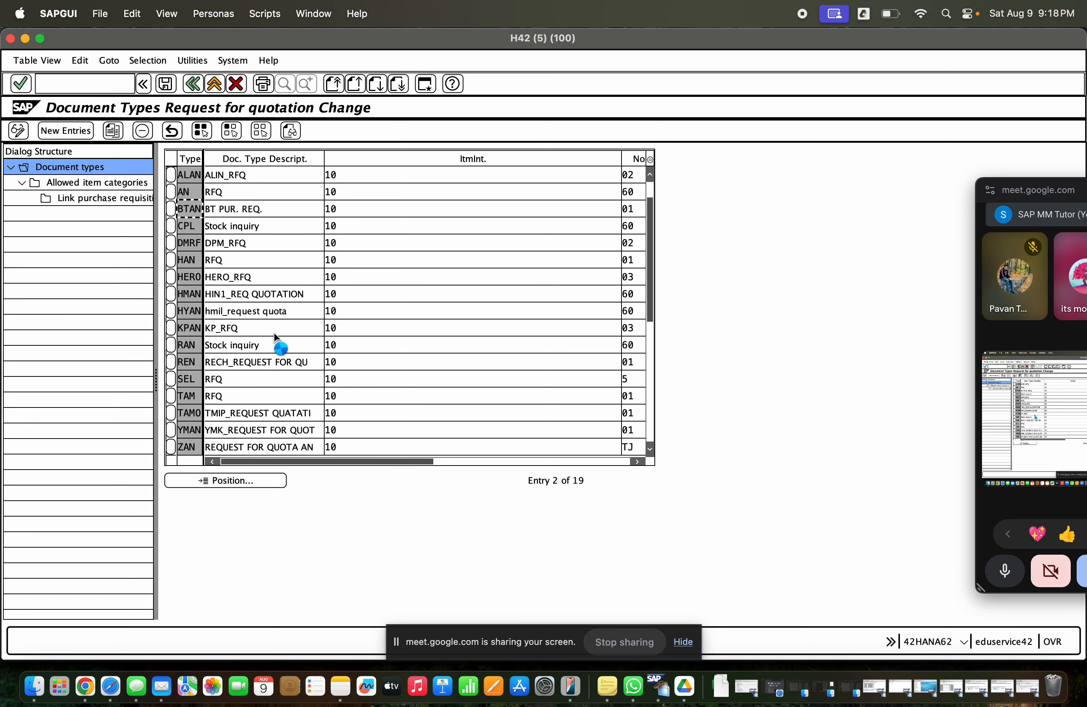
scroll(273, 332, down, 3)
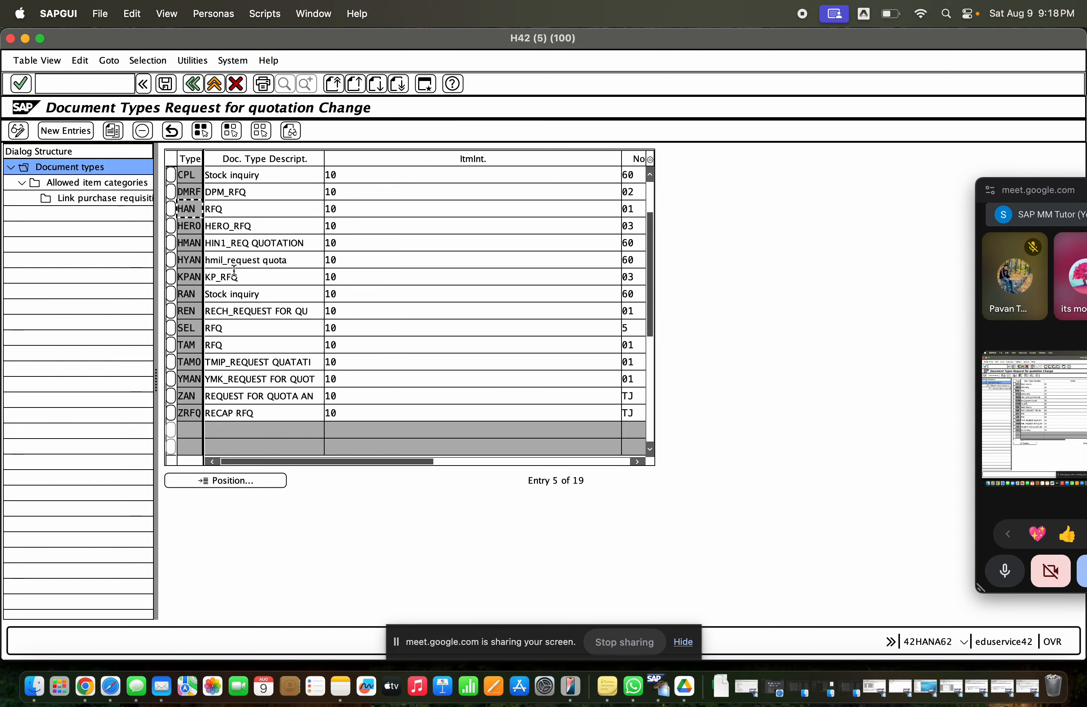
- Put the RFQ customizing window aside, glance at the T-code slide and return to the purchase requisition creation session
click(25, 38)
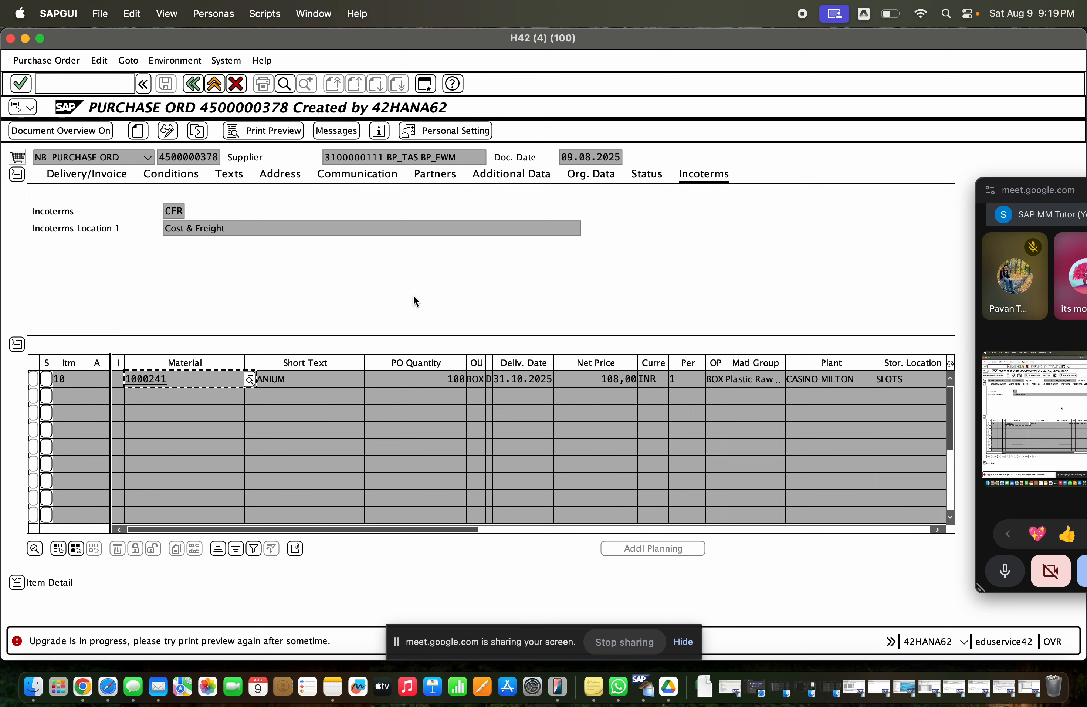
key(super+Tab)
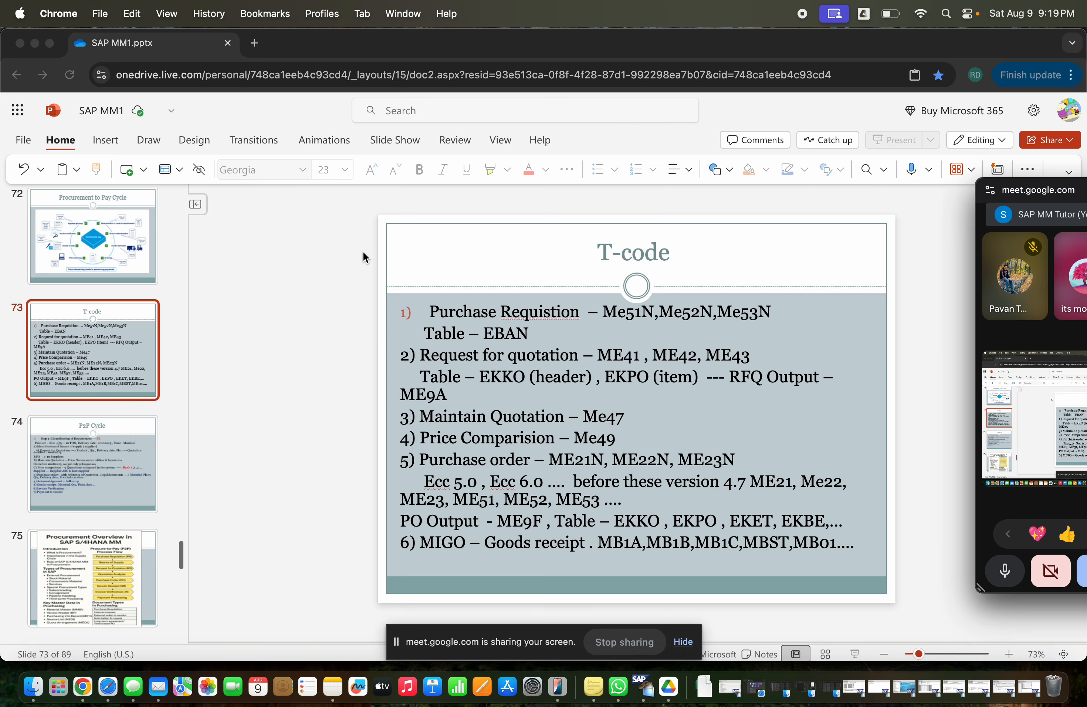
key(super+Tab)
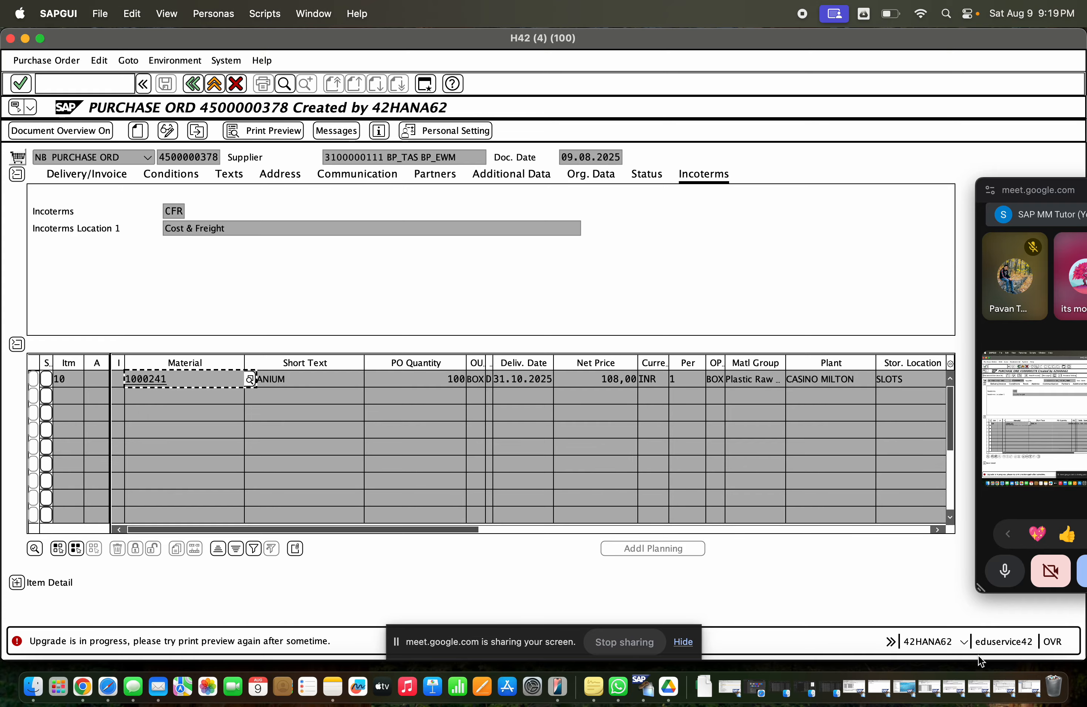
click(1003, 684)
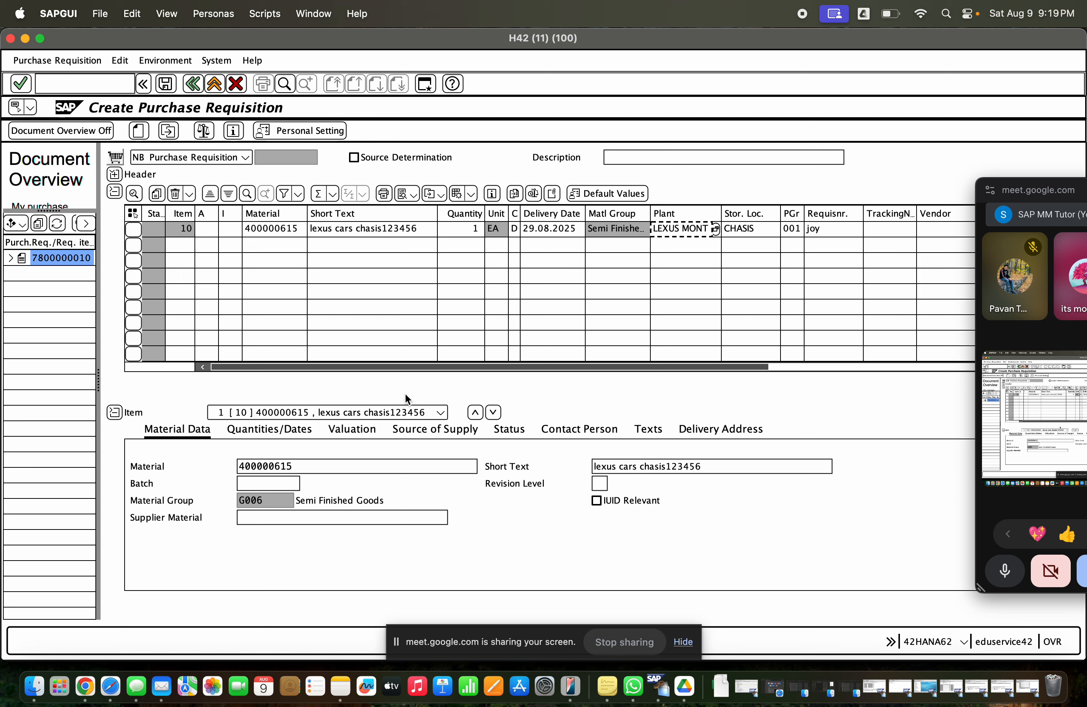
- Search the document overview for requests for quotation with the purchasing document and storage location criteria cleared
click(21, 225)
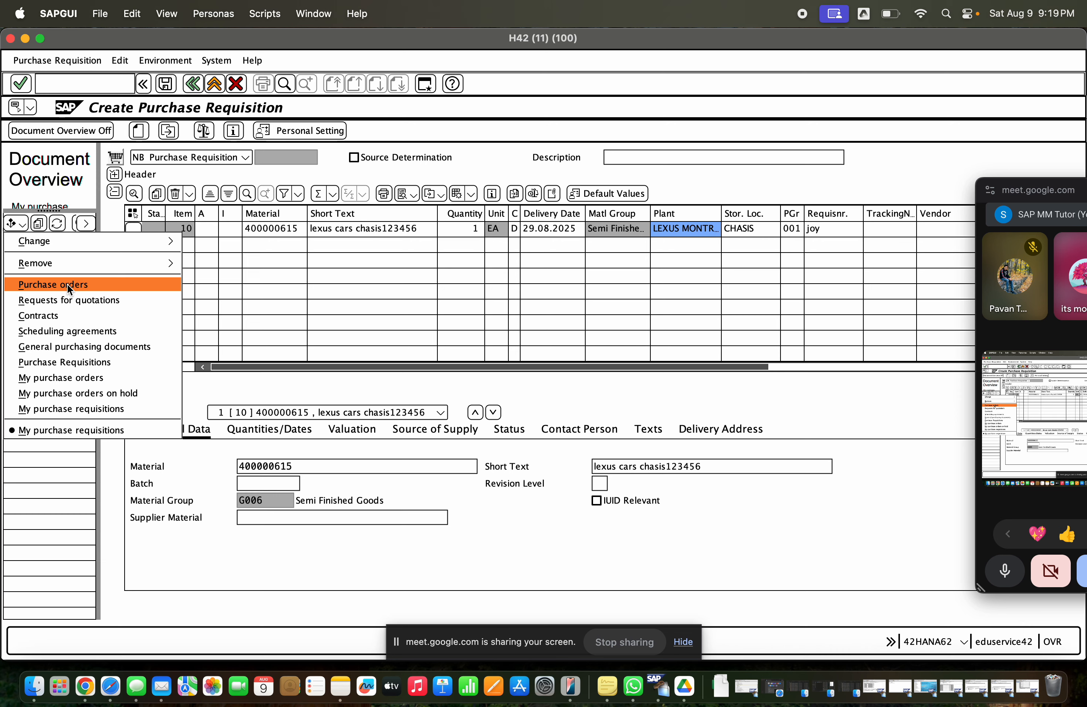
click(76, 299)
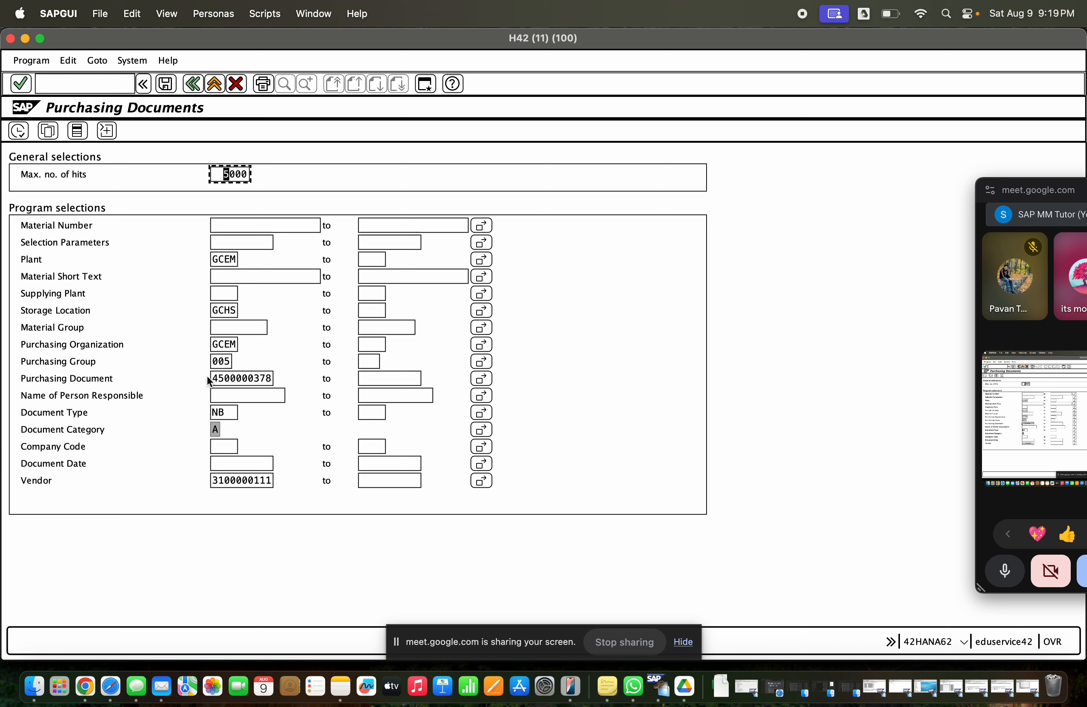
drag(207, 378, 292, 378)
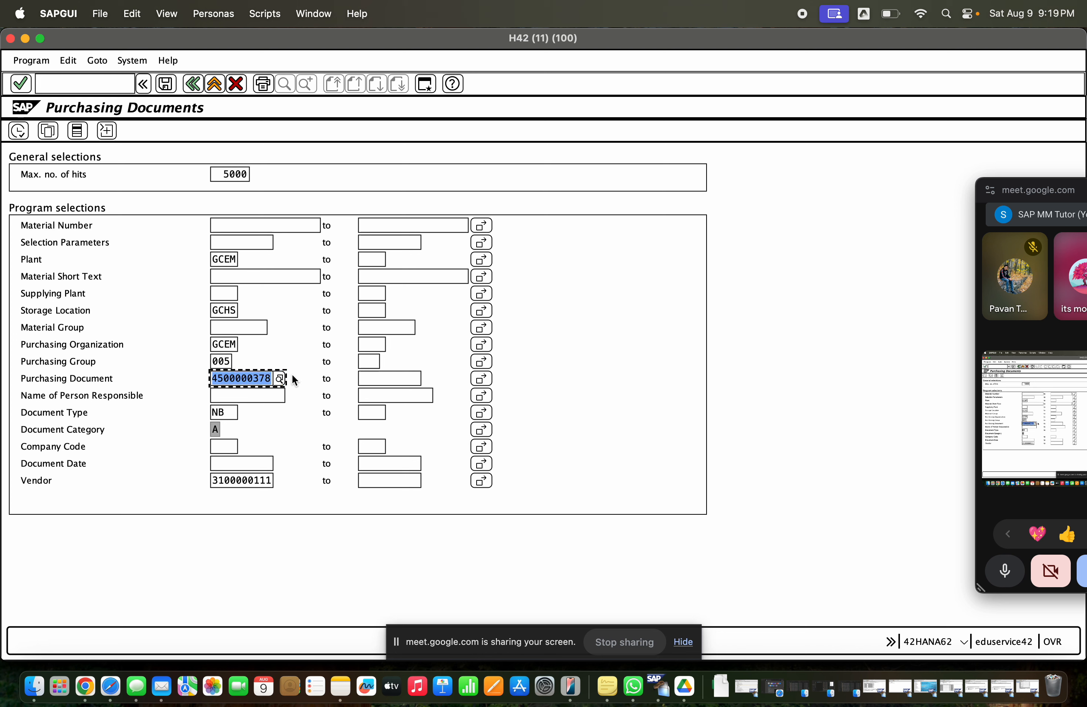
key(BackSpace)
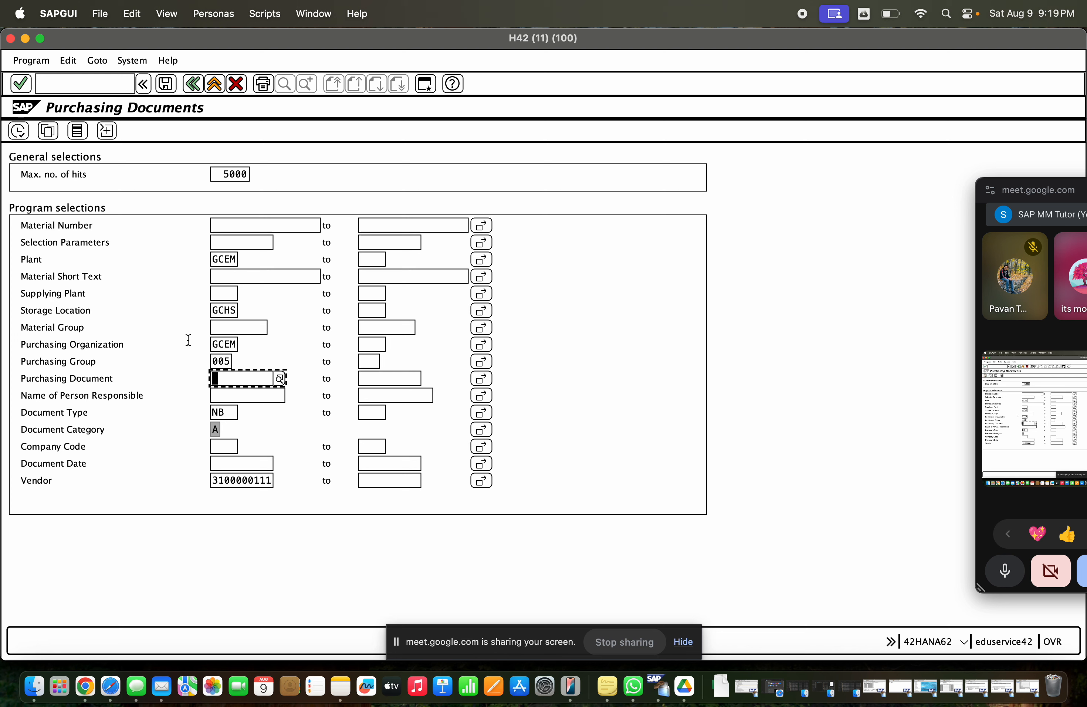
drag(214, 312, 251, 309)
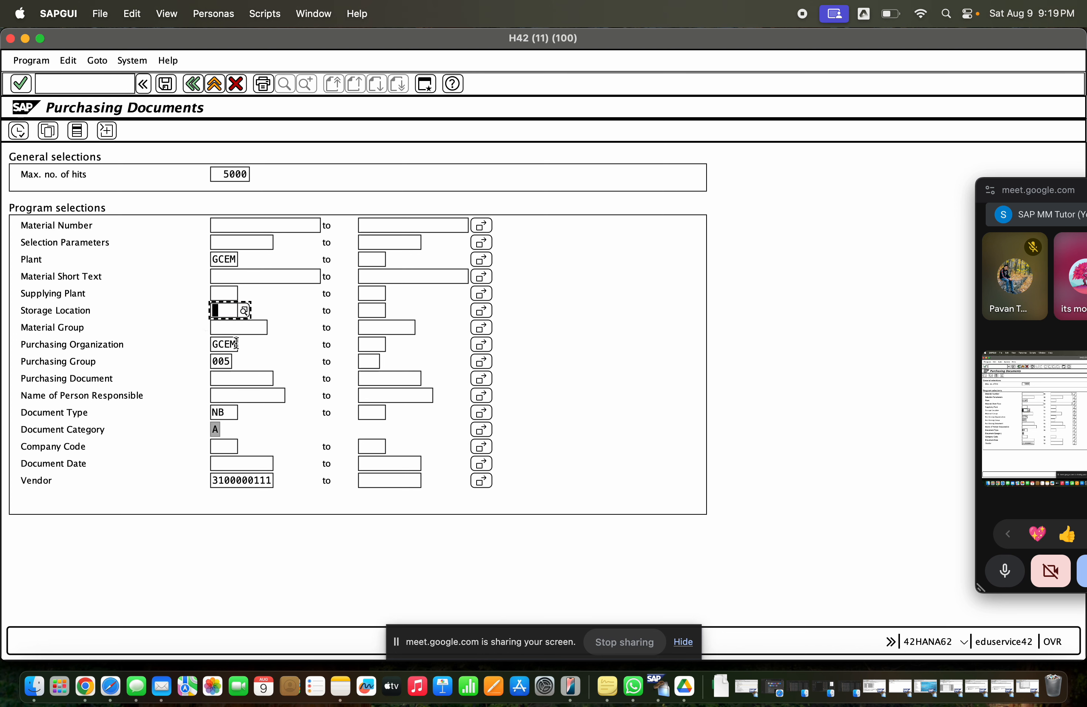
click(19, 132)
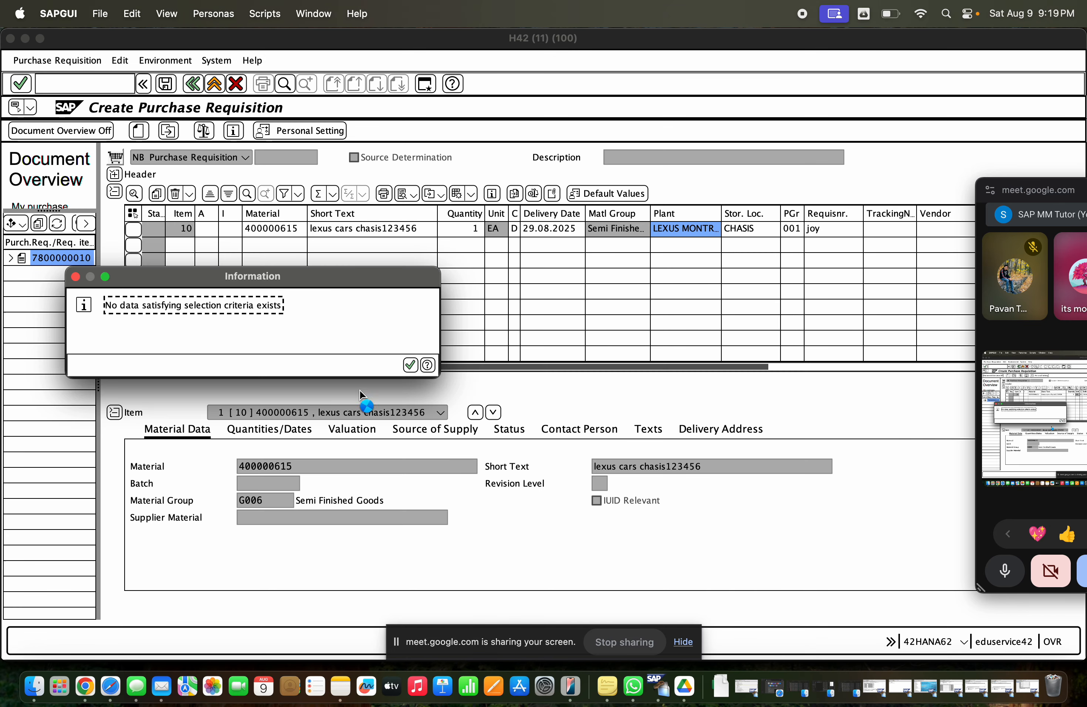
click(410, 365)
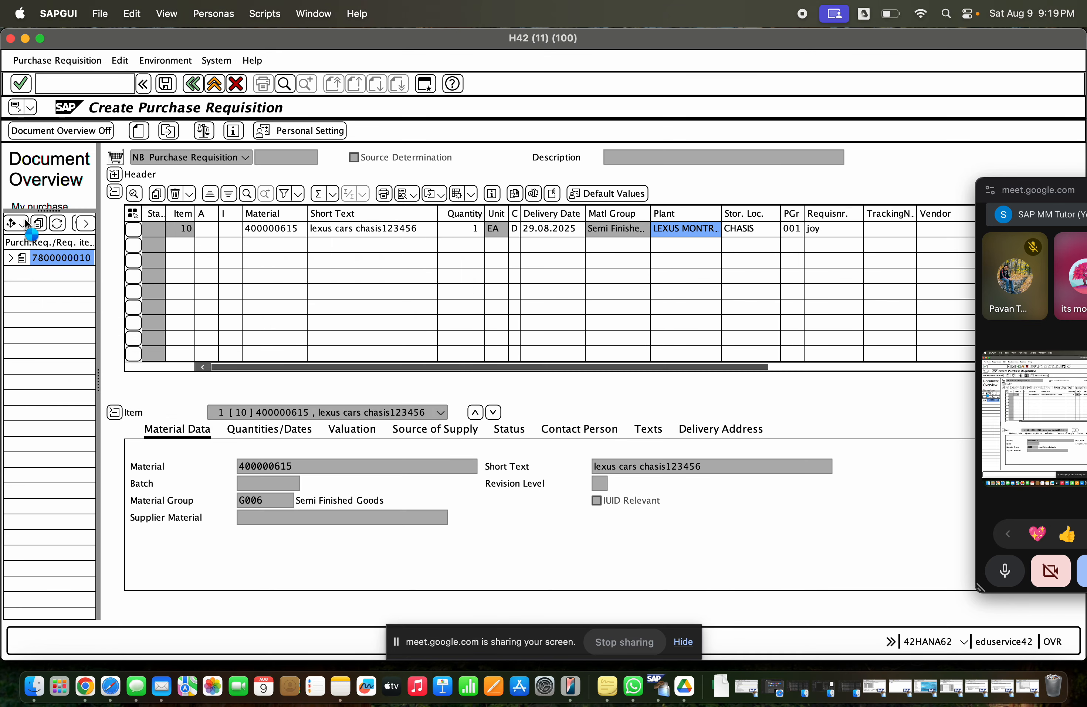
- Repeat the request for quotation search with the plant, purchasing organization and purchasing group criteria cleared
click(26, 224)
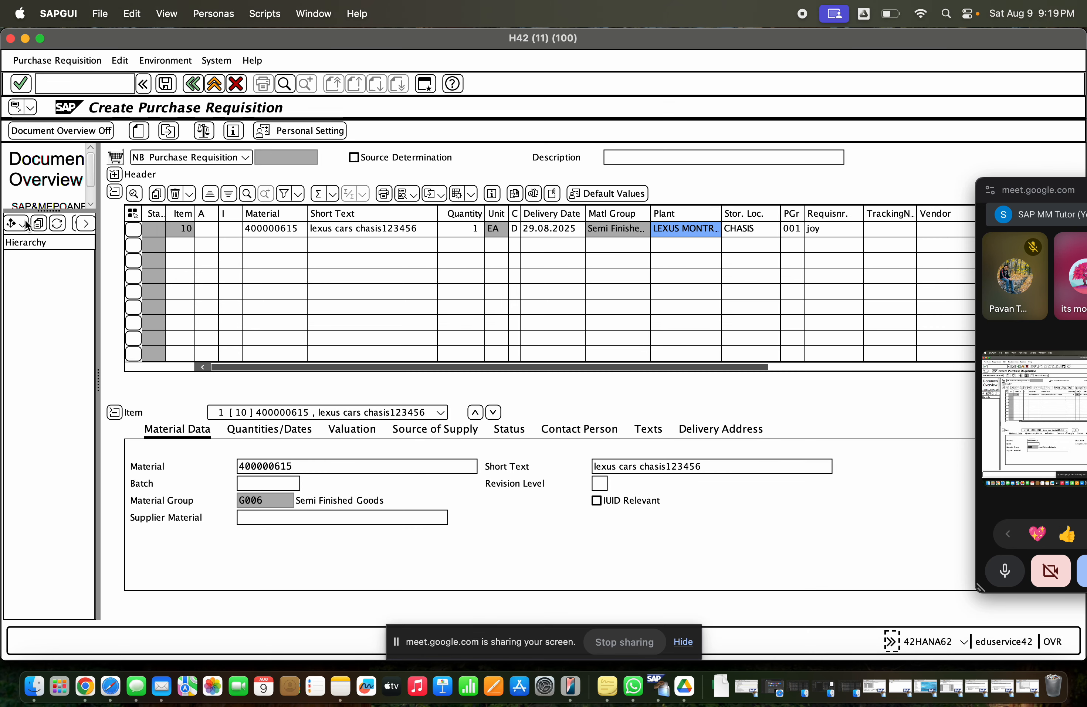
click(23, 223)
click(58, 299)
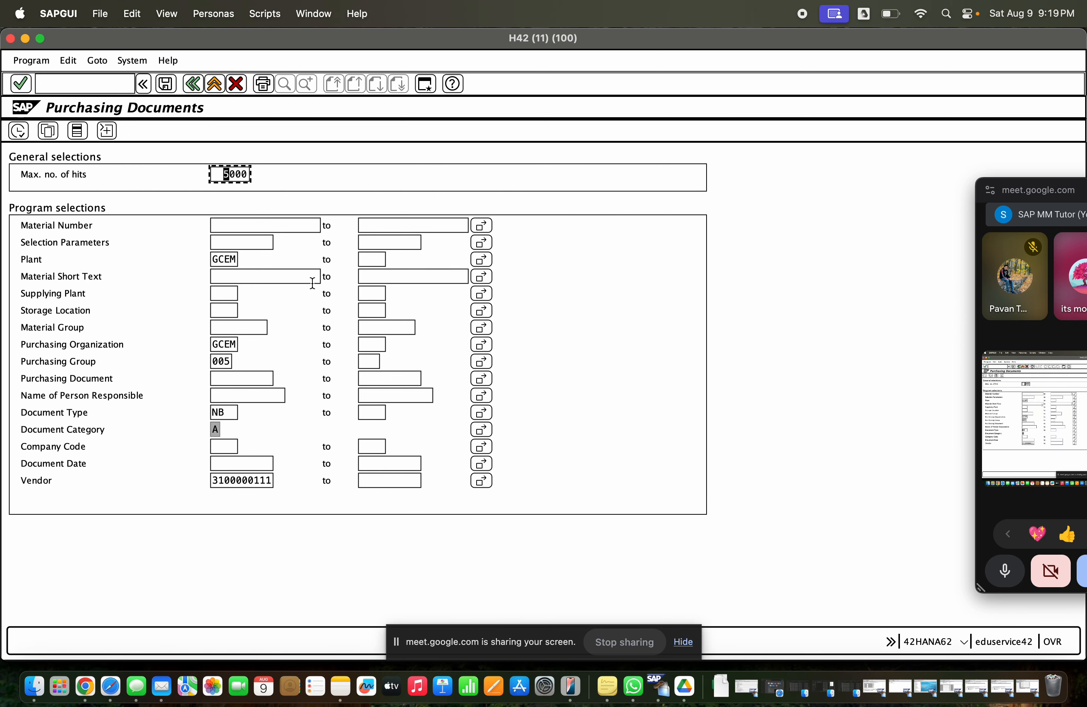
drag(213, 259, 253, 260)
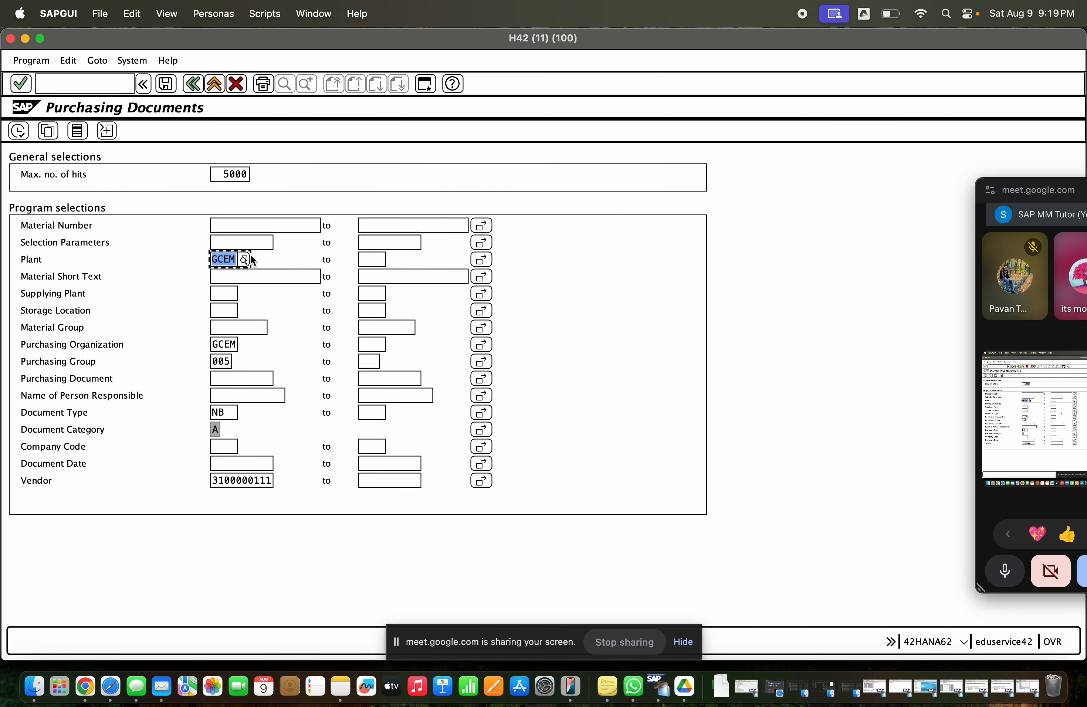
key(BackSpace)
drag(212, 344, 232, 361)
key(BackSpace)
key(BackSpace)
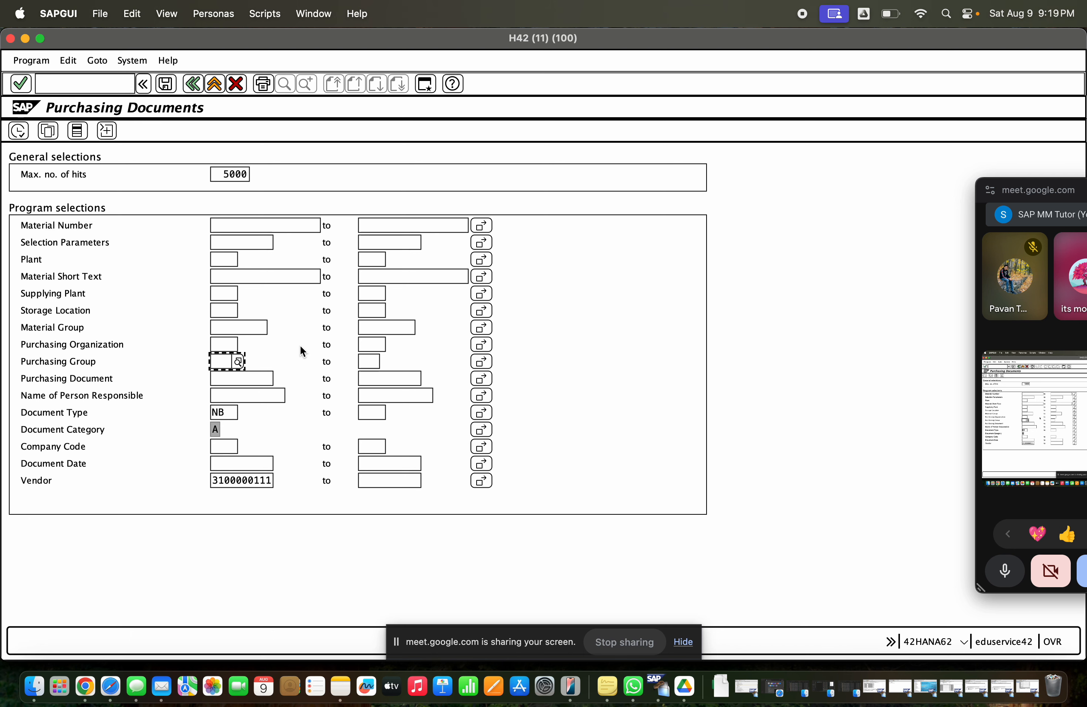
click(268, 242)
click(316, 224)
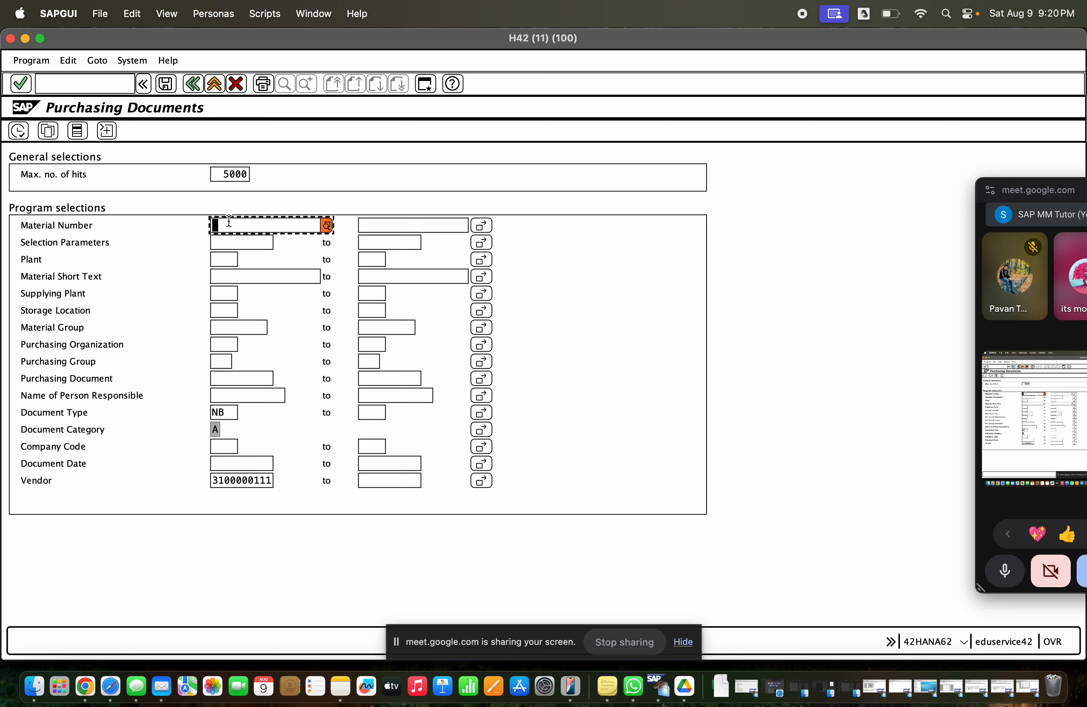
click(18, 131)
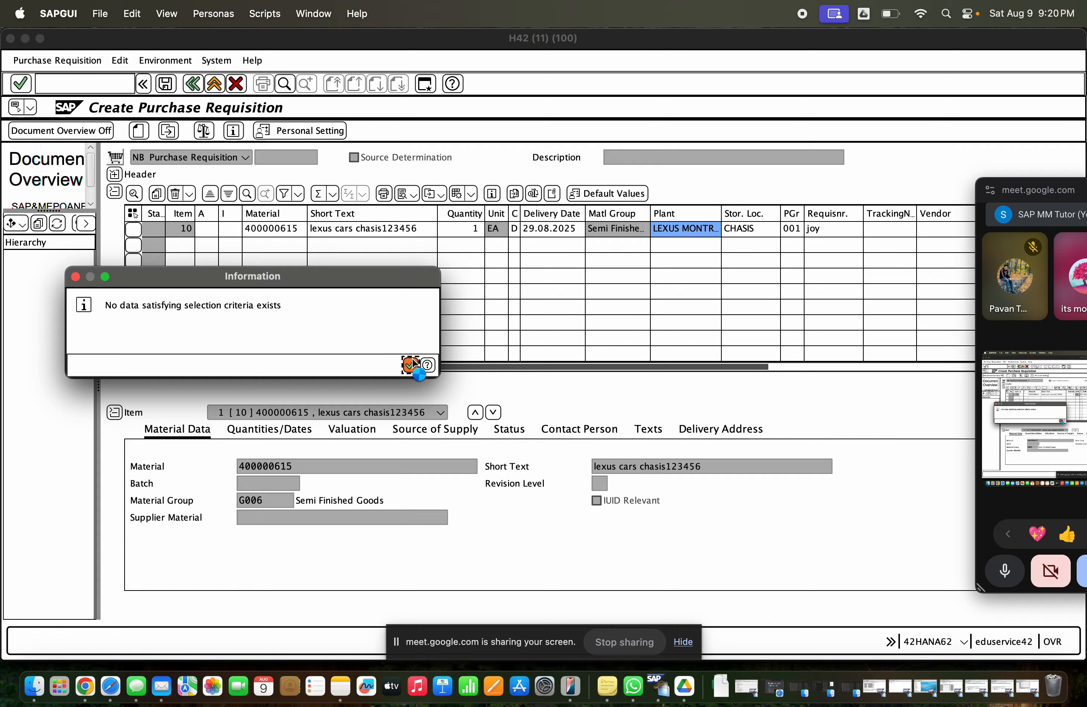
click(410, 364)
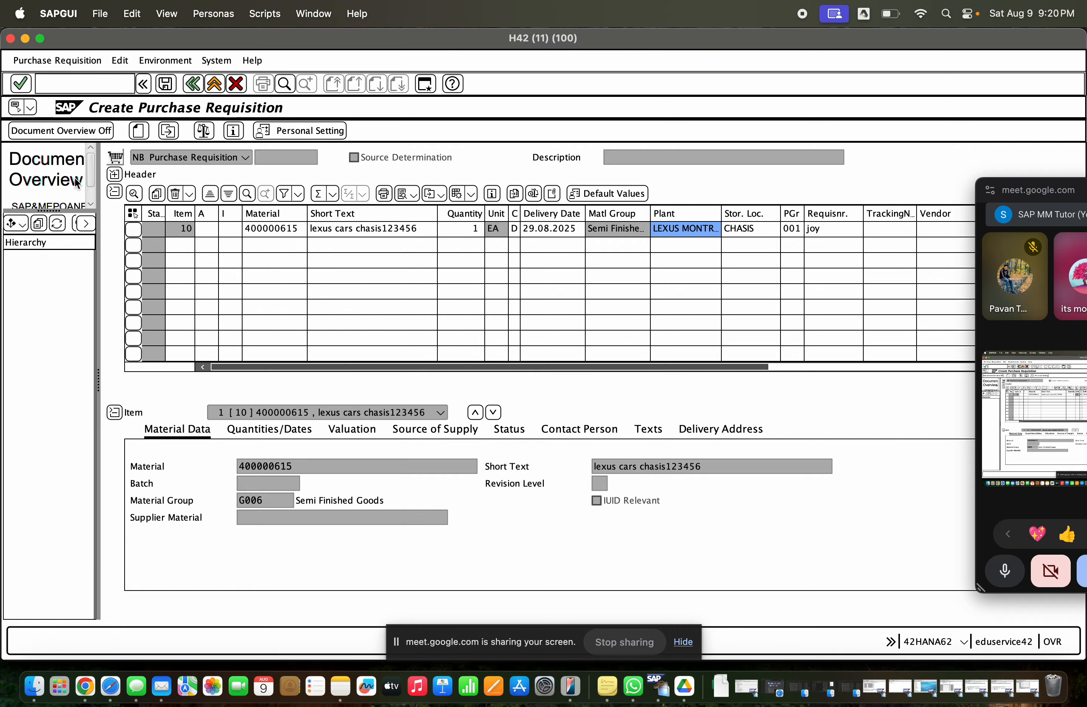
- Reopen the request for quotation selection, clear the vendor and set the plant to GCEM
click(16, 223)
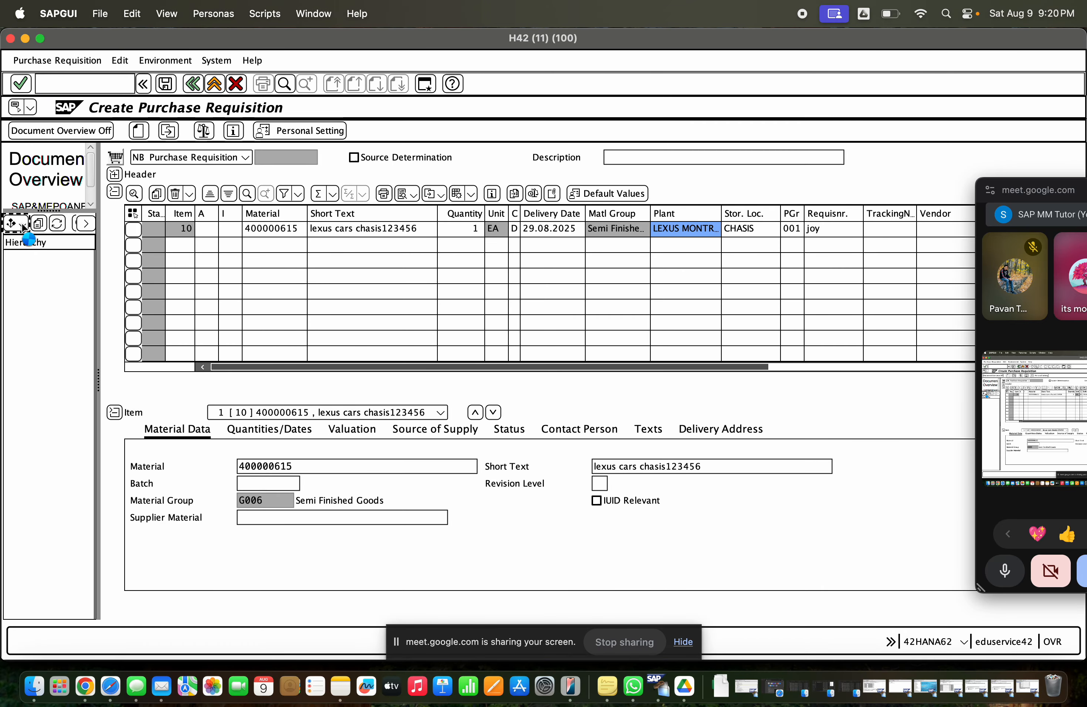
click(22, 224)
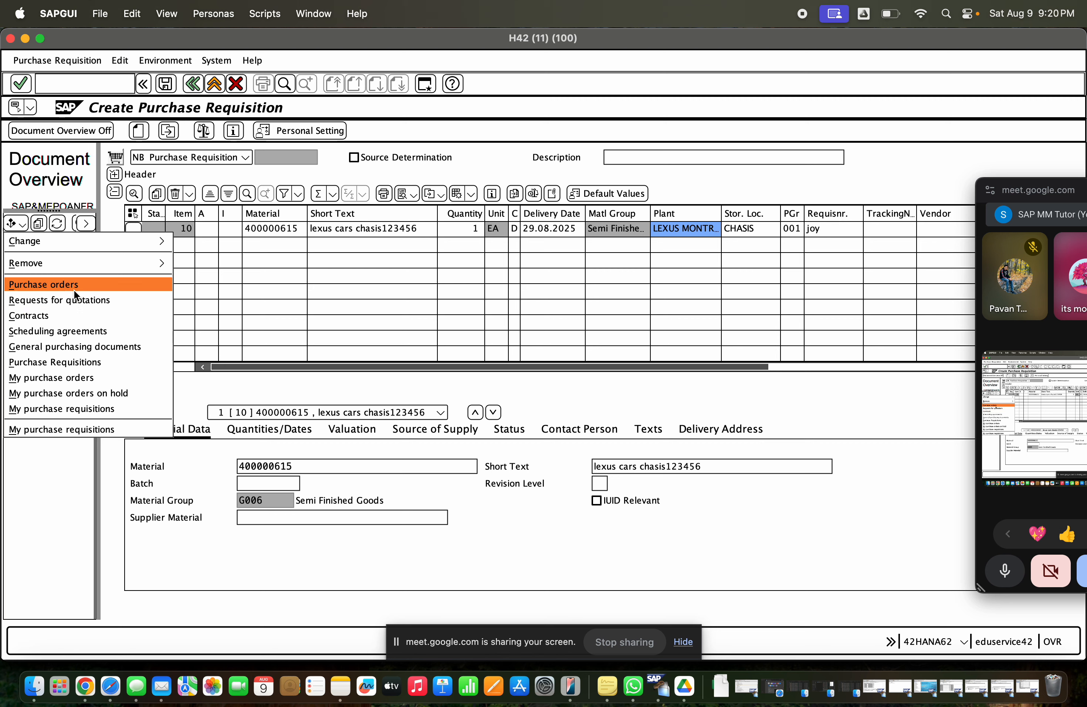
click(76, 301)
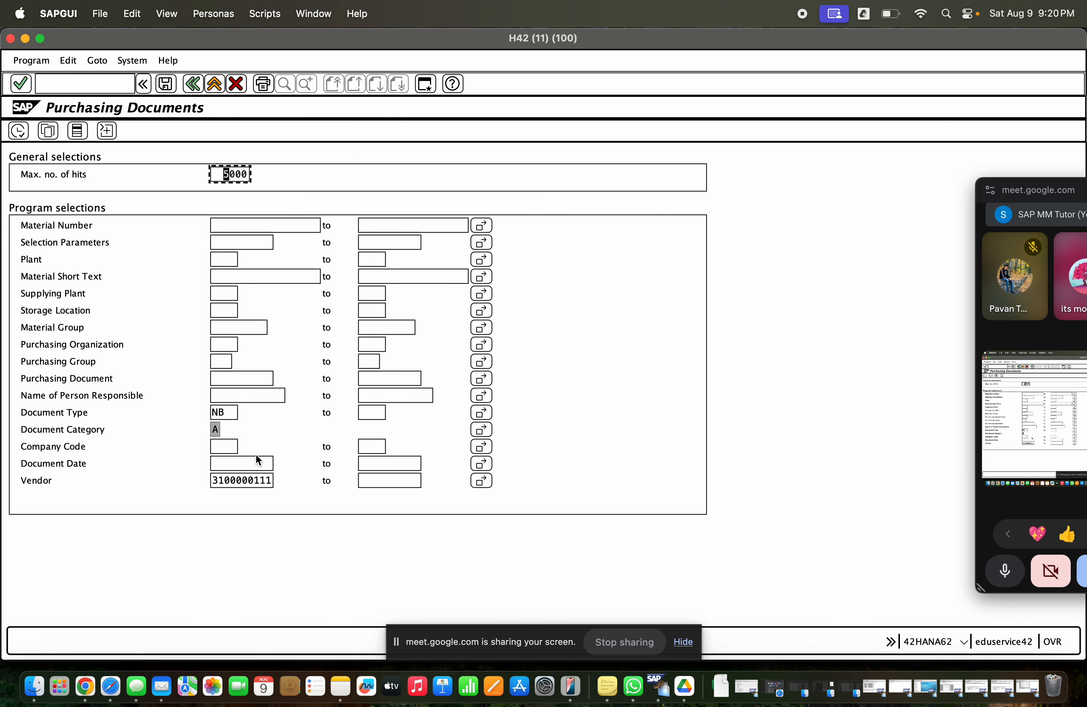
drag(214, 477, 271, 474)
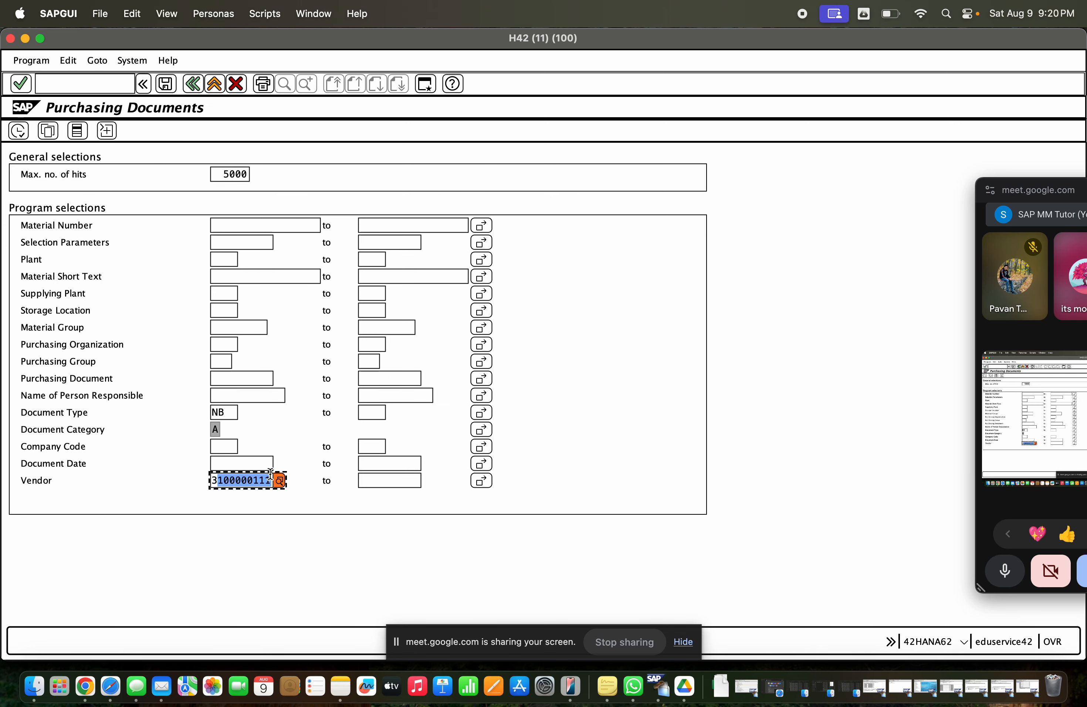
key(BackSpace)
key(BackSpace)
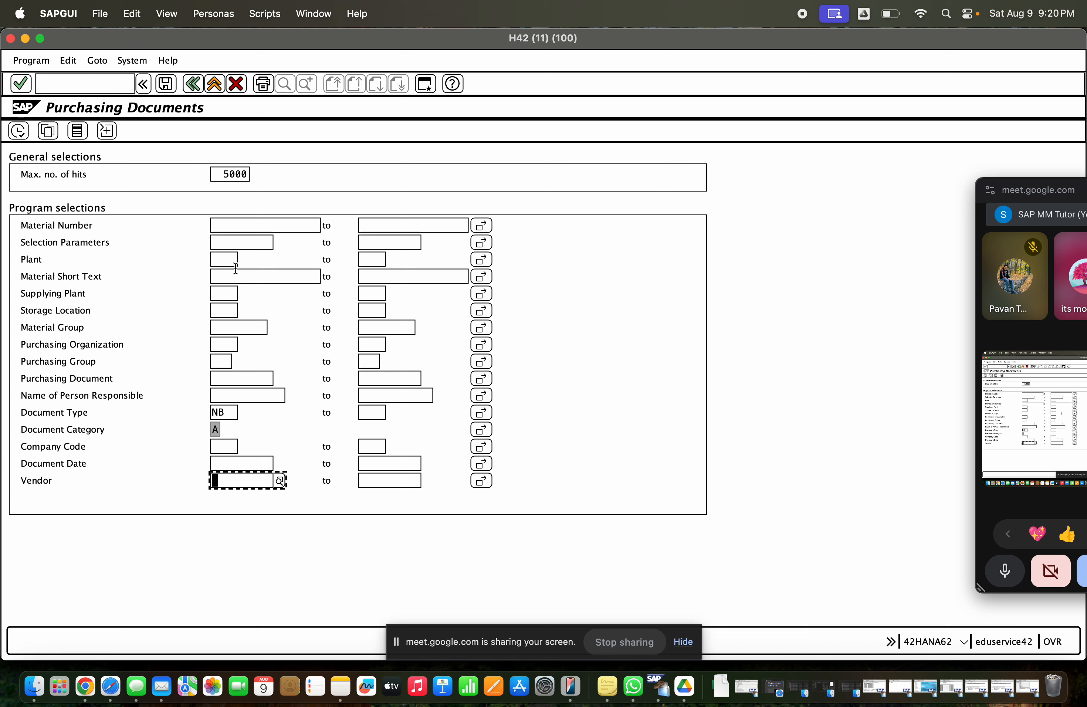
click(230, 259)
text(gce)
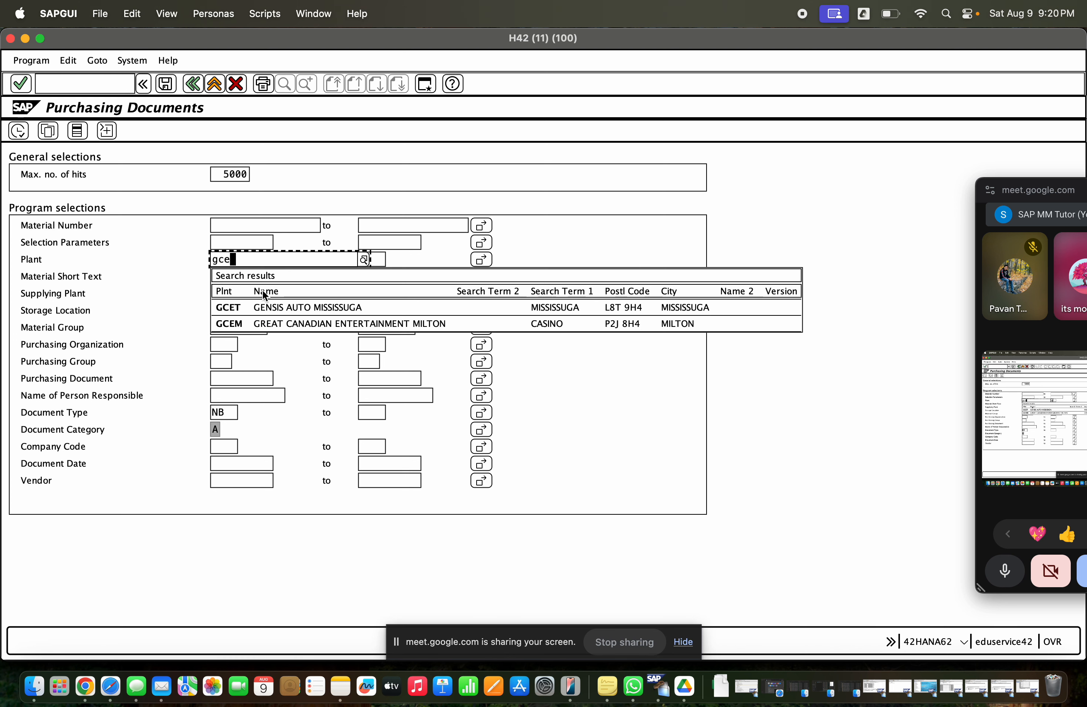
click(262, 321)
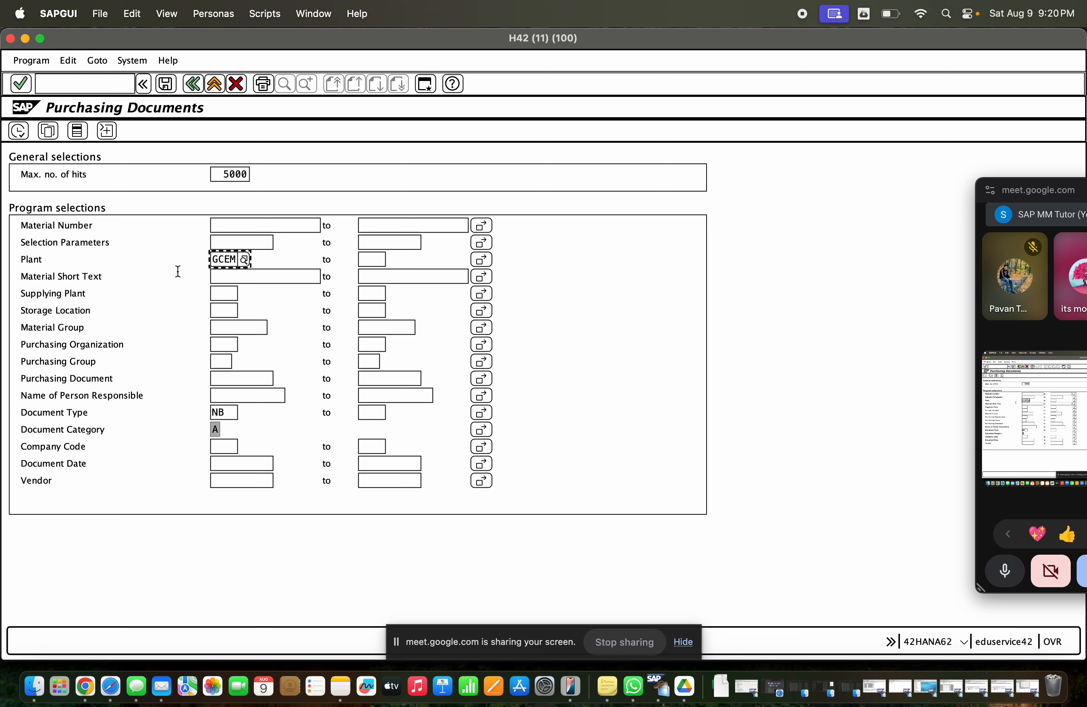
- Clear the document type criterion and run the request for quotation search
click(227, 412)
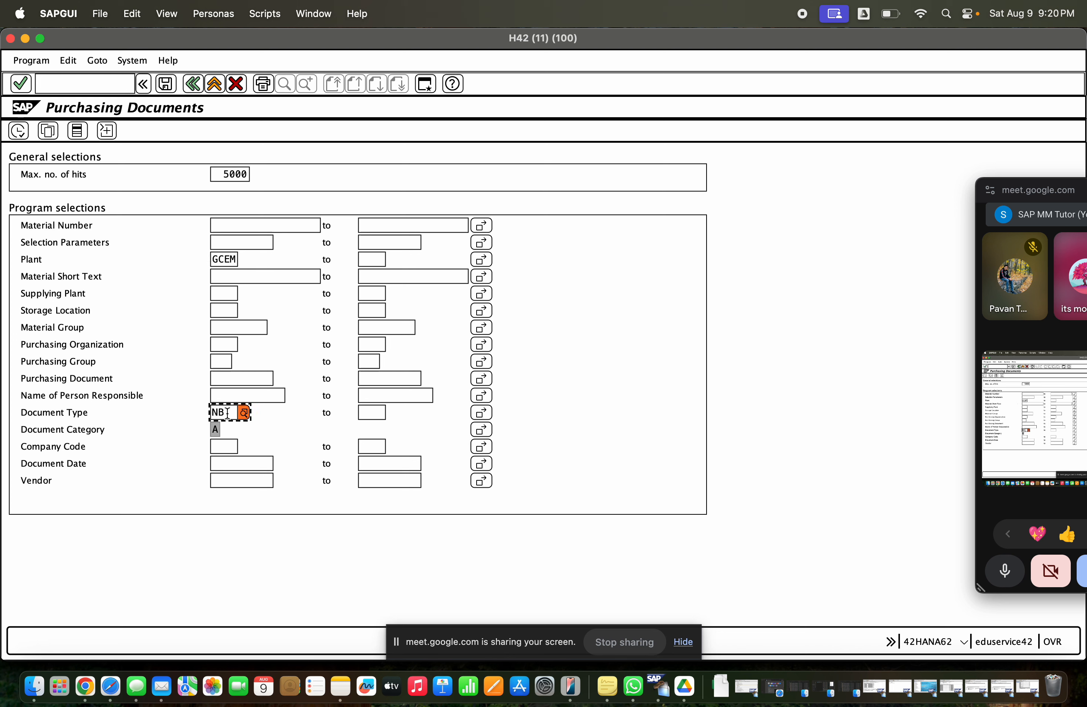
key(BackSpace)
key(BackSpace)
click(179, 337)
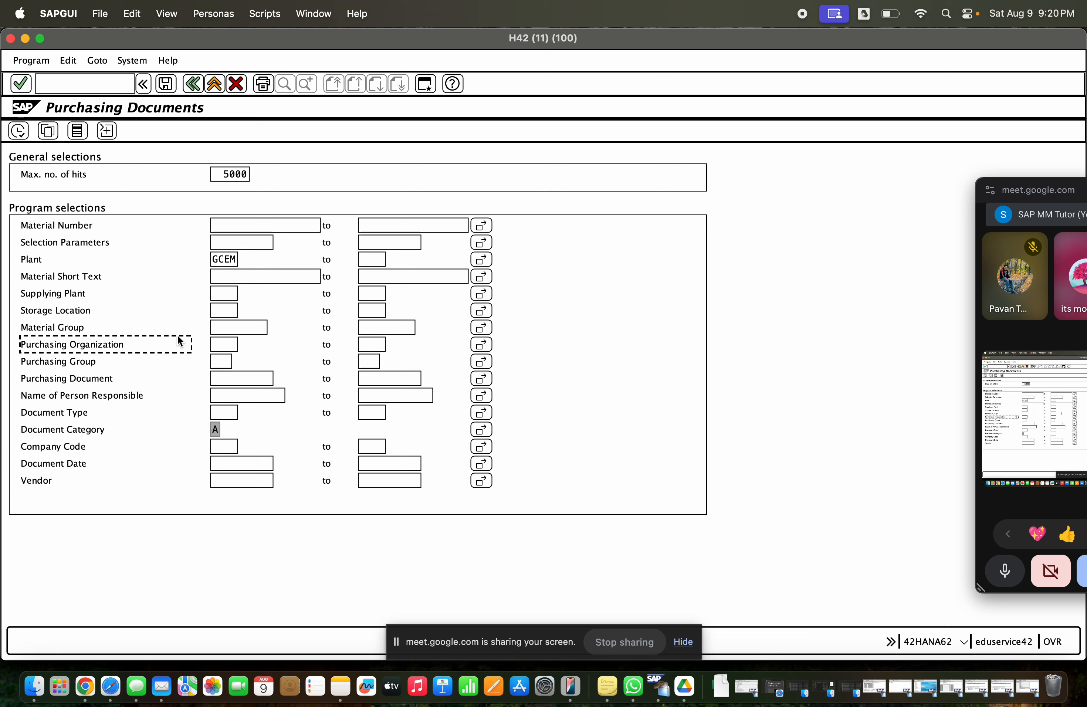
click(22, 131)
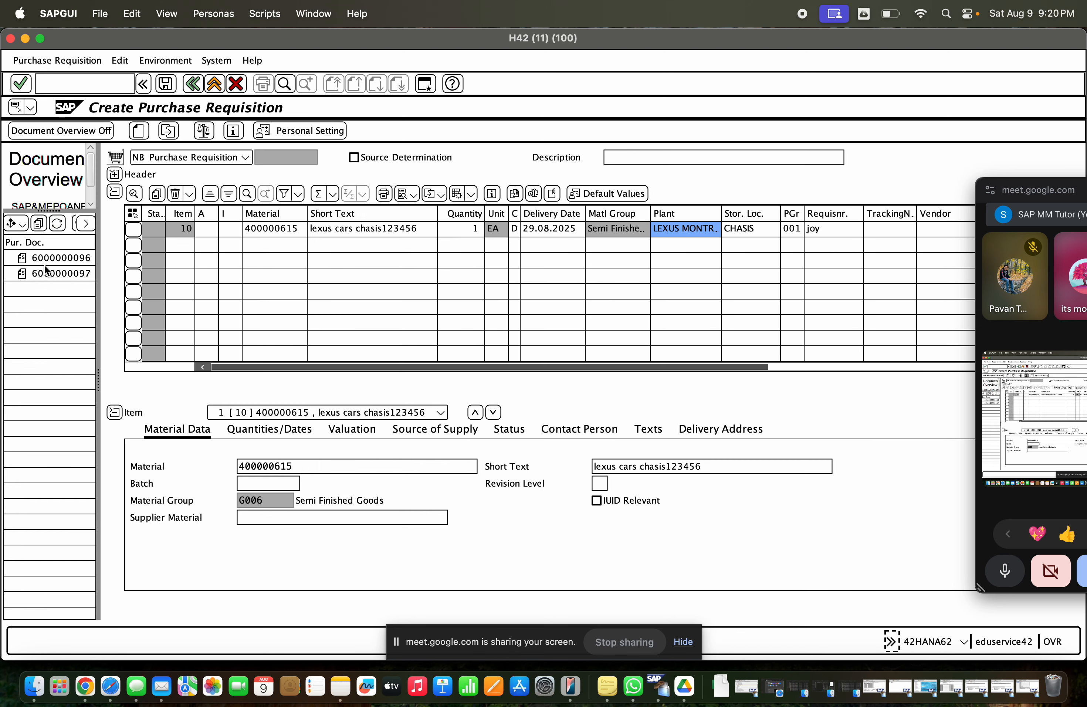
click(77, 259)
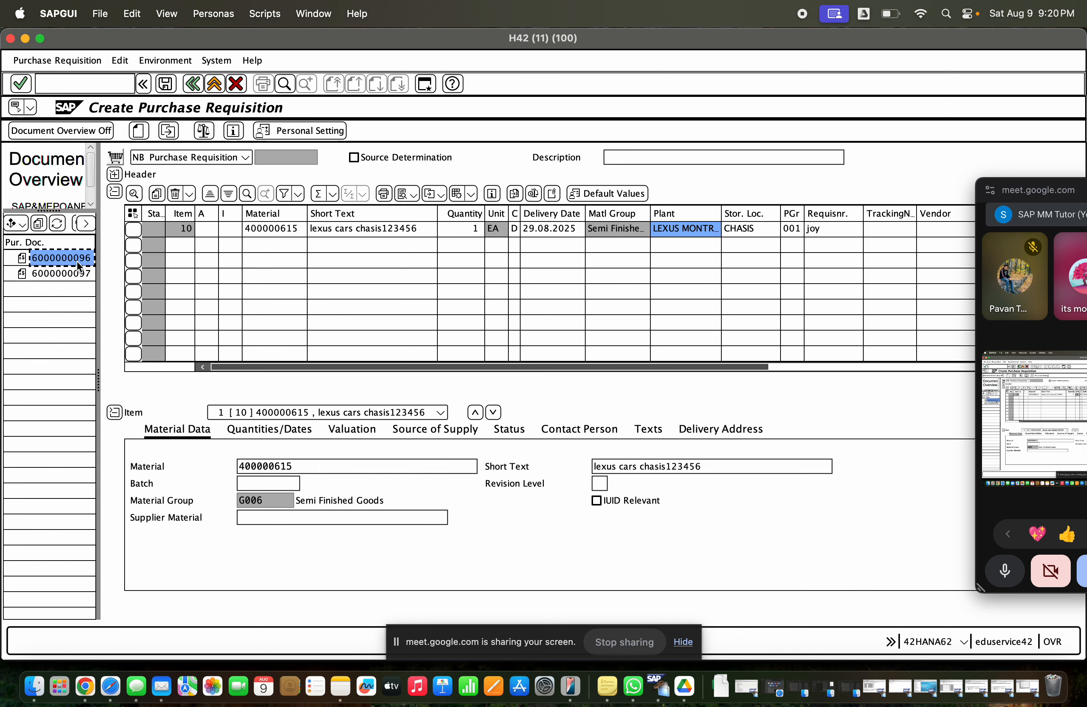
click(39, 224)
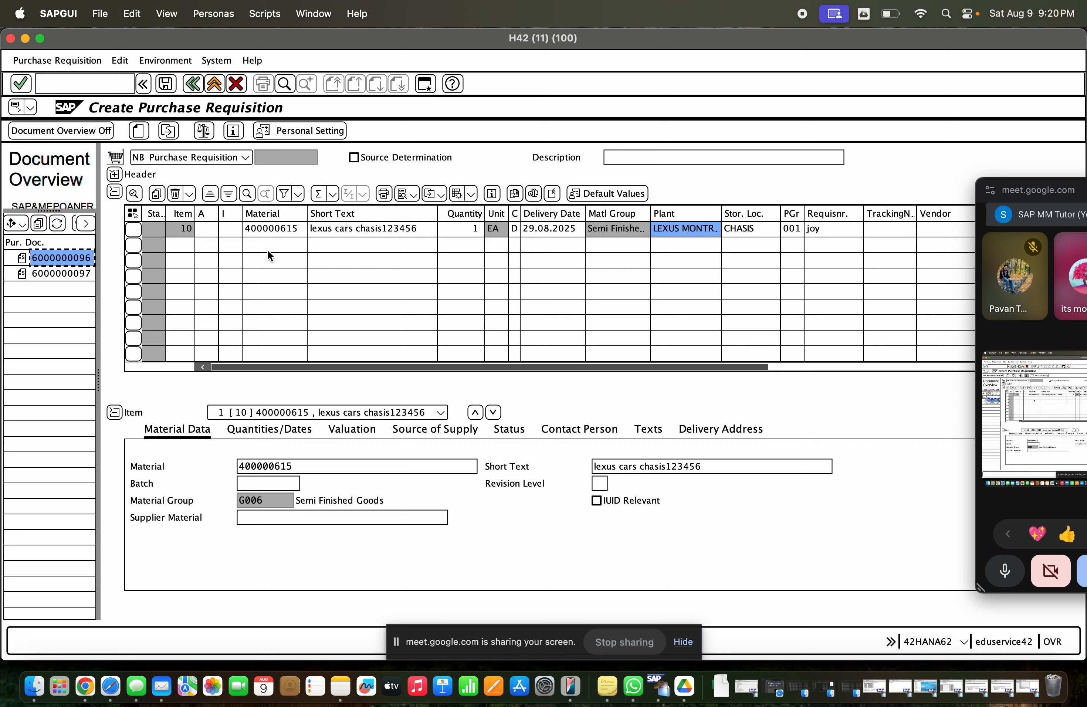
click(40, 224)
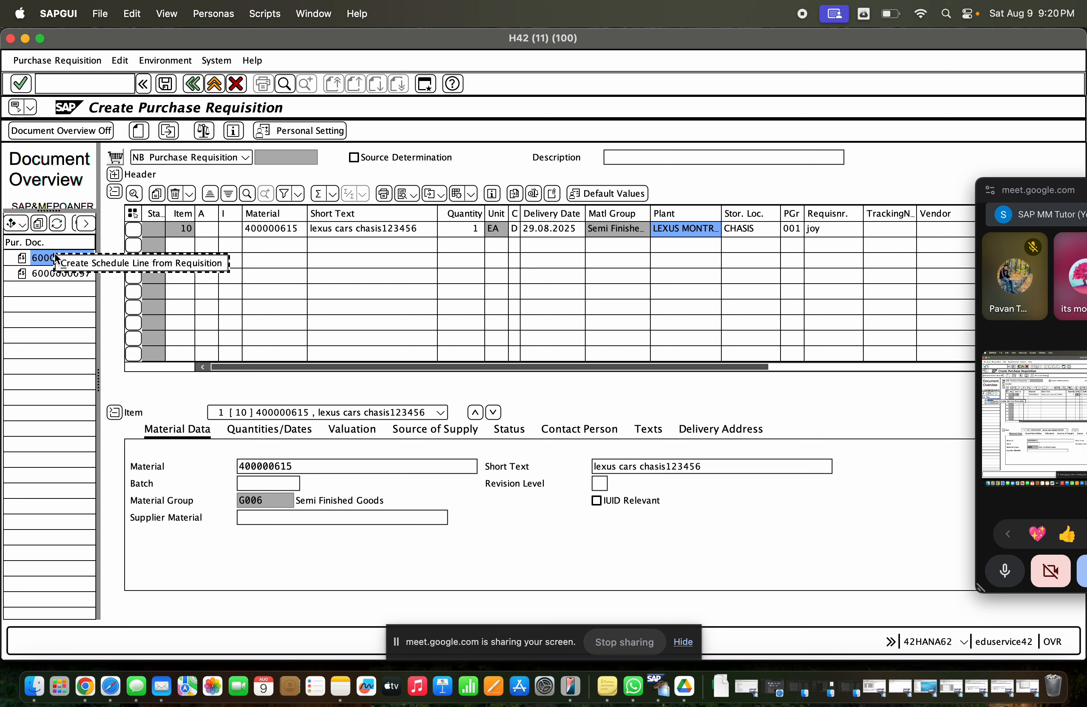
click(123, 263)
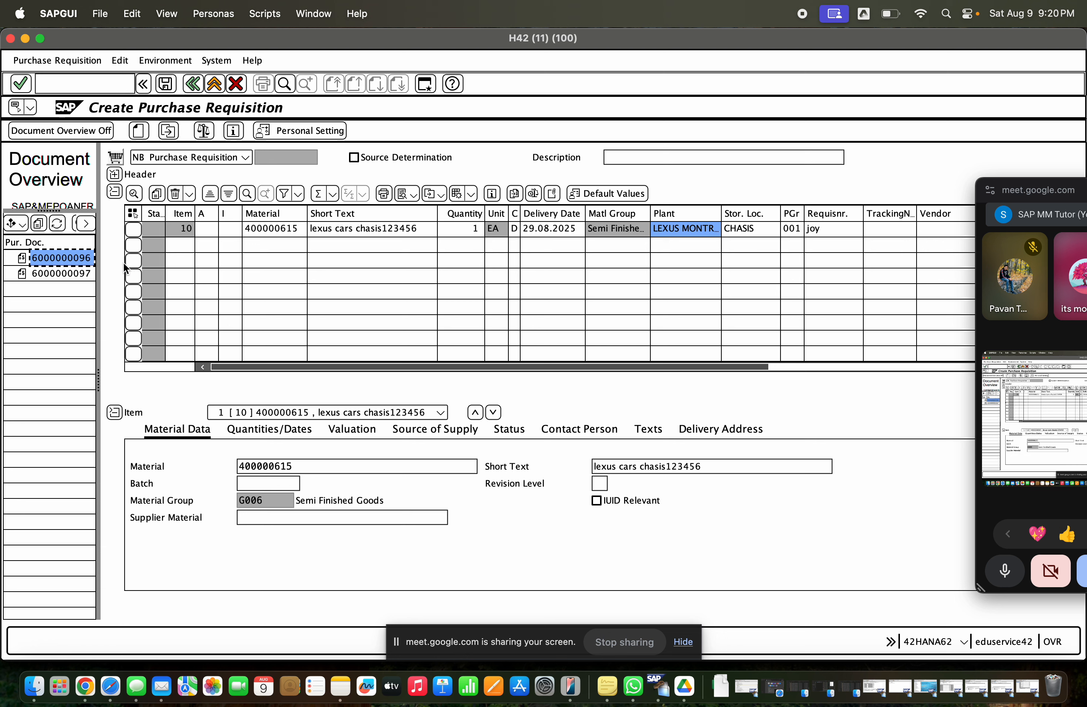
right_click(73, 272)
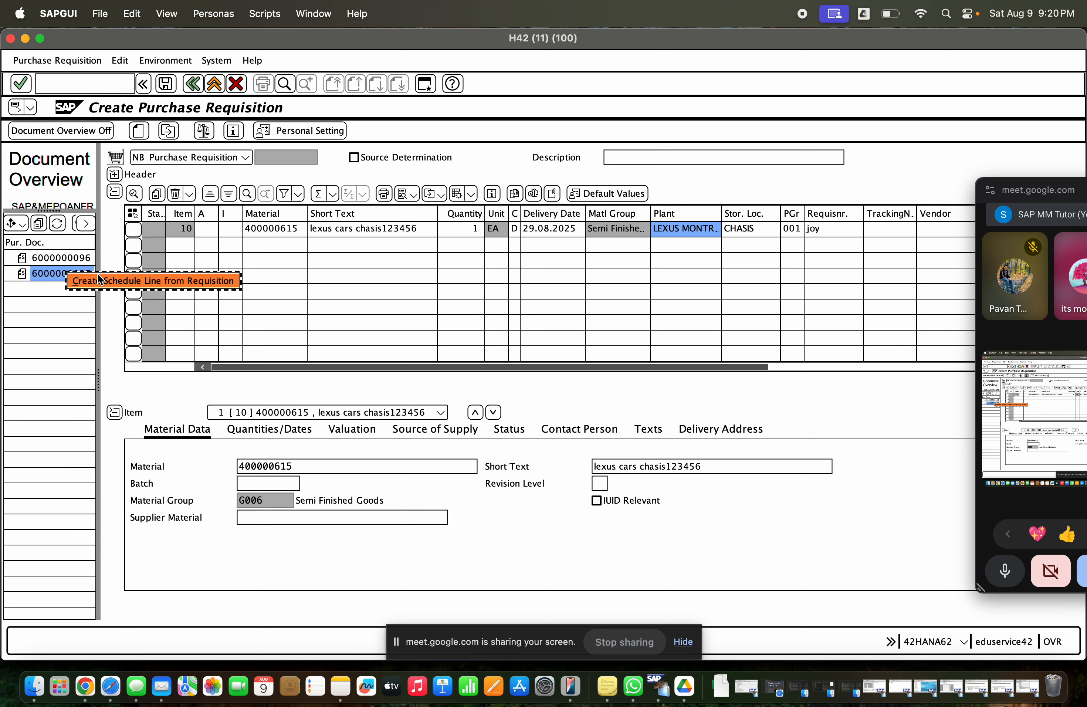
click(103, 280)
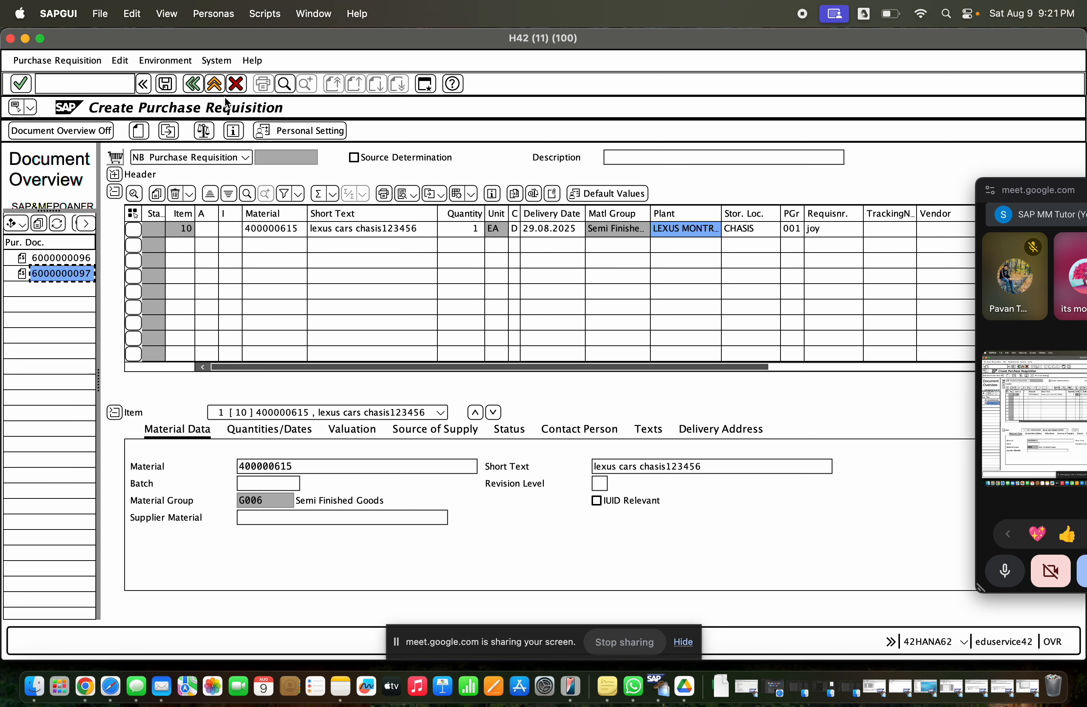
- Leave the purchase requisition without saving and start creating a purchase order with transaction ME21N
click(215, 83)
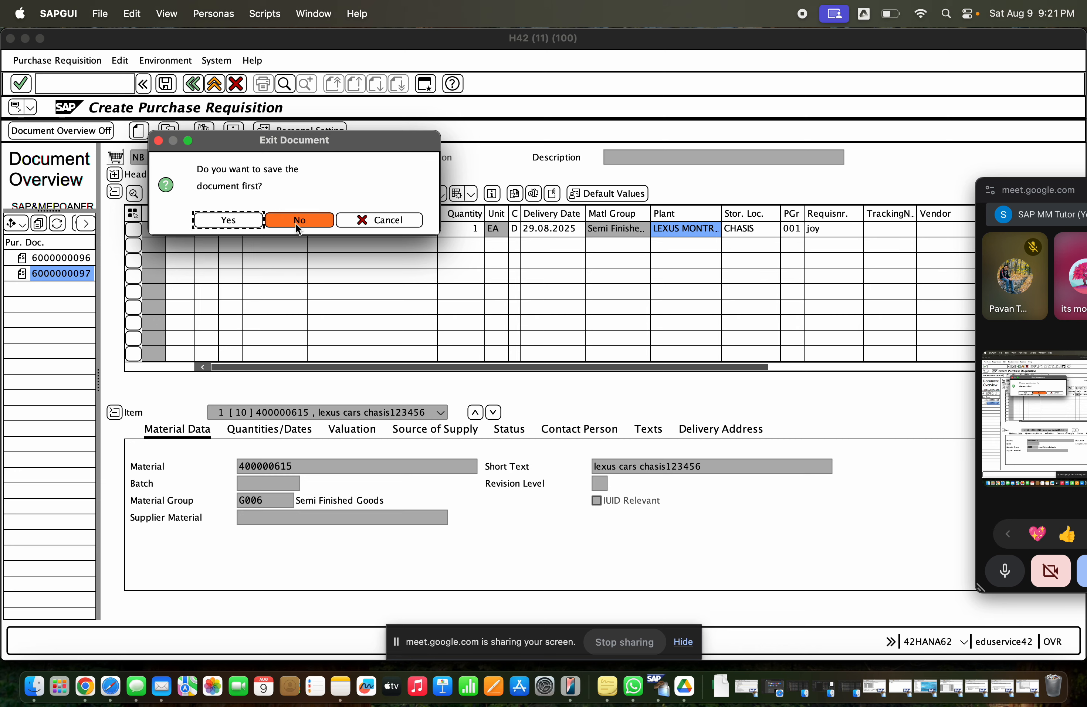
click(296, 223)
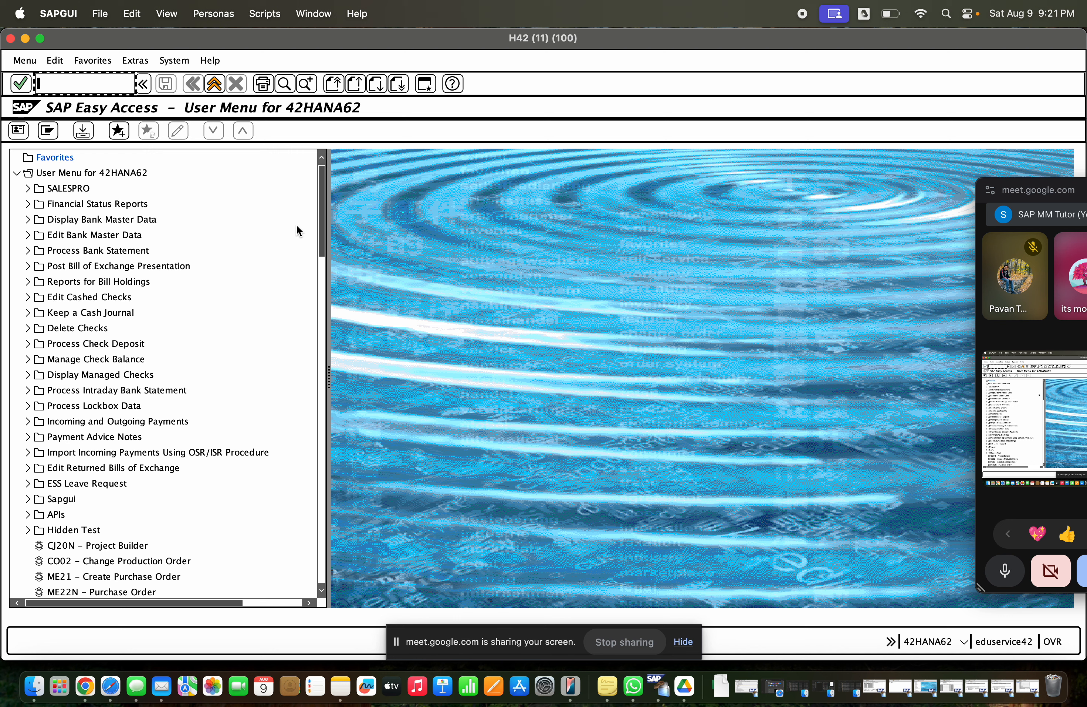
text(me21n)
key(Return)
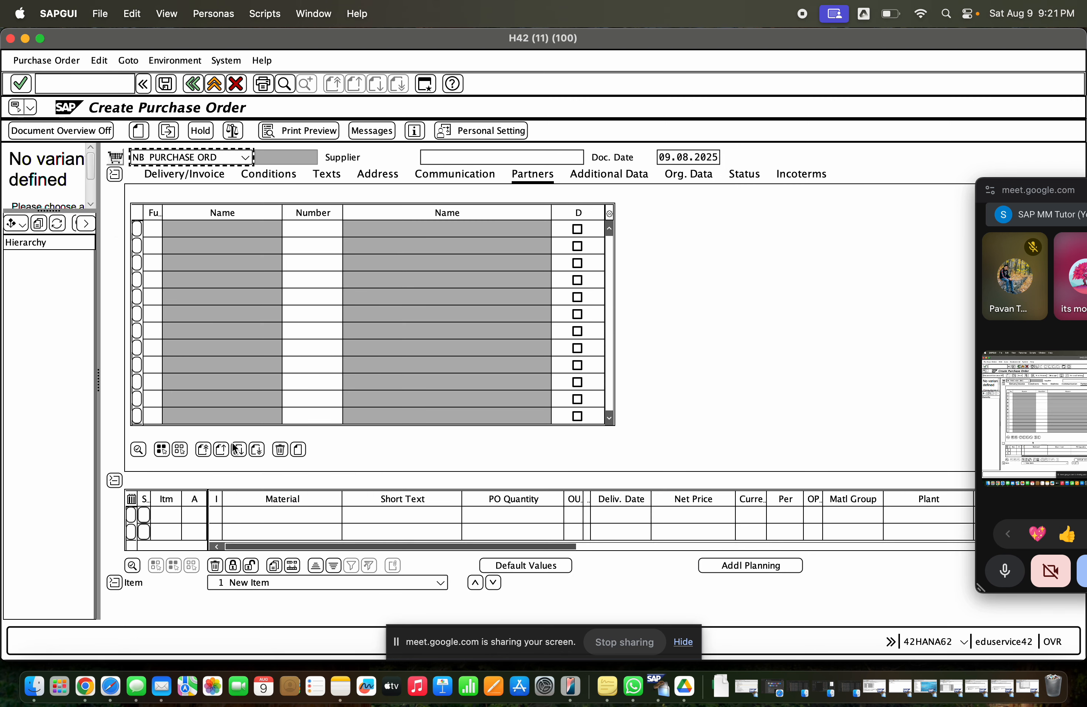
- Open the purchase requisition selection for the document overview and clear the requisition number criterion
click(21, 224)
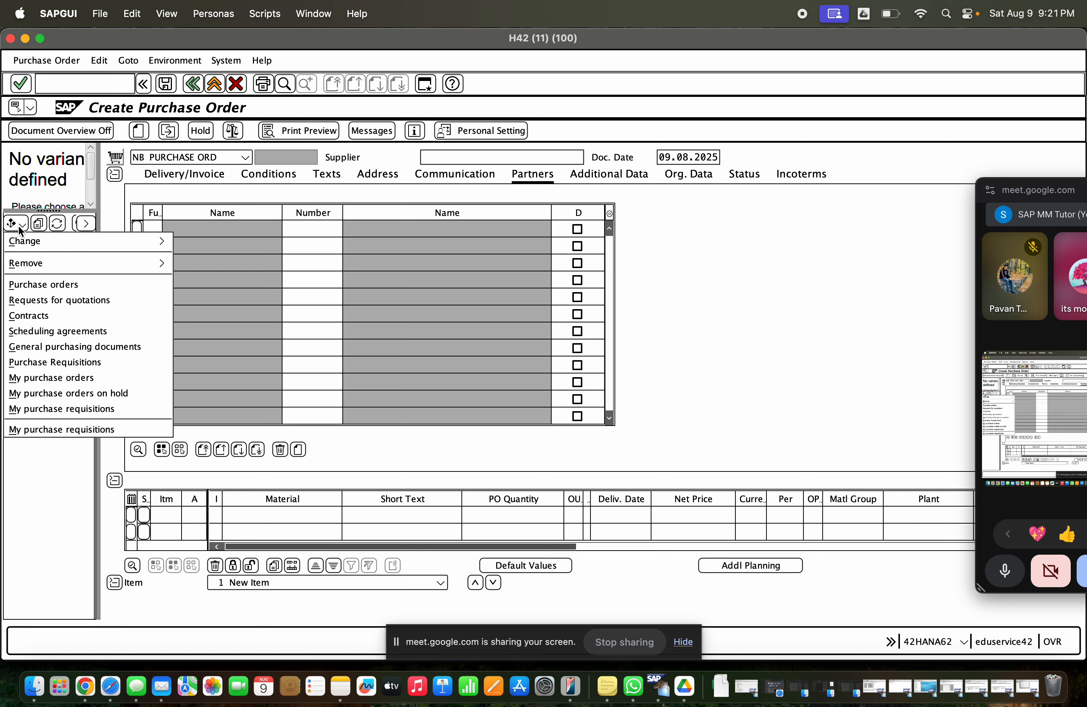
click(71, 365)
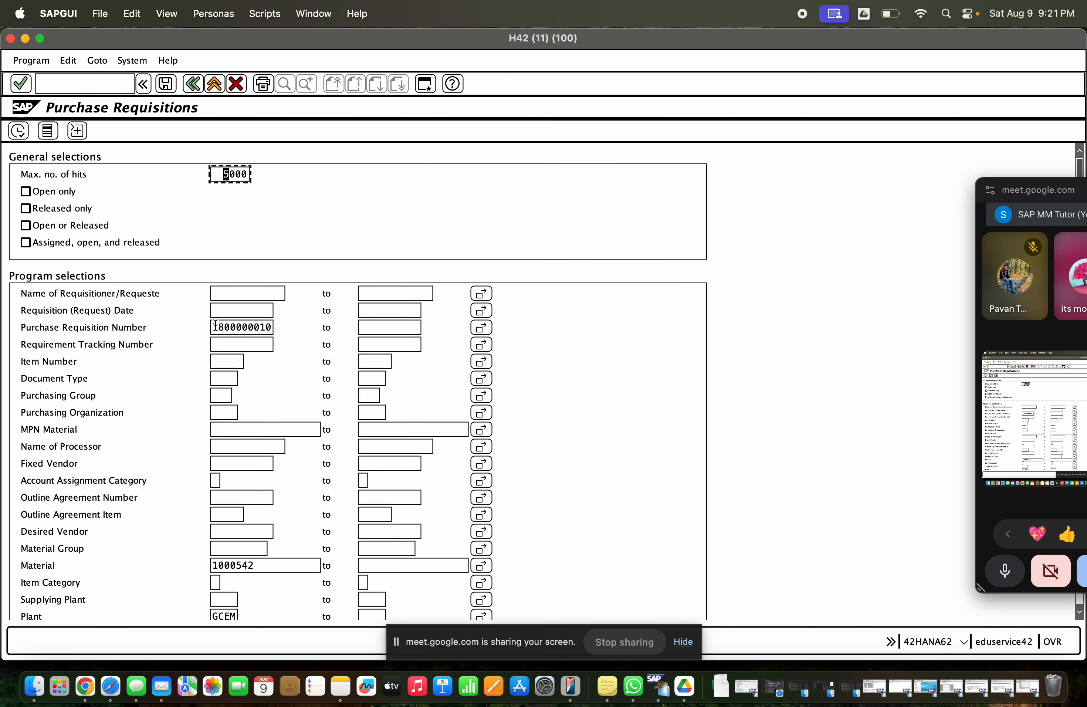
drag(215, 324, 267, 323)
key(BackSpace)
key(BackSpace)
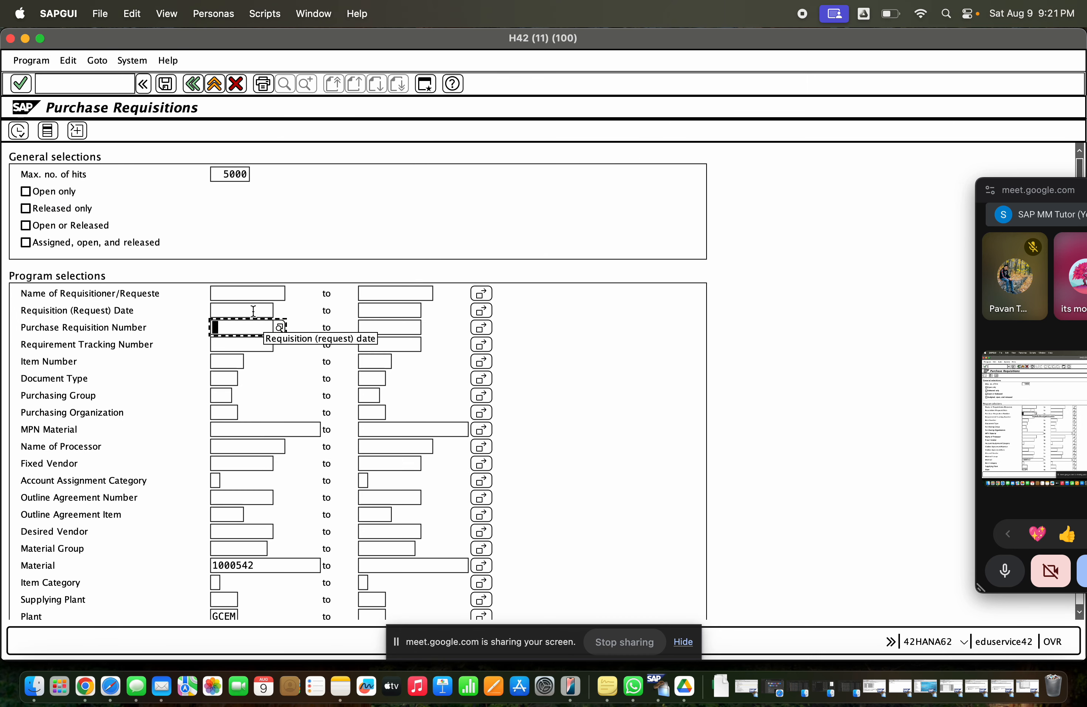
- Clear the material criterion and run the purchase requisition search for plant GCEM
click(268, 563)
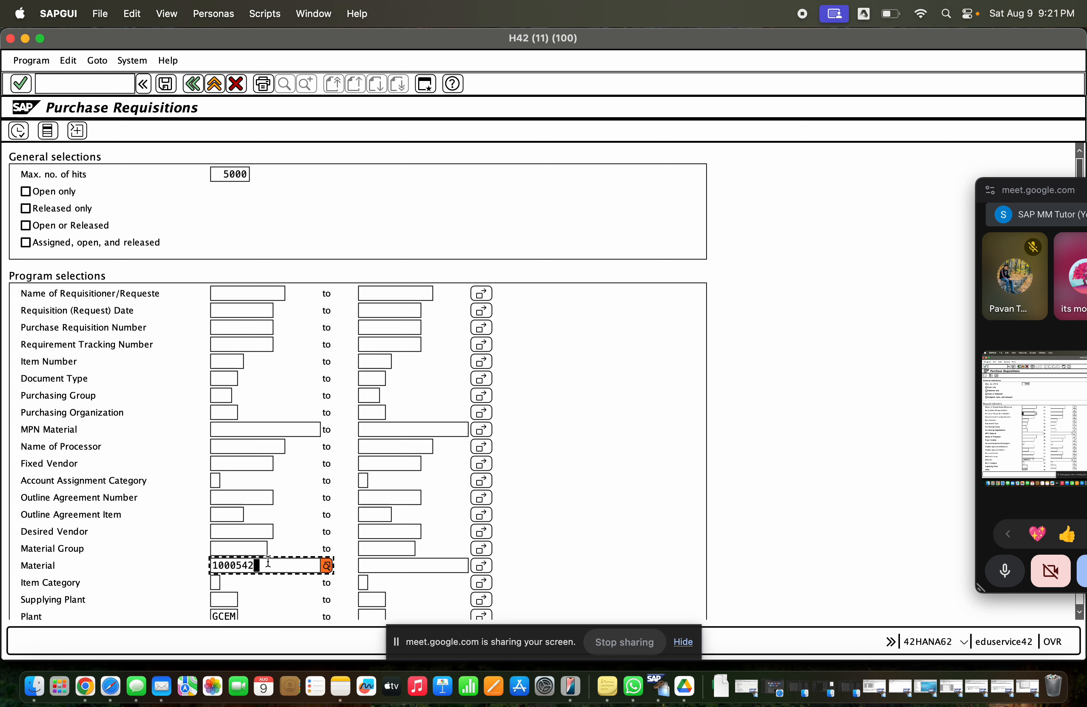
key(BackSpace)
key(BackSpace)
key(BackSpace)
key(BackSpace)
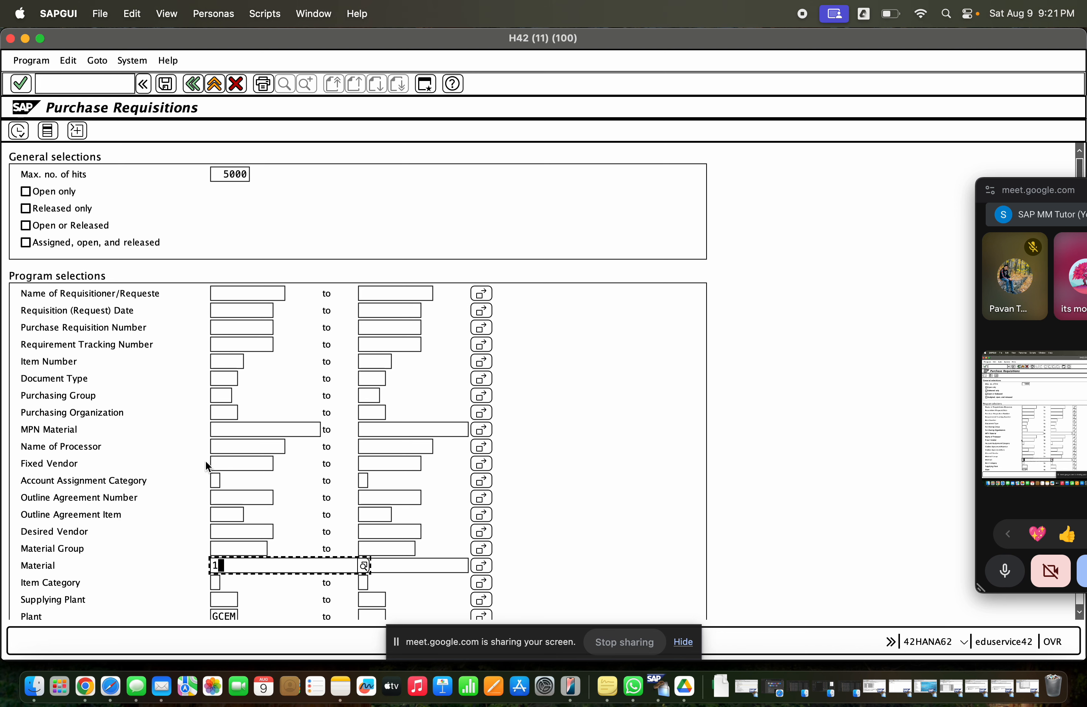
click(158, 427)
click(227, 566)
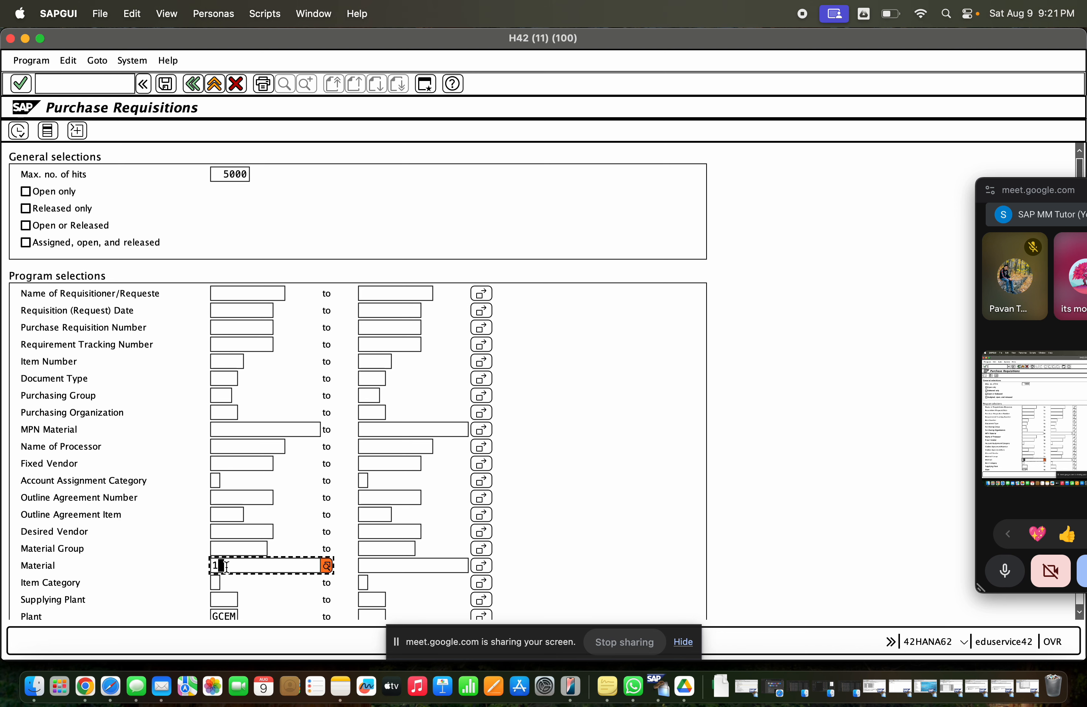
click(110, 441)
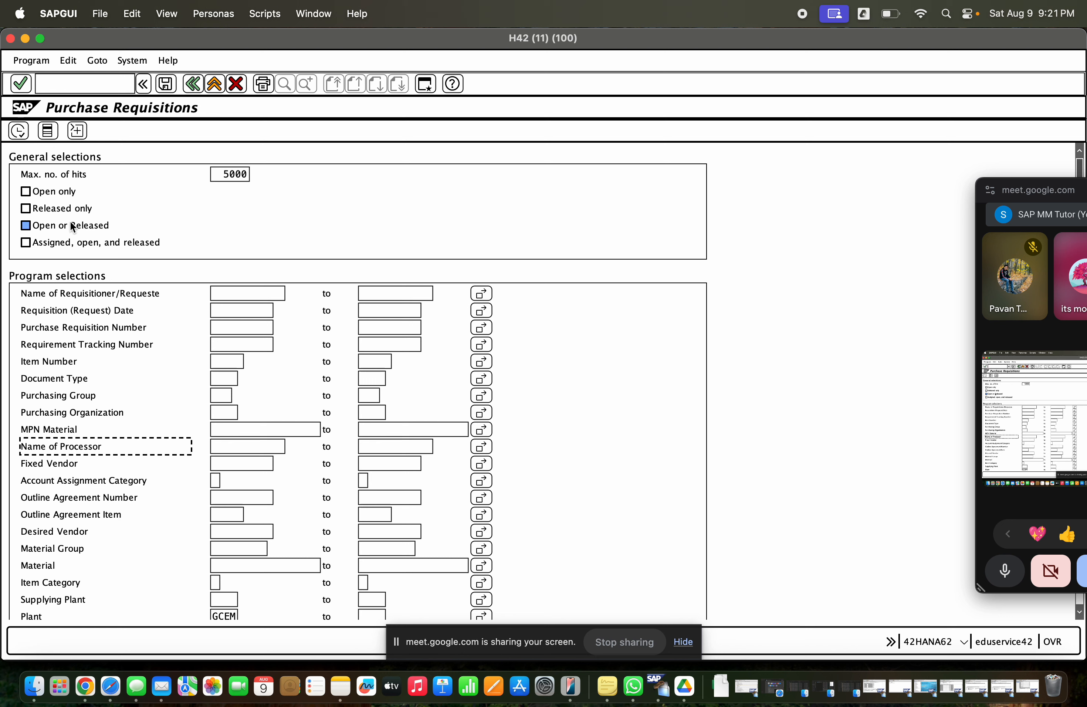
click(18, 133)
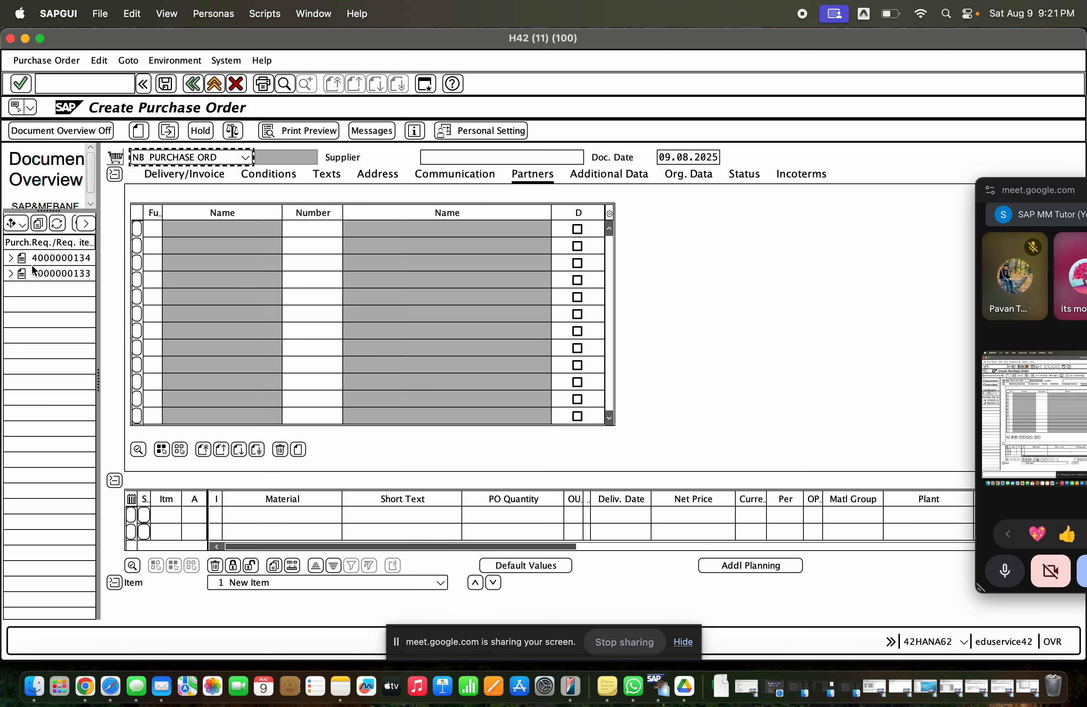
click(37, 259)
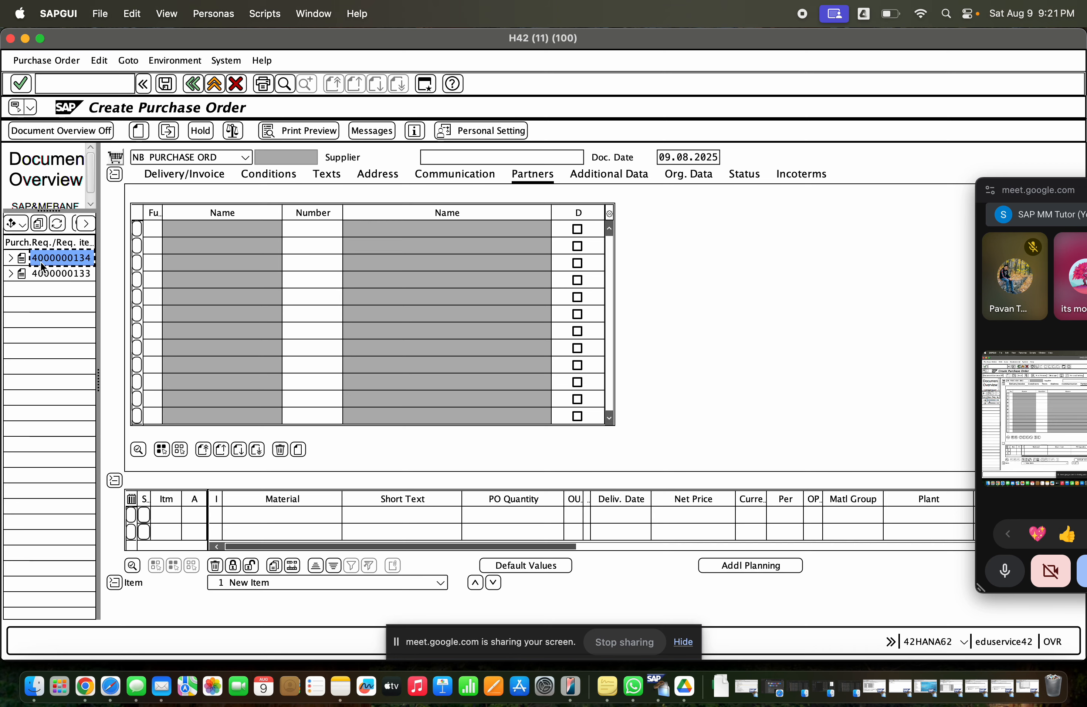
click(40, 224)
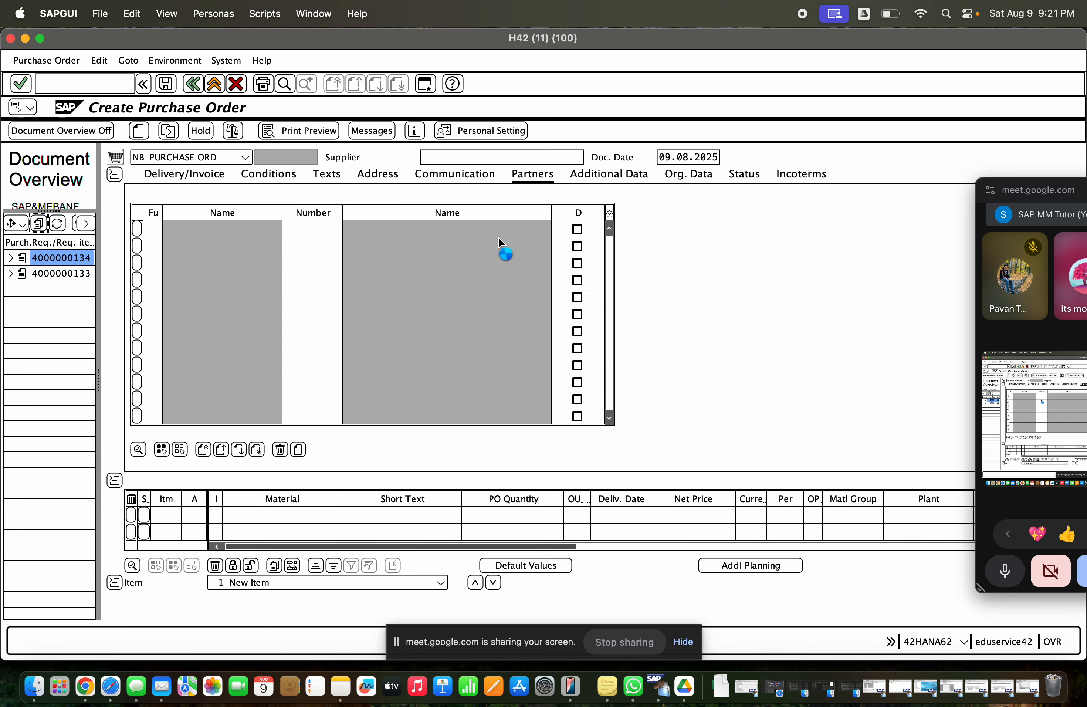
click(1018, 198)
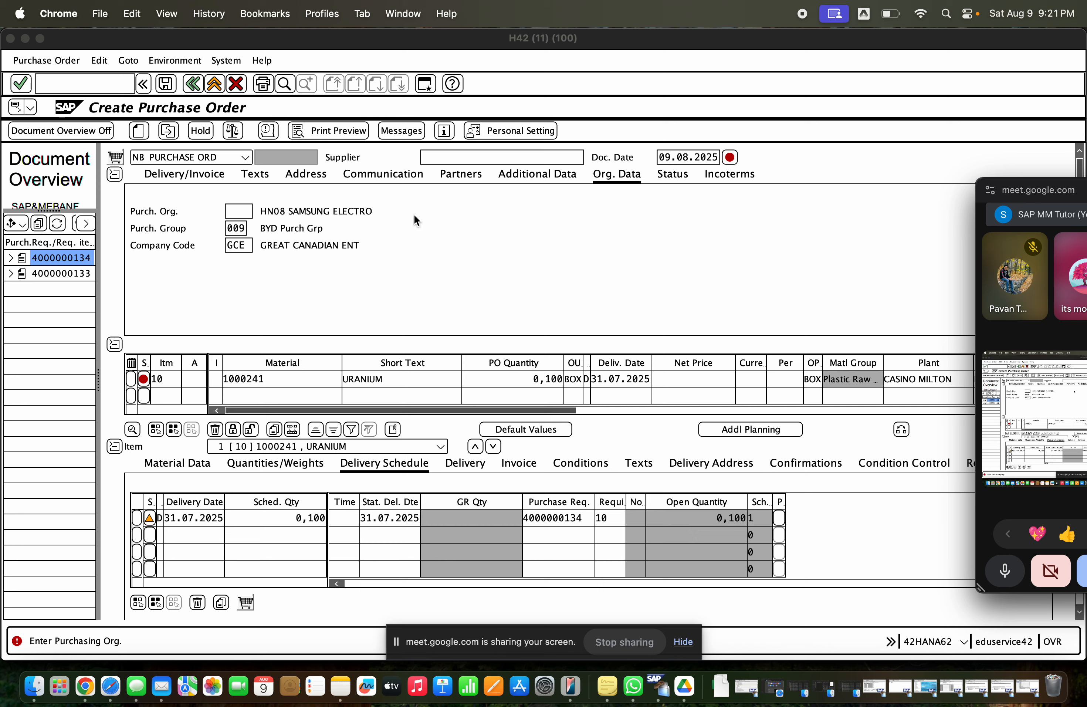
click(309, 410)
drag(309, 409, 707, 410)
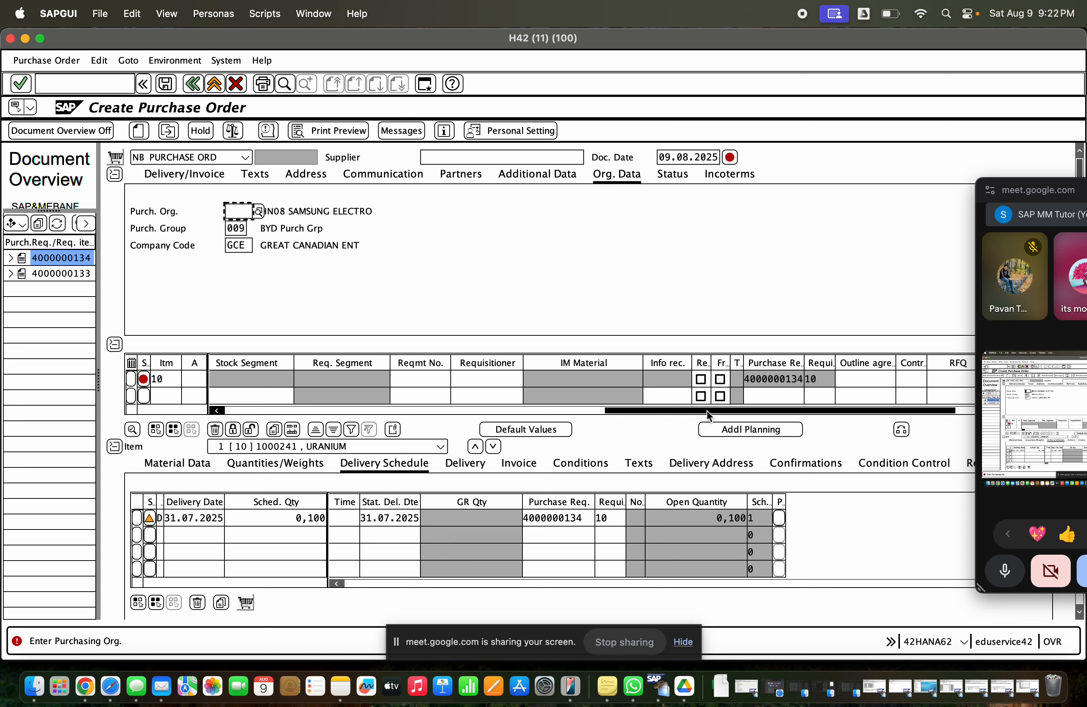
click(776, 374)
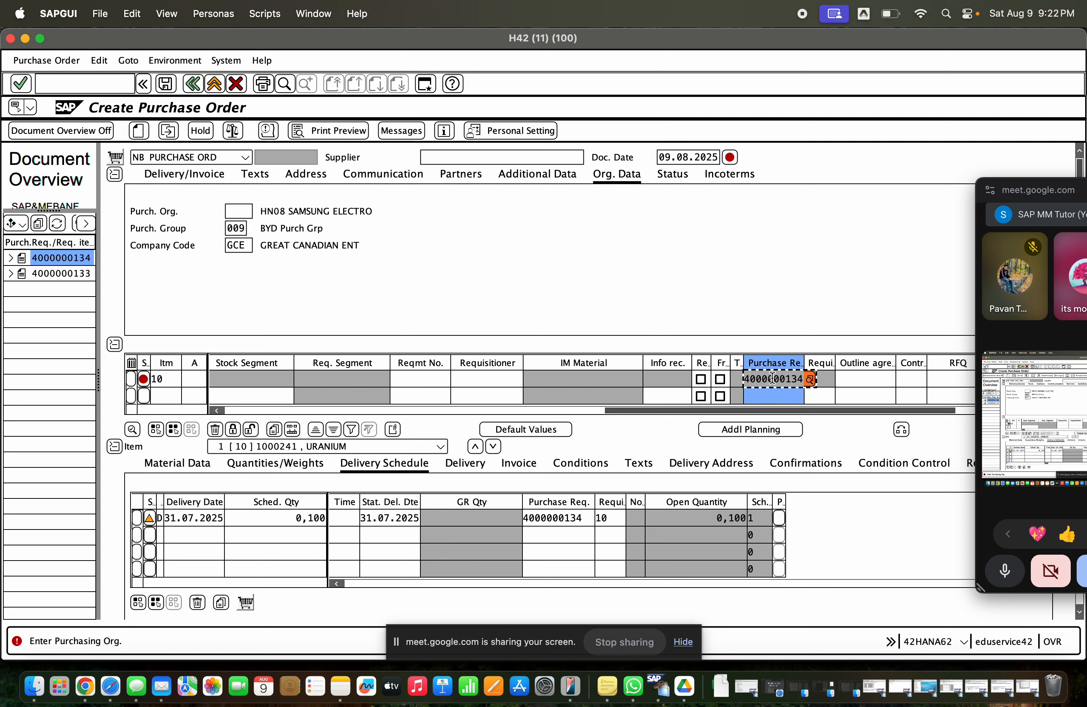
- Check the reference document types offered in the document overview, and exit the purchase order without saving
click(24, 224)
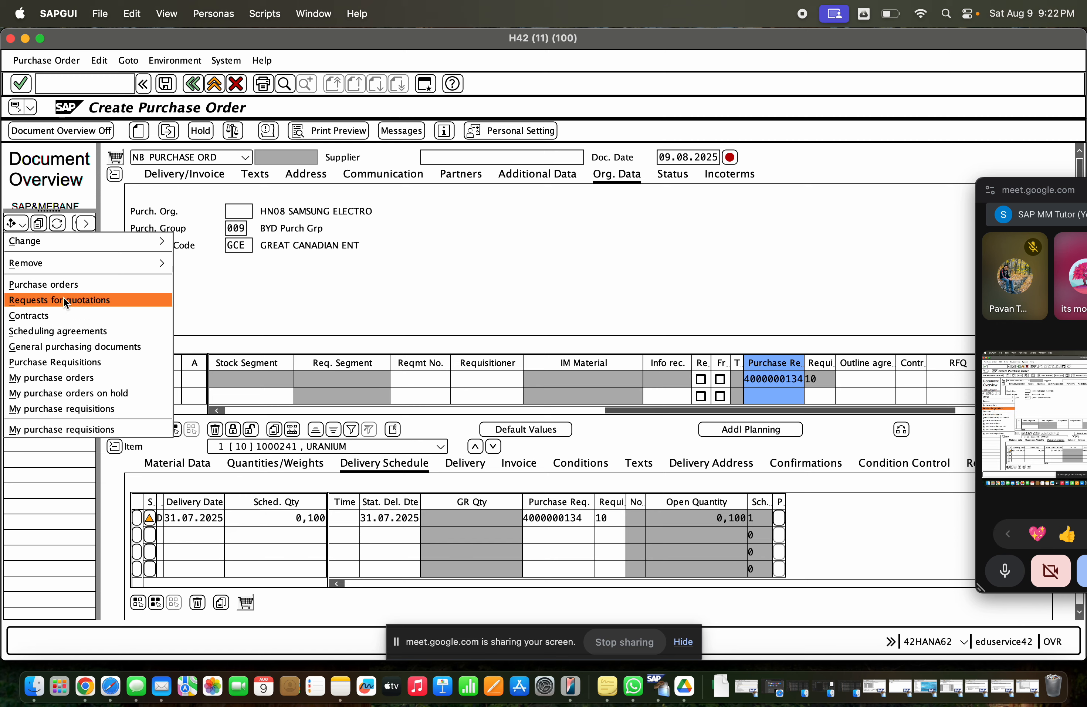
click(55, 362)
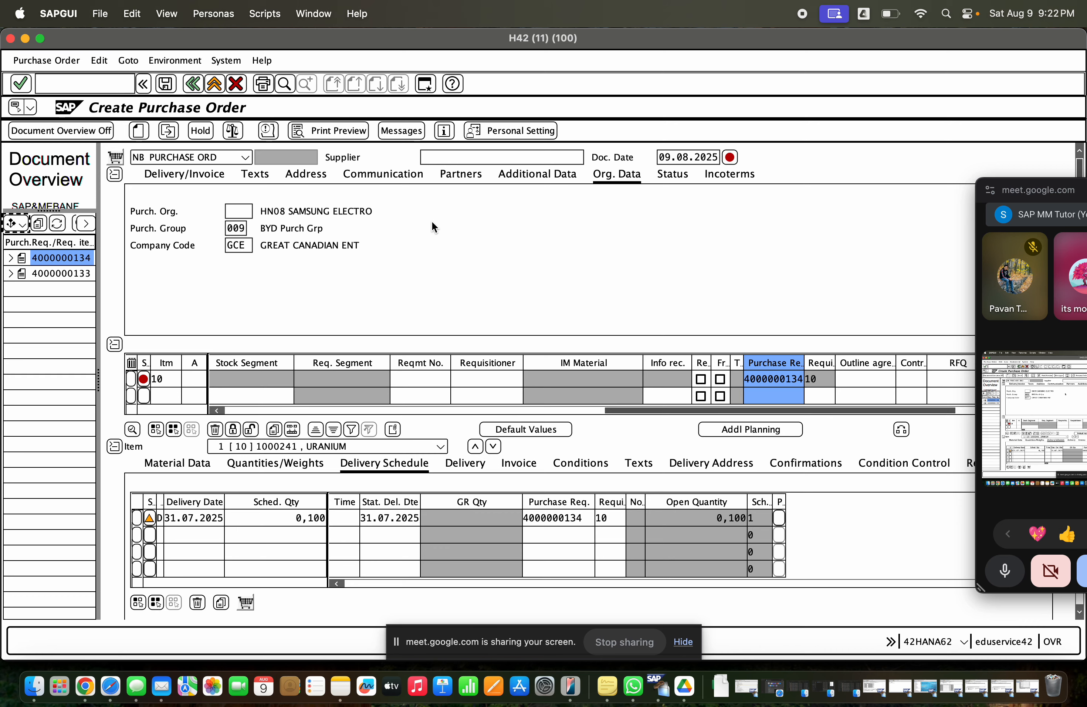
click(214, 83)
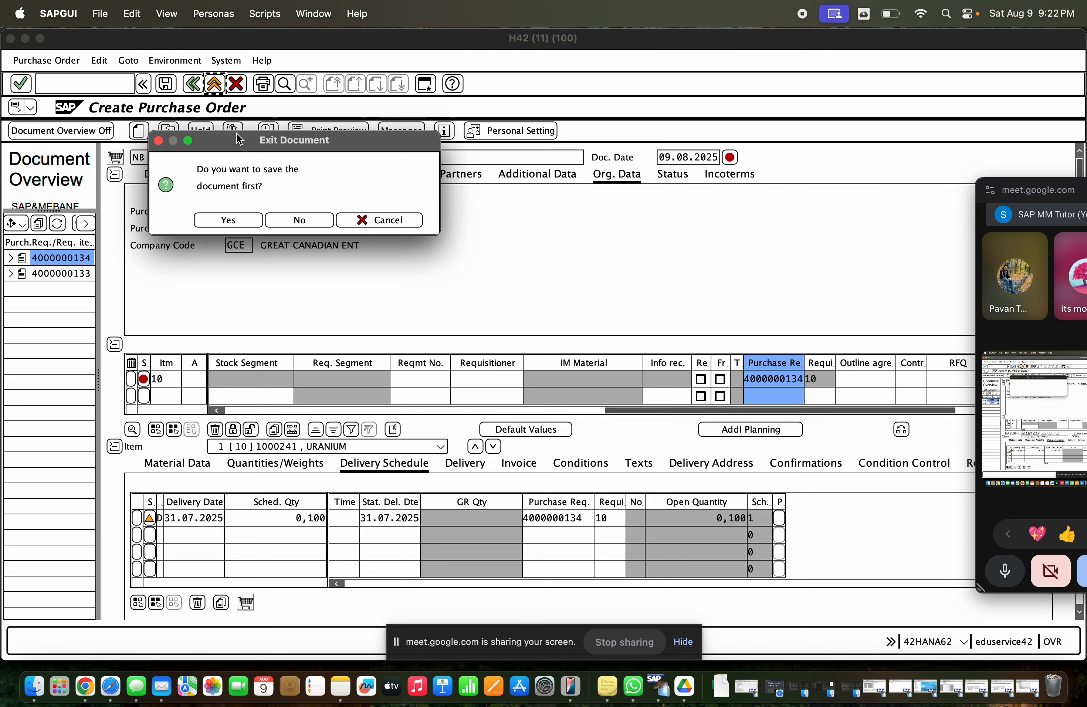
click(317, 221)
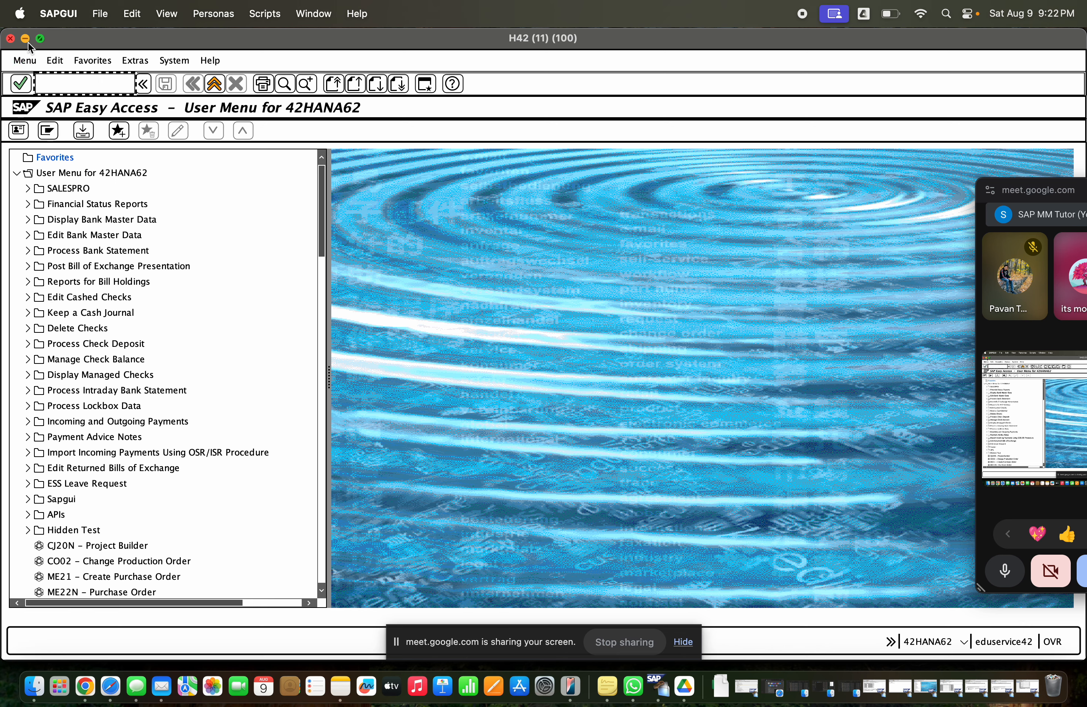
- Minimize the two front SAP session windows and leave the system messages customizing for the Easy Access menu
click(26, 41)
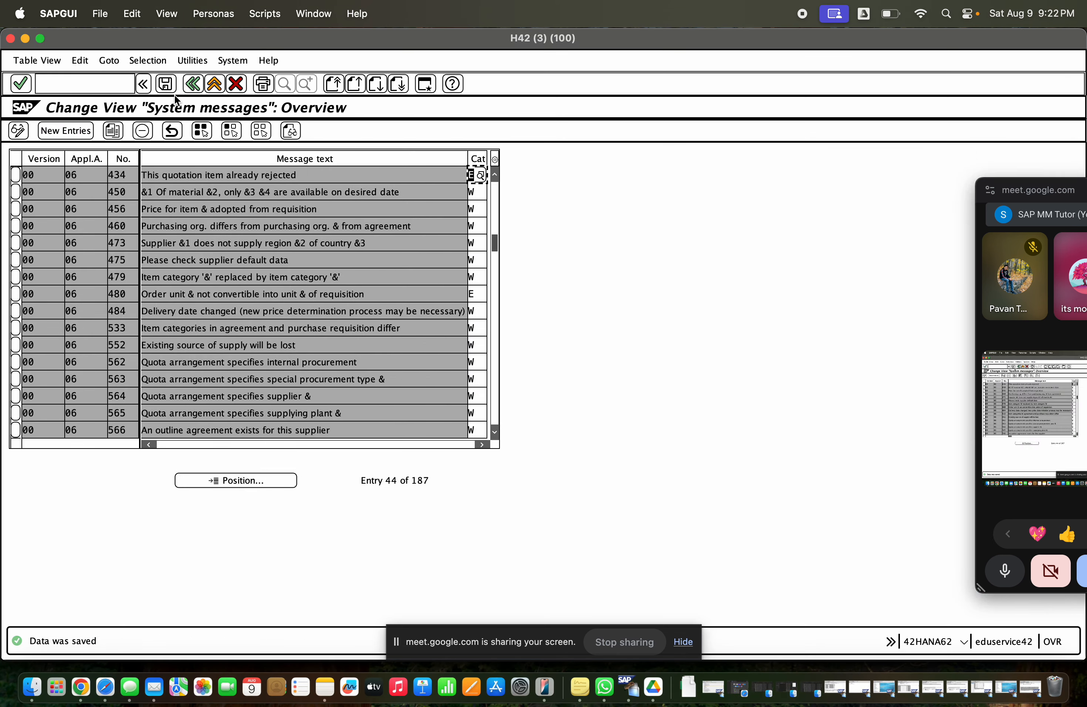
click(191, 86)
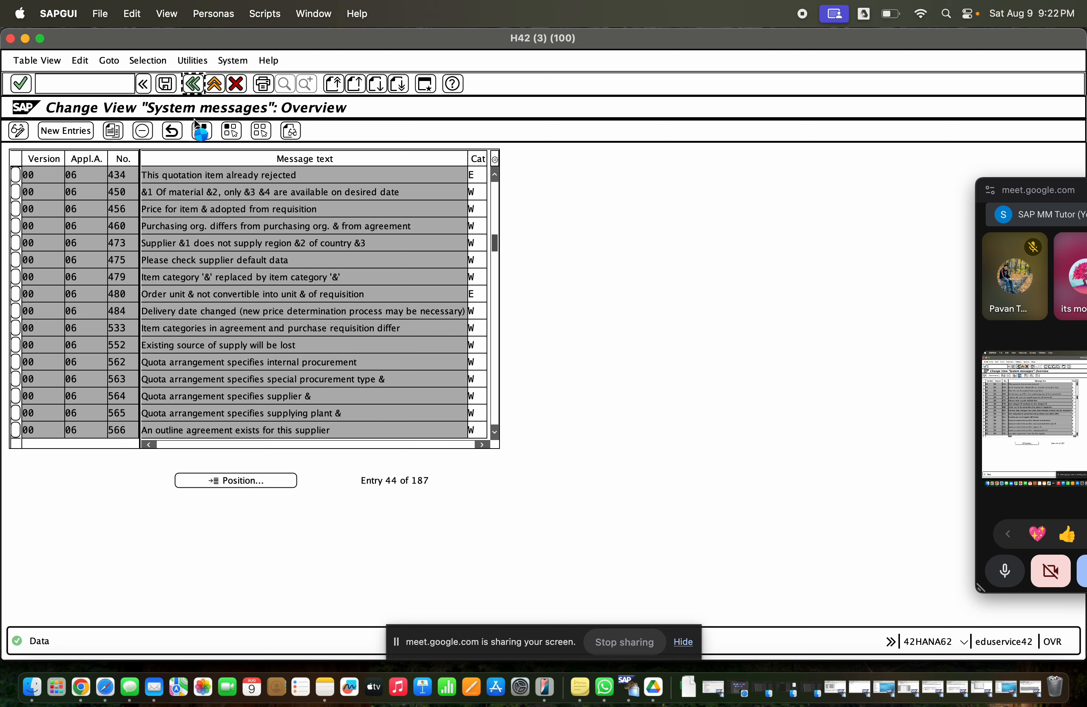
key(Escape)
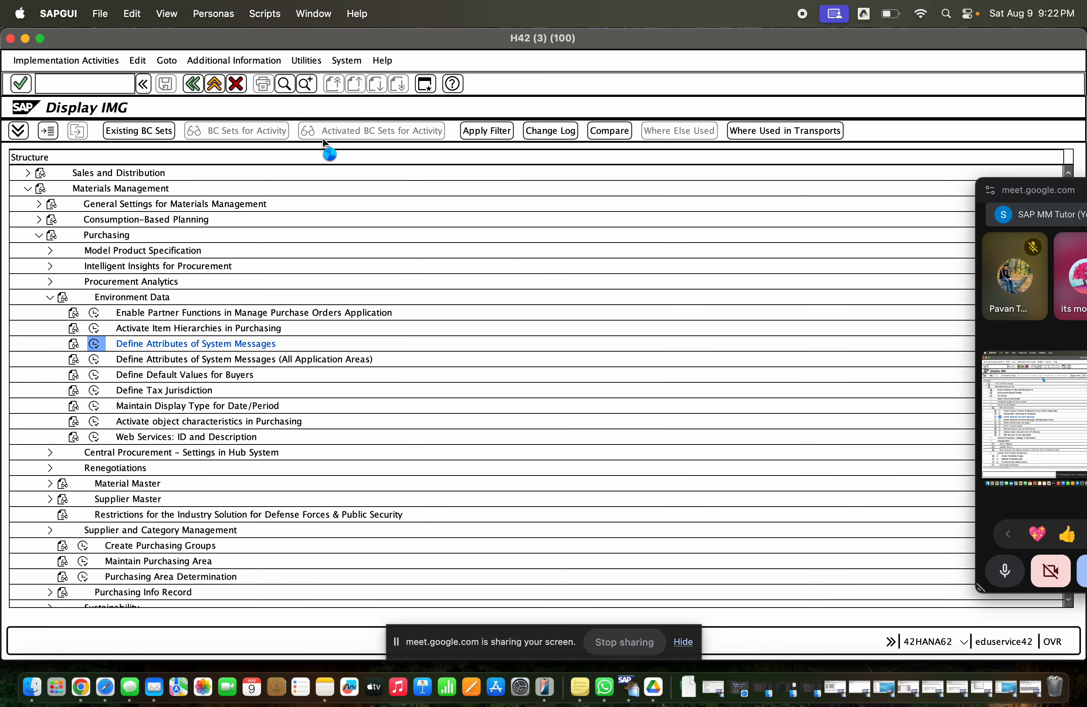
click(400, 343)
key(F3)
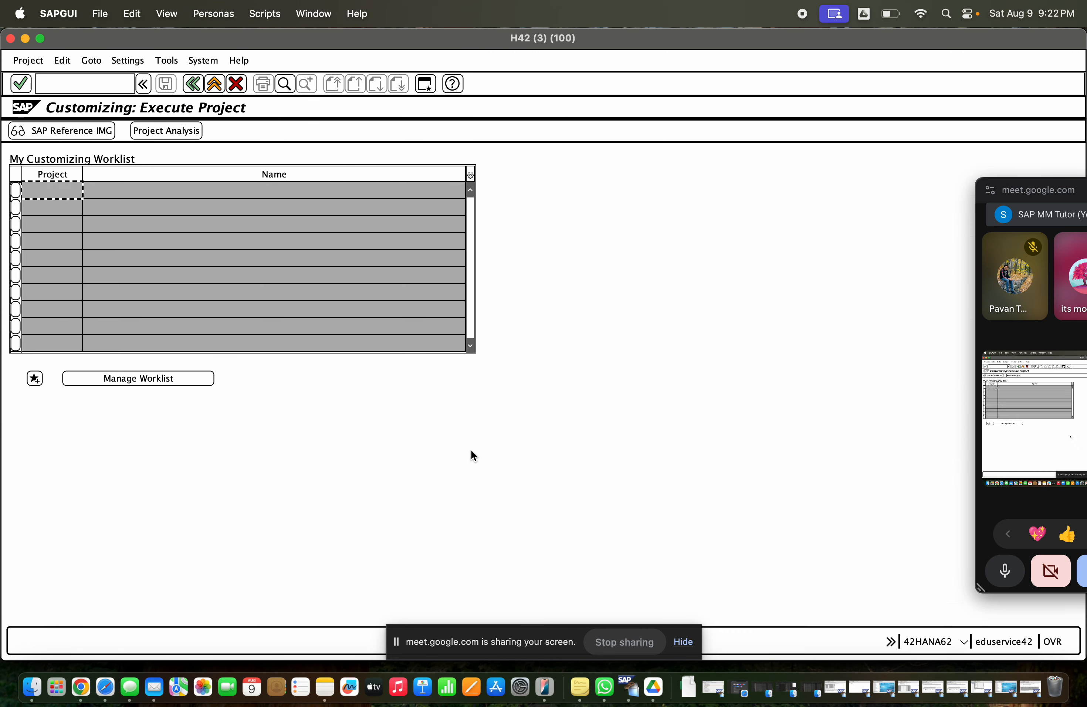
click(214, 84)
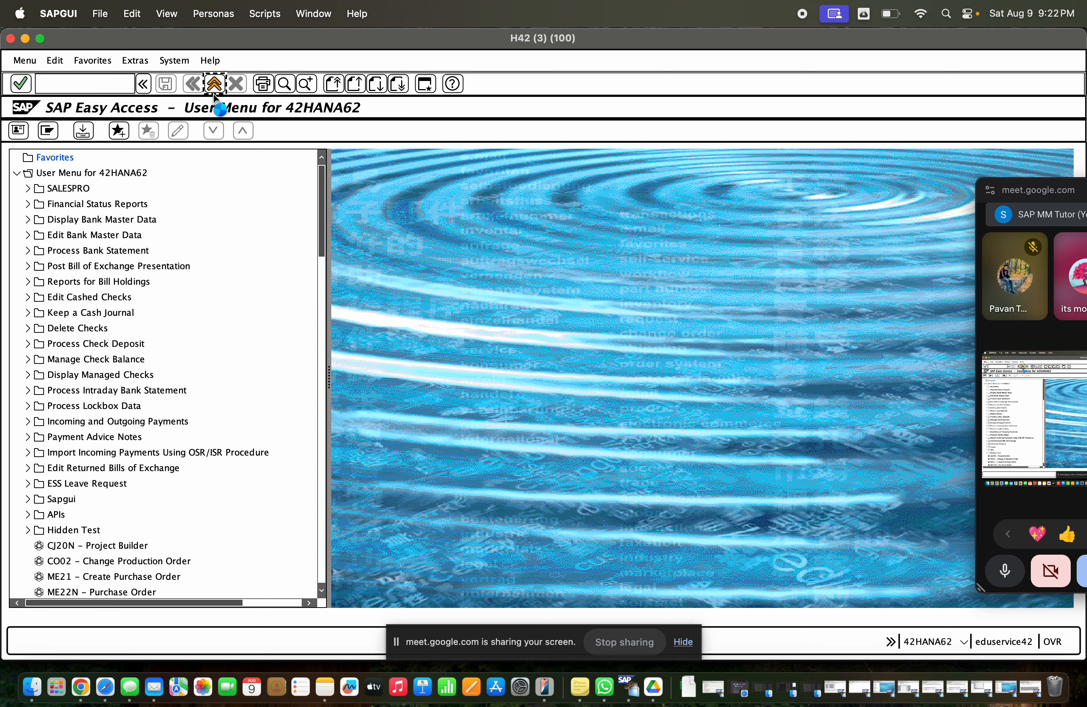
- Close the Easy Access session and the price comparison list session
click(214, 84)
click(214, 84)
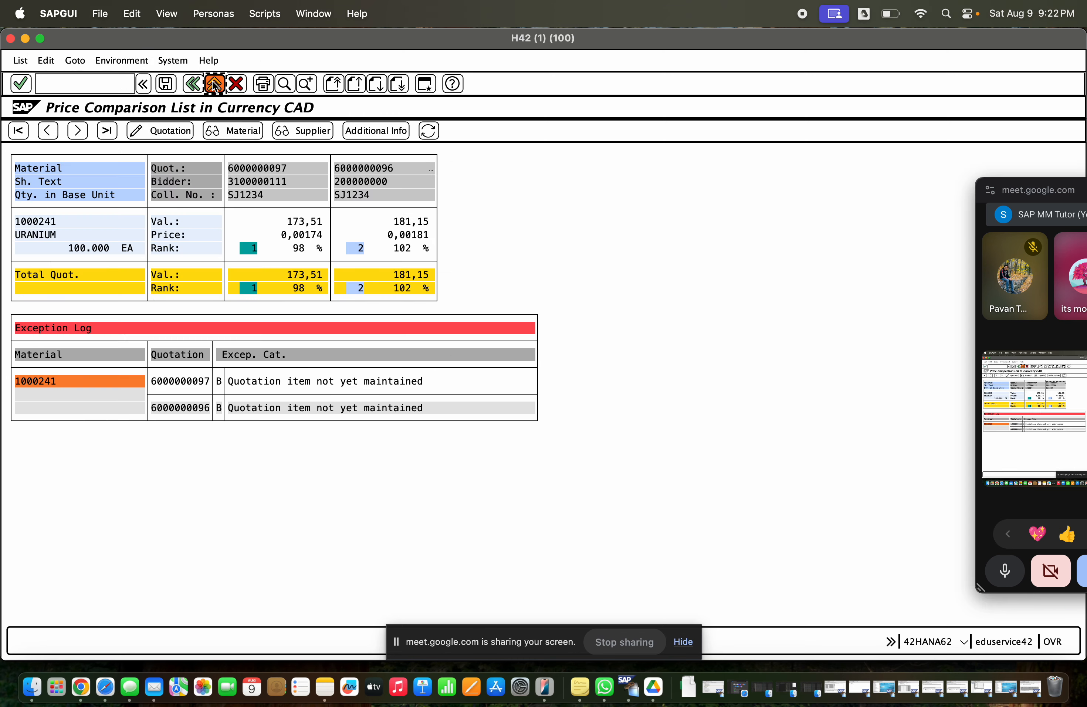
click(214, 85)
click(215, 85)
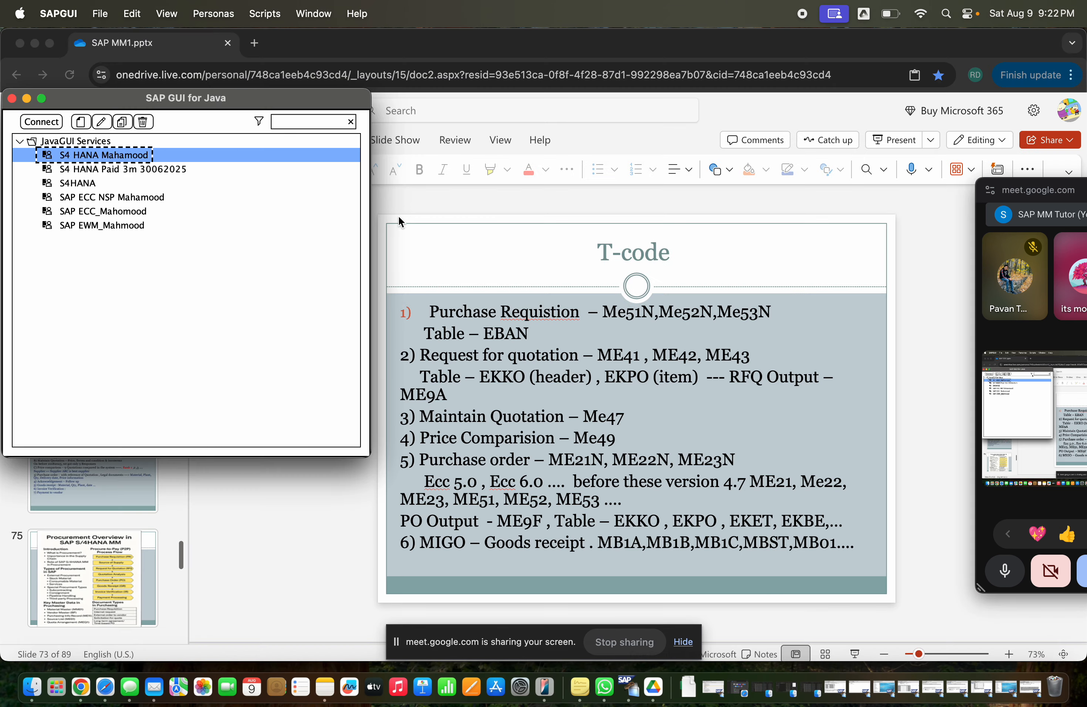
- Restore the minimized Easy Access session and the session displaying the purchase order for material 1000241
click(1027, 687)
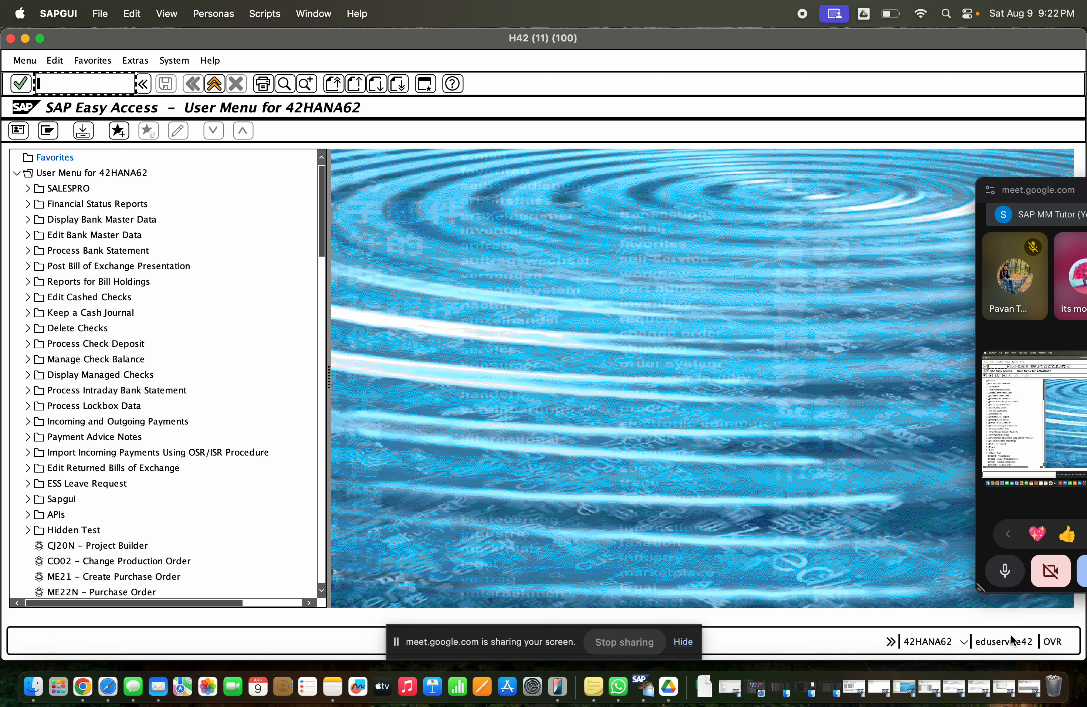
click(1033, 703)
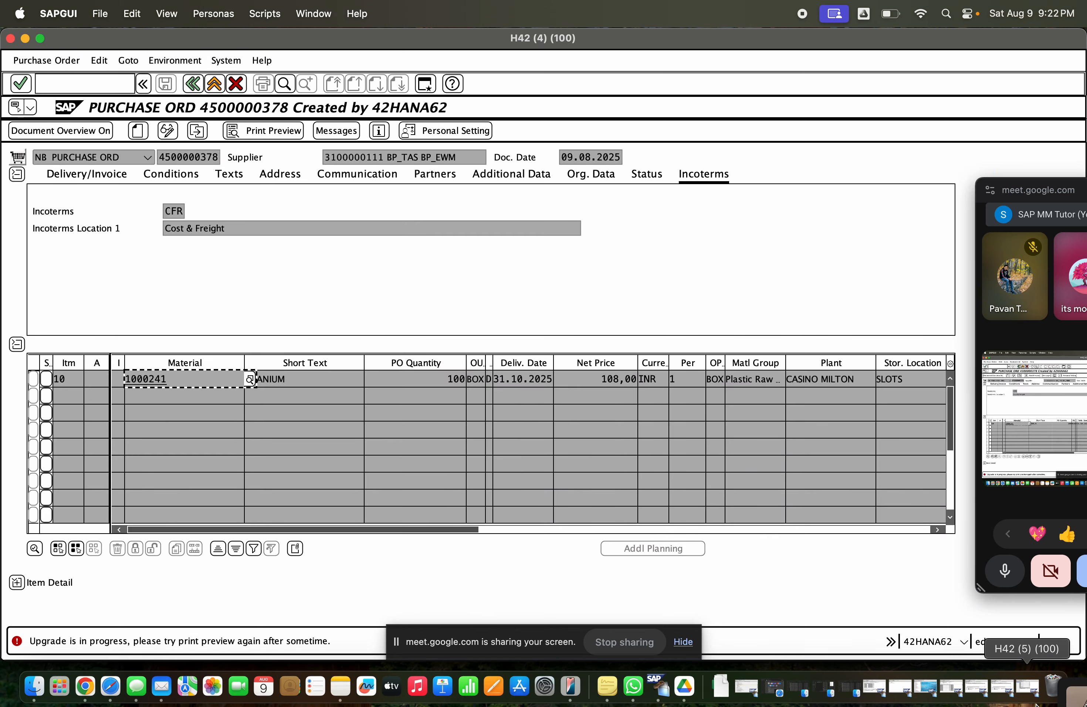
- Restore the session with the RFQ document types, review the list of types, and return to the IMG structure
click(1034, 703)
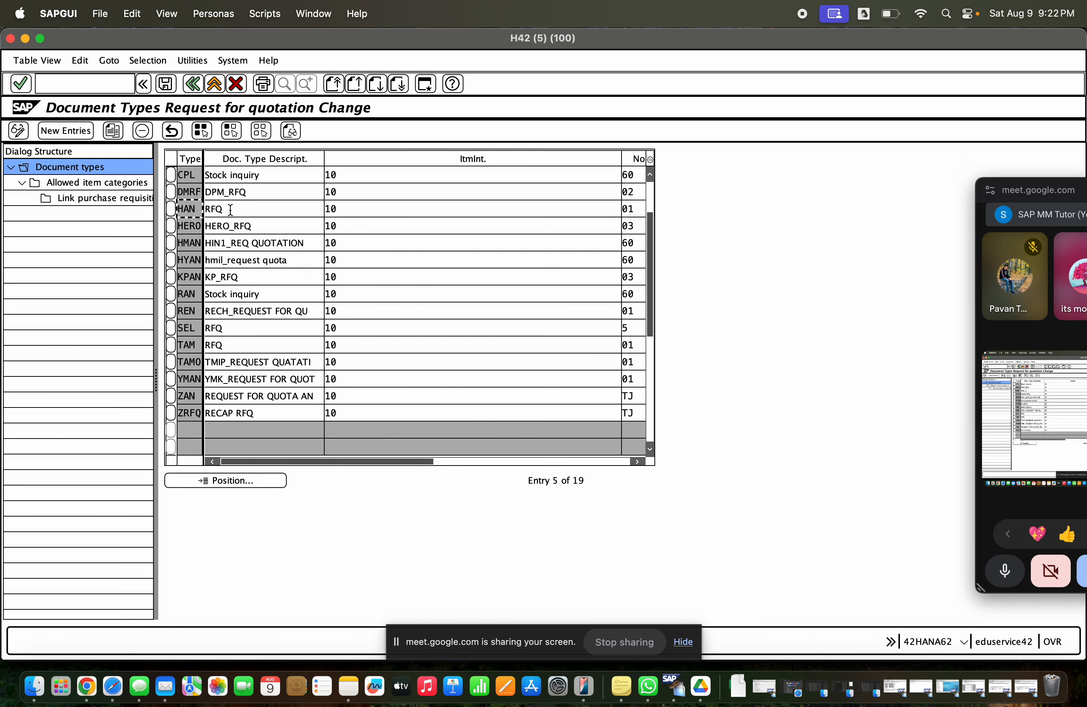
click(246, 192)
click(225, 211)
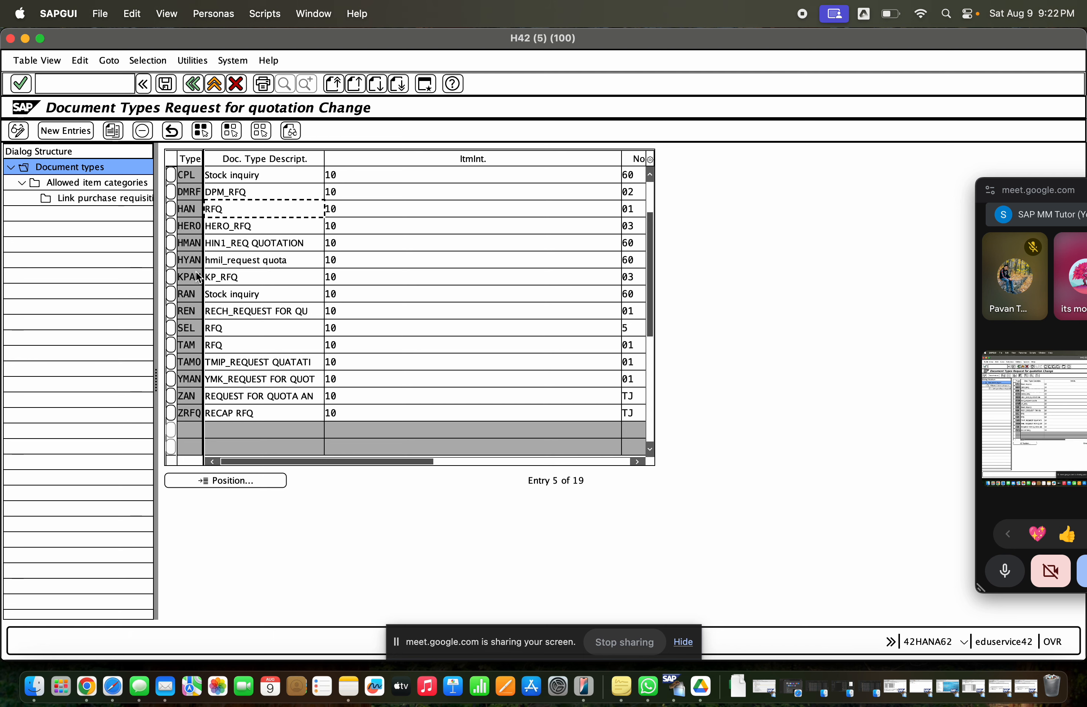
scroll(249, 308, down, 2)
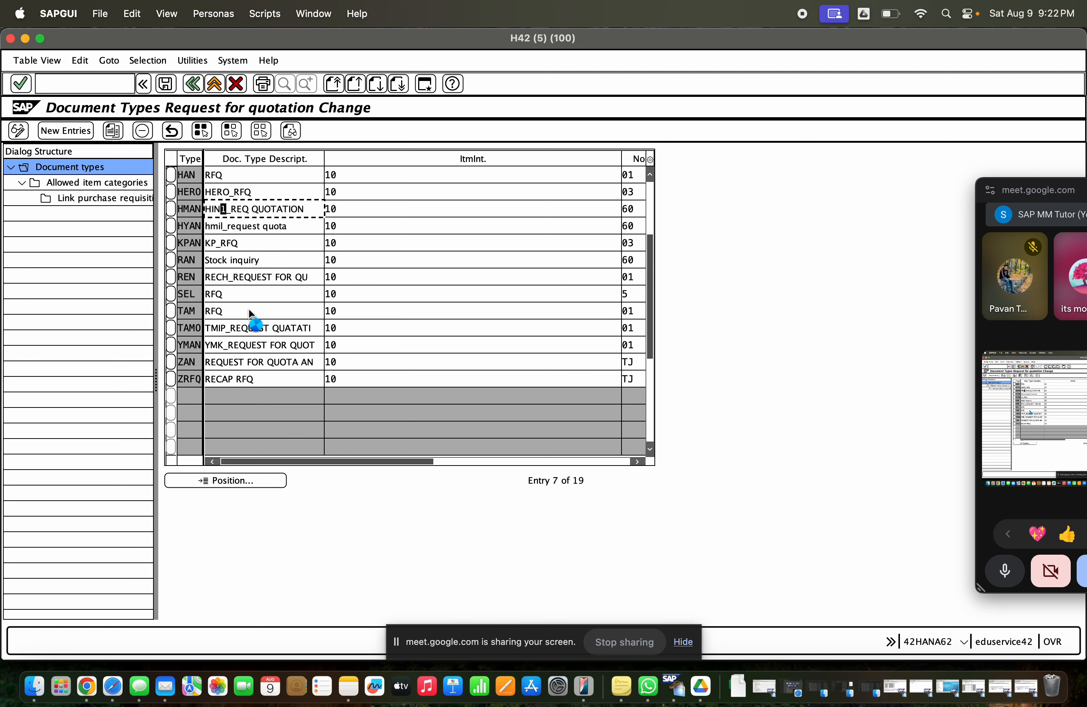
scroll(249, 309, down, 1)
scroll(218, 209, up, 3)
click(187, 90)
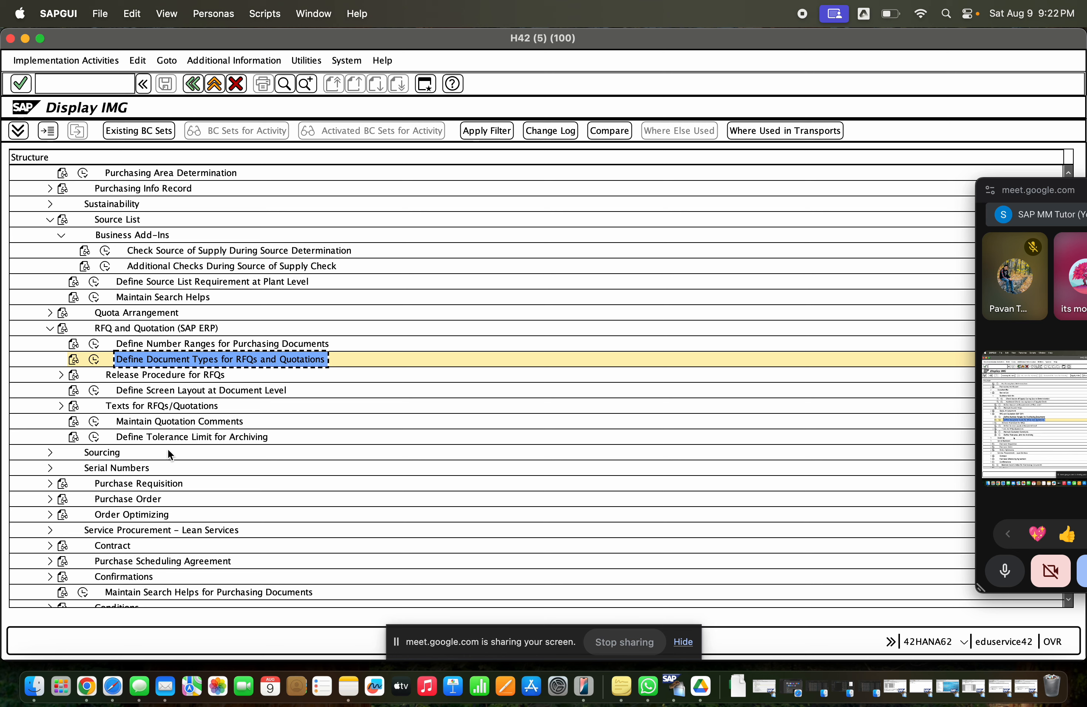
- Open Define Document Types for Purchase Requisitions in the IMG and position the list at document type NB
click(50, 328)
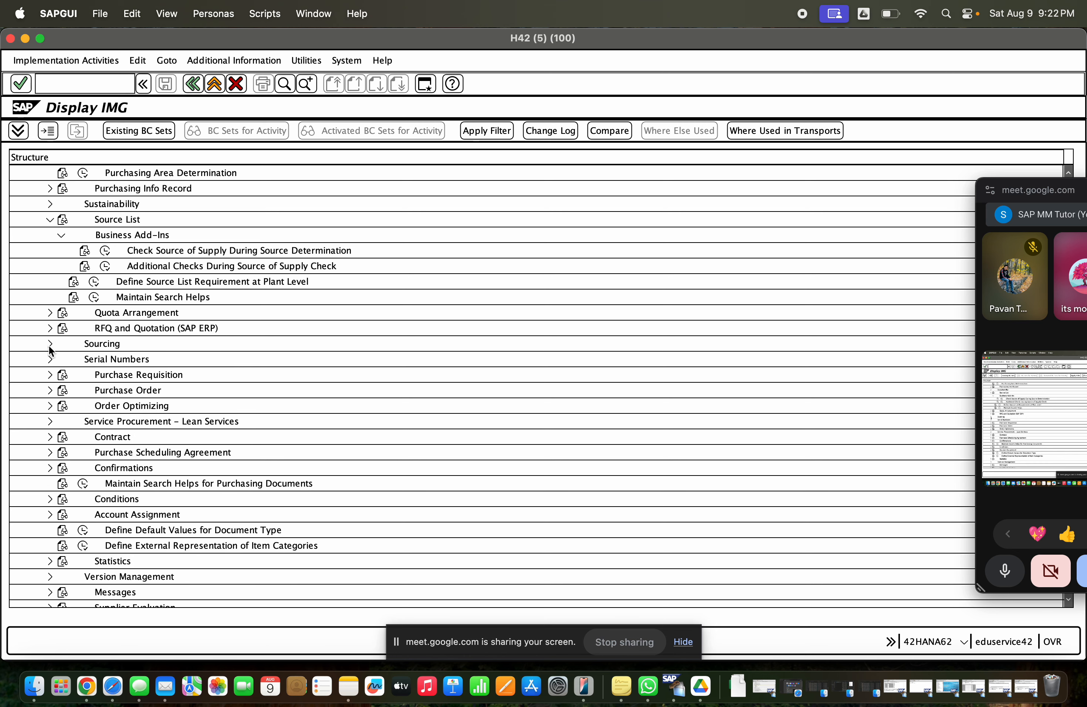
click(47, 377)
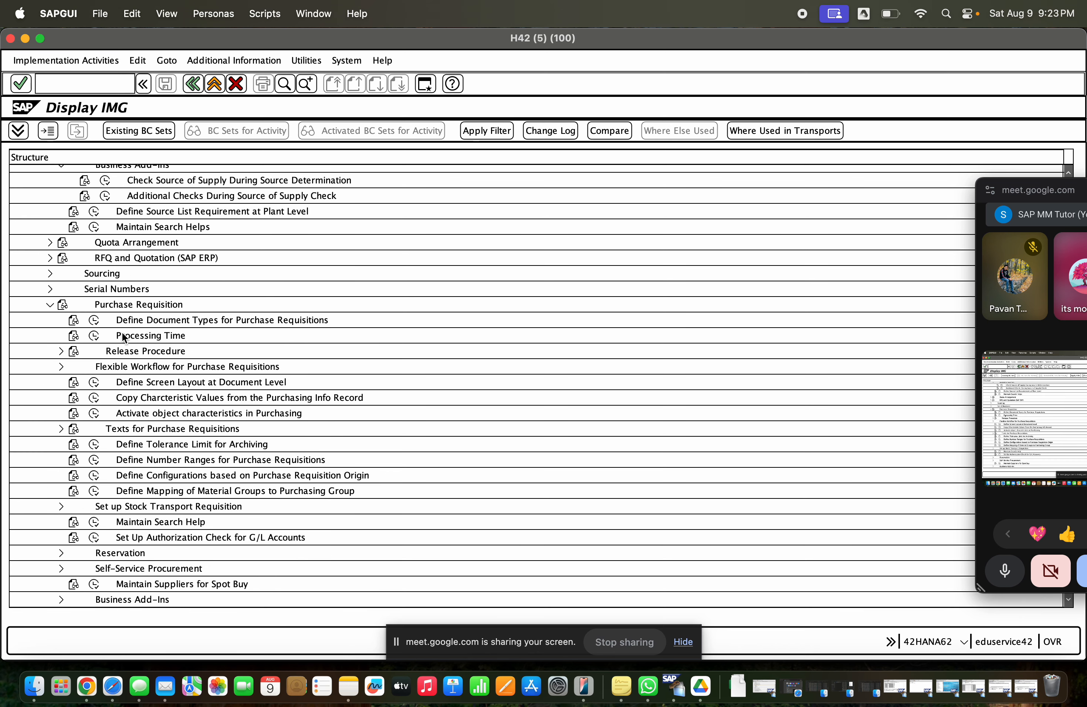
click(123, 320)
click(94, 321)
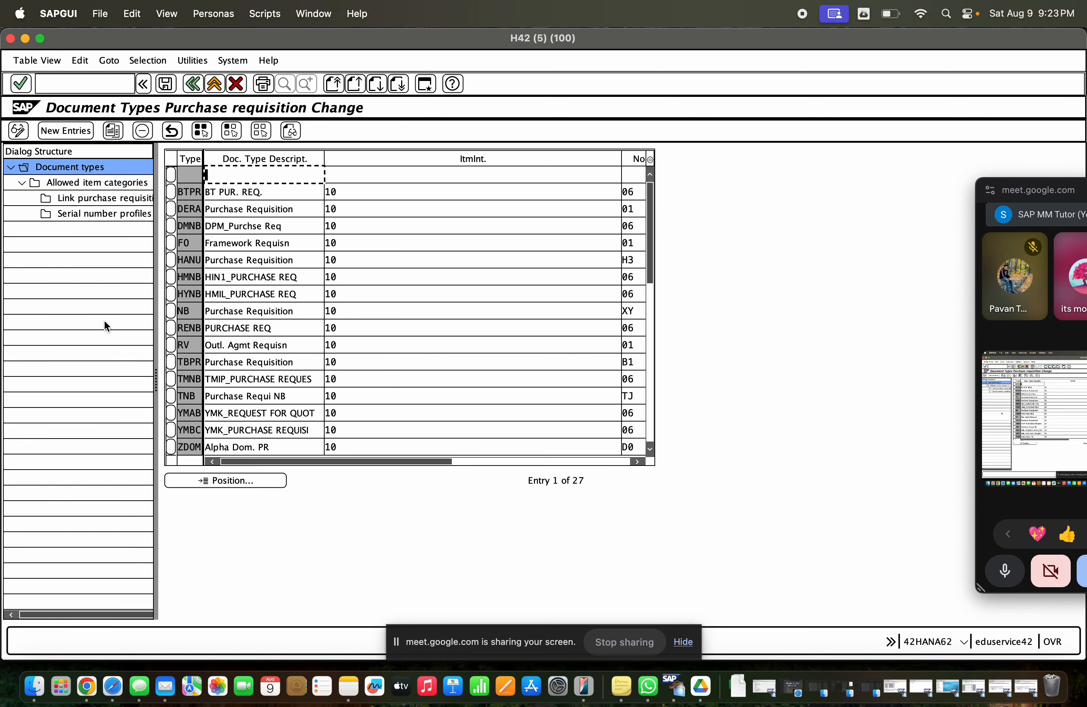
click(259, 480)
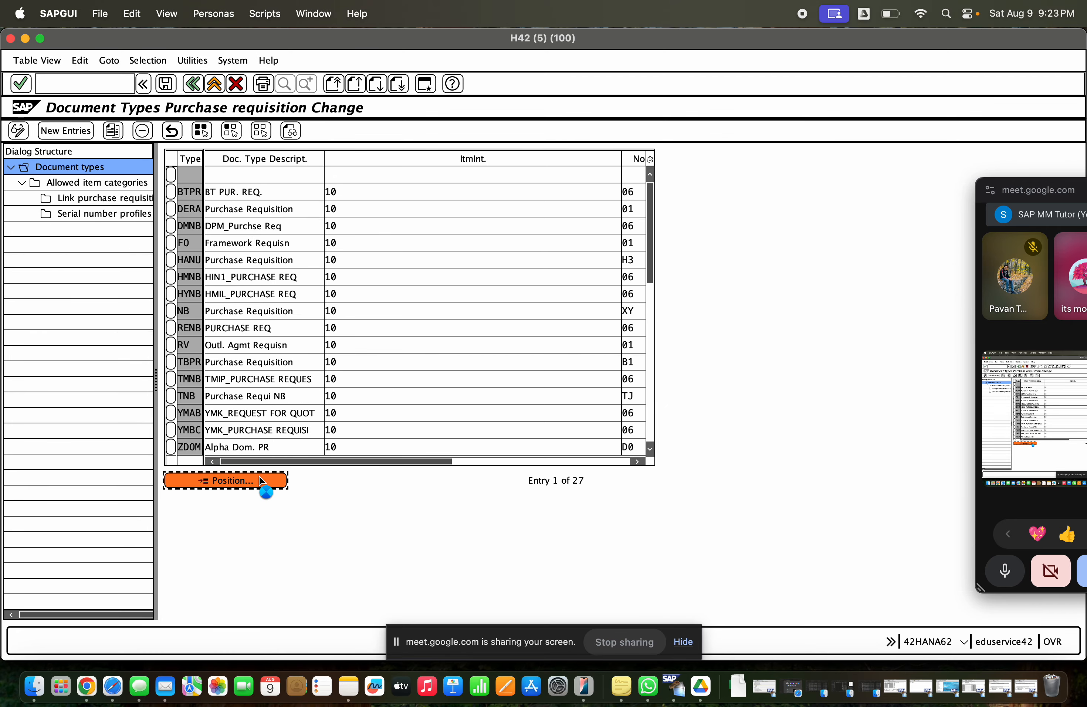
text(NB)
key(Return)
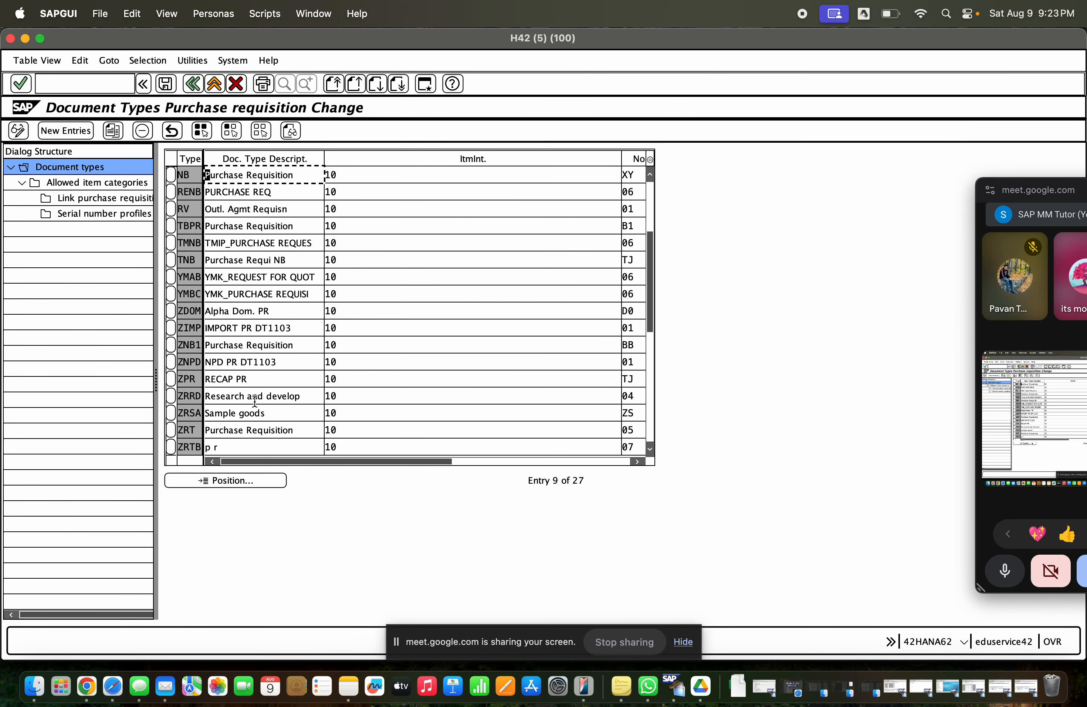
- Review the item interval, number range and field selection settings of purchase requisition type NB
click(335, 174)
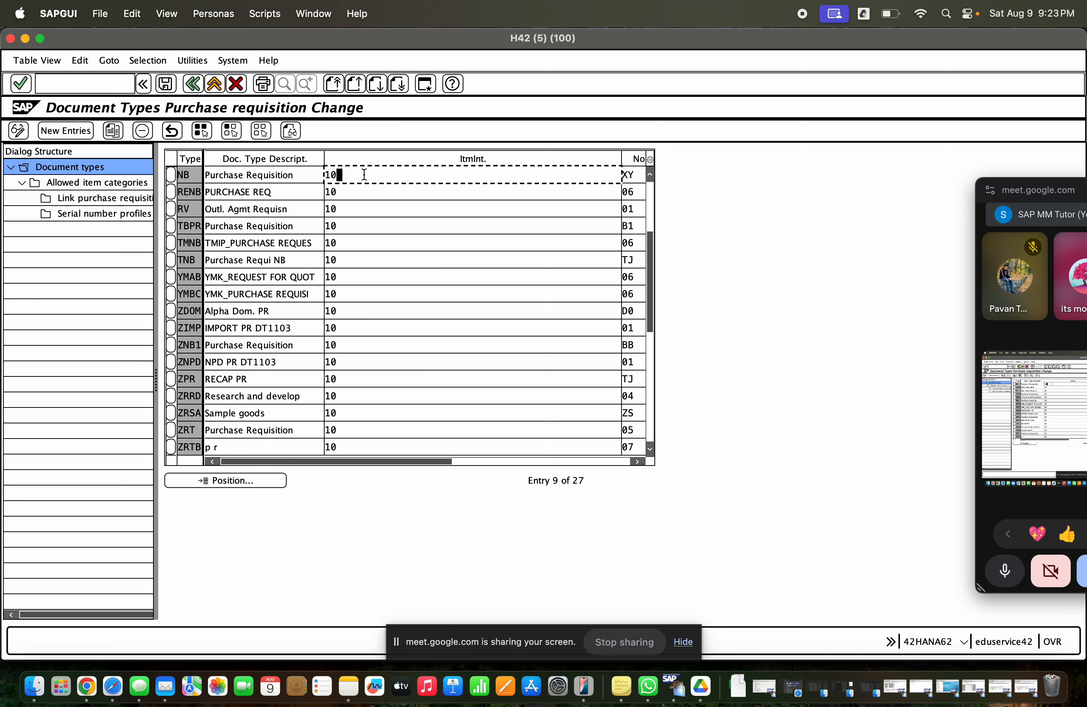
click(637, 461)
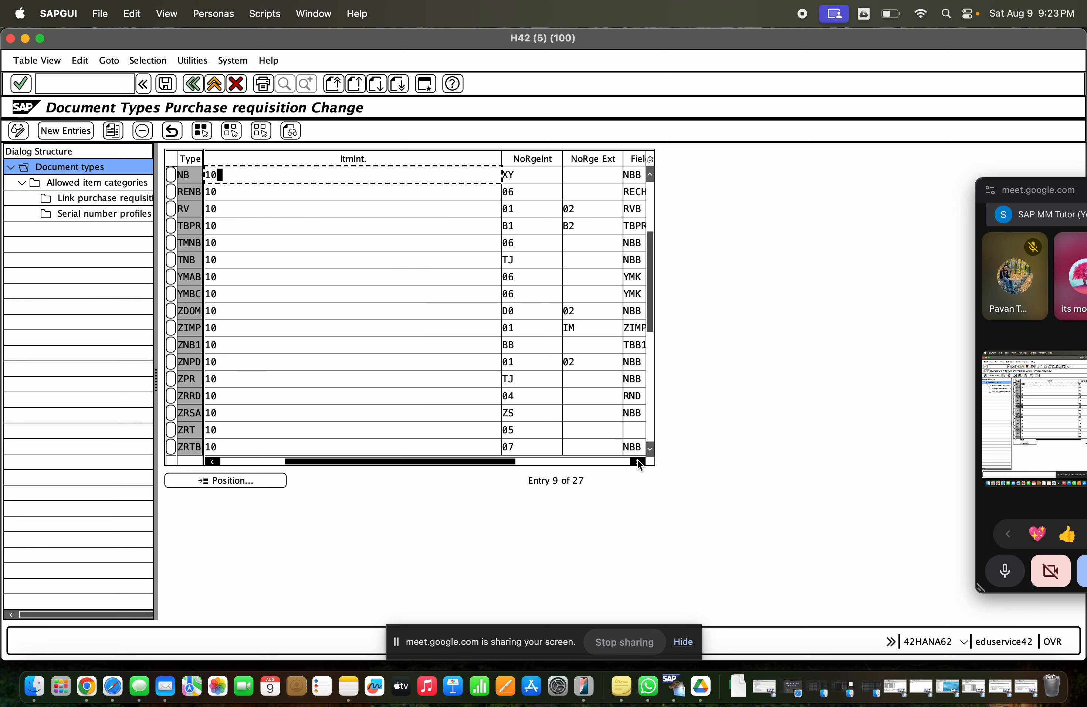
click(637, 461)
click(356, 175)
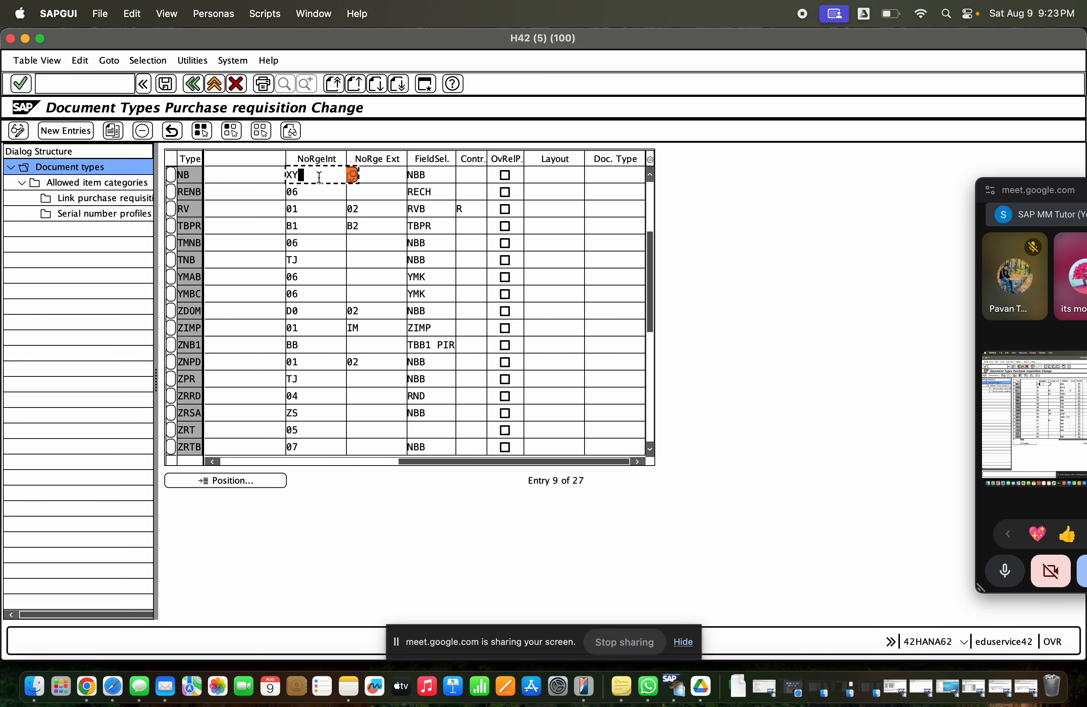
click(434, 174)
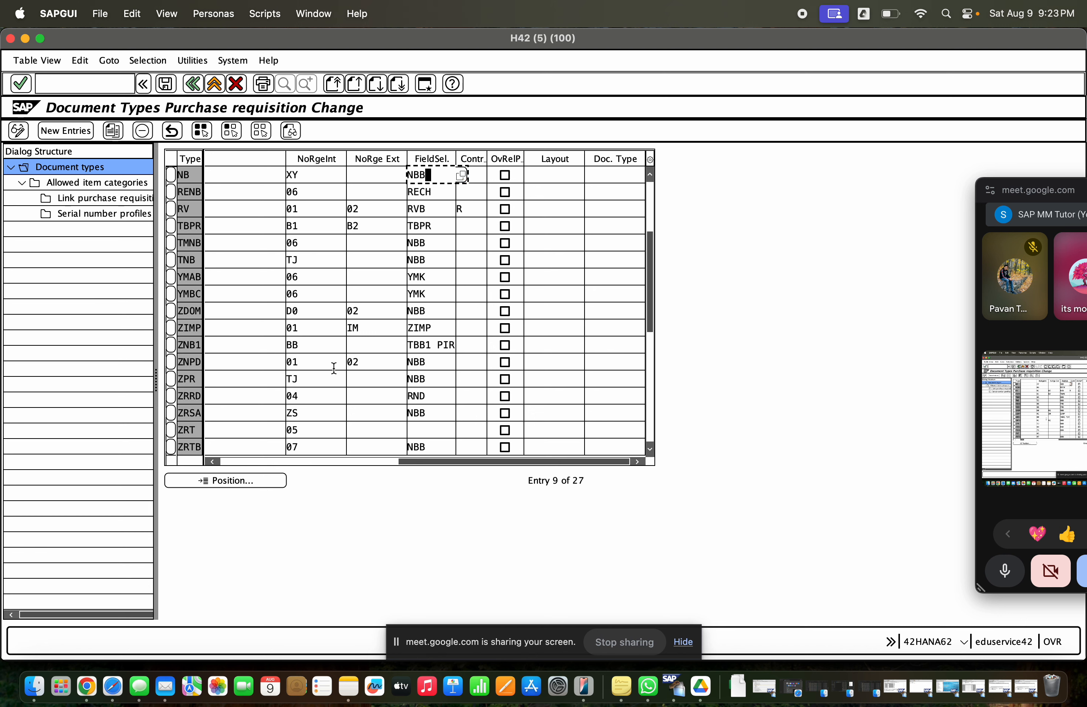
click(322, 462)
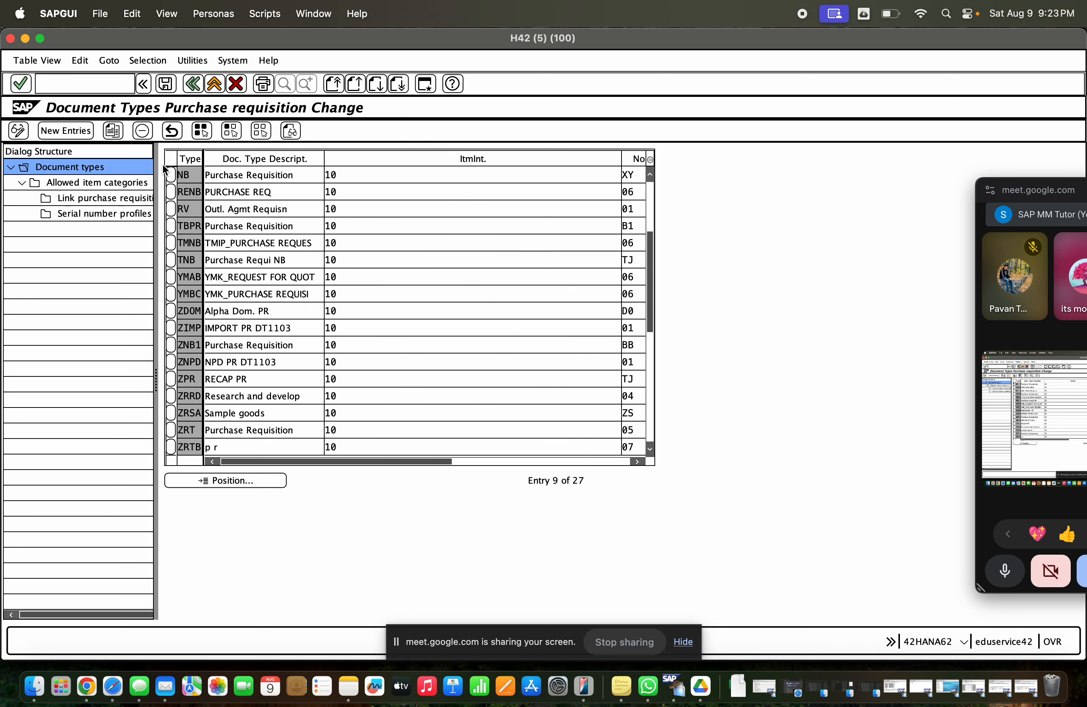
- Display the linked purchasing document types for requisition type NB, and return to the document types list
click(171, 174)
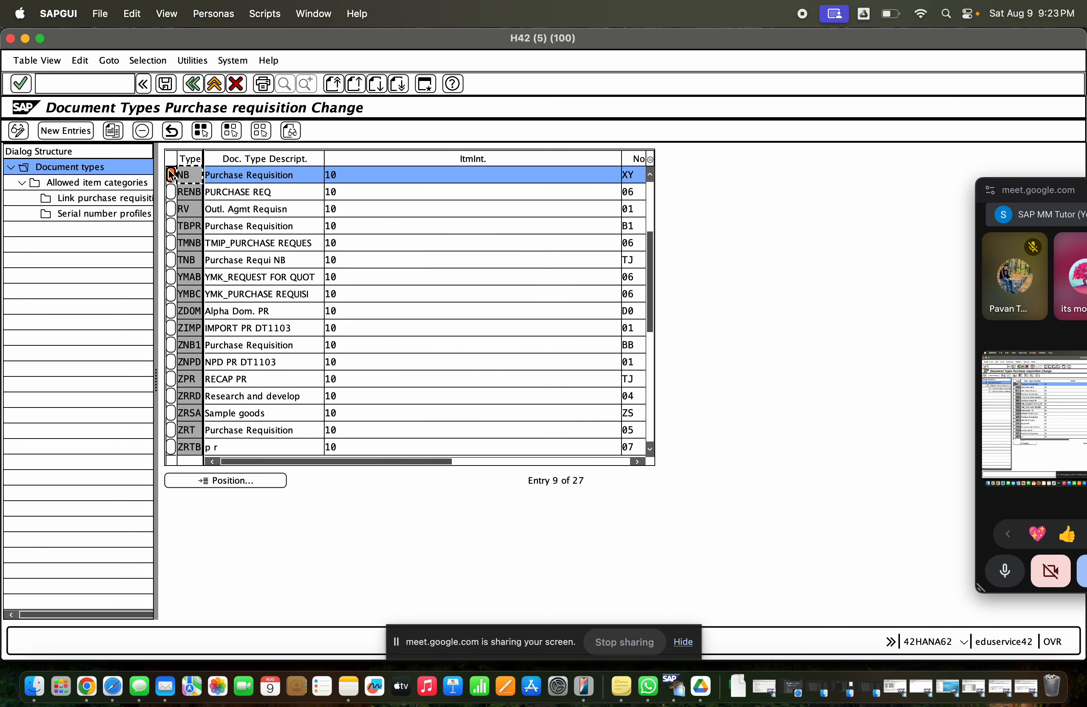
click(105, 197)
click(105, 198)
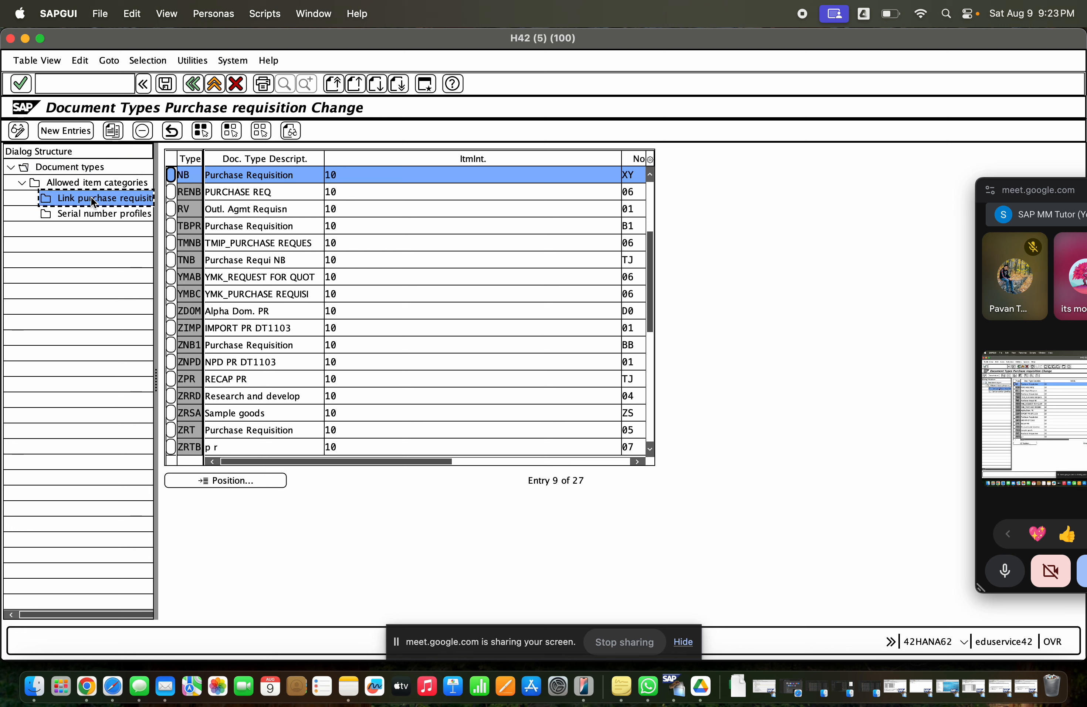
double_click(138, 198)
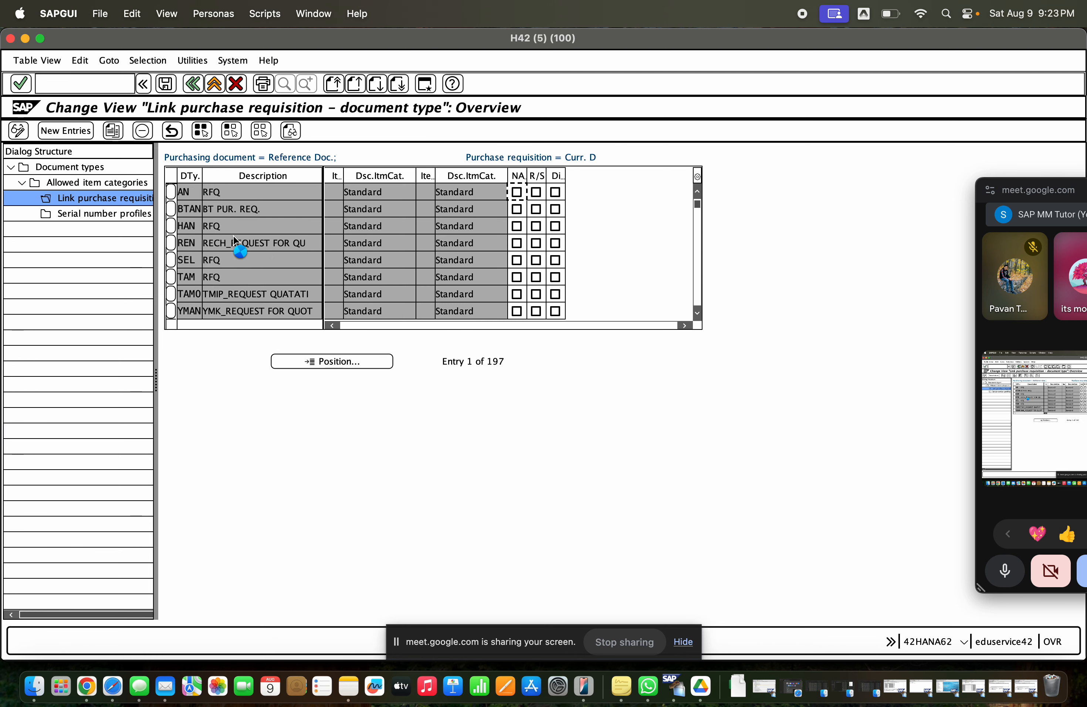
scroll(232, 235, down, 2)
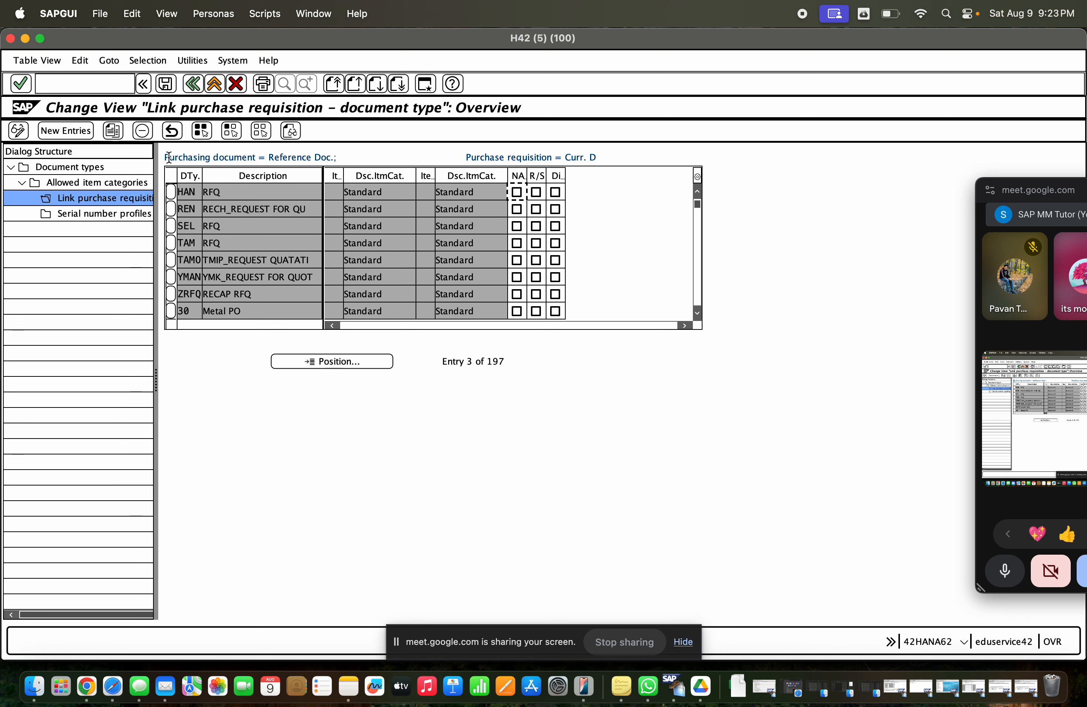
click(191, 87)
click(171, 210)
click(195, 88)
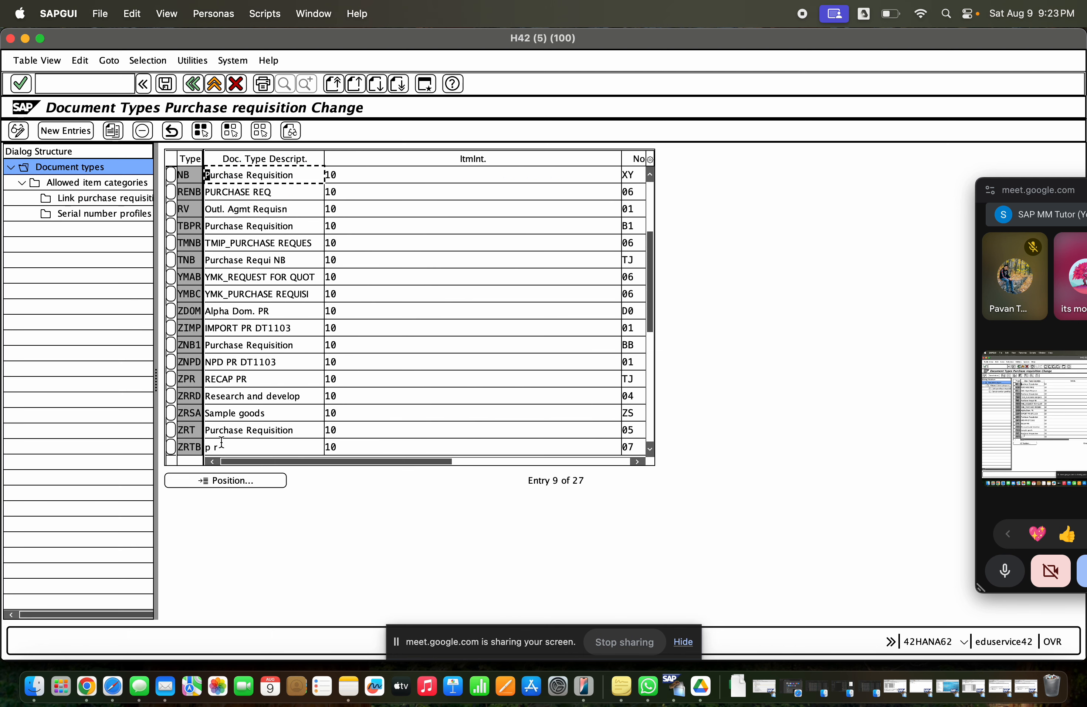
- Copy requisition document type NB as ZZN with the description TEST, including all dependent entries
click(228, 480)
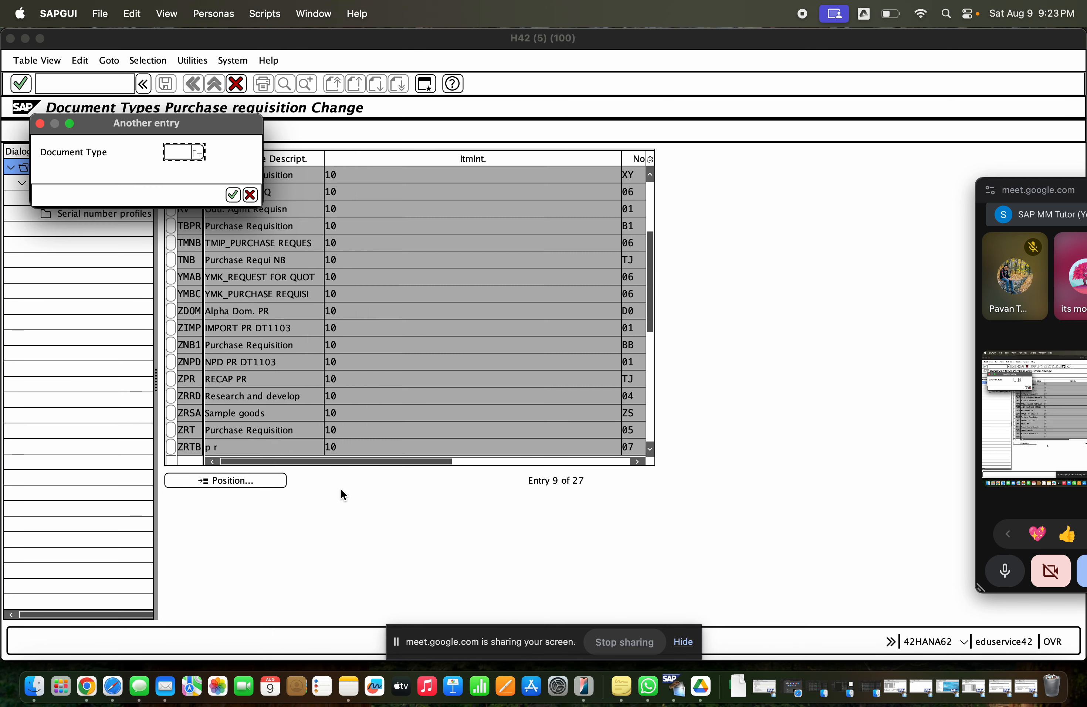
key(Escape)
click(175, 173)
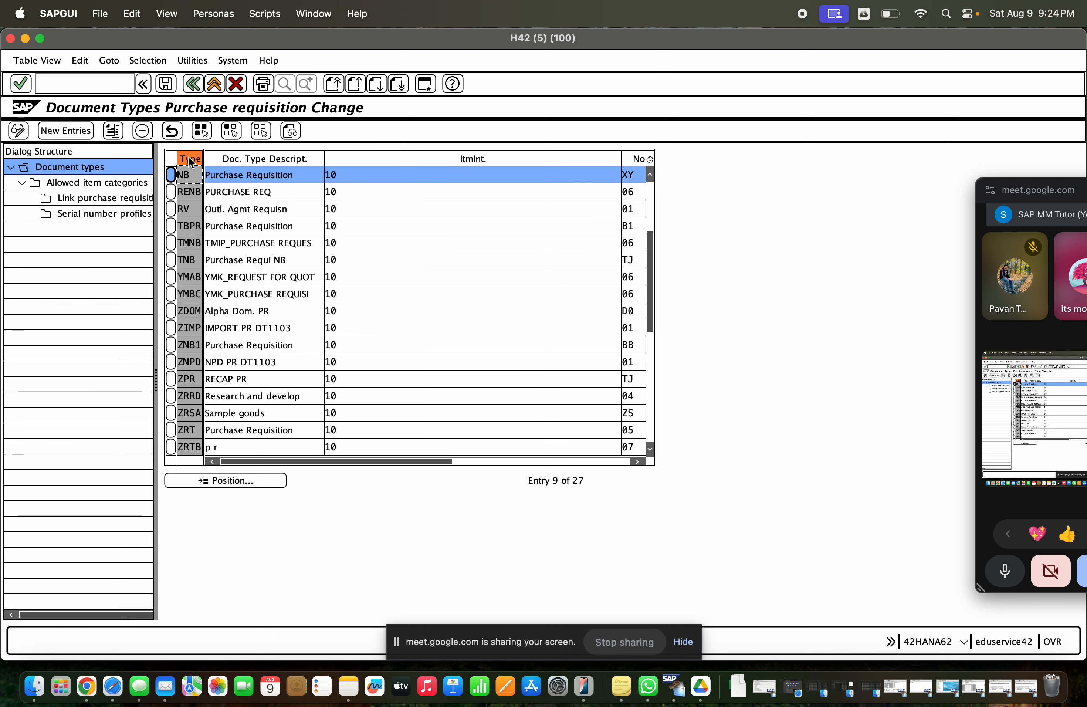
click(113, 131)
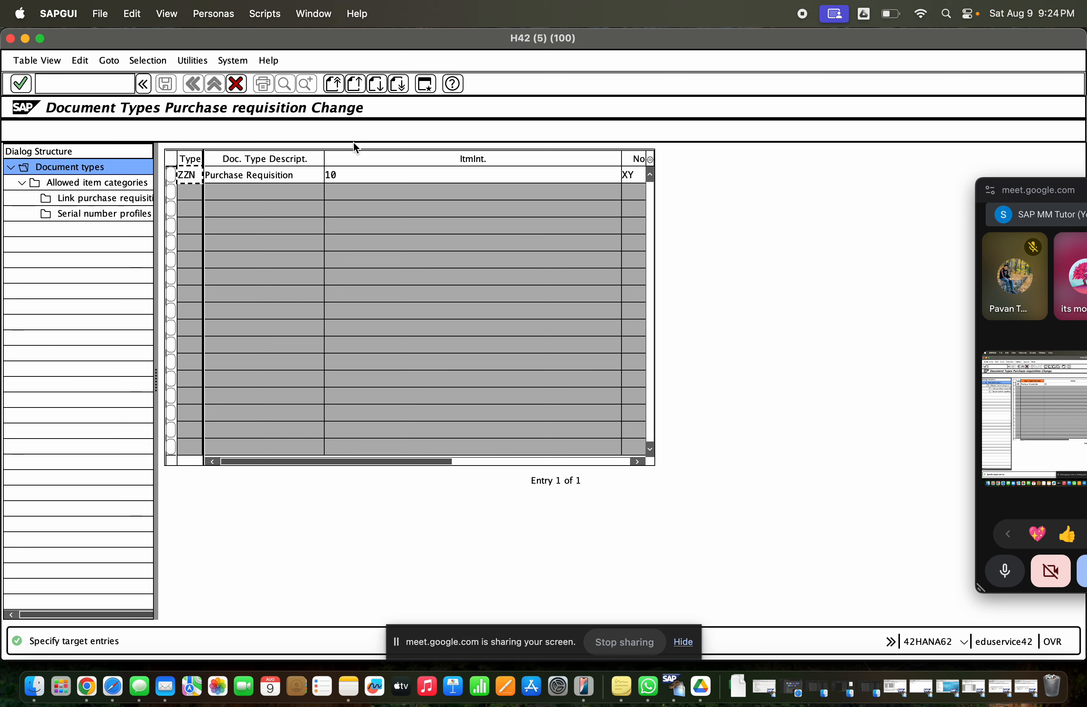
click(209, 175)
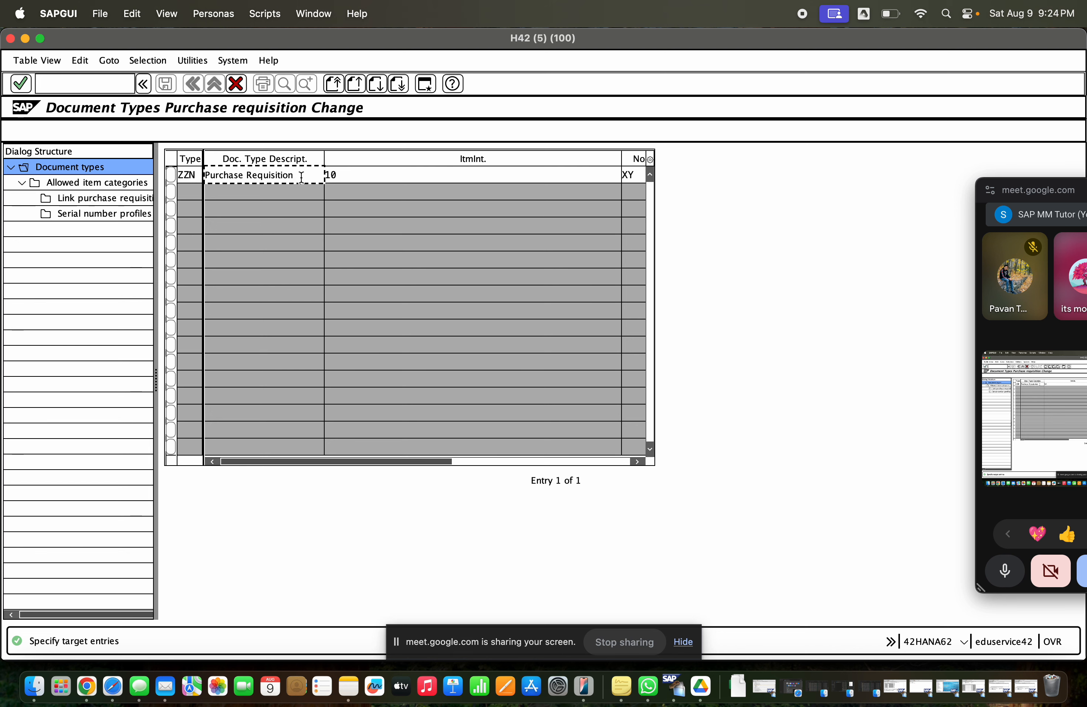
drag(301, 178, 198, 177)
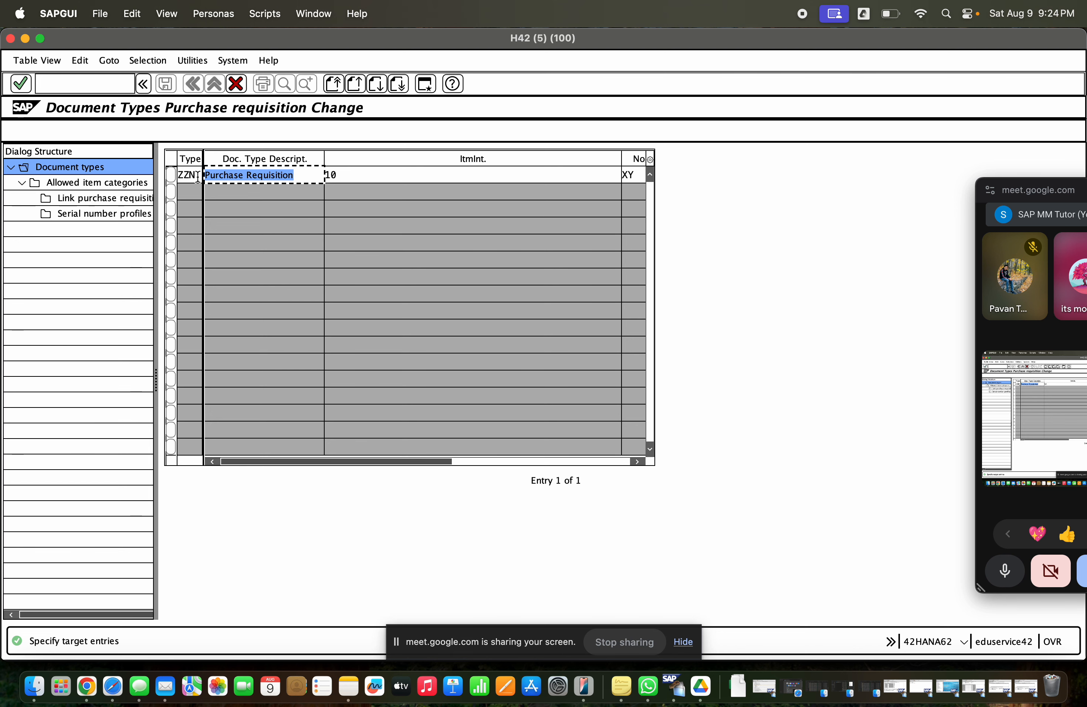
text(TEST)
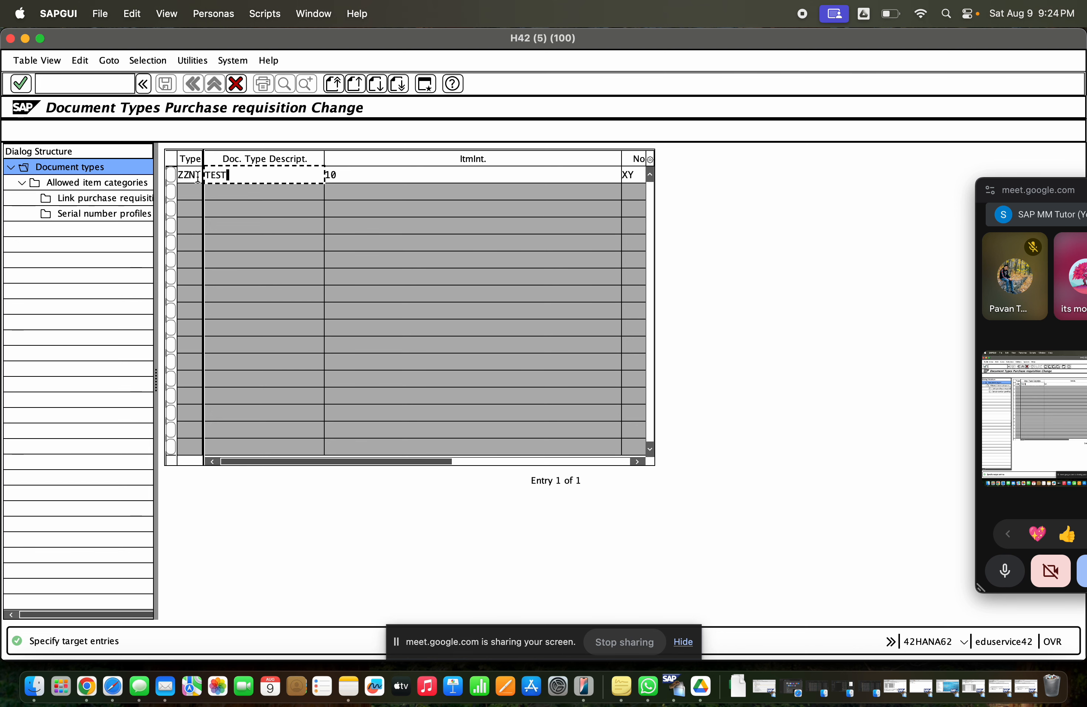
key(Return)
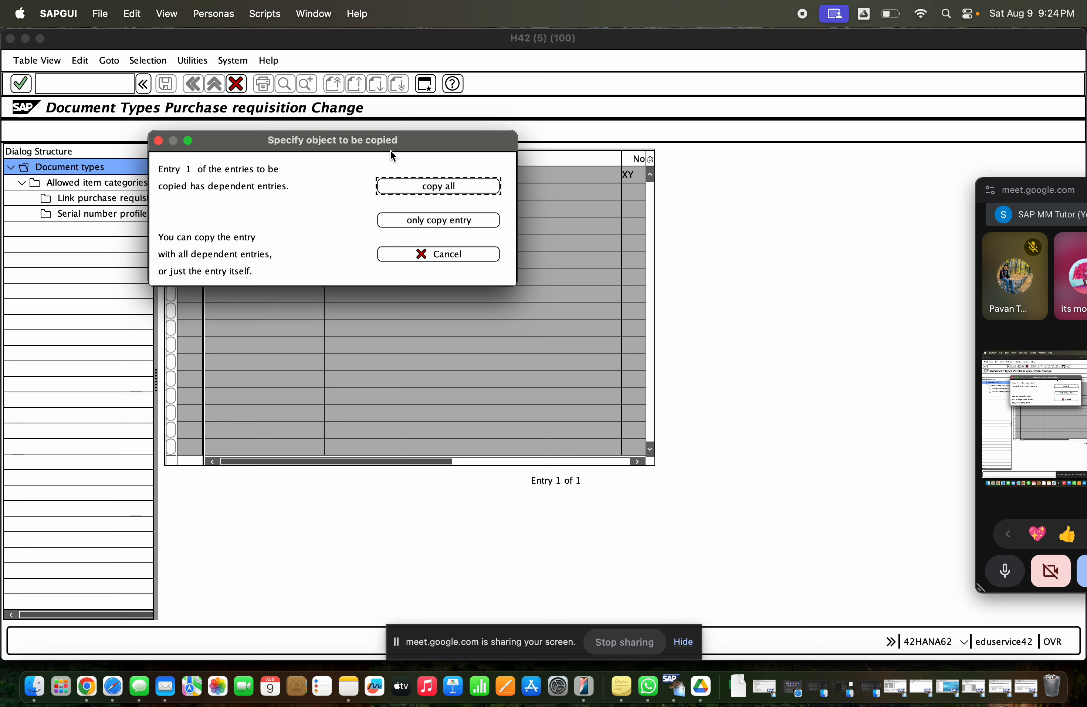
click(430, 186)
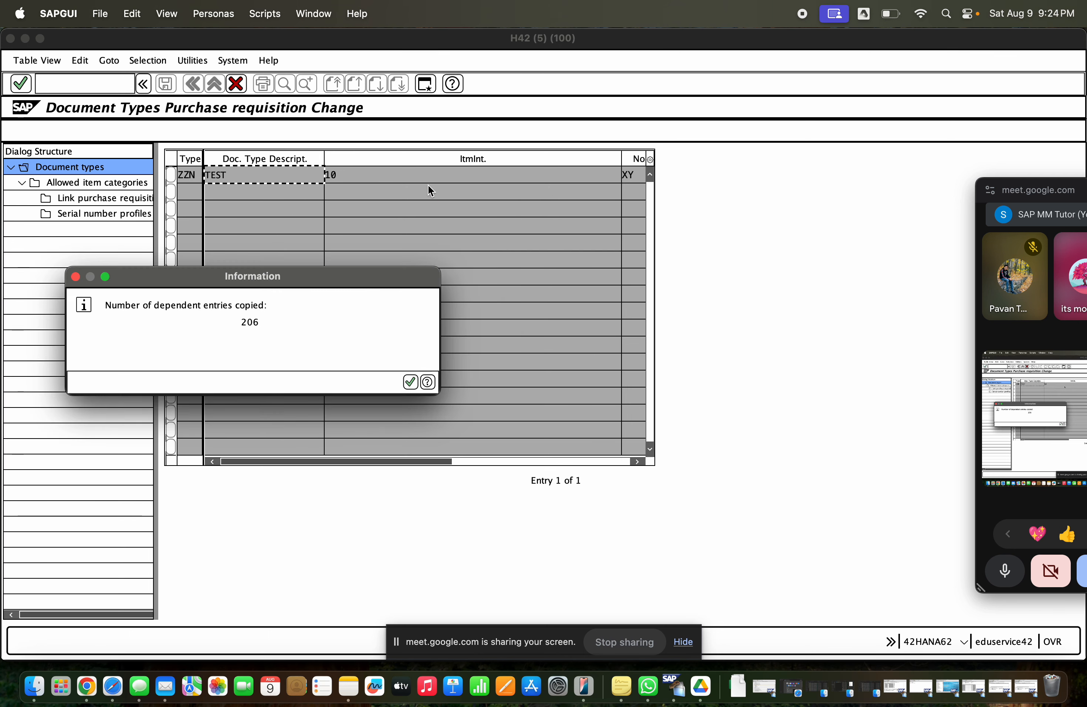
click(410, 382)
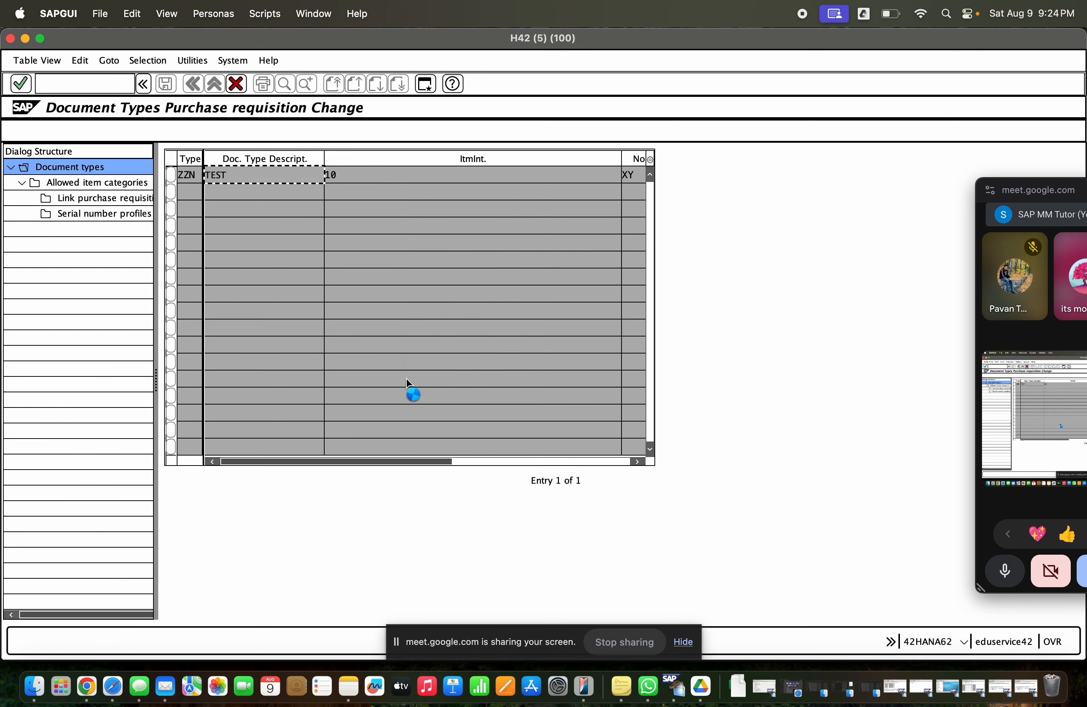
- Save the copied document type ZZN under customizing request H42K901525 and return to the IMG structure
click(166, 84)
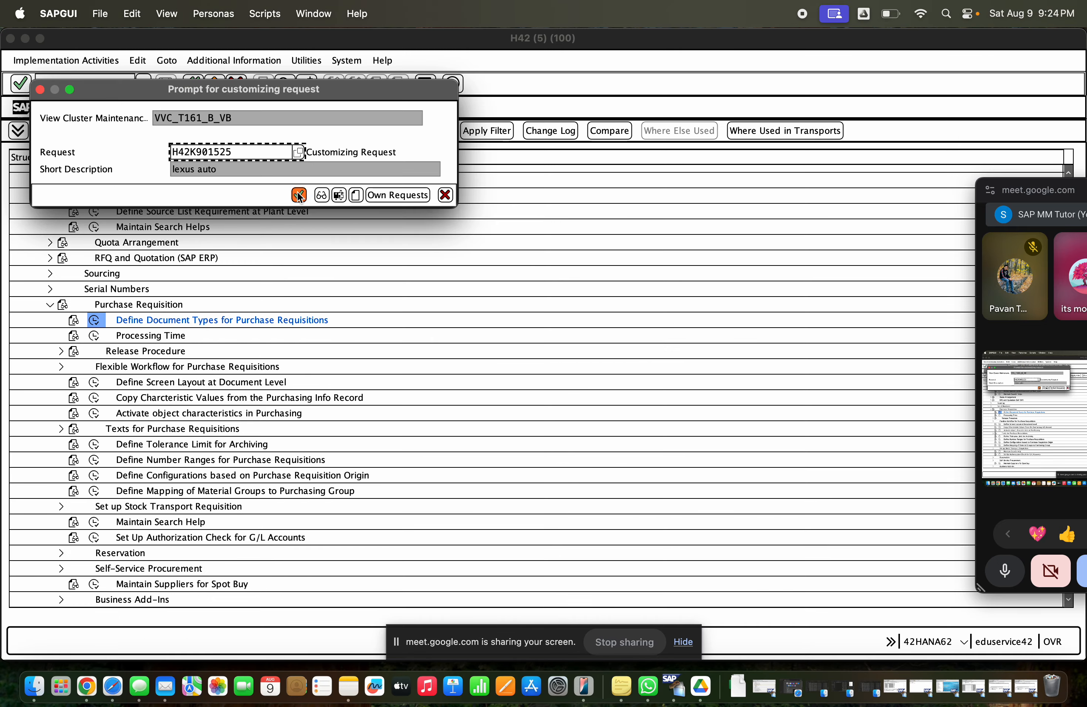
click(299, 195)
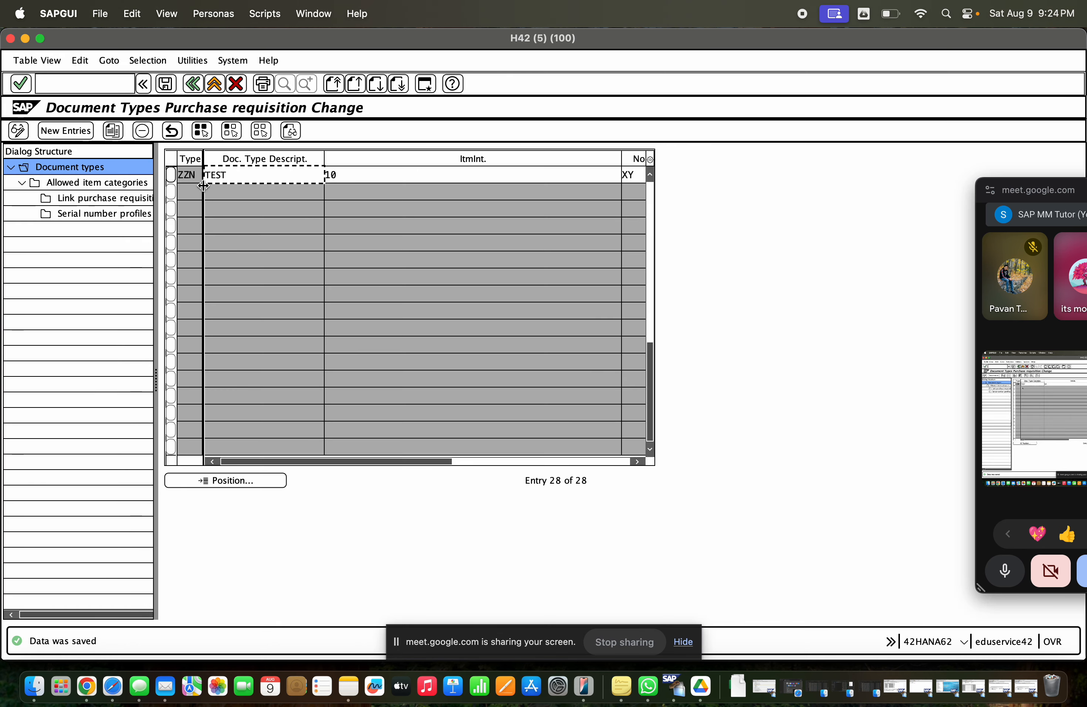
click(189, 177)
click(195, 85)
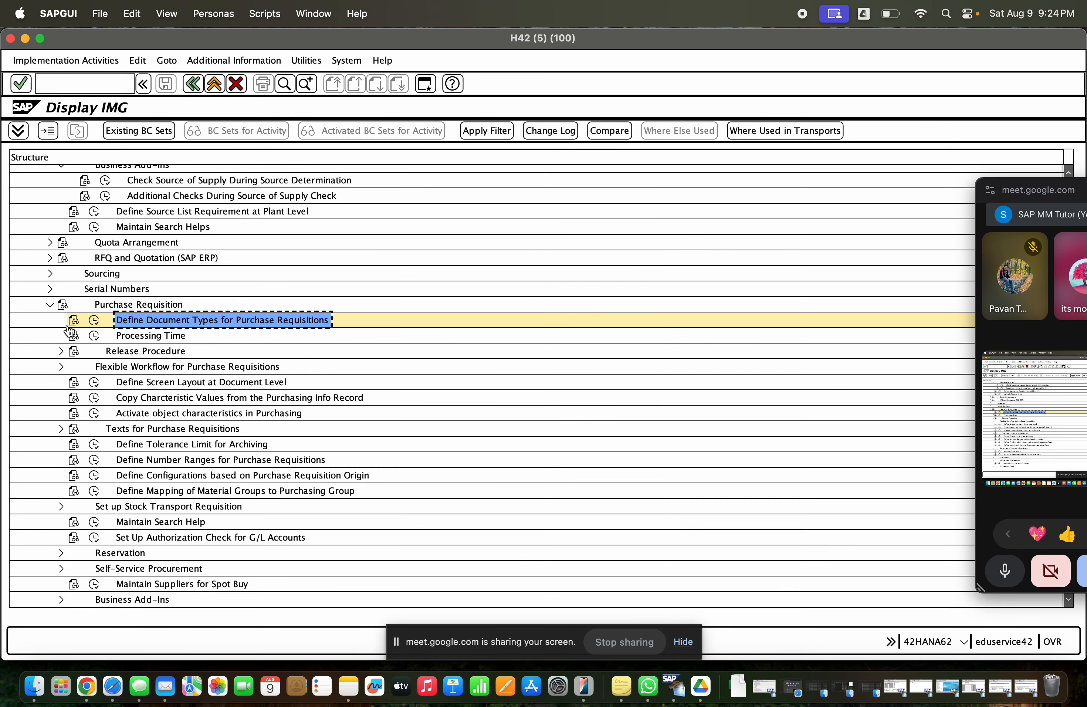
- Open Define Document Types for Purchase Orders in the IMG and position the list at document type NB
click(51, 304)
click(50, 320)
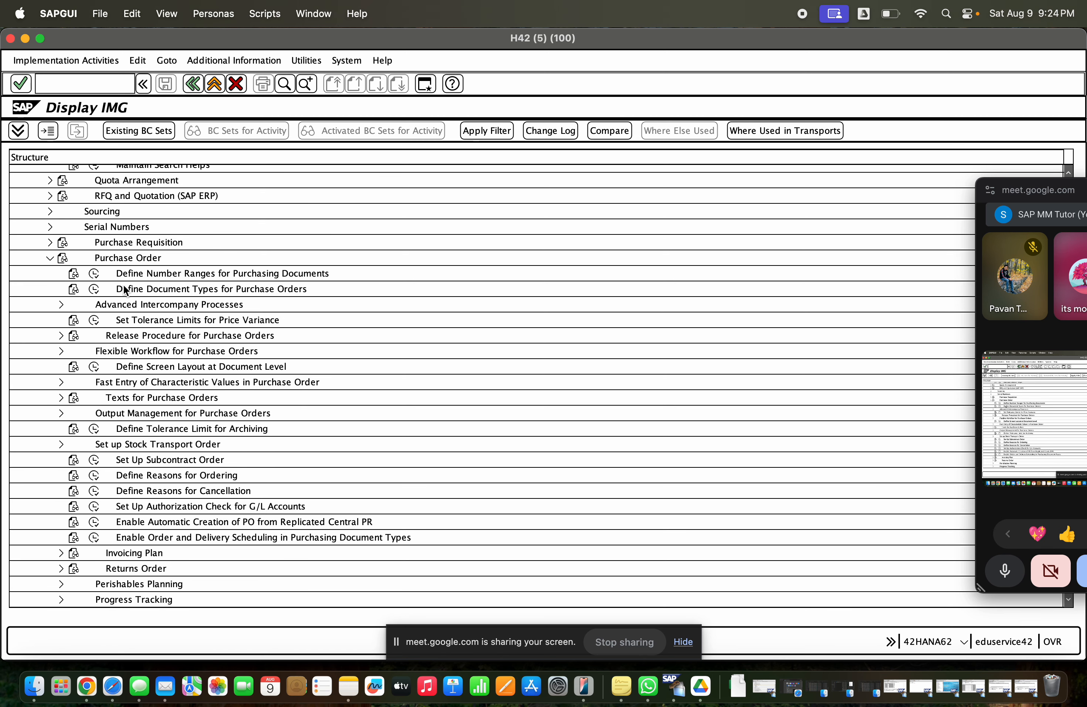
click(94, 289)
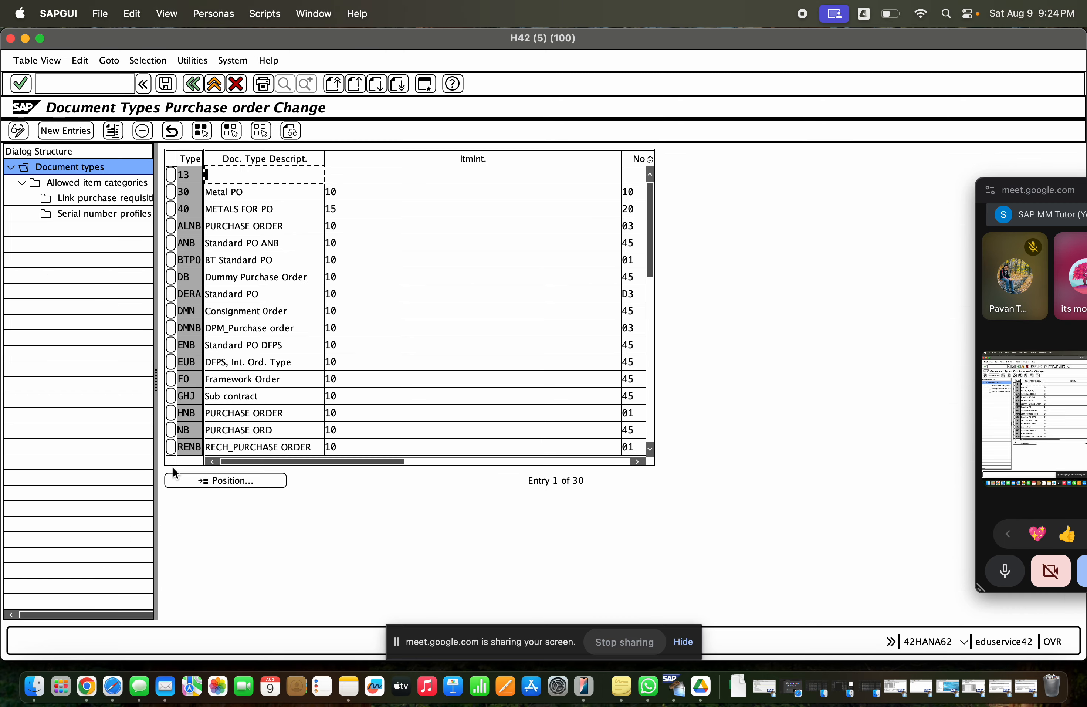
click(211, 481)
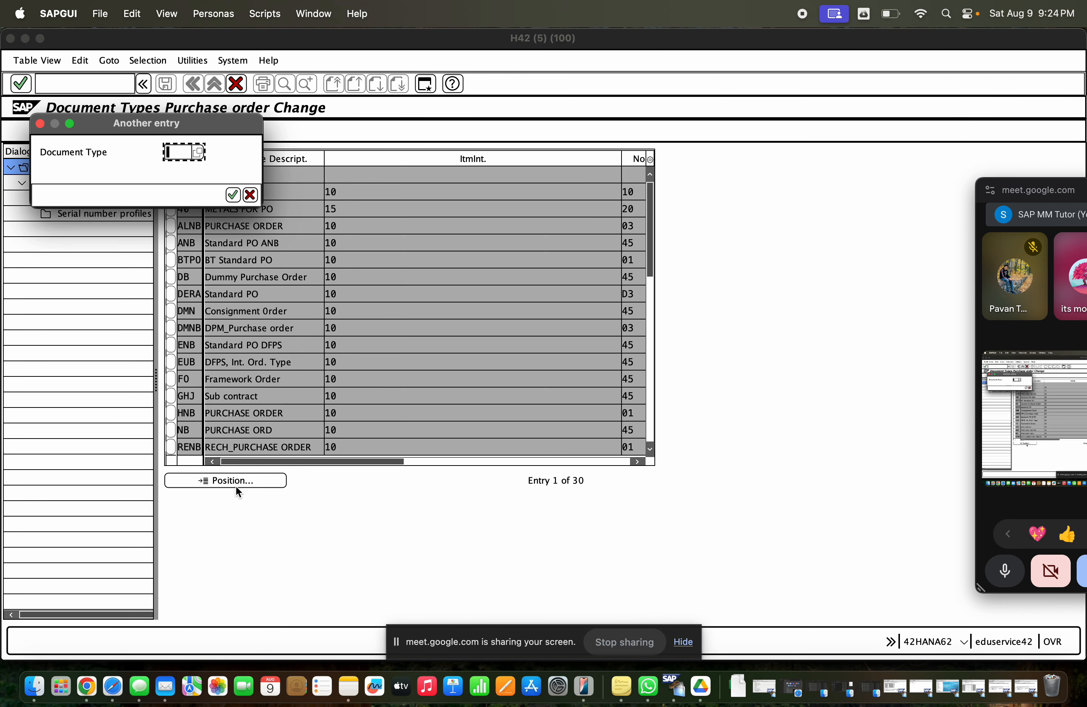
text(NB)
key(Return)
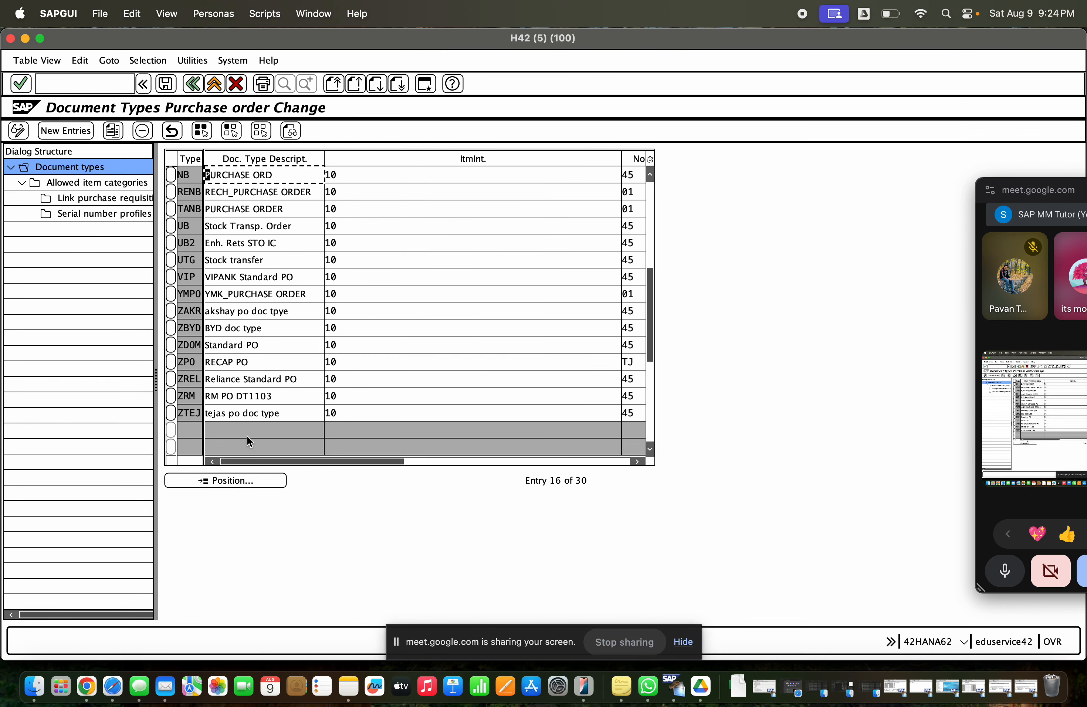
- Open the purchase requisition links of purchase order document type NB and position the list at requisition type ZZN
click(170, 175)
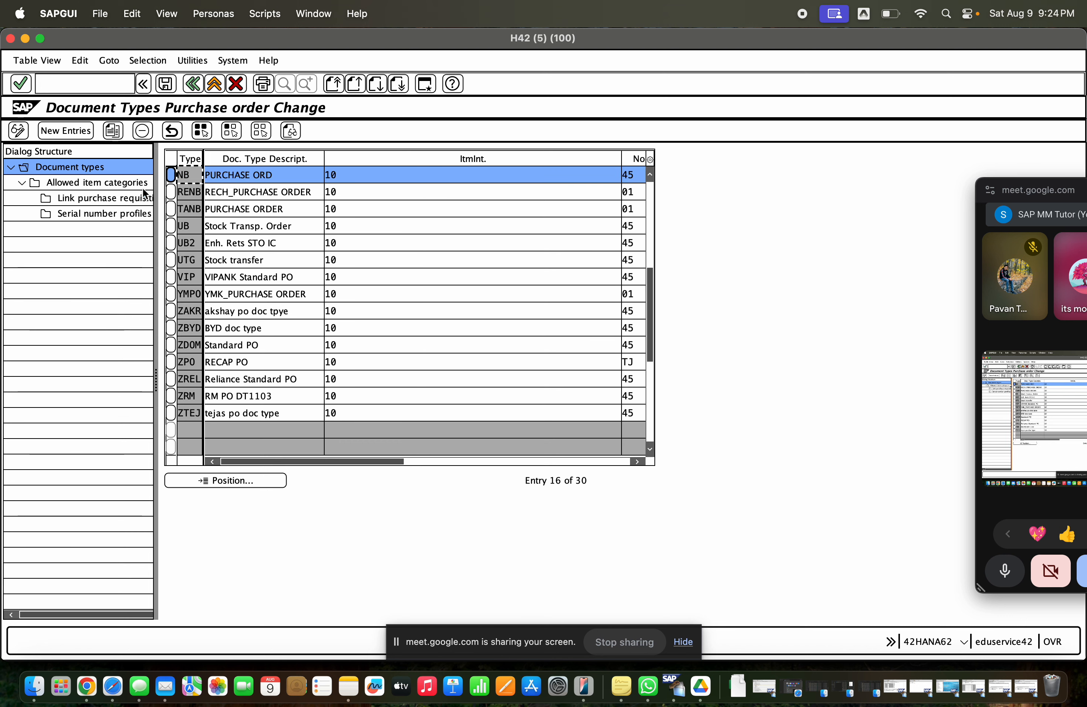
double_click(92, 195)
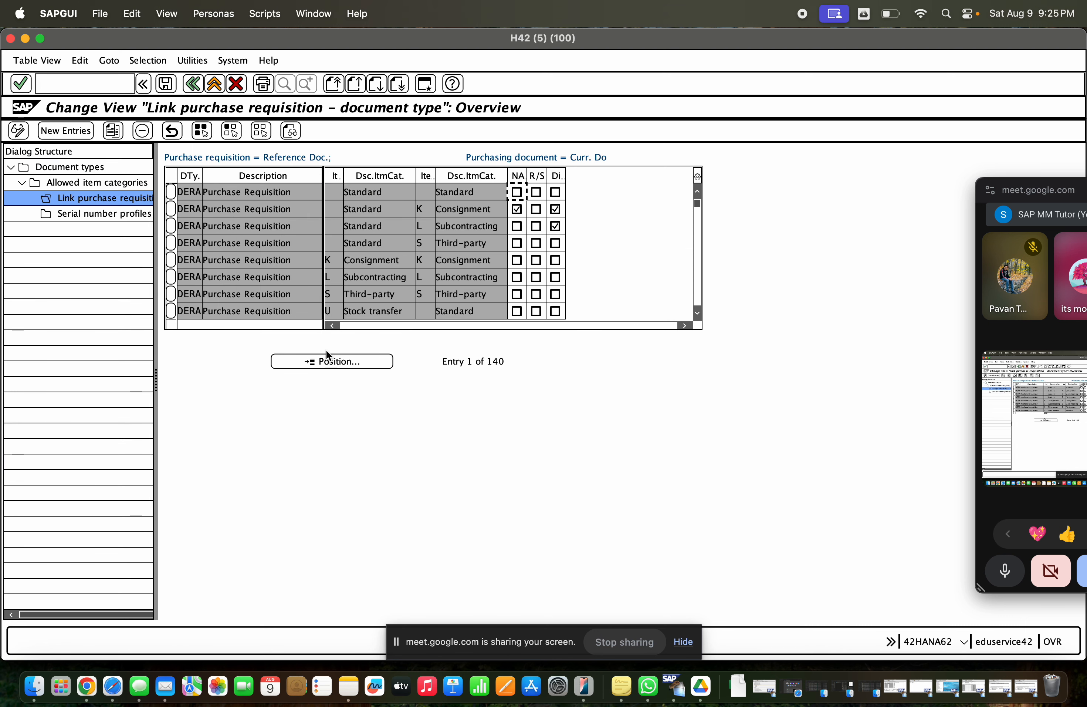
click(323, 362)
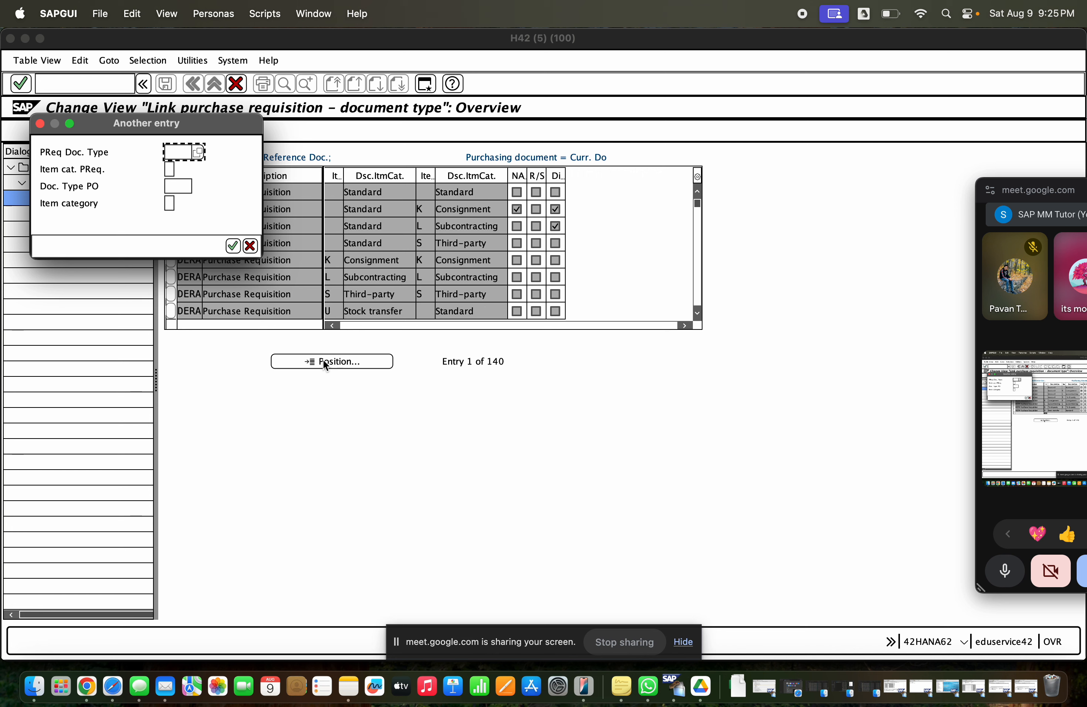
text(ZZN)
key(Return)
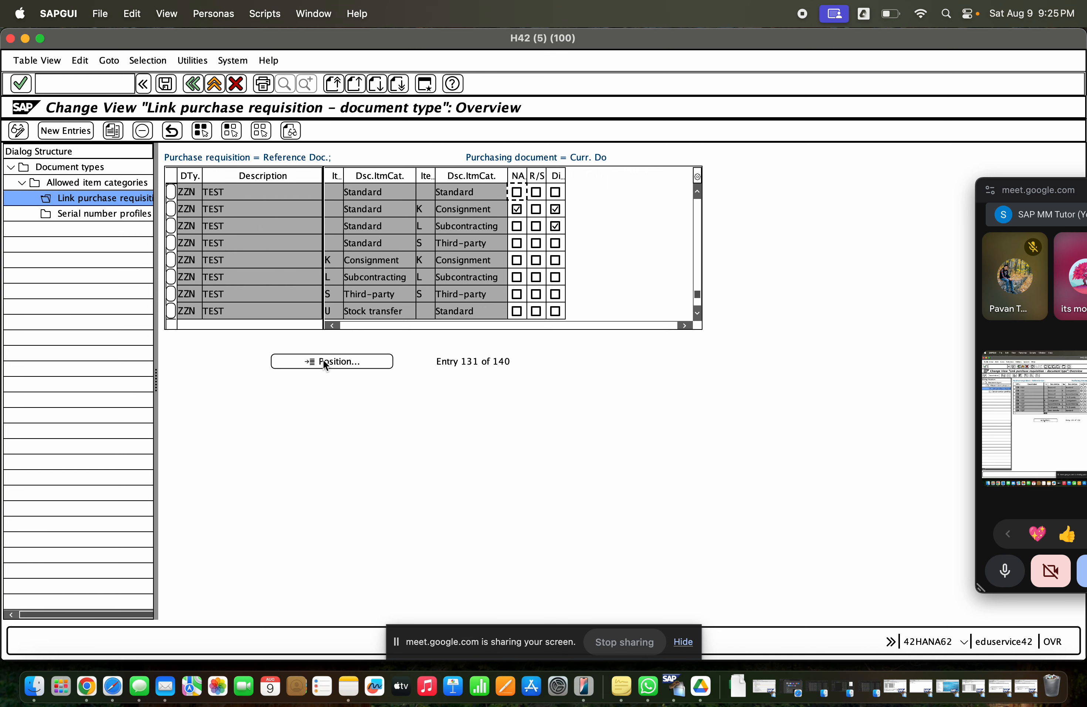
- Delete all link entries for requisition type ZZN, from the Standard item categories through Service and Stock prov.by customer
click(229, 193)
click(171, 192)
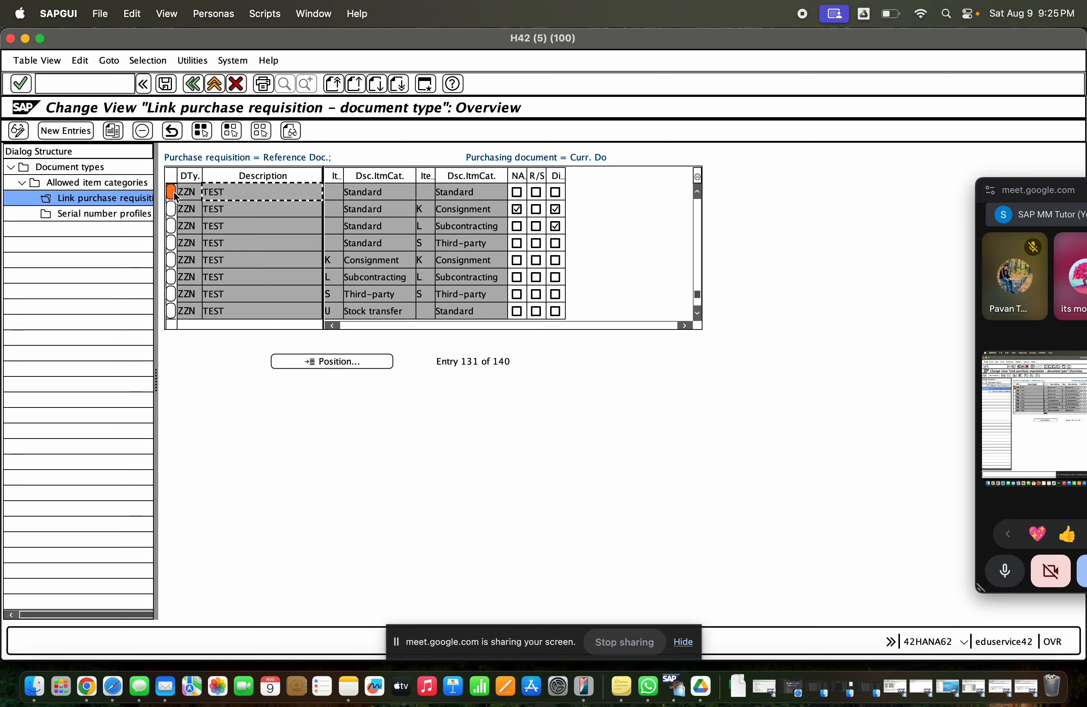
click(171, 192)
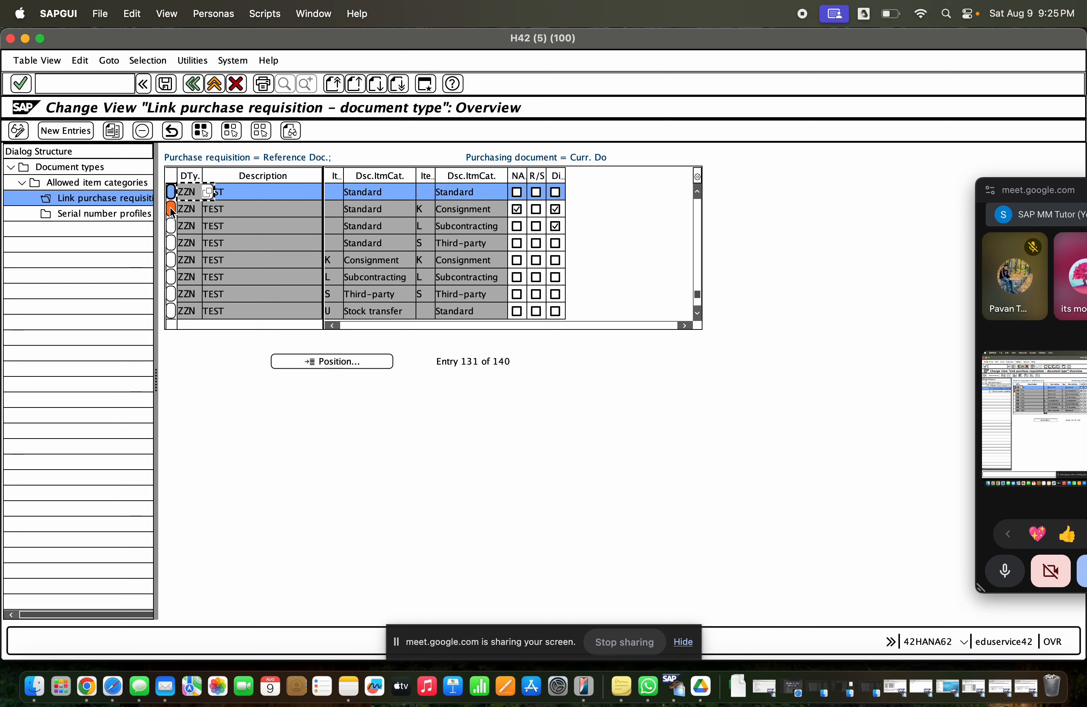
click(171, 209)
click(171, 226)
click(171, 243)
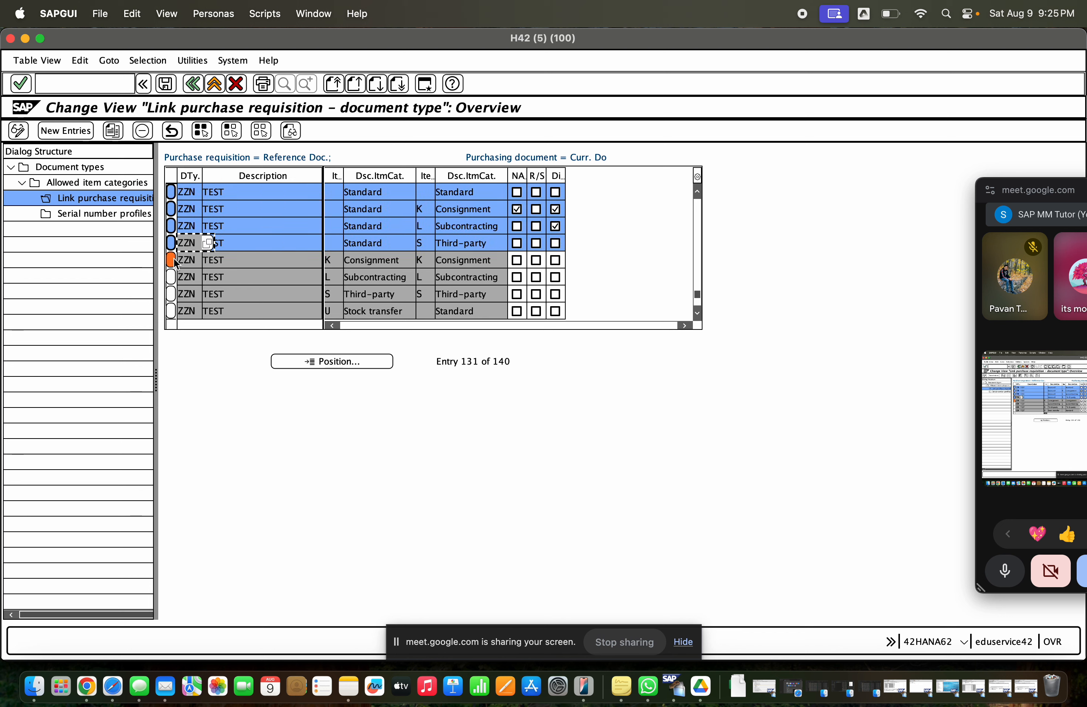
click(171, 260)
click(171, 277)
click(171, 294)
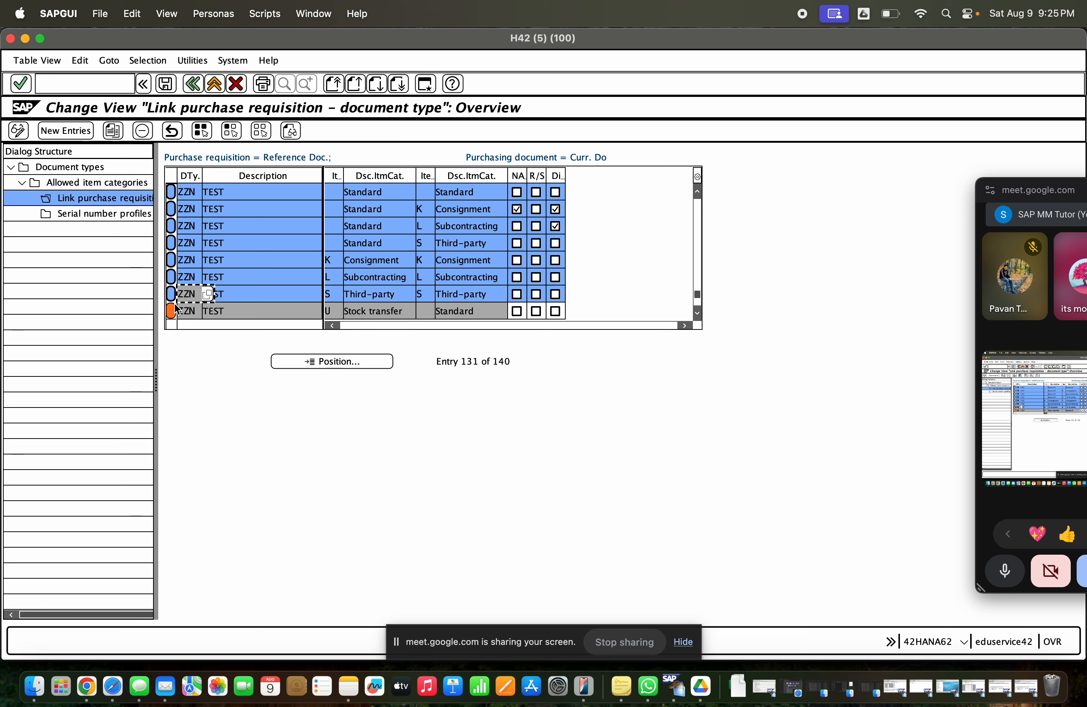
click(171, 311)
scroll(232, 259, down, 1)
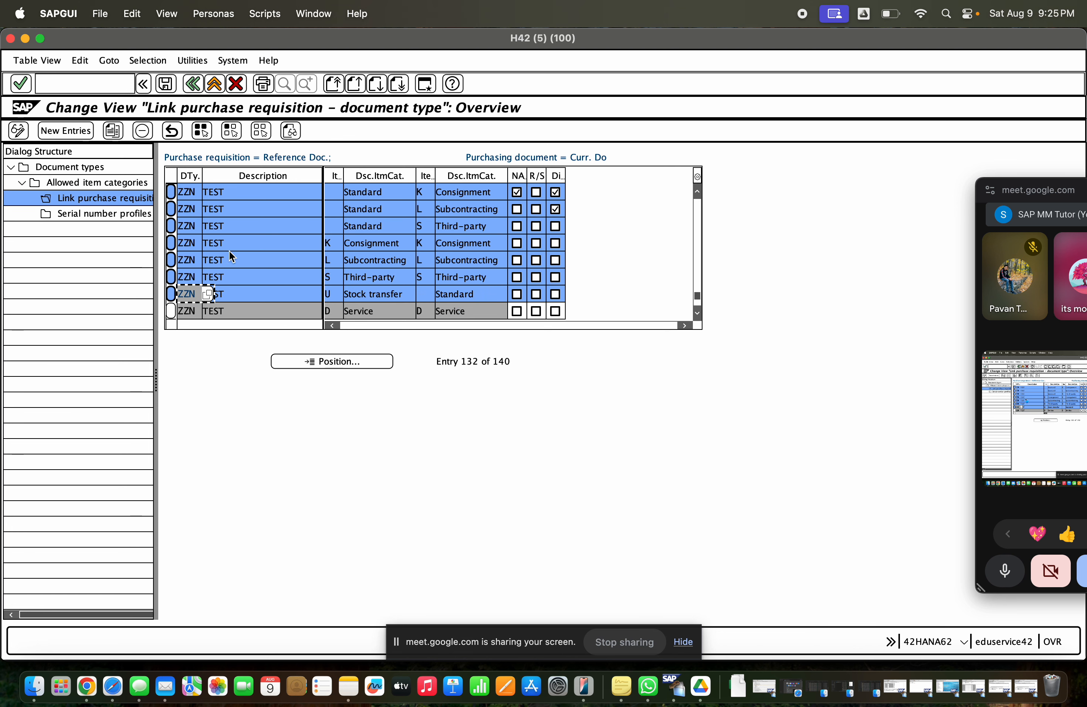
scroll(232, 253, down, 3)
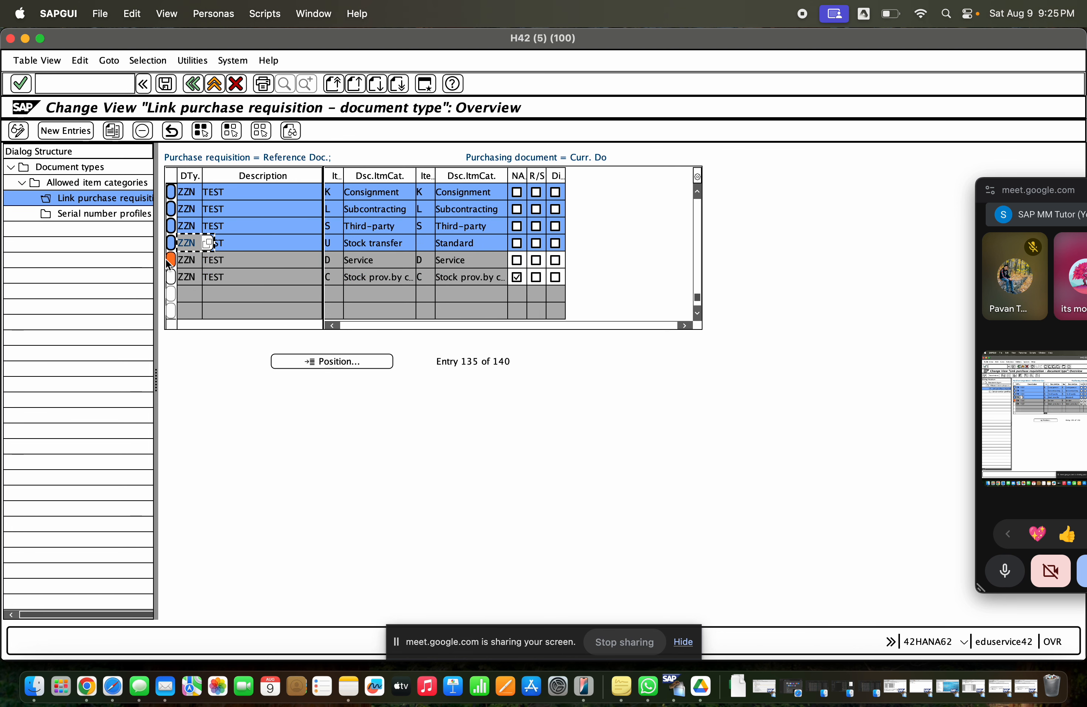
click(171, 260)
click(171, 277)
scroll(263, 257, down, 1)
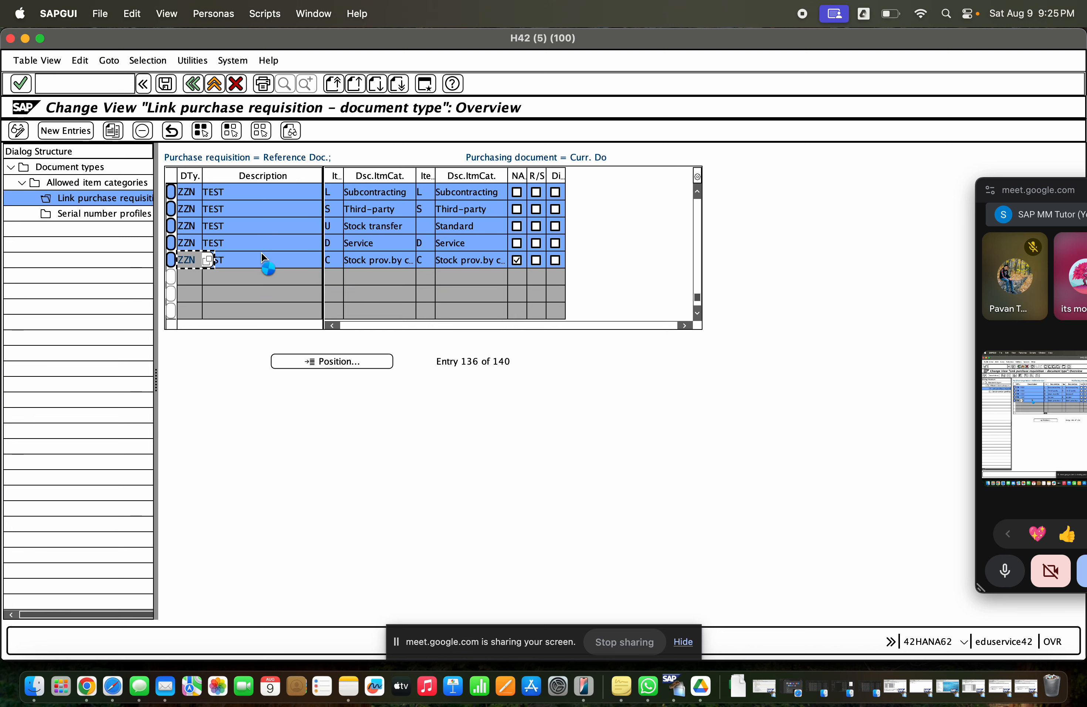
scroll(262, 254, up, 5)
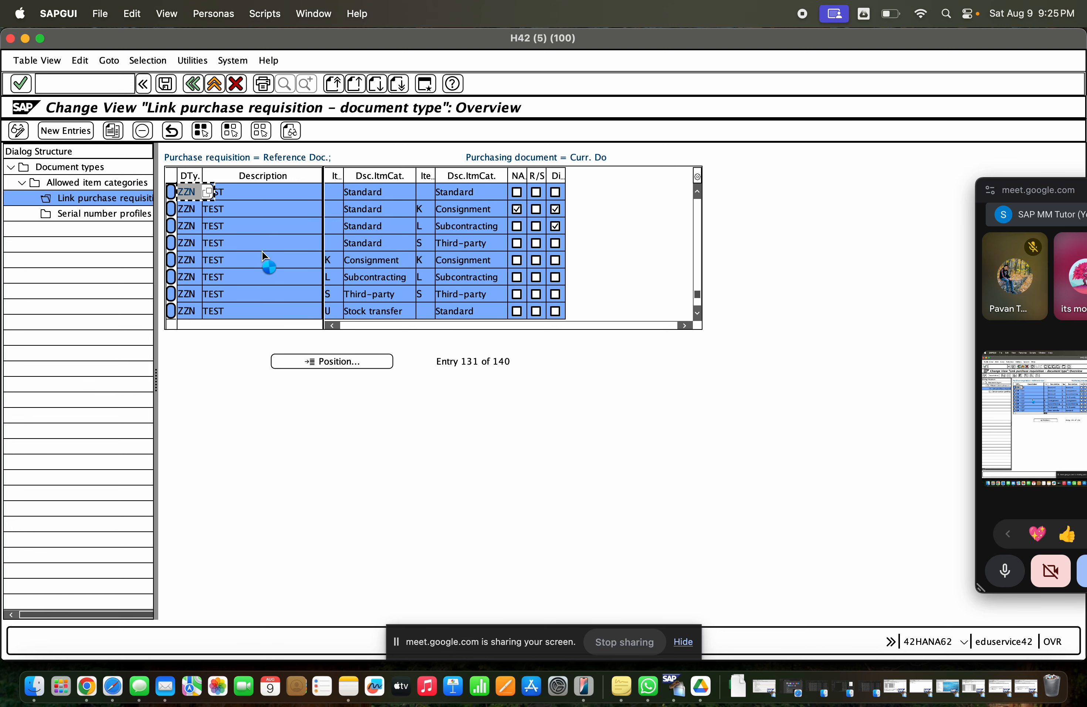
scroll(262, 251, up, 1)
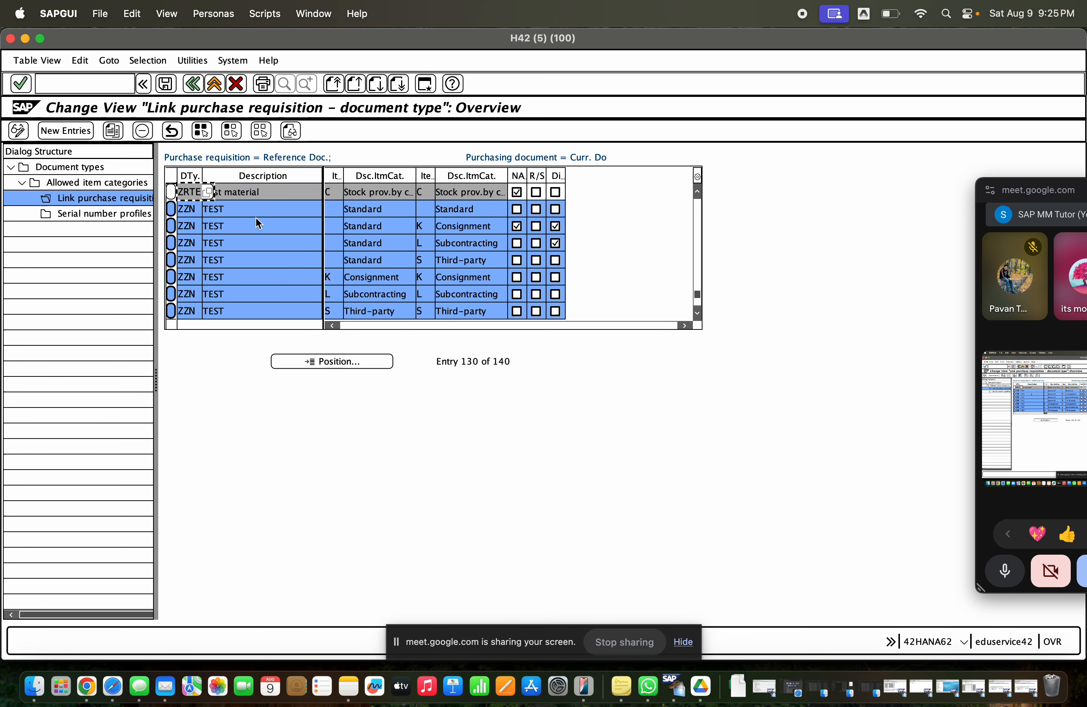
click(143, 131)
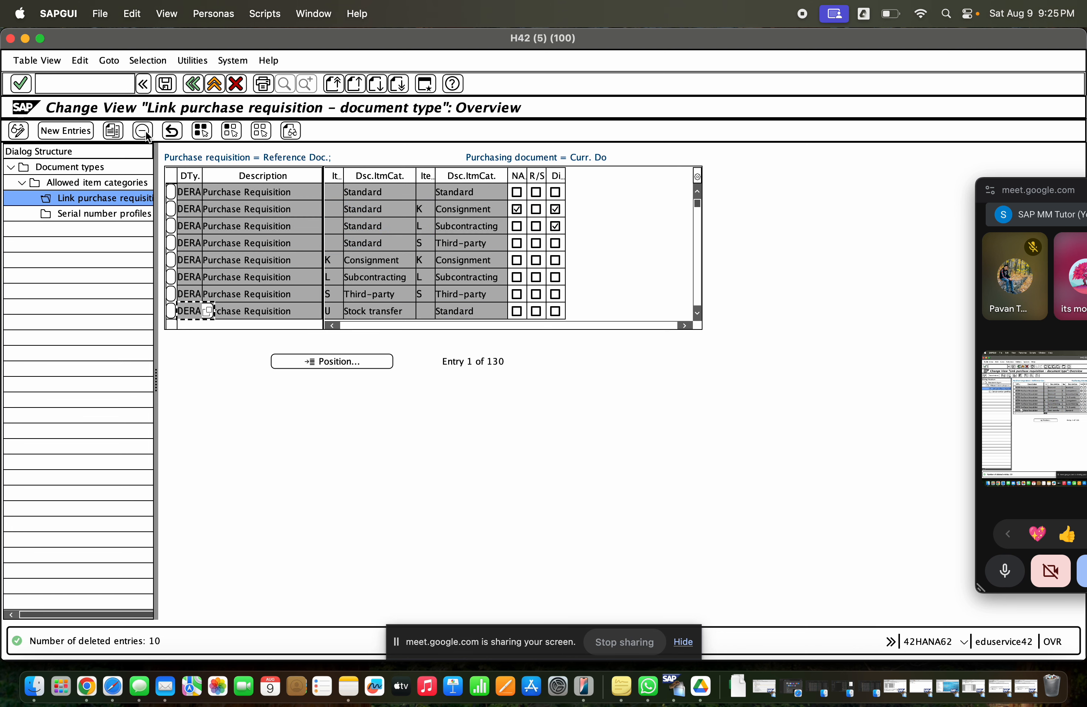
- Save the purchase order document type change under customizing request H42K901525 and return to the IMG structure
click(160, 88)
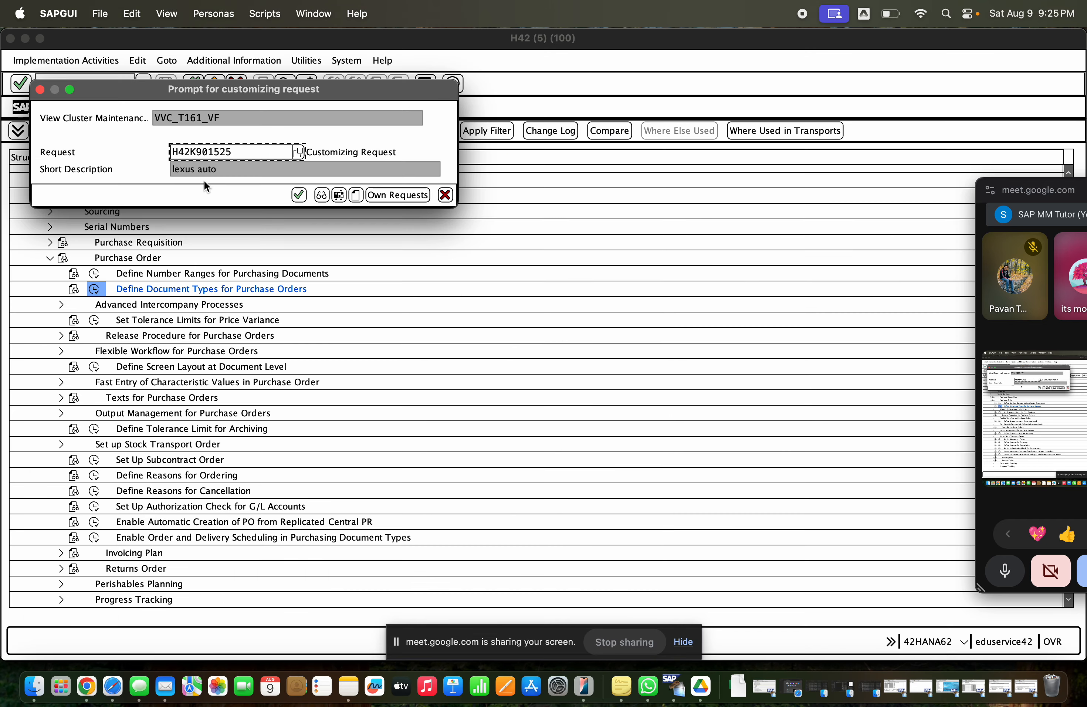
click(298, 195)
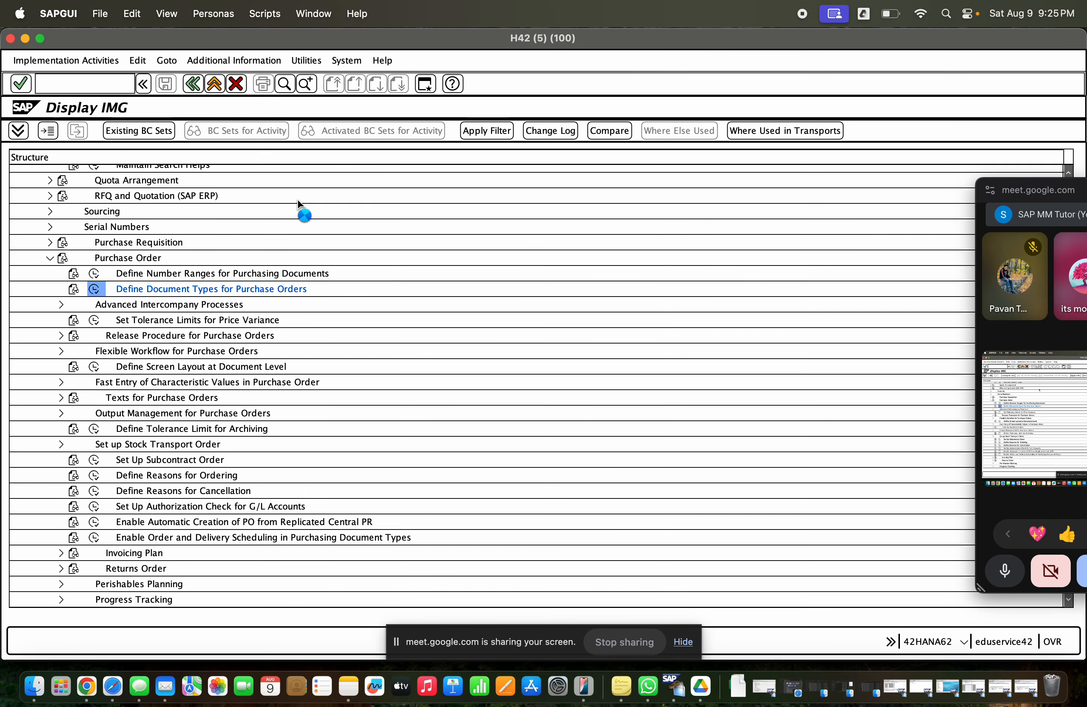
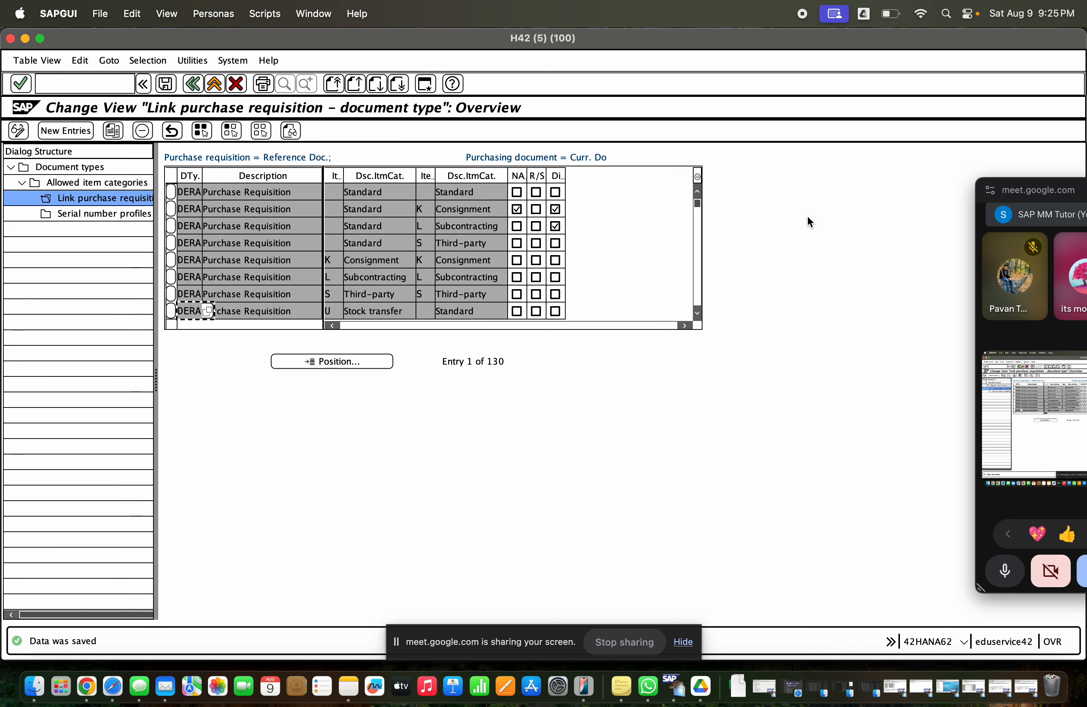
- Switch to the session showing the Easy Access menu and start transaction ME51N to create a purchase requisition
key(super+grave)
key(super+grave)
text(m)
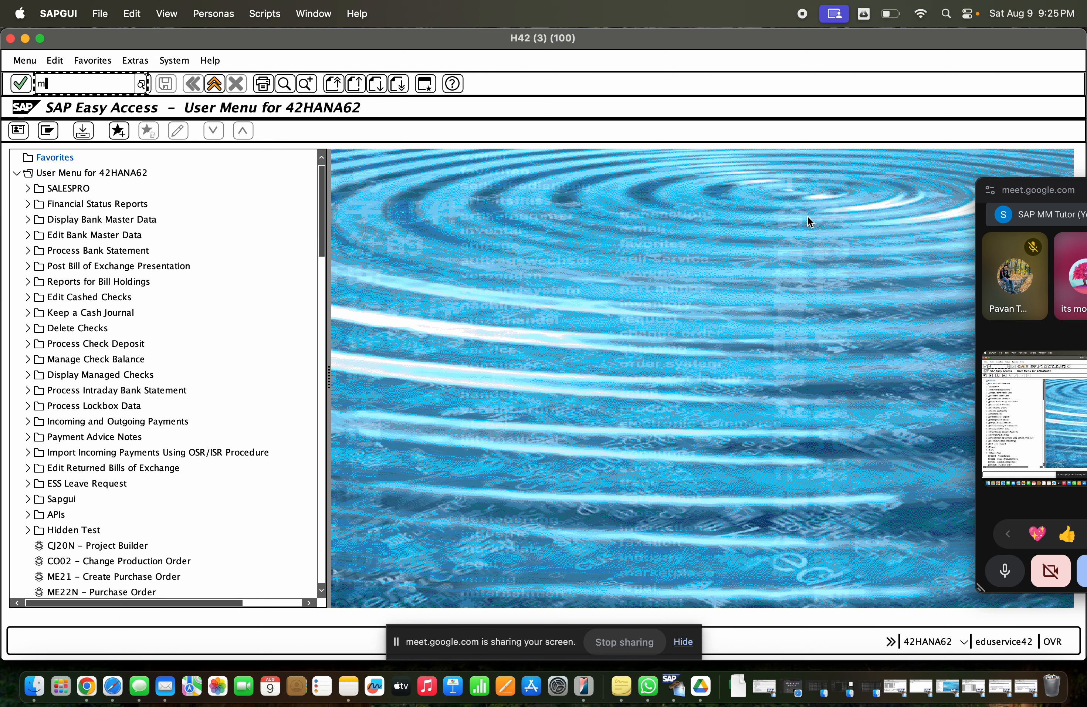
text(e51n)
key(Return)
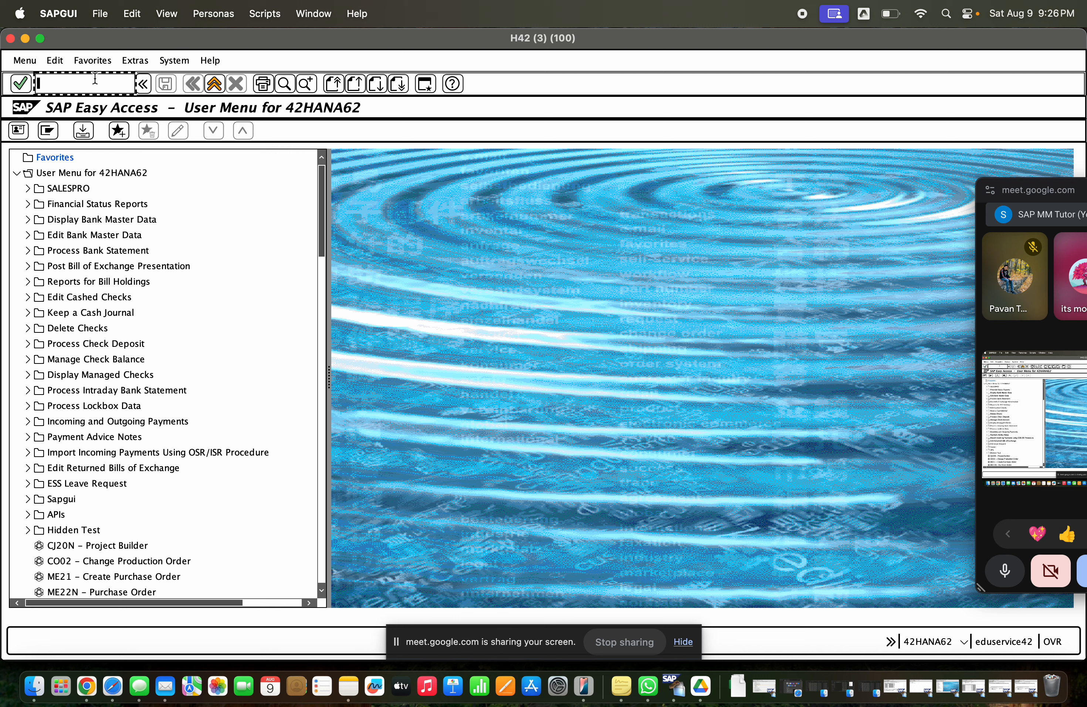
text(me51n)
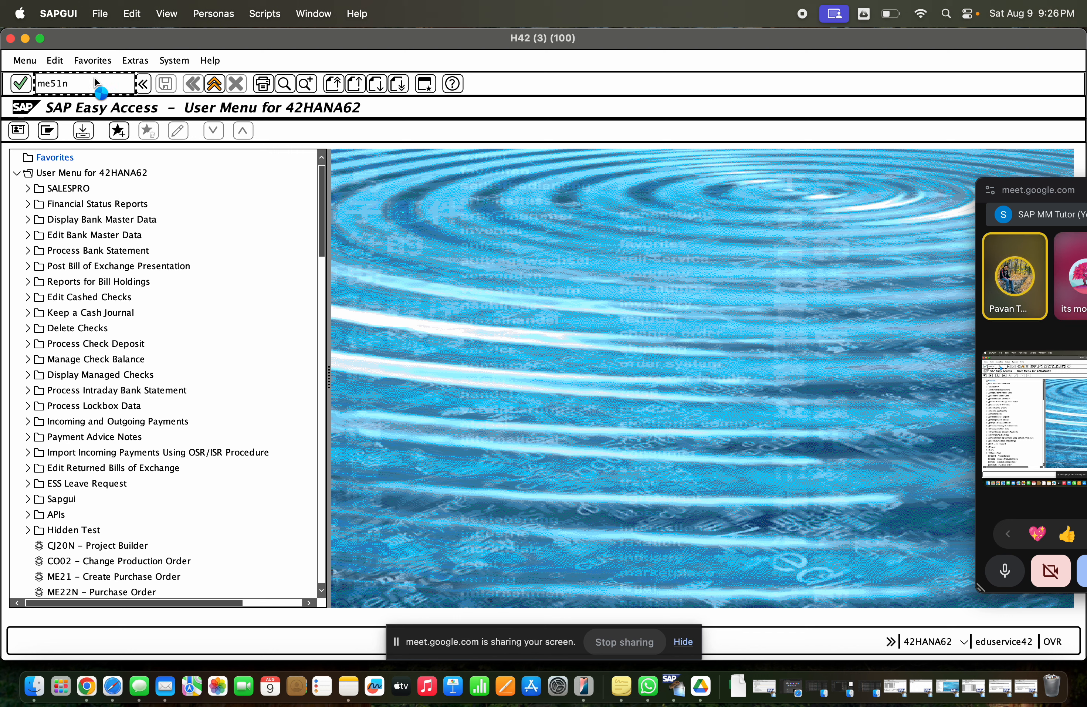
key(Return)
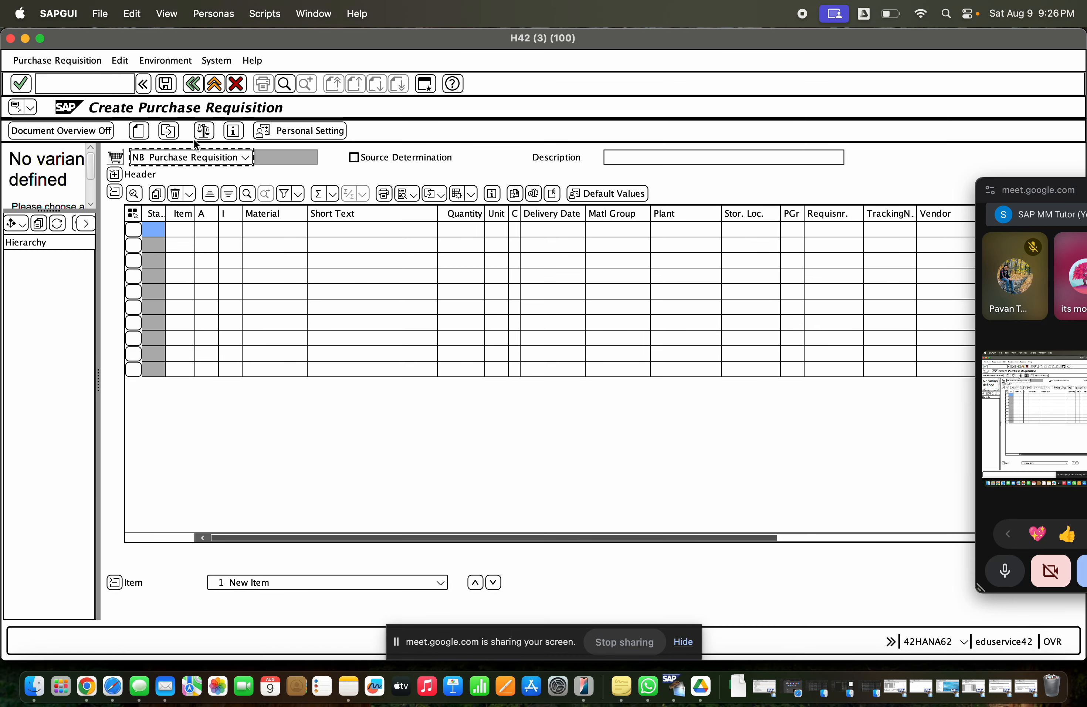
- Set the purchase requisition's document type to ZZN TEST
click(200, 157)
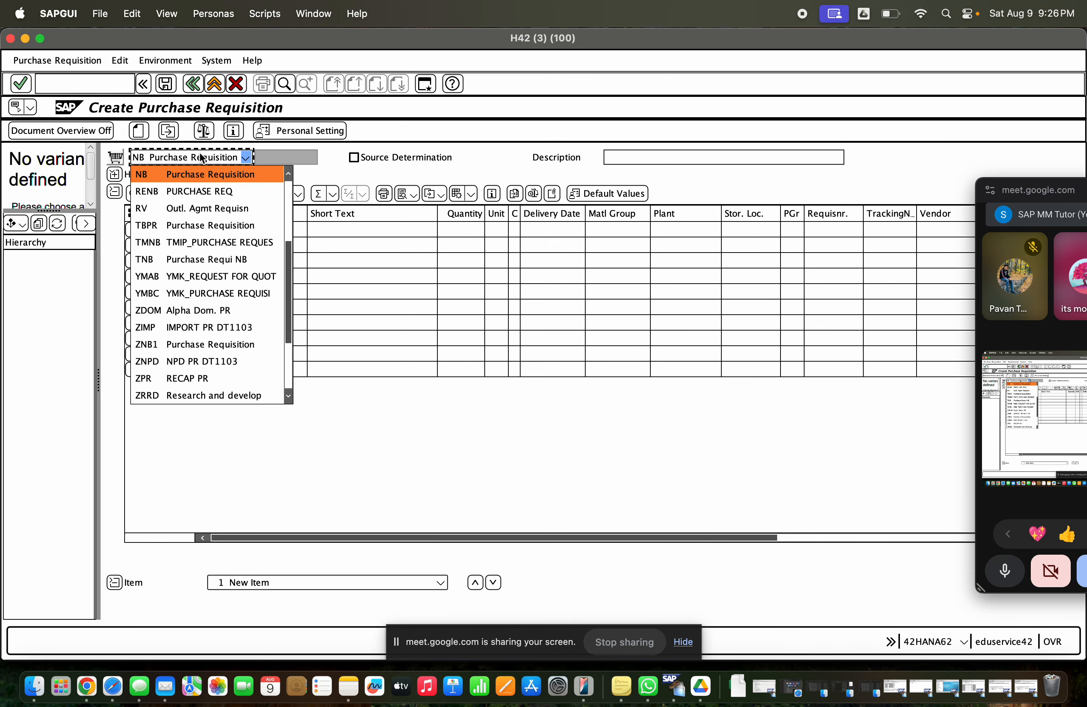
scroll(175, 395, down, 3)
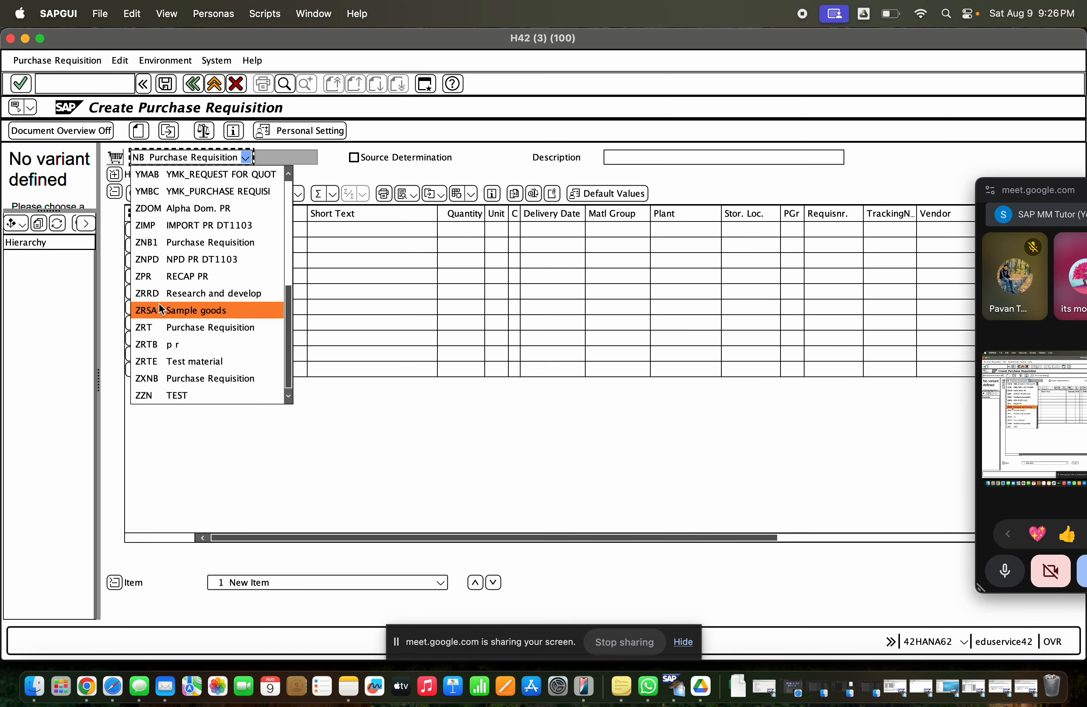
click(163, 396)
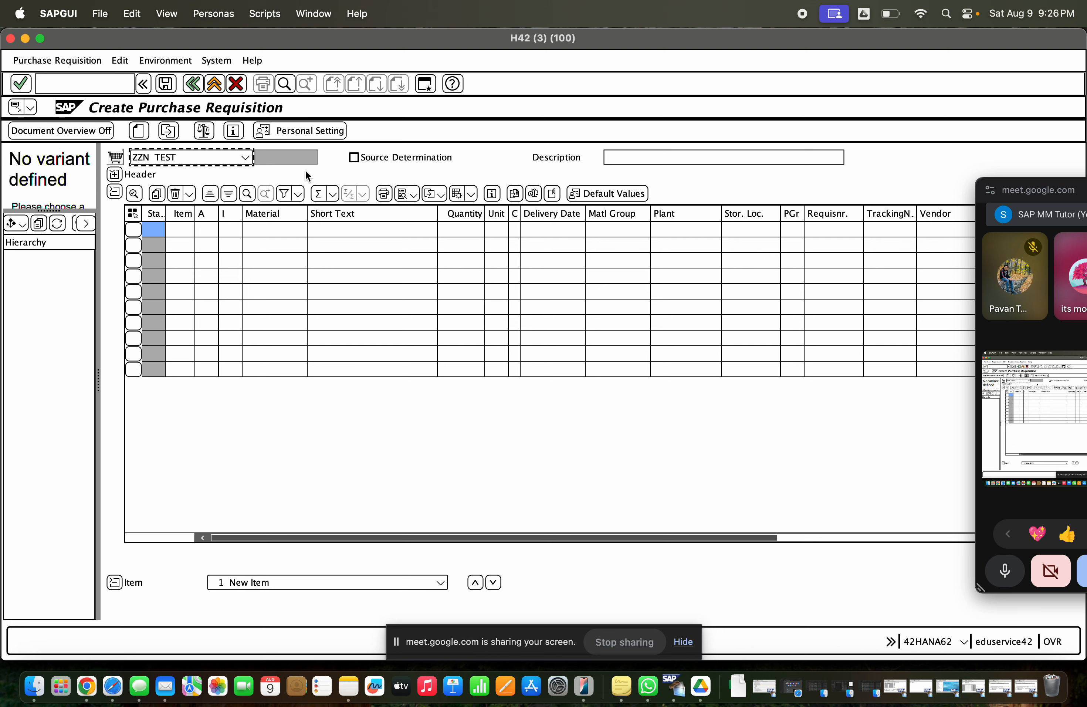
- Look up the materials of plant GCEM and enter material 1000241 (URANIUM) in the first item row
click(275, 229)
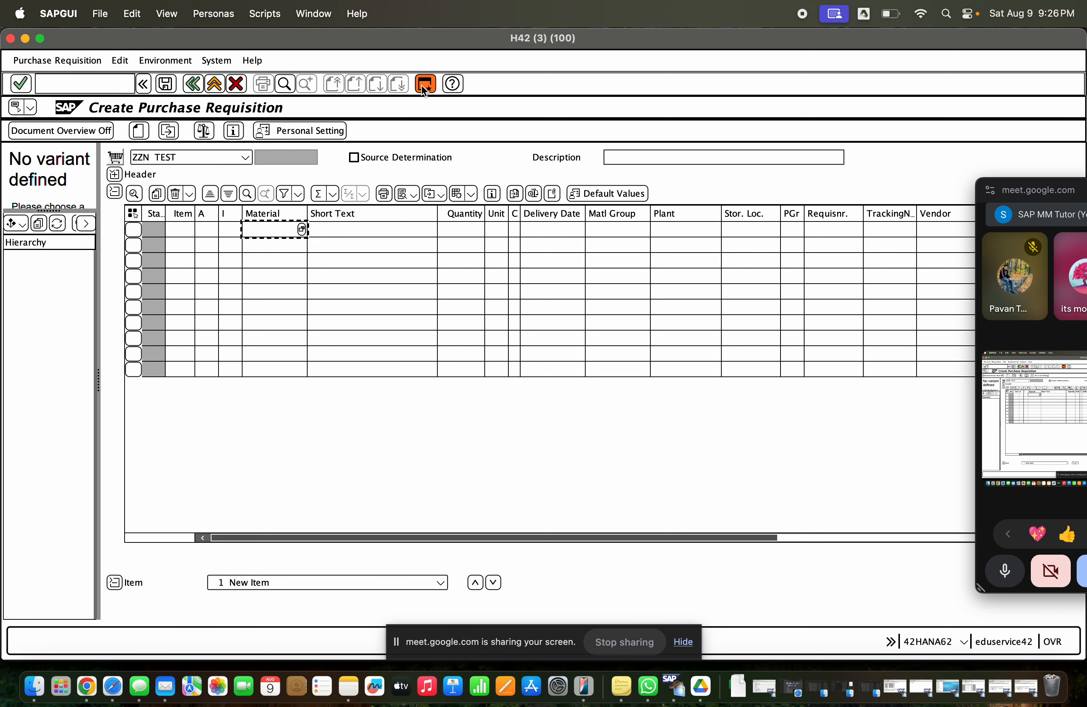
click(301, 229)
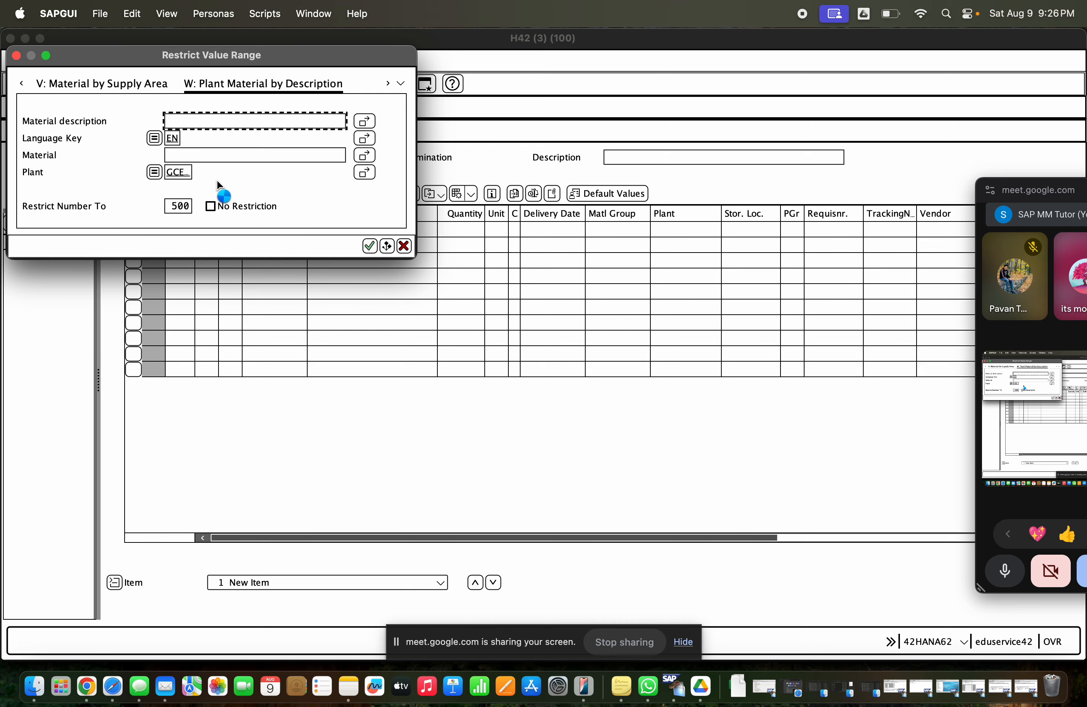
key(Return)
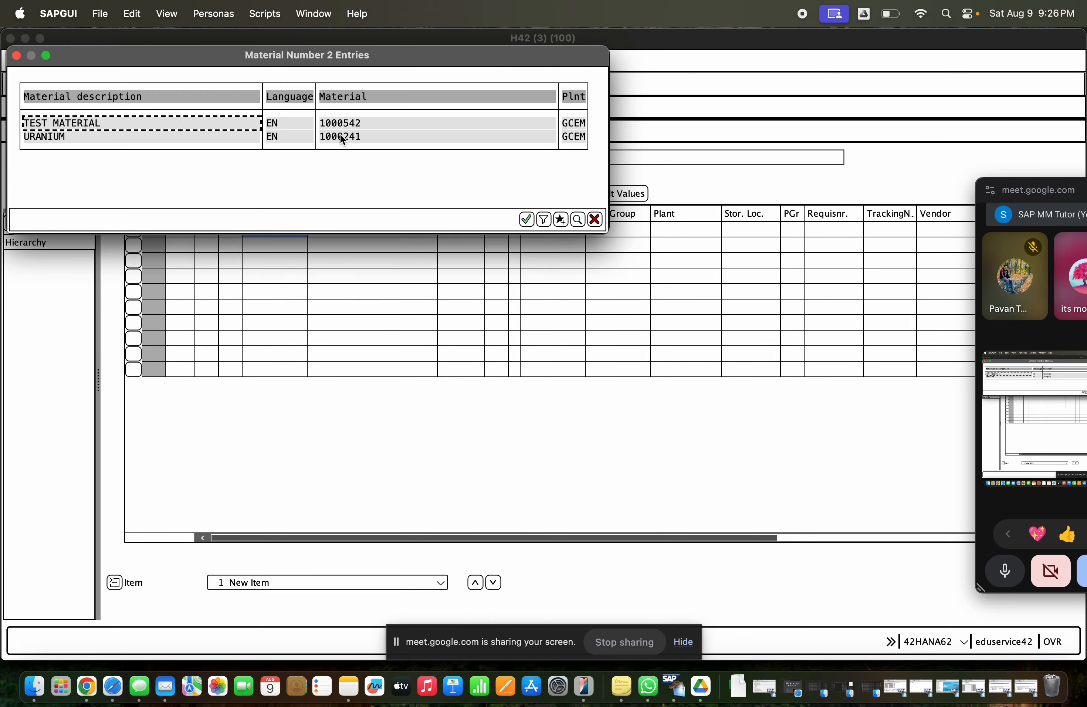
double_click(340, 136)
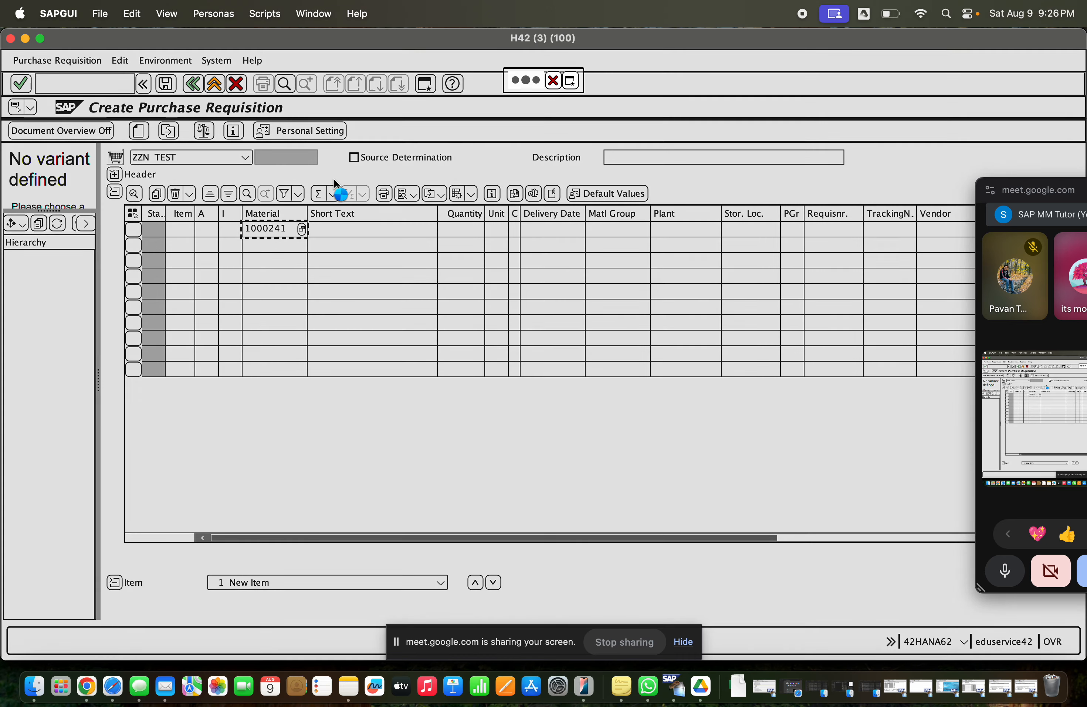
key(Return)
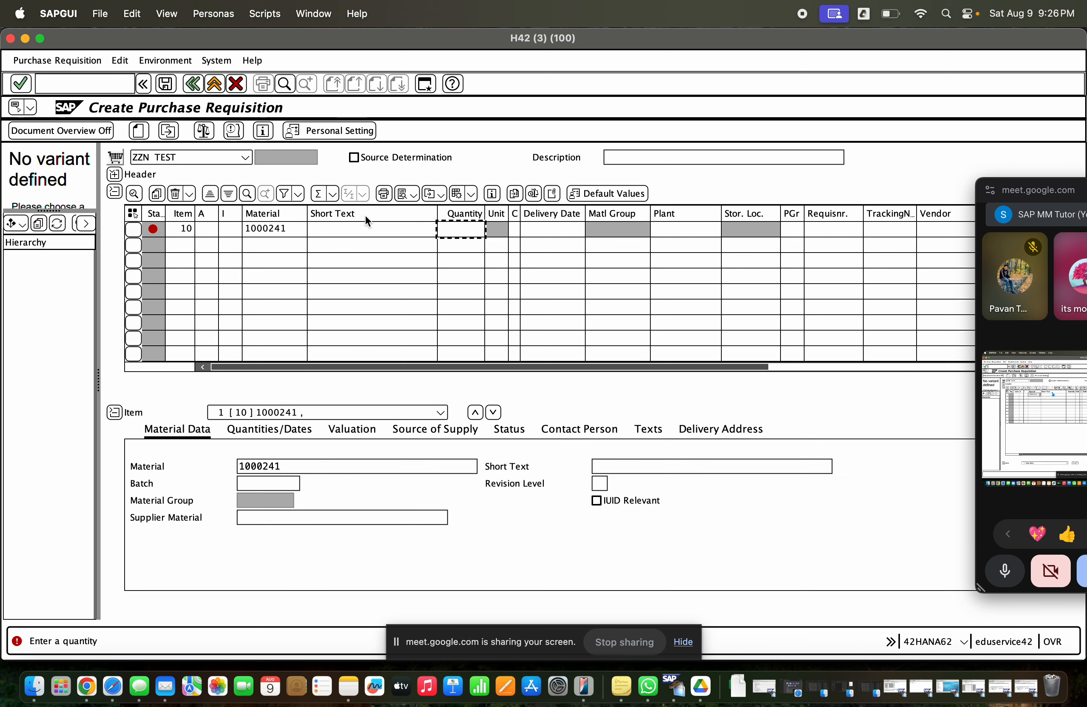
- Enter a quantity of 100 and plant GCEM for the uranium item
click(461, 228)
text(100)
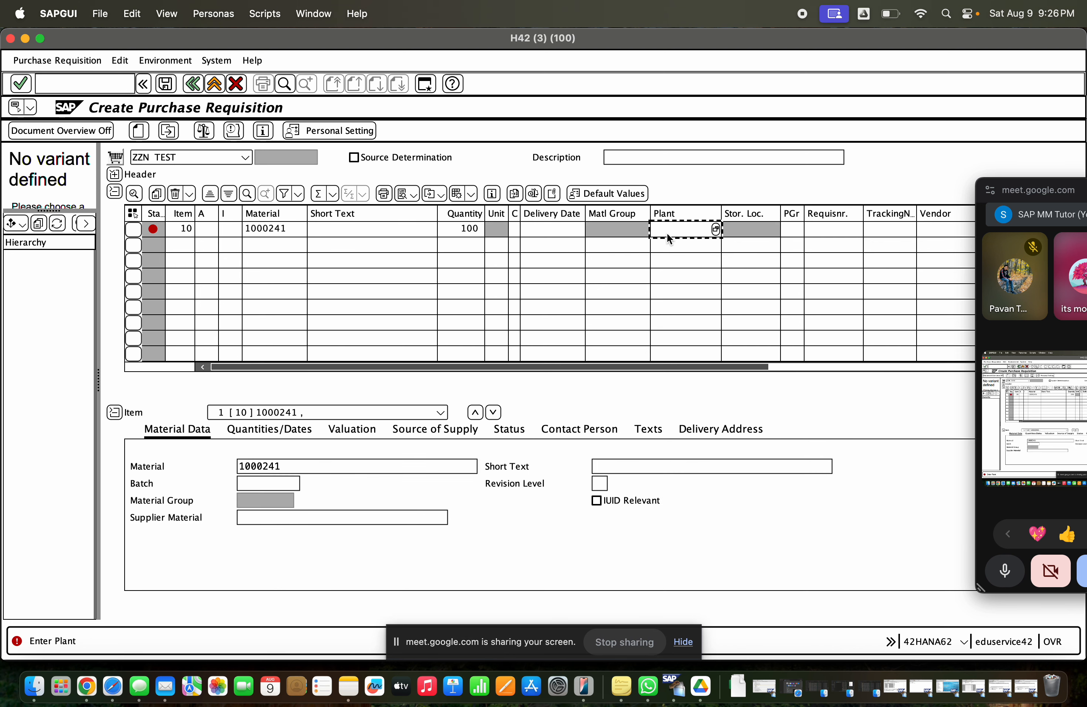
text(GCEM)
key(Return)
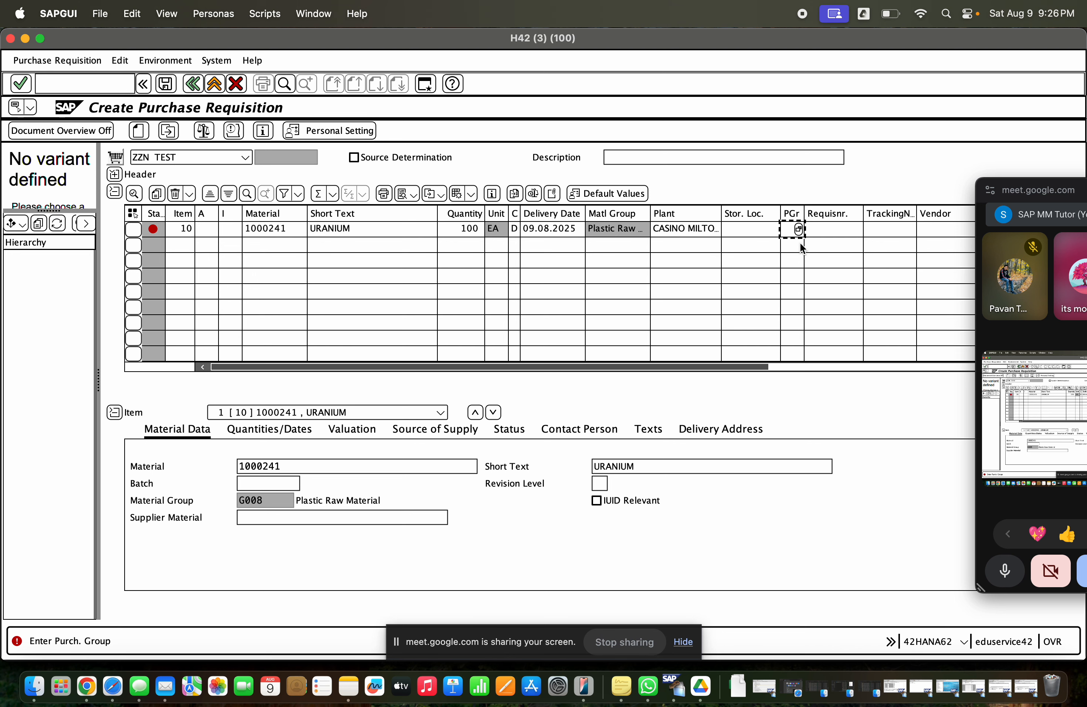
- Choose storage location GCHS (SLOTS) and purchasing group 004 for the uranium item from their value lists
click(762, 229)
click(776, 230)
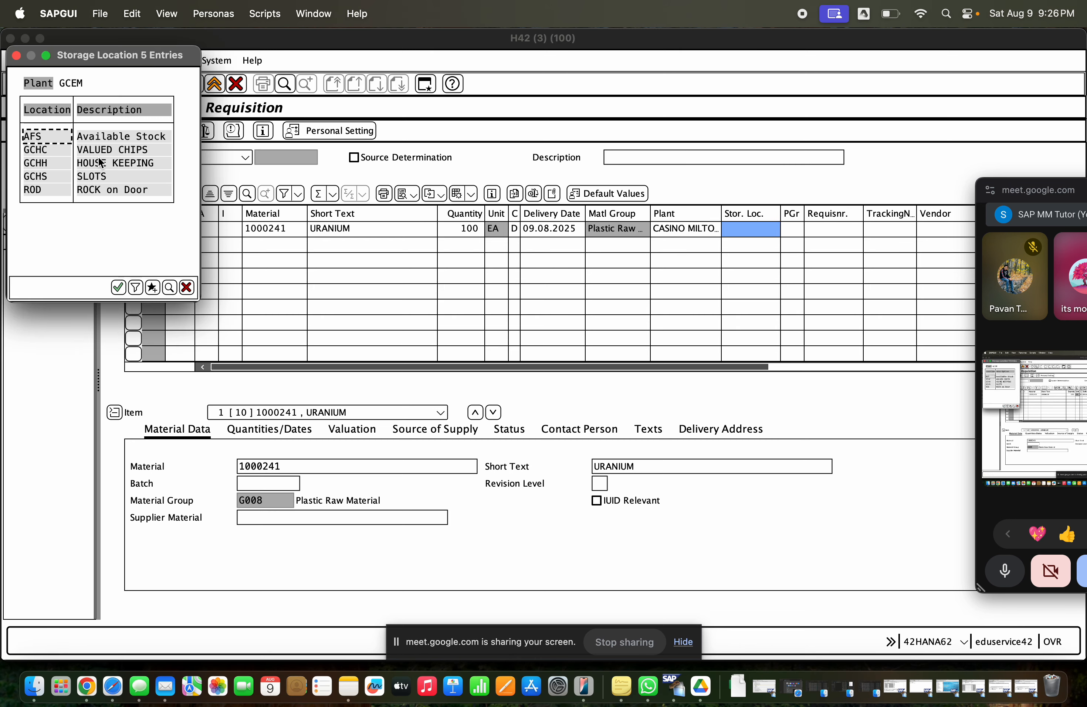
double_click(95, 175)
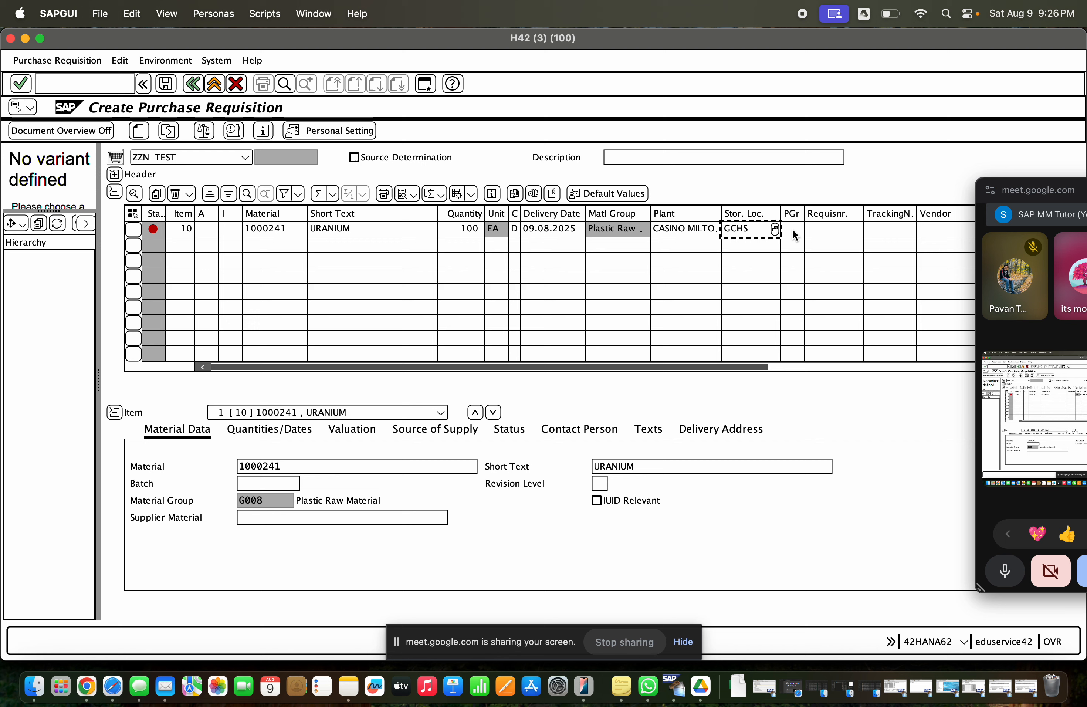
click(792, 228)
click(799, 229)
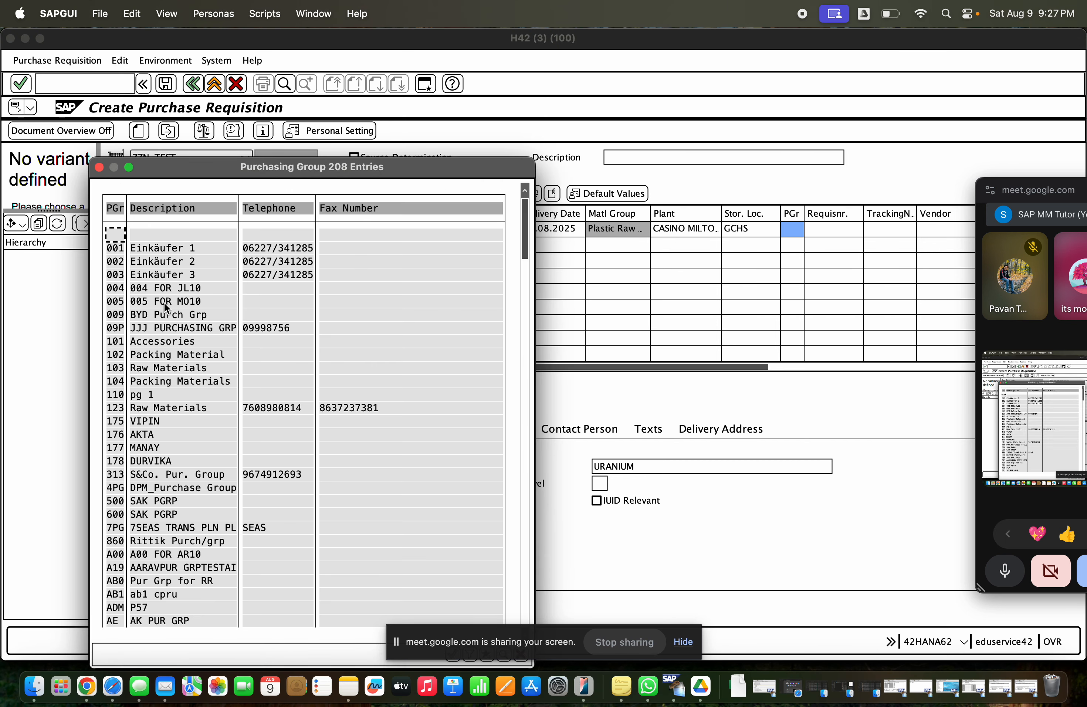
click(163, 288)
double_click(163, 288)
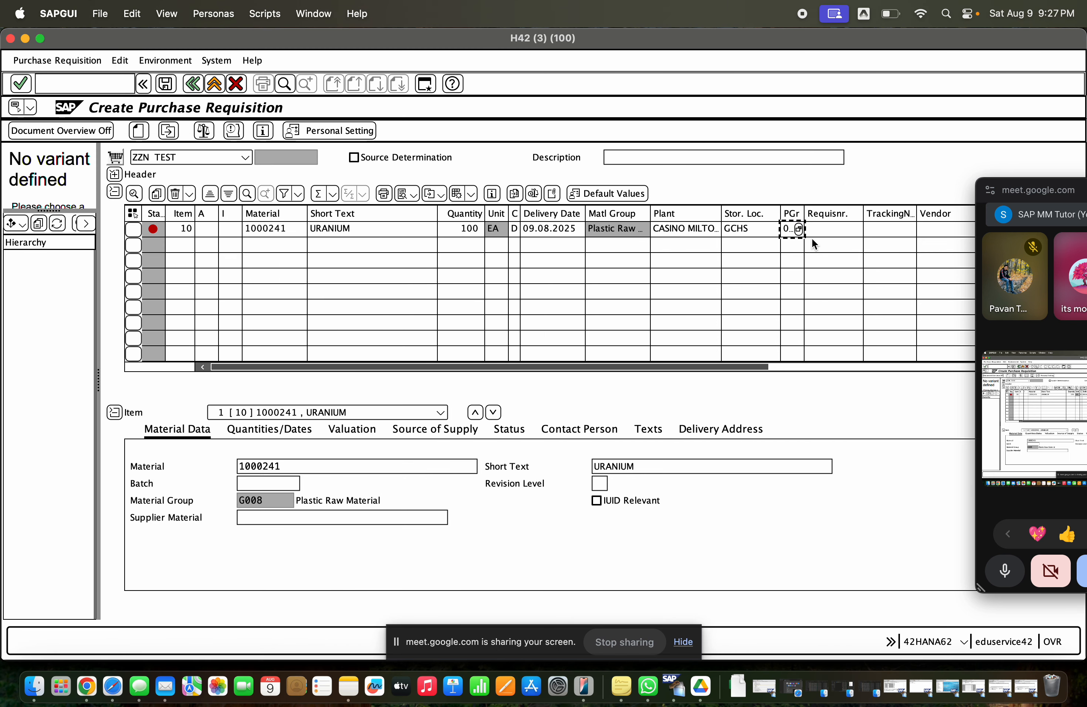
- Enter the requisitioner's name for the item and set its valuation price to 100 CAD
text(R)
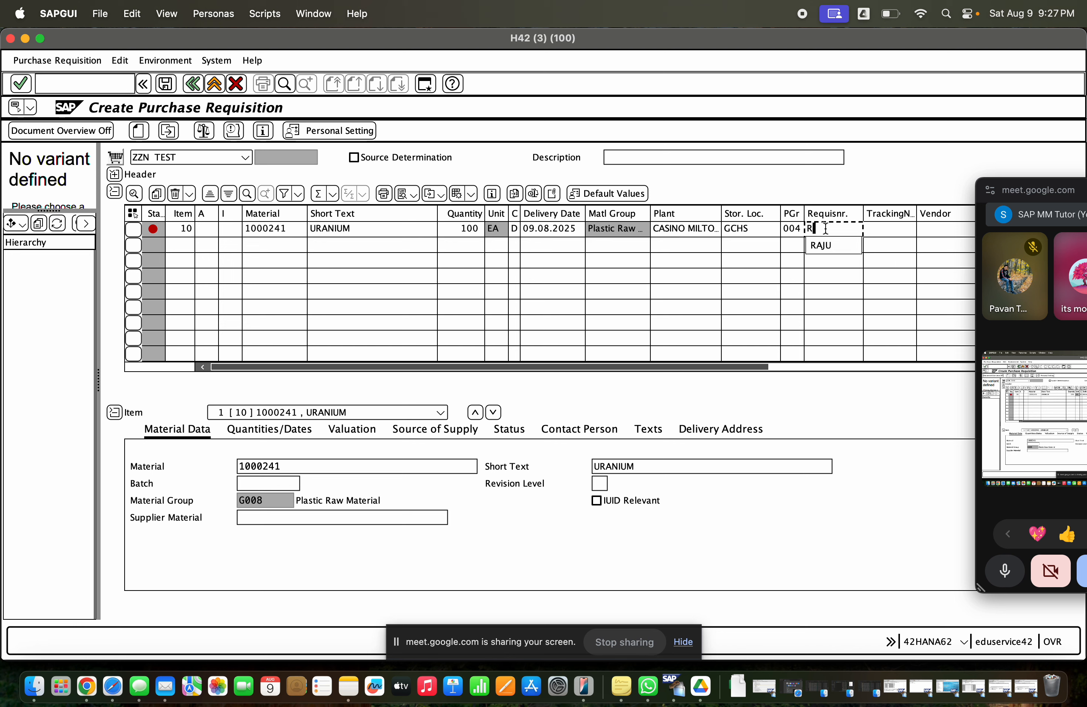
text(AGHU)
key(Return)
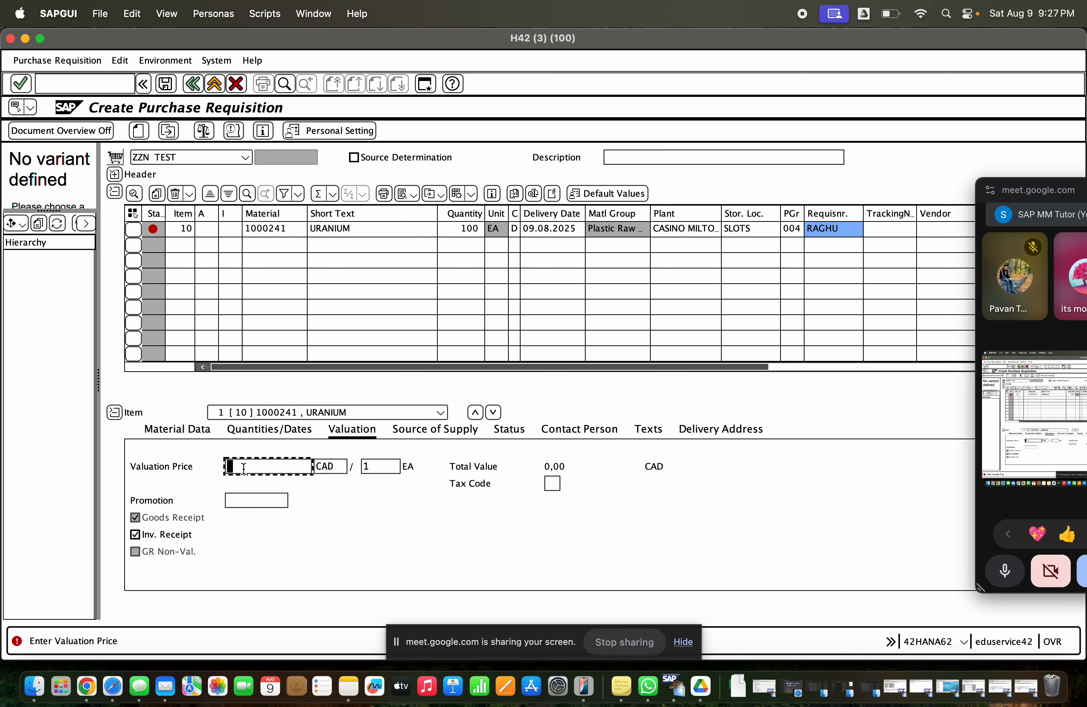
text(100)
key(Return)
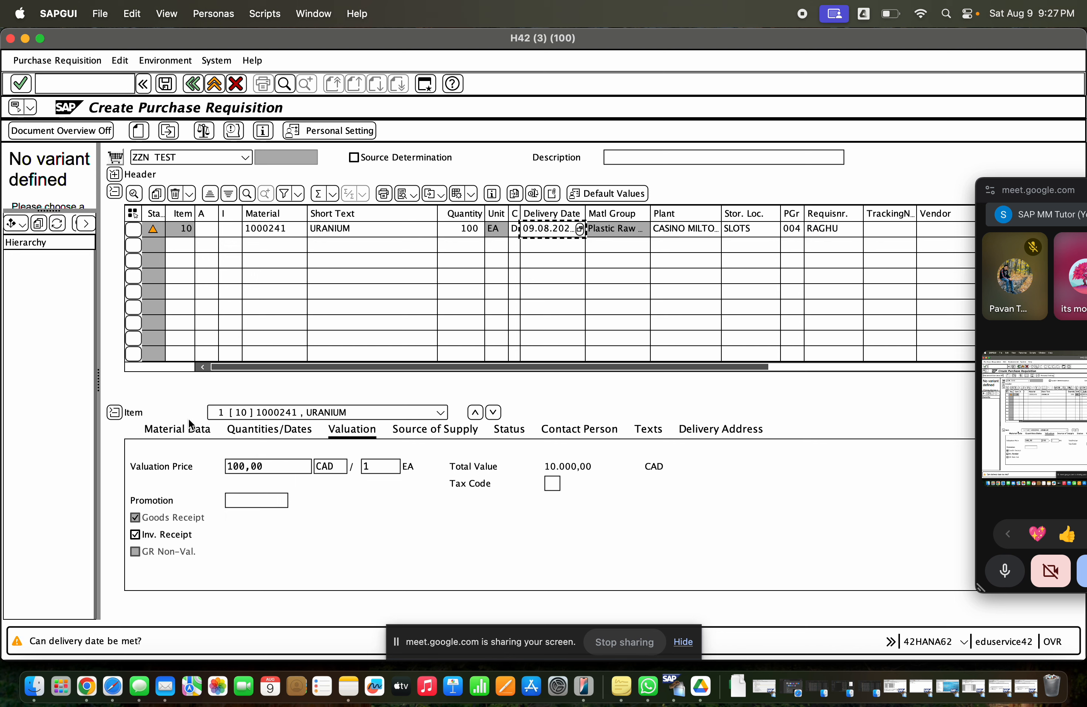
- Assign a source of supply to the uranium item from its Source of Supply details
click(435, 440)
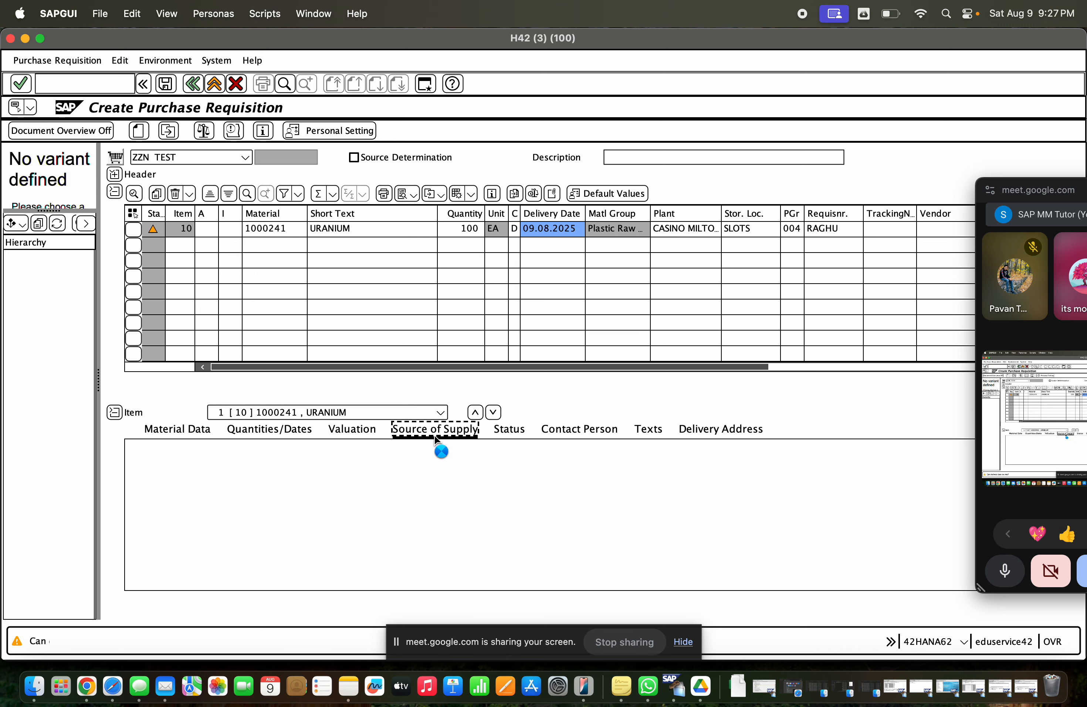
click(247, 487)
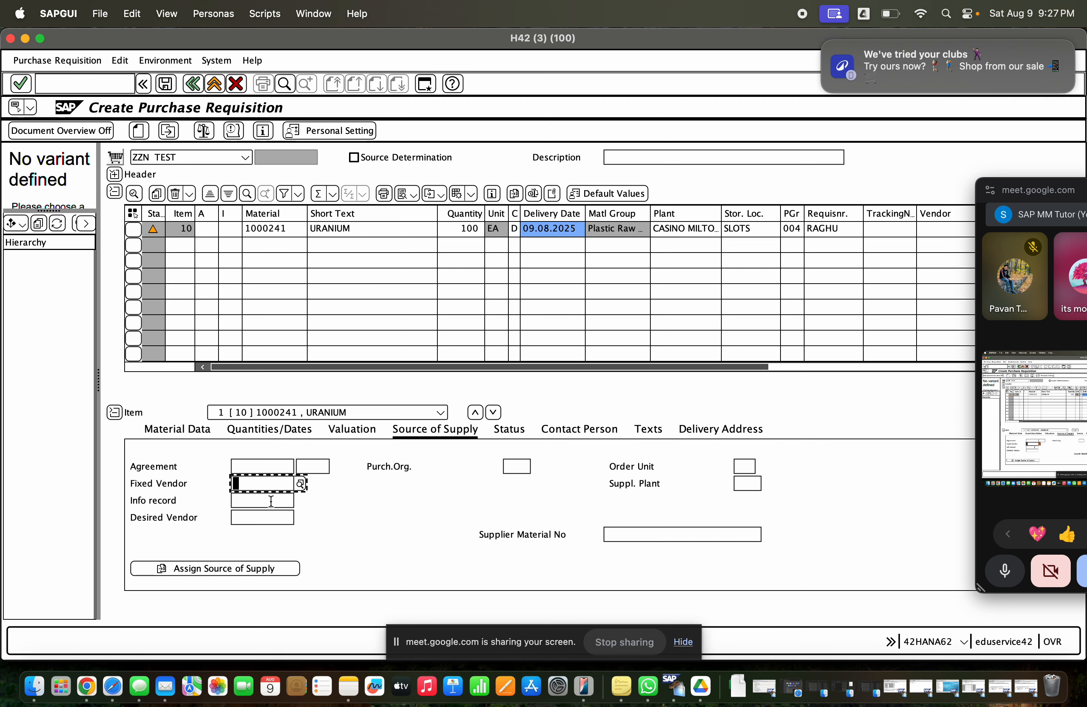
click(207, 571)
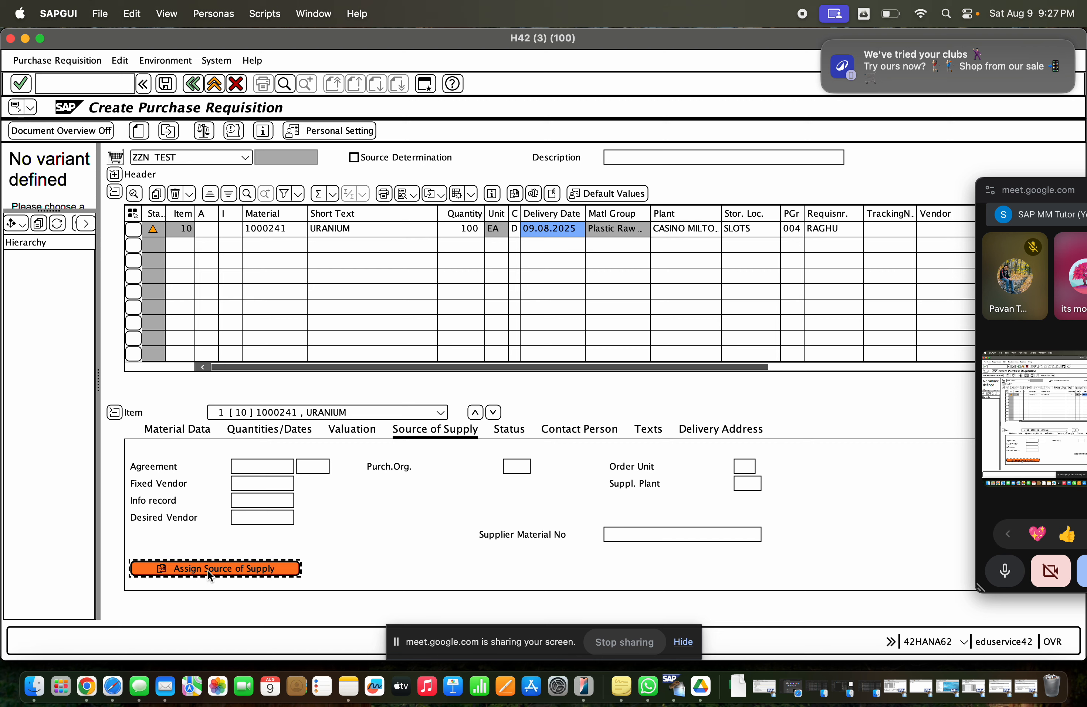
- Examine the fixed vendor and info record in the item's source of supply details
click(271, 484)
click(266, 500)
click(262, 485)
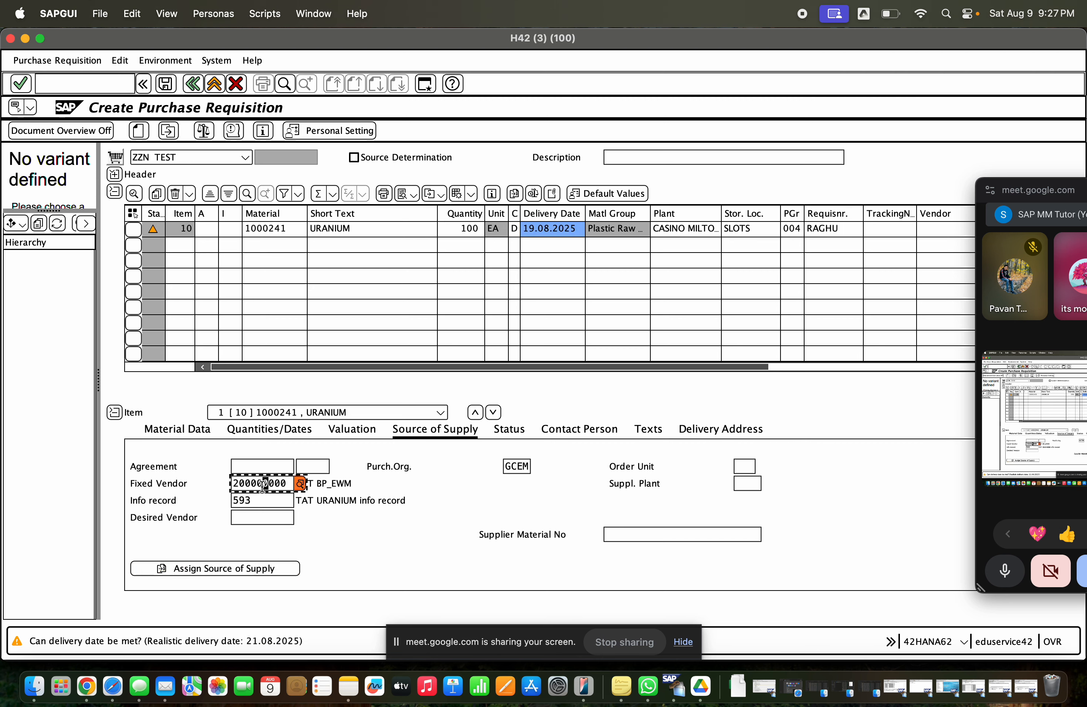
click(262, 501)
click(265, 489)
click(271, 494)
click(278, 490)
click(278, 499)
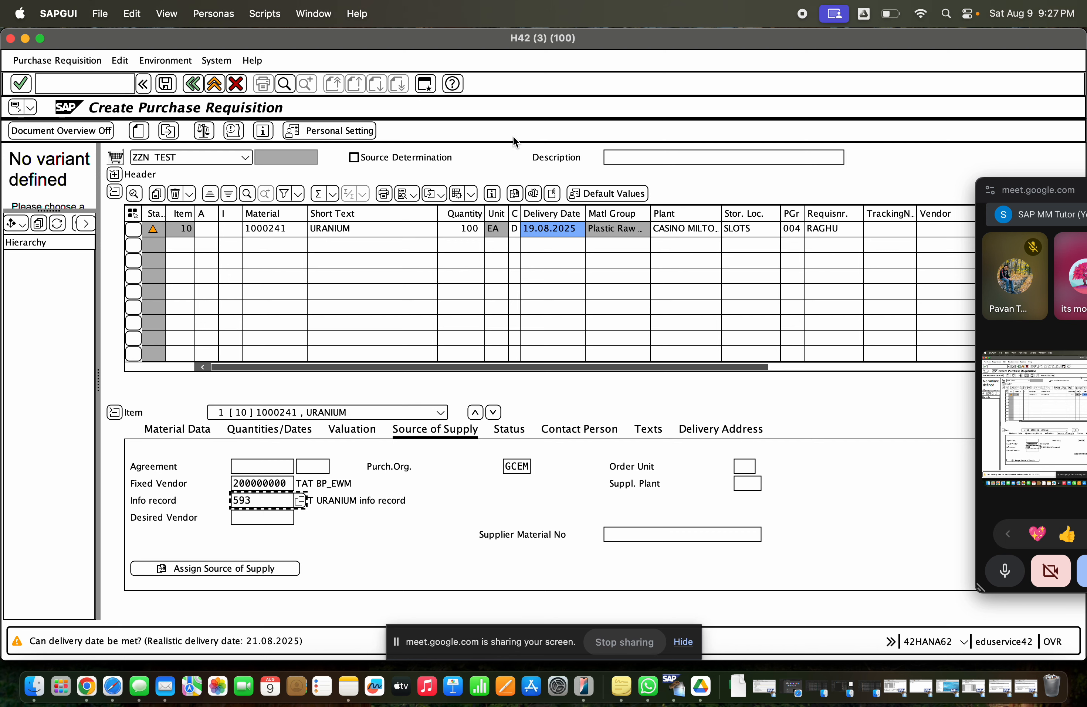
- Open a new SAP session and start transaction ME01 to maintain source lists
key(super+n)
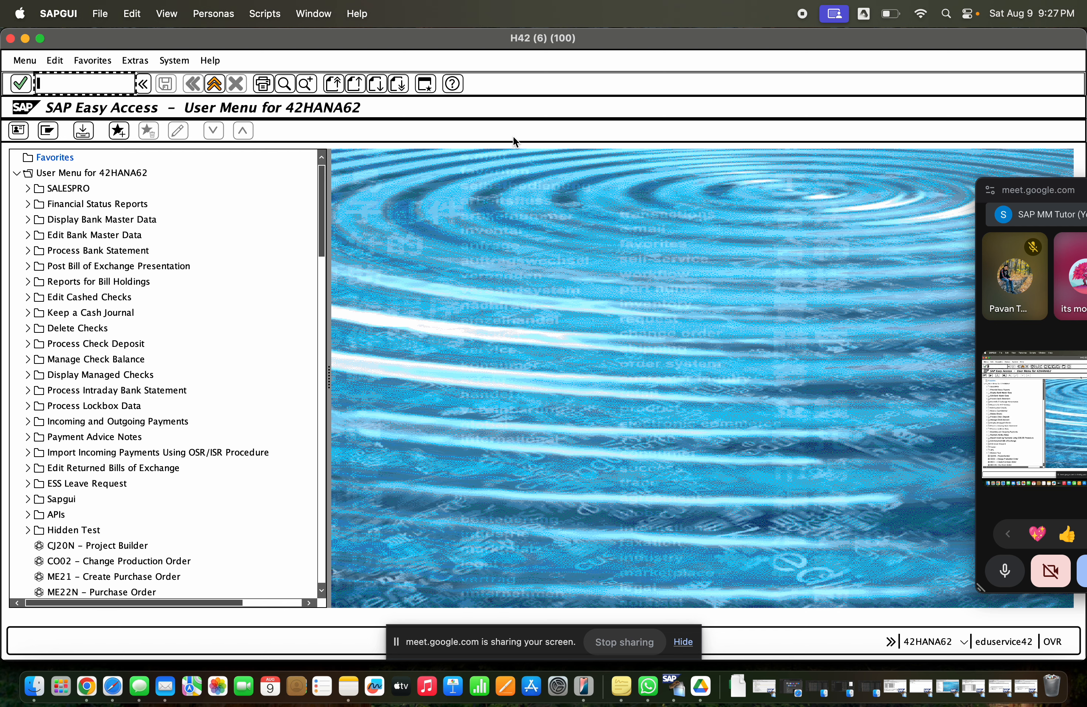
text(me01)
key(Return)
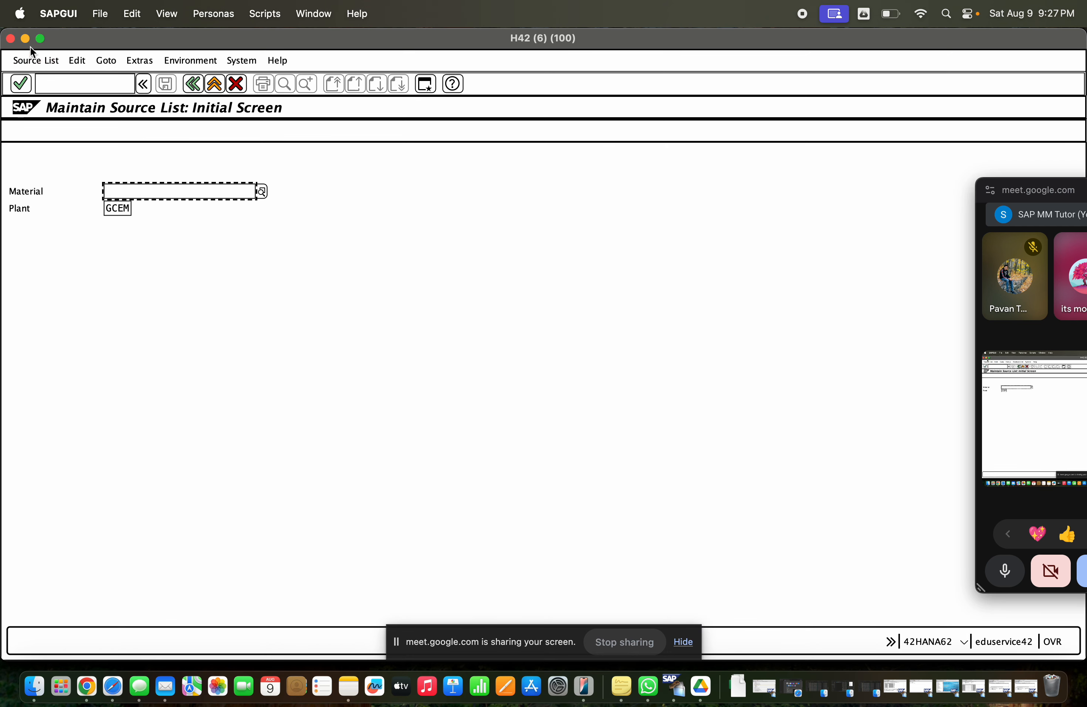
- Put the browser away, return to the Maintain Source List session, and open the source list for material 1000241 in plant GCEM
click(26, 40)
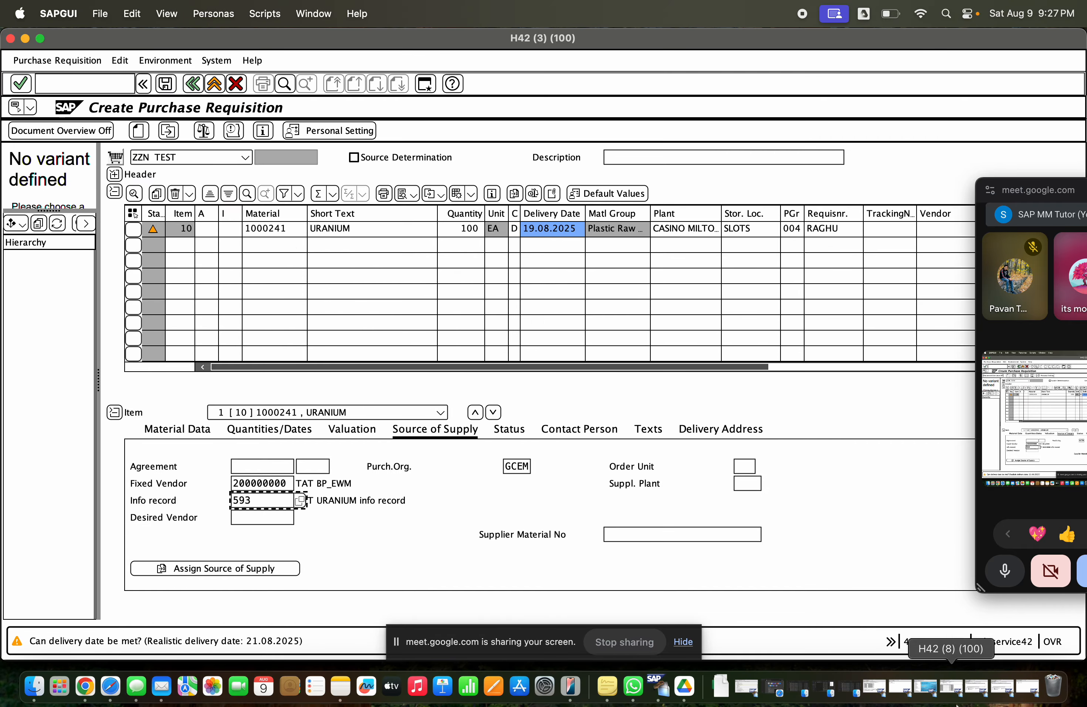
click(989, 687)
click(1025, 686)
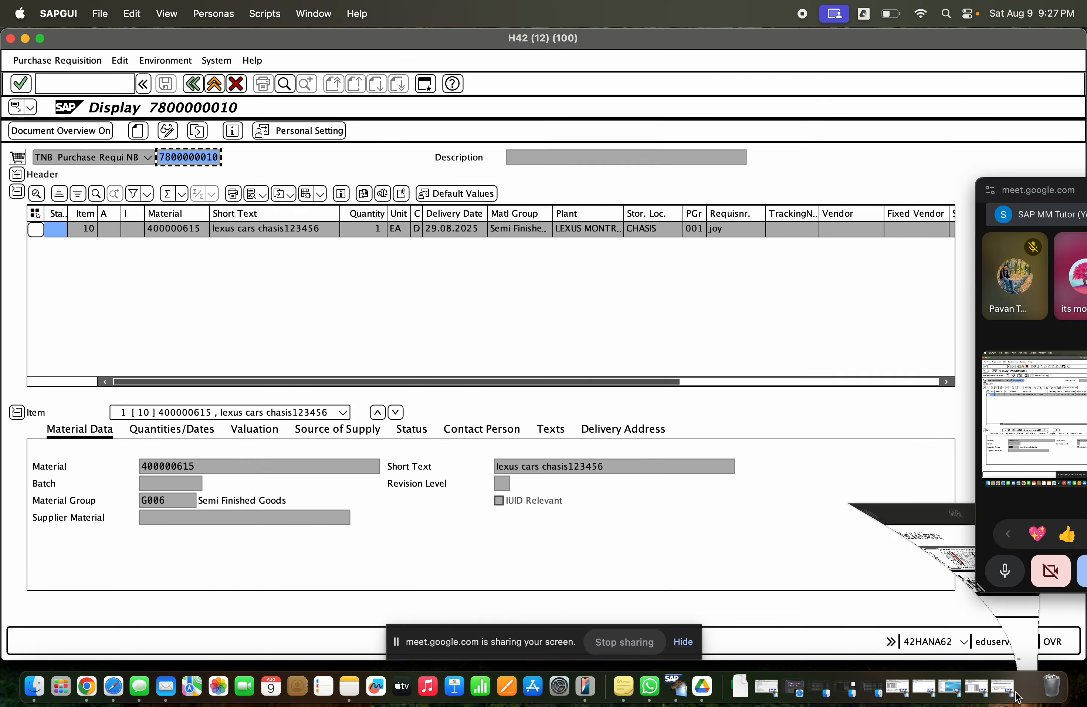
text(1000)
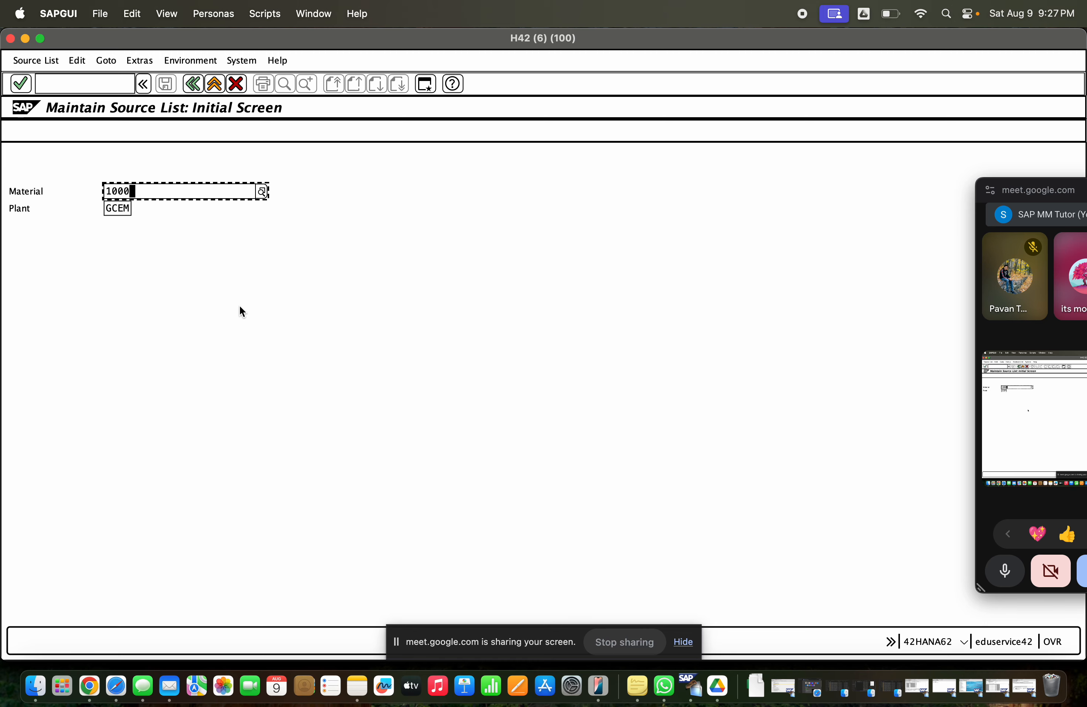
text(241)
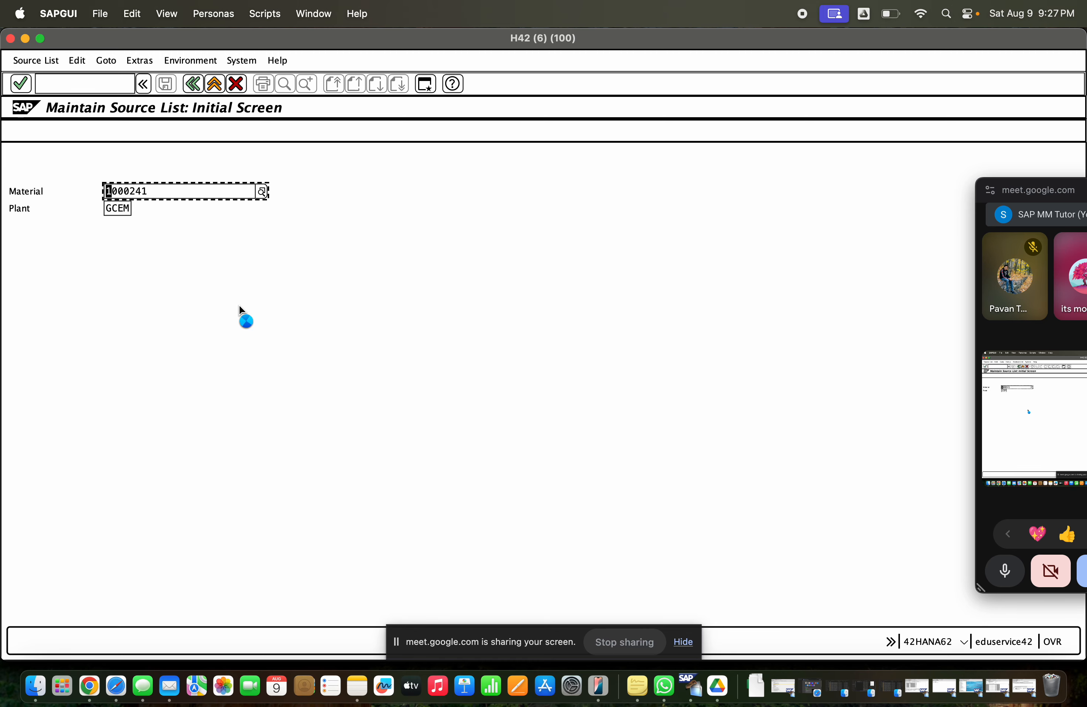
key(Return)
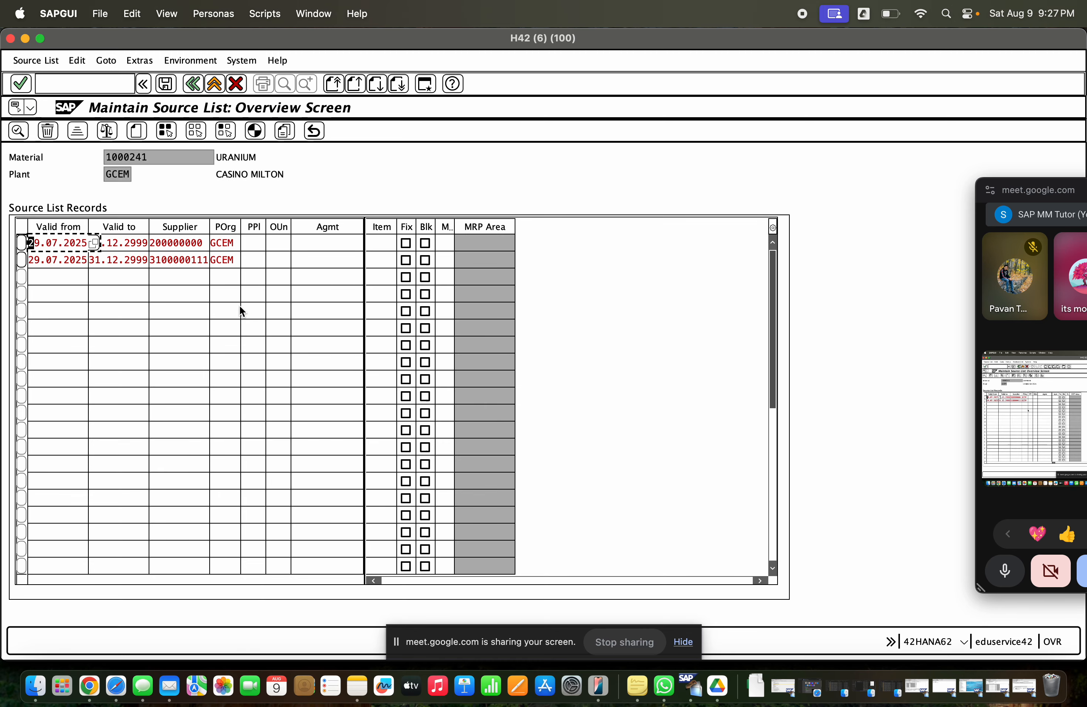
- Examine the end-of-validity dates and suppliers in the source list records for the uranium material
click(129, 248)
click(130, 259)
click(183, 249)
click(185, 259)
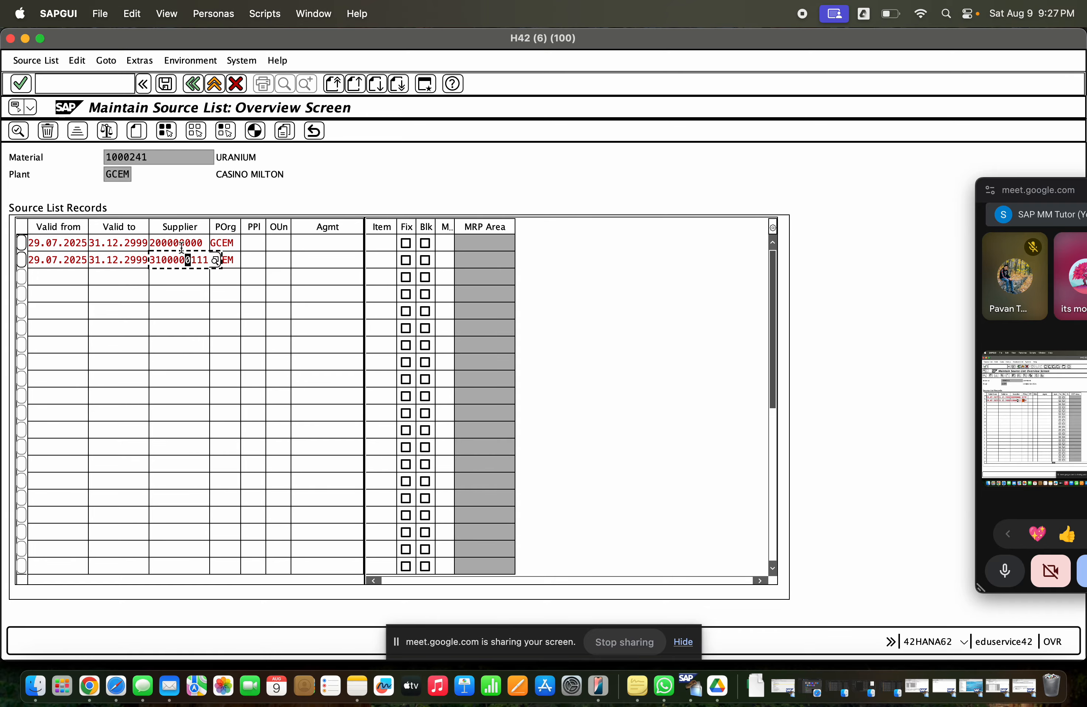
click(183, 245)
click(182, 259)
click(182, 244)
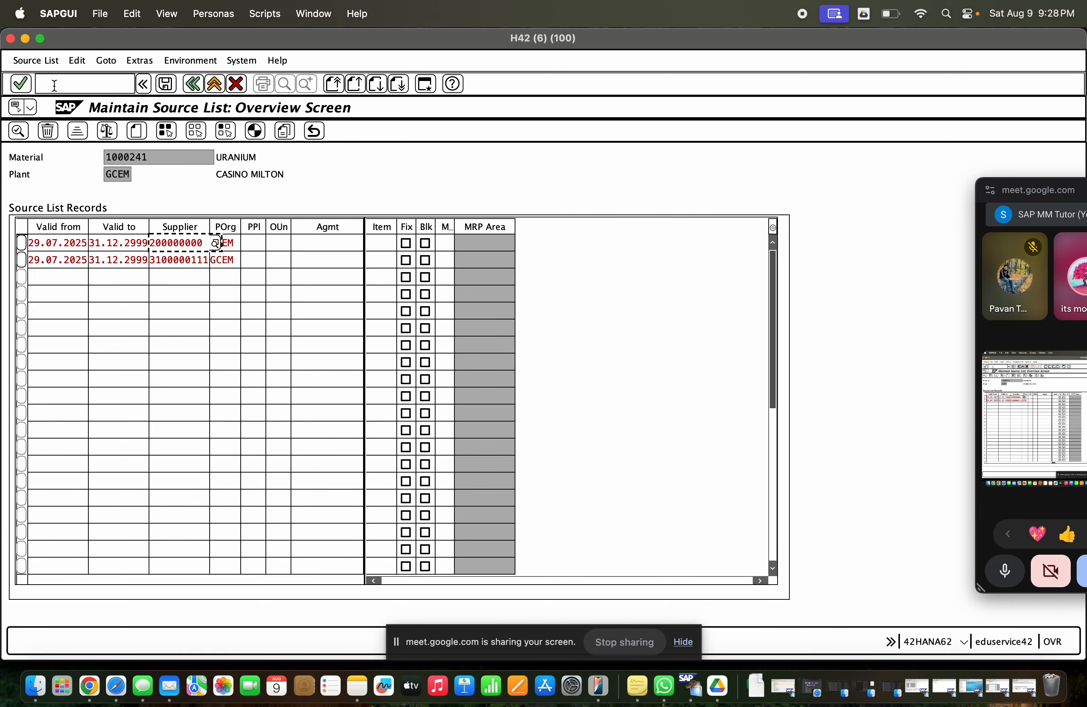
- Return to the Create Purchase Requisition session and examine the fixed vendor and info record of the uranium item
click(25, 38)
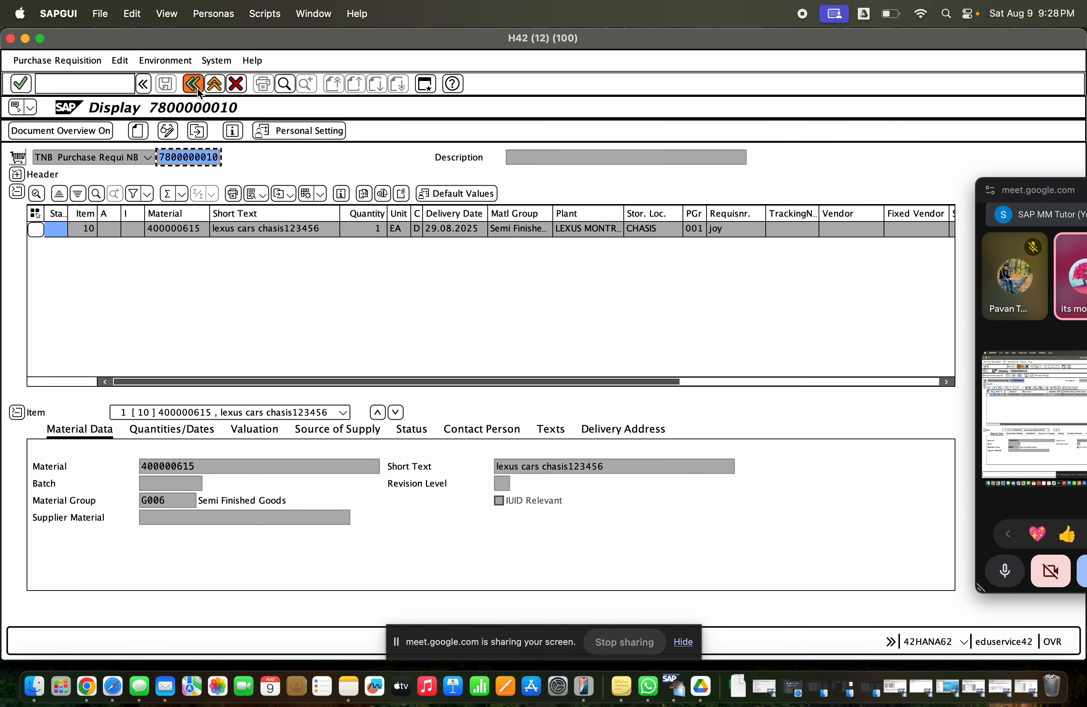
click(209, 86)
click(207, 87)
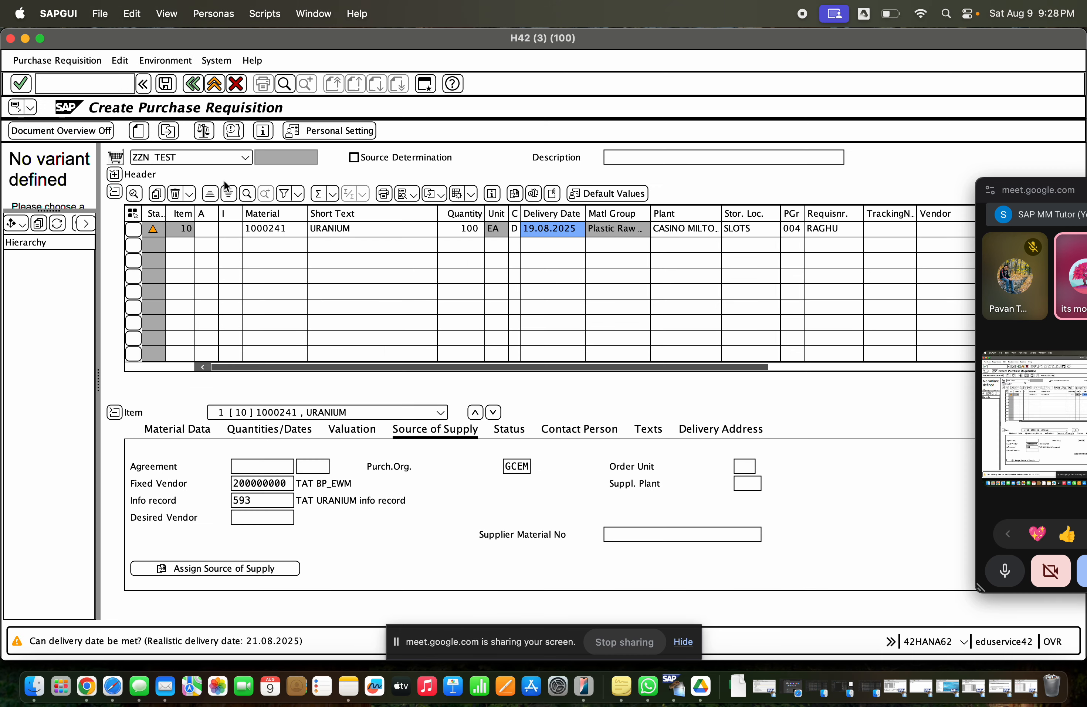
click(277, 505)
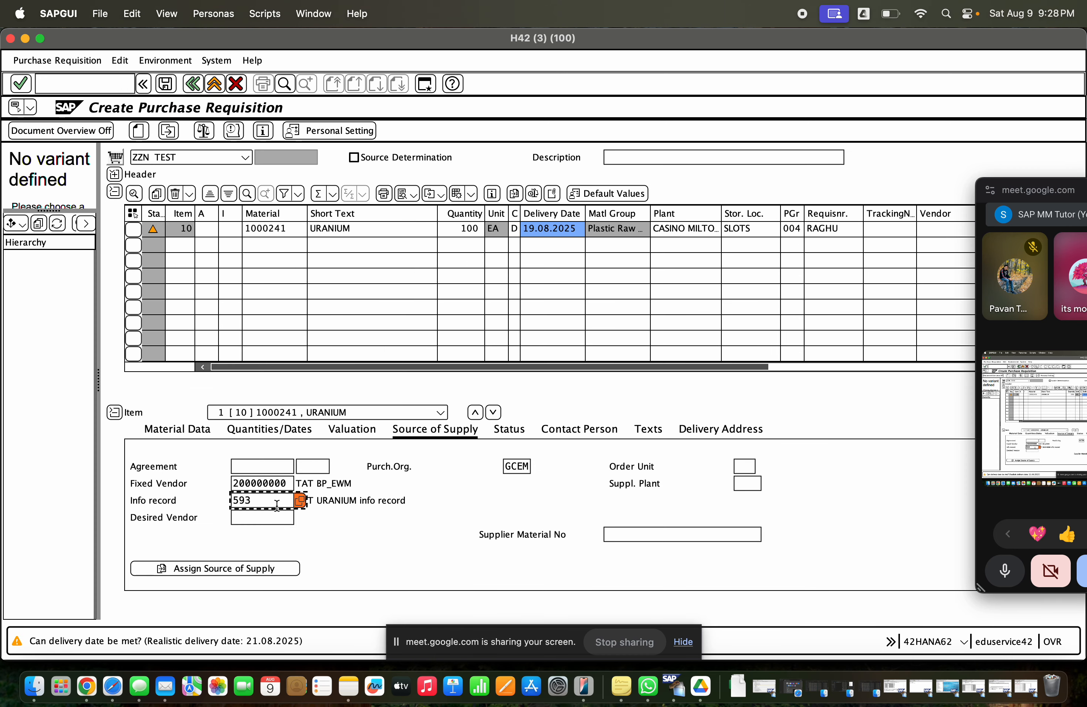
click(265, 483)
click(250, 561)
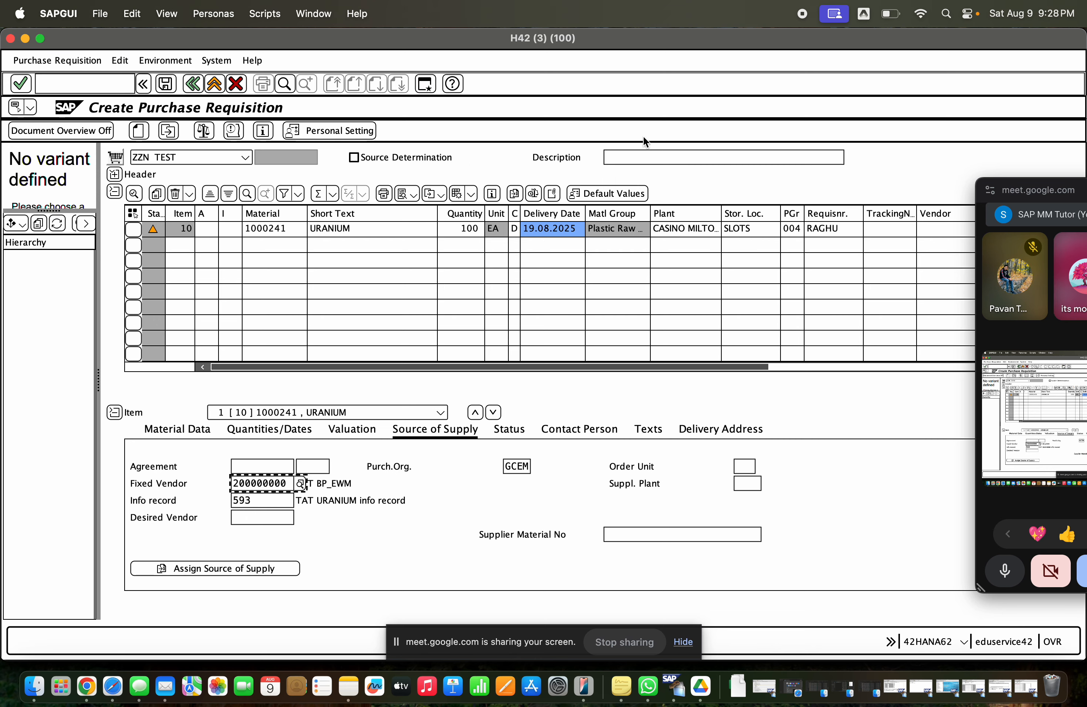
- Switch to the SAP Easy Access session and start transaction MEQ1 for quota arrangements
key(super+grave)
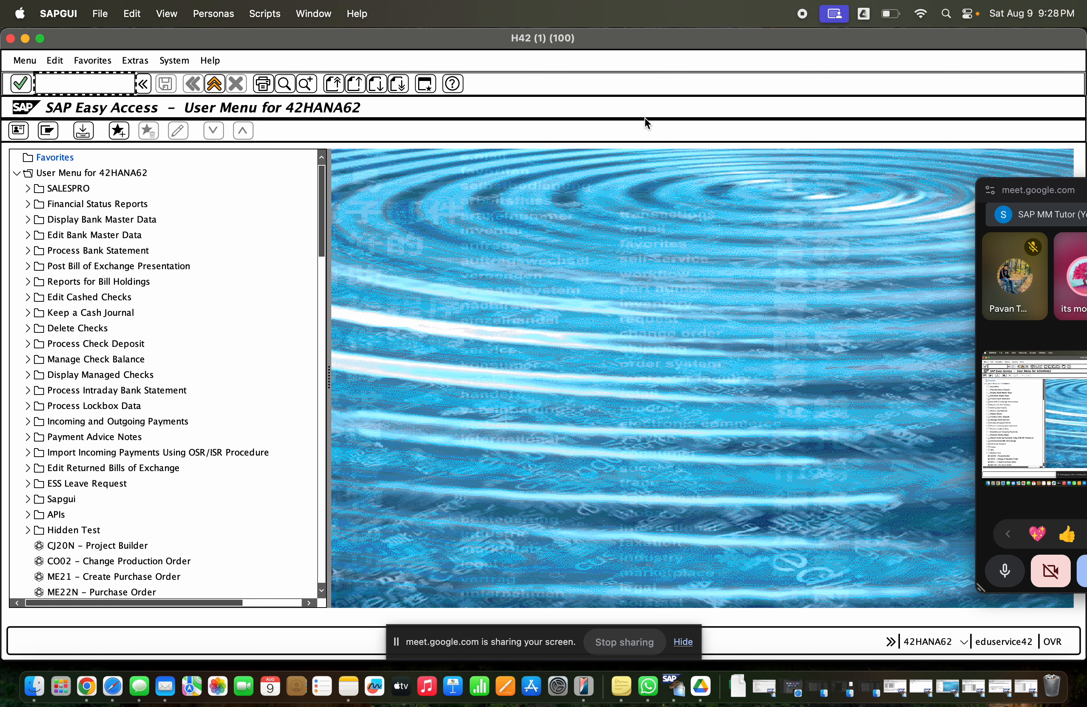
text(meq)
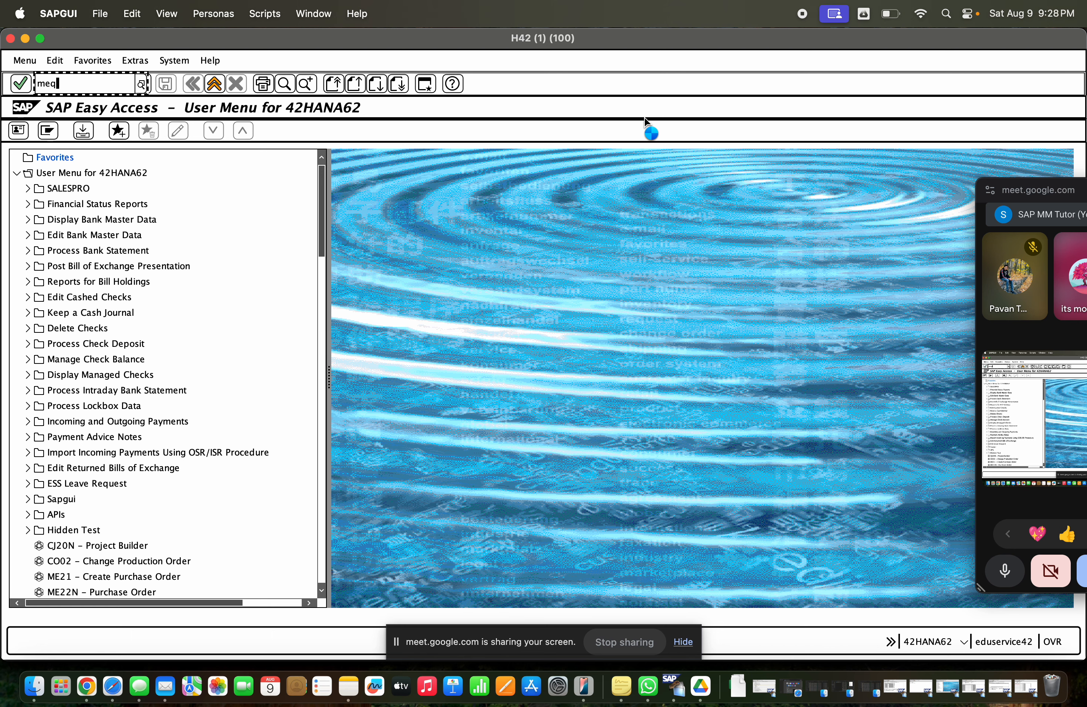
text(1)
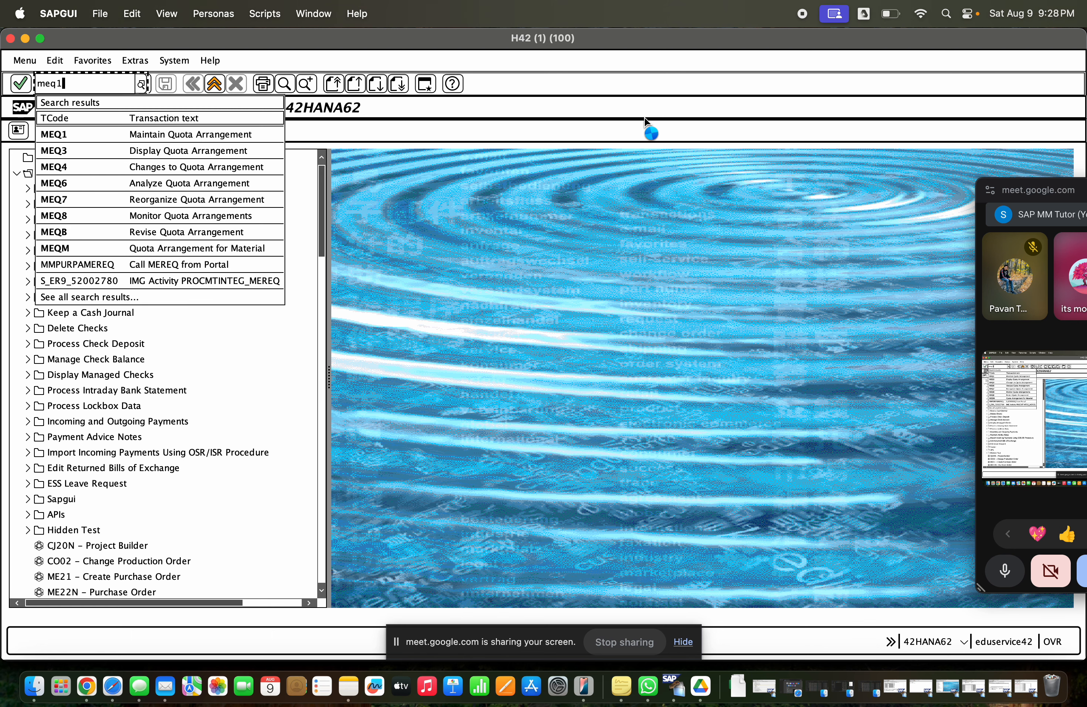
key(Return)
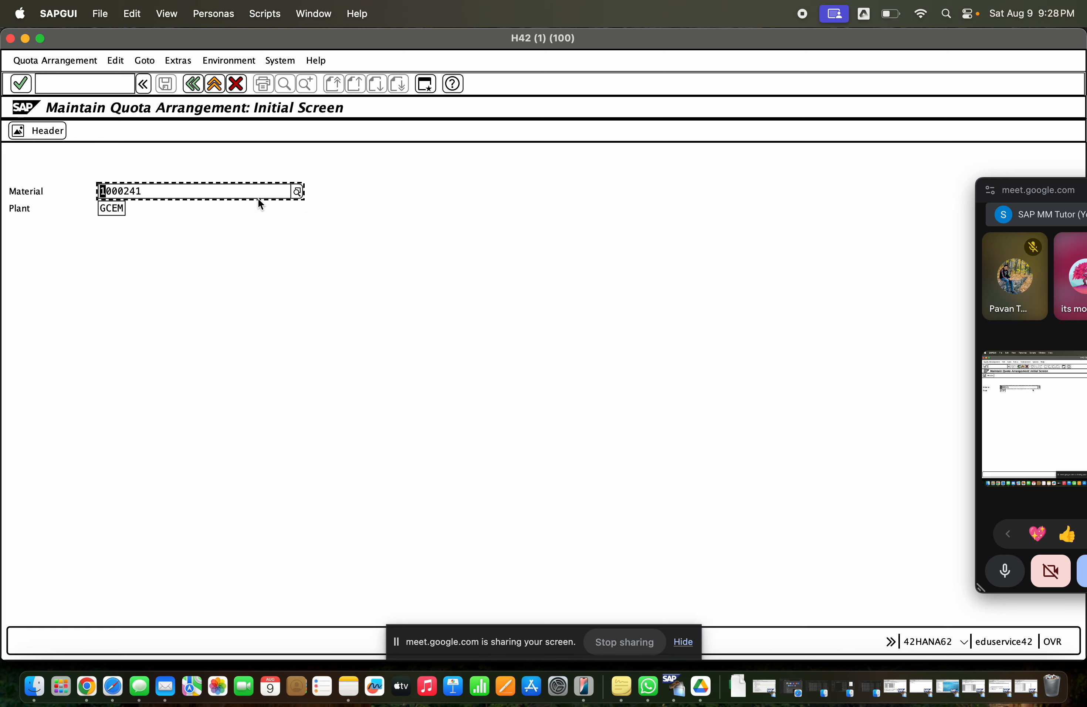
- Change to displaying quota arrangements and open the items of the arrangement for material 1000241 in plant GCEM
click(90, 63)
click(85, 103)
key(Return)
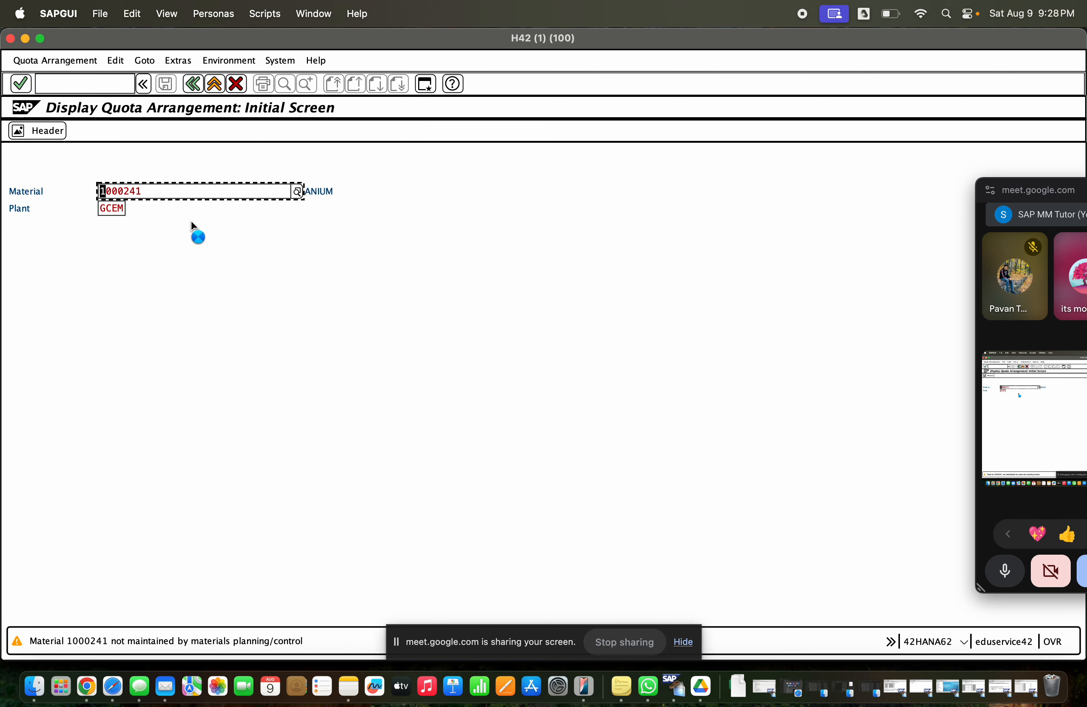
key(Return)
double_click(136, 243)
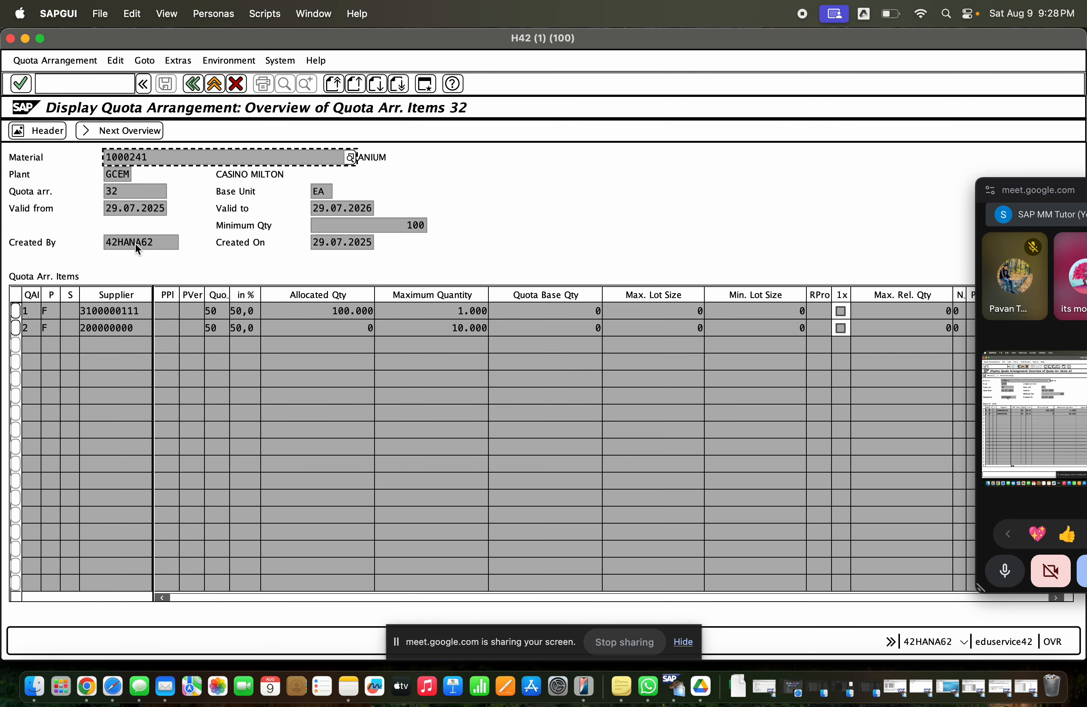
- Examine the suppliers and allocated quantities in the quota arrangement items, exit to the initial screen, and return to the requisition session
click(145, 311)
click(144, 325)
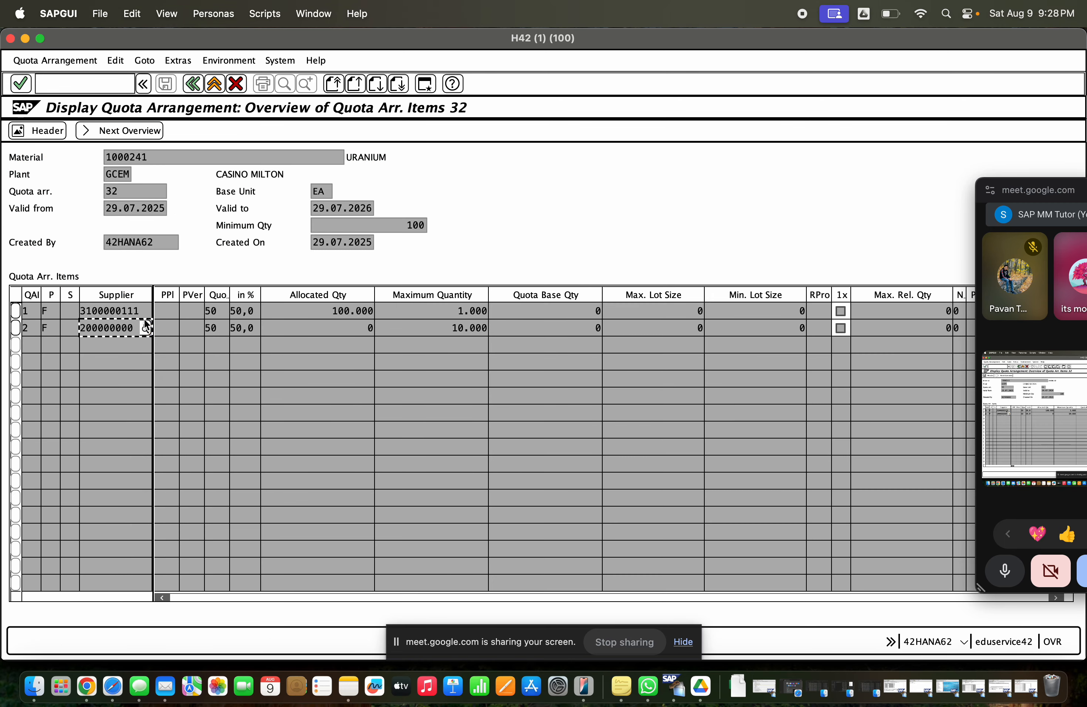
click(313, 325)
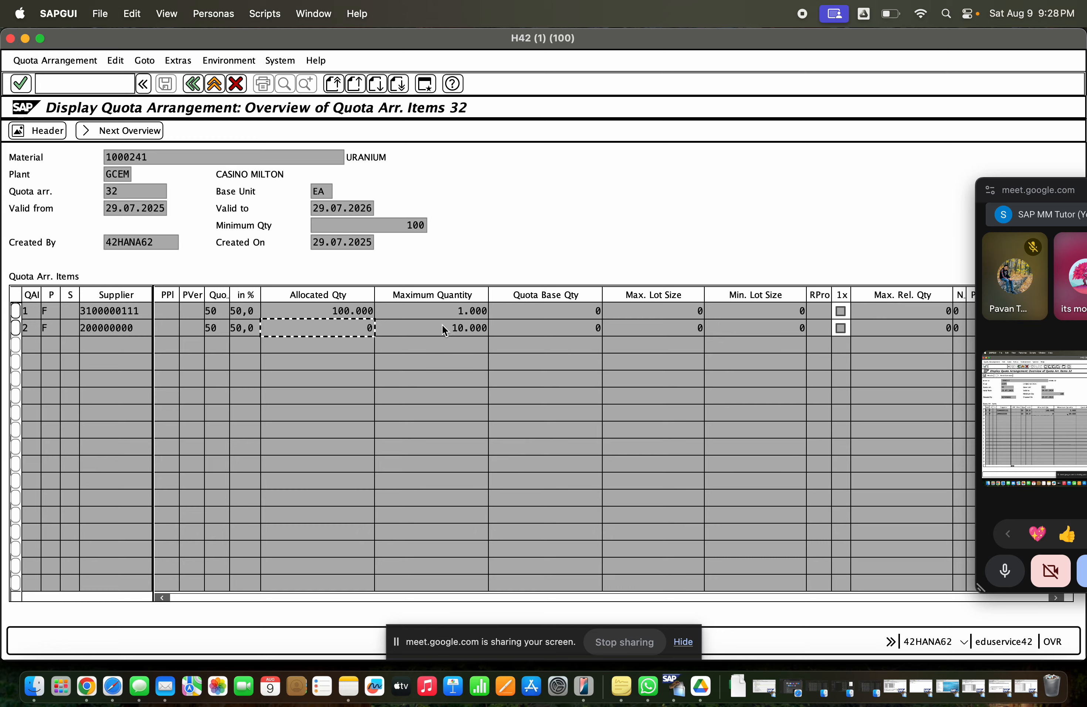
click(194, 87)
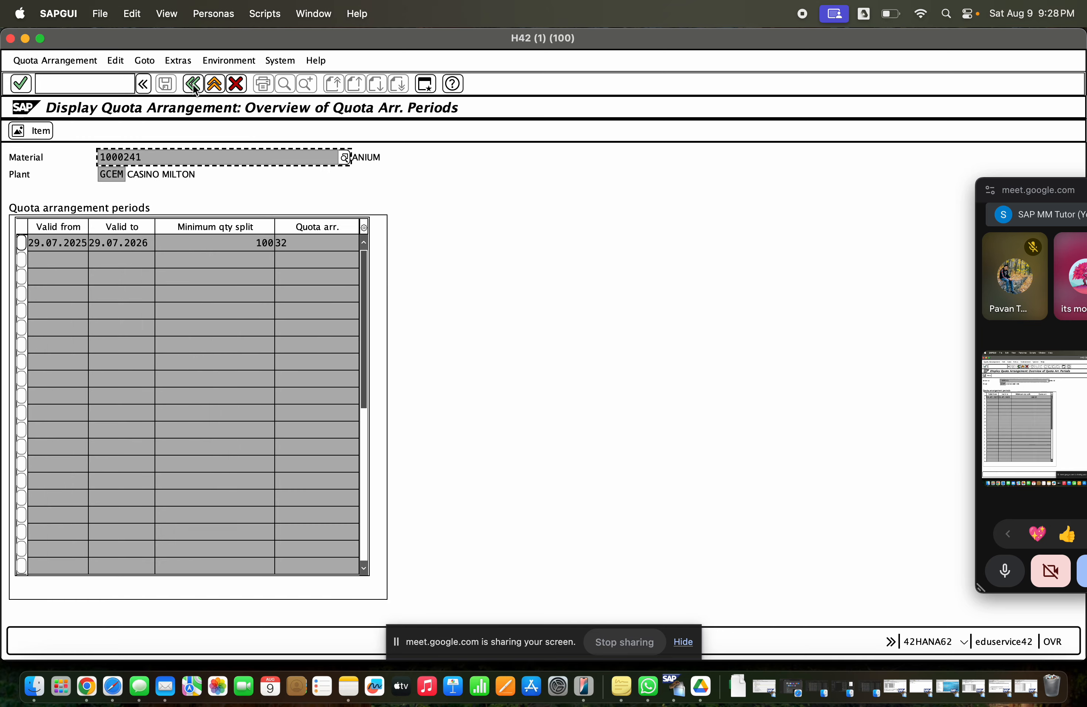
click(194, 86)
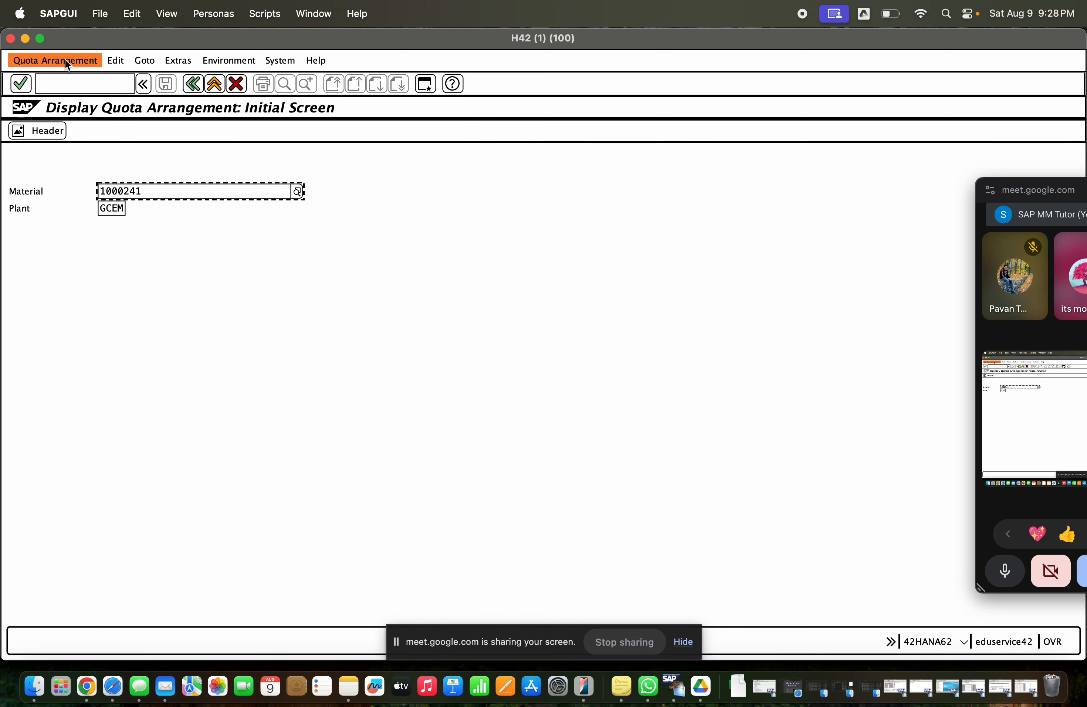
click(26, 40)
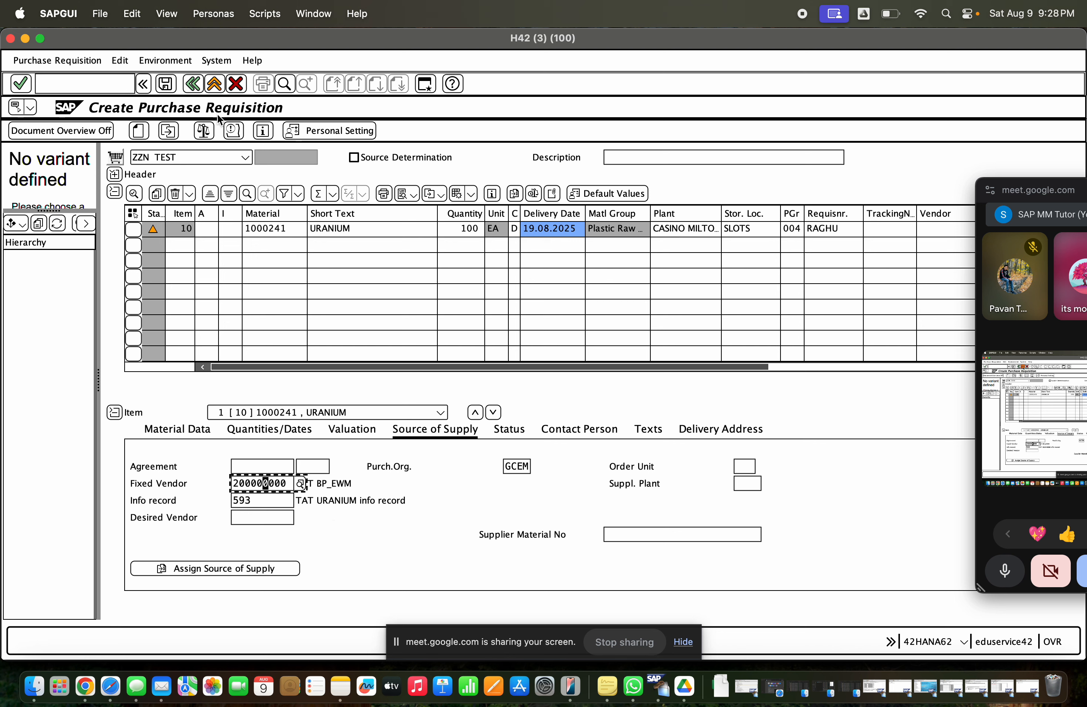
- Save the purchase requisition, open the saved document for display, and copy its requisition number
click(158, 86)
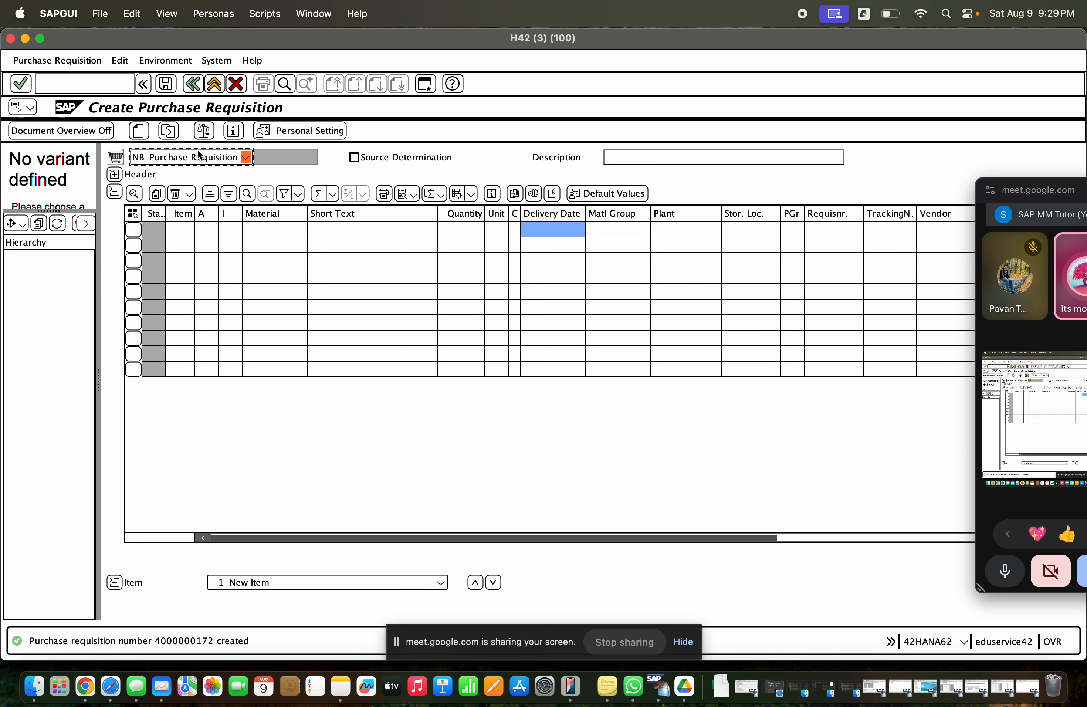
click(167, 131)
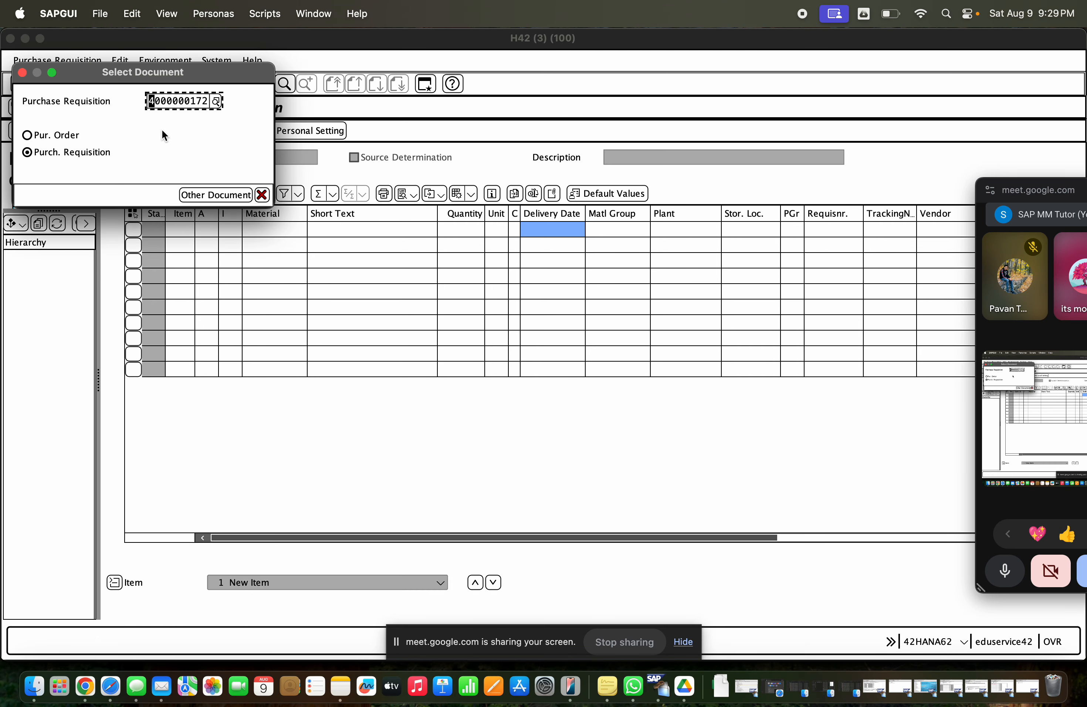
key(Return)
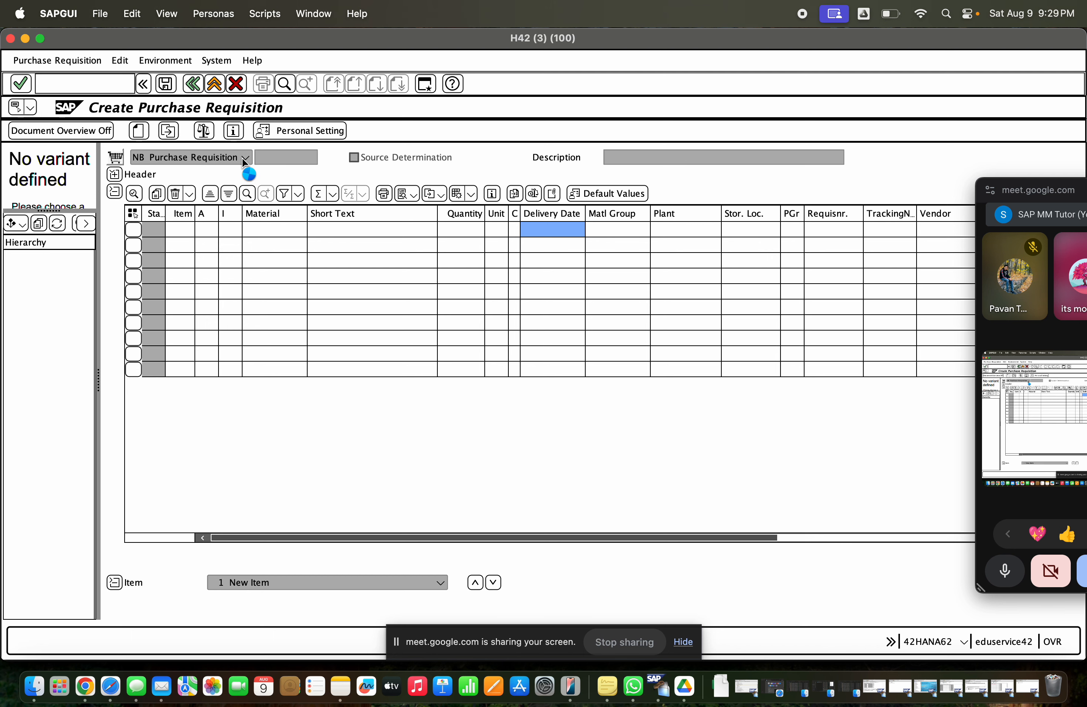
drag(256, 158, 325, 159)
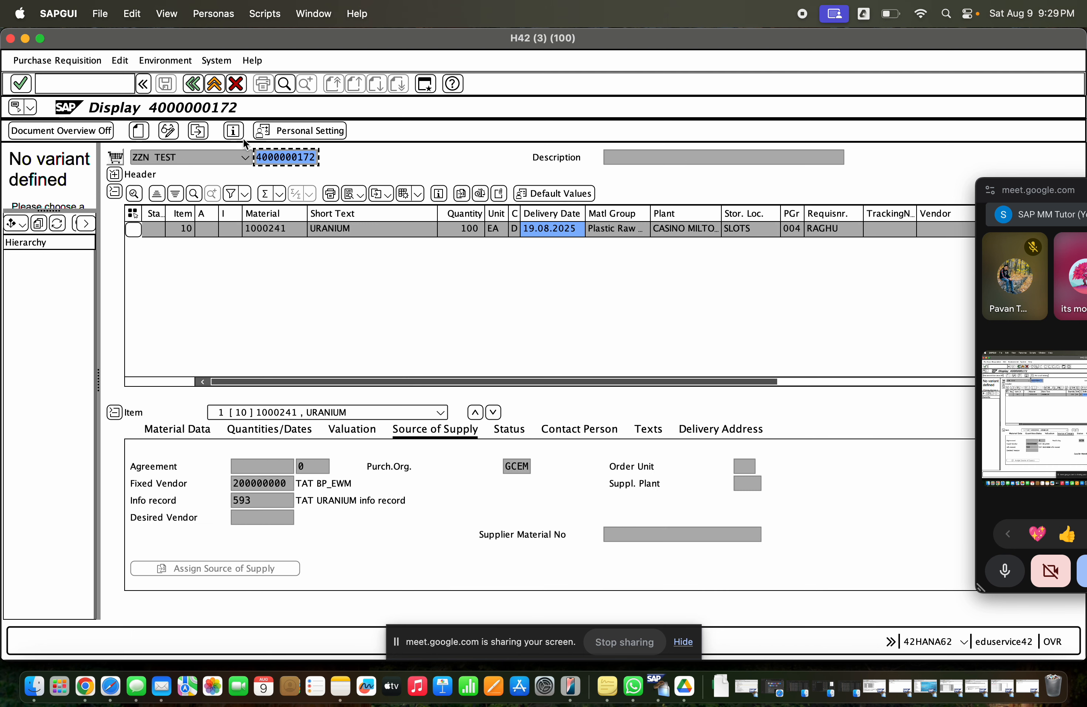
- Replace the requisition display with transaction ME21N to create a purchase order
click(84, 86)
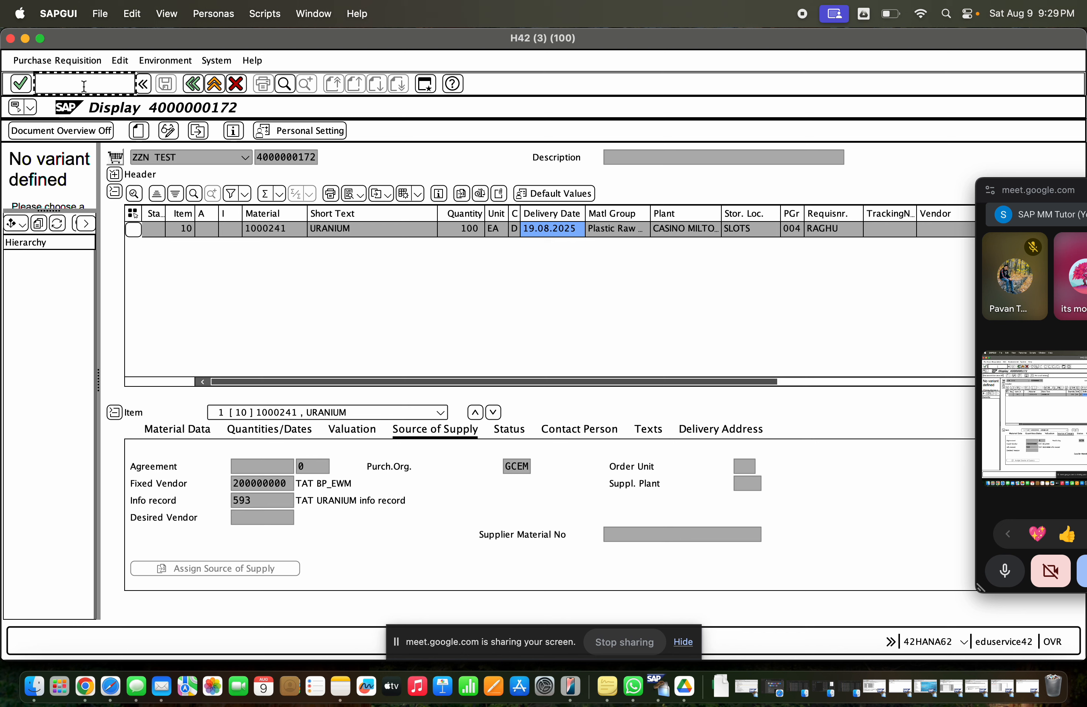
text(/nme2)
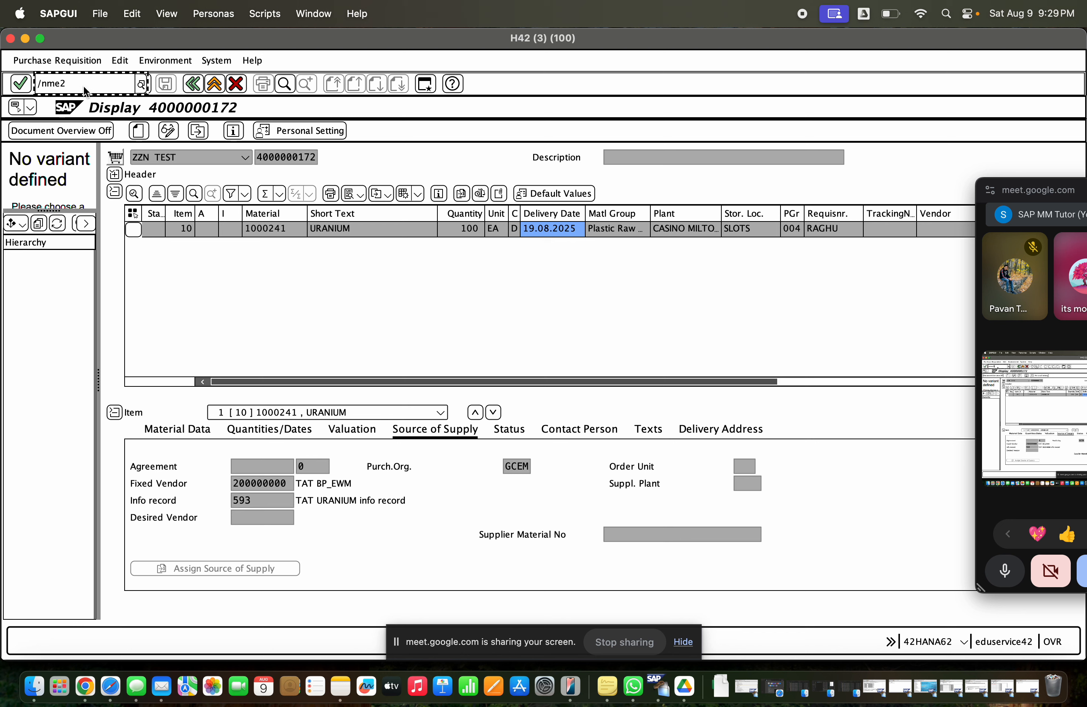
text(1n)
key(Return)
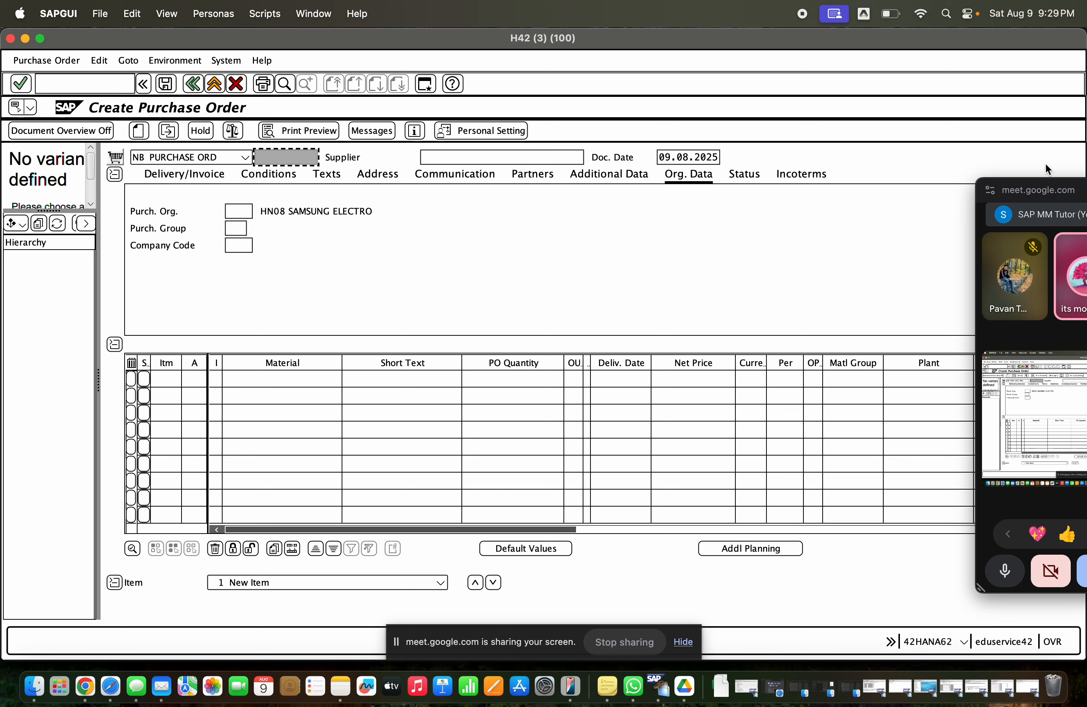
- Move the floating meeting window clear of the order form and view the document overview's selection variants
click(1018, 184)
drag(1006, 195, 1020, 540)
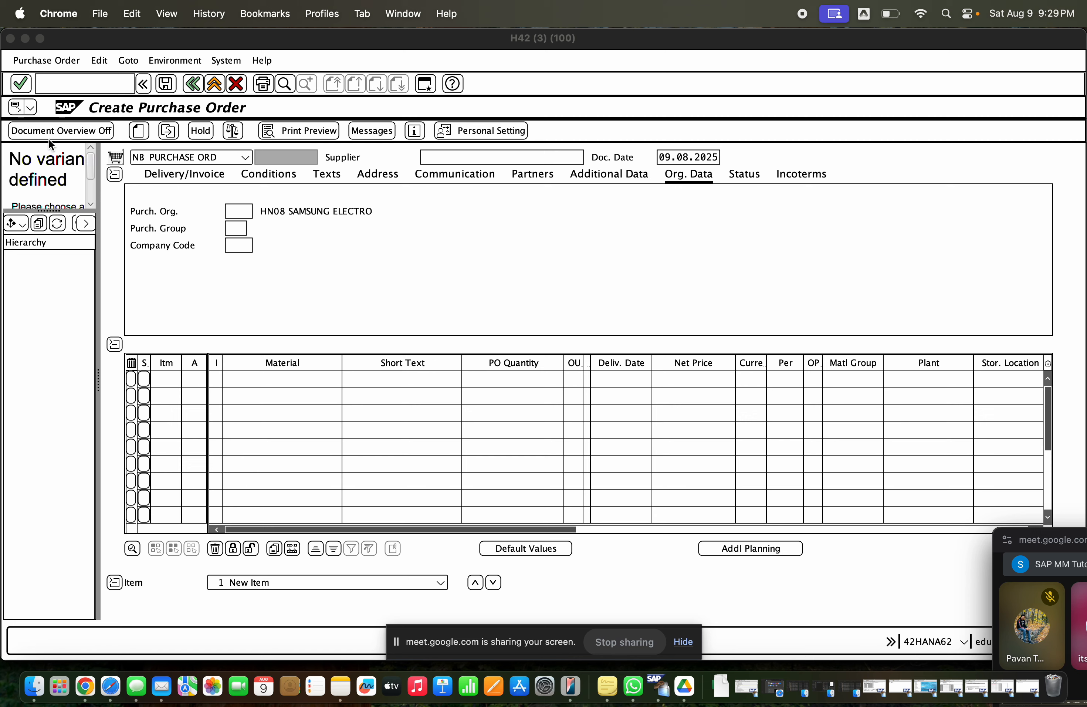
click(21, 226)
click(21, 226)
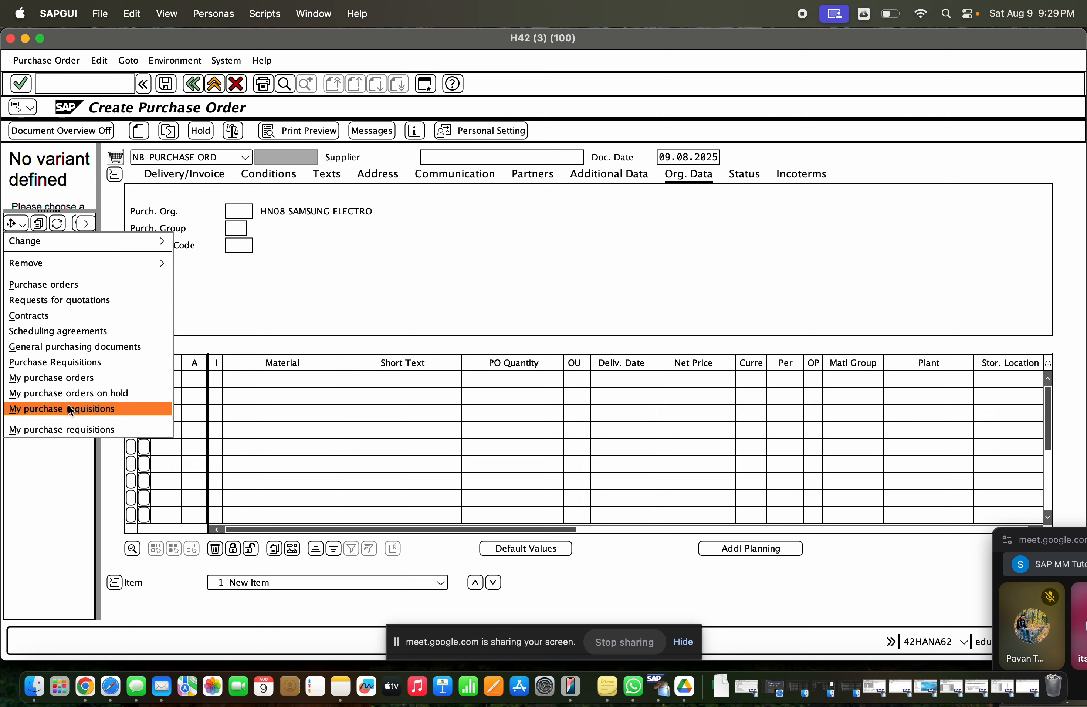
- Reference the copied purchase requisition number in the first item of the purchase order and adopt its data
click(587, 529)
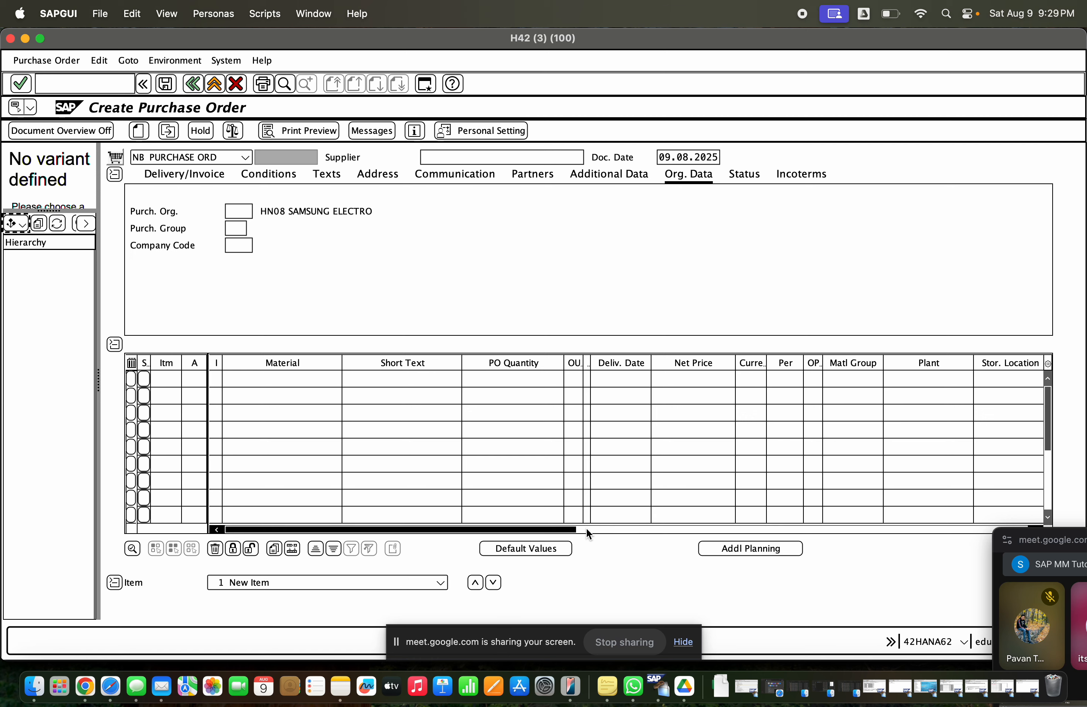
click(586, 528)
drag(586, 530, 690, 530)
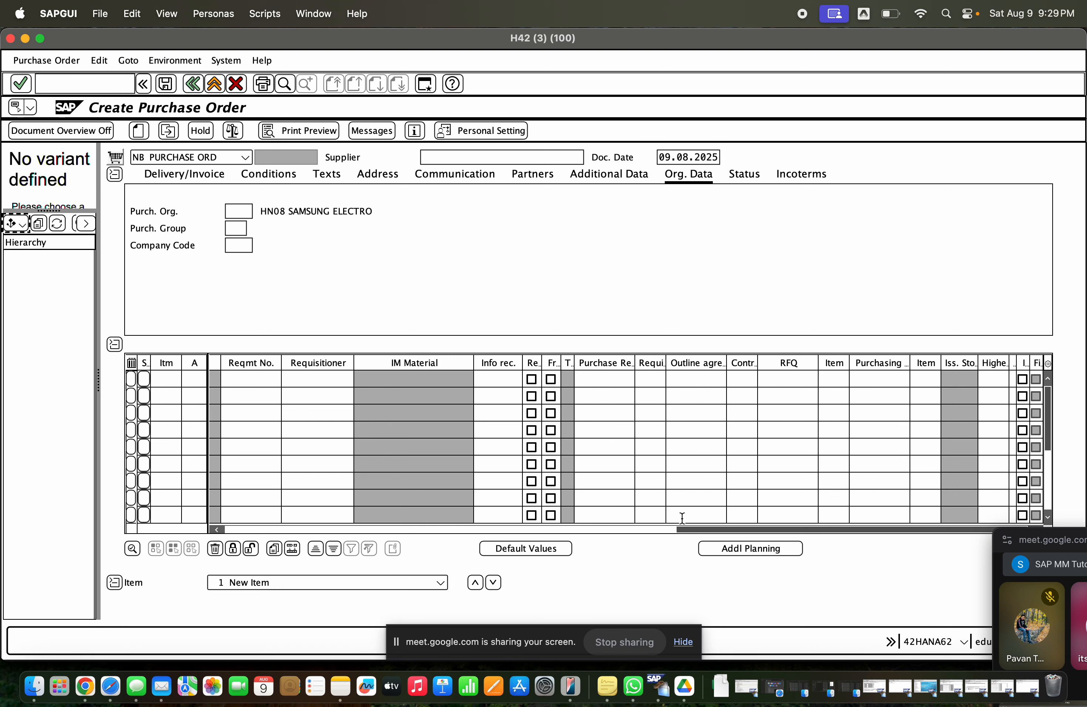
click(591, 378)
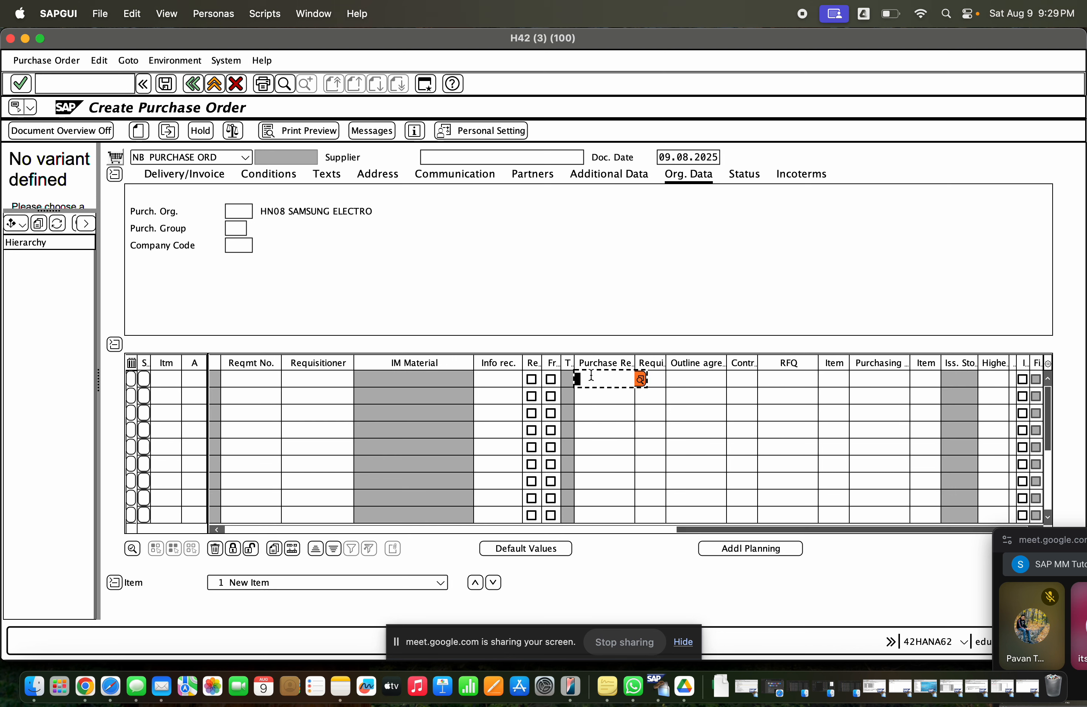
key(super+v)
key(Return)
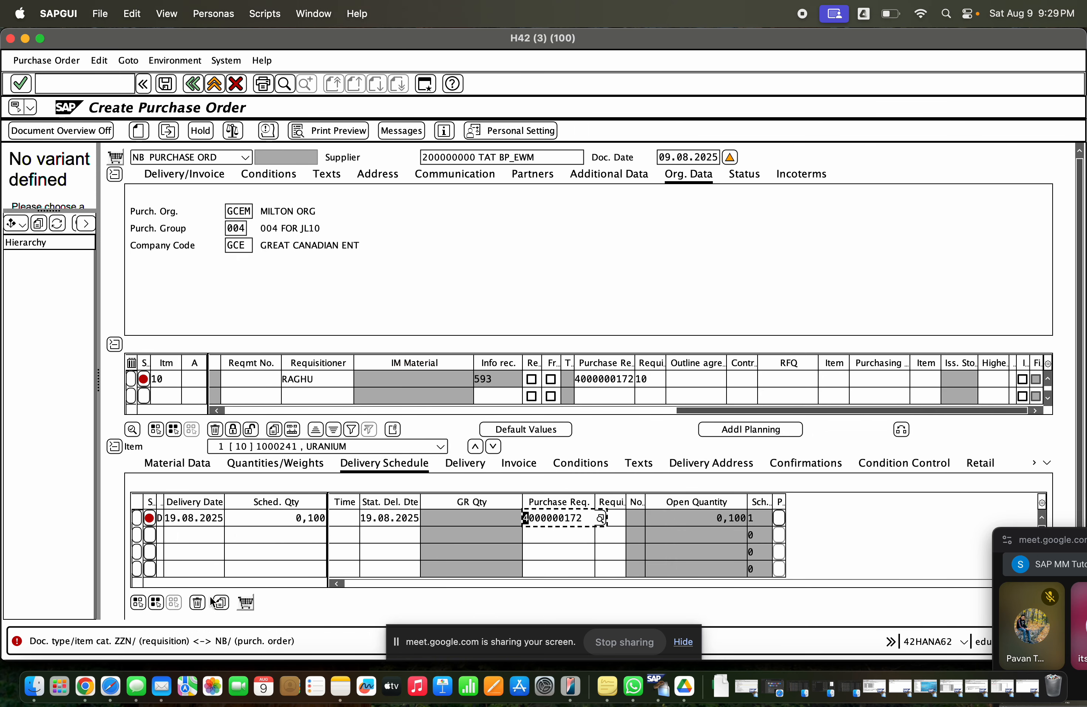
- Examine the error about document types ZZN and NB in its help text and in the purchase order's message list
double_click(186, 641)
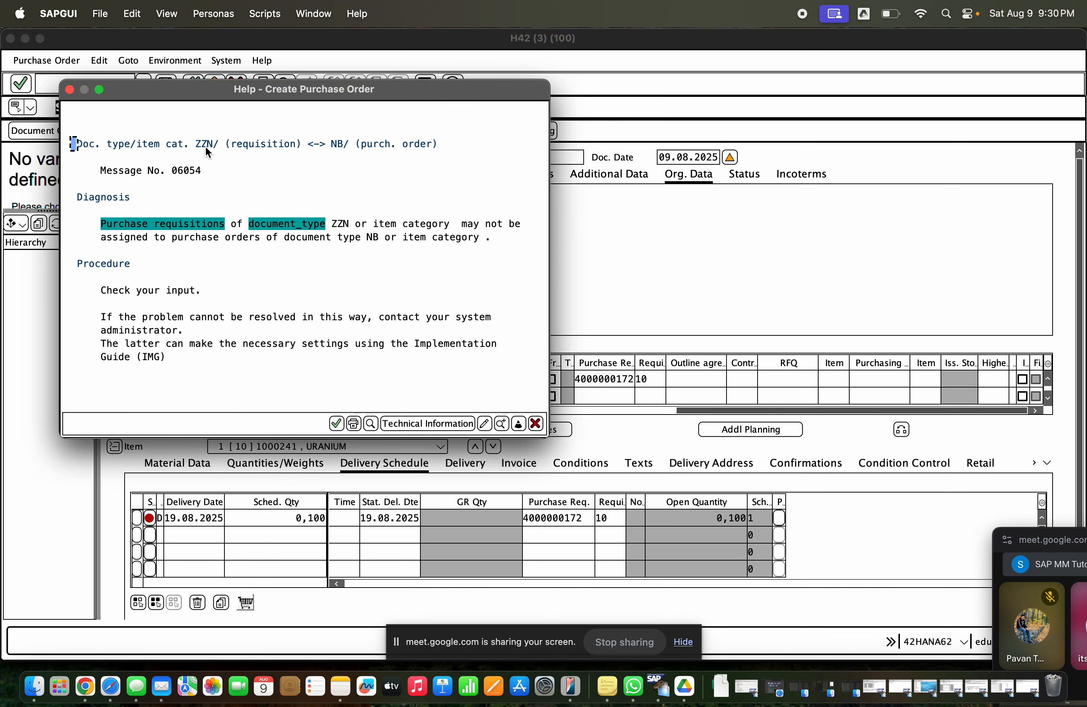
click(368, 150)
click(536, 424)
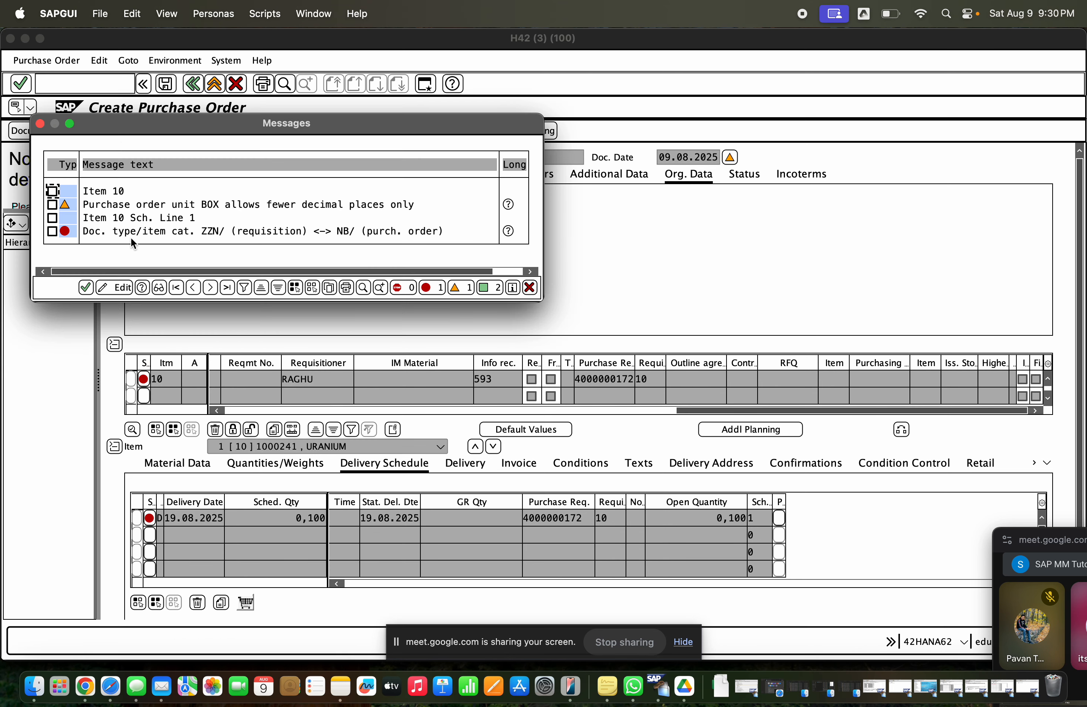
click(241, 232)
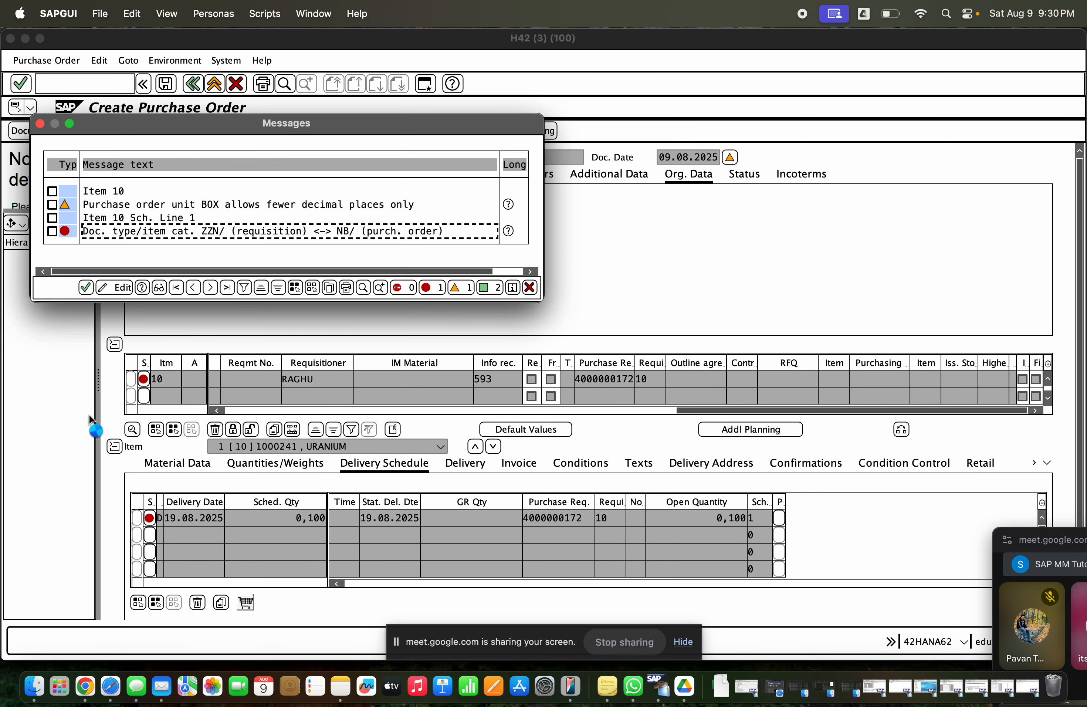
click(530, 289)
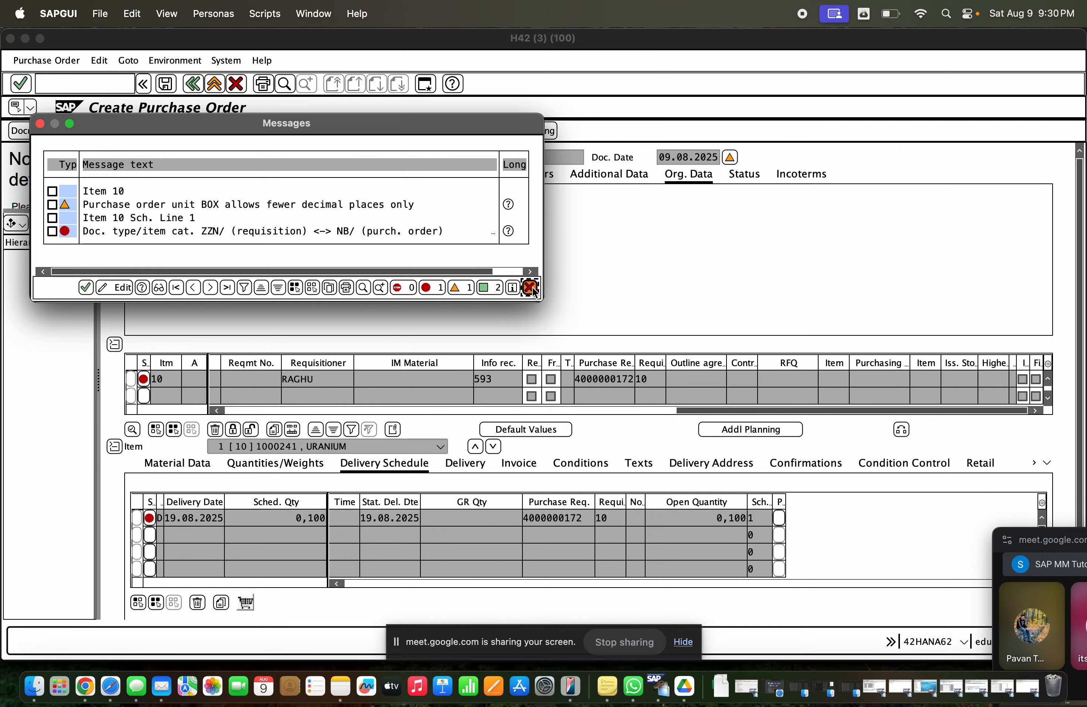
- In the requisition document type link configuration, add and save a ZZN entry linking the standard item category to standard
click(26, 40)
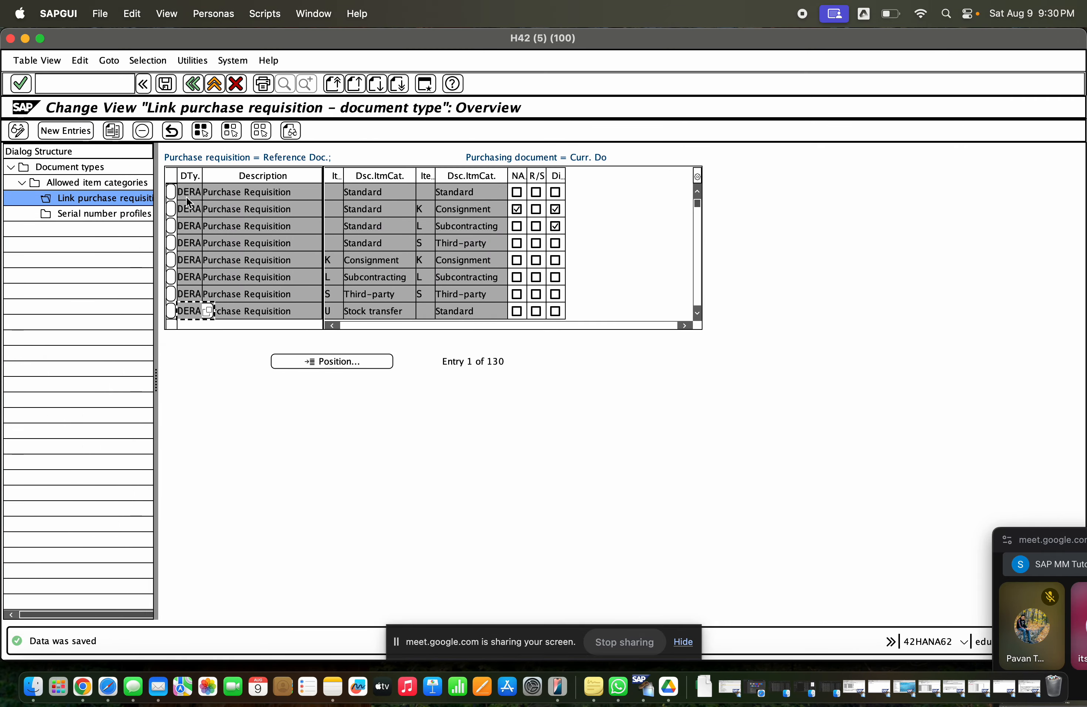
click(65, 131)
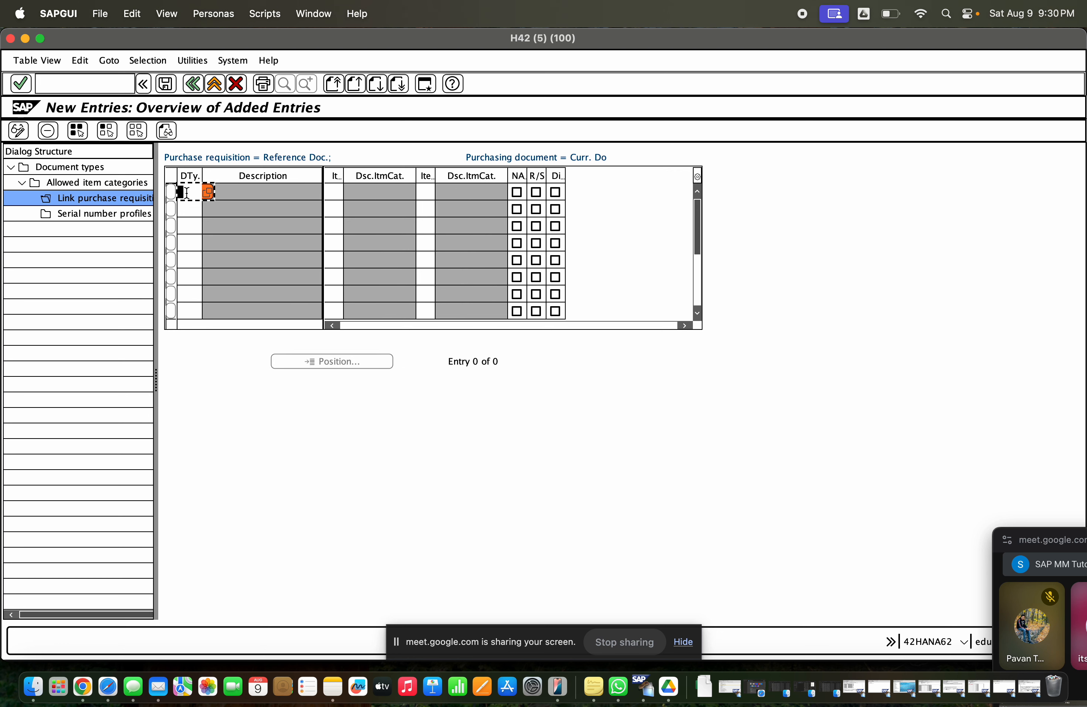
text(ZZN)
key(Tab)
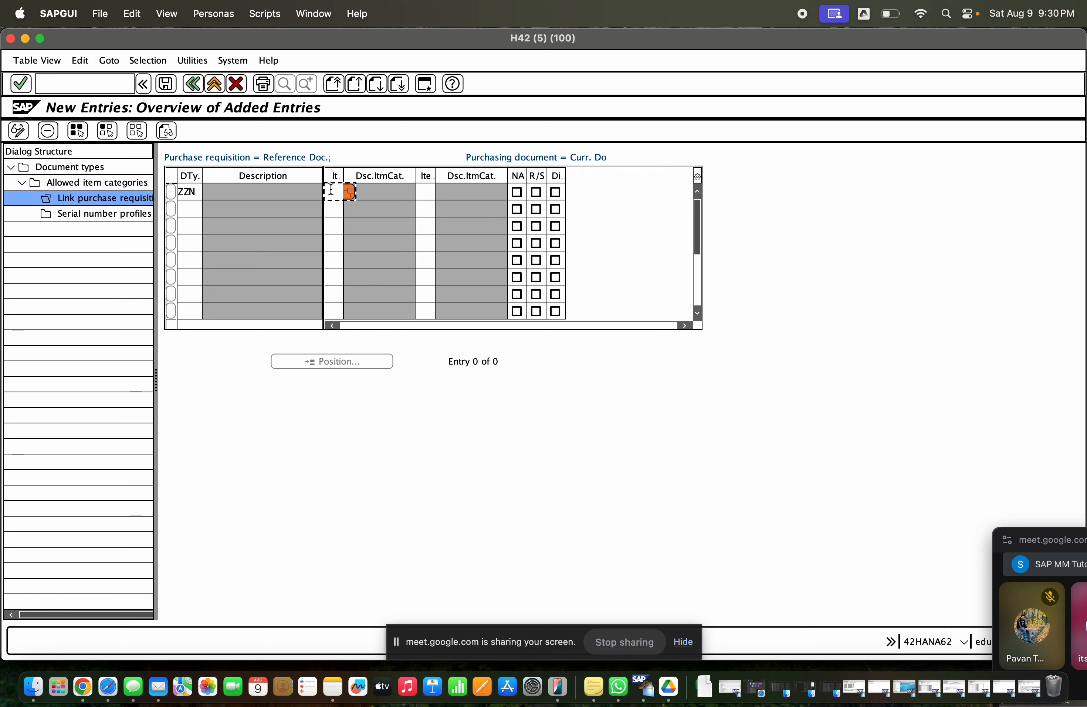
click(420, 192)
click(335, 190)
key(Return)
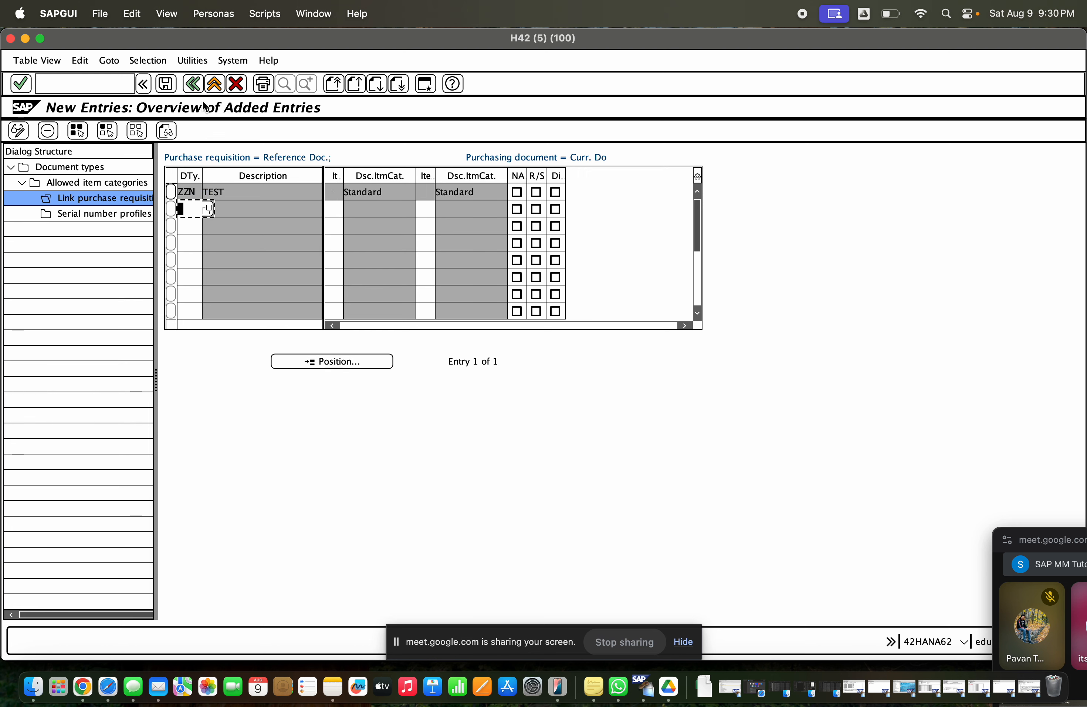
click(165, 83)
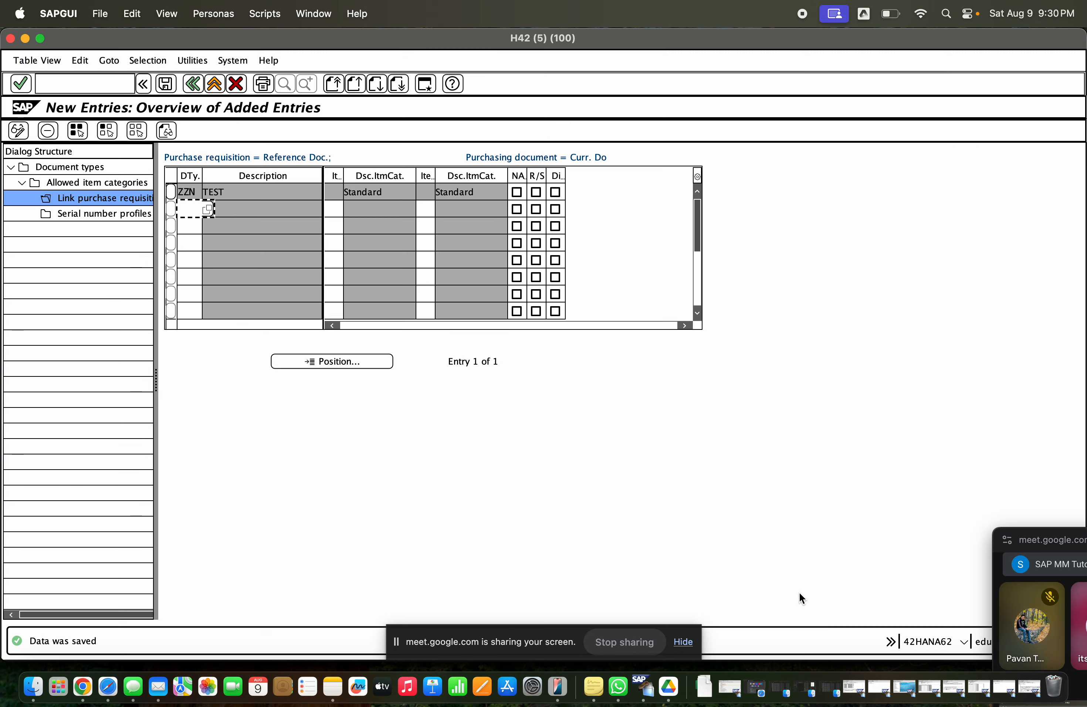
- Switch to the quota arrangement session and start transaction ME21N there
key(super+m)
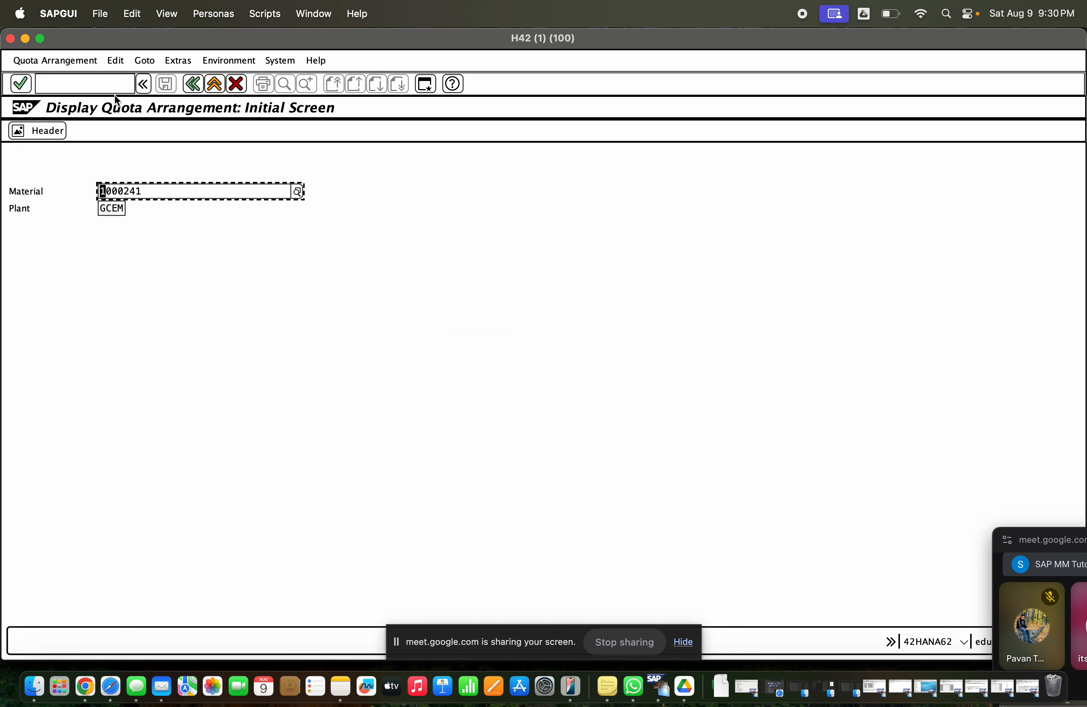
click(106, 86)
text(/nme2)
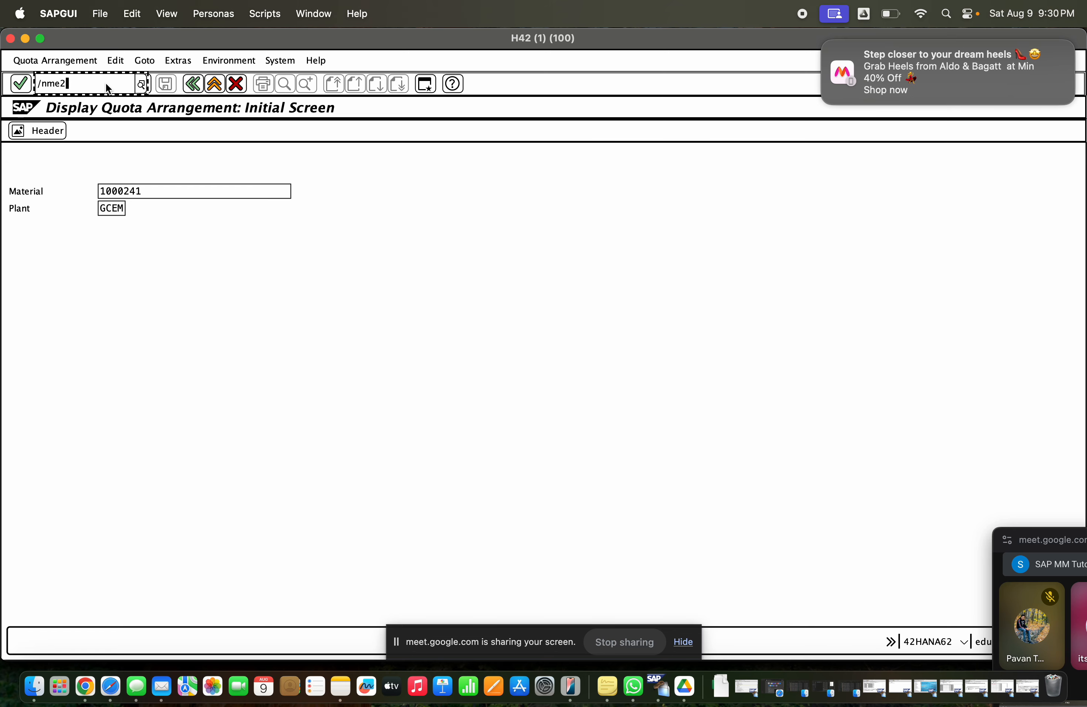
text(1n)
key(Return)
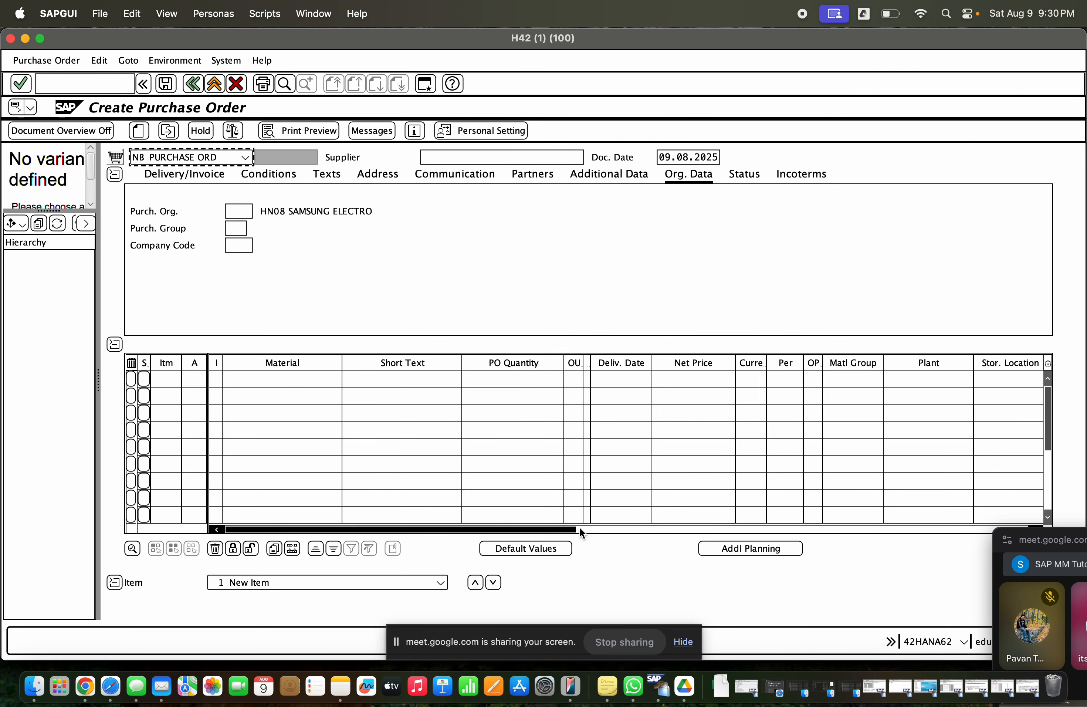
- Try to reference the copied purchase requisition number in the first item of the purchase order
click(580, 530)
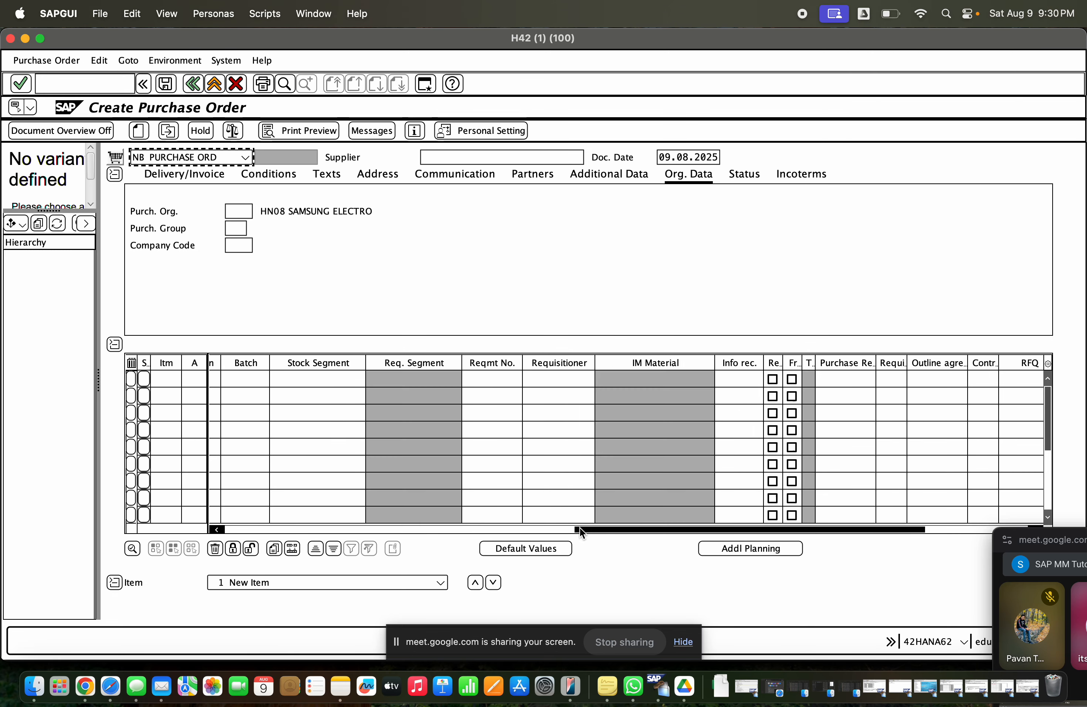
click(848, 376)
key(super+v)
key(Tab)
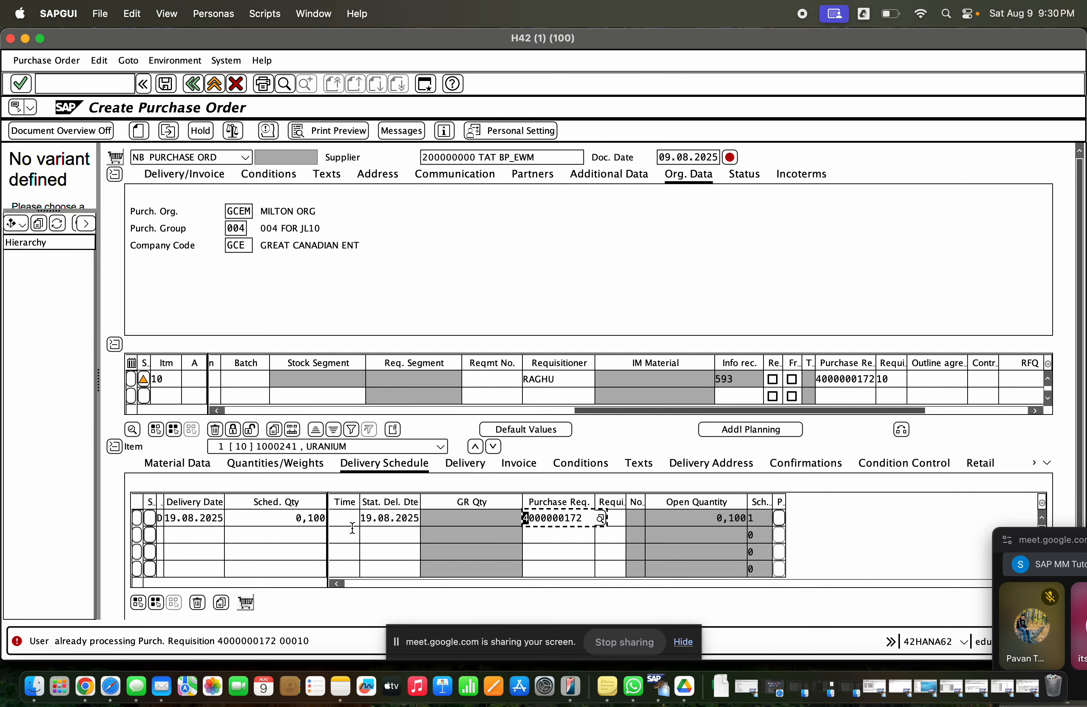
- Bring up the other open sessions and exit their transactions to the SAP Easy Access menu
click(986, 691)
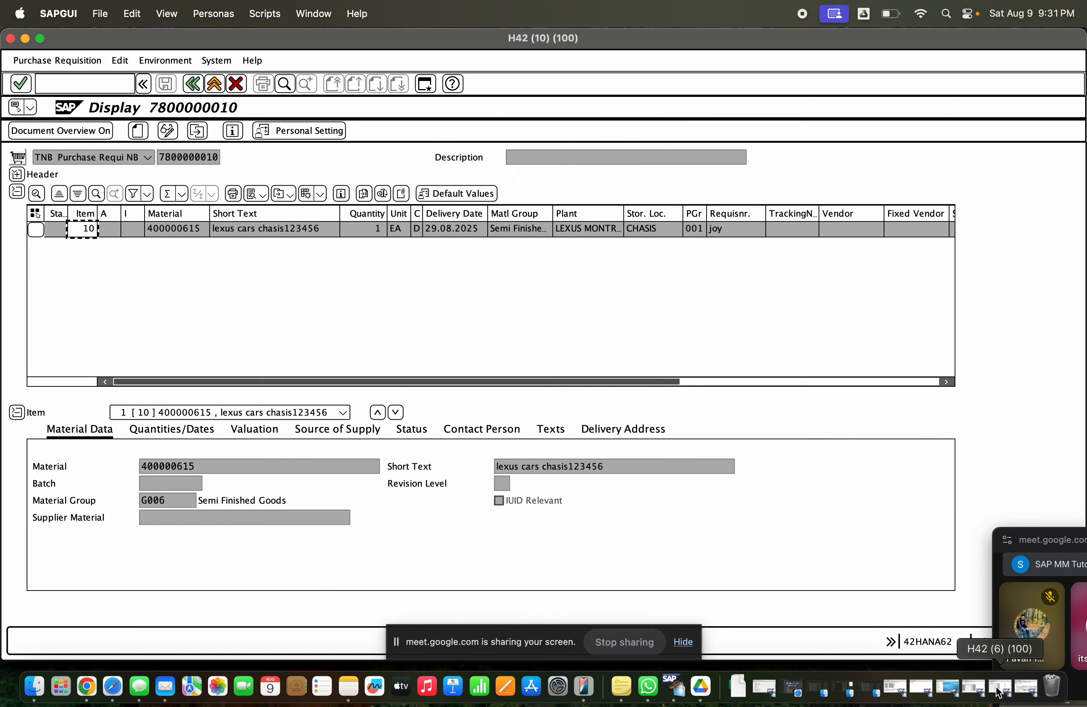
click(999, 691)
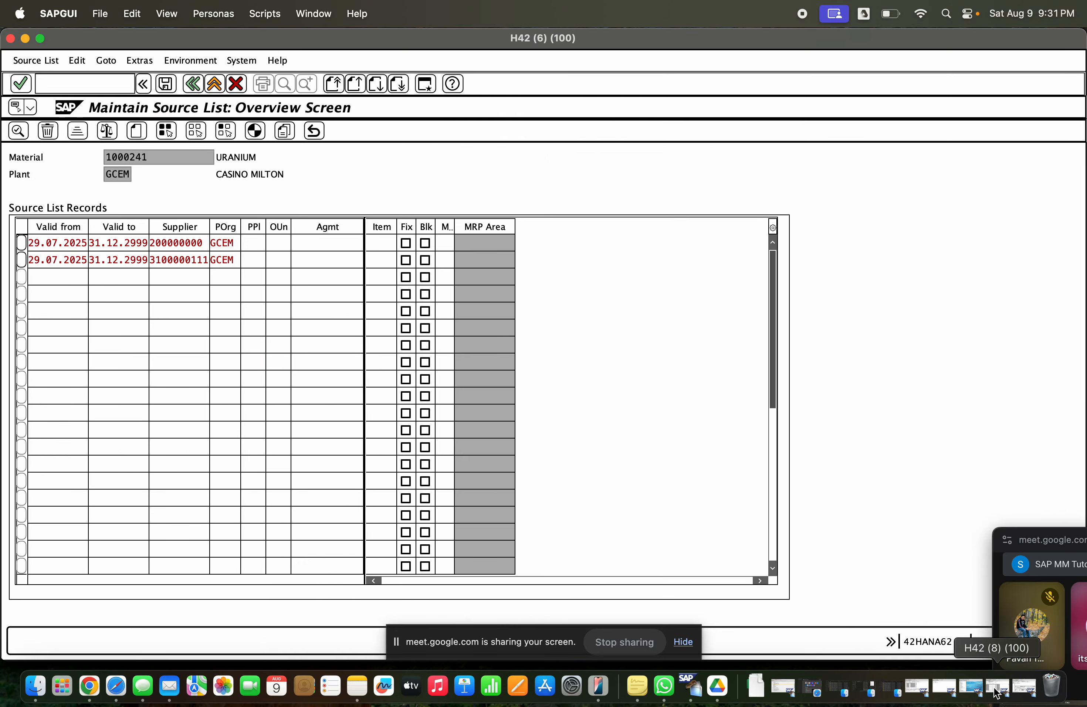
click(960, 690)
click(961, 691)
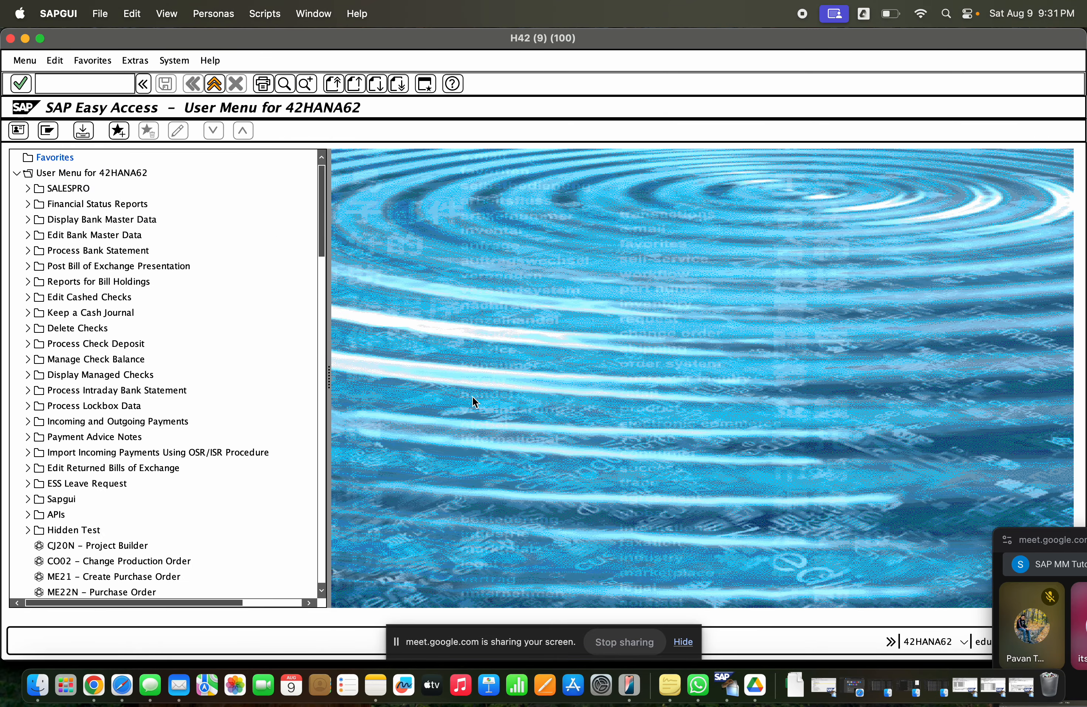
click(214, 84)
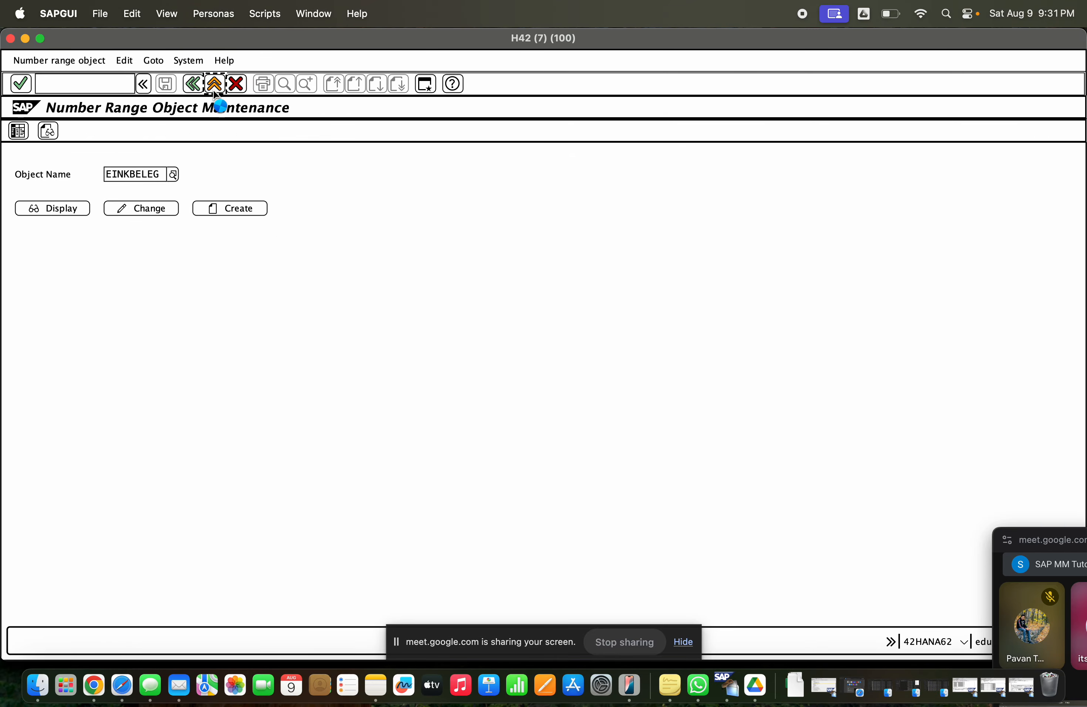
click(214, 84)
click(214, 83)
click(215, 84)
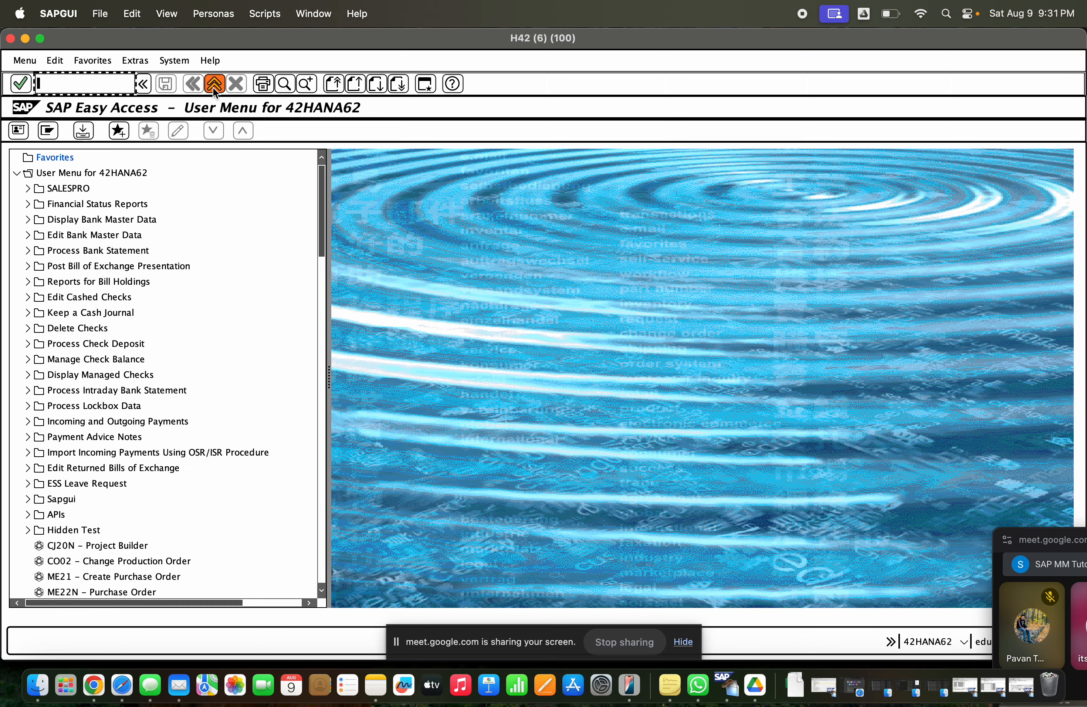
click(214, 83)
click(214, 84)
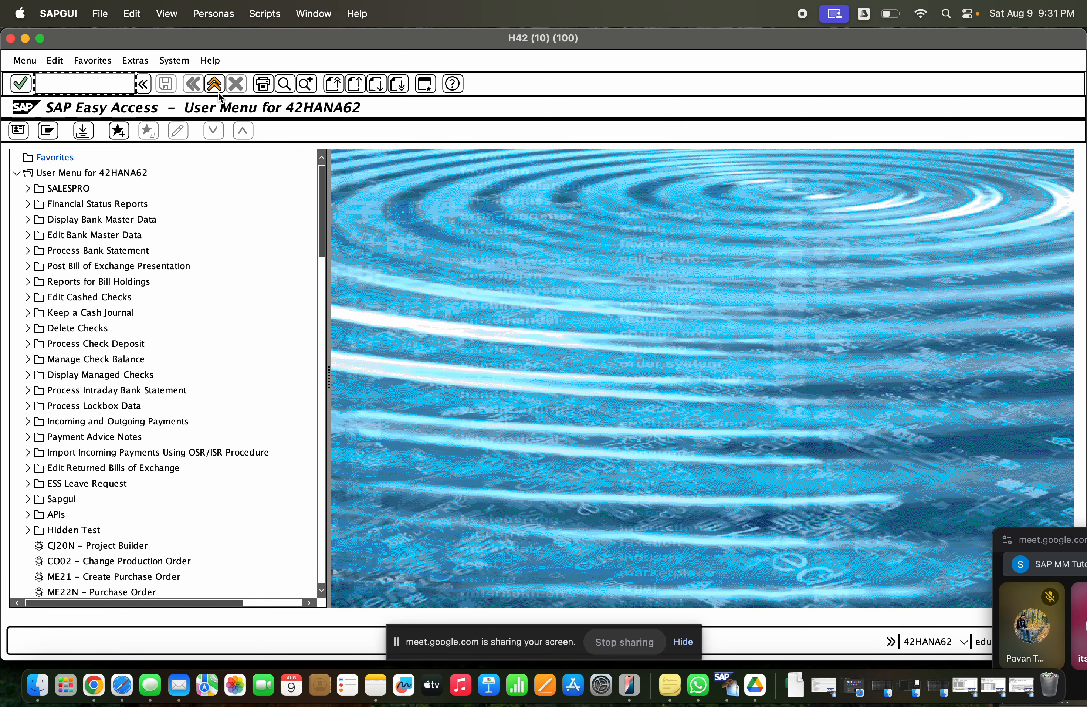
click(219, 94)
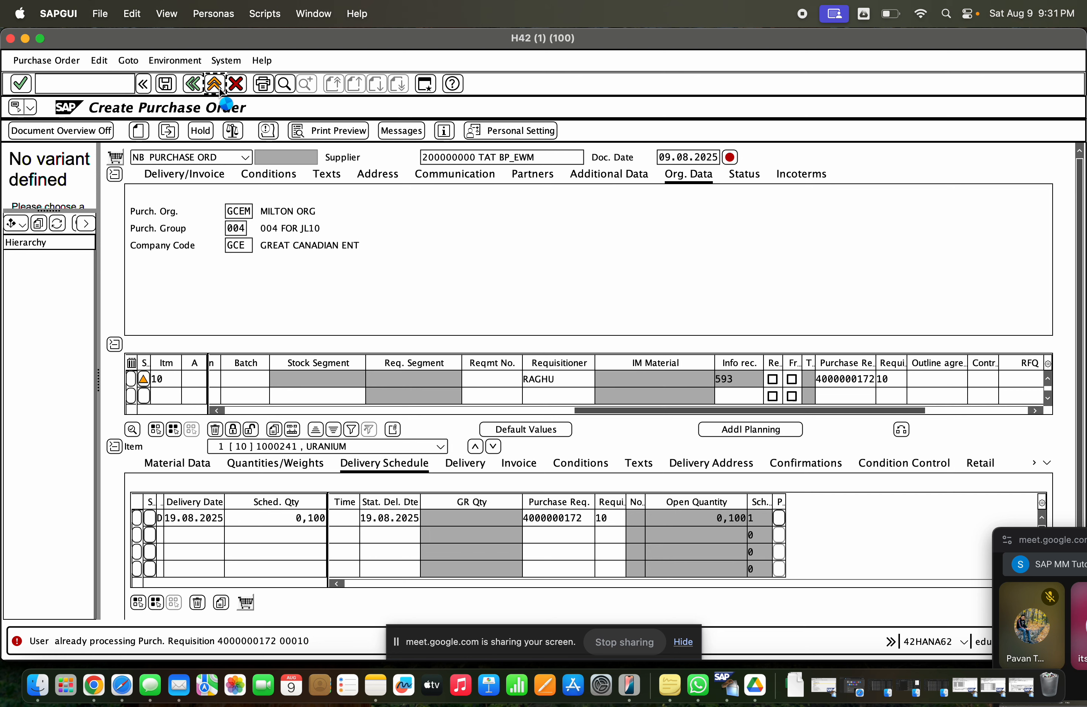
- Leave the purchase order without saving it and start a new one with transaction ME21N
click(223, 84)
click(288, 216)
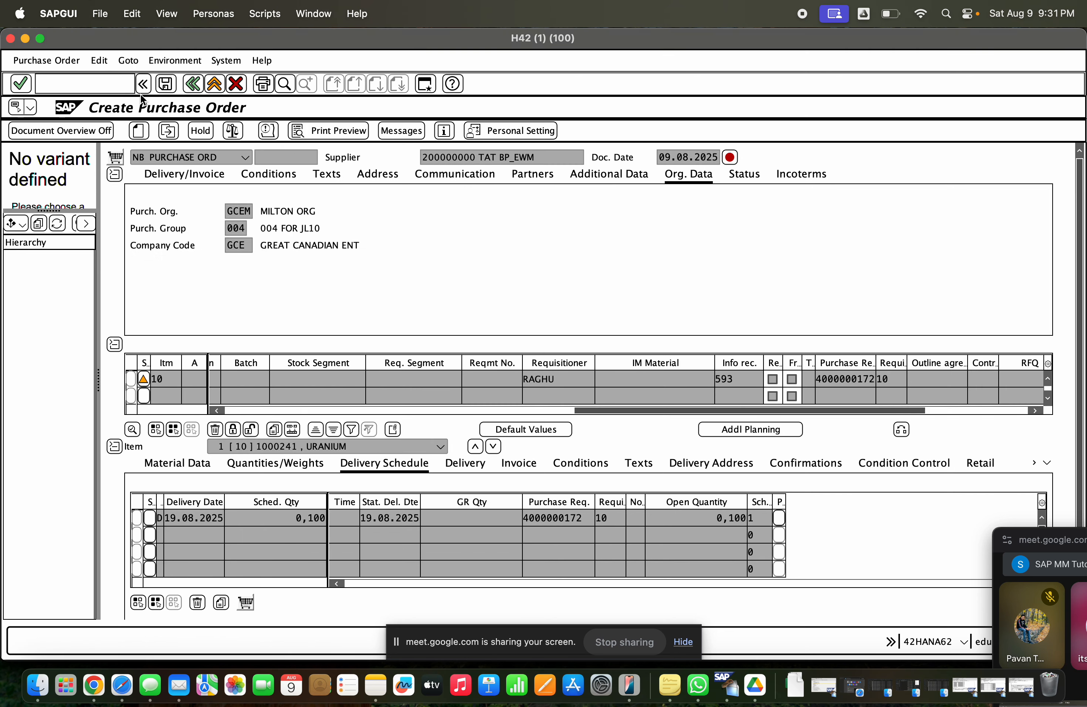
text(me21n)
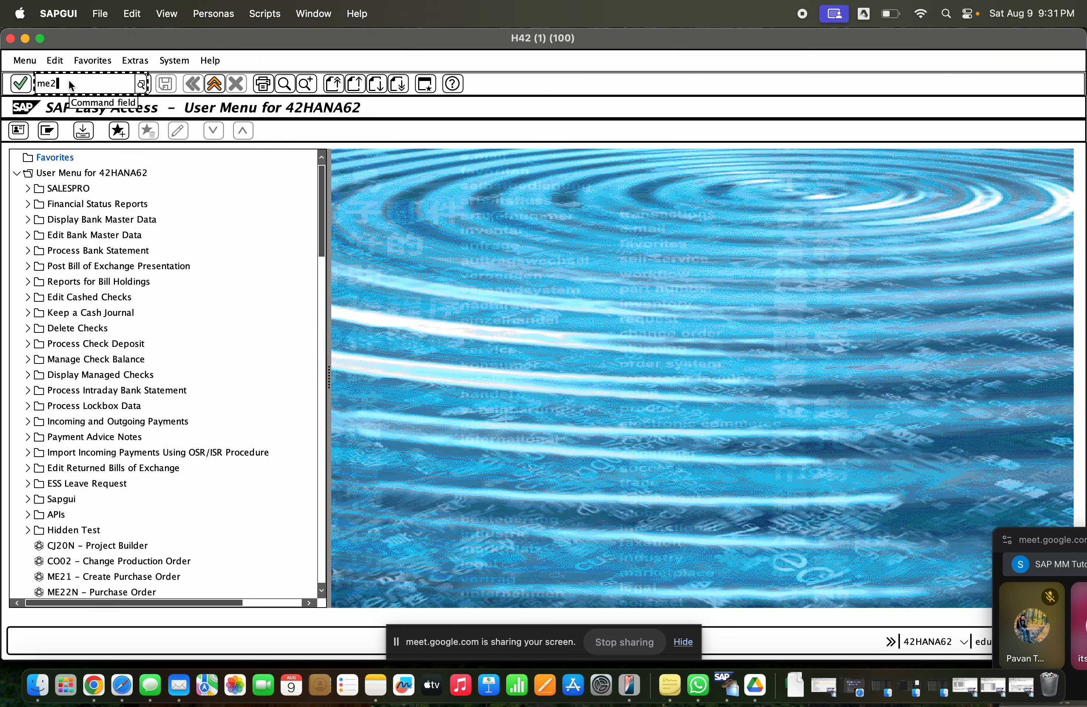
key(Return)
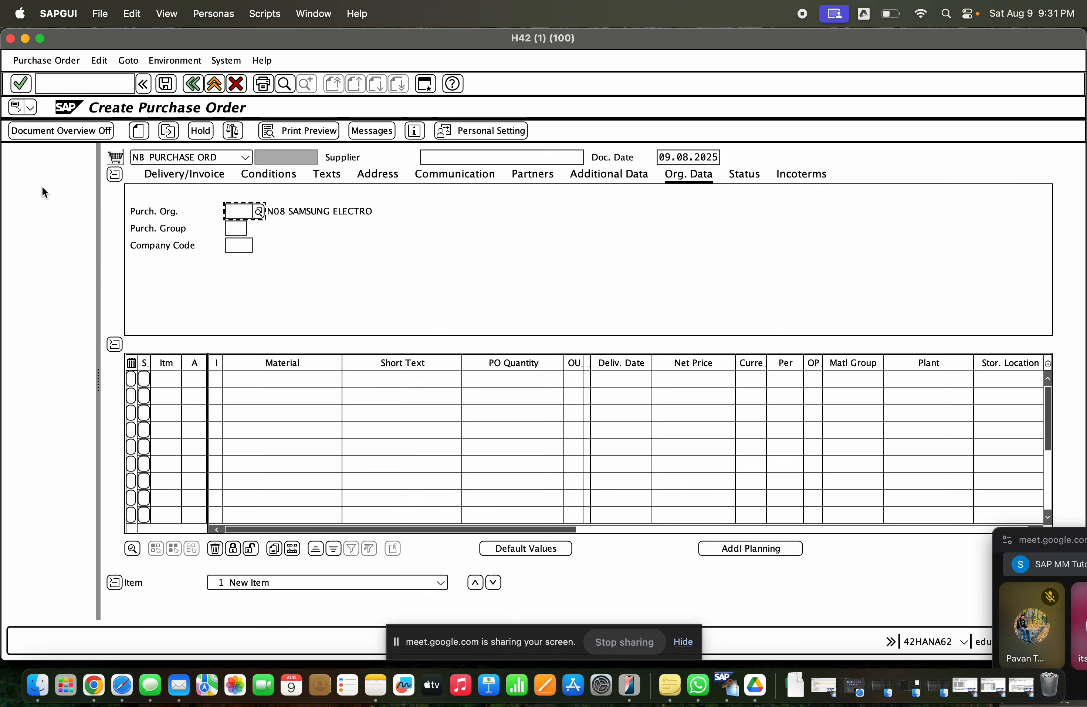
- List my purchase requisitions in a widened document overview and select the second requisition
click(33, 132)
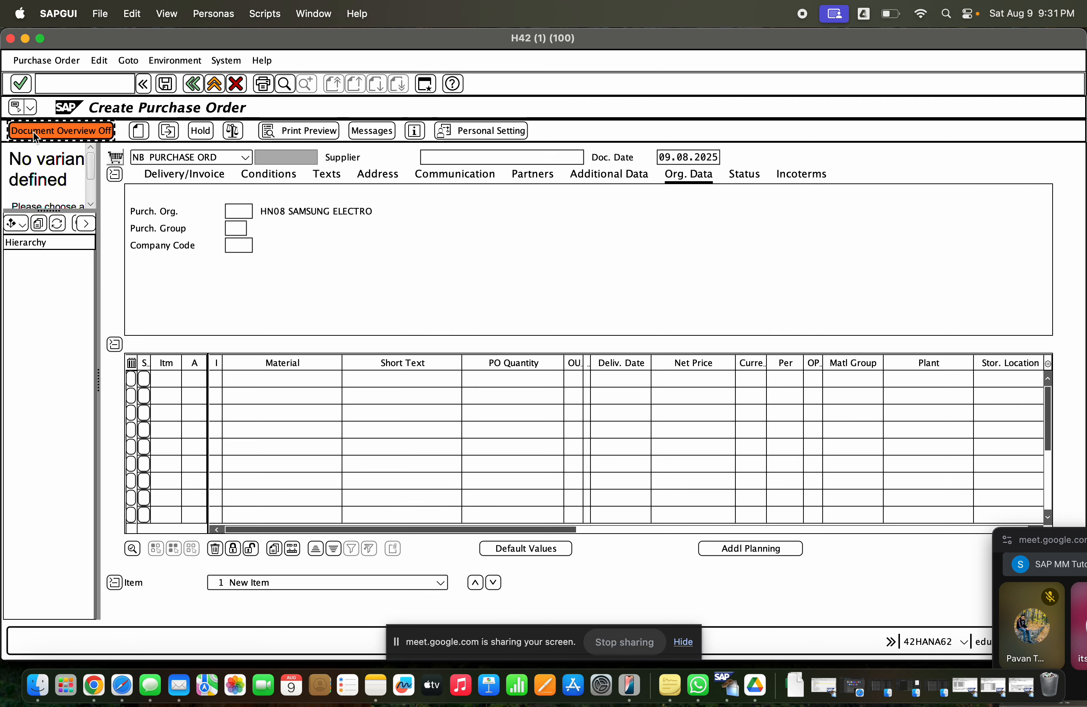
click(23, 224)
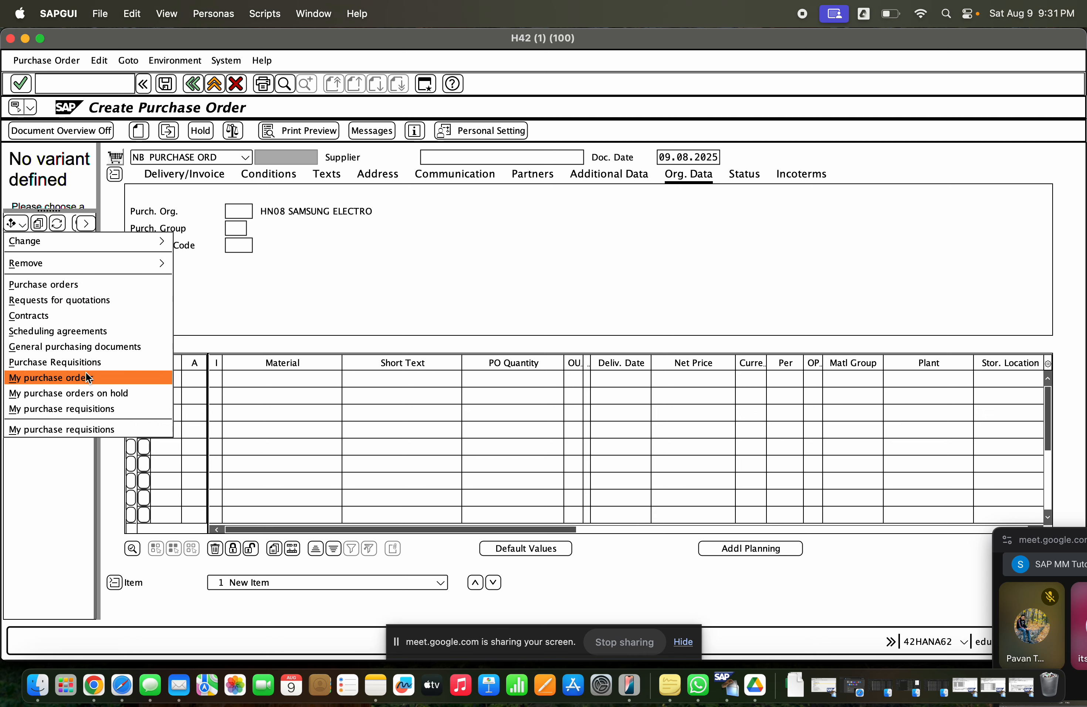
click(80, 409)
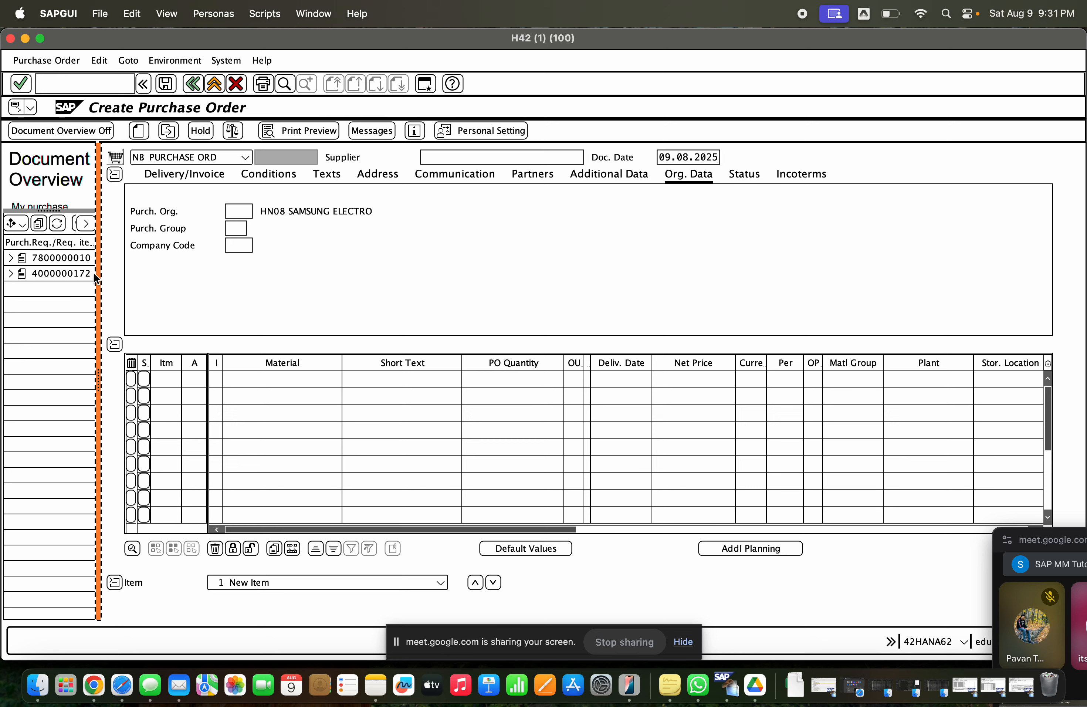
drag(99, 294, 132, 296)
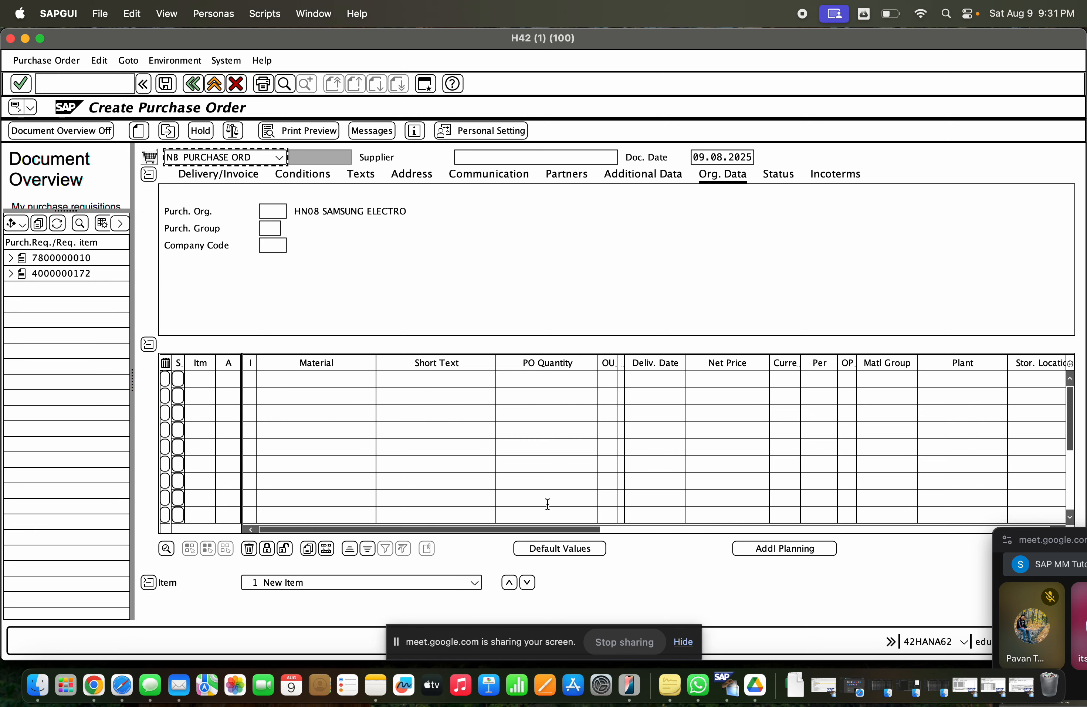
click(42, 273)
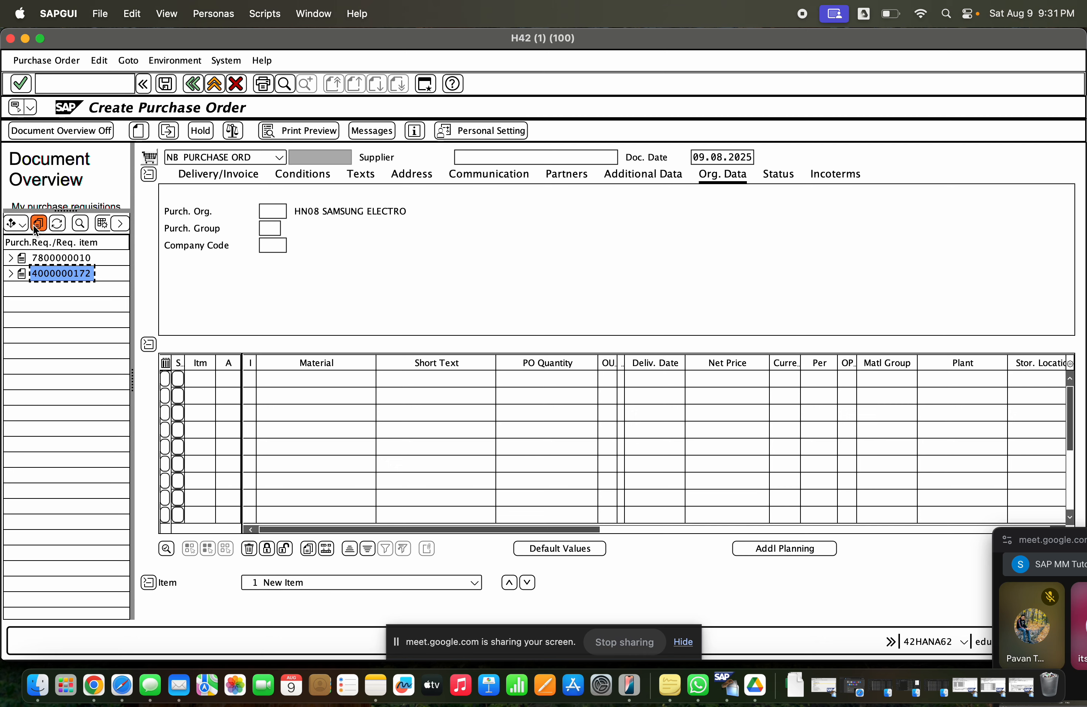
- Try to paste the requisition number into the first item's purchase requisition field, and clear the entry
click(613, 529)
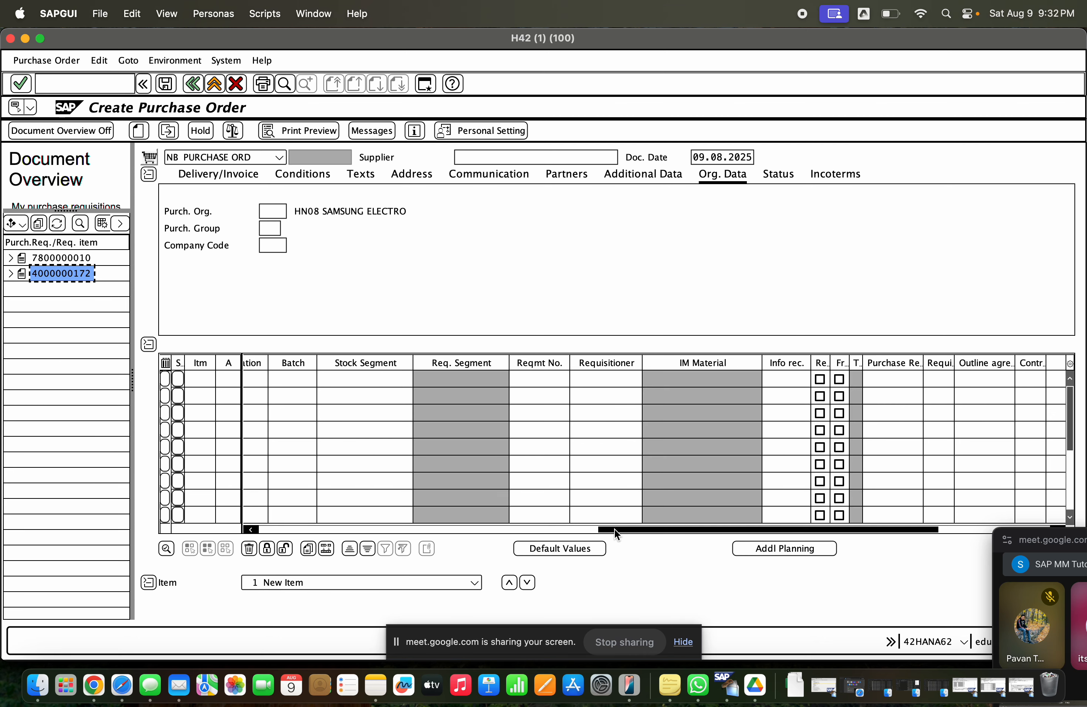
drag(614, 529, 664, 529)
click(779, 384)
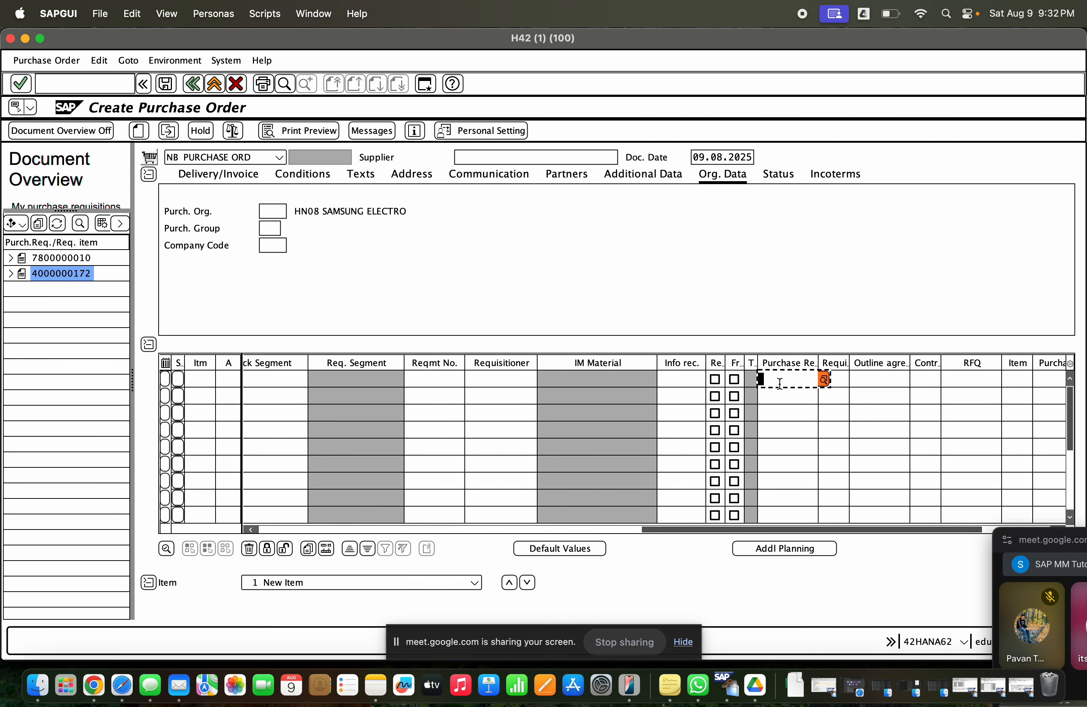
key(super+v)
key(BackSpace)
key(BackSpace)
key(BackSpace)
key(BackSpace)
key(BackSpace)
key(BackSpace)
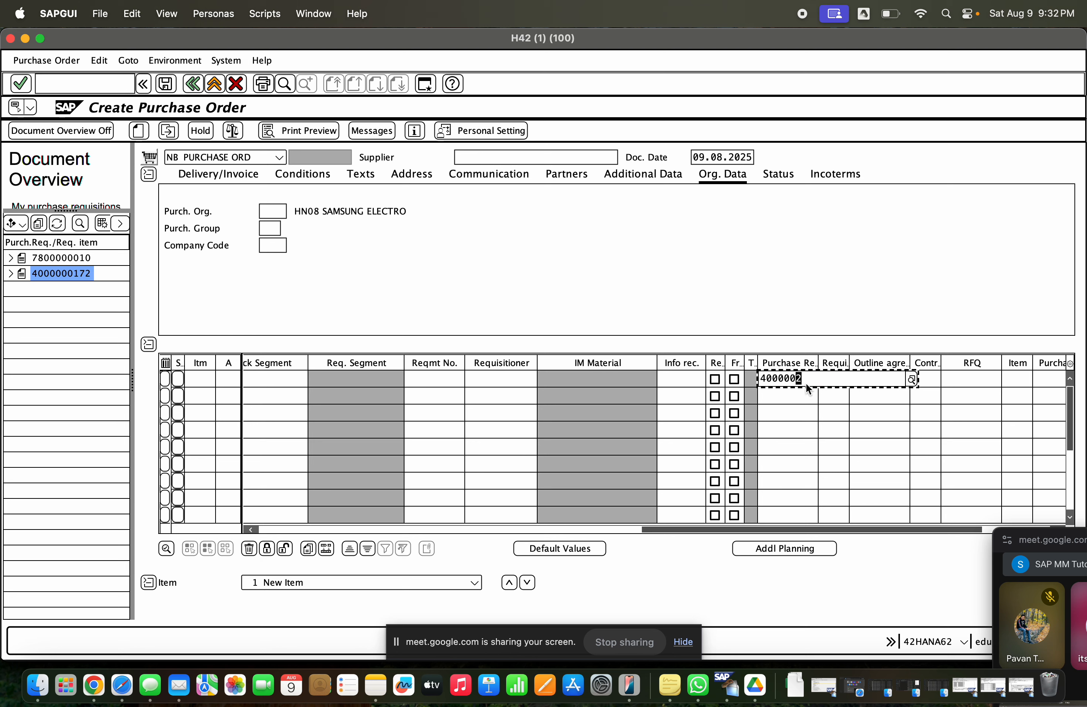
key(BackSpace)
key(BackSpace)
key(BackSpace)
key(BackSpace)
- Adopt the selected requisition from the document overview into the purchase order and check the order's messages
drag(68, 273, 568, 322)
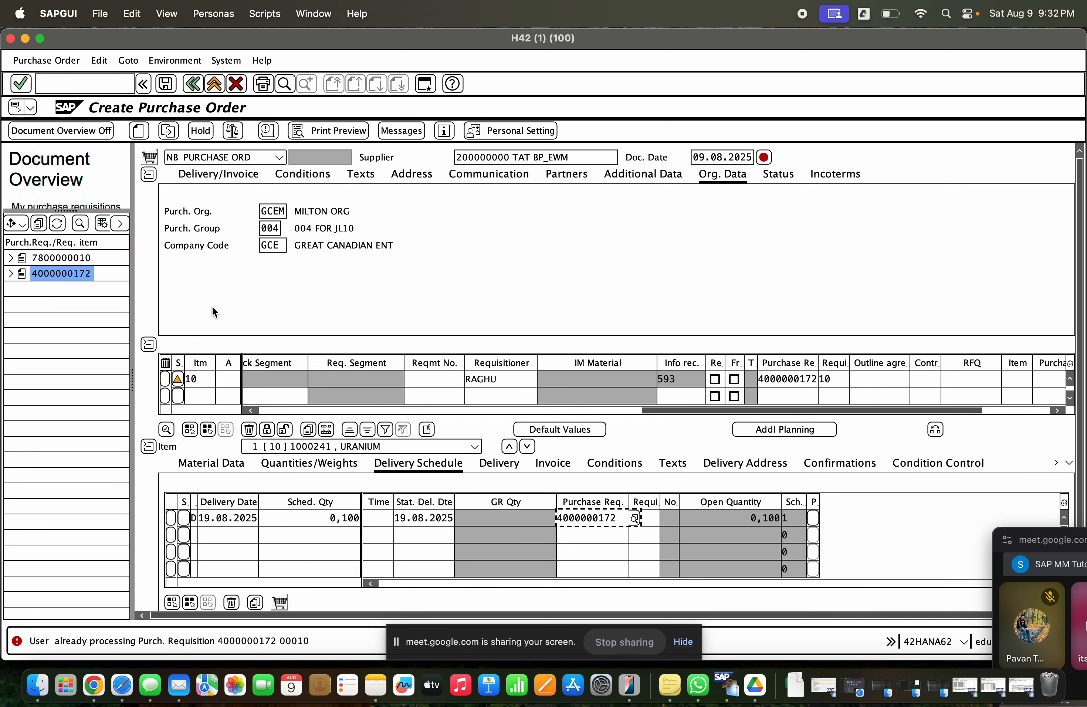
click(232, 132)
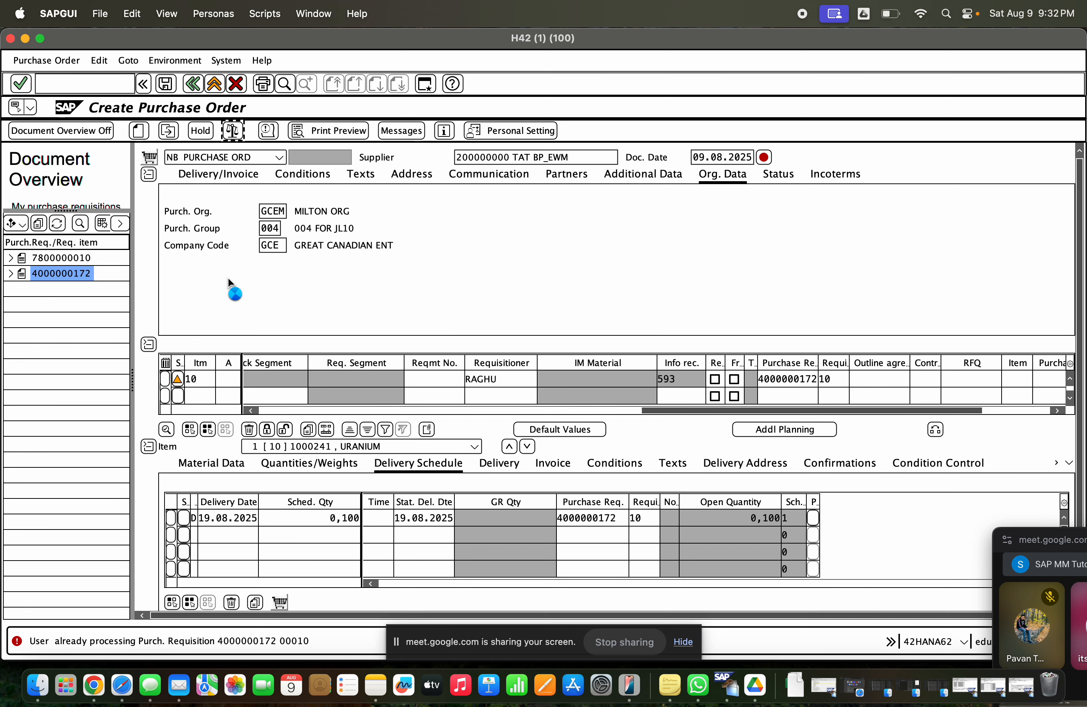
click(127, 205)
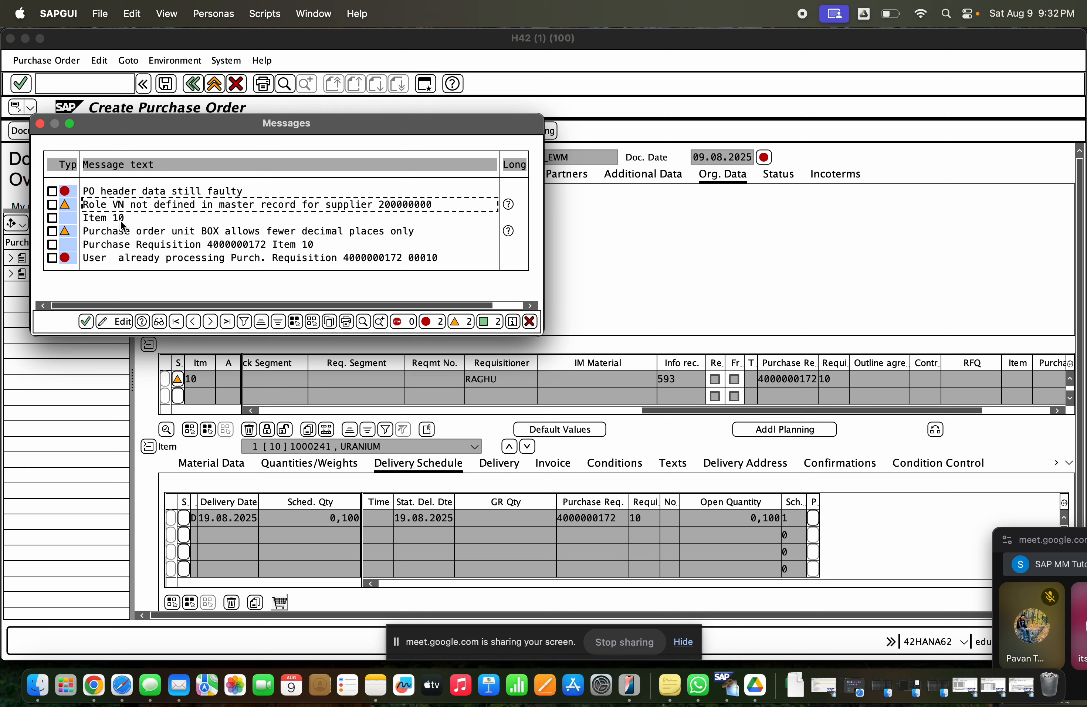
click(120, 231)
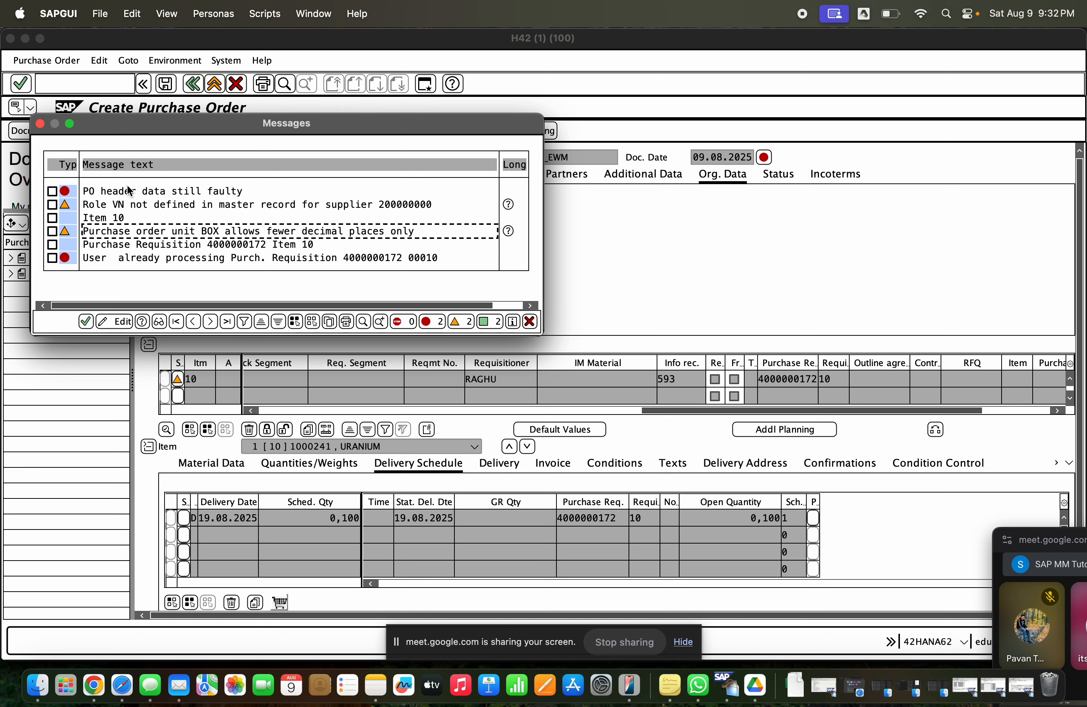
click(132, 259)
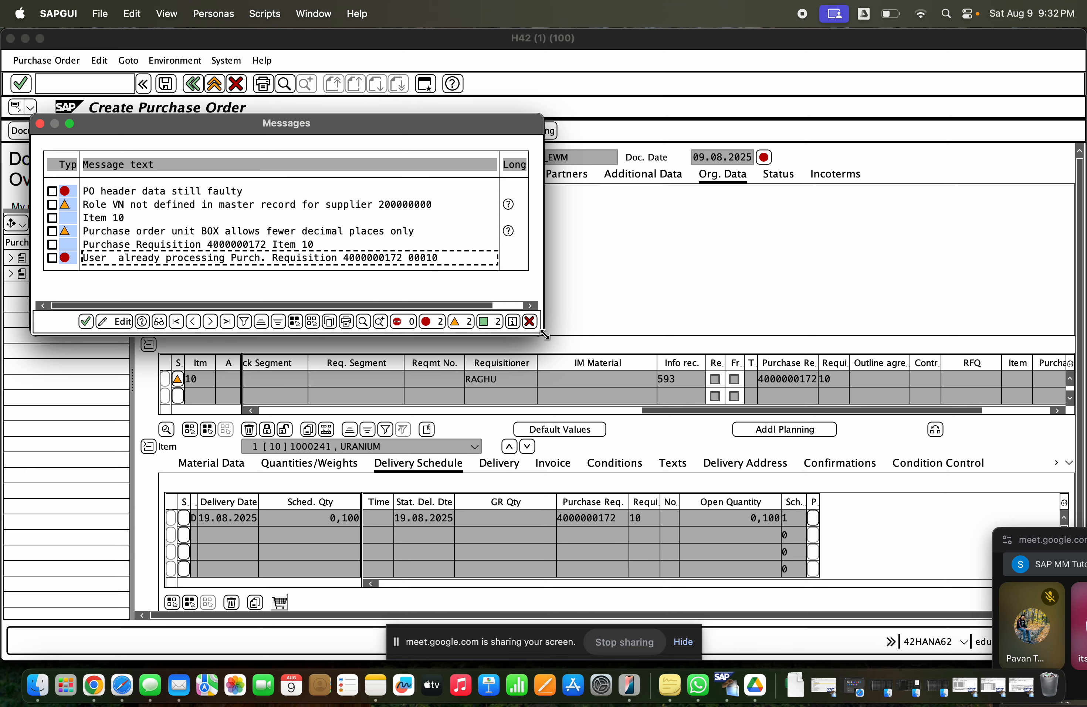
click(530, 321)
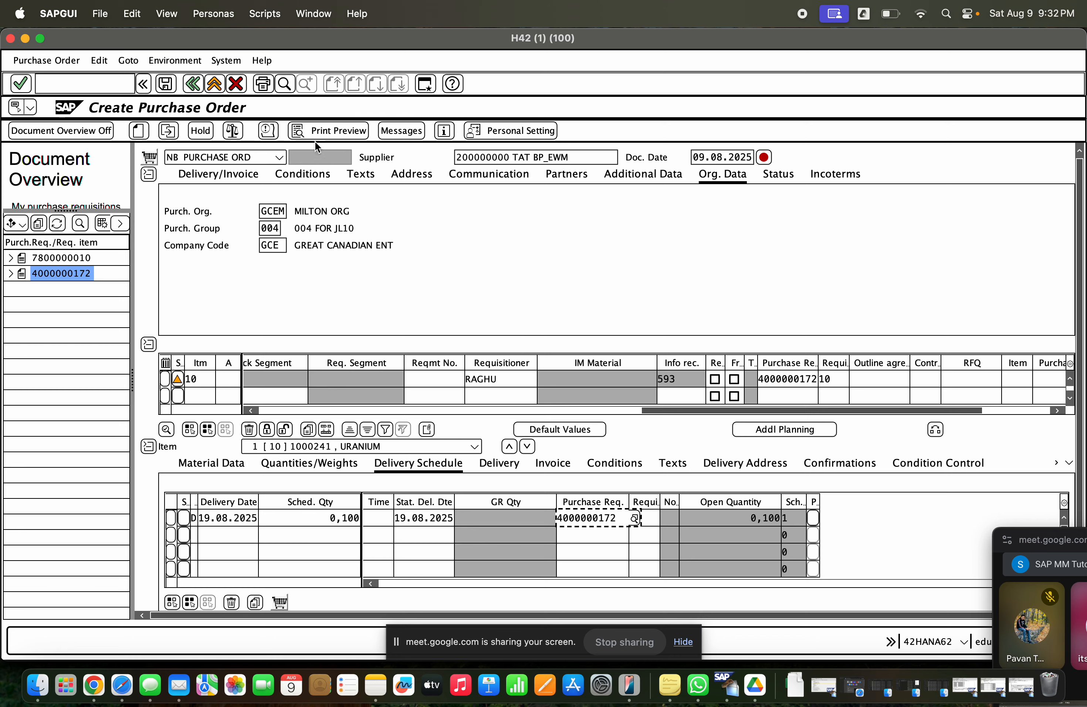
- Discard the new purchase order without saving, and close its session and the document type configuration session
click(214, 84)
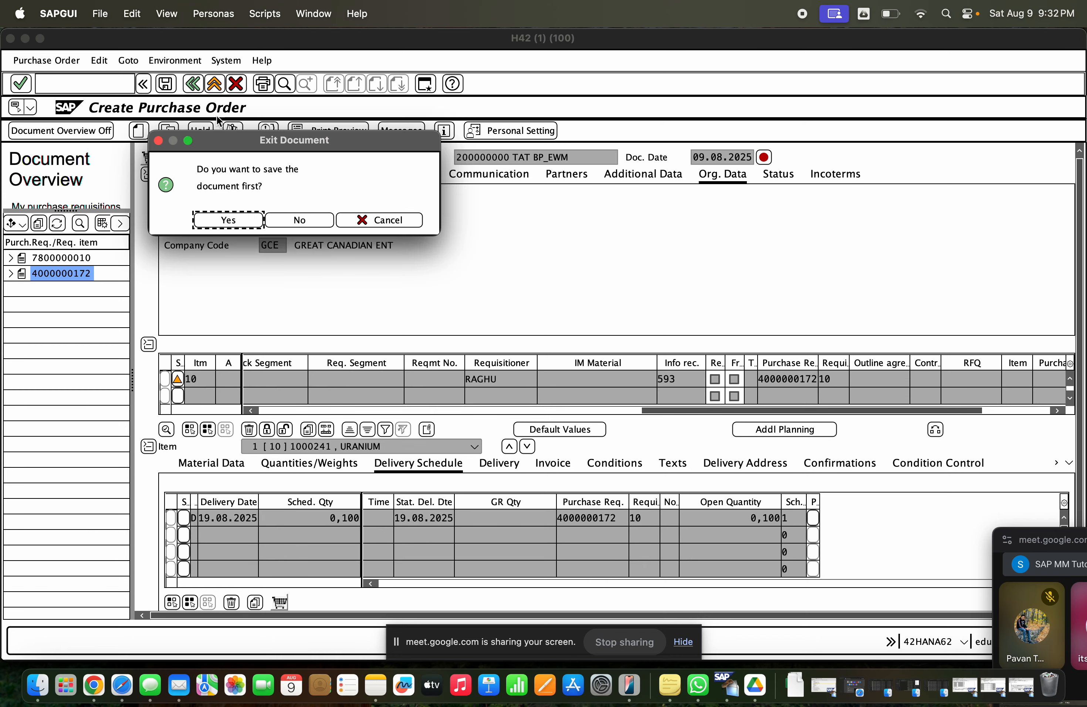
click(280, 219)
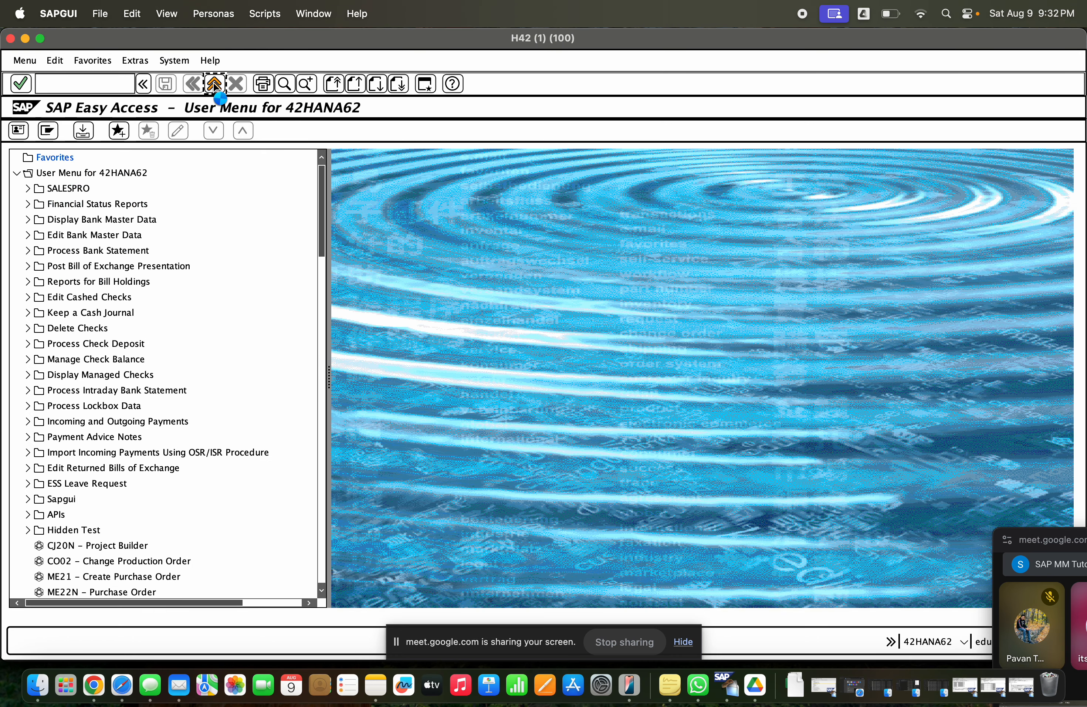
click(213, 83)
click(213, 84)
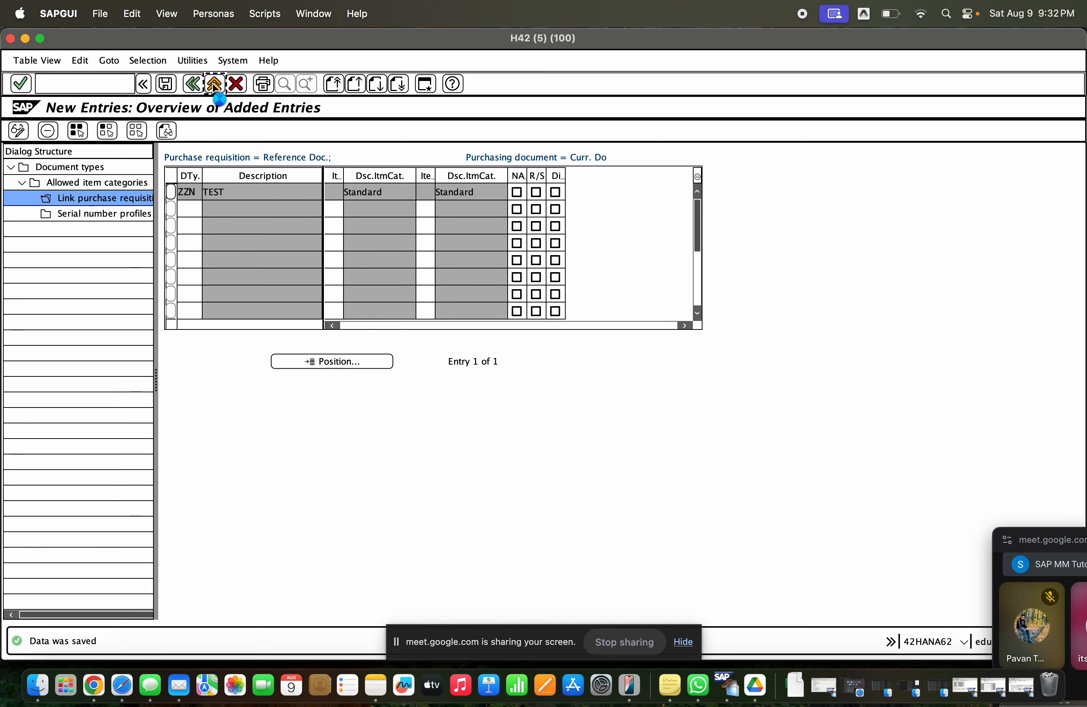
click(213, 84)
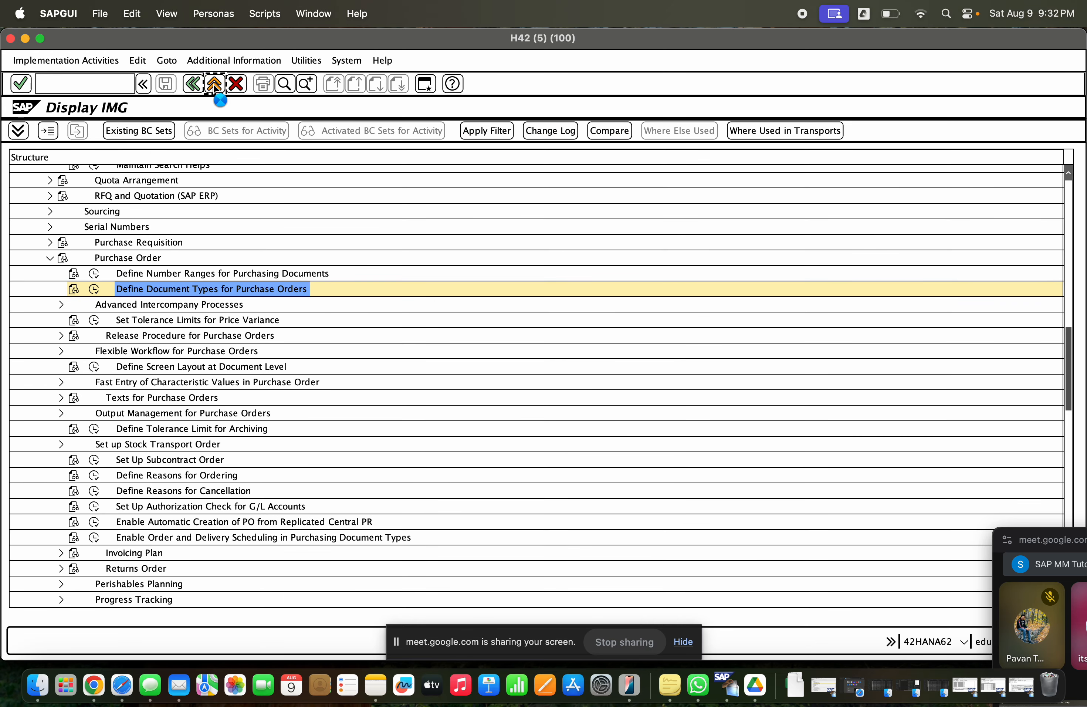
click(213, 83)
click(212, 84)
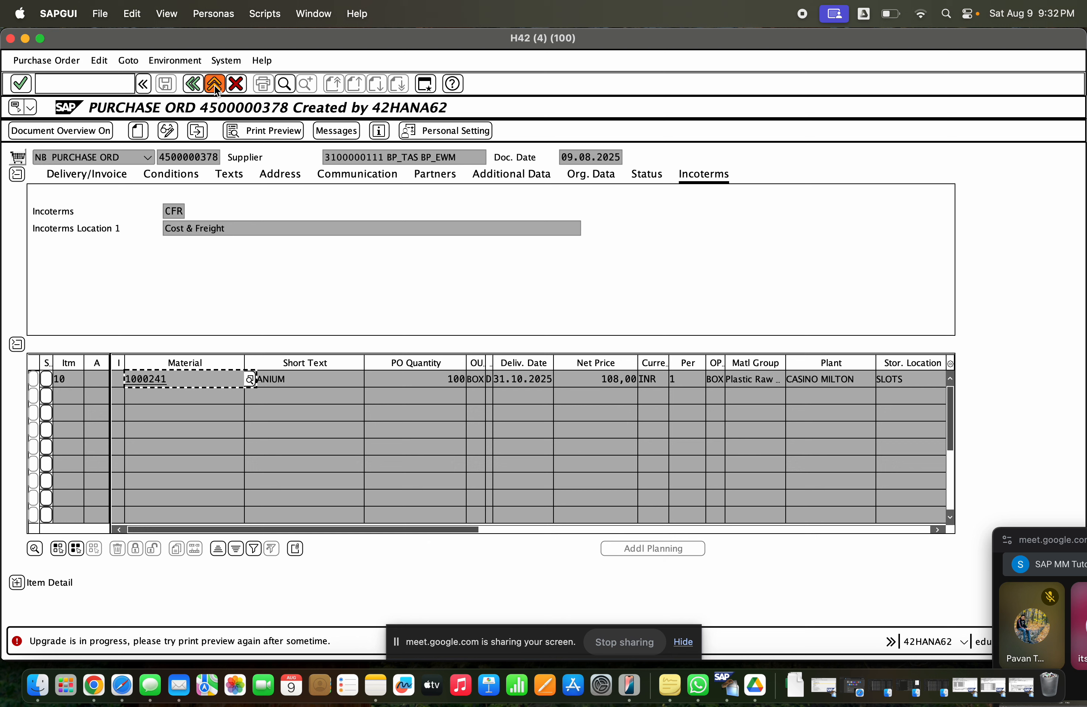
- Leave the displayed purchase order with a transaction command and close the remaining start-menu session
click(213, 85)
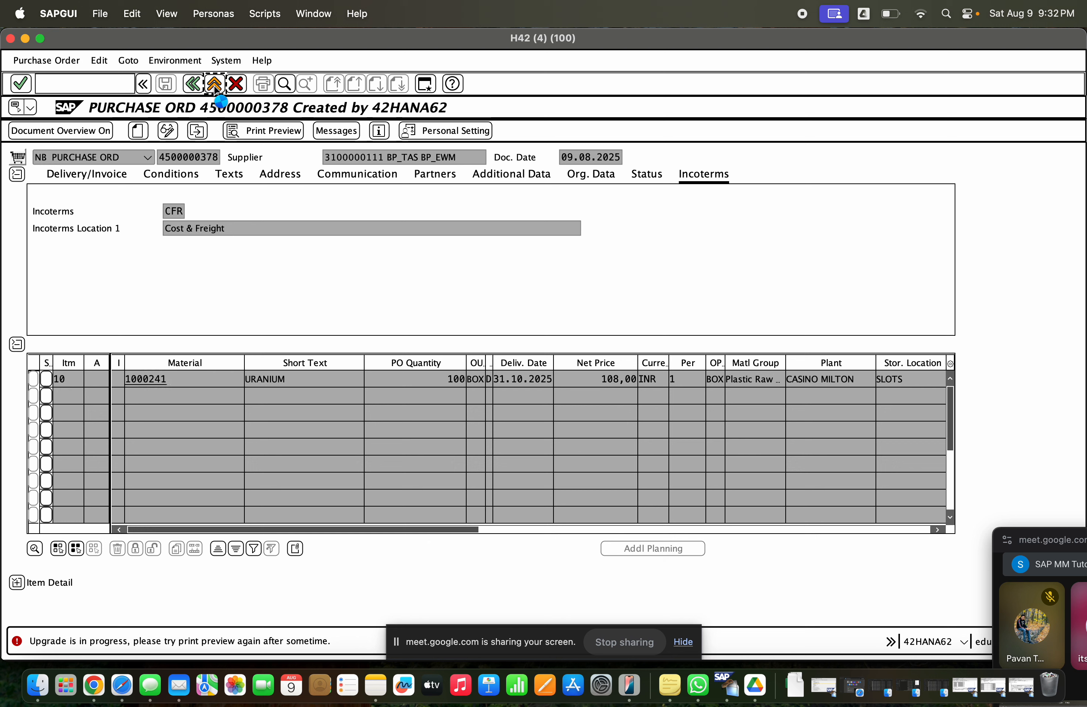
click(236, 86)
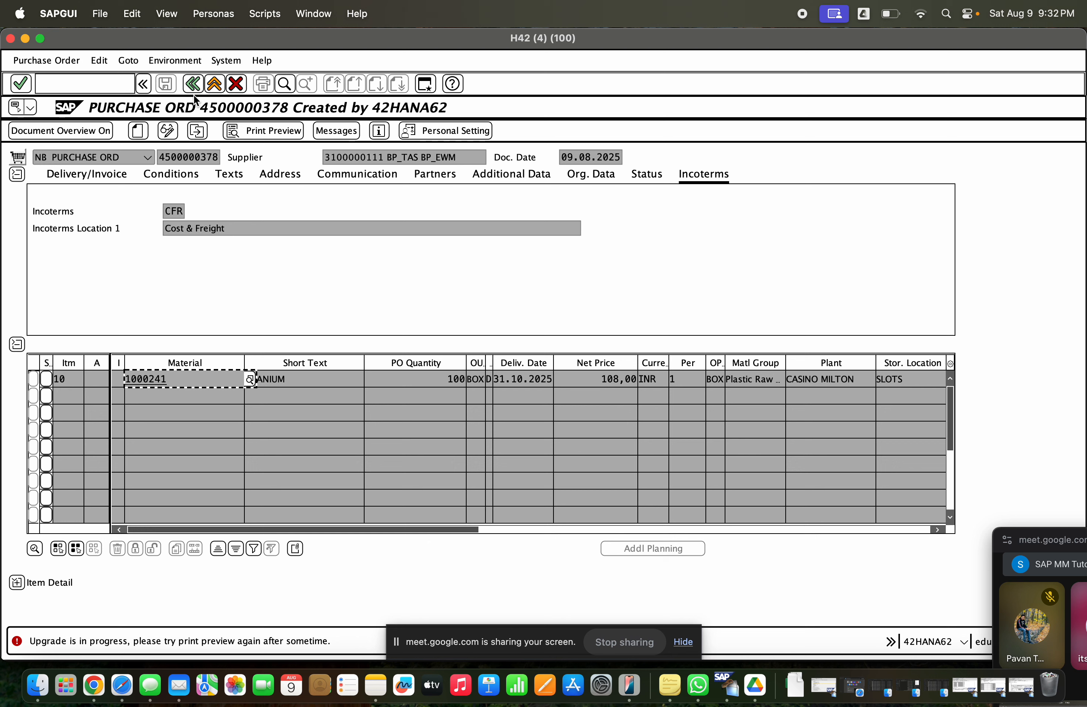
click(110, 83)
text(/ne)
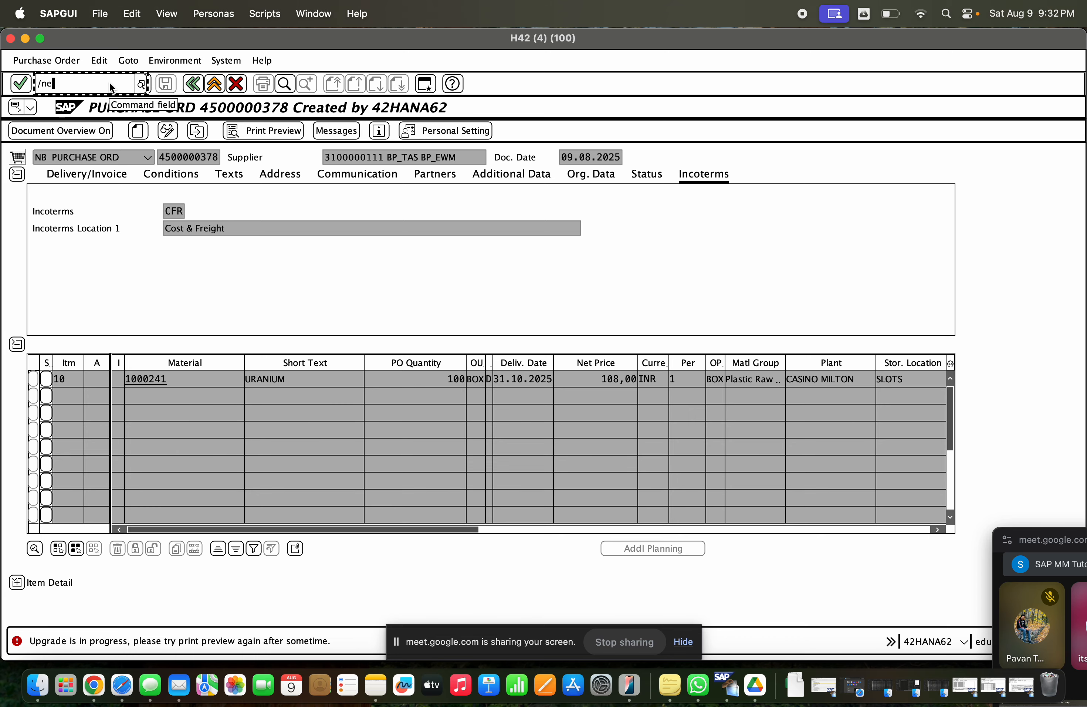
key(Return)
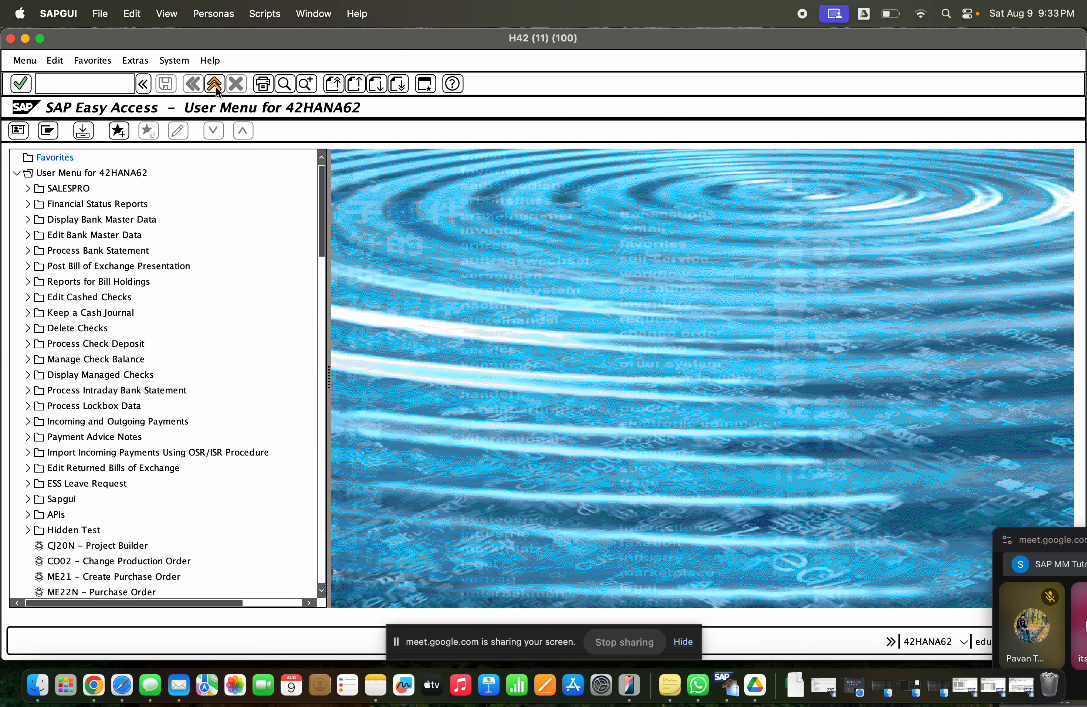
click(214, 83)
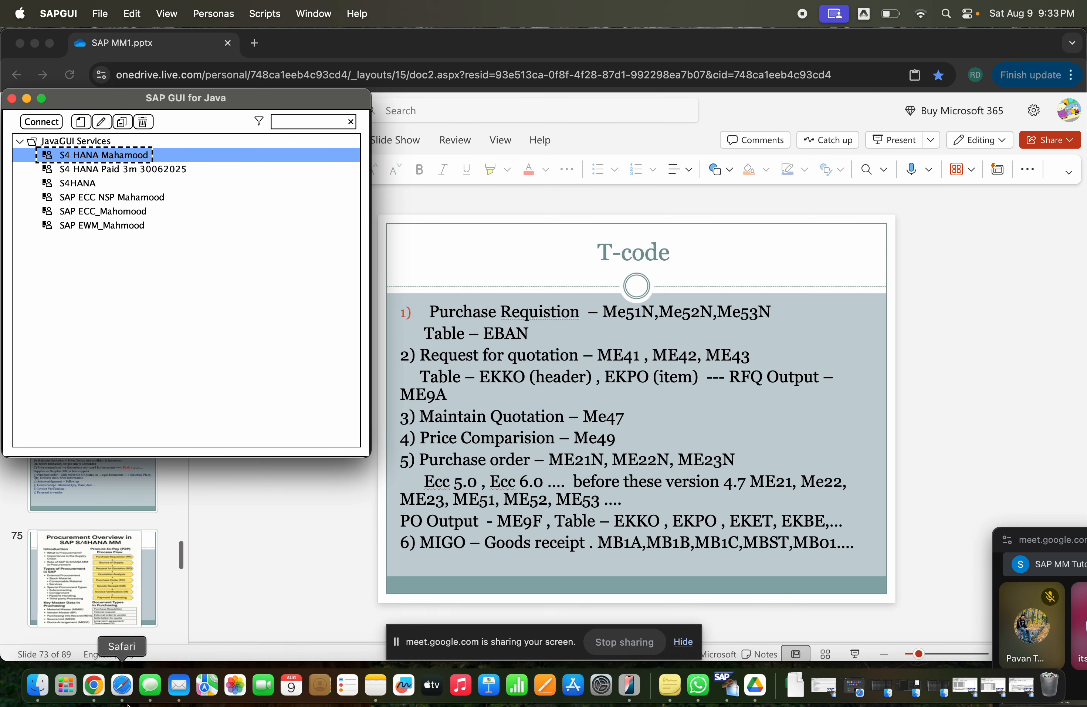
- Switch to the other open purchase order, discard it without saving and close its session
click(1019, 686)
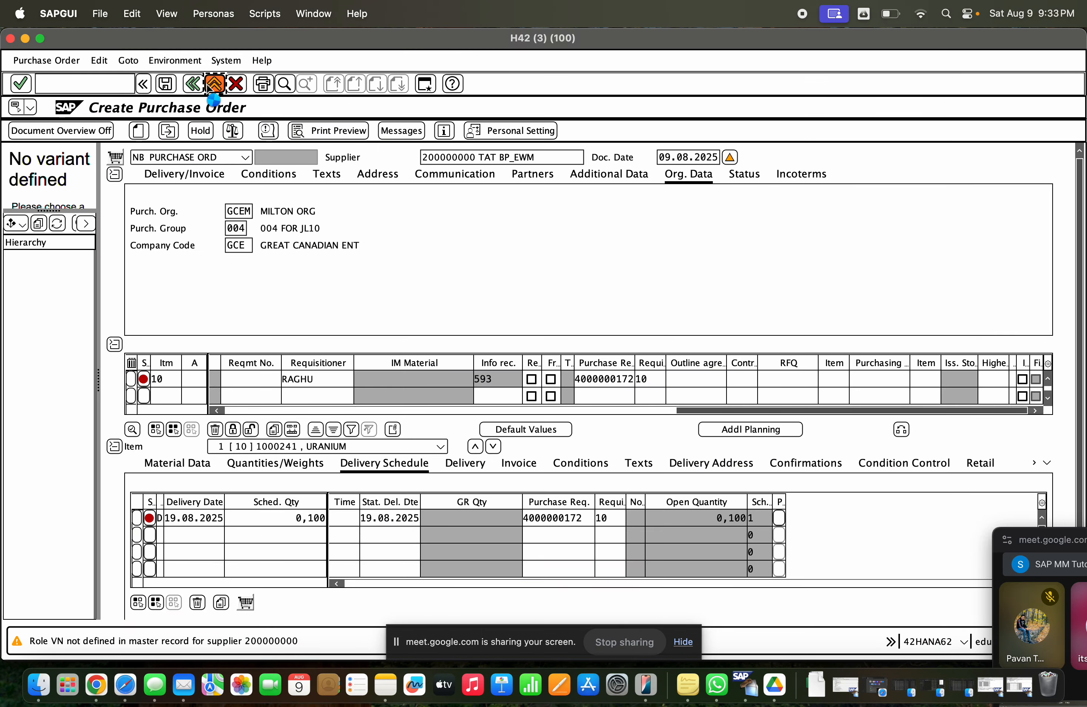
click(215, 83)
click(301, 221)
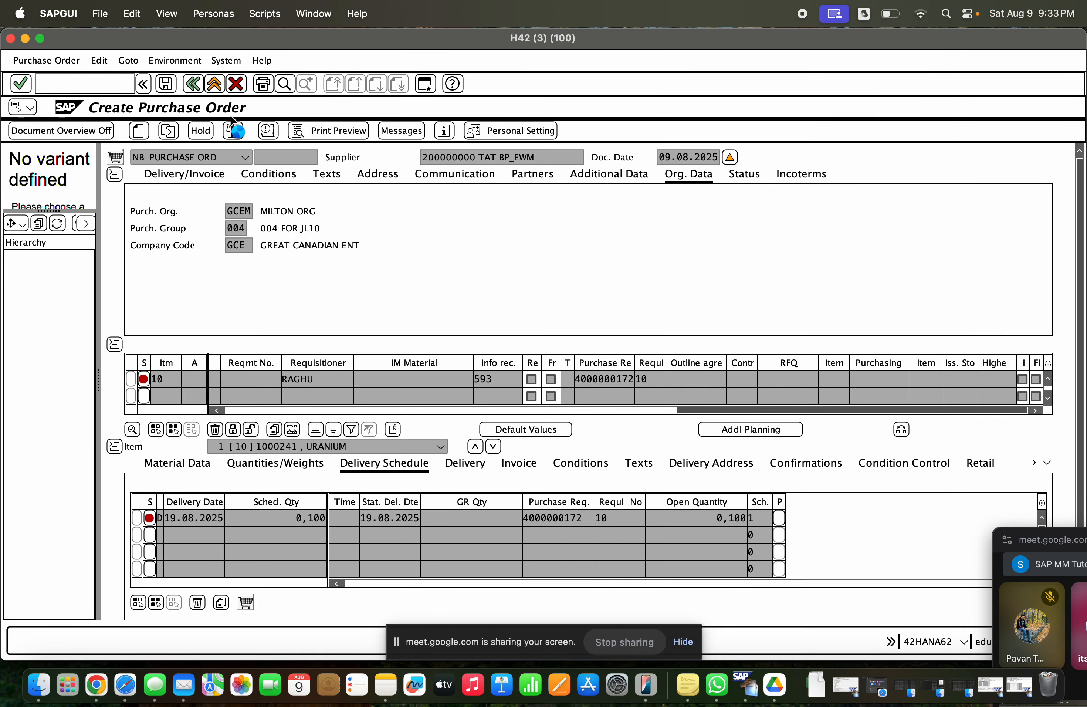
click(215, 84)
click(217, 88)
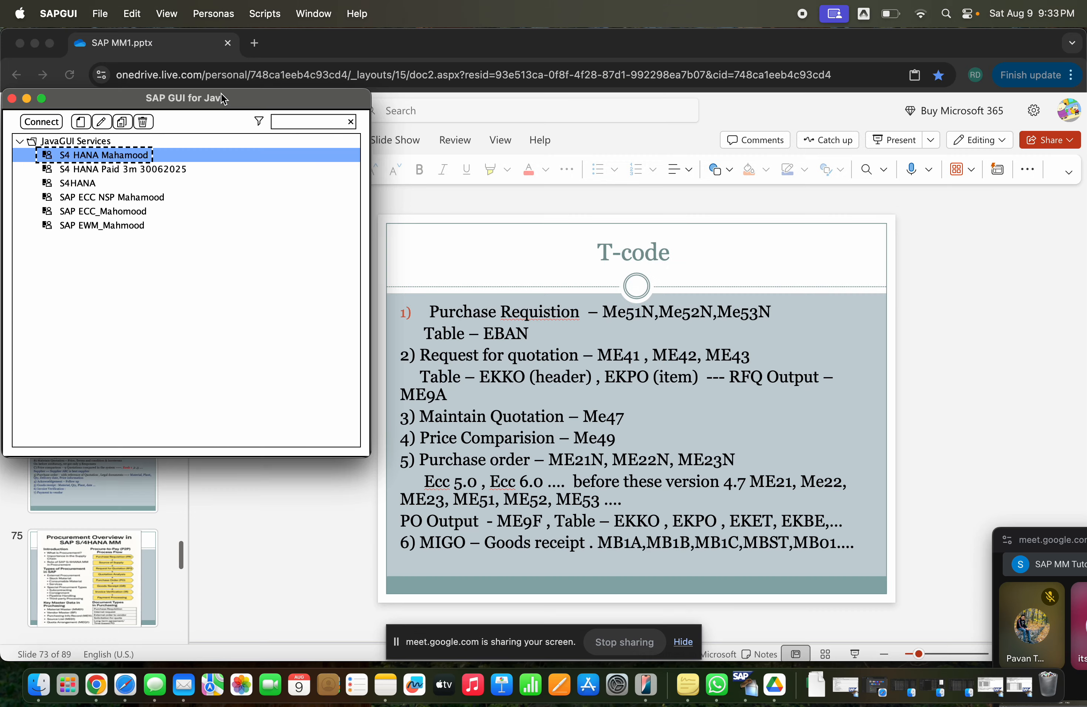
- Leave the EKKO table display in the remaining session and start a new purchase order with transaction ME21N
click(1019, 686)
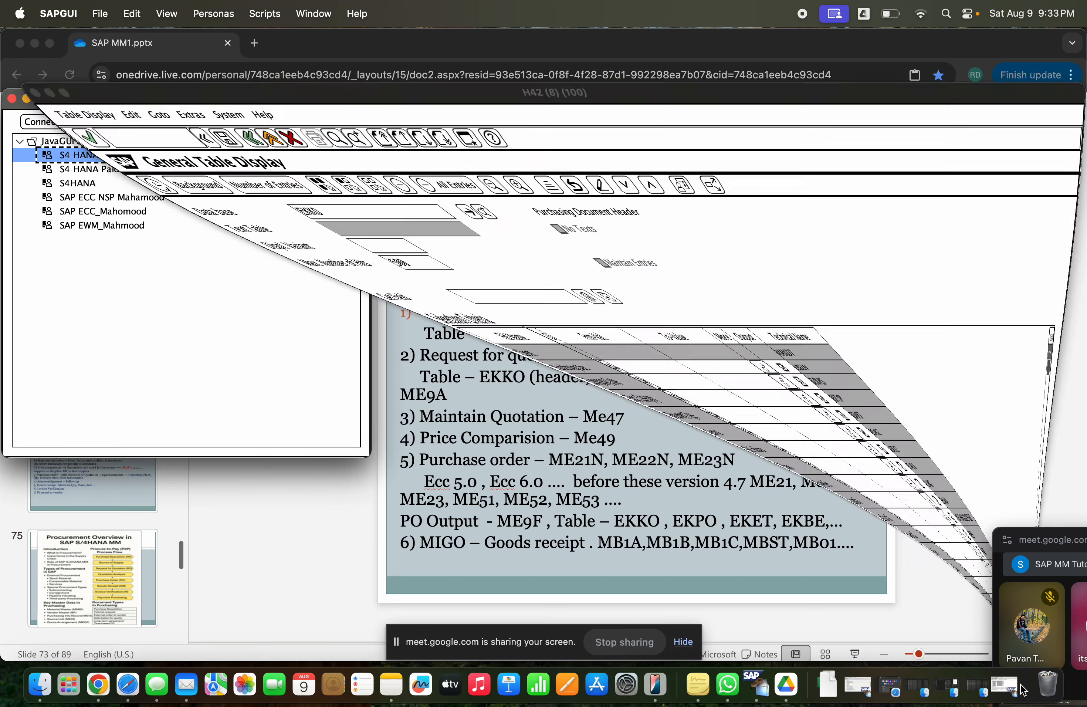
click(215, 85)
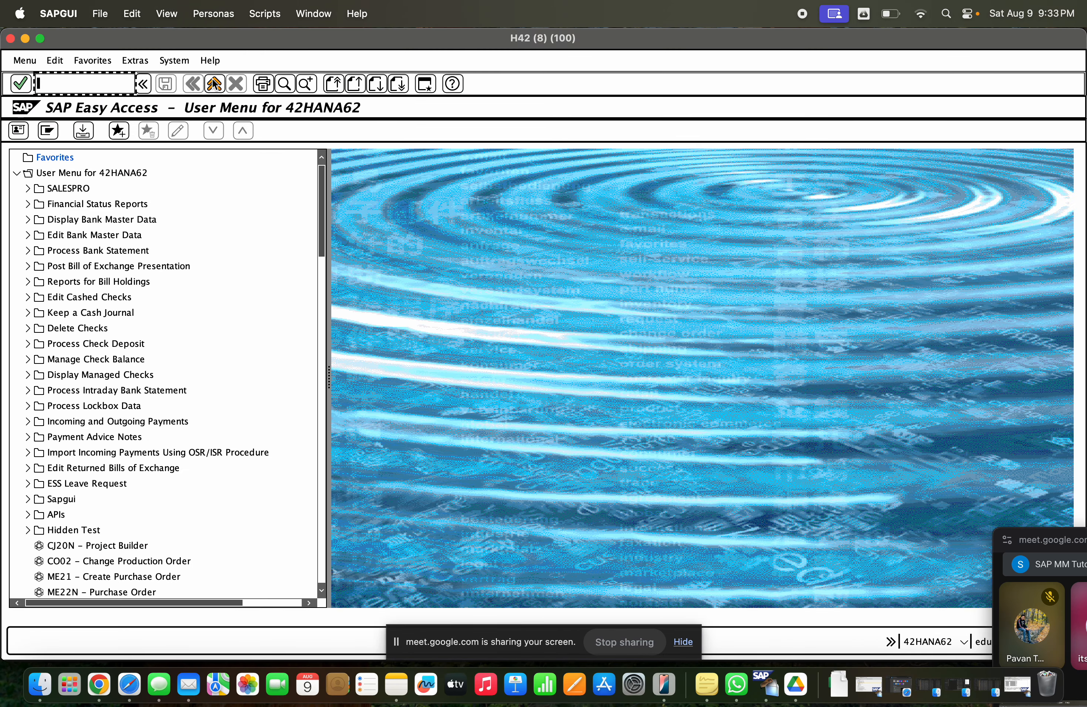
text(me21n)
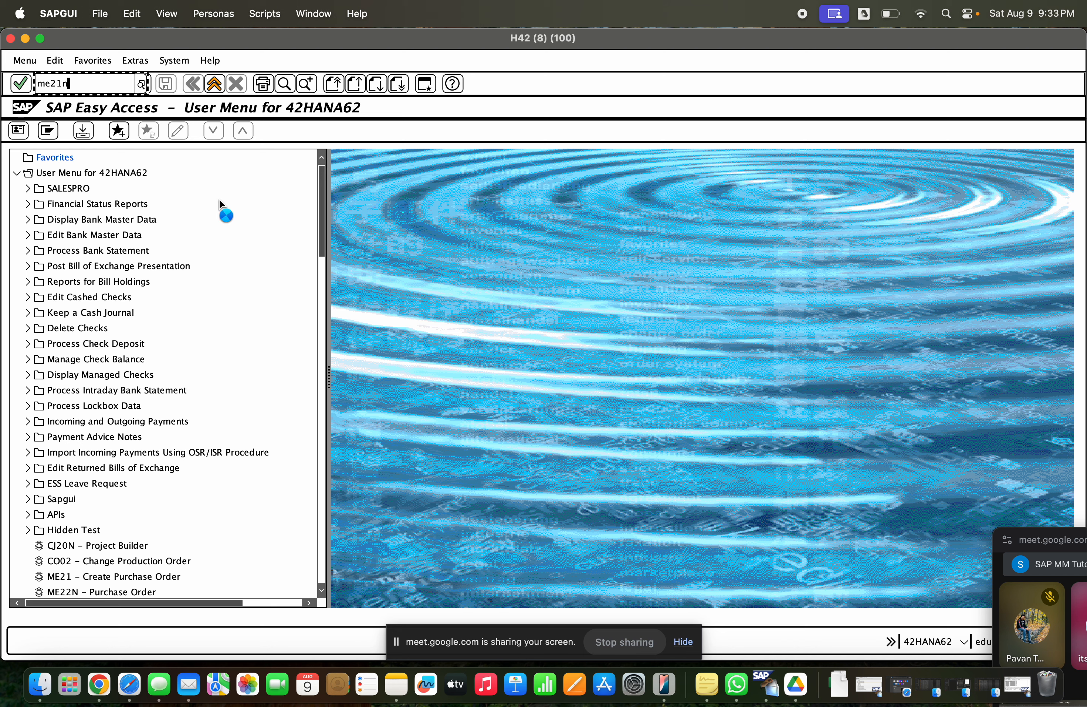
key(Return)
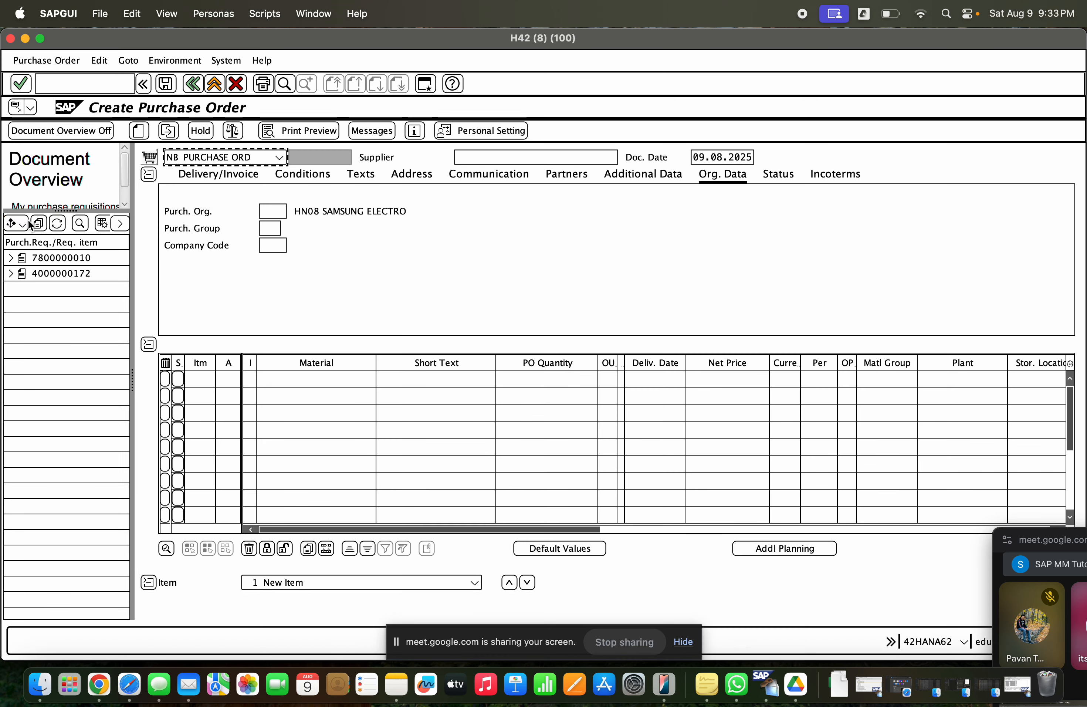
- Adopt the second requisition from the document overview into the purchase order and check the messages for the order
click(64, 274)
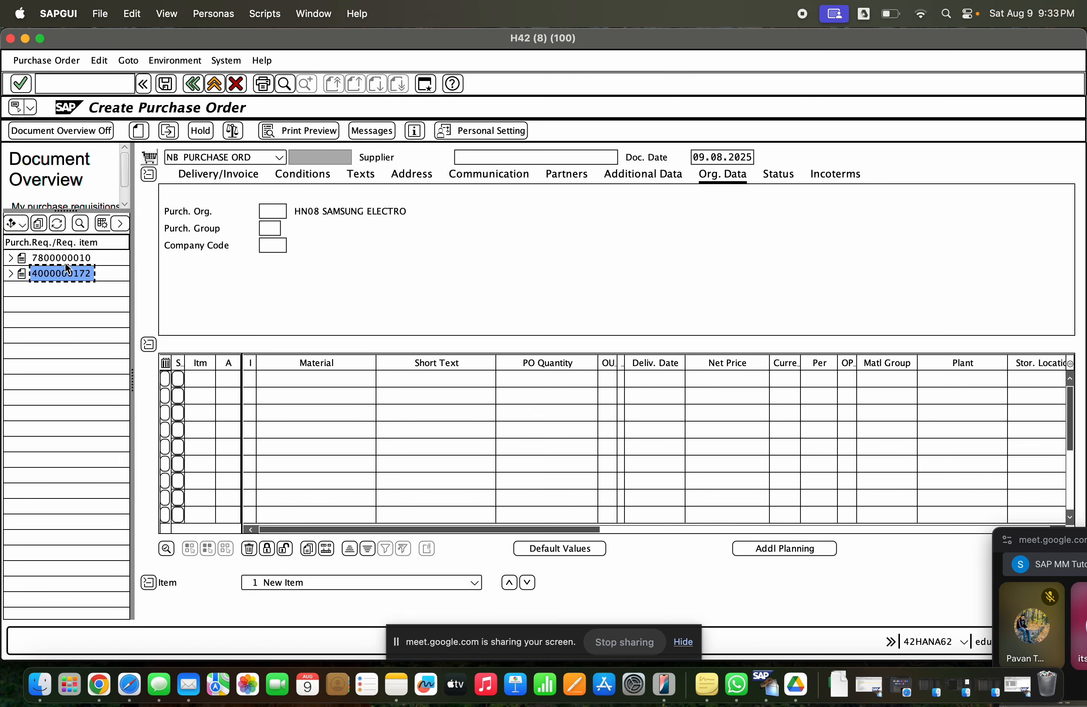
click(38, 223)
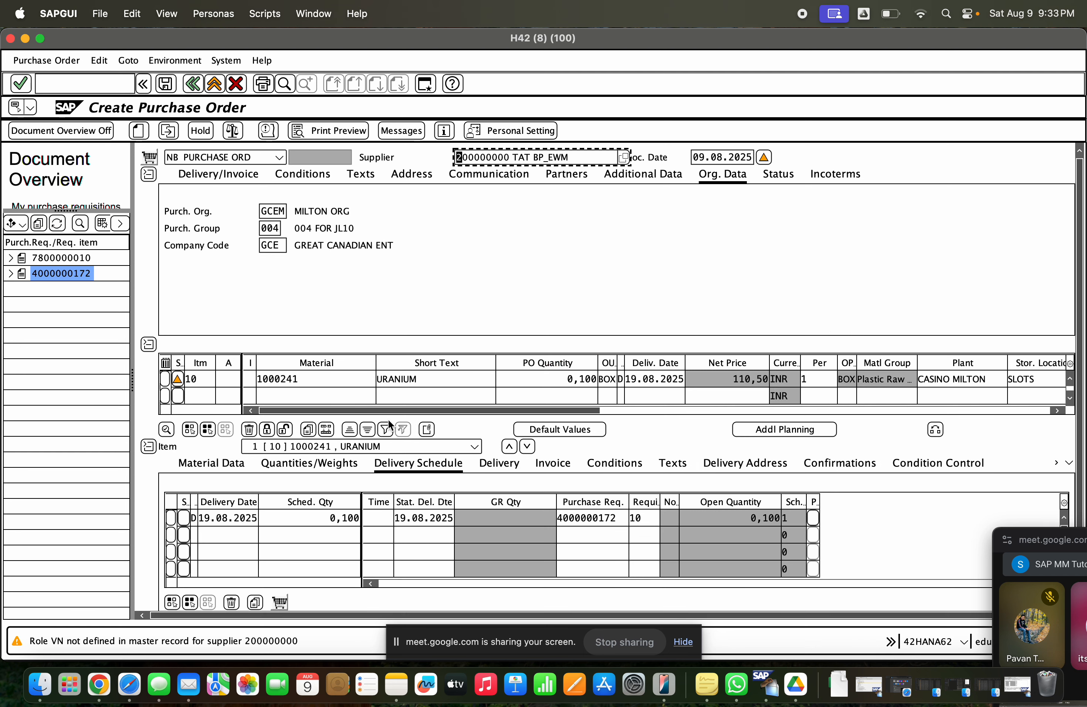
click(234, 133)
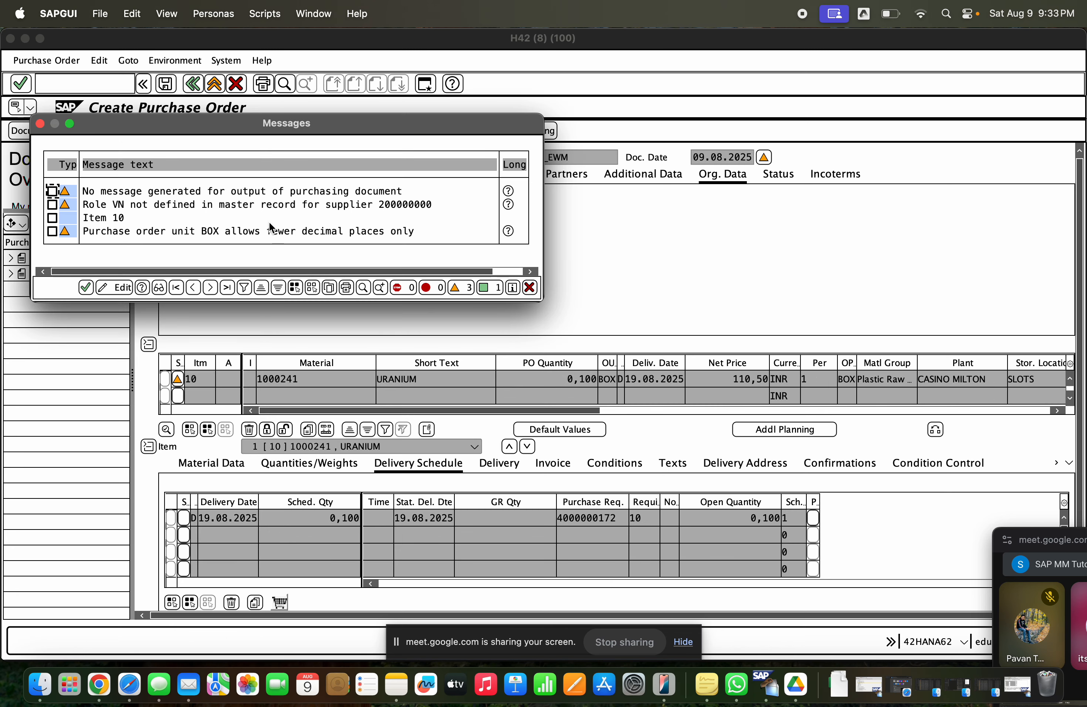
click(85, 287)
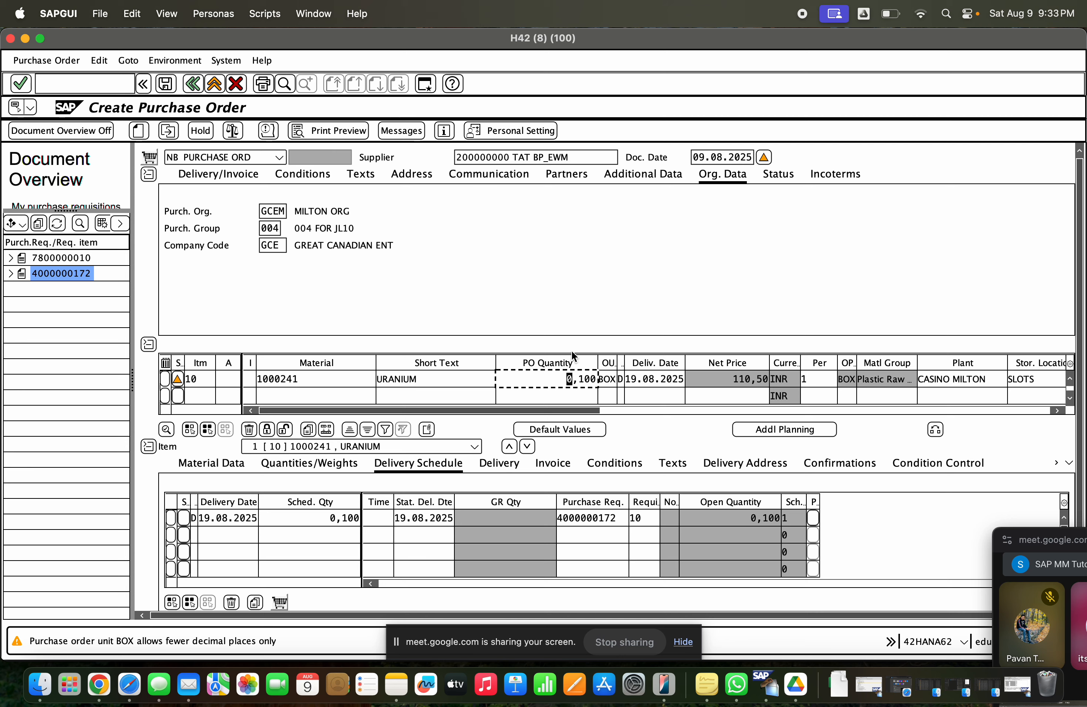
- Open the purchase requisition linked to the order item, examine its document type and return to the order
click(600, 411)
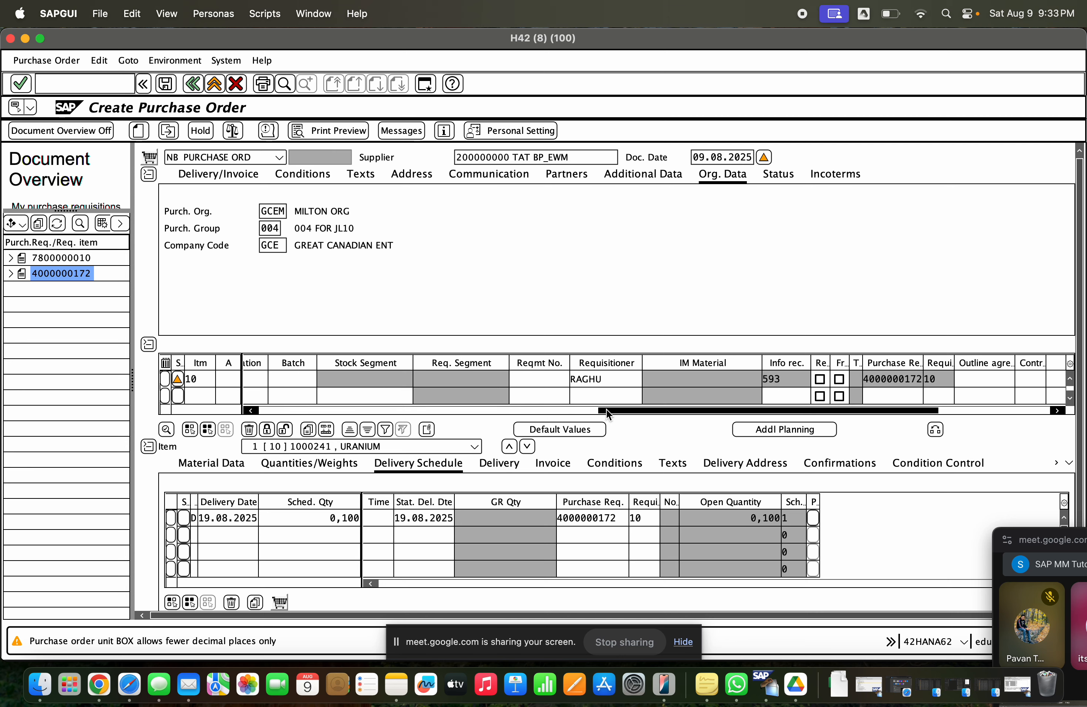
drag(637, 415, 675, 414)
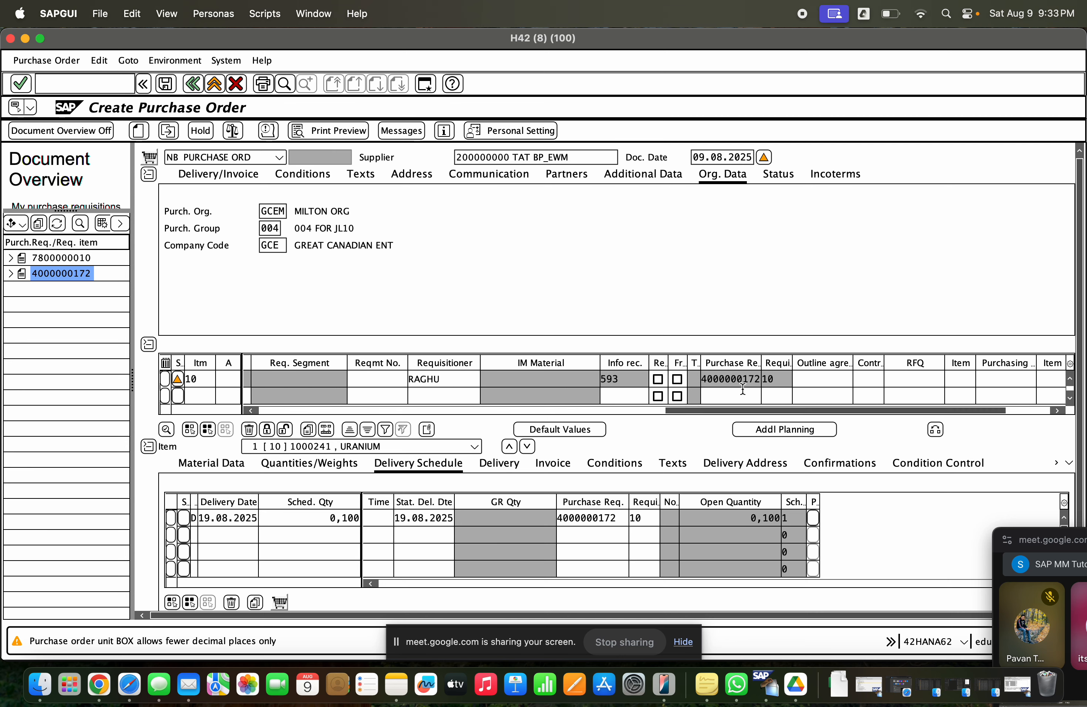
click(739, 378)
click(716, 371)
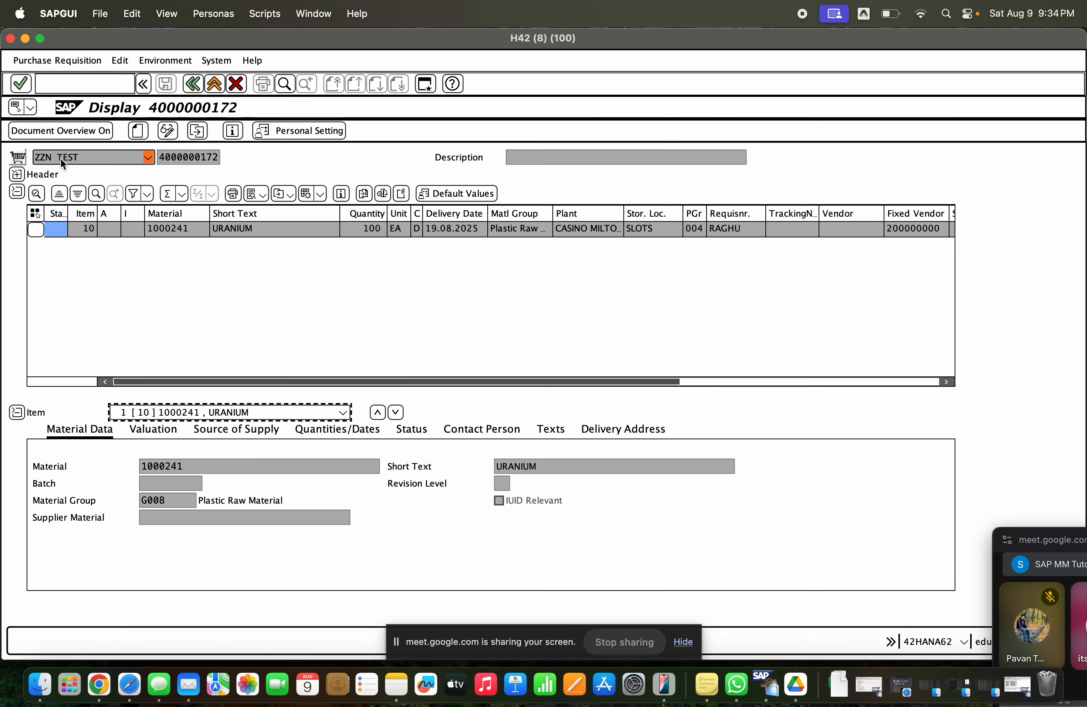
click(61, 156)
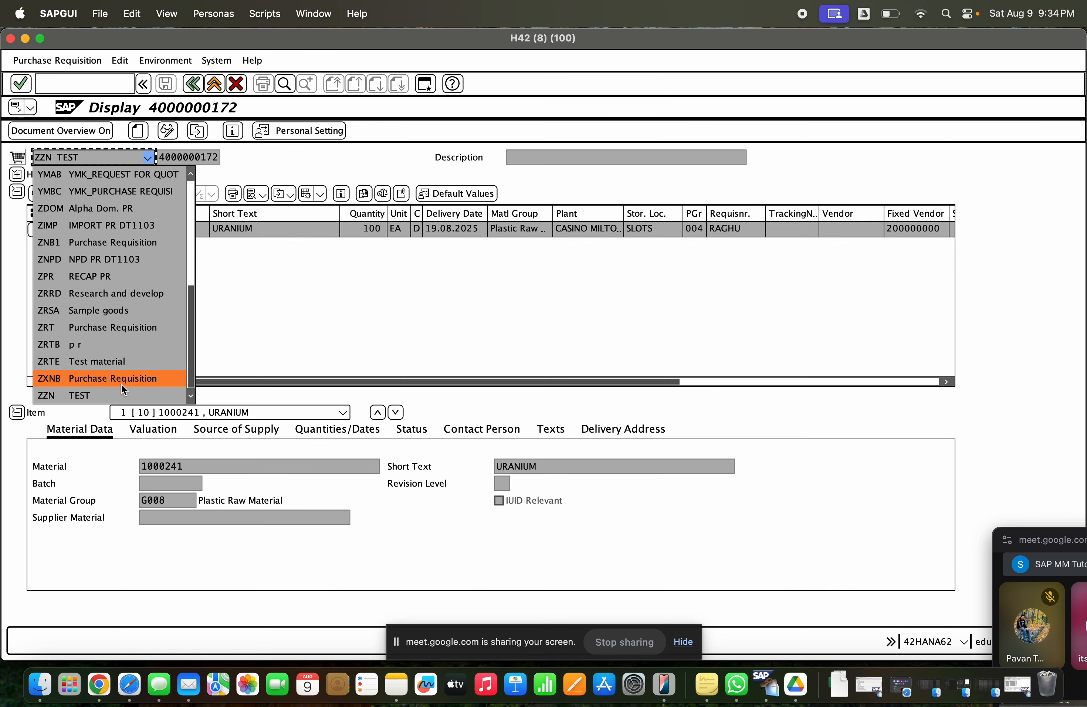
click(219, 327)
click(192, 83)
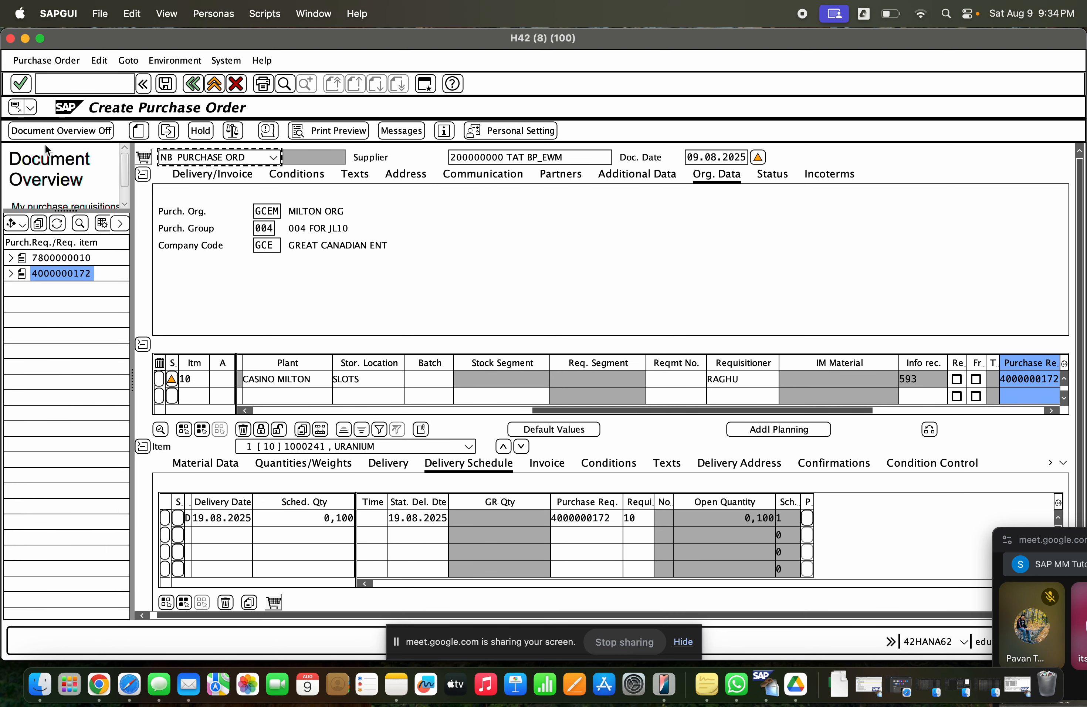
- Review the document types available for the purchase order and leave the order without saving
click(273, 157)
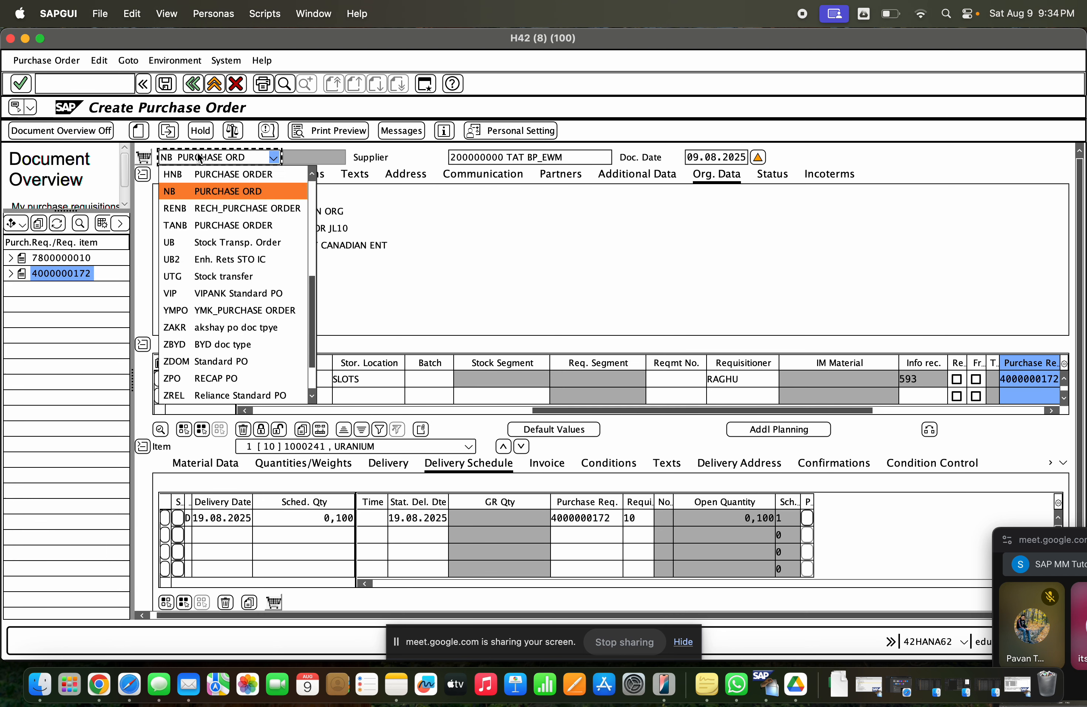
click(433, 242)
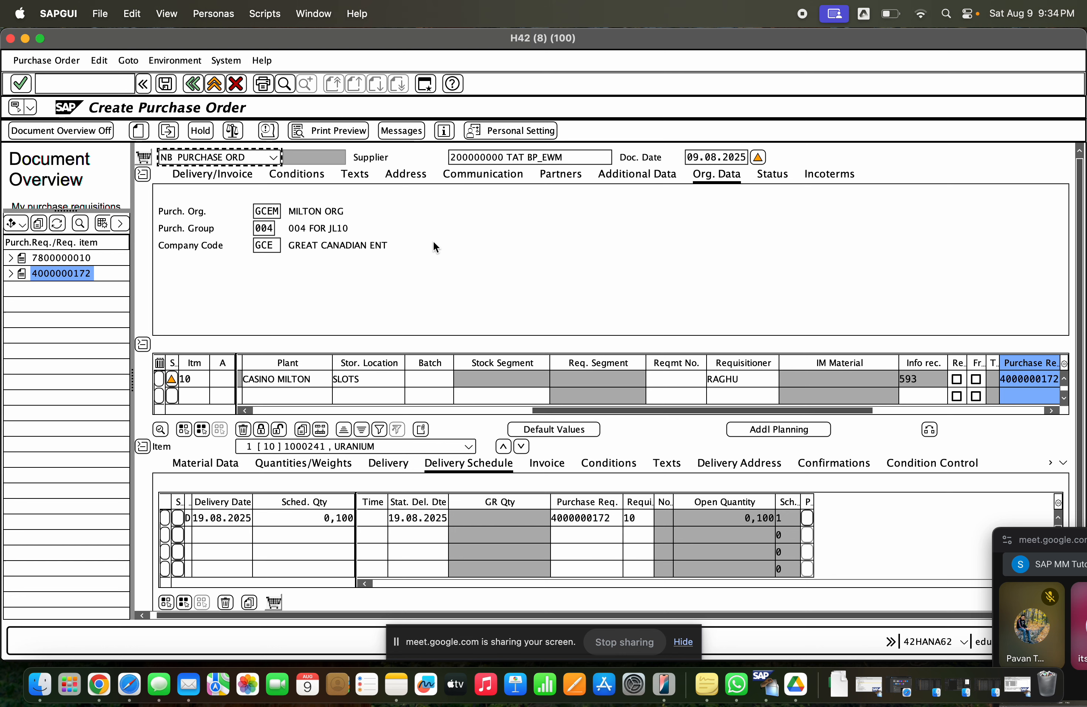
click(228, 158)
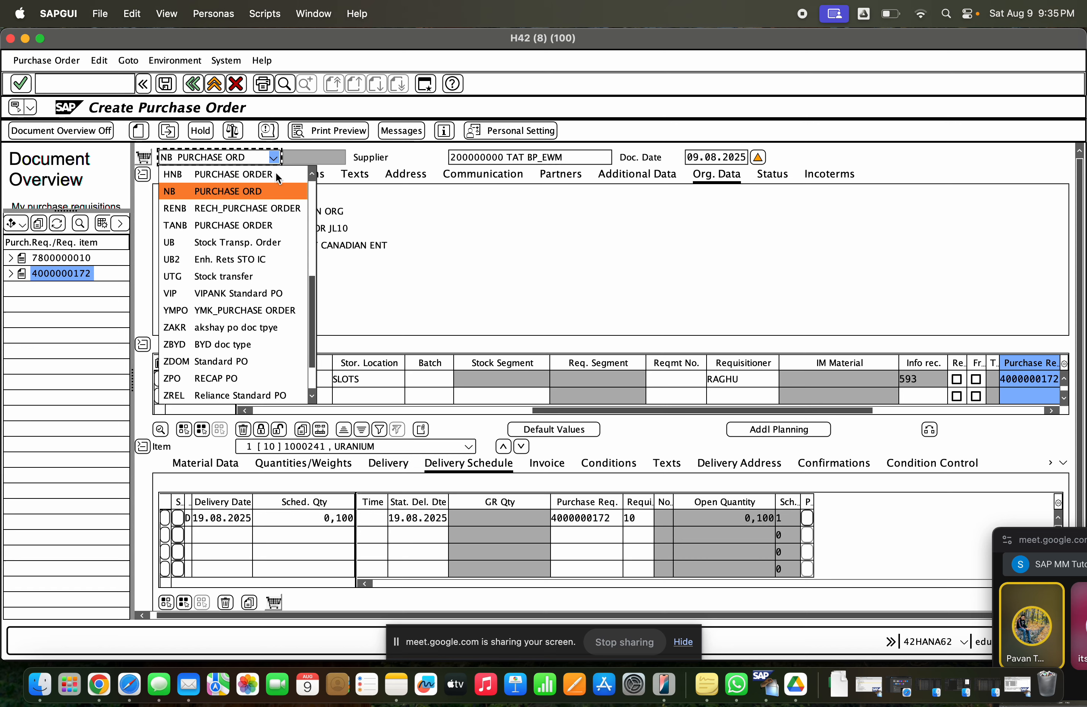
click(468, 208)
click(220, 87)
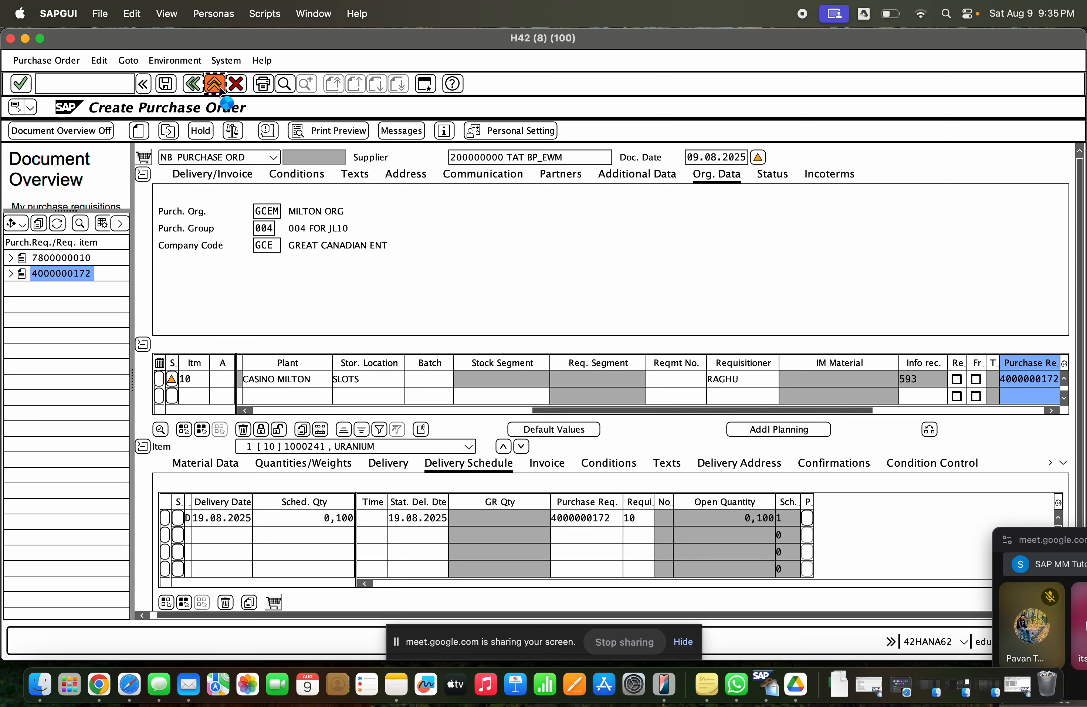
click(301, 219)
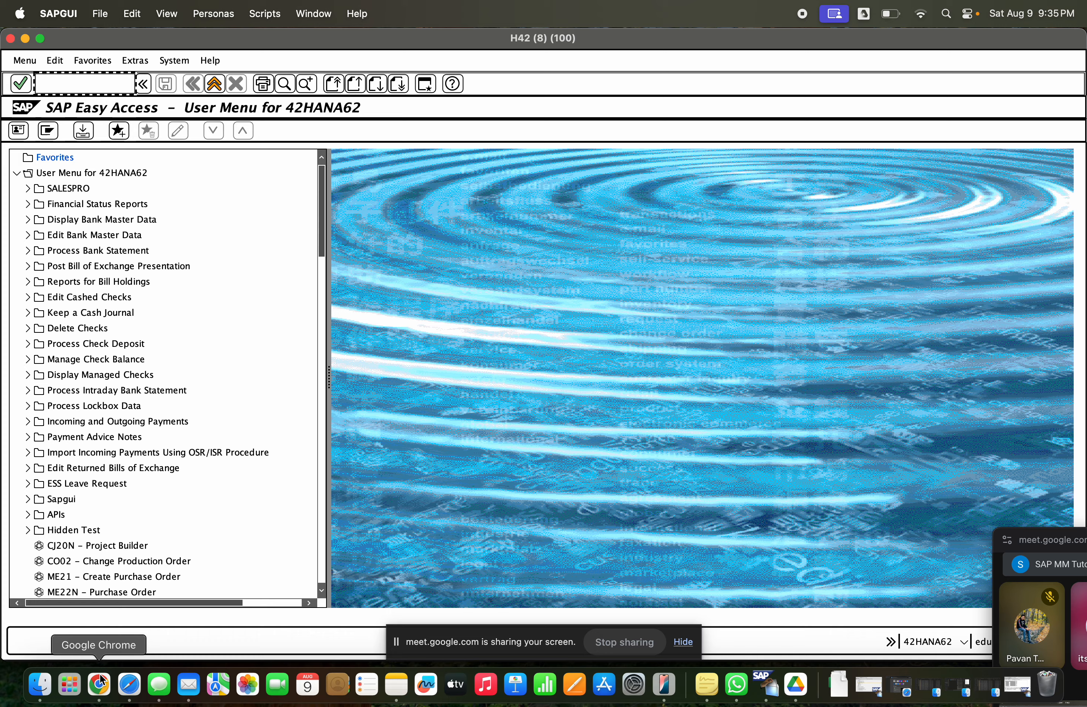
- Switch to the SAP MM1 presentation in Chrome and insert a new slide between the T-code and P2P Cycle slides
click(100, 684)
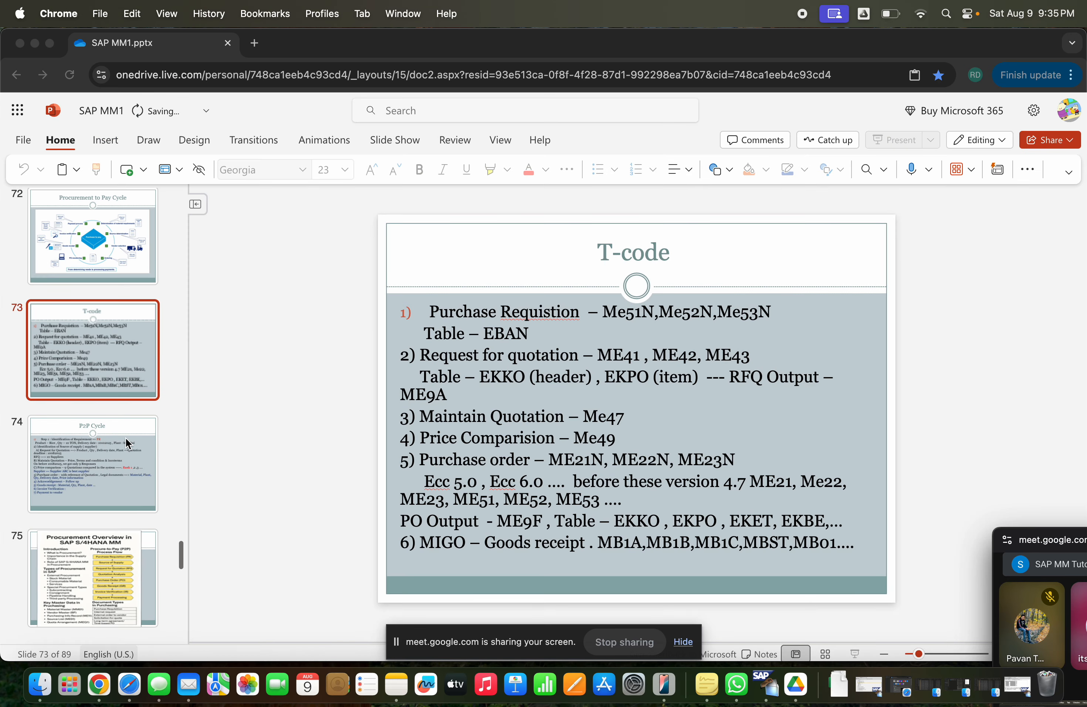
right_click(116, 410)
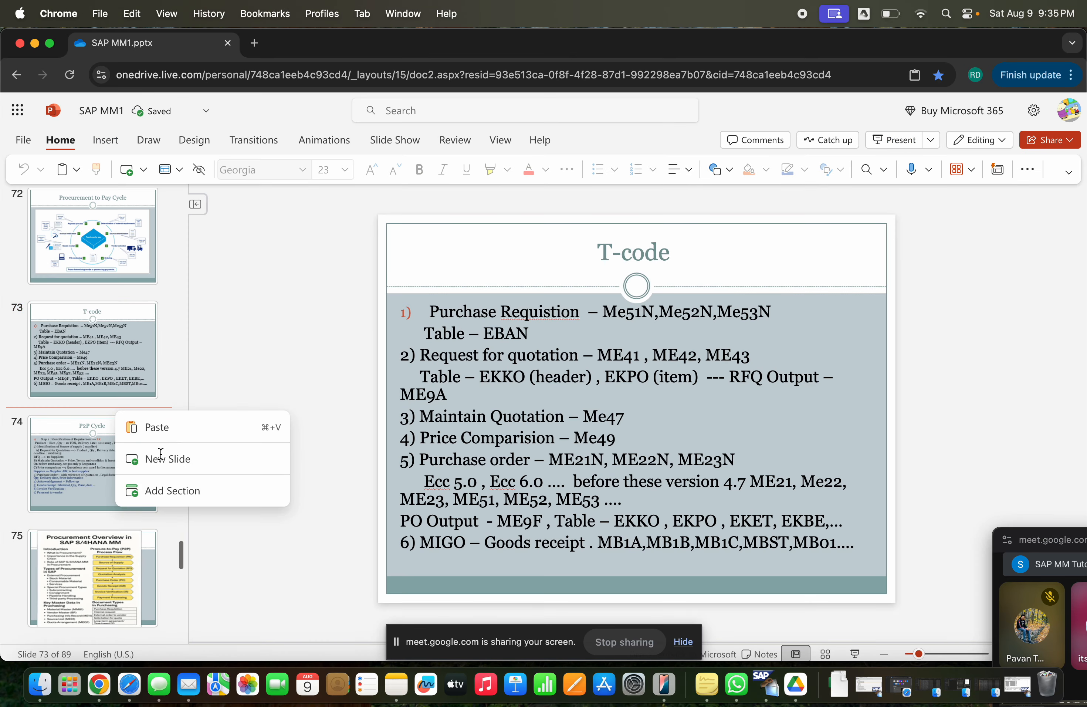
click(160, 457)
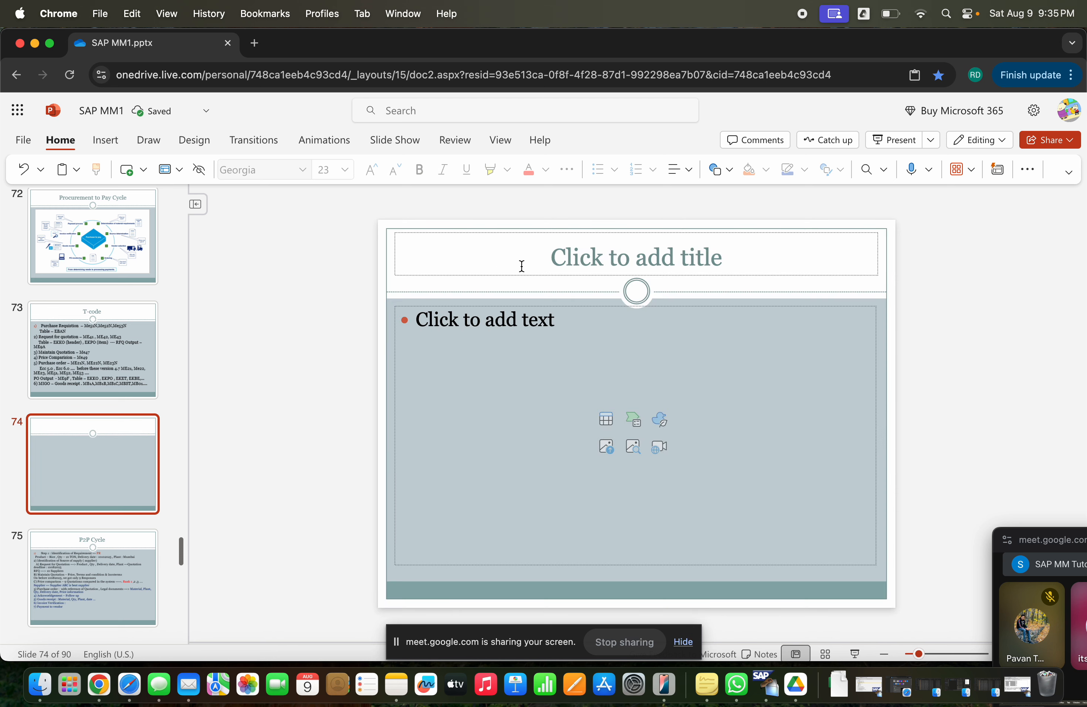
- Title the new slide "Purchase order creation"
click(522, 265)
text(Purchas)
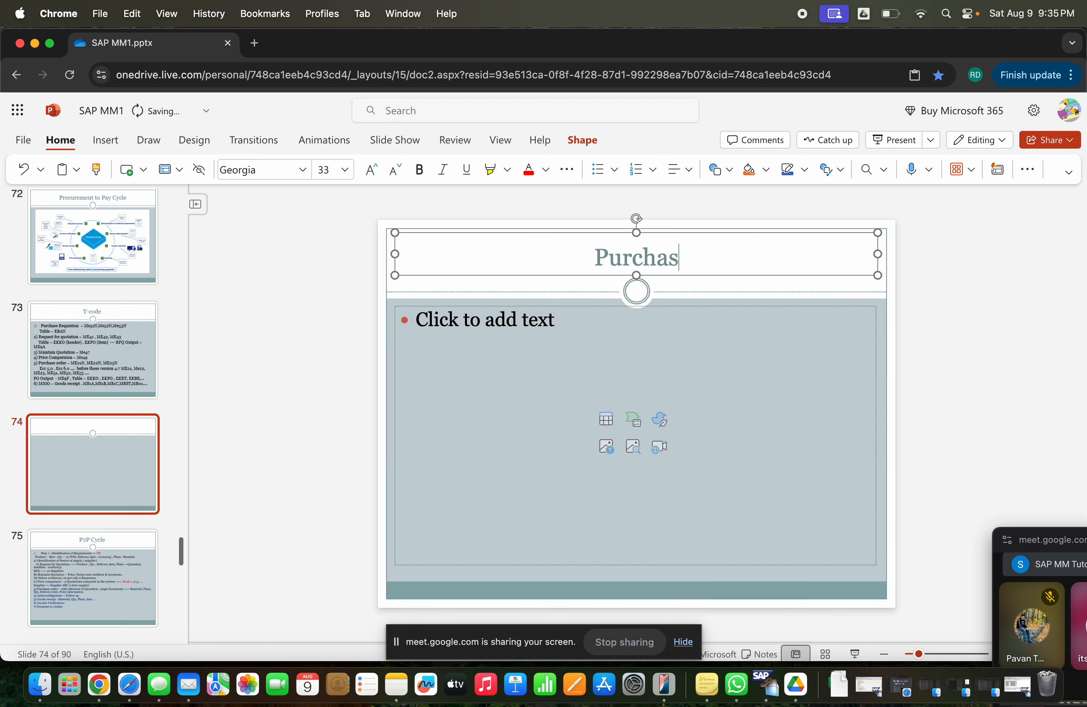
text(e order creati)
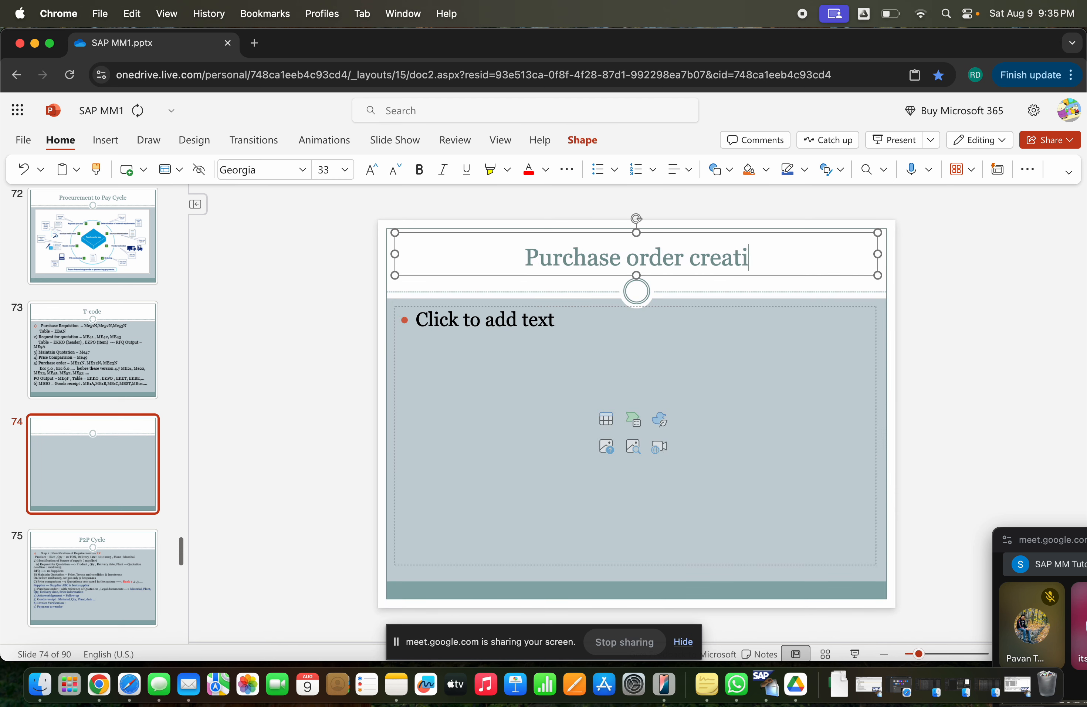
text(on)
- Start a numbered list in the slide body in place of the bullet, with "Manually" beginning item 1)
click(463, 334)
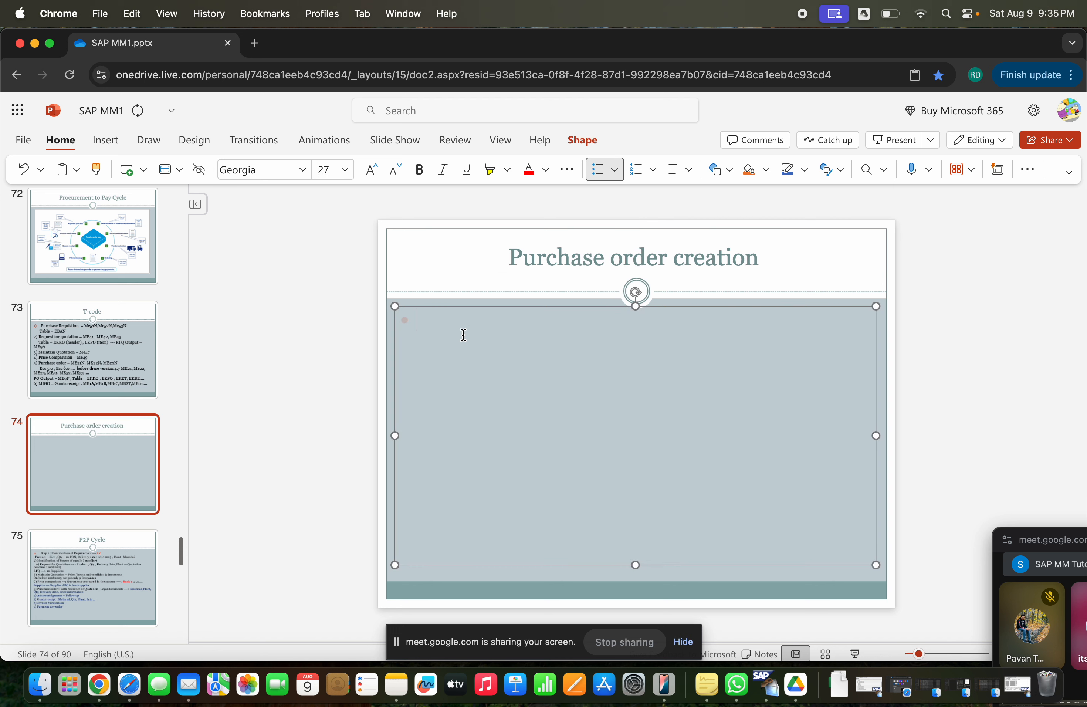
key(BackSpace)
text(1) )
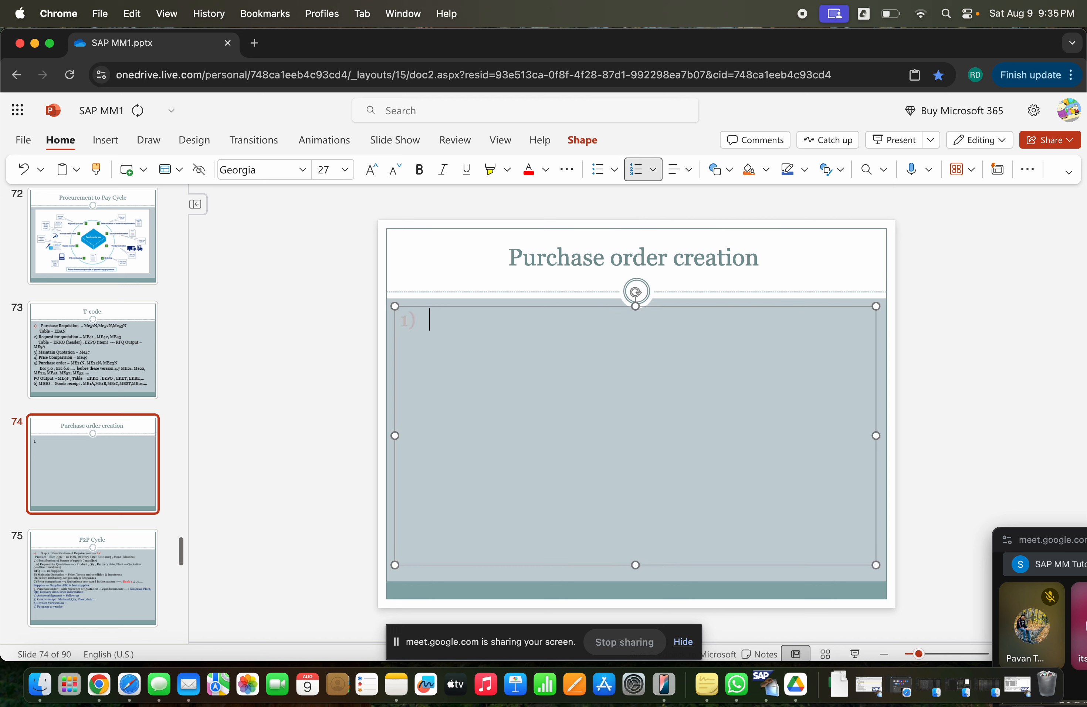
text(Mnaul)
key(BackSpace)
key(BackSpace)
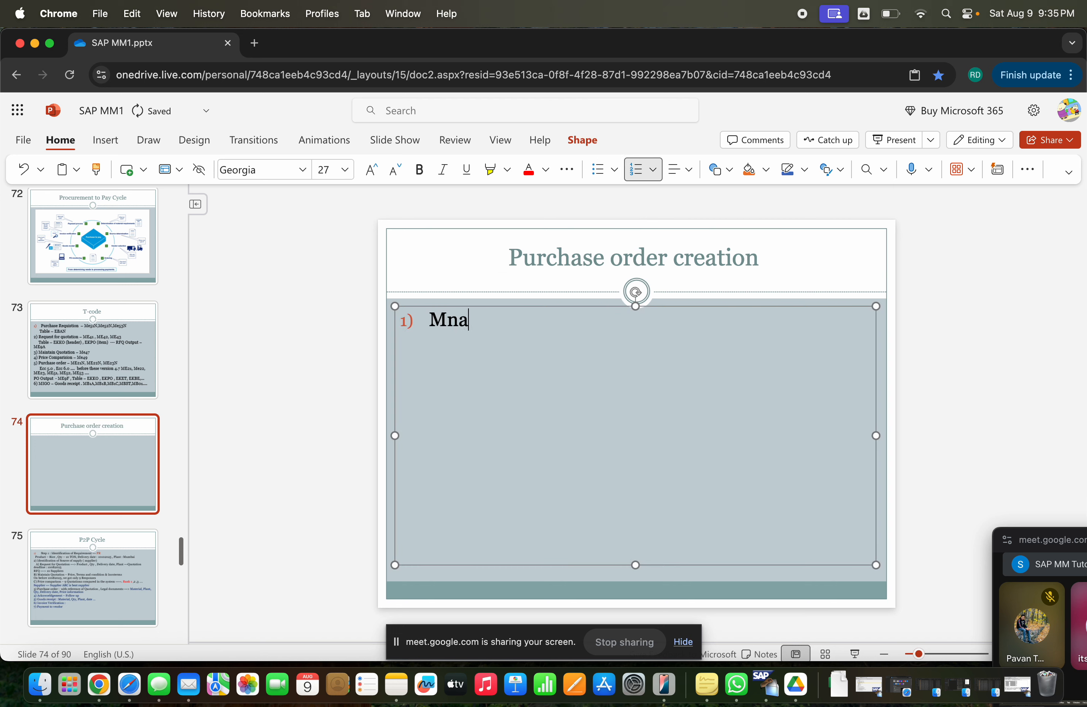
key(BackSpace)
key(BackSpace)
text(nau)
key(BackSpace)
key(BackSpace)
key(BackSpace)
text(anually)
key(BackSpace)
key(BackSpace)
- Complete the first list item with "PO without any reference ( NO PR, NO RFQ )" and start a second item
text(ually)
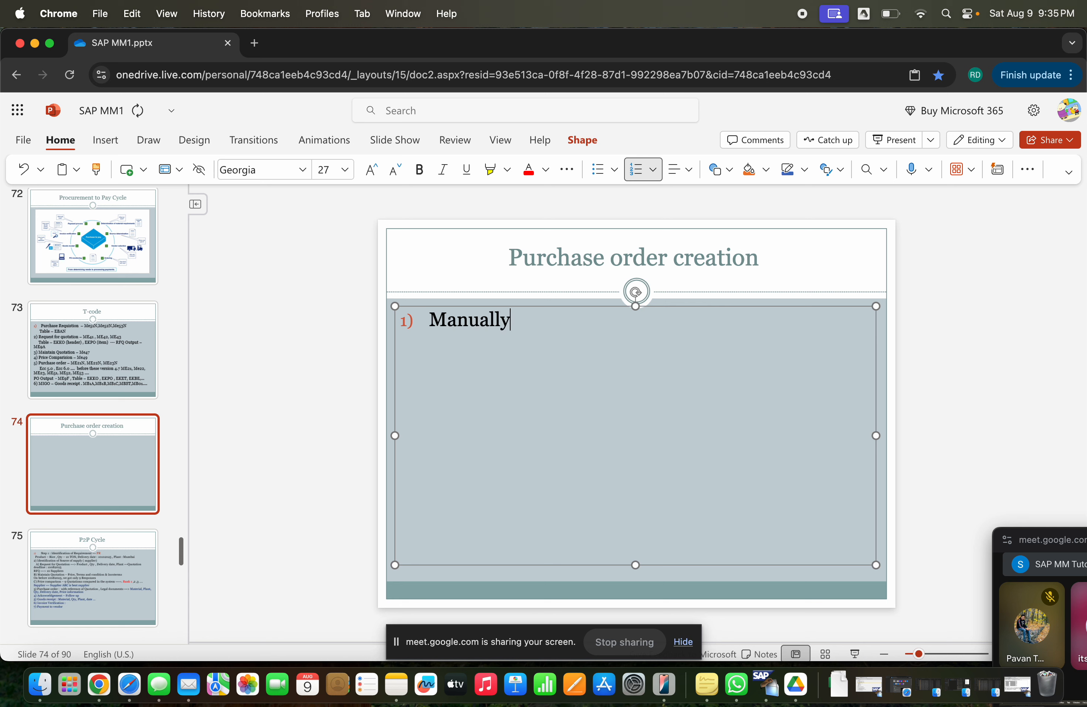
text( PO without o)
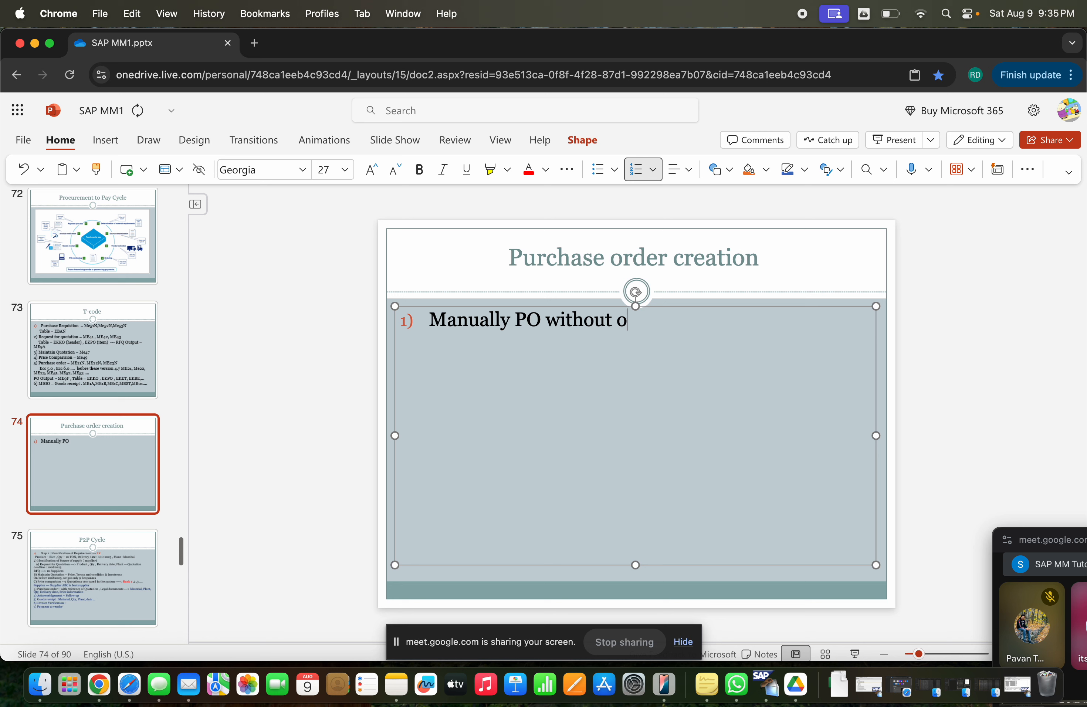
key(BackSpace)
text(any refere)
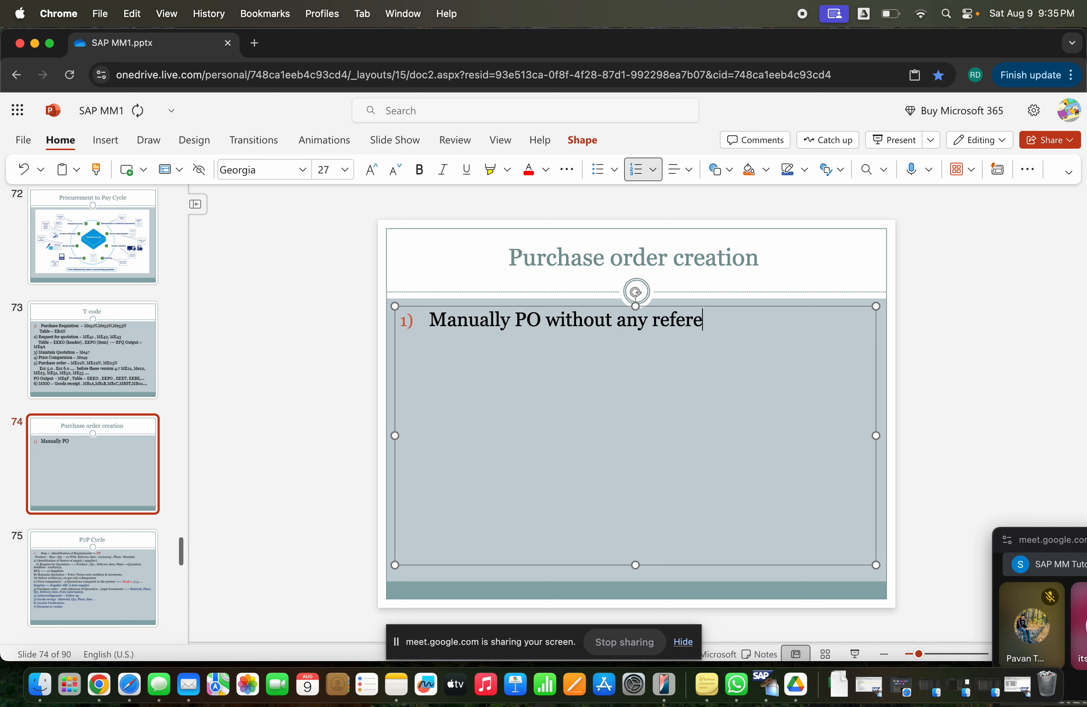
text(nce ( )
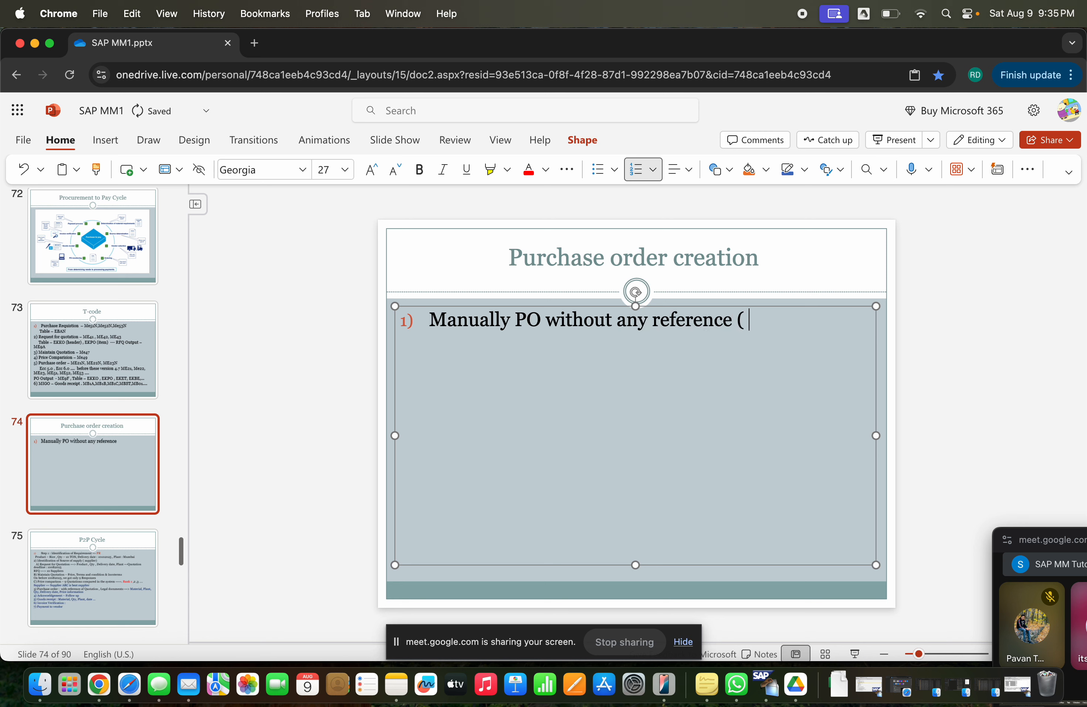
text(NO PR, NO R)
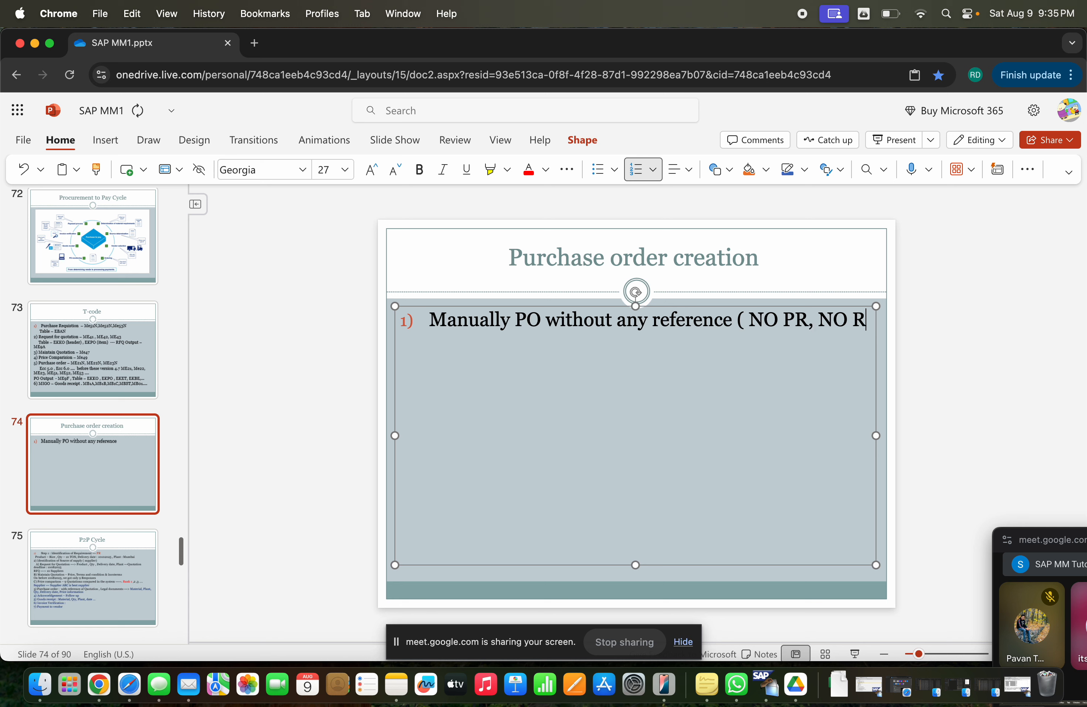
text(FQ ))
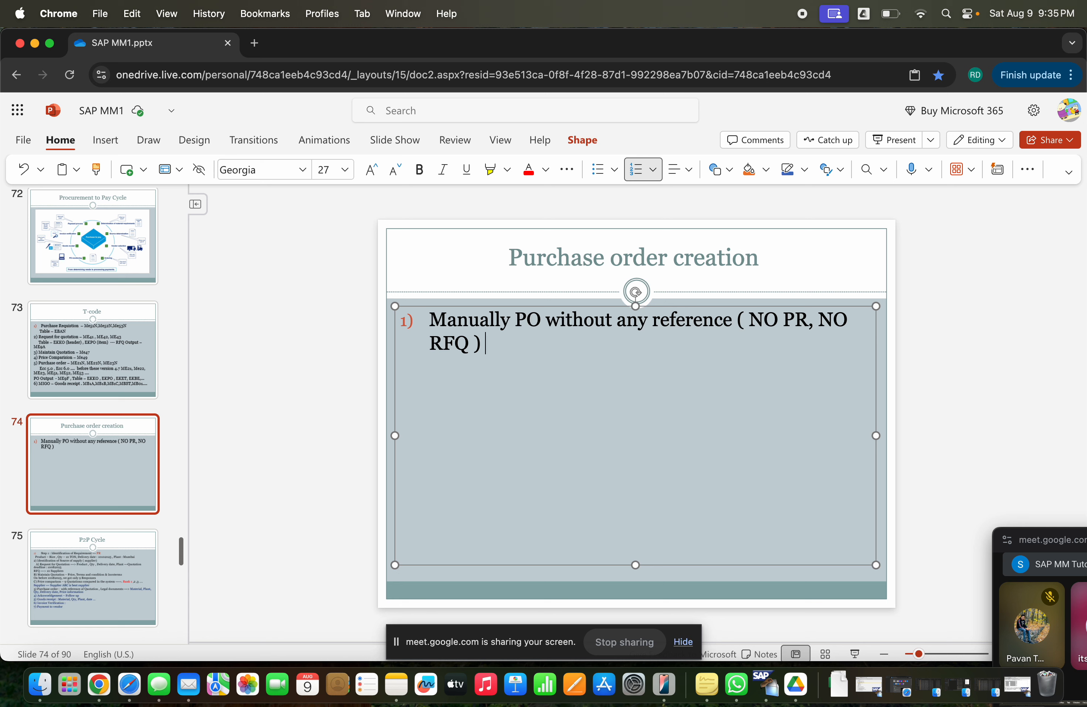
key(Return)
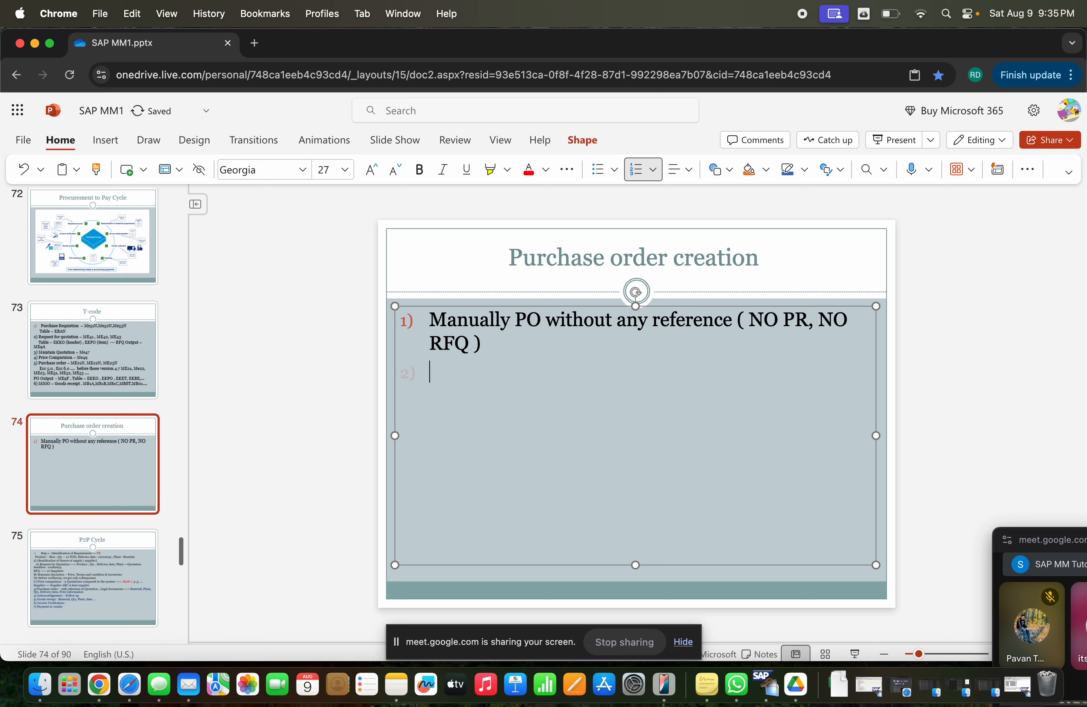
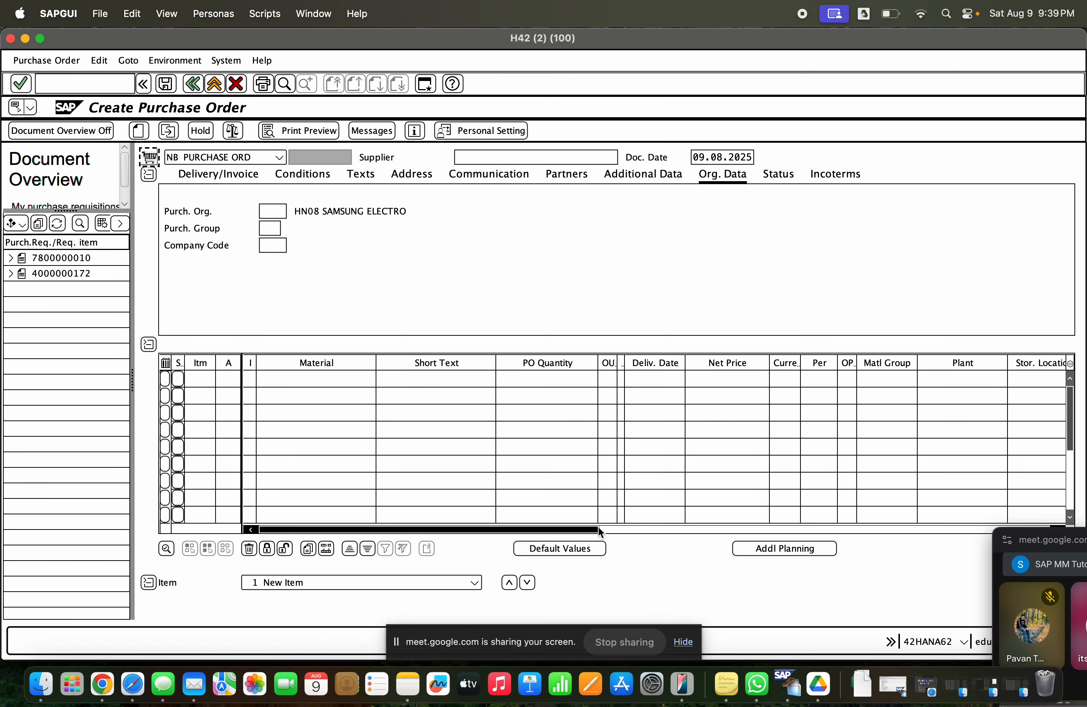
- Try to reference the requisition by pasting its copied number into the Purchasing document column of the first item line
click(612, 529)
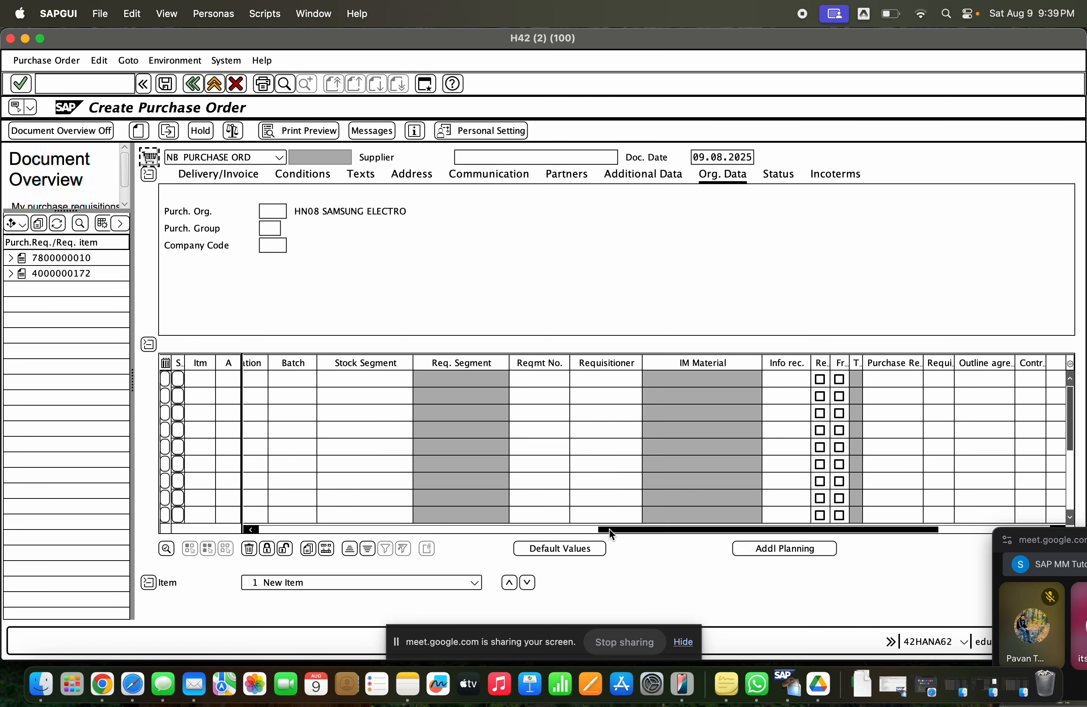
drag(609, 530, 694, 530)
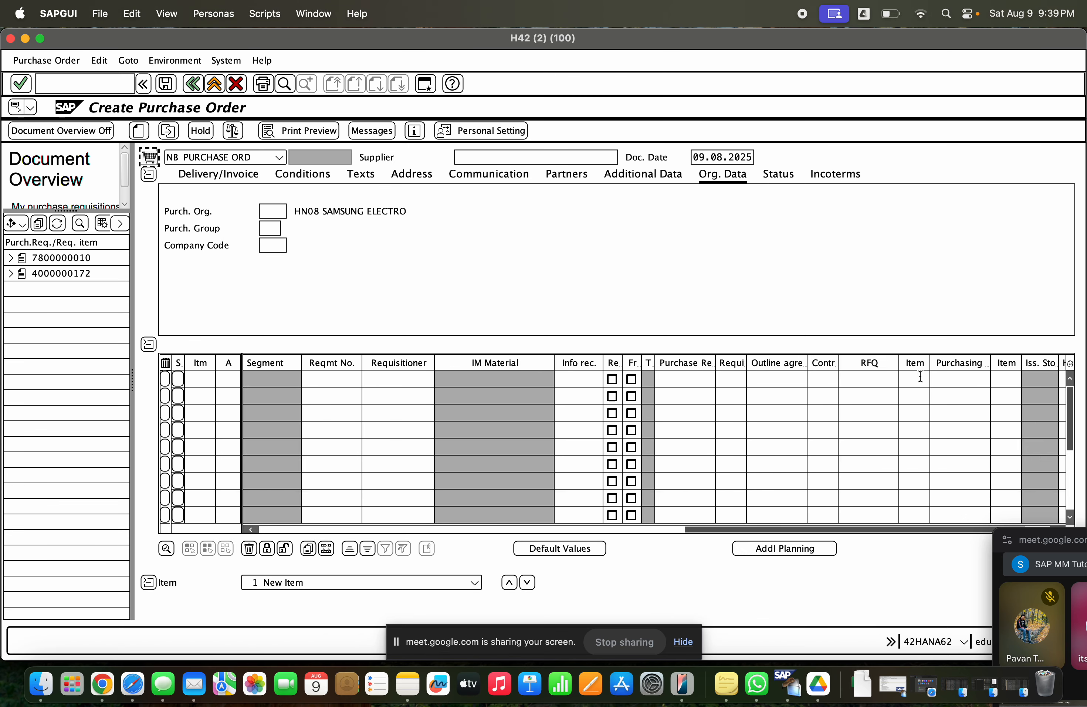
click(960, 375)
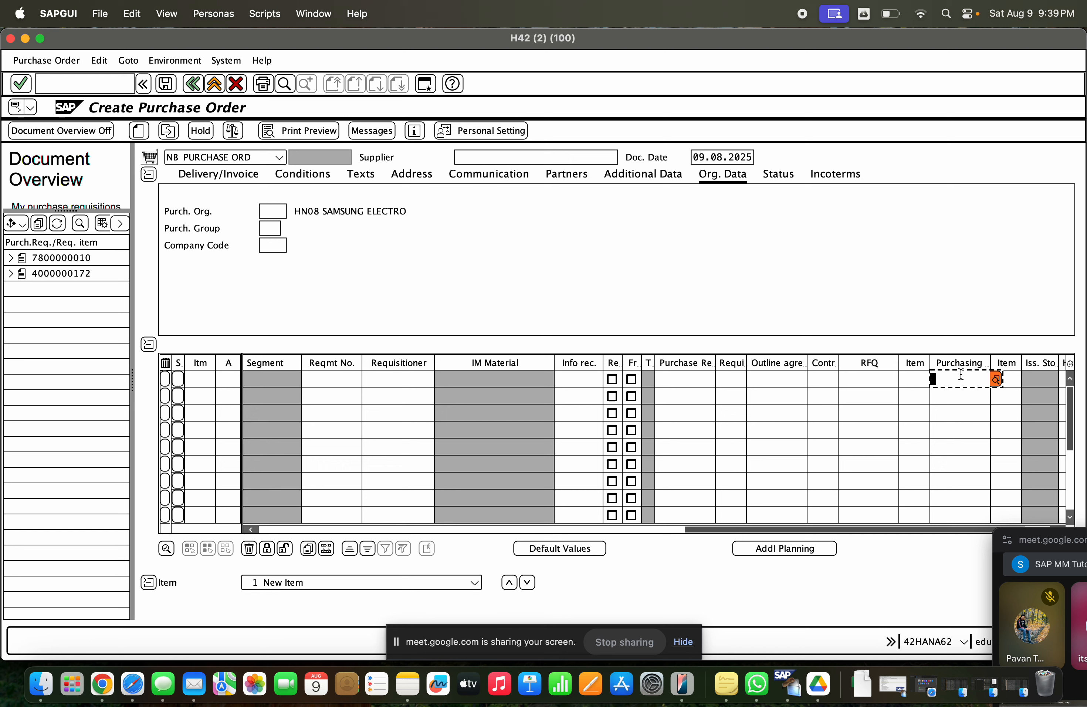
key(super+v)
click(1013, 376)
click(1012, 394)
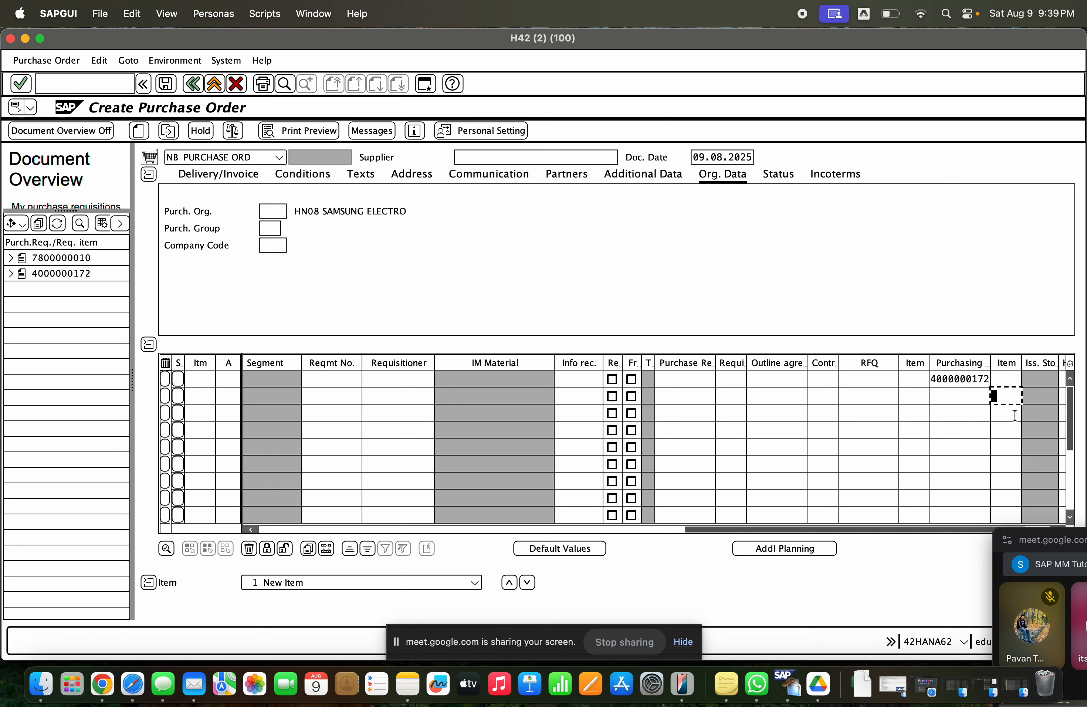
click(1015, 416)
click(1010, 381)
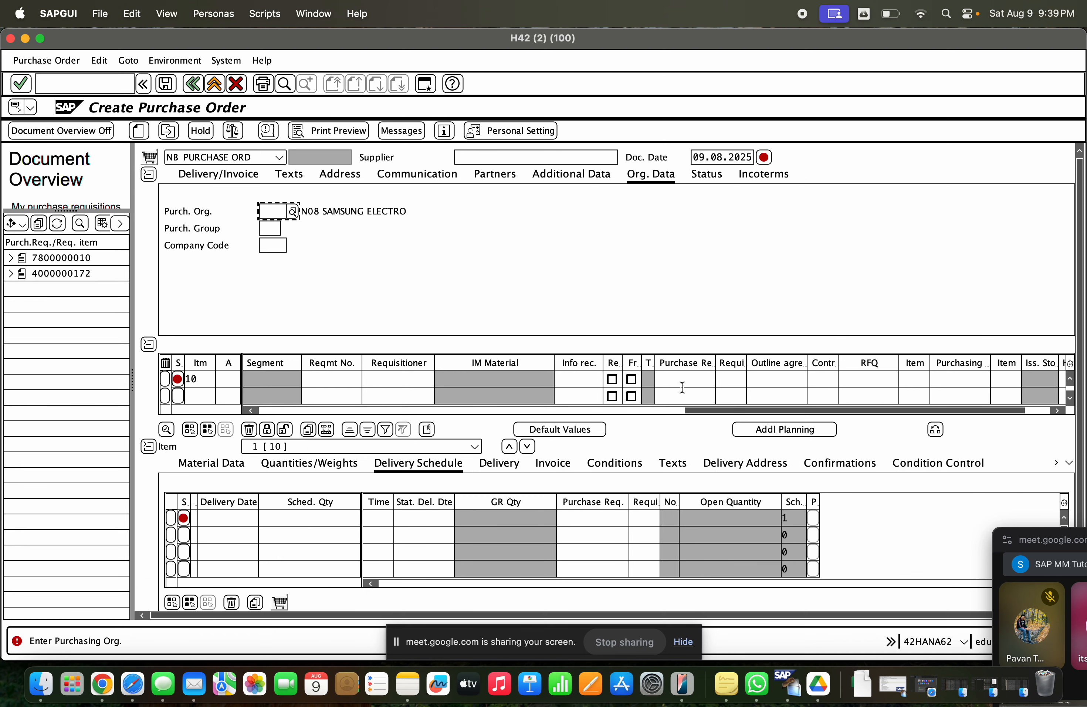
- Retry pasting the copied requisition number as the purchasing document reference of item 10 and submit the line
click(620, 412)
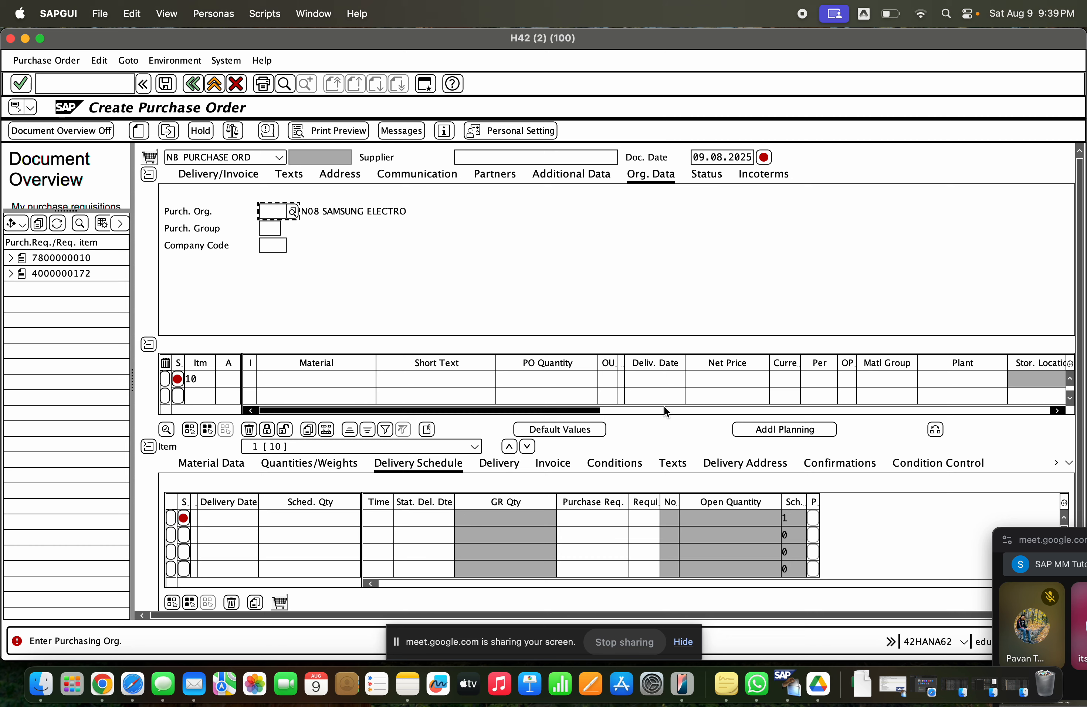
click(629, 410)
drag(637, 410, 800, 414)
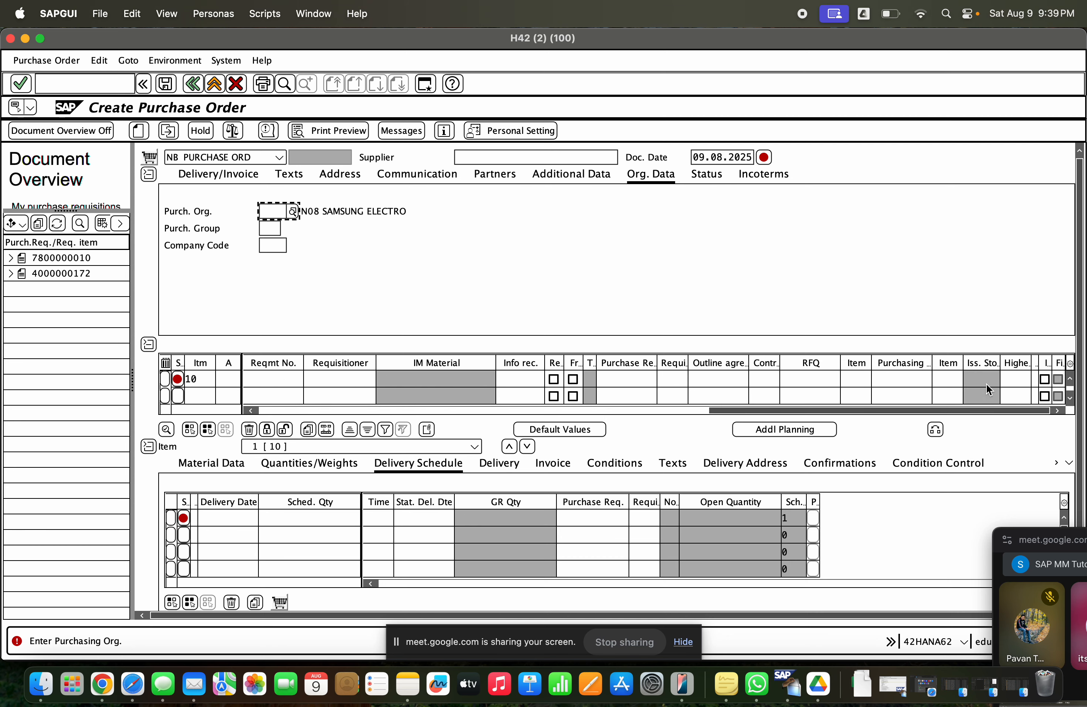
click(914, 378)
key(super+v)
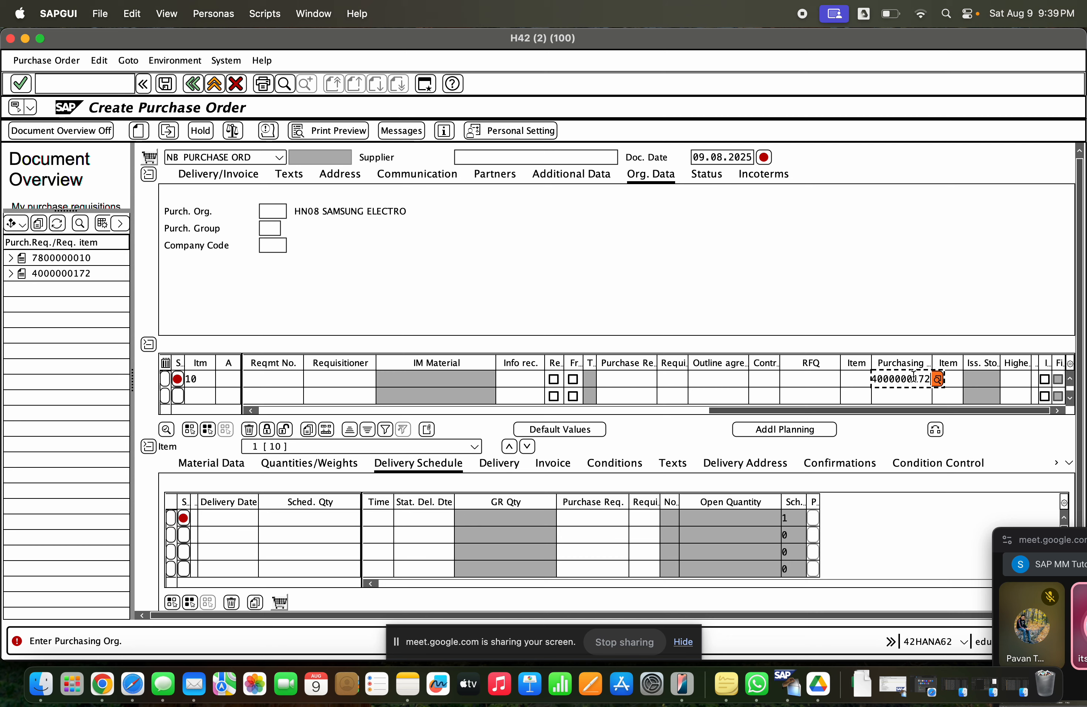
key(Return)
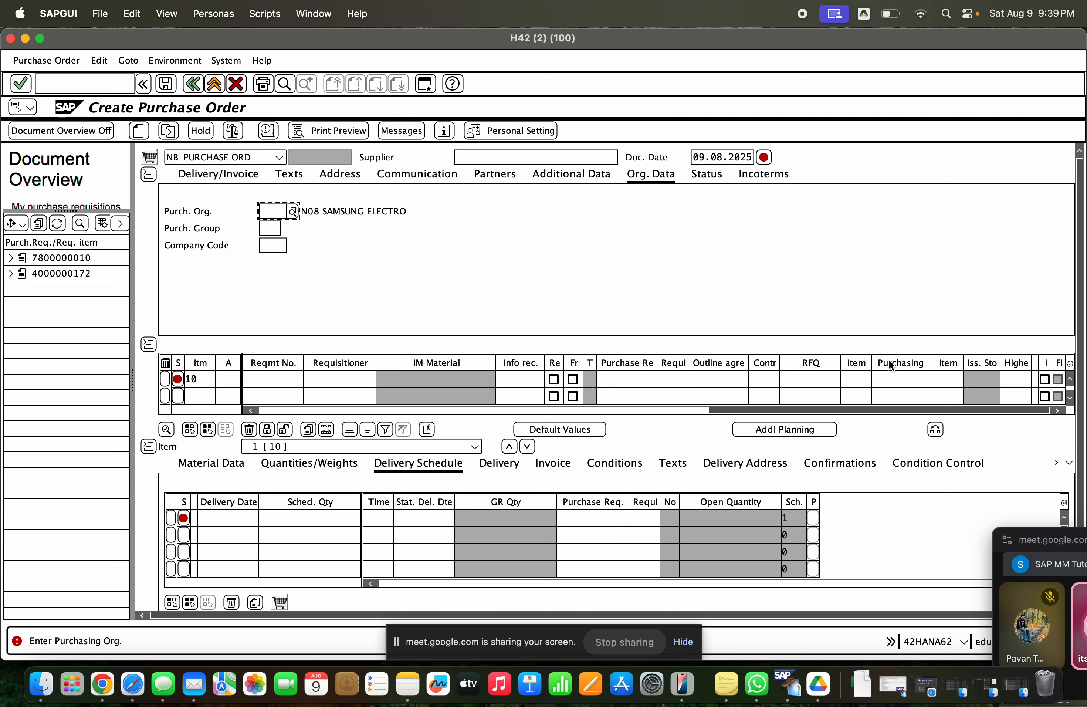
- Switch the document overview to My purchase orders and adopt the listed existing purchase order into the draft
click(71, 274)
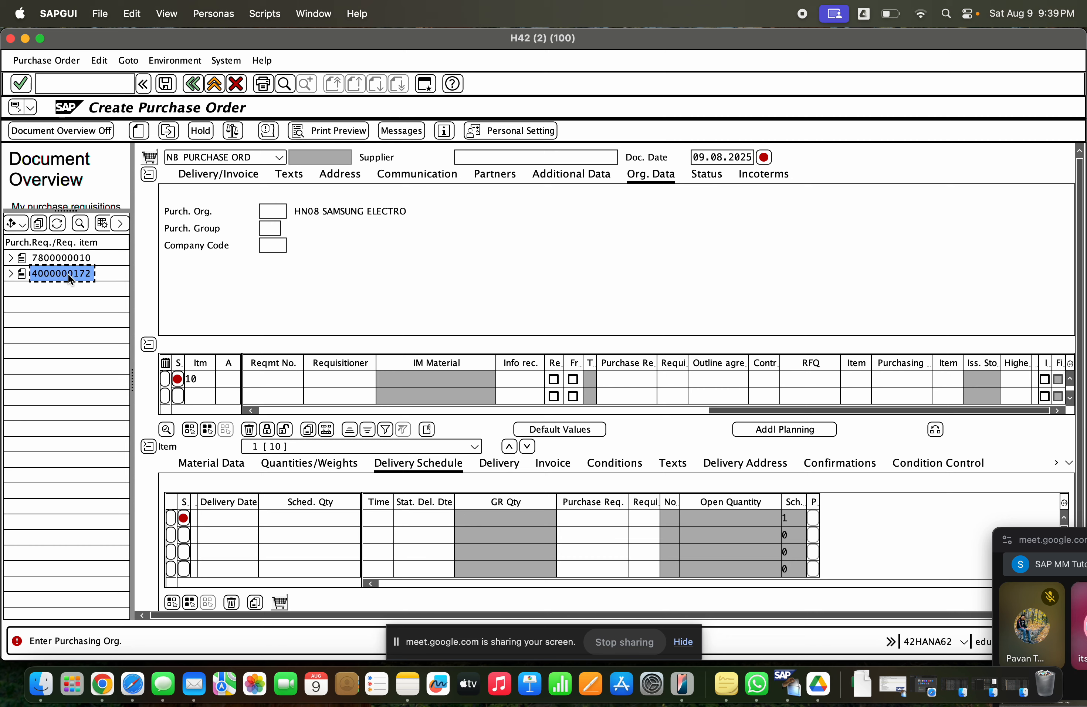
click(23, 223)
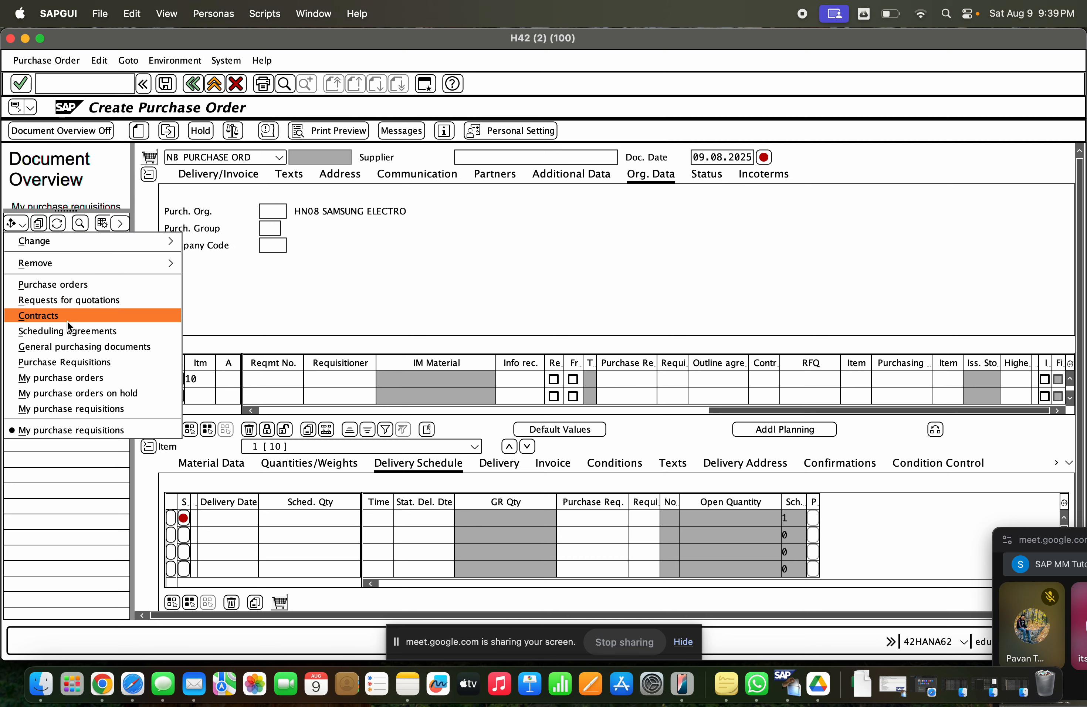
click(97, 379)
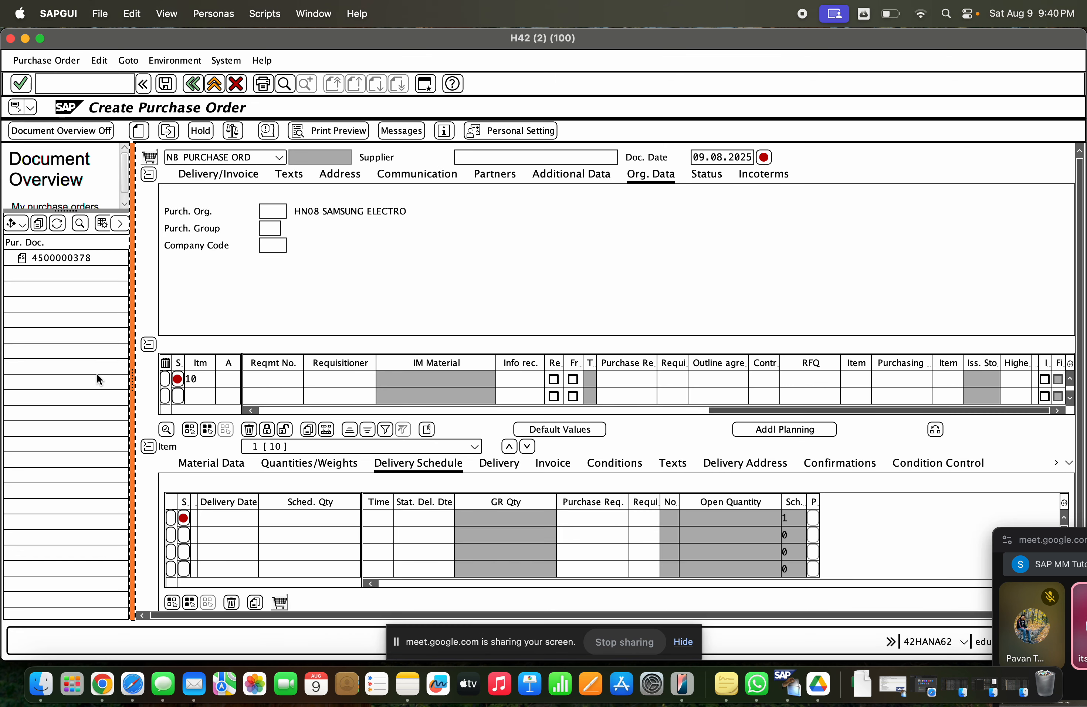
click(41, 262)
click(40, 224)
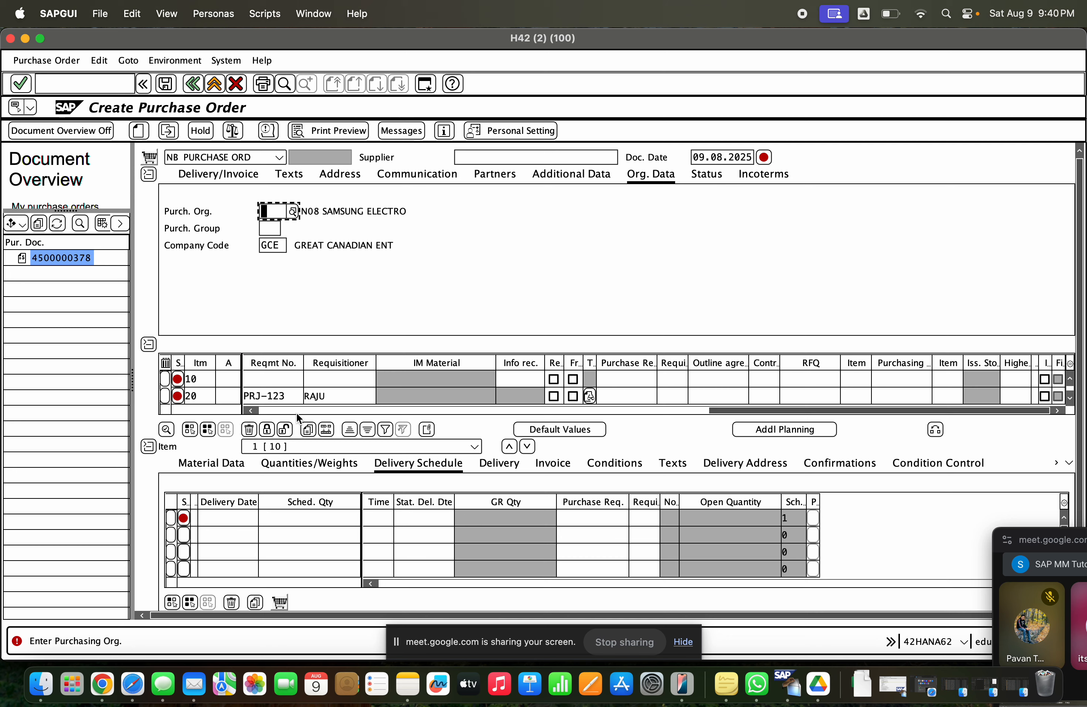
key(Return)
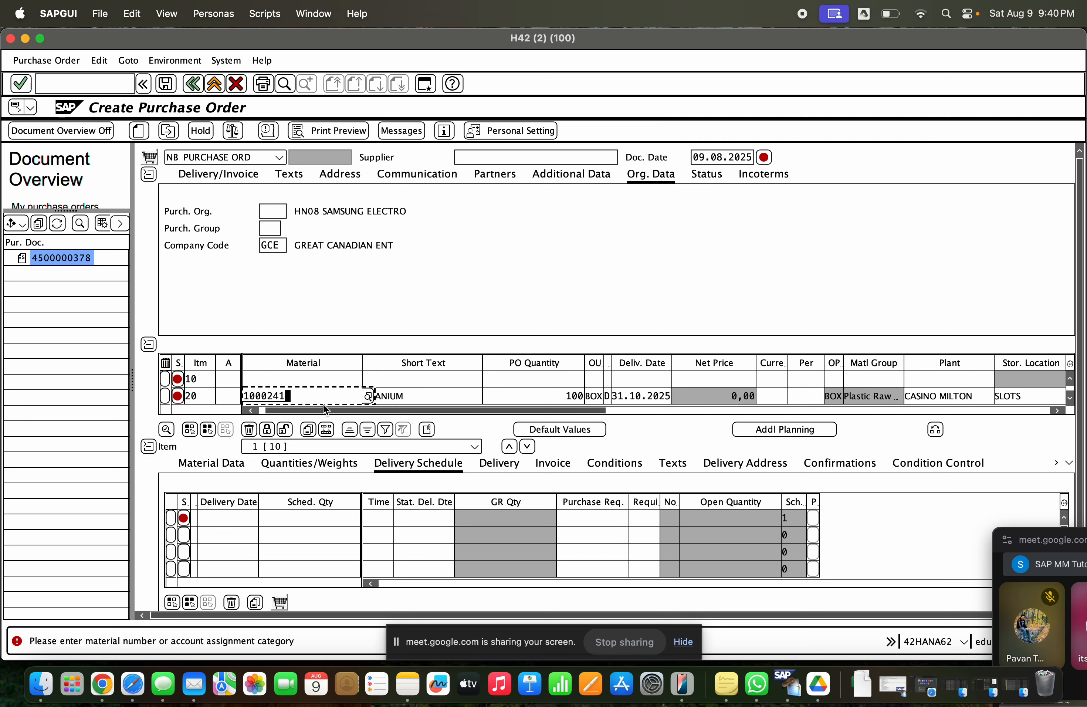
- Examine the copied data of item 20, from material, short text and quantity through to plant, storage location and requisitioner
drag(332, 409, 323, 409)
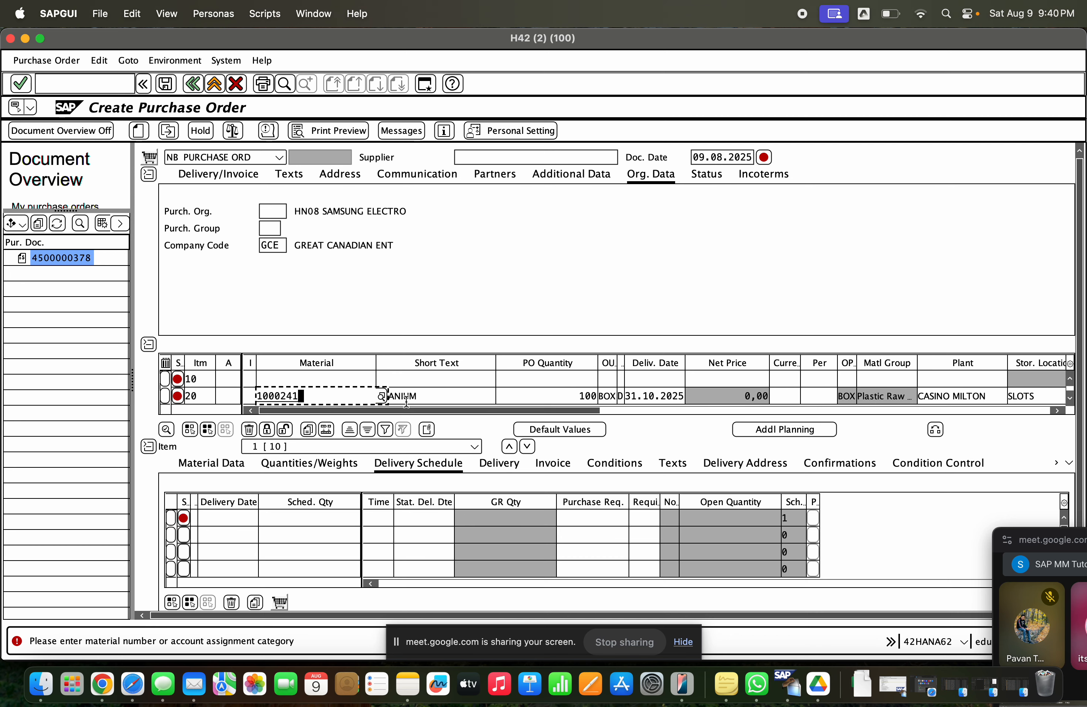
click(419, 399)
click(589, 401)
click(843, 394)
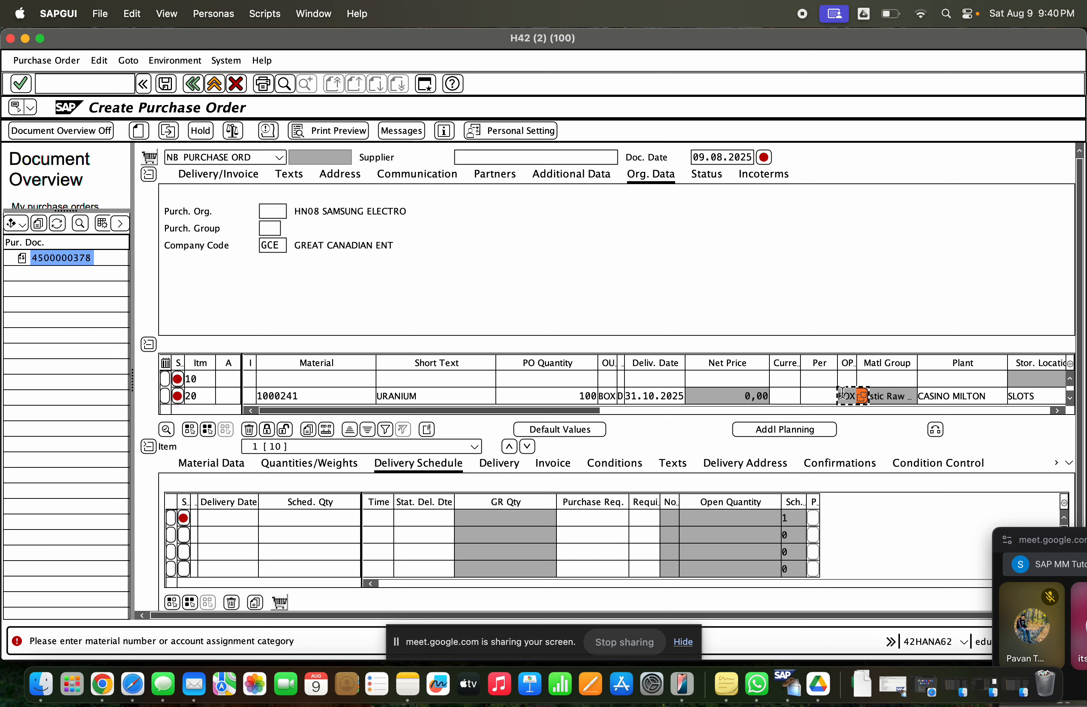
click(640, 411)
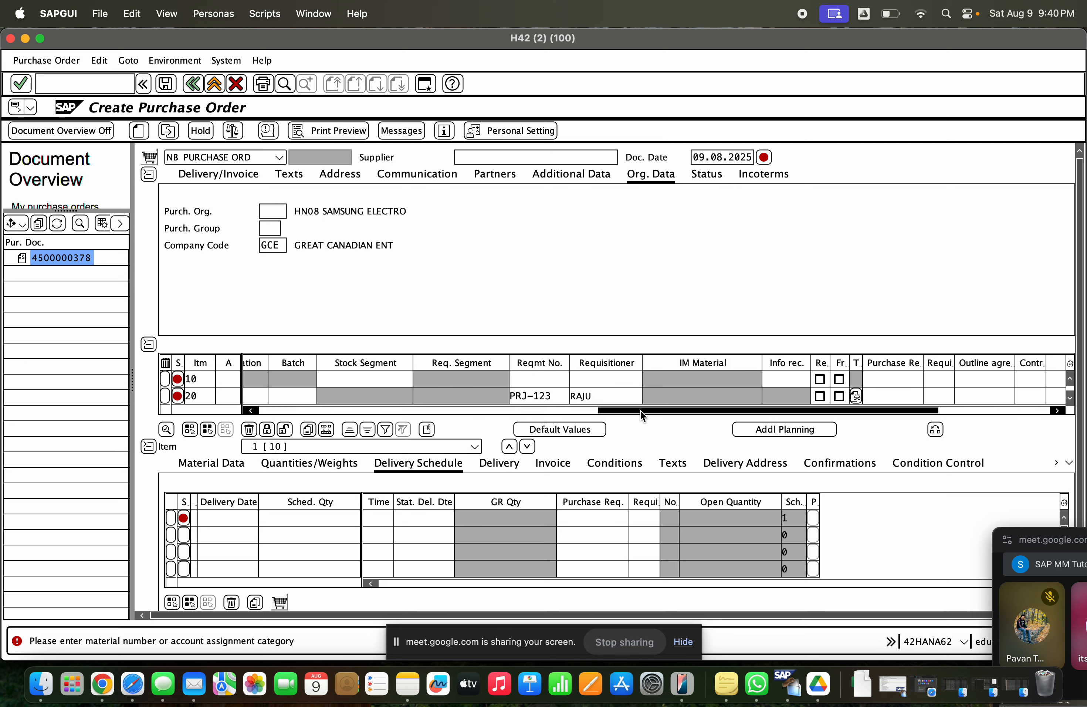
drag(641, 409, 447, 411)
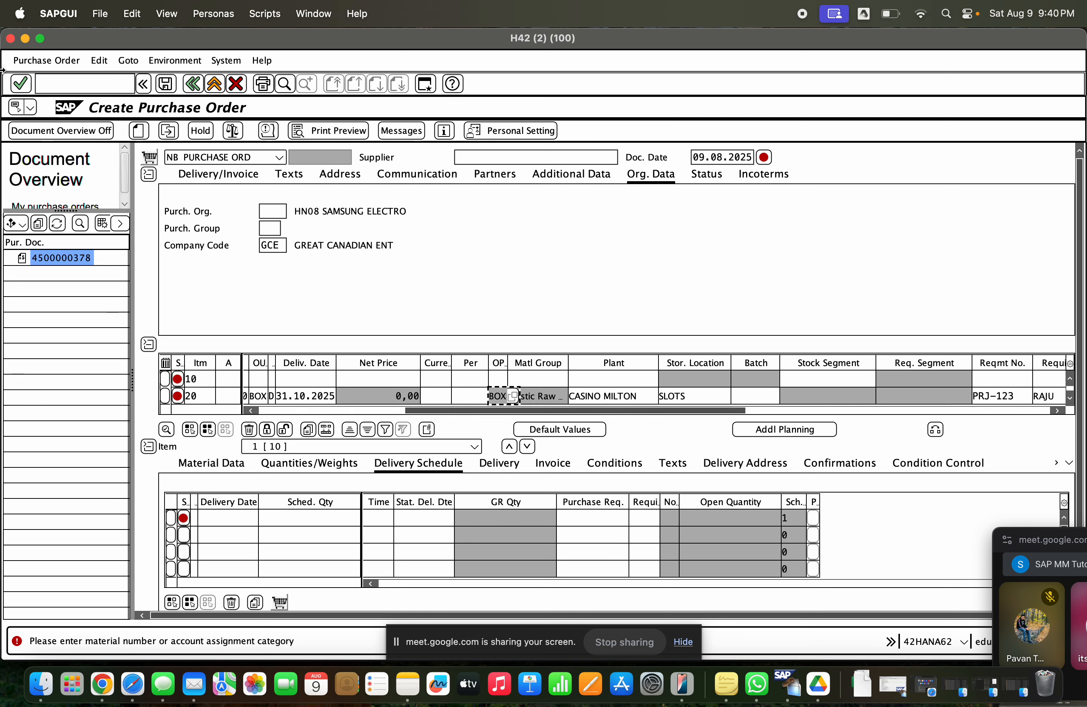
- Discard the draft and start a blank purchase order with transaction /nme21n
click(93, 91)
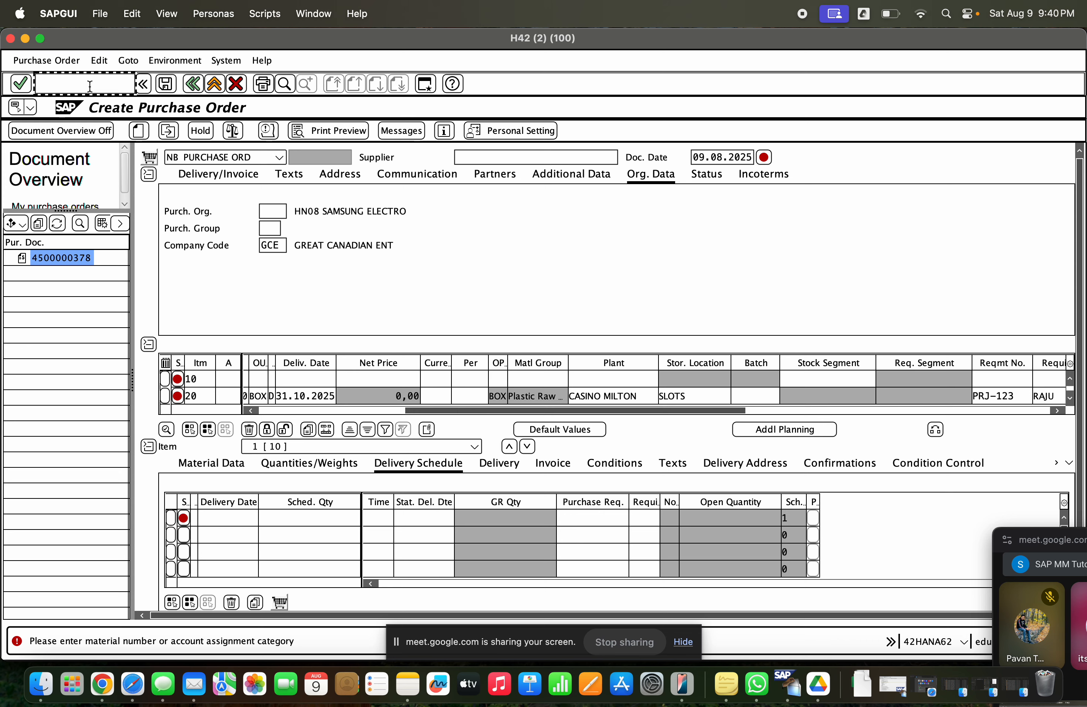
text(/nme21n)
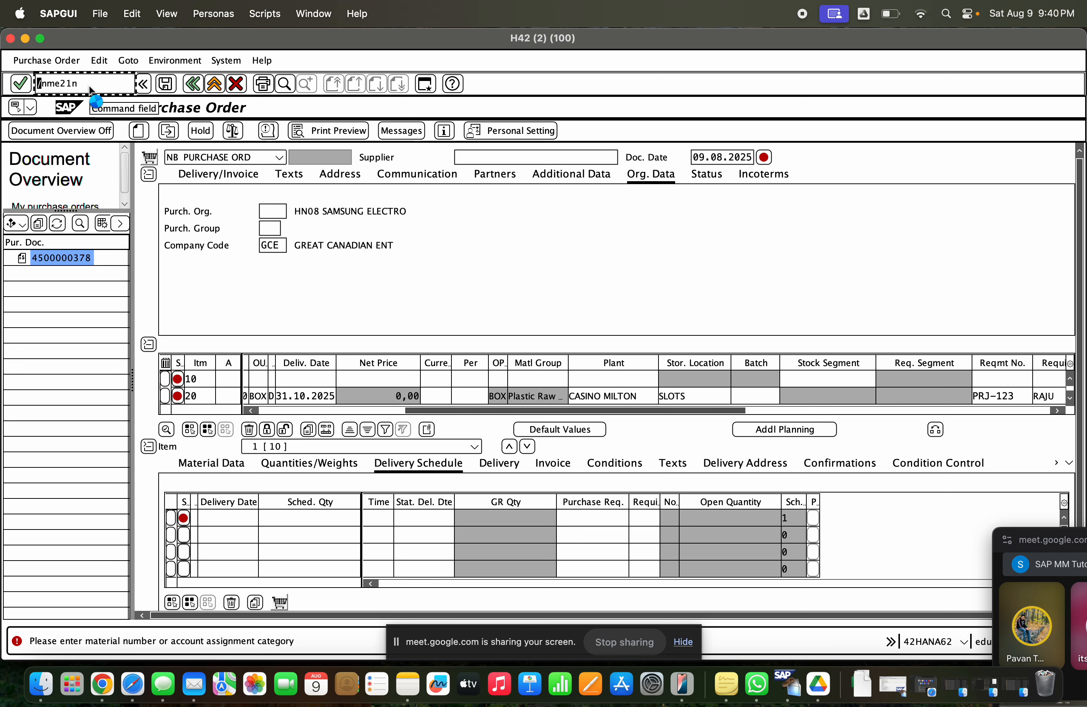
key(Return)
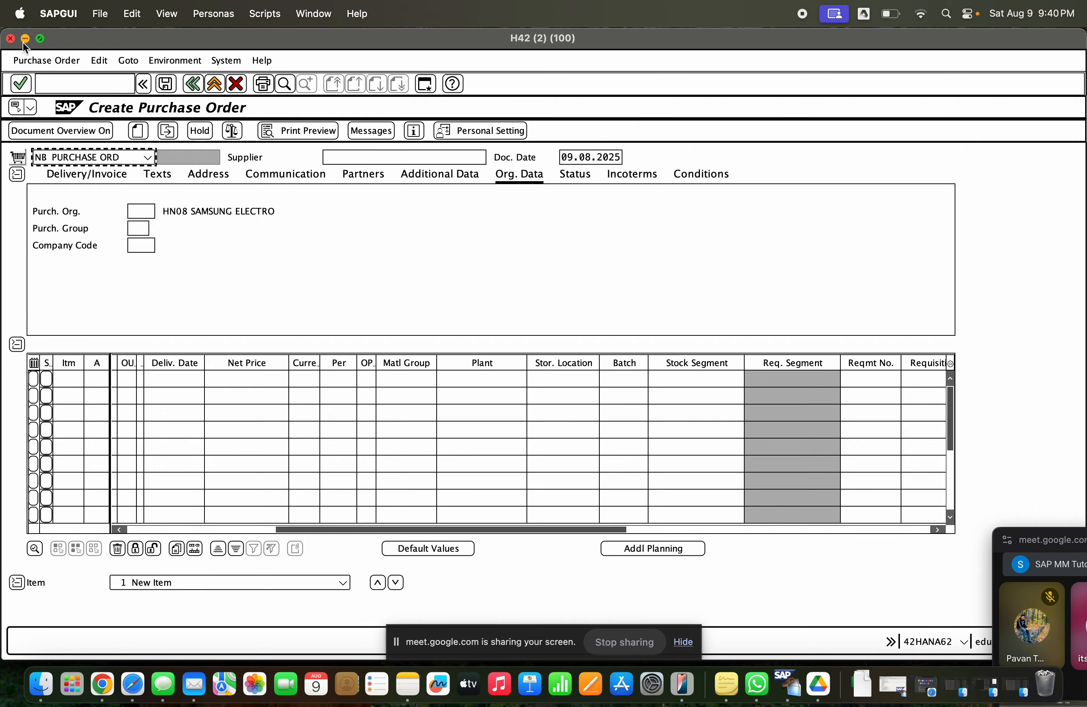
- Switch to the SAP MM1 presentation in Chrome and review the purchase order creation methods listed on slide 74
click(25, 39)
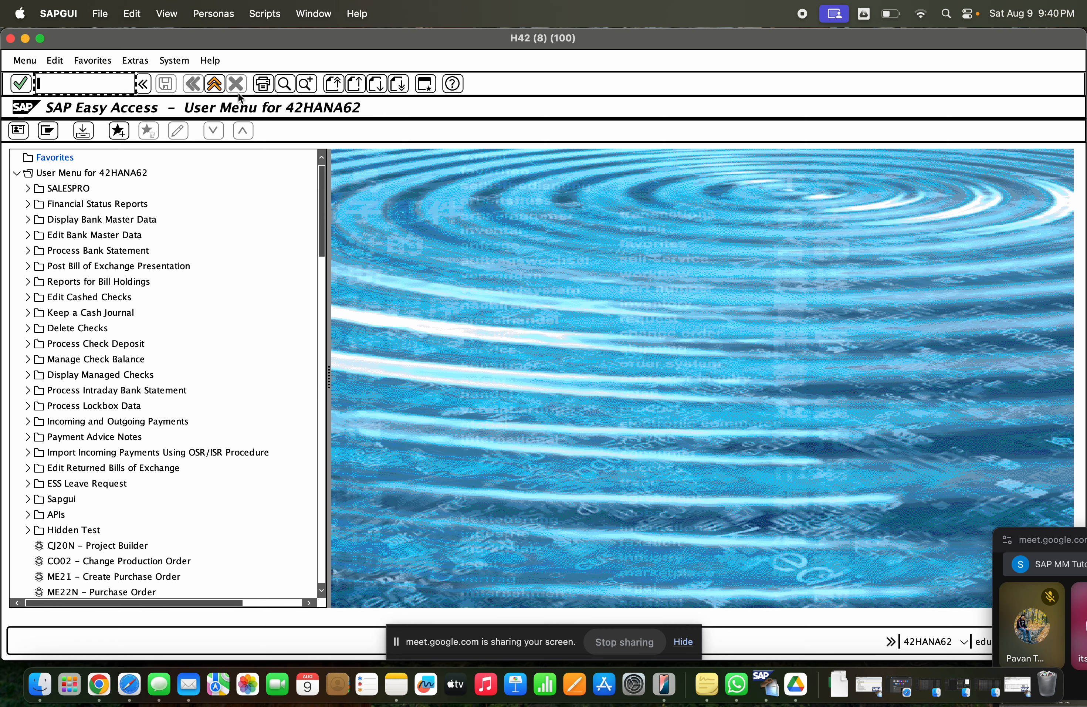
click(25, 39)
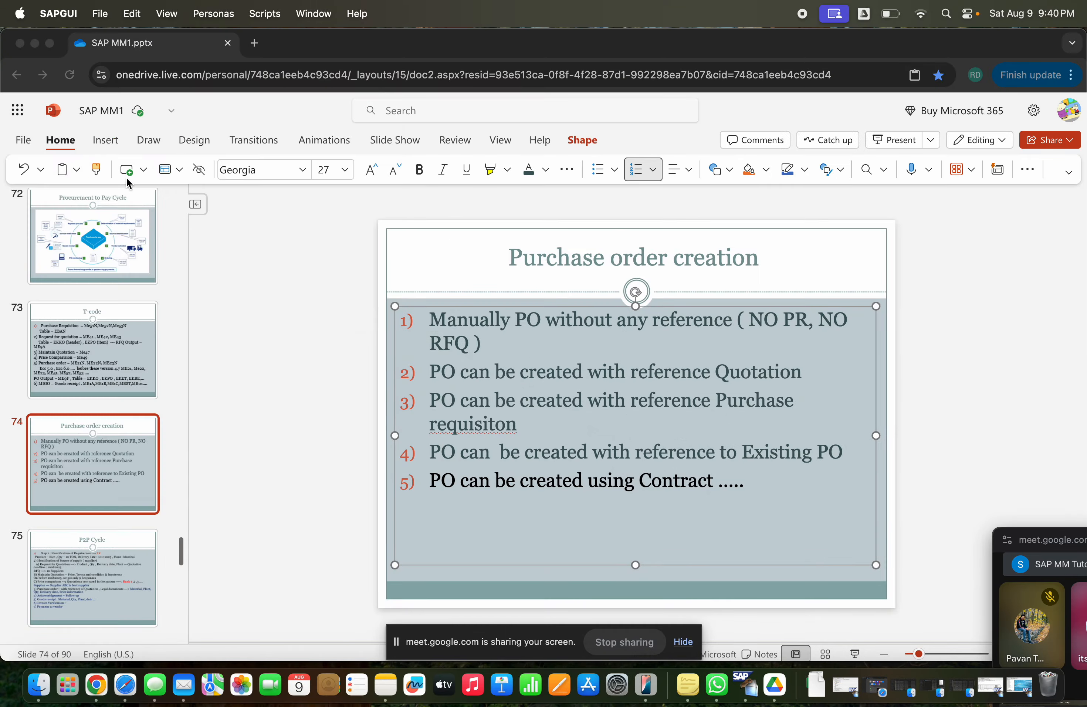
click(514, 310)
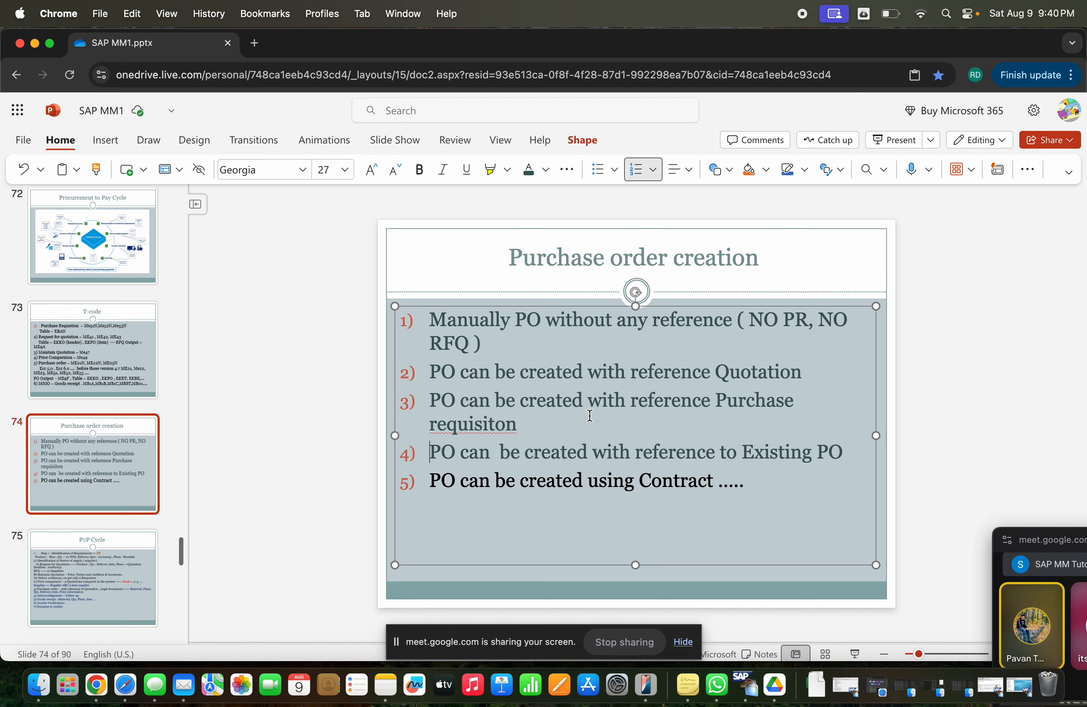
- Return to the SAP session, leave purchase order entry and open the SAP Reference IMG through transaction spro
click(1006, 699)
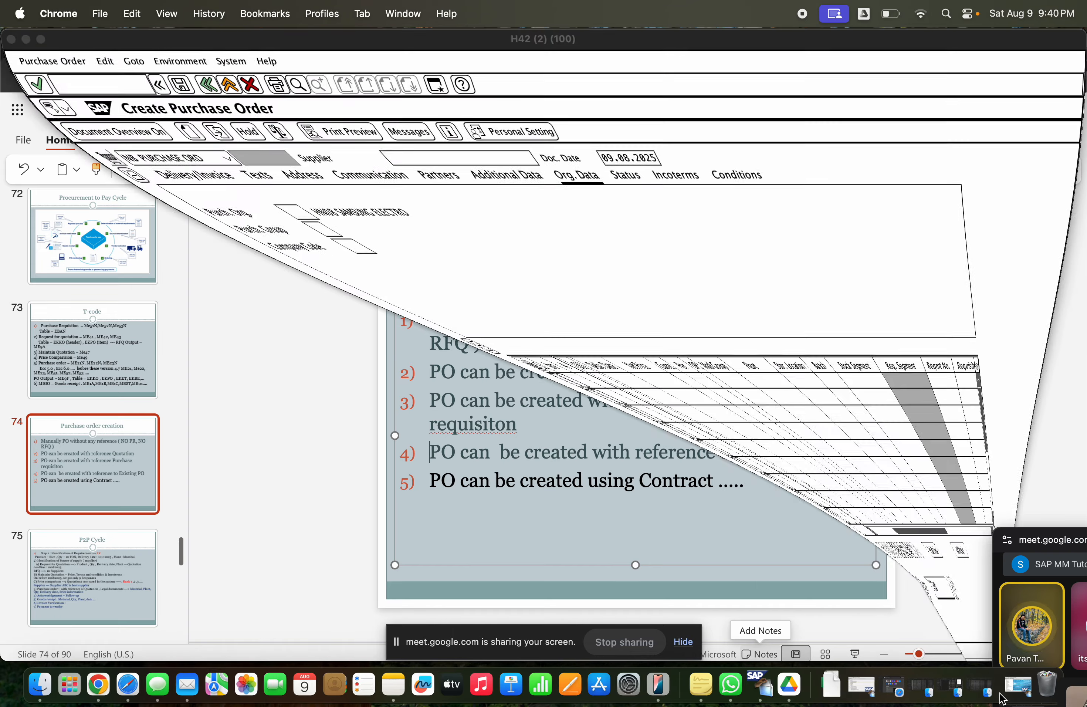
click(207, 88)
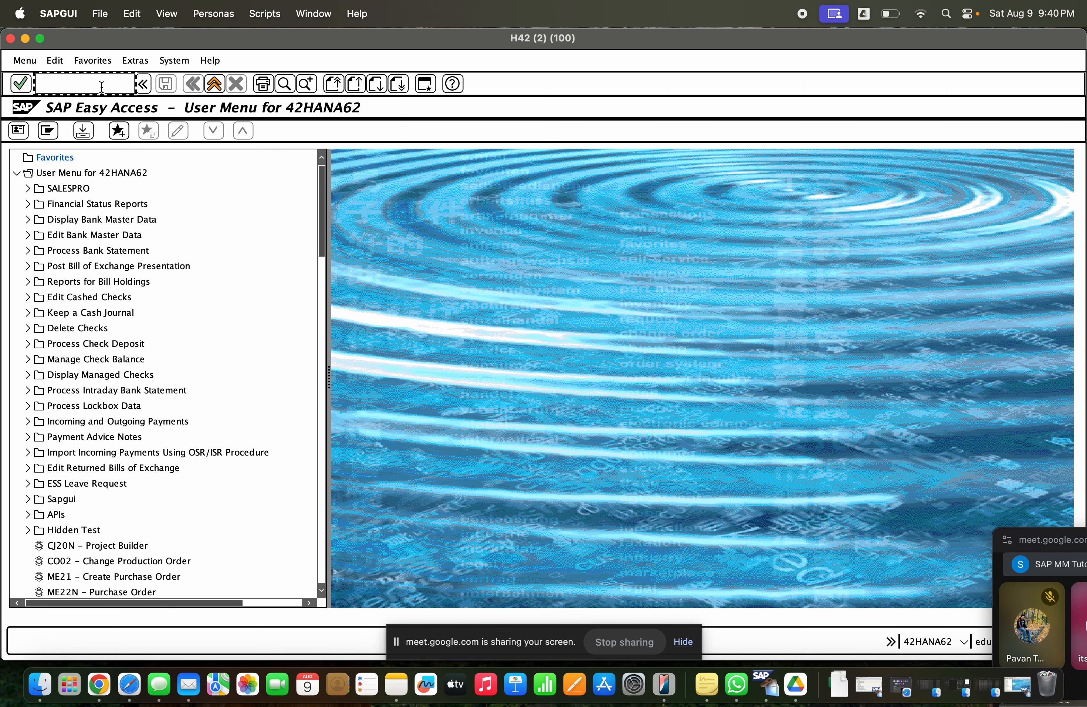
text(spro)
key(Return)
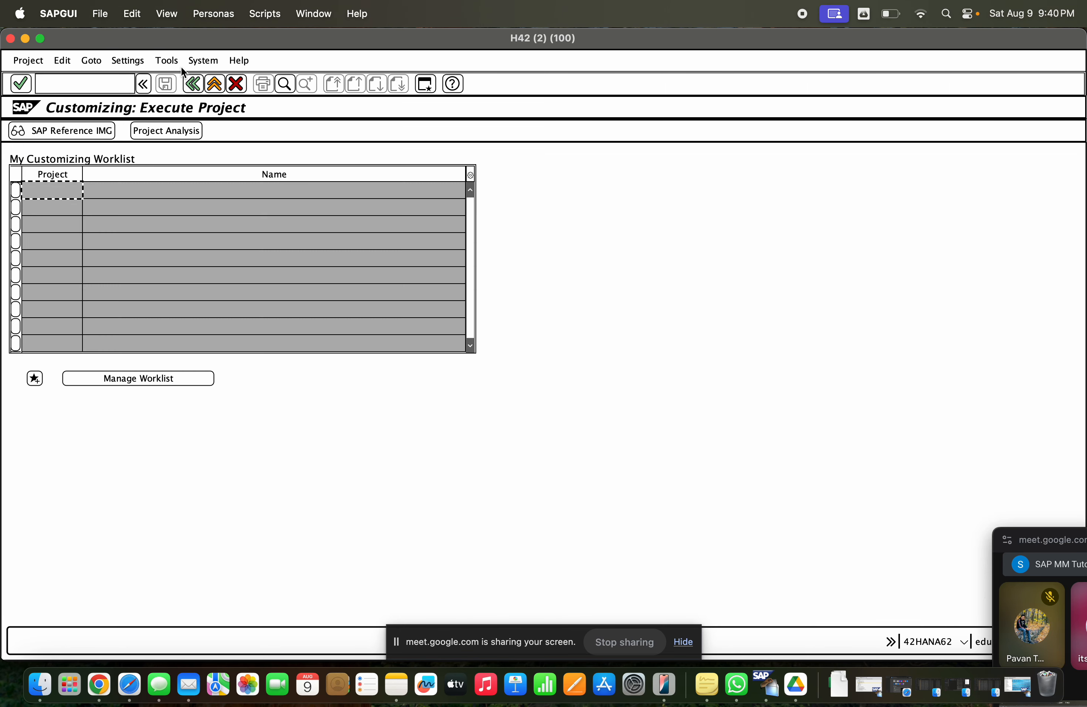
click(95, 128)
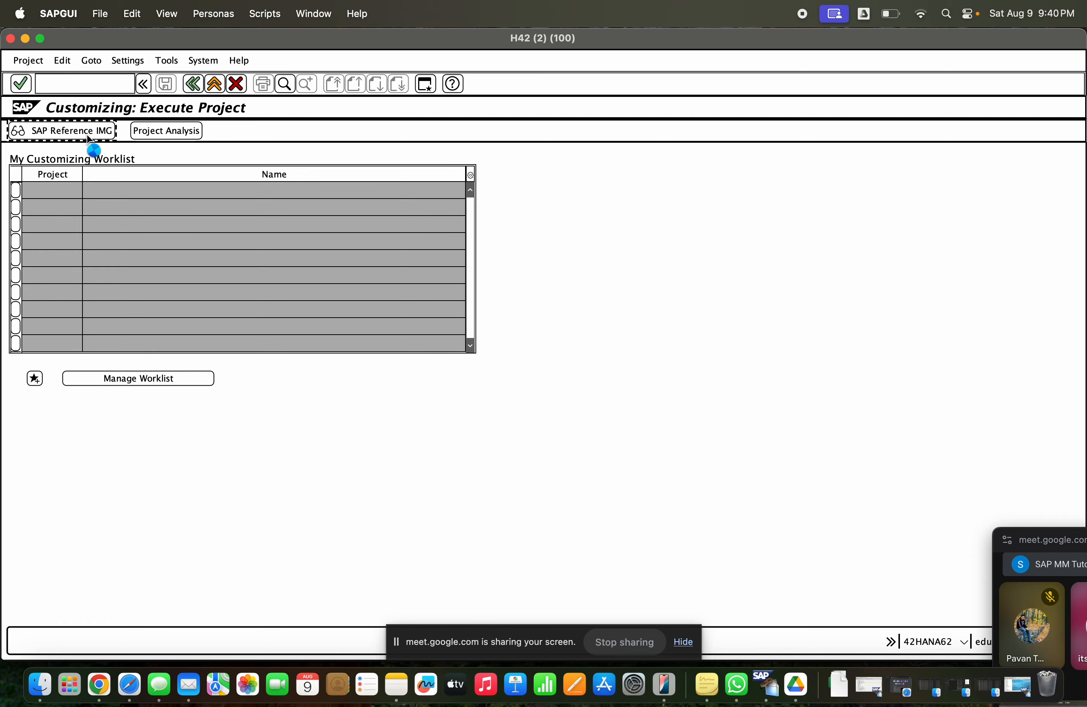
- Find Materials Management in the IMG structure and expand it down to the contents of its Purchasing node
scroll(104, 324, down, 10)
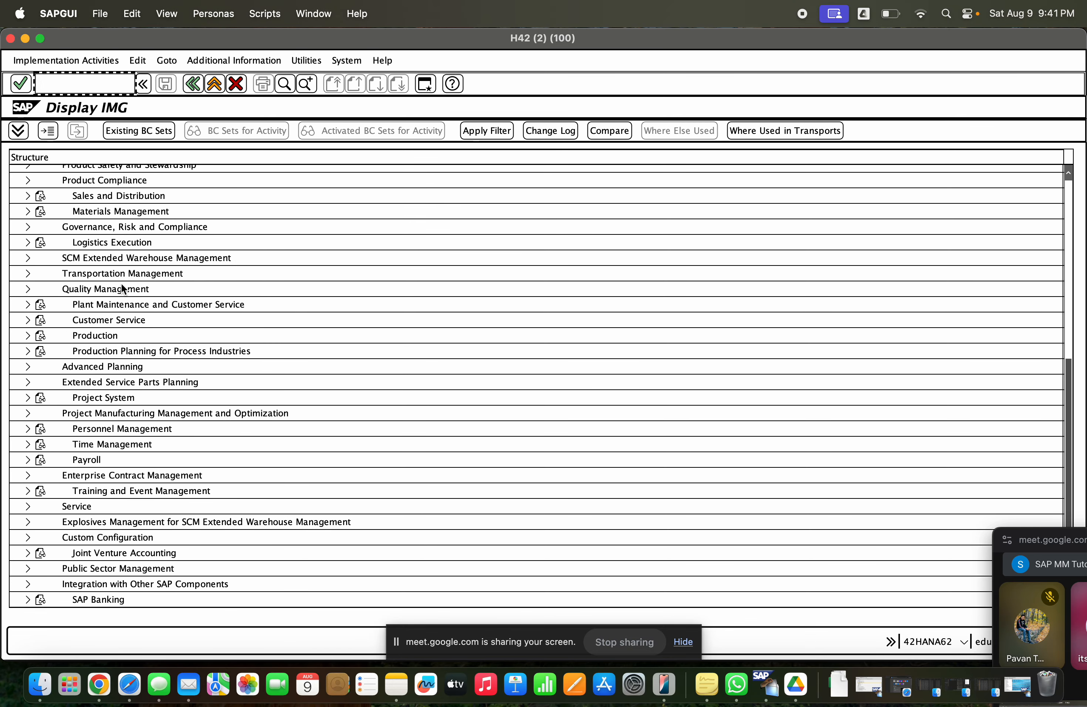
scroll(122, 288, up, 10)
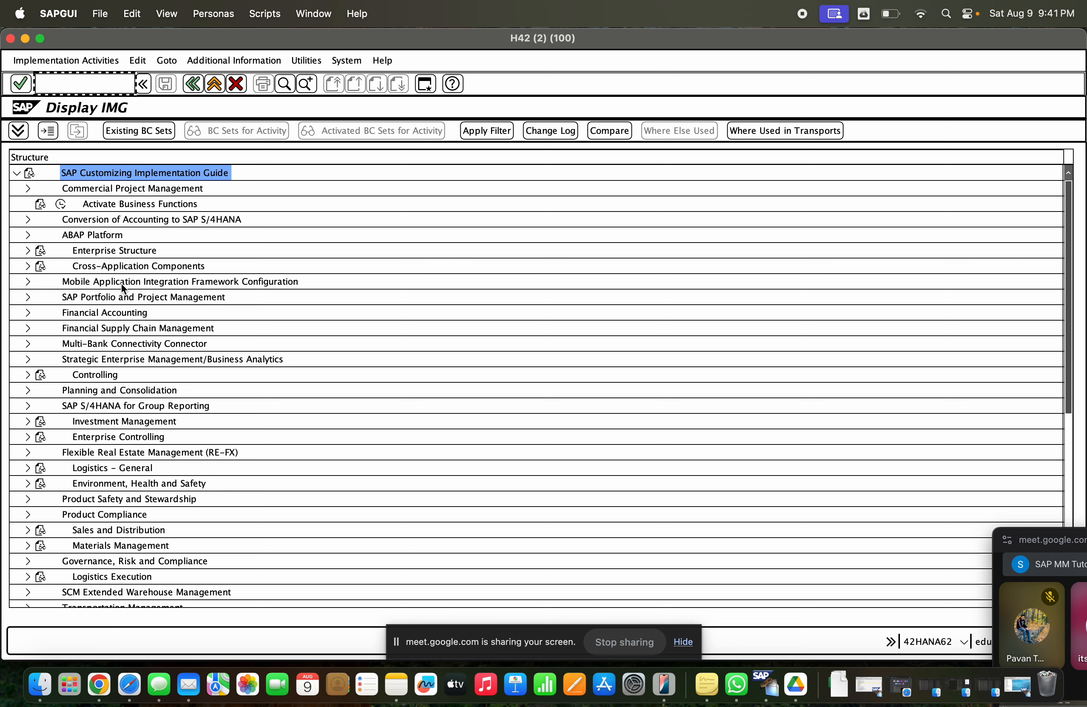
scroll(94, 331, down, 3)
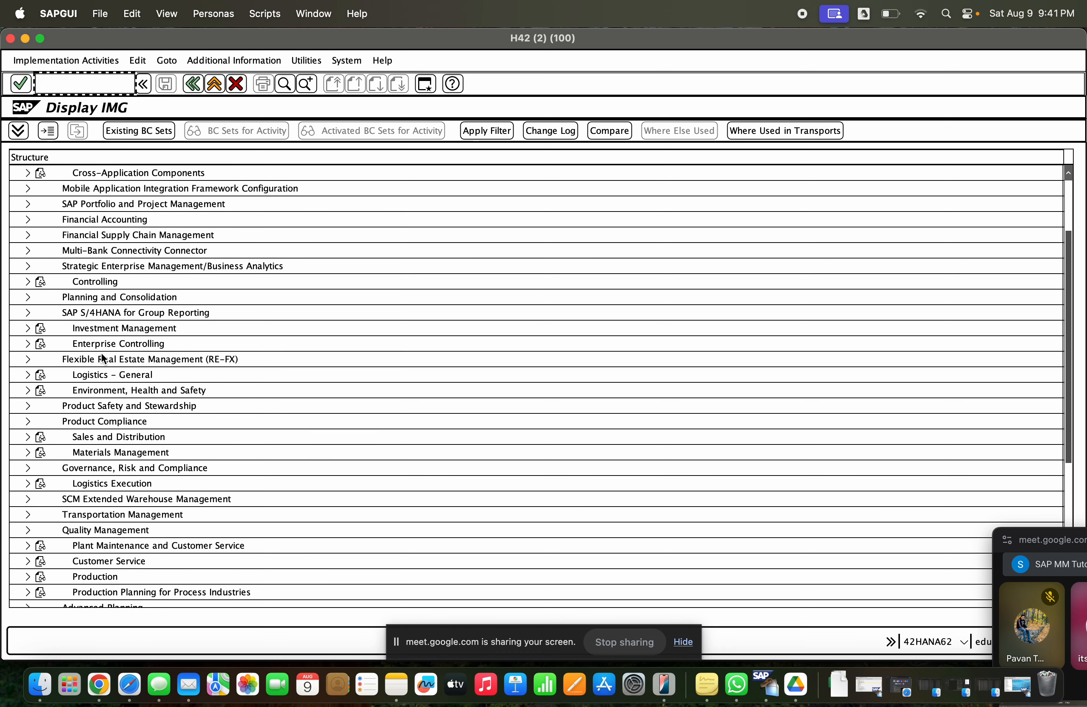
scroll(102, 358, down, 8)
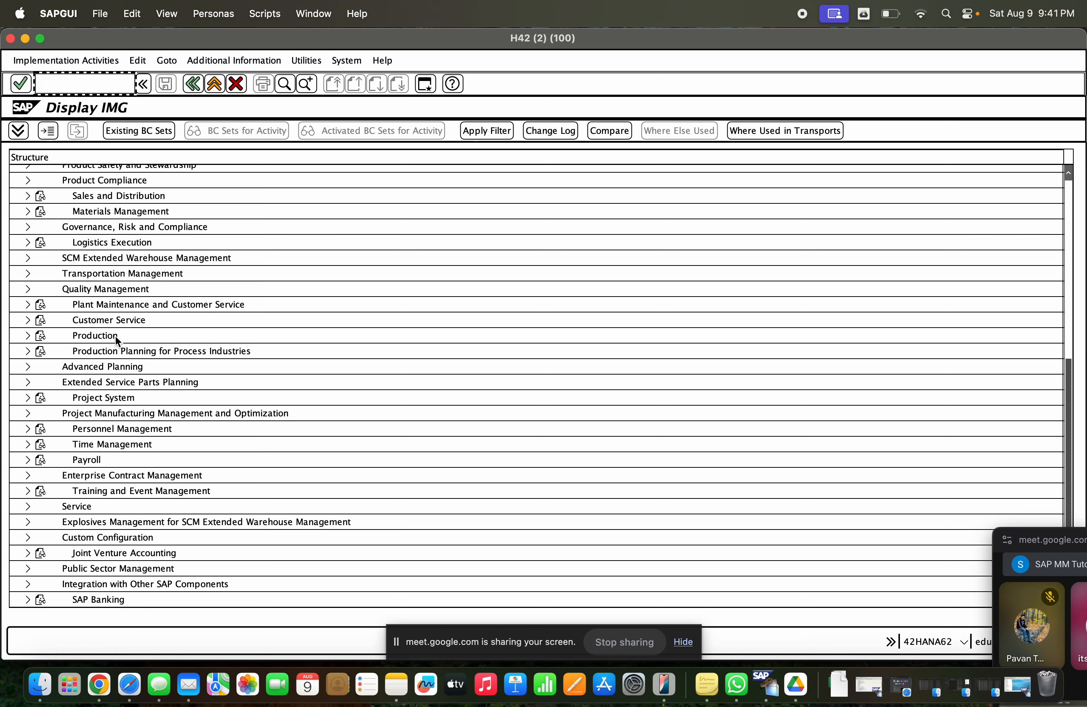
scroll(114, 336, up, 1)
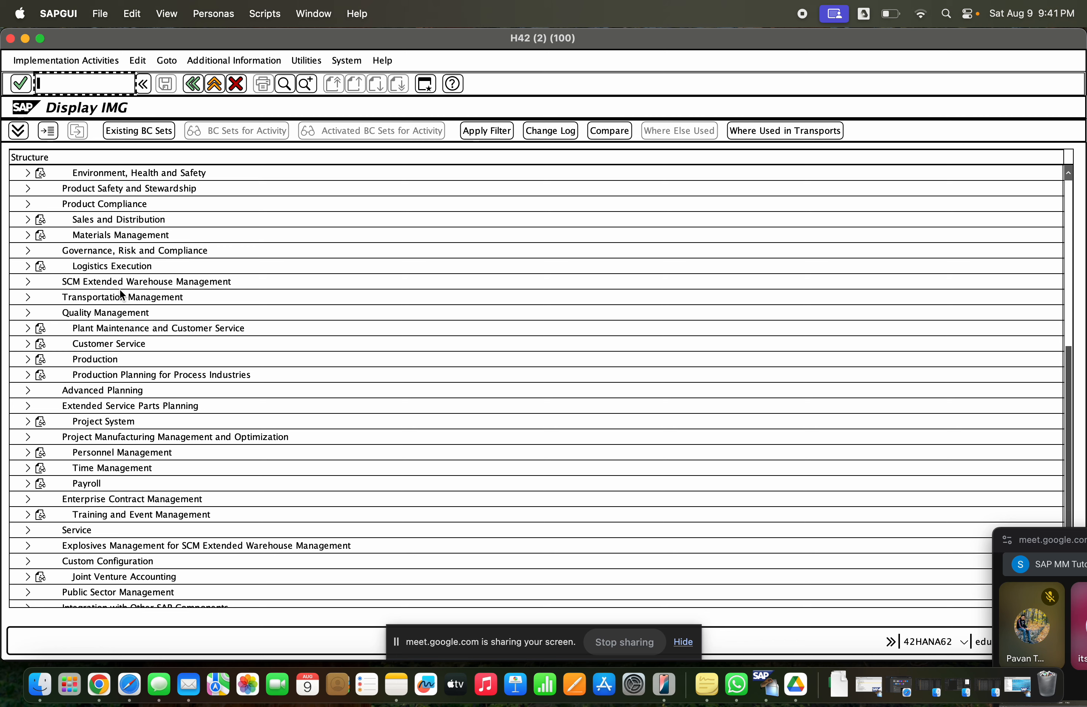
click(27, 235)
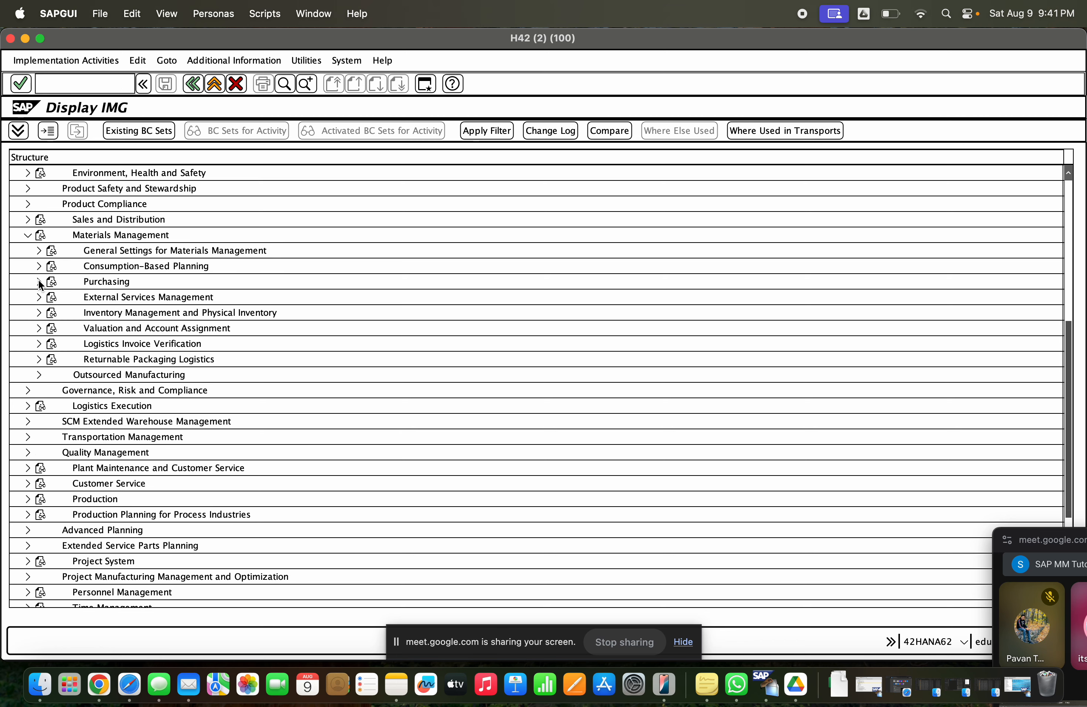
click(39, 281)
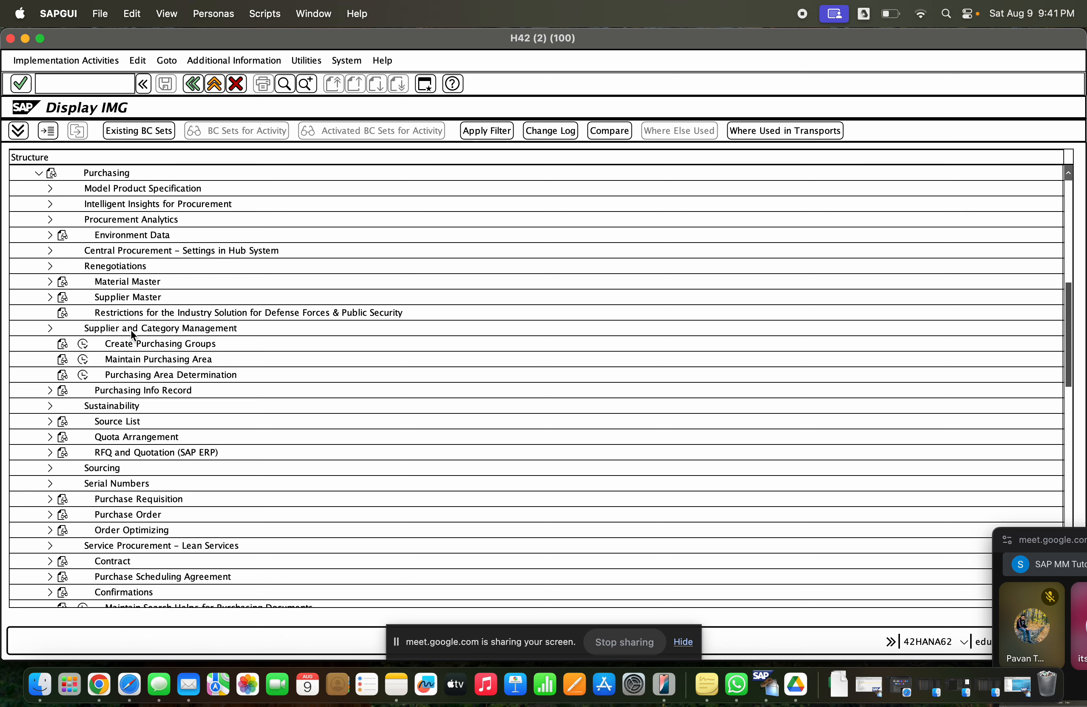
- Expand the Purchase Order node under Purchasing and open the Define Document Types for Purchase Orders activity
scroll(138, 361, up, 1)
scroll(141, 367, down, 5)
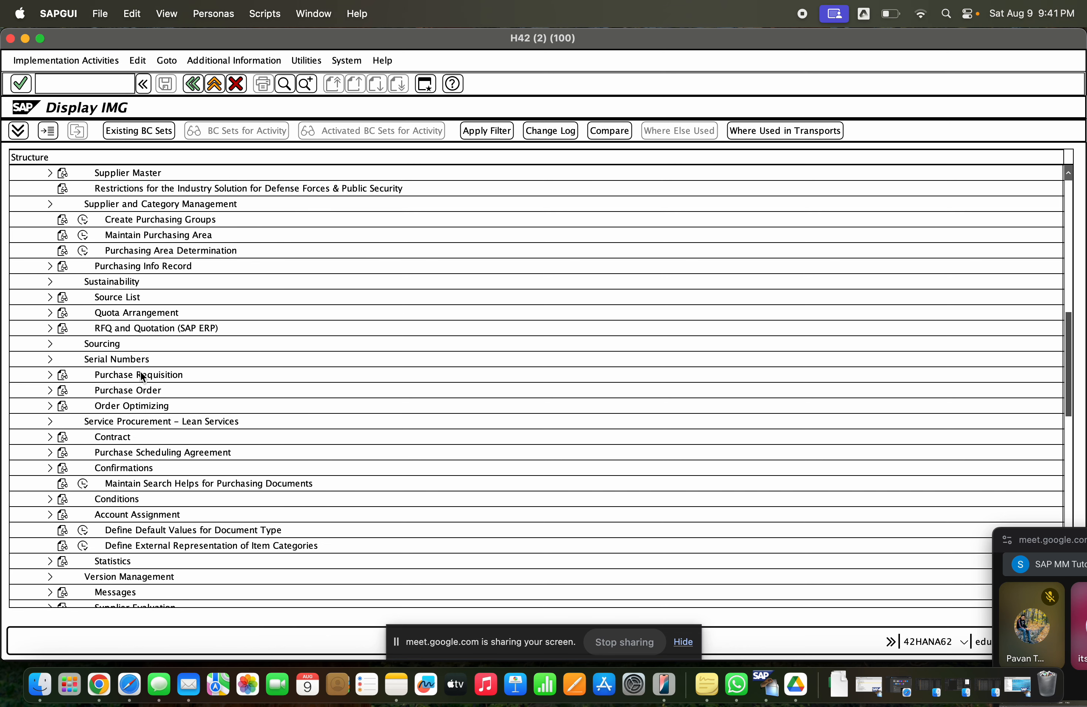
scroll(141, 376, down, 3)
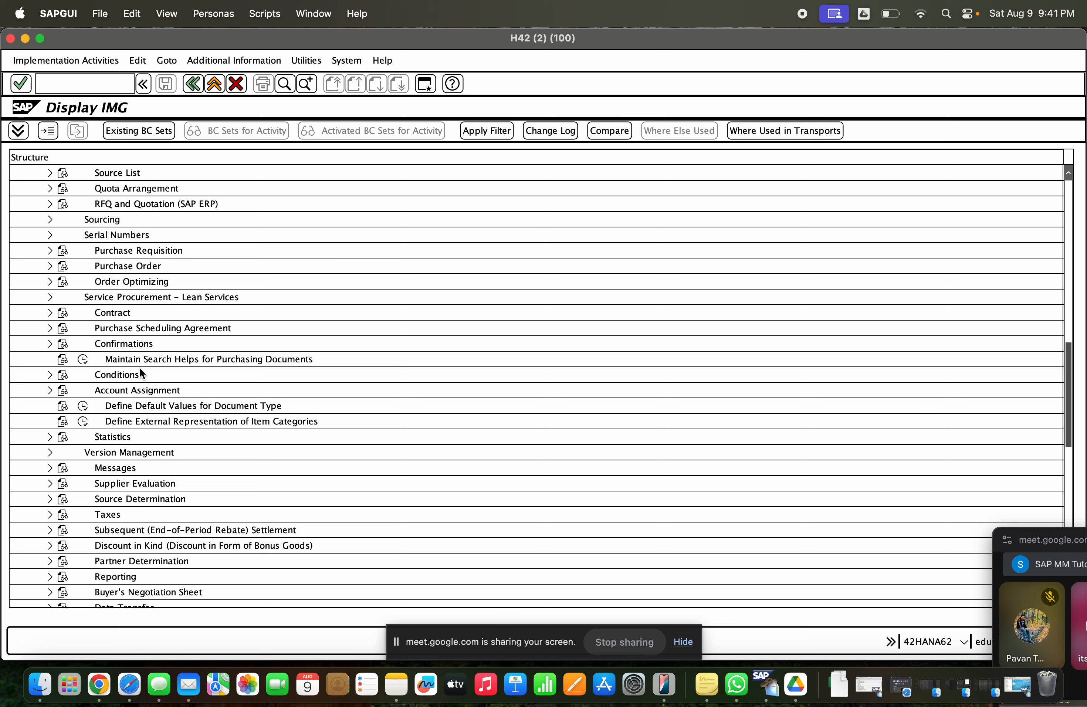
click(48, 266)
click(150, 290)
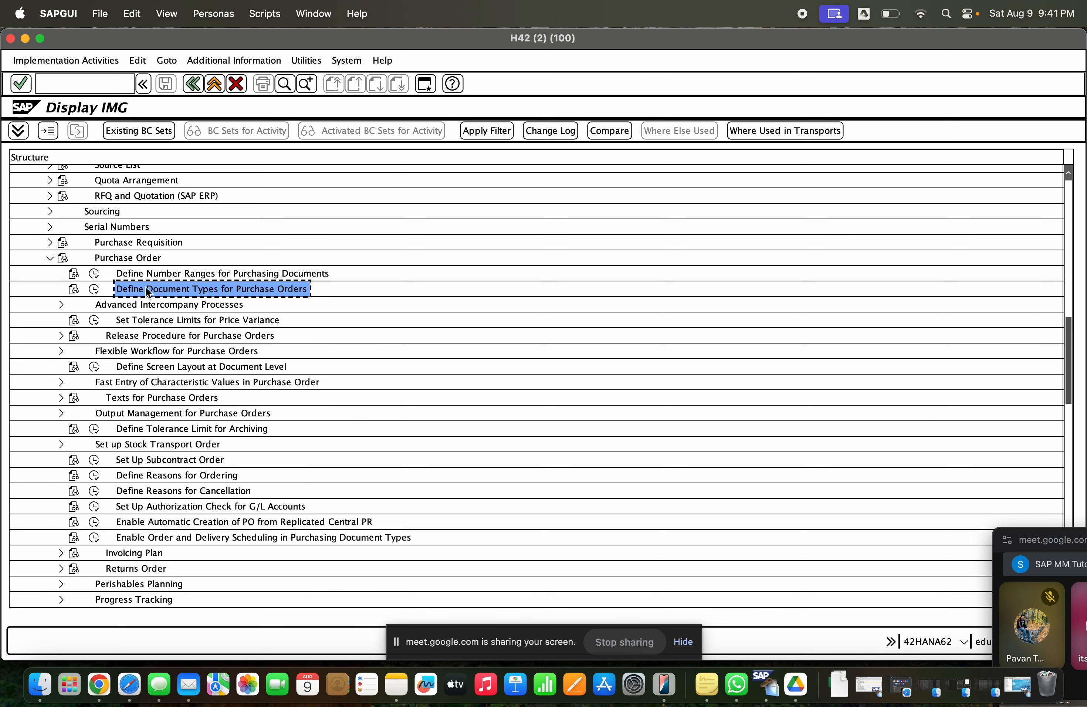
click(99, 289)
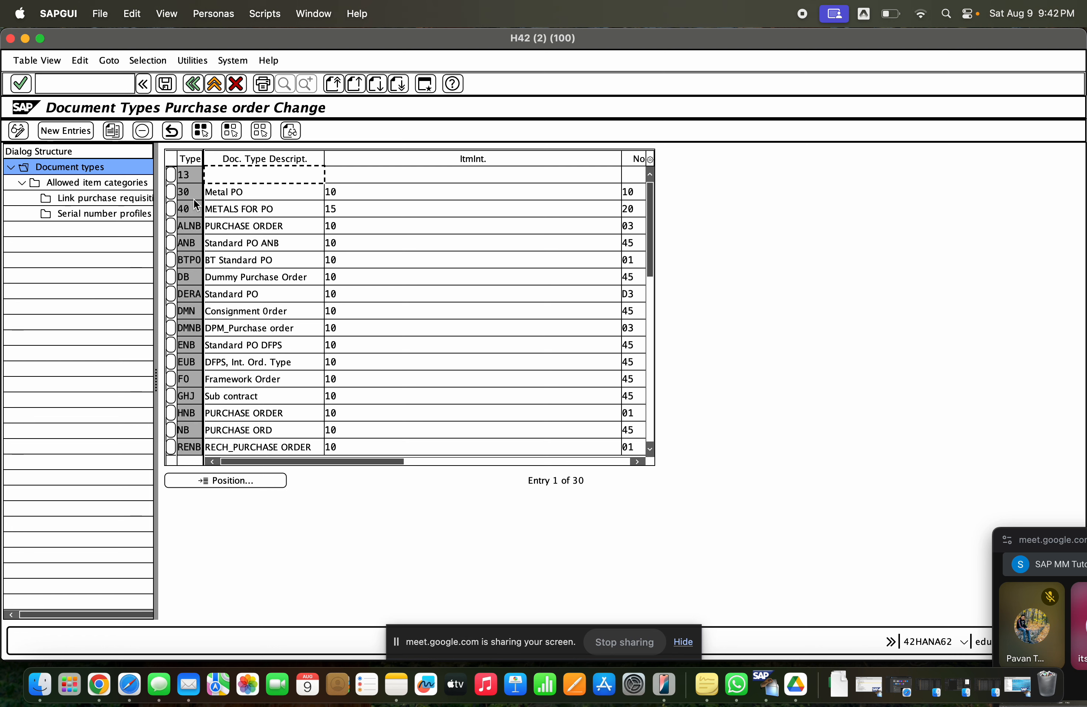
- Find document type NB, copy it with all its dependent entries as ZNB, and save the new entry
click(217, 480)
text(NB)
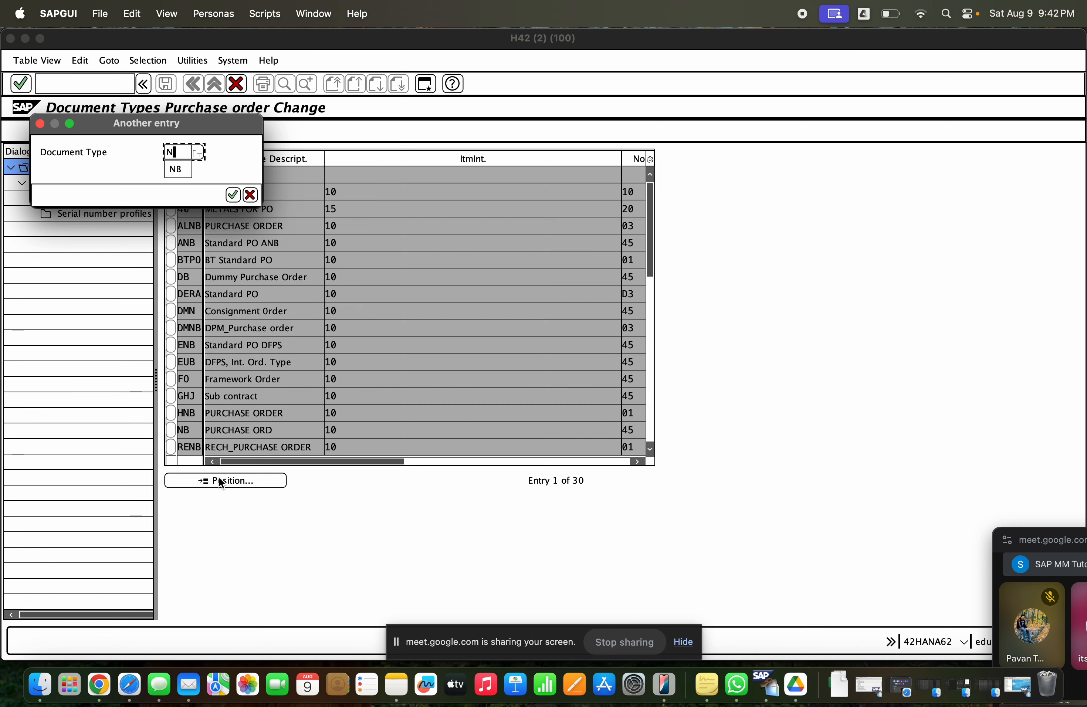
key(Return)
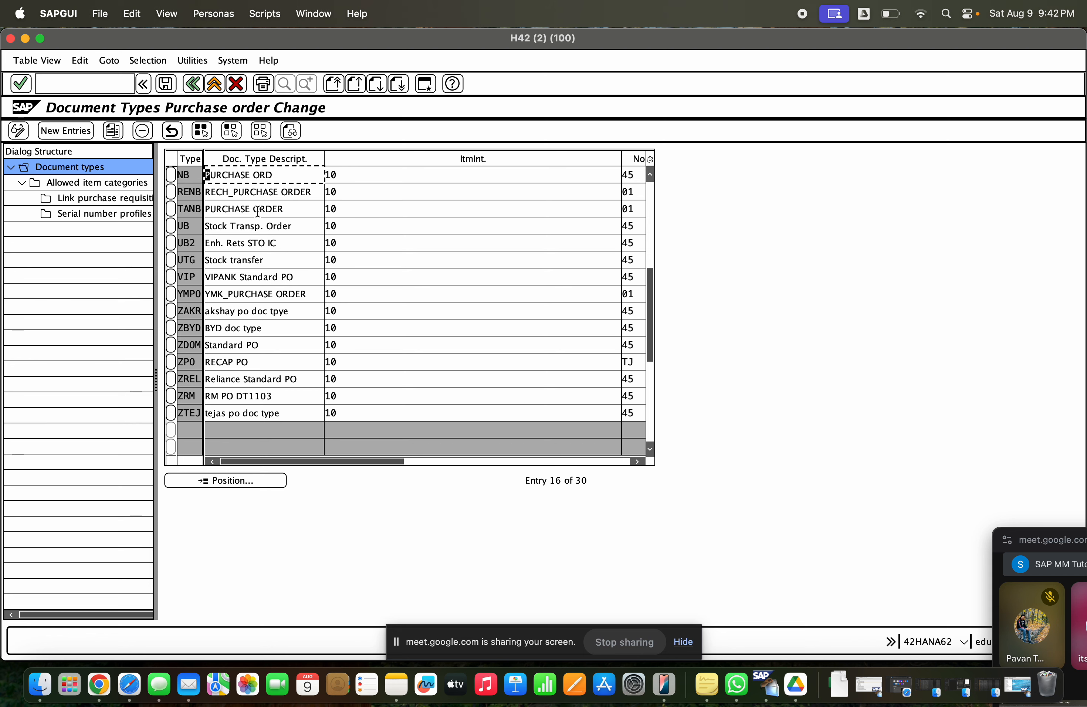
click(169, 177)
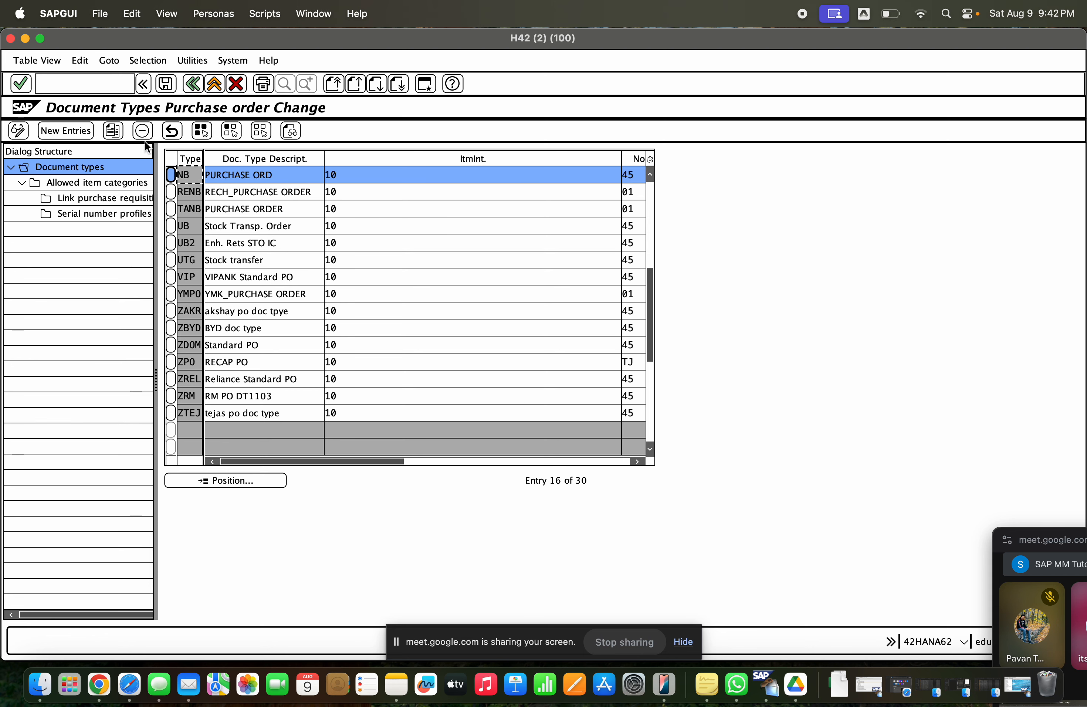
click(114, 132)
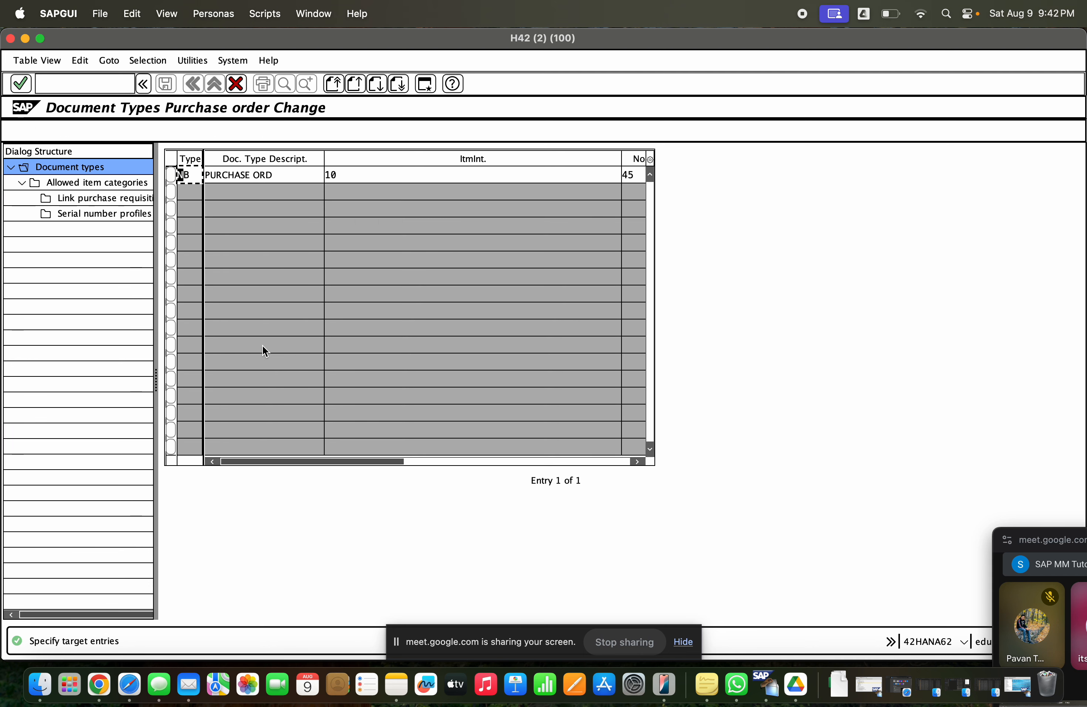
key(Return)
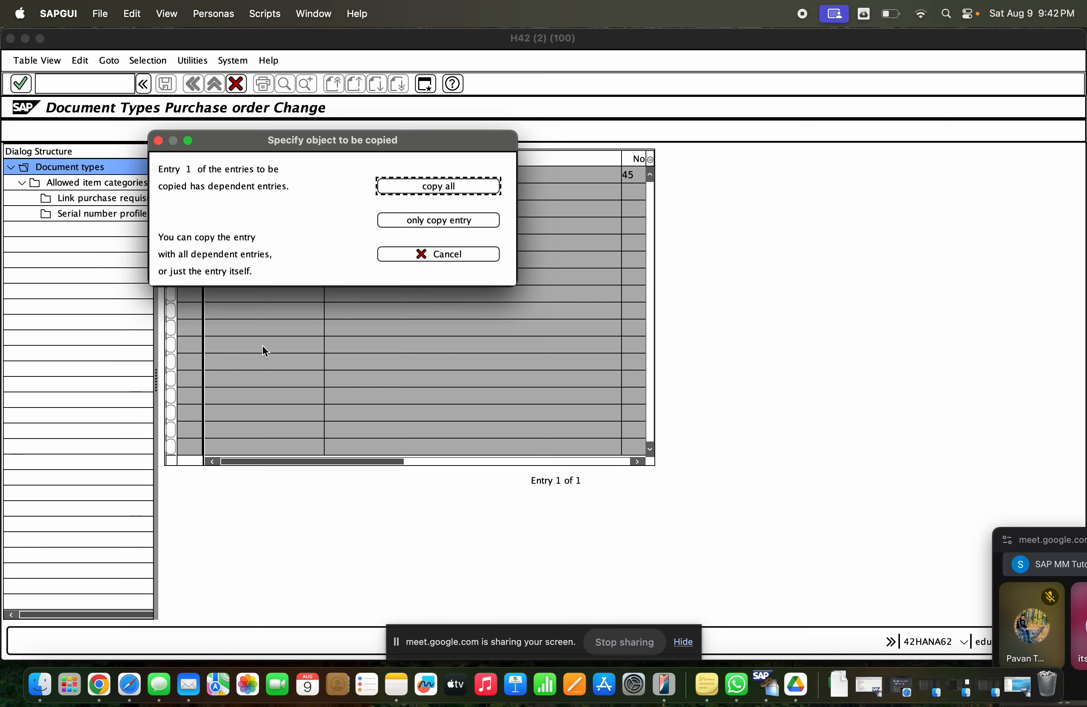
click(438, 189)
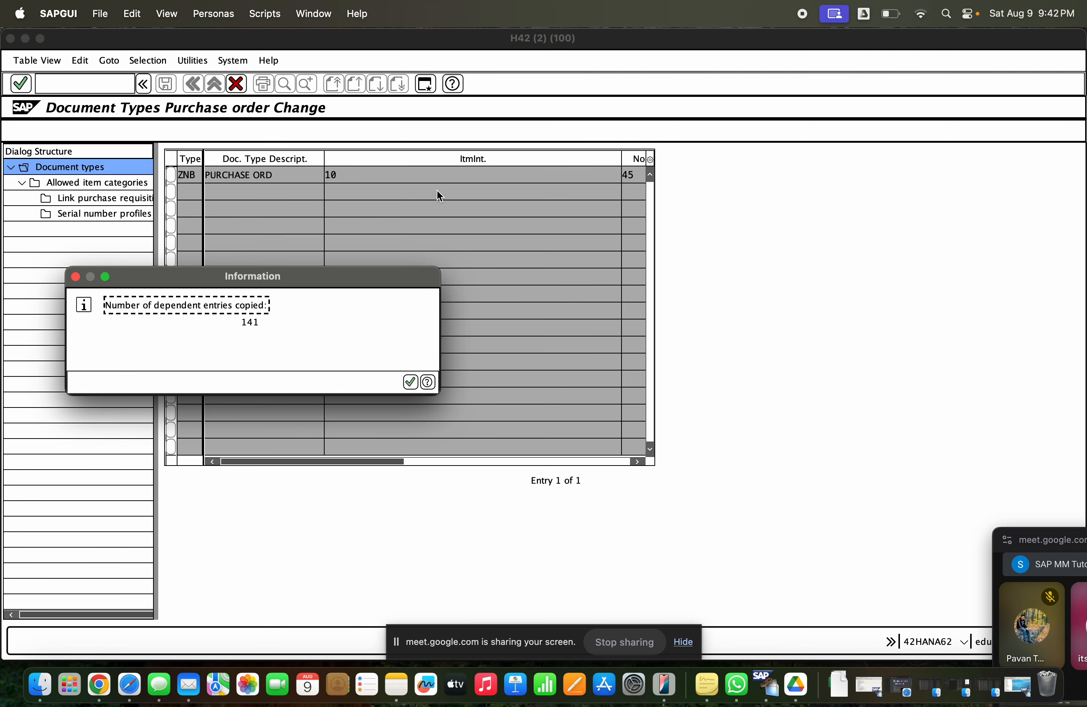
click(410, 382)
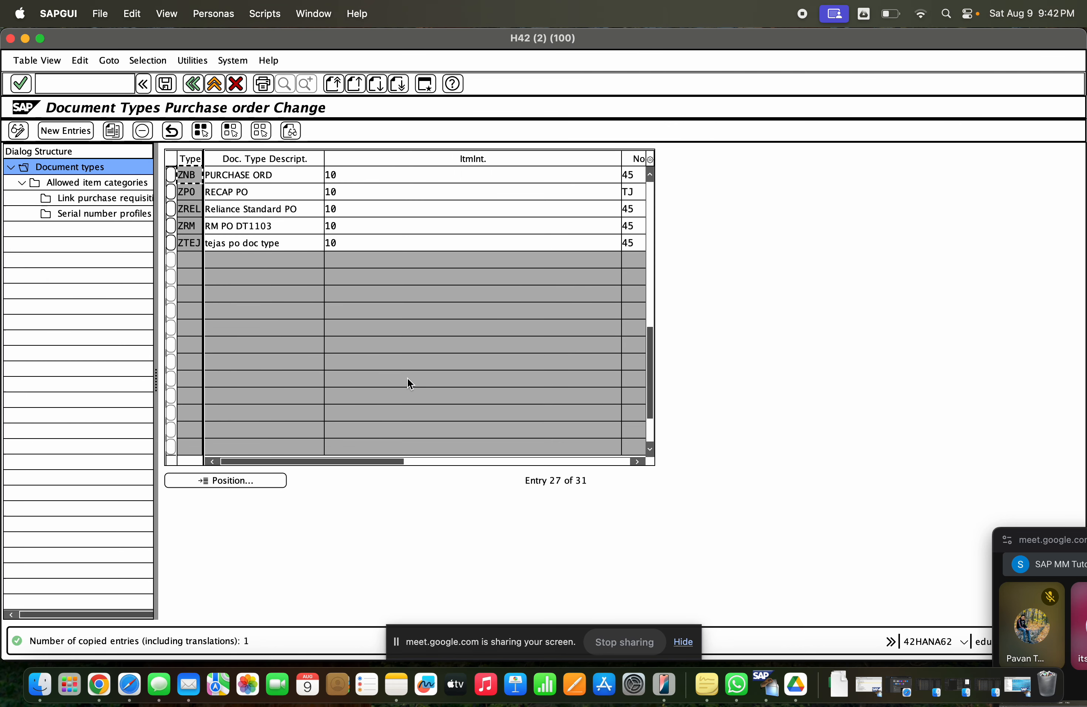
click(249, 175)
click(166, 84)
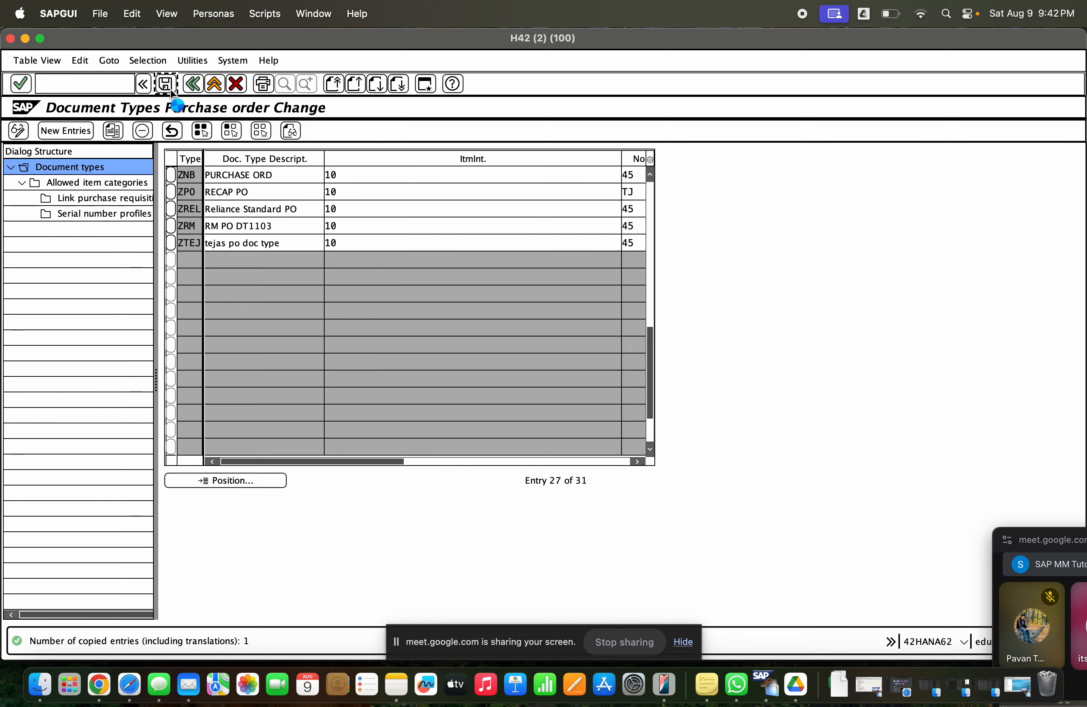
click(298, 193)
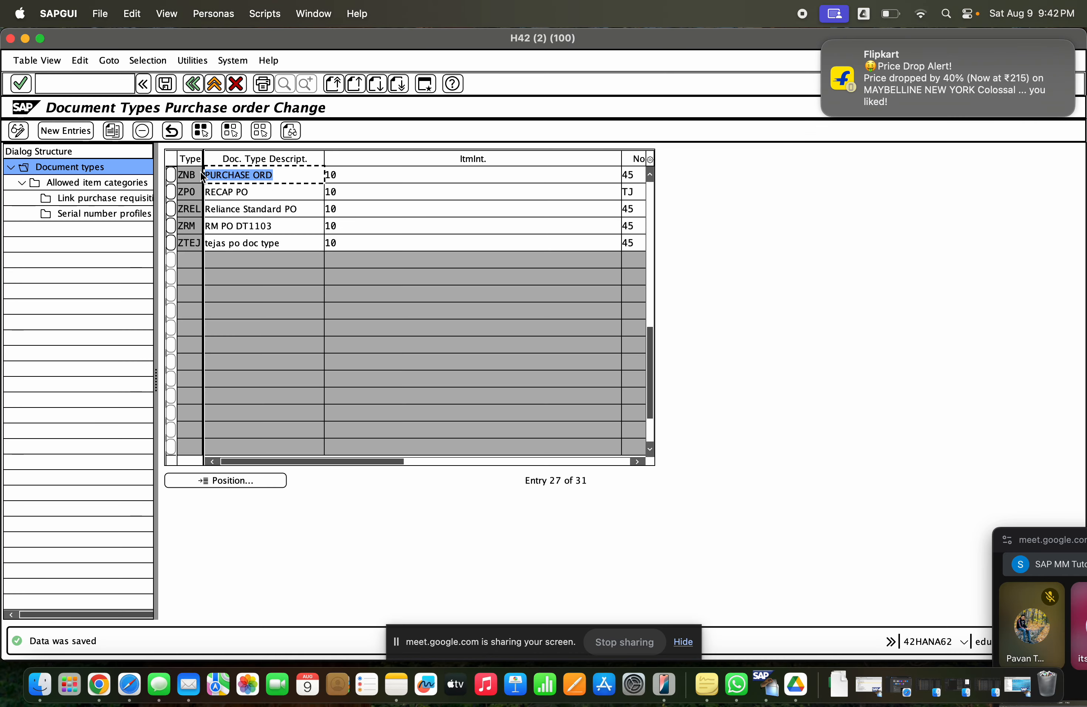
- Set the description of document type ZNB to Domestic PO and save the change
text(Domestic P)
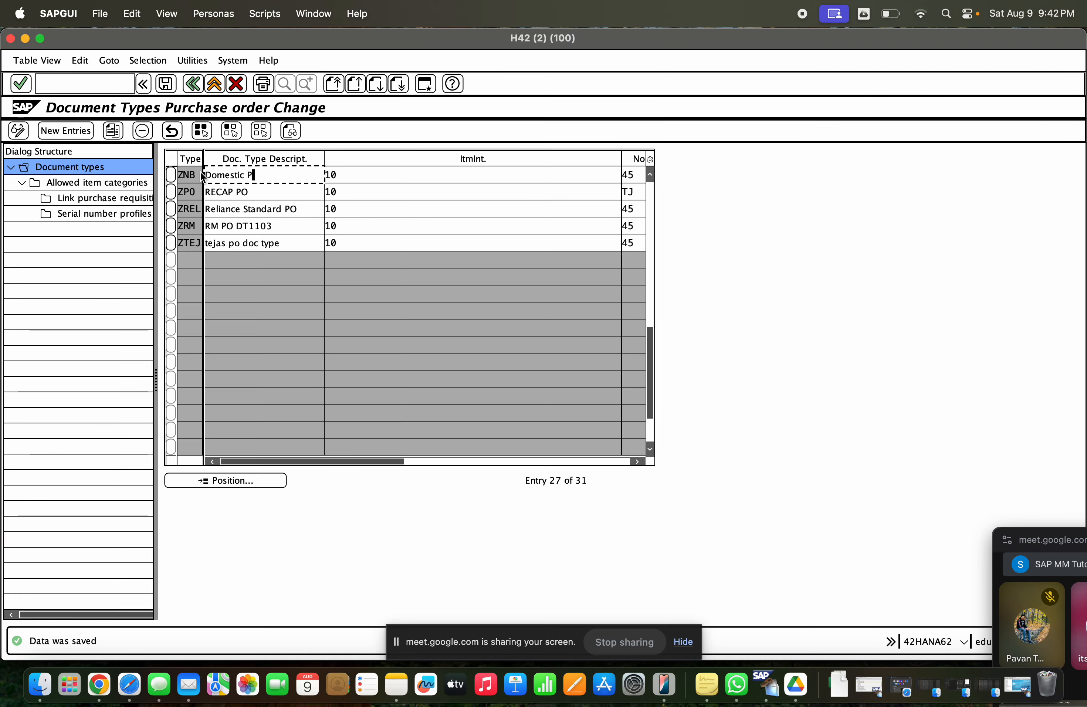
text(O)
key(Tab)
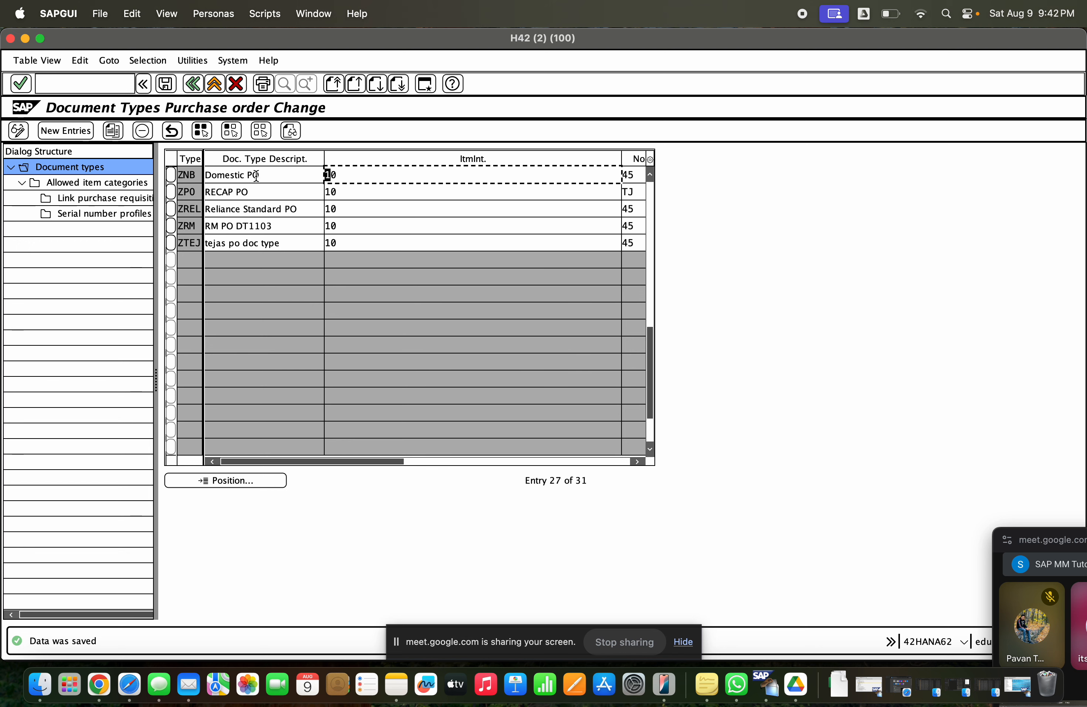
key(Return)
click(166, 83)
click(262, 188)
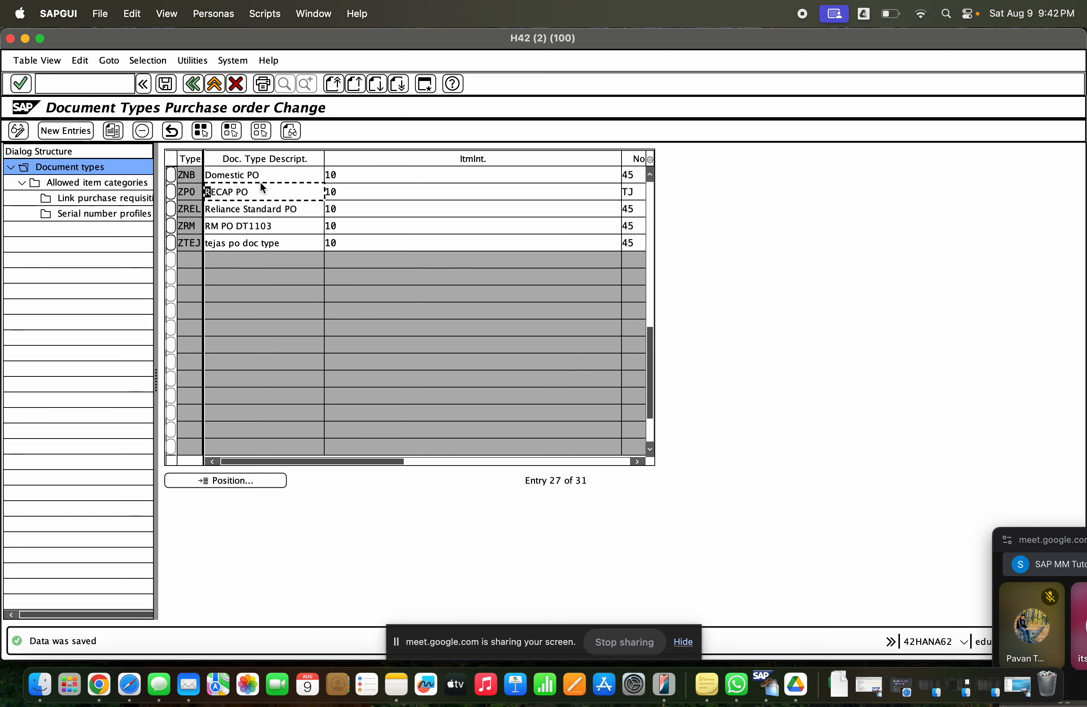
- Review the internal and external number range assignments of document type ZNB, and return to the IMG structure
click(255, 175)
drag(271, 175, 196, 174)
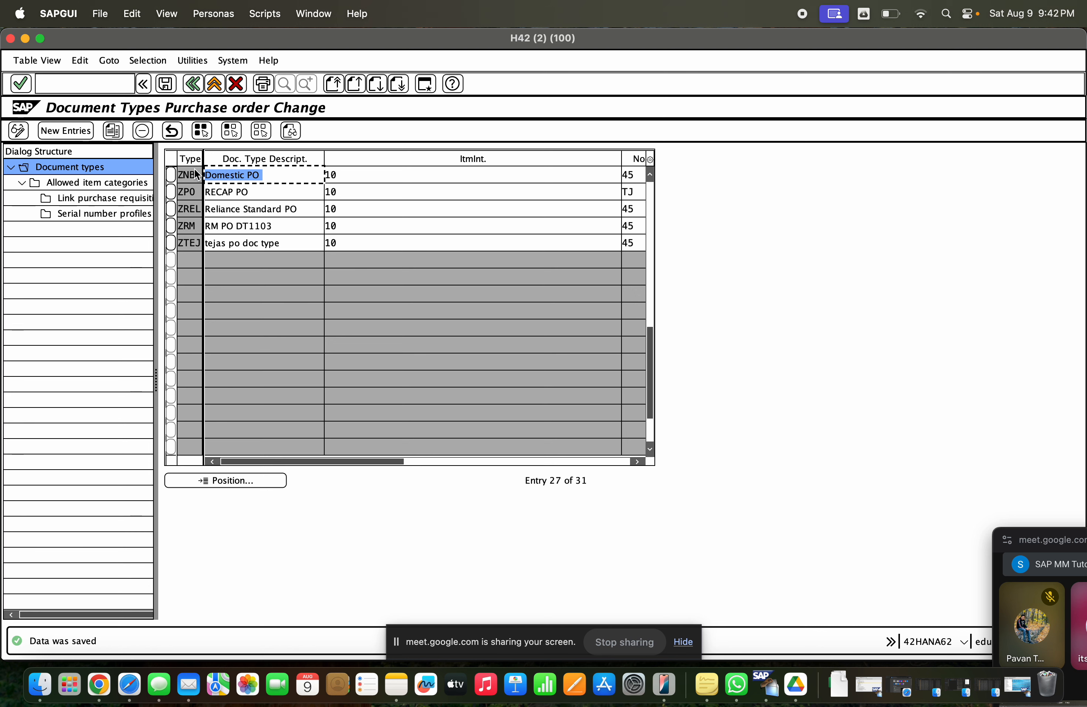
click(192, 176)
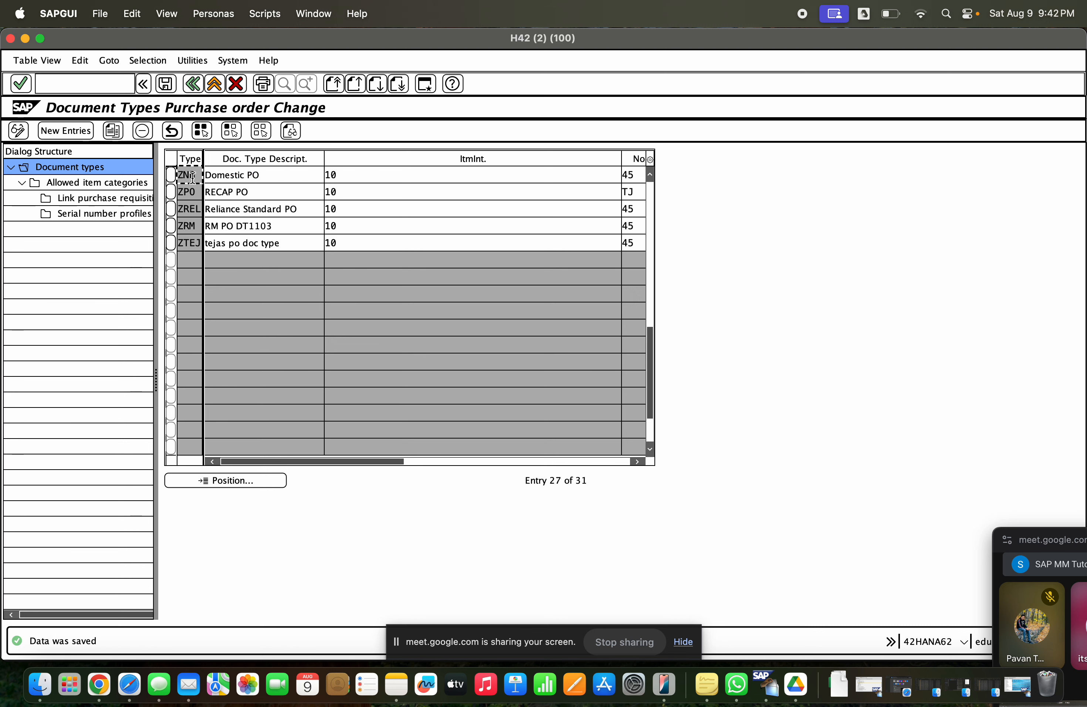
click(637, 461)
click(637, 461)
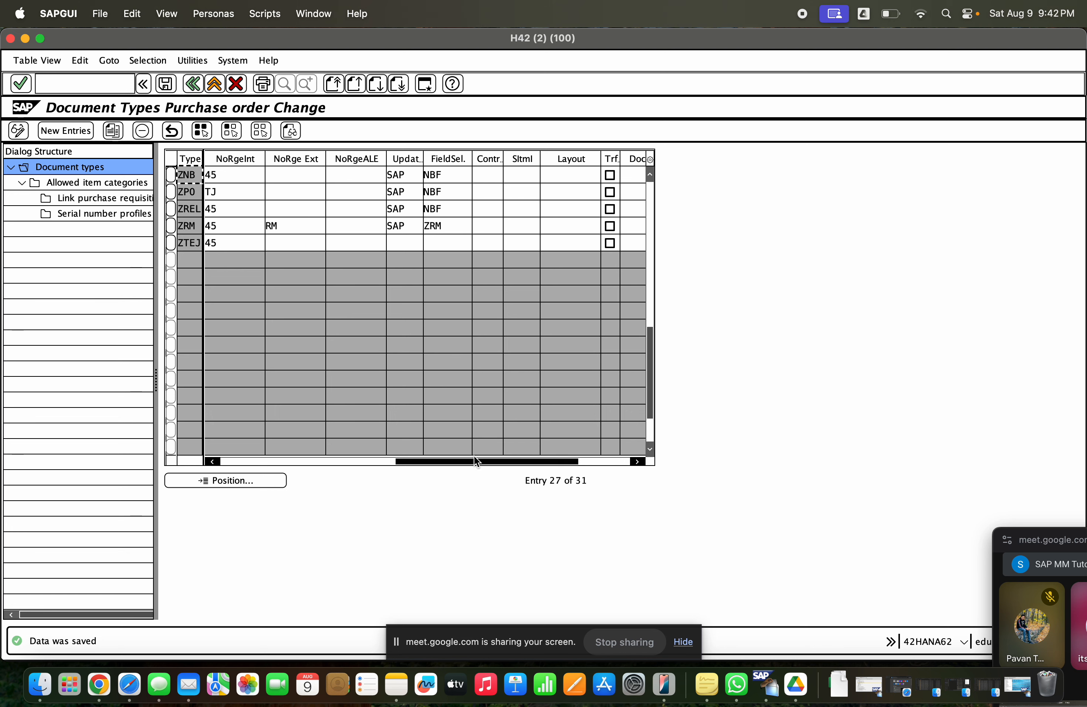
drag(477, 461, 444, 461)
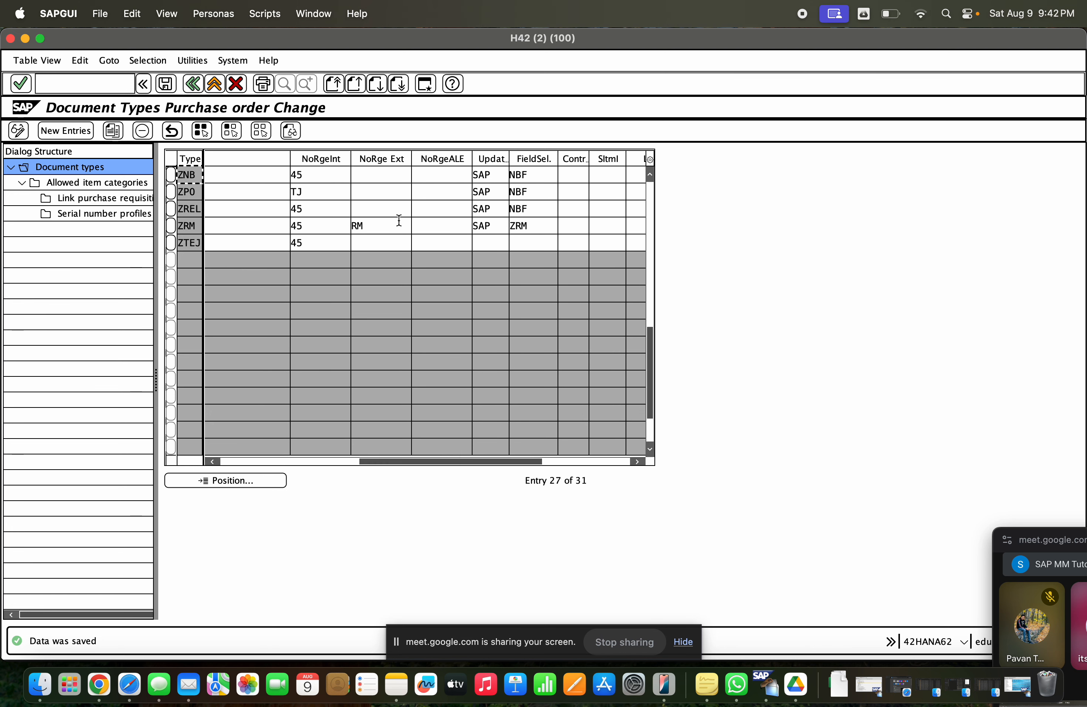
click(333, 177)
click(388, 175)
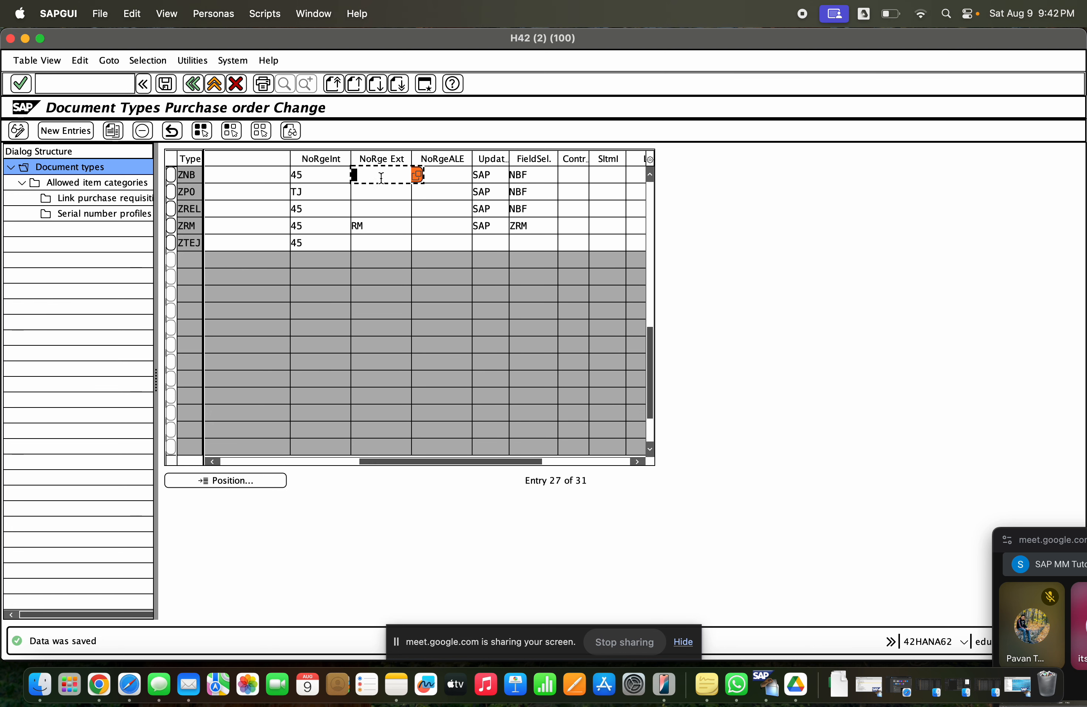
click(317, 175)
click(193, 85)
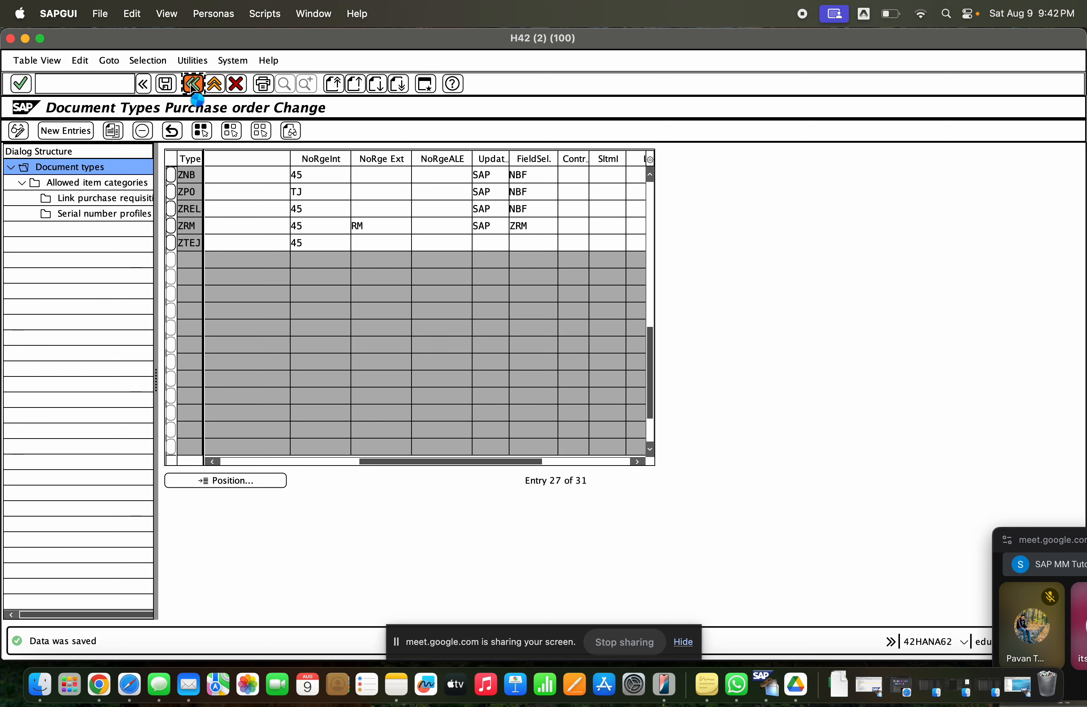
- Open Define Number Ranges for Purchasing Documents, check the existing intervals, and open them for editing
click(113, 273)
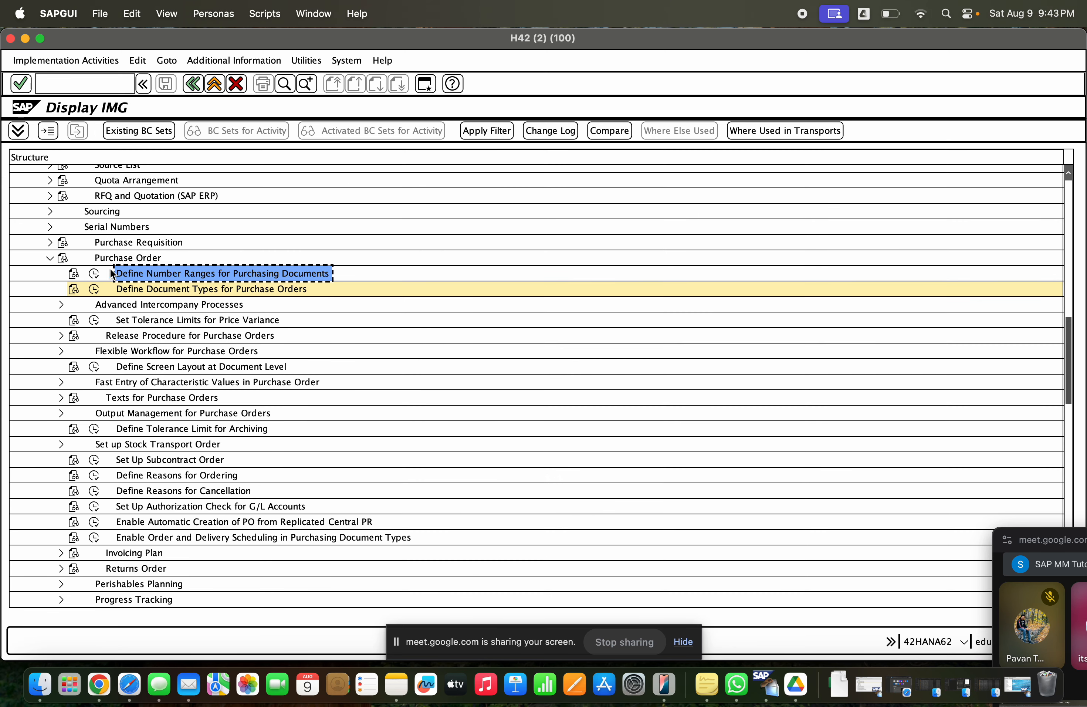
click(94, 274)
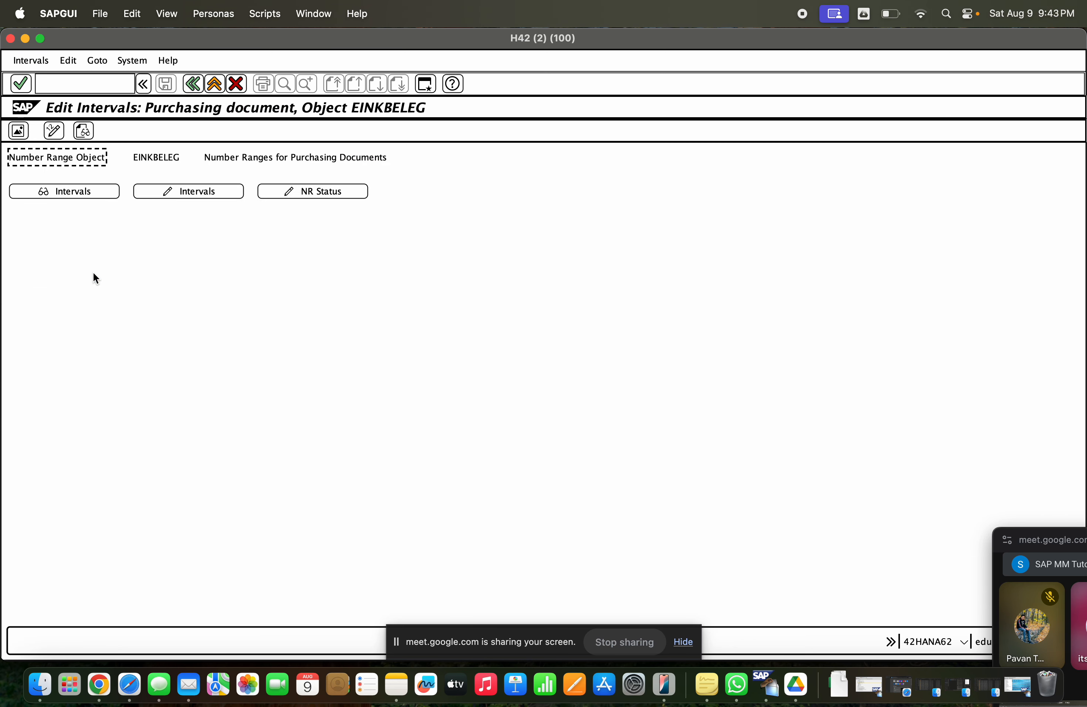
click(71, 192)
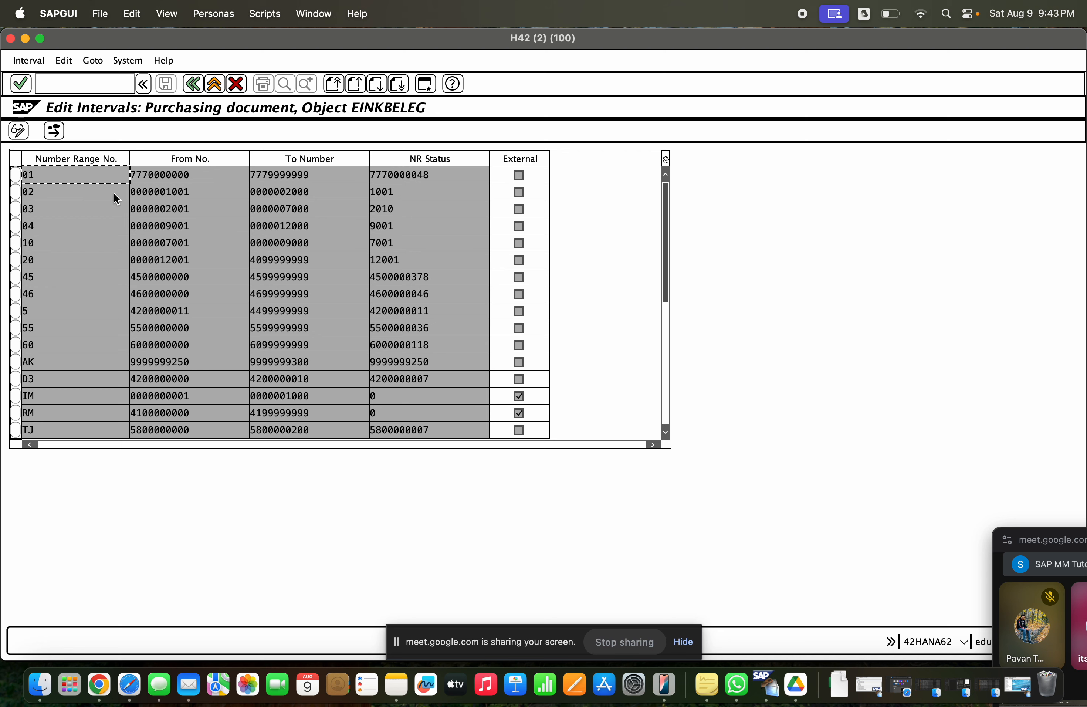
click(192, 84)
click(190, 190)
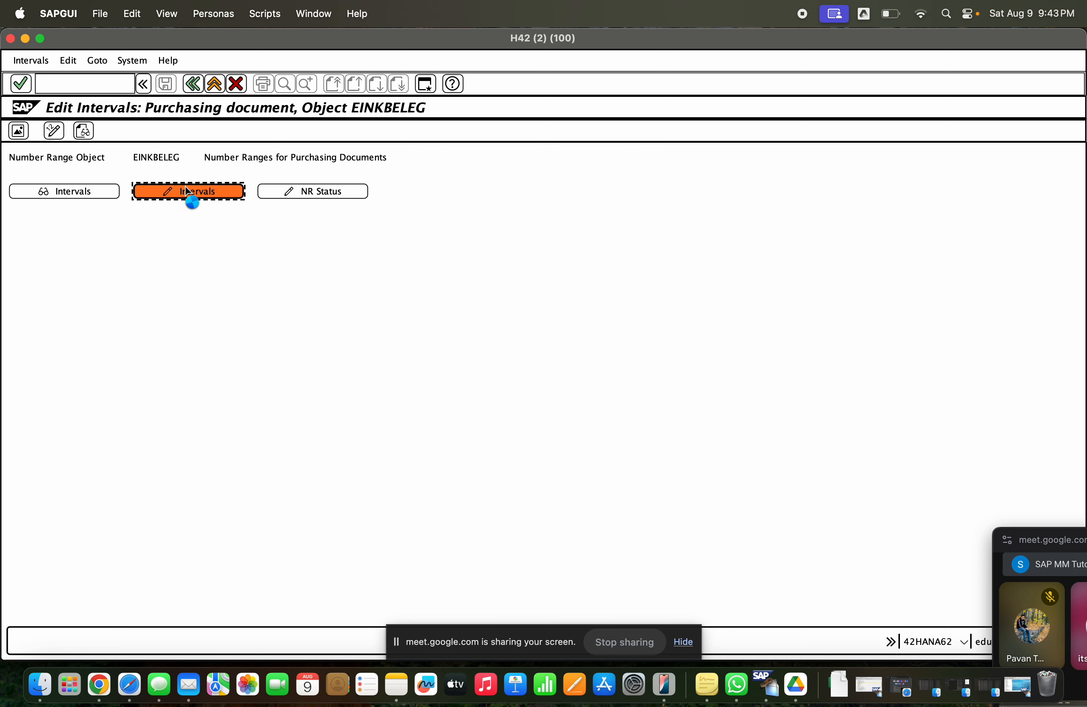
click(32, 60)
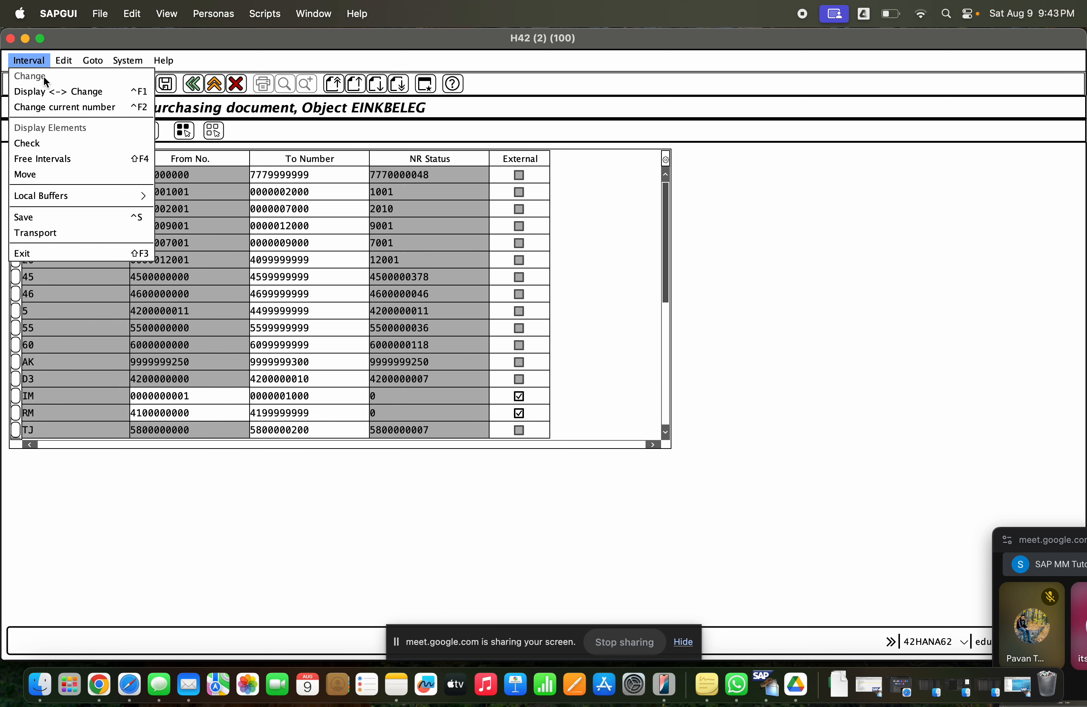
click(60, 157)
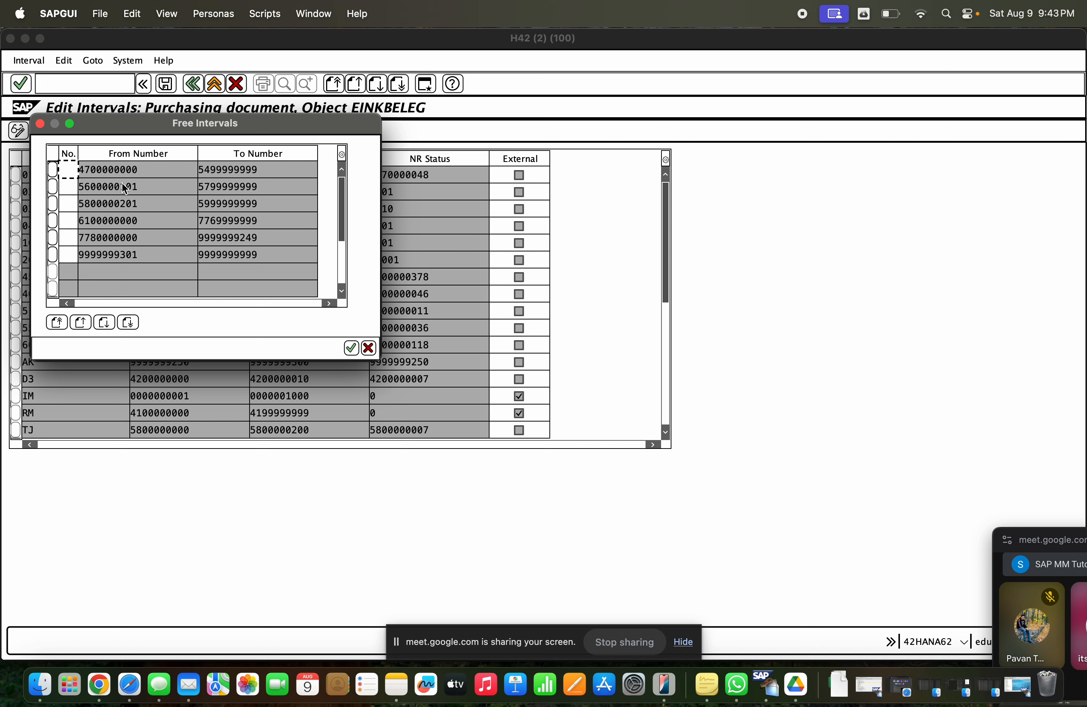
click(114, 173)
double_click(108, 172)
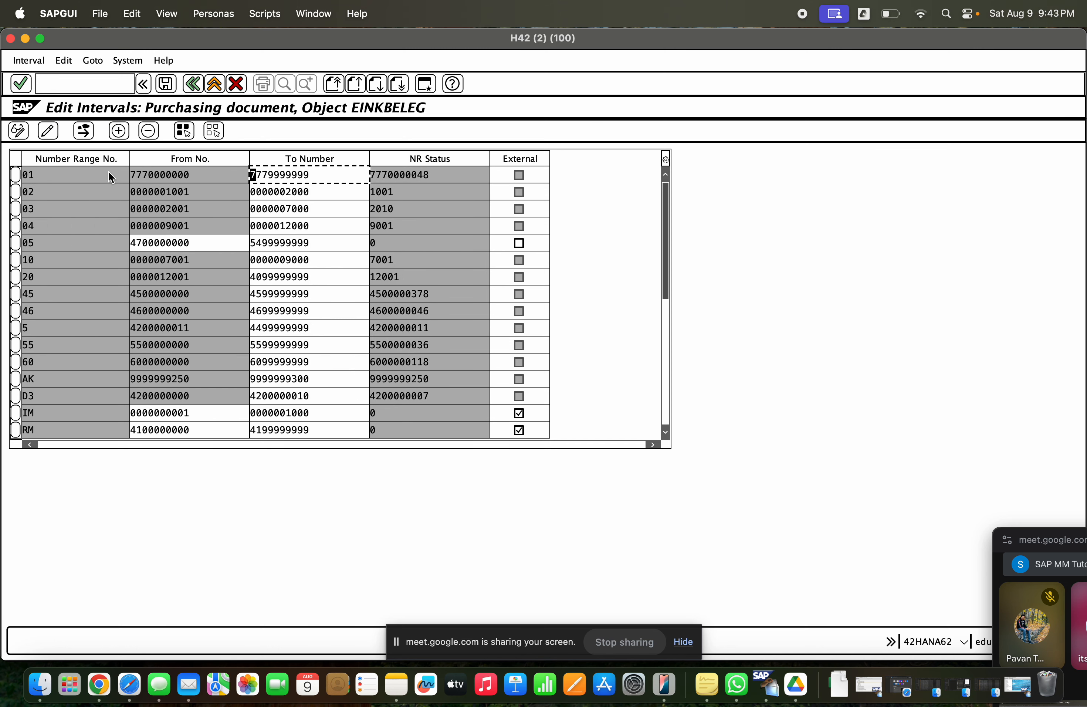
click(194, 242)
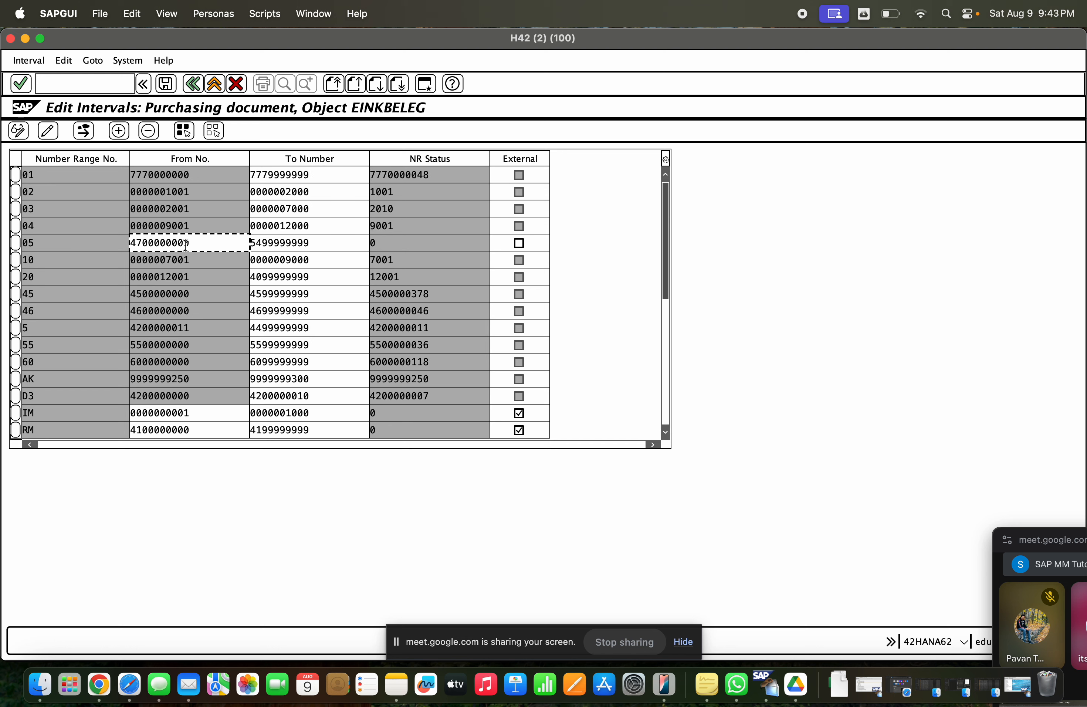
drag(190, 242, 154, 240)
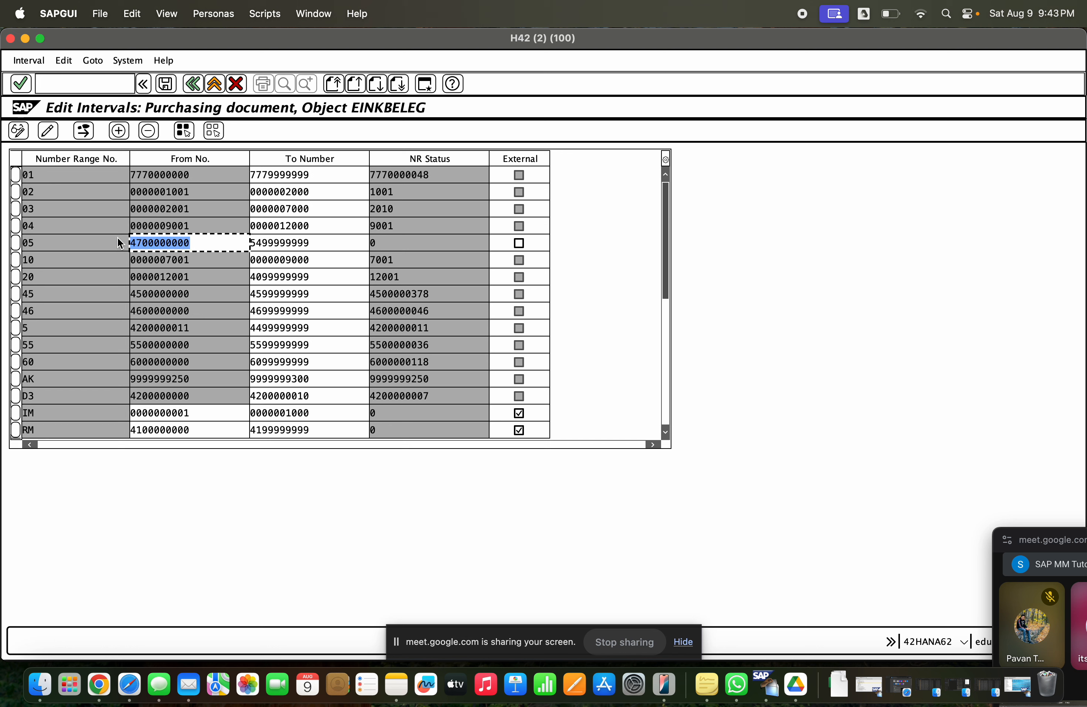
click(311, 243)
drag(311, 243, 249, 245)
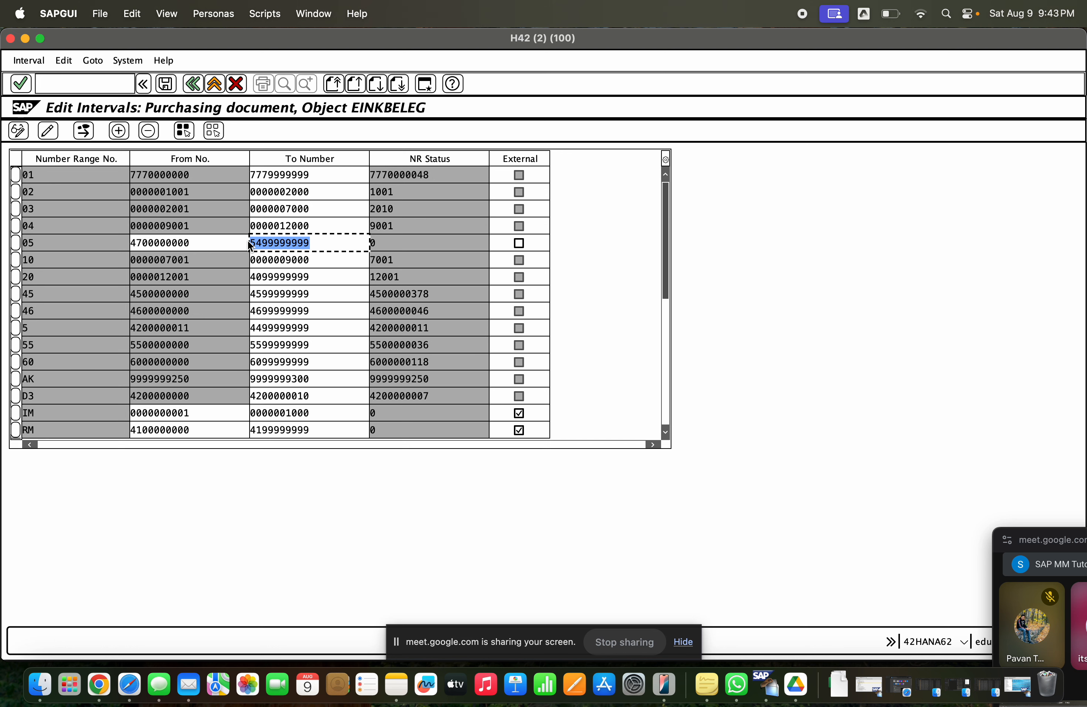
key(super+v)
click(266, 244)
text(9)
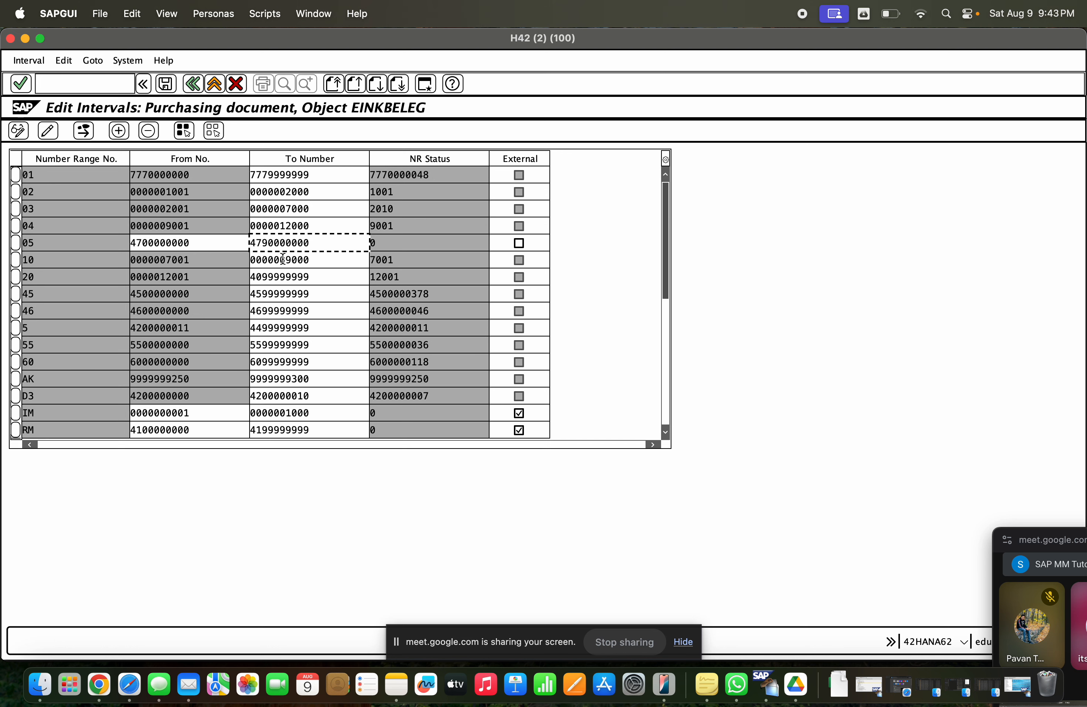
text(99999)
click(166, 90)
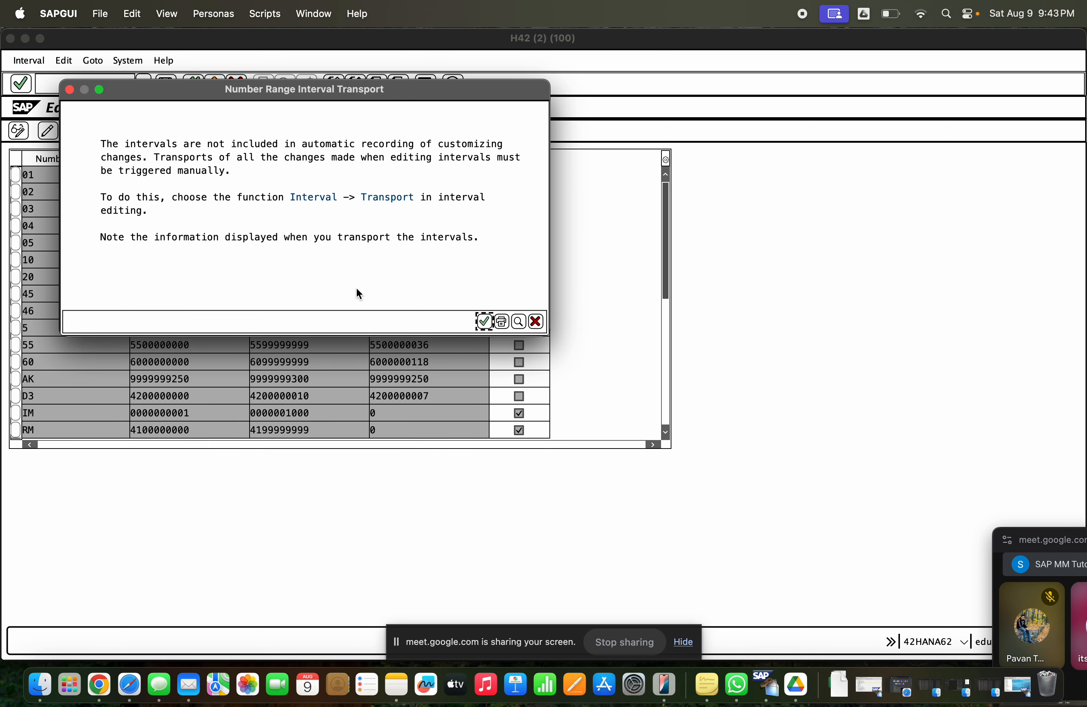
click(483, 321)
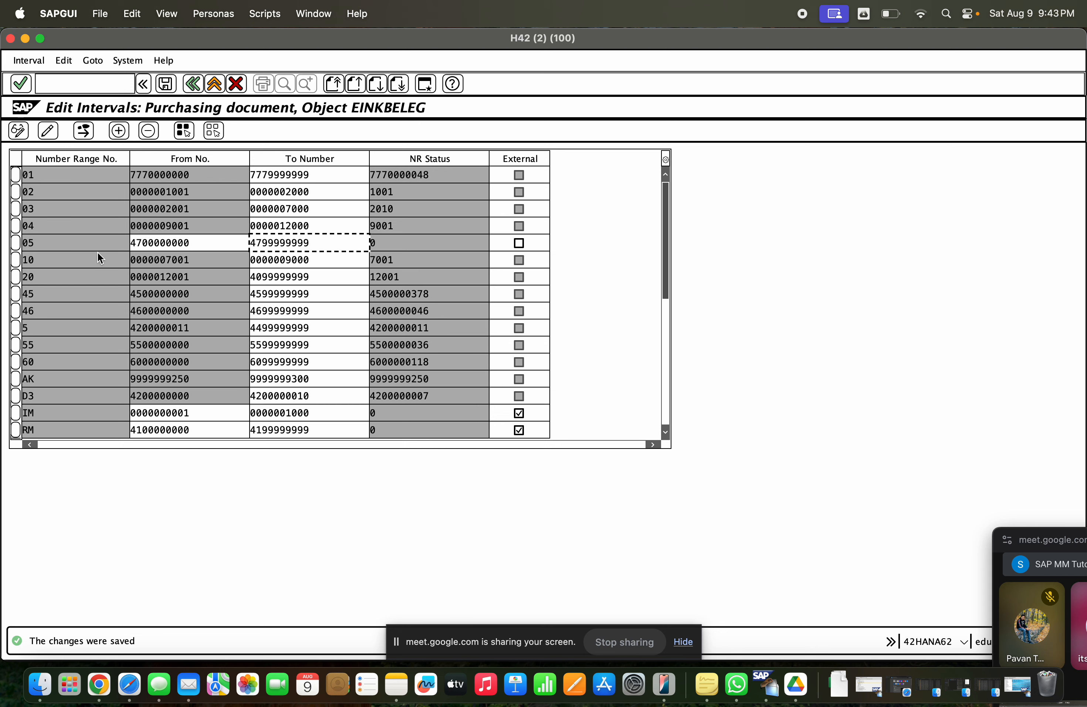
- Leave the number range intervals, open Define Document Types for Purchase Orders, and position the list at document type ZNB
click(79, 242)
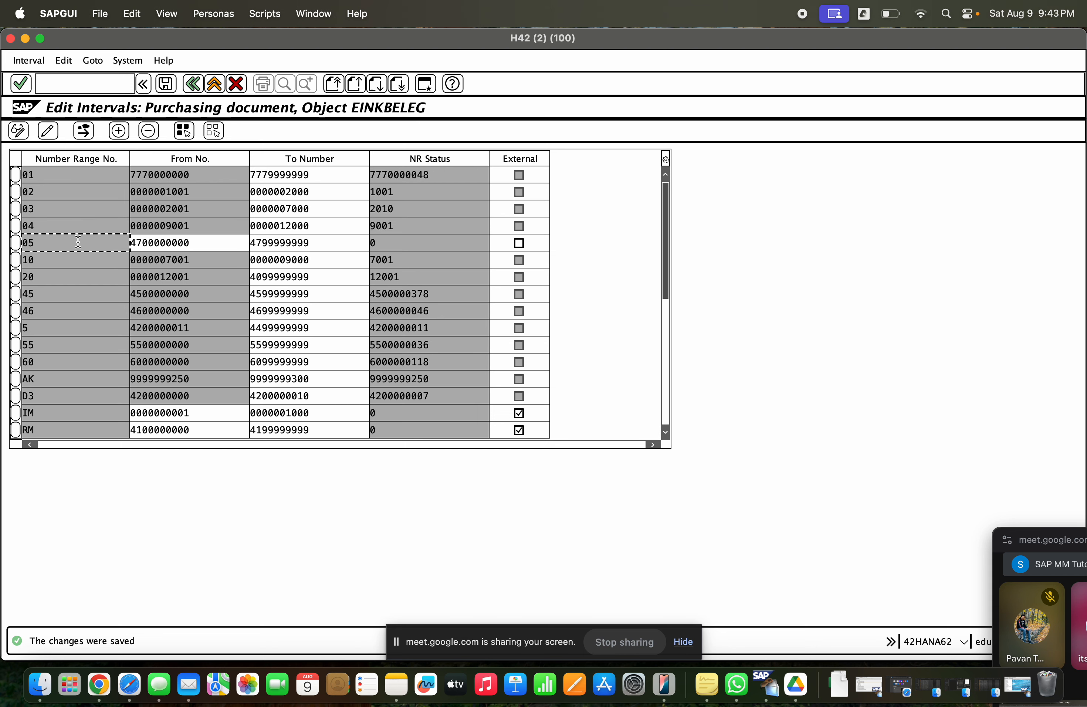
click(193, 87)
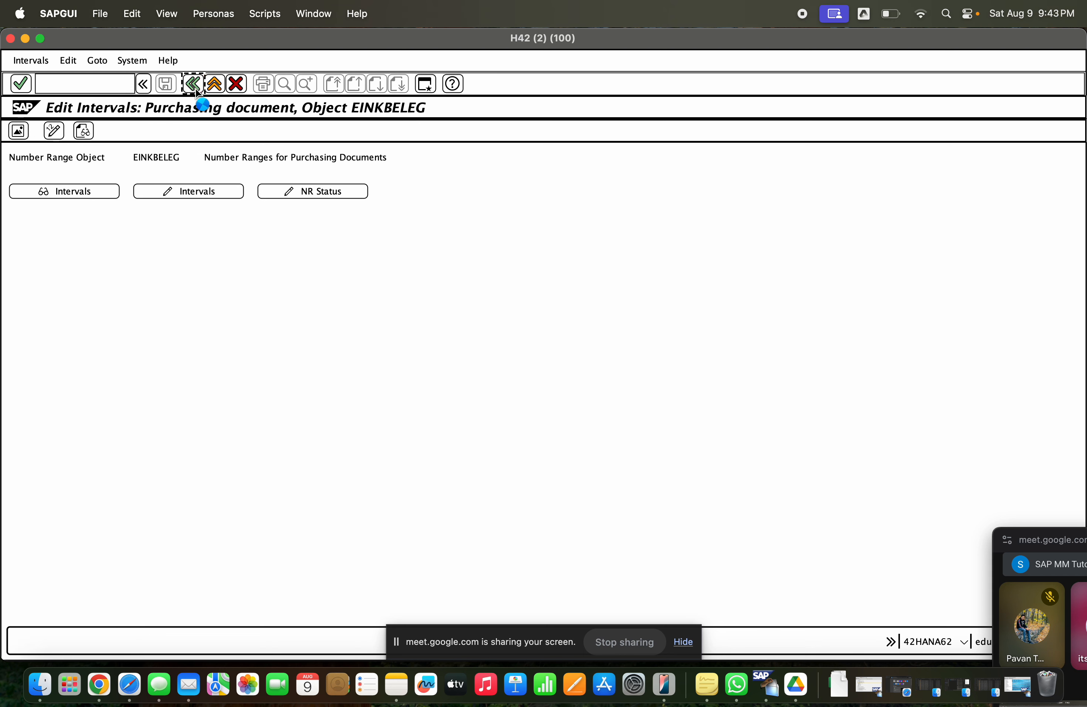
click(196, 89)
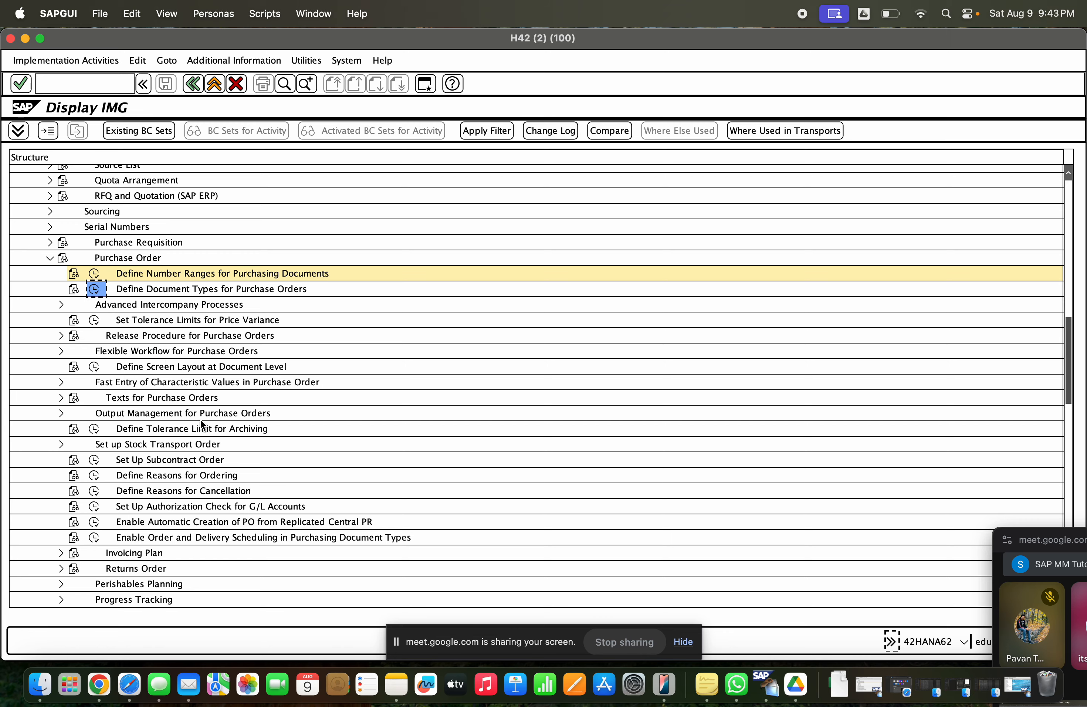
click(253, 481)
text(ZNB)
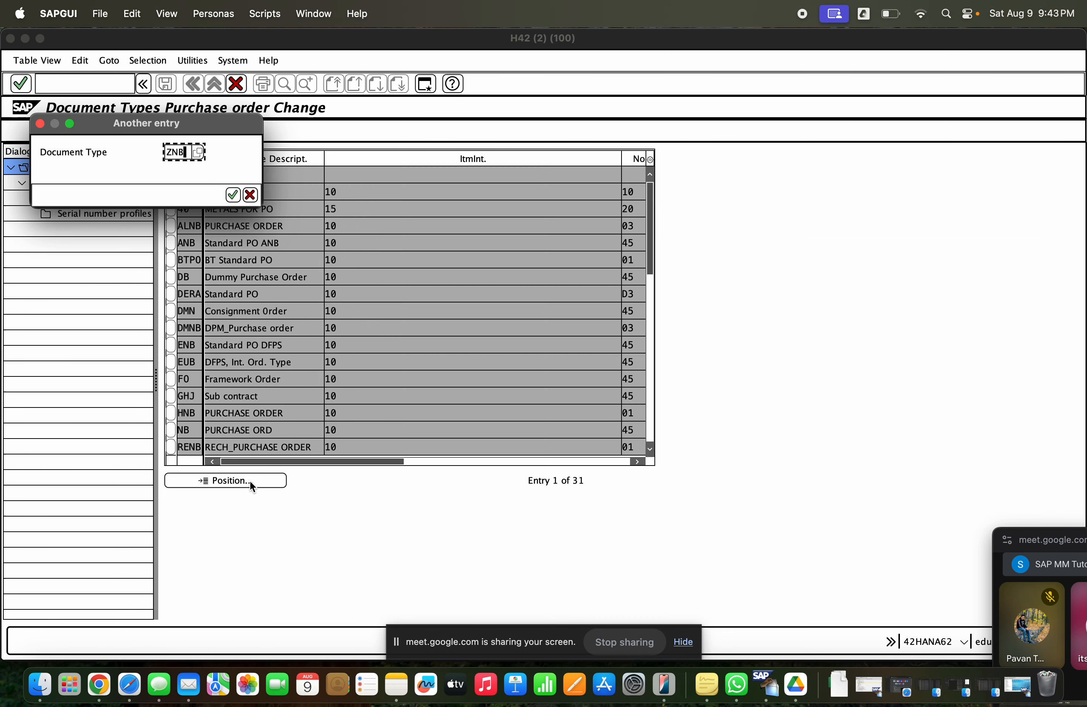
key(Return)
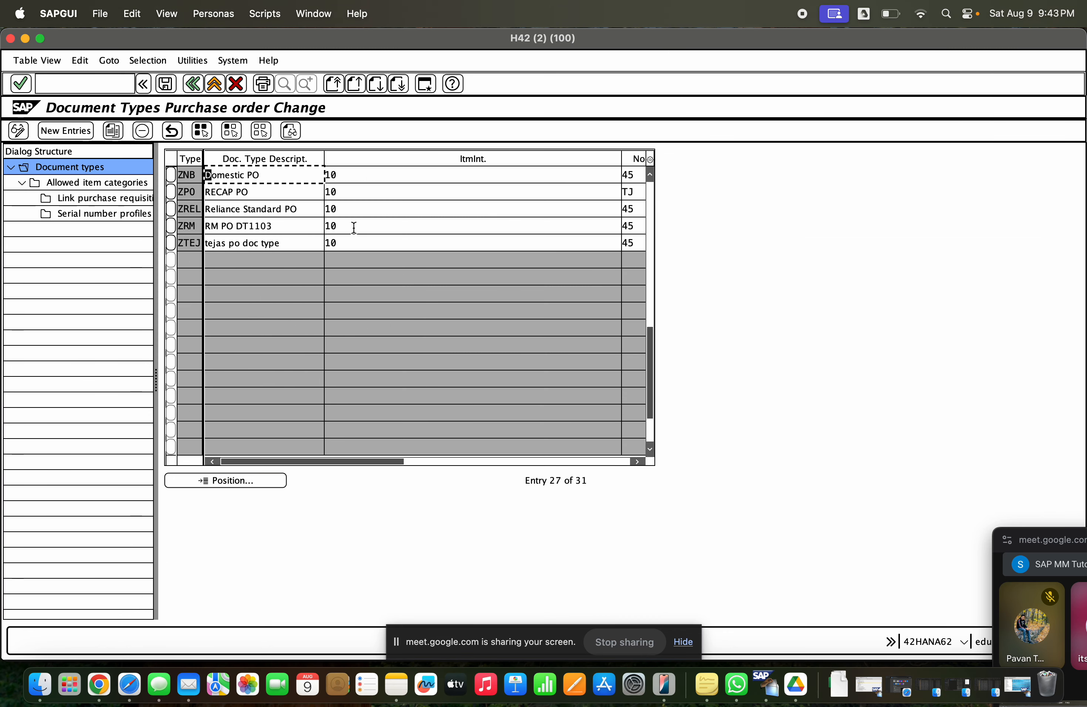
- Try to assign internal number range 47 to document type ZNB
key(Tab)
key(Tab)
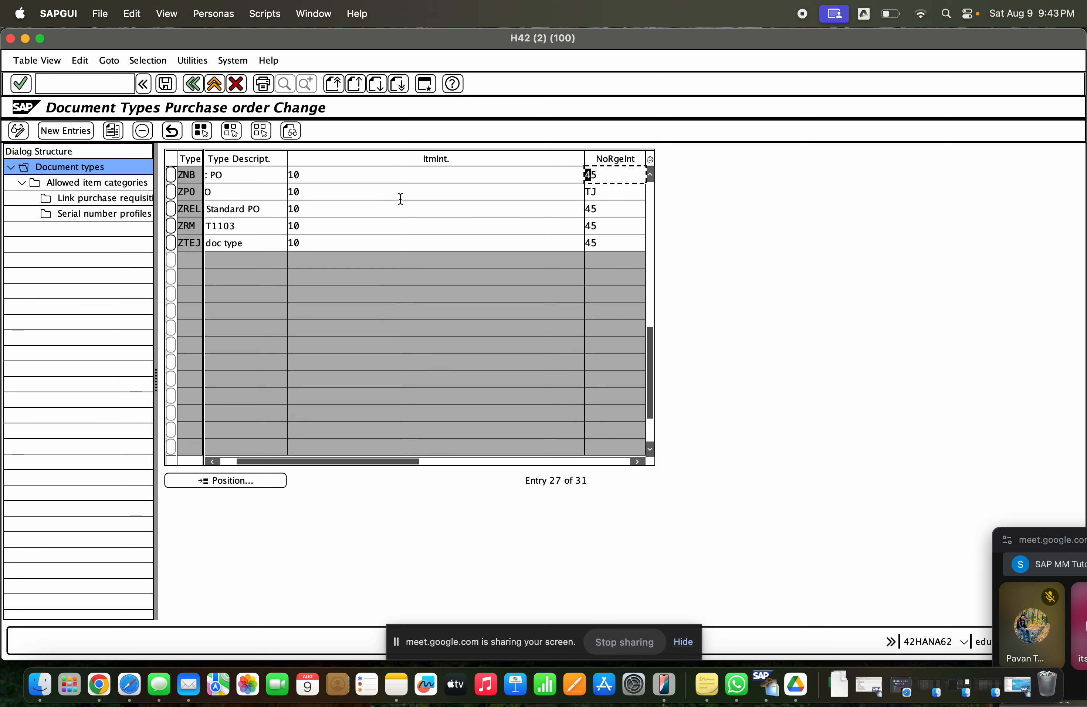
text(47)
key(Return)
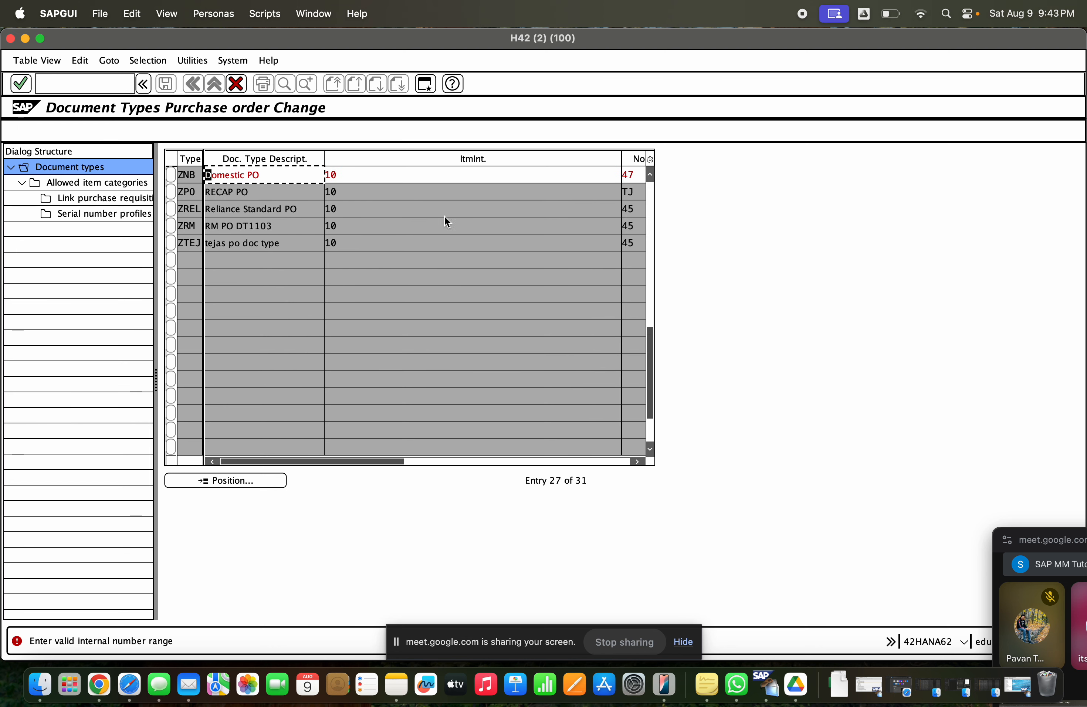
- Set the internal number range of document type ZNB to 05
key(Tab)
key(Tab)
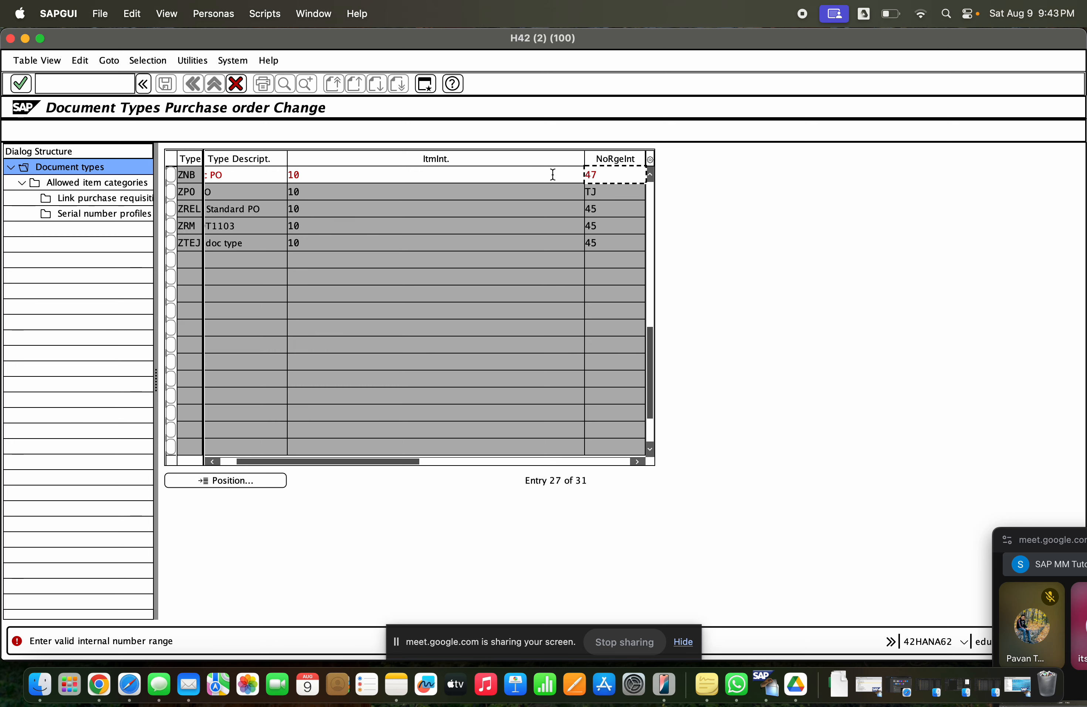
text(5)
key(Return)
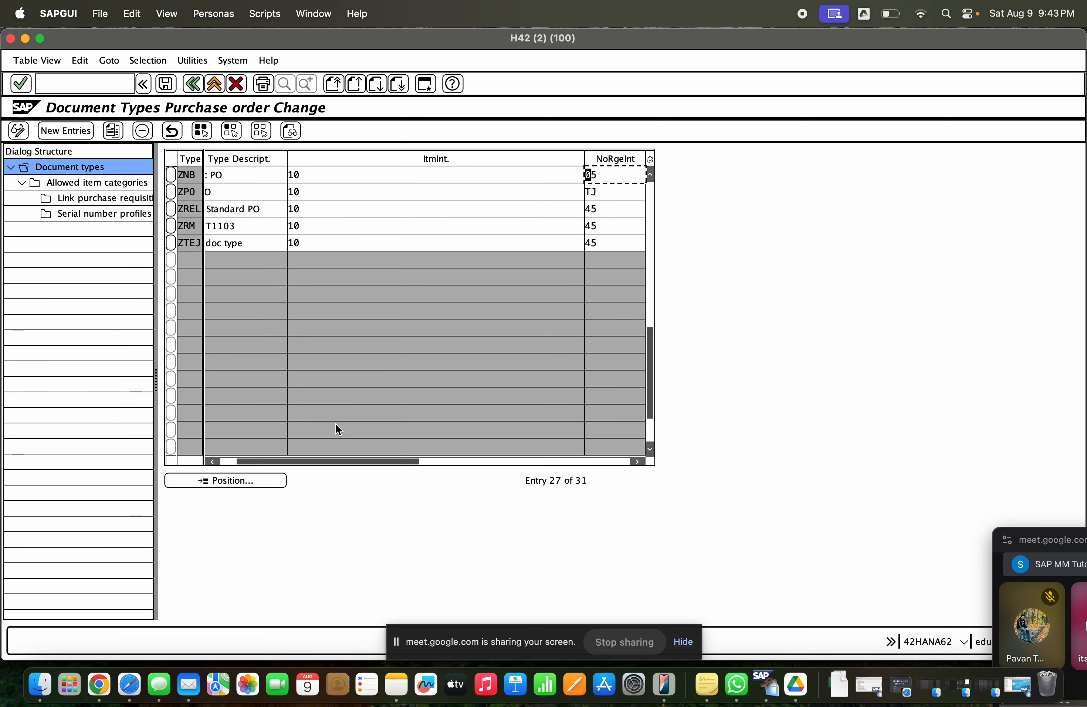
drag(333, 462, 400, 462)
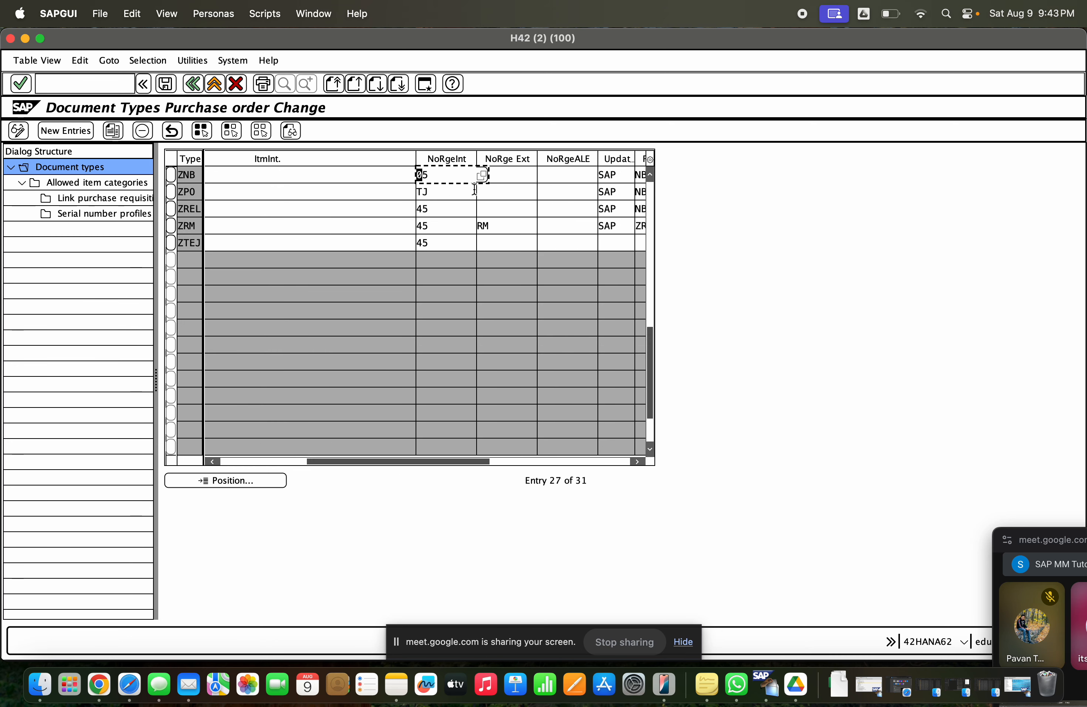
click(482, 175)
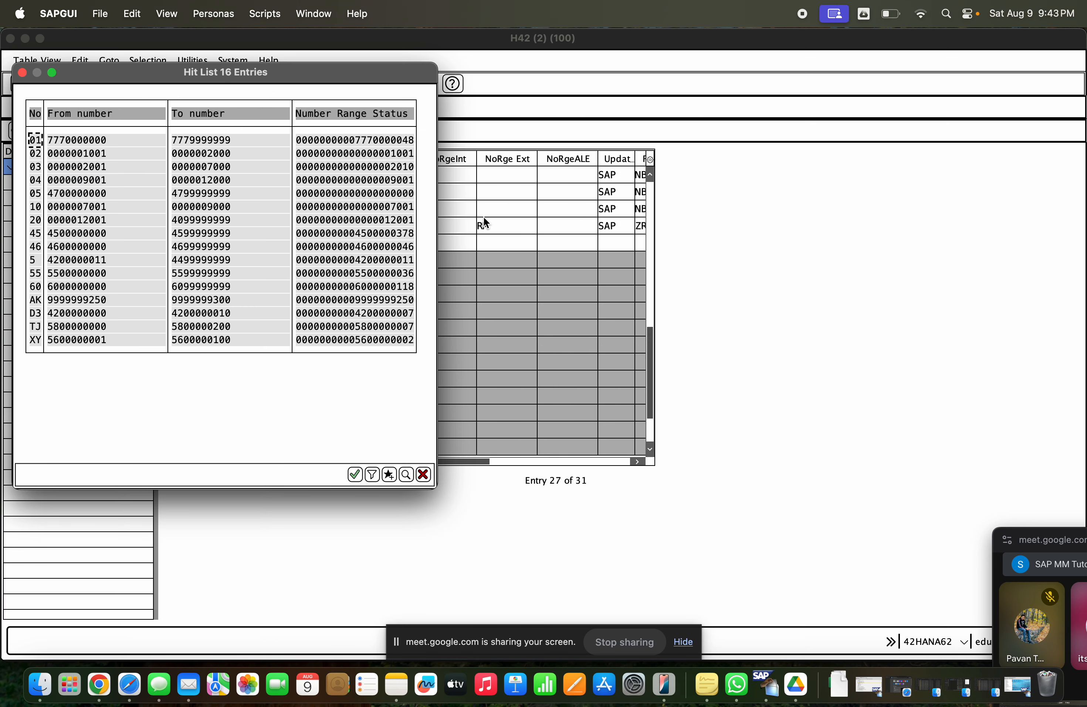
click(65, 194)
double_click(74, 193)
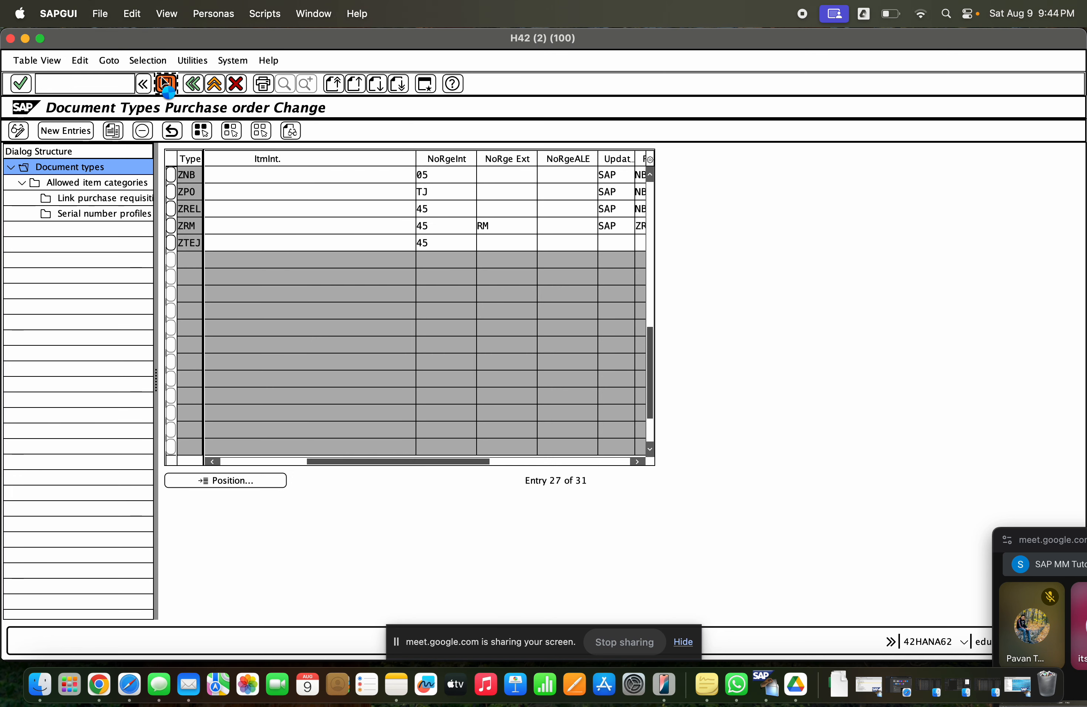
click(170, 85)
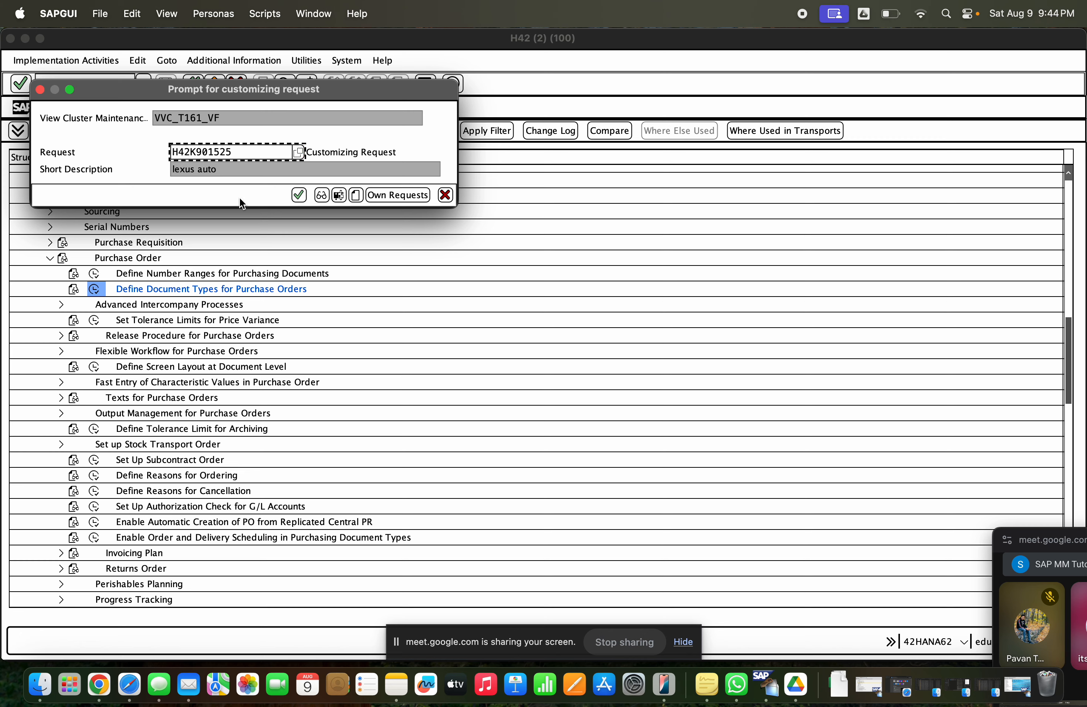
click(298, 194)
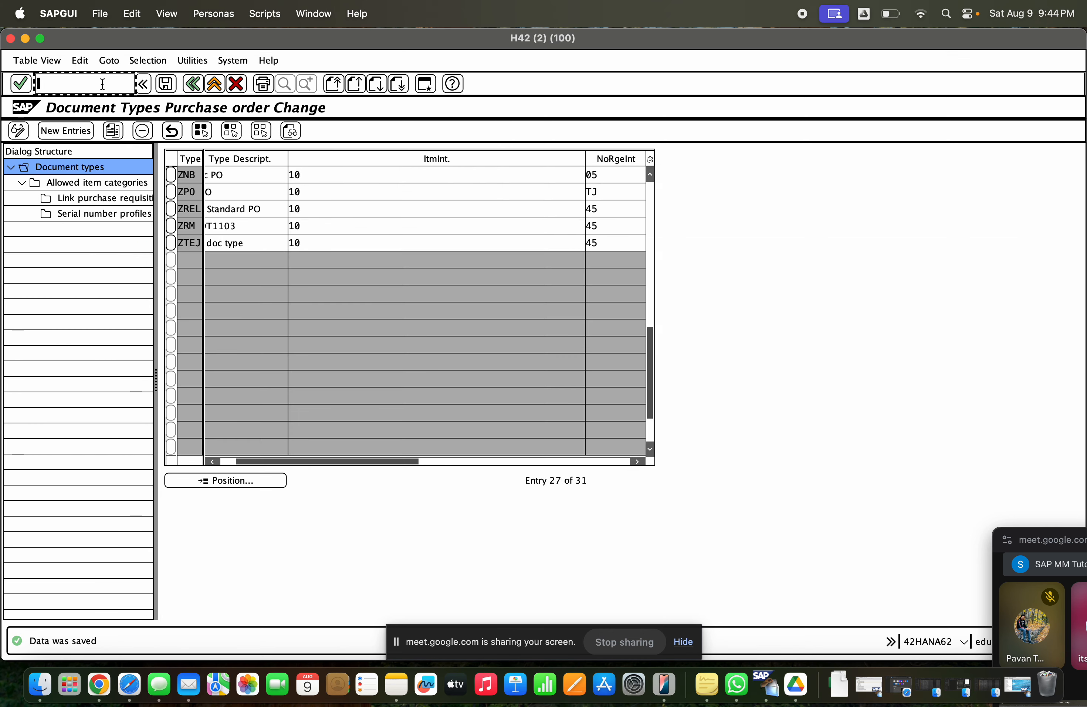
- Open the purchase order display transaction in a new session with /ome23n and start a new purchase order
text(/ome23)
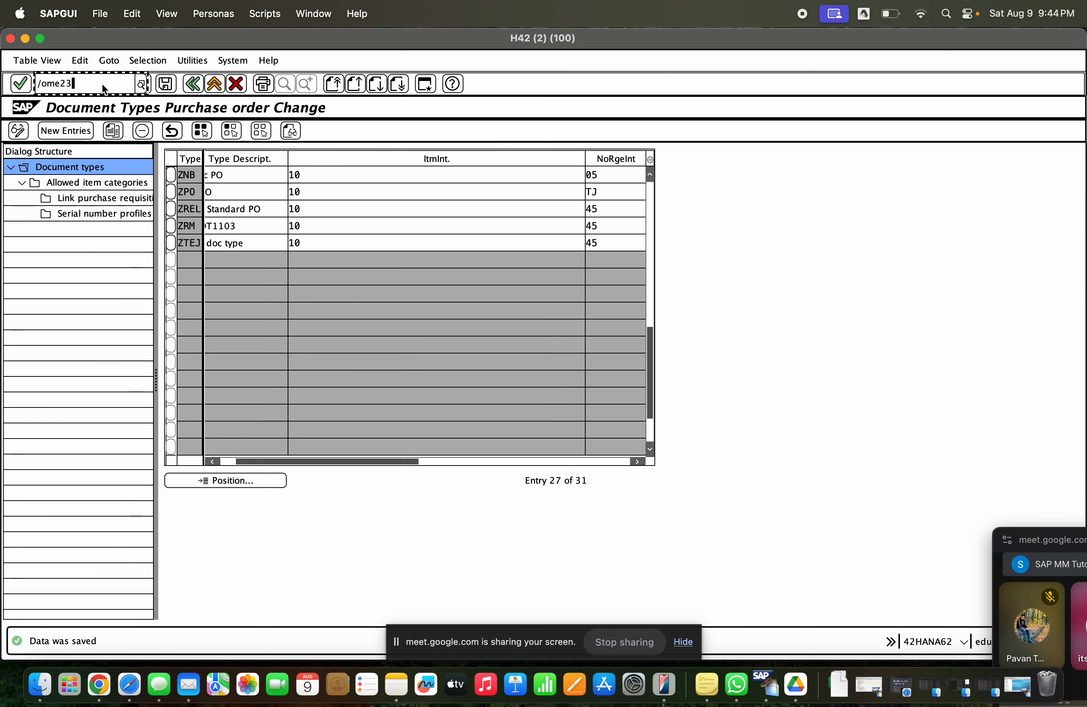
key(Return)
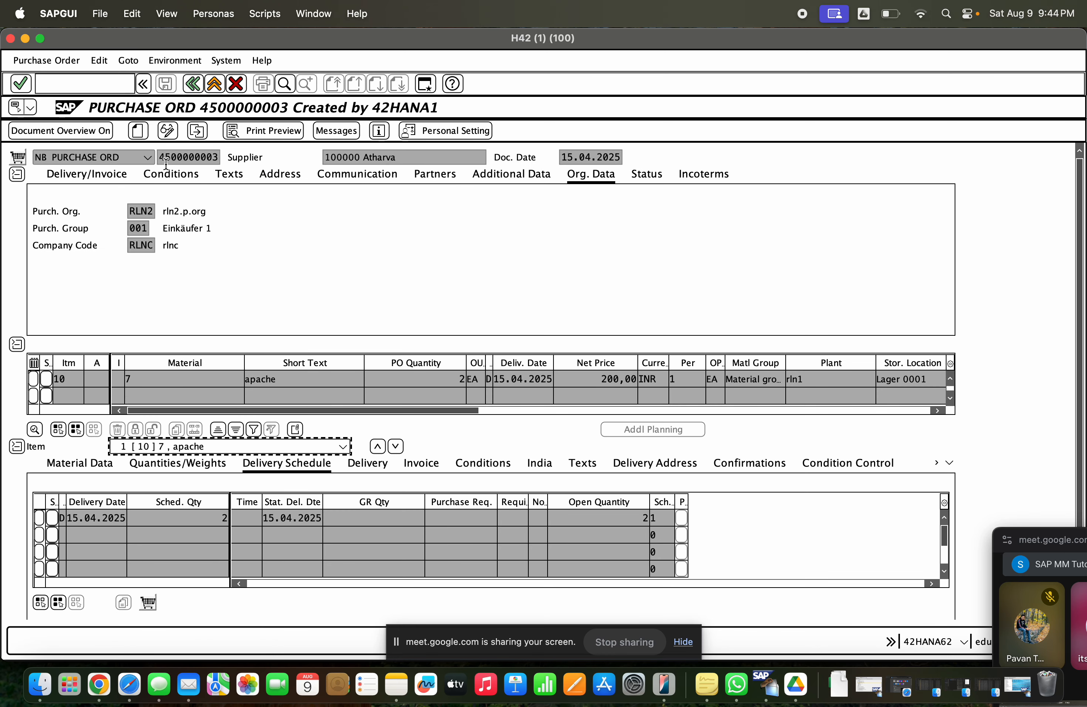
drag(164, 158, 231, 156)
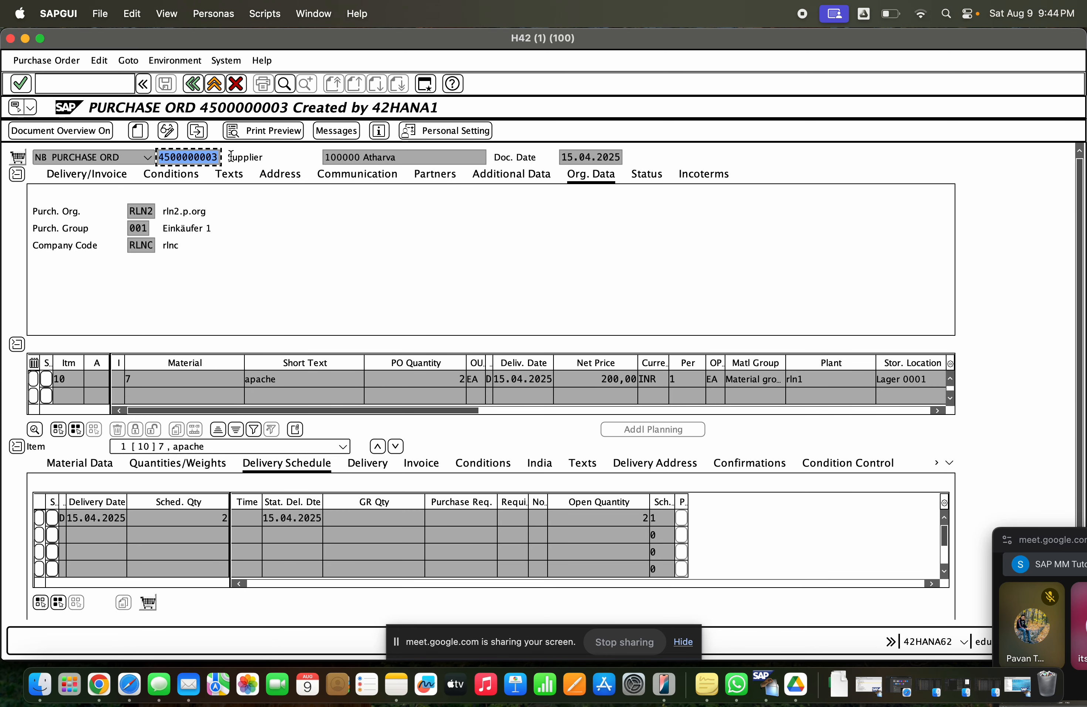
click(141, 132)
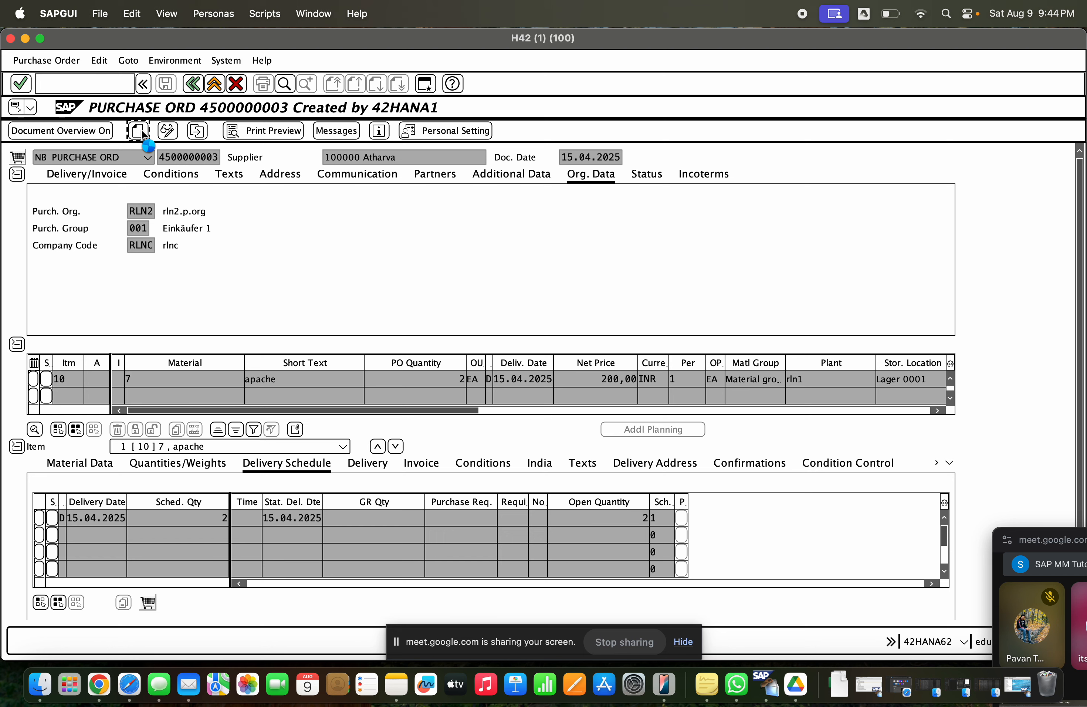
- Set the order's document type to ZNB Domestic PO, purchasing organization GCEM, purchasing group 001 and company code GCE
click(95, 159)
text(znb)
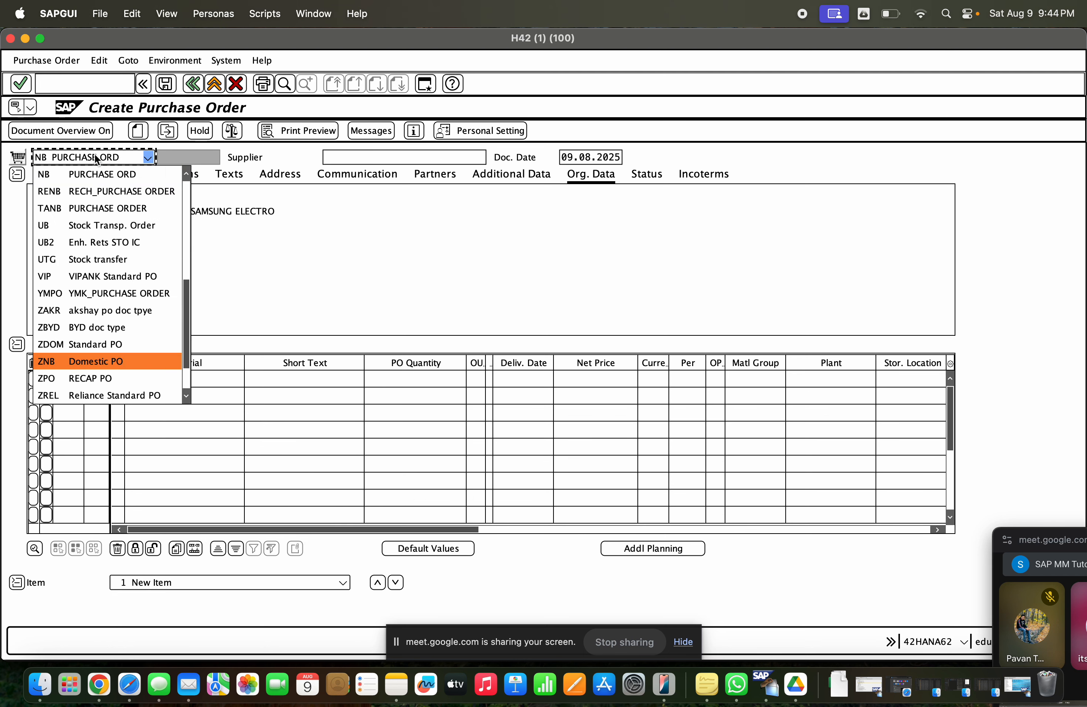
key(Return)
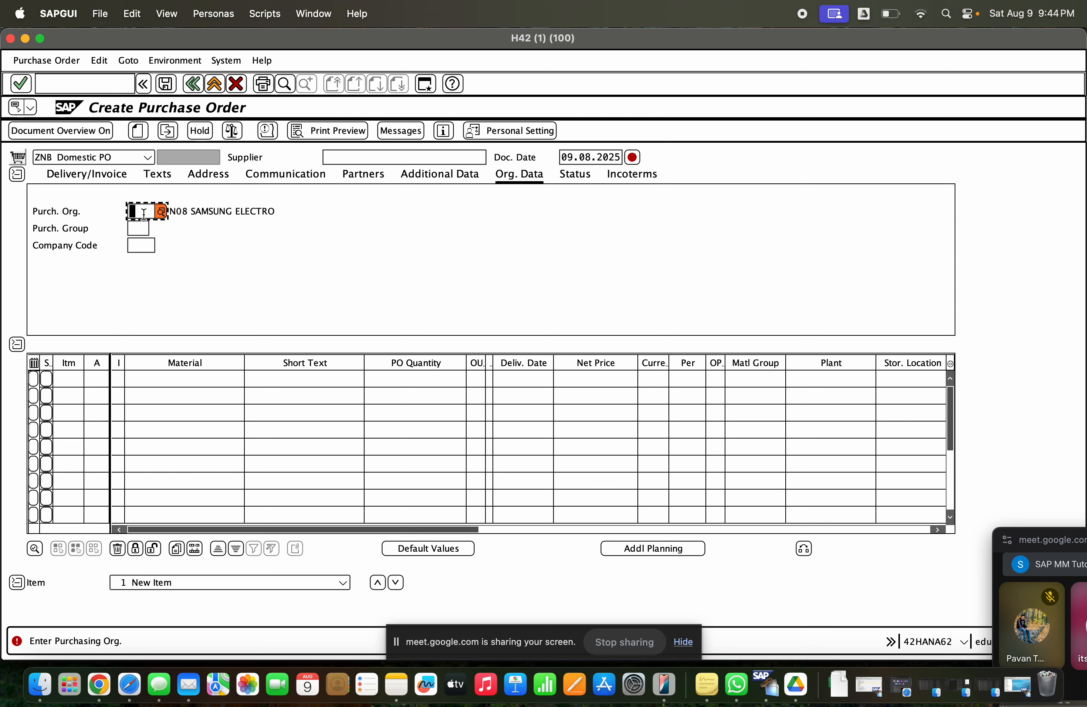
text(GCEM)
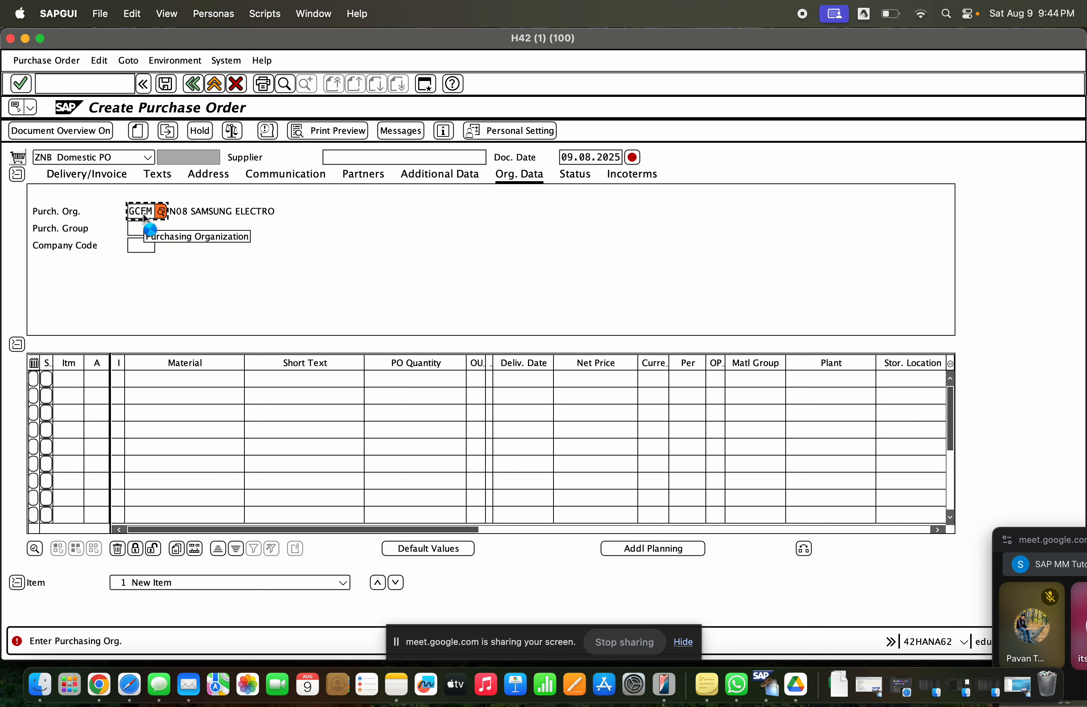
key(Return)
text(001)
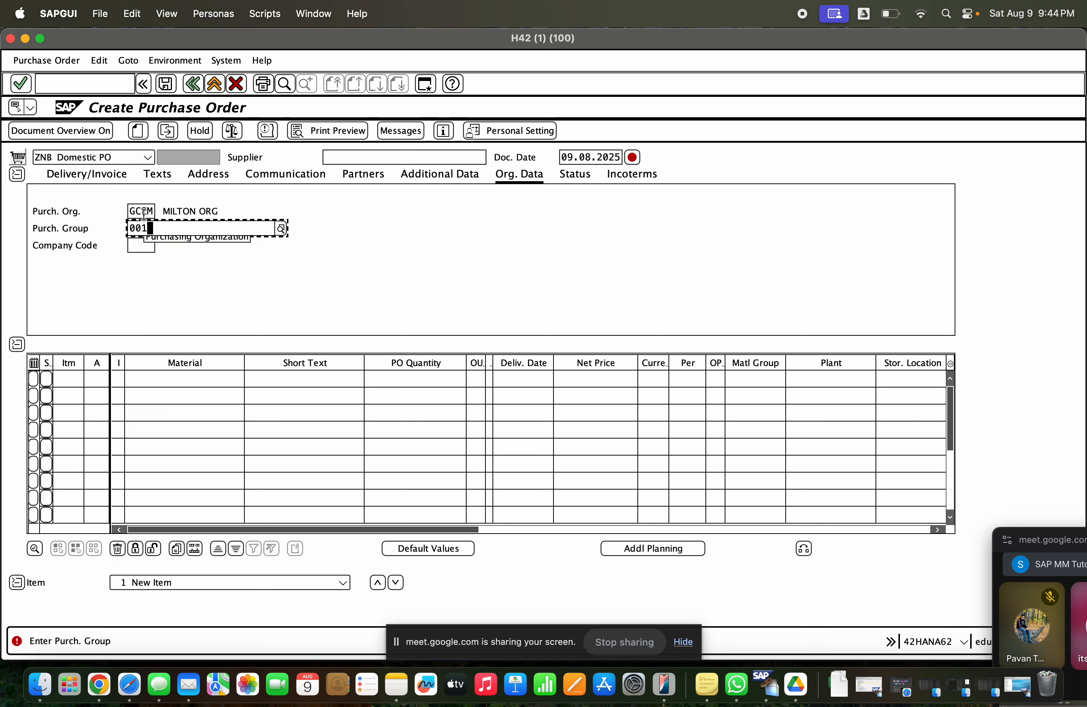
key(Return)
text(GCe)
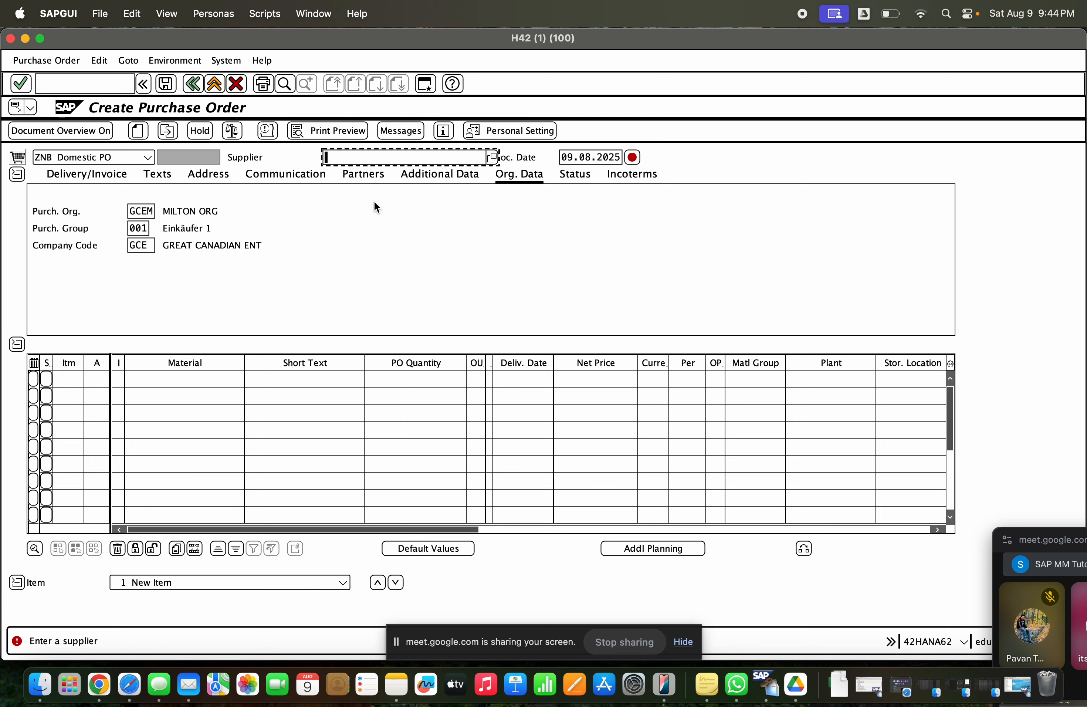
- Enter the BP_TAS BP_EWM supplier in the purchase order header from the suggested entries
click(367, 164)
click(373, 178)
key(Return)
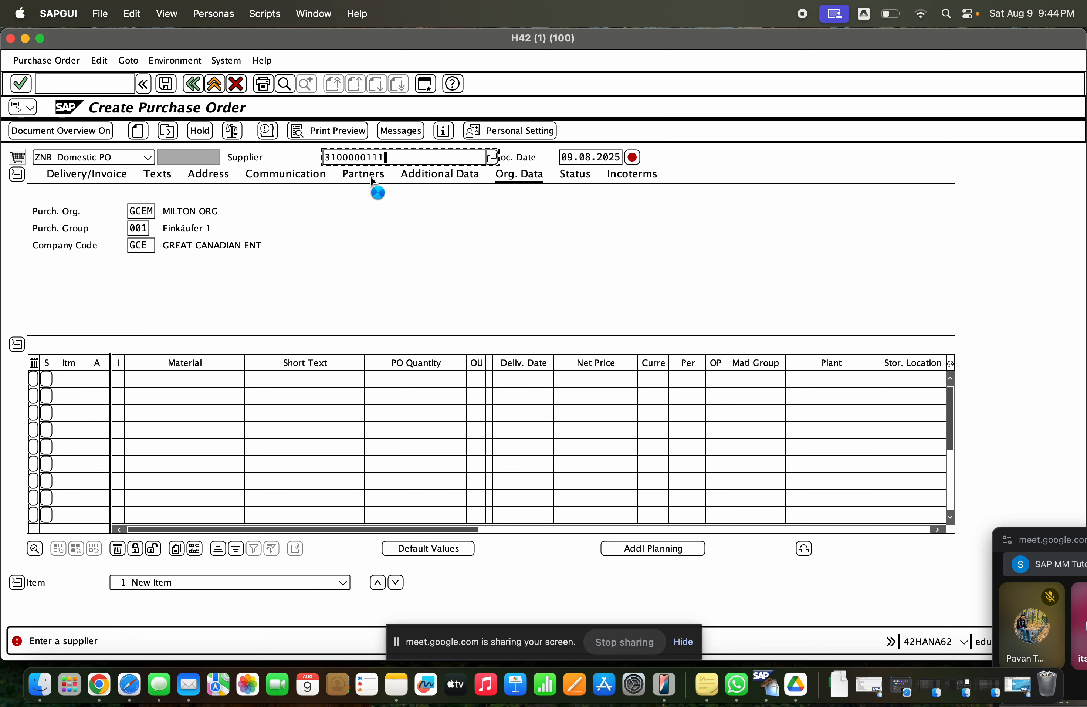
- Add an order item for material 1000542 with plant gcem
click(191, 379)
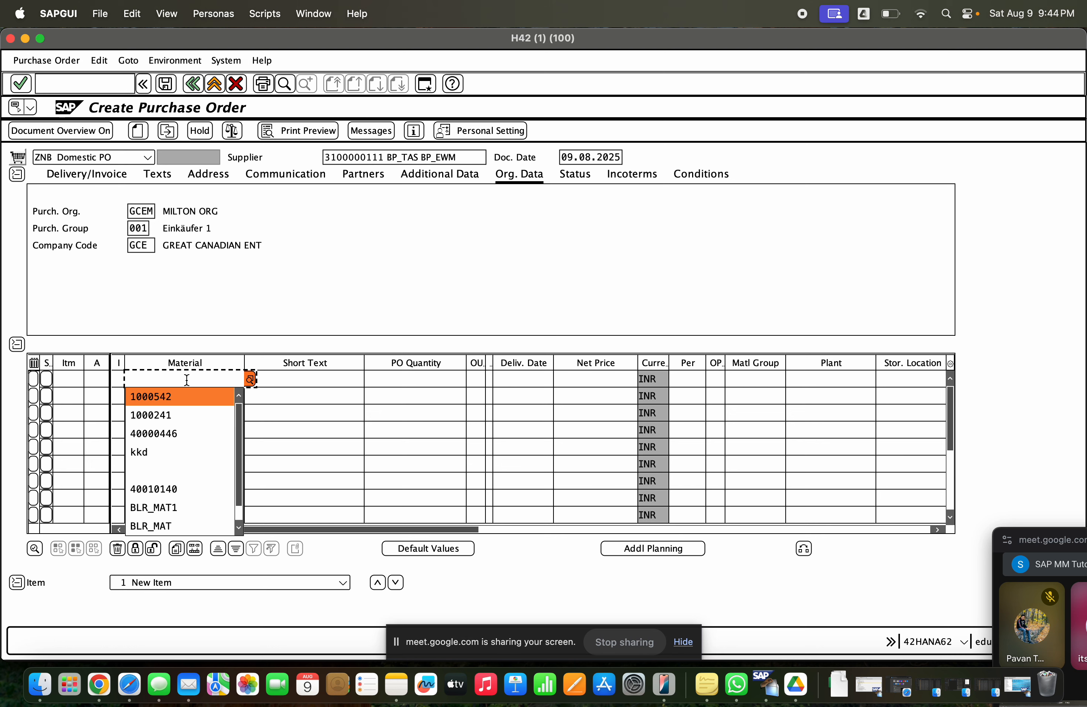
click(202, 395)
key(Return)
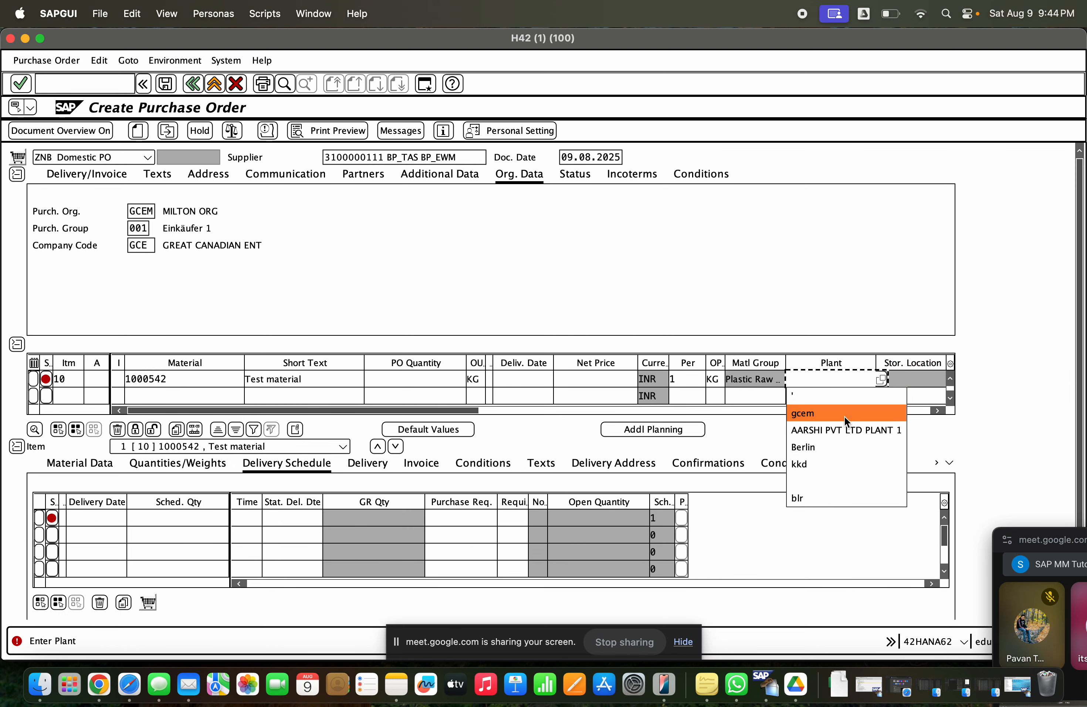
click(836, 412)
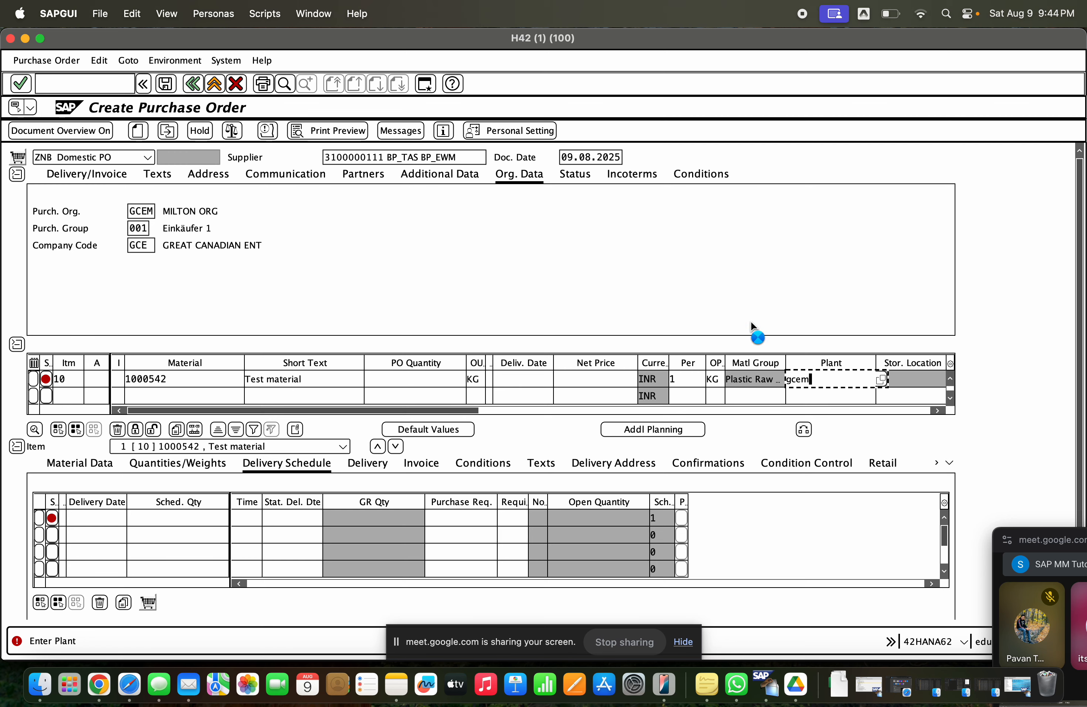
key(Return)
- Set item 10's net price to 100 INR and its PO quantity to 1 KG
click(584, 226)
text(100)
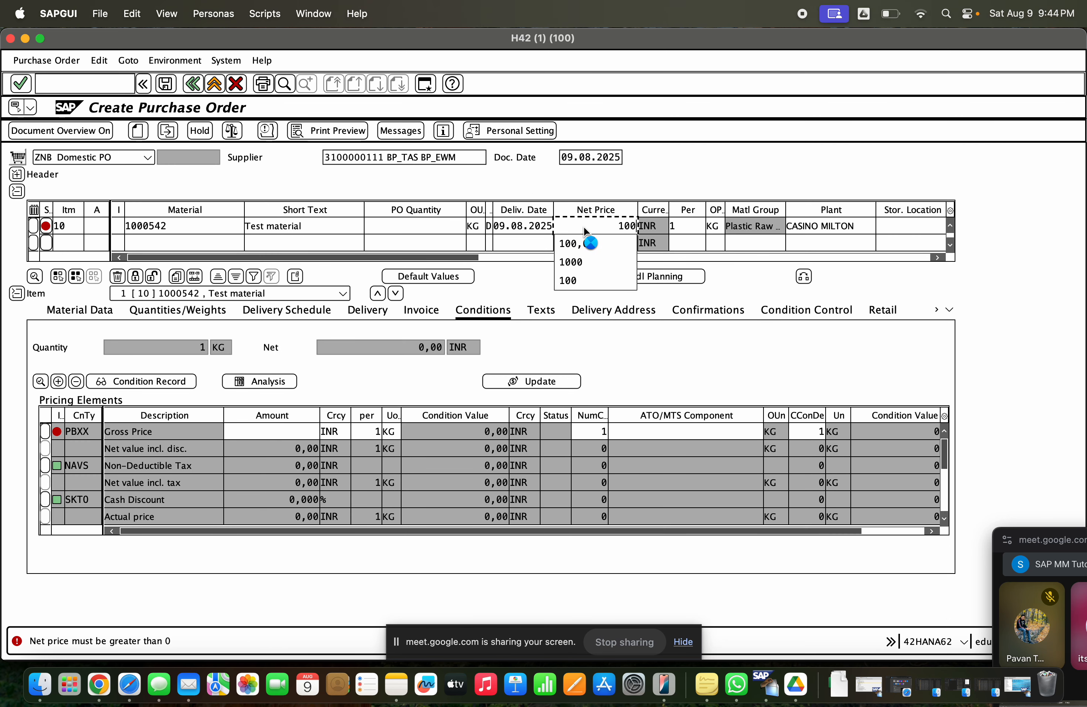
key(Return)
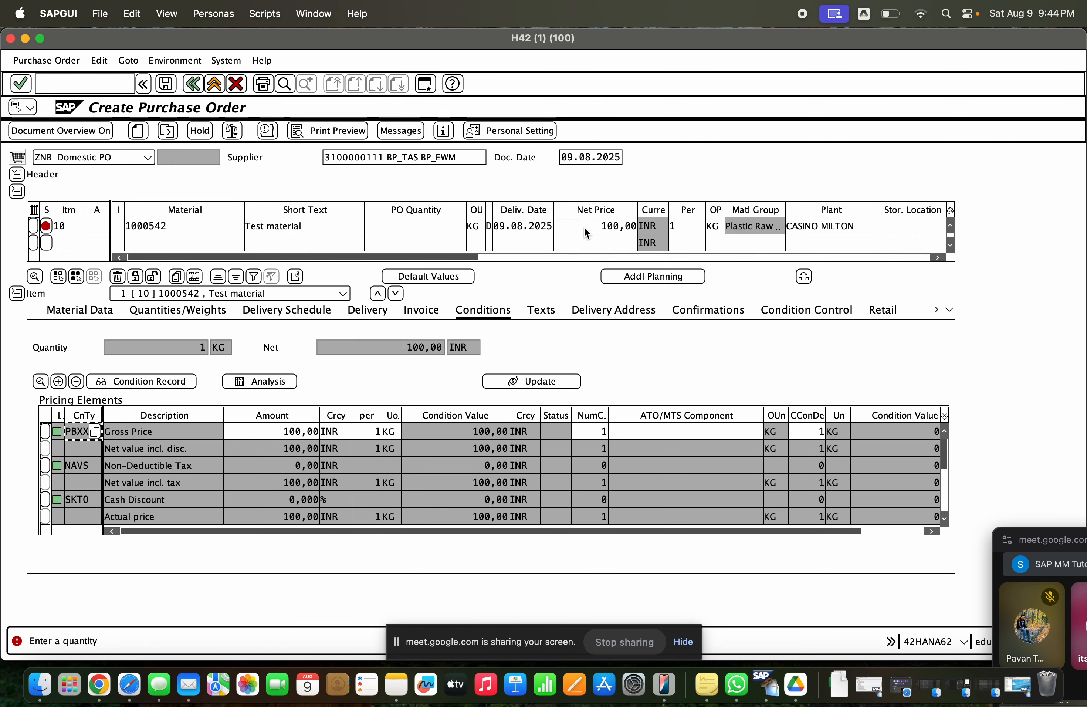
click(436, 225)
text(1)
key(Return)
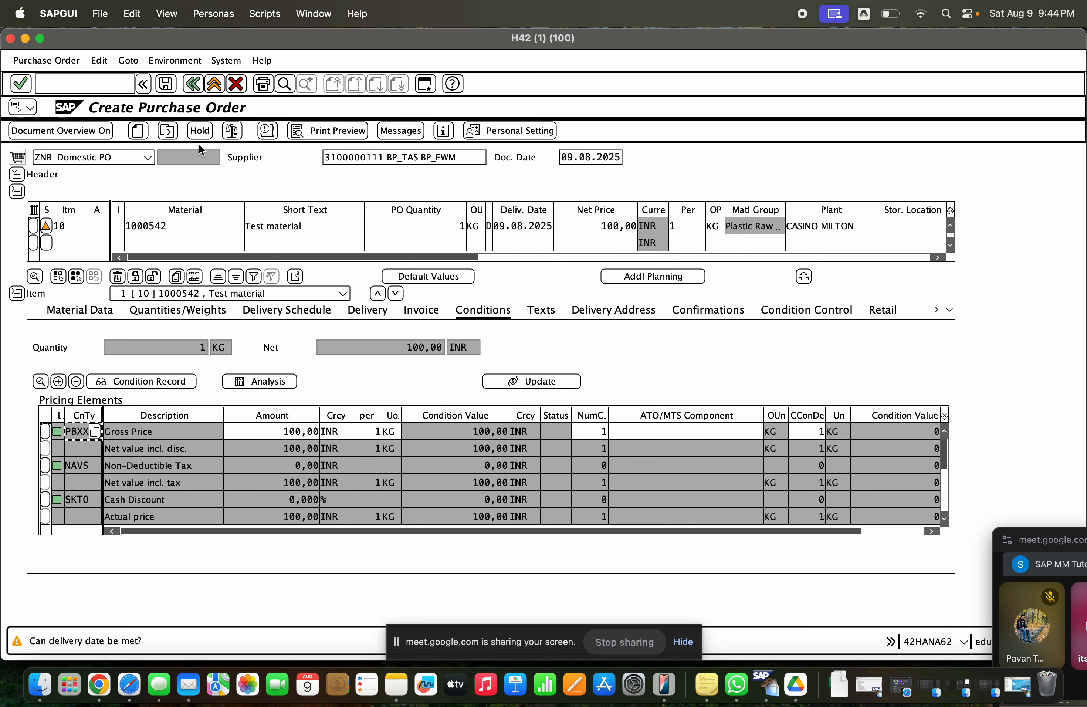
- Check the Domestic PO for errors, accept the warning messages, and save the order
click(233, 131)
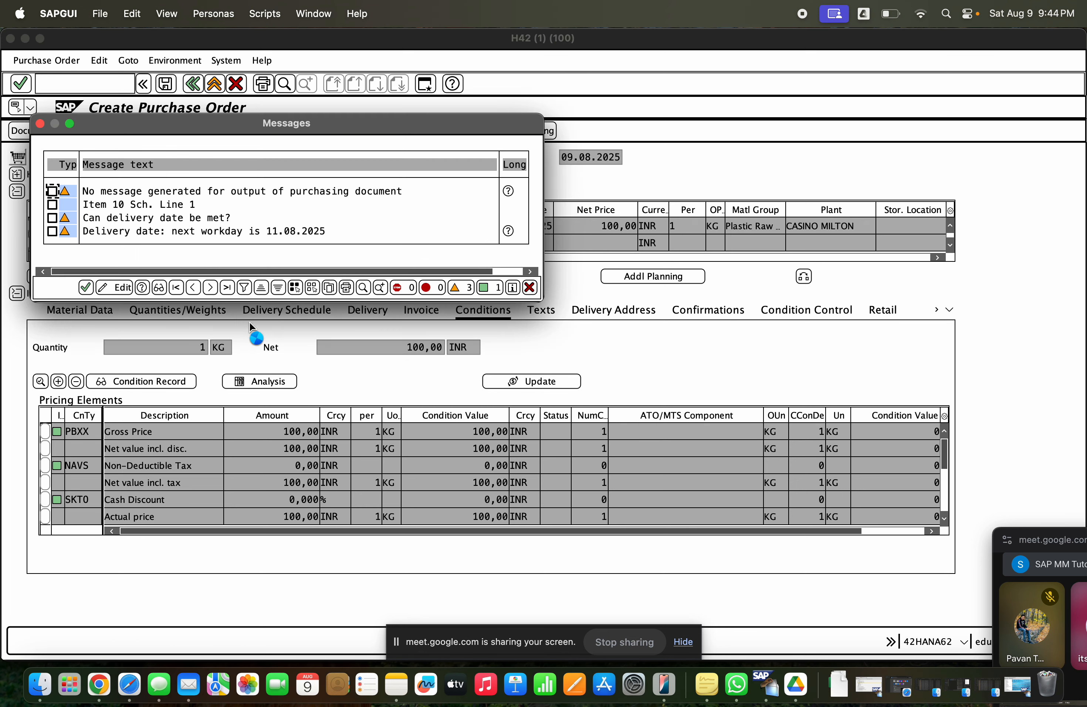
click(86, 288)
click(166, 85)
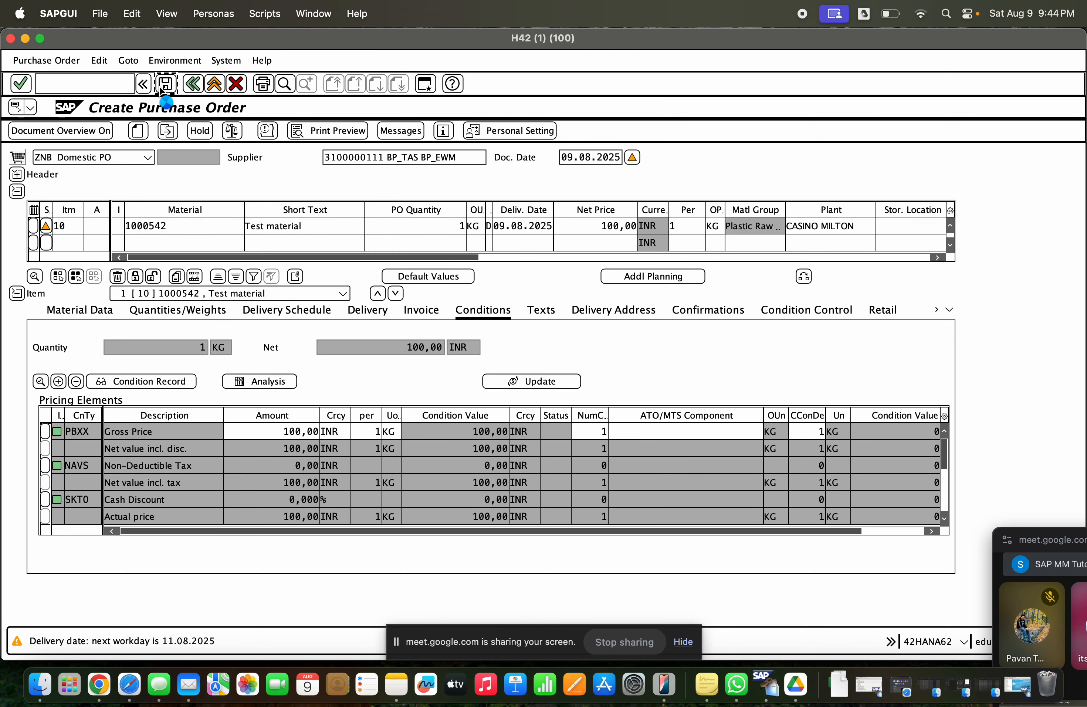
click(225, 238)
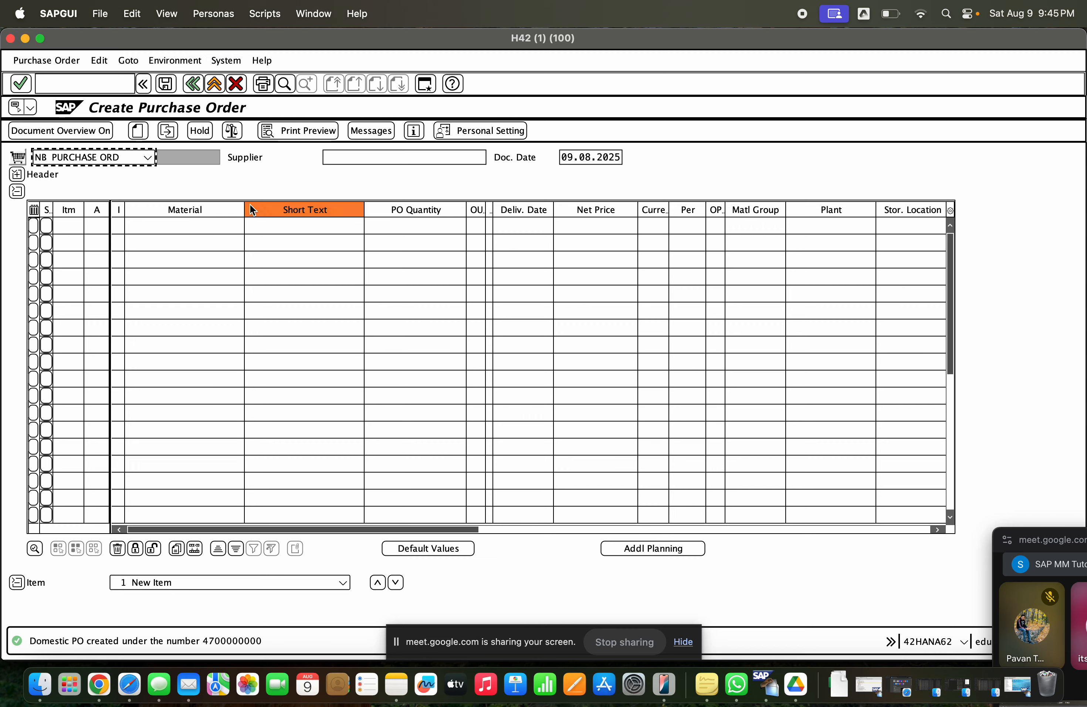
- Display the newly saved Domestic PO to examine its document number
click(171, 132)
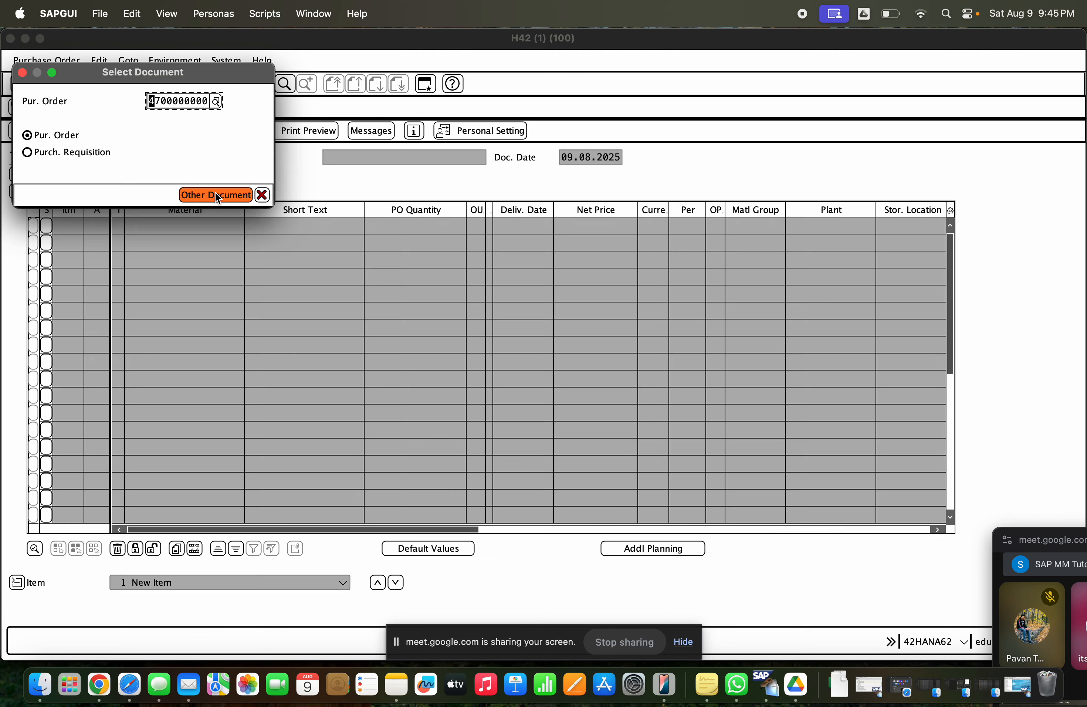
key(Return)
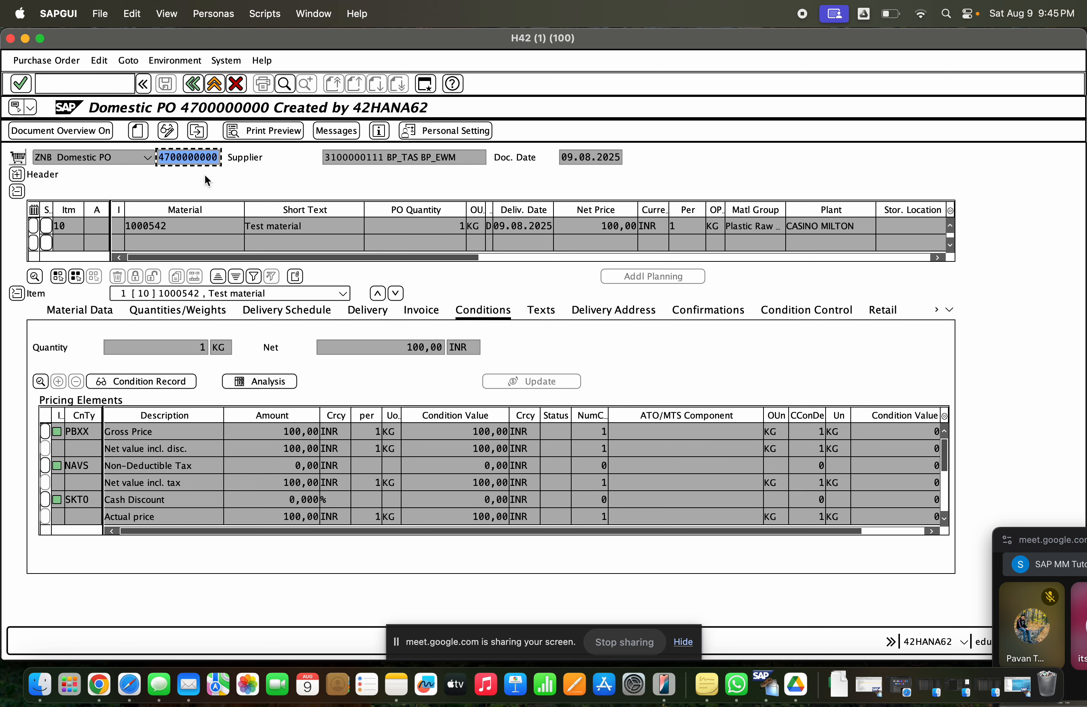
- Examine the saved Domestic PO's document number and the available purchase order document types
click(168, 157)
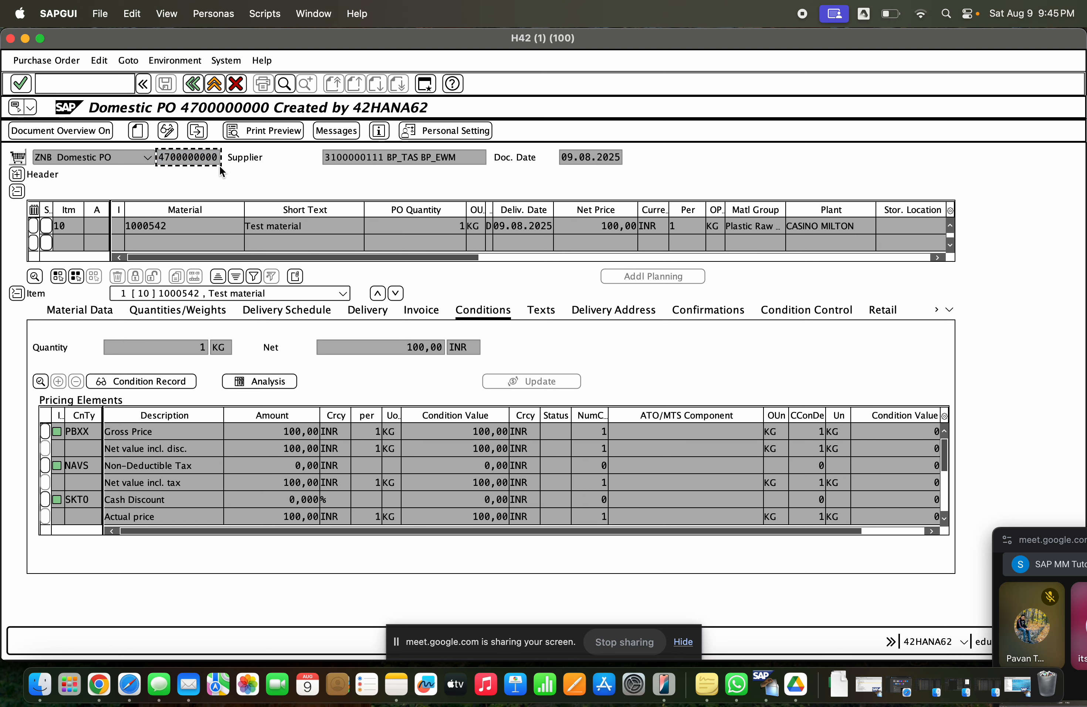
click(95, 159)
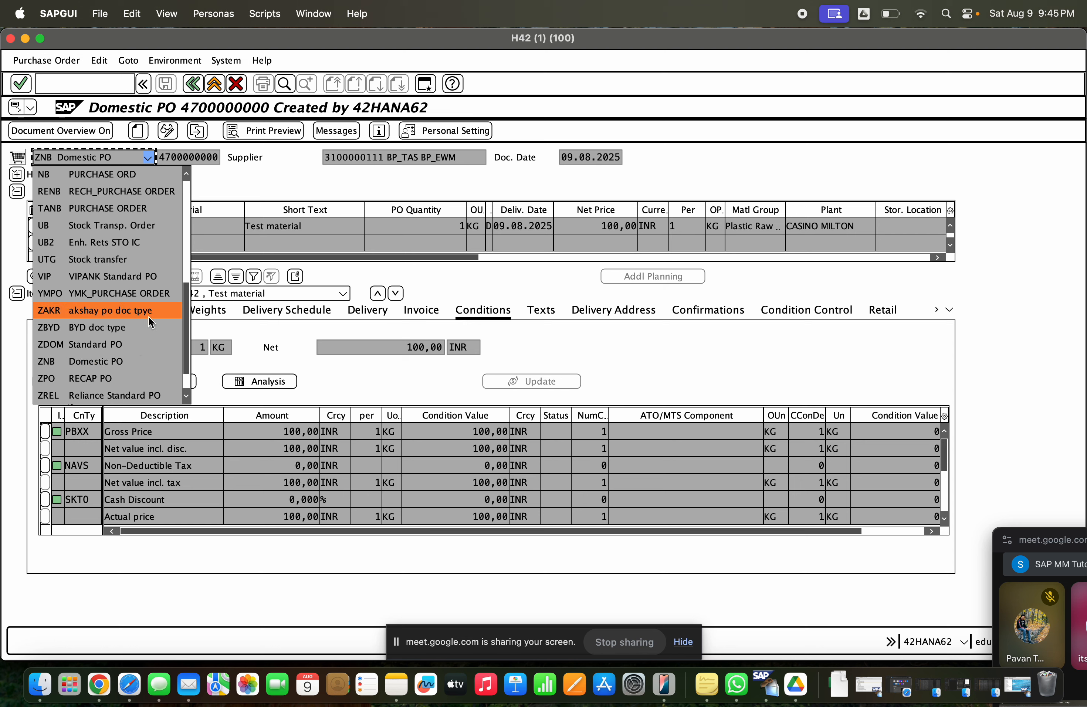
click(221, 201)
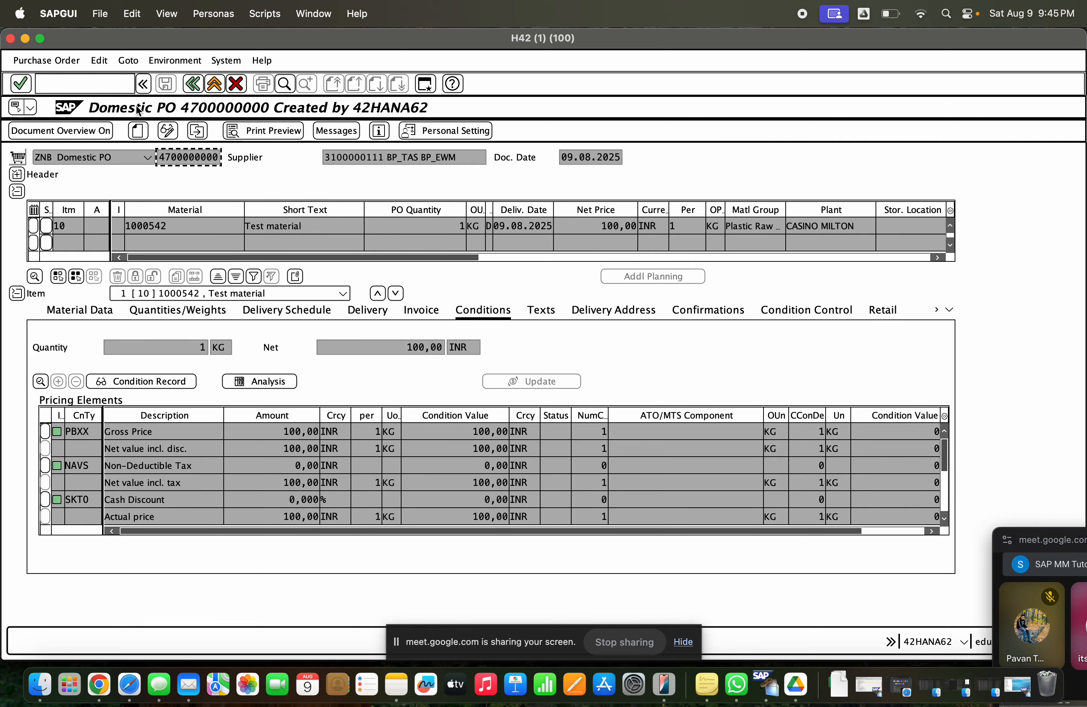
- Return to the document type customizing and copy entry ZNB to a target entry with type ZIM
click(25, 39)
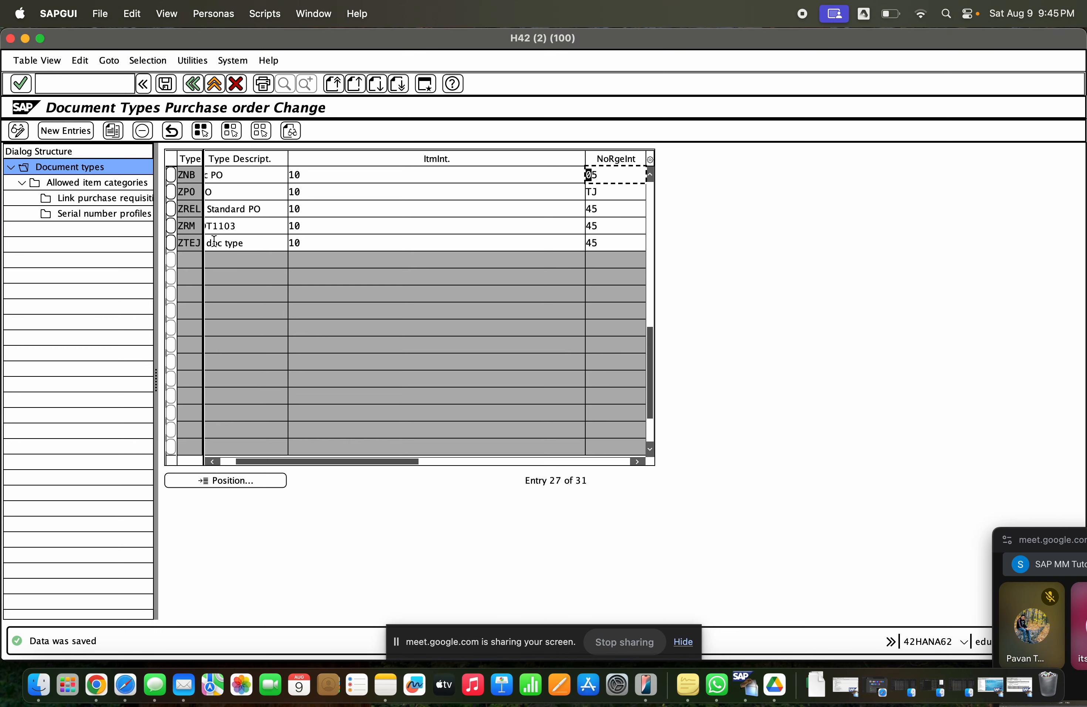
click(171, 175)
click(113, 131)
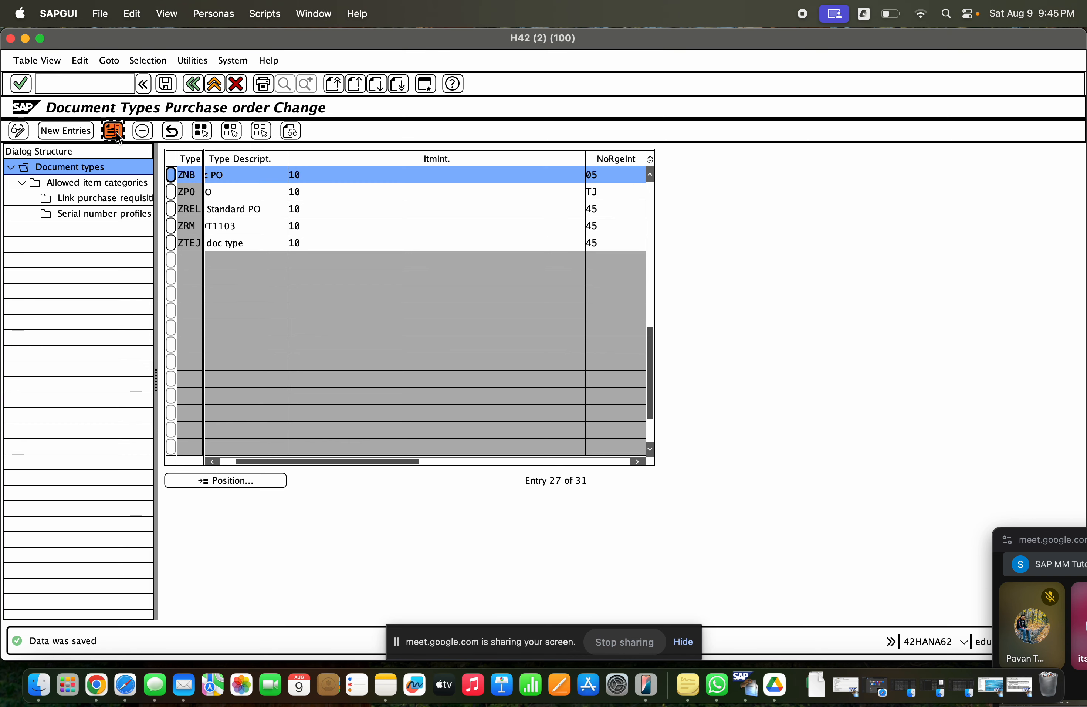
text(ZIM)
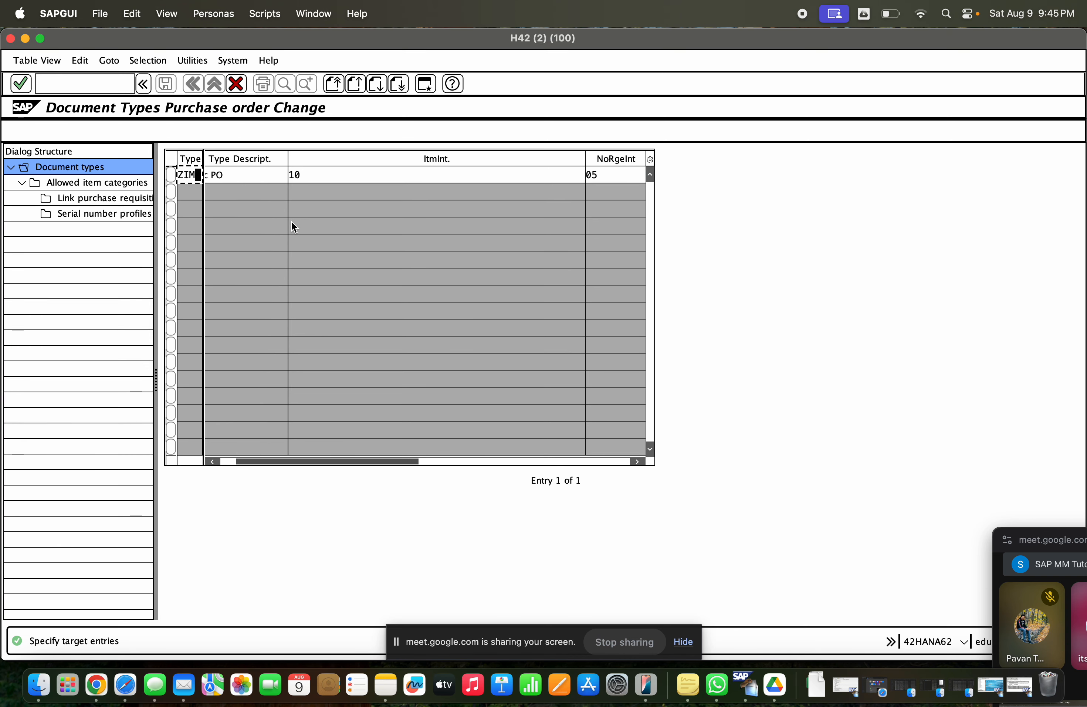
key(Tab)
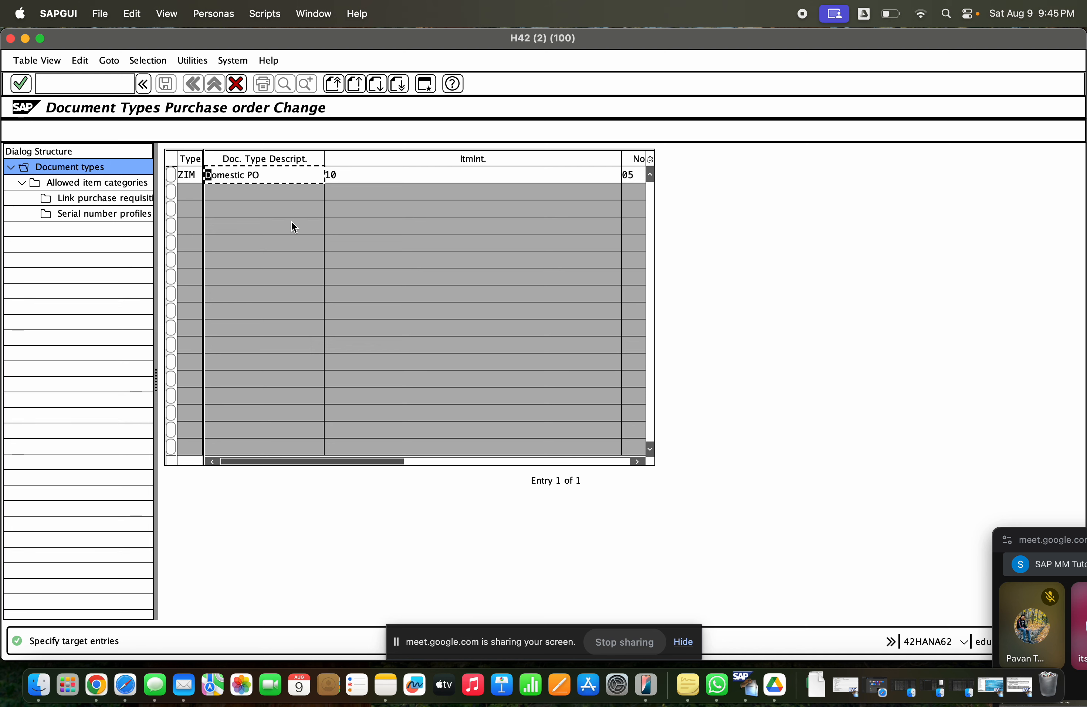
- Describe document type ZIM as Import PO and save the copy with its dependent entries
text(Import)
key(Delete)
key(Delete)
key(Return)
click(415, 185)
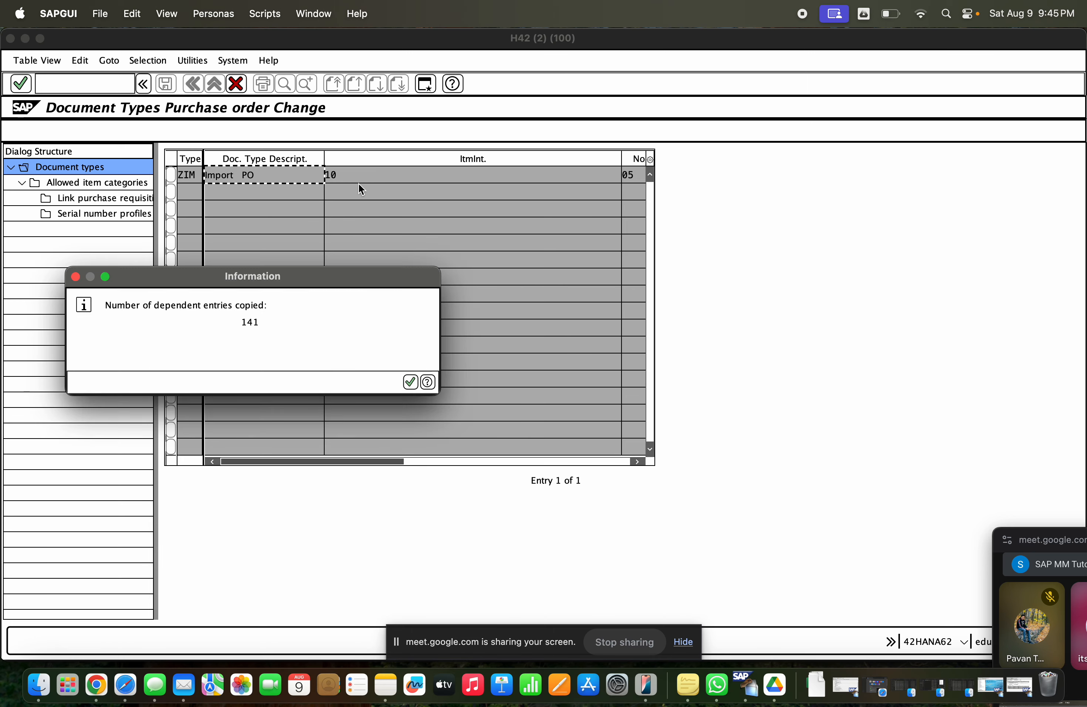
click(411, 382)
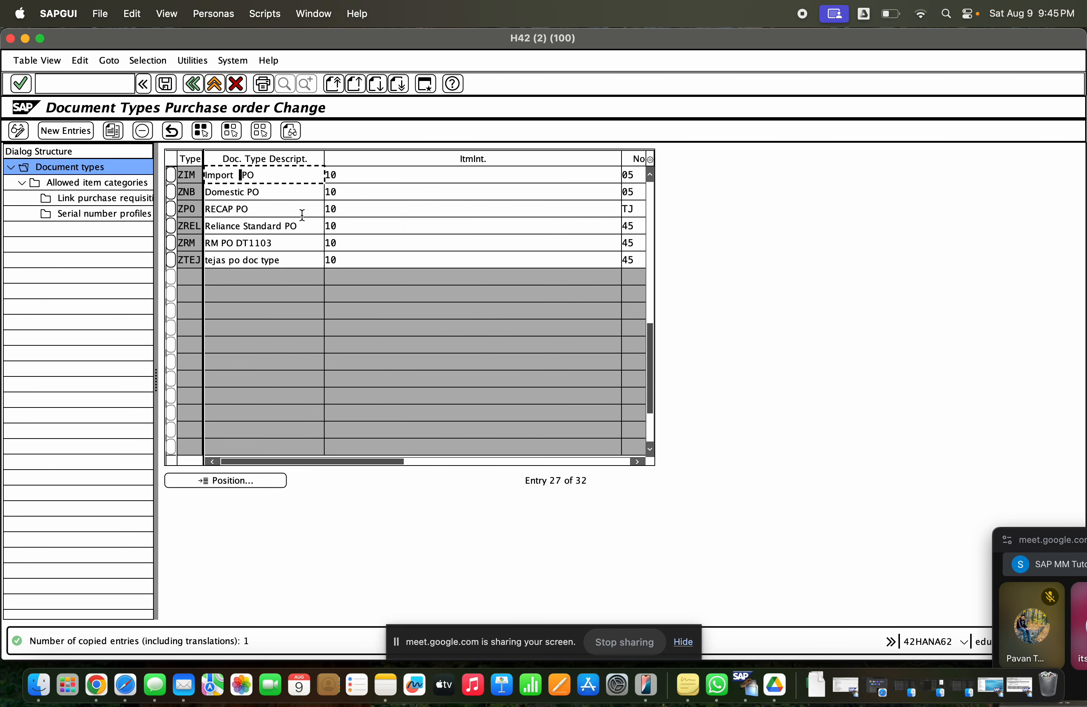
click(166, 84)
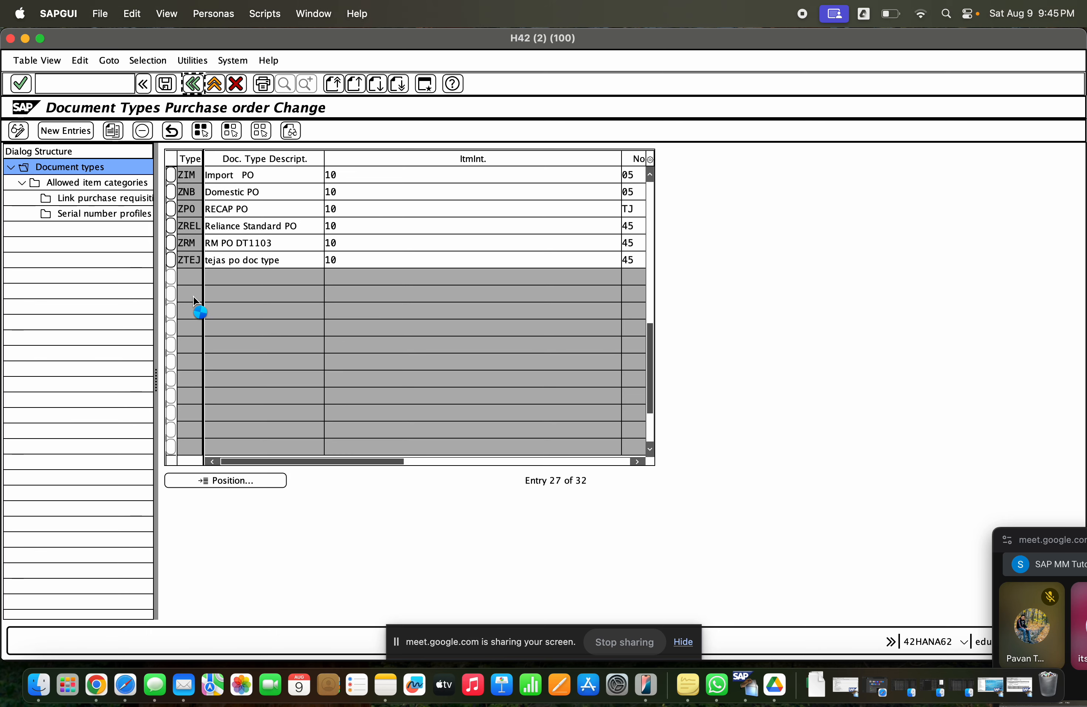
click(94, 273)
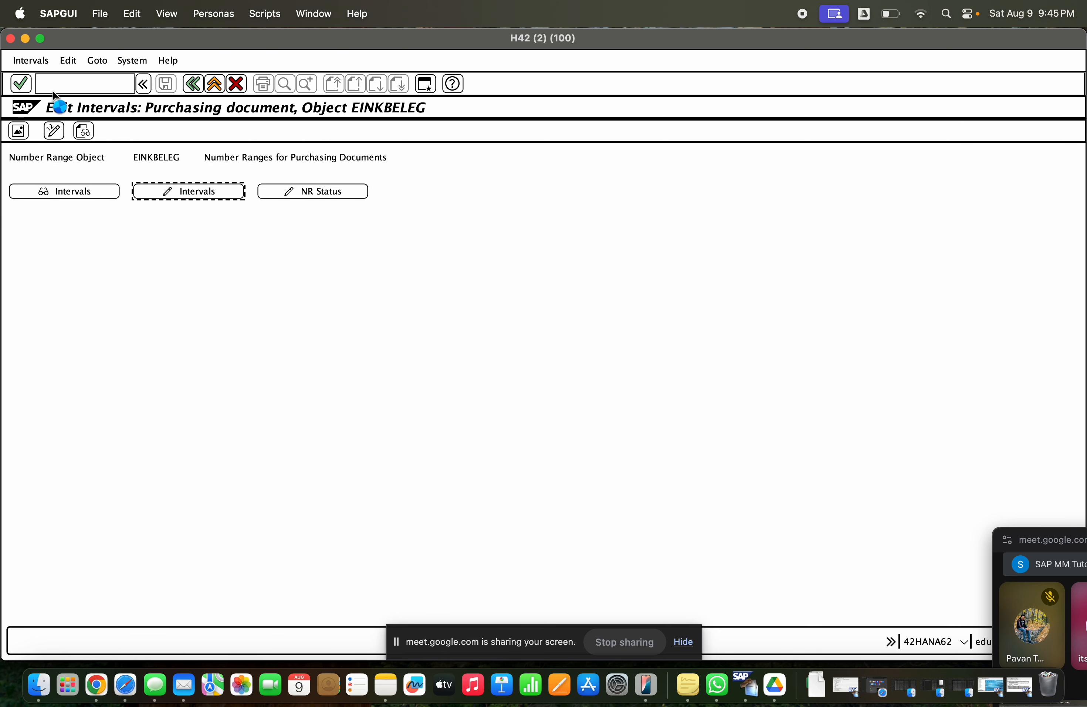
click(31, 61)
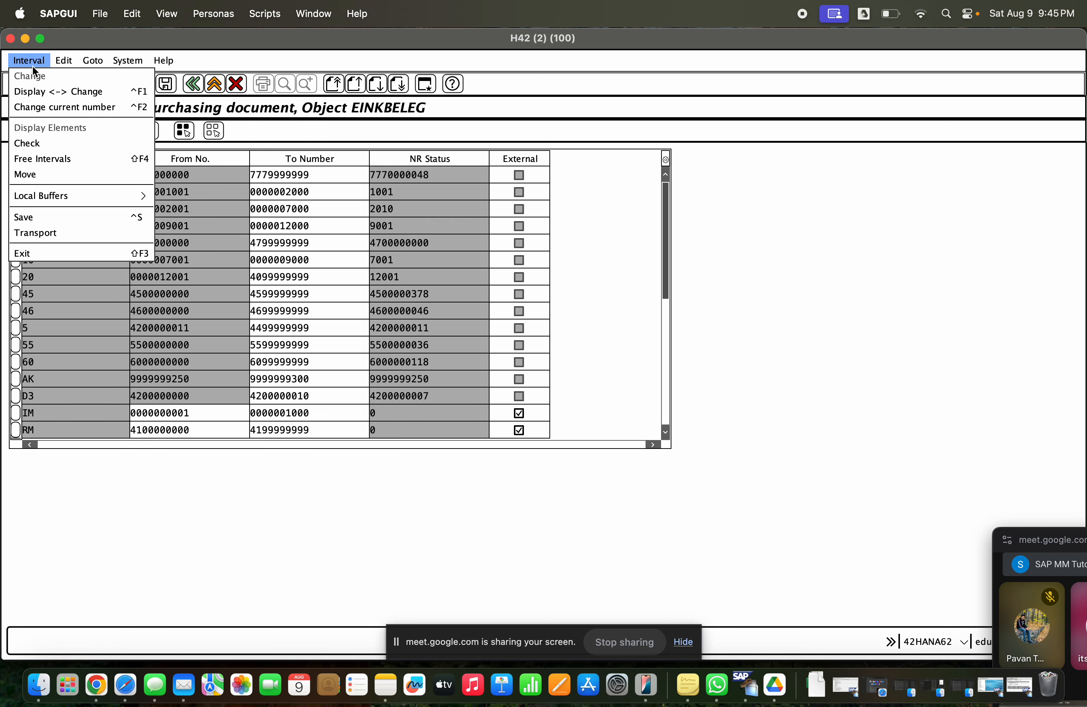
click(61, 158)
click(133, 171)
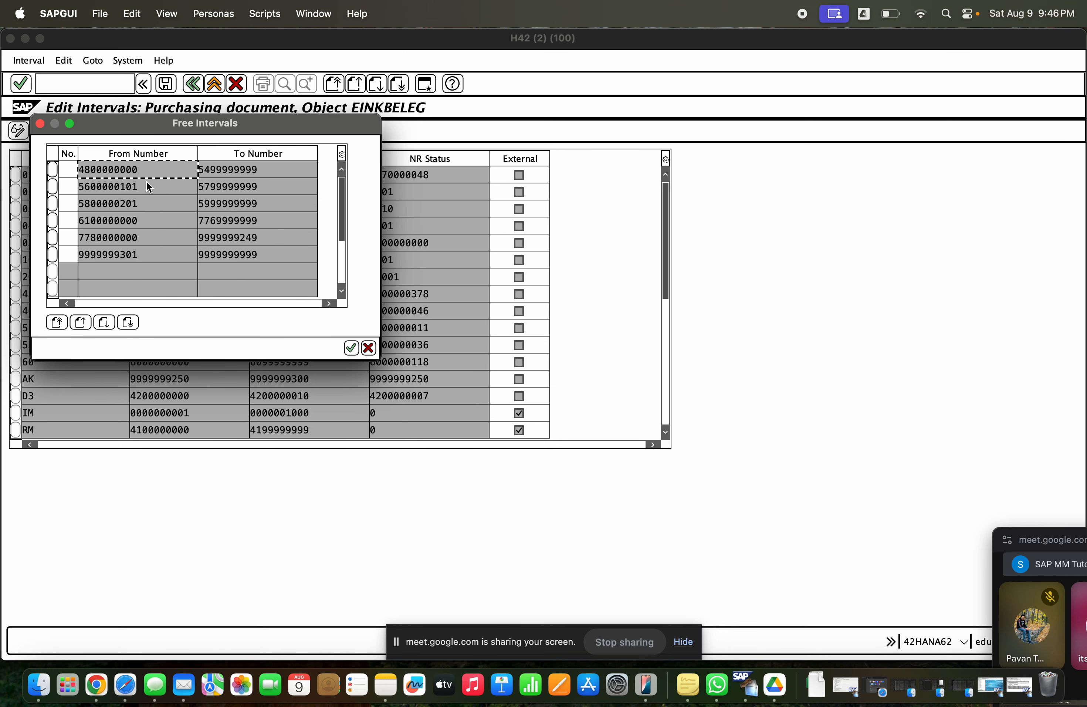
click(54, 170)
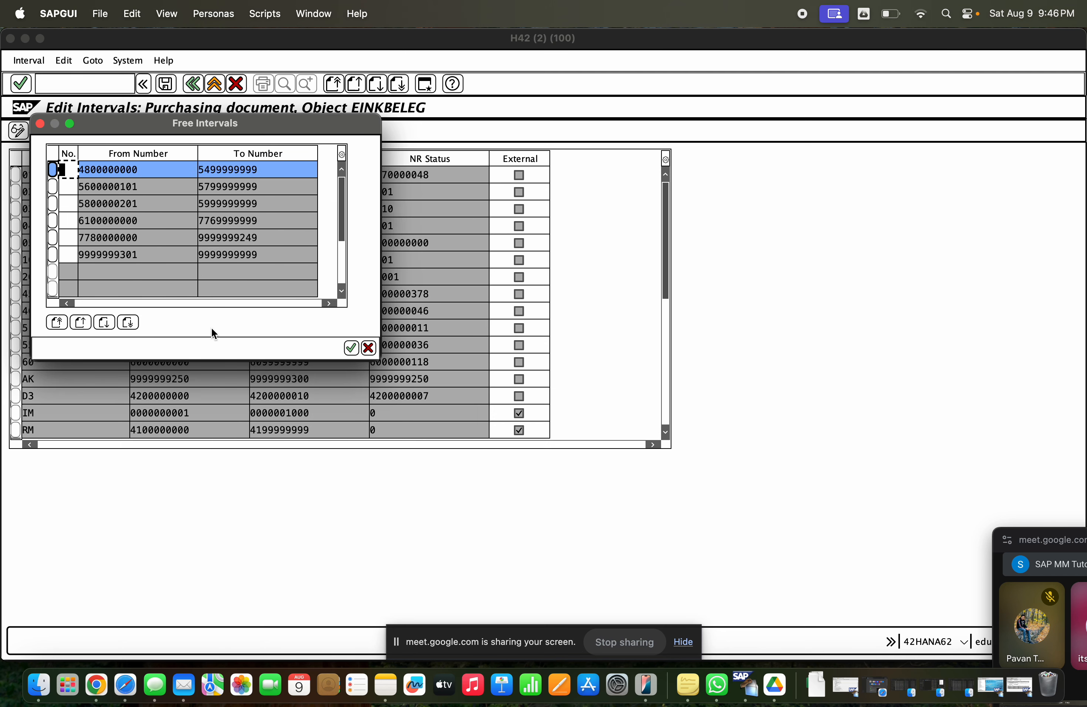
click(350, 348)
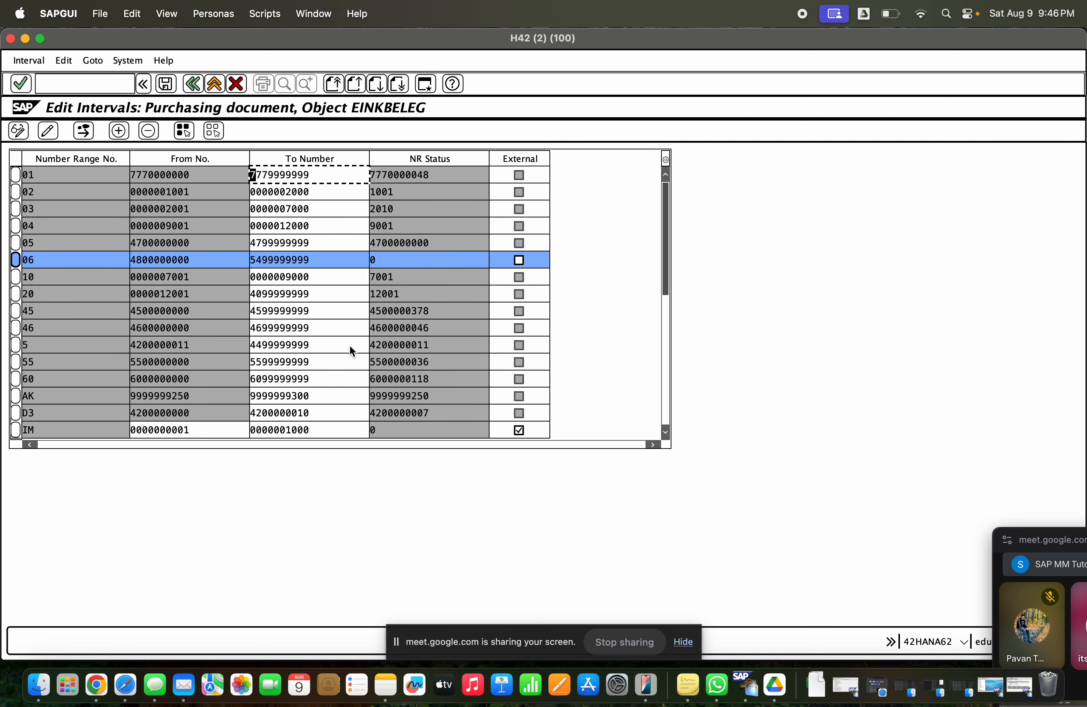
drag(211, 262, 124, 262)
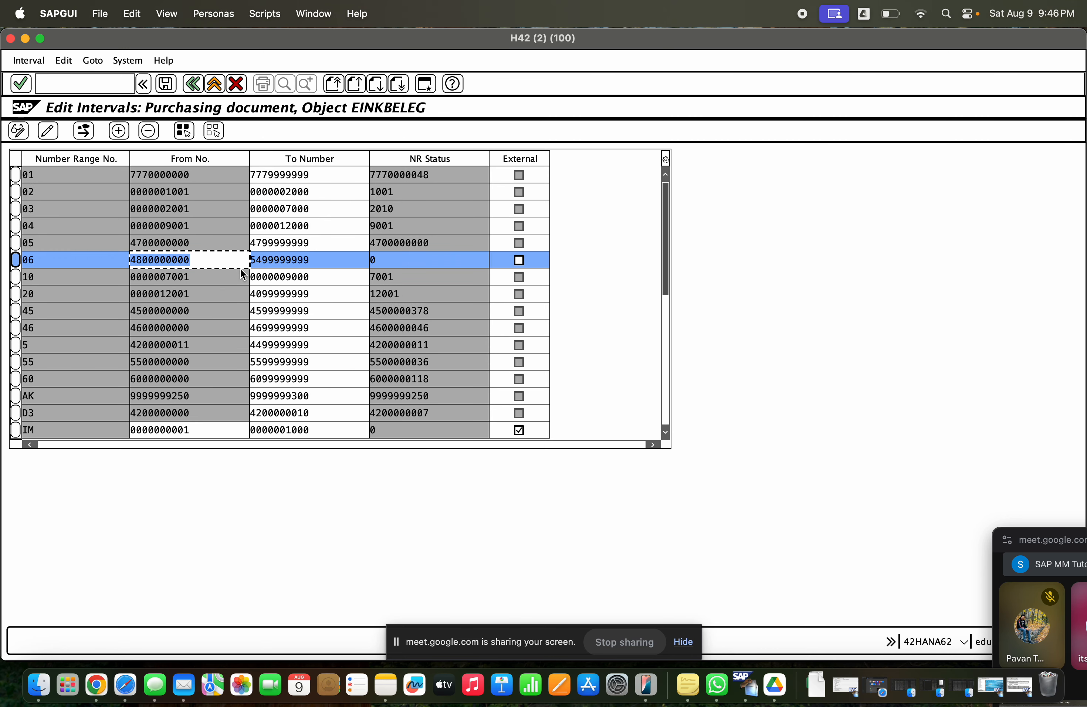
drag(302, 260, 255, 252)
key(super+v)
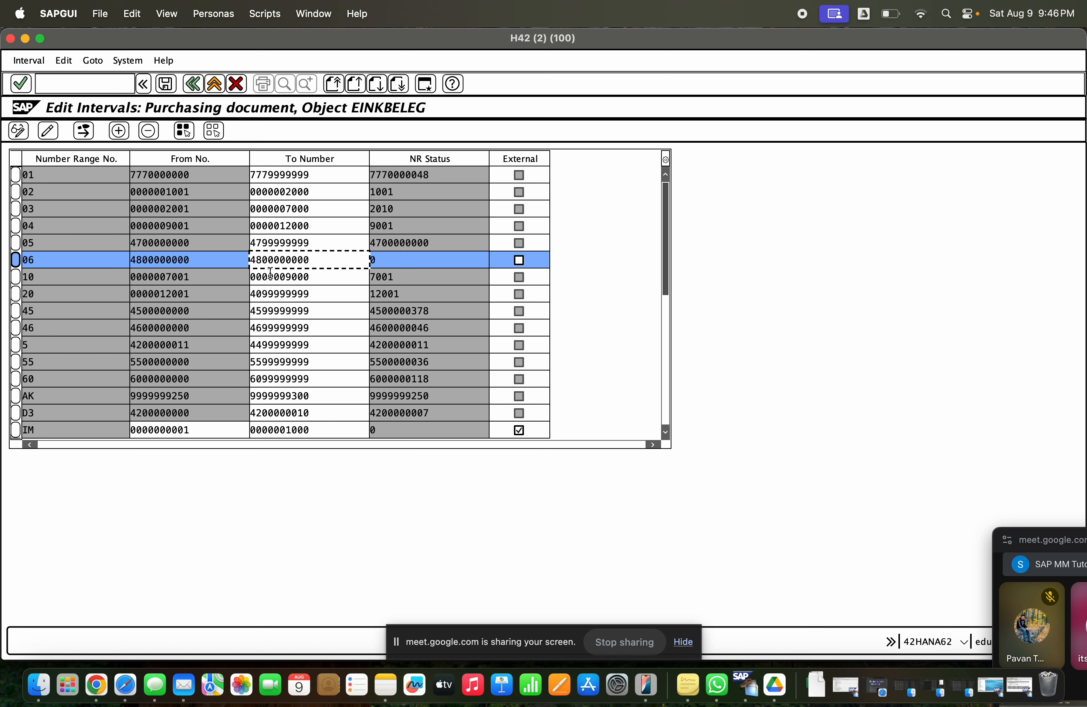
text(99999999)
key(Return)
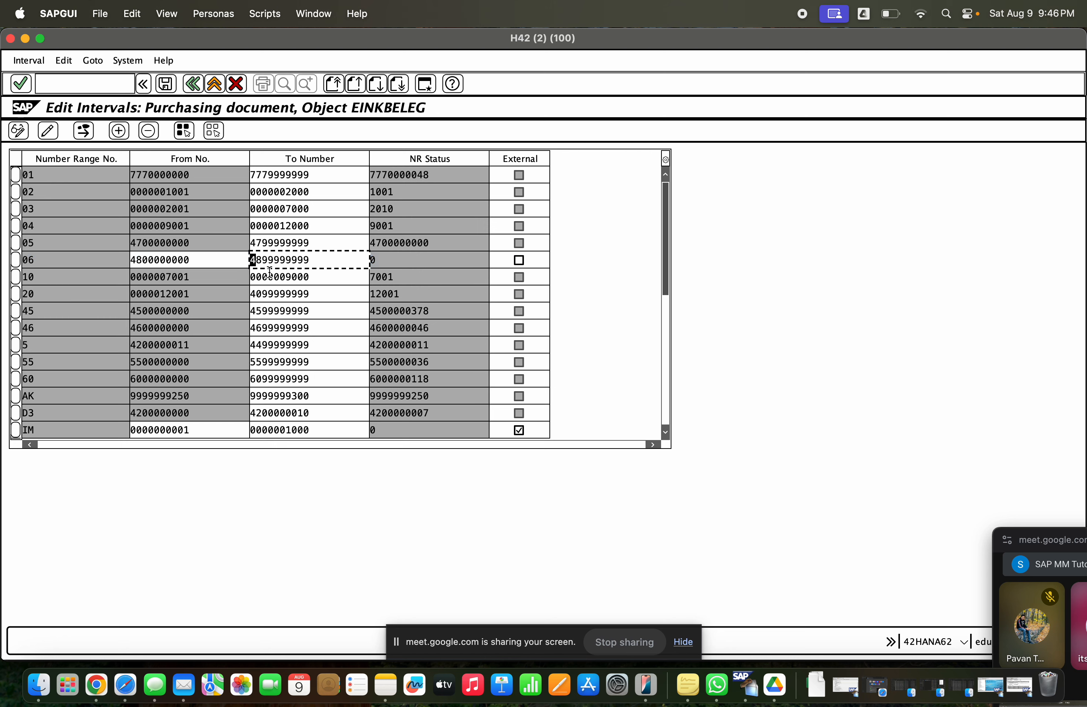
click(171, 91)
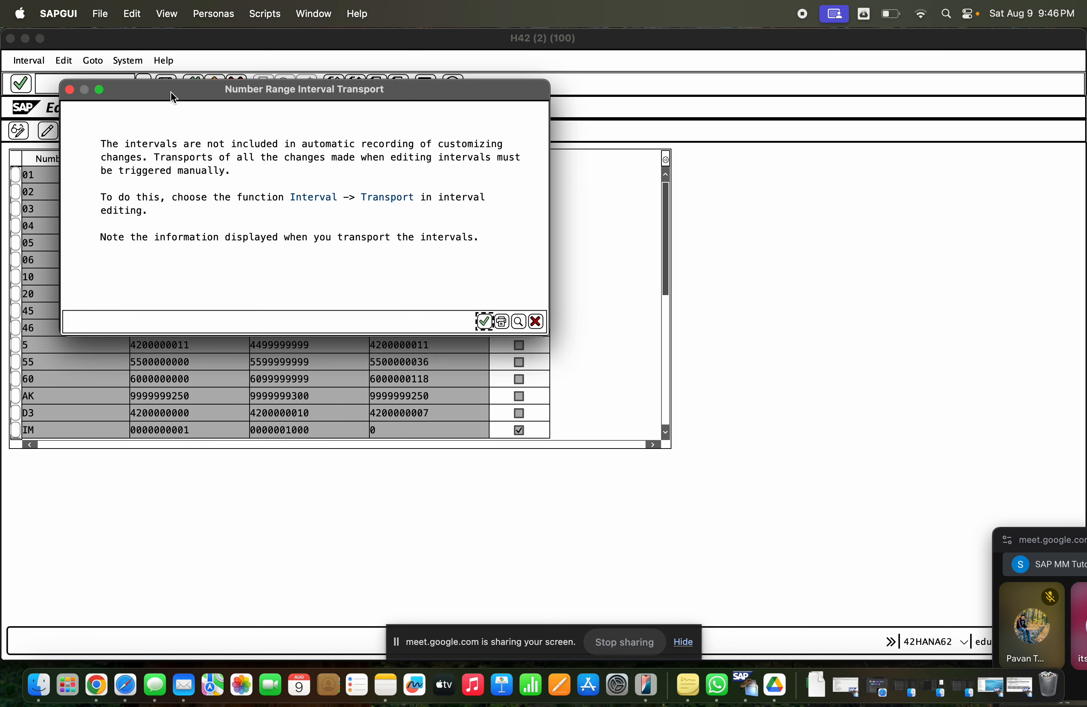
click(484, 322)
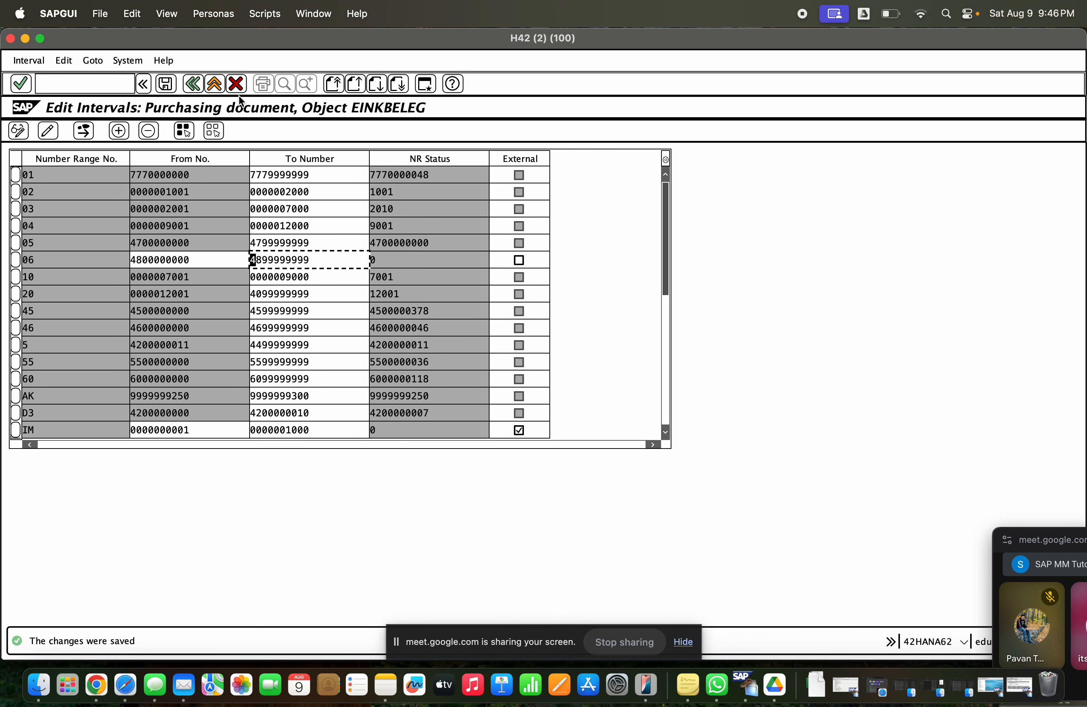
click(193, 84)
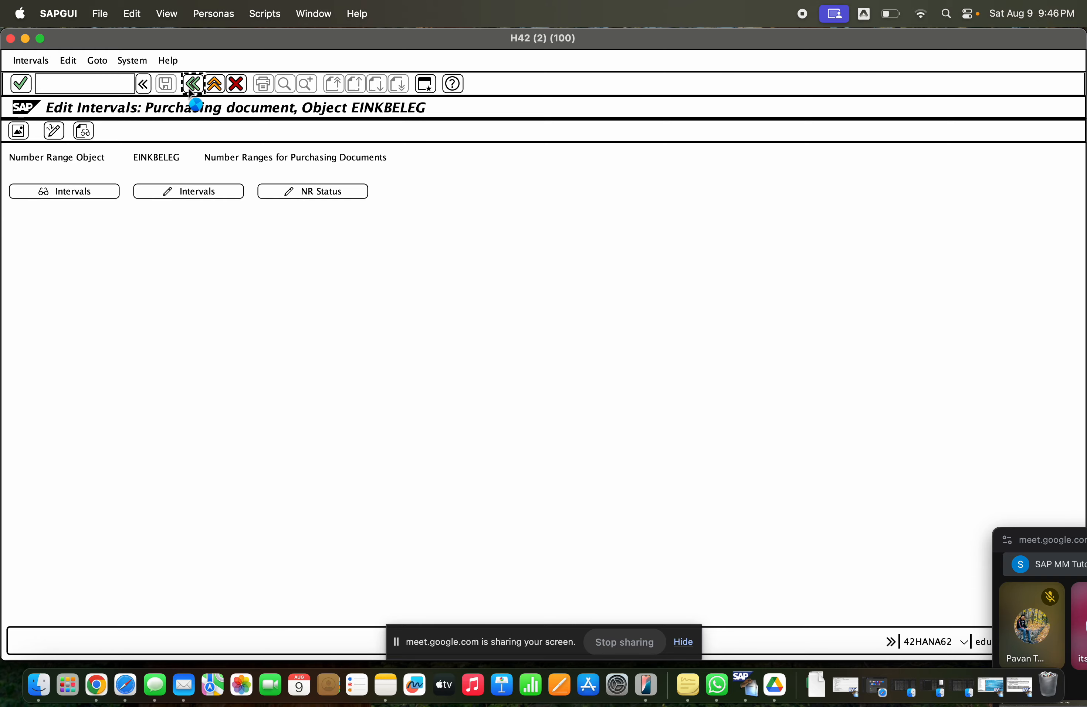
- Open the purchase order document types for editing and position the list at entry ZIM
click(97, 290)
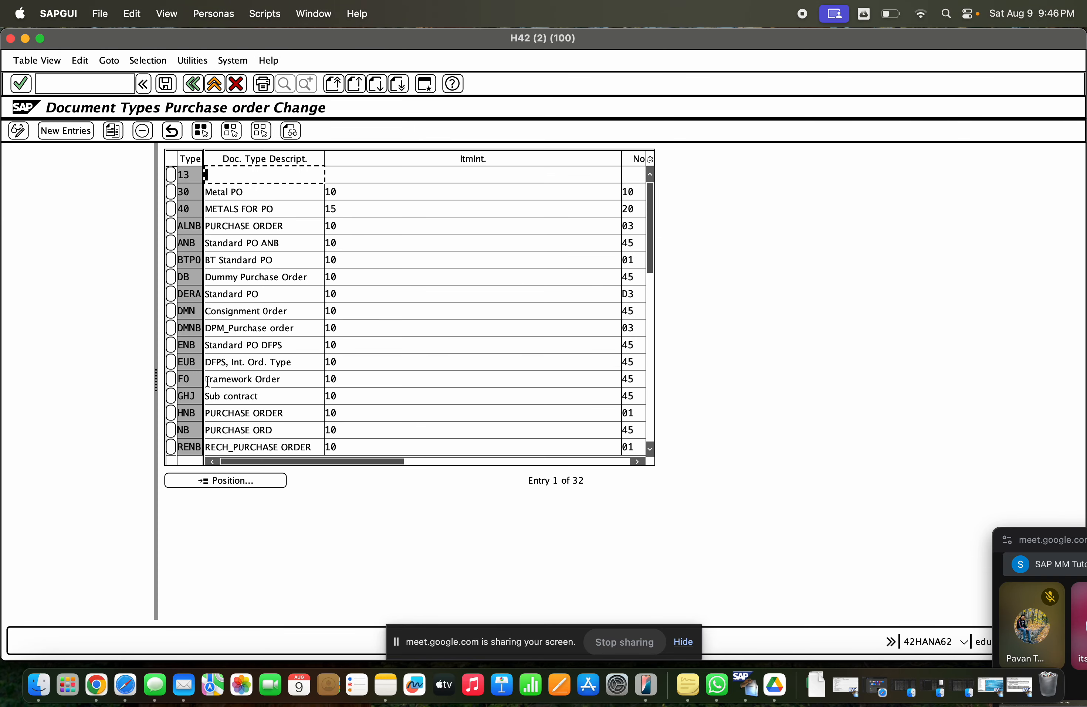
click(264, 477)
text(znb)
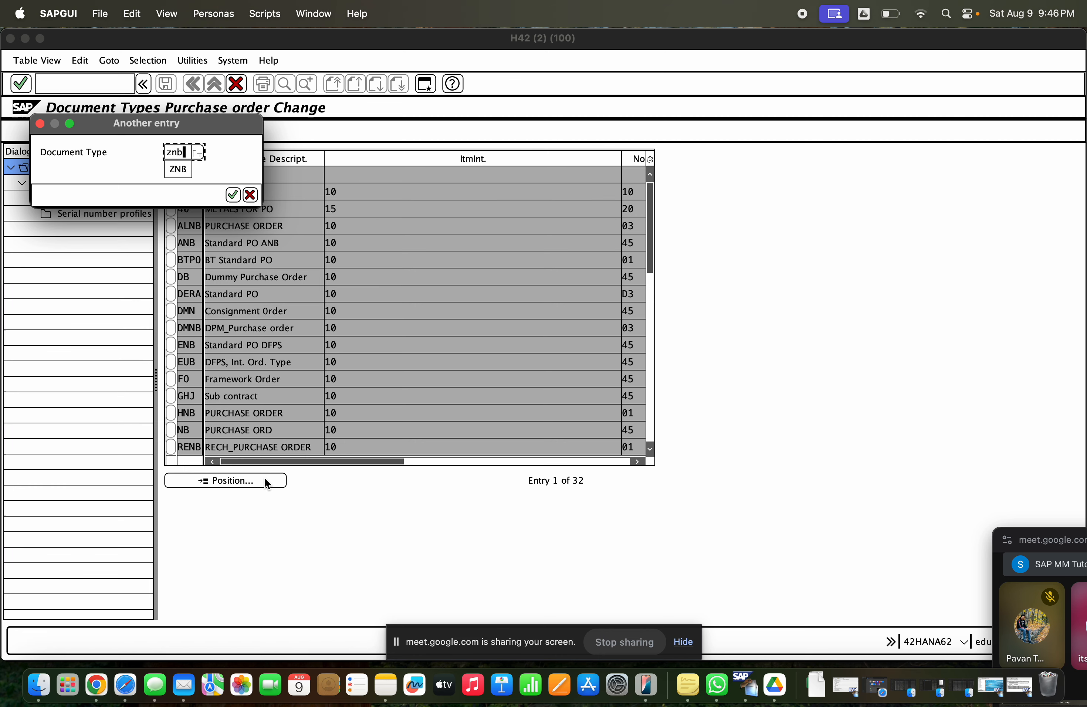
key(Return)
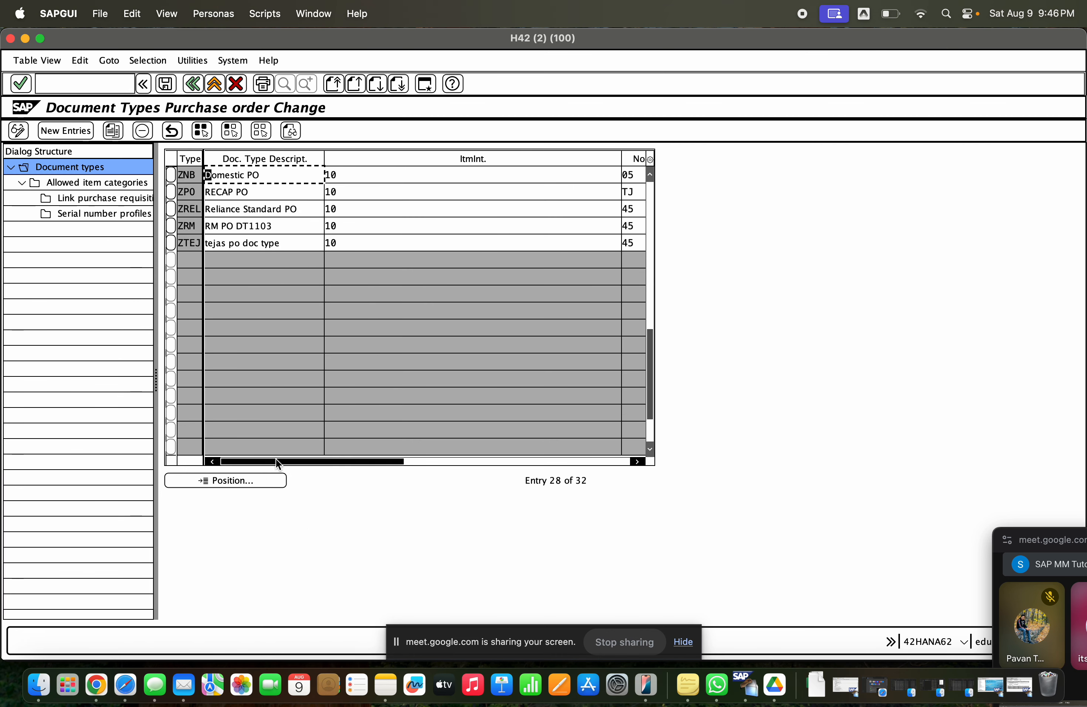
click(229, 484)
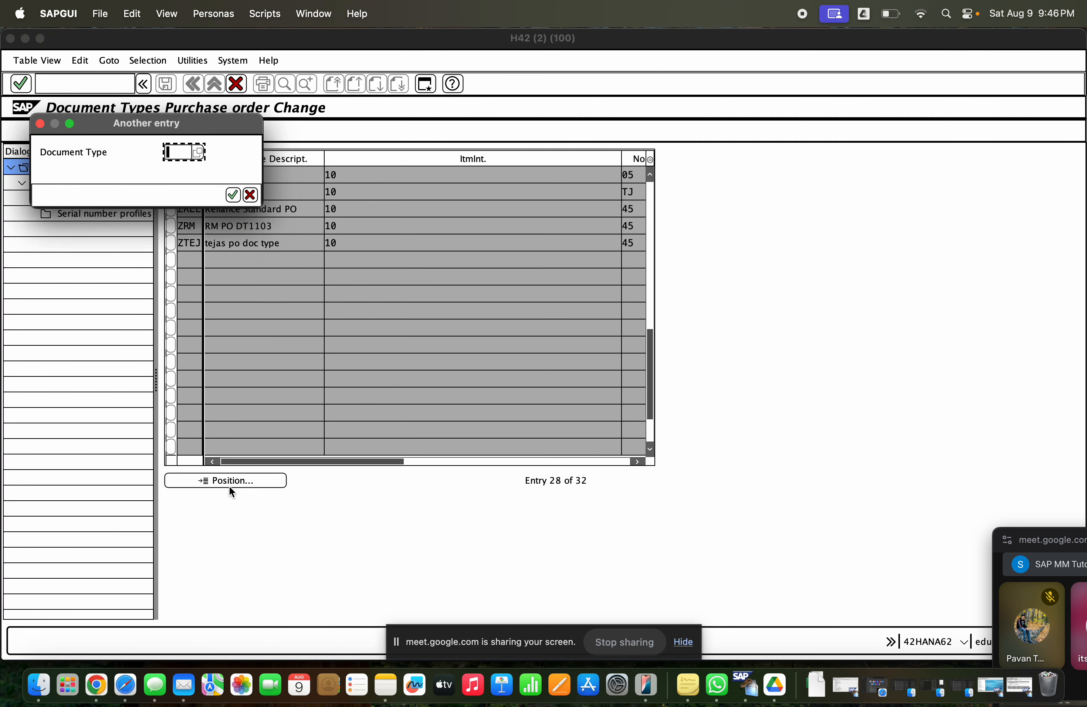
text(im)
key(Return)
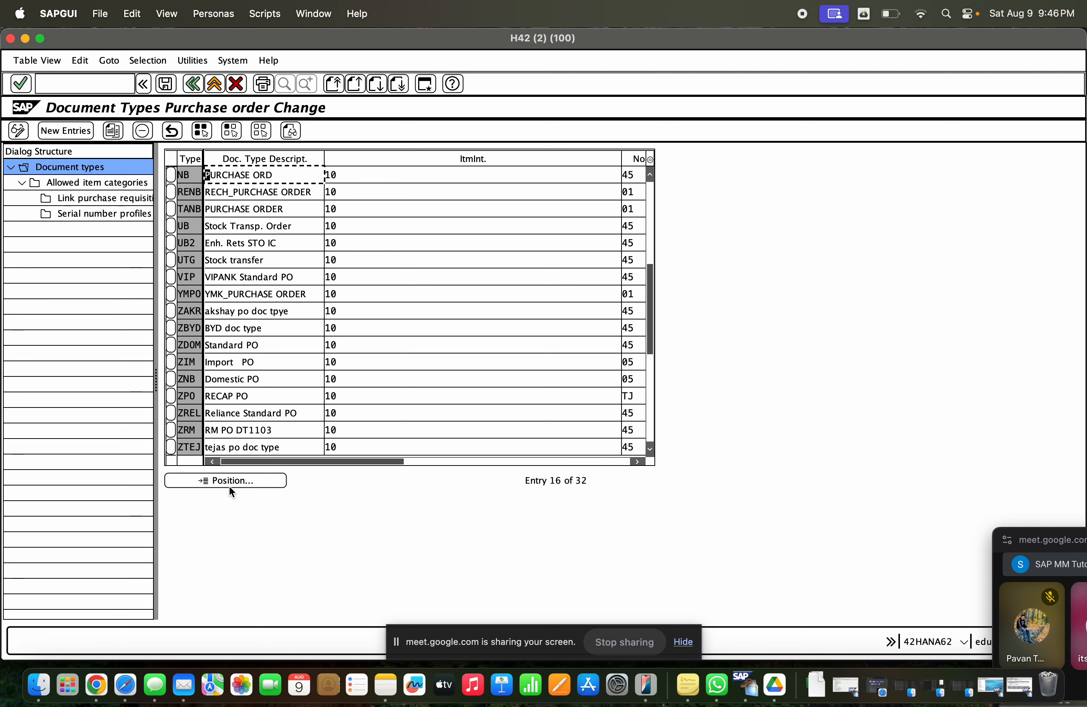
click(229, 485)
text(zim)
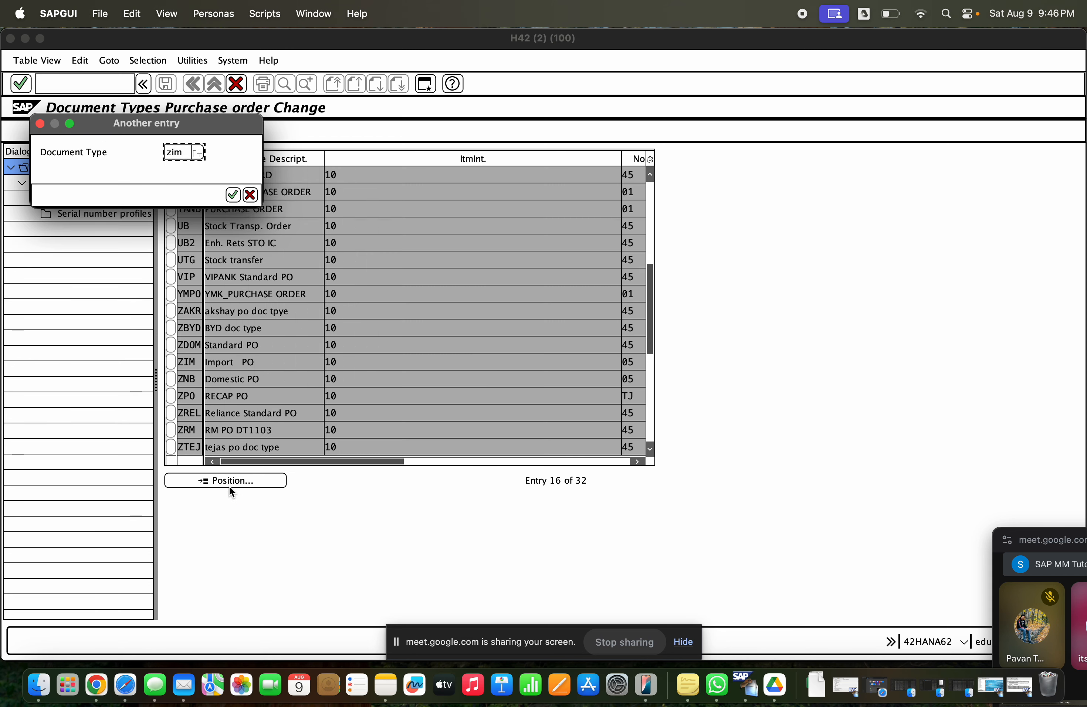
key(Return)
- Assign internal number range 06 to document type ZIM and save it under the proposed customizing request
click(280, 177)
key(Tab)
key(Tab)
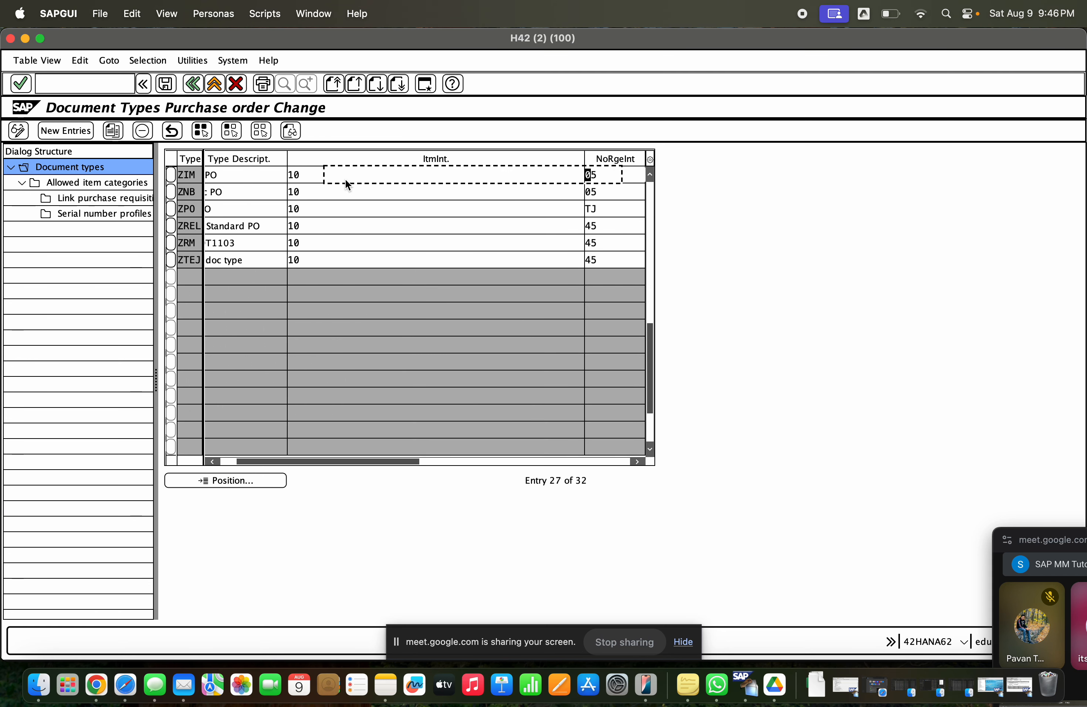
text(06)
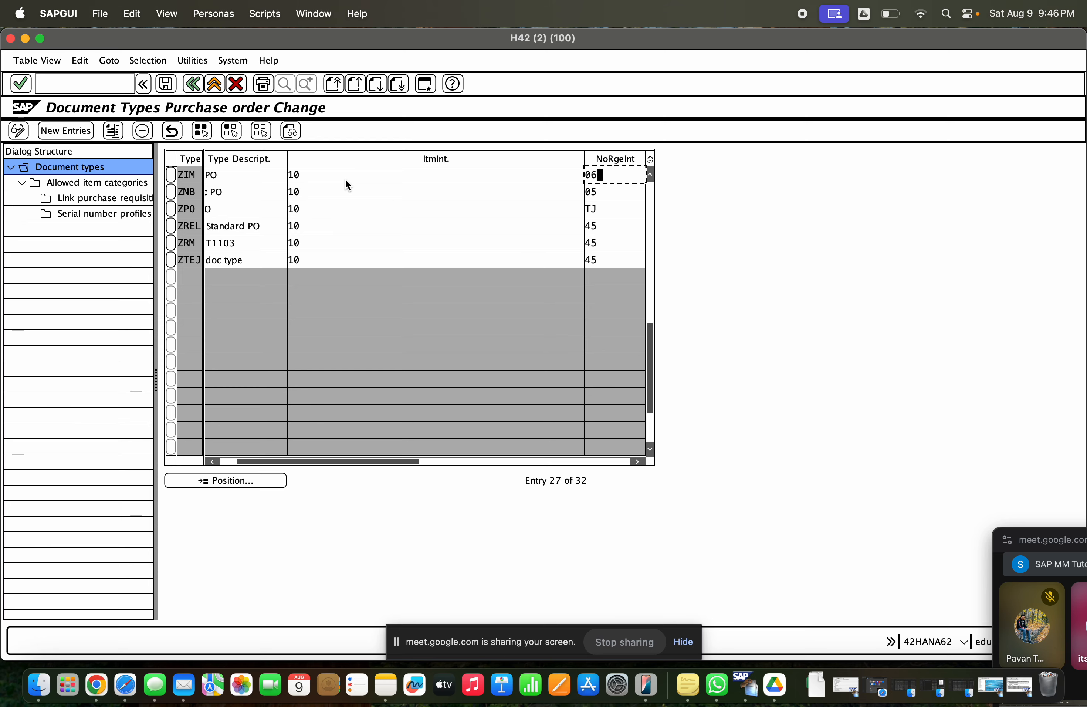
click(167, 84)
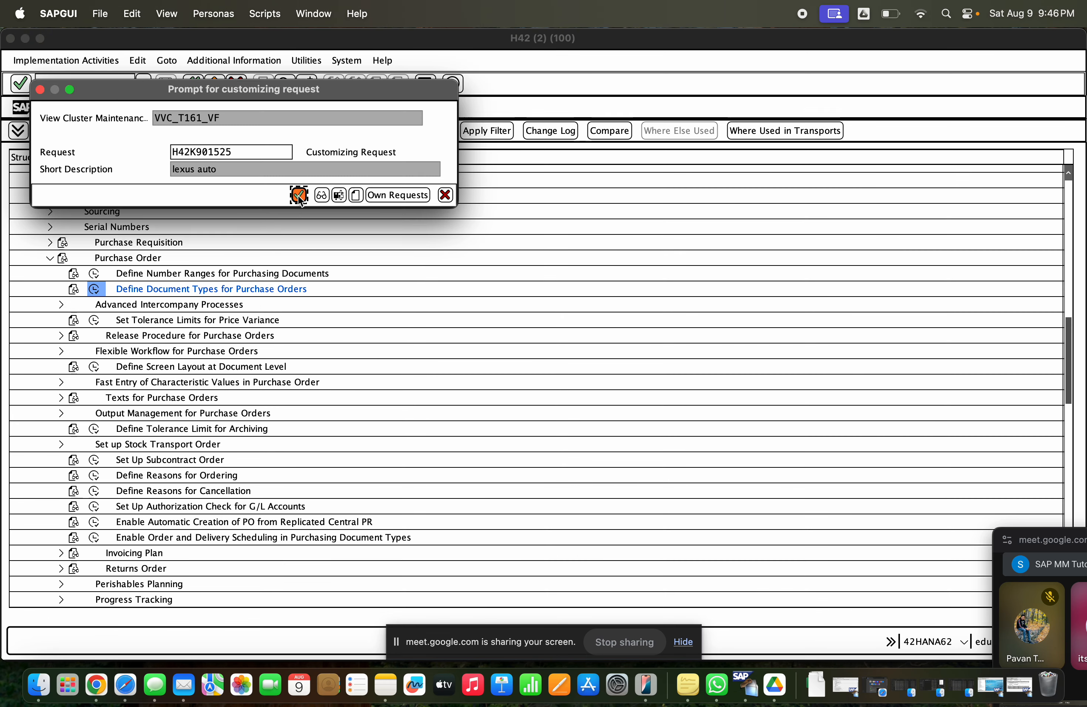
click(298, 197)
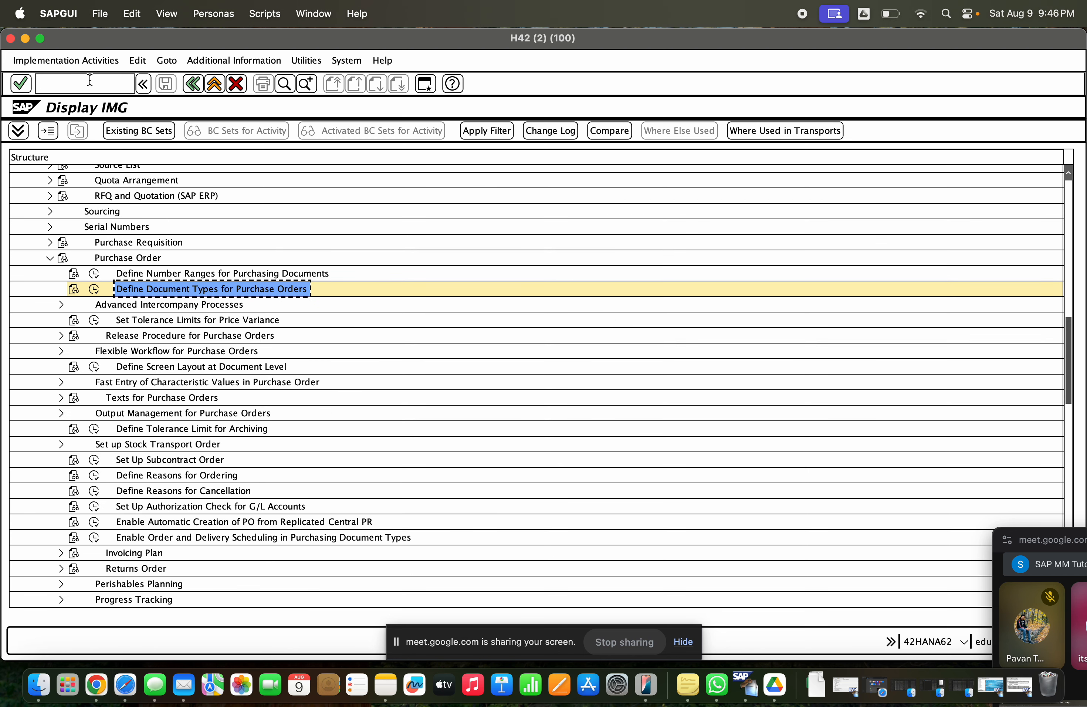
- Start a new purchase order with transaction ME21N and choose document type ZIM Import PO
text(/nme21n)
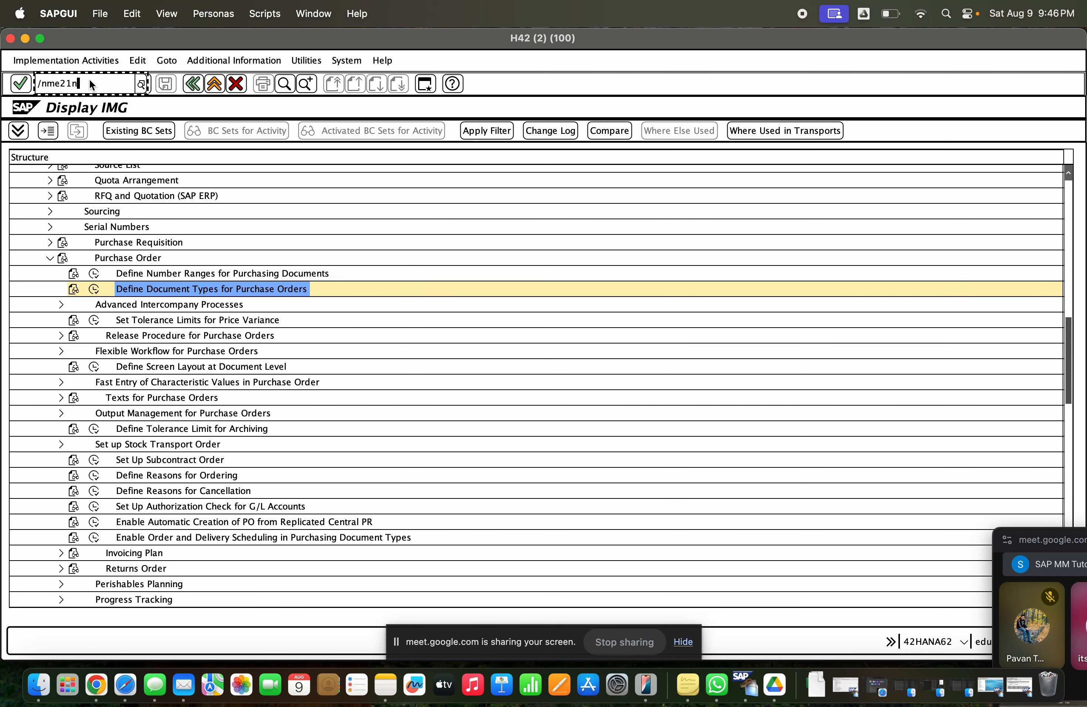
key(Return)
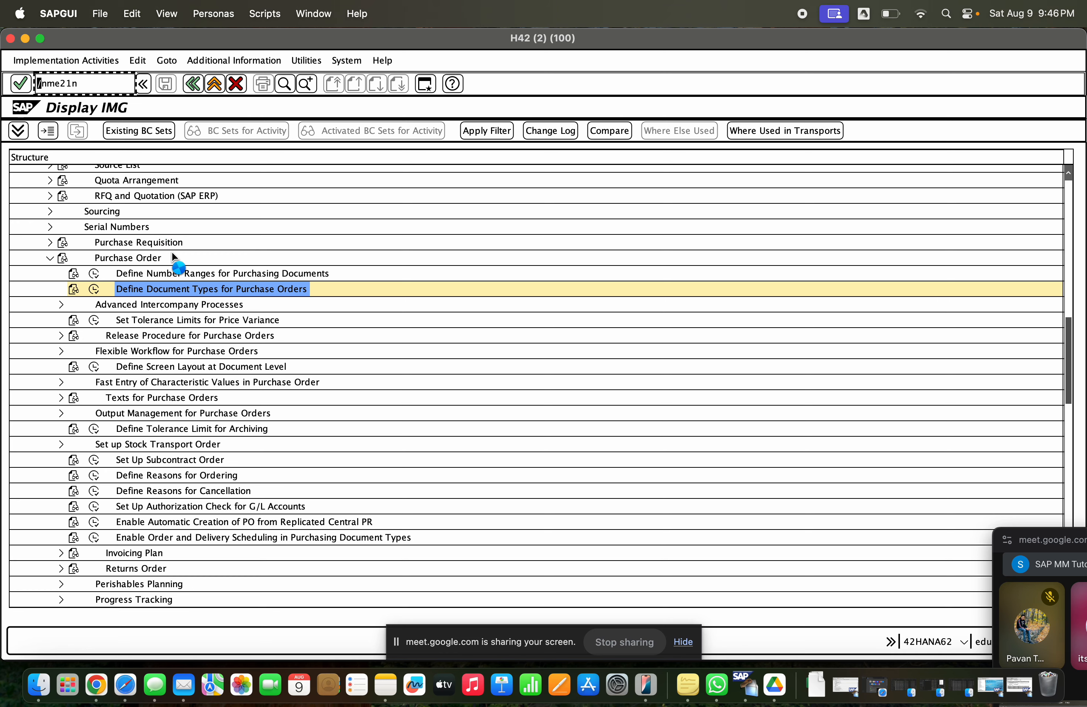
click(89, 158)
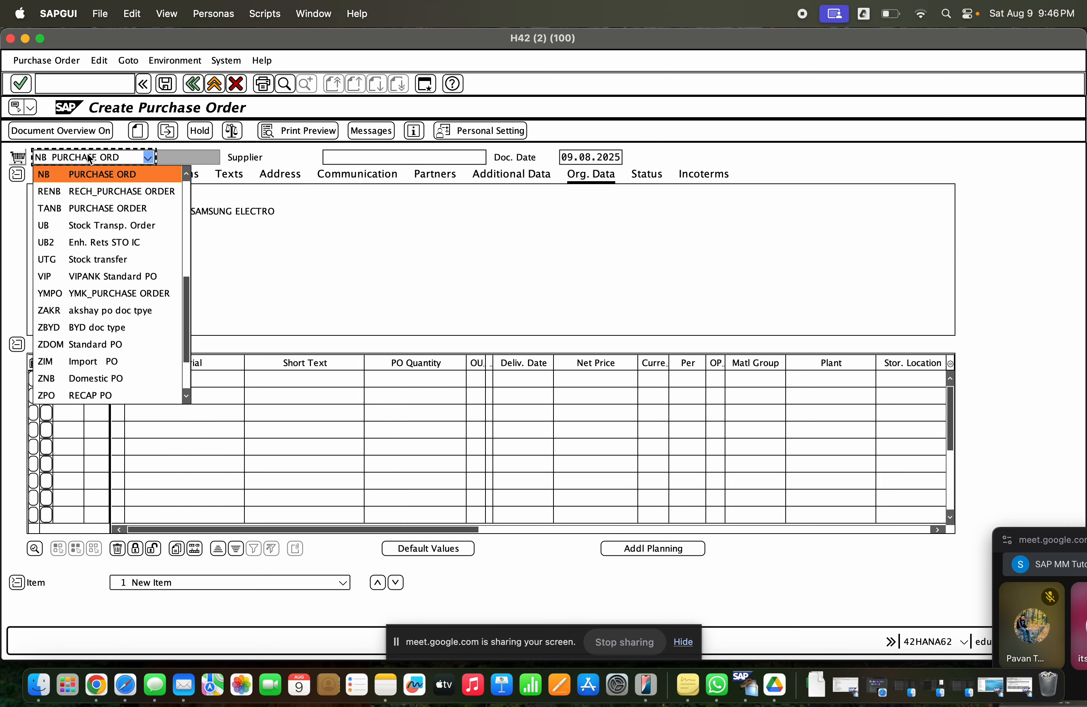
key(z)
key(Down)
key(Down)
key(Down)
key(Return)
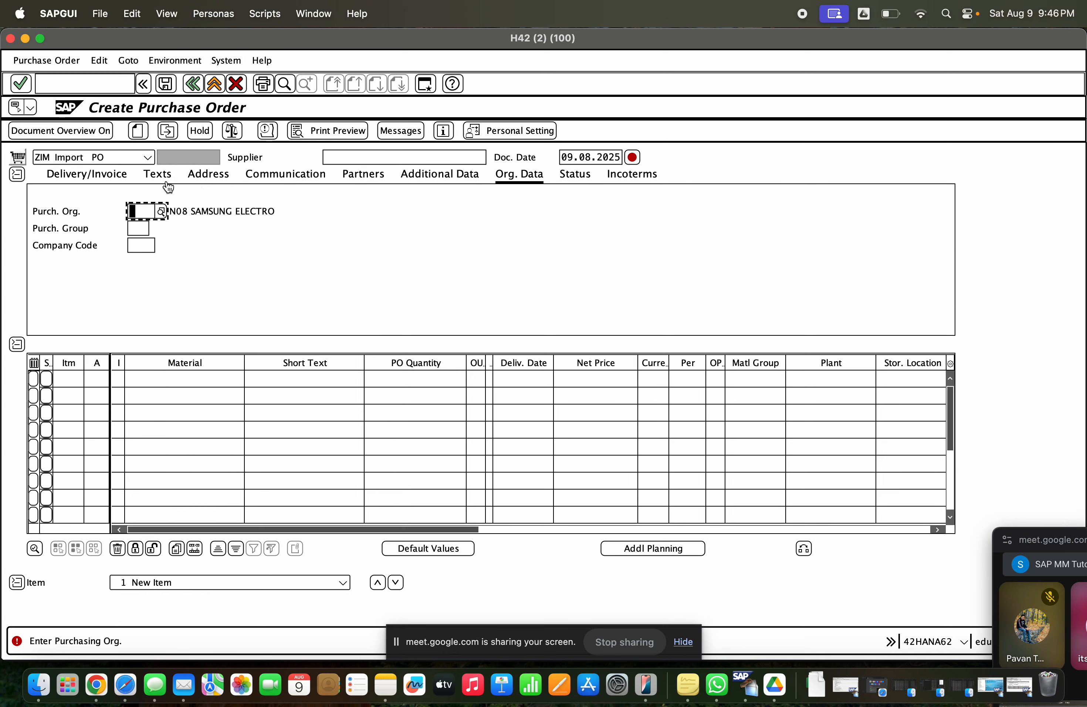
- Fill the order header with the most recently used supplier, purchasing organization GCEM, purchasing group 001 and company code GCE
click(339, 162)
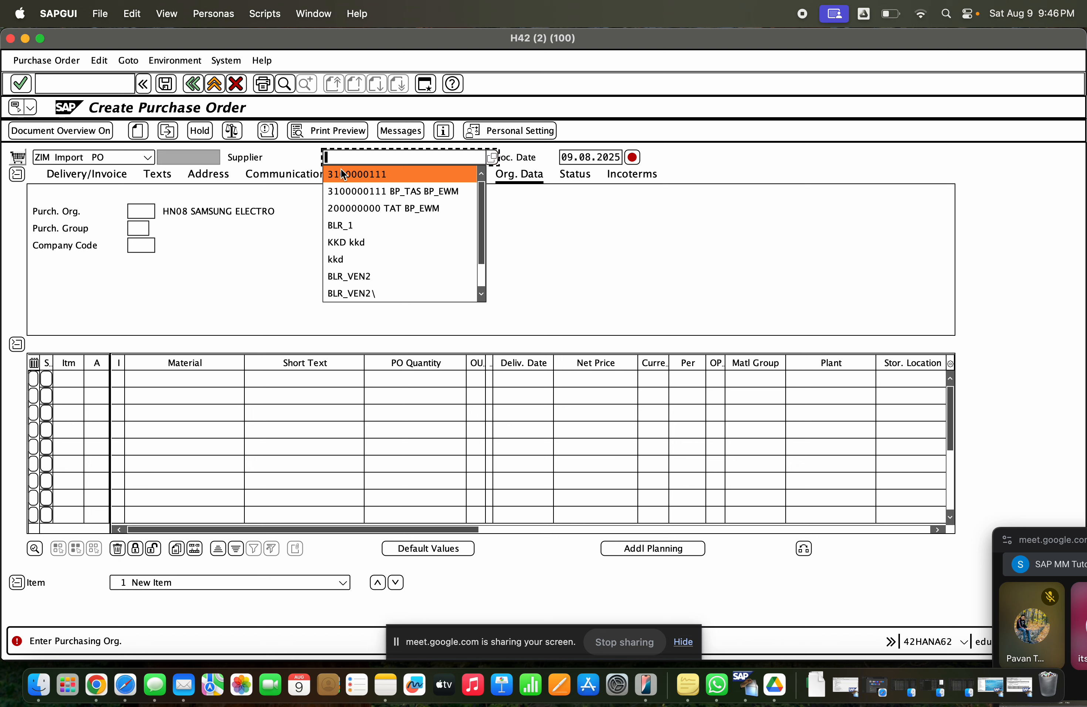
click(341, 173)
click(146, 211)
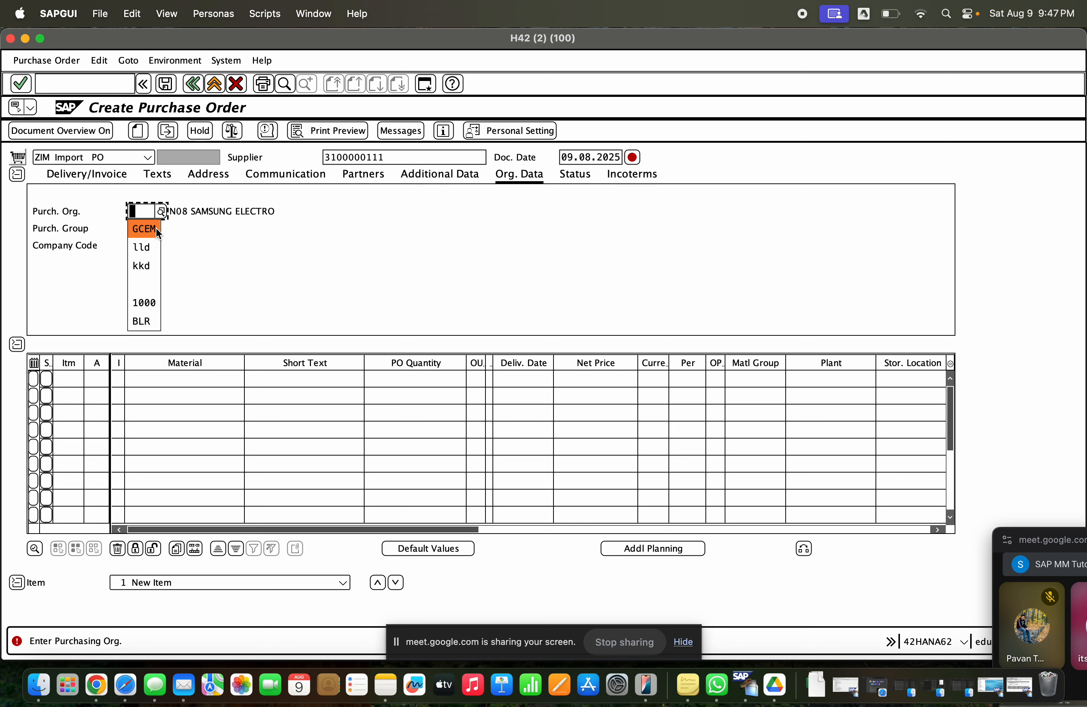
click(156, 232)
click(140, 228)
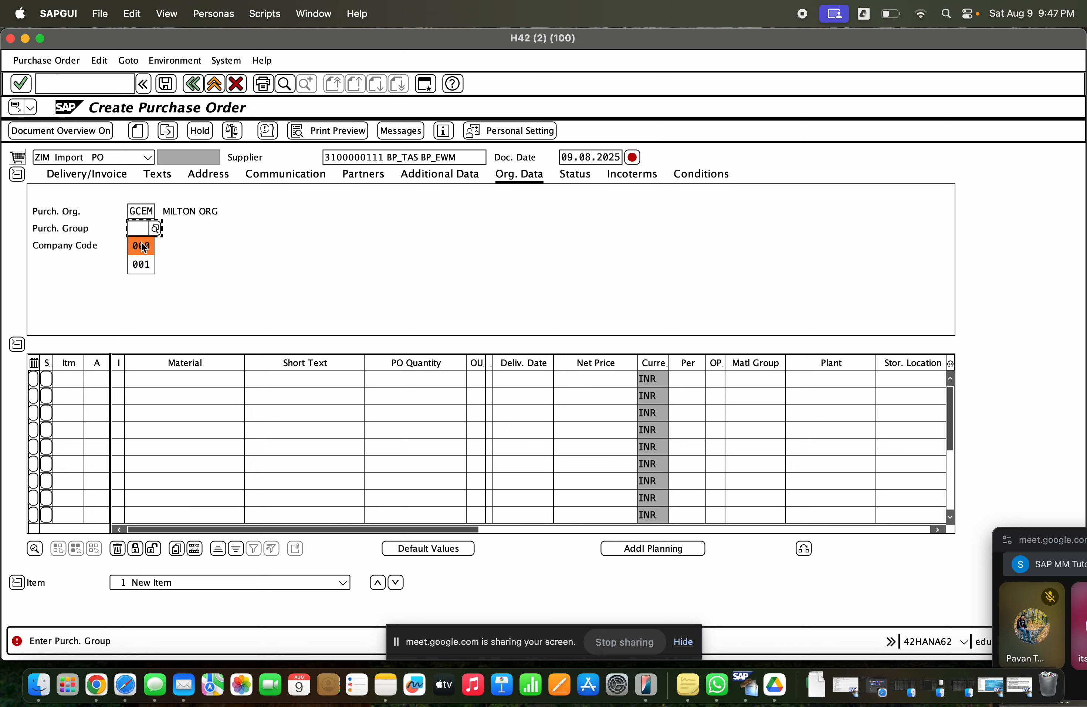
click(141, 265)
click(143, 246)
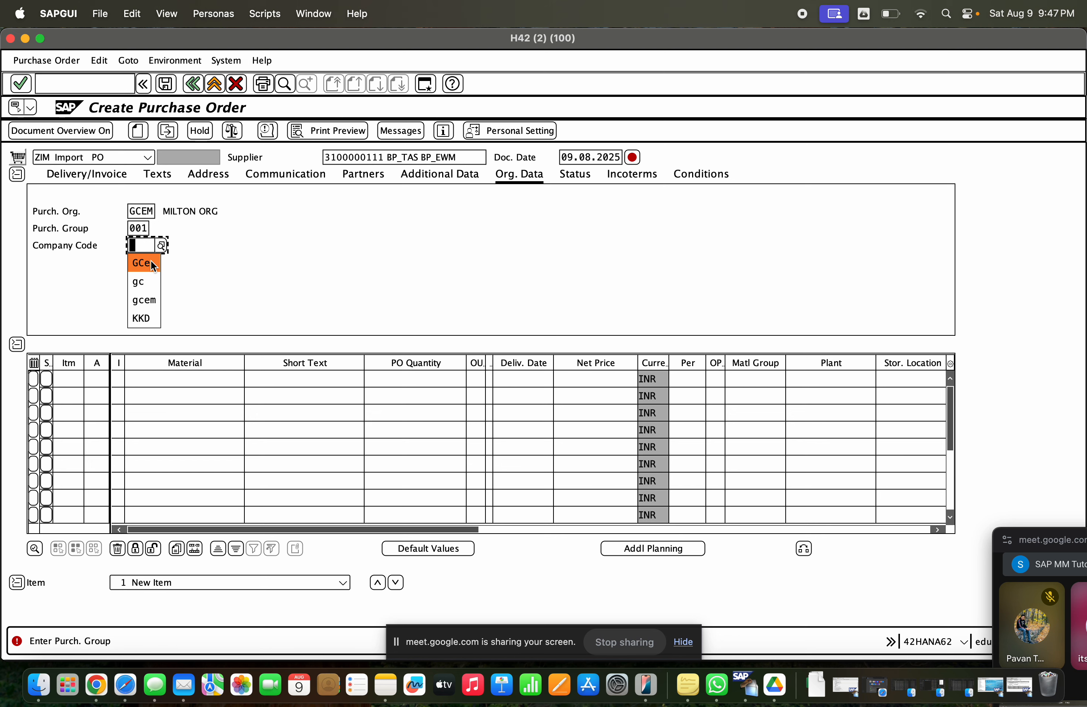
click(151, 266)
- Add an order item for material 1000542 with plant GCEM and a PO quantity of 1
click(181, 380)
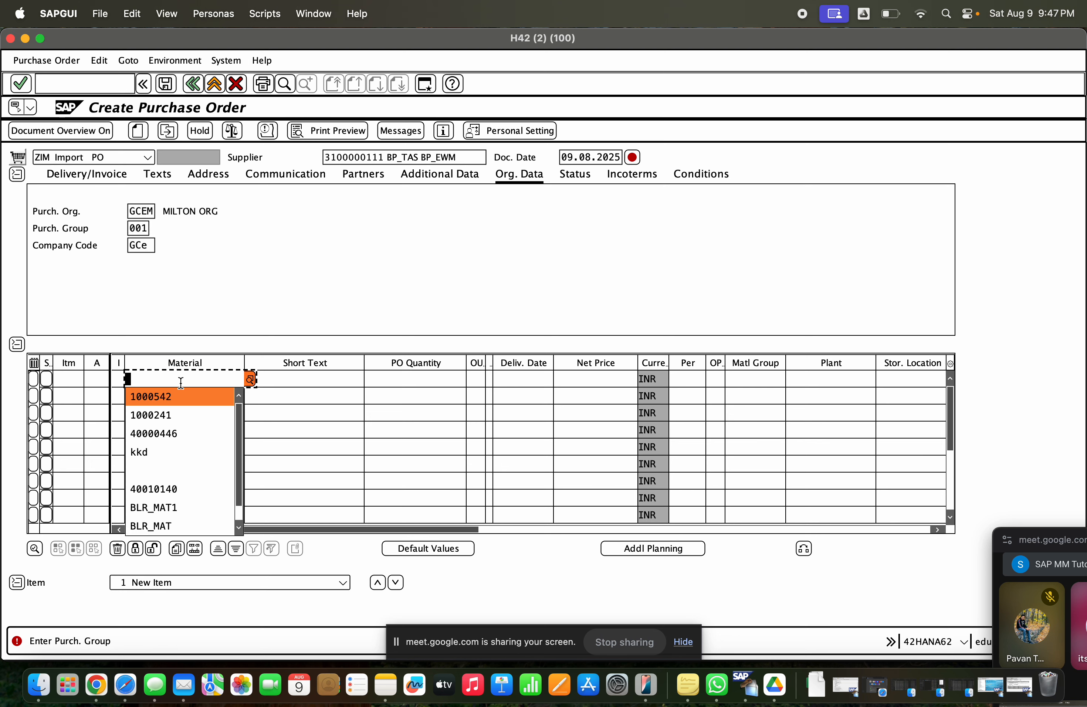
click(177, 395)
key(Return)
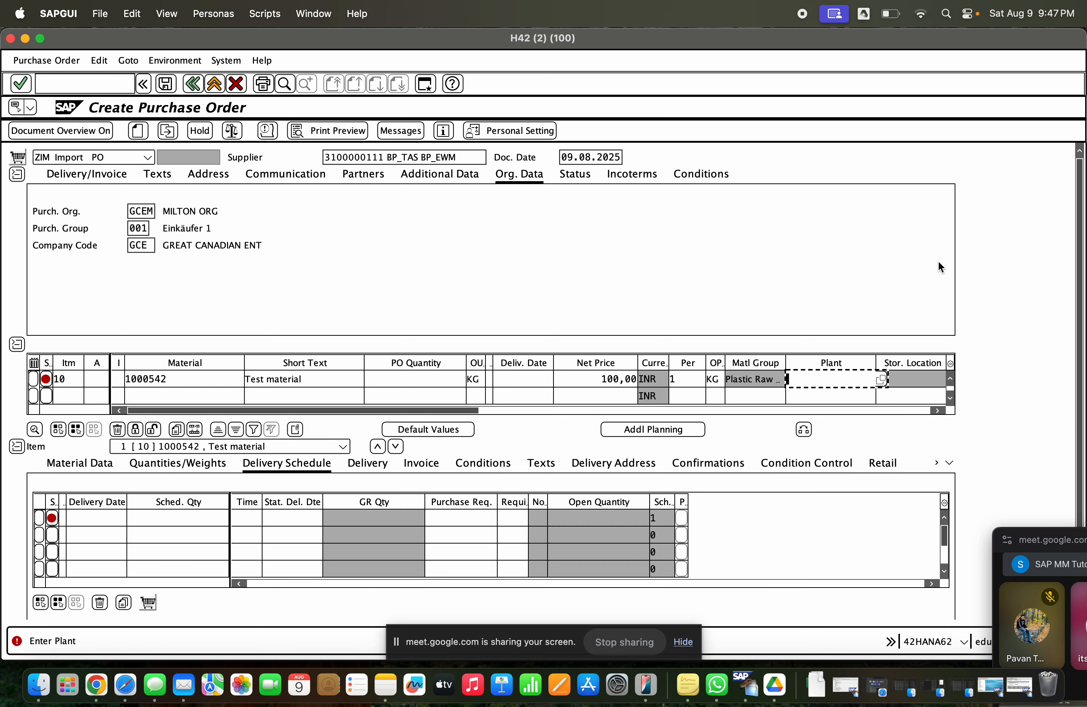
click(853, 379)
text(gcem)
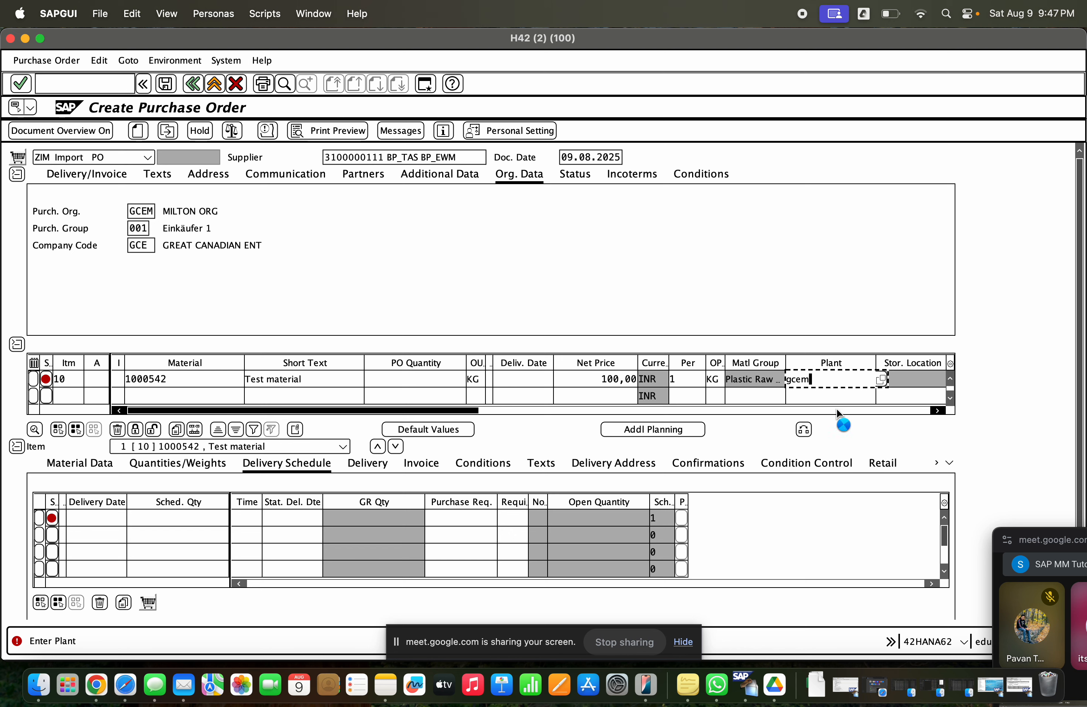
key(Return)
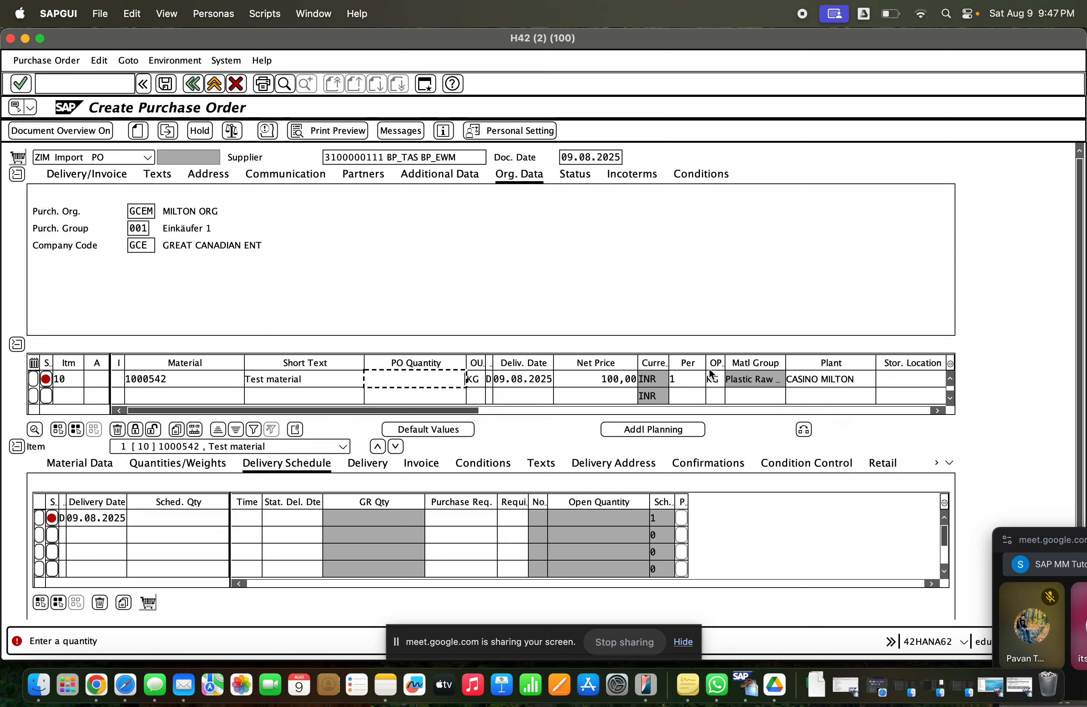
click(395, 379)
text(1)
key(Return)
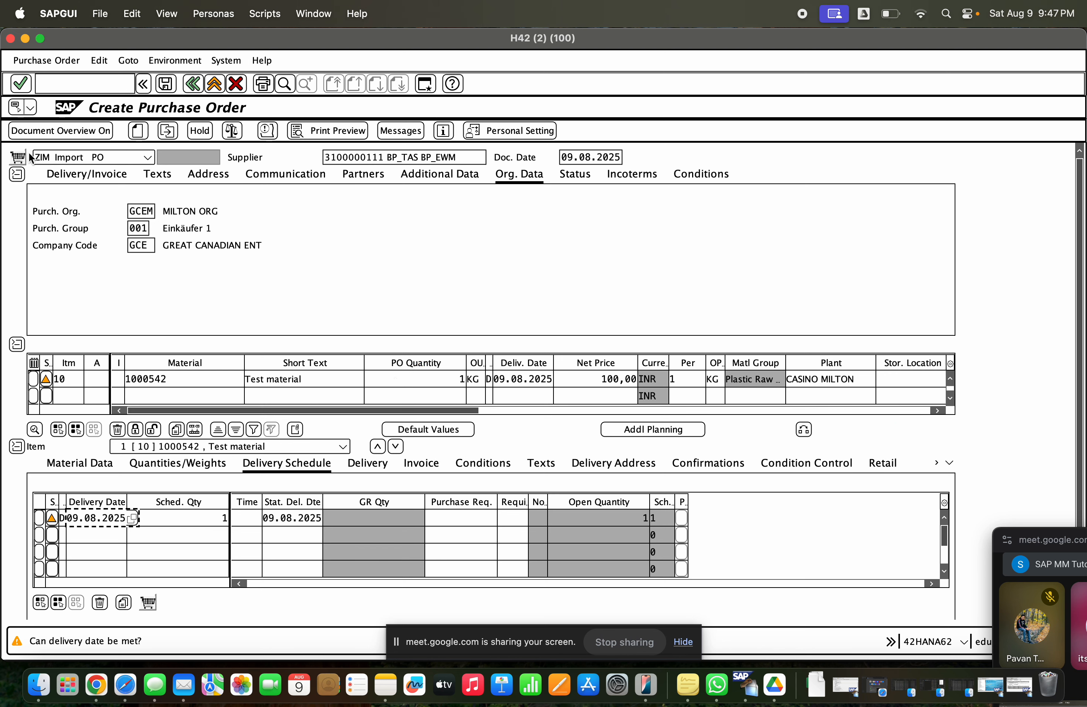
- Check the import purchase order, accept the messages, and save it
click(232, 131)
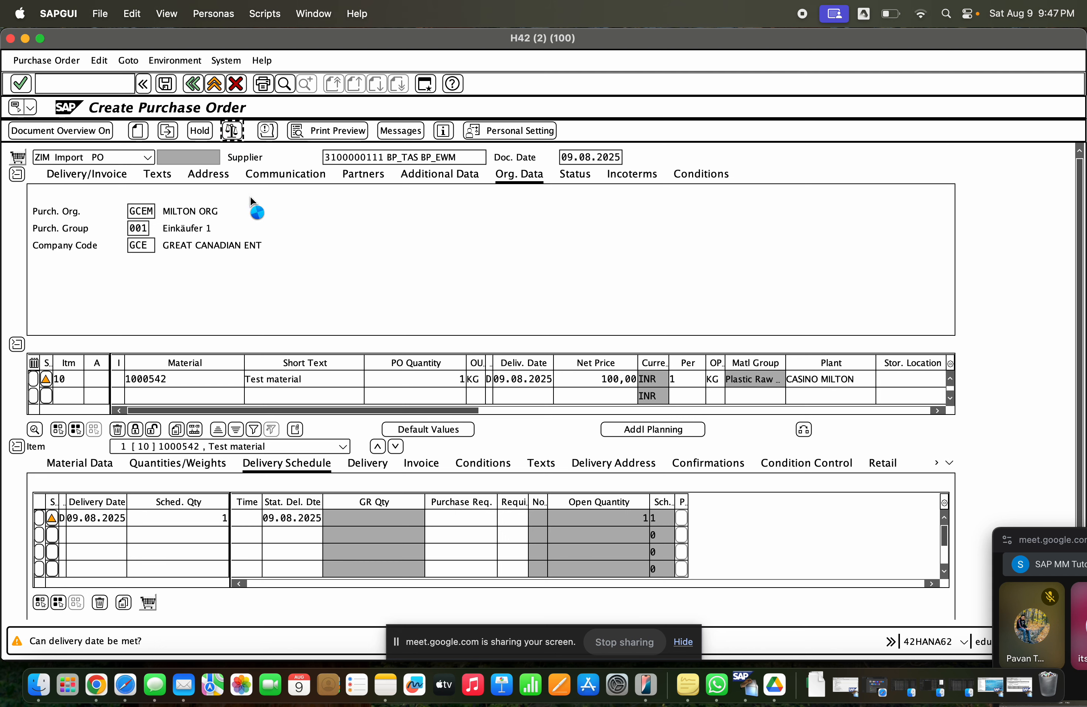
click(86, 287)
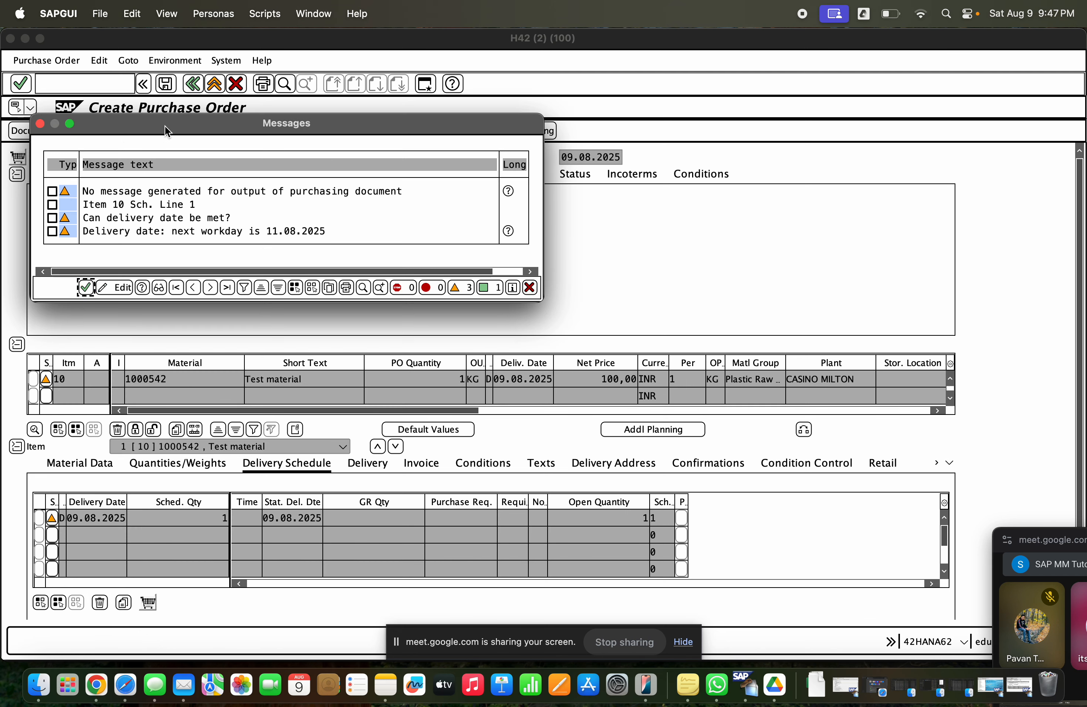
click(216, 236)
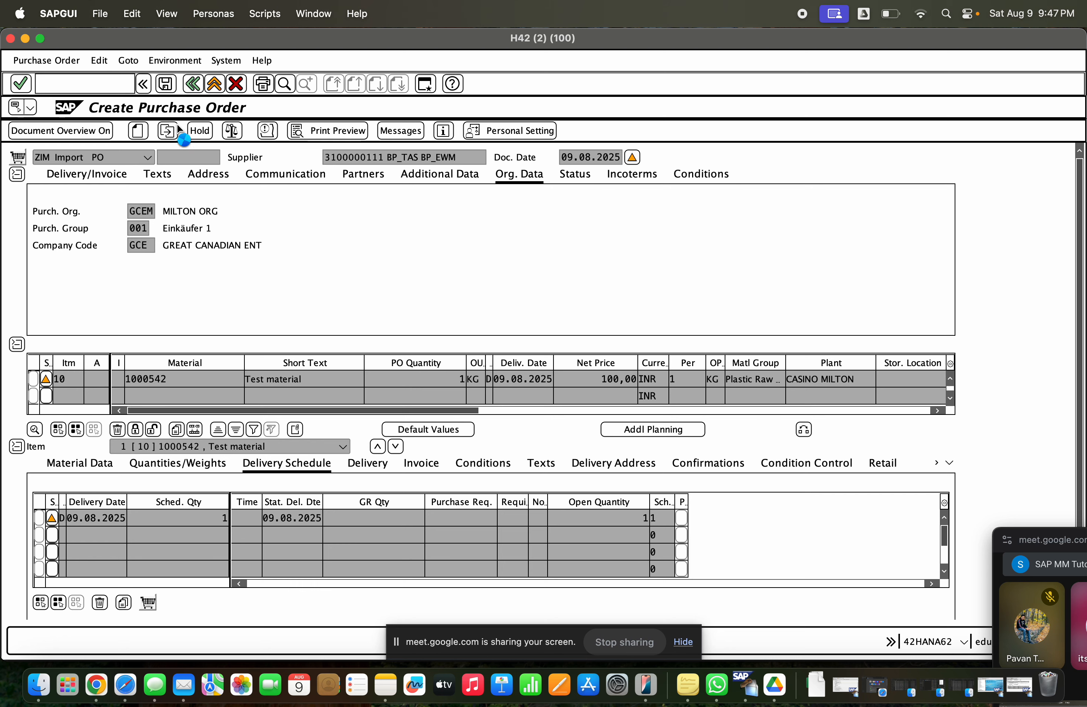
- Open the saved import purchase order and examine its order number and the available document types
click(168, 132)
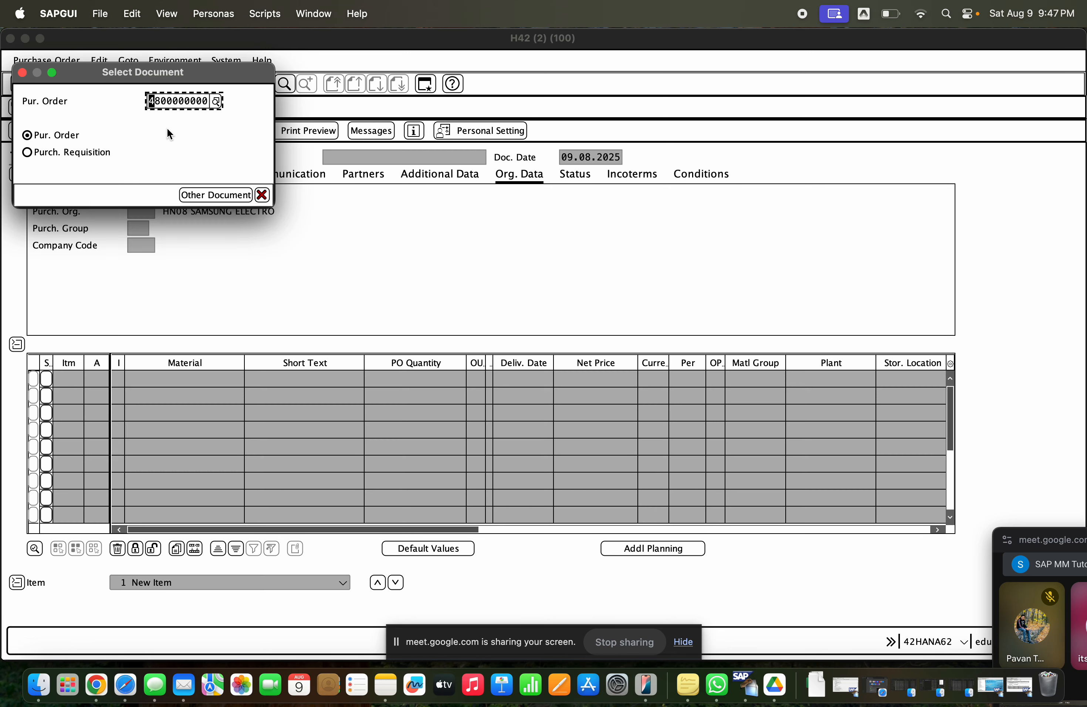
key(Return)
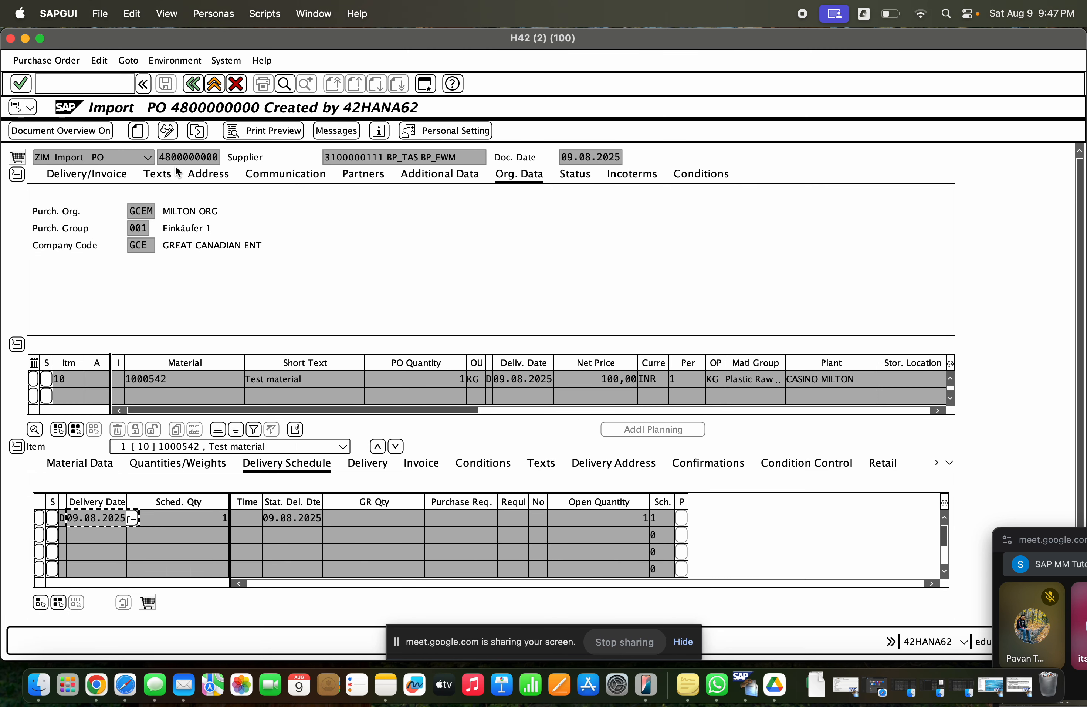
double_click(161, 157)
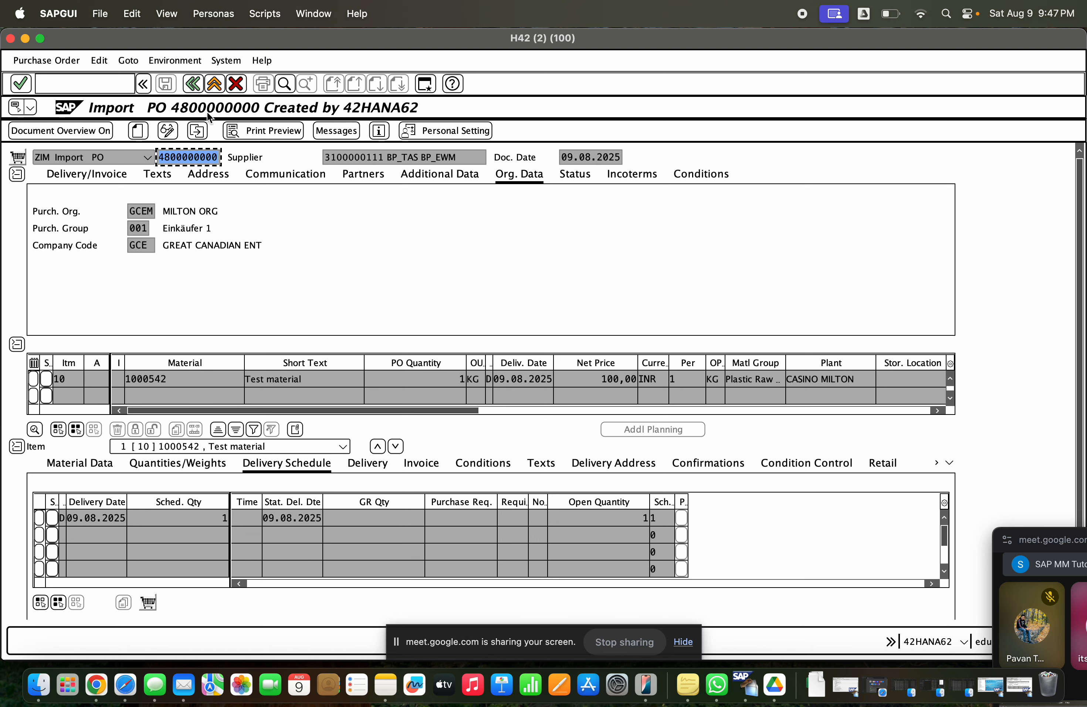
click(93, 158)
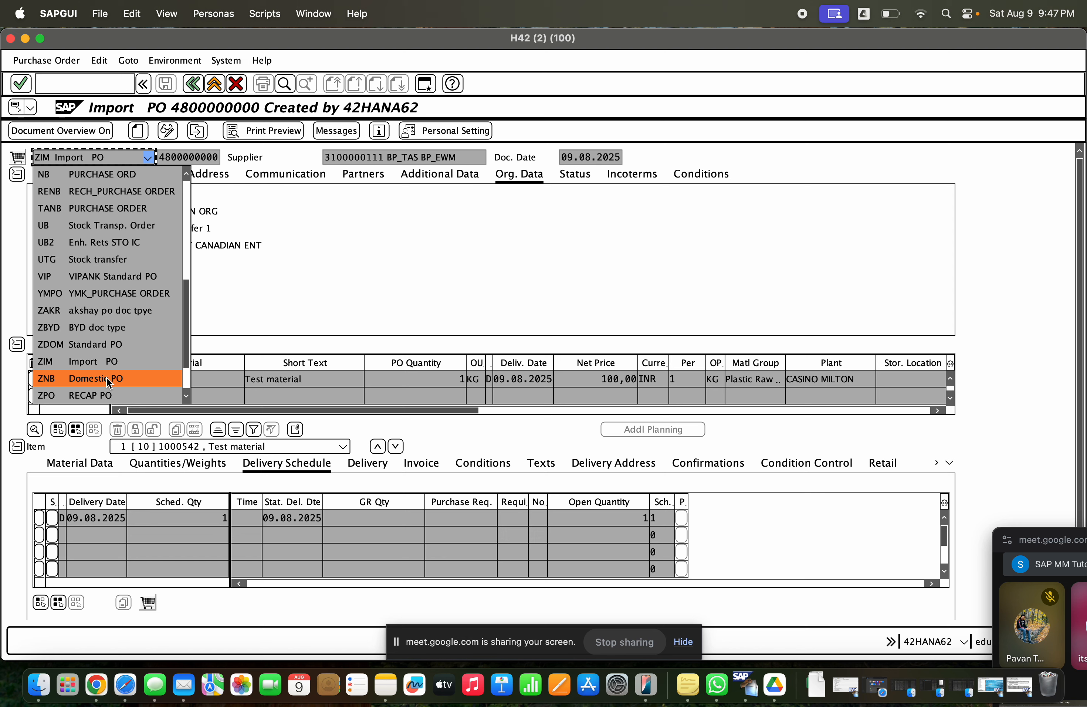
click(526, 219)
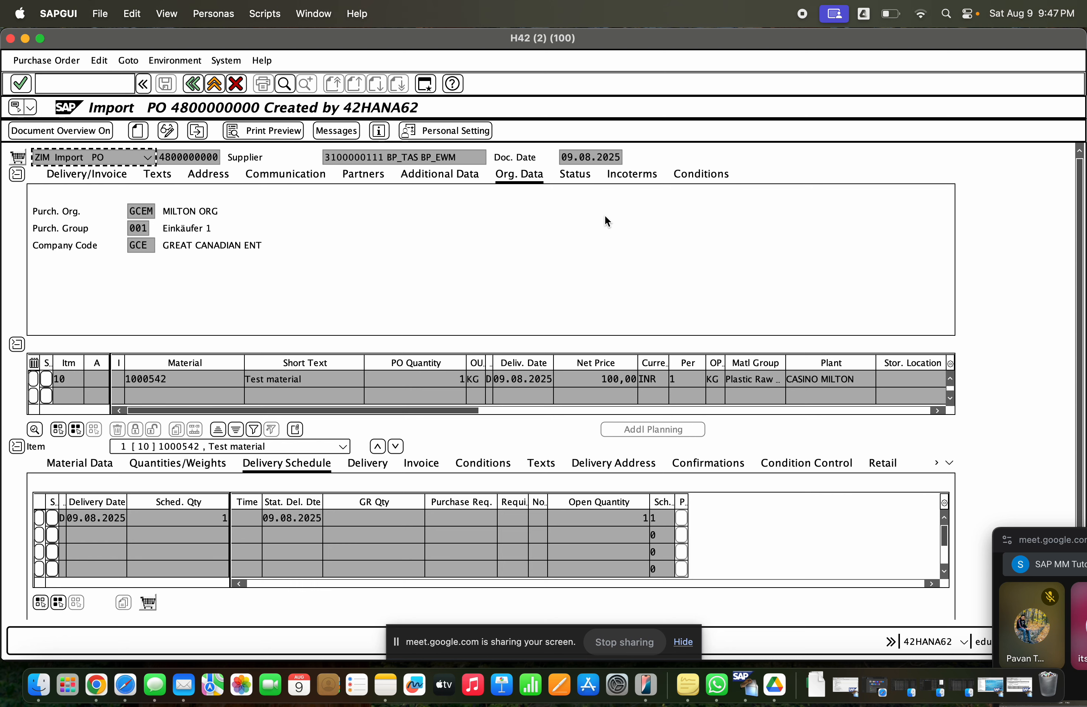
- Open a new session and start transaction SE16N to display table EKKO
click(425, 84)
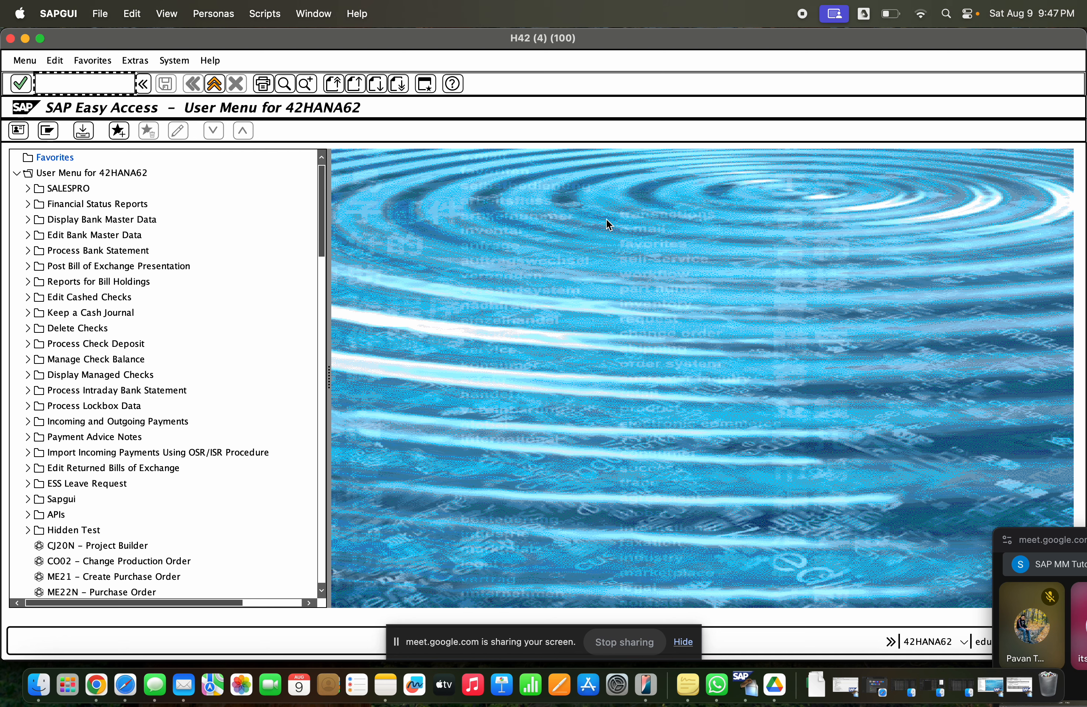
text(se16n)
key(Return)
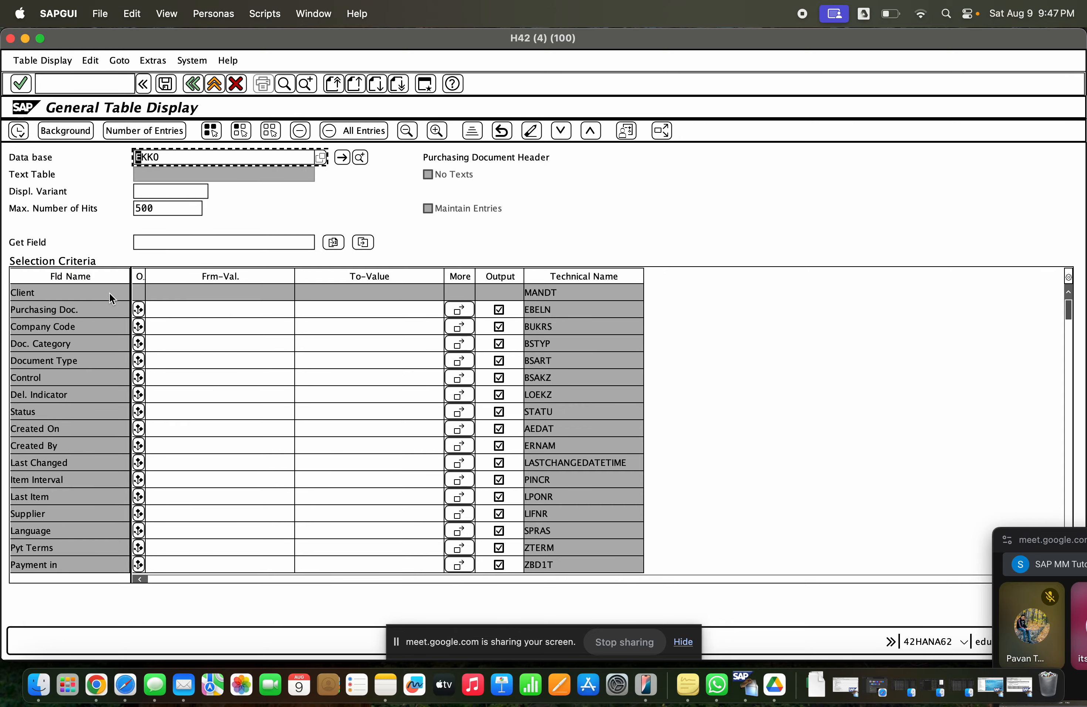
key(super+grave)
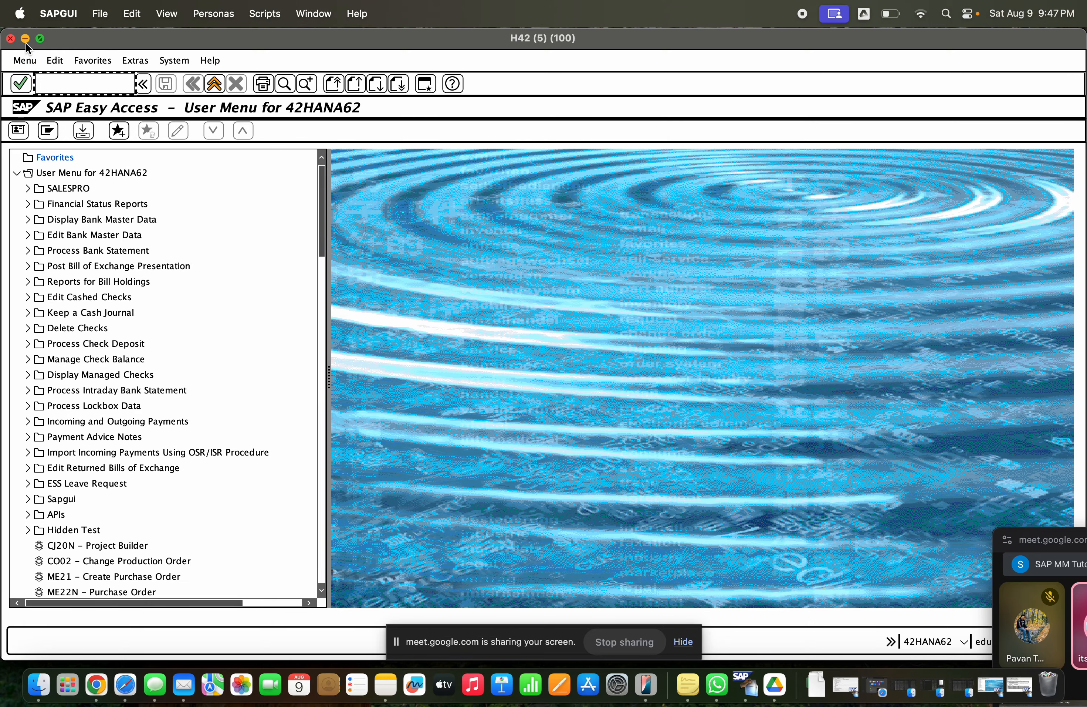
key(super+grave)
- Display the EKKO entries for document type ZIM, examine the purchasing document number, and return to the selection
click(172, 323)
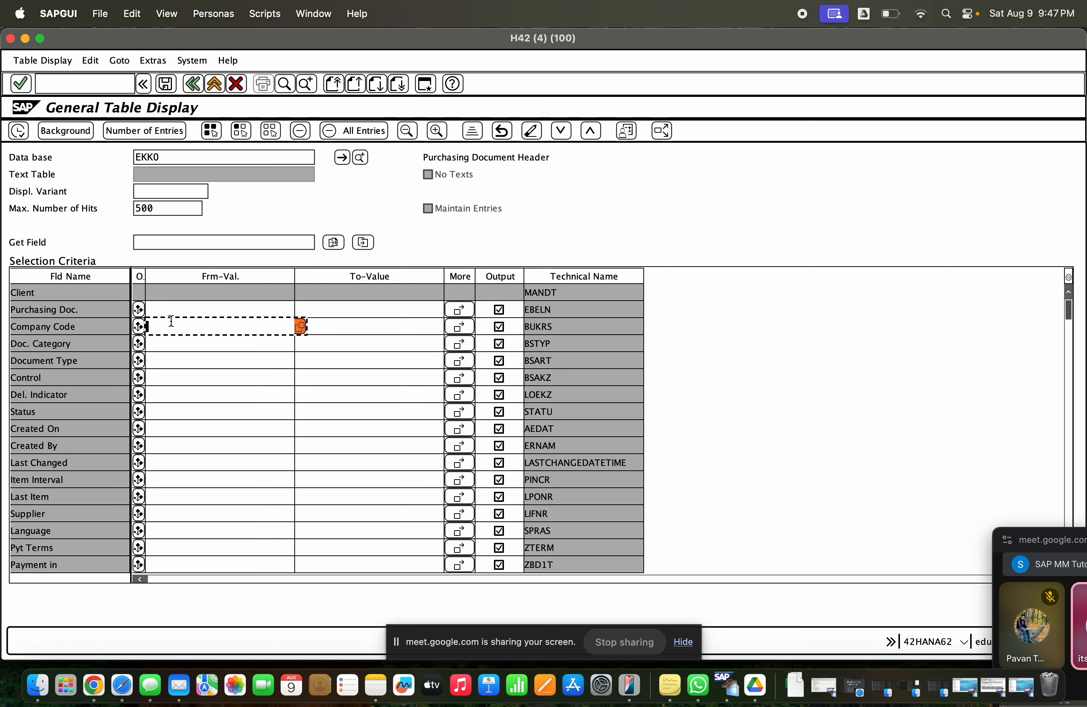
click(151, 345)
click(152, 362)
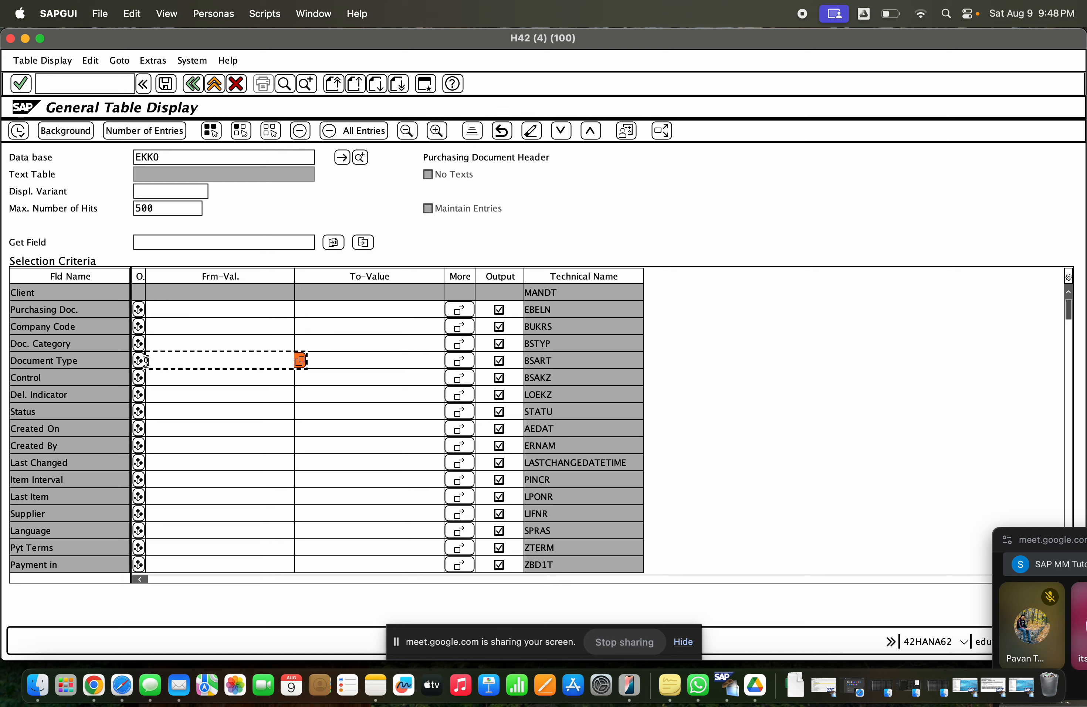
text(ZIM)
click(19, 133)
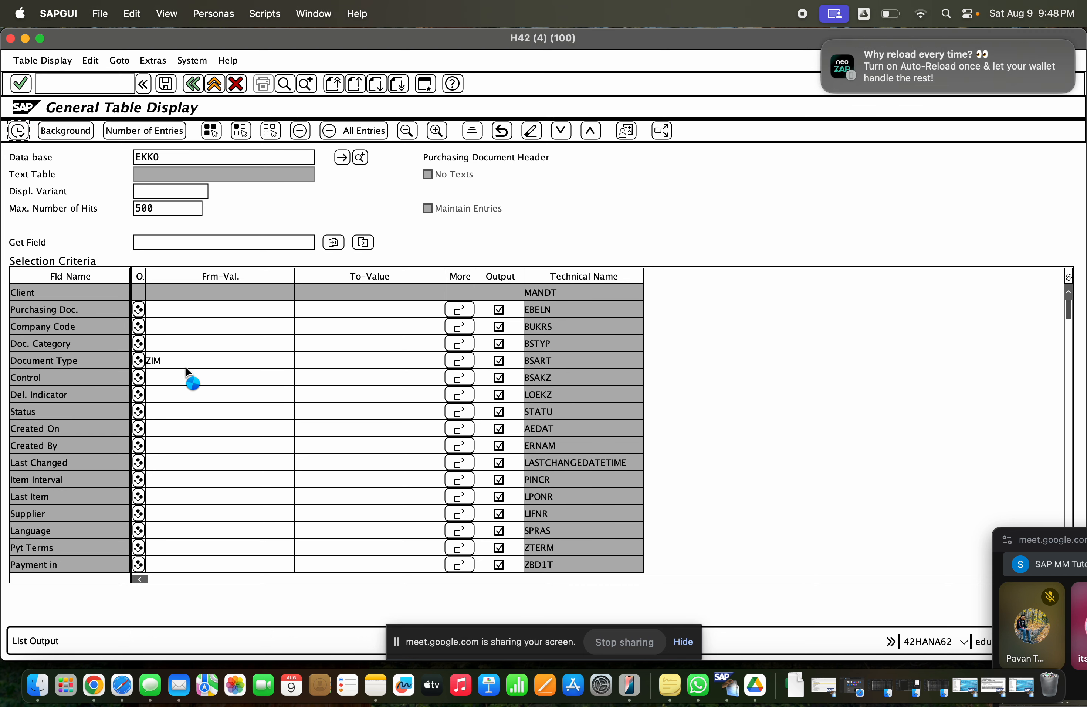
click(60, 295)
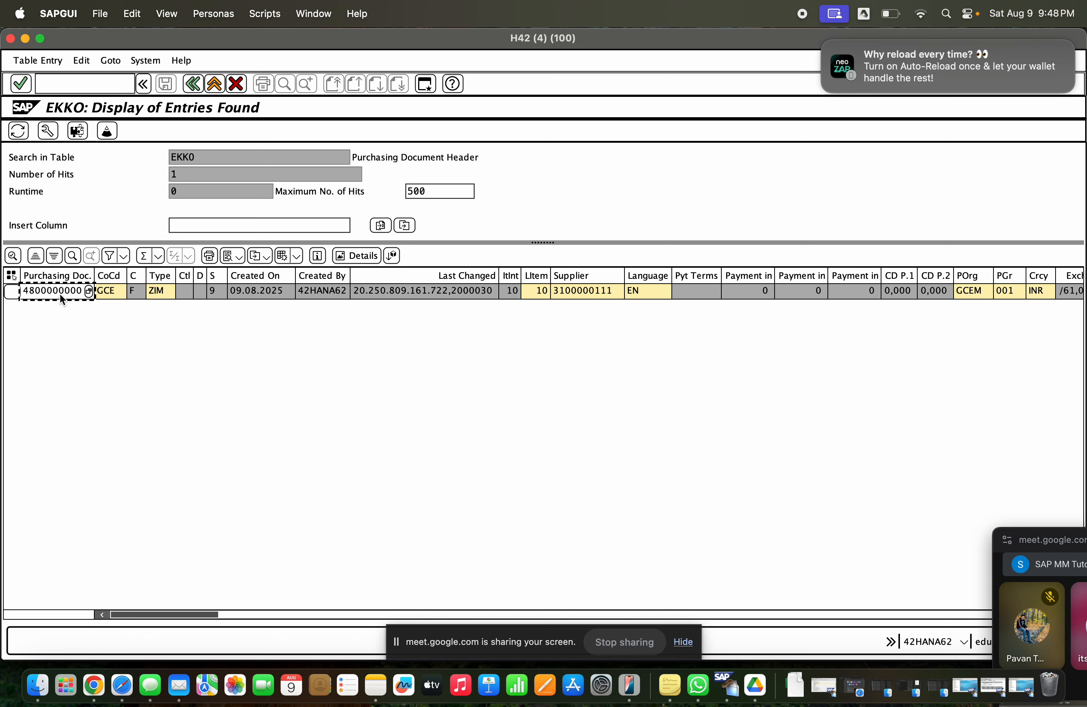
click(193, 83)
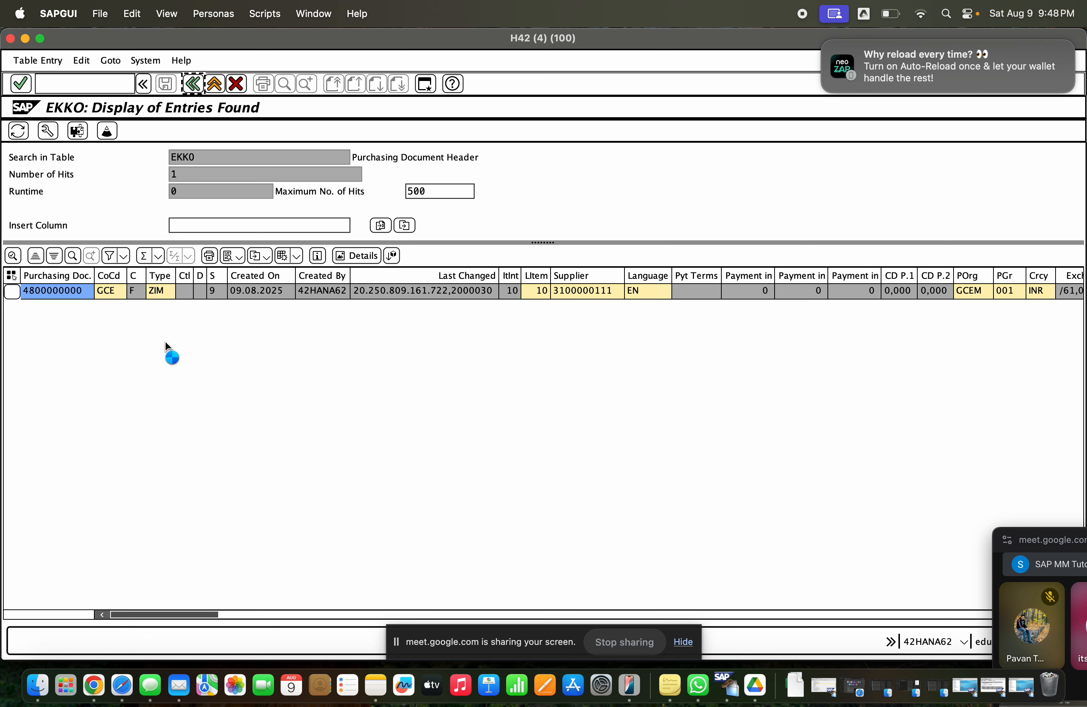
- Display the EKKO entries for document type ZDOM, examine their purchasing document numbers, and return to the selection
click(173, 363)
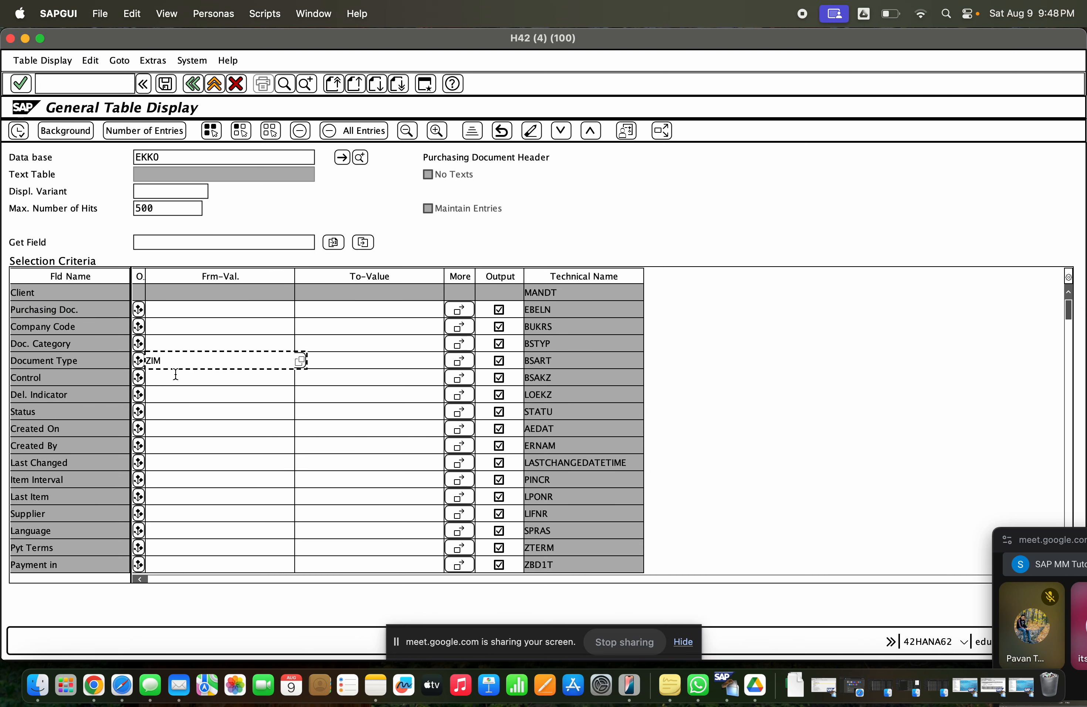
key(BackSpace)
key(BackSpace)
text(DOM)
click(19, 131)
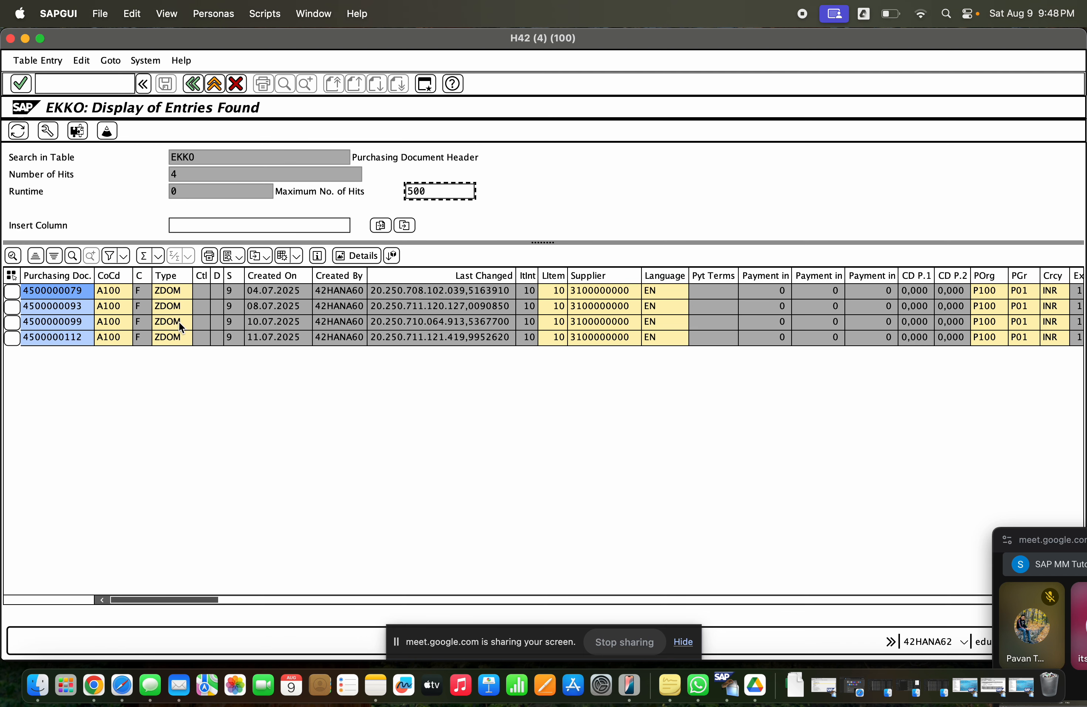
click(190, 84)
- Display the EKKO entries for document type ZNB, examine the purchasing document number, and return to the selection
click(175, 365)
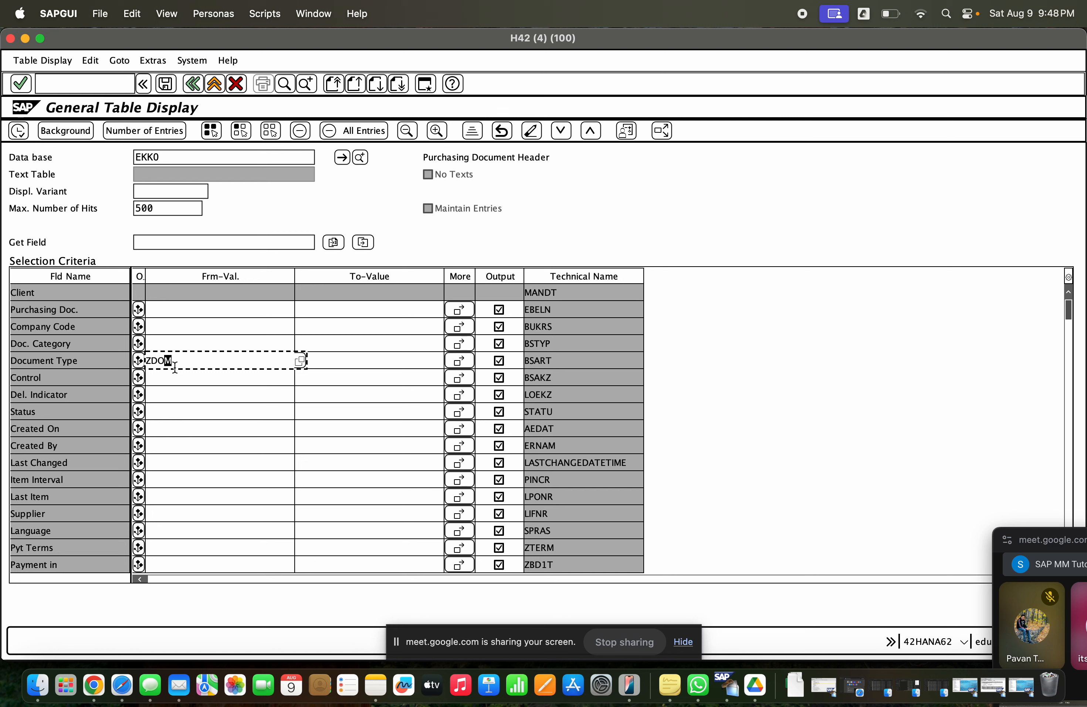
key(BackSpace)
key(BackSpace)
text(Nb)
click(18, 133)
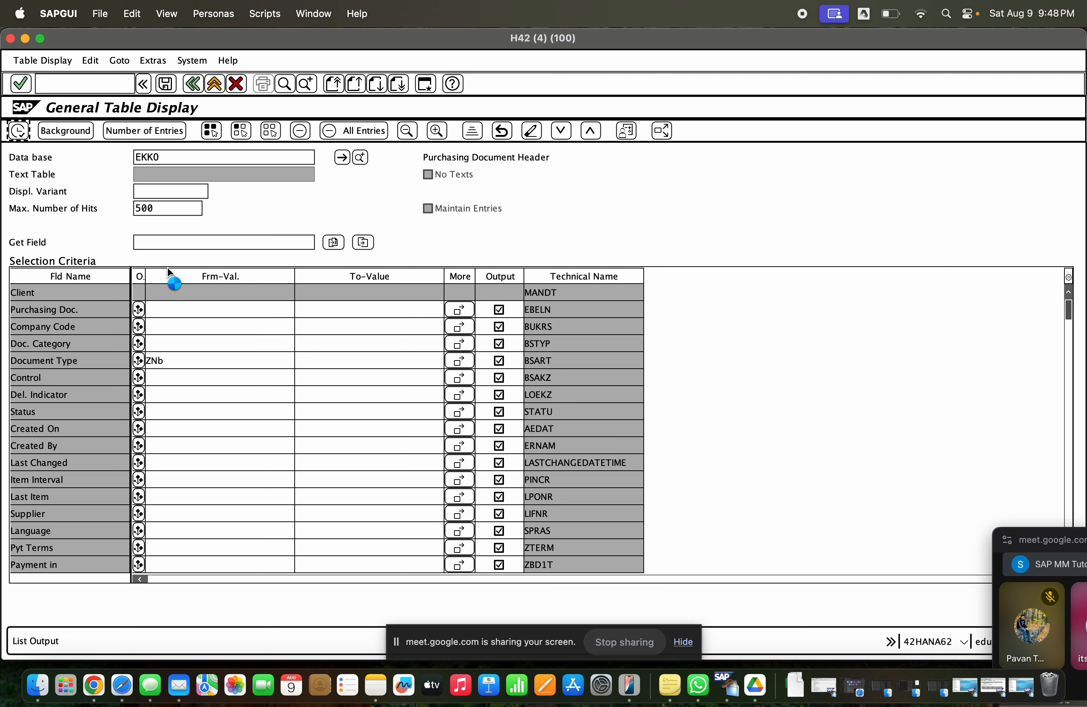
click(71, 294)
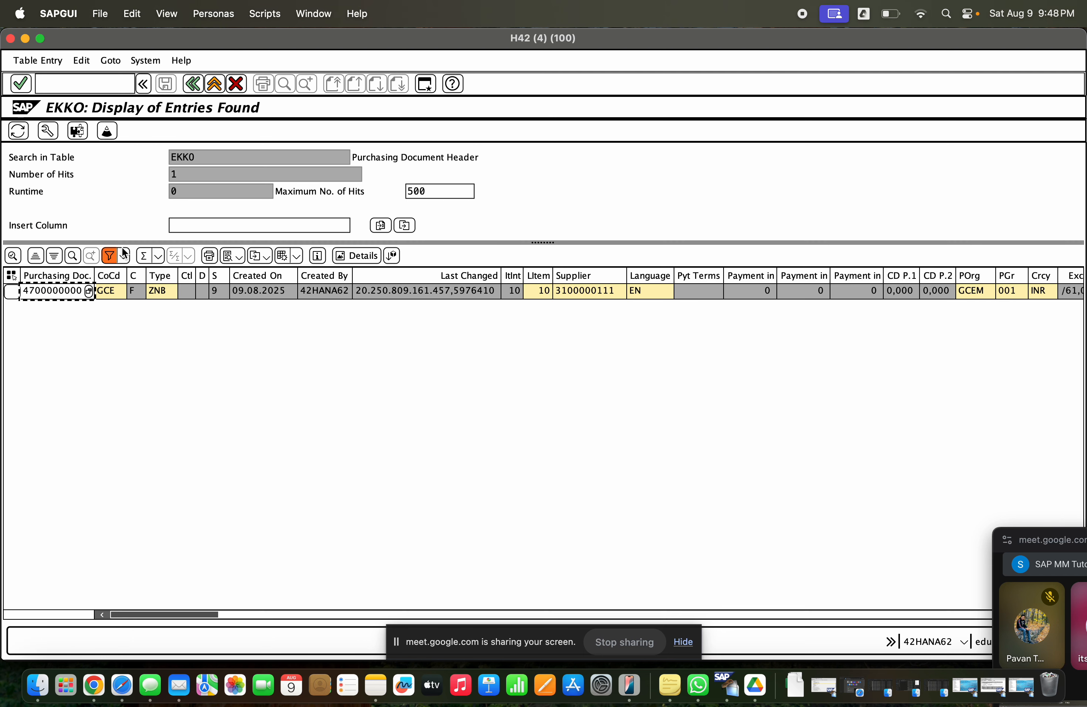
click(195, 86)
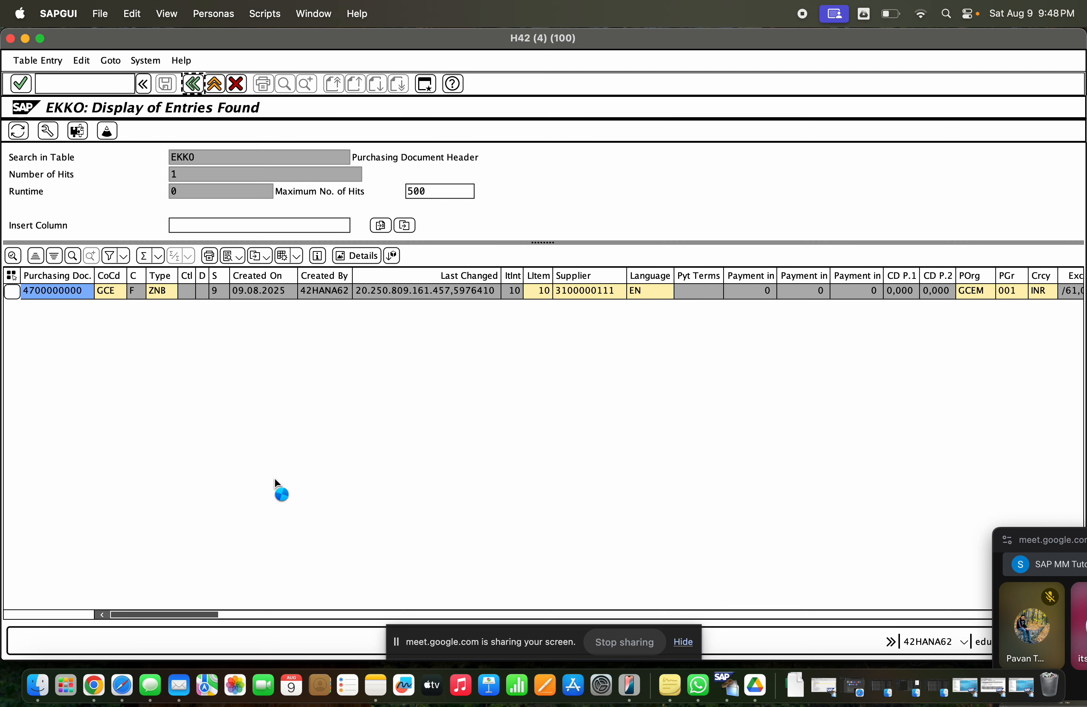
- Clear the ZNB document type from the EKKO selection criteria
click(199, 362)
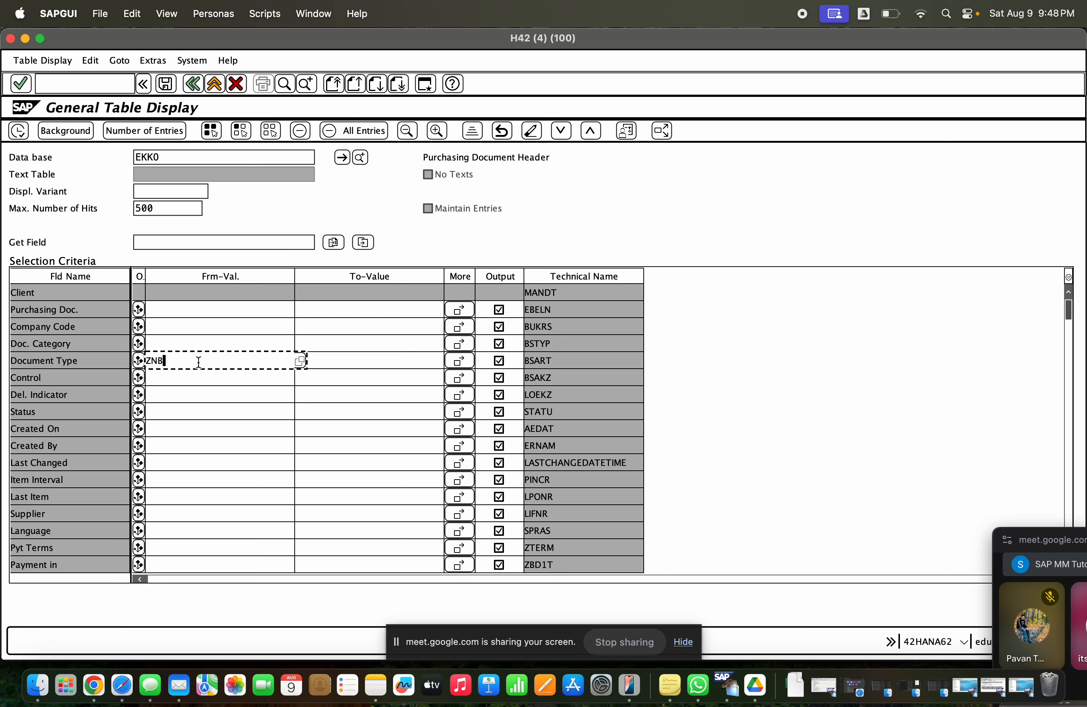
key(BackSpace)
key(BackSpace)
key(BackSpace)
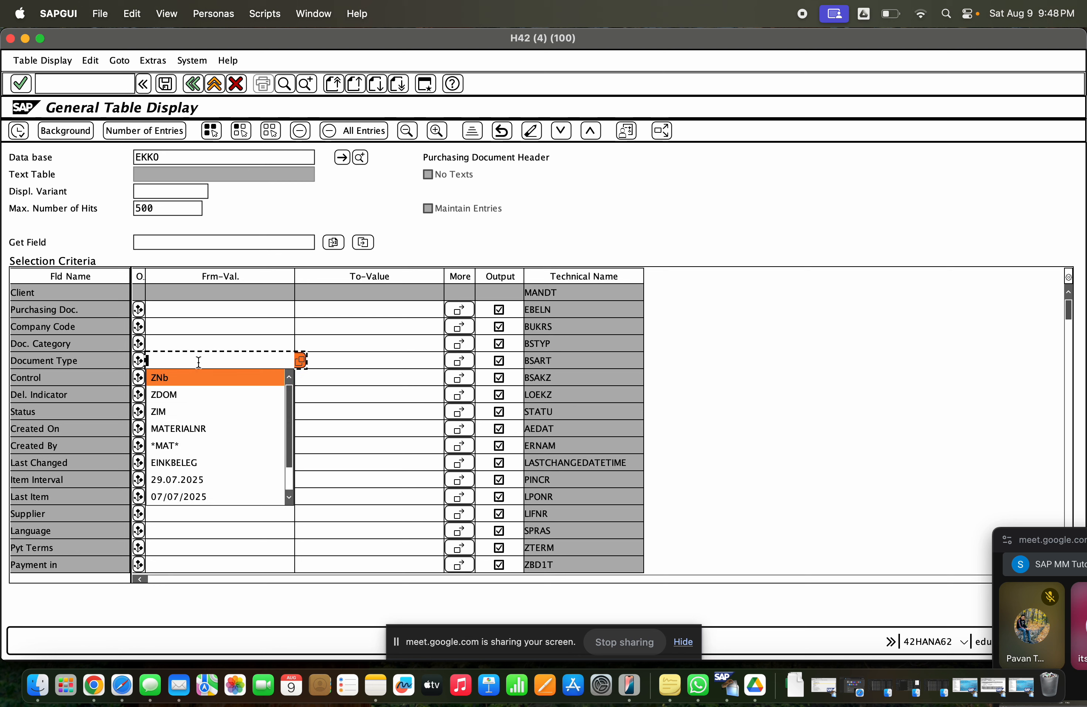
click(86, 344)
- Set Created By to the logged-on user's ID and display the matching EKKO entries
click(165, 444)
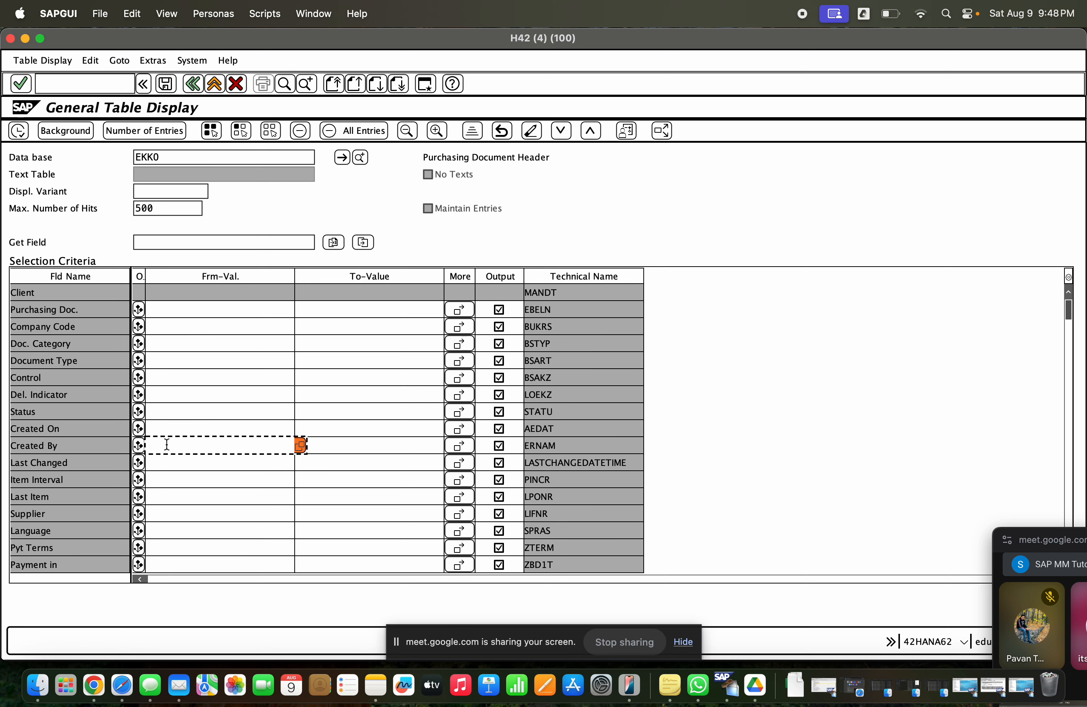
click(165, 444)
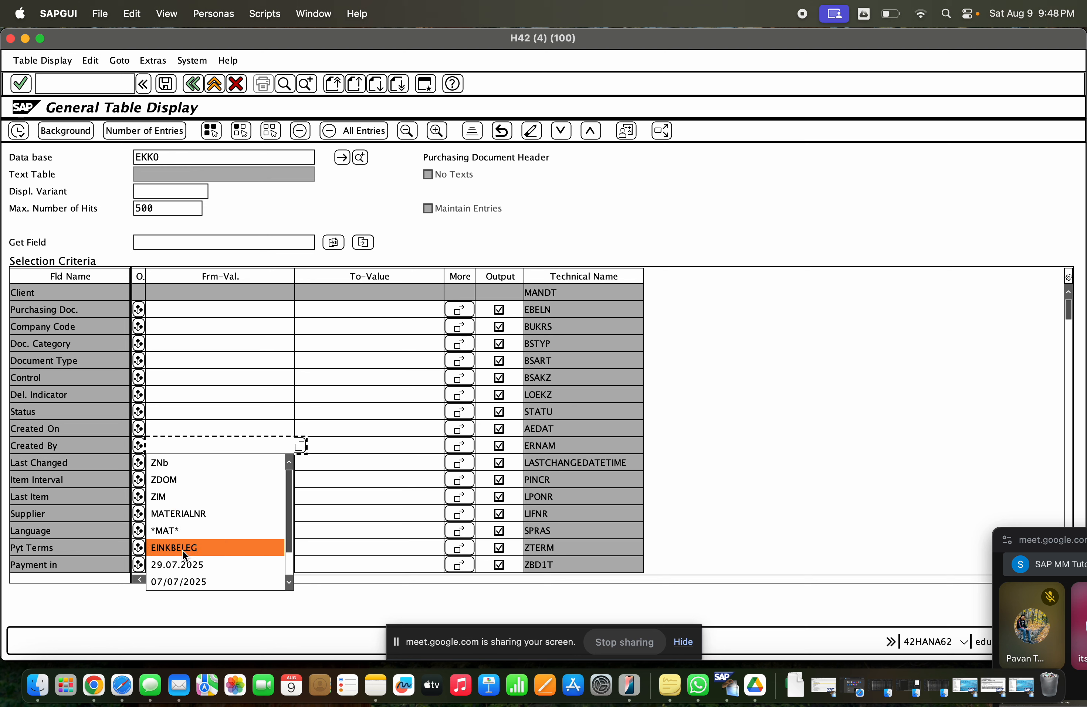
scroll(197, 565, down, 2)
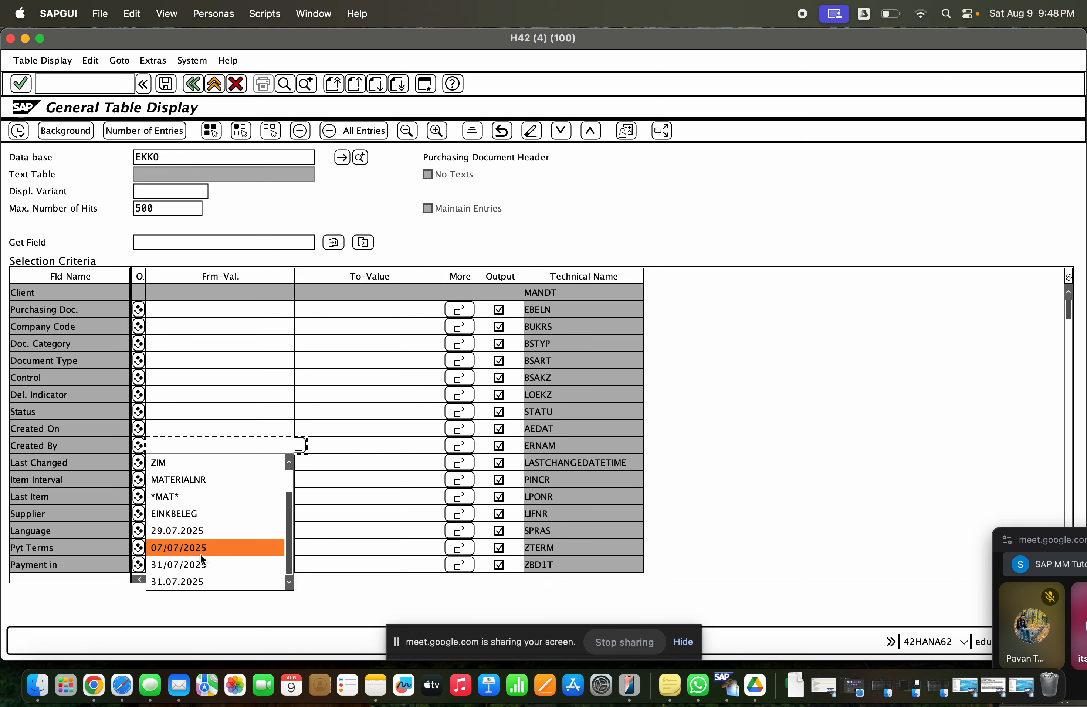
scroll(202, 546, up, 2)
click(177, 443)
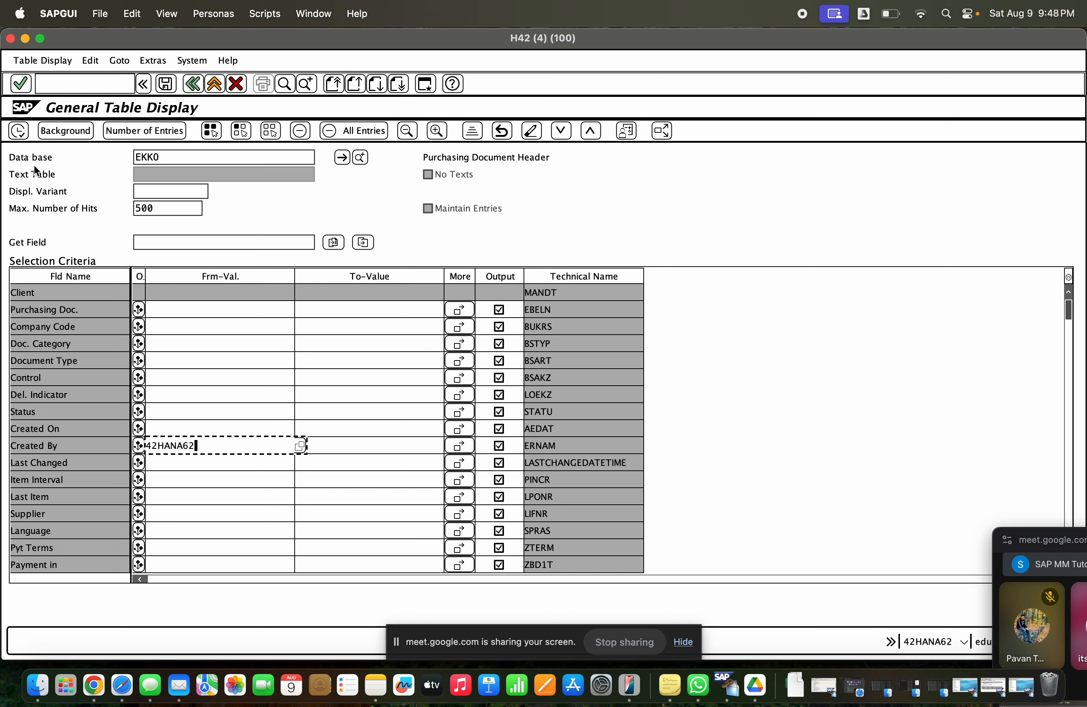
click(20, 133)
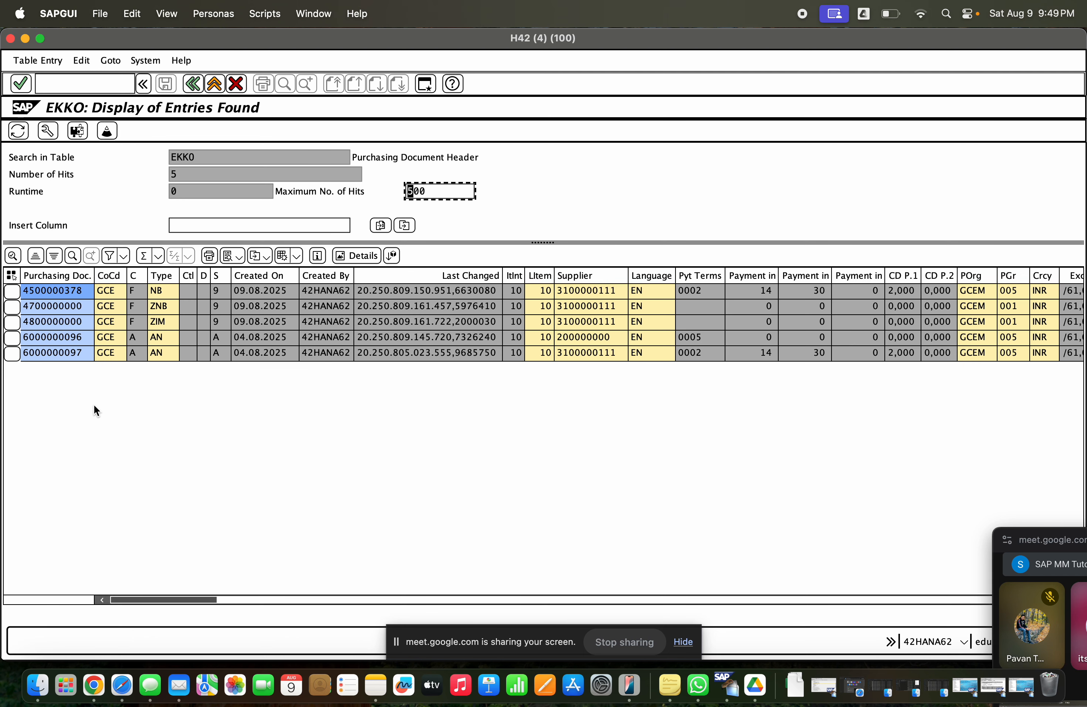
- Examine the purchasing document numbers of the NB, ZIM and AN entries in the EKKO list
click(68, 292)
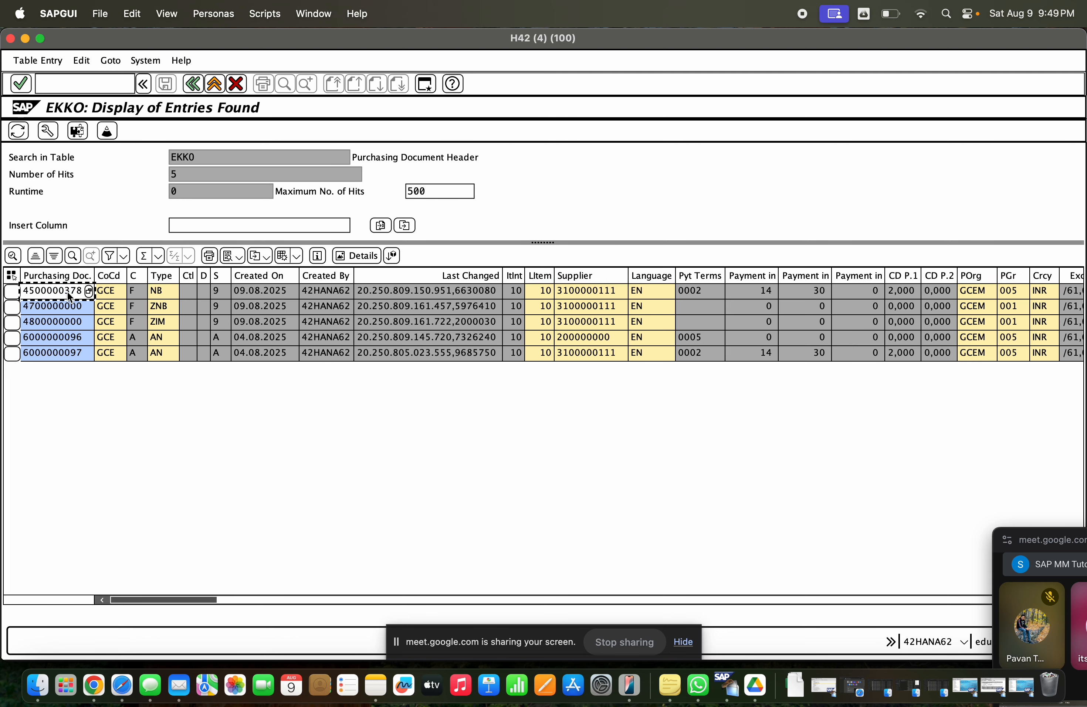
click(70, 324)
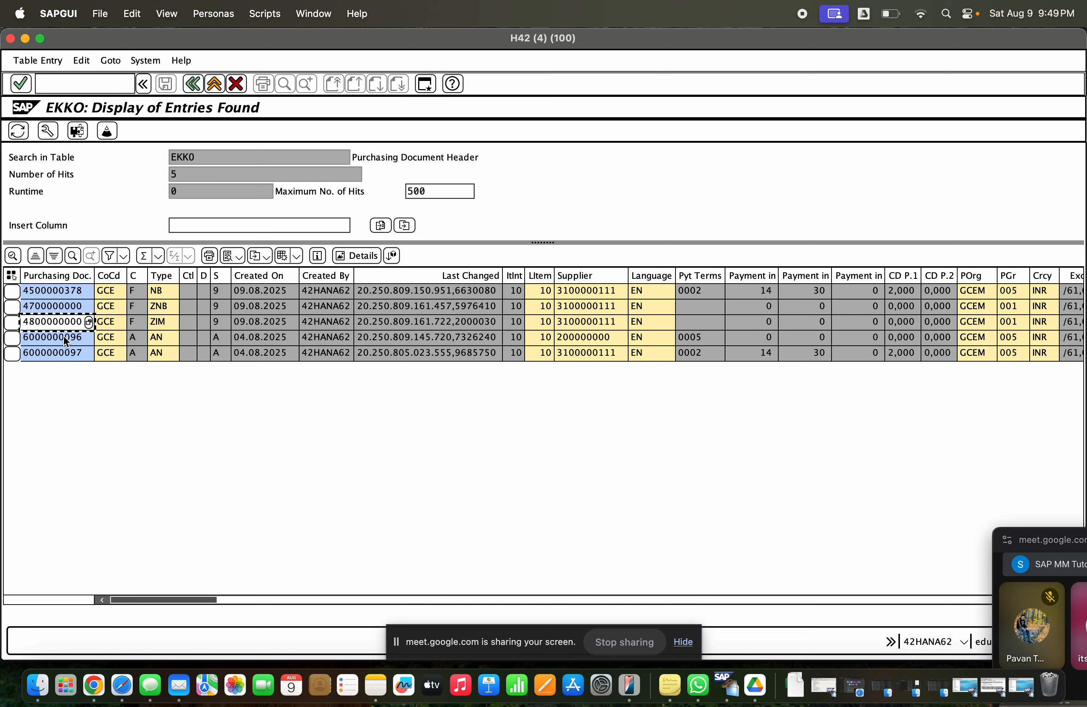
click(65, 339)
click(65, 354)
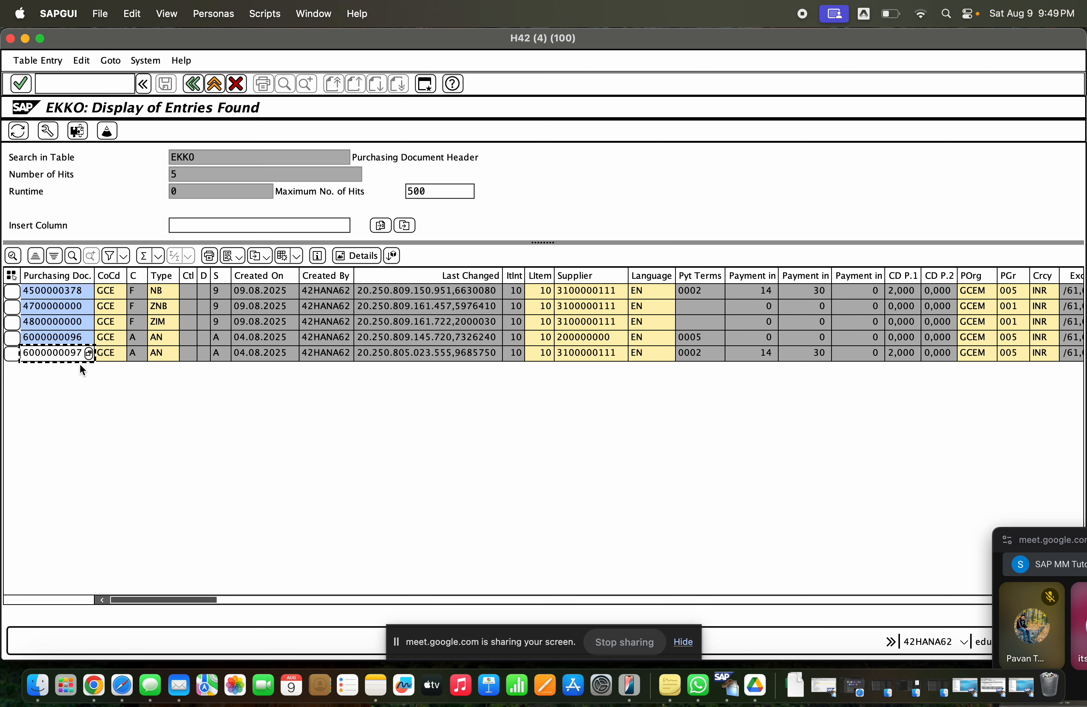
- Widen the document category column and look up the meaning of category A for an AN entry
double_click(147, 275)
click(171, 335)
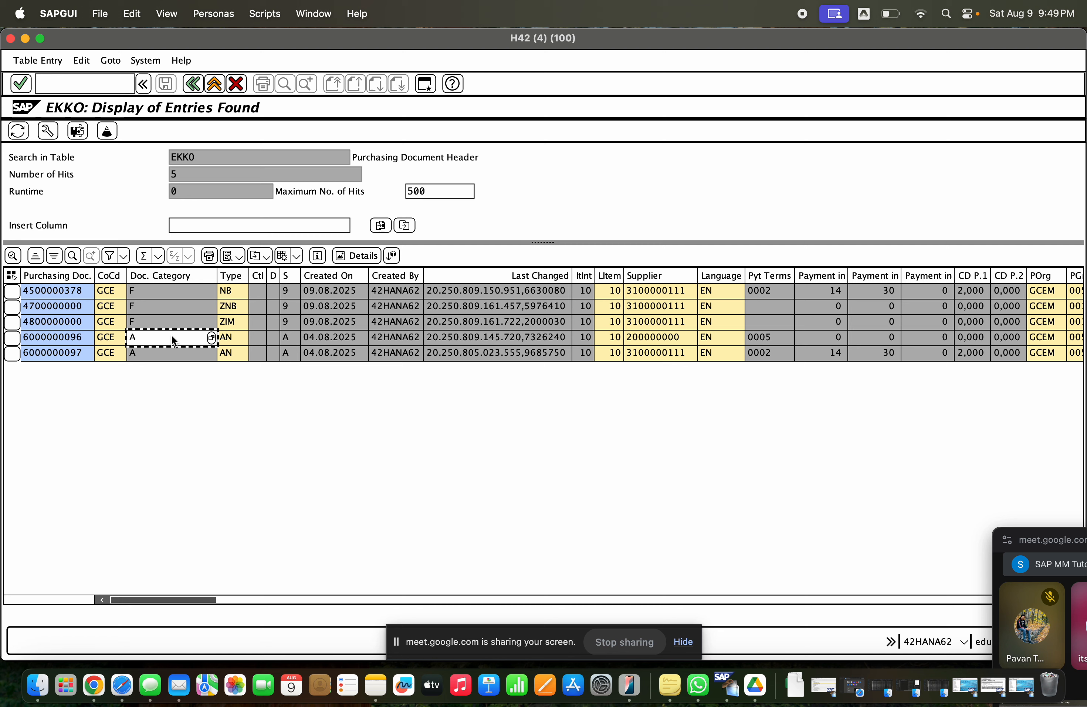
click(211, 338)
click(86, 122)
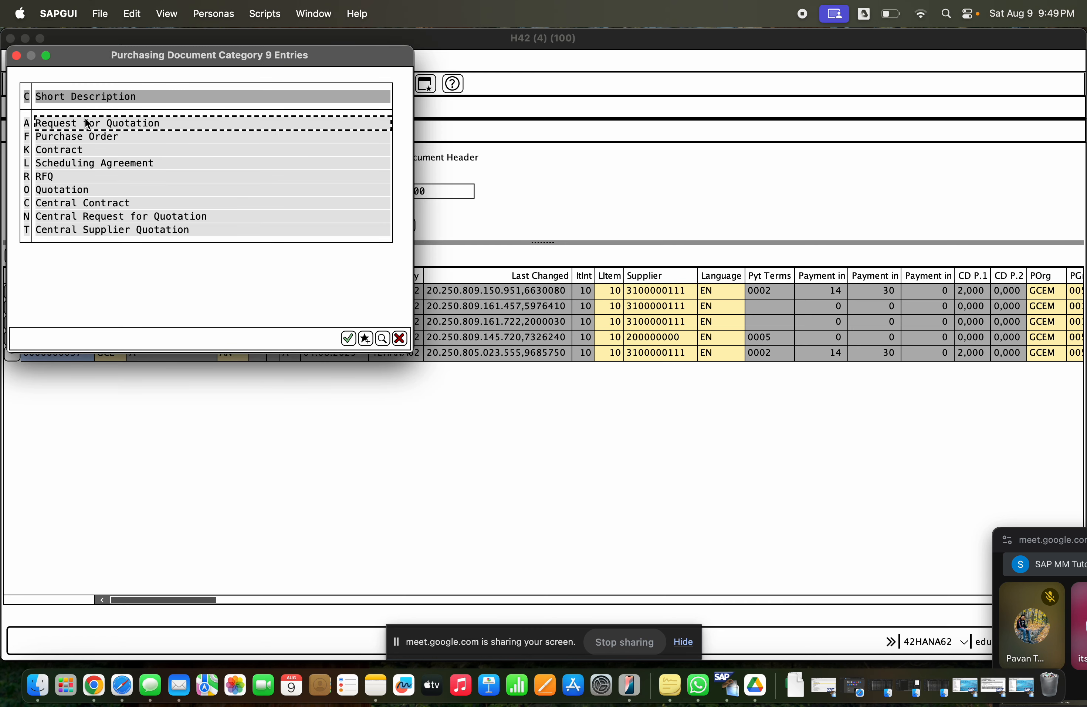
click(400, 338)
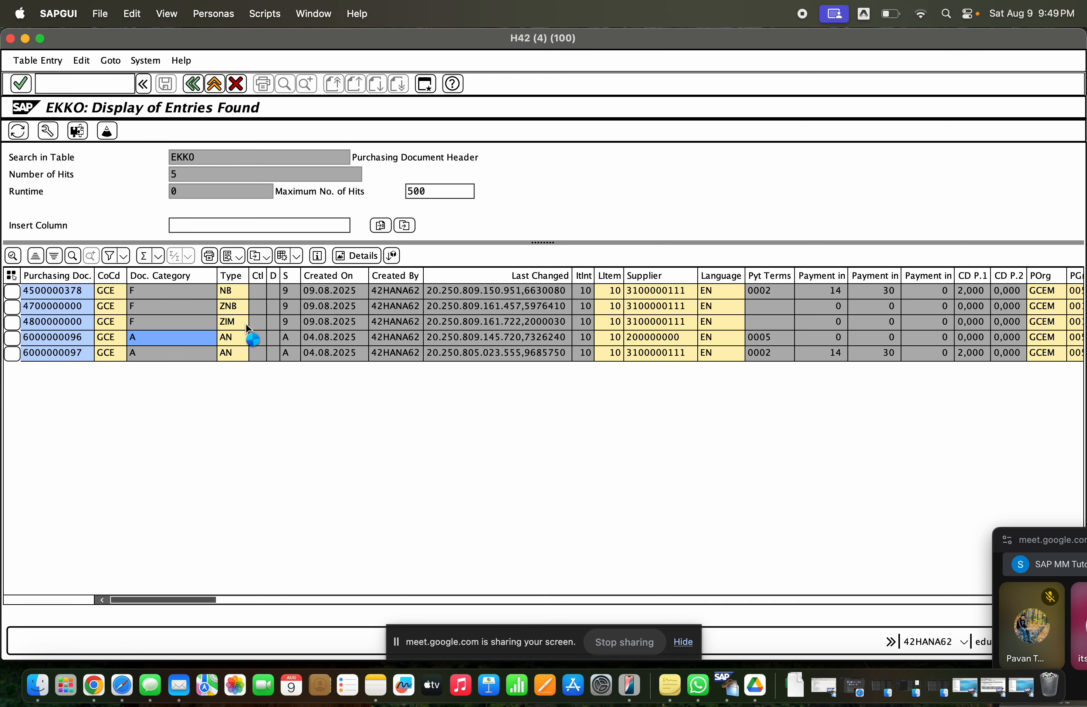
- Look up the meaning of document category F for the NB entry and close the value list
click(209, 296)
click(215, 294)
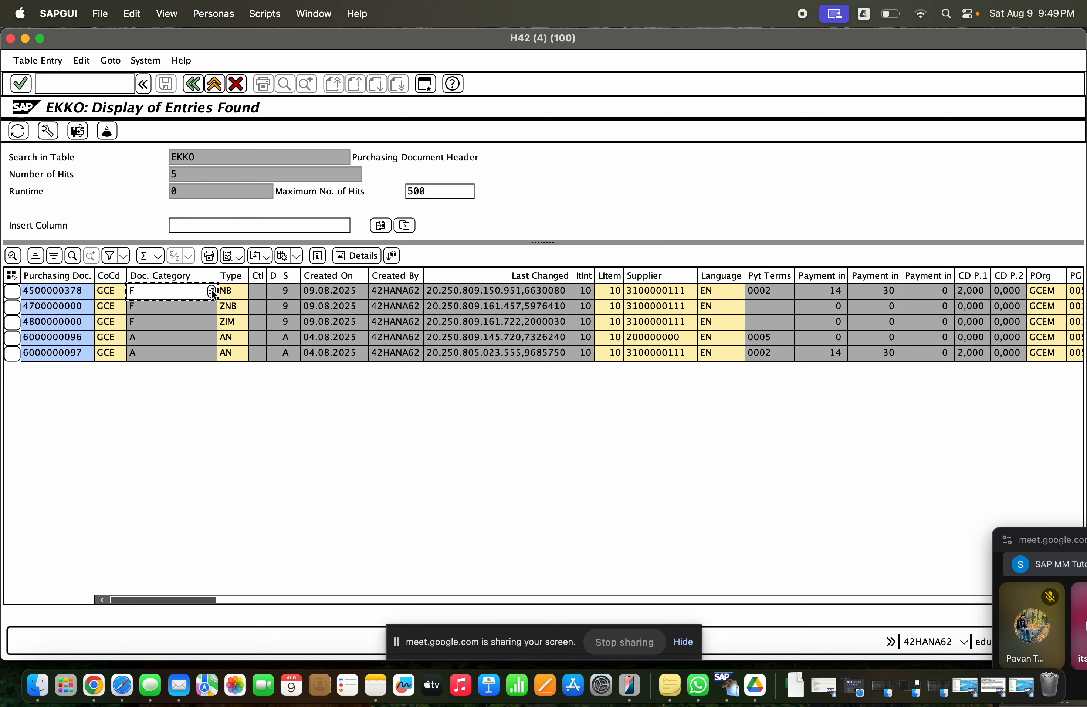
key(F4)
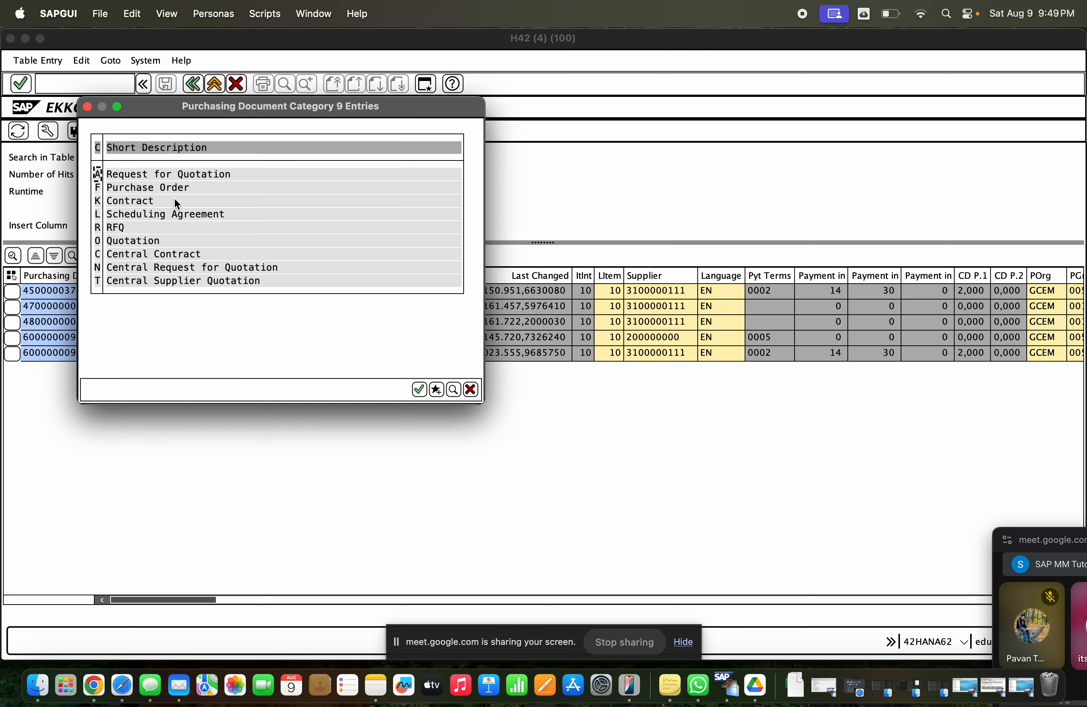
click(168, 190)
click(472, 392)
click(235, 294)
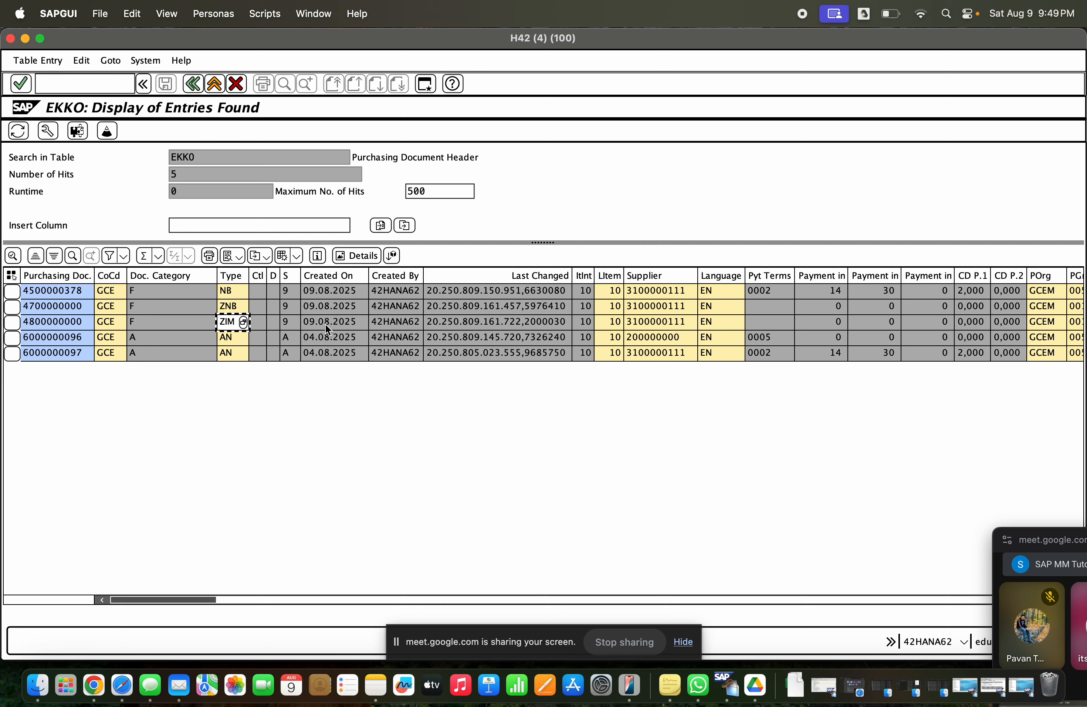
- Leave the EKKO table display, minimize the session windows, and switch to session H42 (1) with the domestic purchase order
click(214, 84)
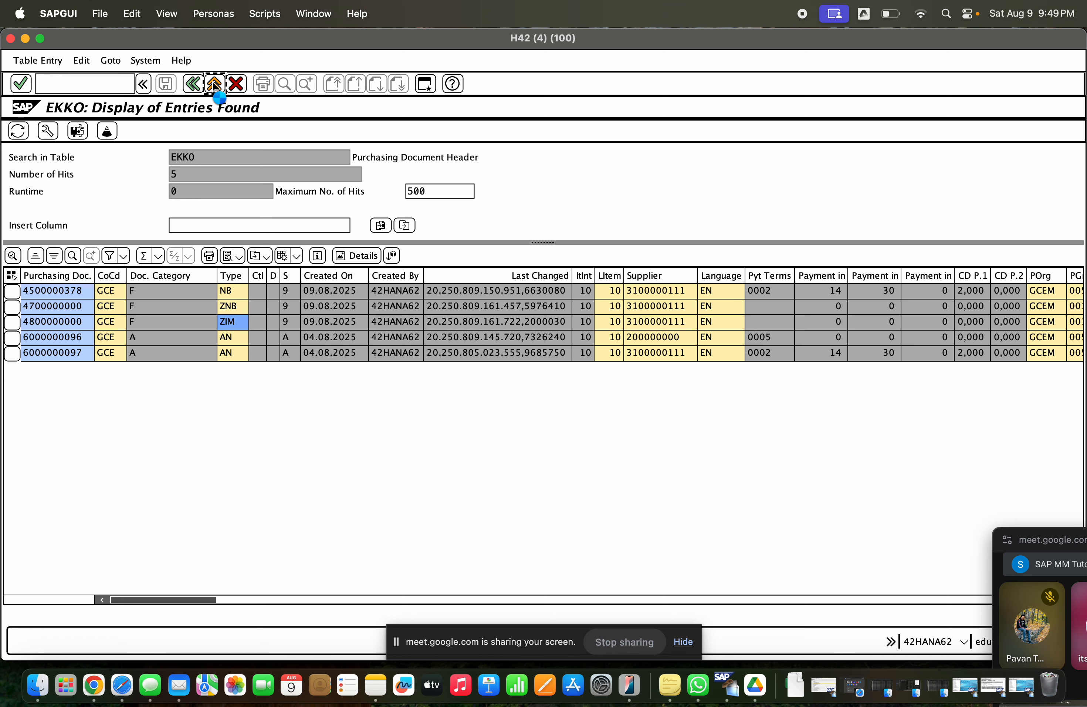
click(213, 84)
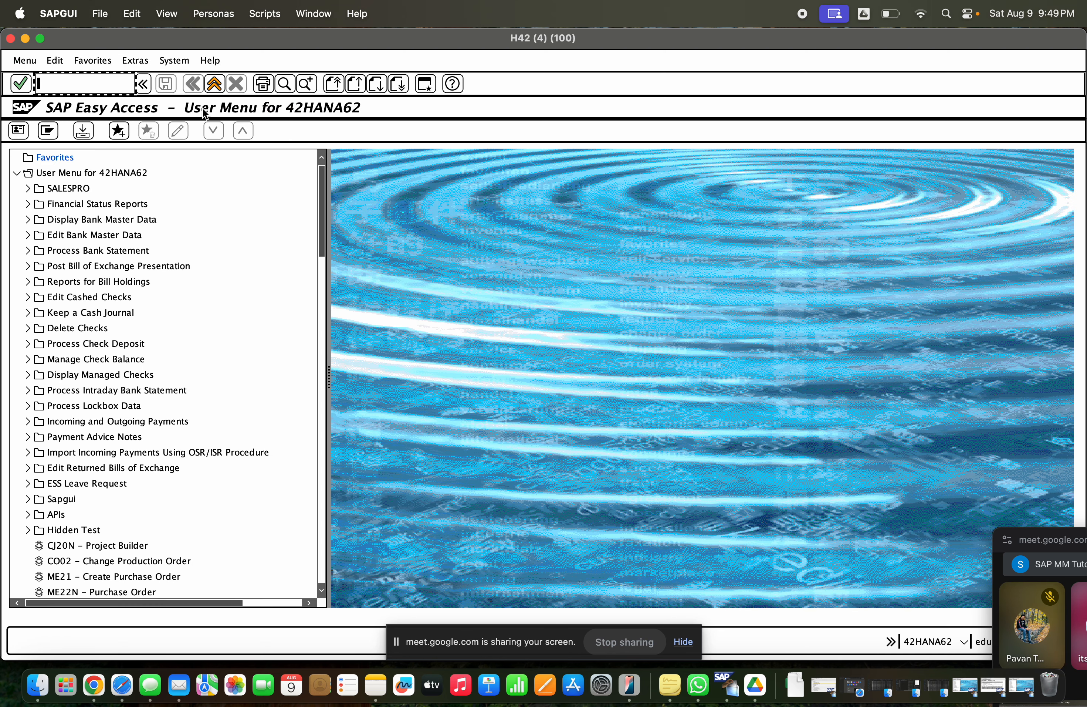
click(26, 39)
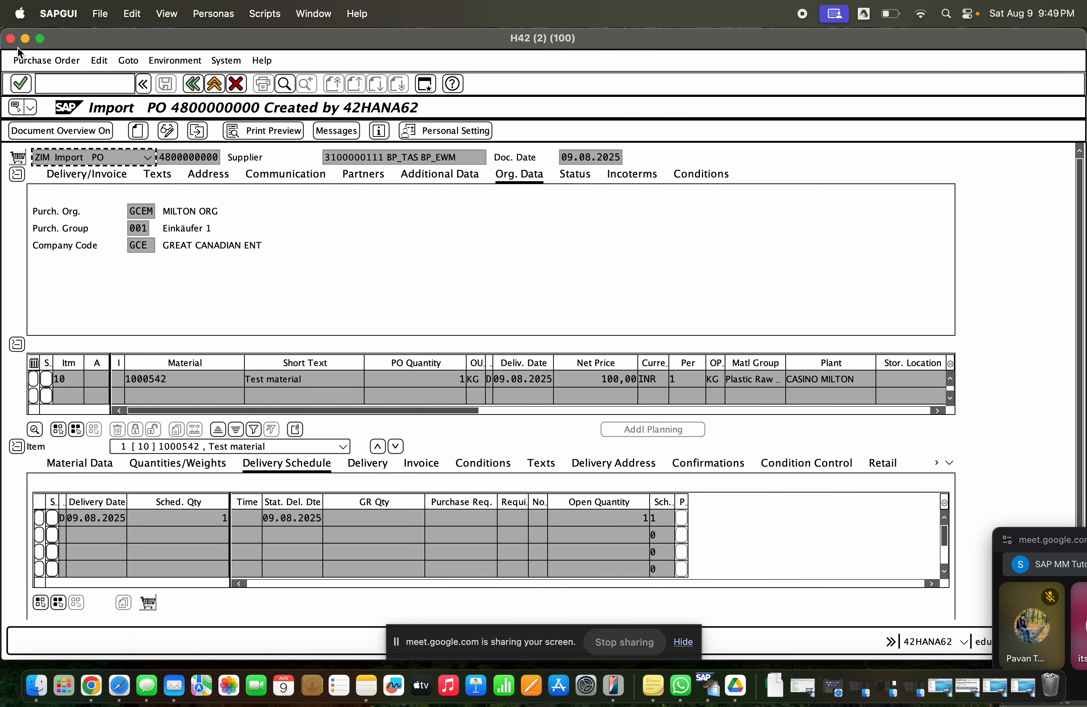
click(25, 39)
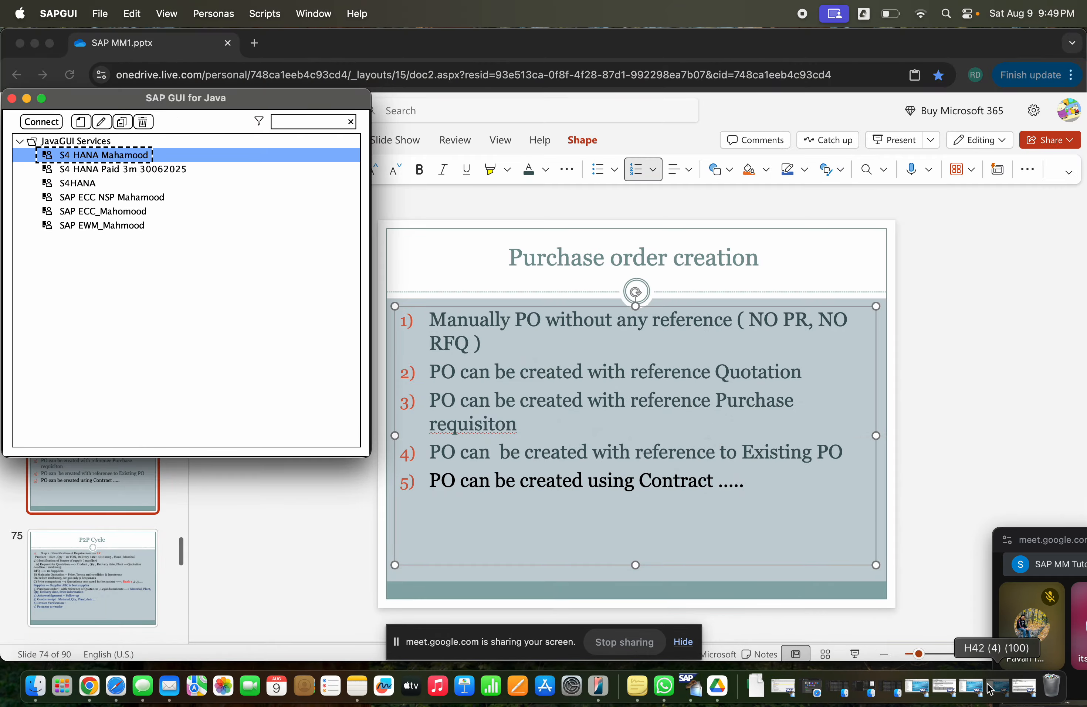
click(1000, 689)
click(1015, 693)
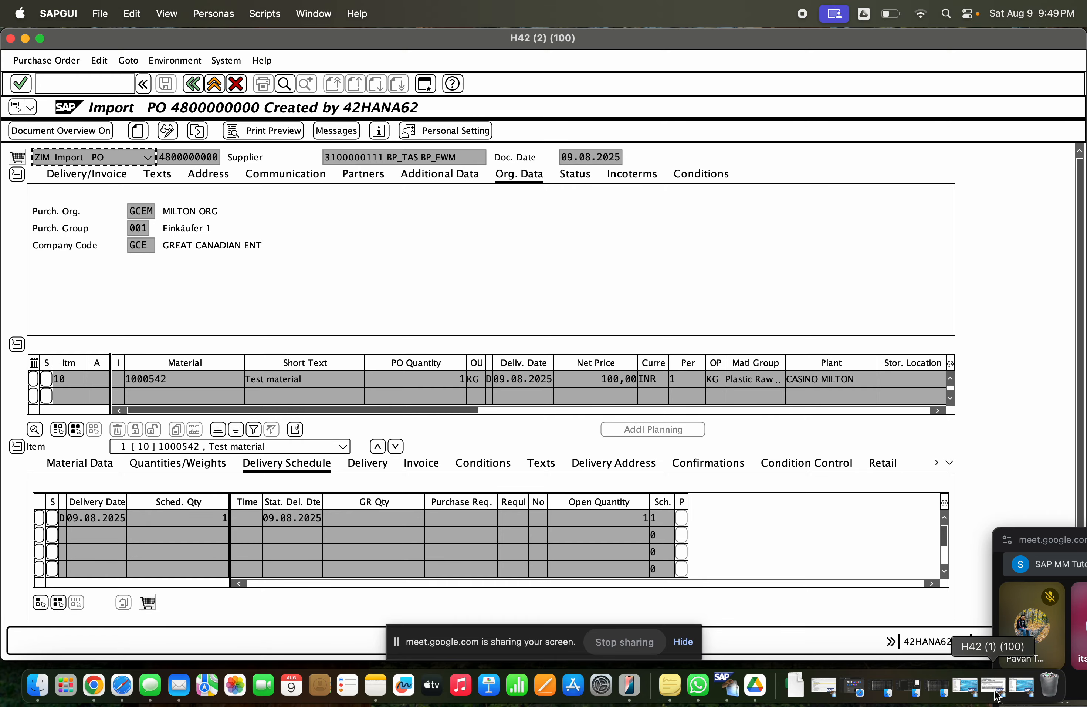
click(997, 687)
- Start transaction SPRO in place of the purchase order display and open the SAP Reference IMG
click(100, 85)
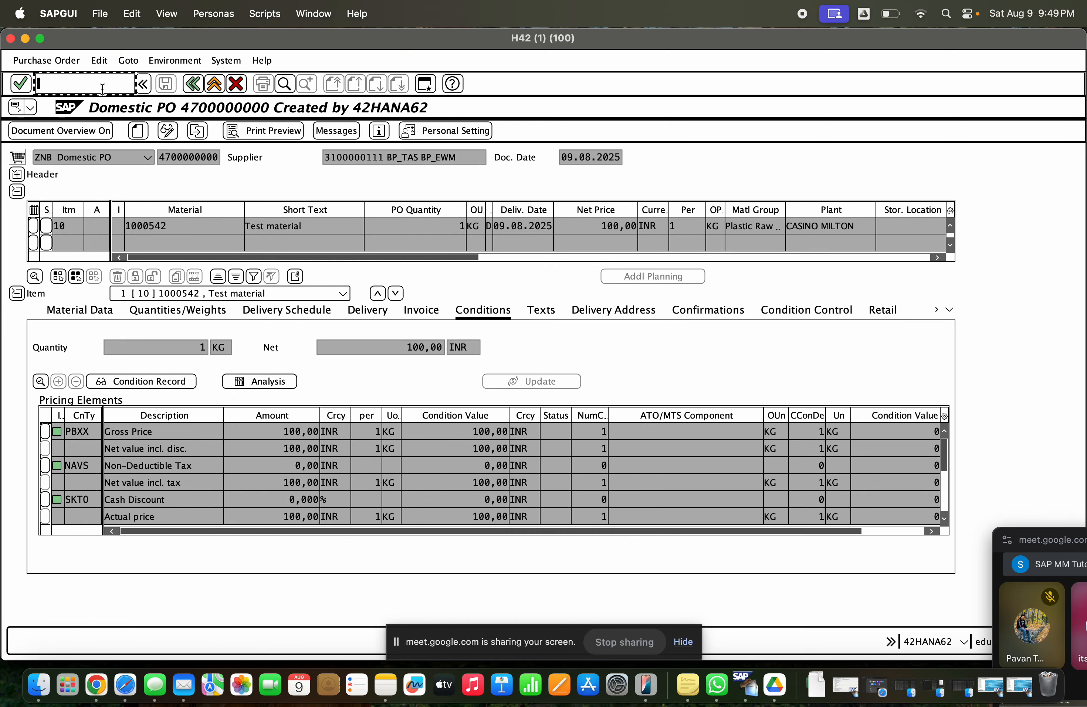
text(/n)
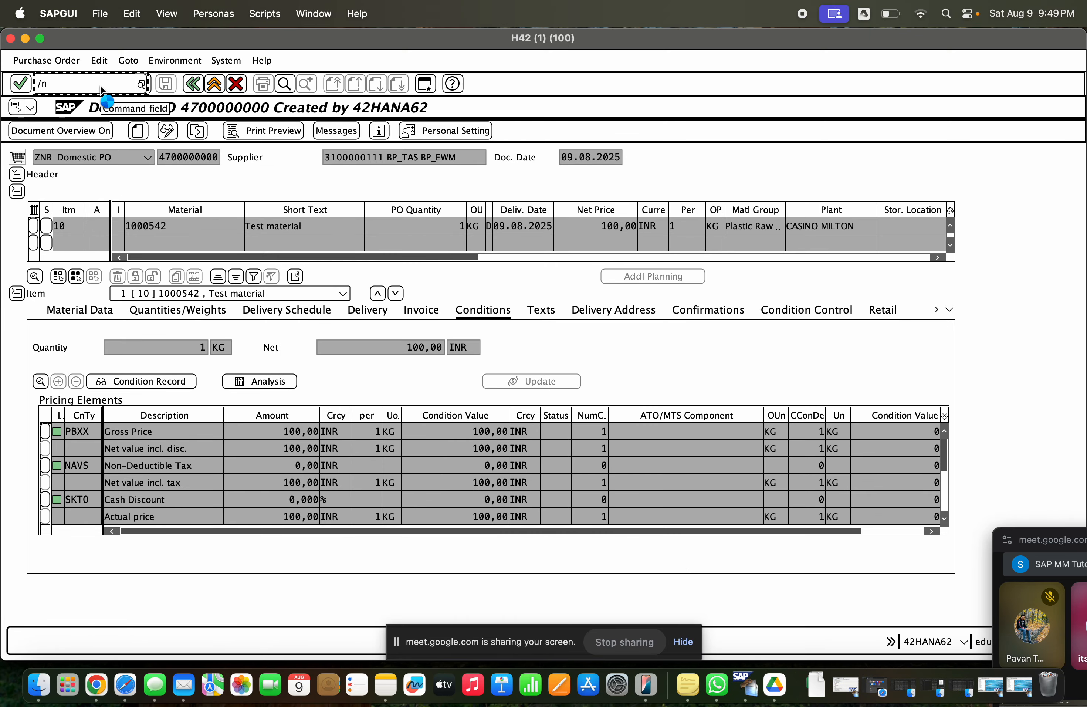
text(spro)
key(Return)
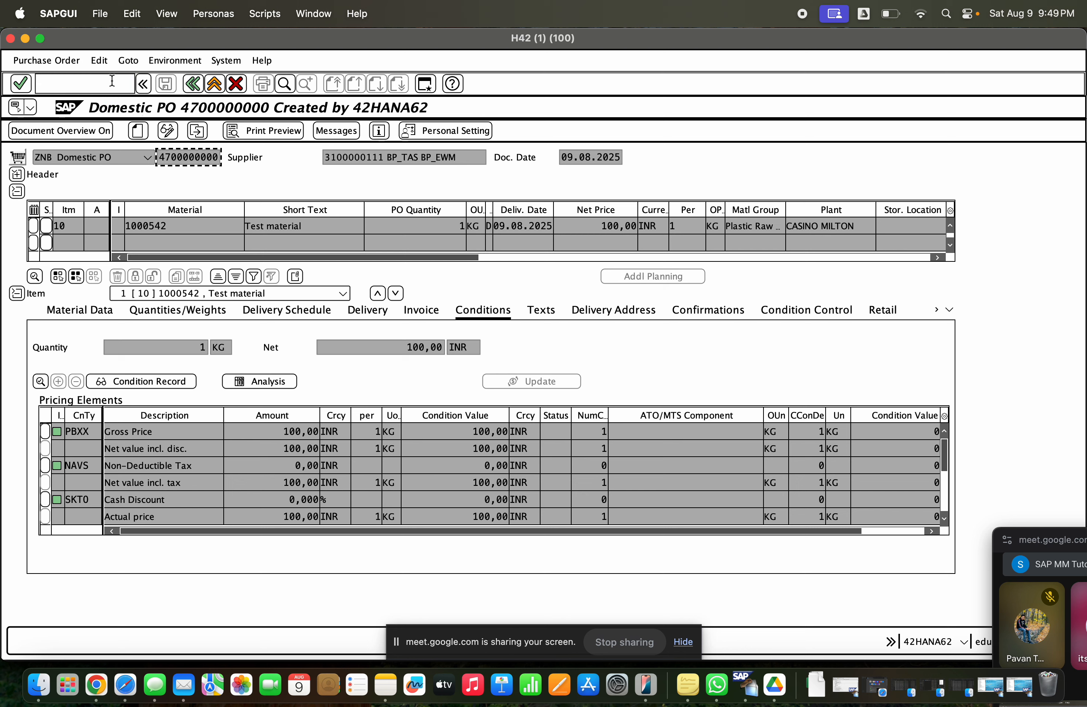
click(92, 84)
text(/nspr)
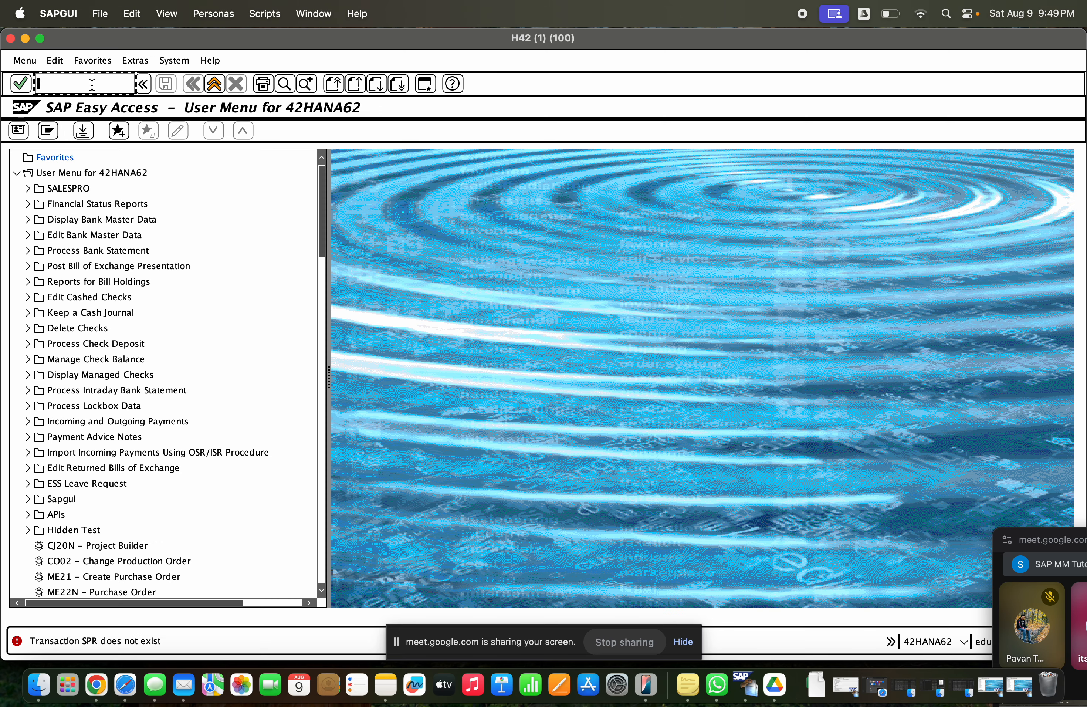
text(spro)
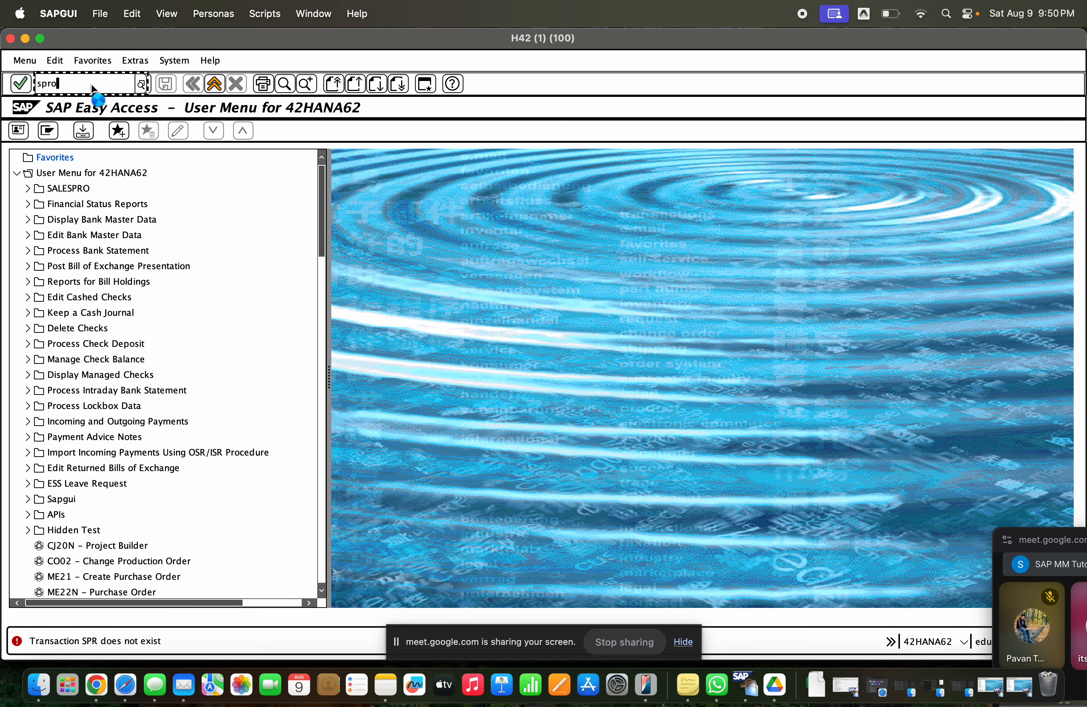
key(Return)
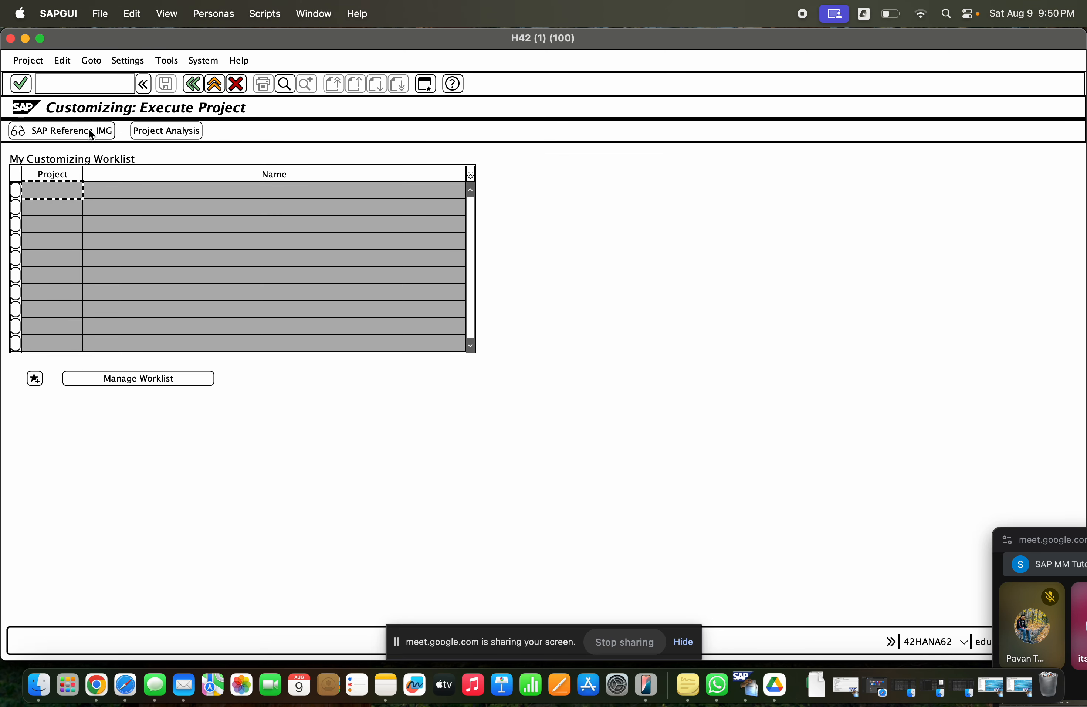
click(88, 129)
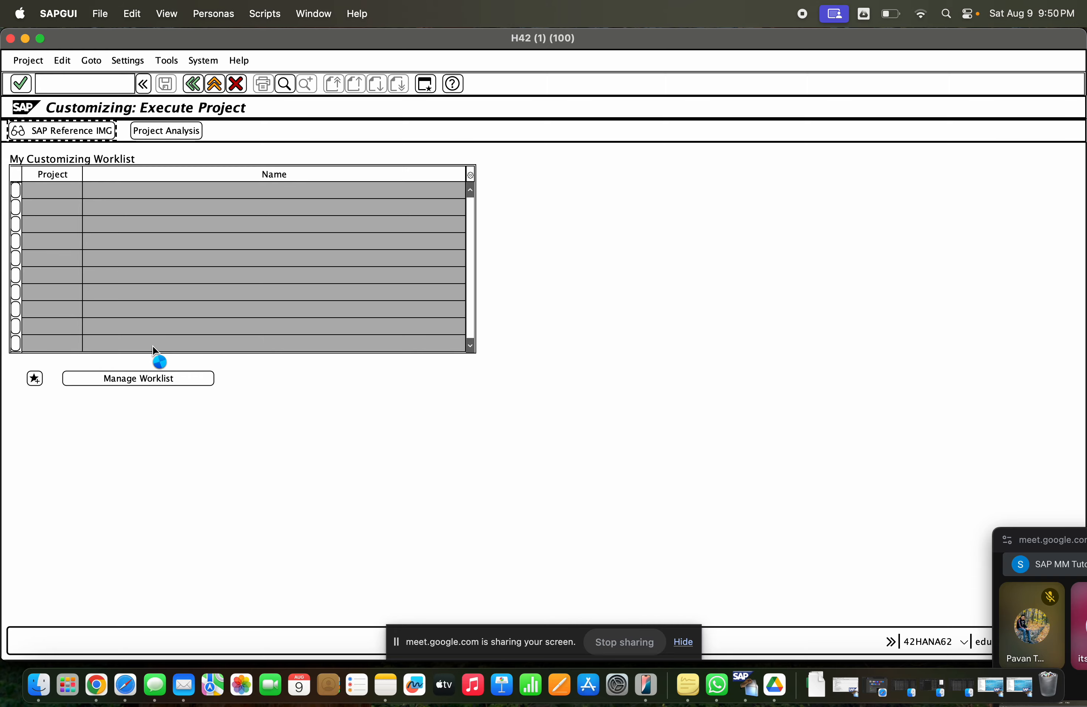
- Expand Materials Management, Purchasing and Purchase Order in the IMG structure
scroll(112, 388, down, 7)
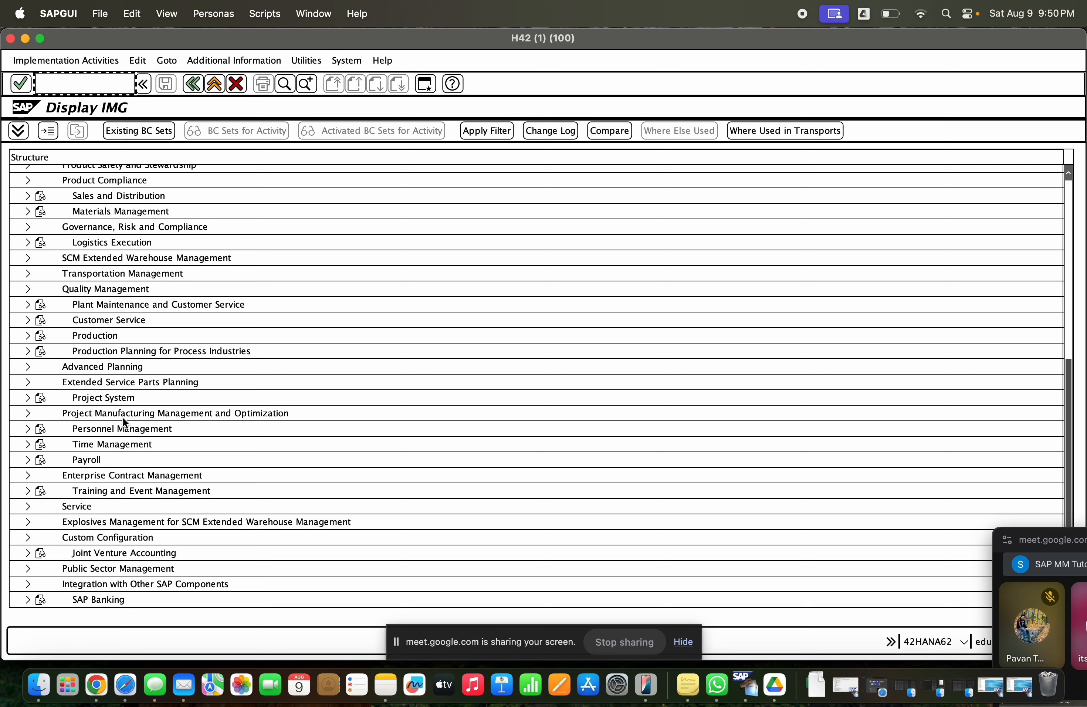
scroll(133, 418, up, 3)
scroll(104, 330, up, 3)
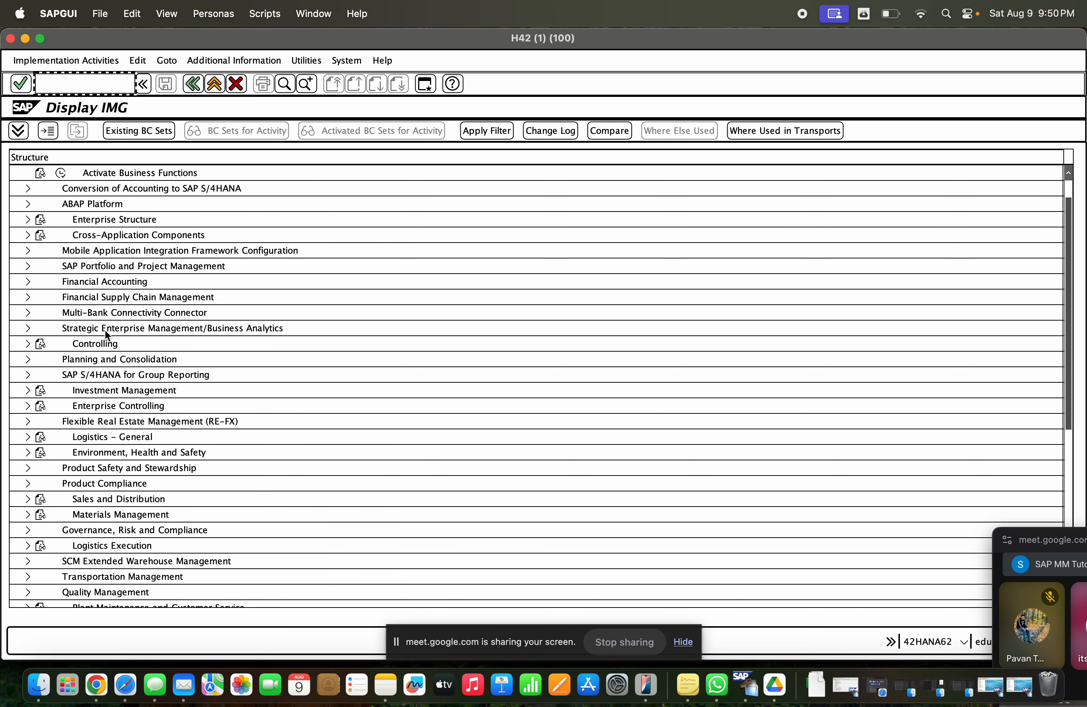
scroll(126, 356, down, 4)
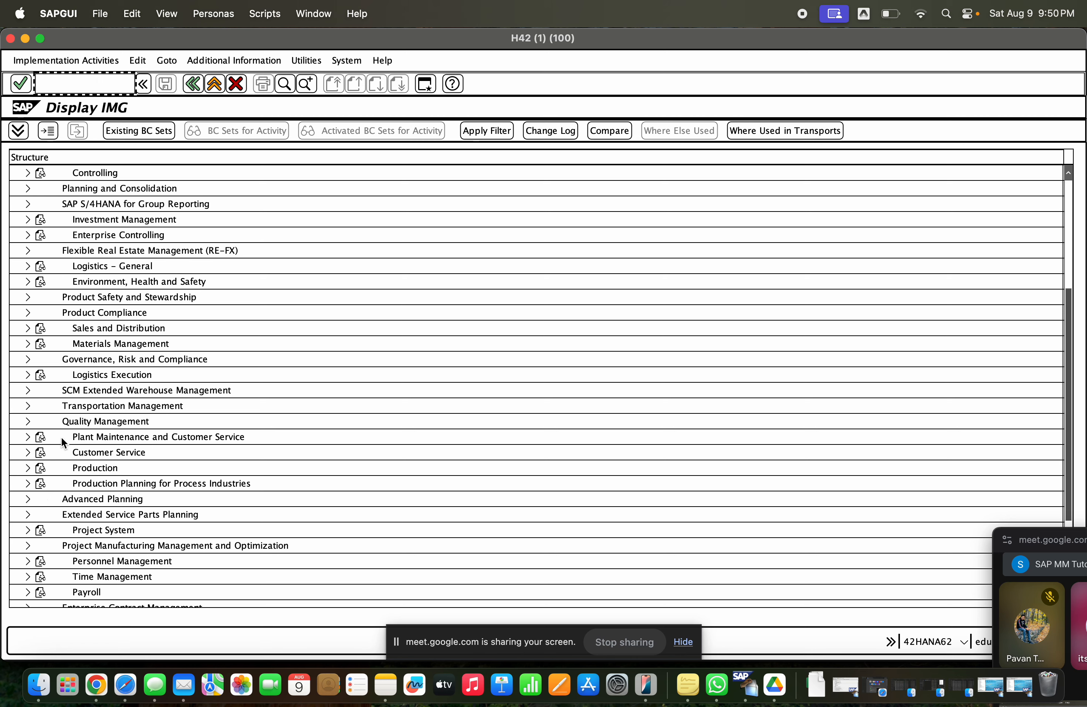
click(108, 344)
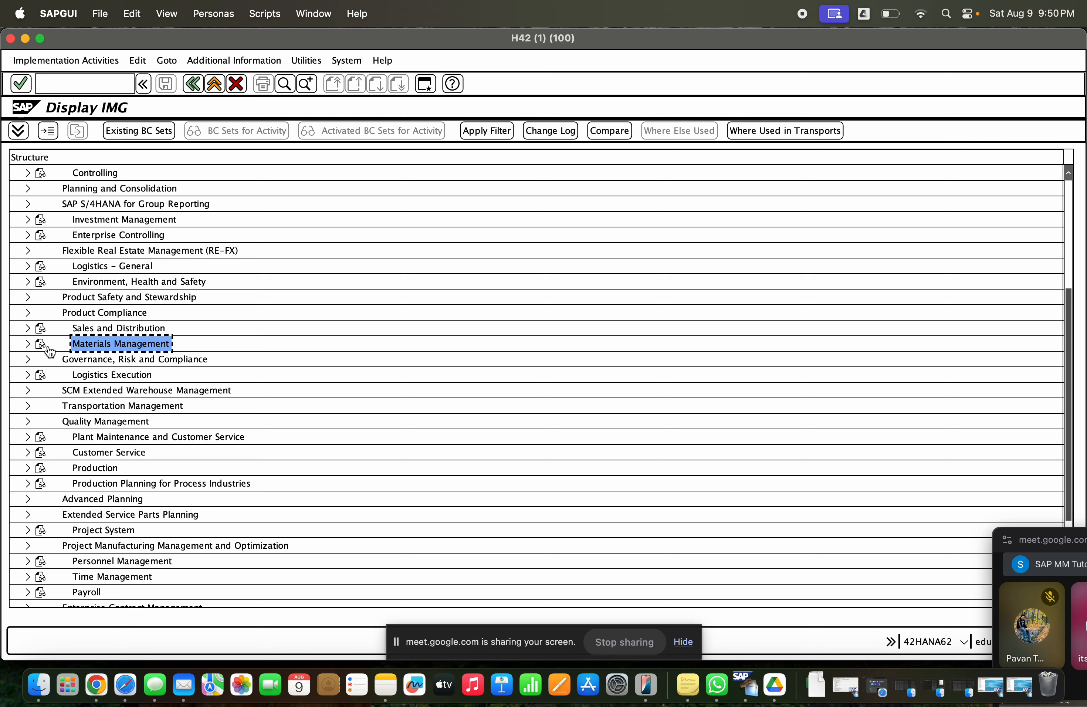
click(28, 343)
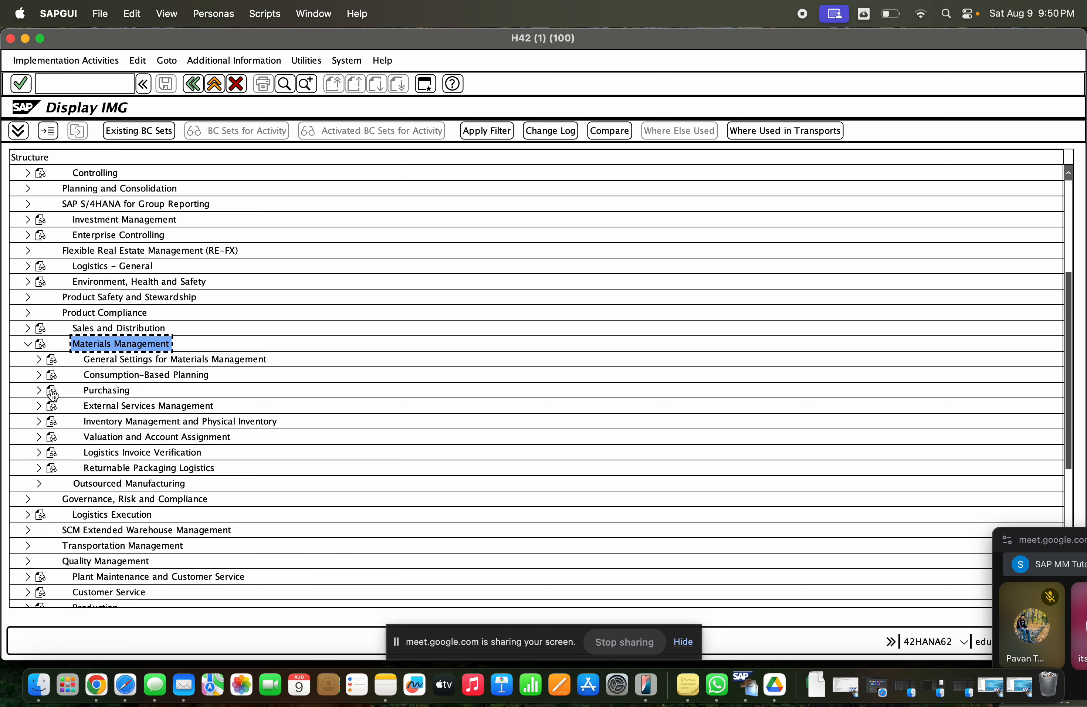
click(39, 390)
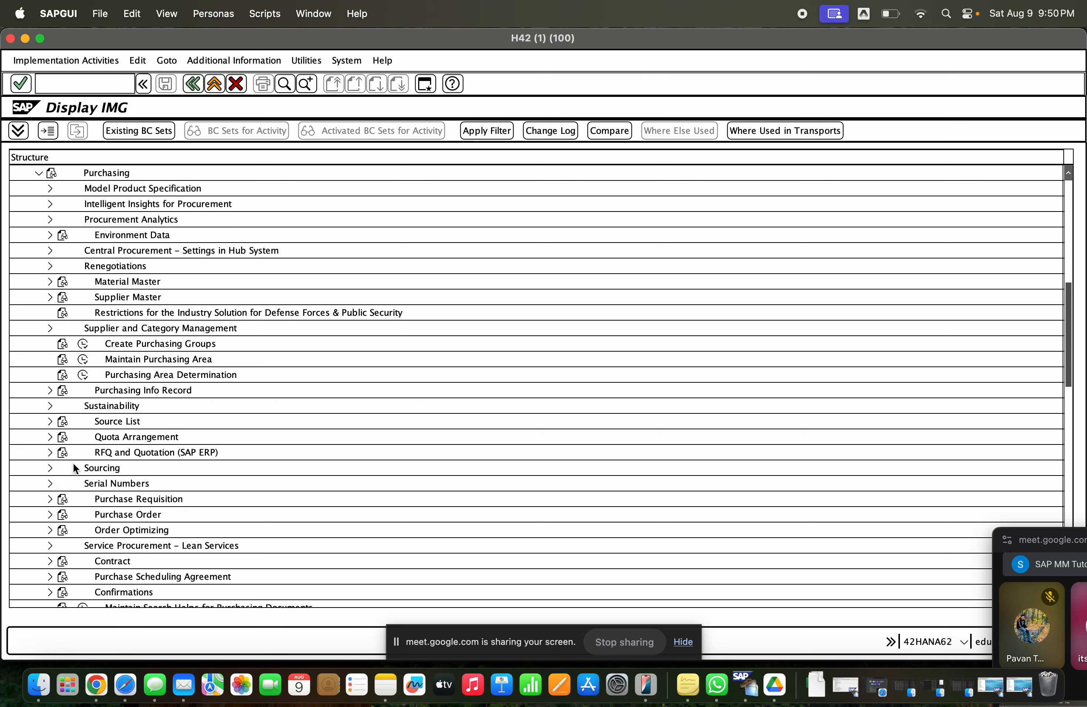
click(50, 514)
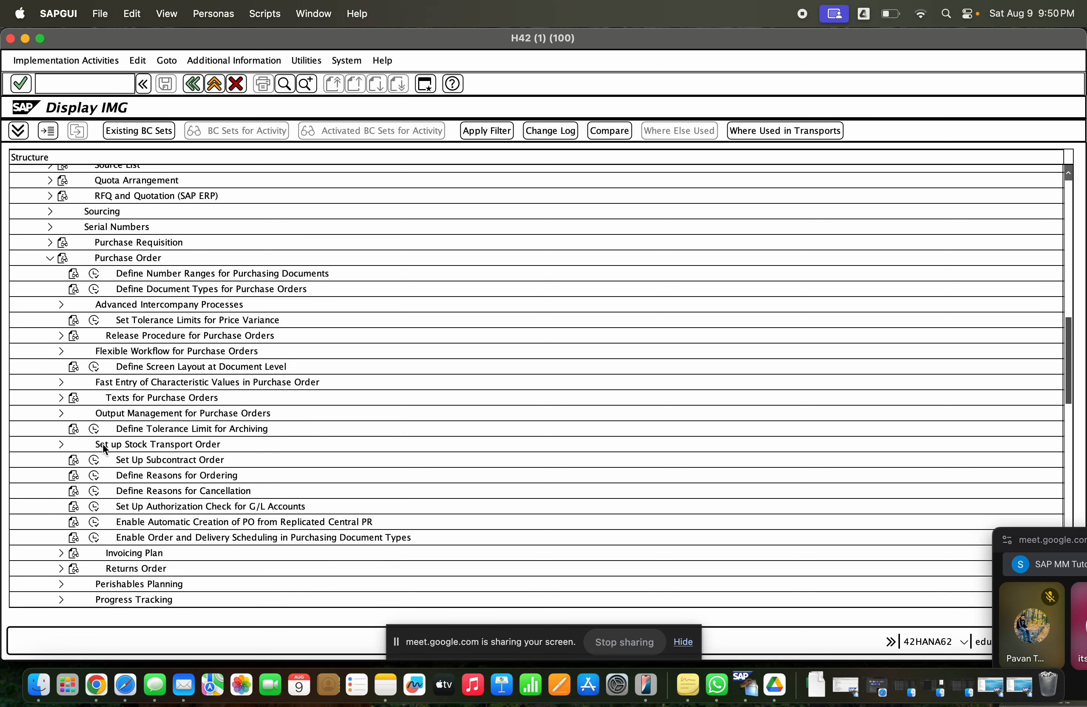
- Open Define Document Types for Purchase Orders and position the list at document type ZNB
click(156, 274)
click(167, 288)
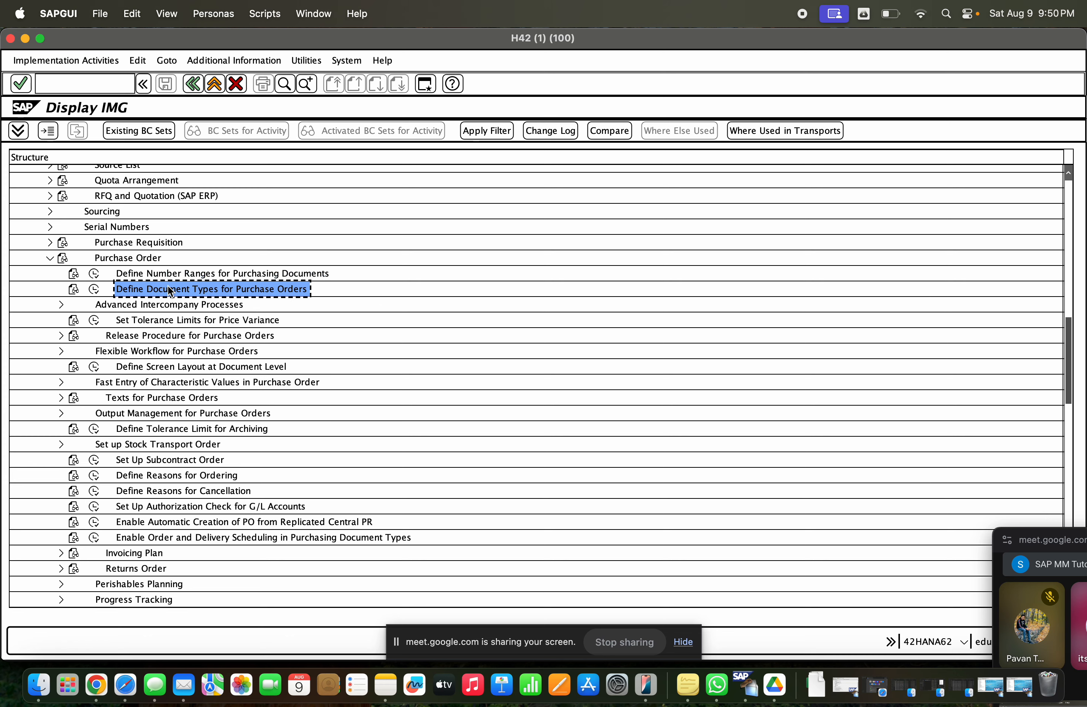
click(95, 289)
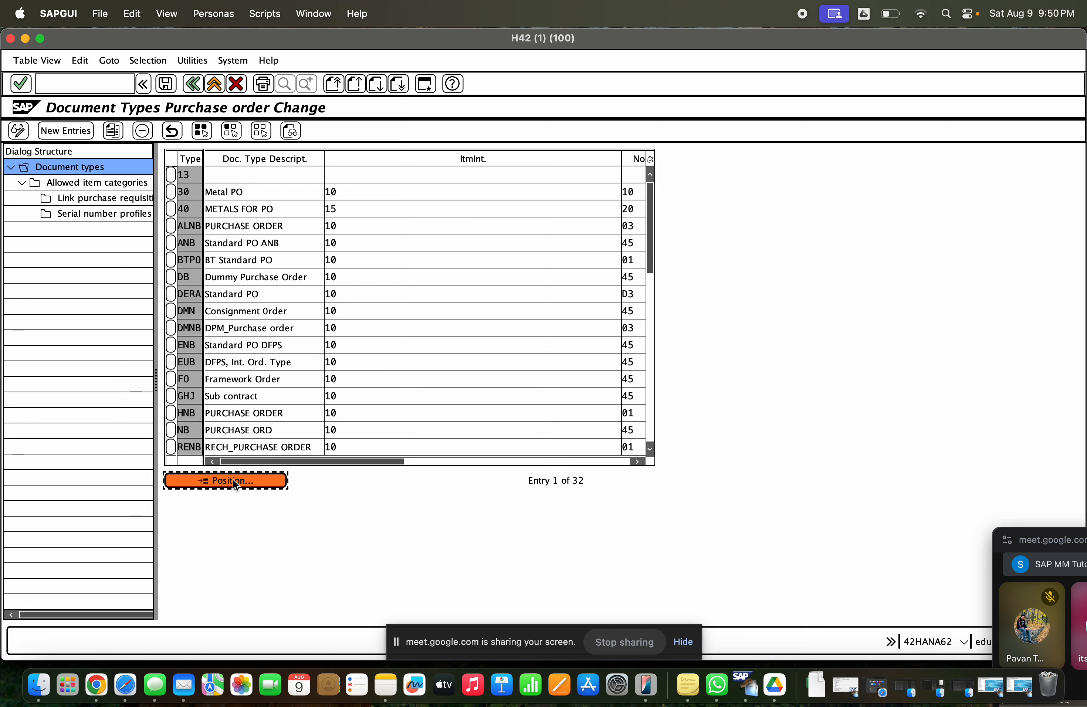
click(234, 482)
text(ZNB)
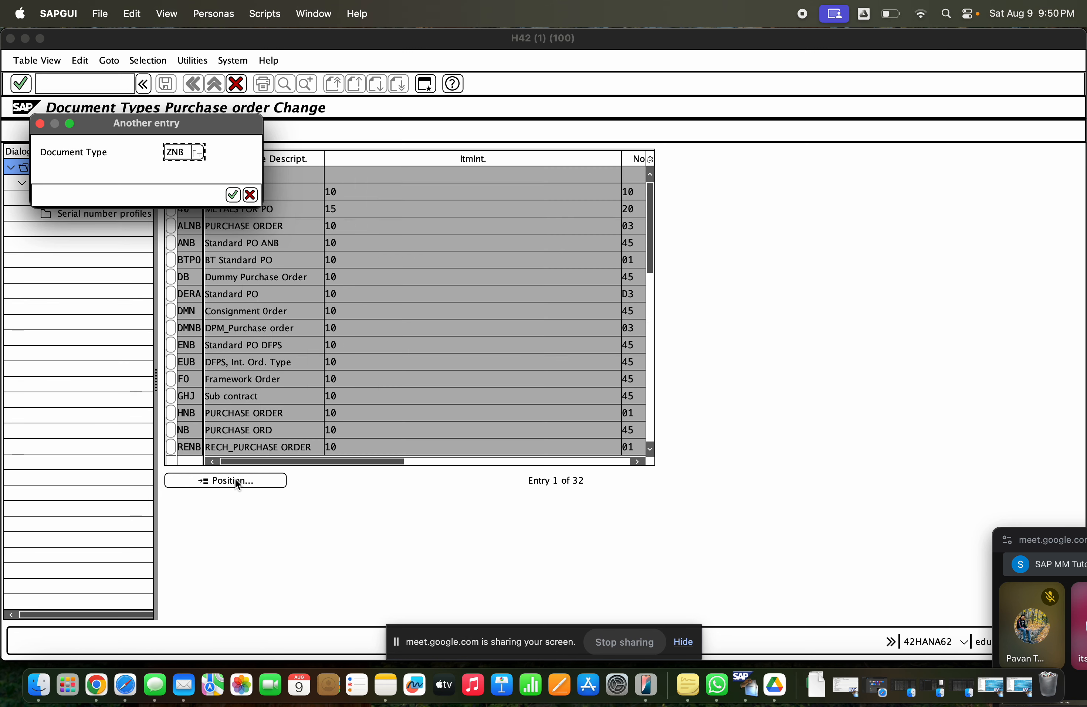
key(Return)
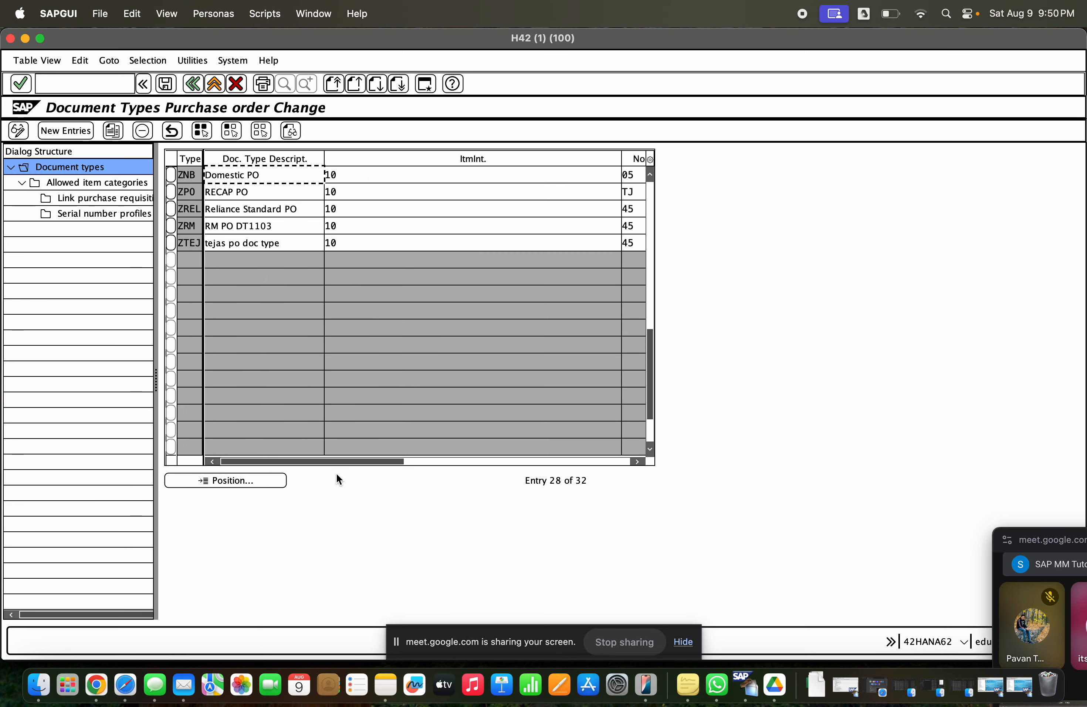
- Check the field selection key assigned to document type ZNB and return to the IMG structure
click(420, 462)
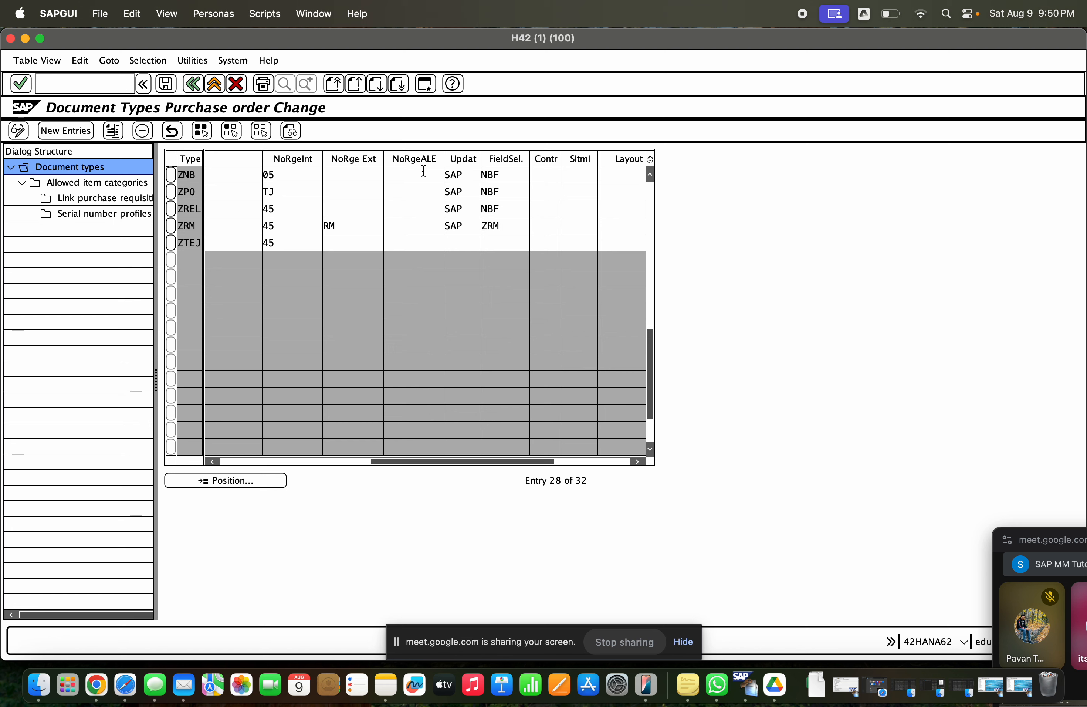
click(499, 173)
drag(498, 174, 469, 168)
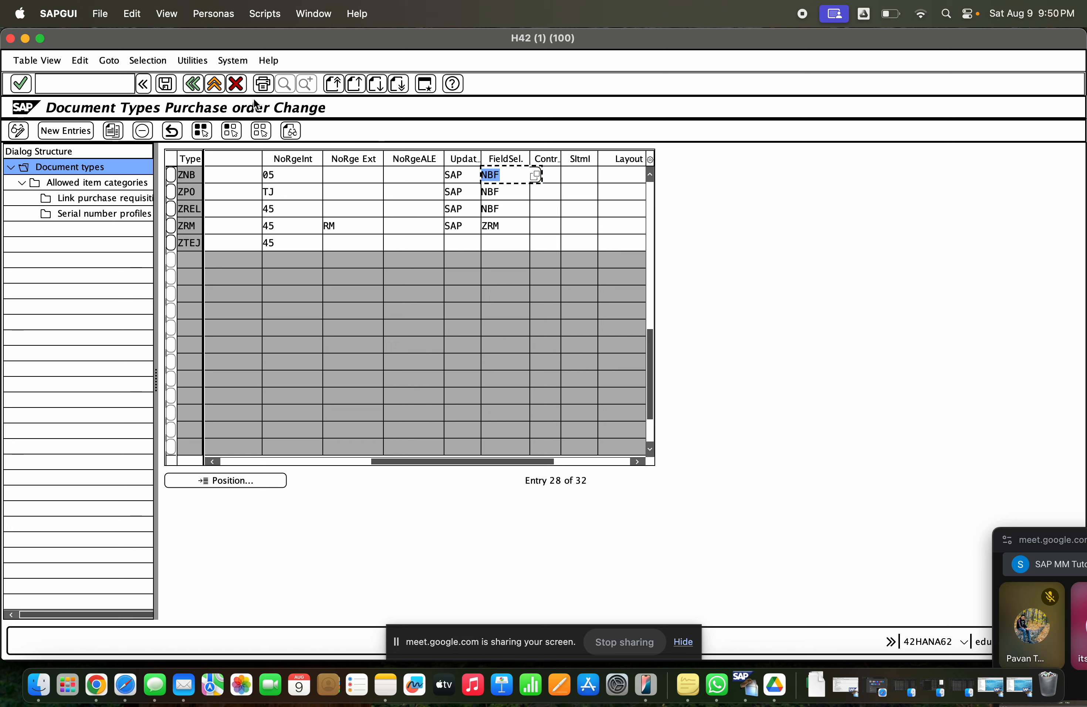
click(192, 84)
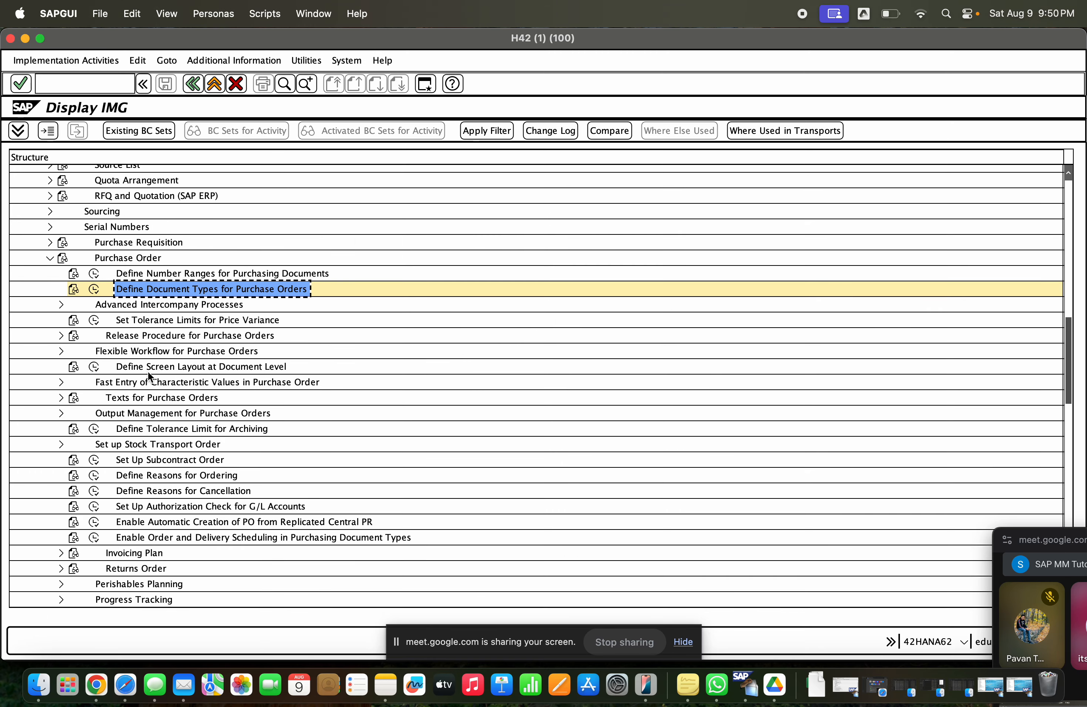
- Open Define Screen Layout at Document Level and position the field selection key list at NB
click(148, 371)
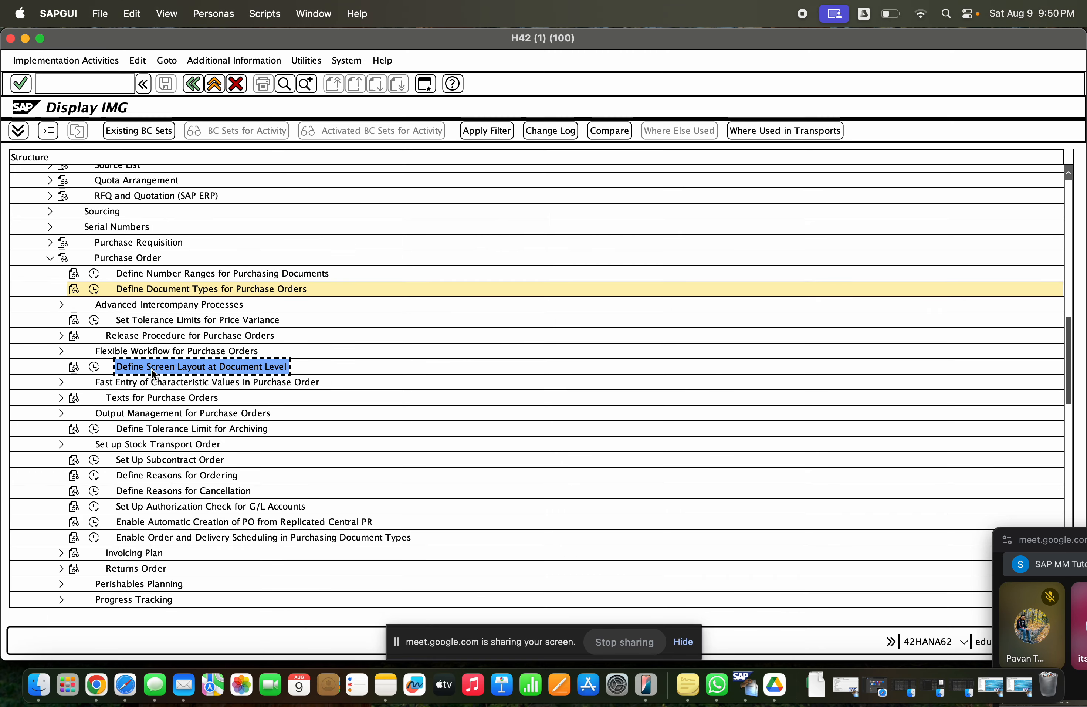
click(94, 367)
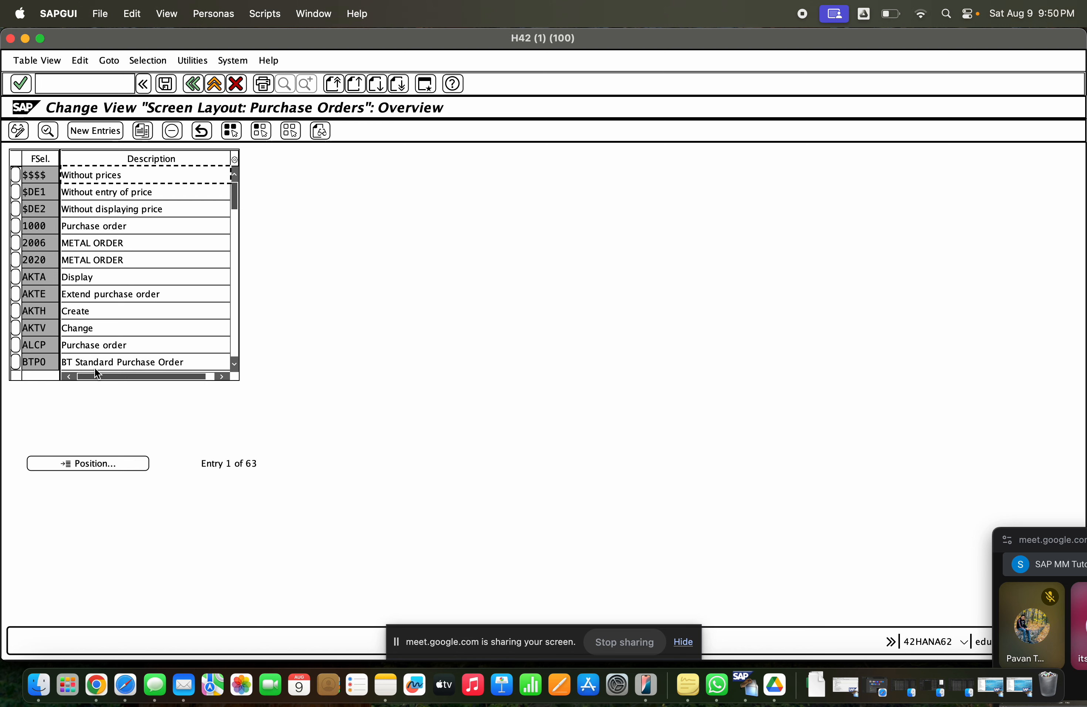
click(132, 466)
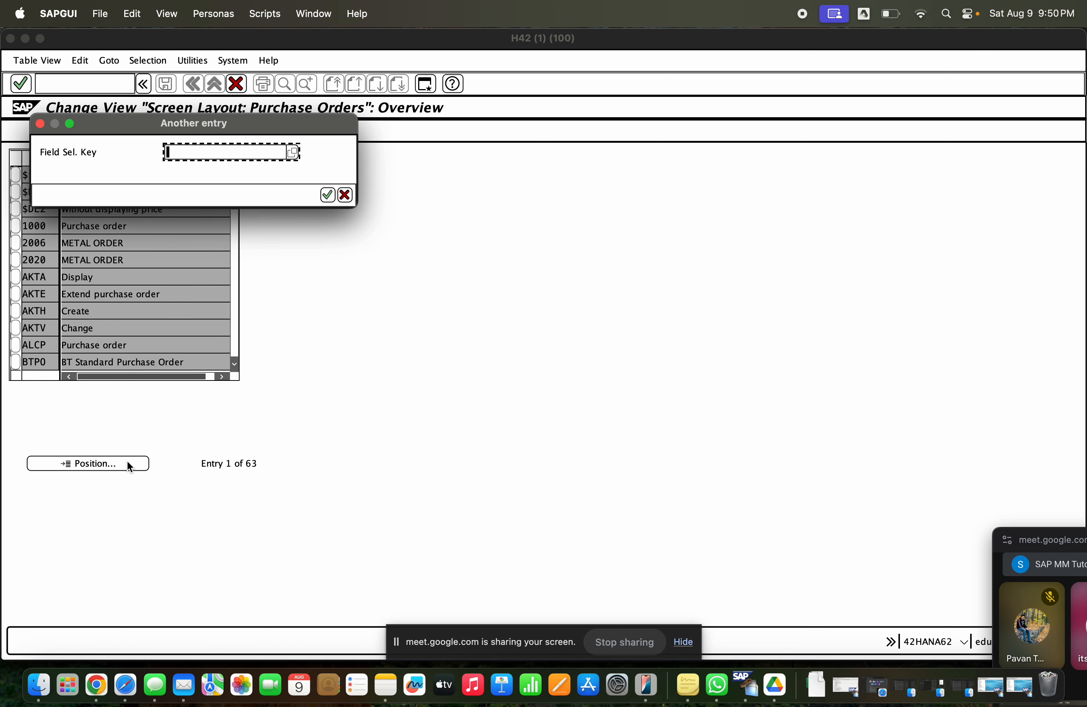
text(NBF)
key(Return)
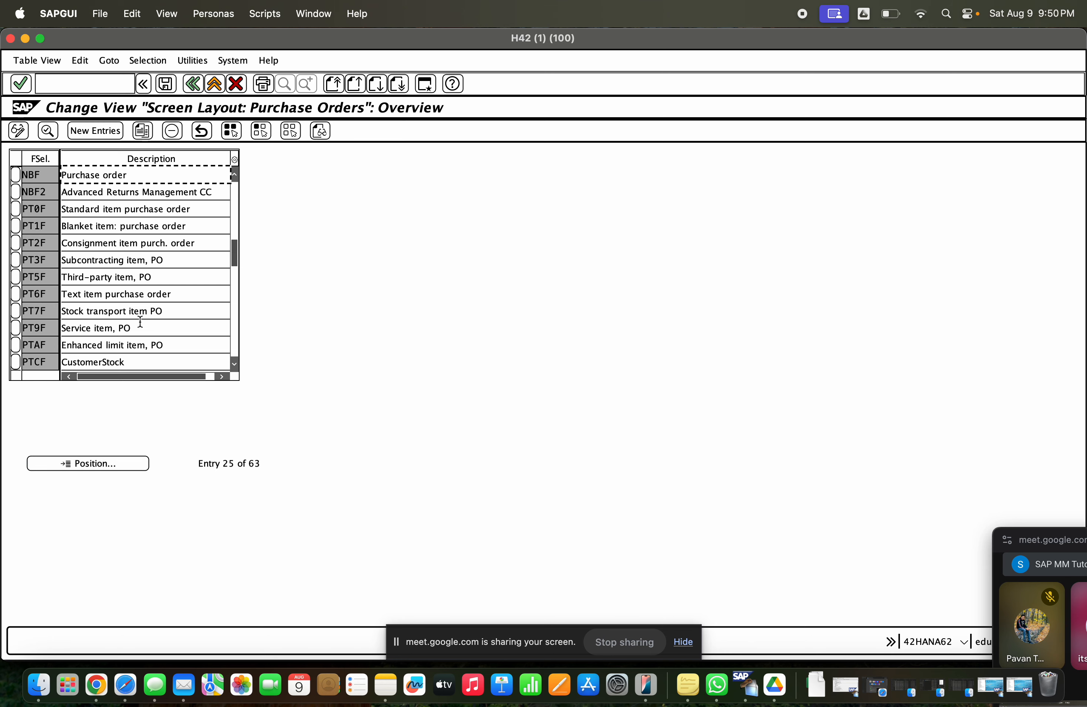
- Examine the Terms of delivery and payment fields of key NBF and return to the screen layout overview
click(14, 179)
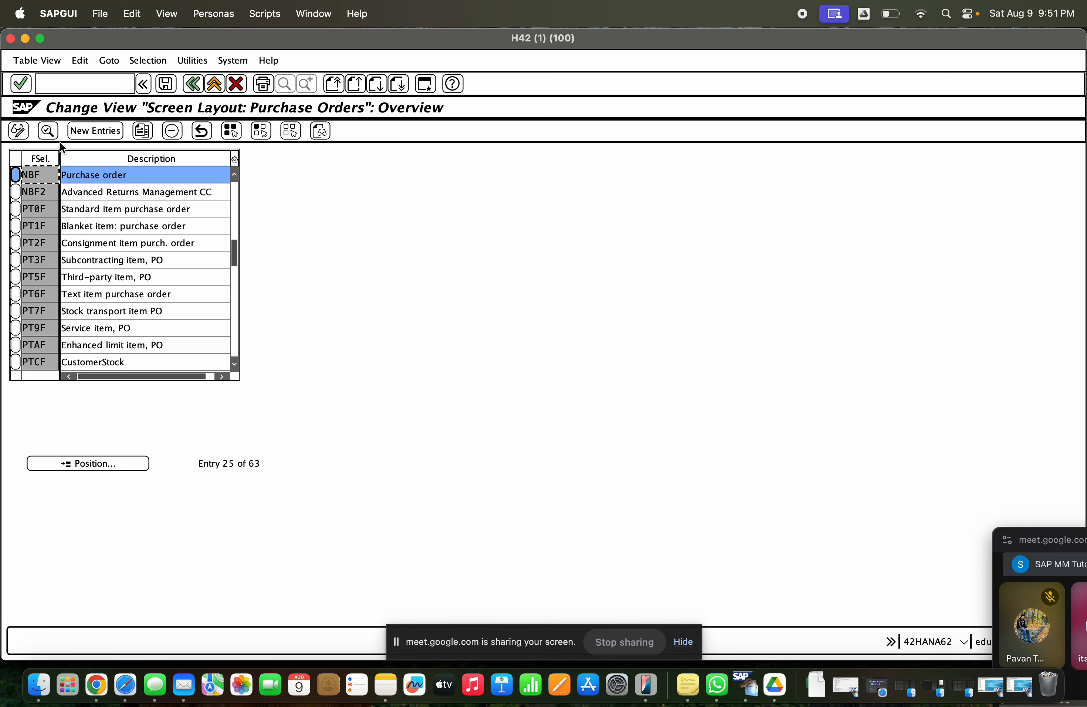
click(48, 132)
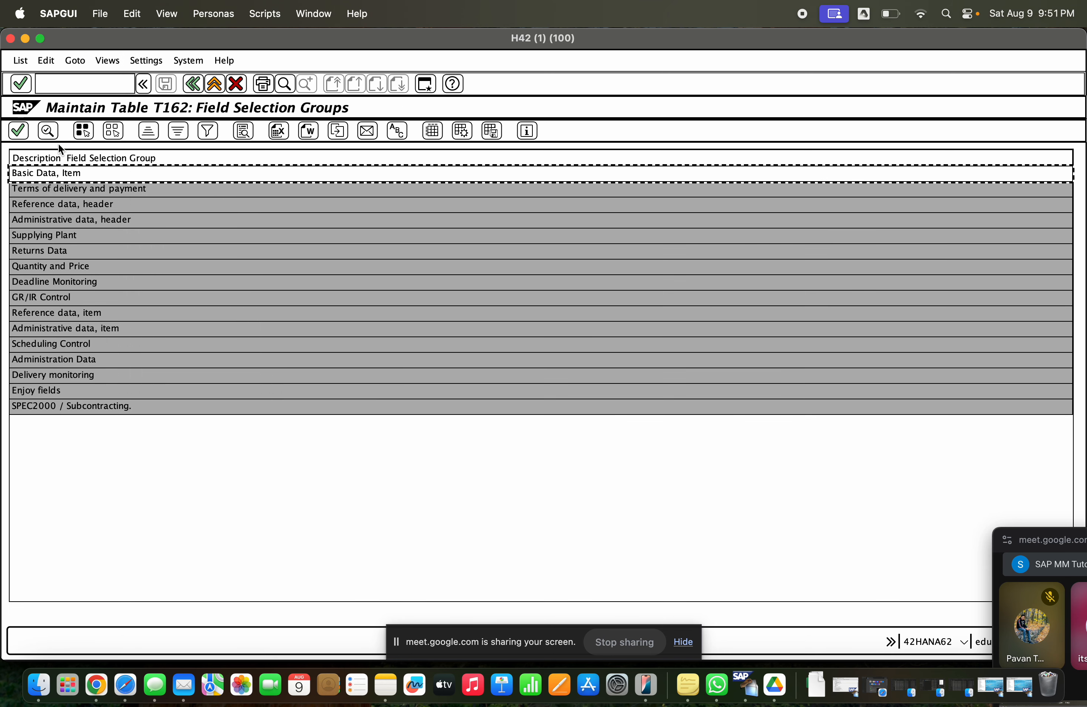
click(84, 201)
click(76, 235)
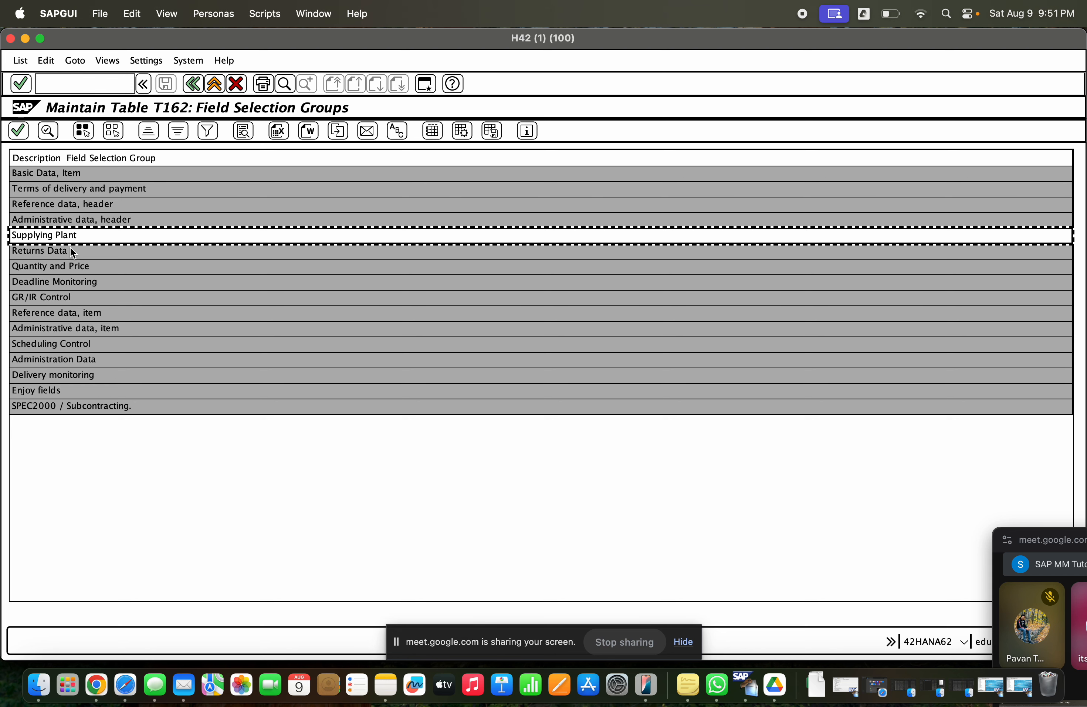
click(73, 190)
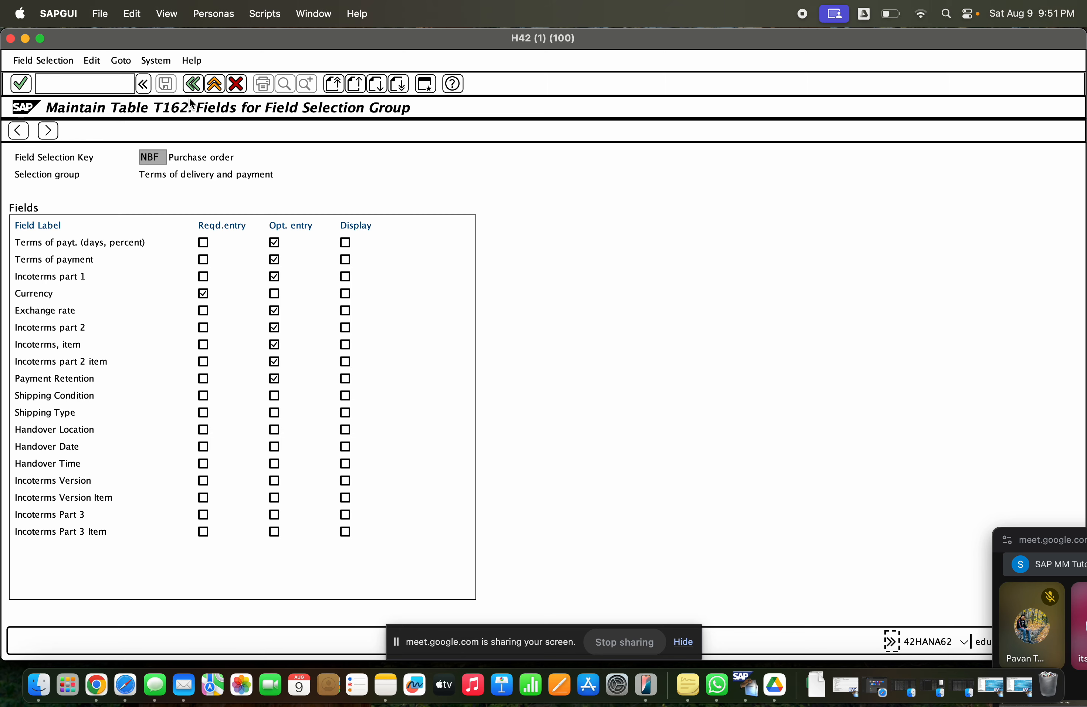
click(193, 83)
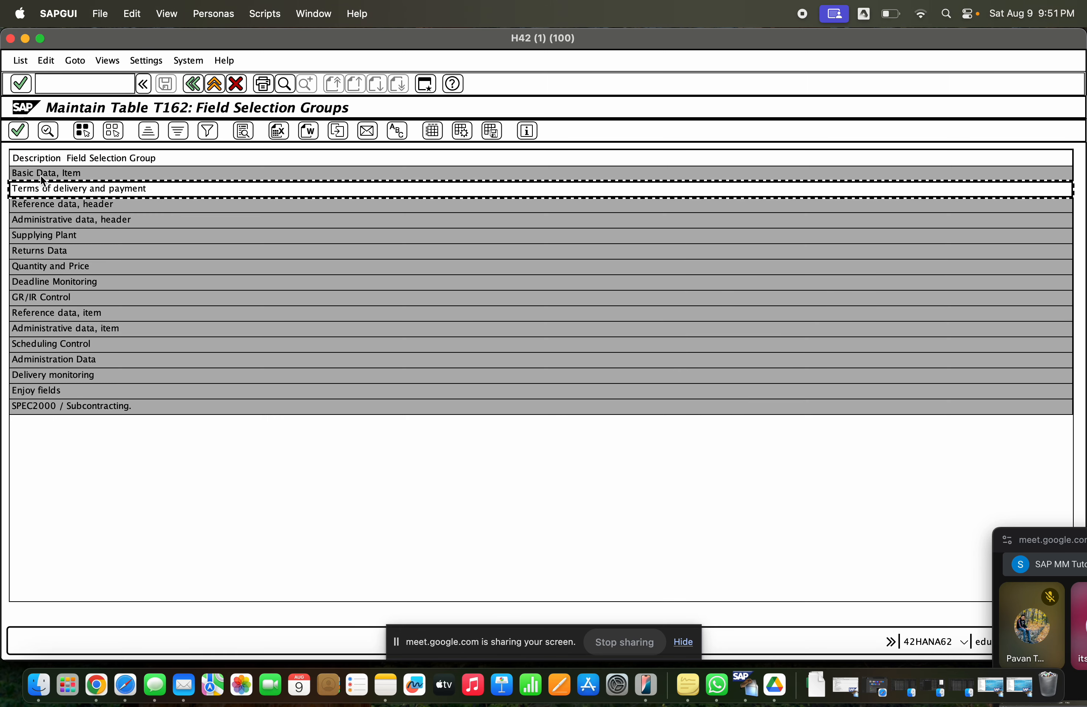
click(192, 84)
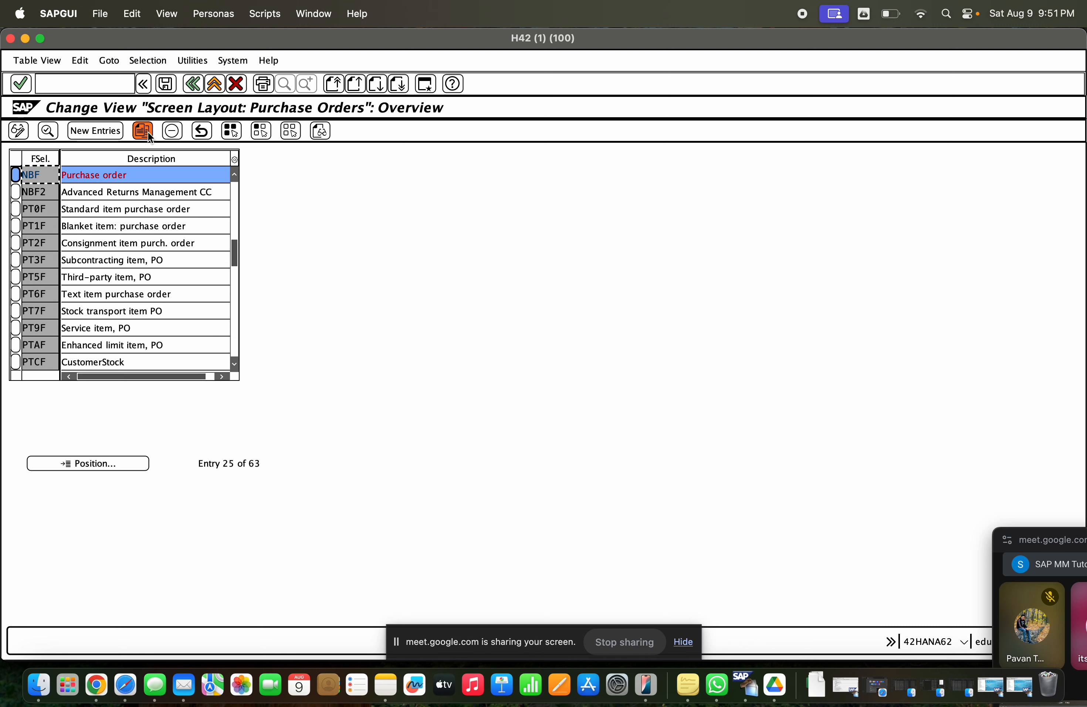
- Copy field selection key NBF to ZNBF and save it with the proposed customizing request
click(143, 131)
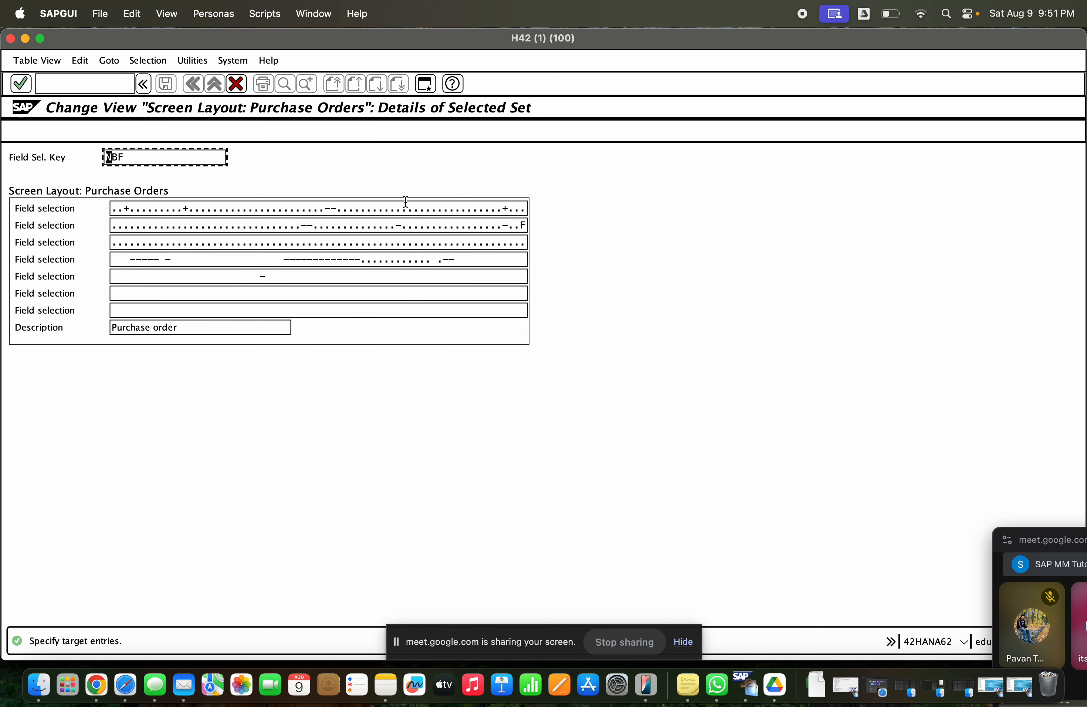
text(Z)
key(Right)
key(Right)
key(Right)
key(Return)
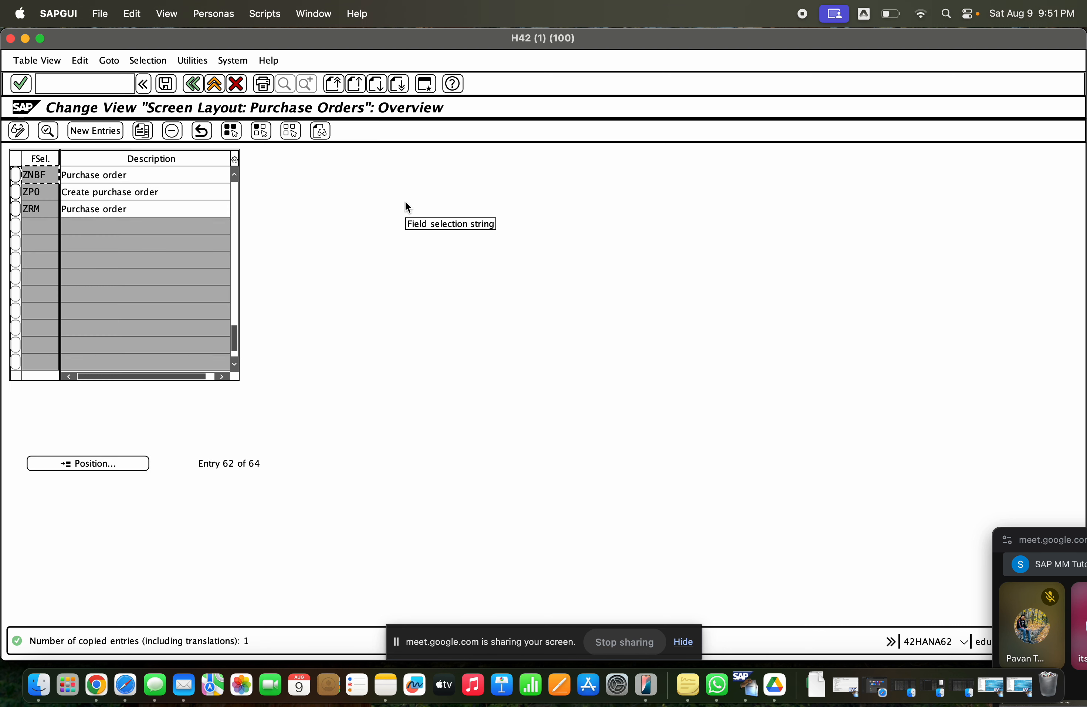
click(169, 87)
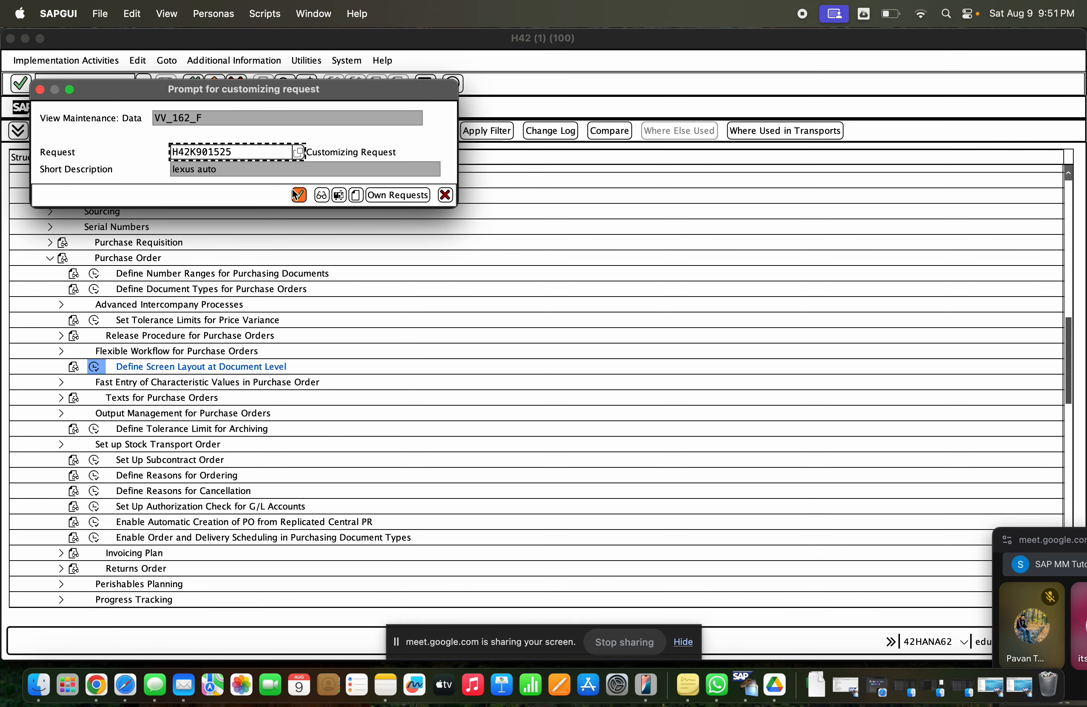
click(298, 195)
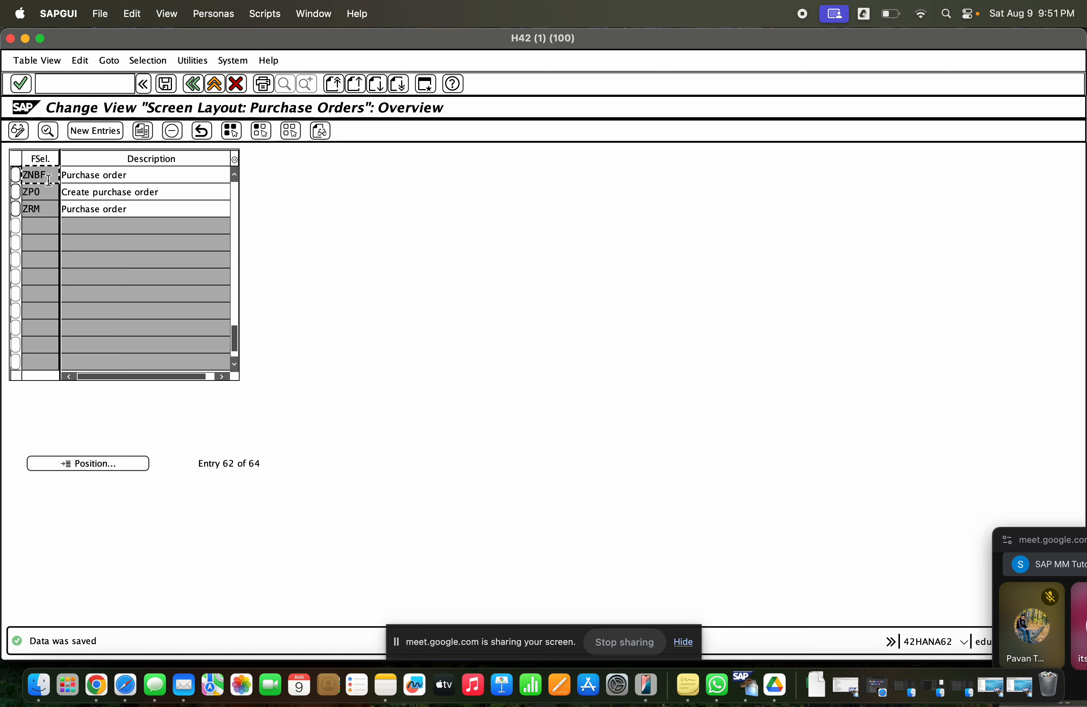
- In ZNBF's Reference data, header group, clear both required and optional entry for Collective RFQ and return to the overview
click(16, 179)
click(52, 132)
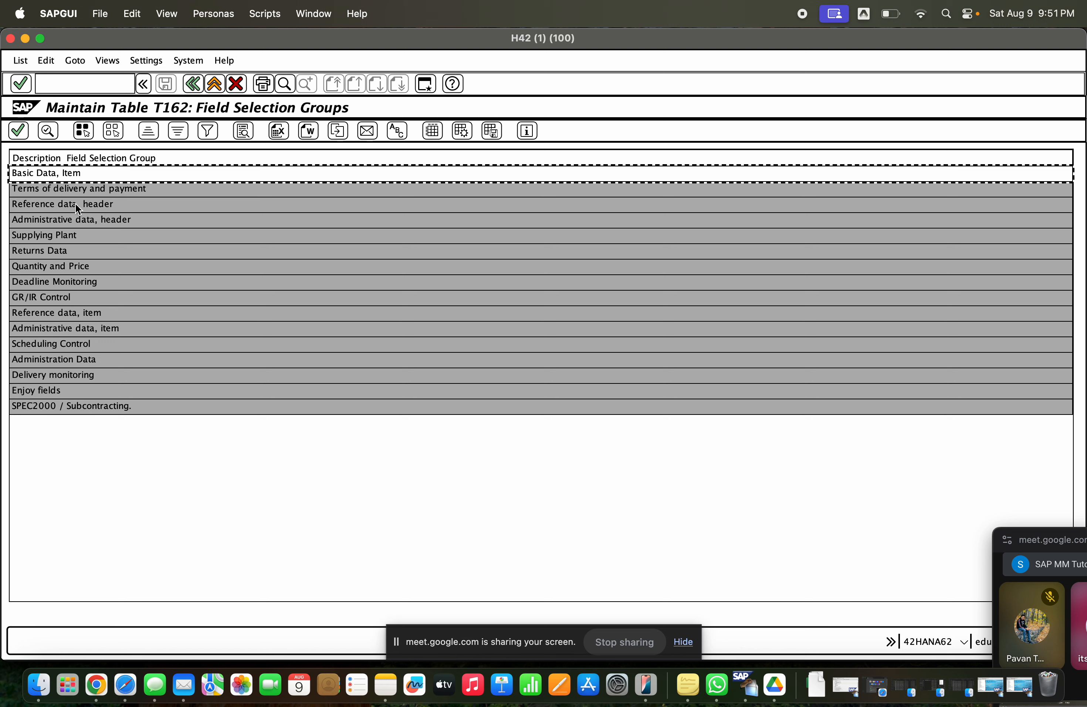
click(66, 207)
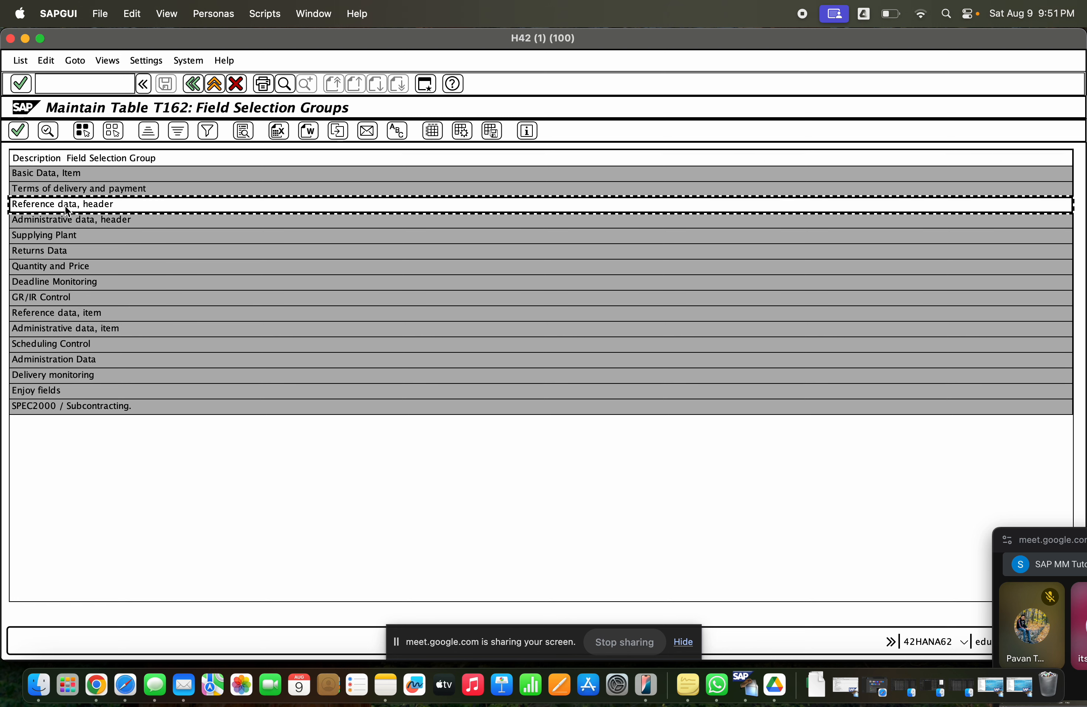
double_click(65, 205)
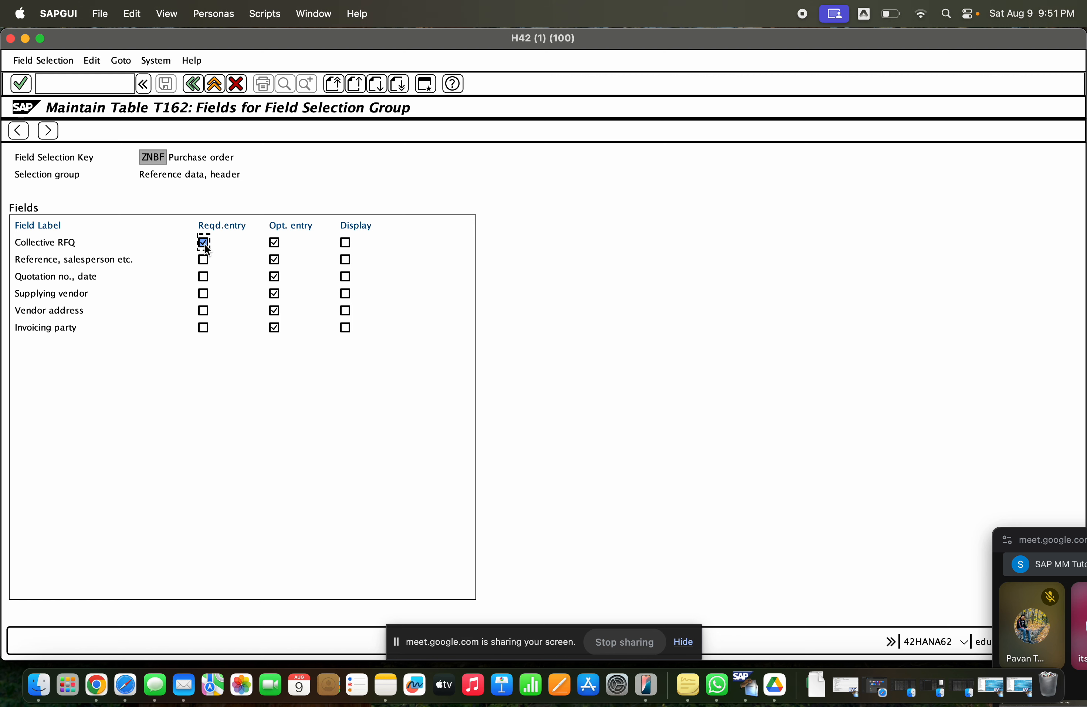
click(274, 242)
click(204, 243)
click(192, 83)
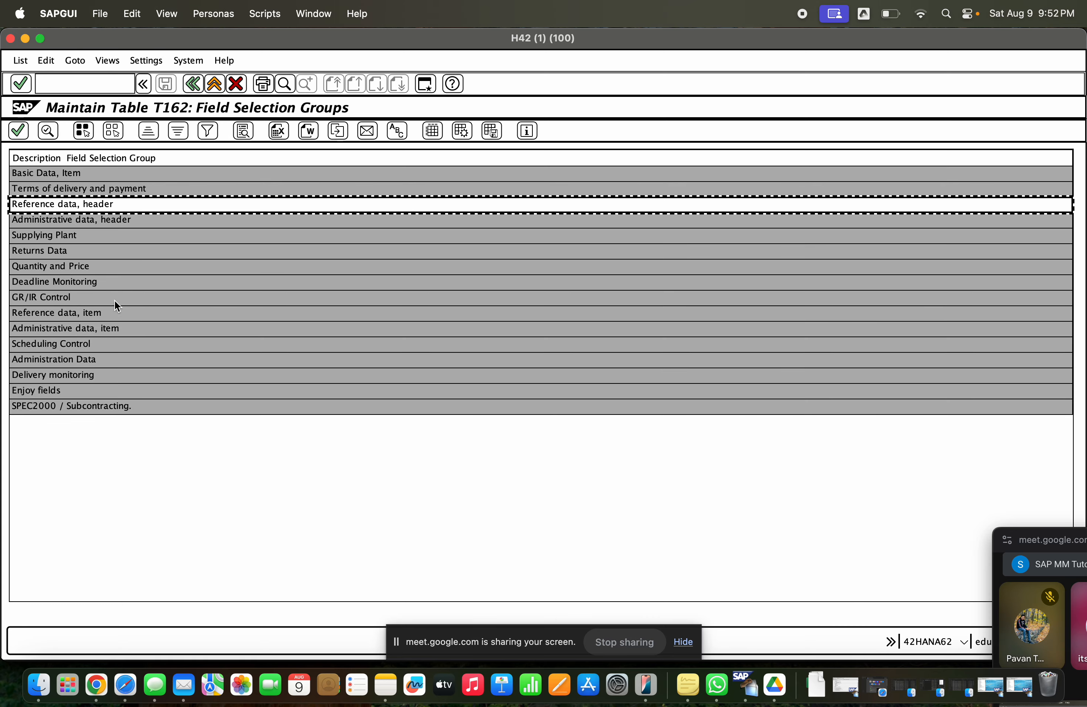
click(193, 84)
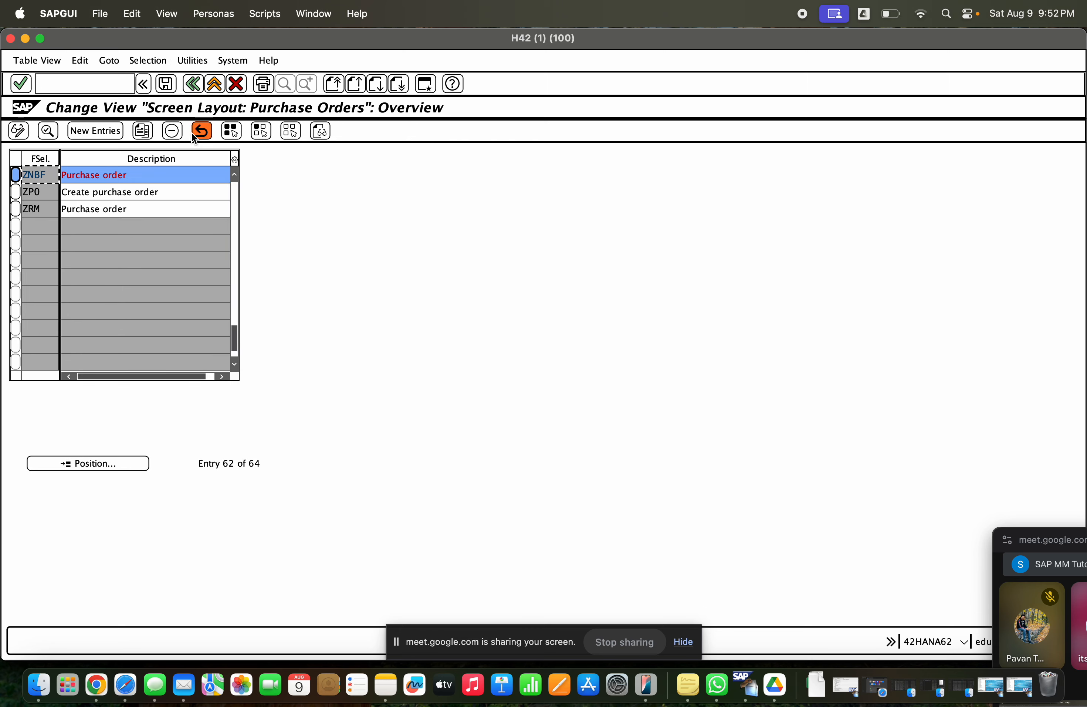
- In ZNBF's Reference data, item group, mark Purchase requisition and Request for quotation as required entry
double_click(119, 174)
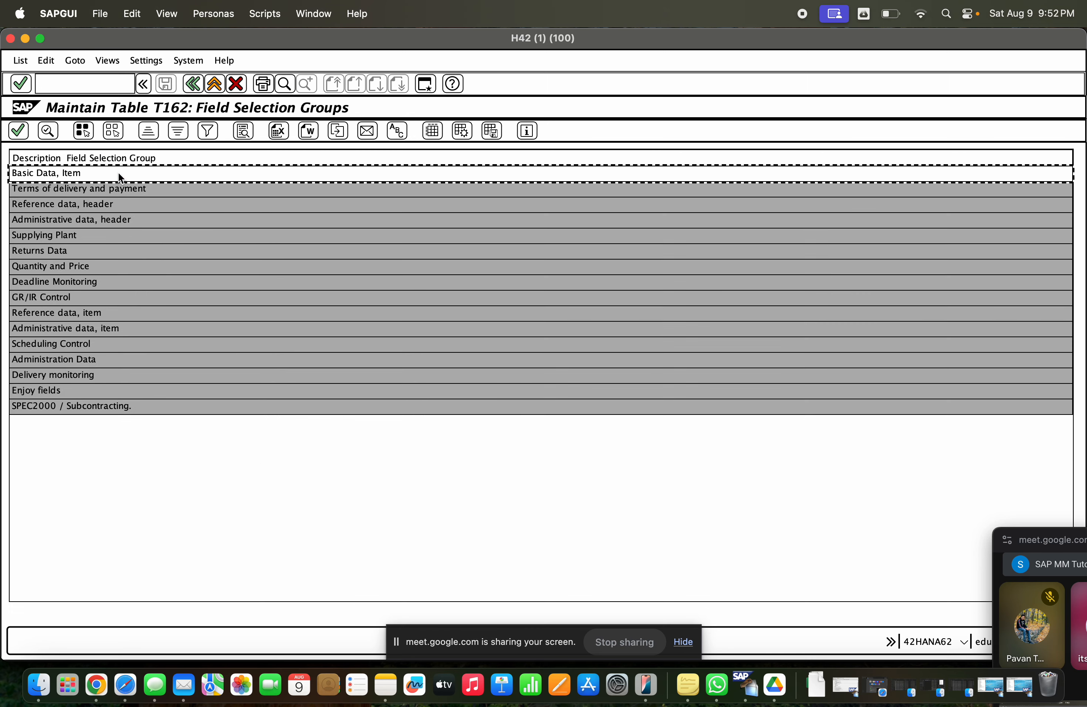
click(89, 313)
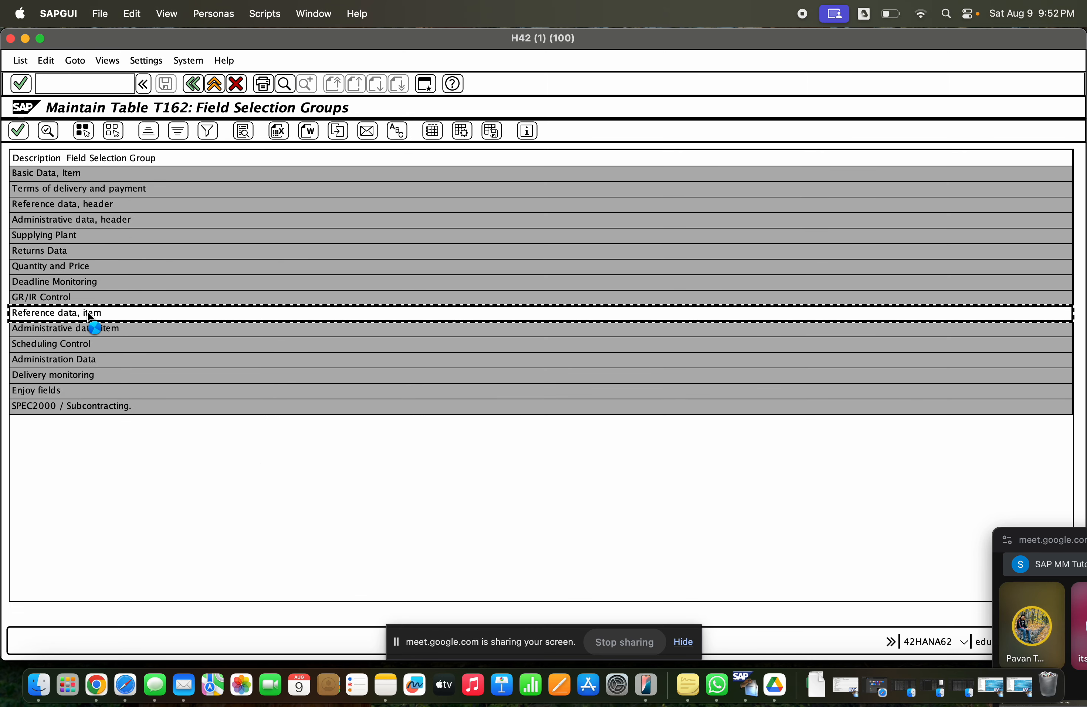
double_click(89, 313)
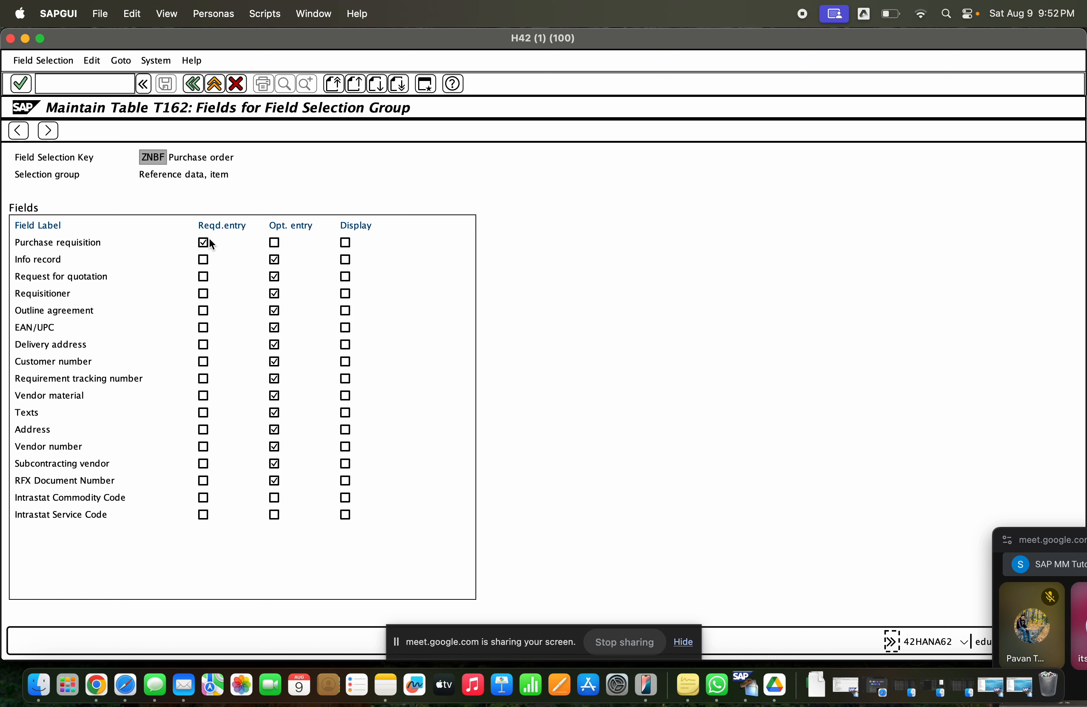
click(203, 276)
click(190, 83)
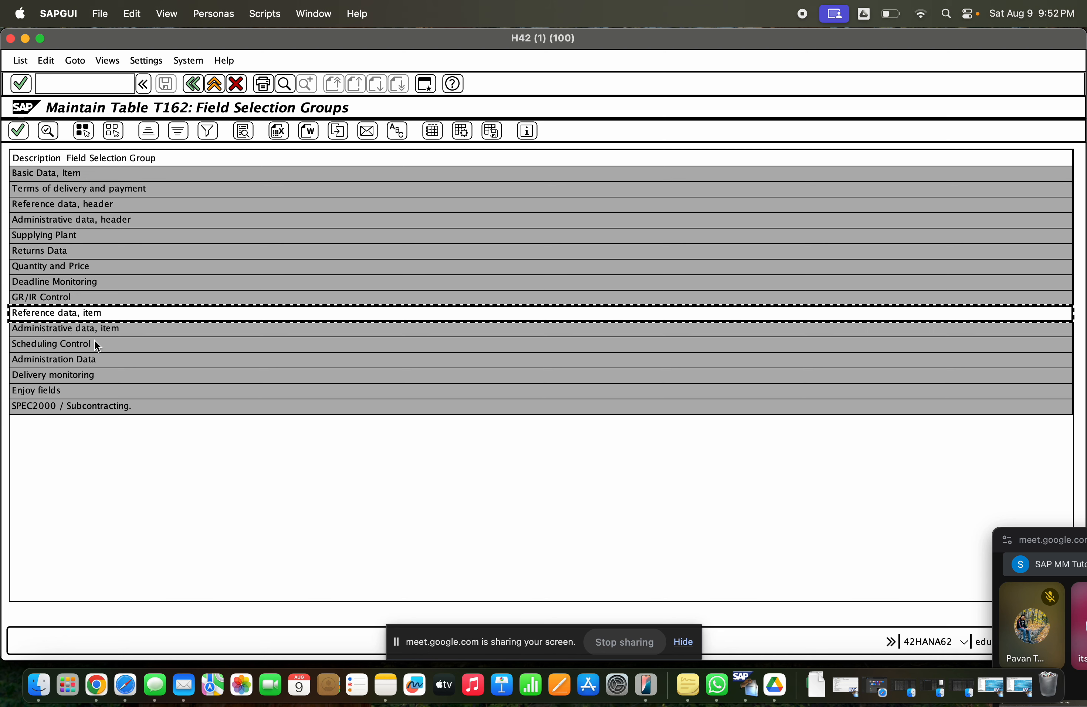
- Review the Quantity and Price and the Reference data, header groups of key ZNBF, and return to the screen layout overview
double_click(82, 264)
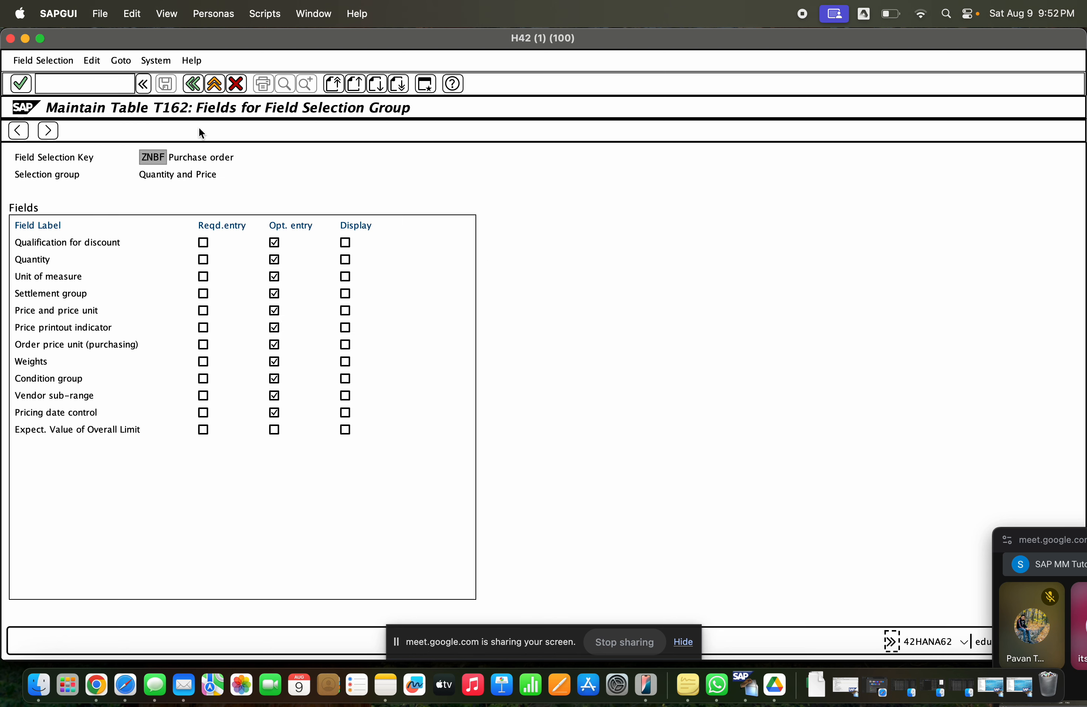
click(191, 84)
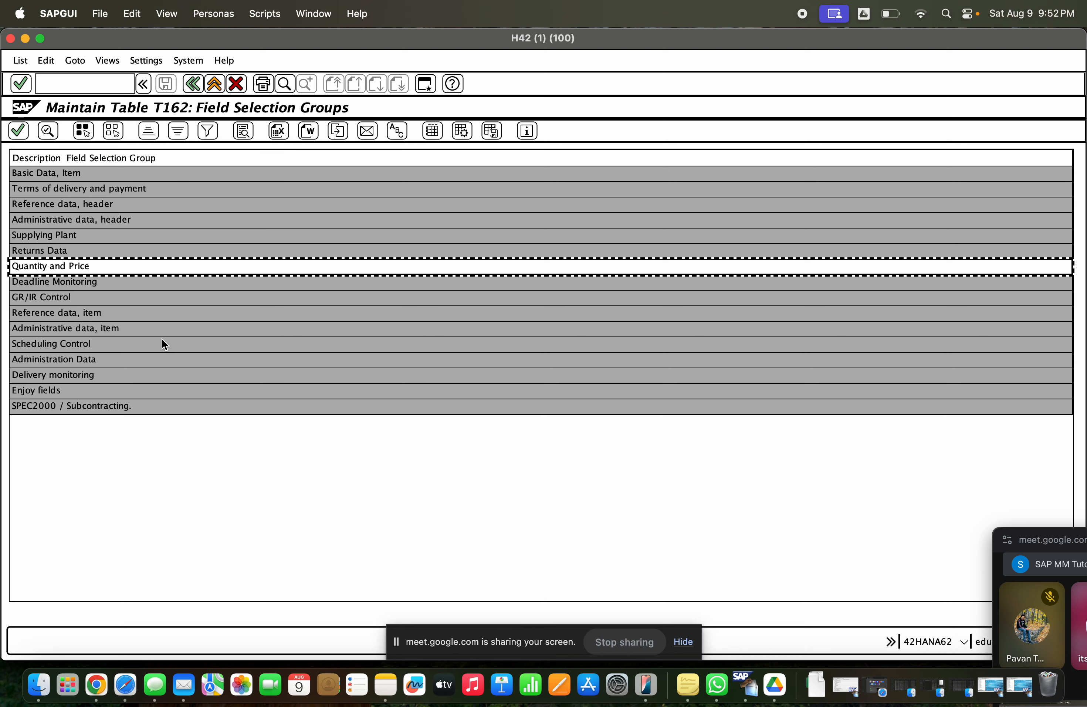
double_click(97, 205)
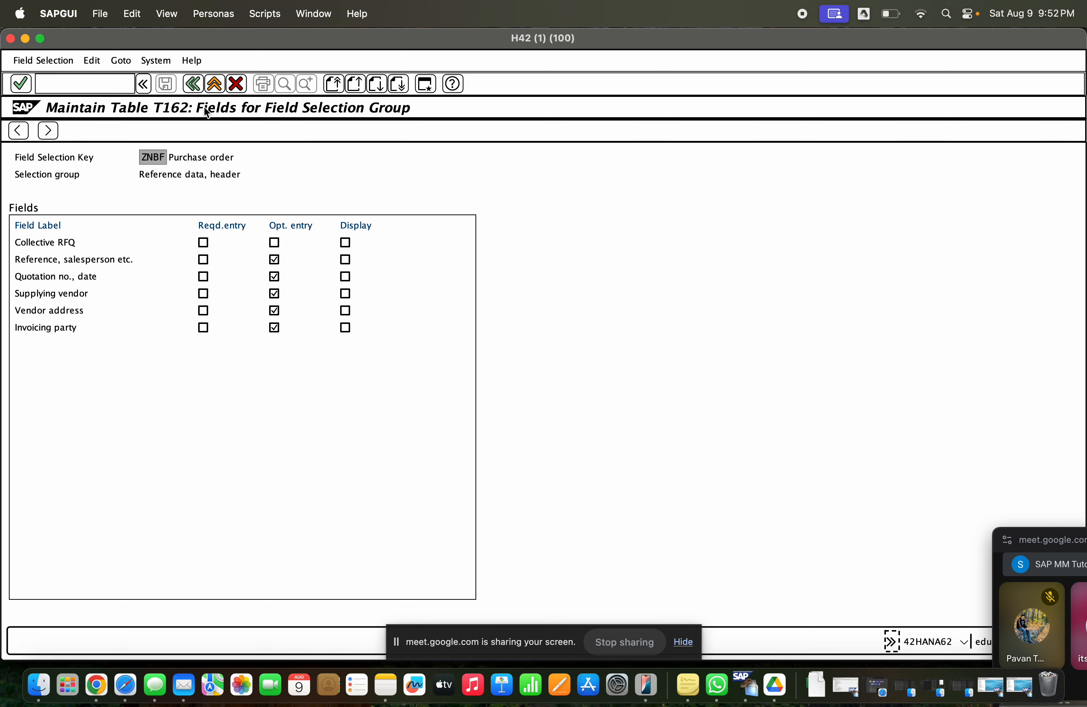
click(212, 88)
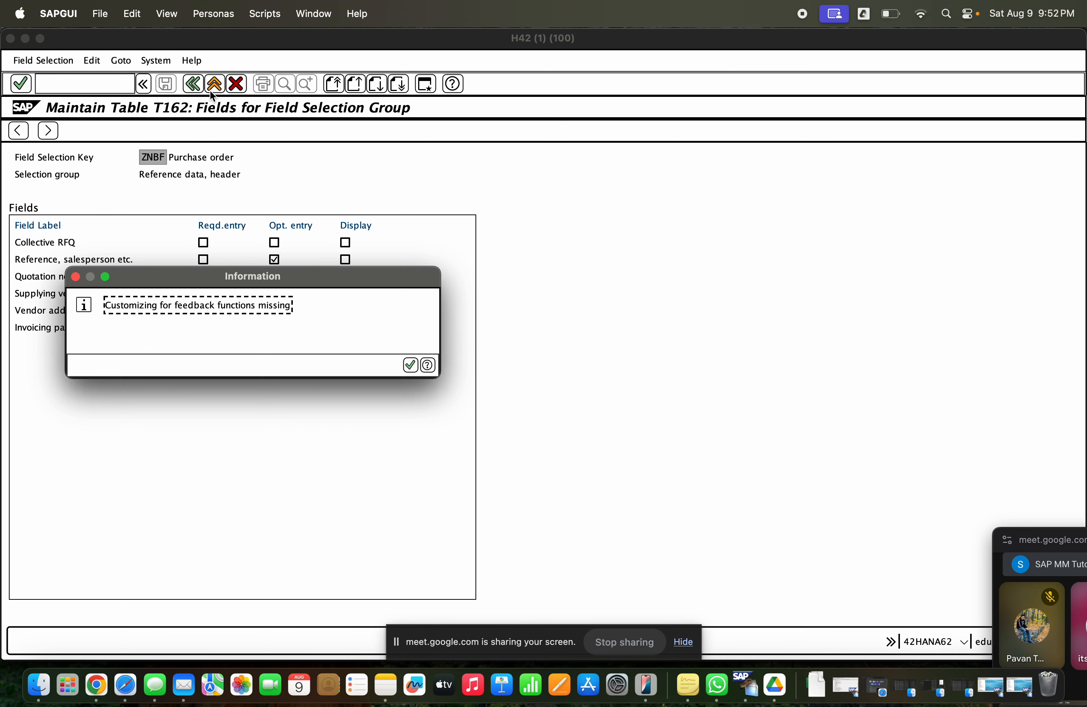
click(411, 365)
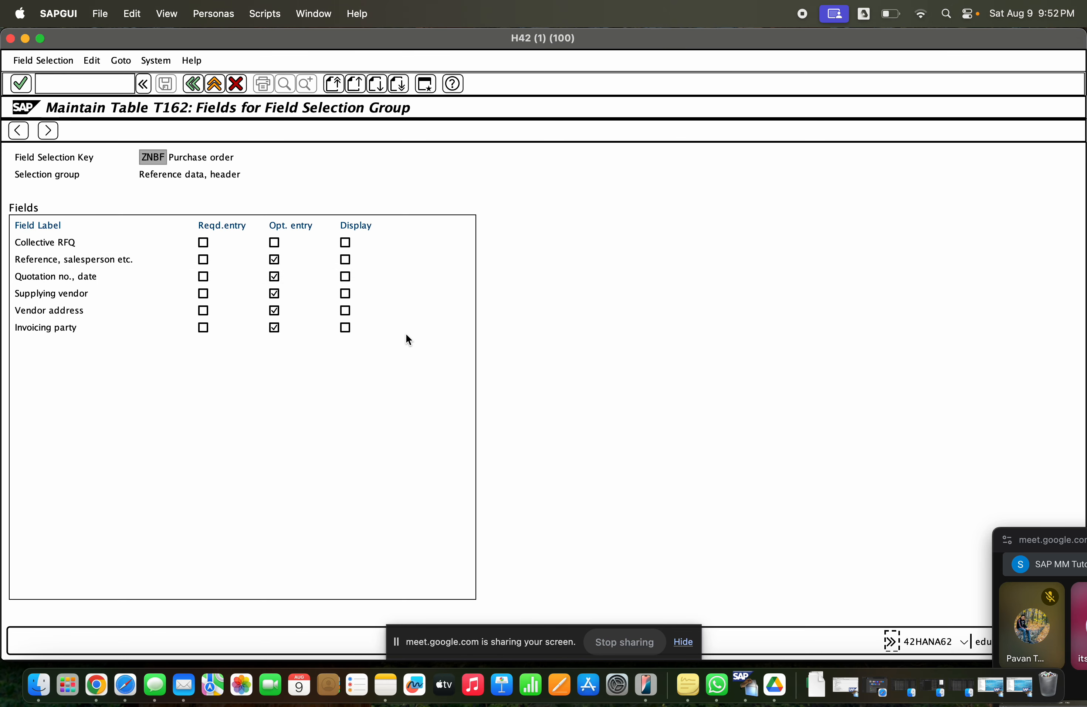
click(194, 84)
click(195, 86)
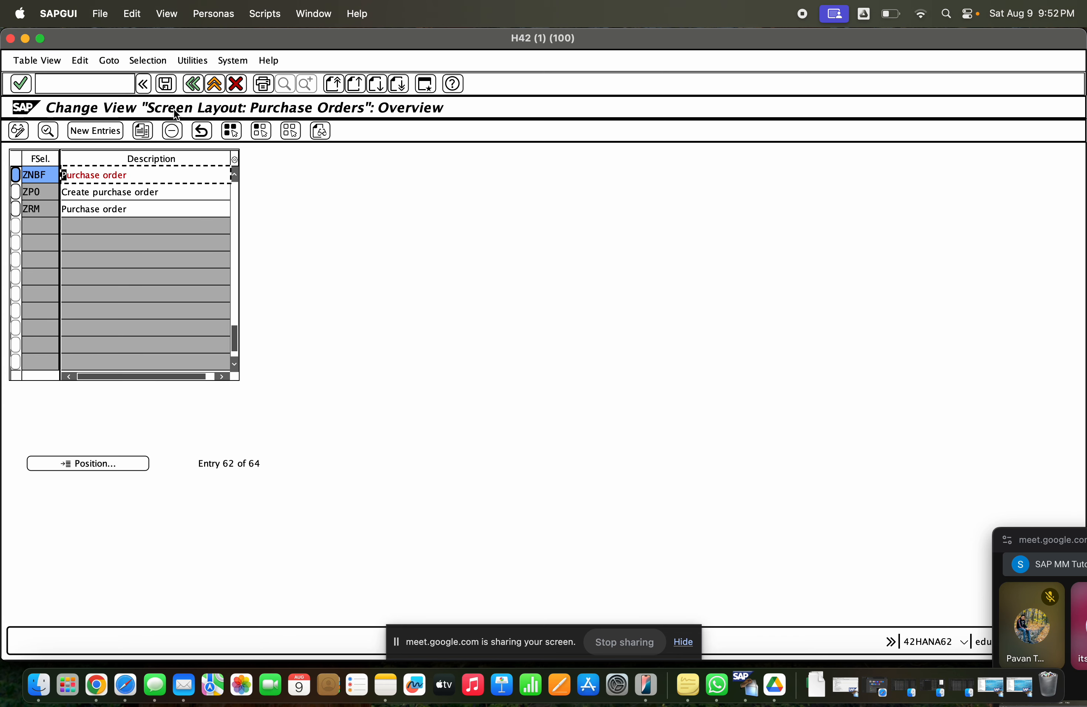
- Leave the purchase order screen layout overview, saving the changes made to key ZNBF
click(42, 172)
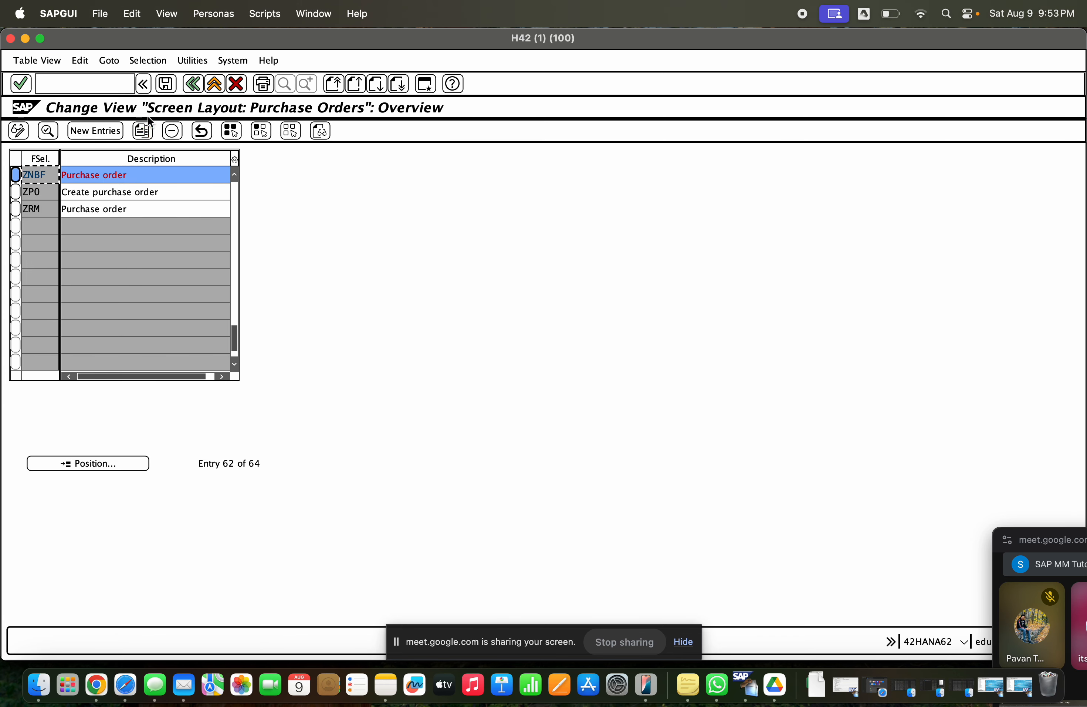
click(194, 84)
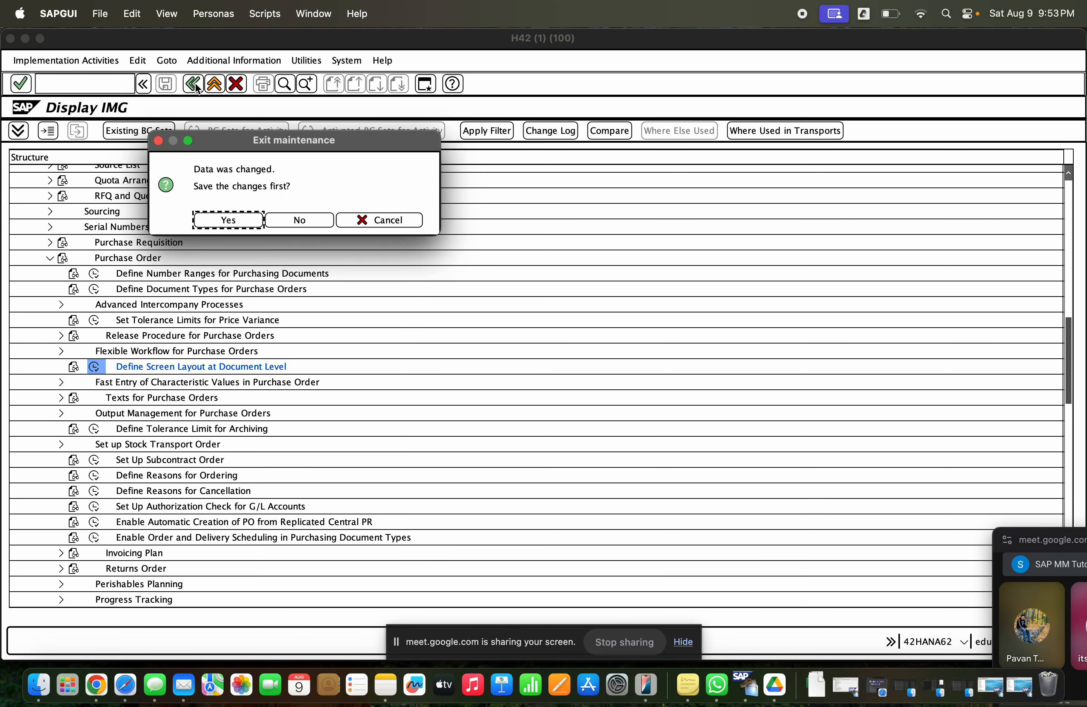
click(240, 220)
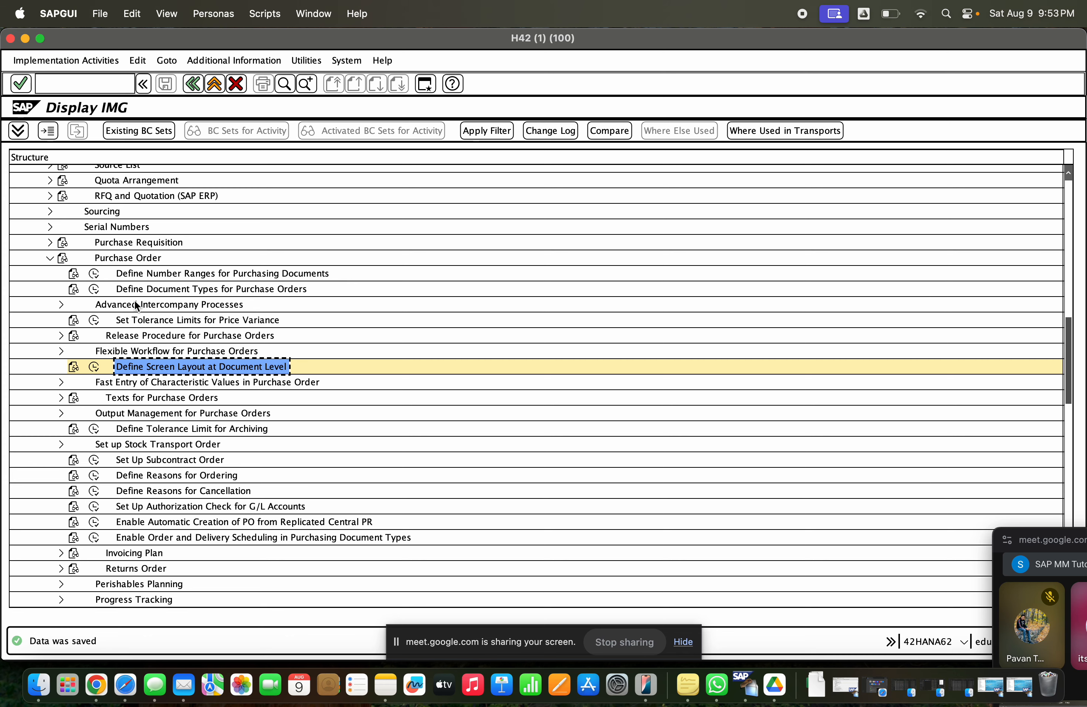
- Open Define Document Types for Purchase Orders and position the list at document type ZNB
click(119, 287)
click(95, 289)
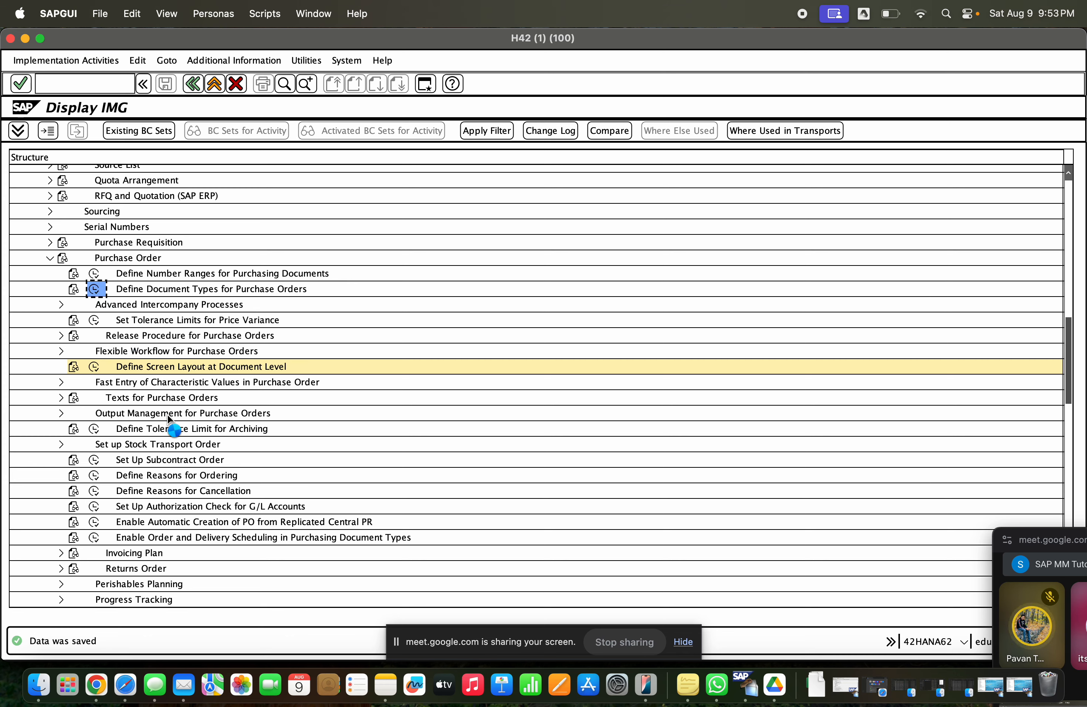
click(226, 479)
text(ZNB)
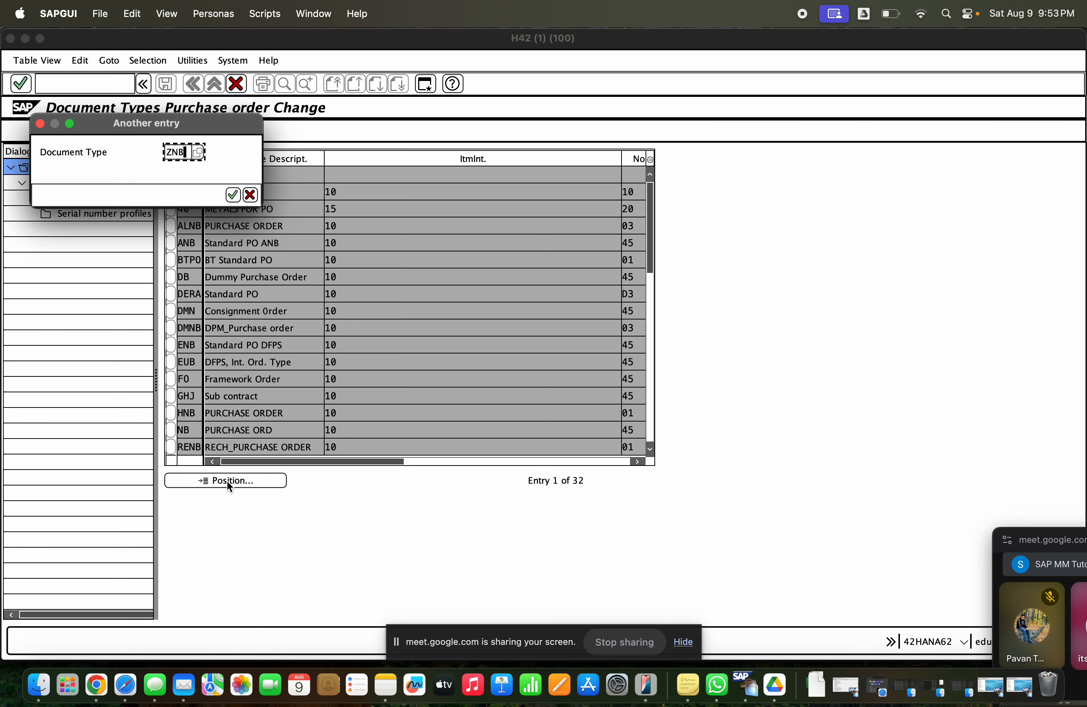
key(Return)
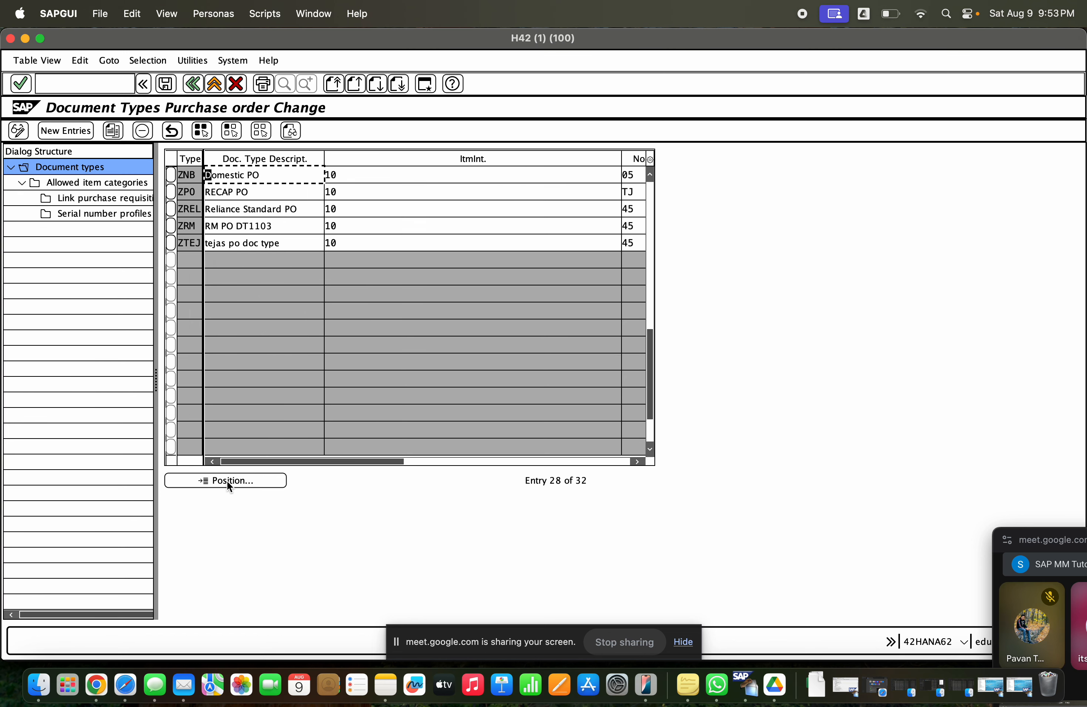
- Assign field selection key ZNBF to document type ZNB and save it with the proposed customizing request
click(336, 180)
key(Tab)
key(Tab)
key(Tab)
key(Tab)
key(Tab)
key(Tab)
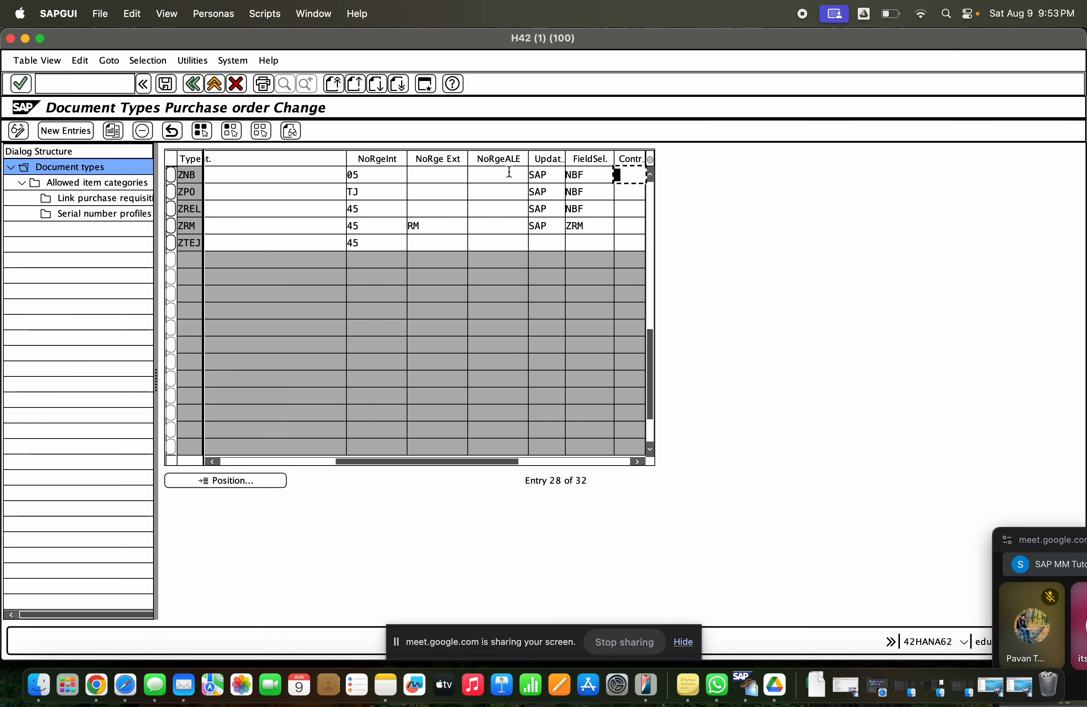
drag(591, 172, 562, 173)
text(Z)
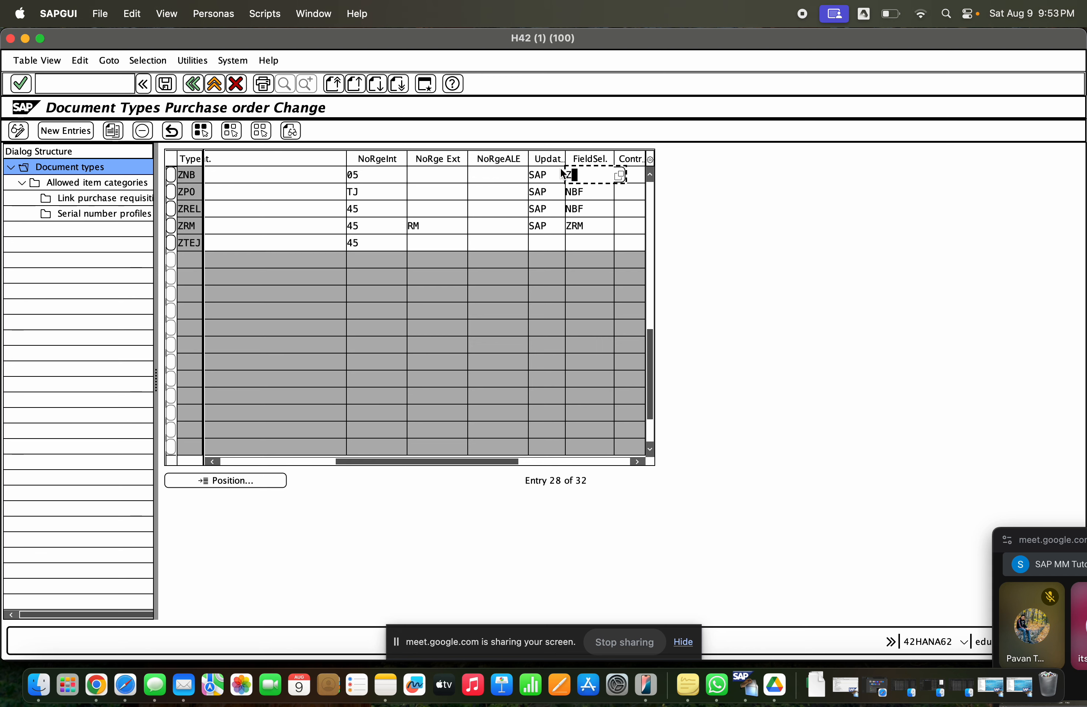
text(NBF)
click(173, 86)
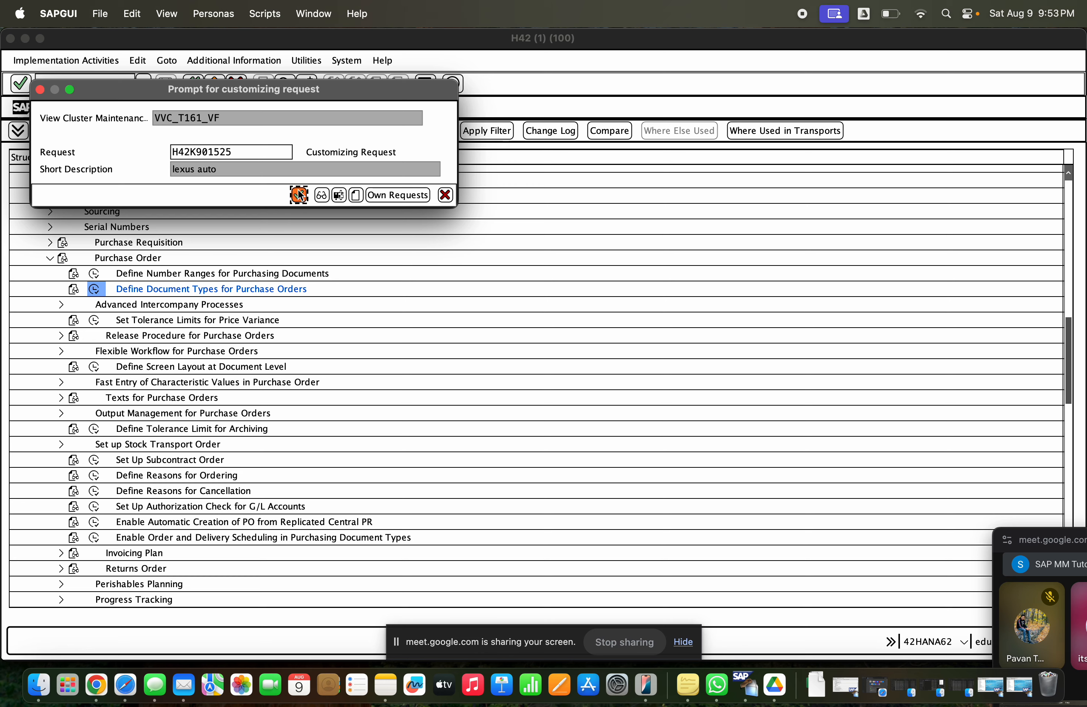
click(299, 195)
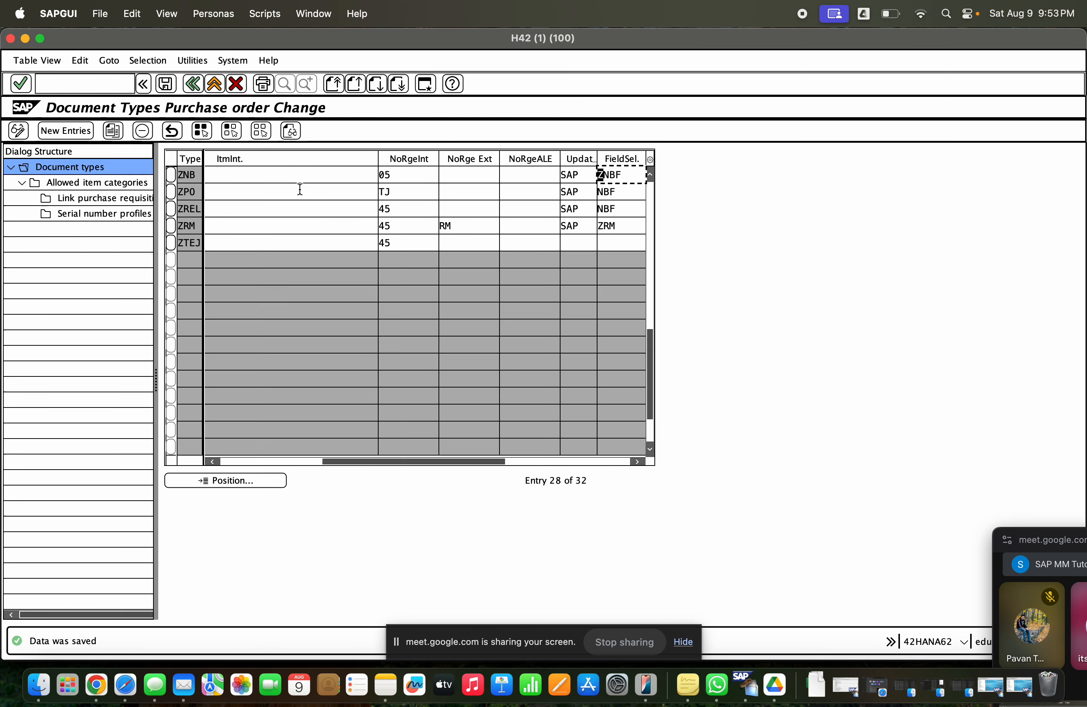
- Check the field selection entry of document type ZNB and exit customizing to the SAP Easy Access menu
double_click(621, 175)
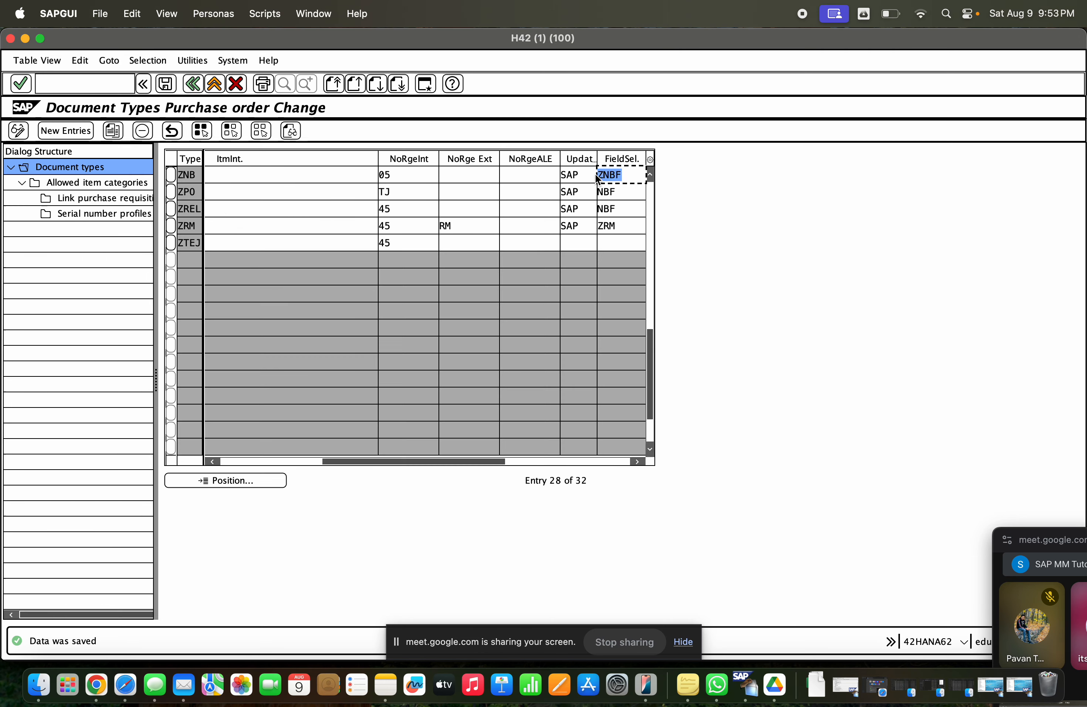
click(638, 462)
click(449, 175)
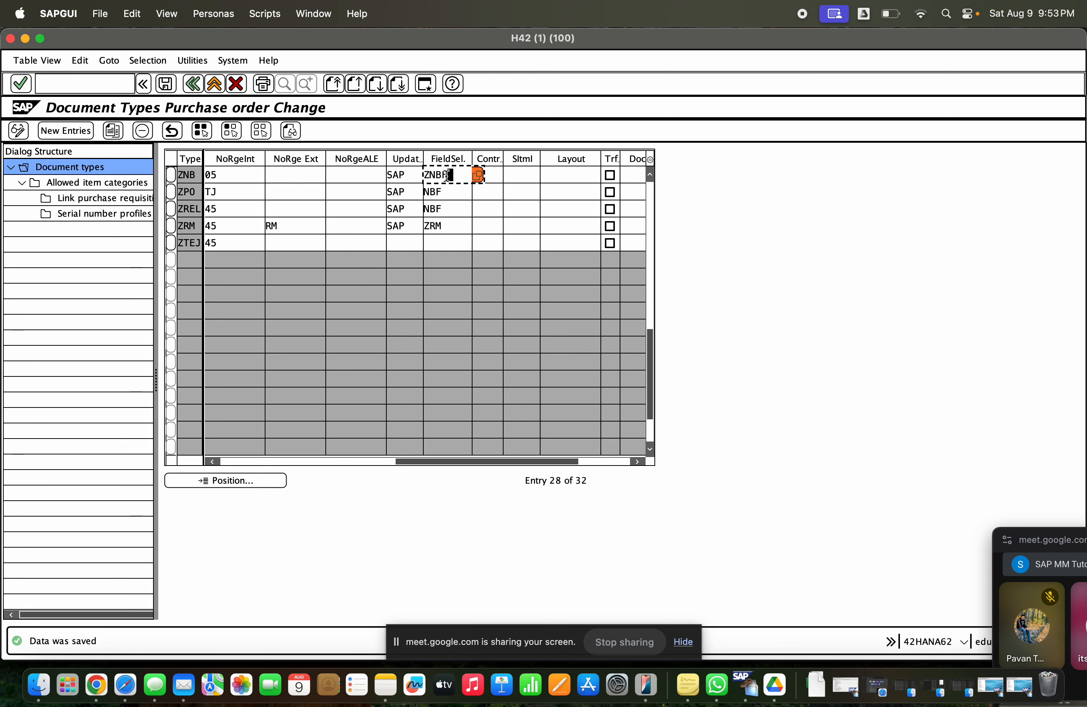
click(215, 83)
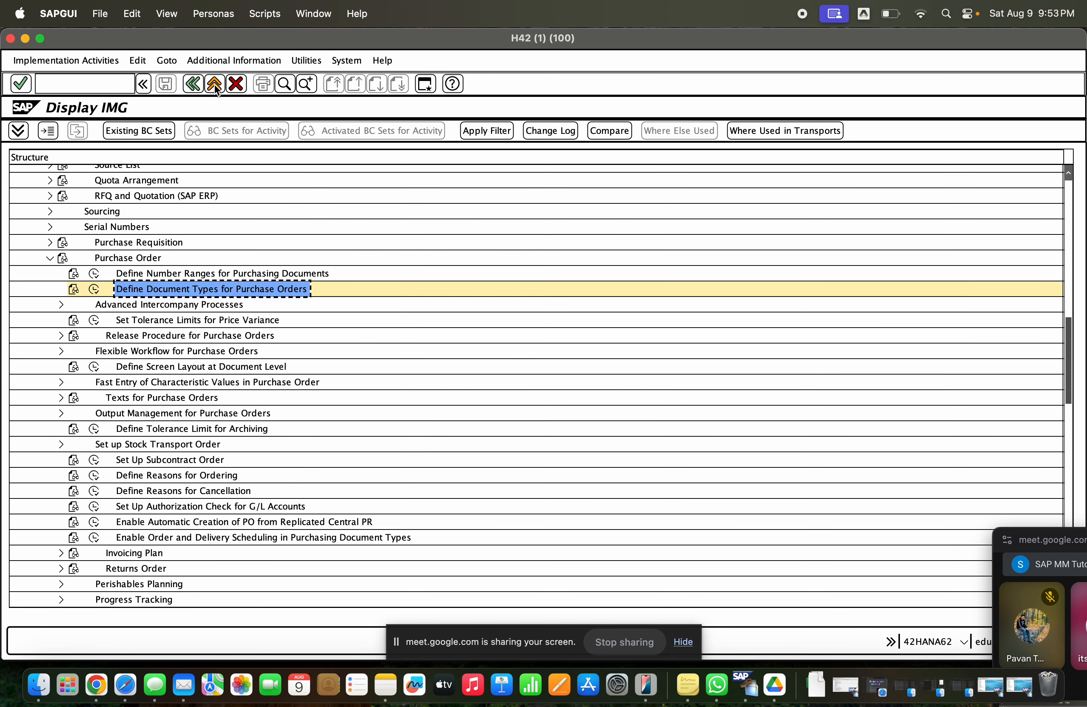
click(215, 84)
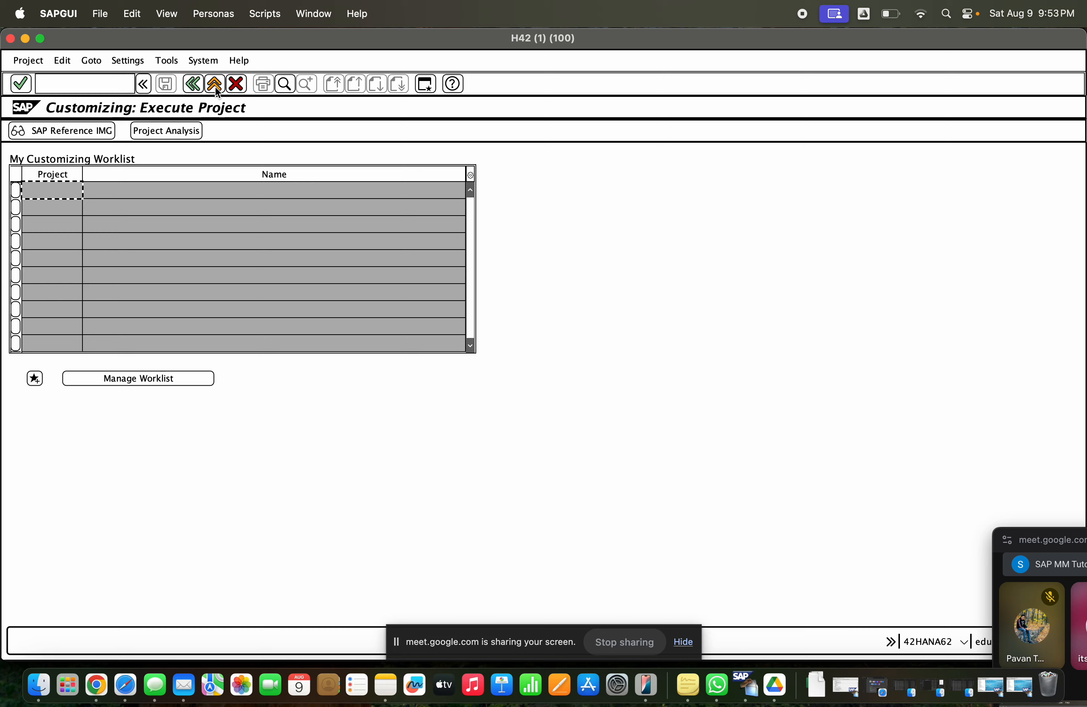
click(234, 84)
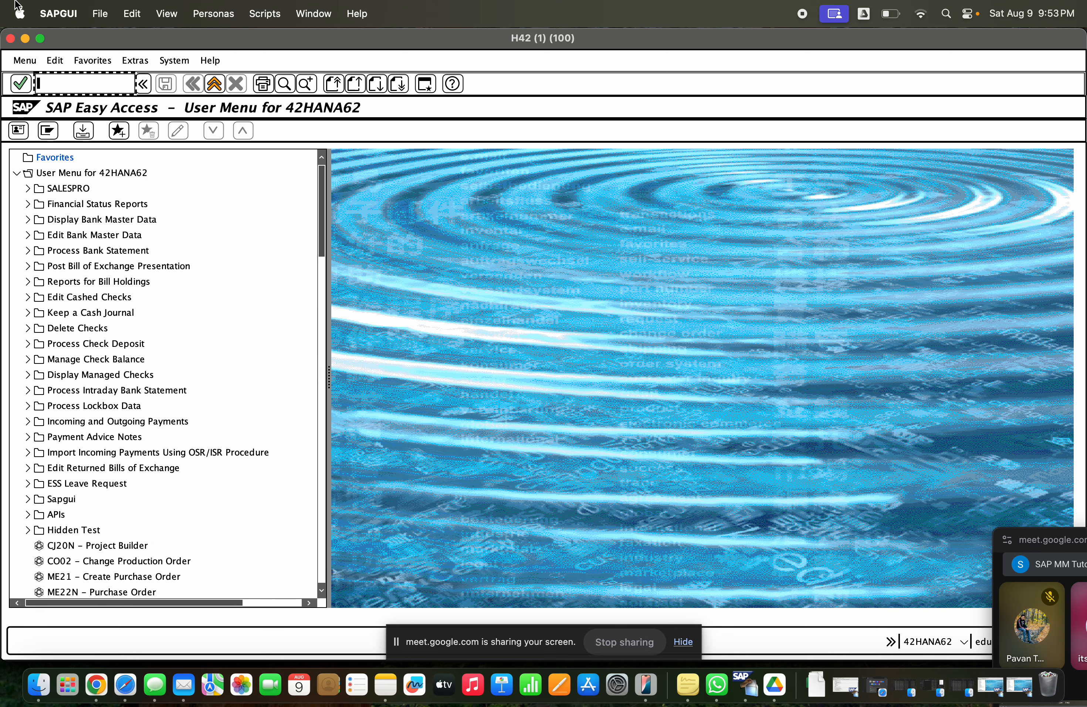
- Stop Google Chrome's screen sharing
click(834, 18)
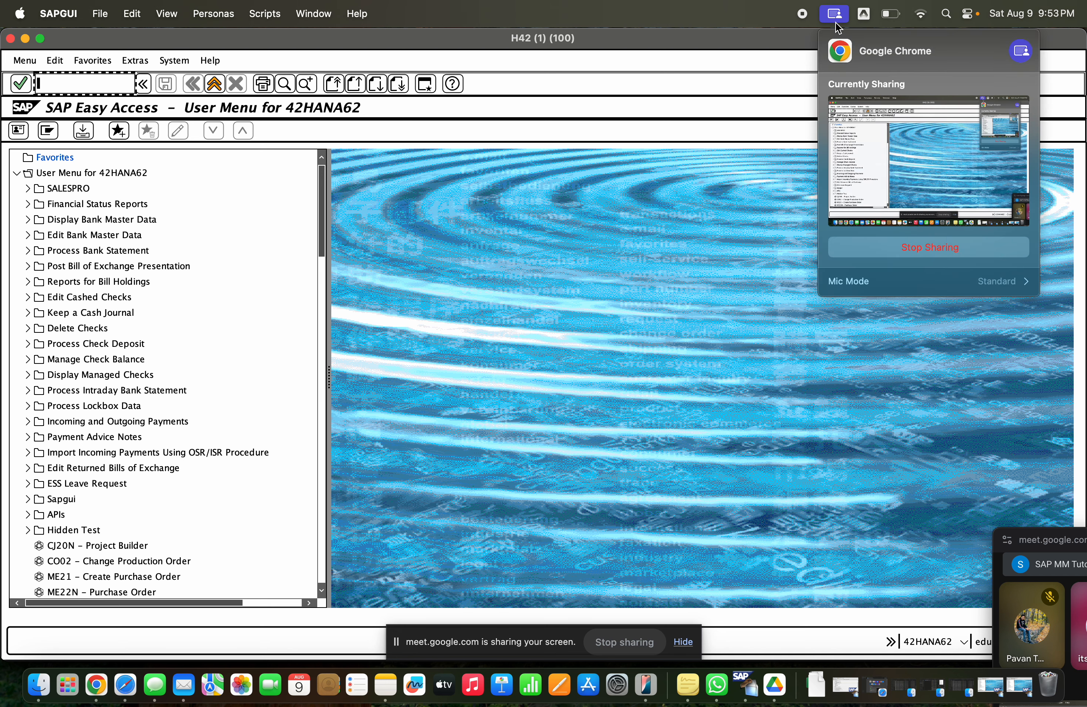
click(917, 248)
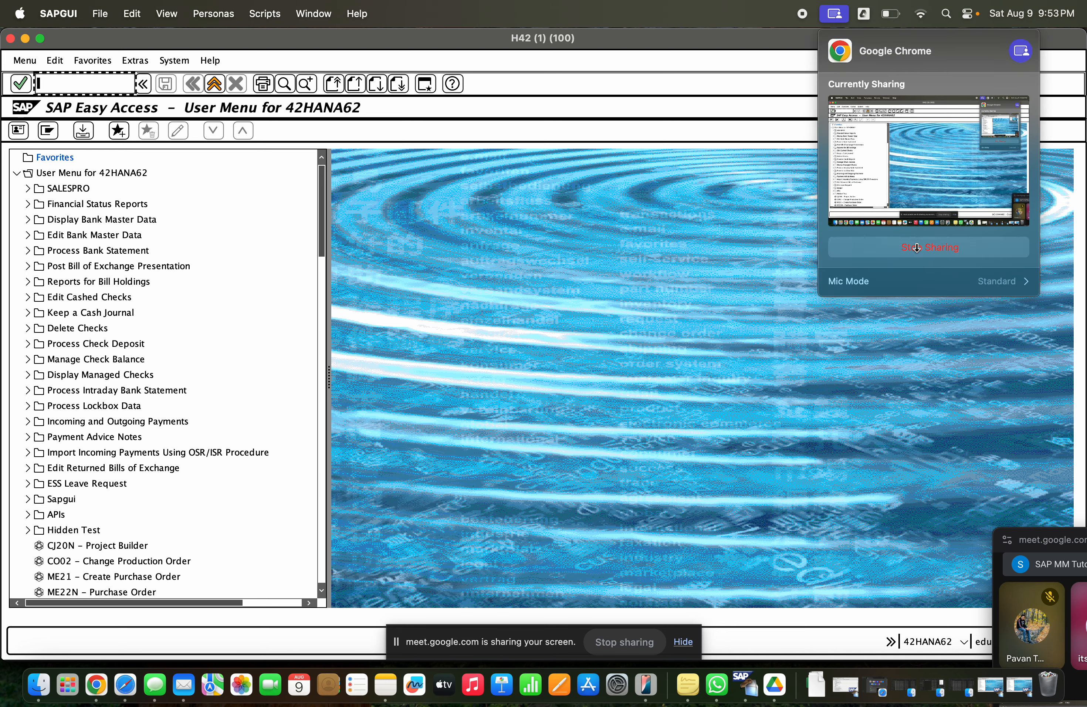